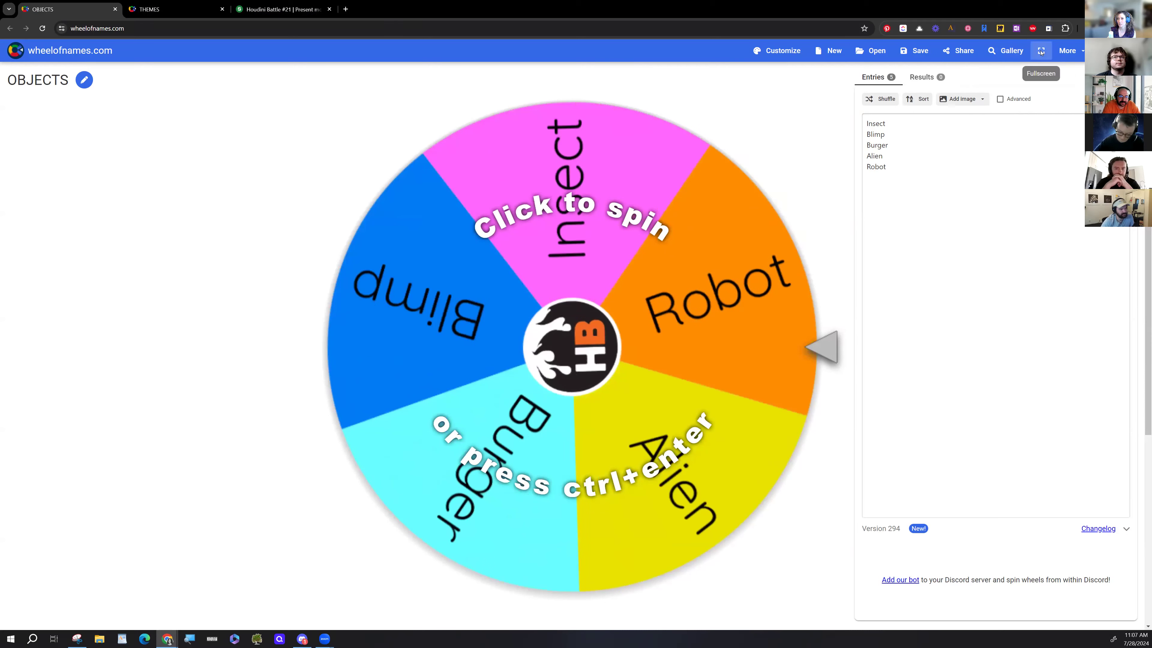
Spin the OBJECTS wheel to pick the battle's object at random.
left_click(743, 178)
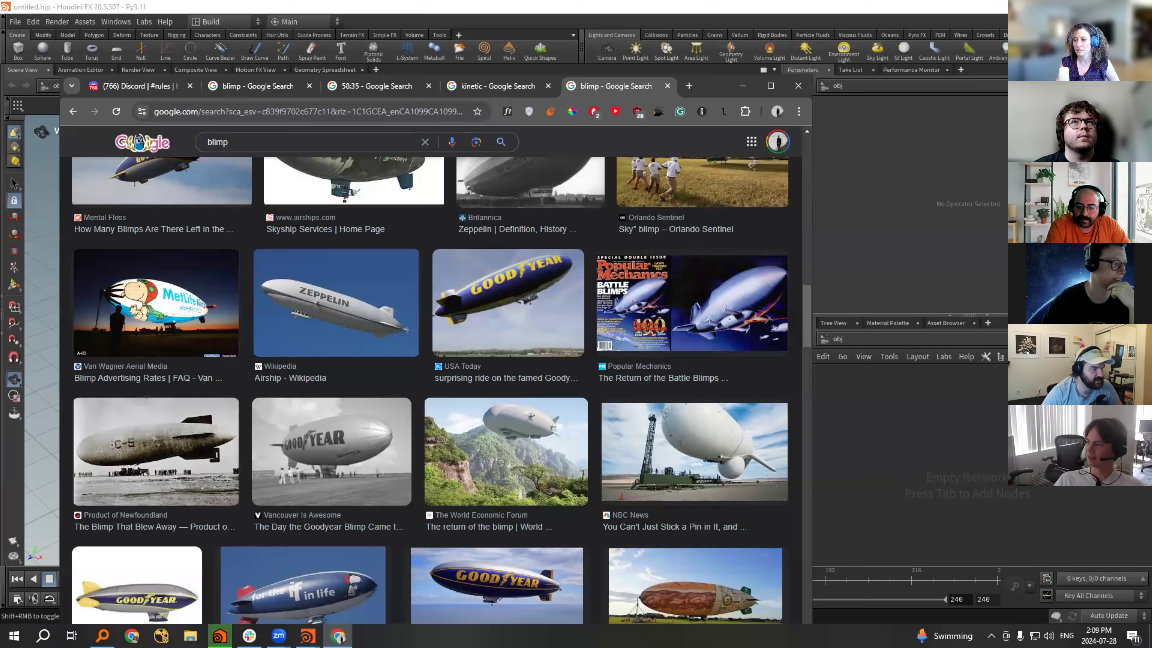
Browse the blimp image results for references and preview the Food & Wine photo of the Subway blimp in a hangar.
scroll(311, 420, "down", 3)
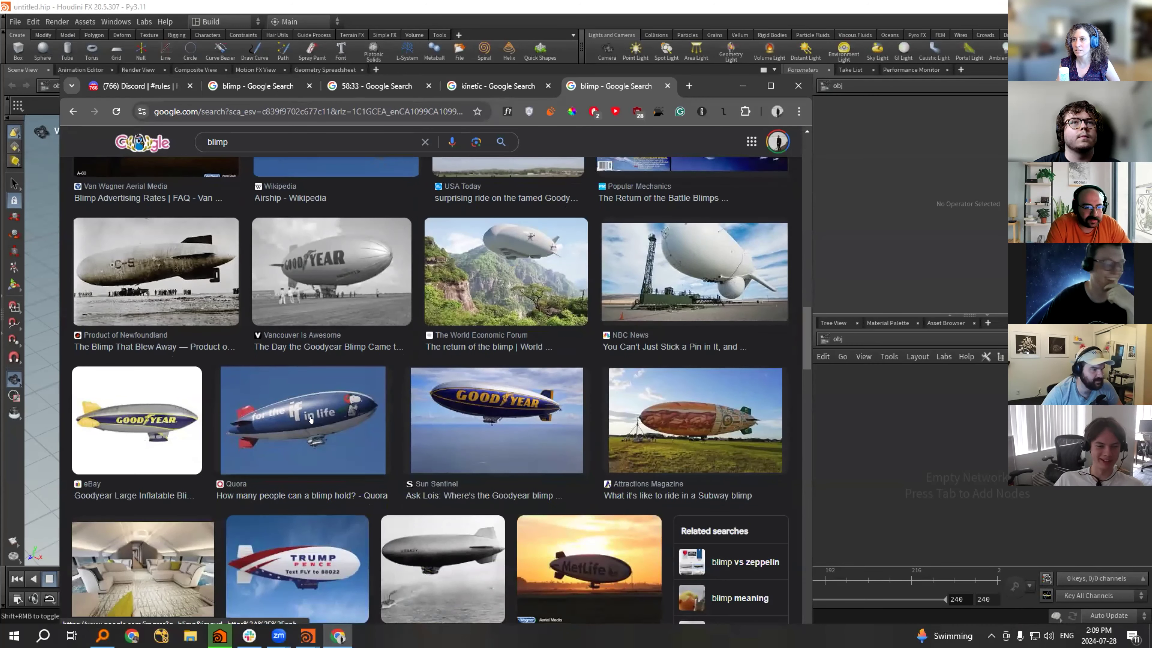
scroll(311, 420, "down", 3)
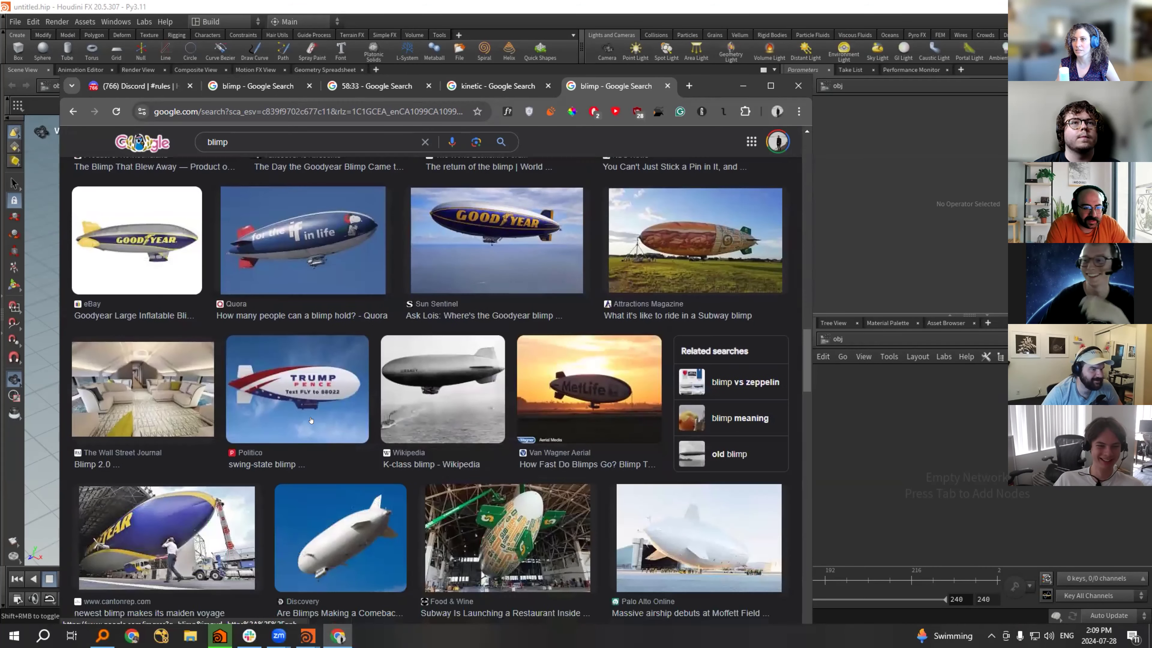
left_click(523, 543)
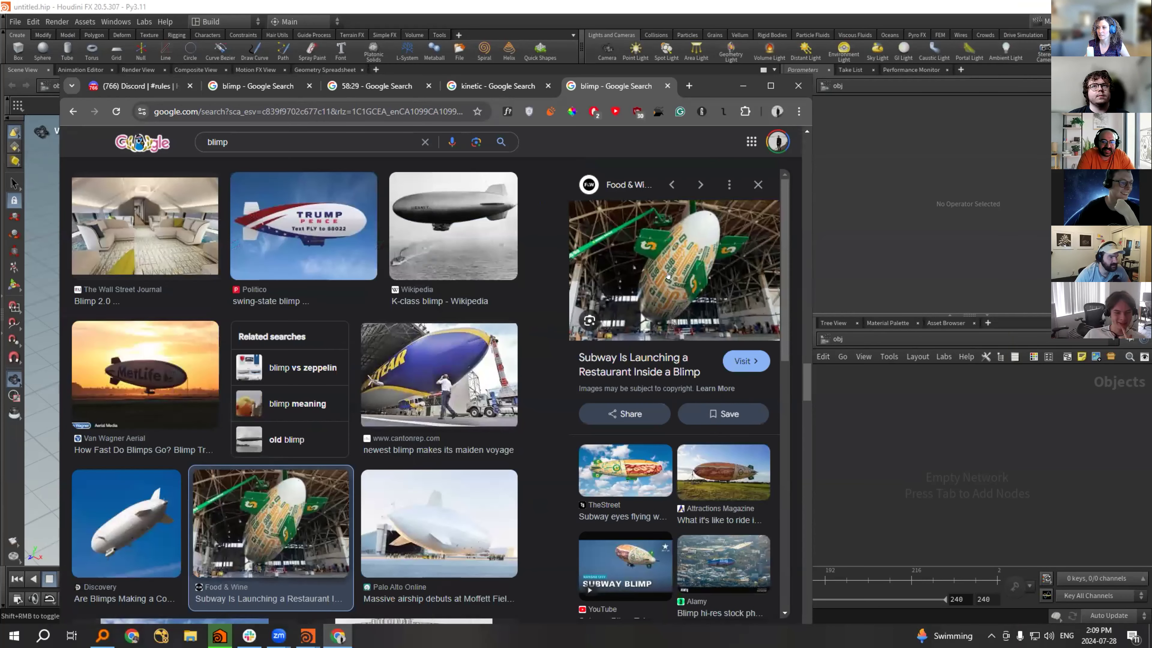
scroll(447, 504, "down", 3)
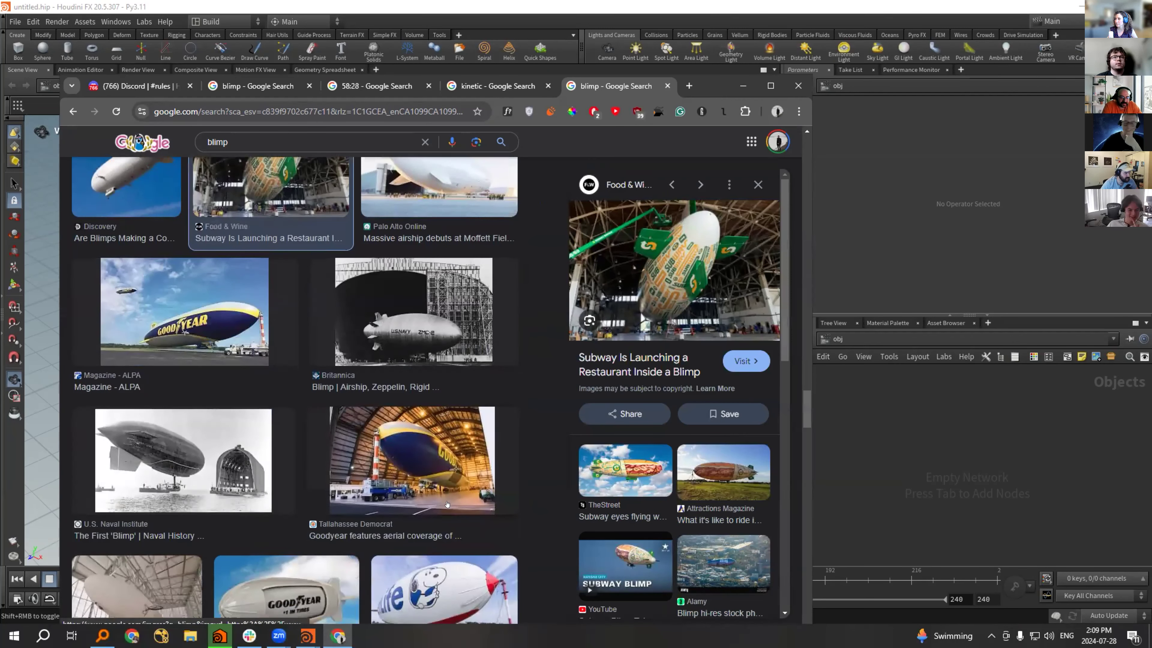
scroll(447, 504, "down", 3)
scroll(447, 504, "down", 3)
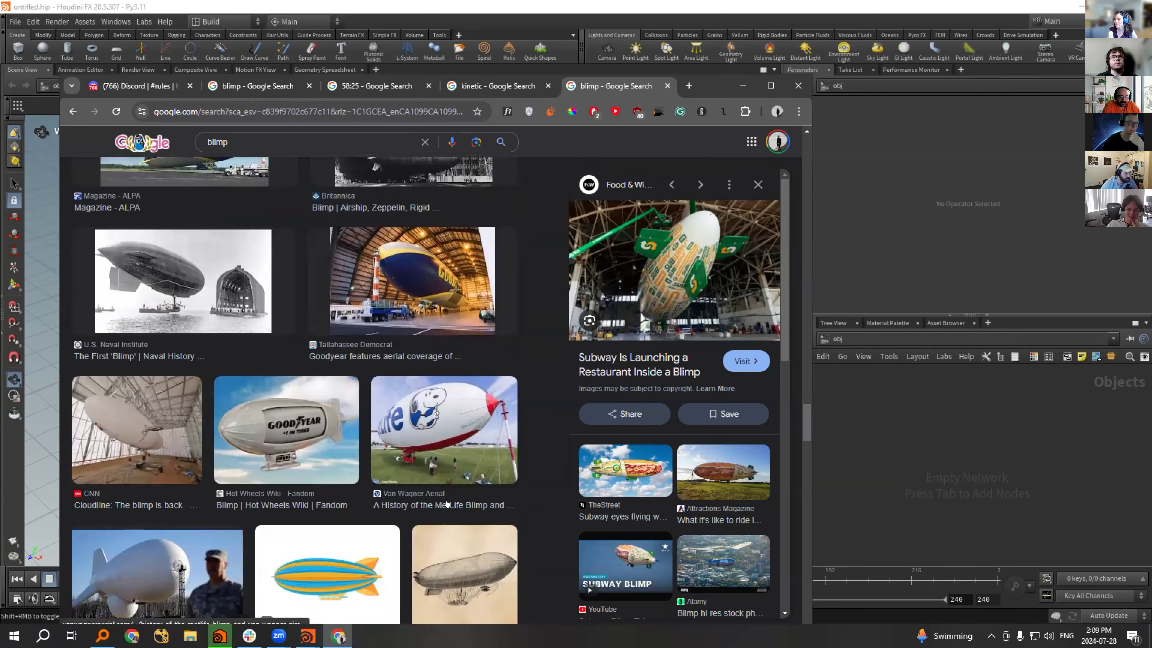
scroll(447, 503, "up", 10)
scroll(447, 503, "down", 15)
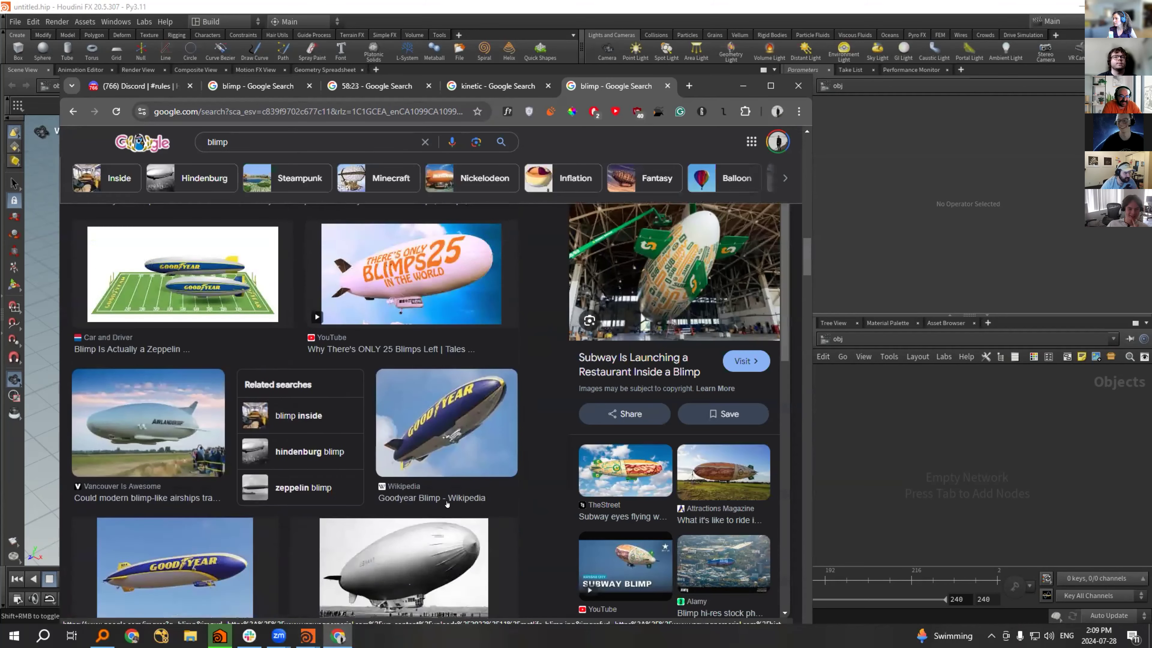
scroll(447, 504, "up", 4)
Preview the Despicable Me 2 blimp and the related Subway sandwich blimp, and look through more blimp image results.
left_click(180, 391)
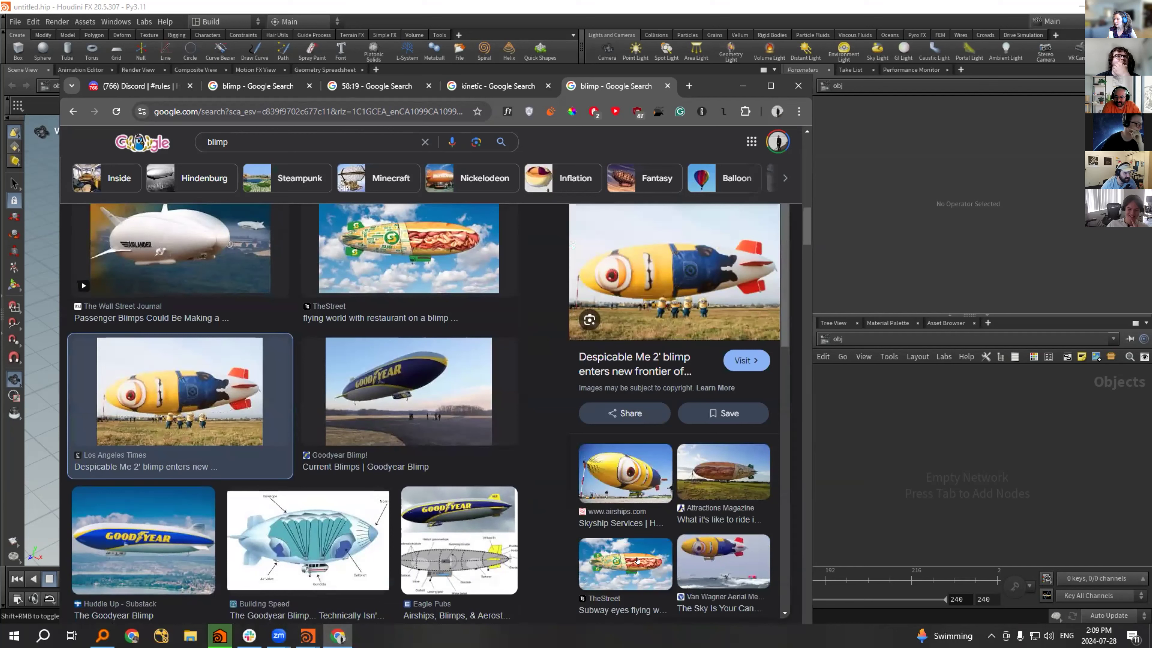
left_click(647, 569)
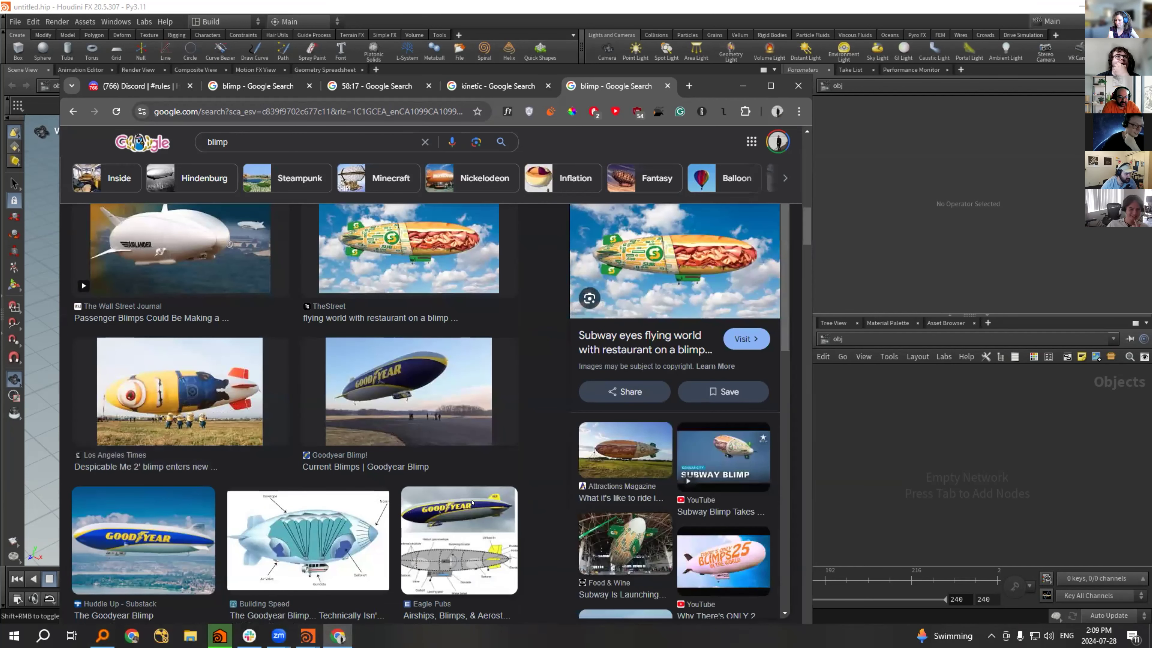
scroll(529, 514, "down", 3)
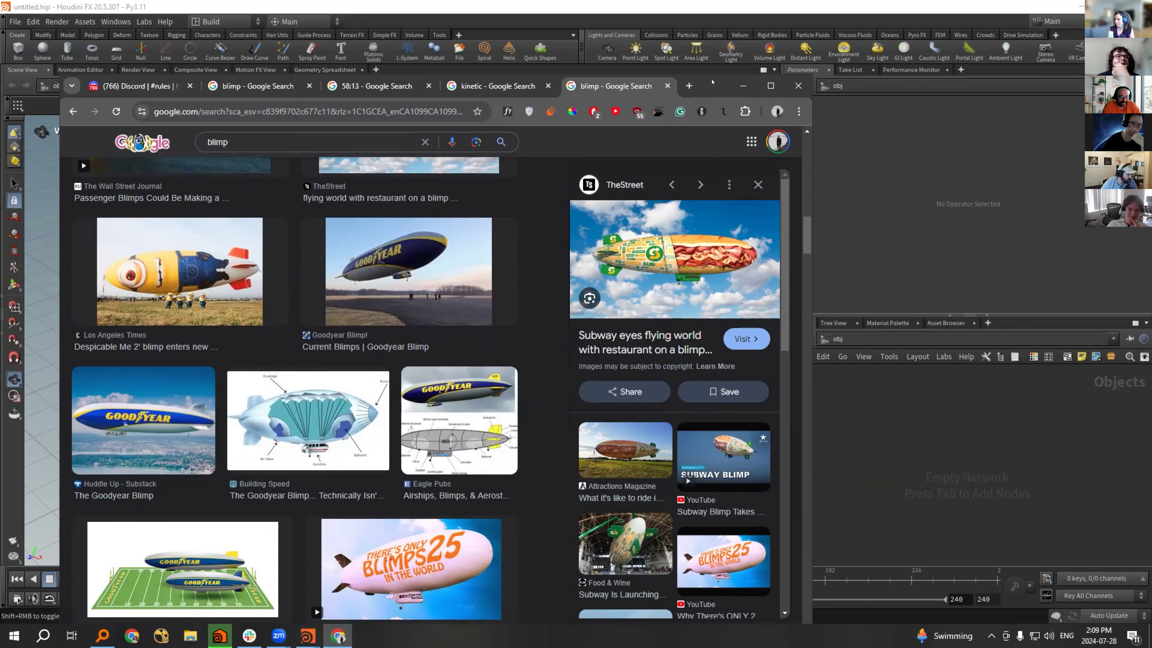
scroll(425, 300, "down", 10)
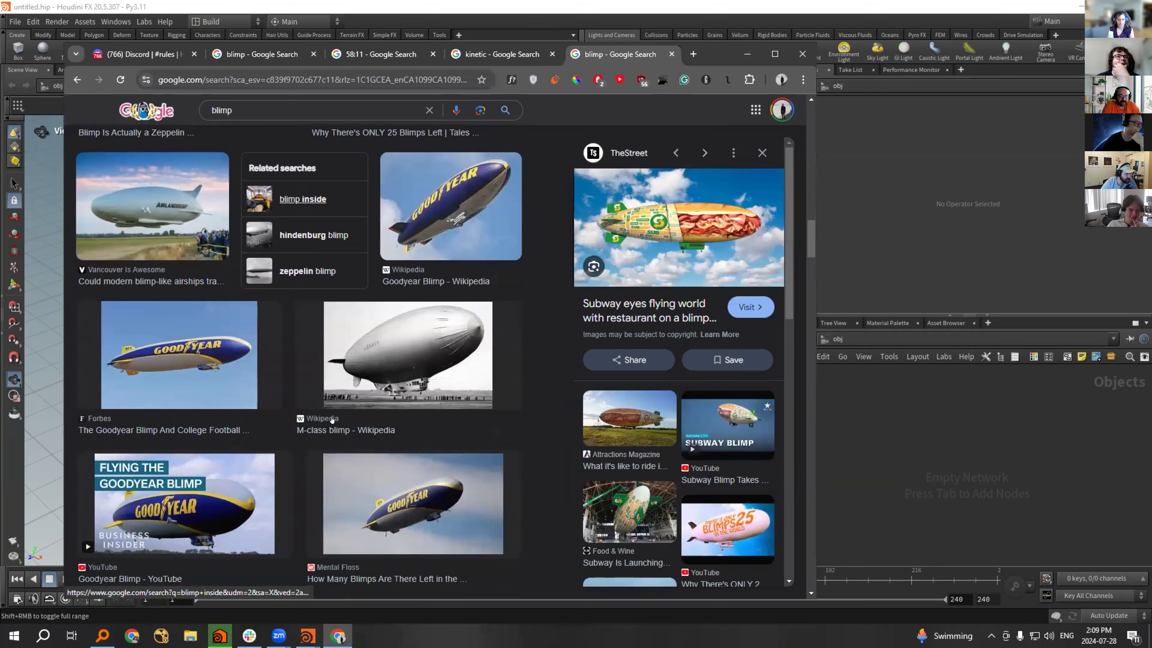
scroll(389, 494, "down", 6)
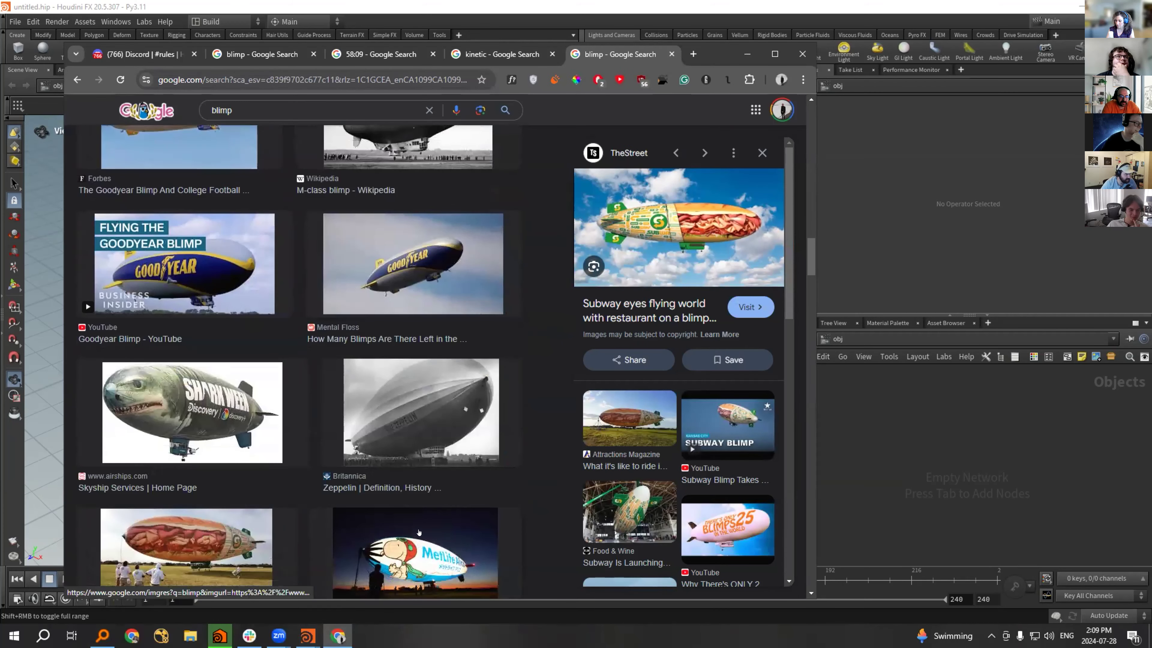
scroll(419, 532, "down", 6)
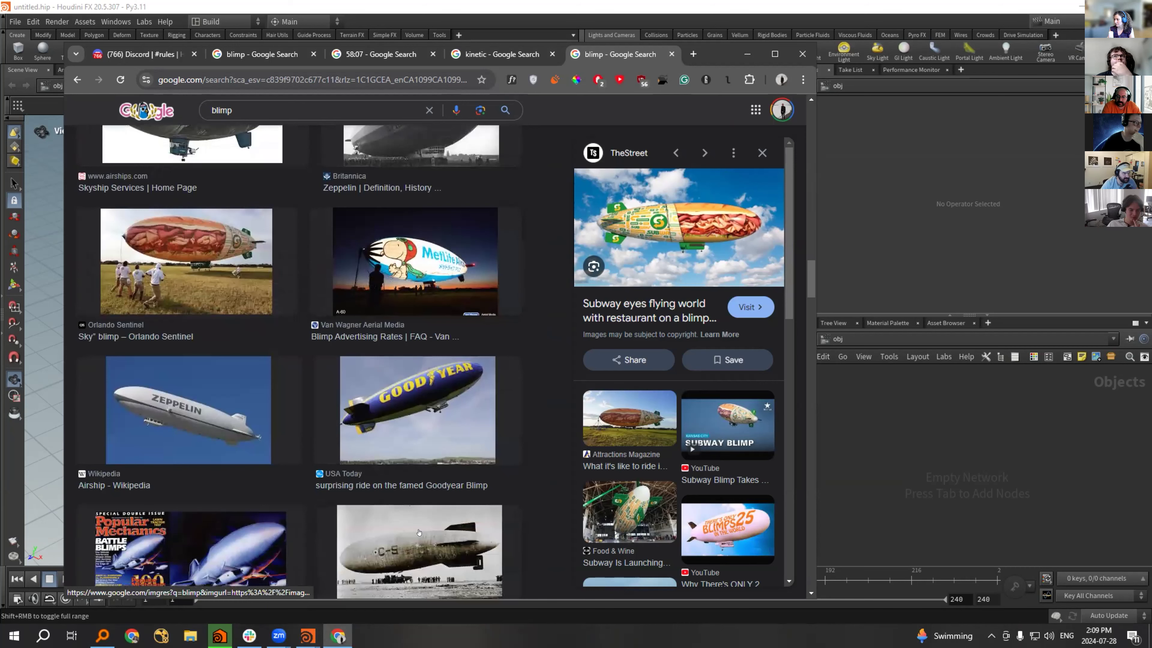
scroll(419, 532, "down", 6)
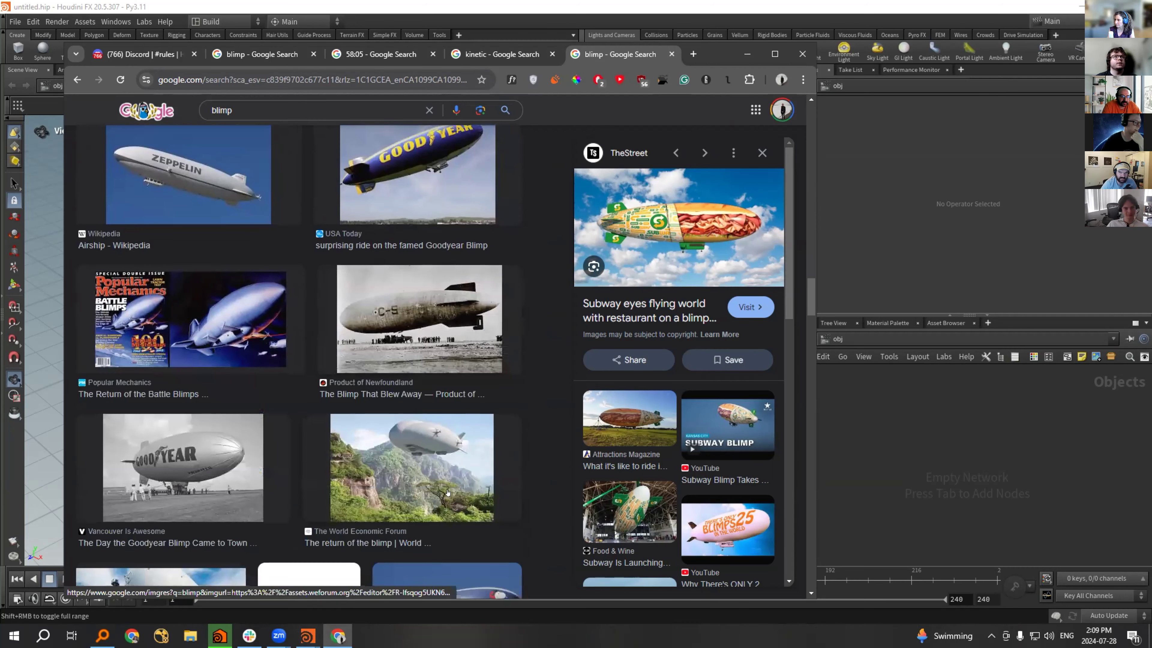
Preview the USA Today Goodyear blimp photo and examine its related images and the remaining blimp results for shape references.
left_click(428, 203)
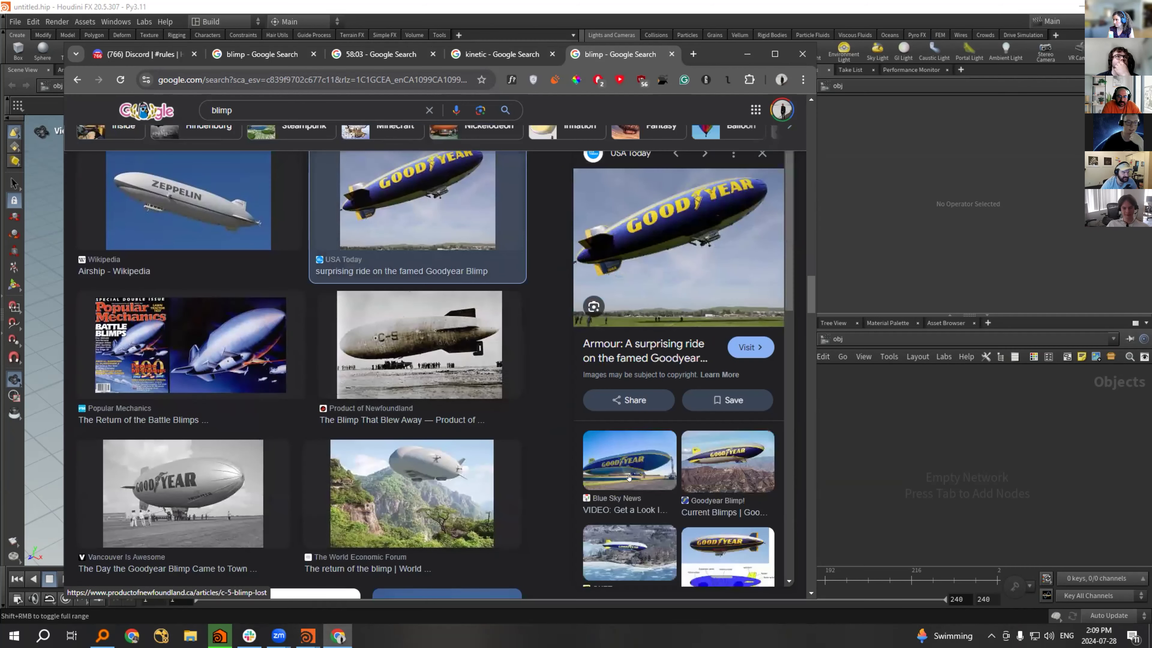
scroll(628, 477, "down", 5)
scroll(630, 477, "down", 3)
scroll(256, 503, "down", 9)
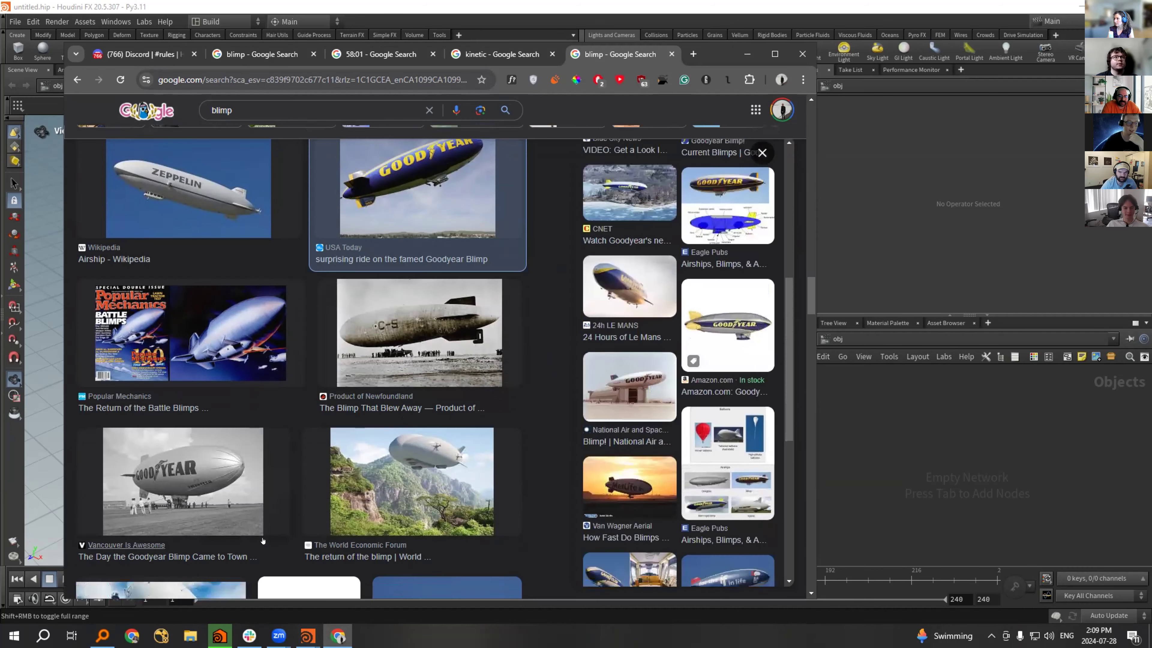
scroll(540, 492, "down", 3)
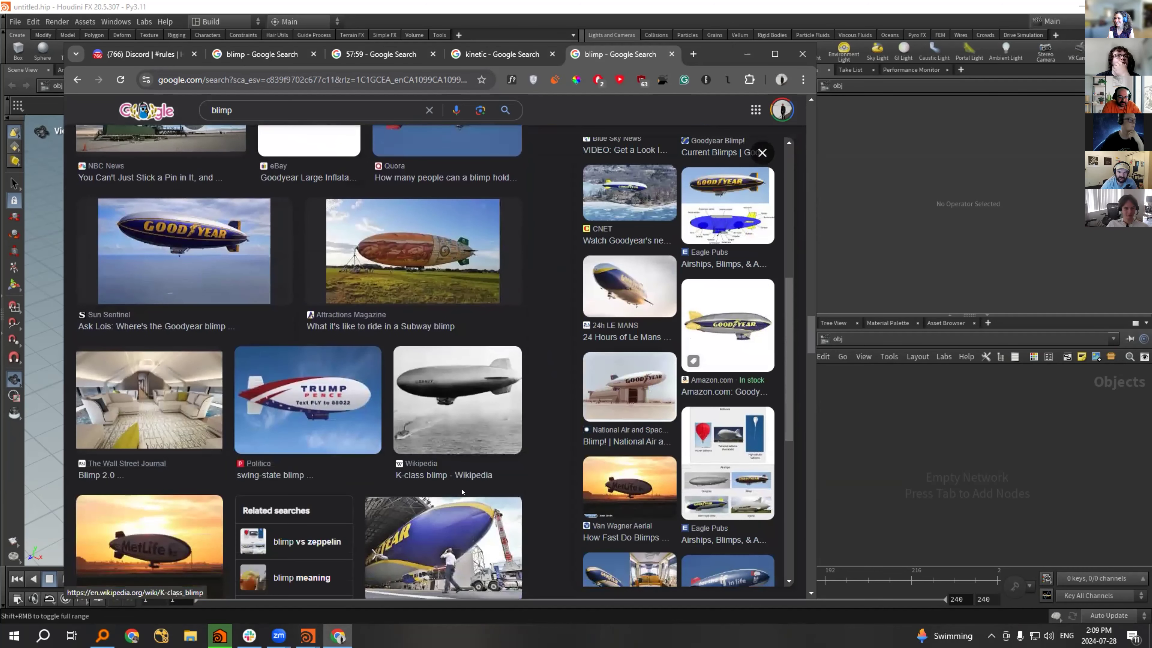
scroll(463, 492, "down", 7)
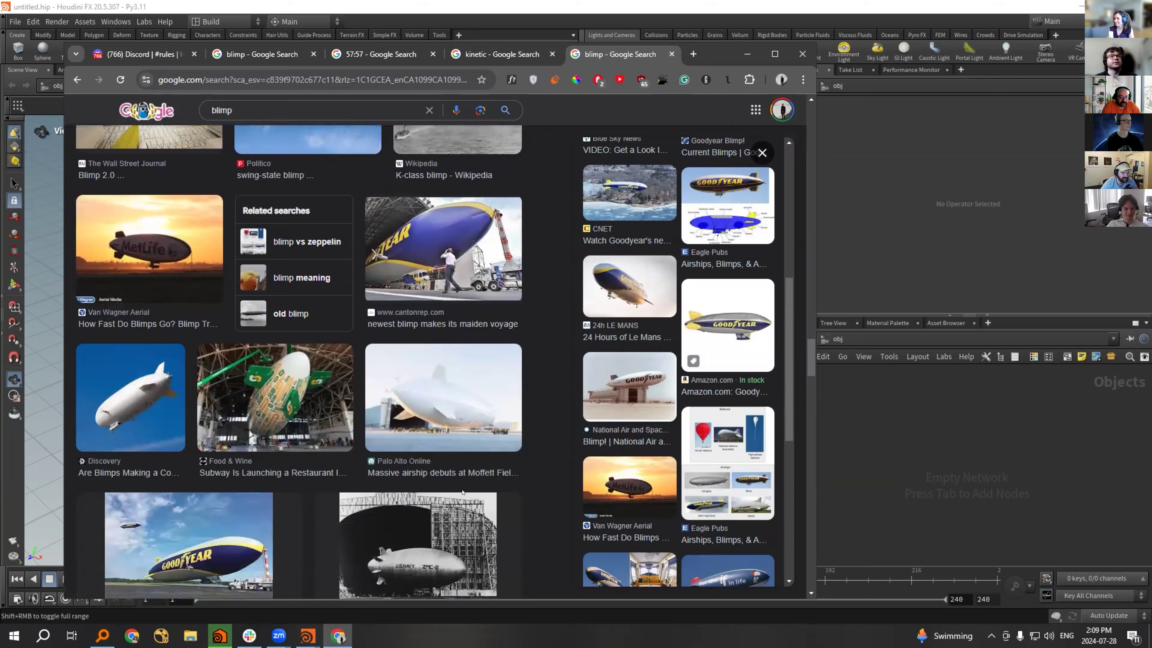
scroll(462, 492, "down", 4)
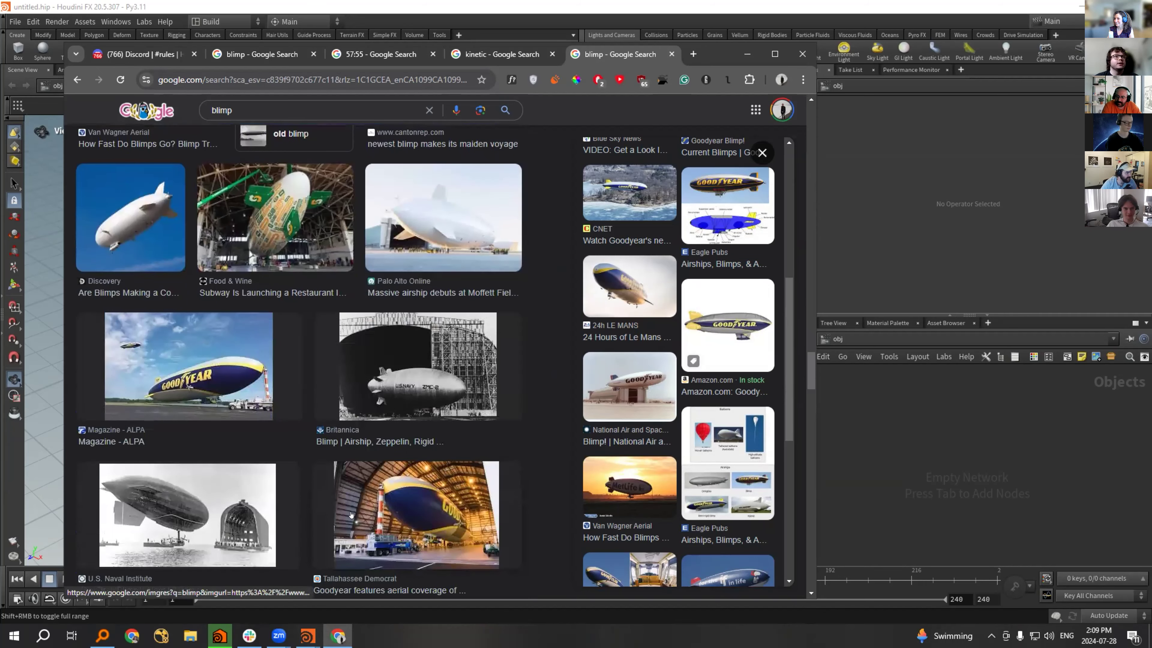
scroll(520, 525, "down", 5)
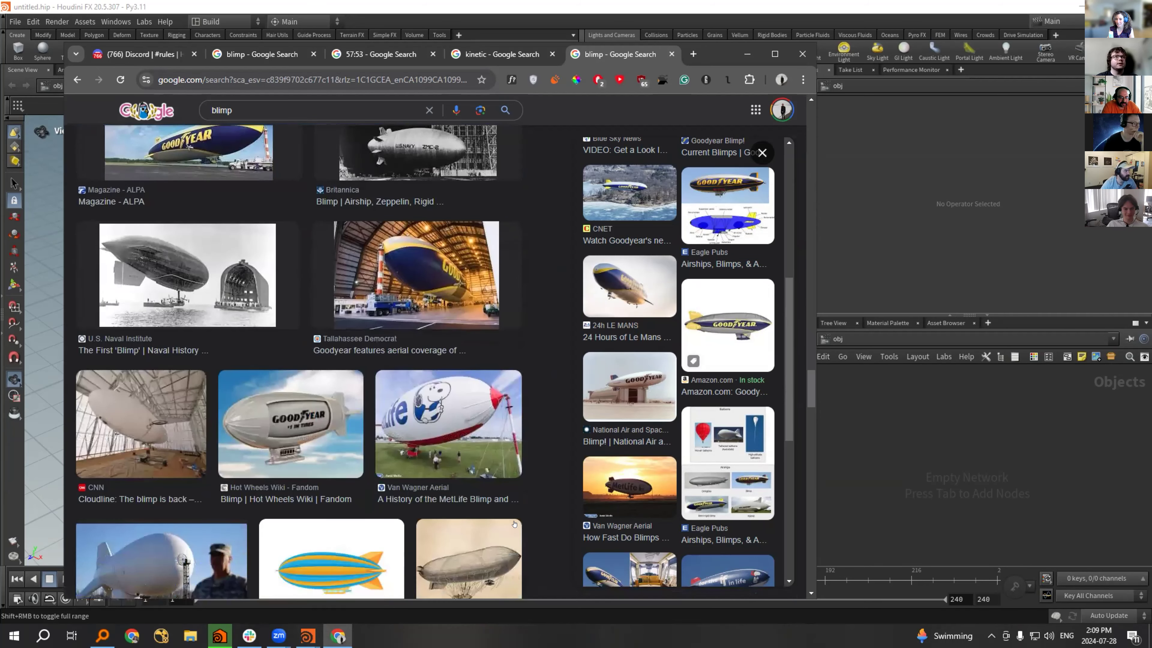
scroll(514, 524, "down", 5)
scroll(514, 524, "down", 5)
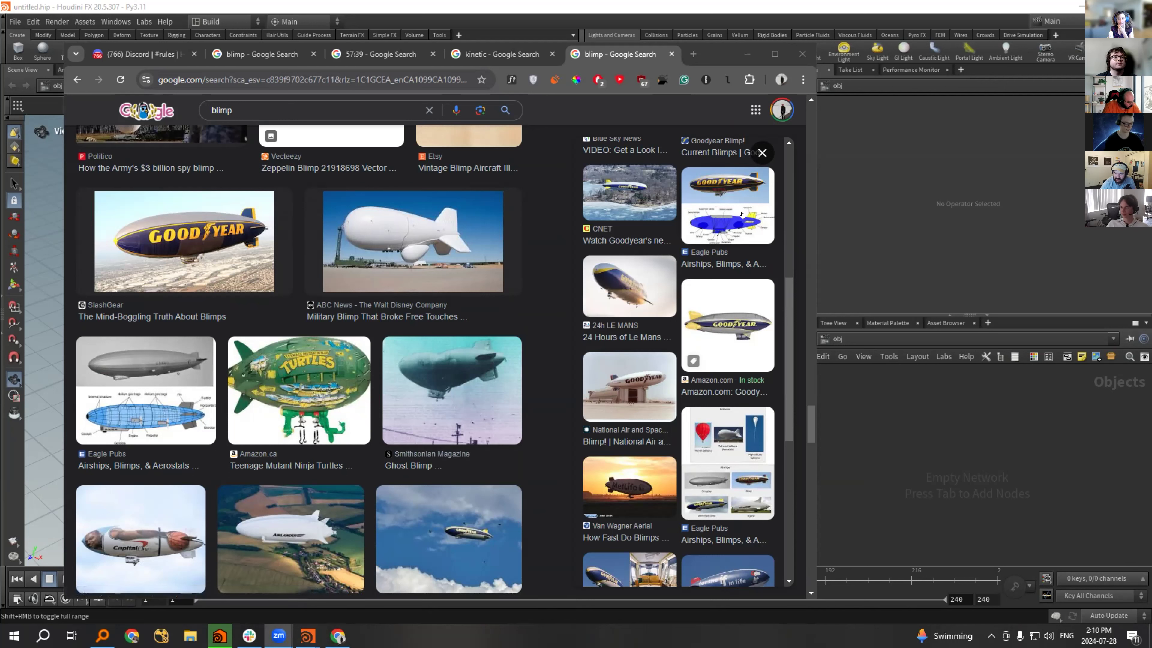
Search the images for "blimp diselpunk" and look over the airship results.
left_click(310, 101)
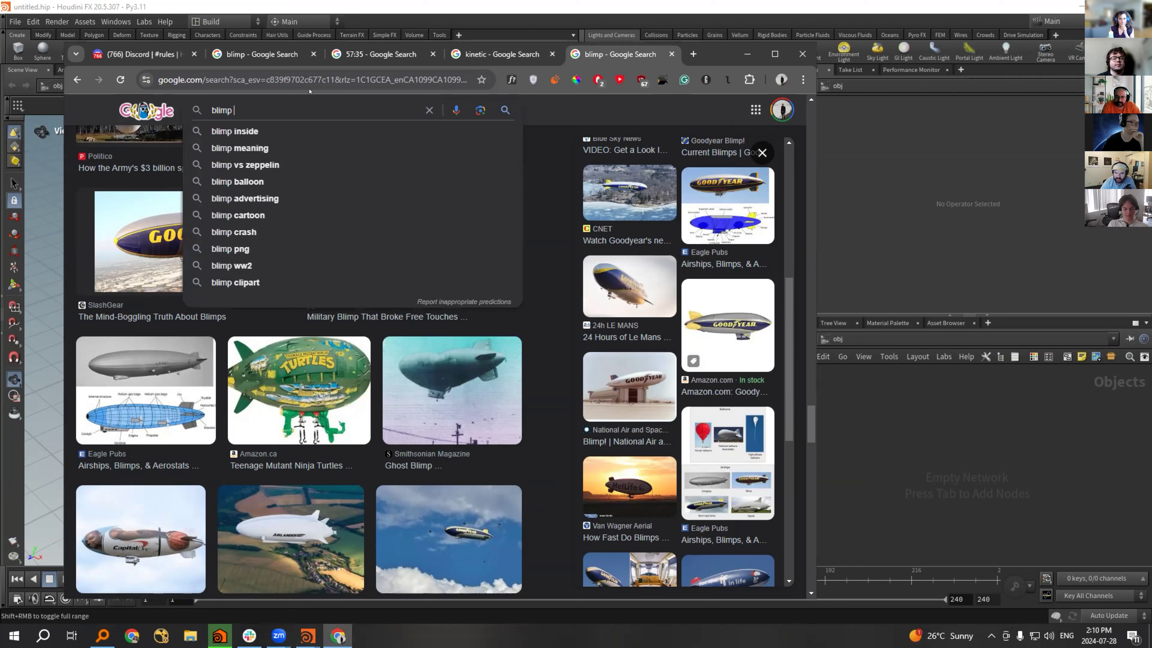
type("di")
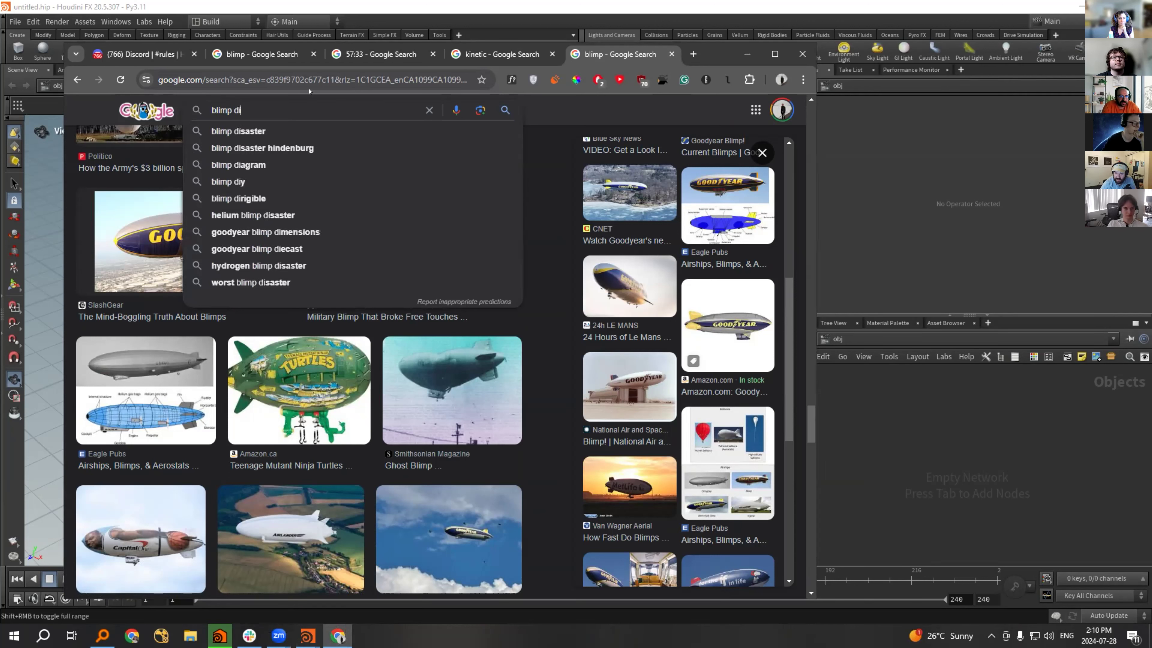
type("selpunk")
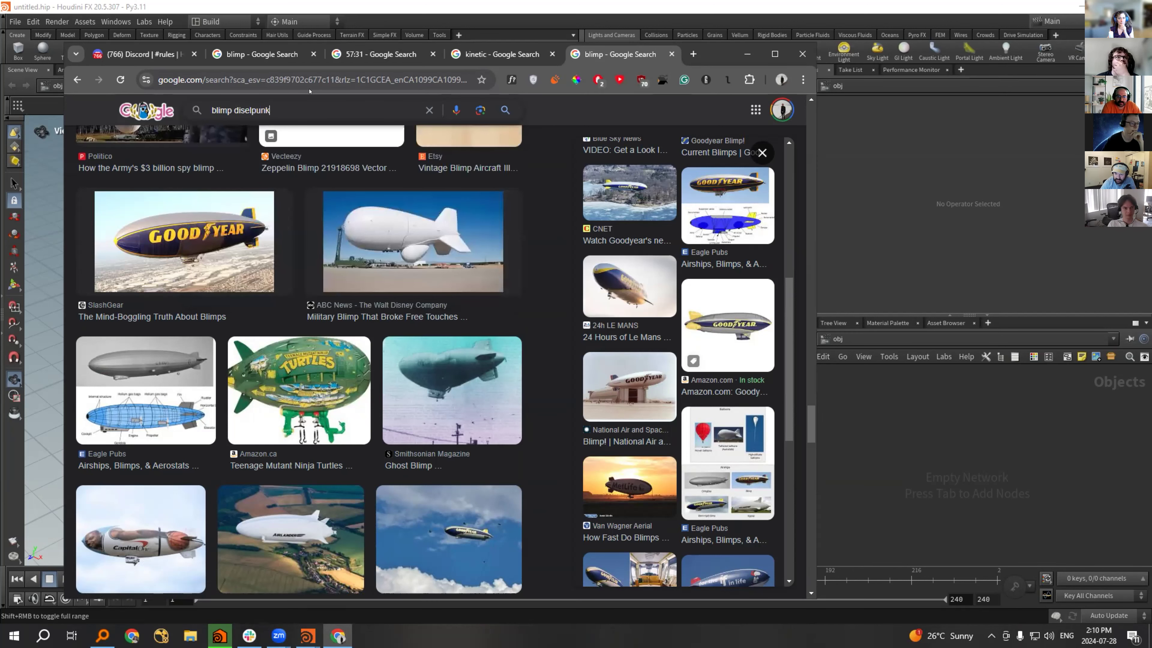
key("Return")
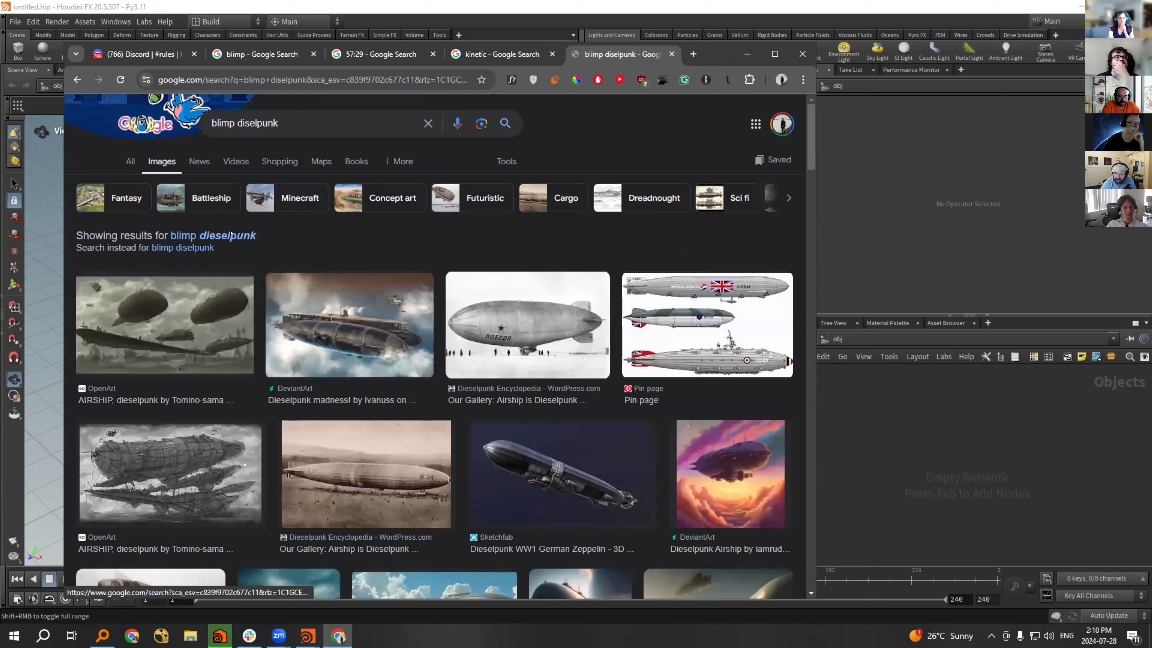
scroll(225, 234, "down", 1)
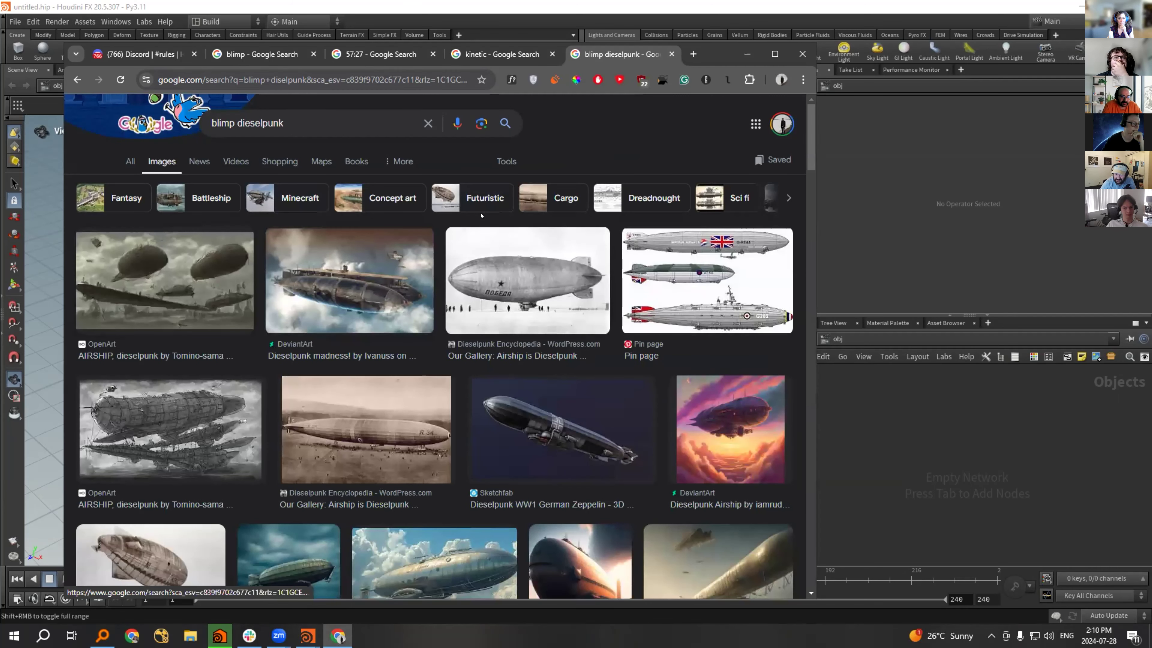
scroll(477, 217, "down", 3)
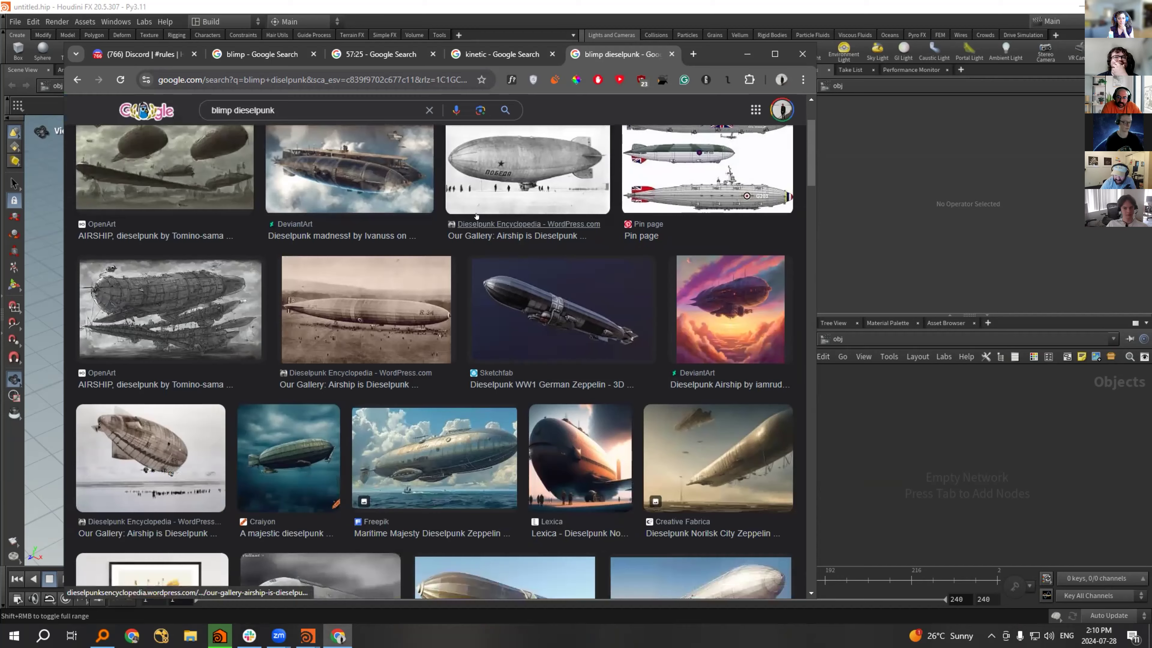
Exclude AI-generated pictures by refining the image search to "blimp dieselpunk -ai".
scroll(299, 127, "up", 3)
left_click(299, 127)
type("-ai")
key("Return")
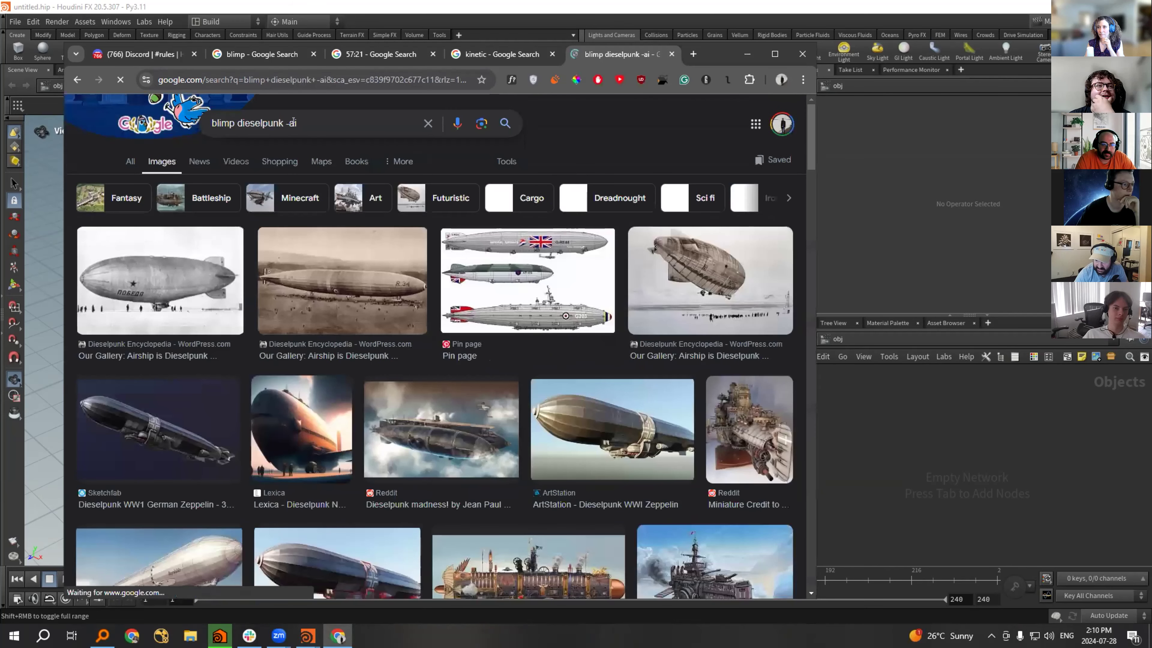
Examine the Pixabay steampunk airship illustration from the dieselpunk results and preview two of its related airship images.
scroll(407, 160, "down", 6)
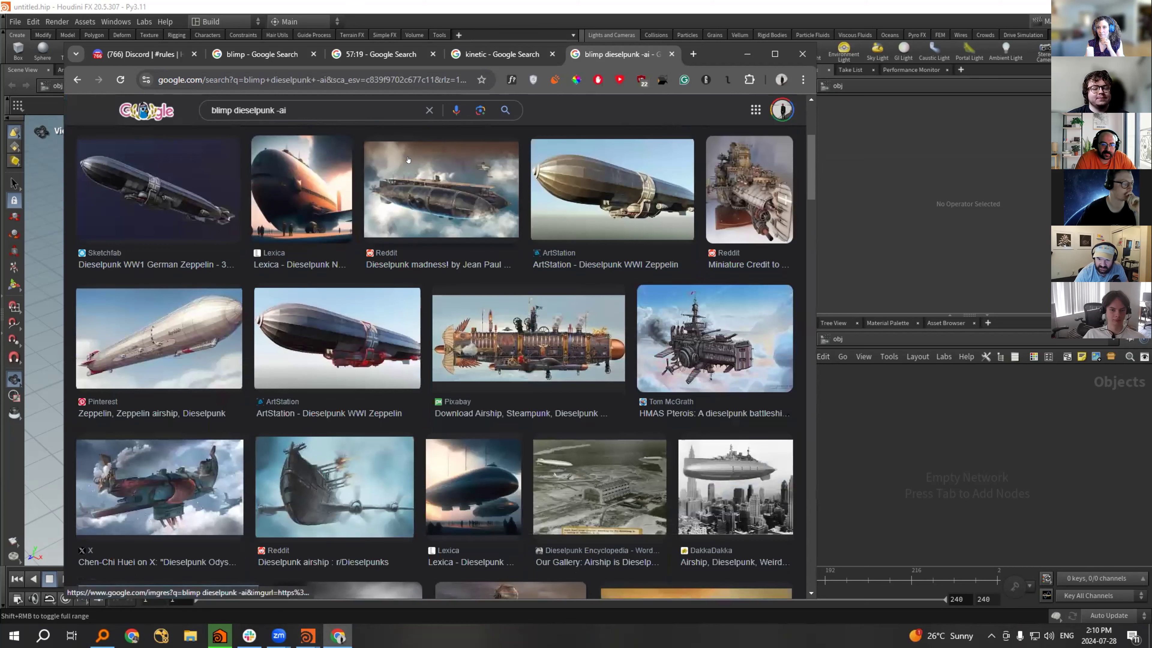
left_click(467, 313)
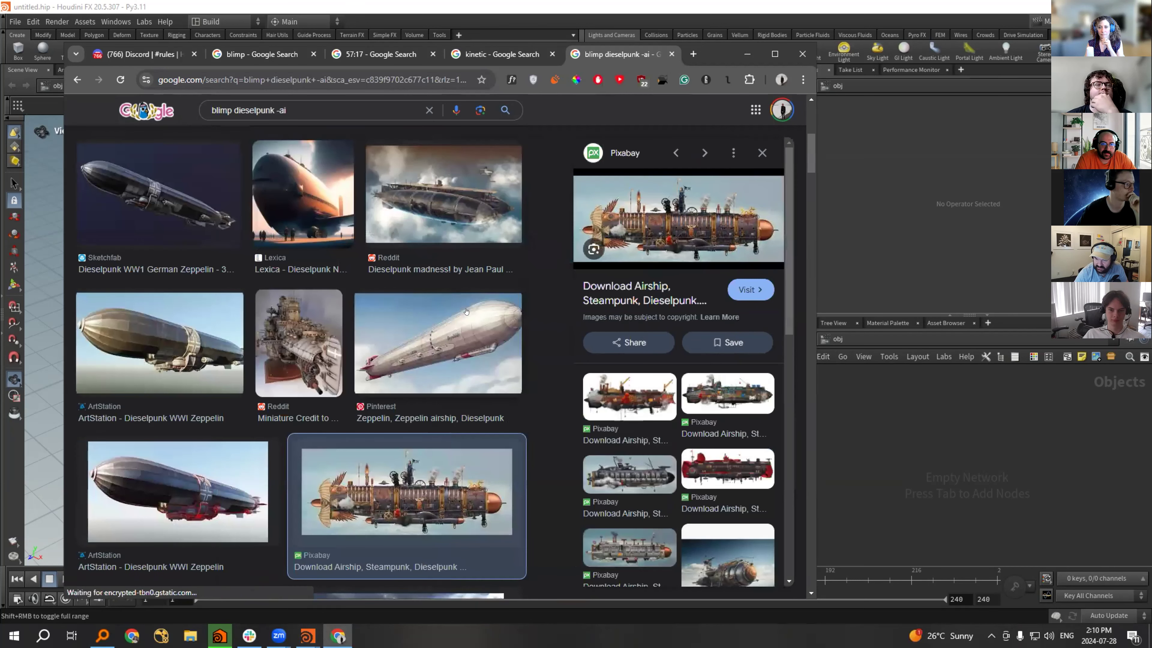
scroll(628, 274, "down", 3)
left_click(628, 275)
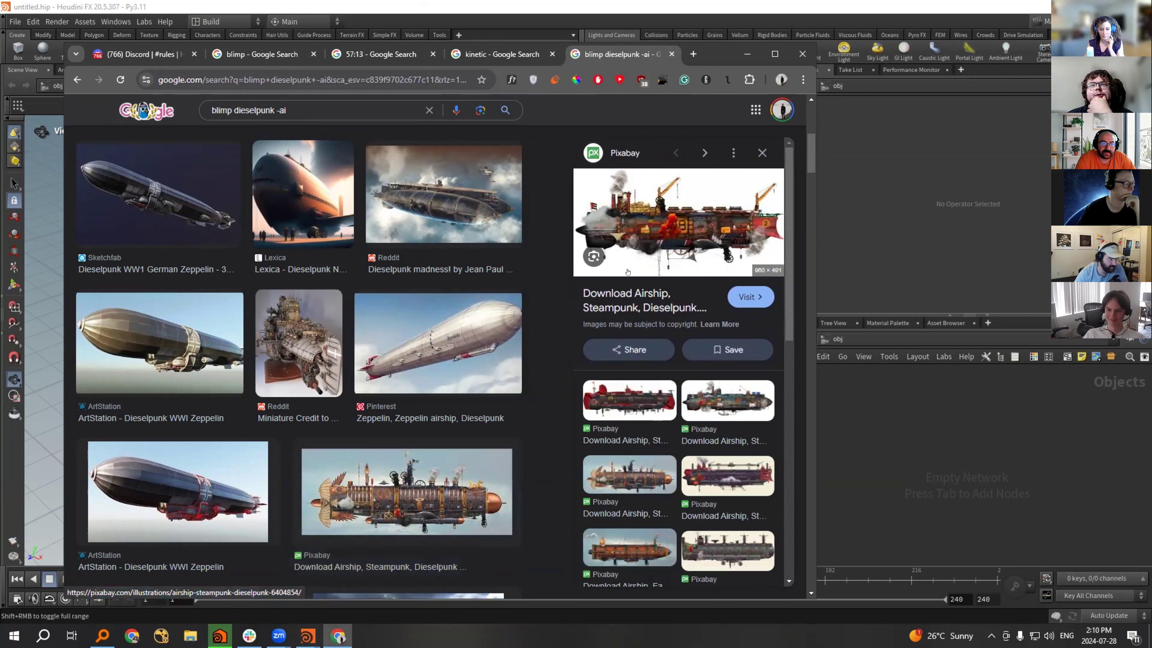
scroll(628, 272, "down", 5)
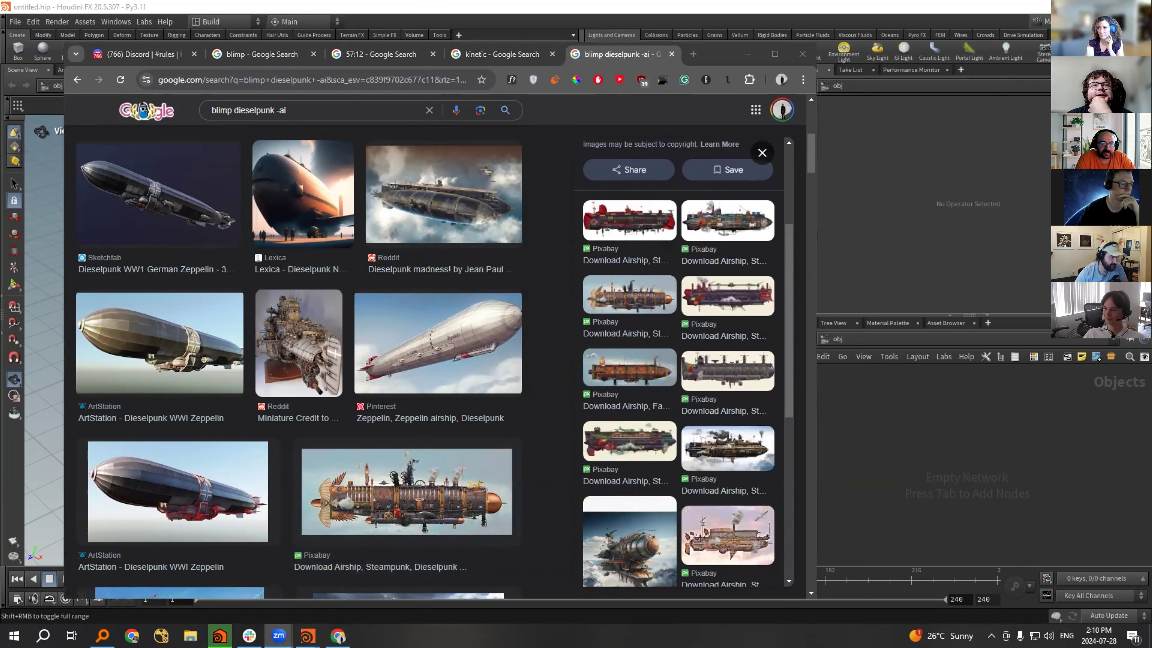
scroll(649, 359, "down", 3)
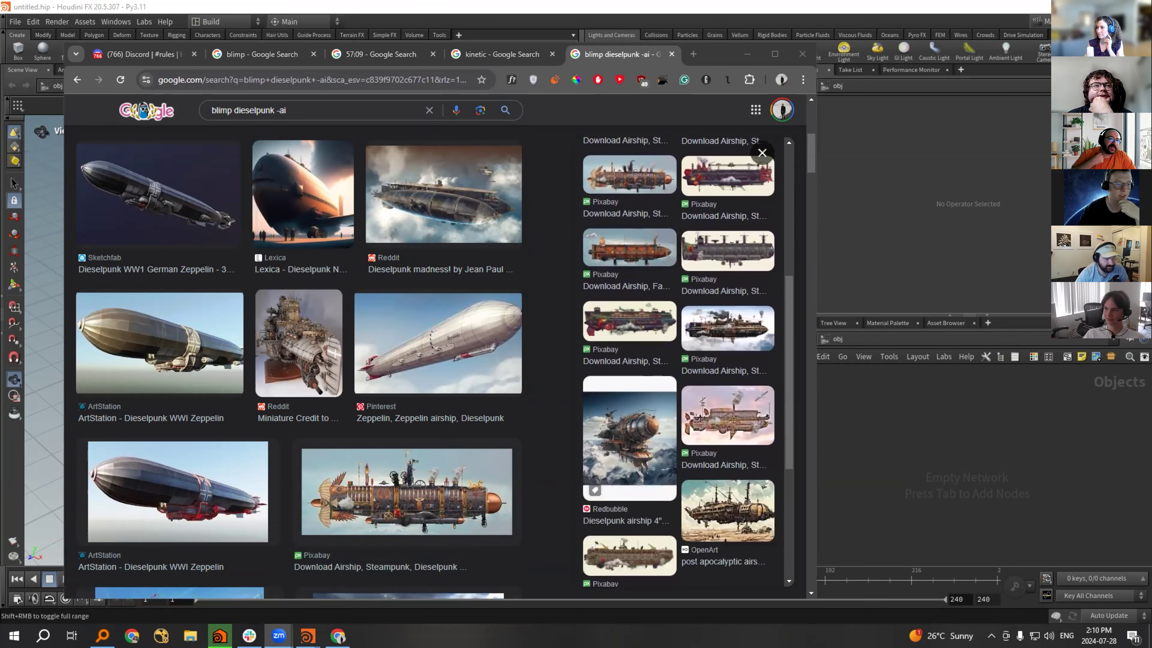
left_click(720, 331)
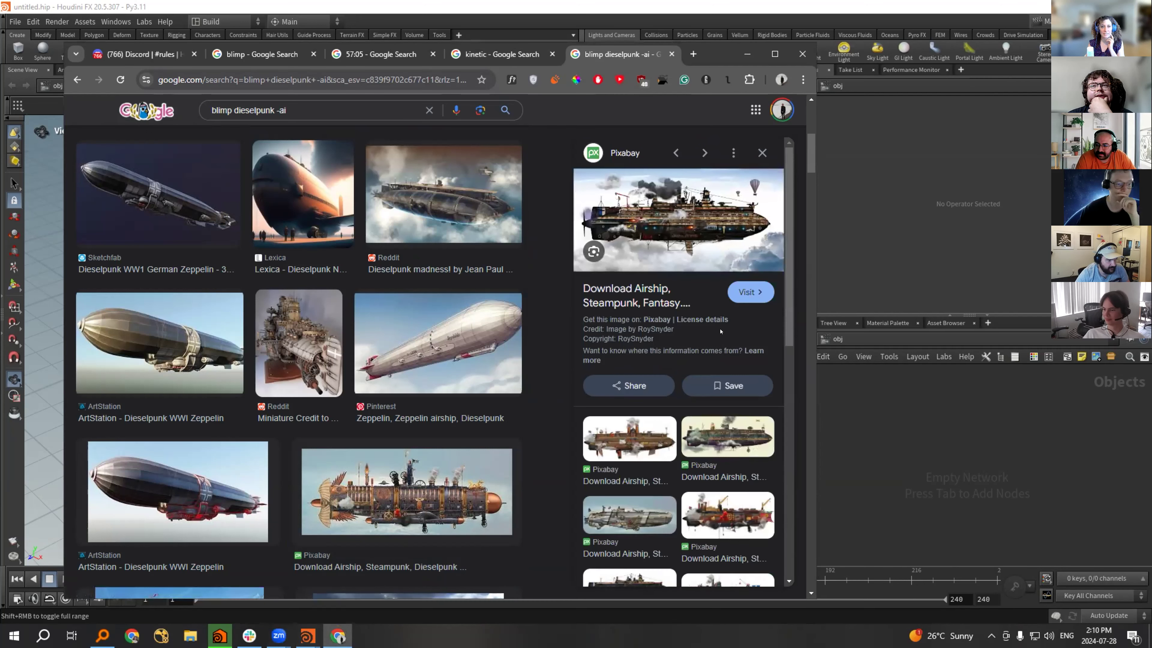
scroll(414, 351, "down", 5)
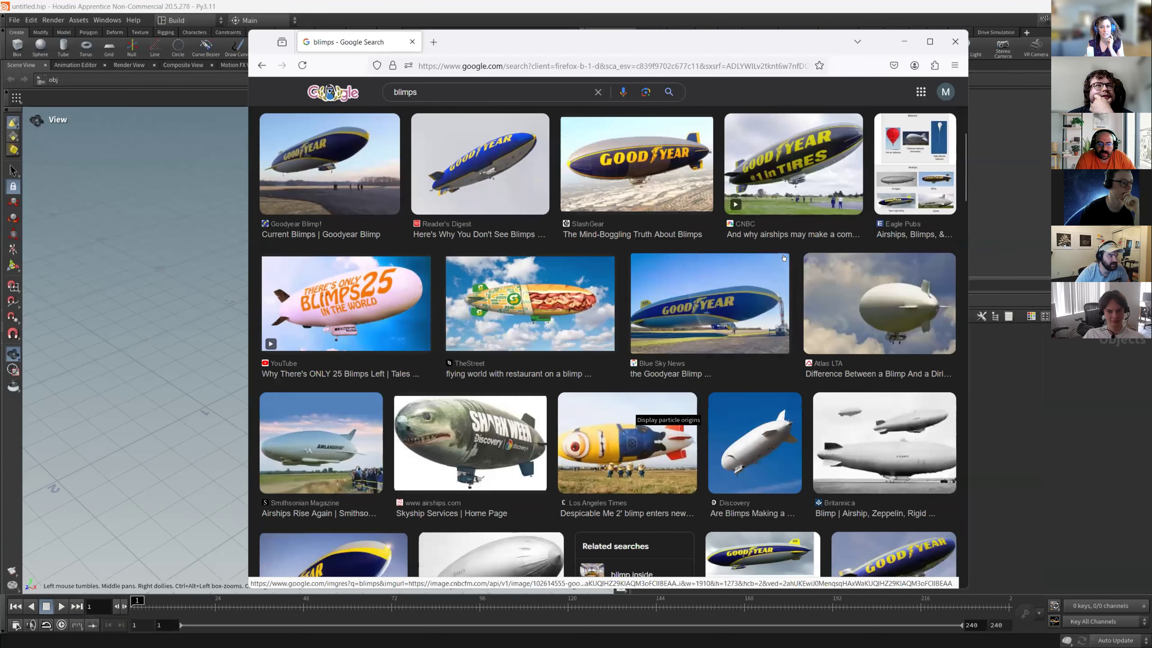
Look through further blimp image results for shape references.
scroll(784, 257, "down", 4)
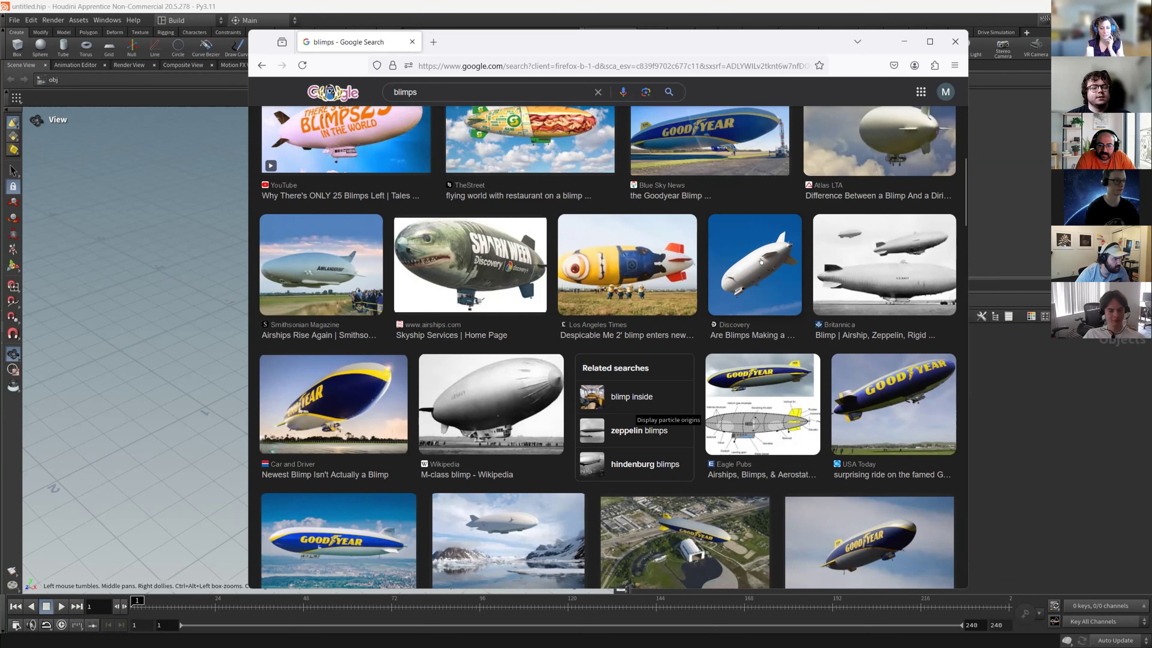
scroll(761, 261, "down", 1)
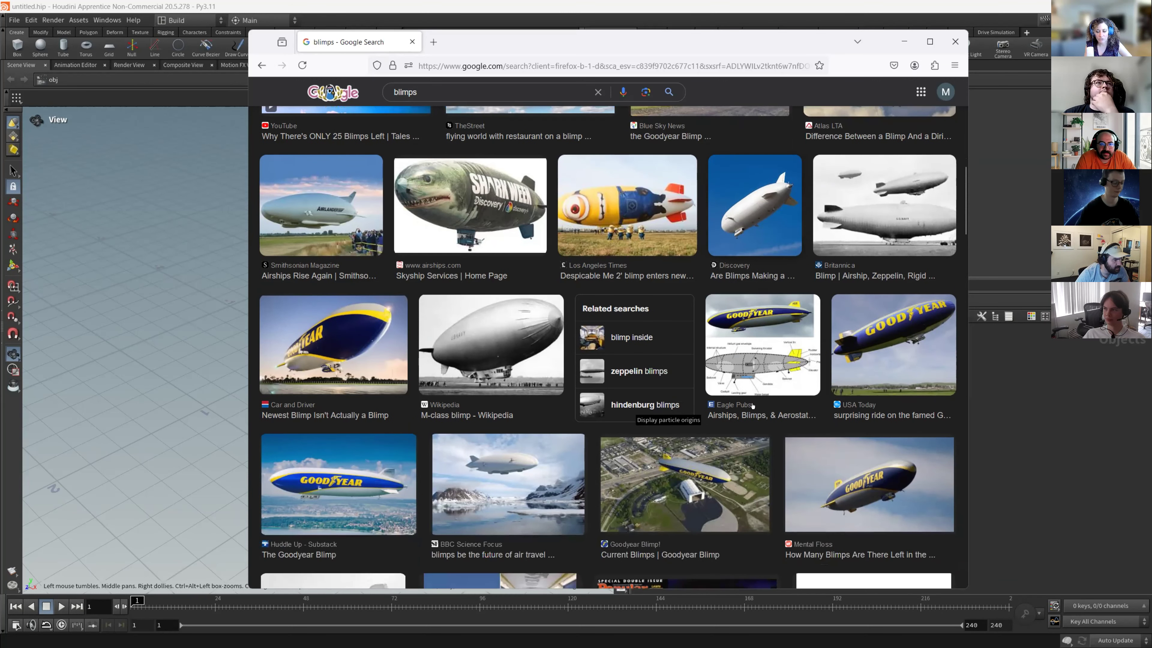
scroll(778, 432, "down", 2)
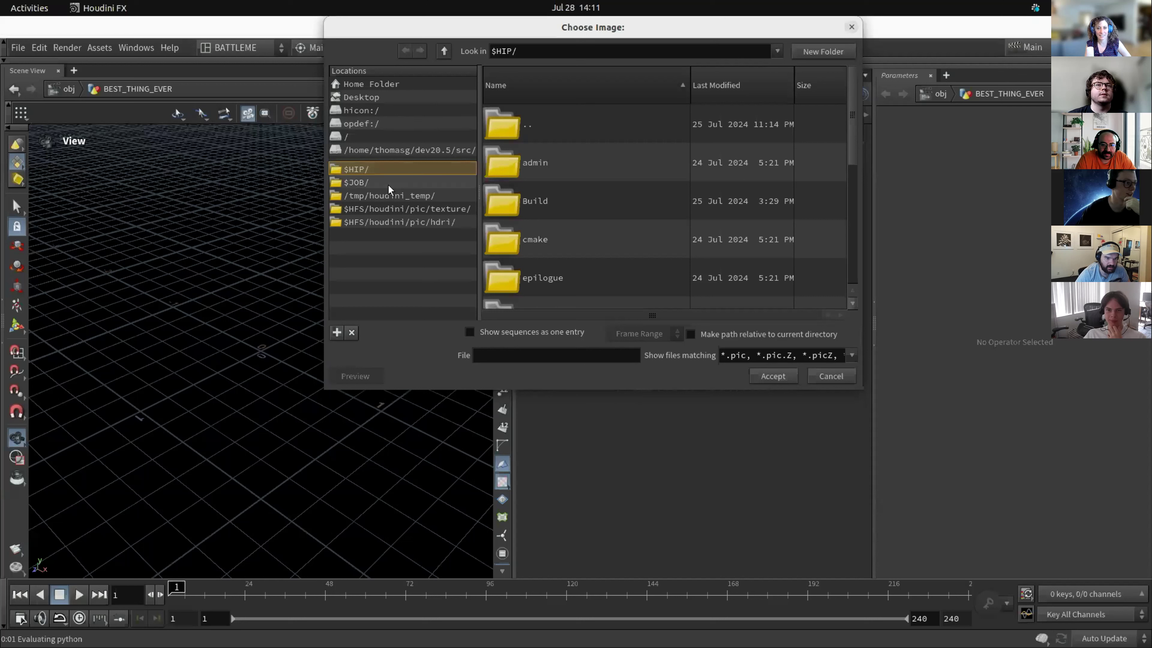
Load myblimp.png from $HOME/Downloads as the reference image in the network editor.
left_click(393, 96)
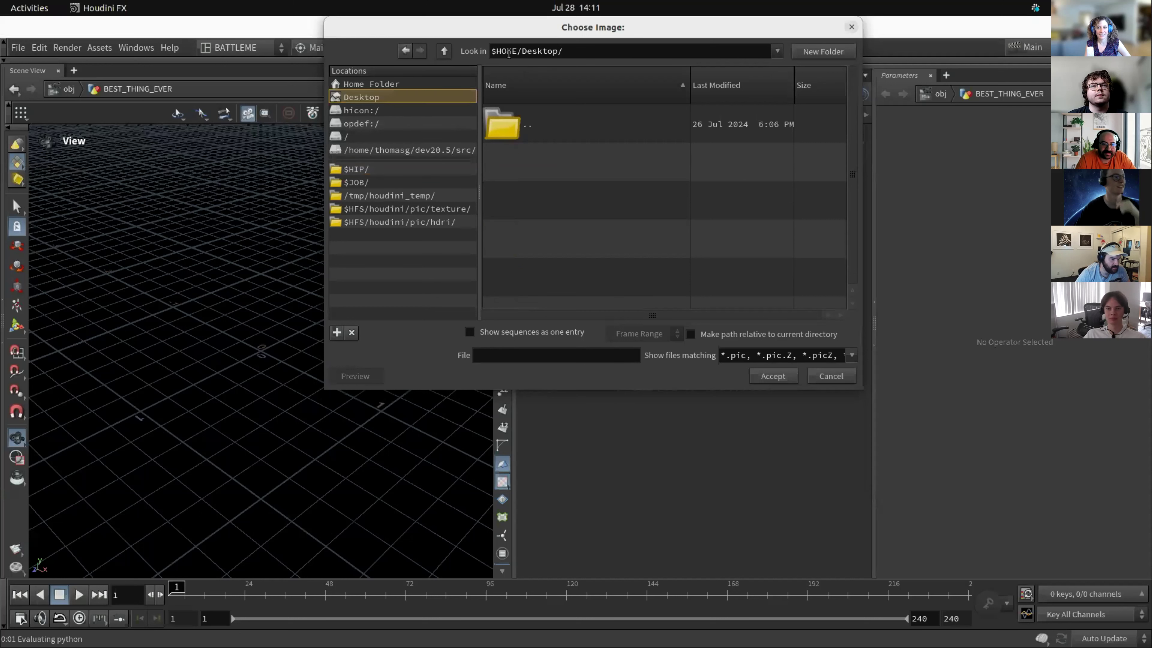
double_click(568, 58)
type("D")
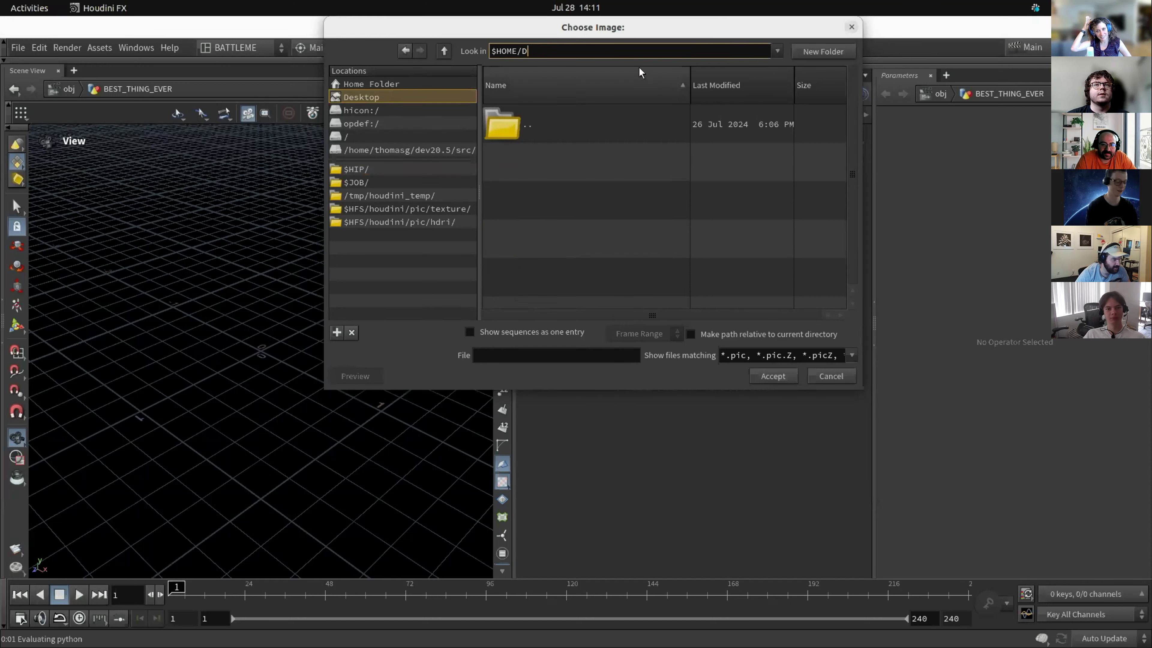
type("ownloads")
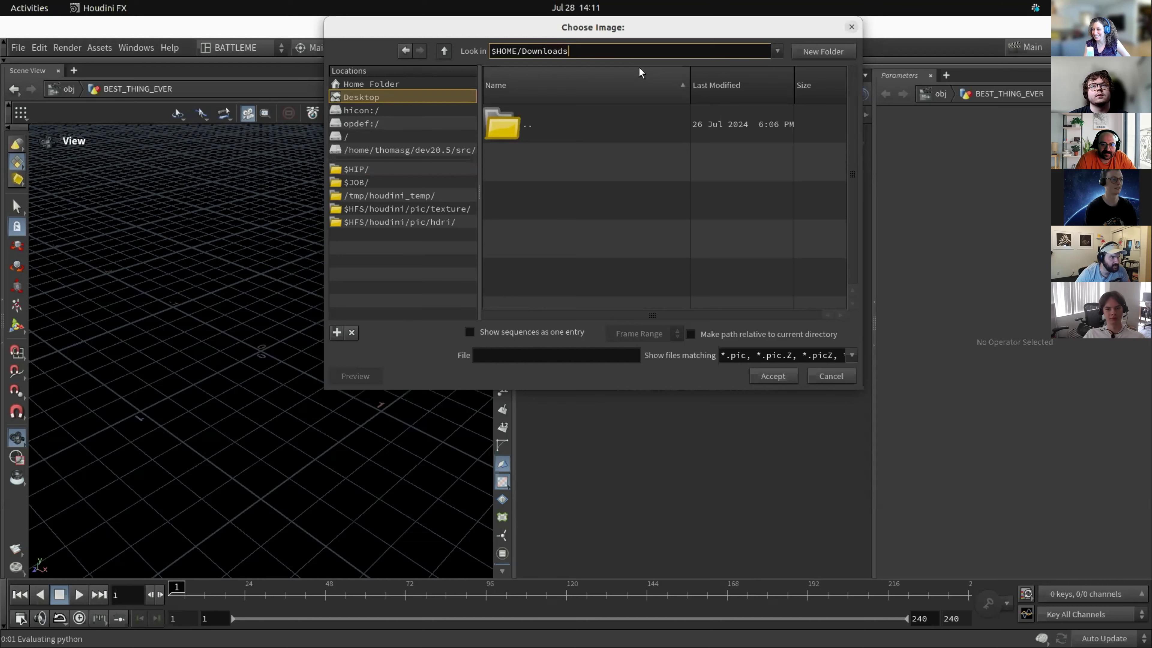
key("Return")
scroll(708, 146, "down", 5)
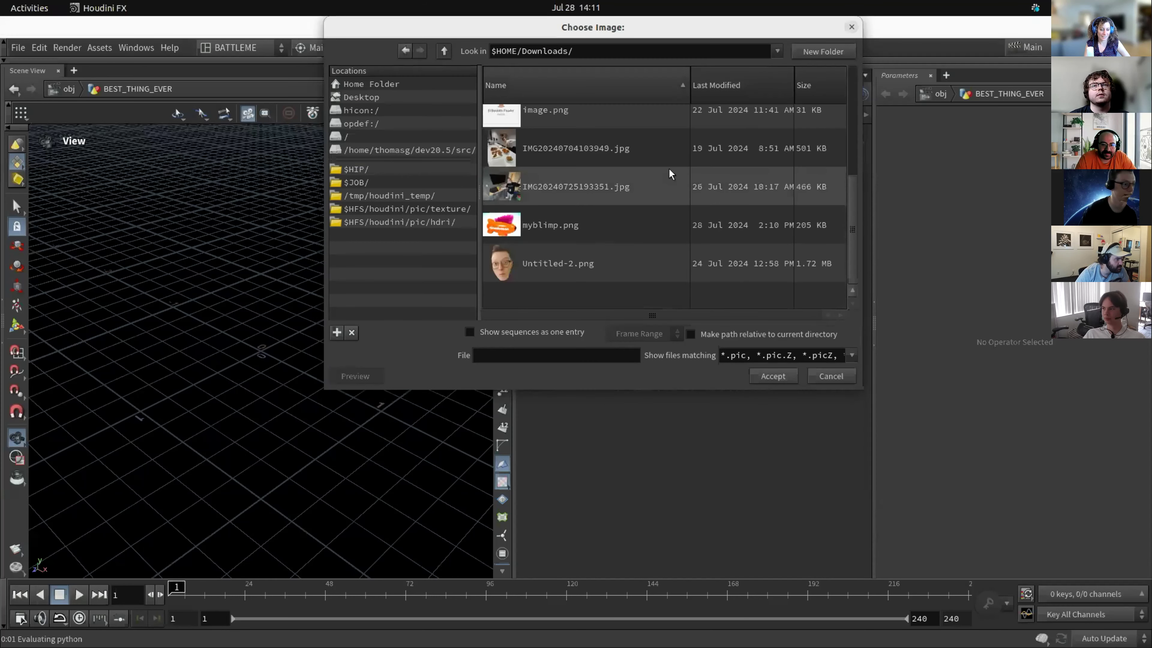
left_click(593, 236)
double_click(593, 236)
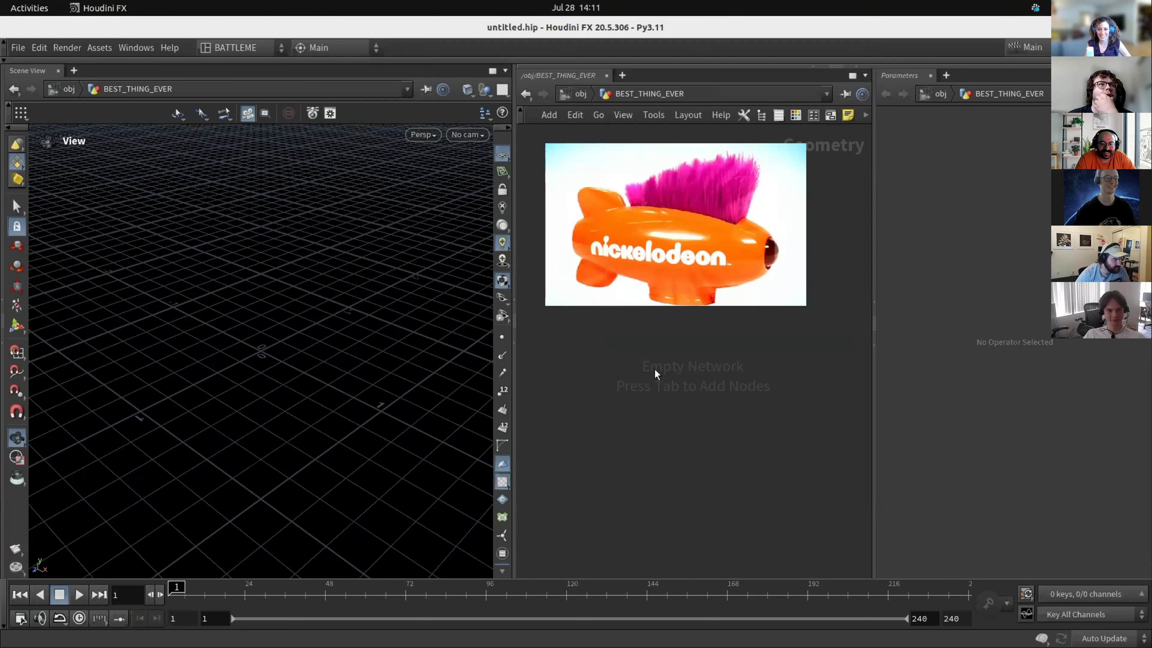
Add a Line node below the reference image in the BEST_THING_EVER geometry network.
key("Tab")
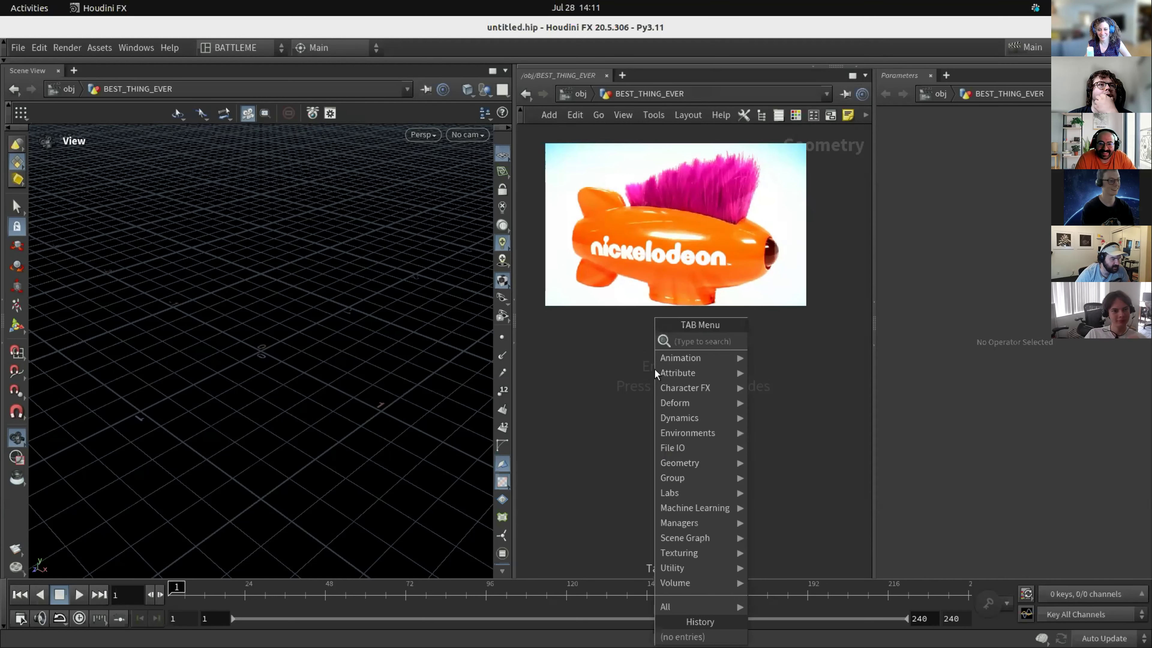
type("lin")
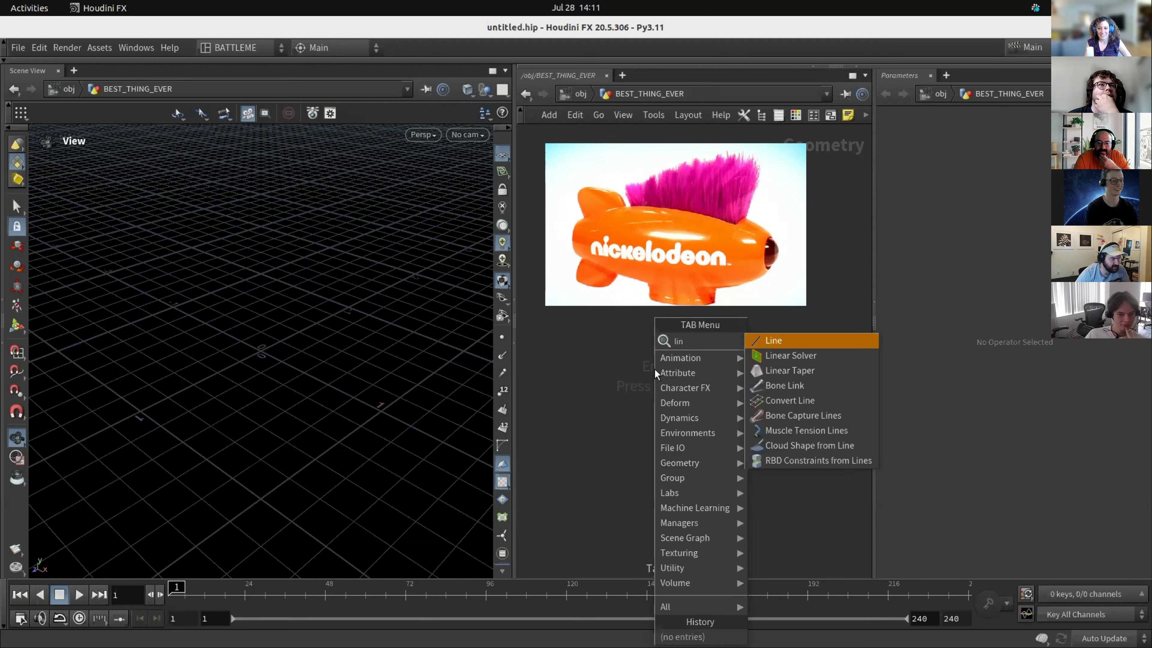
key("Return")
left_click(653, 371)
middle_click_drag(763, 405, 801, 304)
scroll(802, 304, "down", 1)
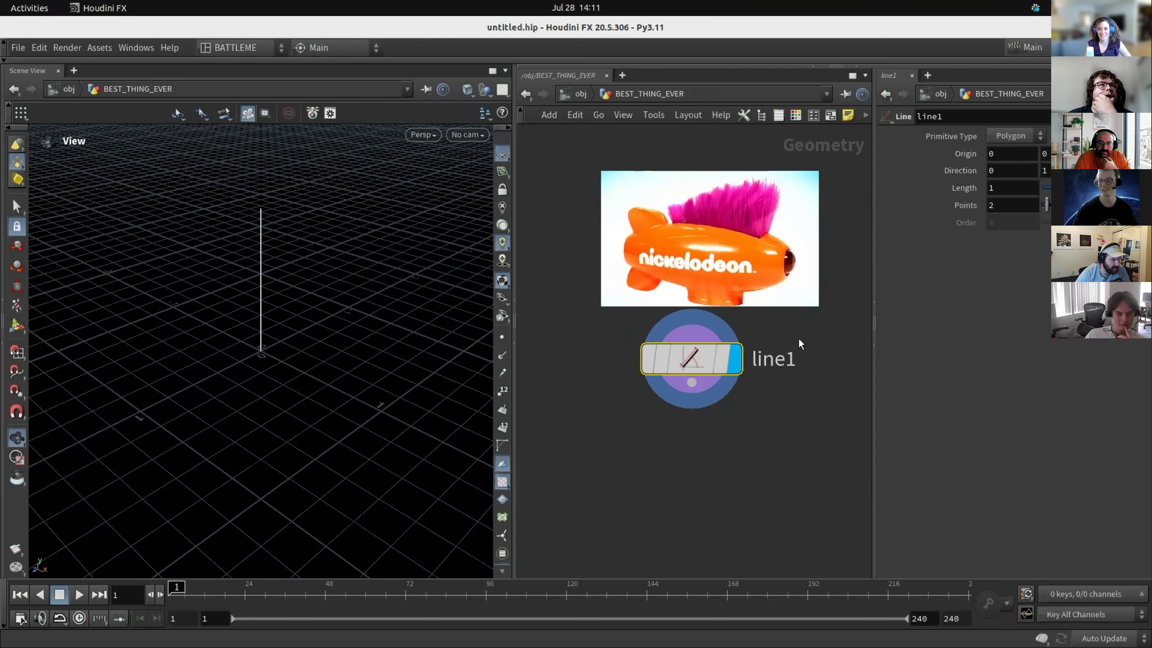
Lay the line along the Z axis by setting its direction to 0, 0, 1.
middle_click_drag(784, 403, 779, 379)
key("space+g")
right_click_drag(319, 339, 165, 383)
left_click_drag(165, 383, 267, 351)
double_click(1044, 170)
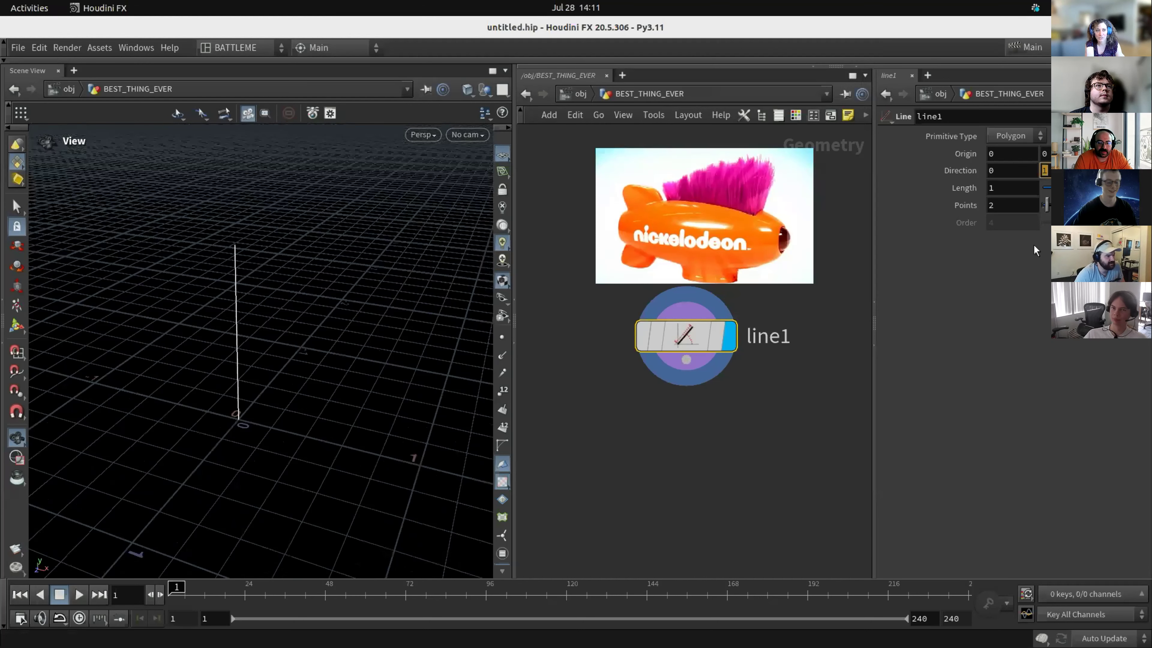
type("0")
key("Tab")
type("1")
key("Return")
left_click_drag(203, 448, 272, 410)
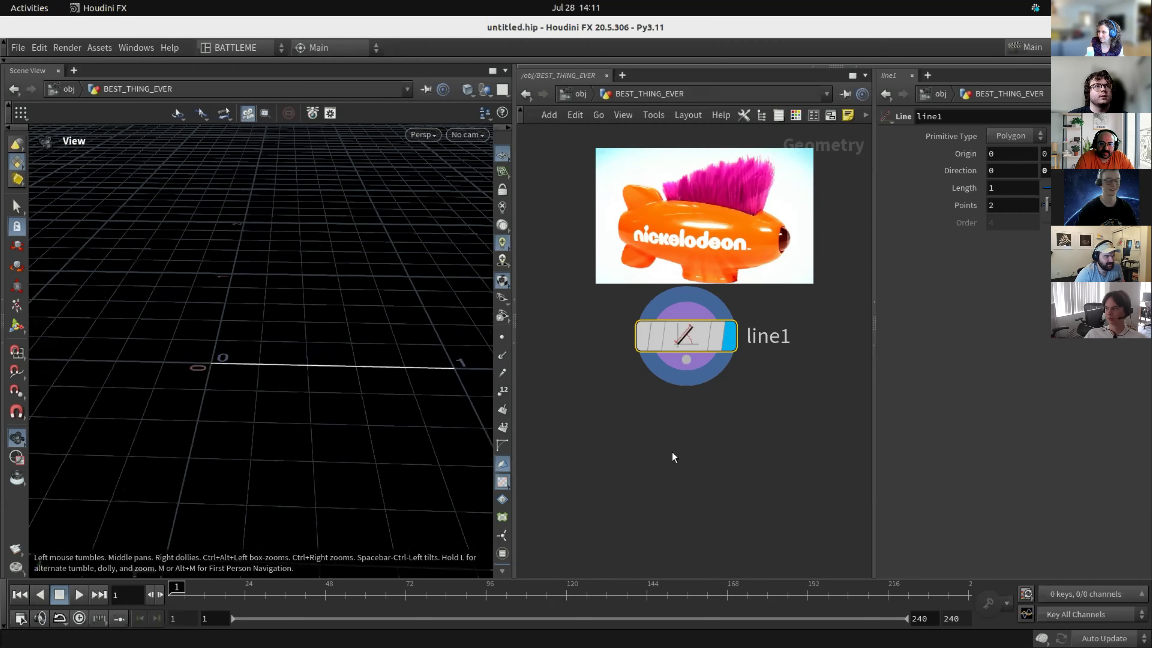
Add a Resample node after the line, enabling its maximum segments option and disabling maximum segment length.
middle_click_drag(676, 448, 670, 420)
left_click(670, 420)
key("Tab")
type("res")
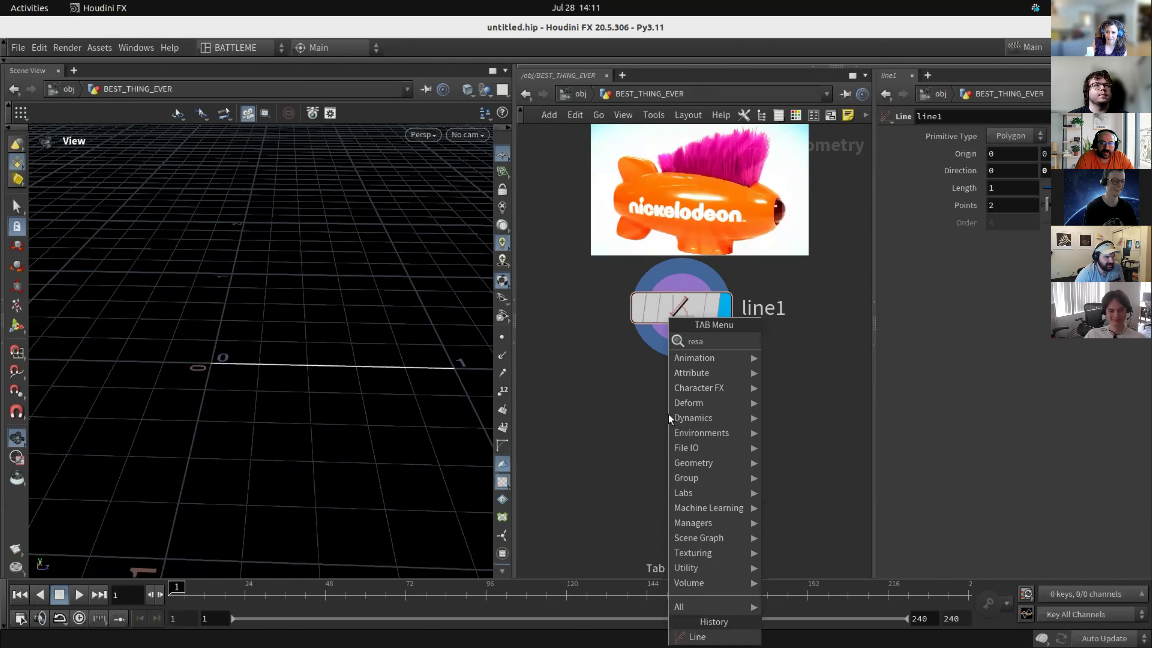
key("Return")
left_click(674, 417)
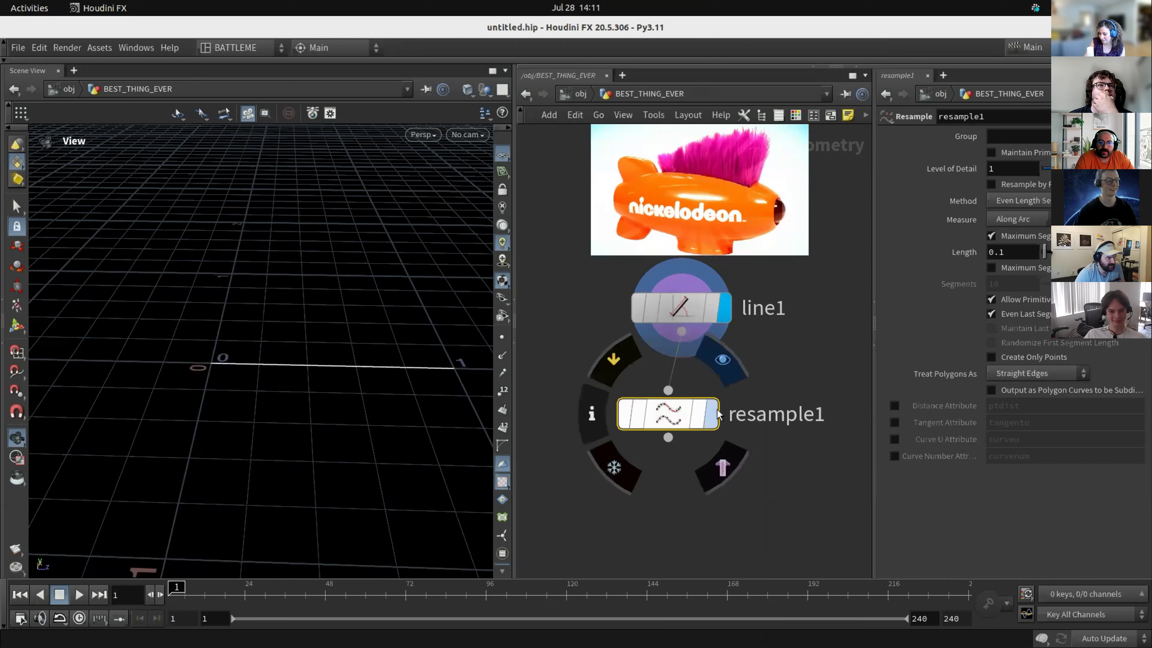
left_click(1008, 268)
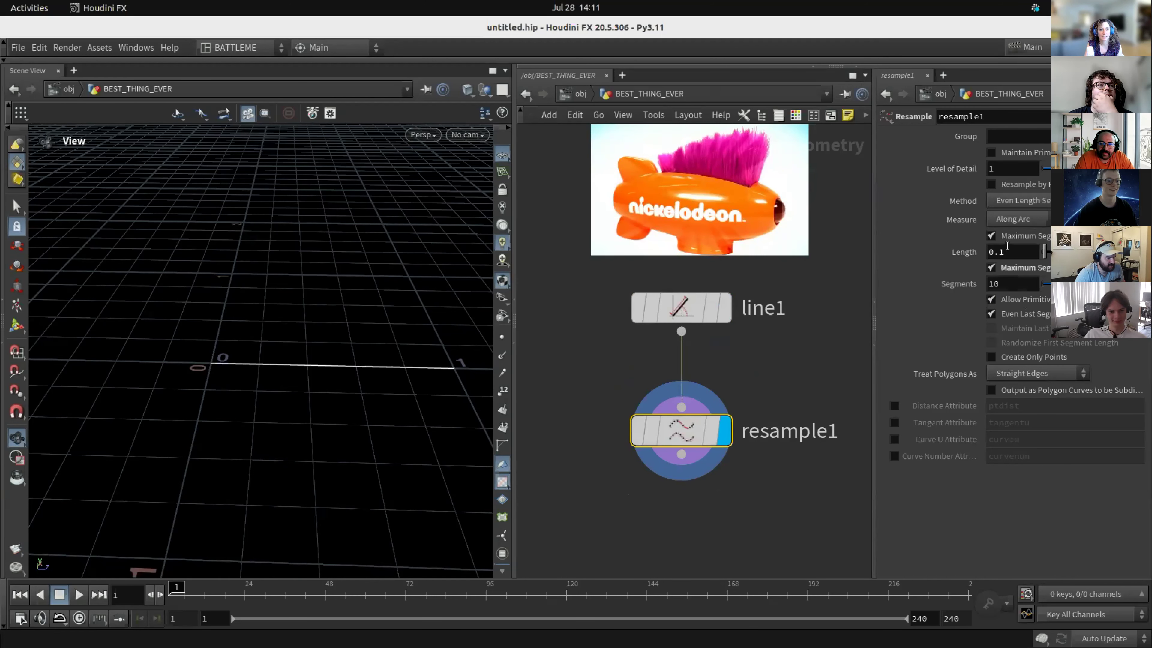
left_click(1005, 236)
left_click_drag(278, 342, 273, 342)
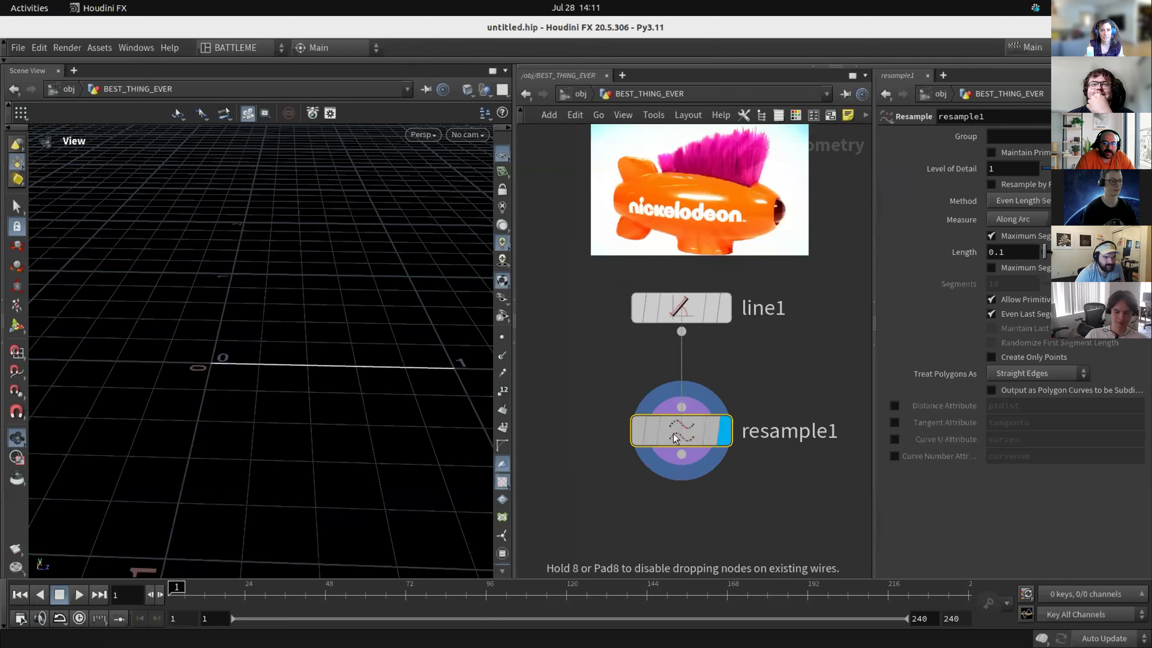
Add a Sweep node beneath the Resample, wire the Resample into its first input and display it.
left_click(604, 418)
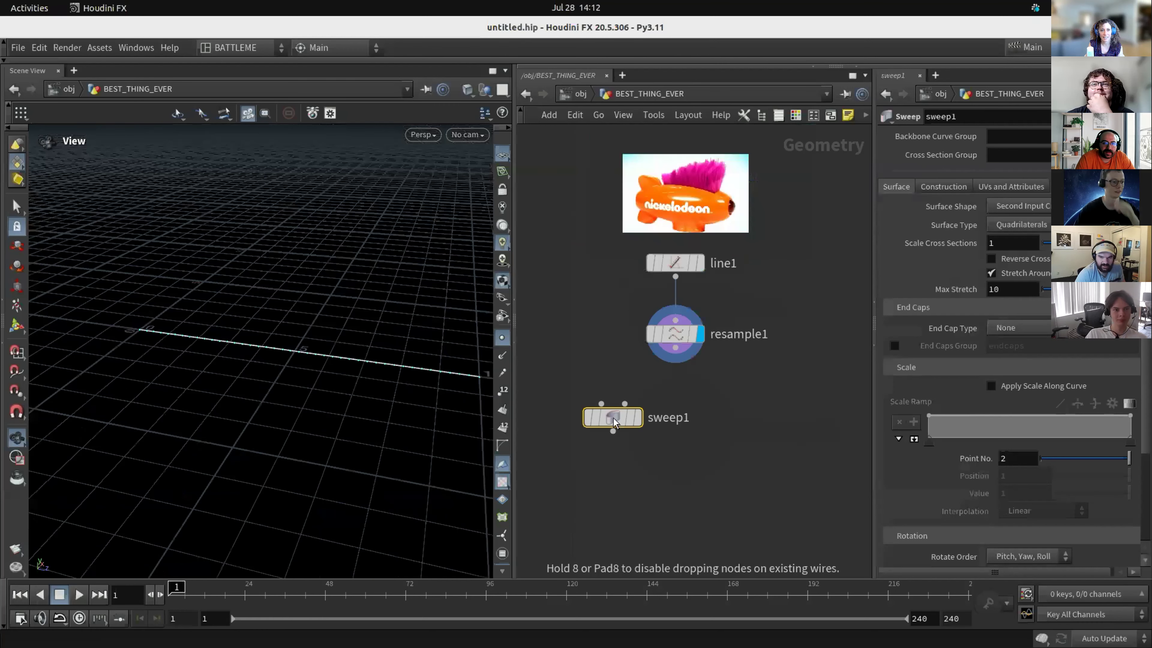
scroll(608, 422, "up", 2)
left_click_drag(638, 412, 716, 413)
scroll(736, 345, "down", 2)
middle_click_drag(758, 326, 669, 396)
left_click_drag(595, 455, 629, 387)
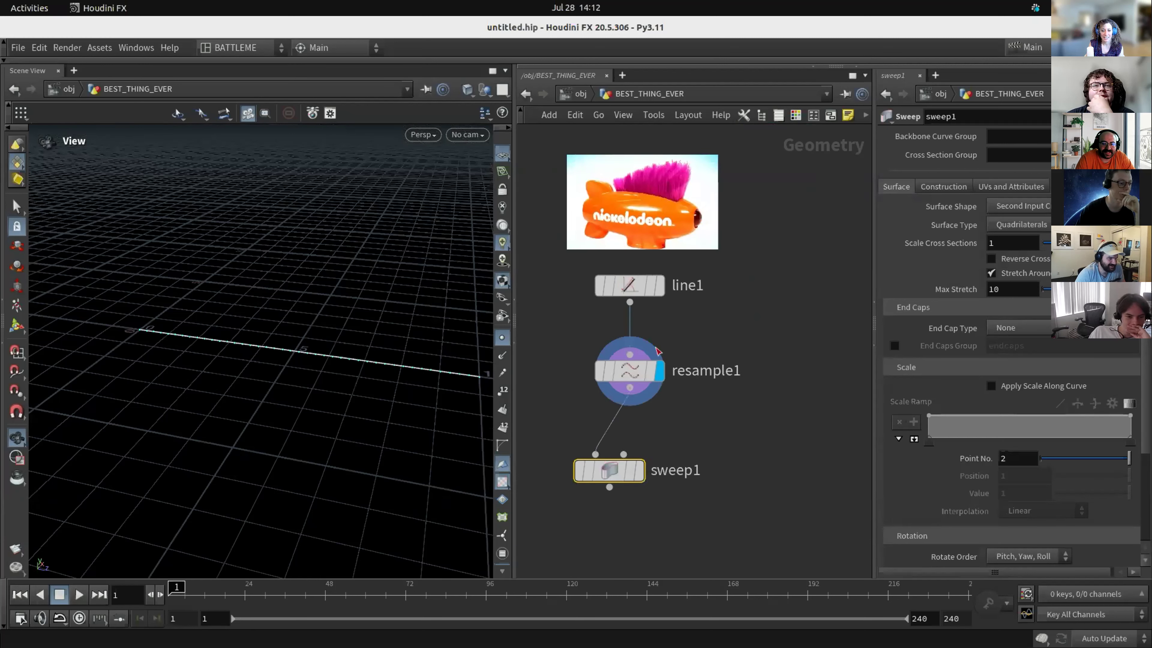
left_click(640, 471)
left_click_drag(610, 471, 630, 446)
Set the Sweep's surface shape to Round Tube with a radius of 3.6.
left_click(1038, 206)
left_click(1025, 227)
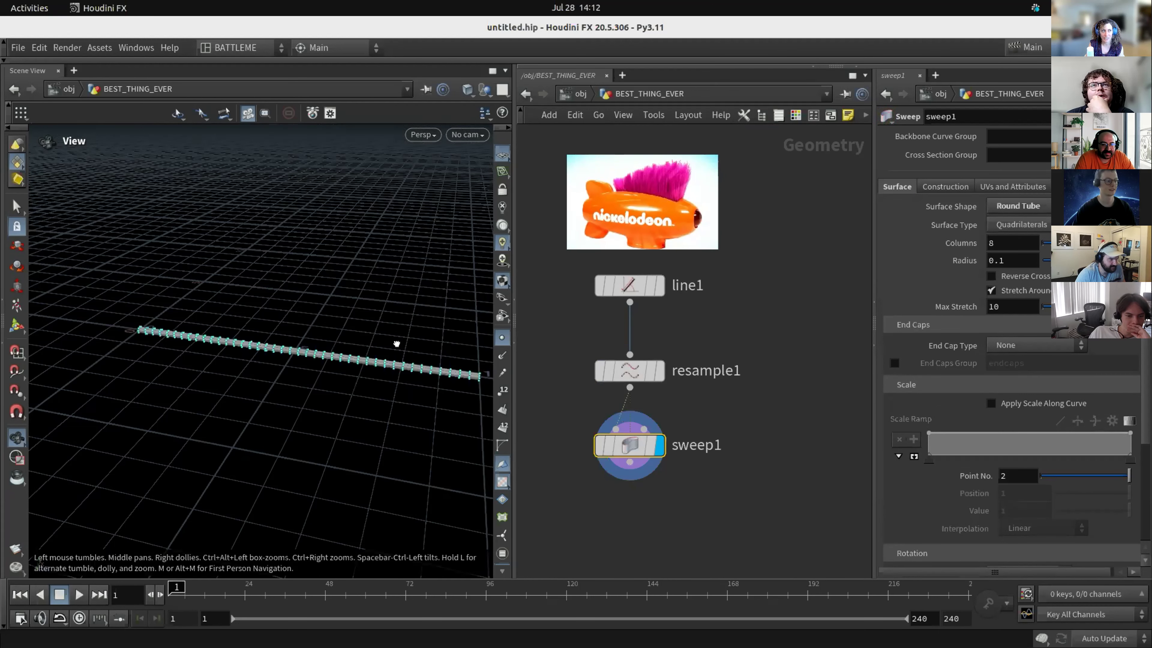
left_click_drag(396, 343, 347, 340)
left_click_drag(1050, 260, 1133, 260)
left_click_drag(355, 357, 404, 362)
middle_click_drag(1011, 260, 1110, 260)
right_click_drag(187, 326, 141, 339)
left_click_drag(142, 339, 194, 314)
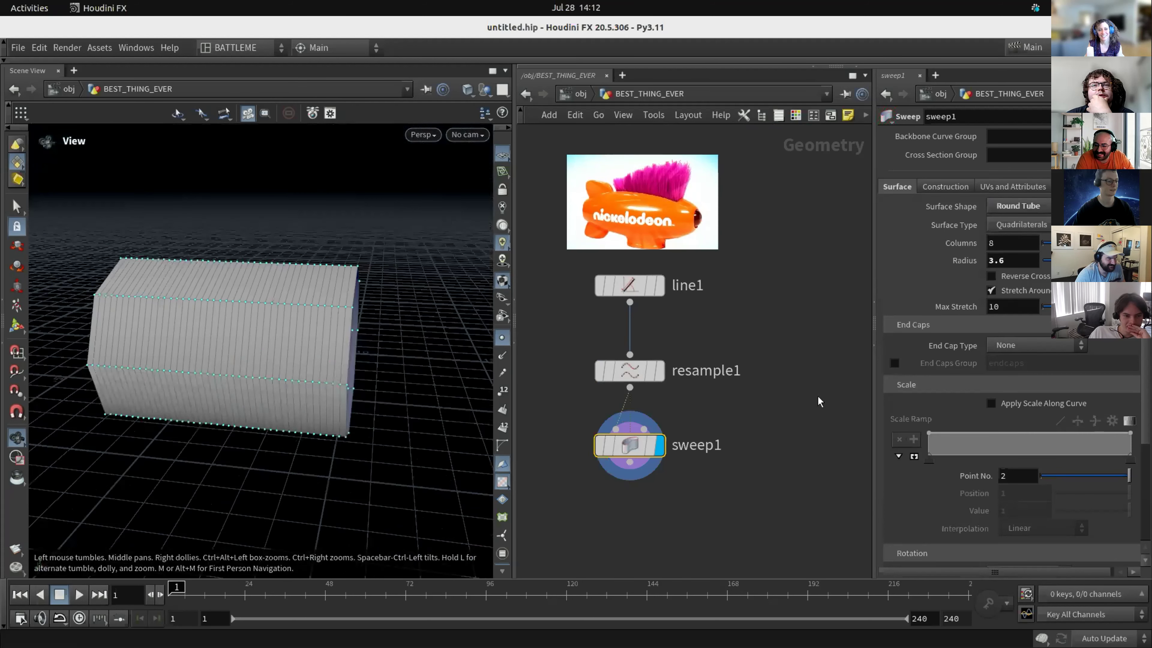
Set the Resample's segments to 21.
left_click(649, 370)
mouse_move(1079, 284)
left_mouse_down()
mouse_move(1042, 286)
mouse_move(1058, 286)
left_mouse_up()
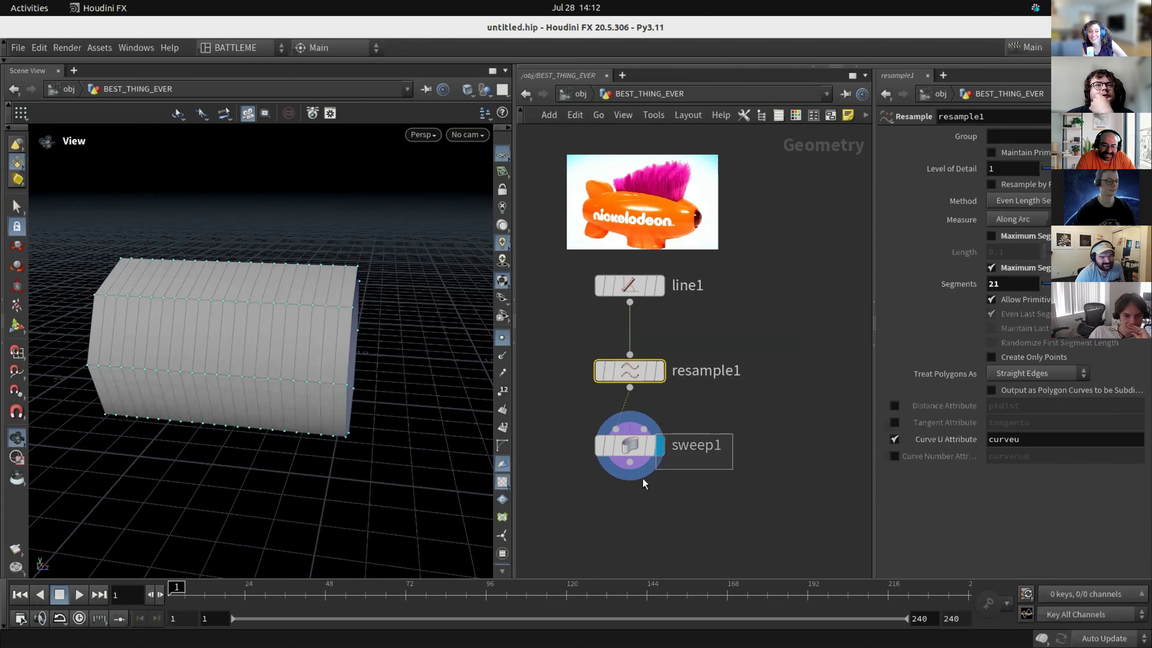
Widen the parameter pane and enable Apply Scale Along Curve on the Sweep node.
left_click(632, 449)
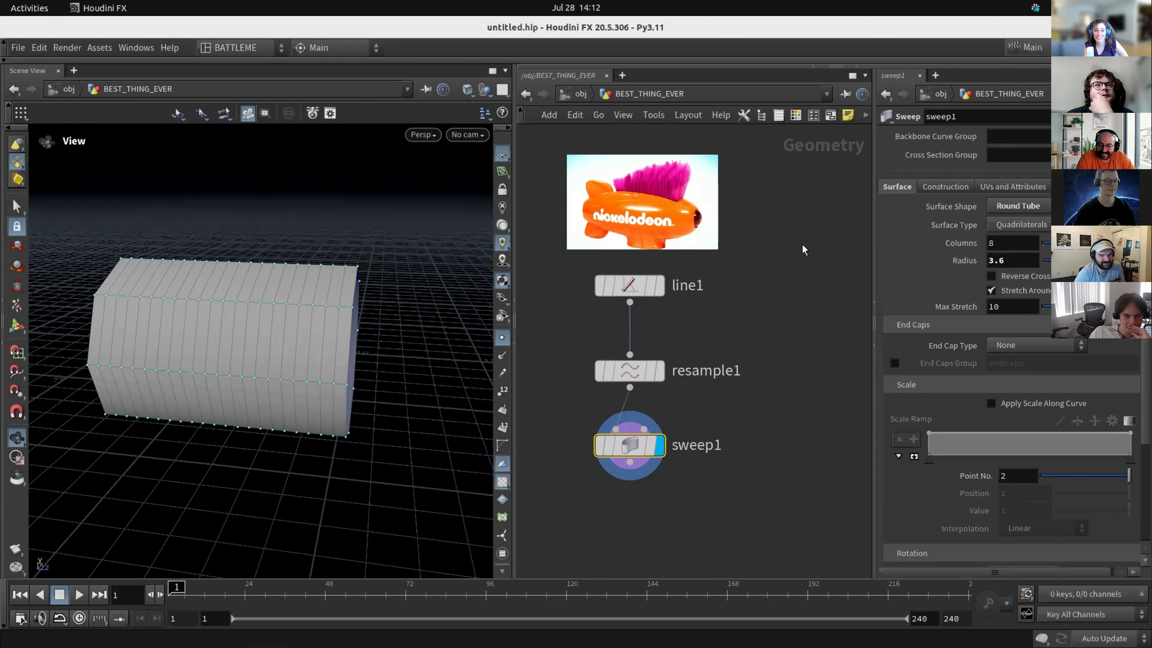
left_click_drag(874, 247, 800, 247)
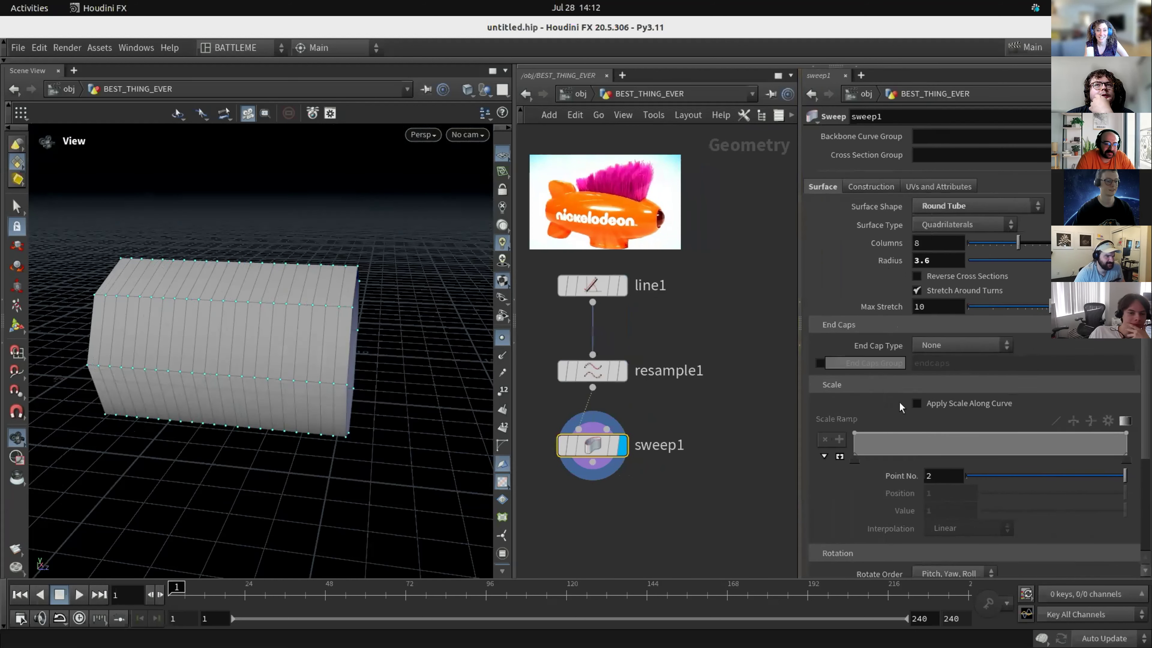
left_click(917, 403)
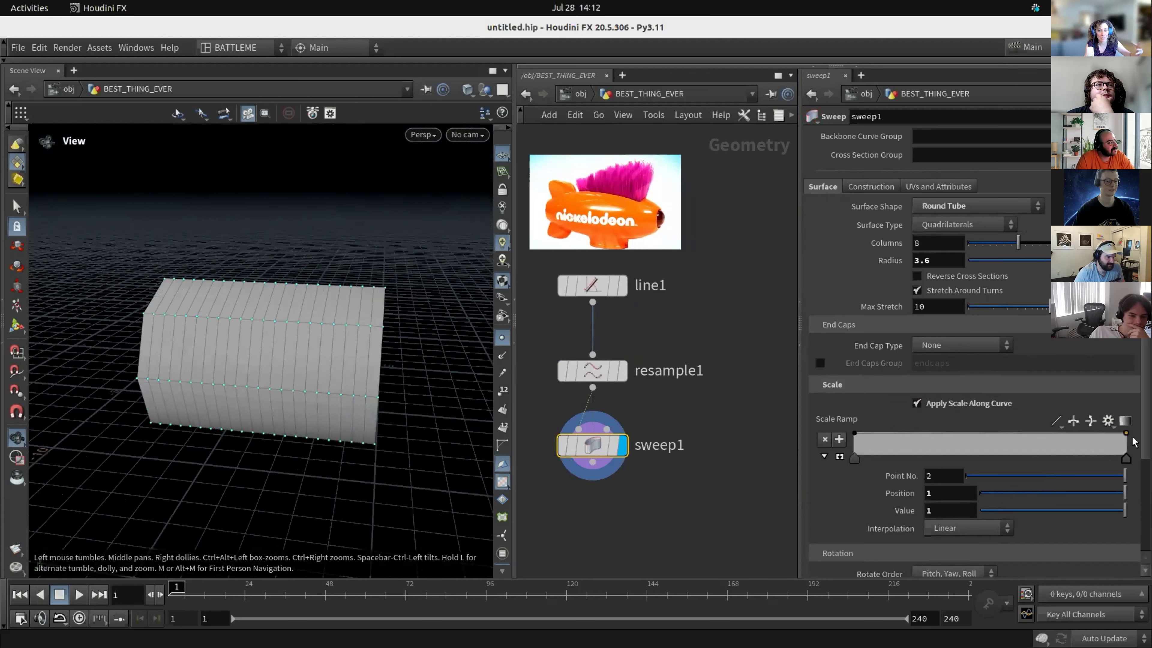
left_click_drag(1127, 435, 1126, 455)
left_click(996, 436)
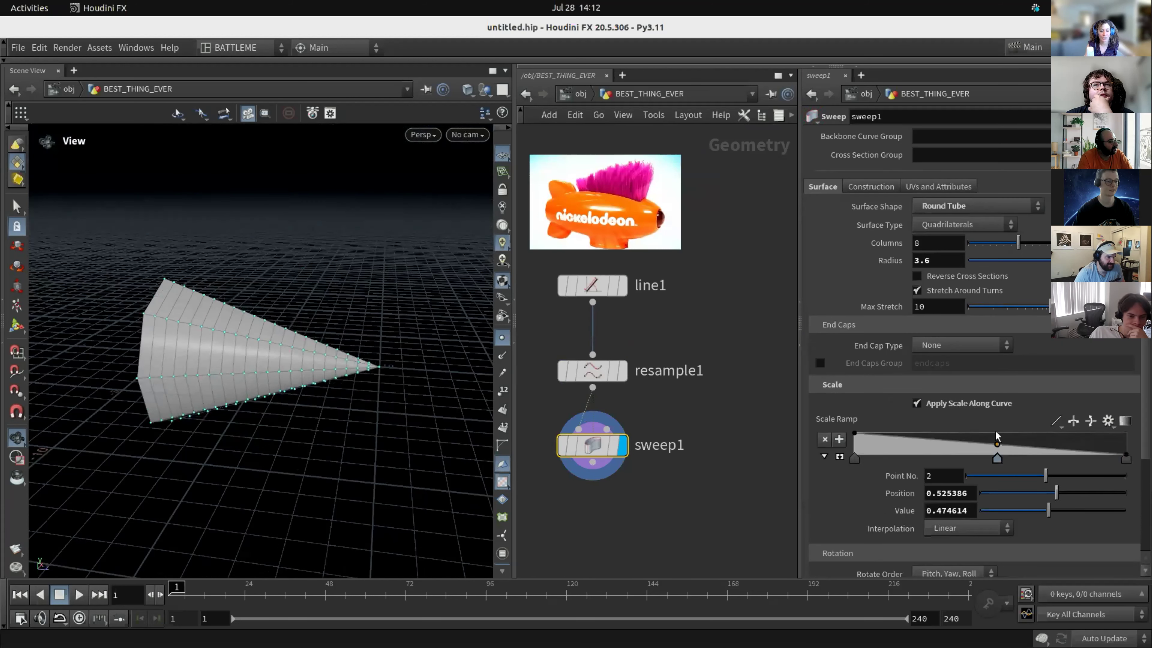
left_click_drag(996, 432, 995, 429)
left_click(1091, 421)
Apply a Monotone Cubic preset to the scale ramp, with its peak near position 0.5, start value about 0.36 and end value 0.25.
left_click(1107, 422)
left_click(1120, 528)
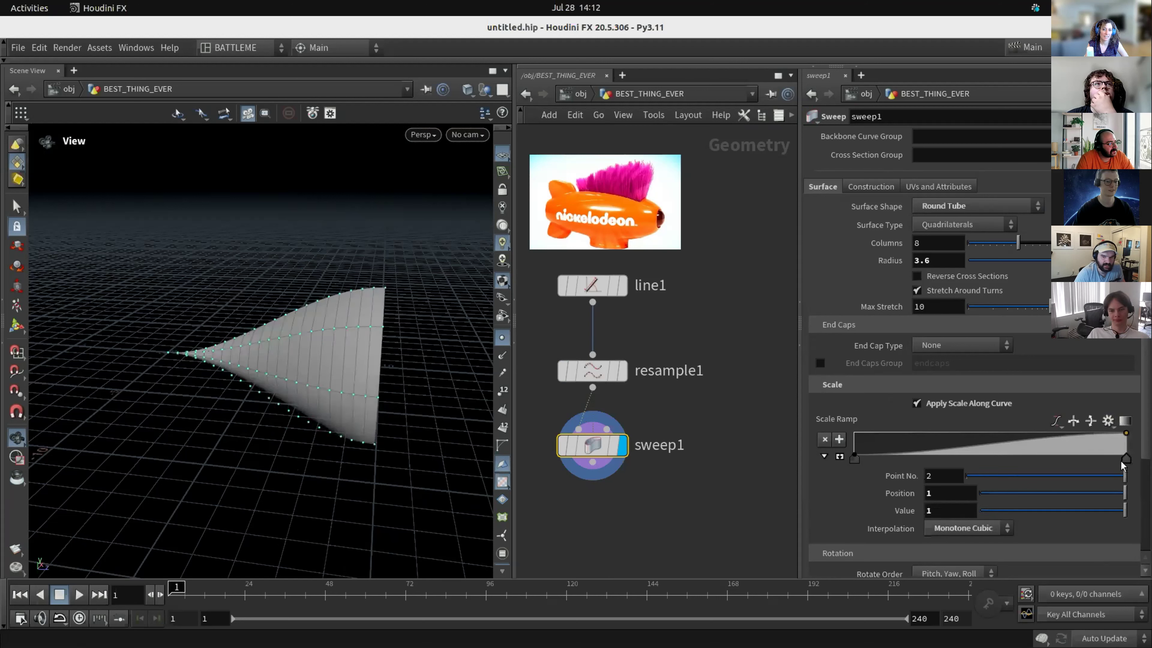
left_click_drag(1126, 458, 979, 459)
left_click_drag(1118, 439, 1125, 458)
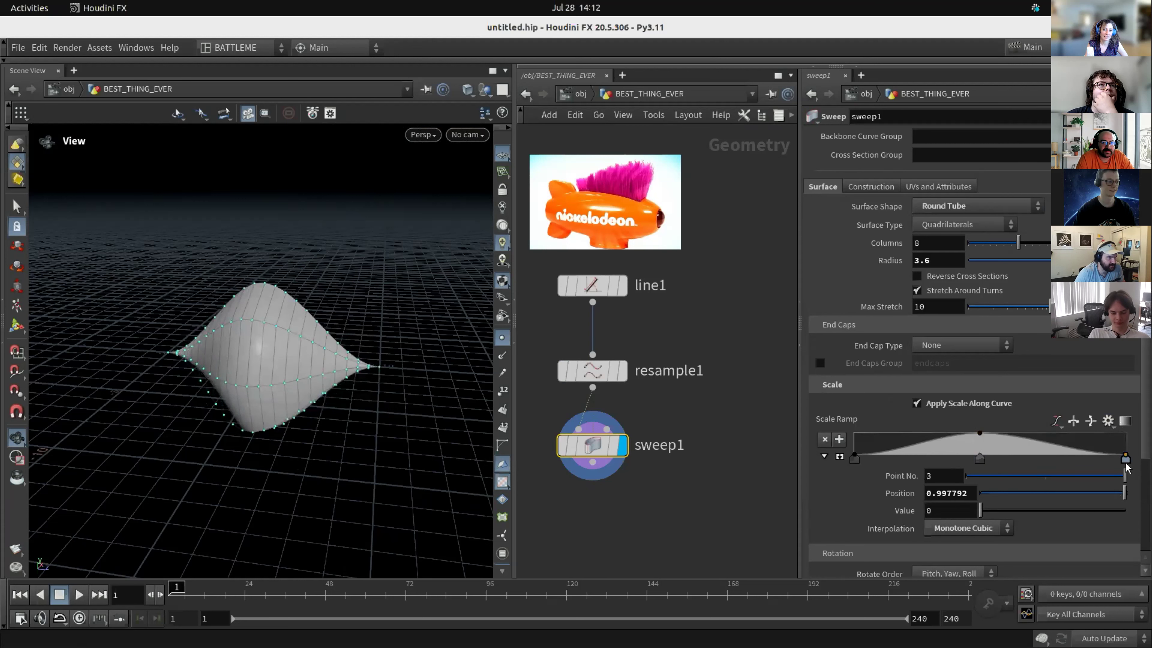
left_click_drag(981, 459, 990, 458)
left_click_drag(857, 453, 855, 446)
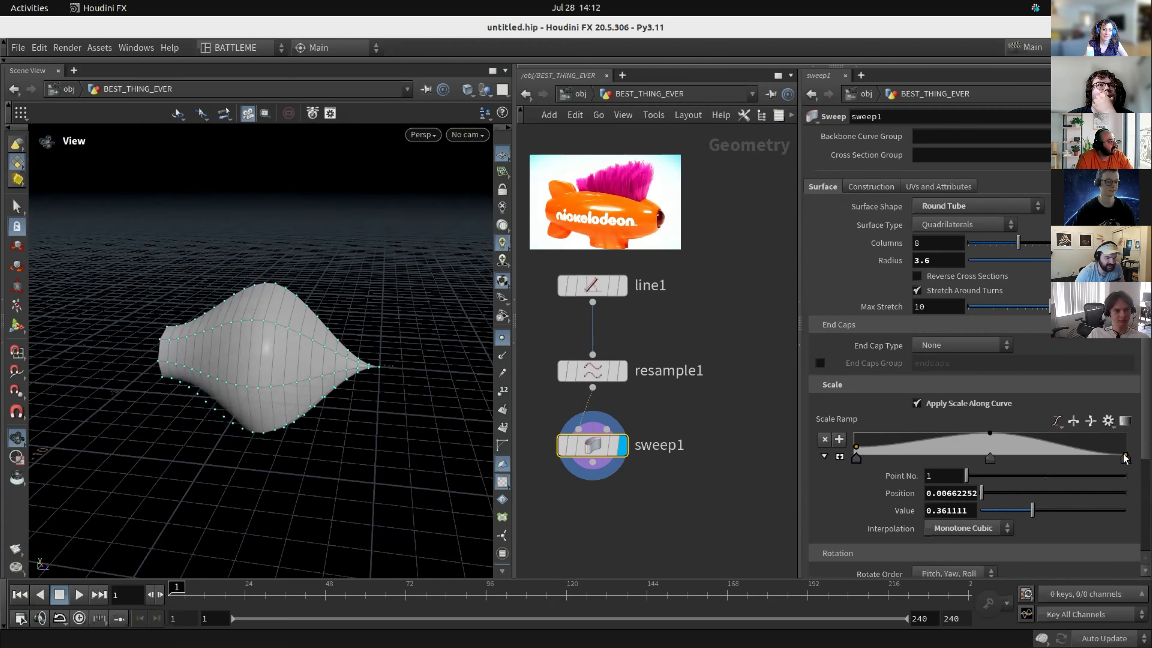
left_click_drag(1125, 456, 1124, 451)
Close the swept body's open ends by setting the End Cap Type to Grid.
left_click(961, 345)
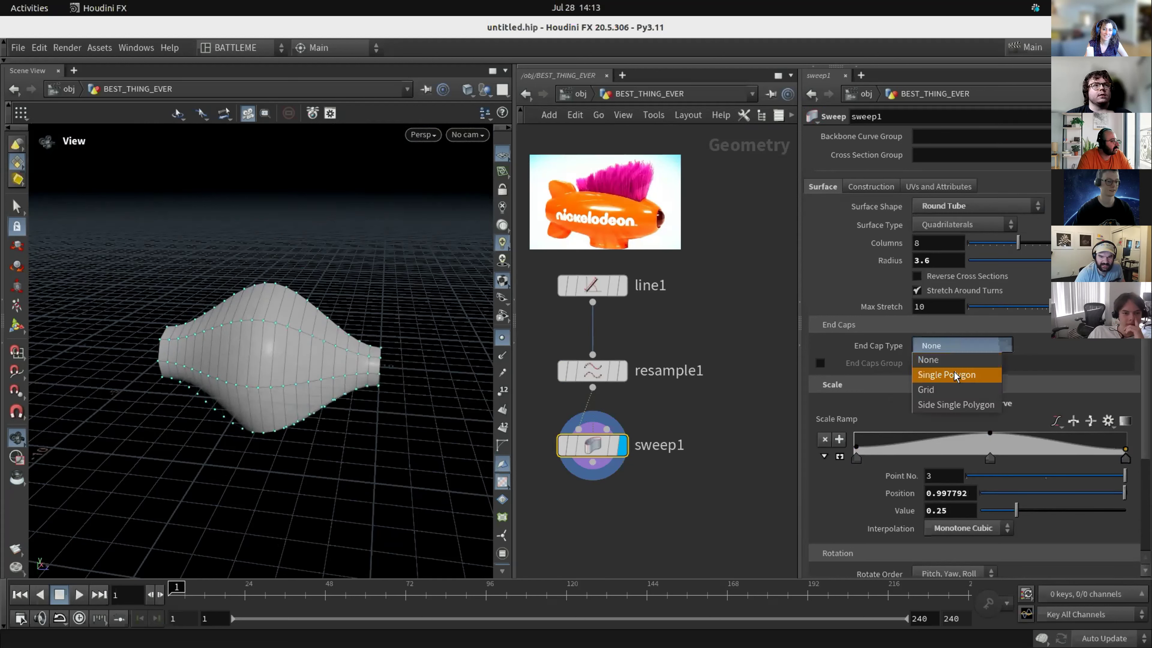
left_click(950, 389)
left_click_drag(321, 355, 358, 337)
scroll(330, 345, "up", 3)
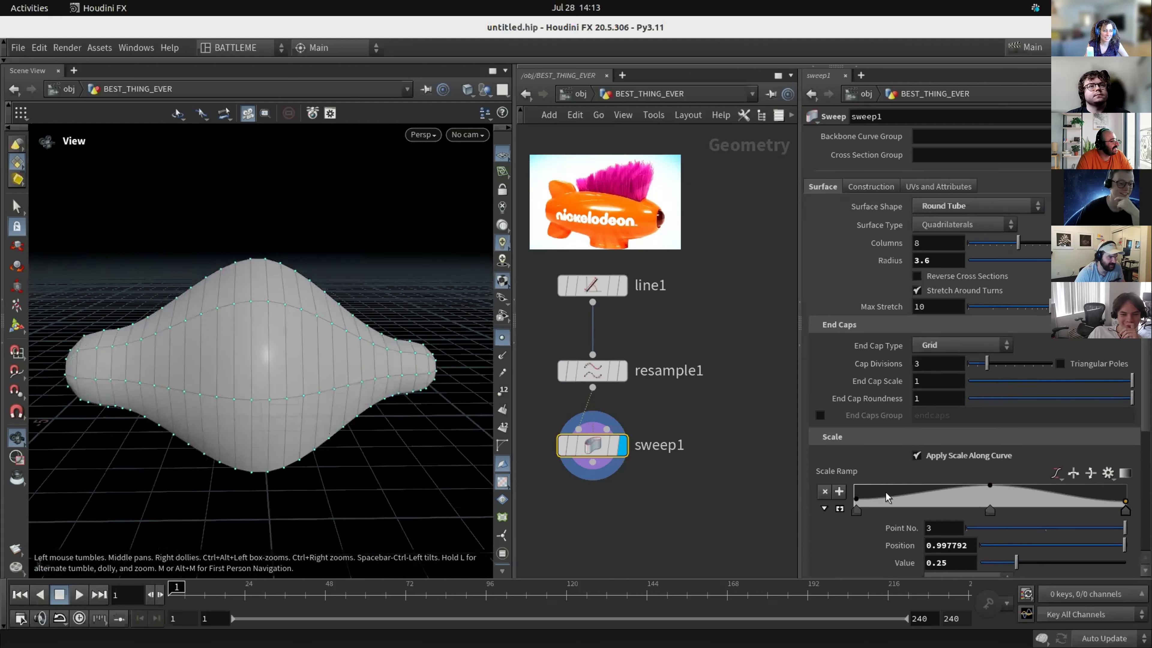
Slim the blimp body by lowering the scale ramp's middle point to a value of 0.75.
left_click_drag(313, 334, 284, 337)
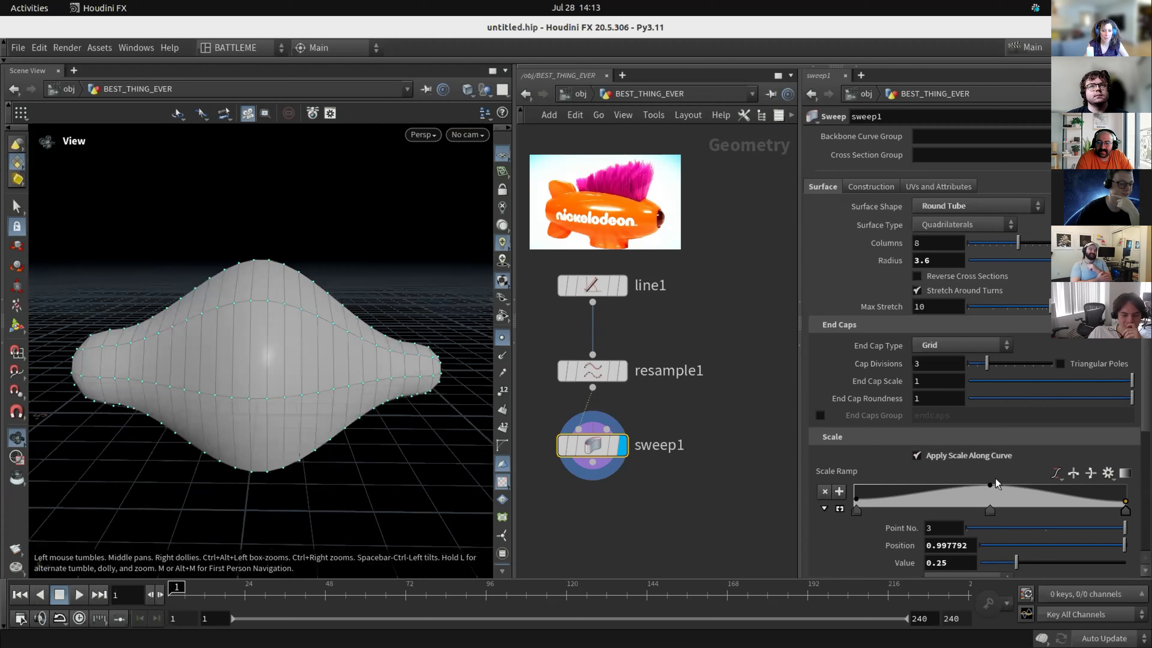
left_click_drag(989, 486, 990, 491)
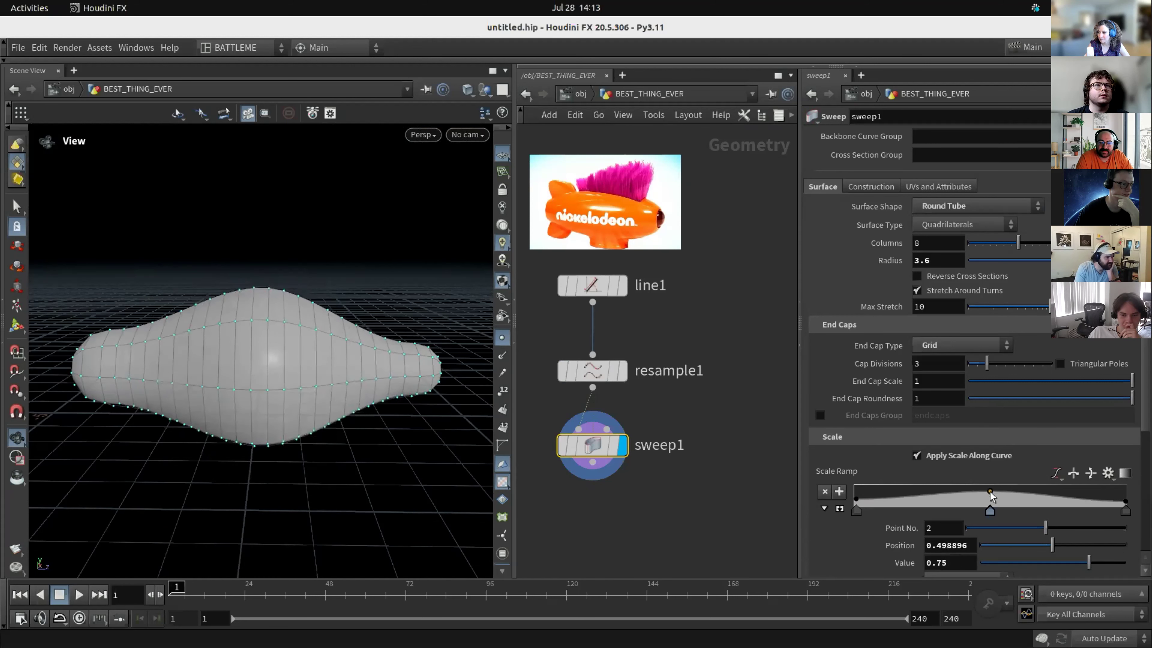
left_click_drag(375, 355, 247, 350)
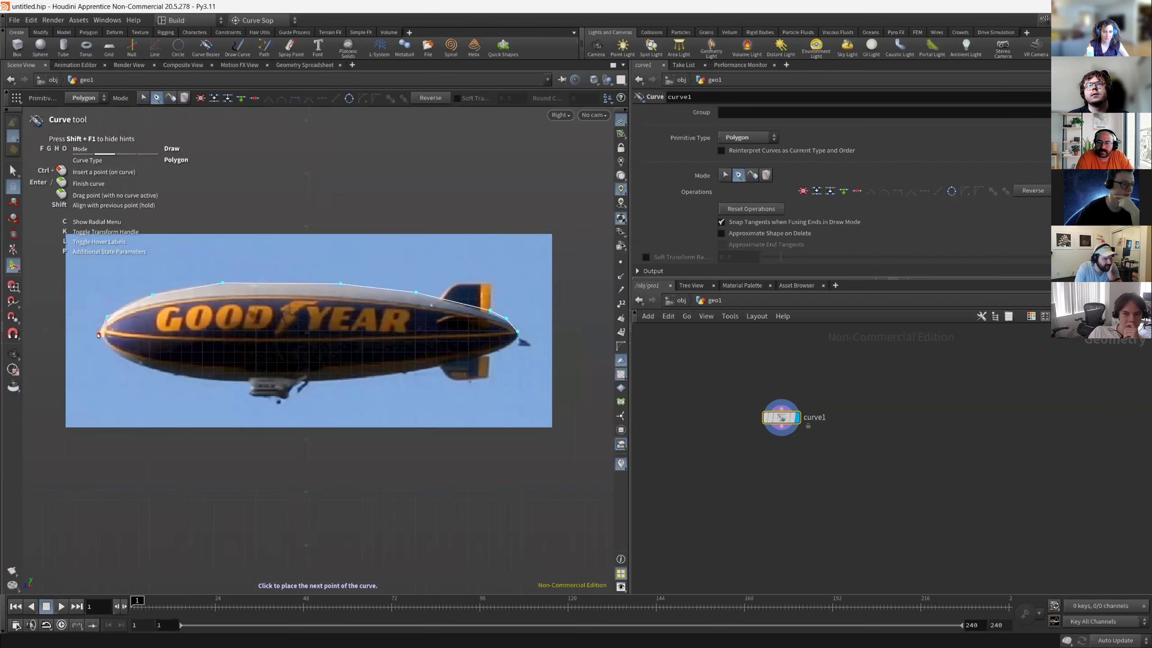
key("Escape")
scroll(98, 335, "up", 10)
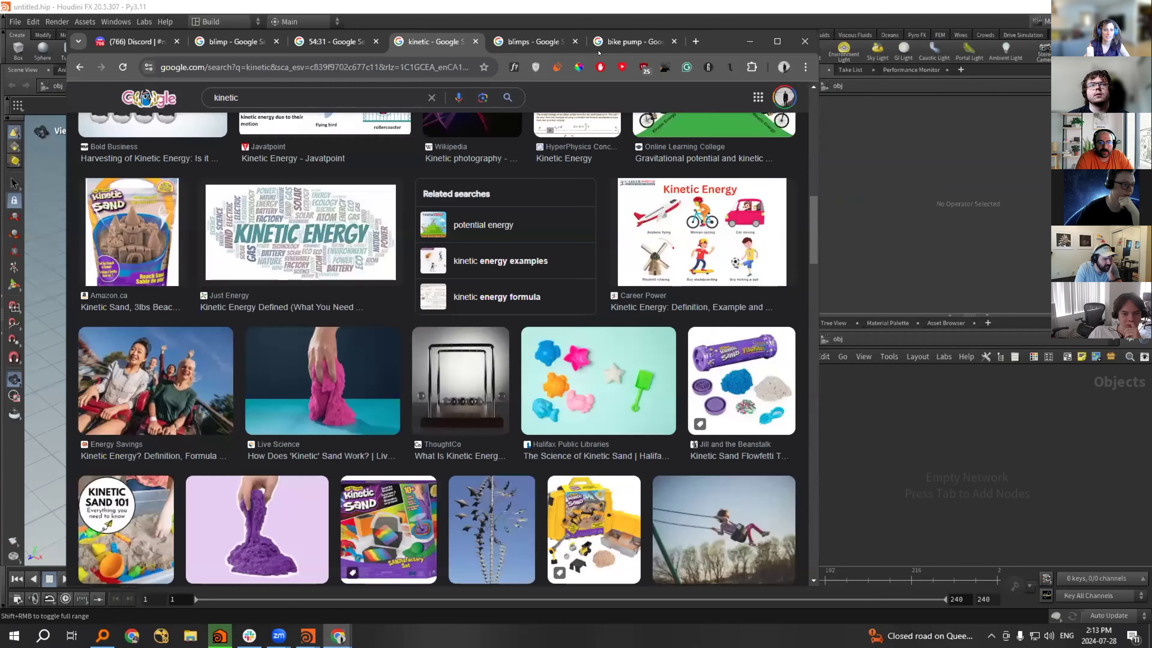
Browse the bike pump image results for reference ideas.
left_click(634, 41)
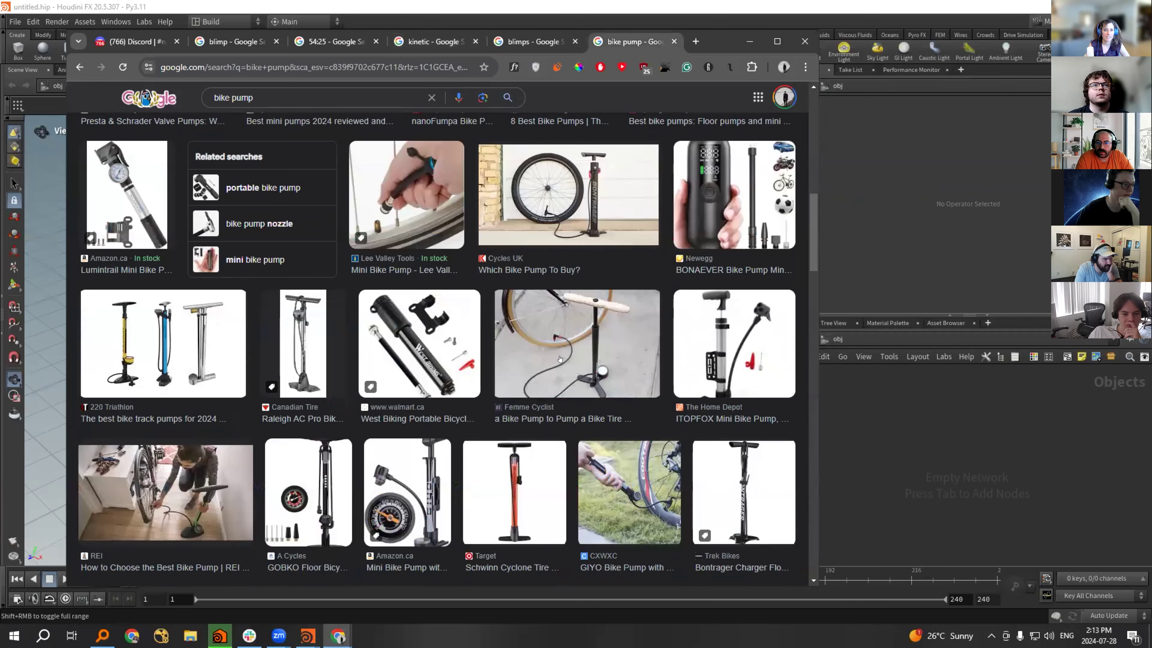
scroll(560, 359, "down", 4)
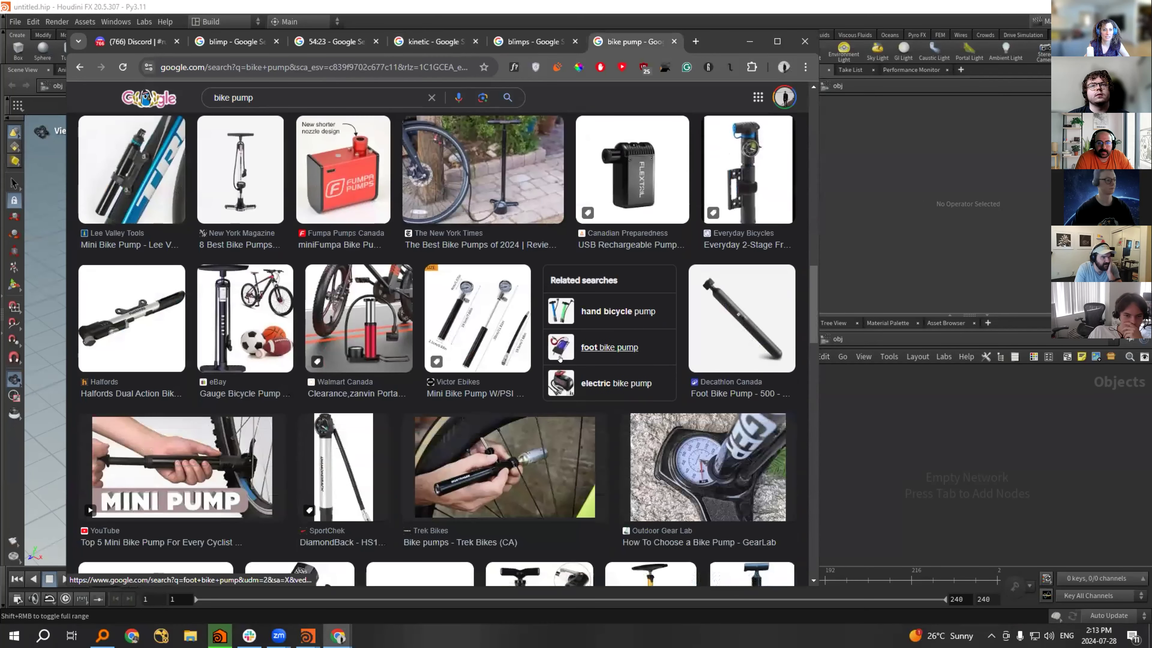
scroll(560, 358, "up", 9)
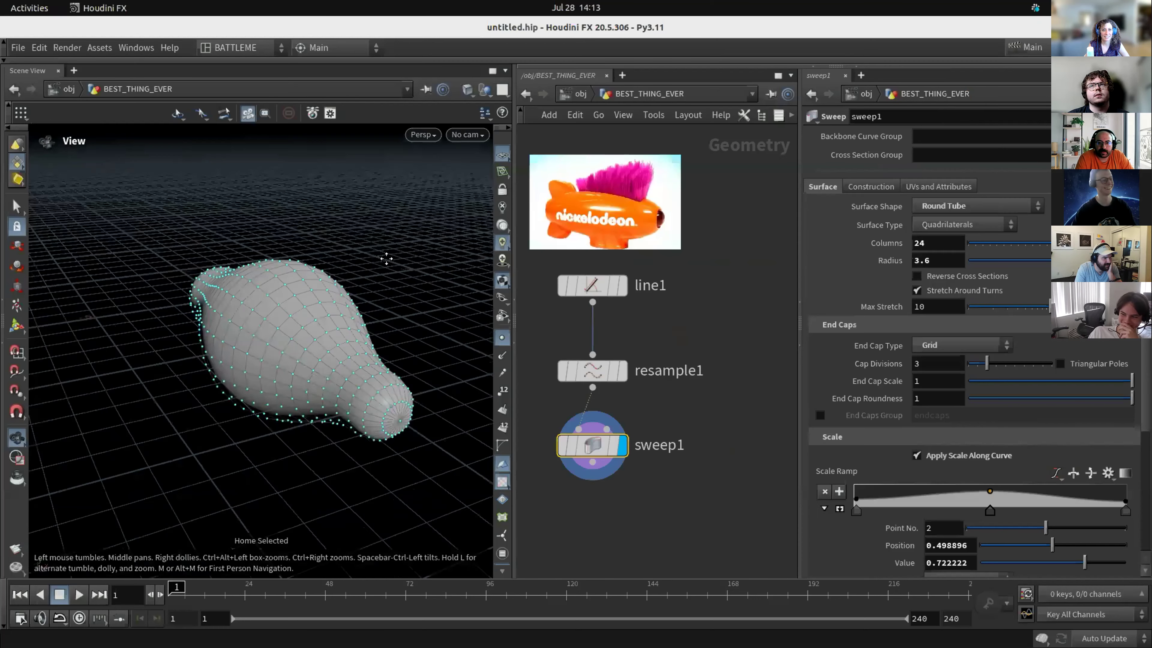
Widen the scene view beside the network and inspect the swept blimp body.
left_click_drag(385, 257, 535, 261)
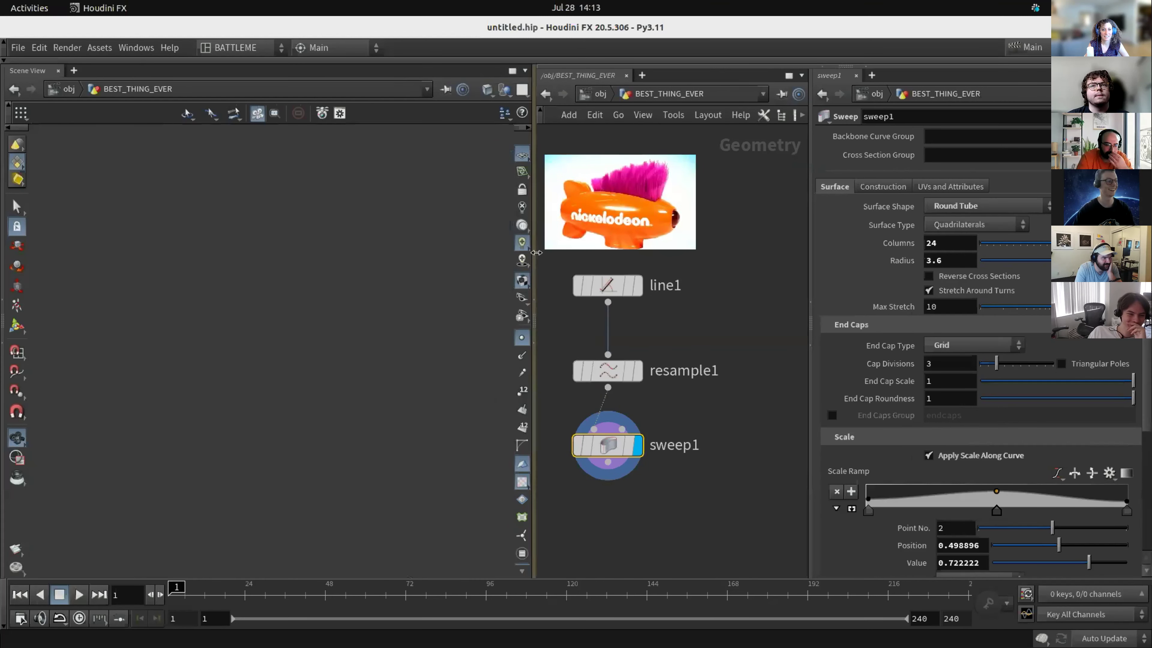
left_click_drag(430, 271, 390, 300)
middle_click_drag(630, 520, 631, 419)
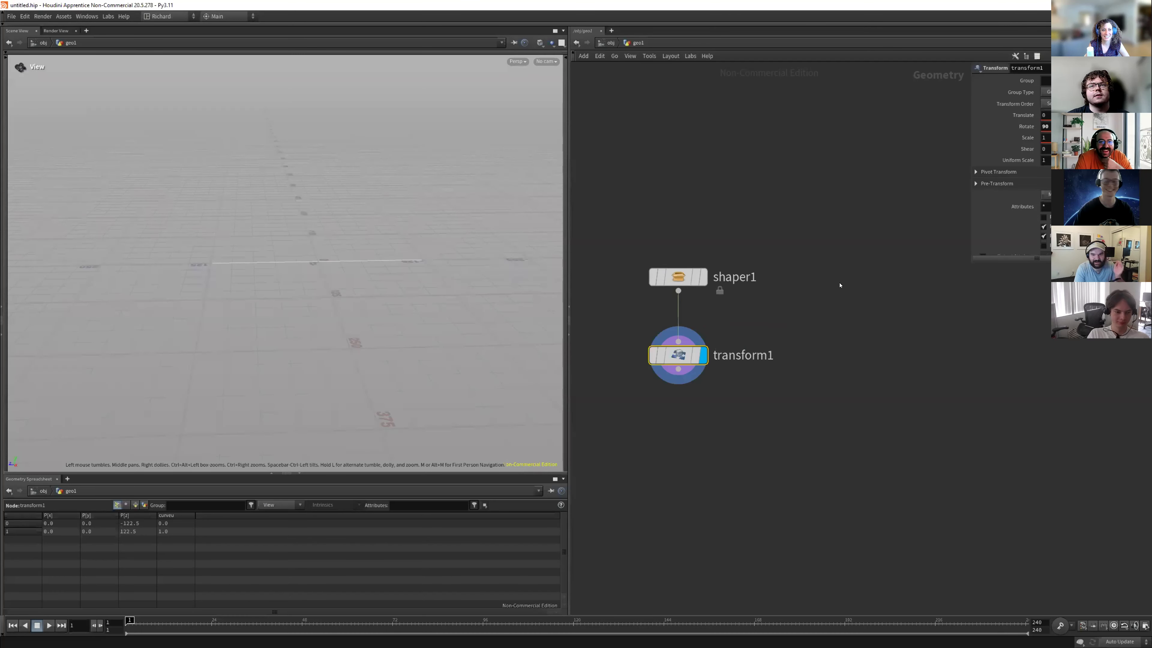
Add a Circle node to the network beside the shaper1 node.
key("Tab")
type("circ")
key("Down")
key("Return")
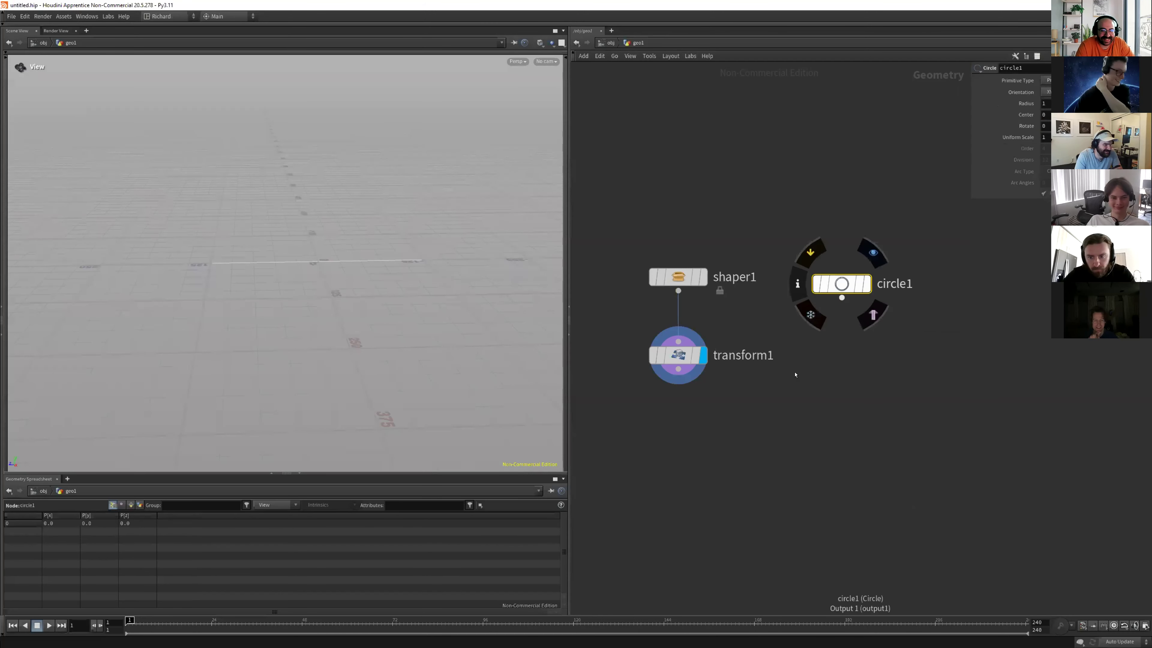
Add a Sweeper node, wire transform1 into its first input and circle1 into its second, and display it.
key("Tab")
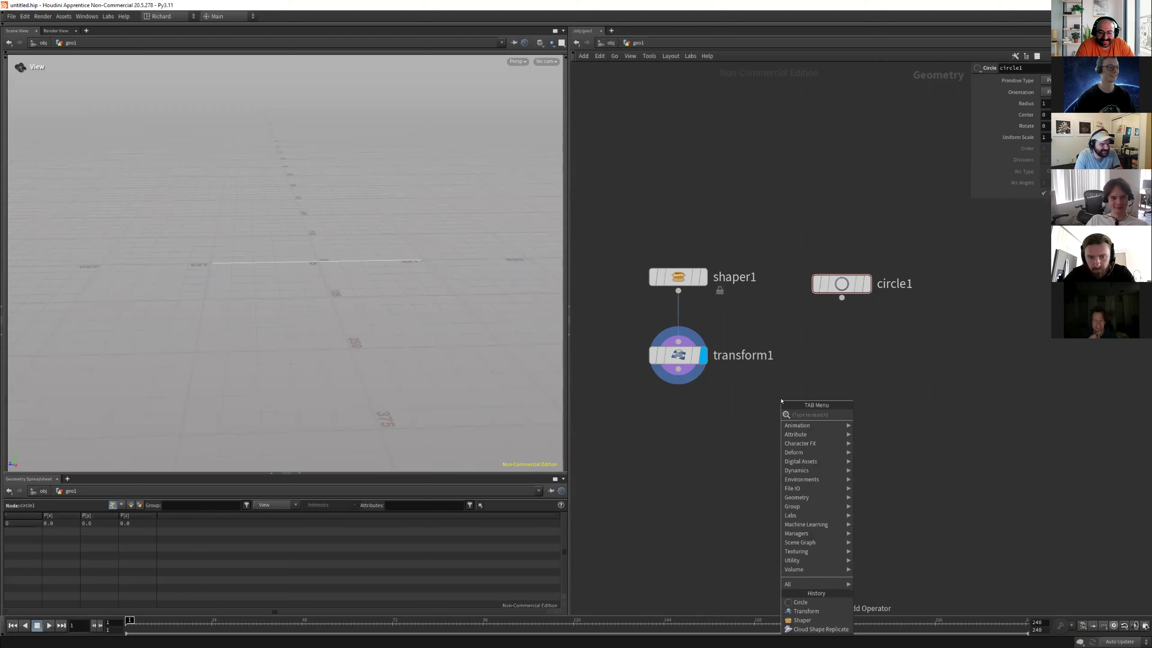
type("sweep")
key("Return")
left_click(762, 439)
left_click(752, 428)
left_click_drag(842, 297, 776, 428)
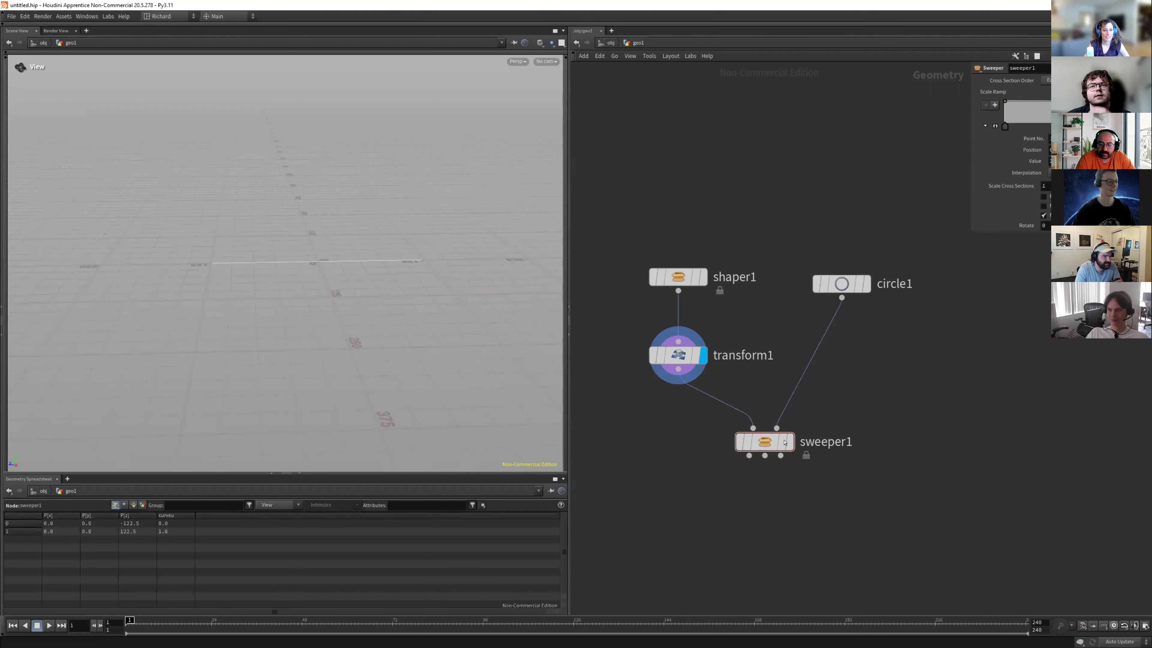
left_click(790, 442)
left_click_drag(408, 327, 508, 303)
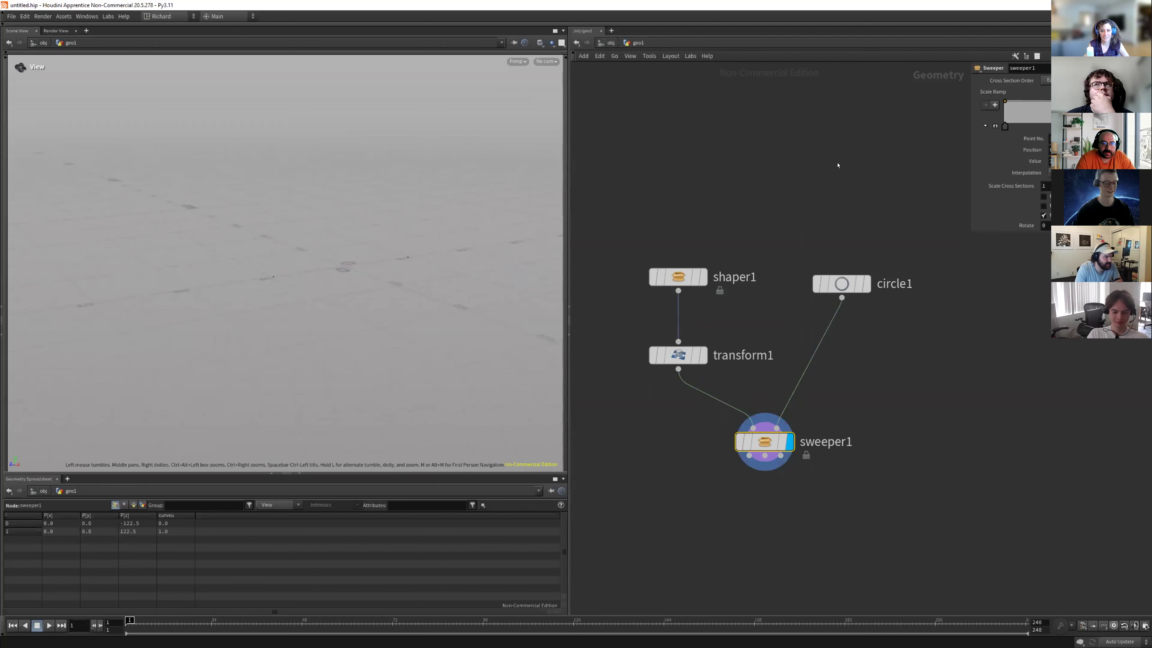
Widen the parameter overlay and set circle1's radius to 40.
left_click_drag(968, 122, 912, 142)
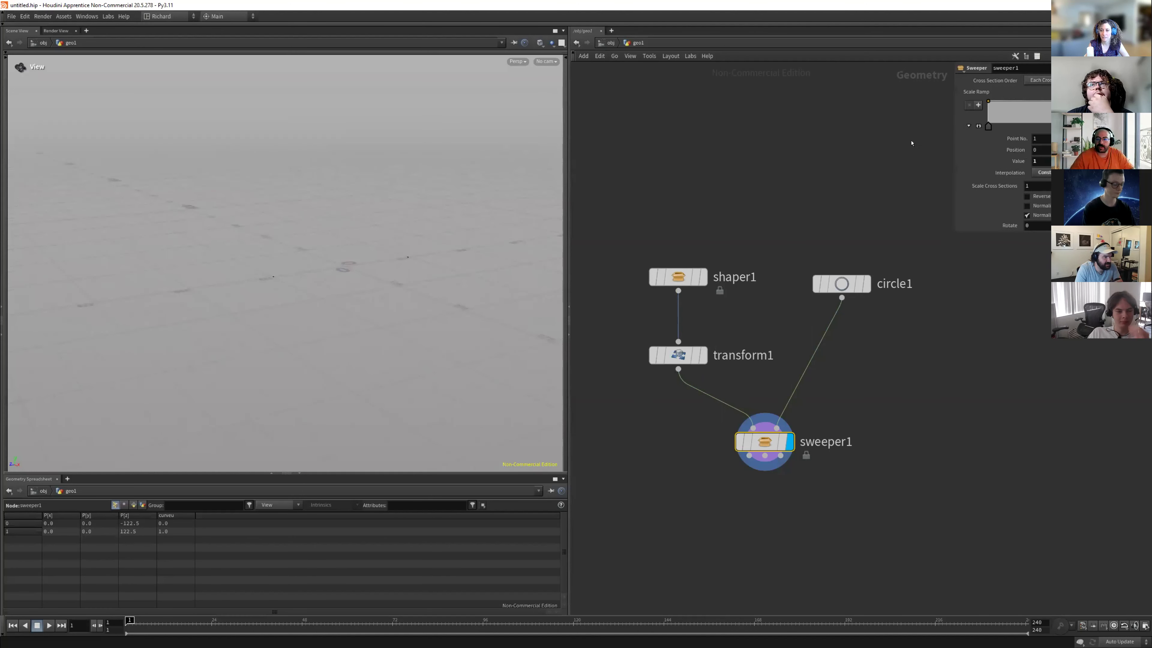
left_click(836, 283)
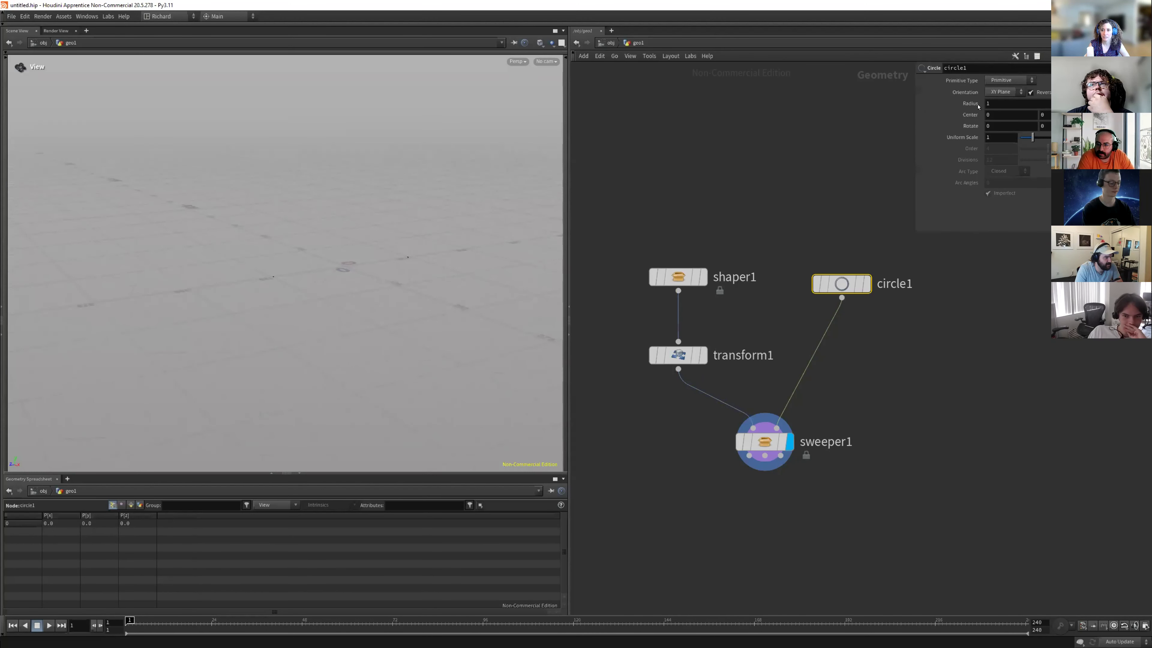
left_click(994, 103)
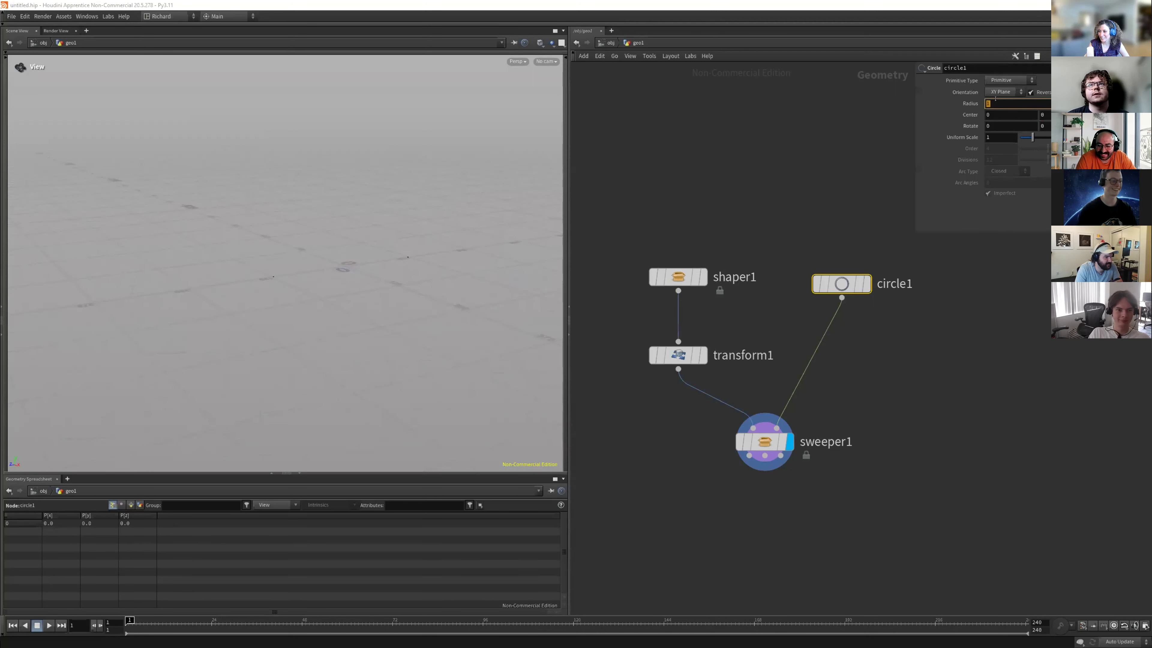
type("40")
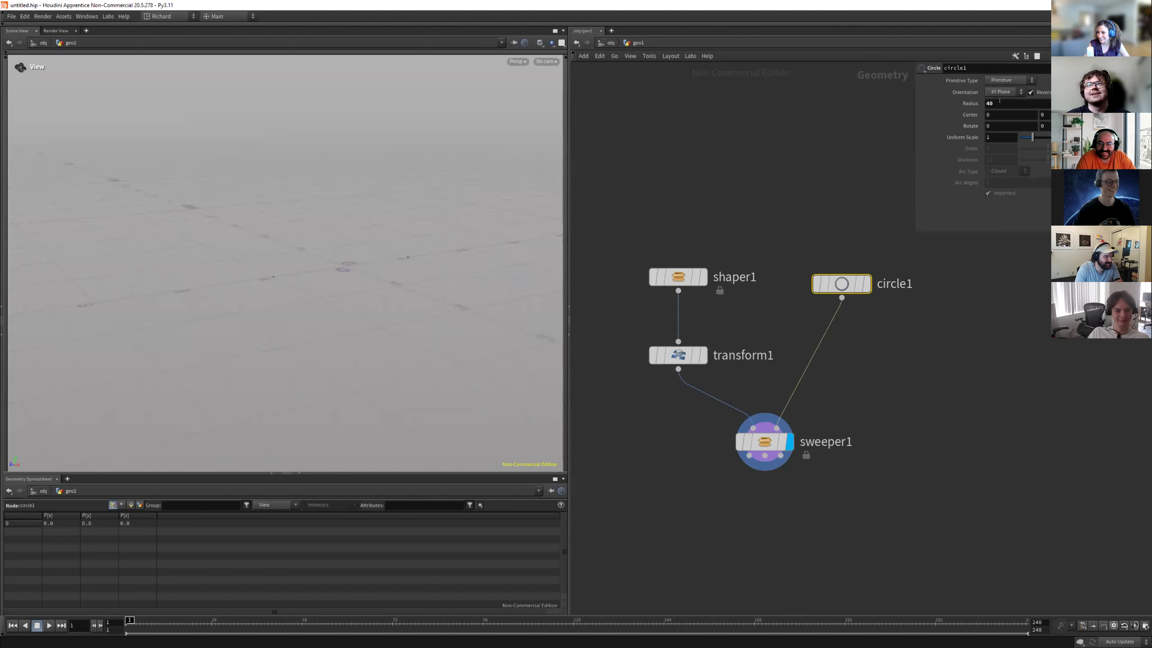
Check the results of circle1 and sweeper1 by displaying each in turn, then display and select transform1.
left_click(866, 283)
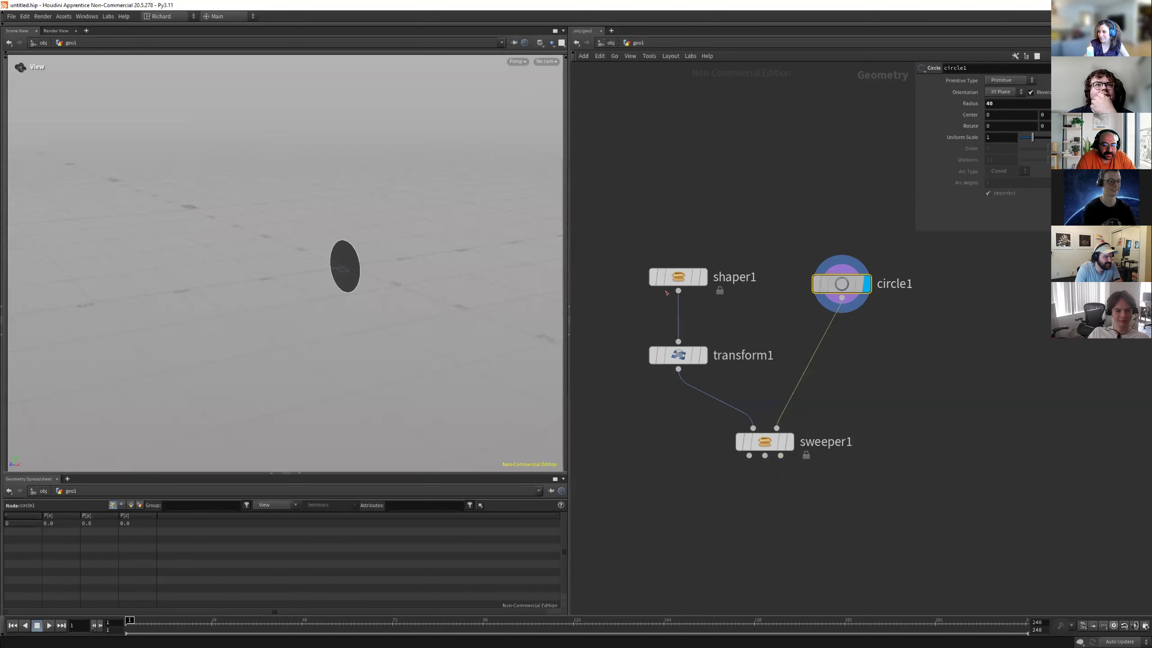
left_click(790, 442)
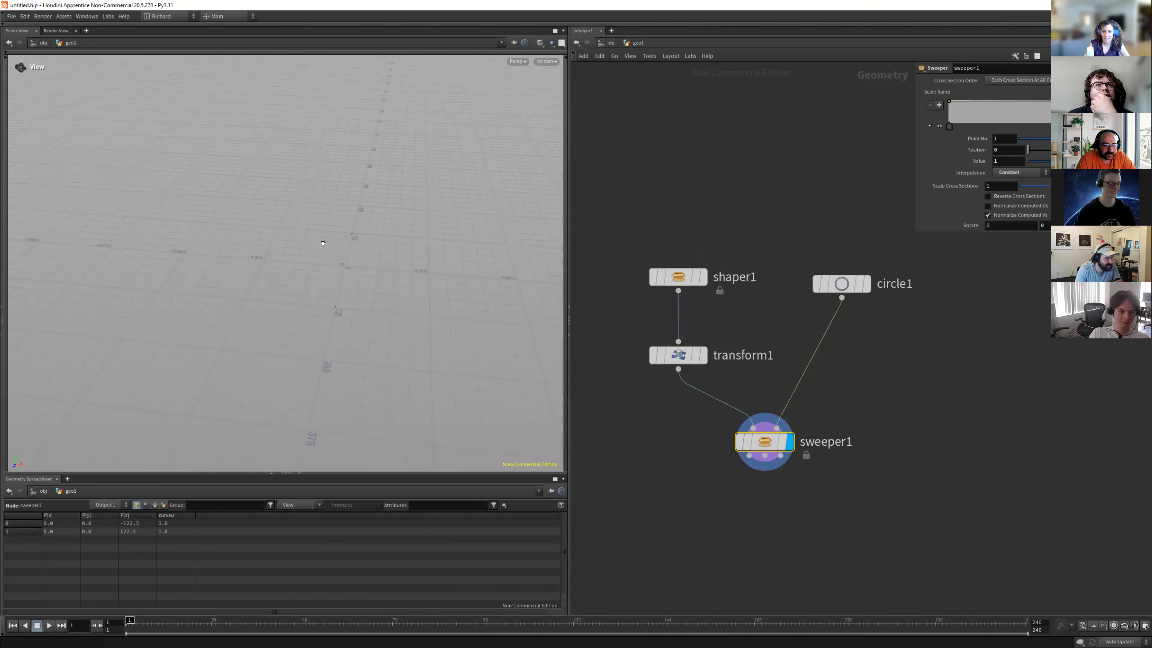
scroll(321, 330, "up", 3)
left_click_drag(321, 330, 279, 287)
scroll(370, 296, "up", 4)
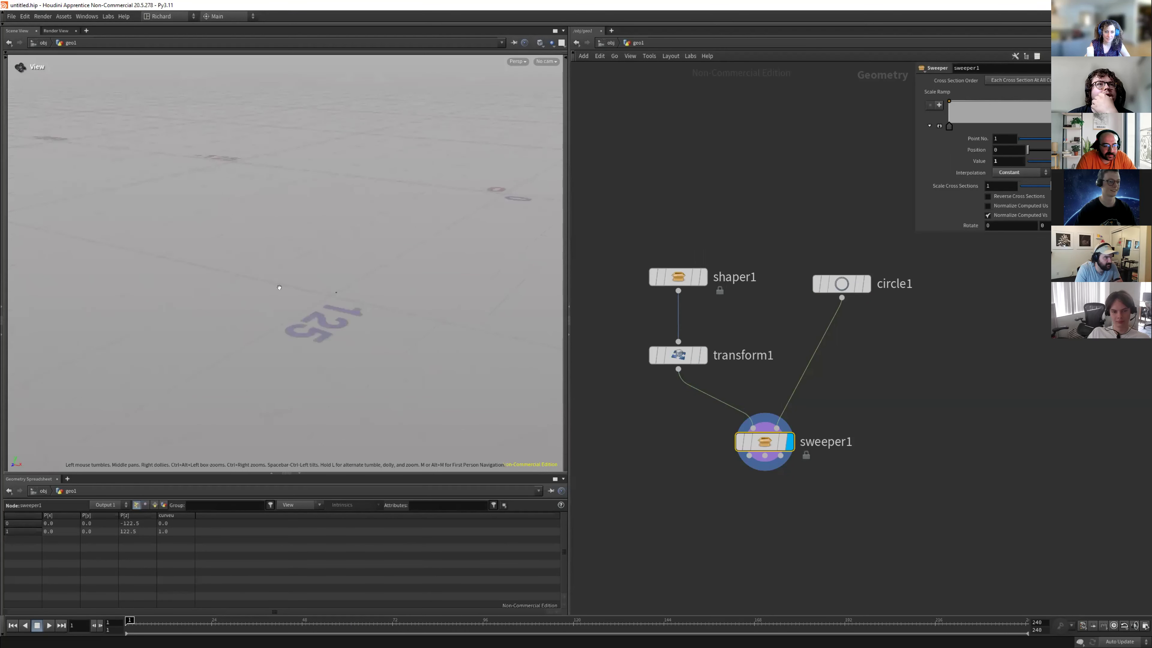
left_click(703, 356)
left_click(680, 355)
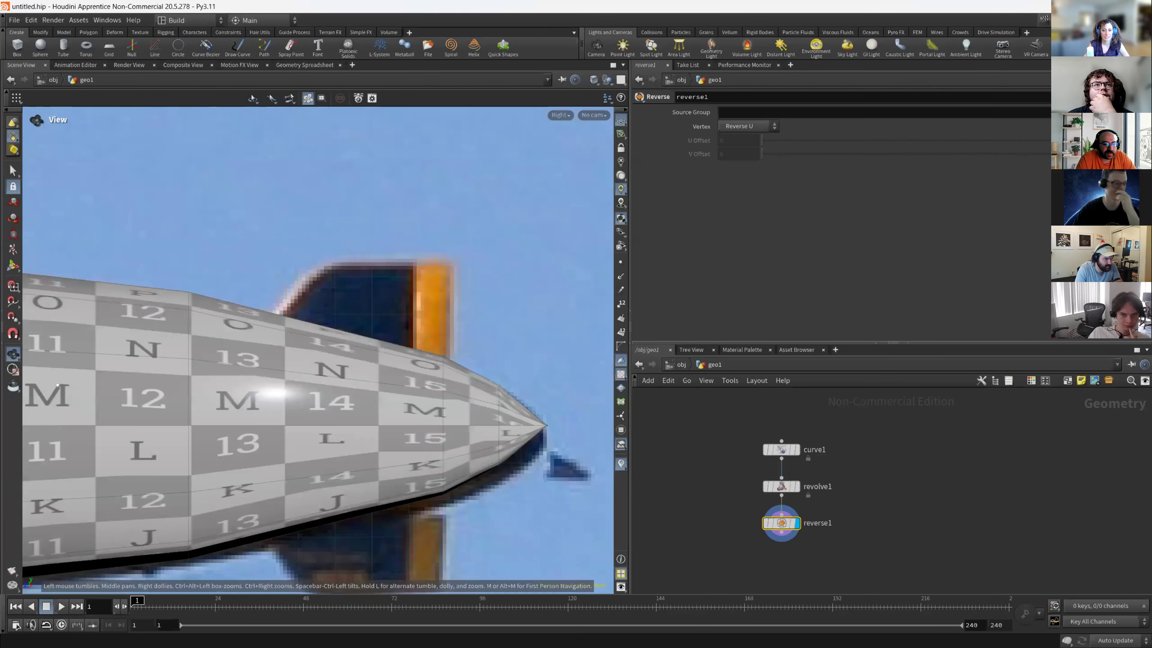
Add a Box node beside the blimp body's curve, revolve and reverse chain.
scroll(337, 359, "down", 5)
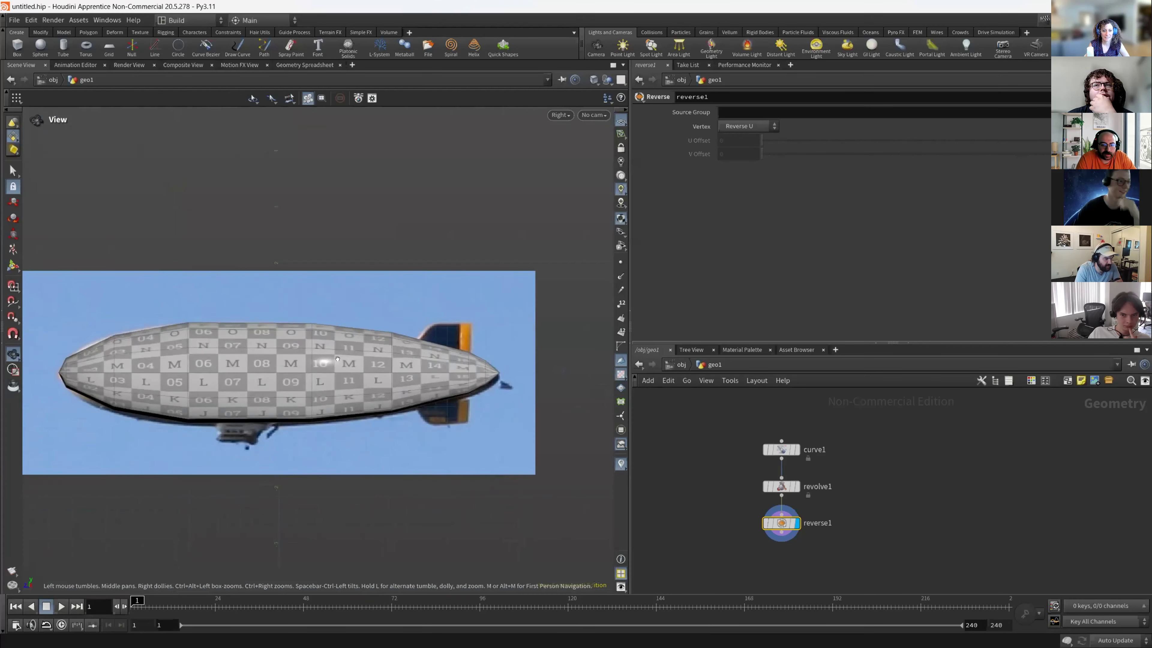
scroll(336, 359, "up", 6)
key("Return")
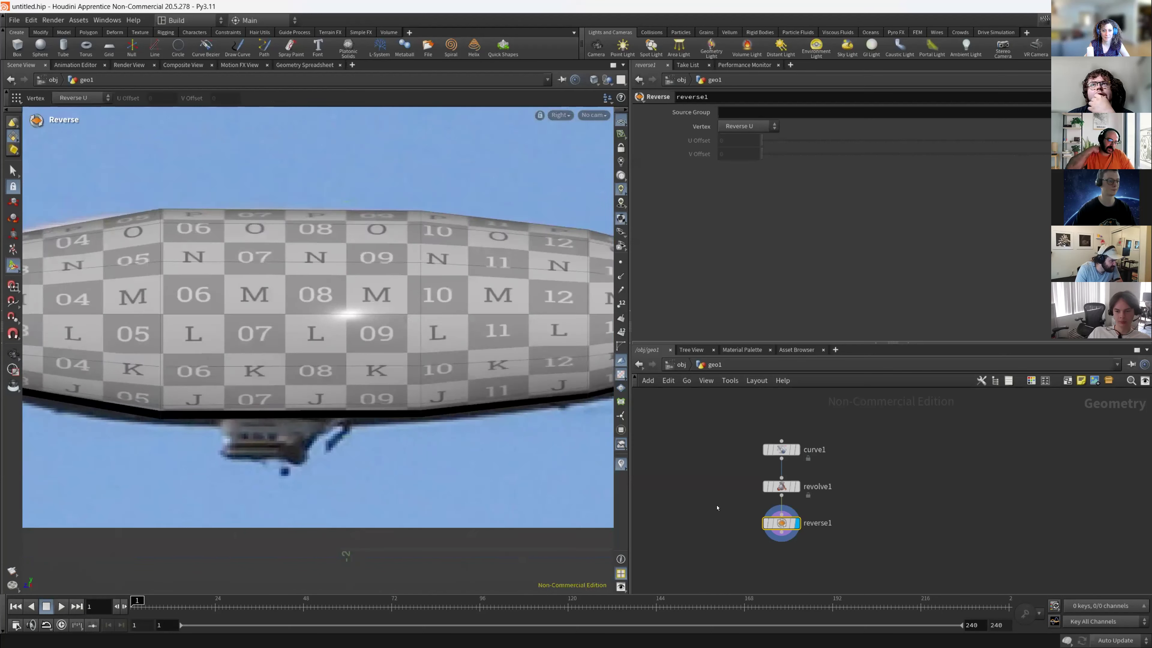
left_click_drag(717, 507, 715, 496)
key("Tab")
type("box")
key("Return")
left_click(715, 499)
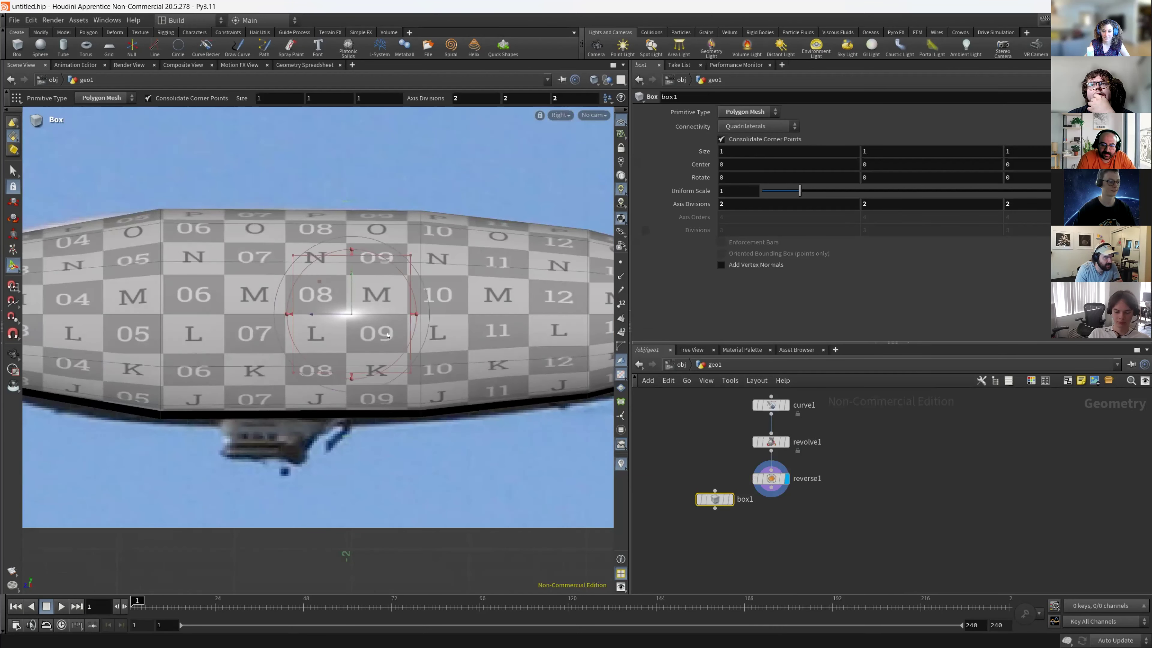
Move the box onto the reference's gondola at about Y -1.07, Z 0.64, and reduce its height to about 0.36.
left_click_drag(349, 314, 278, 439)
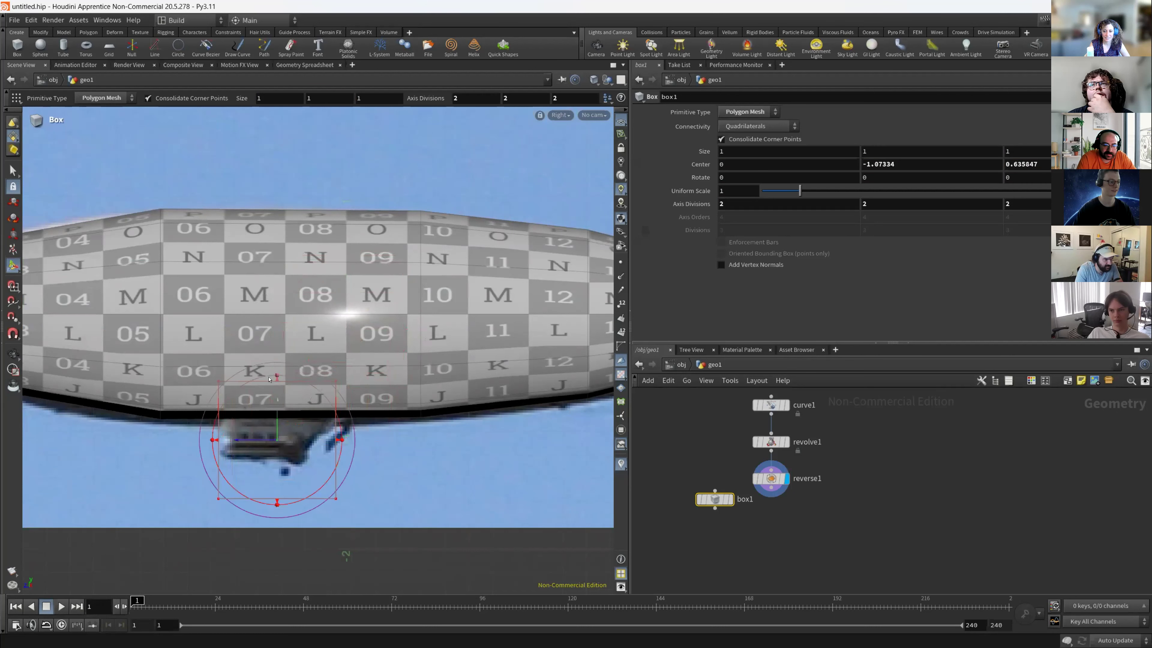
left_click_drag(279, 374, 277, 461)
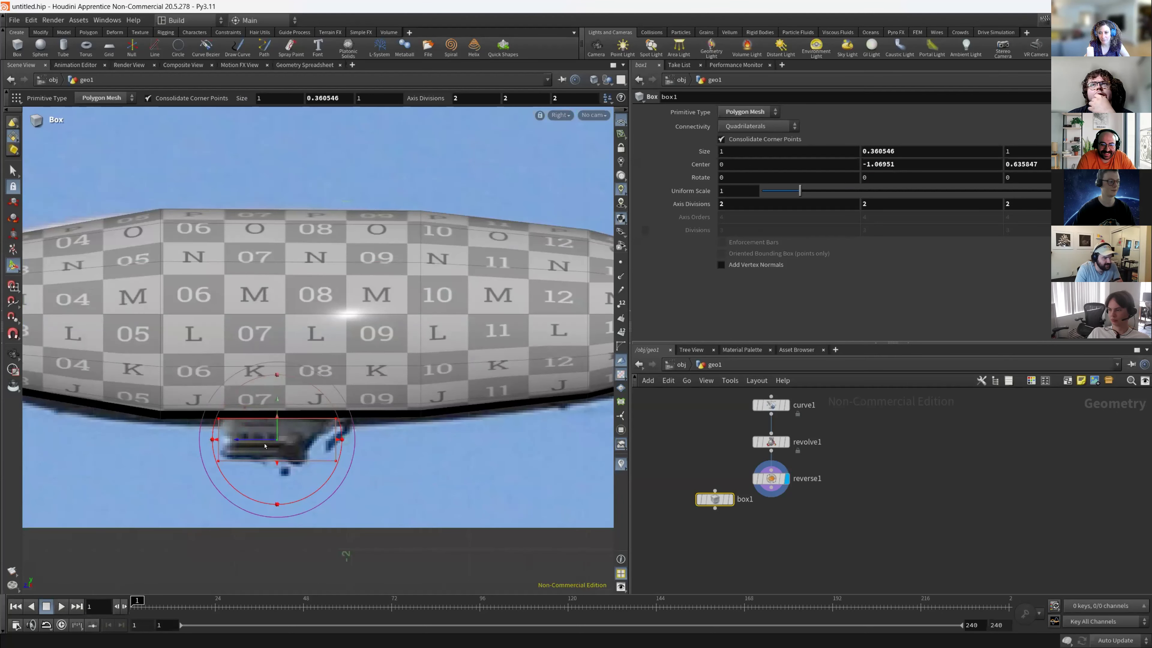
right_click_drag(255, 442, 300, 439, "alt")
key("space+1")
left_click_drag(292, 433, 422, 431)
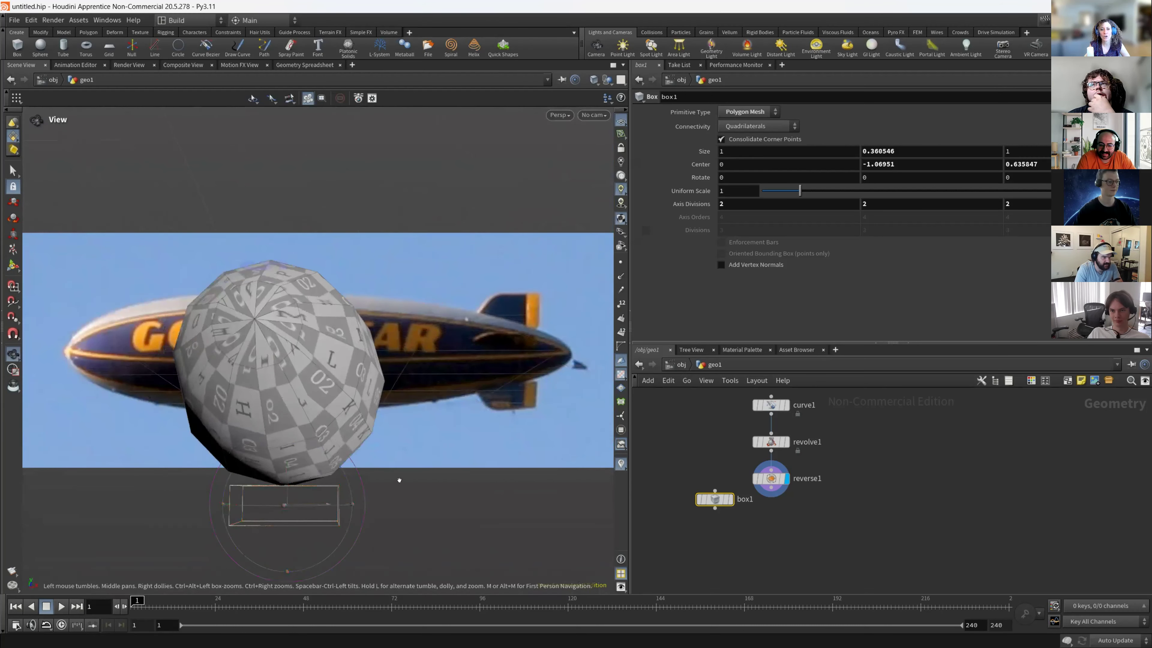
Extend the box upward into the blimp body to a height of about 0.87, and place its node further from the body's chain.
key("space+4")
key("Return")
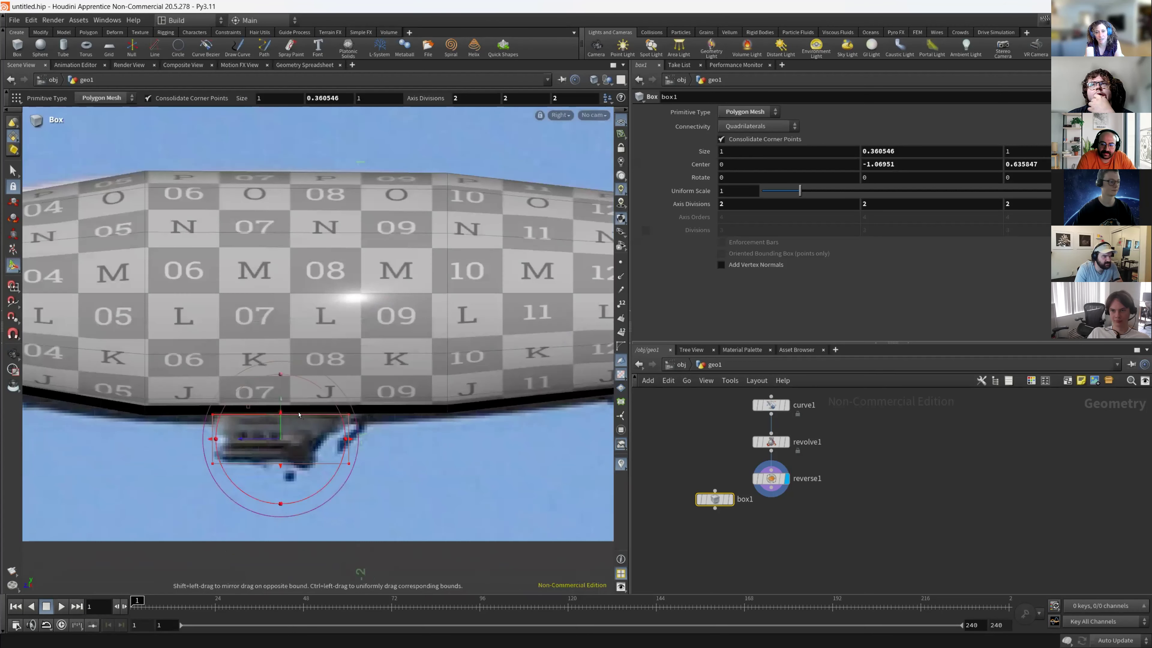
left_click_drag(277, 414, 280, 345)
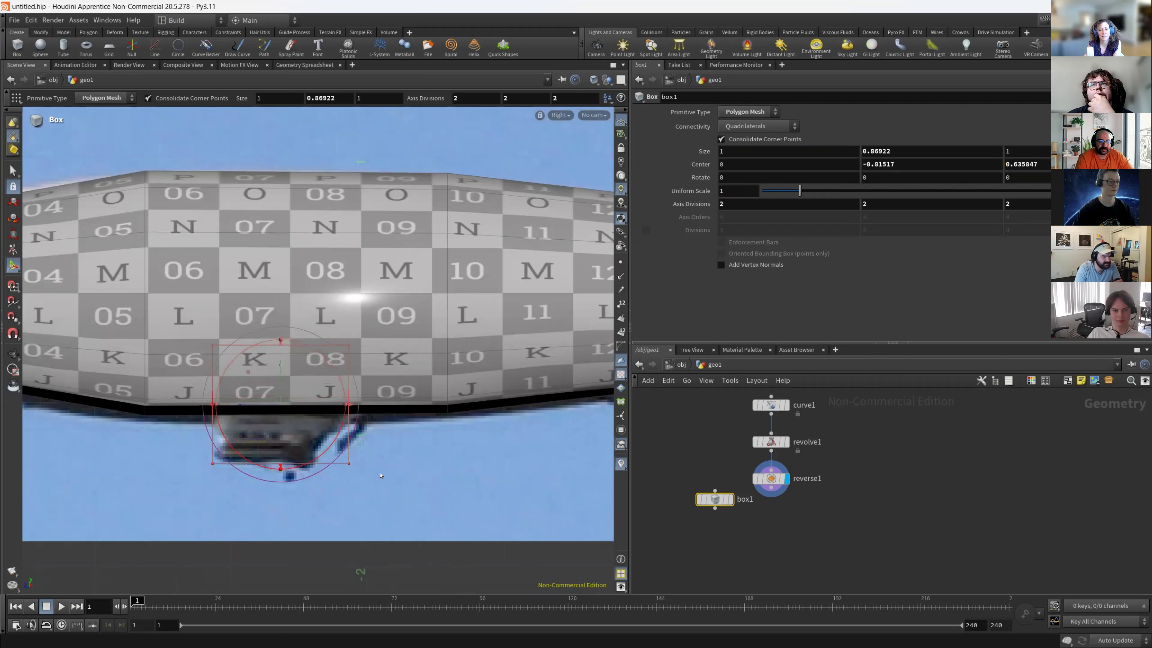
left_click_drag(702, 511, 647, 482)
Move the box's lower rear points by about 0.04 in Y and 0.23 in Z to follow the gondola's slanted back.
key("Escape")
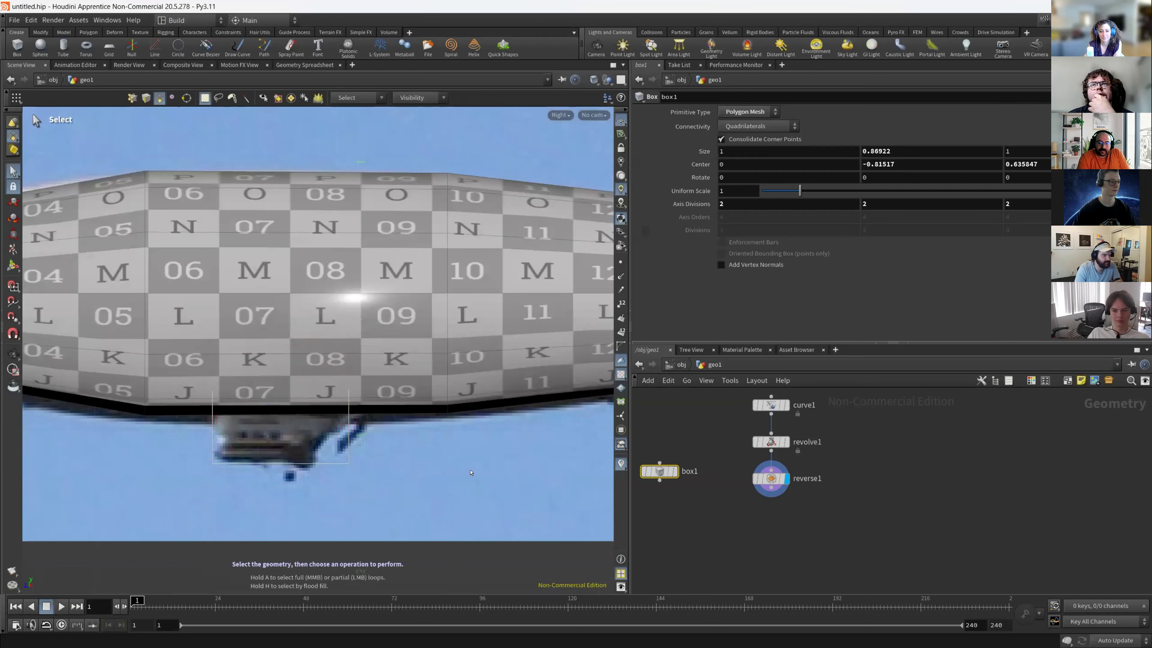
key("1")
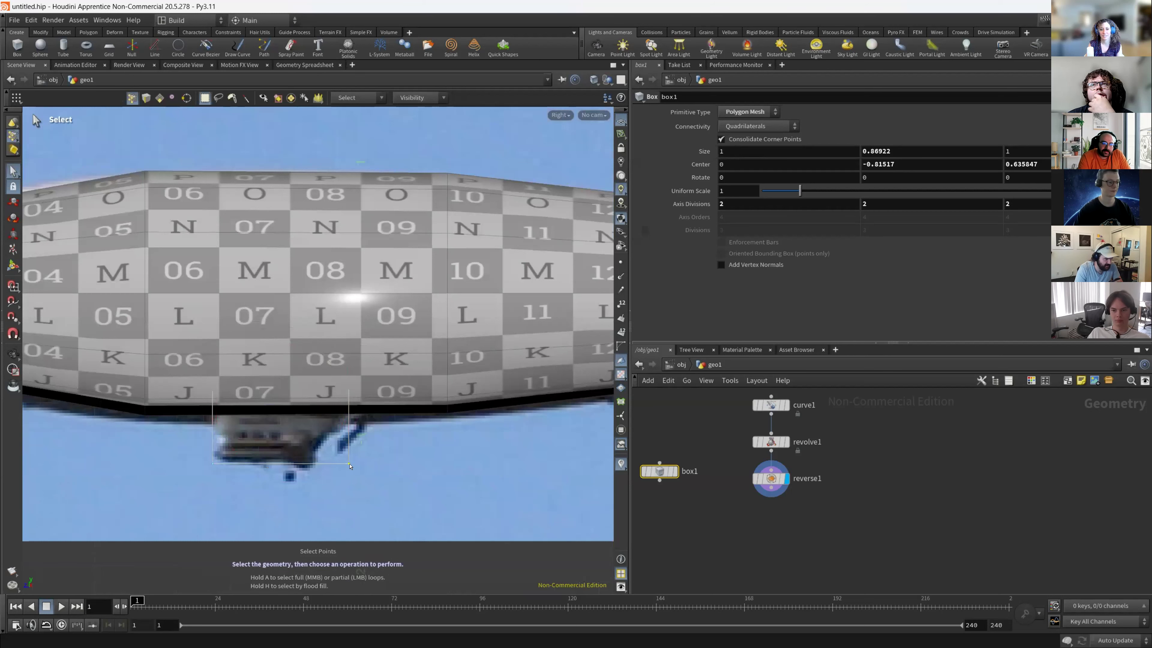
key("t")
left_click_drag(349, 464, 317, 458)
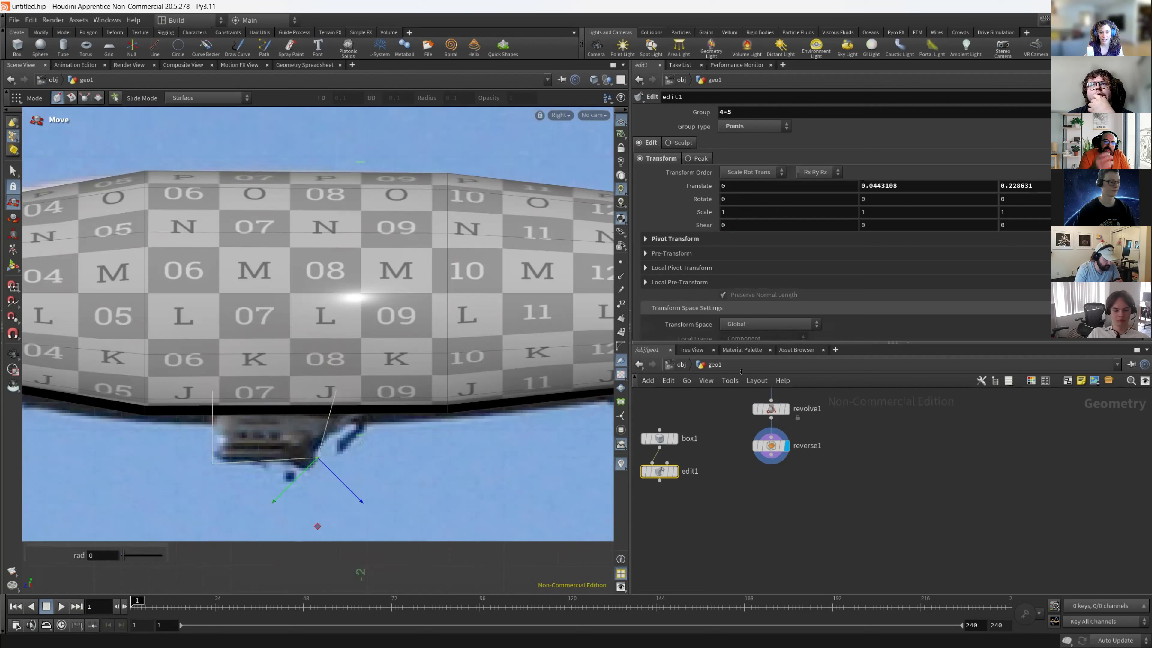
Increase box1's axis divisions along all three axes.
left_click(659, 438)
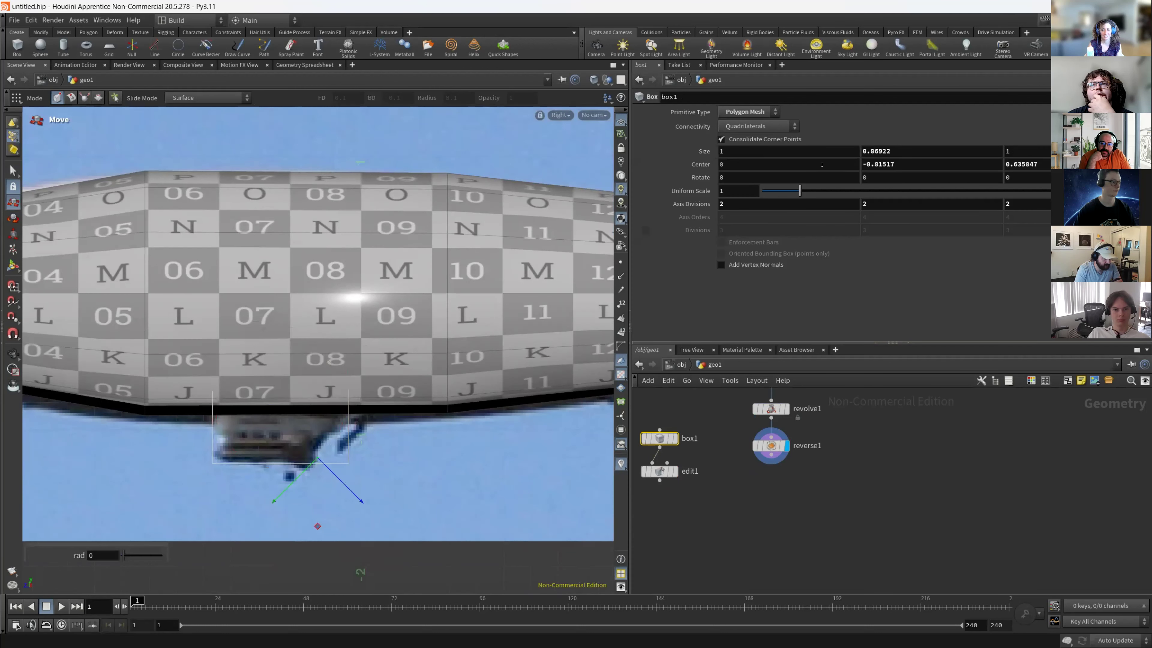
middle_click(687, 205)
middle_click_drag(699, 206, 711, 205)
Move the subdivided box's lower rear points by about 0.04 in Y and 0.26 in Z to match the reference gondola.
key("s")
left_click_drag(362, 472, 315, 459)
key("t")
key("Escape")
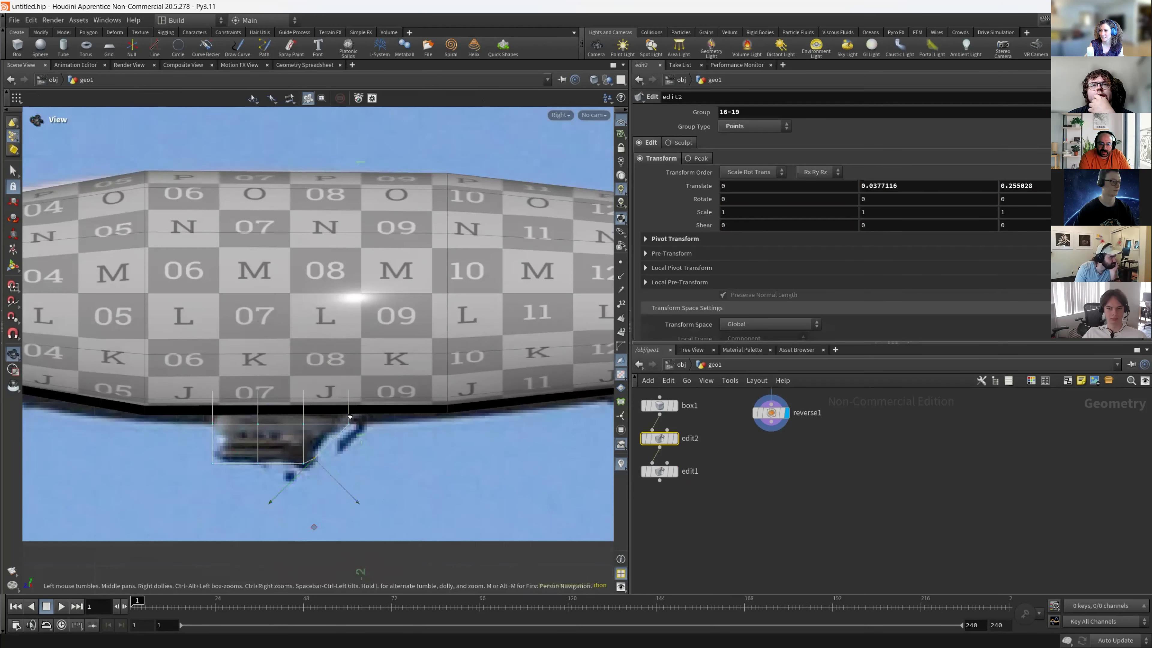
Narrow the gondola box across its width in the front view.
key("space+1")
mouse_move(242, 414)
left_mouse_down()
mouse_move(290, 414)
mouse_move(236, 415)
left_mouse_up()
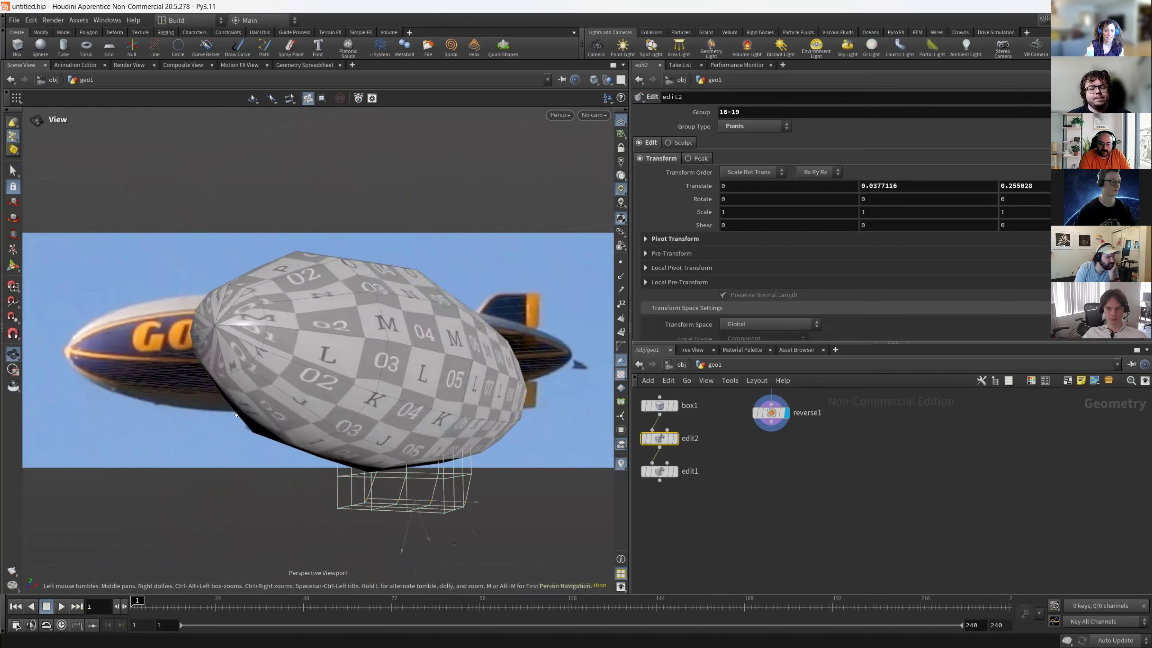
key("space+3")
scroll(219, 457, "down", 3)
key("s")
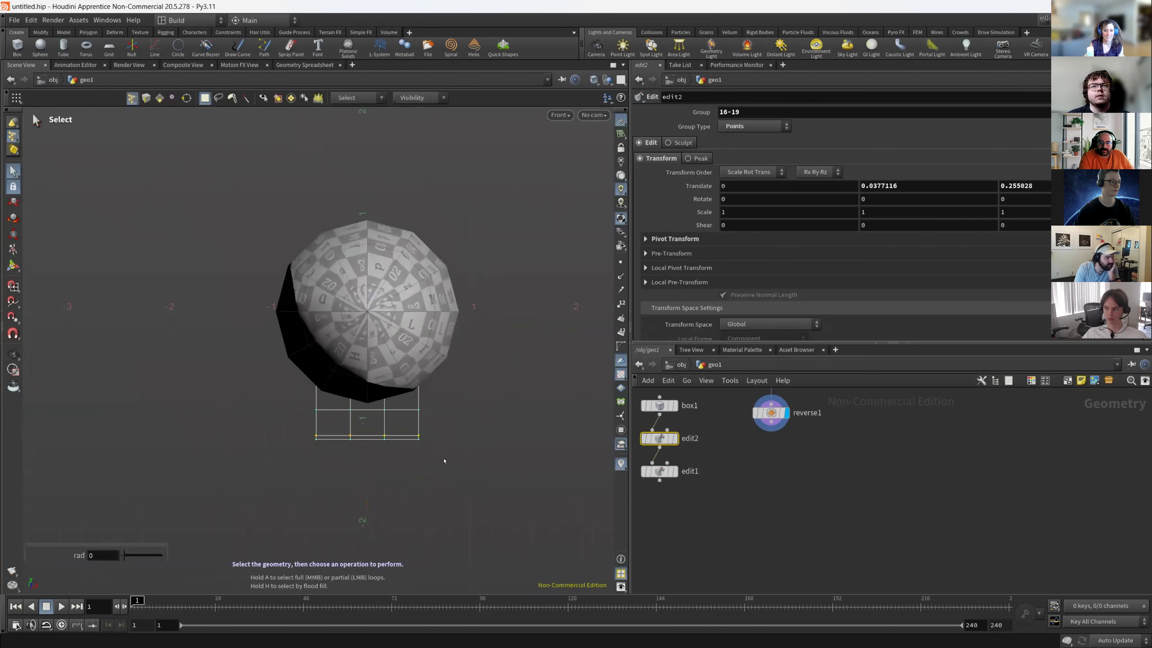
left_click_drag(301, 344, 324, 463)
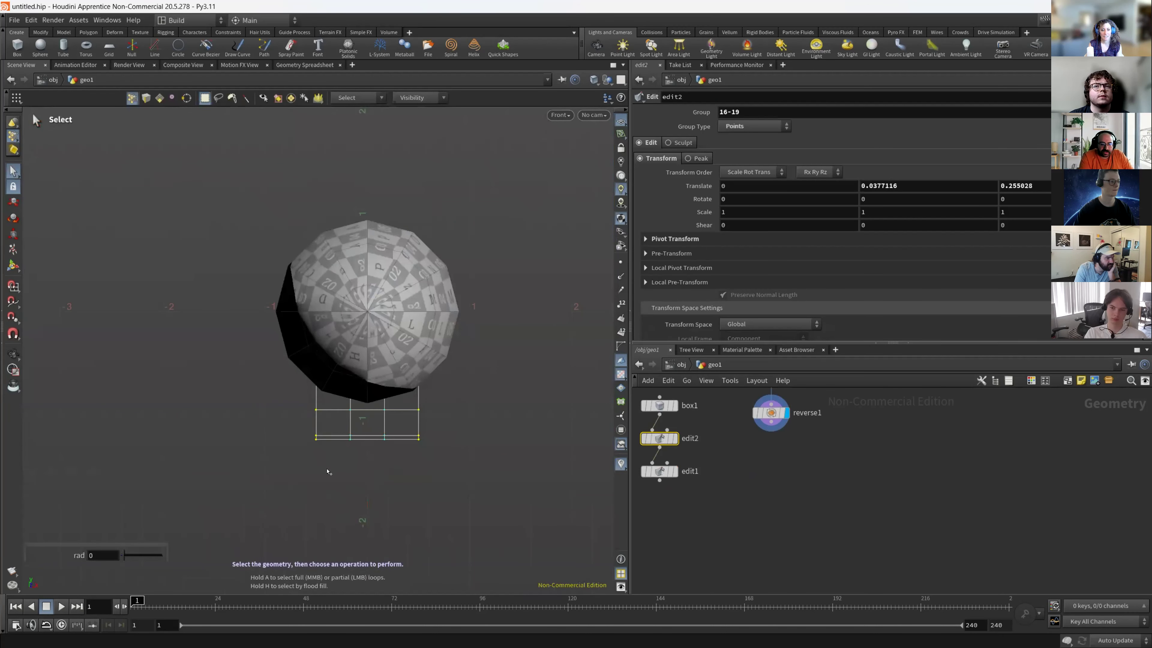
key("r")
left_click_drag(429, 395, 398, 395)
Taper the gondola by scaling its bottom points to about 0.76 in X.
key("s")
left_click_drag(441, 457, 328, 428)
left_click_drag(428, 437, 414, 438)
key("space+1")
left_click_drag(417, 373, 482, 395)
key("space+3")
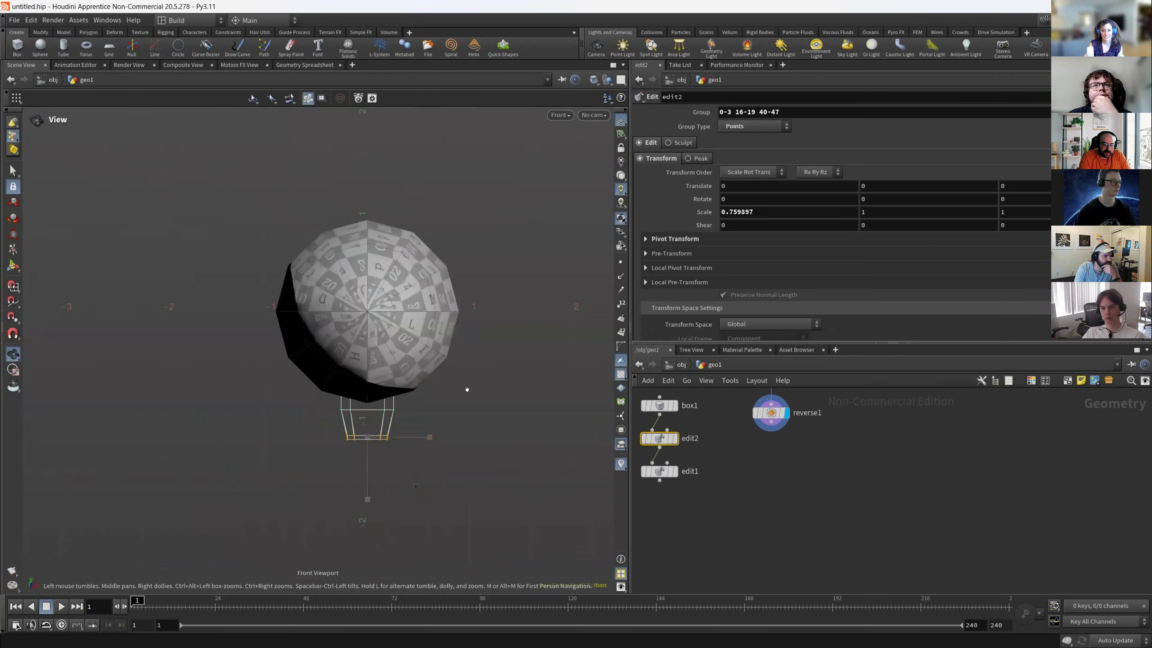
Examine the blimp's tail fins against the reference image in the side view.
key("space+4")
middle_click_drag(481, 363, 481, 408)
right_click_drag(481, 408, 605, 299)
middle_click_drag(605, 300, 416, 358)
scroll(416, 357, "up", 3)
key("r")
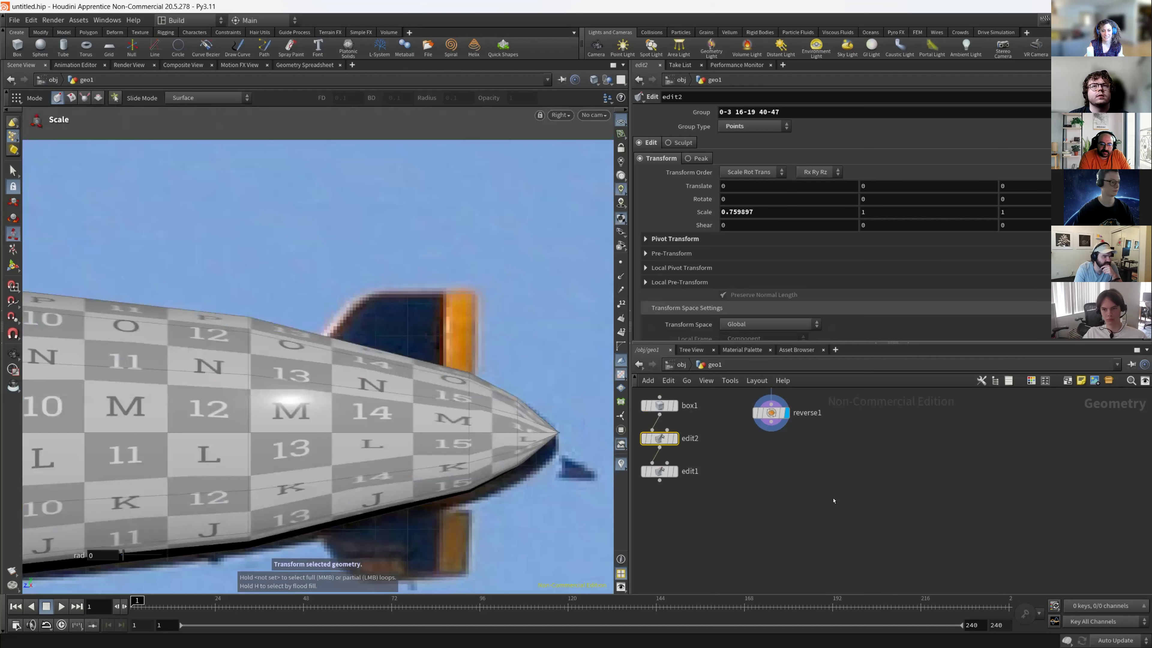
middle_click_drag(709, 460, 869, 502)
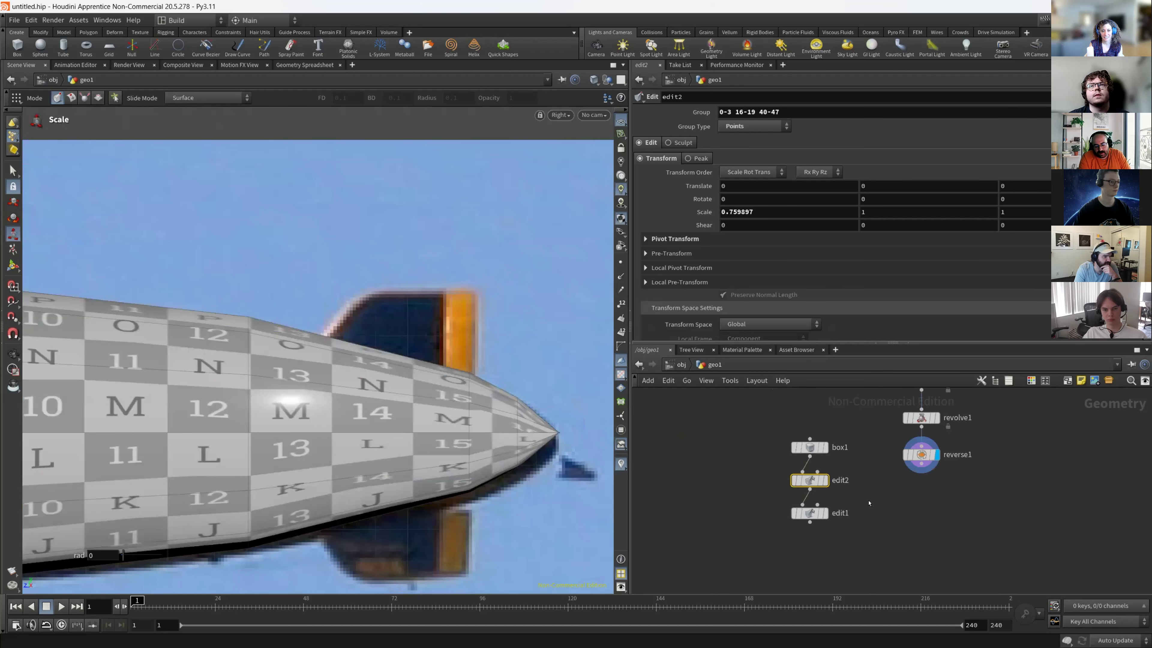
left_click_drag(802, 441, 720, 442, "alt")
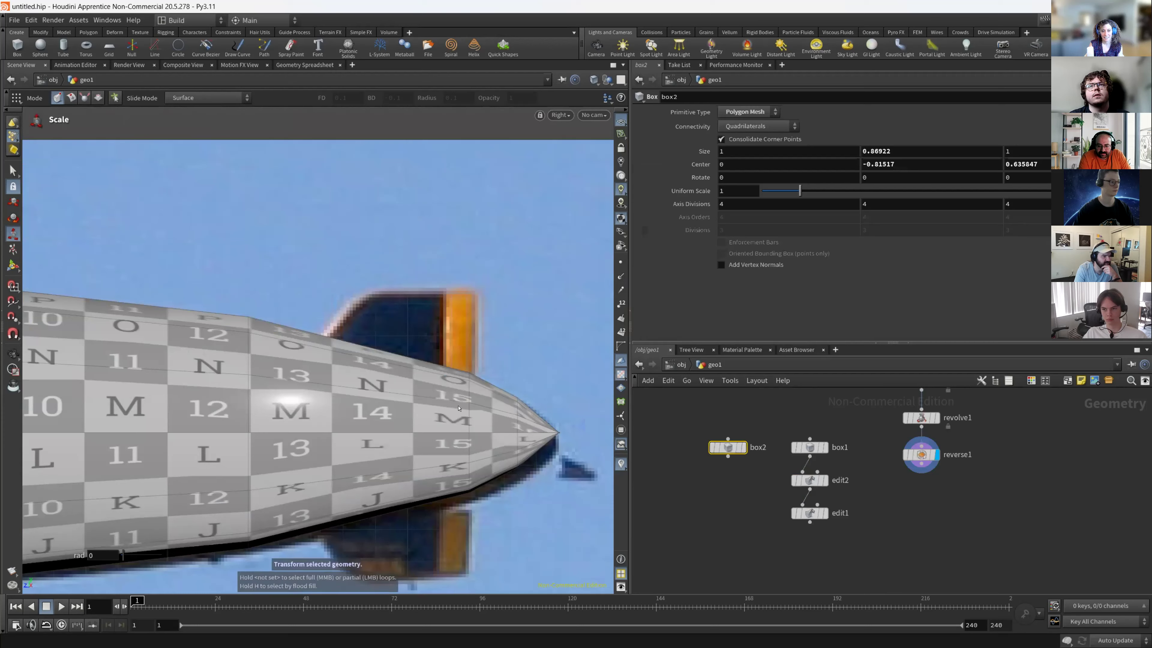
key("space")
right_click_drag(417, 384, 284, 402)
middle_click_drag(283, 402, 319, 392)
key("Return")
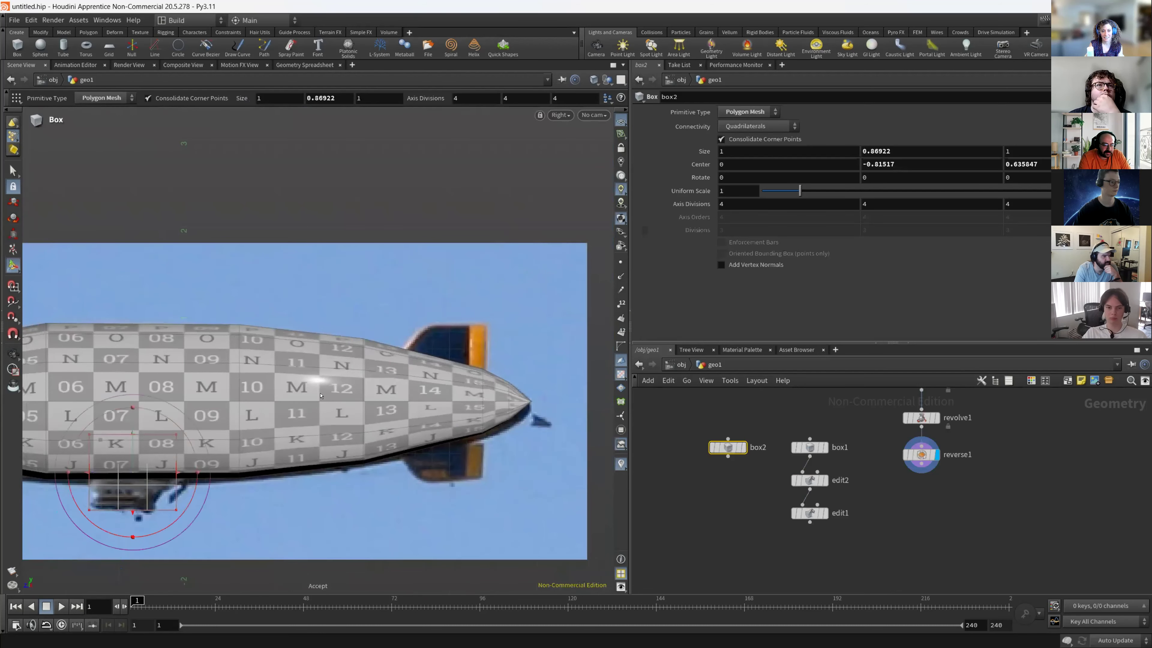
left_click_drag(131, 472, 448, 340)
middle_click_drag(694, 204, 677, 203)
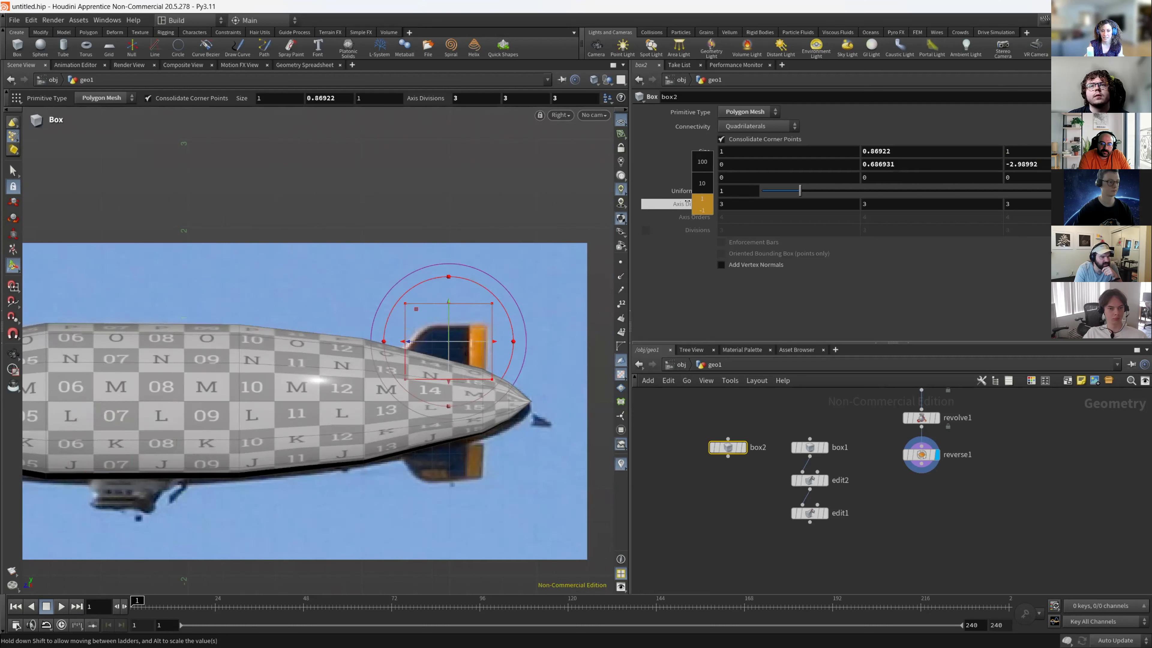
key("Delete")
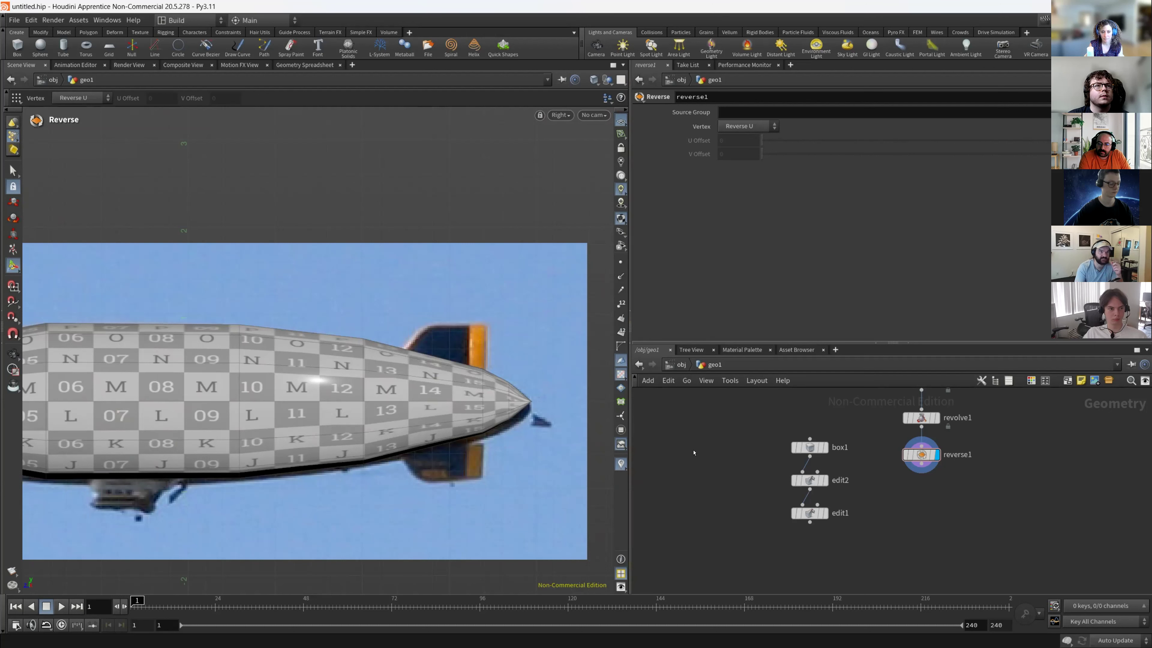
Add a new box and move it over the tail, centred about 0.11 in Y and -2.92 in Z.
key("Tab")
type("bo")
key("Down")
key("Down")
key("Return")
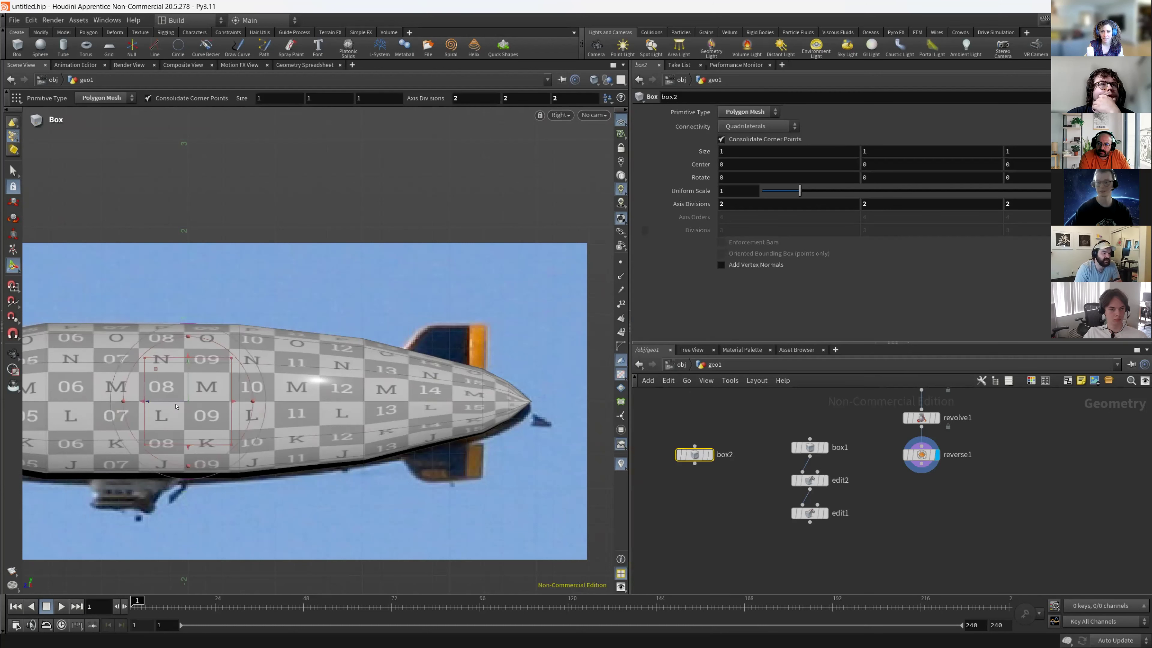
left_click(429, 381)
left_click_drag(429, 380, 439, 391)
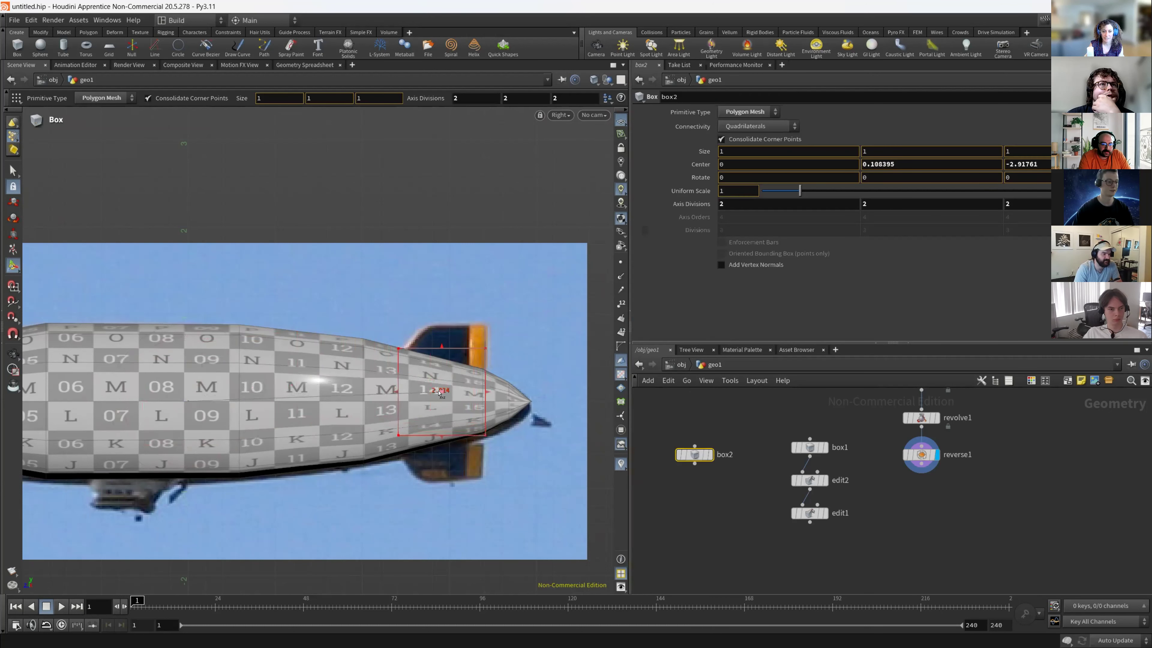
Increase the tail box's axis divisions and stretch its height to span the upper and lower reference fins.
middle_click_drag(702, 202, 714, 200)
left_click_drag(439, 346, 442, 305)
left_click_drag(438, 451, 440, 481)
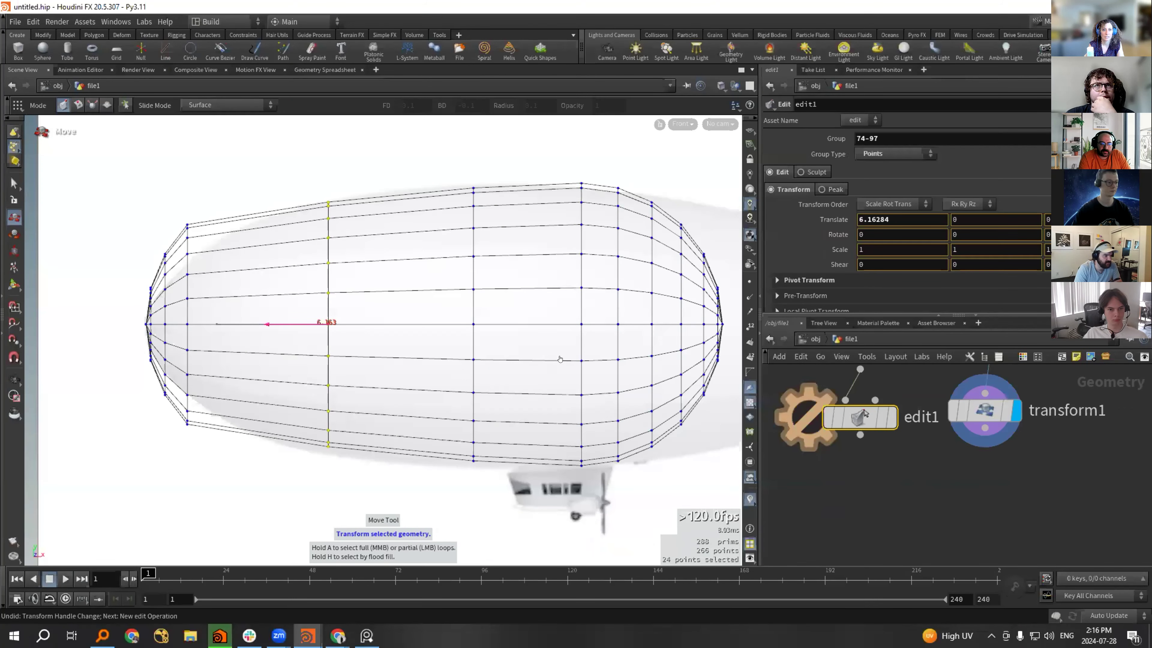
Move the envelope mesh's point ring 74-97 to a translation of about 7.52 in X.
left_click(13, 183)
left_click_drag(177, 200, 239, 469)
left_click(14, 284)
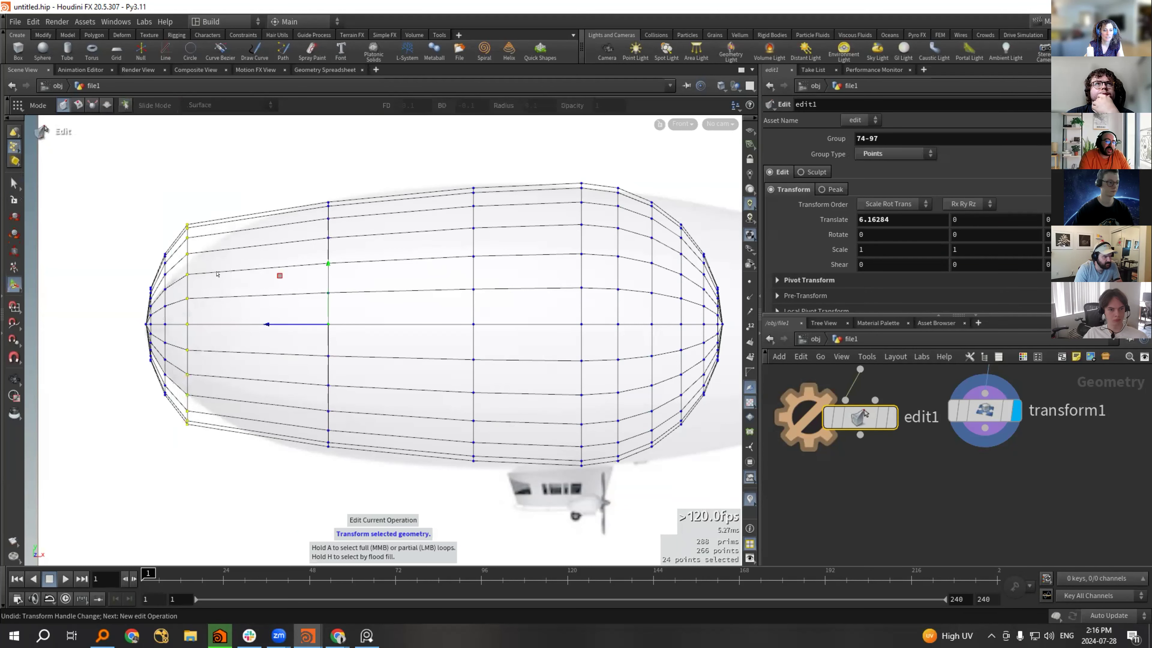
left_click_drag(271, 324, 294, 324)
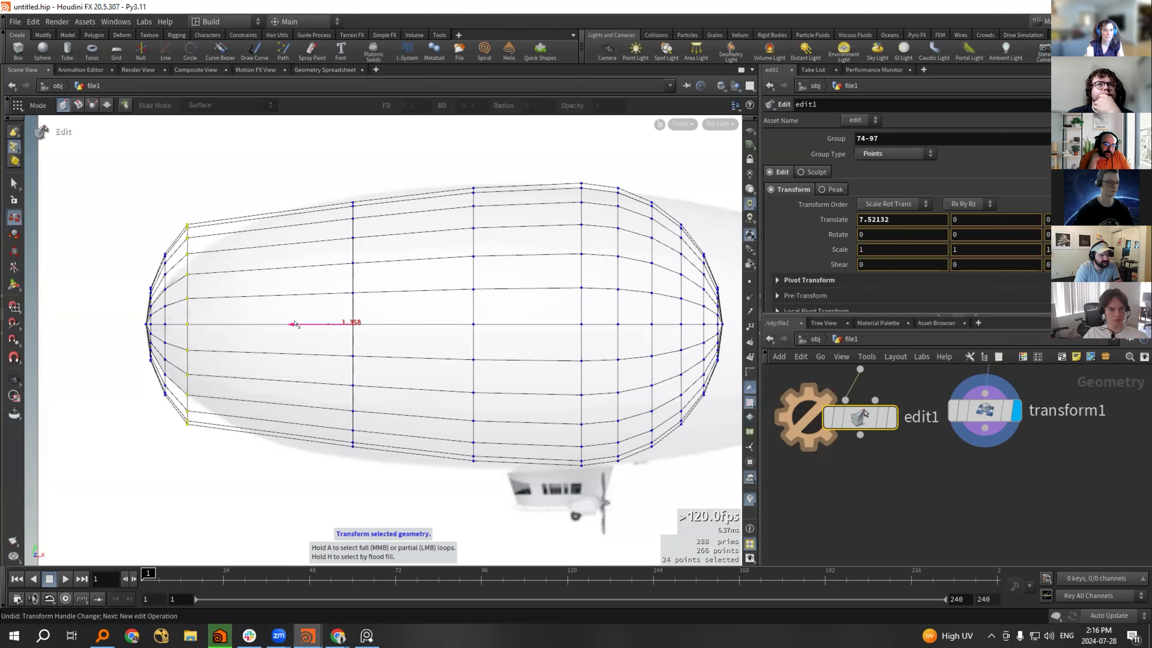
left_click_drag(234, 211, 166, 472)
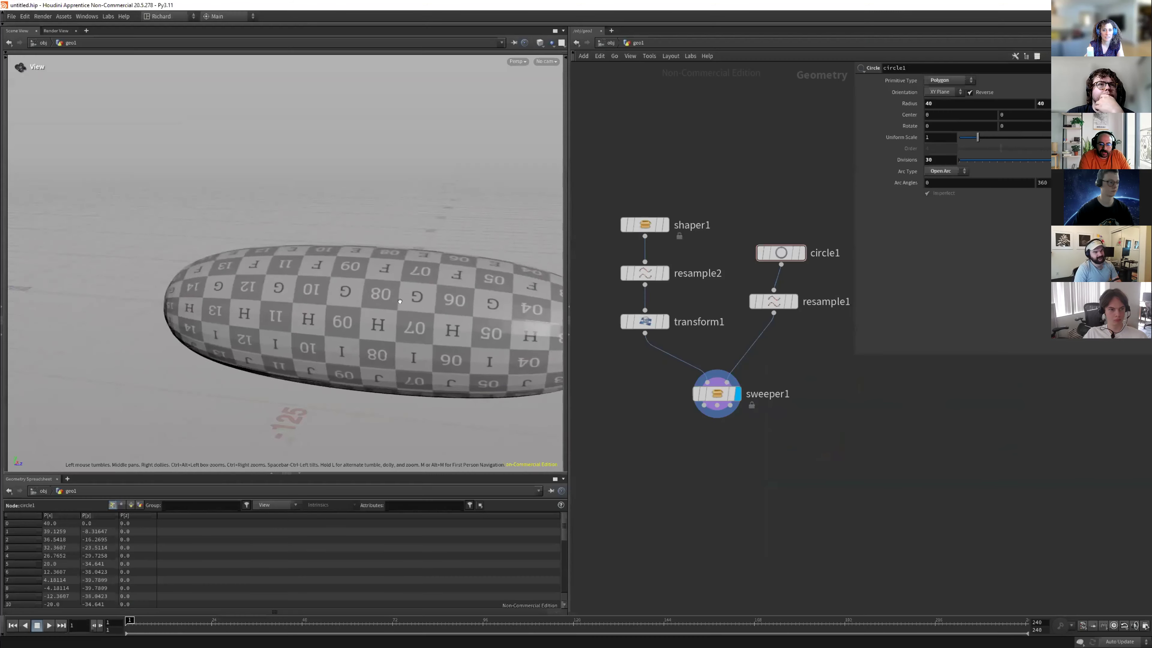
left_click_drag(399, 301, 358, 279)
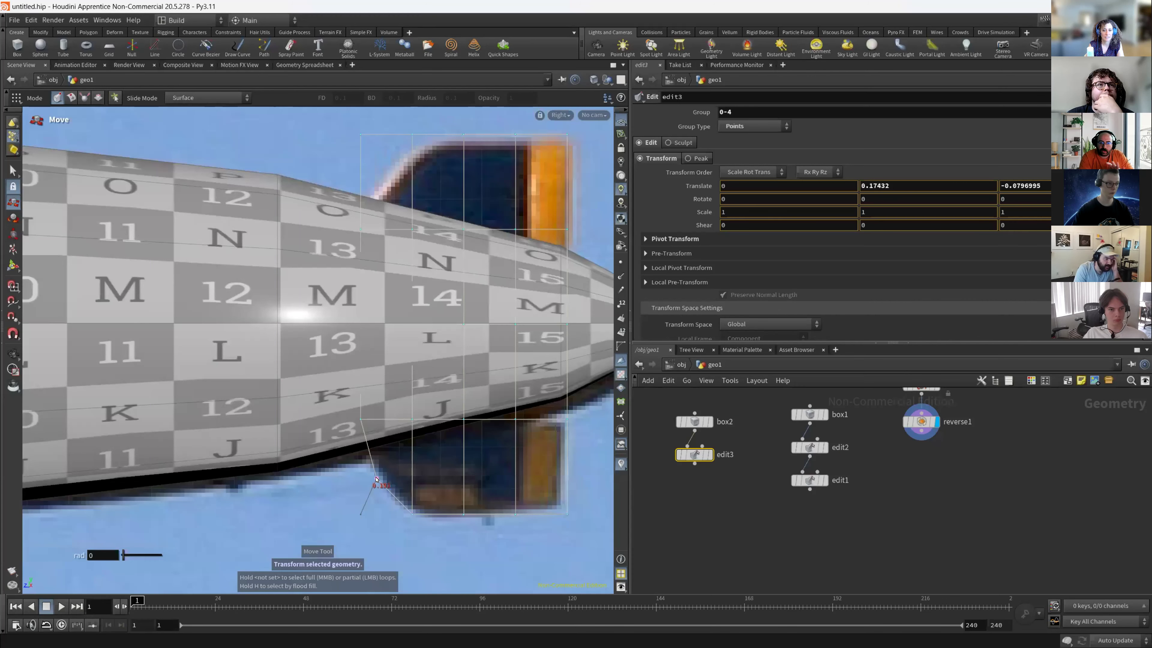
Move the fin box's upper front corner points by about -0.19 in Y and -0.13 in Z onto the fin outline.
key("s")
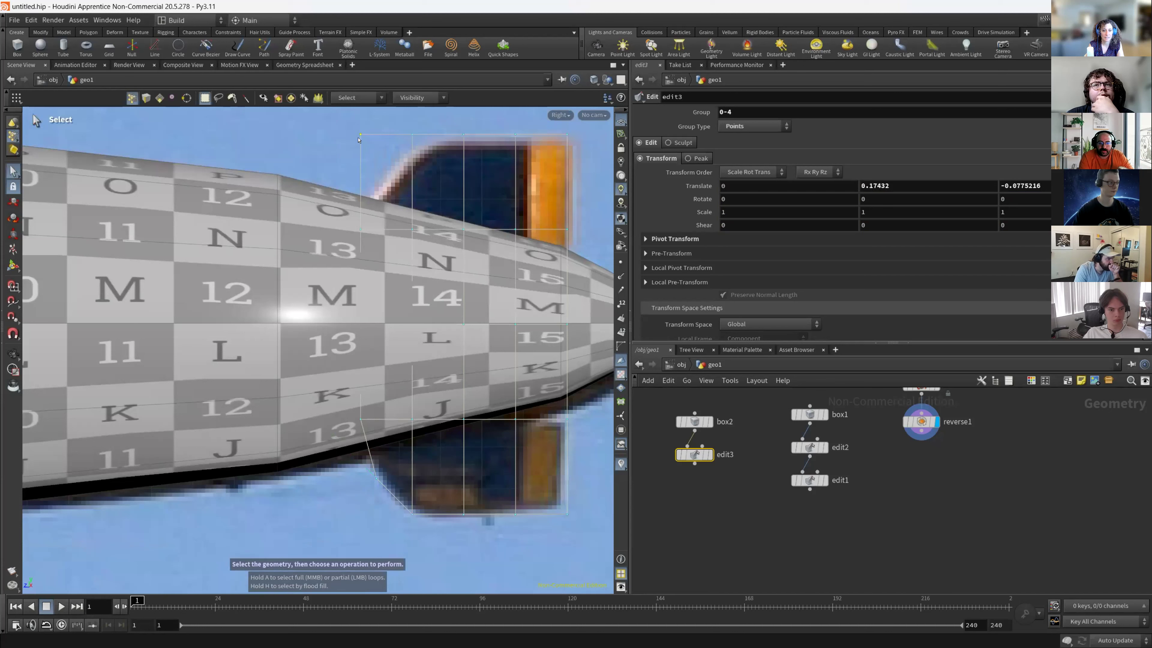
key("t")
left_click_drag(360, 138, 388, 177)
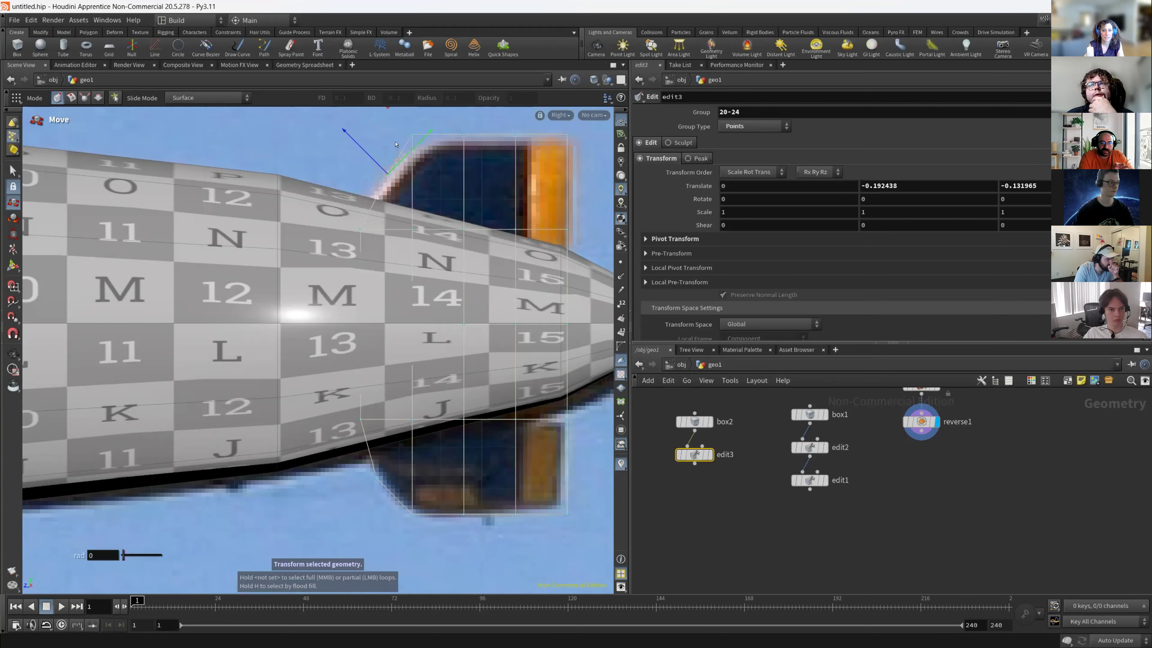
Move the next points along the fin box's top edge by about -0.05 in Y and -0.07 in Z.
key("s")
left_click(410, 134)
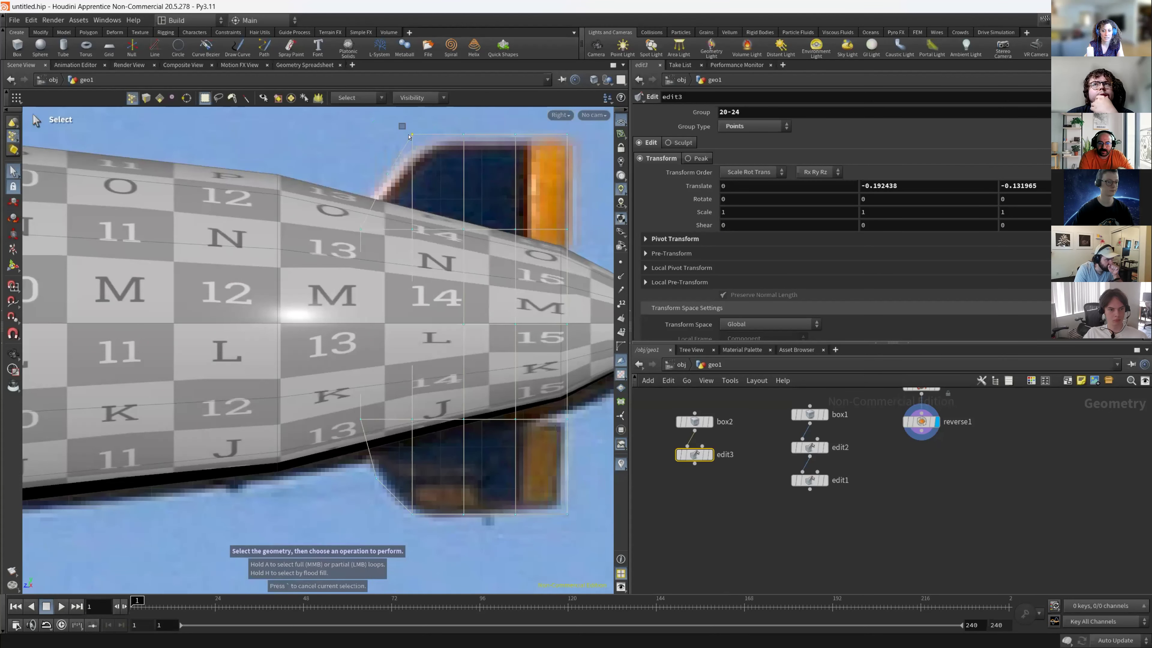
key("t")
left_click_drag(408, 141, 423, 143)
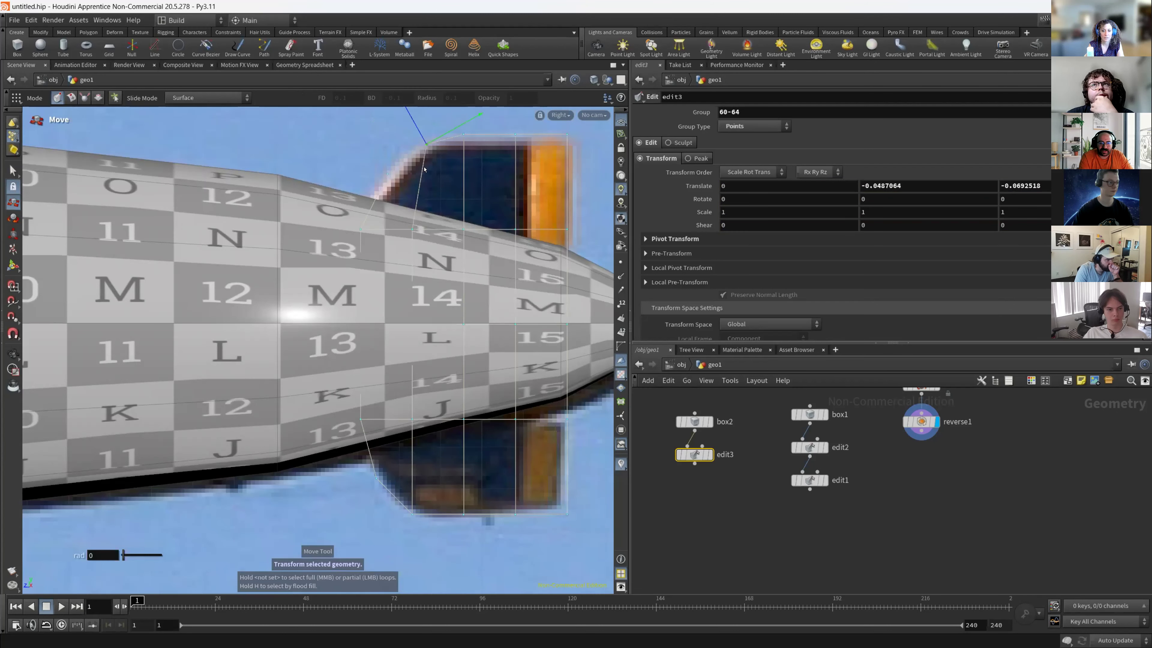
key("Escape")
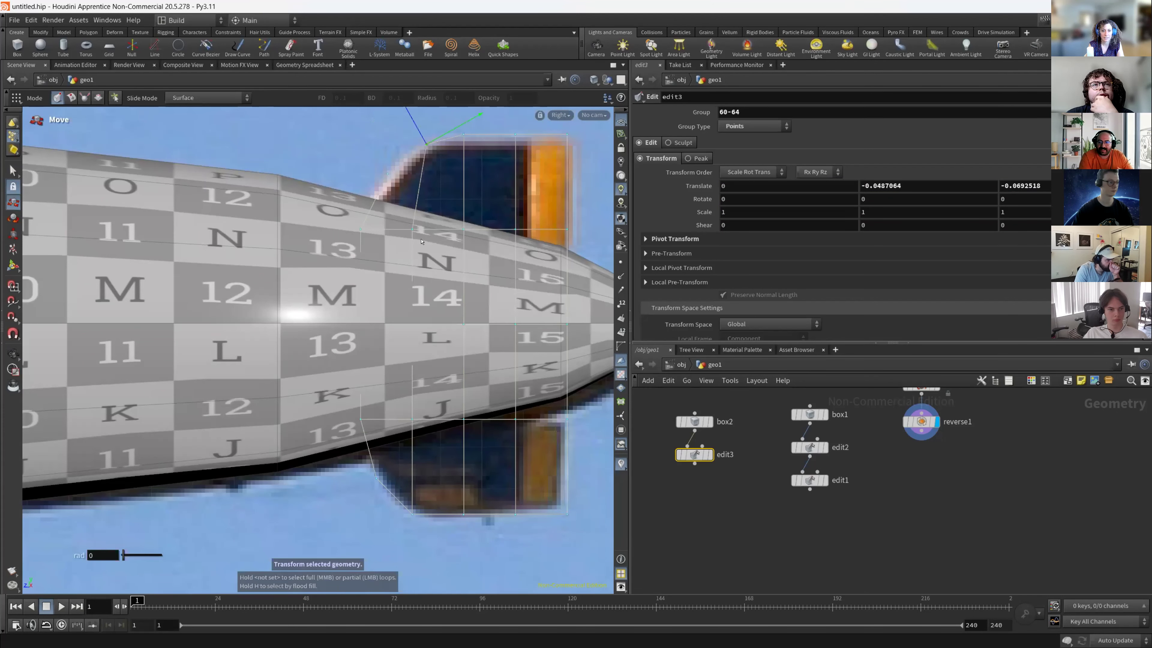
Add a Transform after edit3 and narrow the fin box to a scale of about 0.19 in X.
key("space+1")
left_click_drag(394, 291, 530, 361)
key("t")
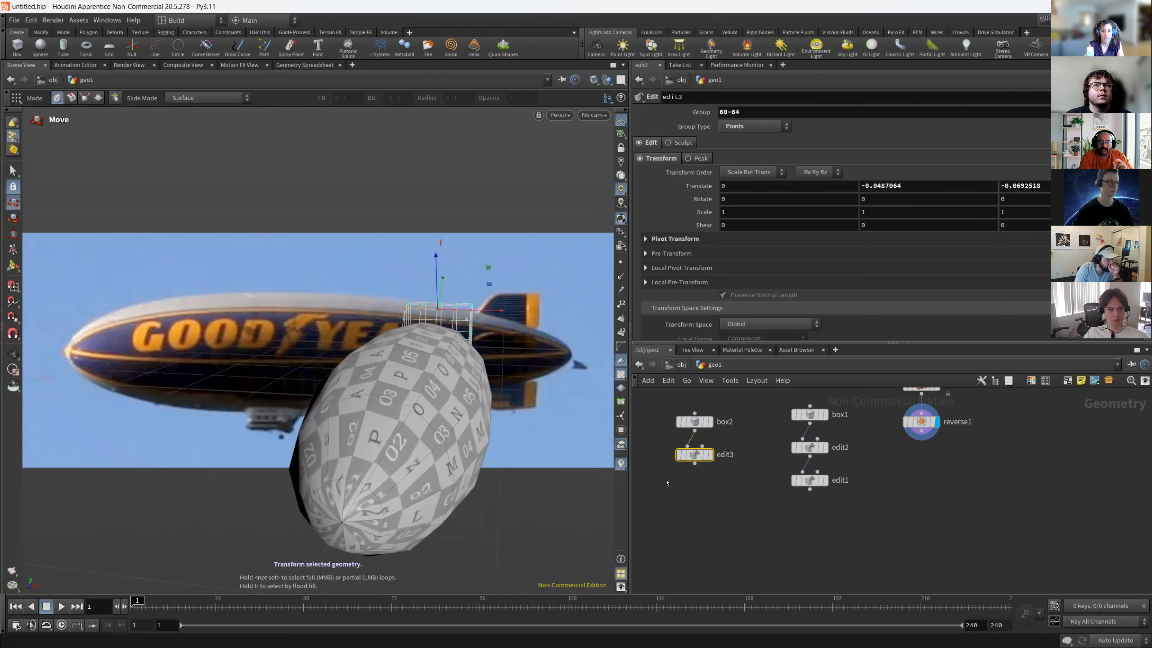
key("Tab")
type("tr")
key("Down")
key("Down")
key("Down")
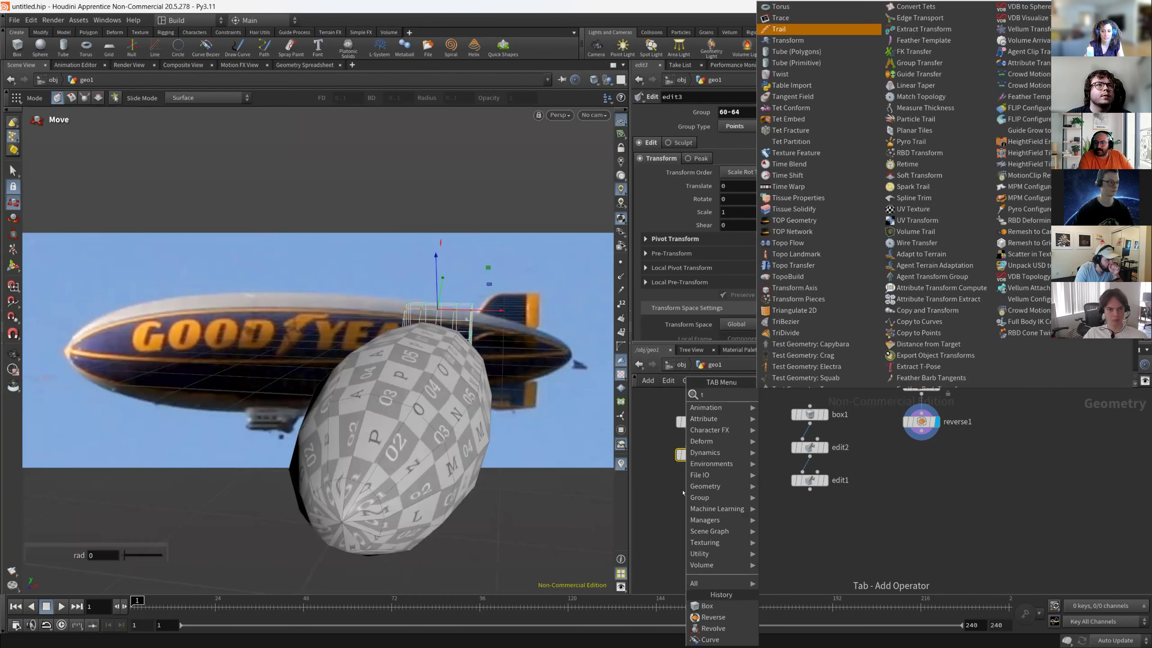
key("Return")
left_click(682, 492)
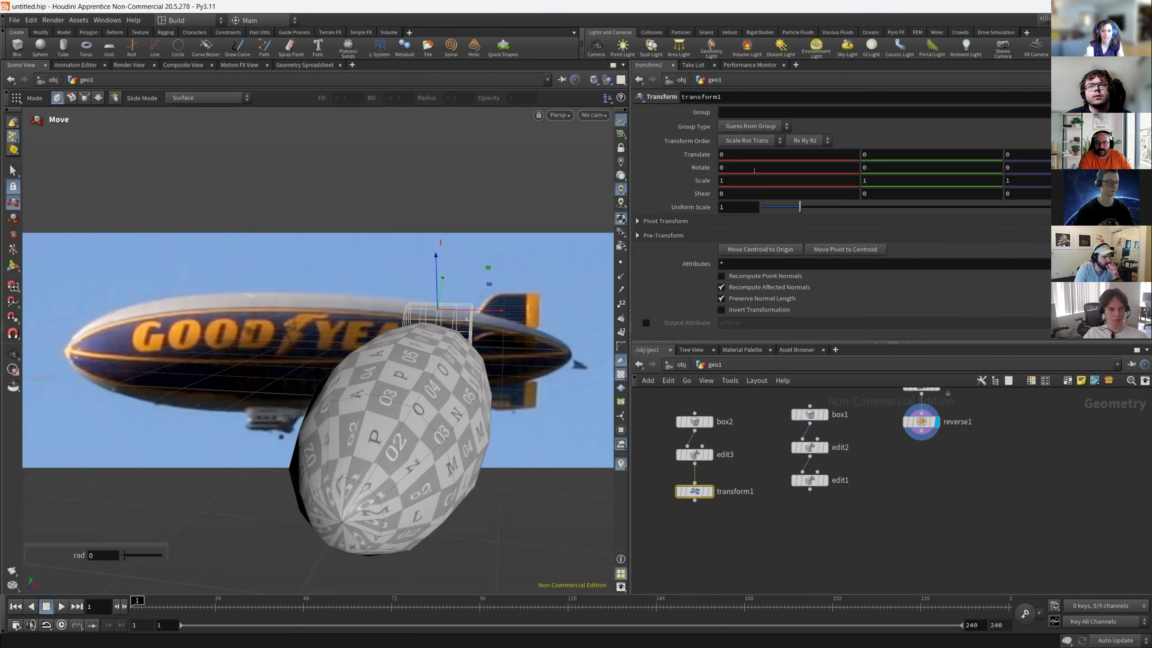
middle_click_drag(766, 181, 461, 178)
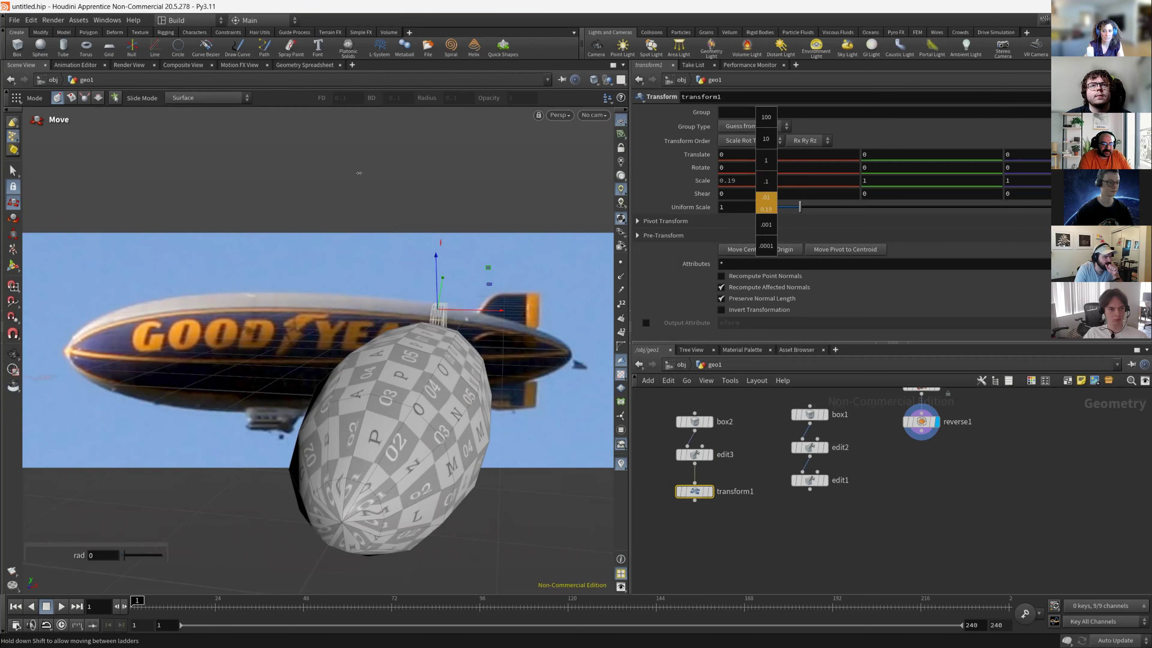
middle_click_drag(321, 171, 321, 171)
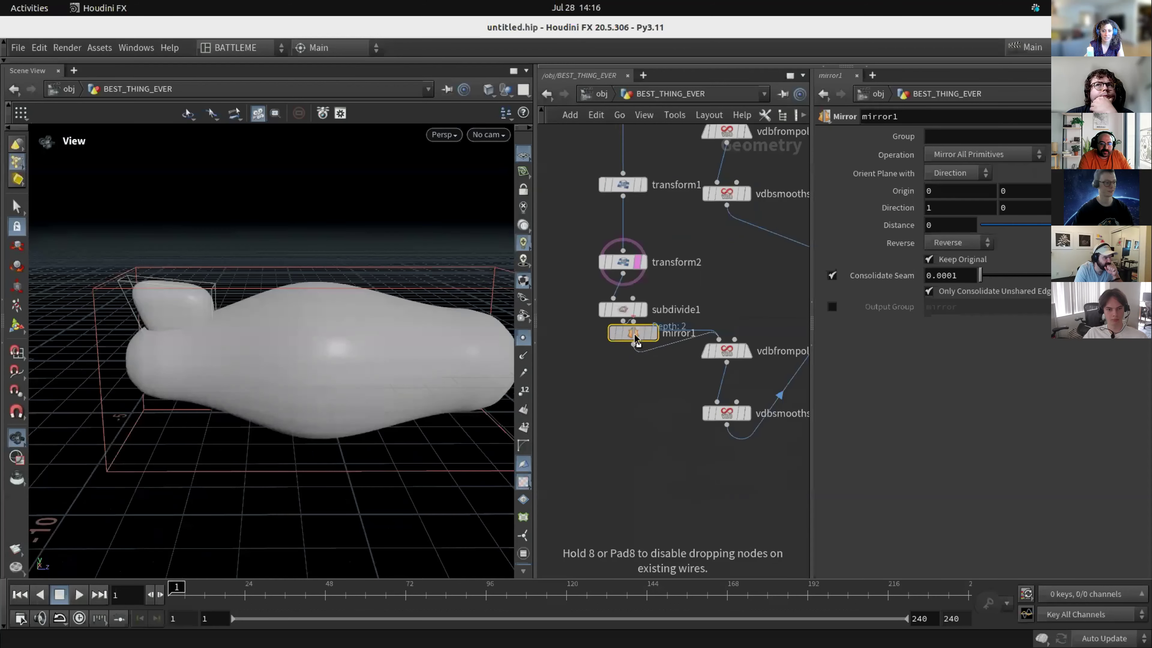
Insert the Mirror node between subdivide1 and vdbfrompolygons2, align it under subdivide1 and display its result.
left_click(633, 358)
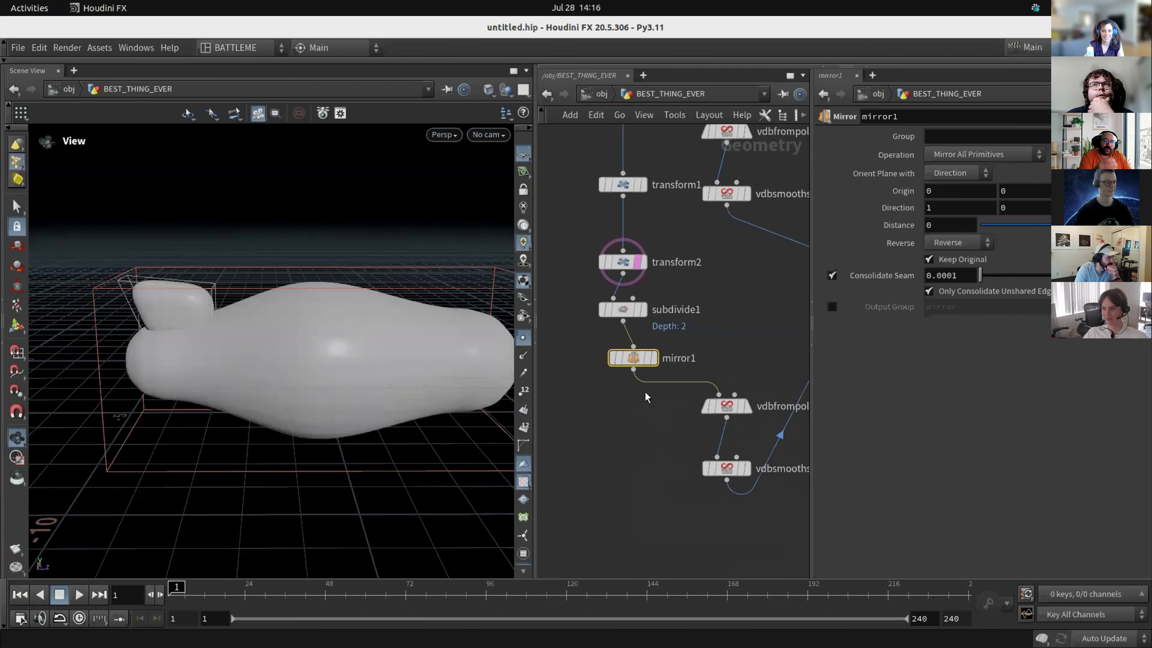
left_click_drag(650, 363, 641, 360)
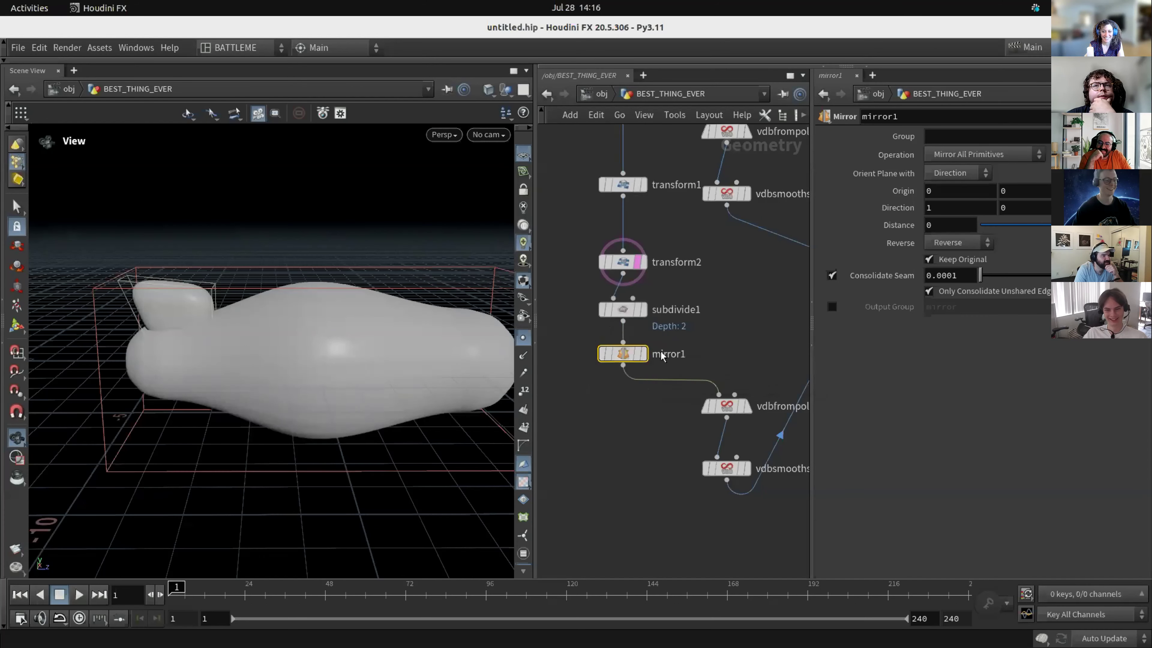
left_click(644, 353)
left_click(602, 316, "shift")
left_click(623, 354)
Set the mirror direction to 0 in X and 1 in Y, and display the combined vdbsdfunion1 result.
left_click(949, 211)
key("Tab")
type("1")
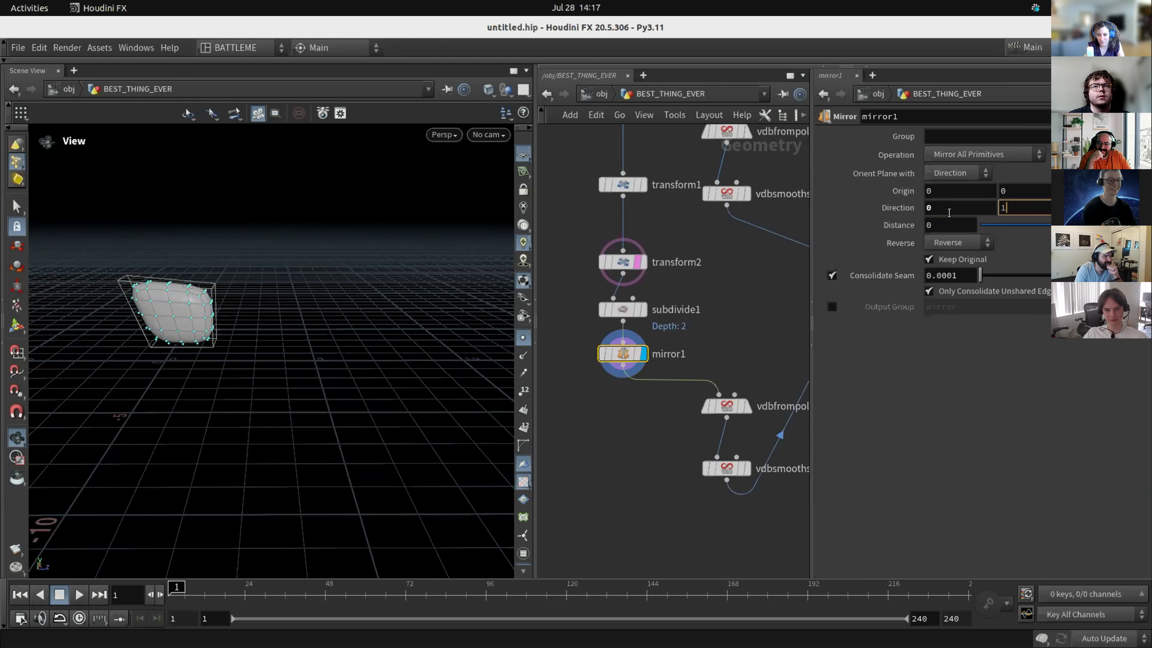
key("Return")
scroll(736, 320, "down", 3)
middle_click_drag(738, 319, 658, 327)
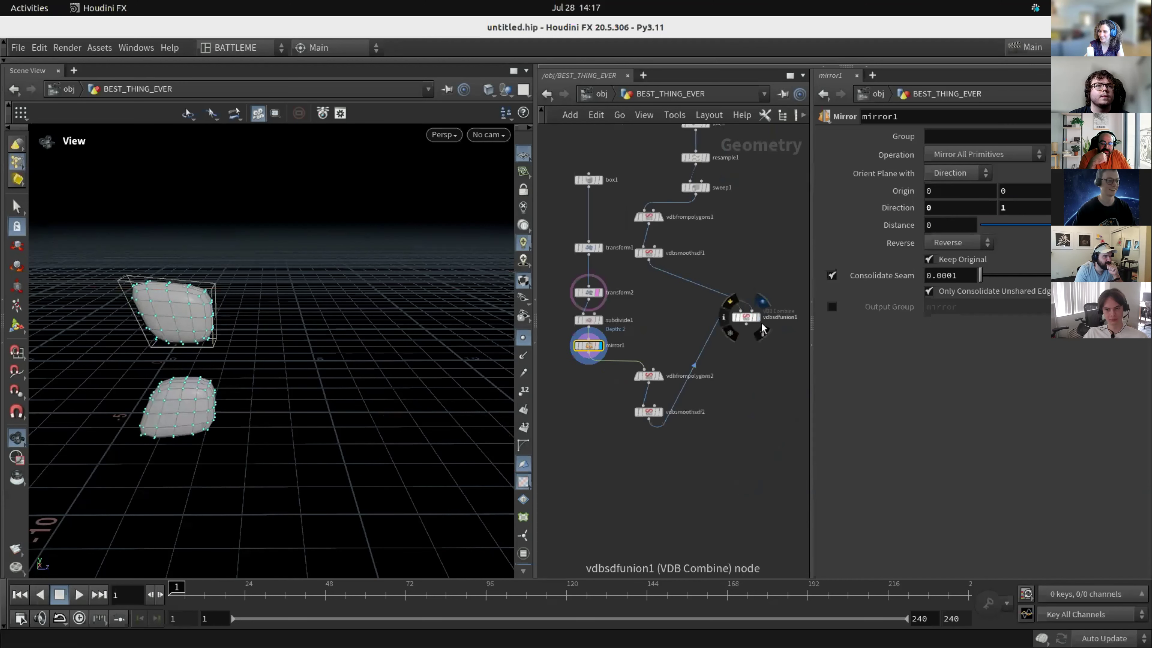
left_click(756, 317)
left_click_drag(422, 332, 330, 337)
Narrow the nose by setting the last scale ramp point of sweep1 to position 0.993072 and value 0.258.
scroll(725, 262, "up", 2)
scroll(725, 261, "up", 1)
left_click(632, 238)
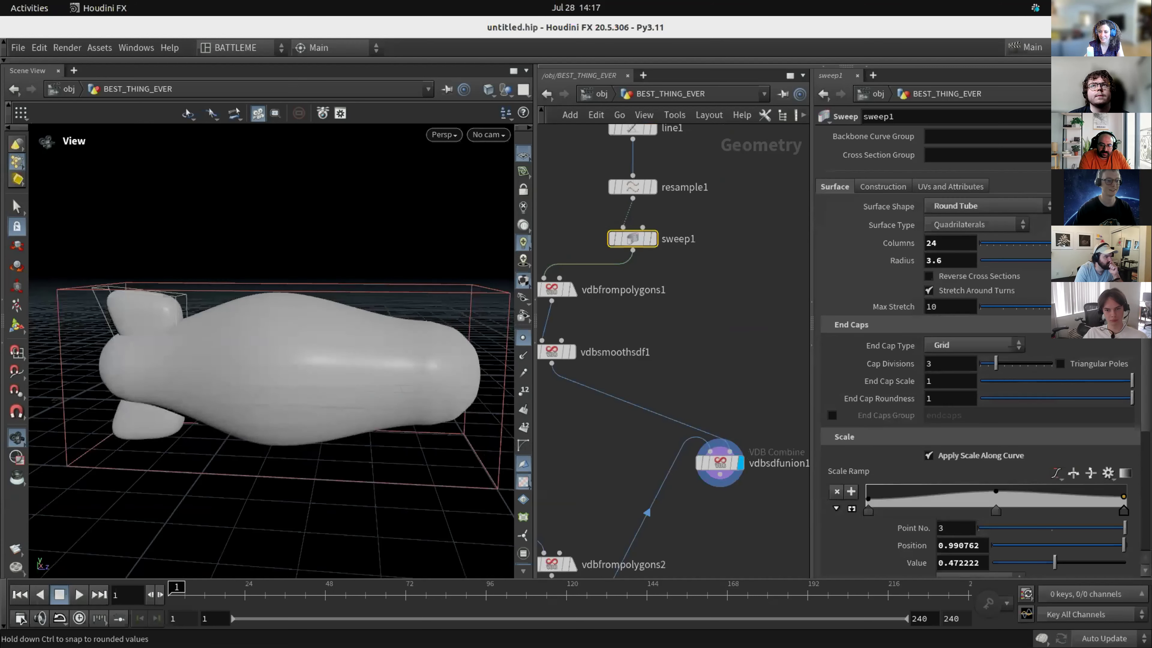
mouse_move(658, 301)
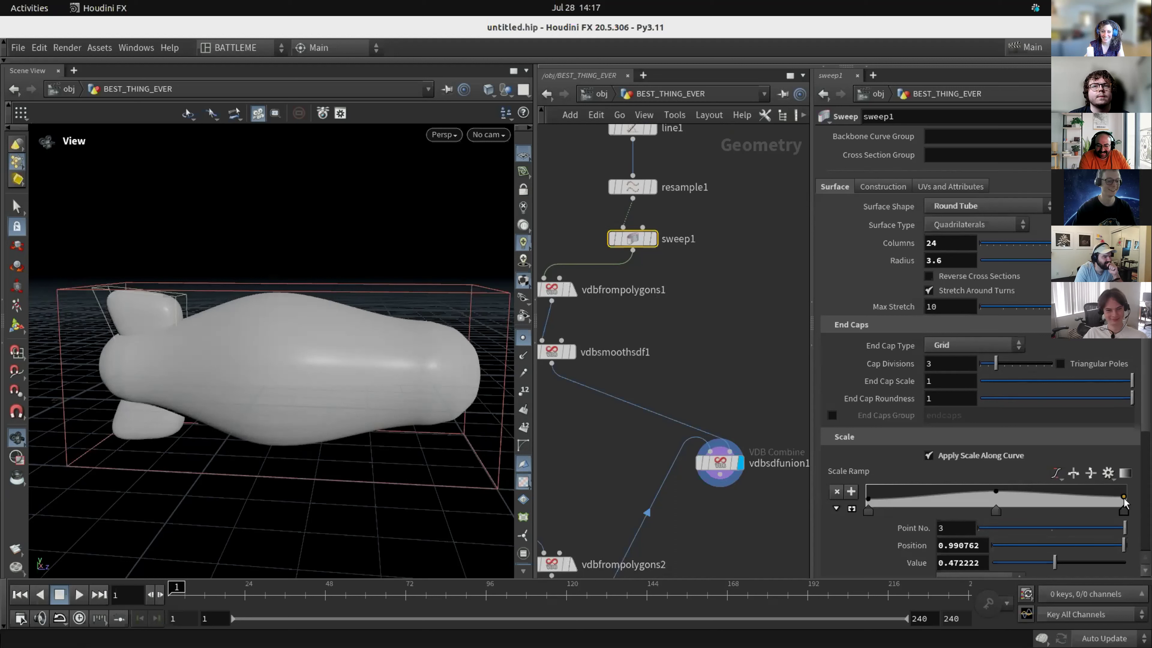
left_click_drag(1123, 499, 1125, 502)
left_click_drag(1126, 506, 1125, 507)
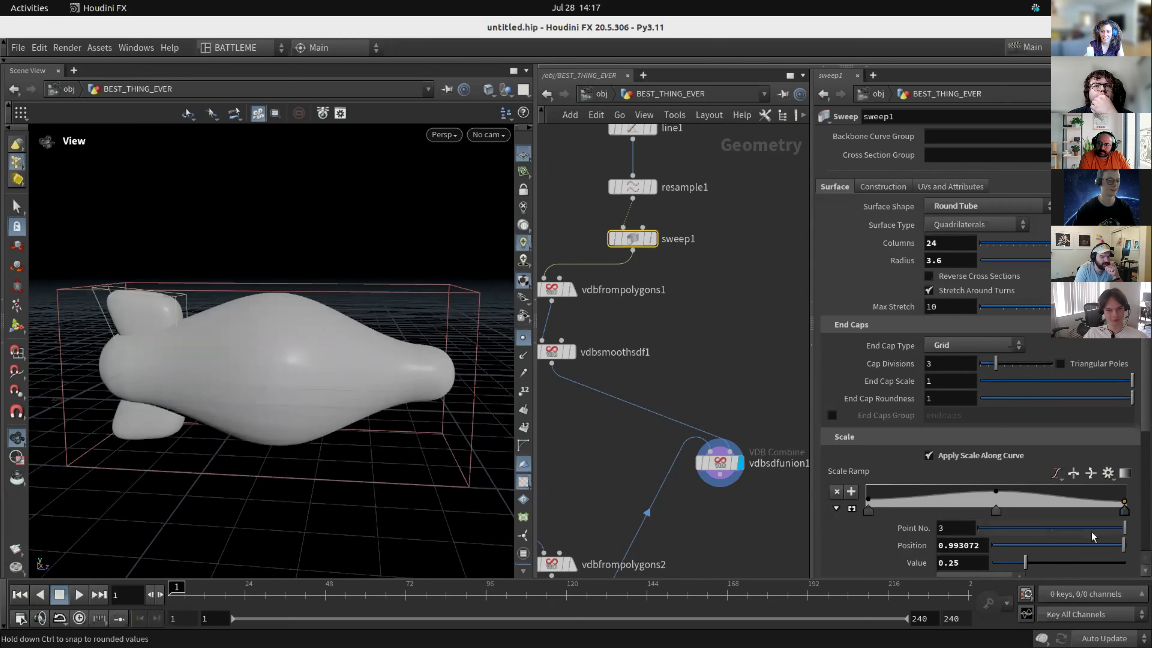
left_click_drag(1021, 562, 1026, 564)
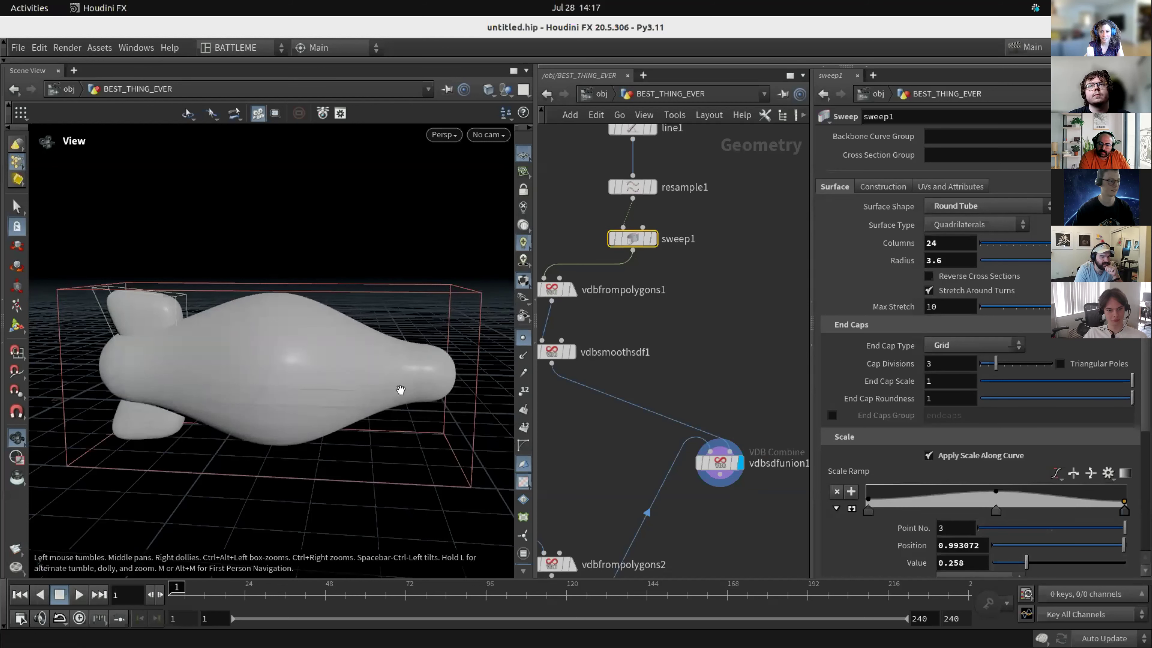
Compare the blimp body's silhouette with the Nickelodeon reference image.
mouse_move(358, 343)
left_mouse_down()
mouse_move(293, 383)
mouse_move(355, 335)
left_mouse_up()
scroll(687, 331, "down", 4)
middle_click_drag(708, 324, 687, 350)
scroll(640, 189, "up", 6)
right_click_drag(277, 333, 303, 326)
left_click_drag(303, 327, 319, 324)
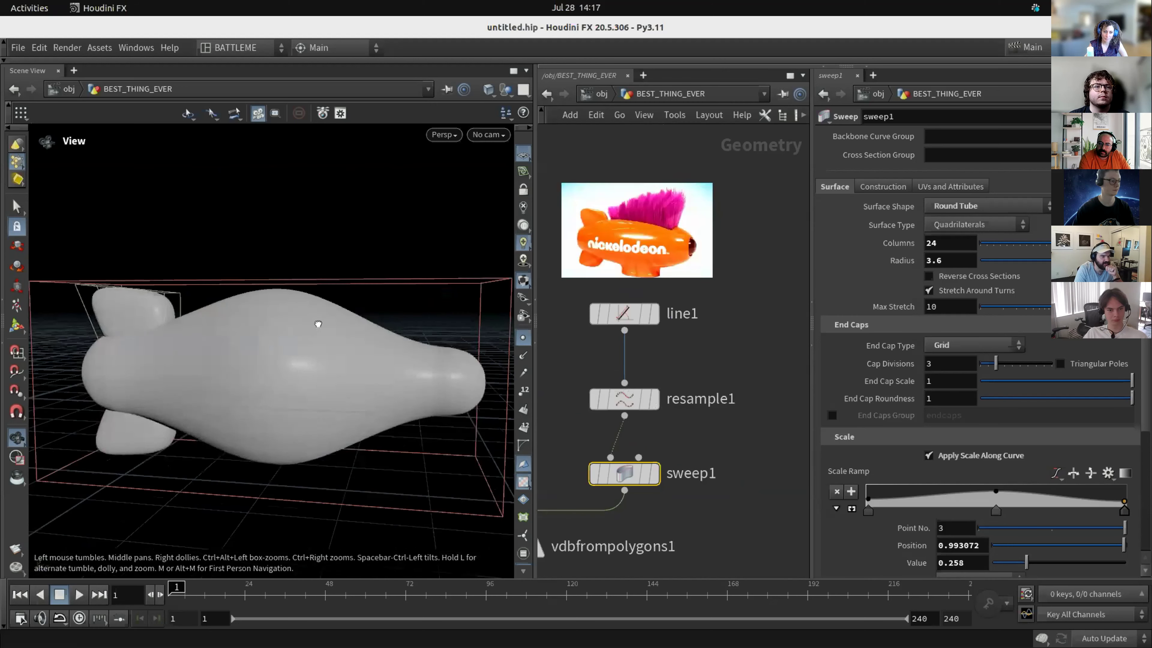
middle_click_drag(330, 332, 338, 303)
right_click_drag(339, 303, 321, 318)
left_click_drag(322, 319, 337, 331)
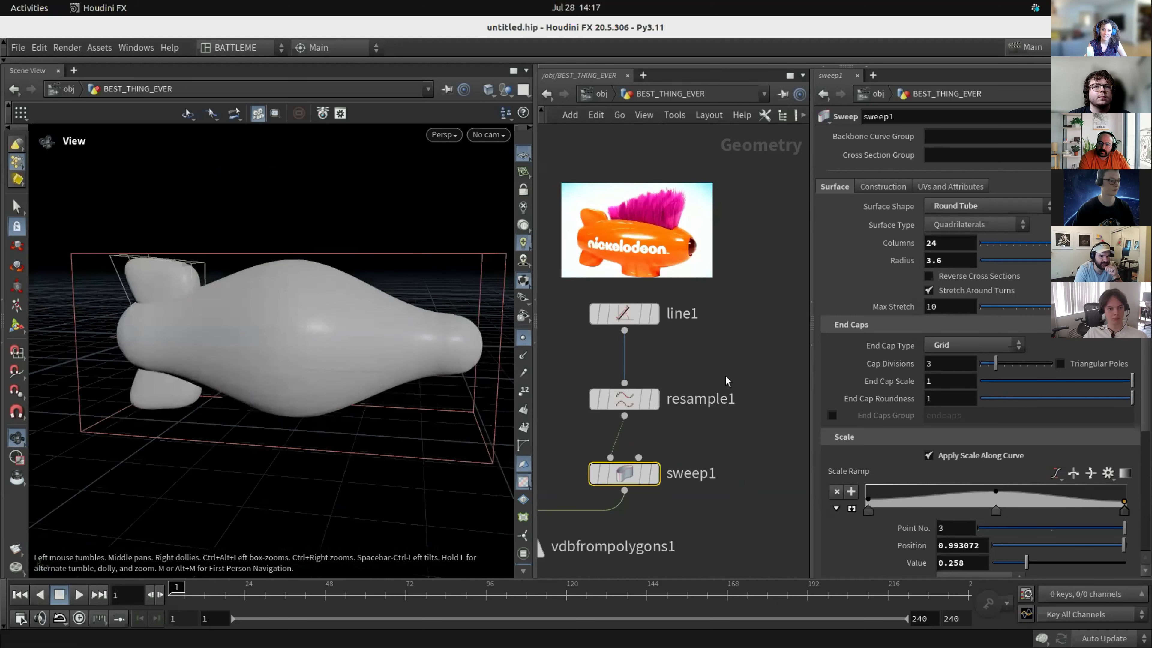
Set the last scale ramp point's value to 0.348 and the sweep's columns to 47.
middle_click_drag(752, 408, 748, 348)
left_click_drag(1026, 563, 1056, 565)
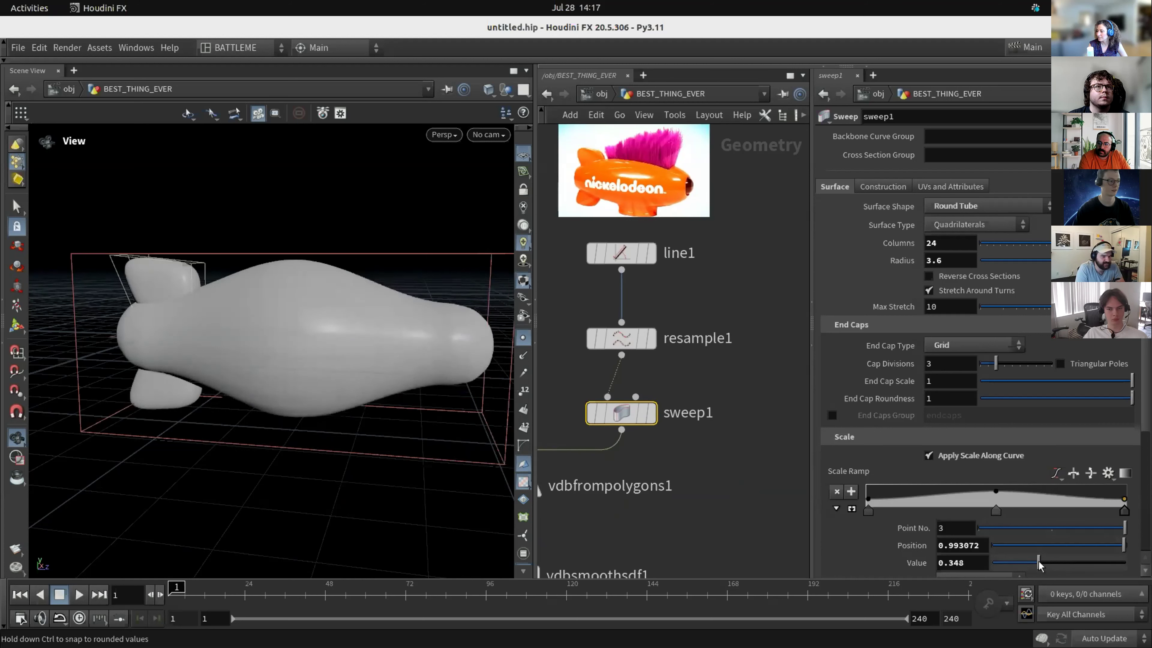
middle_click_drag(947, 242, 957, 242)
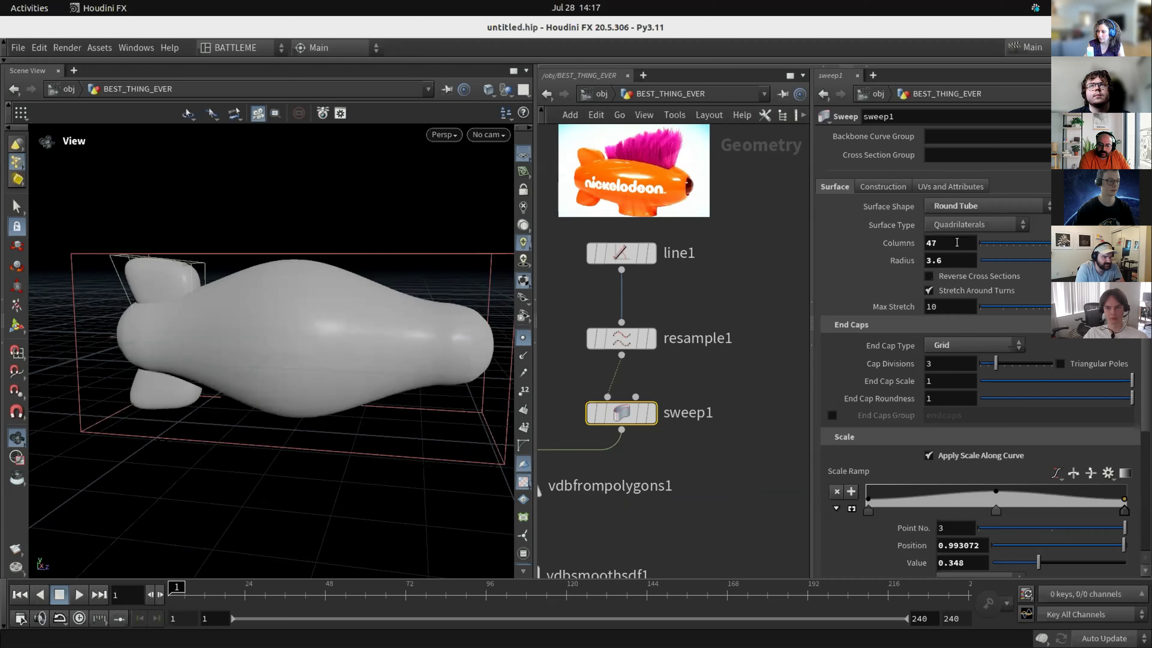
scroll(743, 350, "down", 3)
middle_click_drag(720, 362, 738, 231)
mouse_move(259, 290)
left_mouse_down()
mouse_move(374, 311)
mouse_move(263, 290)
left_mouse_up()
scroll(702, 389, "down", 3)
middle_click_drag(703, 386, 681, 397)
left_click_drag(339, 309, 319, 293)
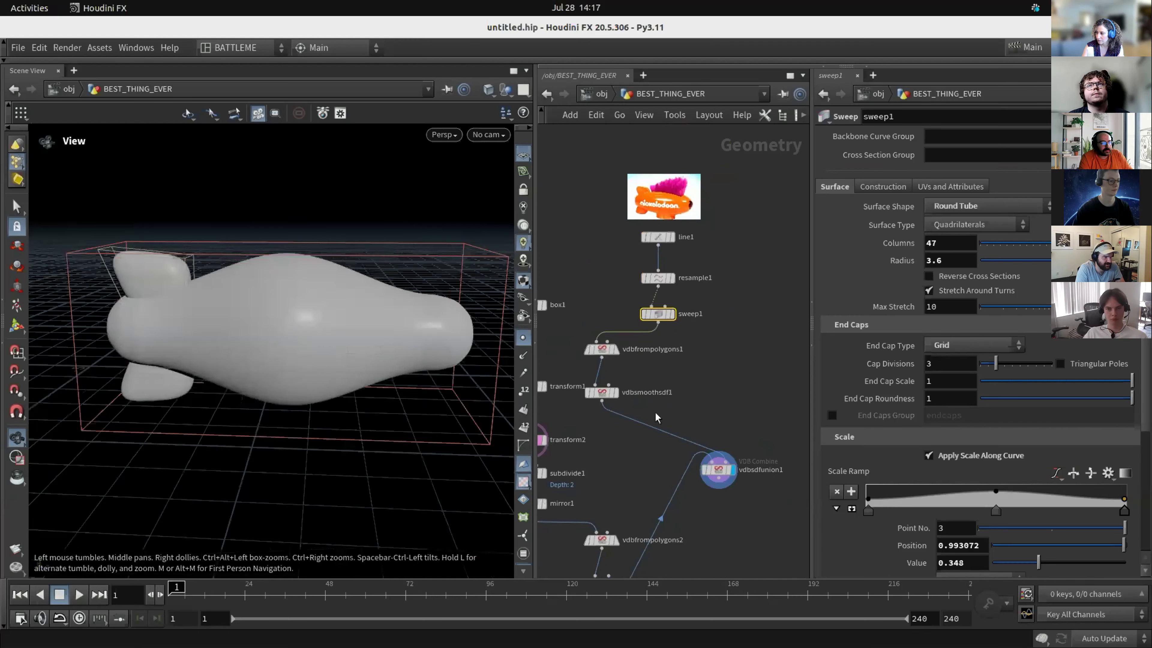
Add a Box node beside the tail fin VDB chain, below the vdbsdfunion1 node.
middle_click_drag(656, 417, 670, 272)
key("Tab")
type("box")
key("Return")
left_click(773, 415)
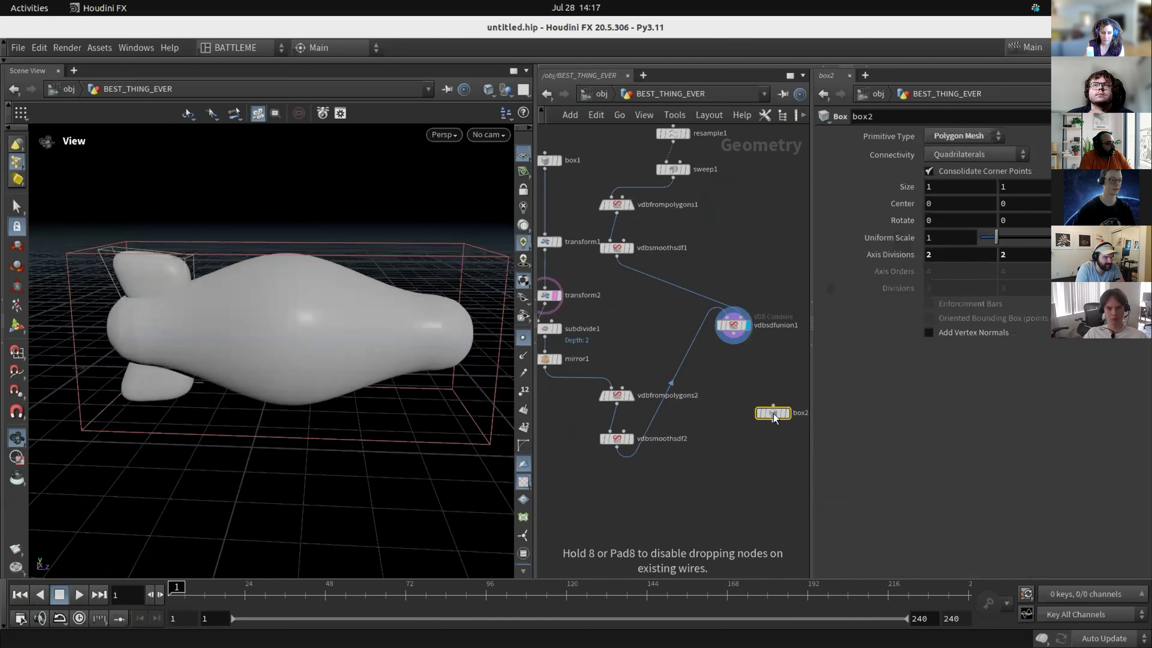
scroll(713, 396, "down", 3)
scroll(632, 489, "up", 3)
Duplicate the vdbfrompolygons2 and vdbsmoothsdf2 pair and place the copies below box2.
left_click_drag(698, 444, 624, 348)
middle_click_drag(693, 353, 569, 370)
left_click_drag(552, 371, 704, 471, "alt")
middle_click_drag(701, 424, 742, 431)
scroll(743, 431, "down", 2)
left_click(742, 432)
scroll(743, 431, "up", 1)
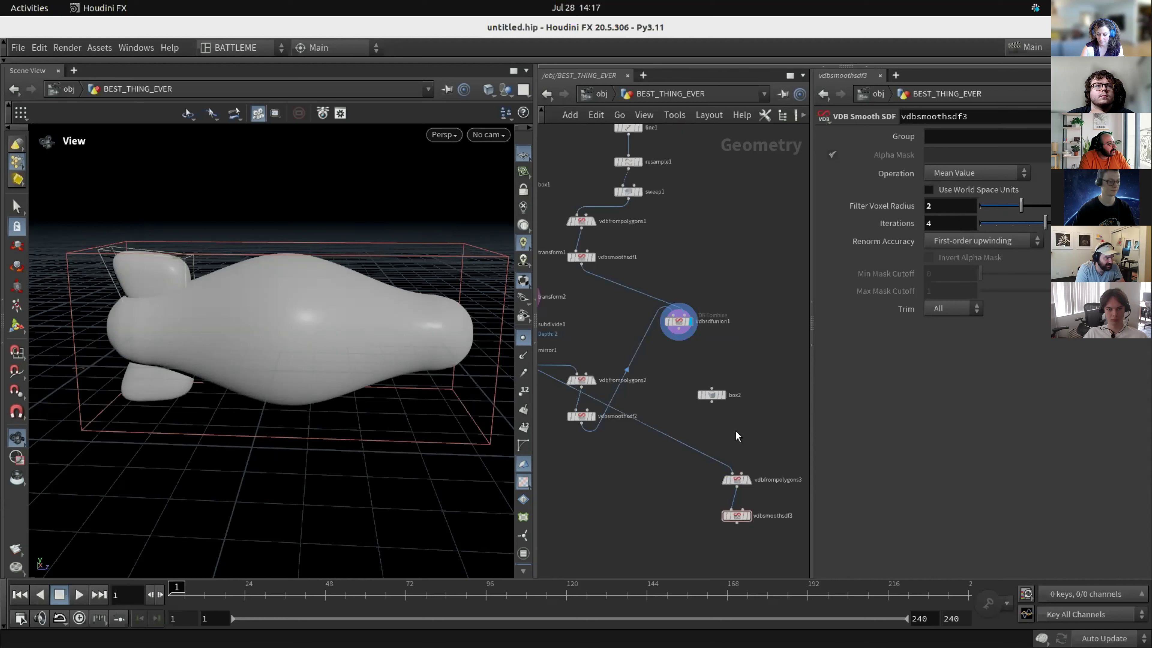
Add a Transform node and wire it between box2 and vdbfrompolygons3.
key("Tab")
type("transform")
key("Return")
left_click(737, 433)
scroll(737, 432, "up", 3)
left_click_drag(694, 379, 738, 421)
middle_click_drag(753, 463, 689, 370)
left_click_drag(674, 351, 666, 408)
double_click(703, 340)
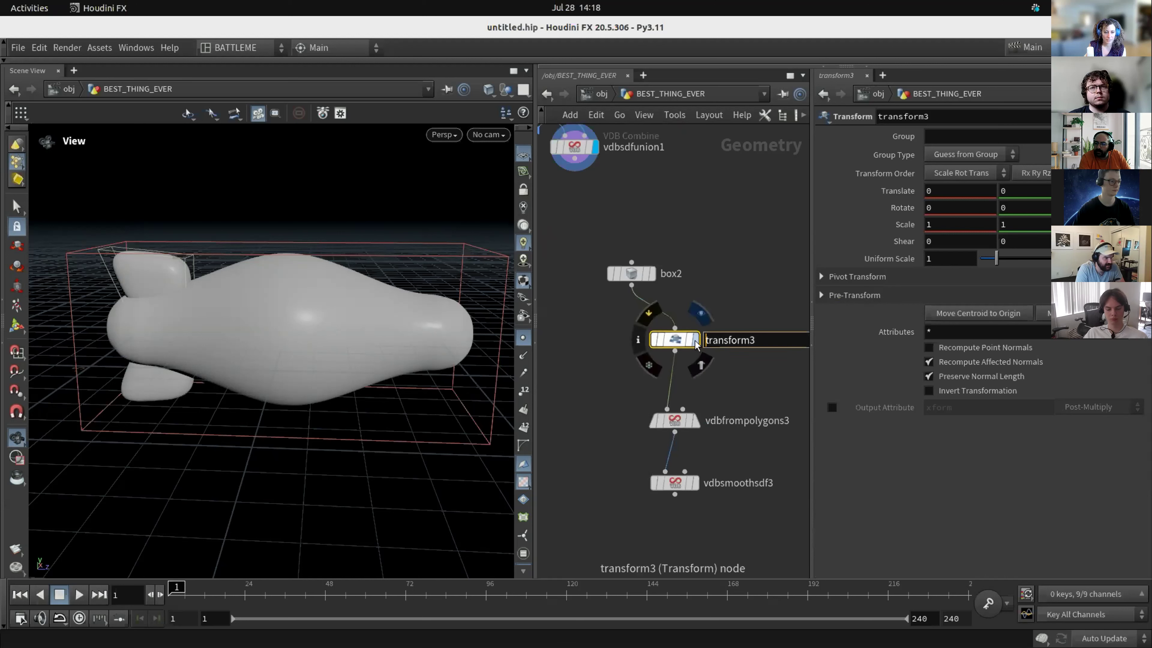
Template transform3 and move the box with its handle toward the underside of the blimp body.
scroll(622, 375, "down", 3)
middle_click_drag(622, 376, 681, 405)
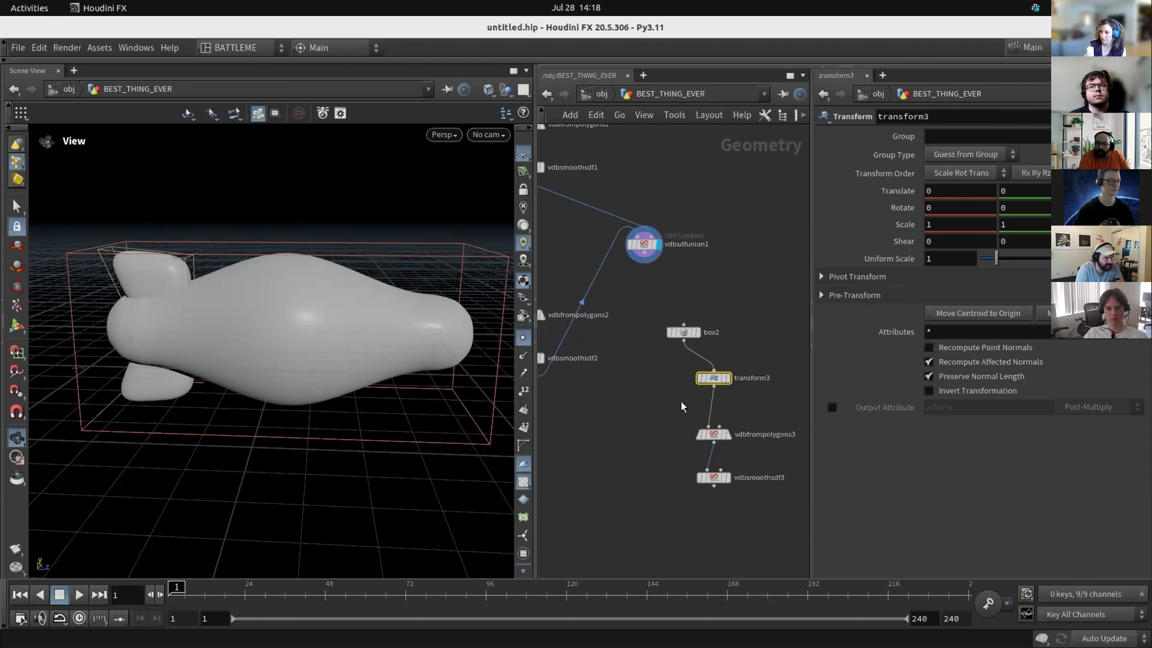
left_click(724, 377)
left_click(16, 327)
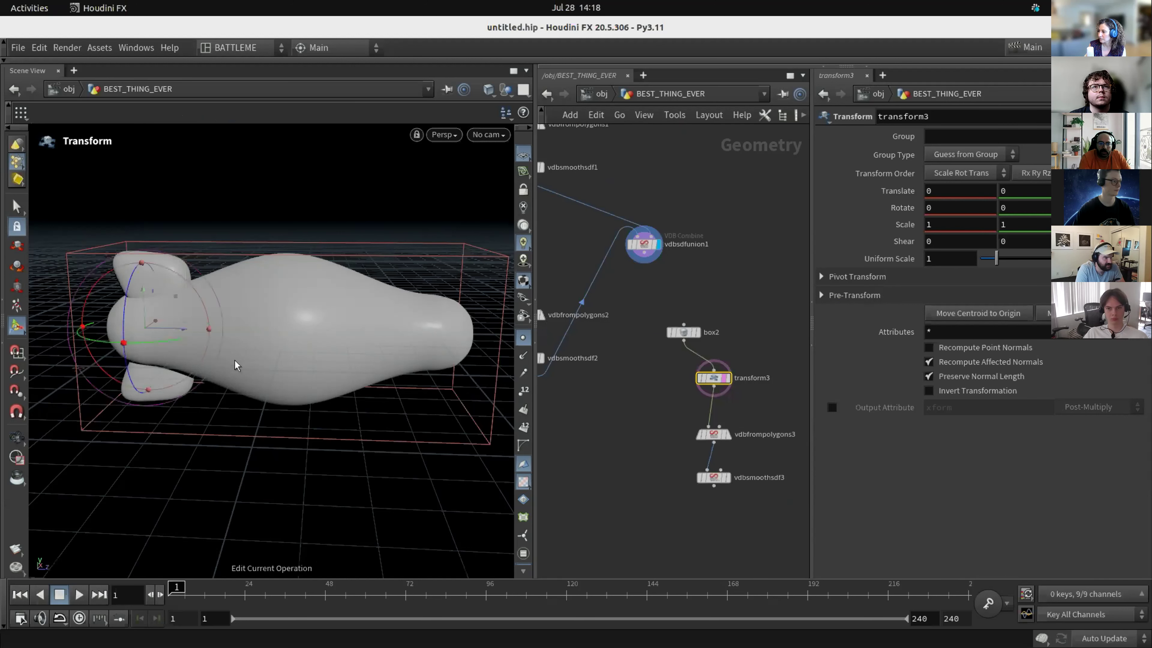
left_click_drag(148, 329, 329, 388)
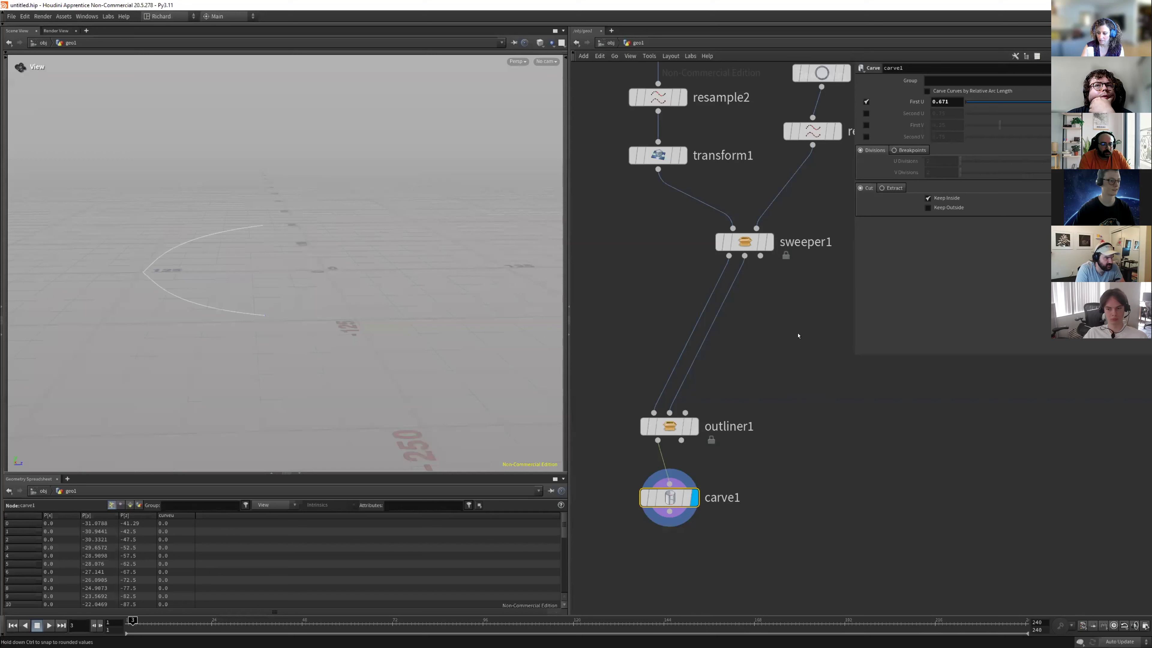
Move outliner1 and carve1 closer to sweeper1, and add a second Shaper node beside carve1.
scroll(798, 336, "down", 2)
left_click_drag(682, 403, 704, 369)
left_click_drag(690, 448, 710, 413)
scroll(720, 408, "down", 2)
scroll(719, 406, "up", 3)
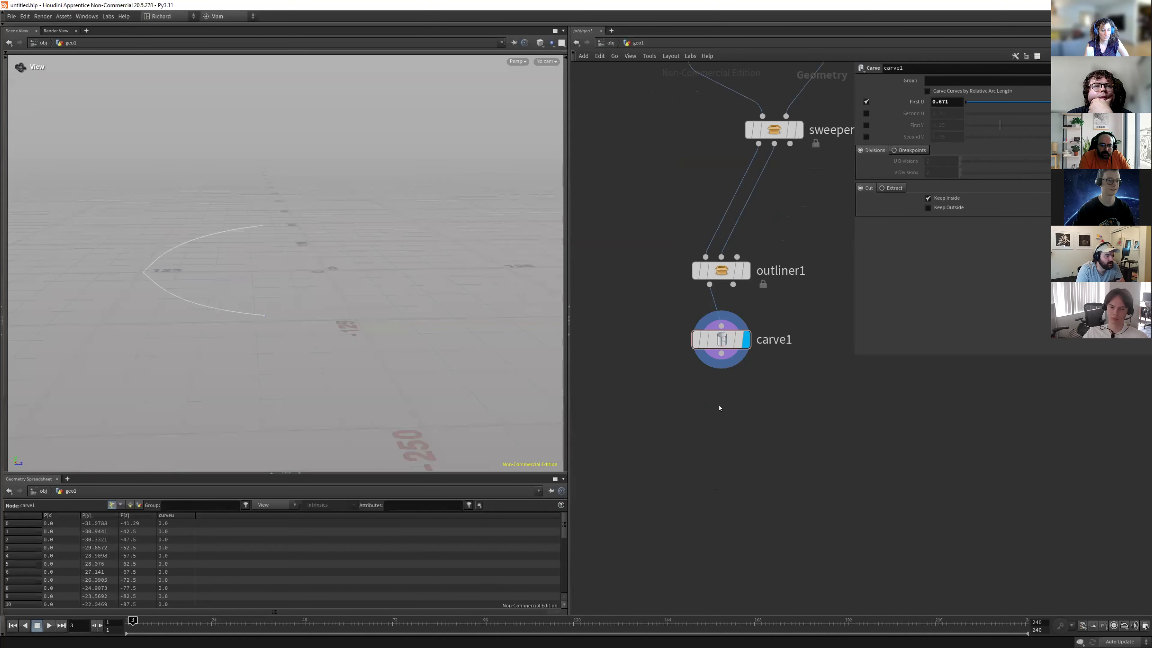
key("Tab")
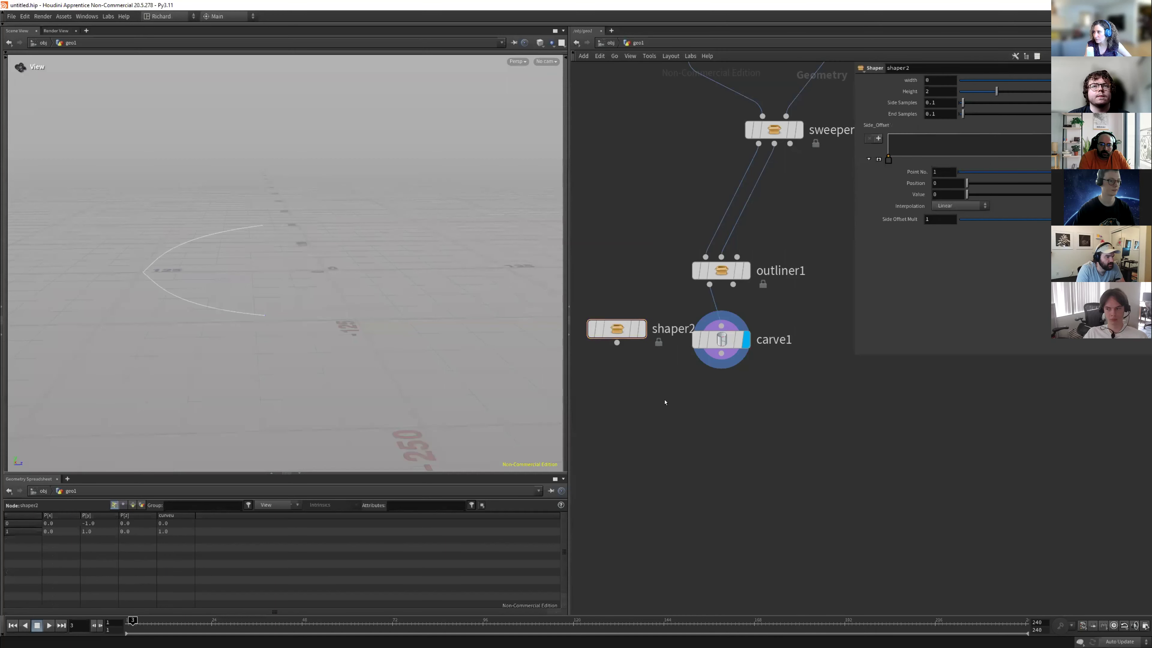
Add a second Sweeper node fed by carve1 as the path and shaper2 as the profile, and display it.
key("Tab")
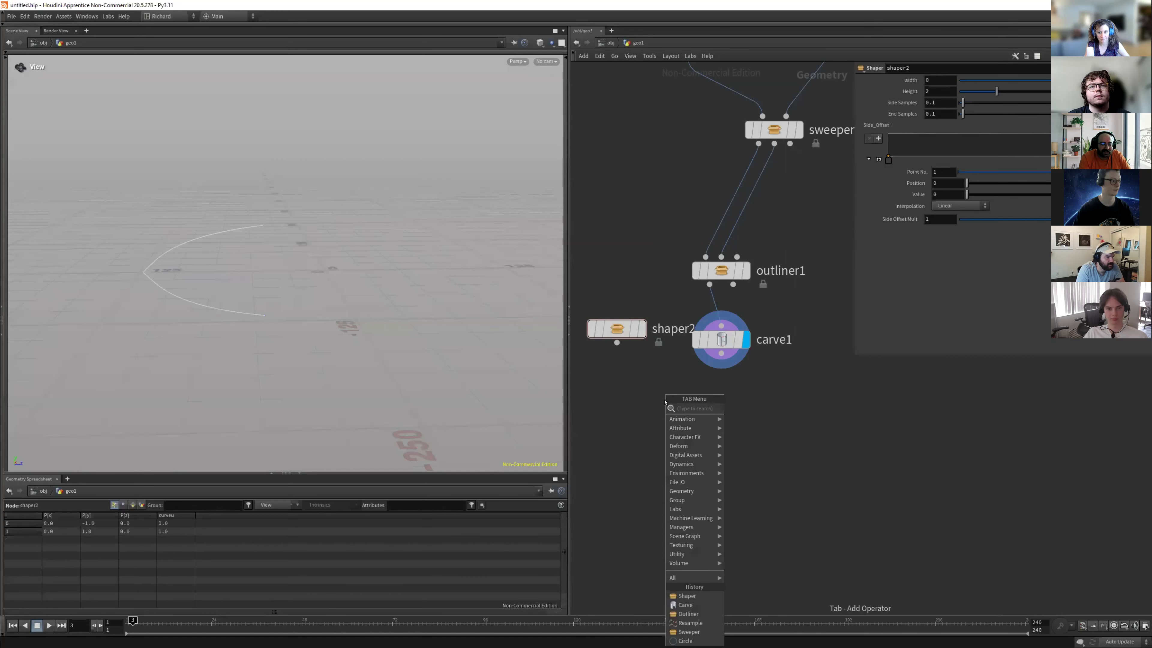
key("Escape")
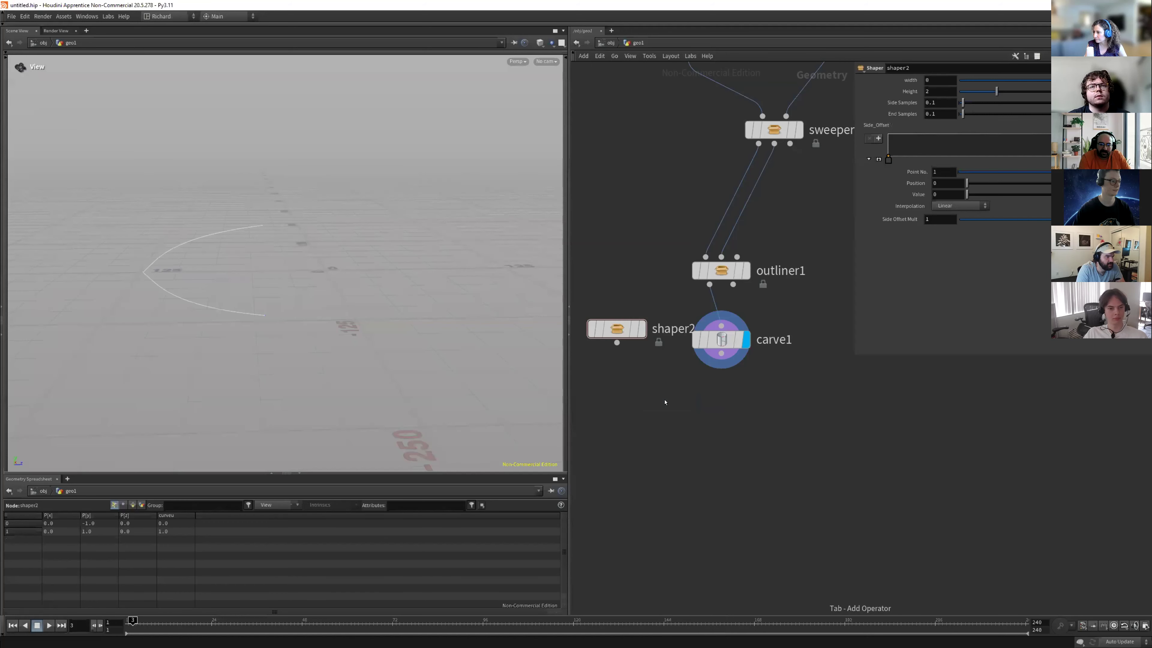
key("Tab")
type("s")
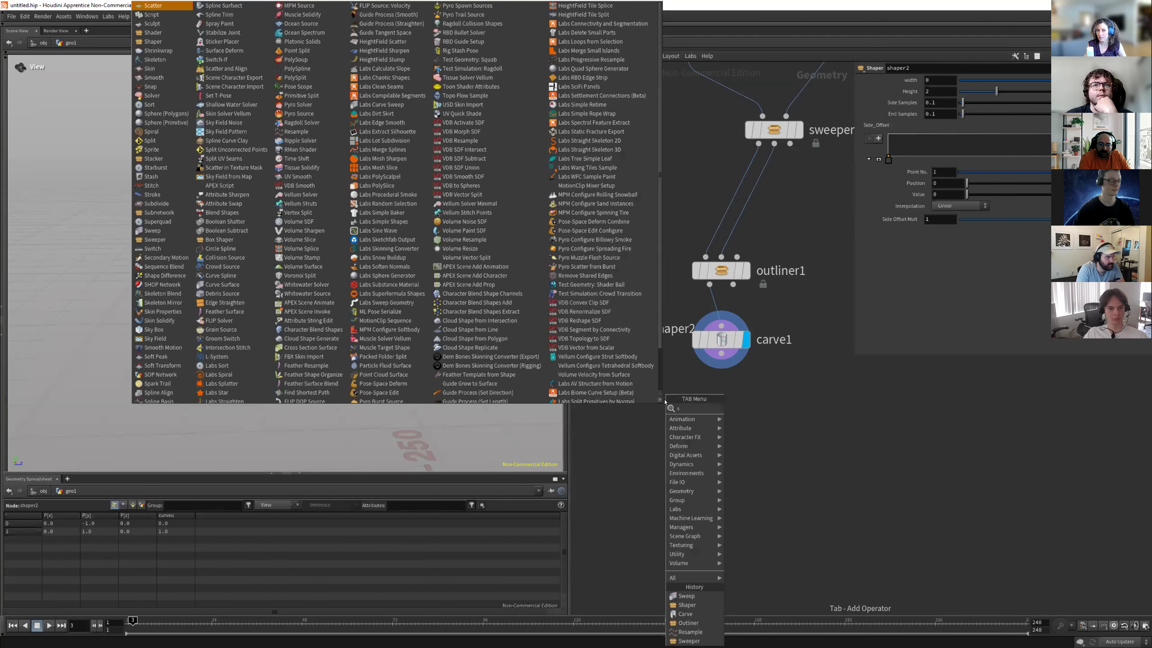
type("weeper")
key("Return")
left_click(663, 442)
left_click_drag(617, 332, 849, 363)
left_click_drag(720, 353, 651, 428)
left_click_drag(849, 378, 675, 428)
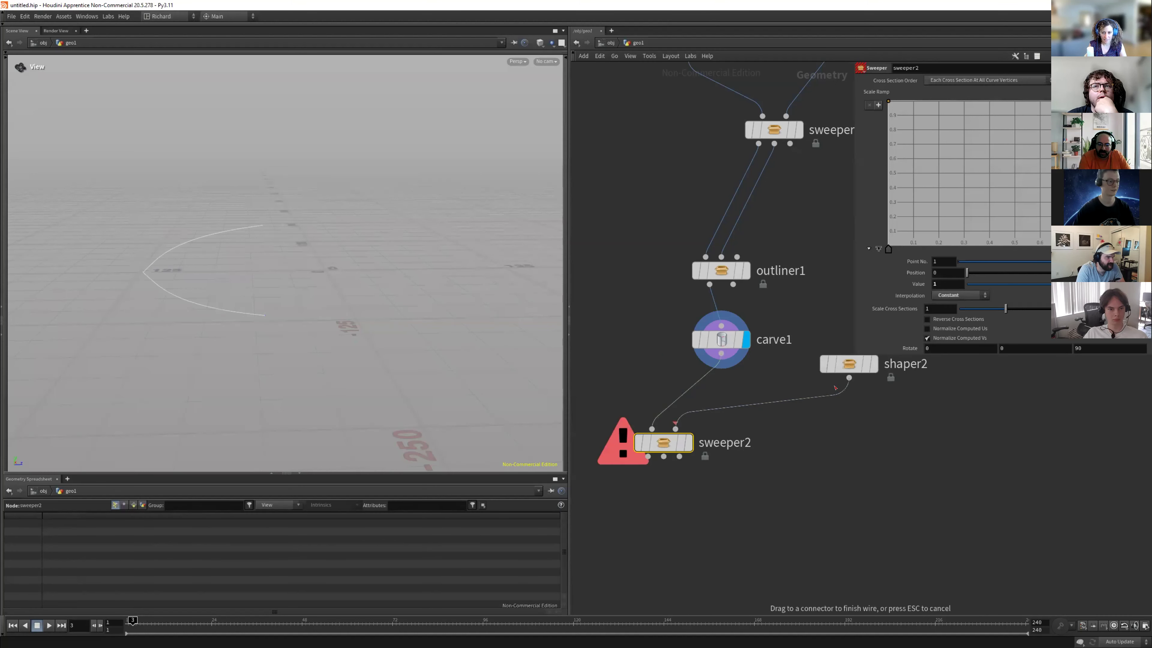
left_click(689, 443)
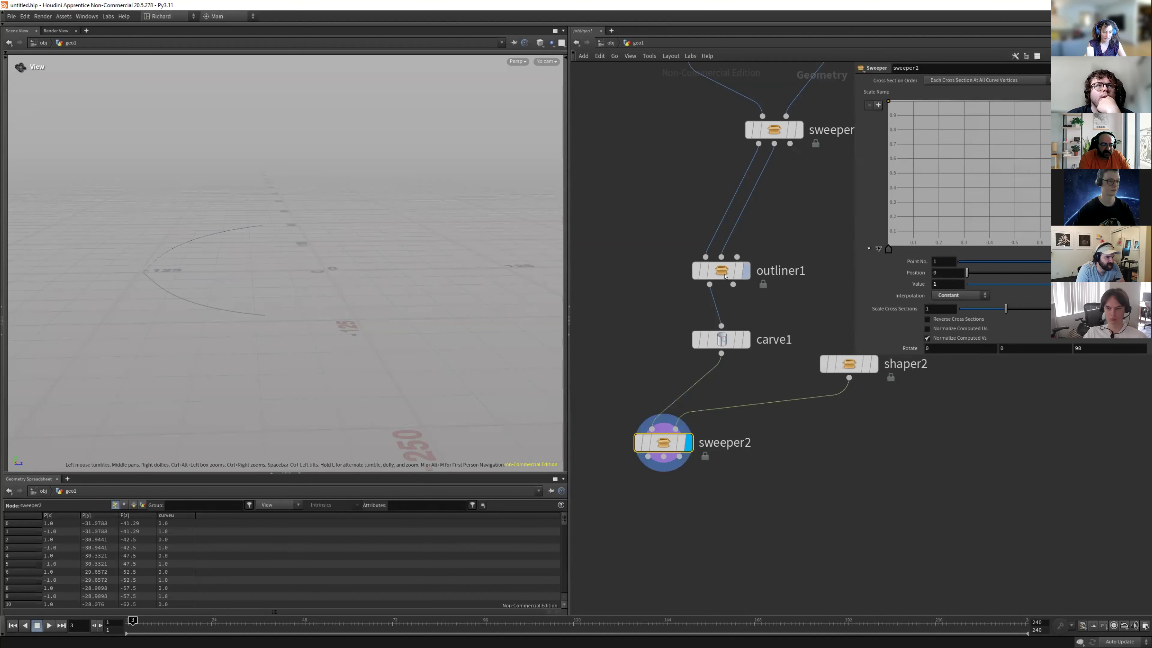
Set the shaper2 profile's height to 25.
left_click(847, 364)
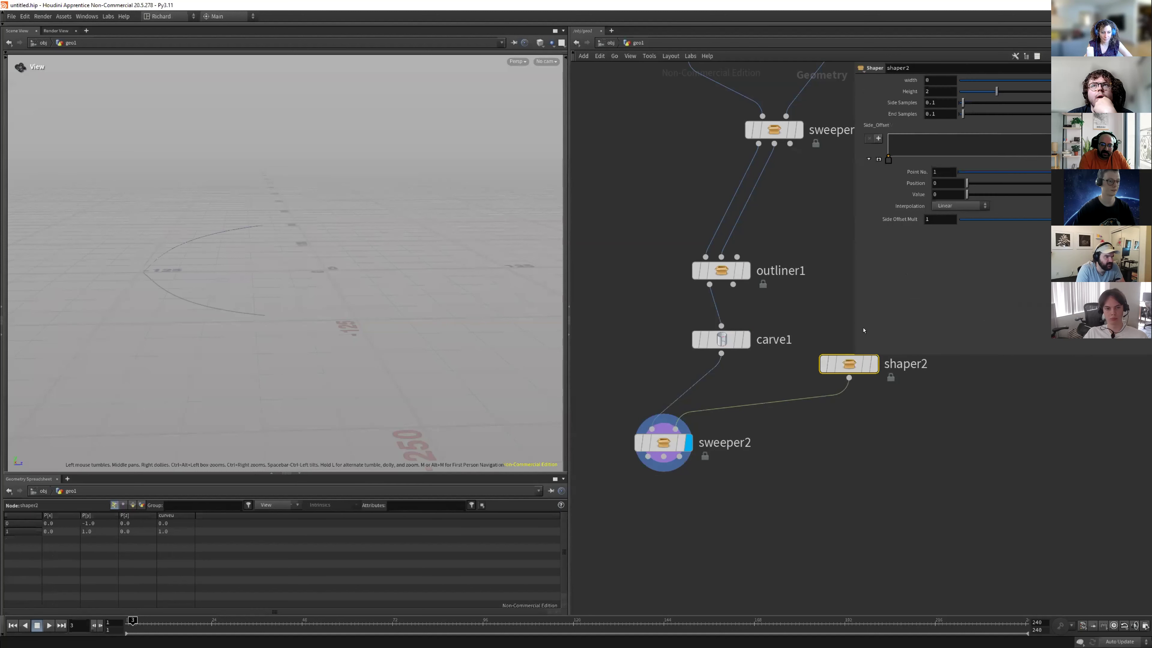
left_click(933, 92)
type("5")
key("Return")
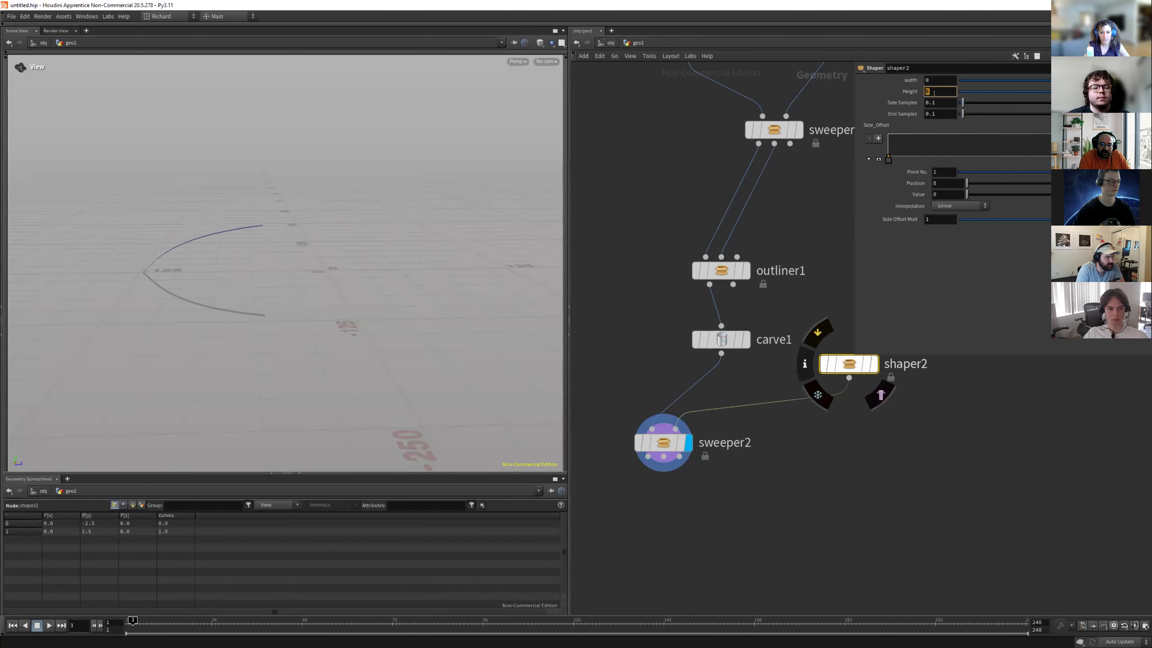
type("25")
key("Return")
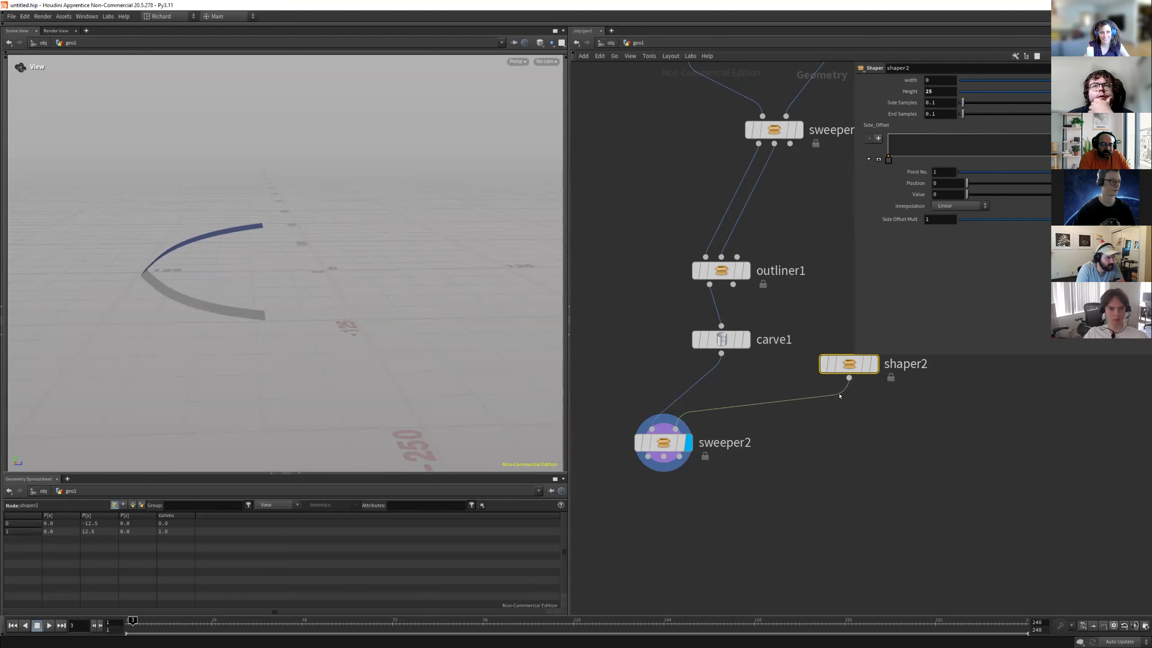
Set the sweeper2 cross-section rotation to 90 in X, 0 in Y and 0 in Z.
scroll(668, 446, "down", 3)
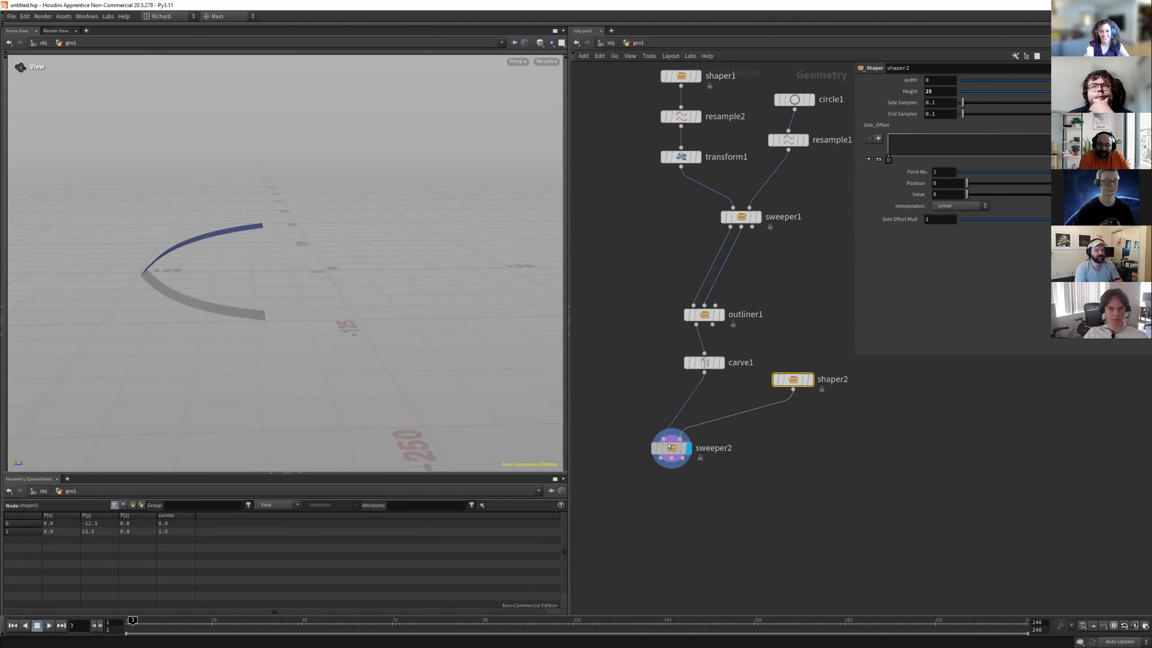
left_click_drag(668, 446, 672, 452)
left_click(1092, 345)
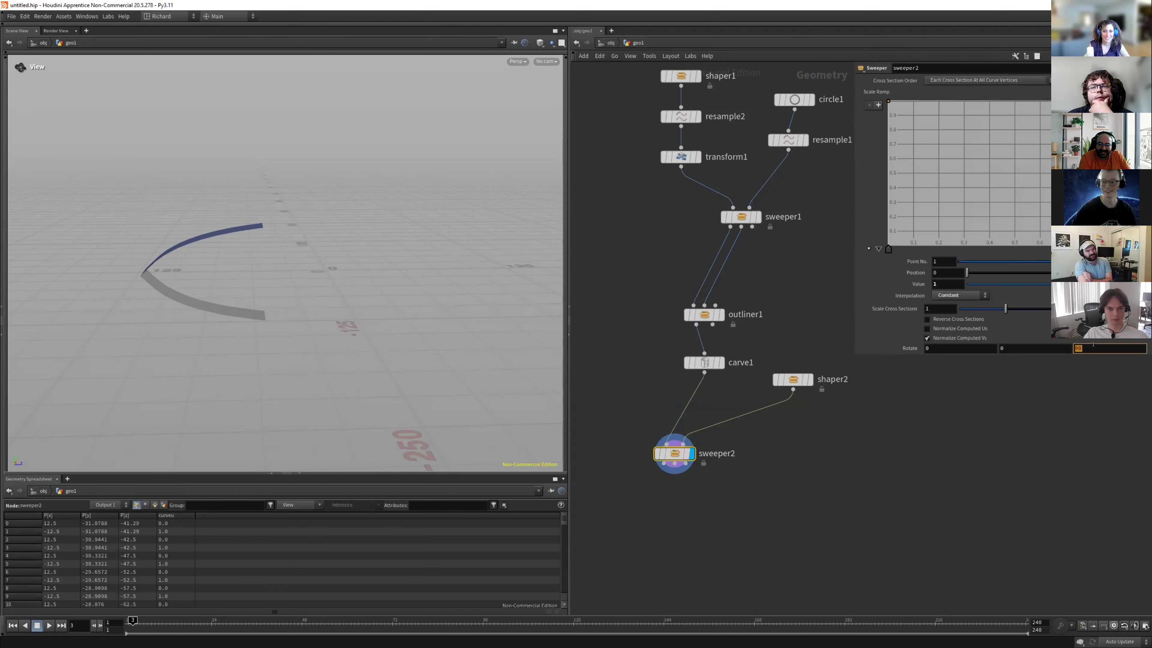
type("0")
key("Return")
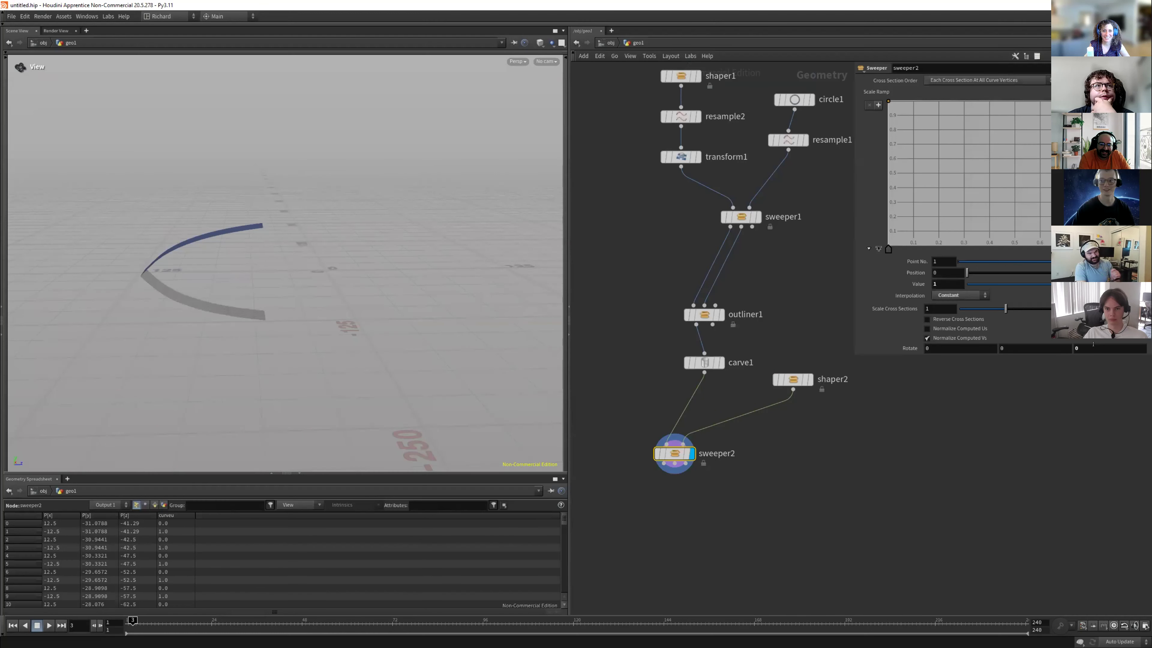
mouse_move(544, 278)
left_mouse_down()
mouse_move(540, 325)
mouse_move(536, 284)
left_mouse_up()
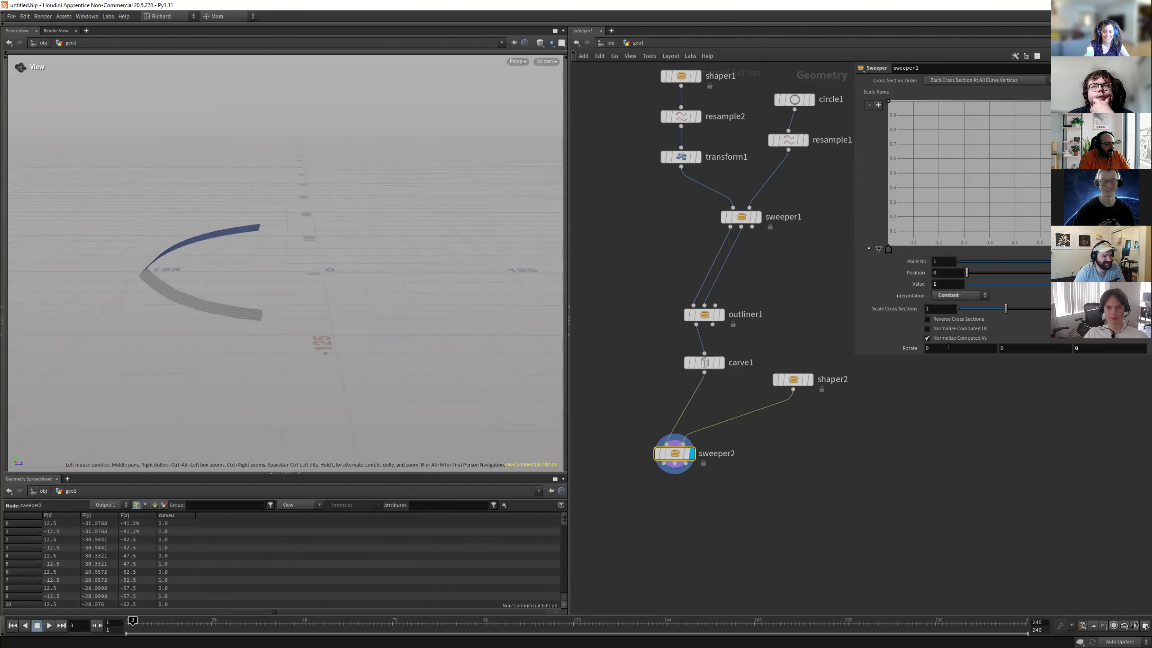
left_click(1007, 346)
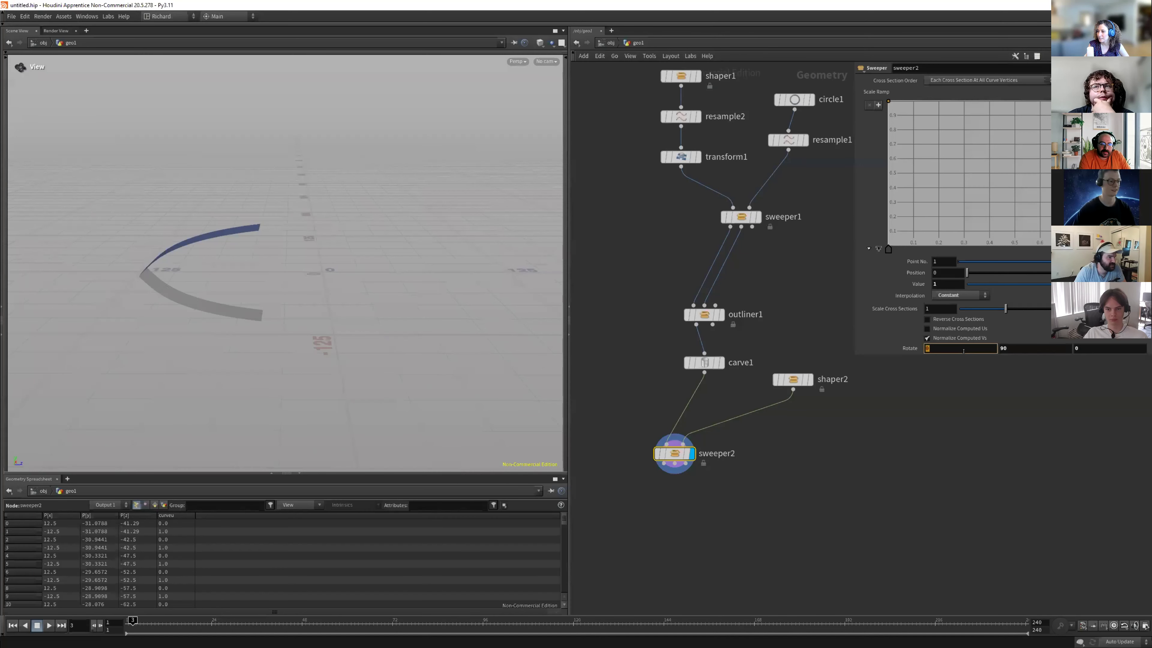
key("Tab")
type("0")
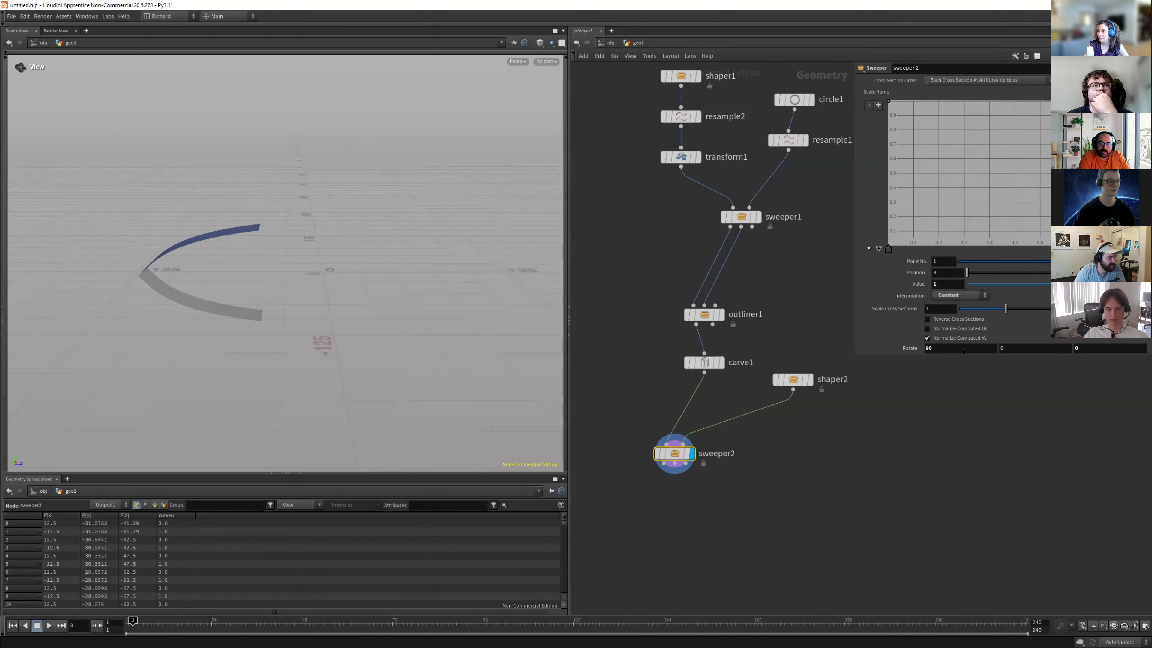
Display the shaper2 profile on its own, and return the display to the sweeper2 result.
scroll(731, 377, "down", 2)
scroll(737, 395, "up", 2)
left_click(795, 371)
left_click_drag(801, 372, 805, 372)
left_click(803, 370)
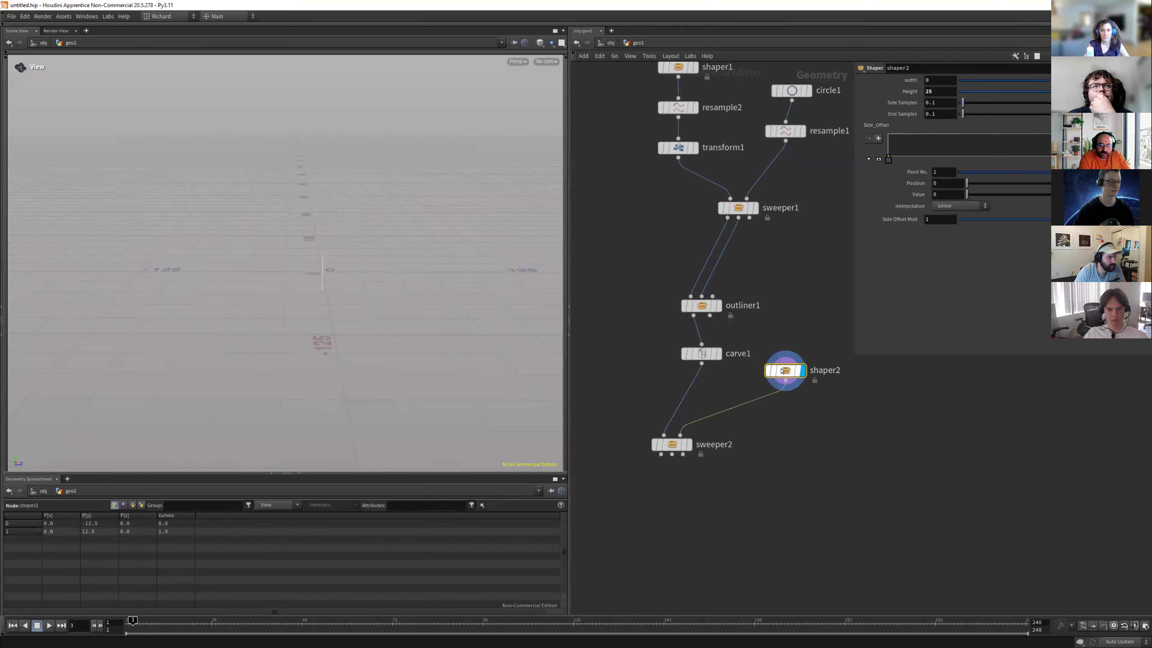
left_click(689, 445)
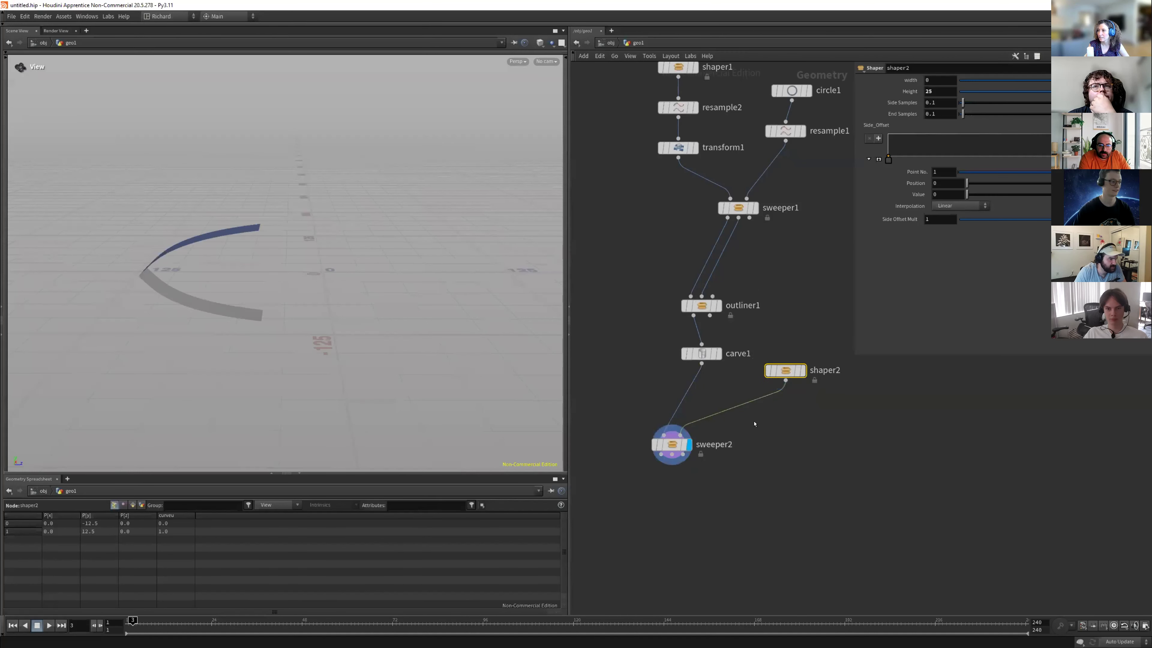
key("t")
left_click_drag(777, 422, 739, 411)
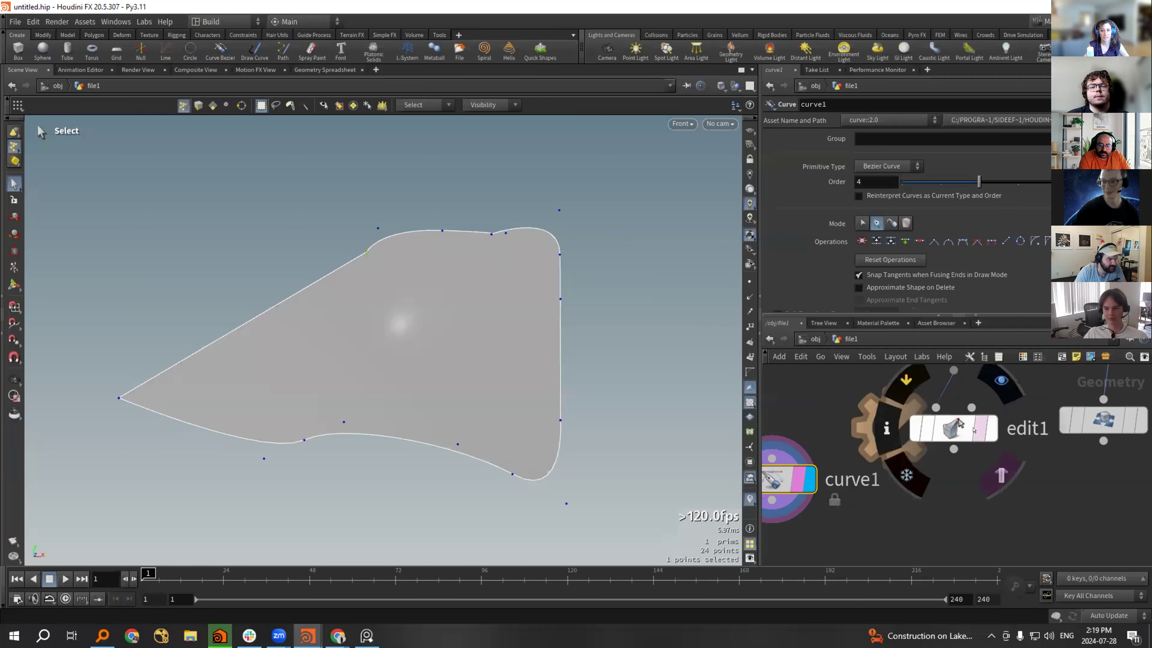
Show edit1 as a template so the blimp body's wireframe appears behind the fin curve.
left_click(982, 427)
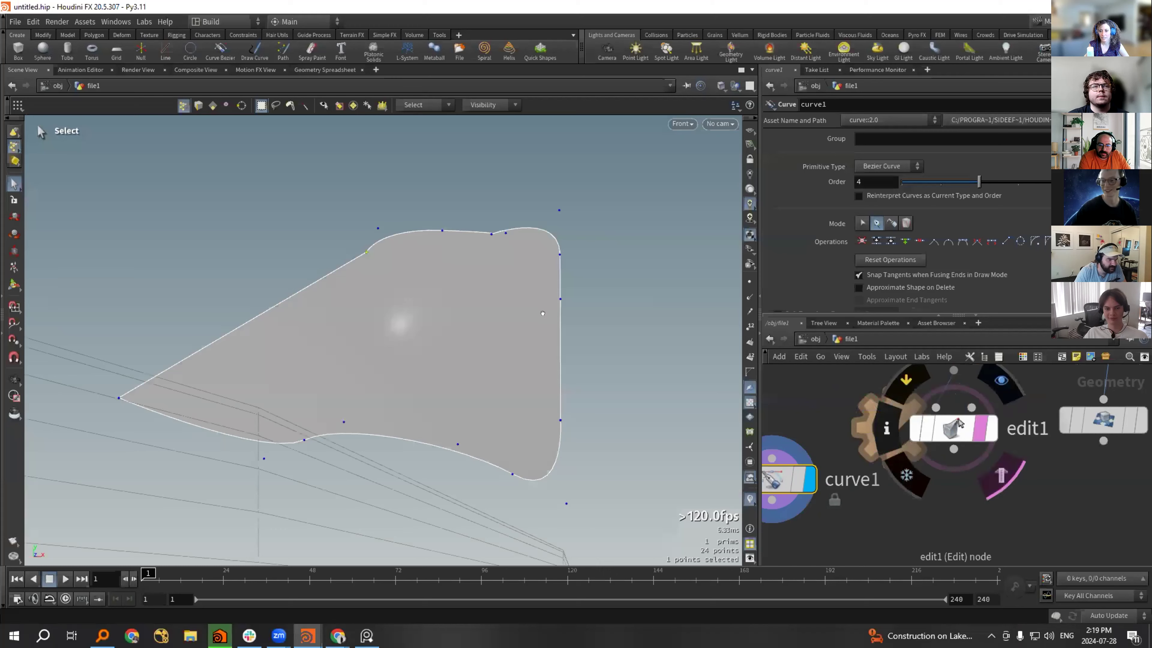
scroll(245, 315, "down", 2)
middle_click_drag(245, 315, 442, 286)
scroll(524, 307, "up", 4)
middle_click_drag(524, 307, 390, 313)
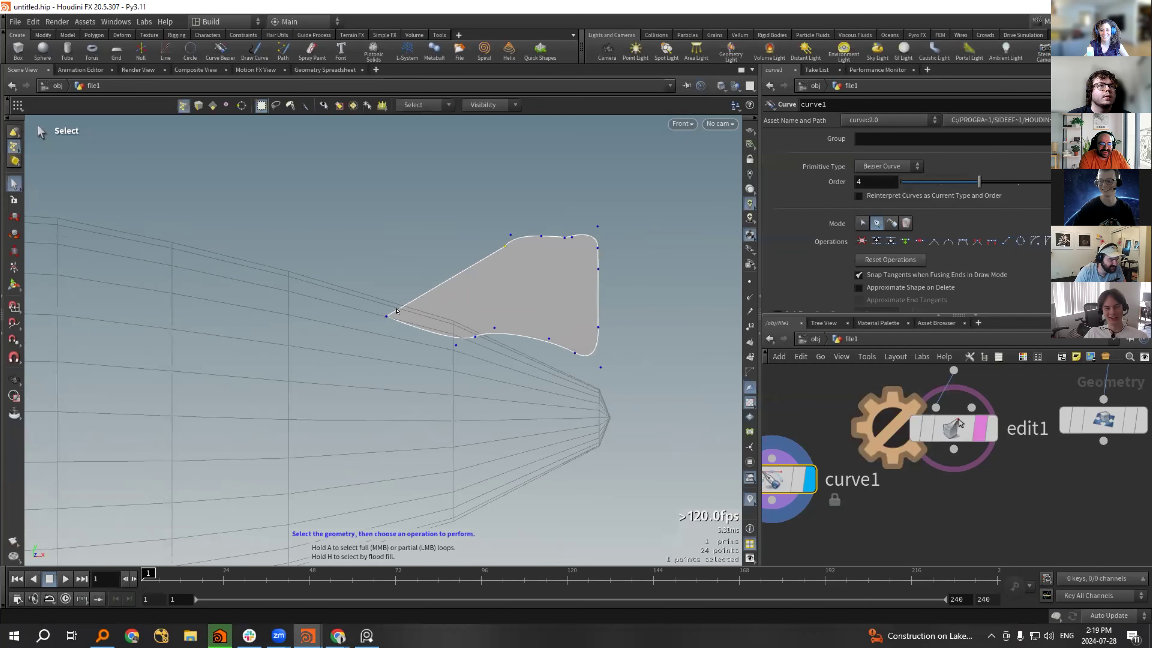
middle_click_drag(771, 518, 886, 506)
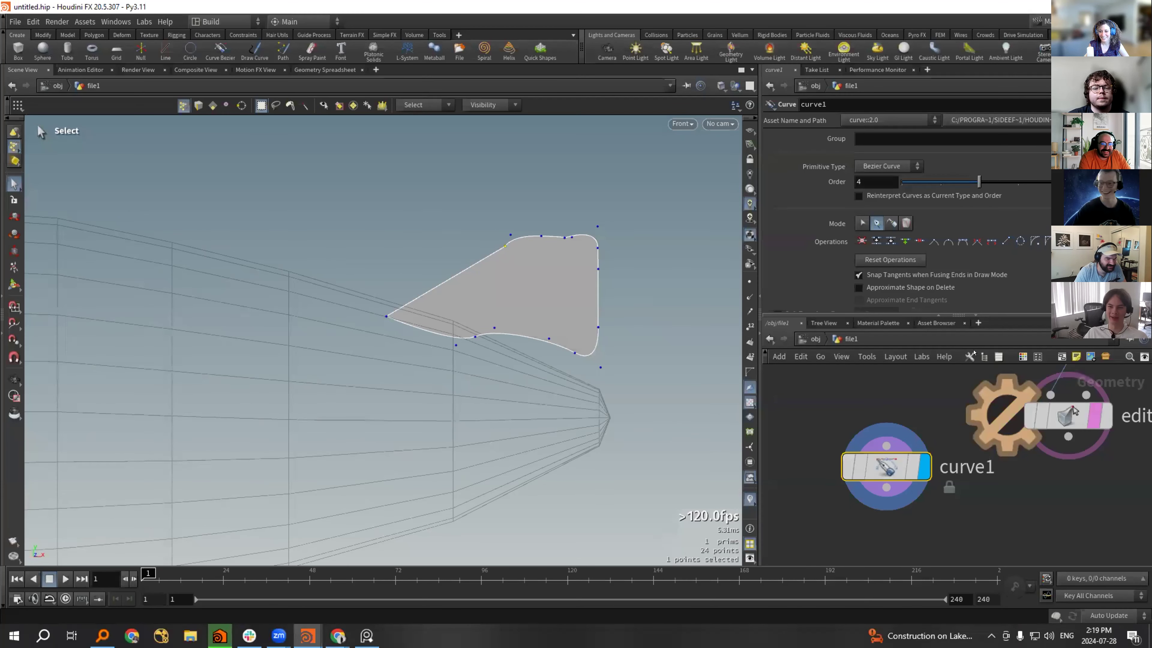
Switch curve1 to edit mode, activate its curve tool on the fin outline and dismiss the error dialogs.
left_click(861, 223)
right_click_drag(493, 234, 784, 229, "alt")
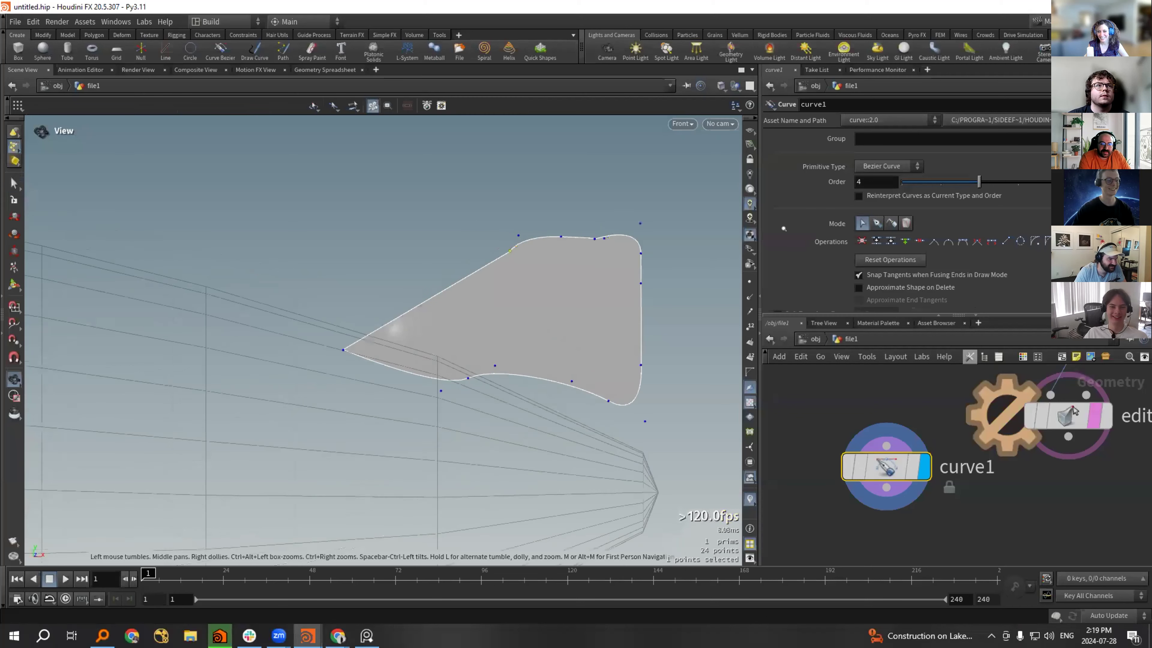
key("s")
scroll(514, 265, "up", 2)
key("Return")
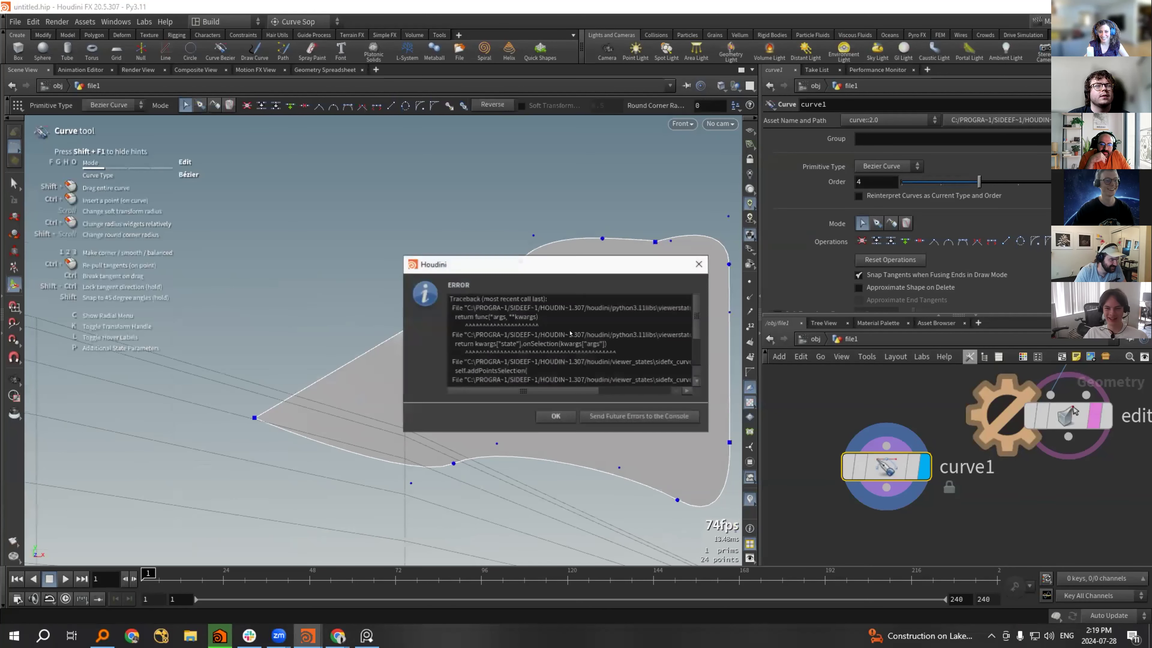
key("Return")
key("Return")
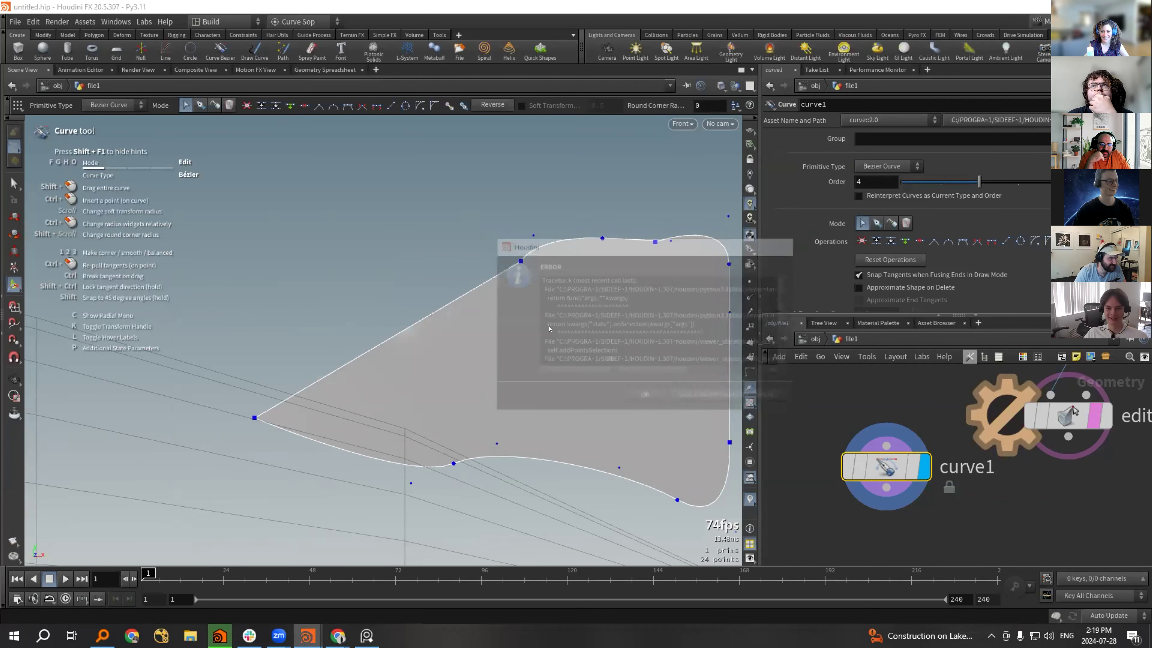
Adjust the fin outline's control points along its upper edge.
middle_click_drag(582, 258, 458, 272, "alt")
scroll(408, 277, "up", 2, "alt")
left_click_drag(390, 274, 373, 273)
left_click_drag(595, 243, 606, 247)
left_click(618, 246)
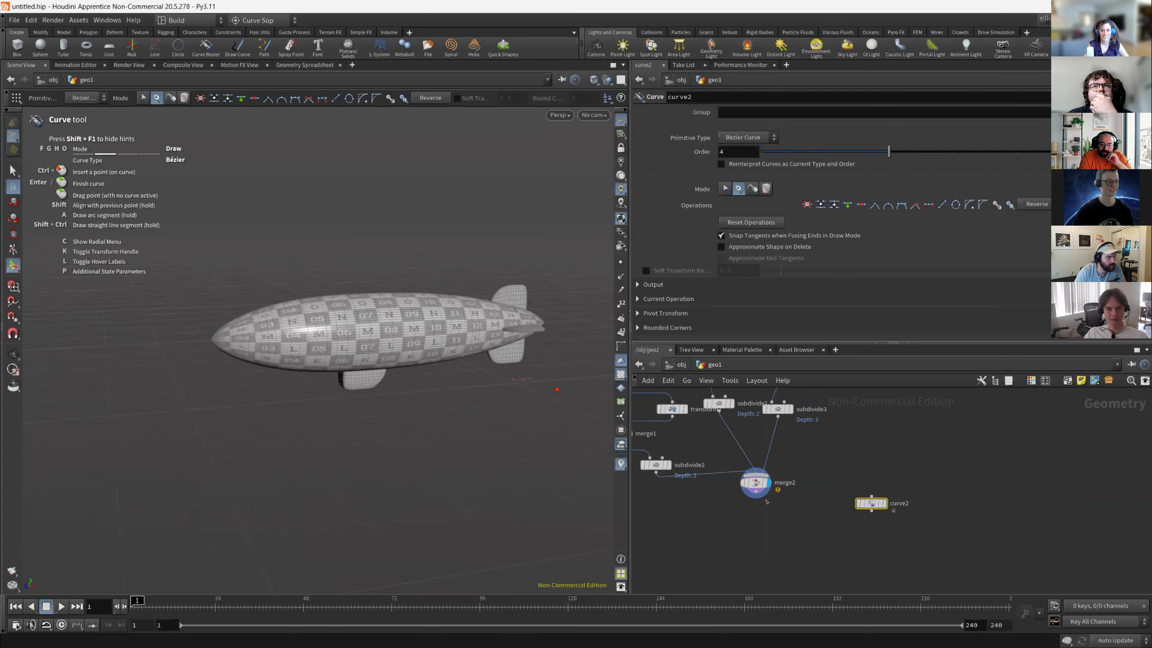
Try drawing a Bézier curve across the view around the blimp with curve2, and undo the placed points.
left_click(884, 503)
left_click(499, 336)
left_click_drag(406, 262, 390, 251)
left_click(200, 250)
left_click_drag(124, 345, 79, 374)
key("ctrl+z")
key("ctrl+z")
key("ctrl+z")
key("ctrl+z")
key("ctrl+z")
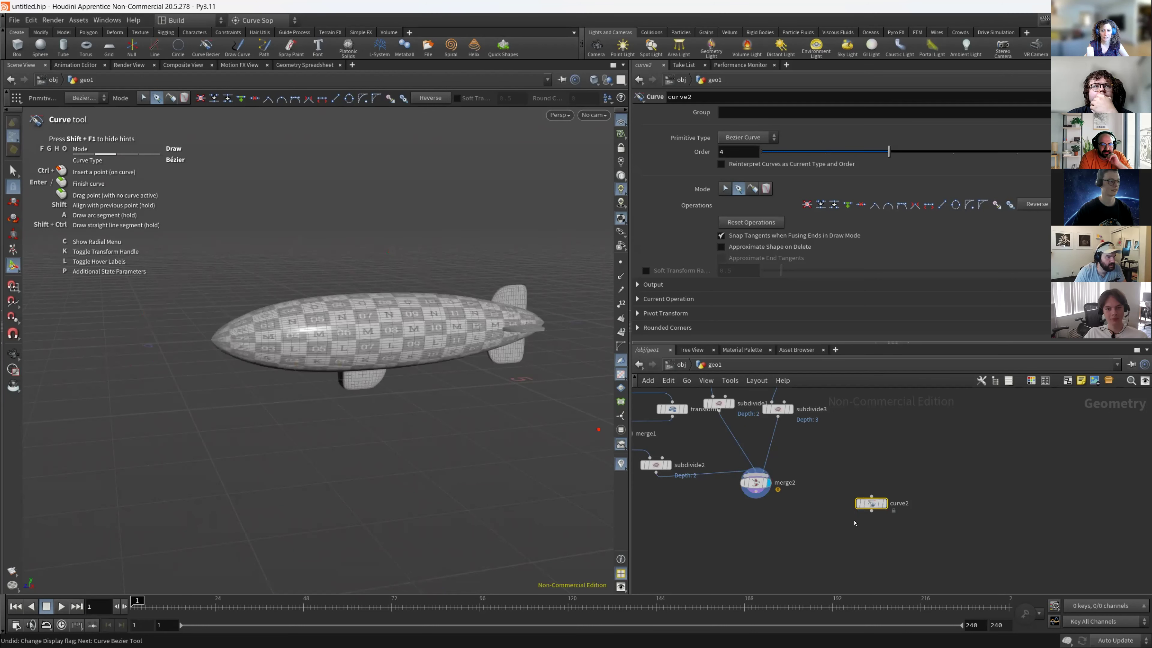
Draw a winding Bézier curve with curve2 from the blimp's tail over its body and past the nose.
key("space")
left_click(491, 375)
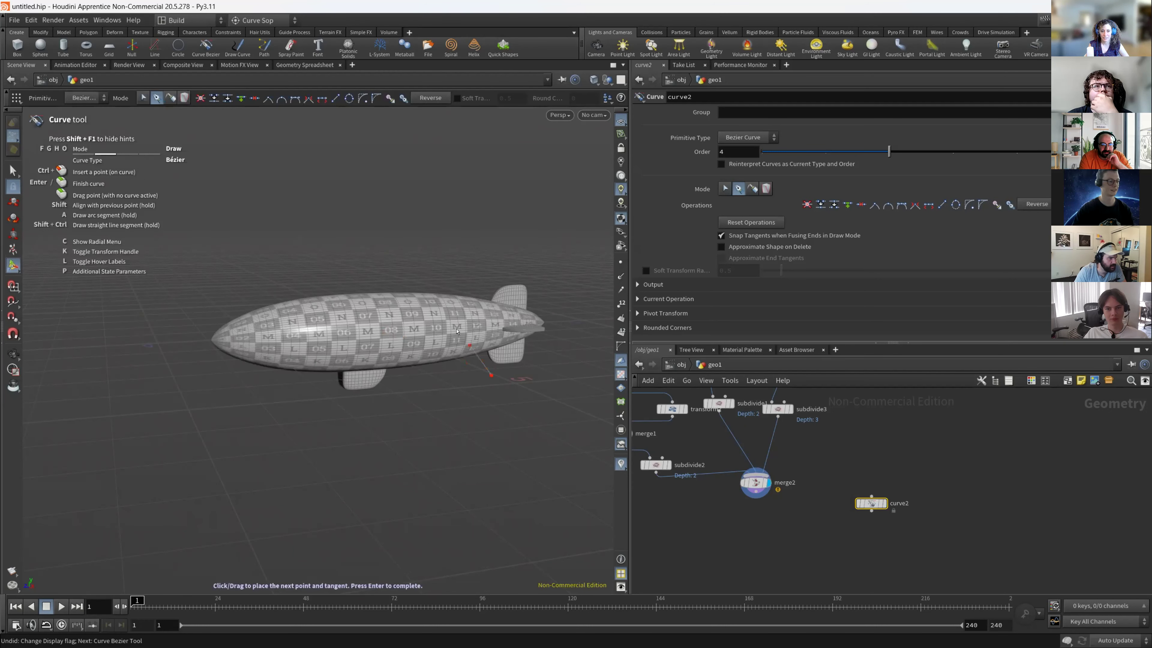
left_click_drag(360, 246, 233, 259)
left_click_drag(160, 291, 236, 314)
left_click_drag(177, 371, 61, 389)
left_click_drag(106, 293, 149, 292, "alt")
key("Escape")
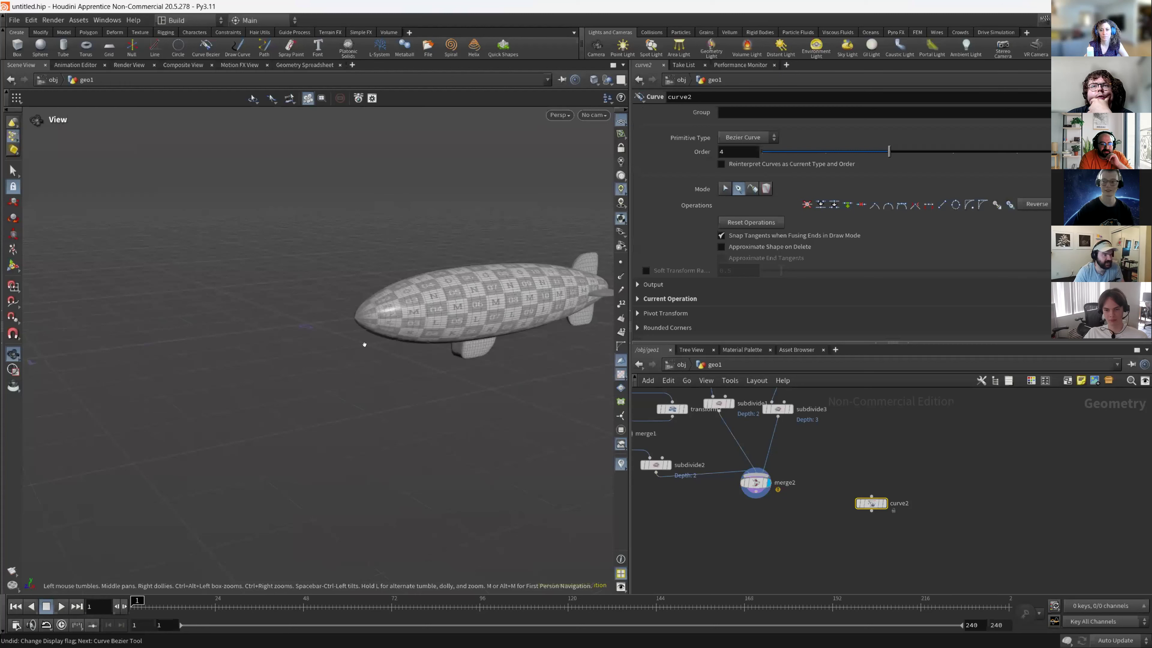
Search the node operators for "sw" and "along" to find a tool for bending the blimp along curve2.
key("Return")
left_click_drag(366, 292, 278, 286, "alt")
key("Return")
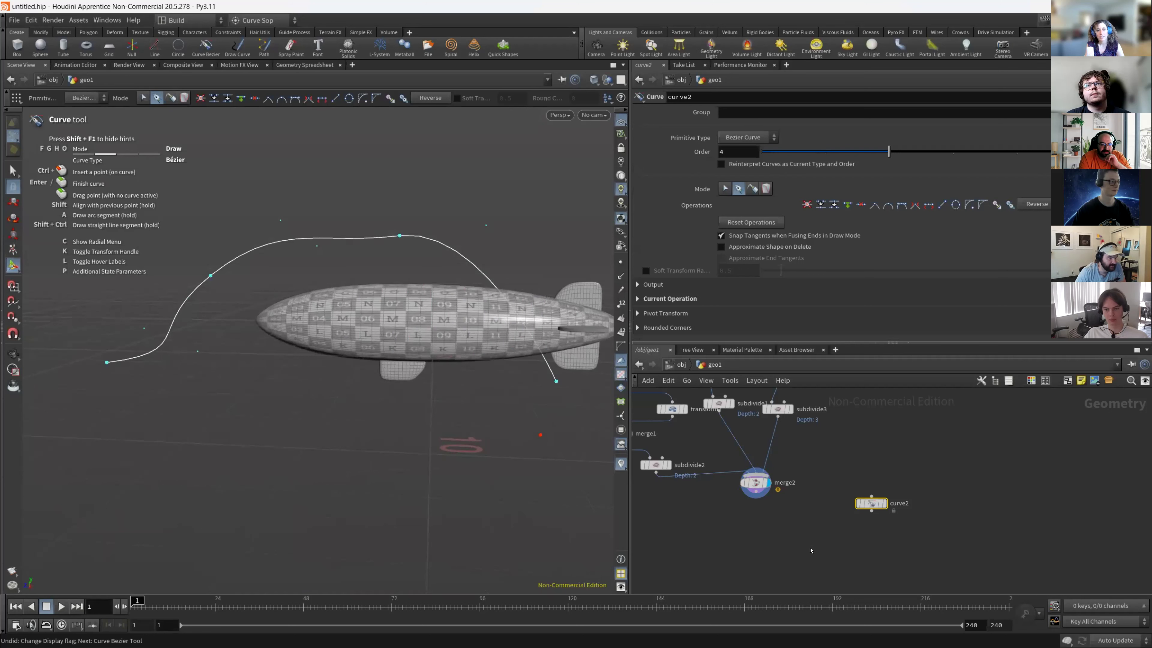
key("Tab")
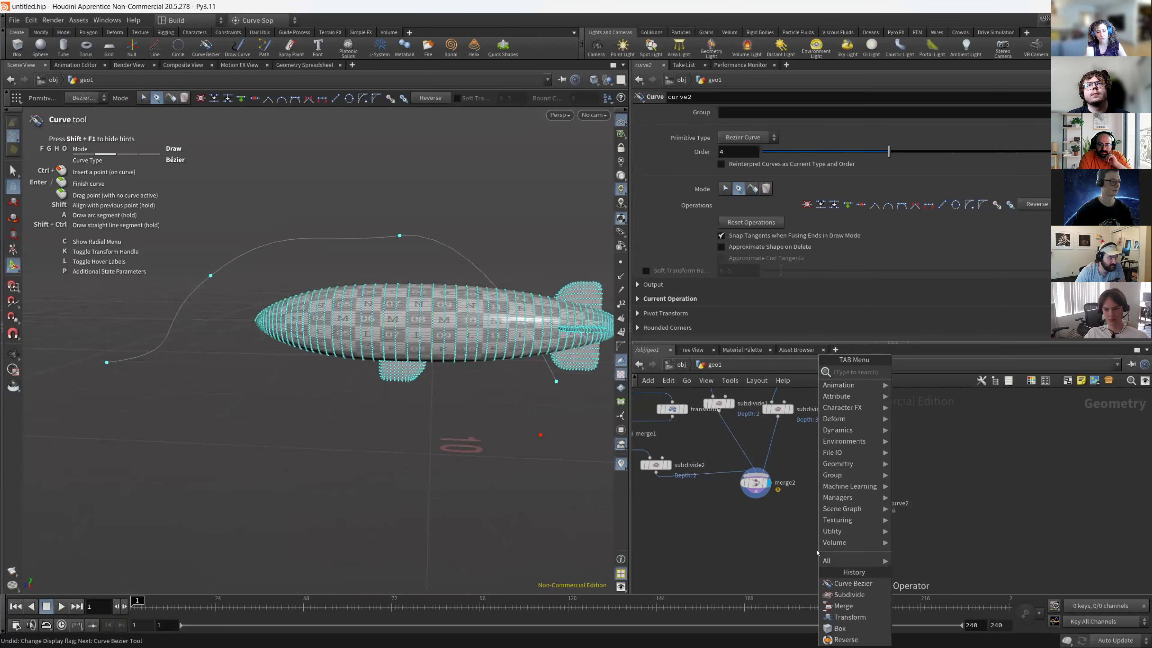
type("sw")
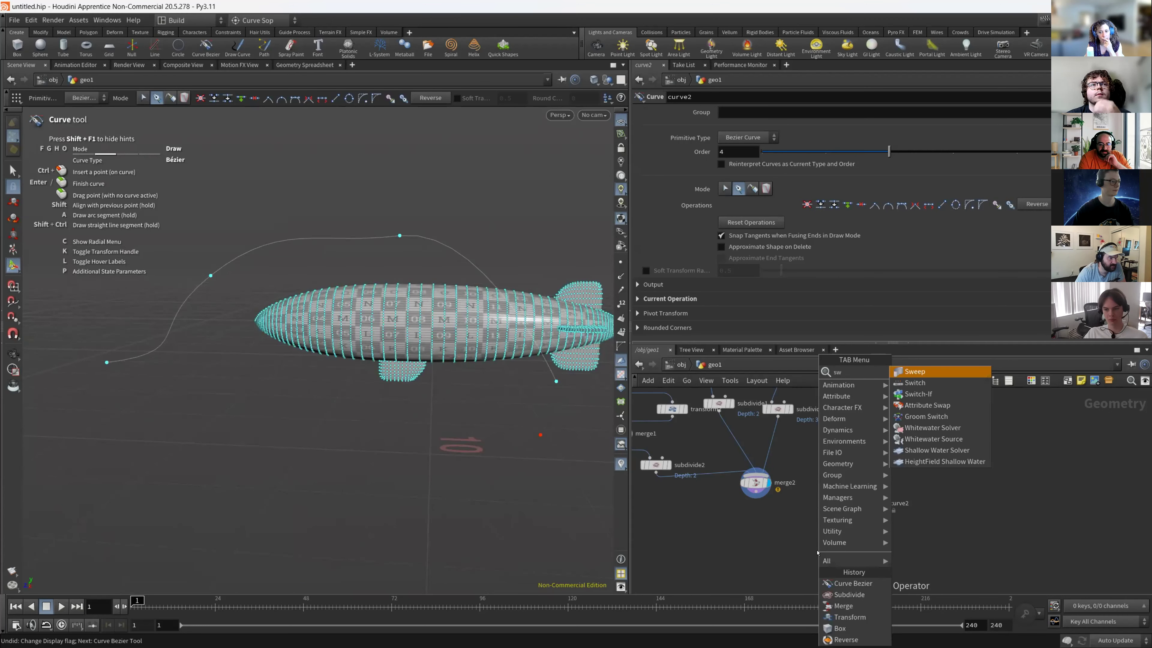
key("BackSpace")
key("BackSpace")
type("along")
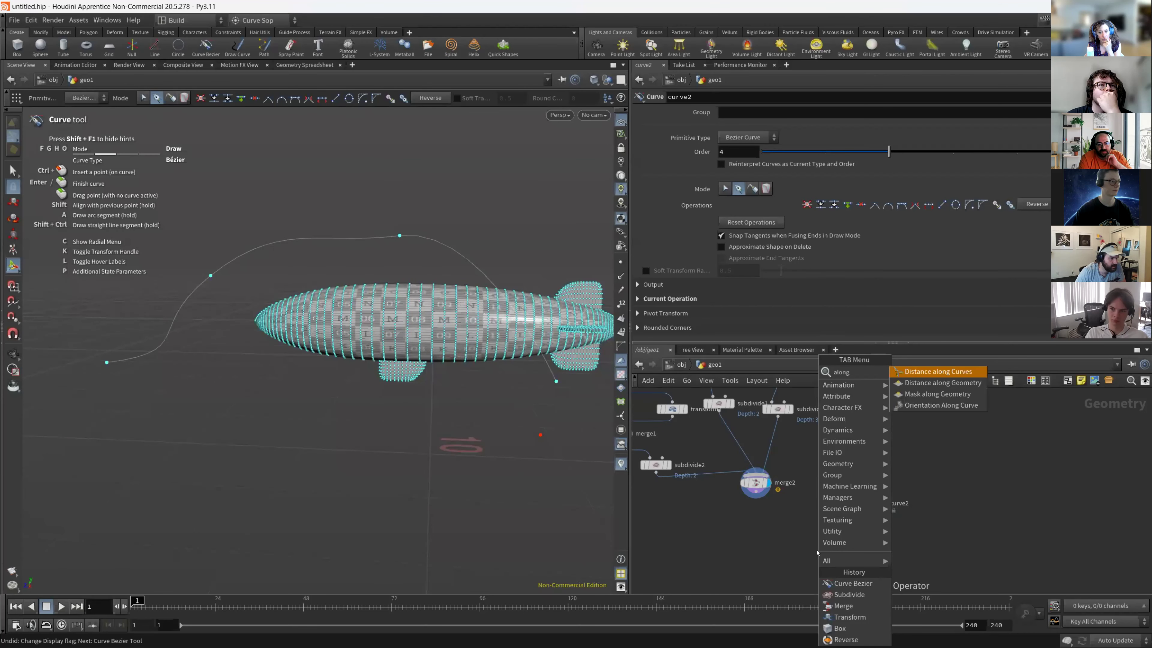
key("BackSpace")
key("BackSpace")
key("BackSpace")
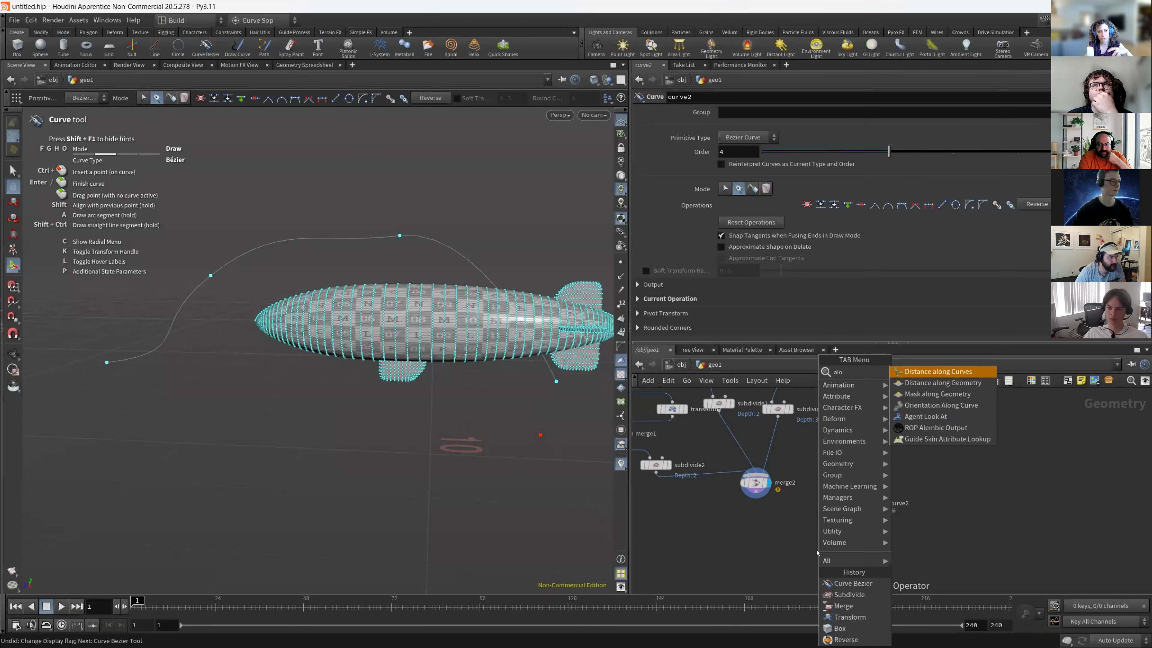
key("BackSpace")
key("BackSpace")
Add a Path Deform node fed by merge2 and connect curve2 as its path curve.
type("deform")
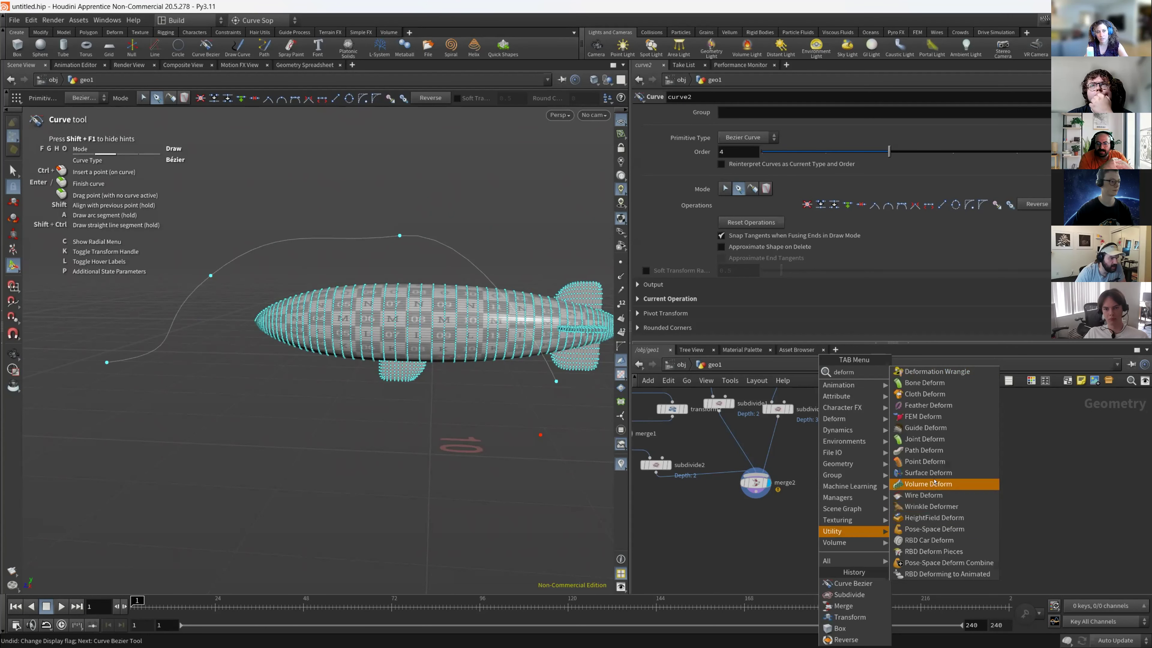
left_click(939, 450)
left_click(774, 514)
left_click_drag(770, 509, 783, 533)
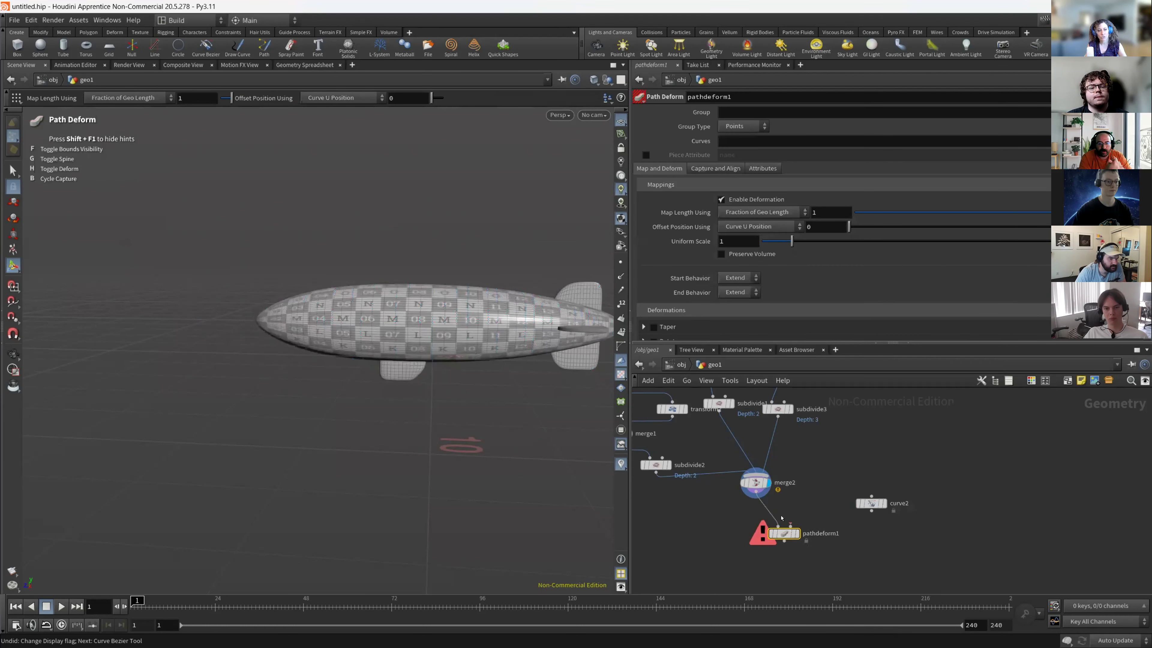
left_click(790, 524)
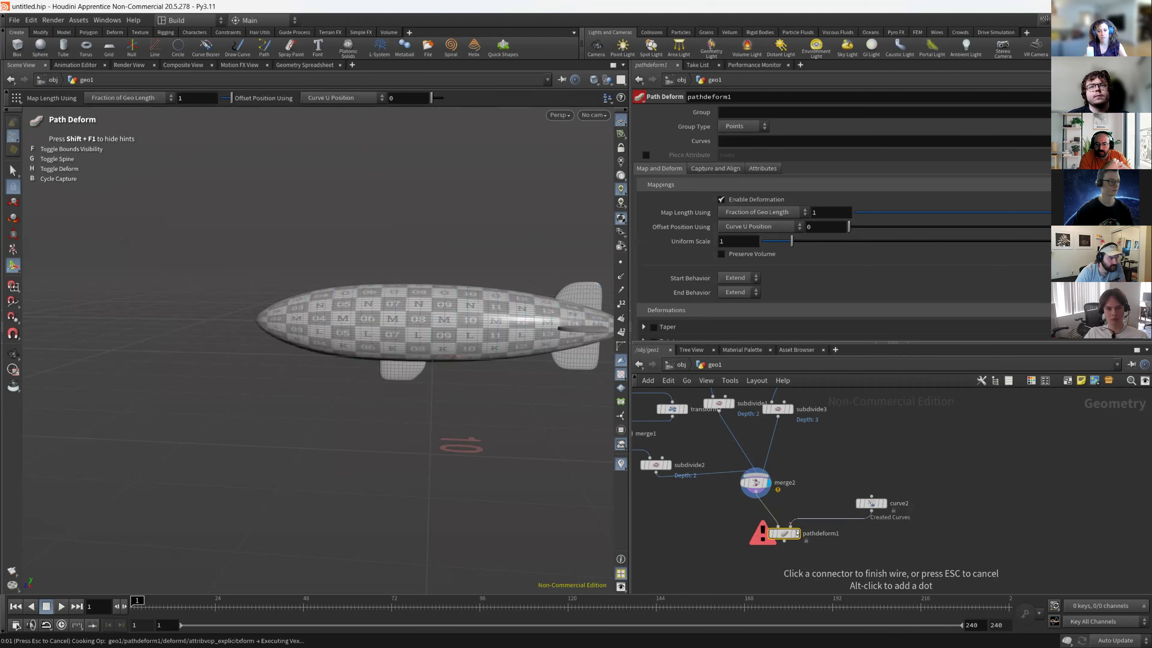
Save the scene as scene_00.hip in a new folder named houdini_battle inside $HIP.
key("ctrl+s")
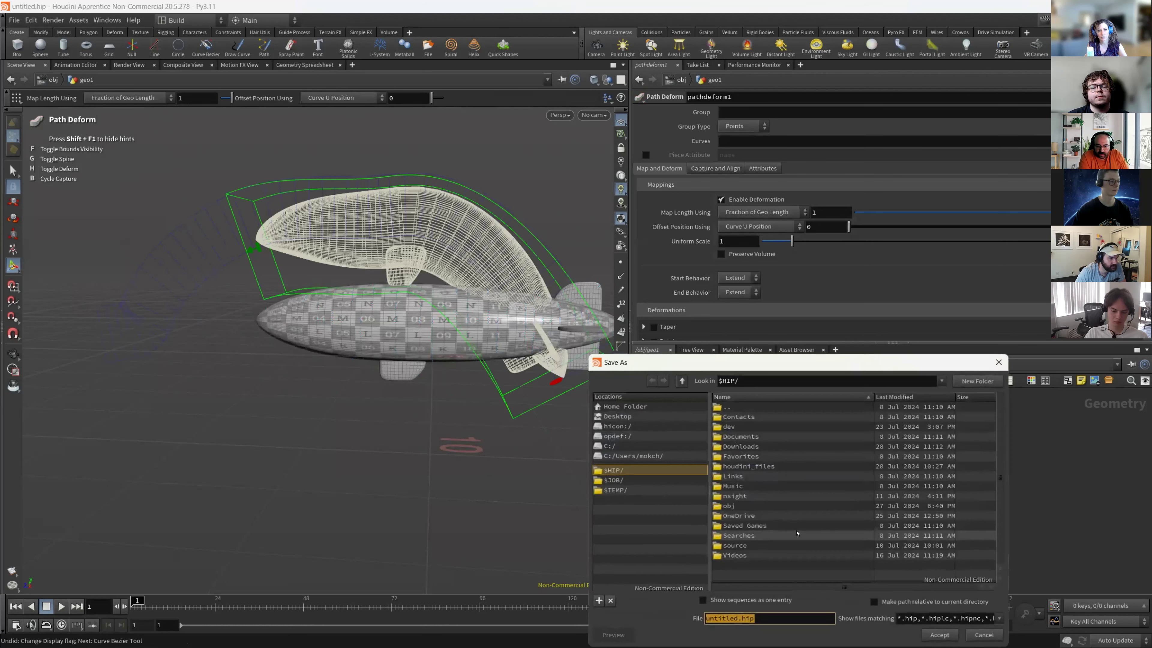
left_click(732, 618)
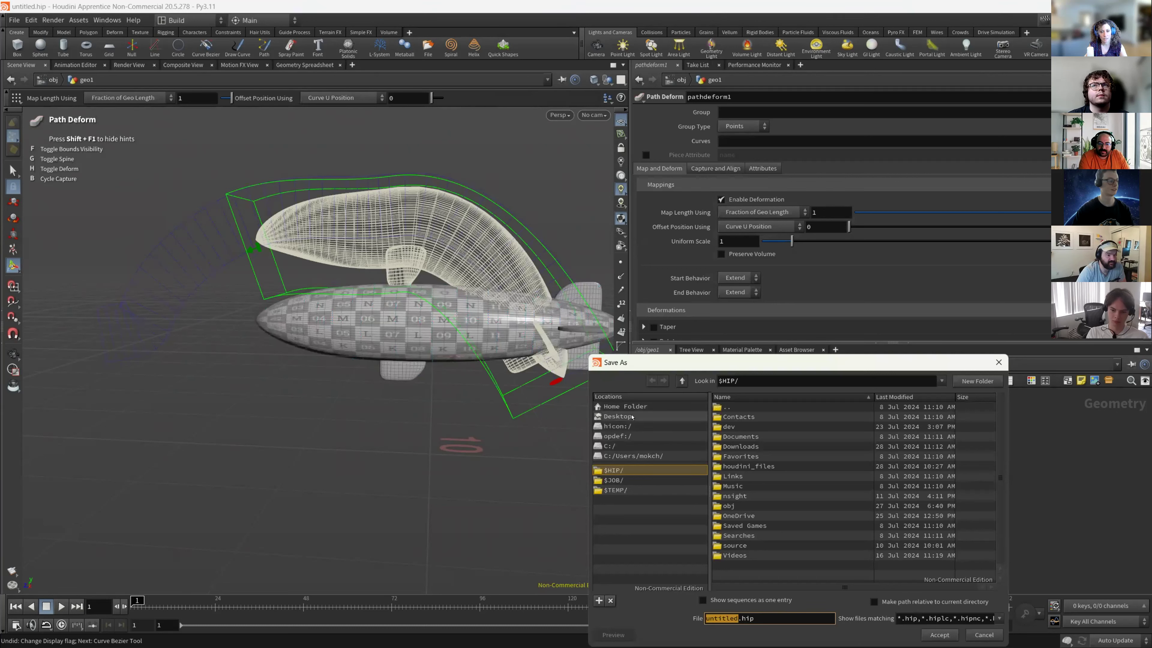
left_click(634, 456)
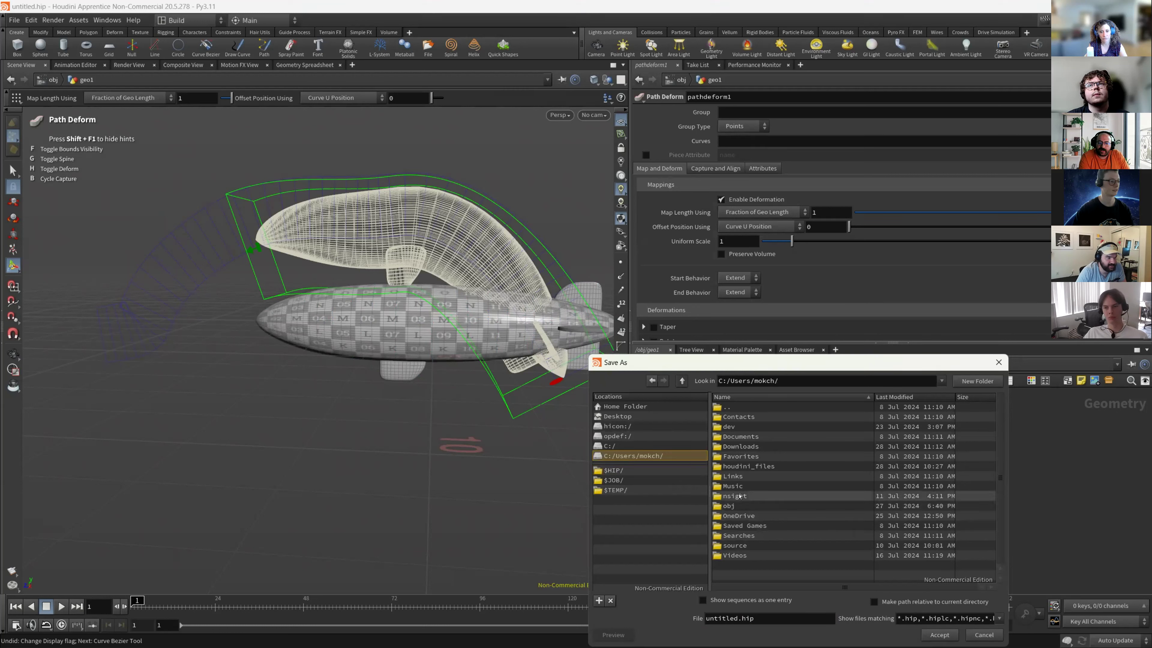
double_click(748, 468)
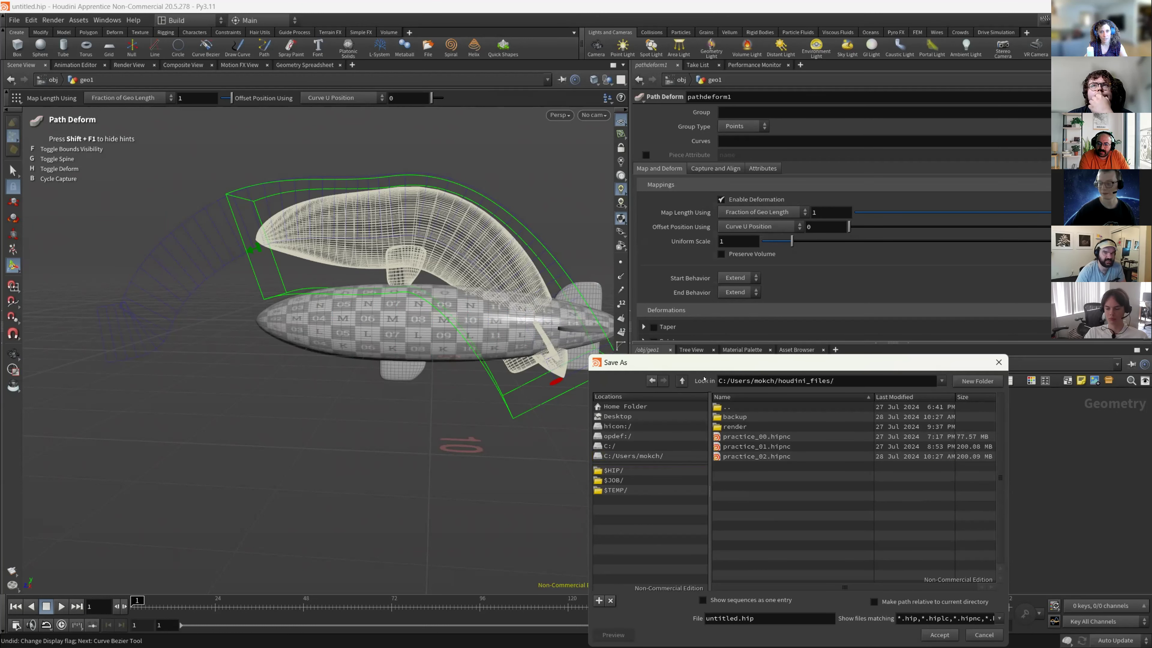
left_click(613, 470)
left_click(975, 381)
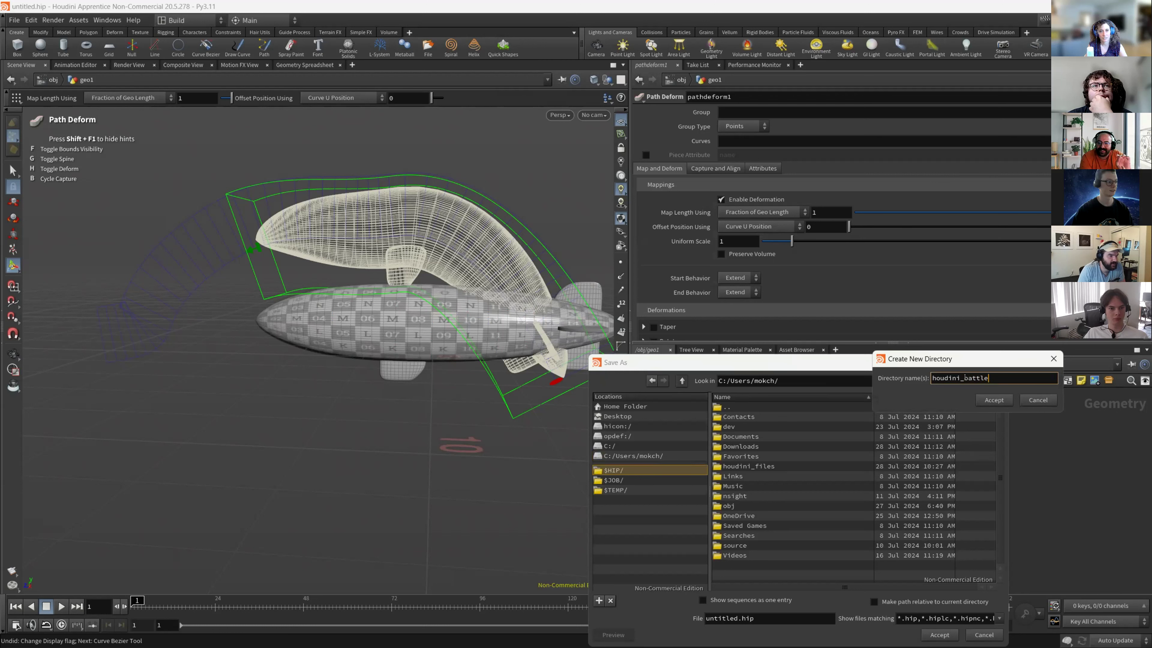
key("Return")
left_click_drag(706, 615, 719, 614)
type("scene_00")
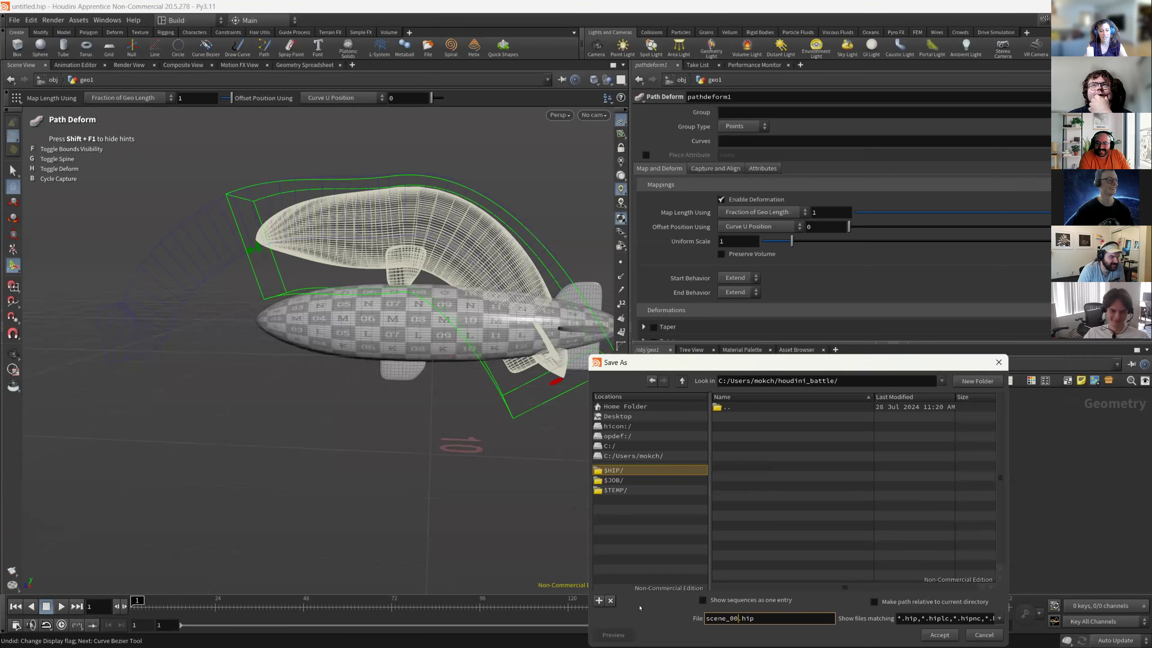
left_click(939, 635)
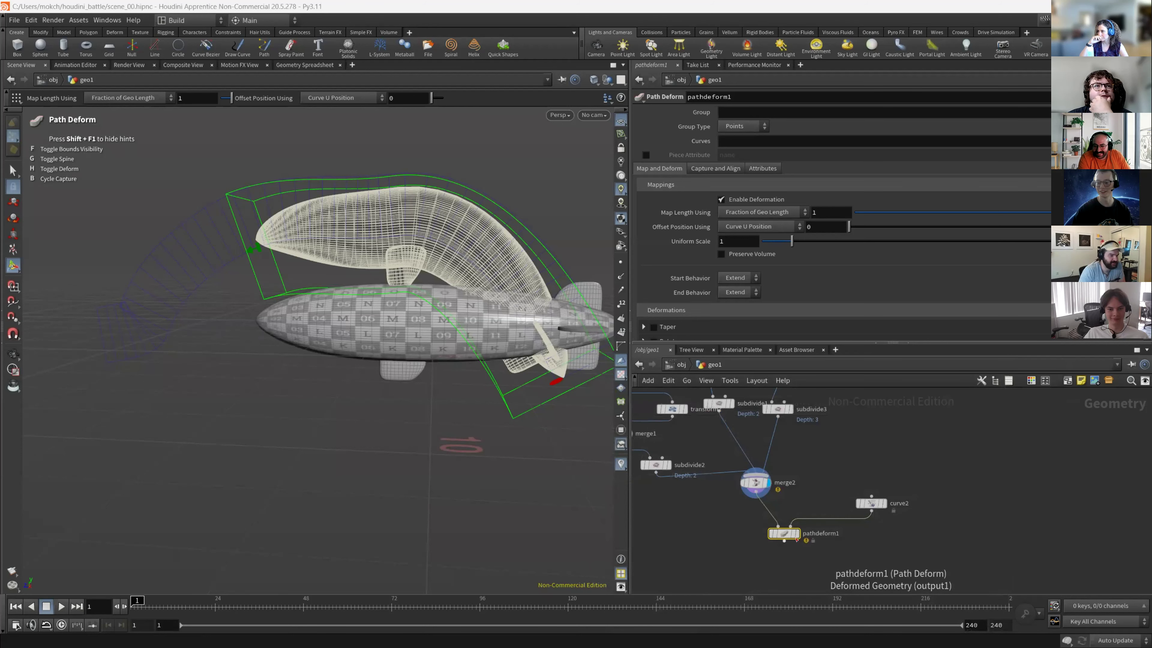
Display the Path Deform result and align the pathdeform1 node directly below merge2.
key("r")
key("Escape")
mouse_move(481, 318)
left_mouse_down("alt")
mouse_move(350, 310)
mouse_move(538, 324)
mouse_move(478, 328)
mouse_move(490, 316)
left_mouse_up("alt")
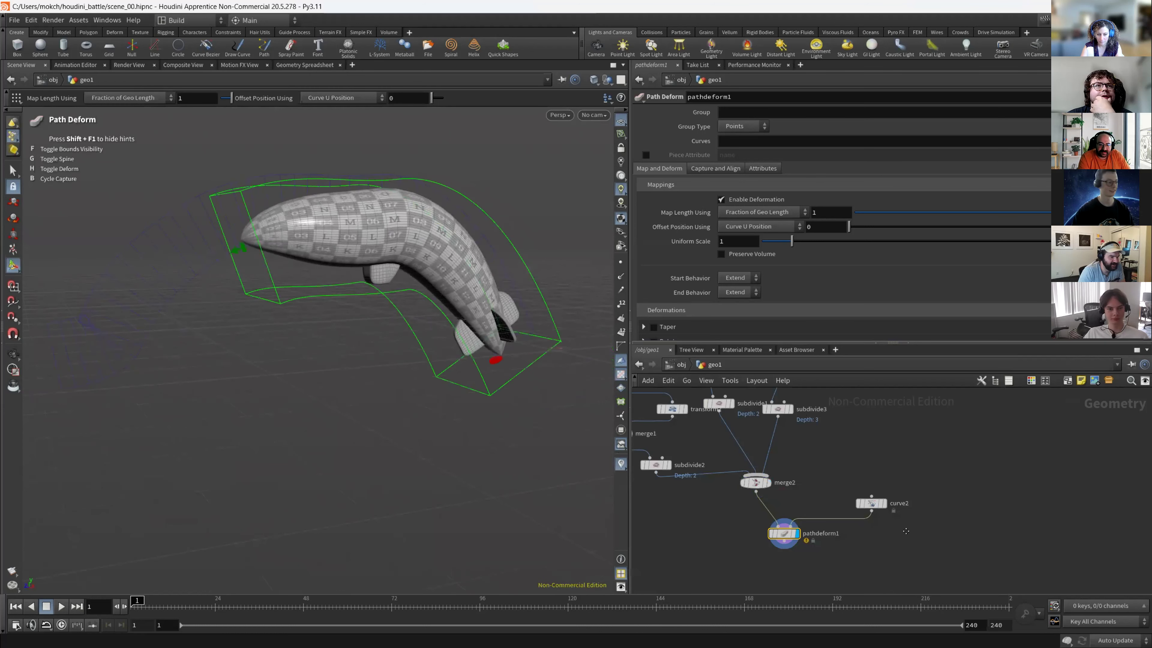
middle_click_drag(912, 546, 898, 517)
key("Tab")
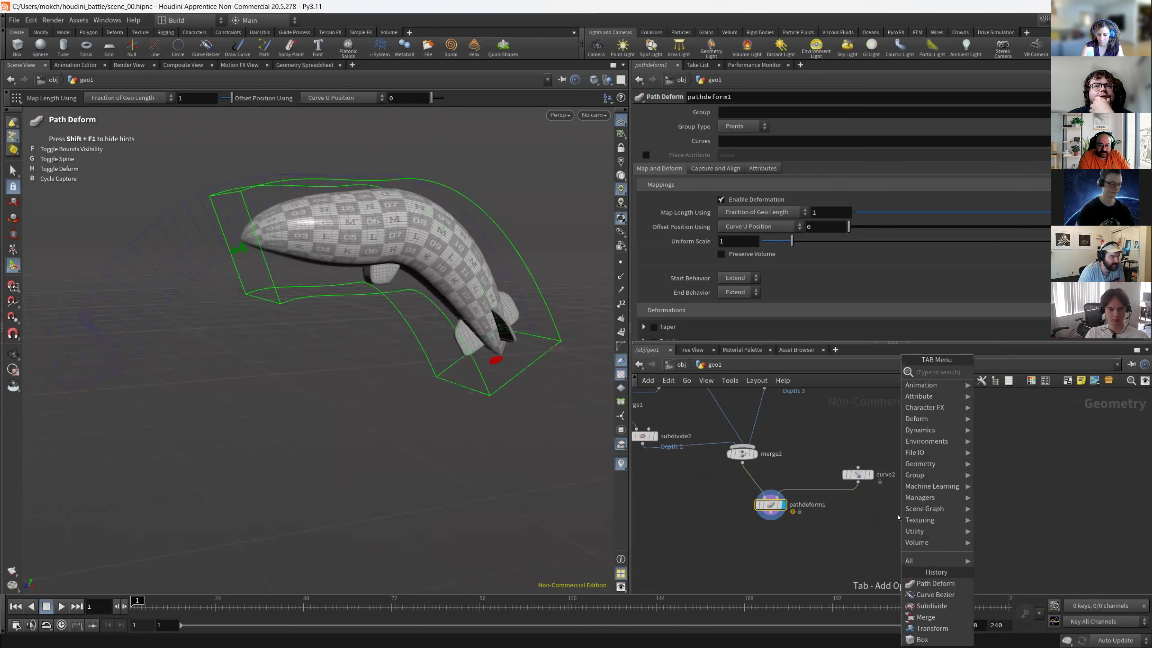
key("Escape")
left_click_drag(770, 505, 751, 508)
Examine curve2 and the Path Deform node's info and attribute settings, including the Curve U Attribute option.
left_click(856, 475)
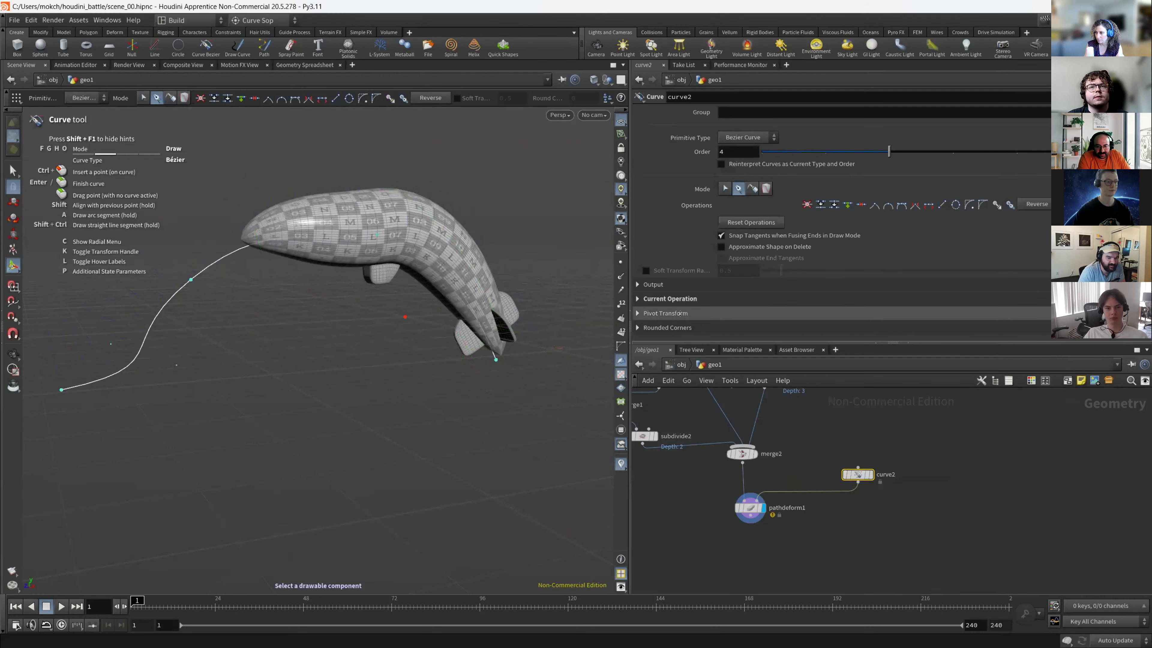
left_click(749, 509)
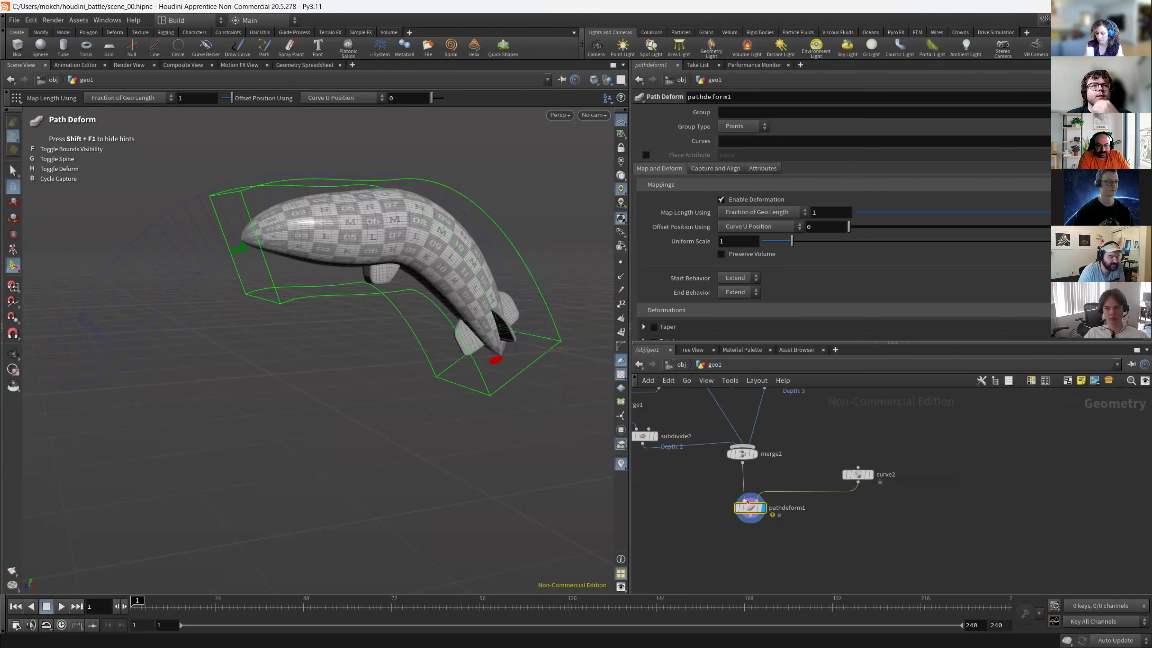
left_click(726, 509)
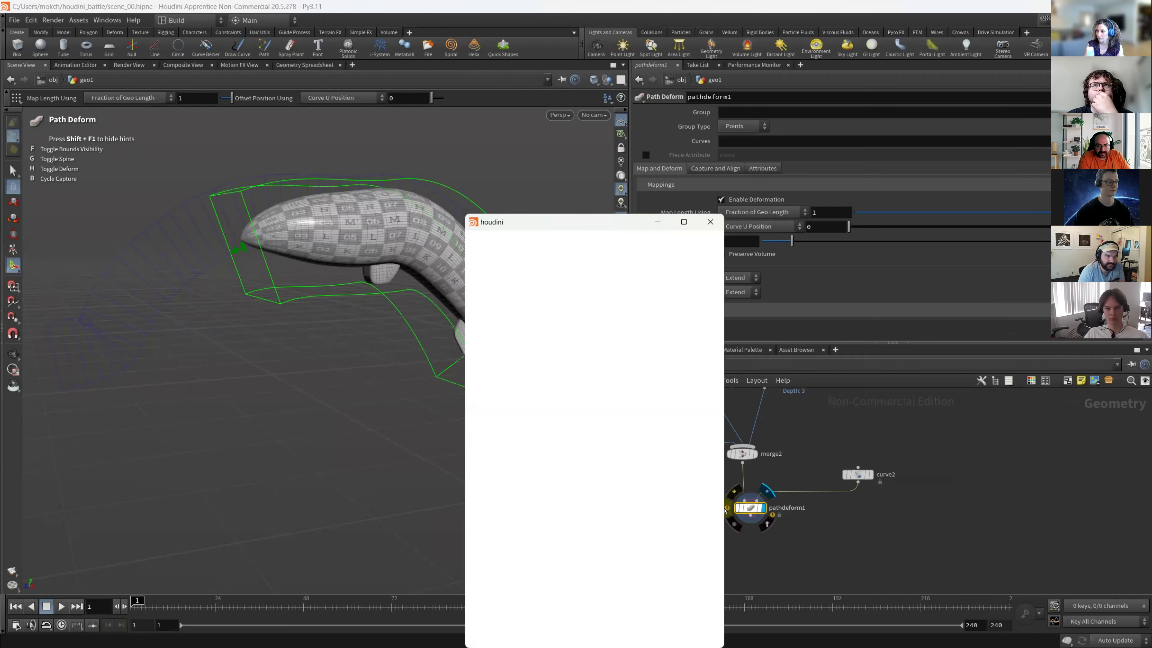
left_click(710, 221)
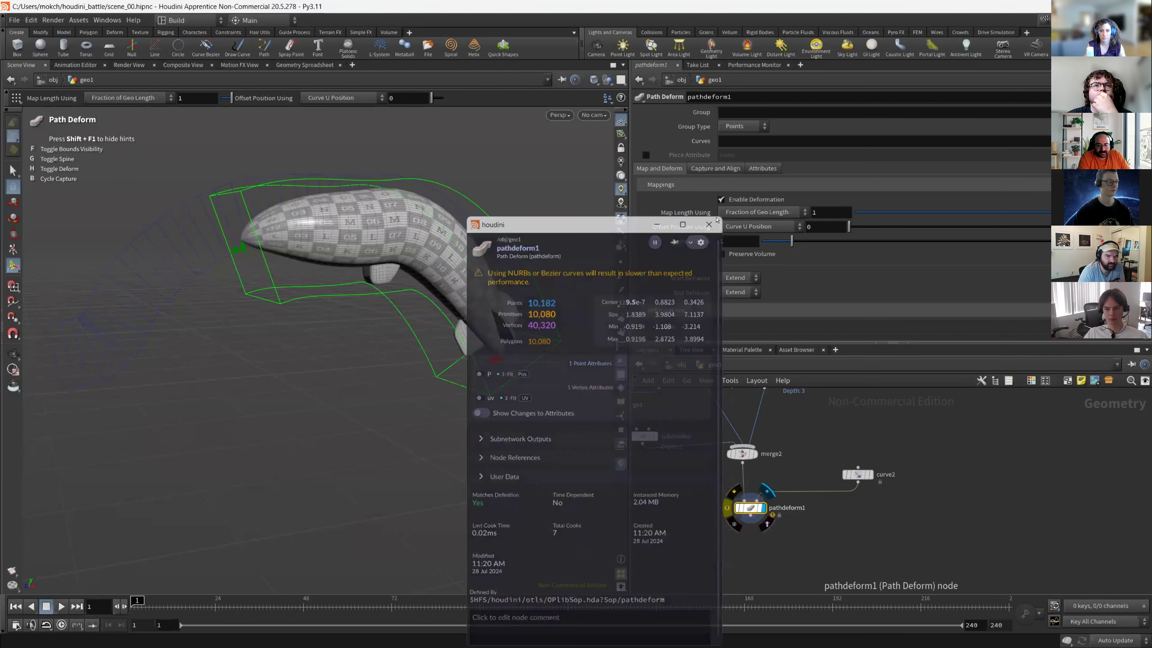
scroll(697, 263, "down", 3)
scroll(696, 263, "up", 3)
left_click(748, 140)
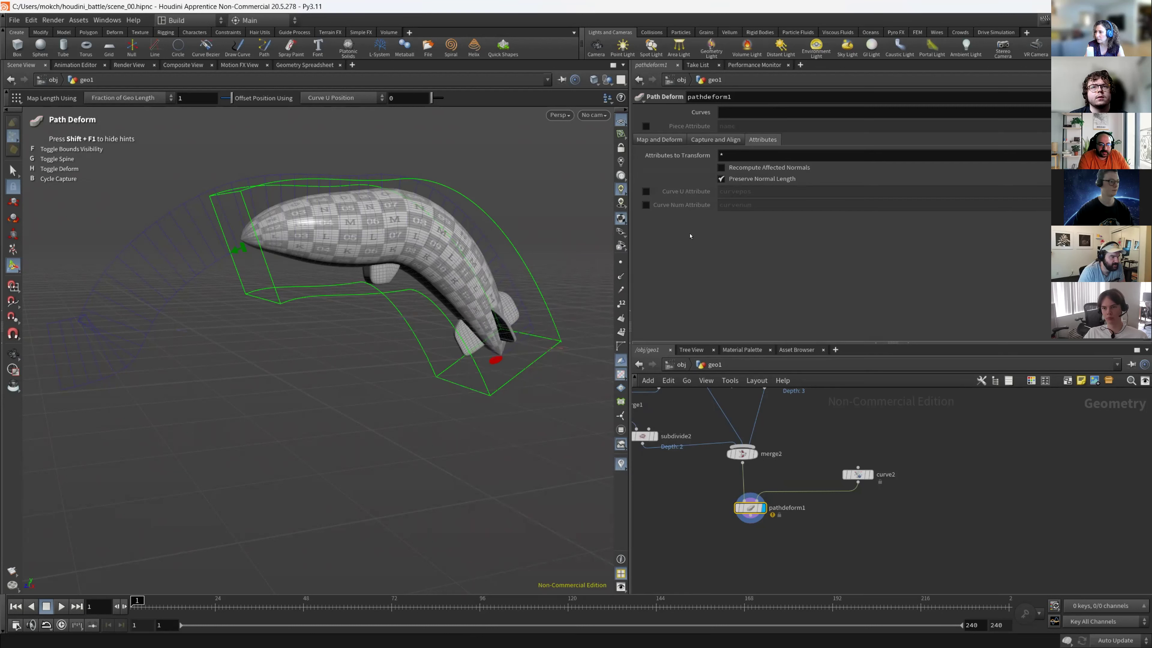
right_click(644, 192)
left_click(647, 191)
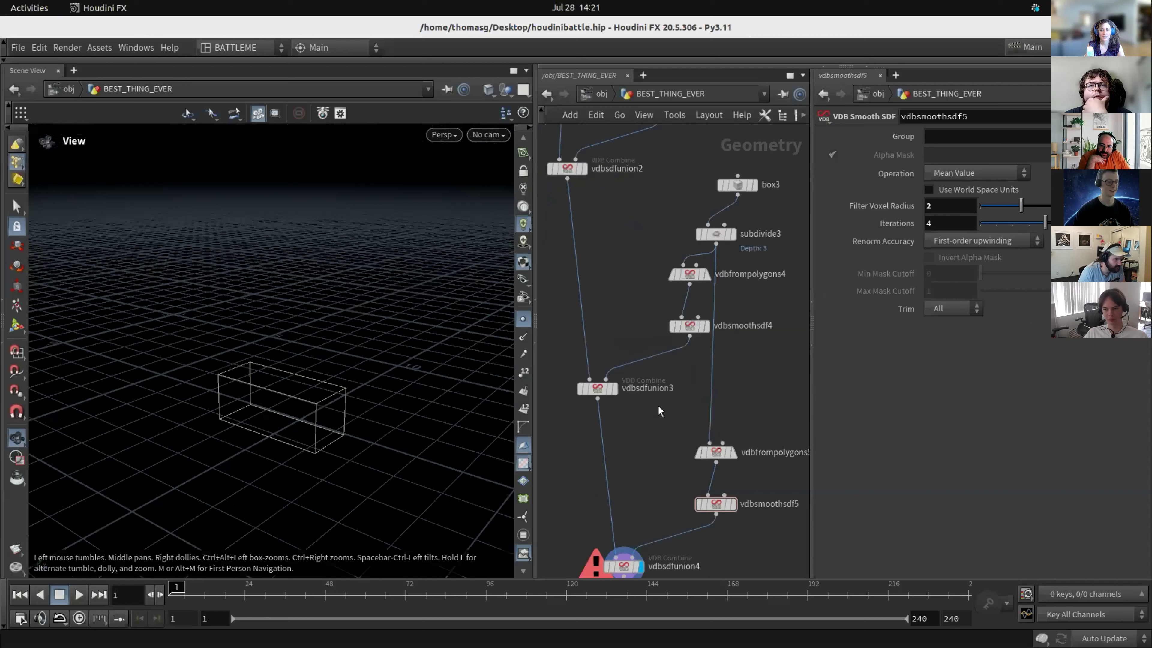
Display the vdbsdfunion3 result and widen the network editor pane.
left_click(614, 388)
left_click_drag(283, 347, 306, 342)
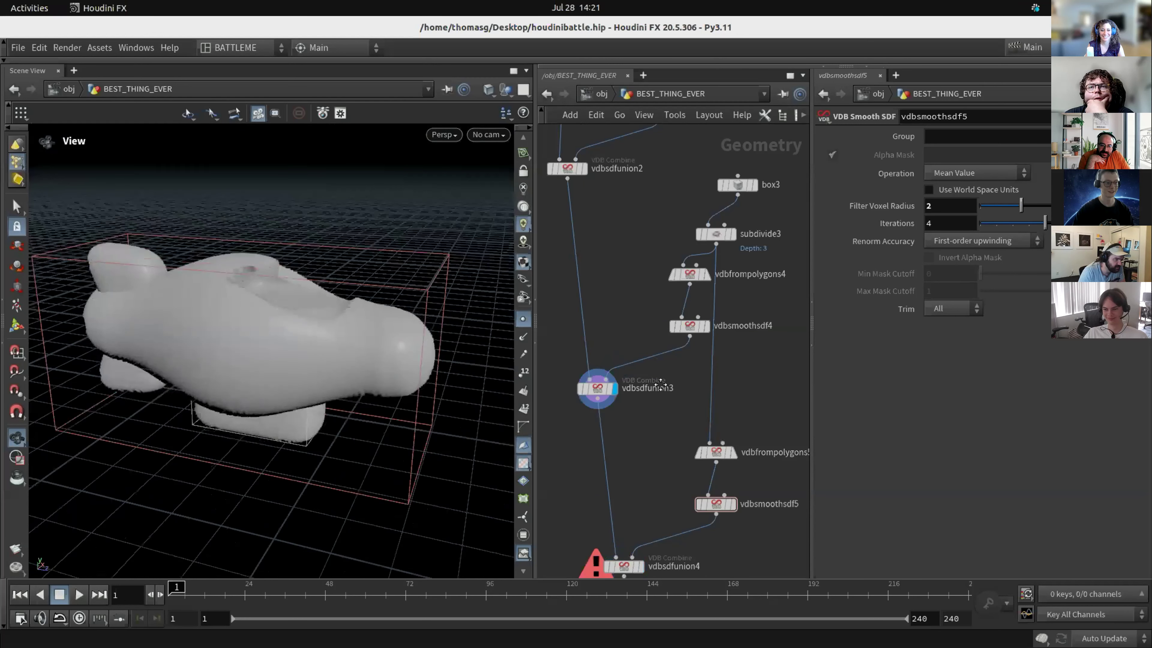
middle_click_drag(660, 385, 631, 372)
middle_click_drag(687, 505, 636, 445)
left_click_drag(811, 324, 845, 326)
Add a Box node, connect it to vdbfrompolygons5 in place of subdivide3, and space vdbsmoothsdf5 lower in the network.
middle_click_drag(764, 317, 689, 360)
key("Tab")
type("box")
key("Return")
left_click_drag(290, 335, 313, 325)
left_click_drag(689, 366, 655, 447)
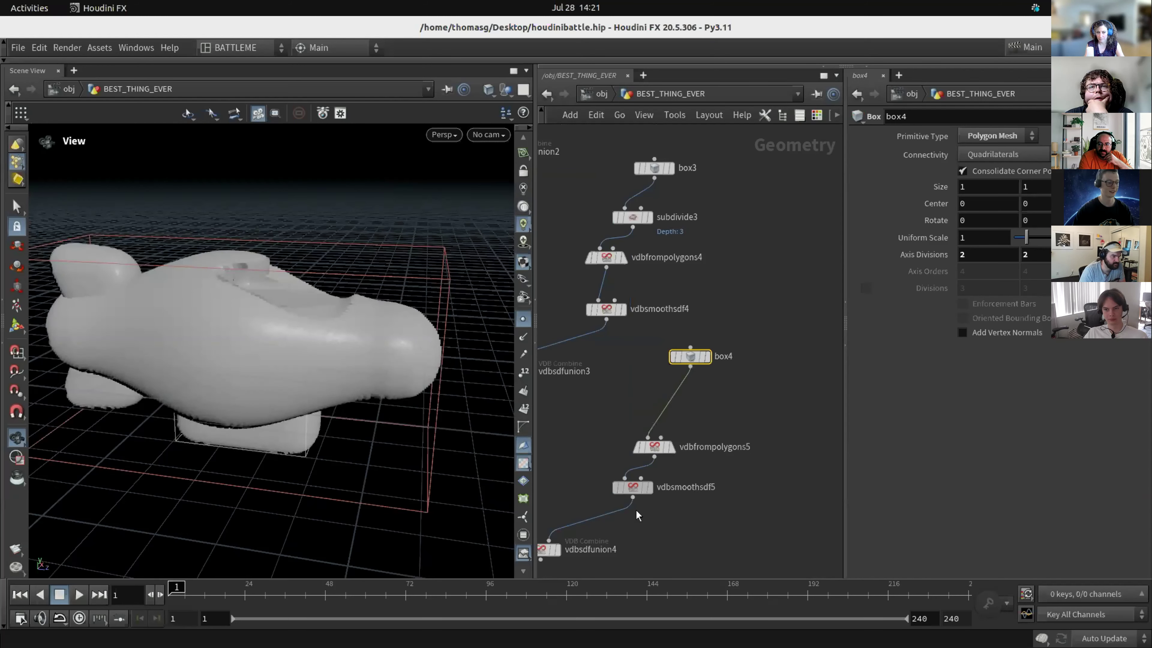
left_click_drag(626, 486, 636, 516)
left_click_drag(322, 324, 245, 323)
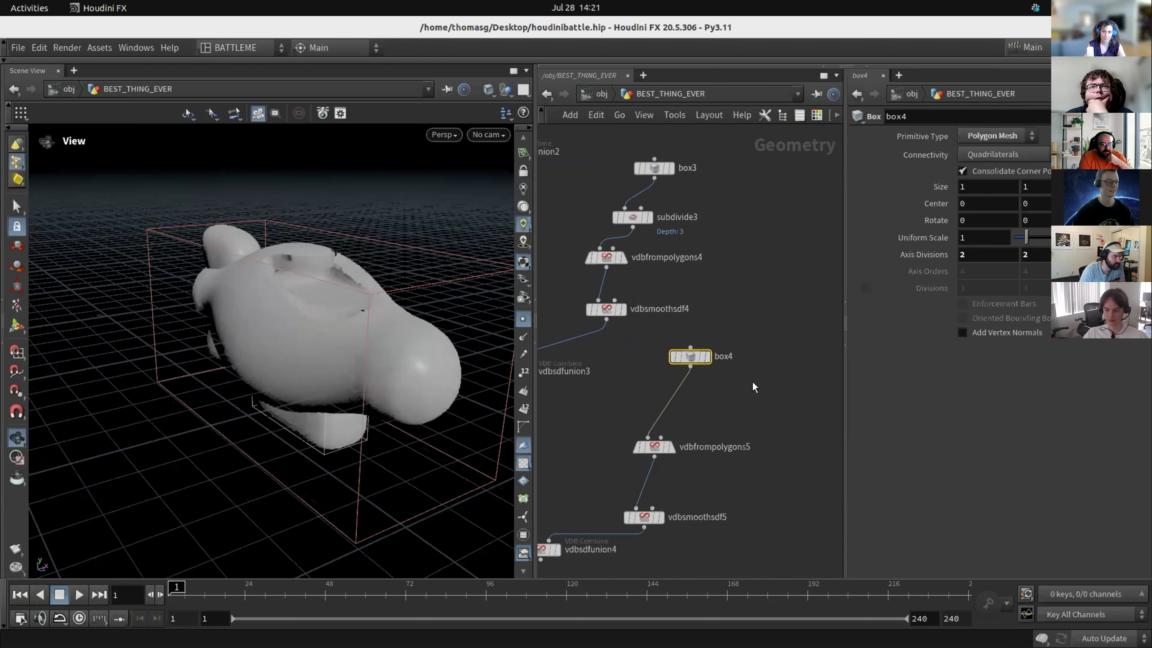
Insert a Transform node between box4 and vdbfrompolygons5.
key("Tab")
type("tr")
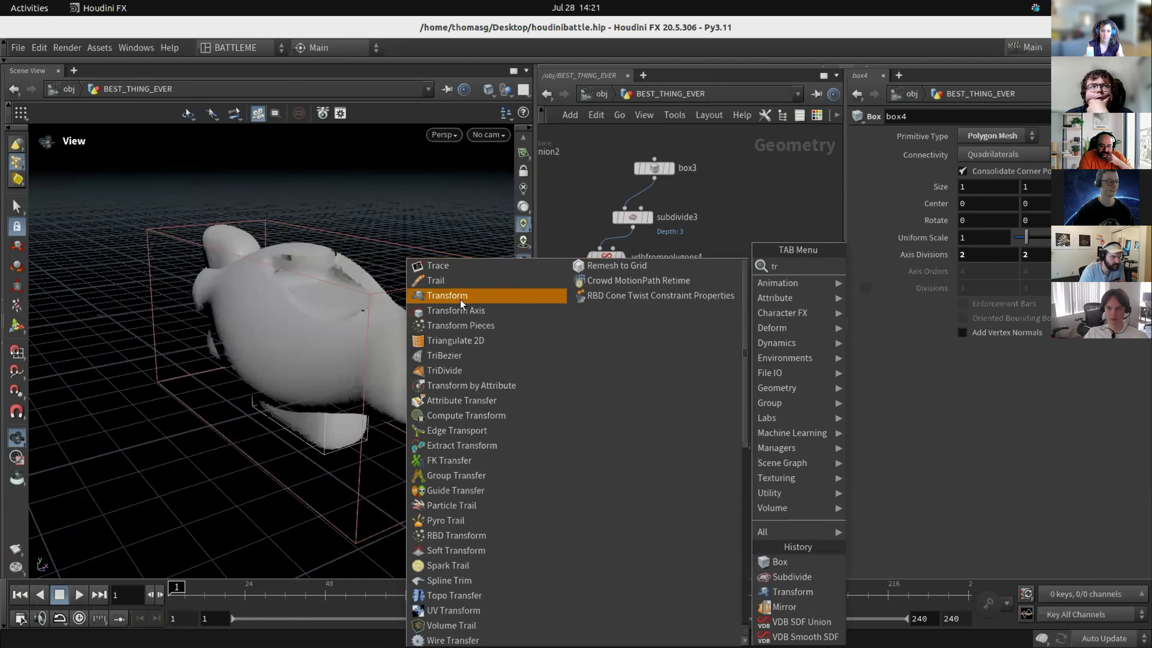
left_click(461, 296)
left_click(676, 403)
left_click_drag(676, 403, 689, 405)
middle_click_drag(777, 402, 802, 294)
scroll(652, 344, "up", 2)
middle_click_drag(651, 314, 668, 363)
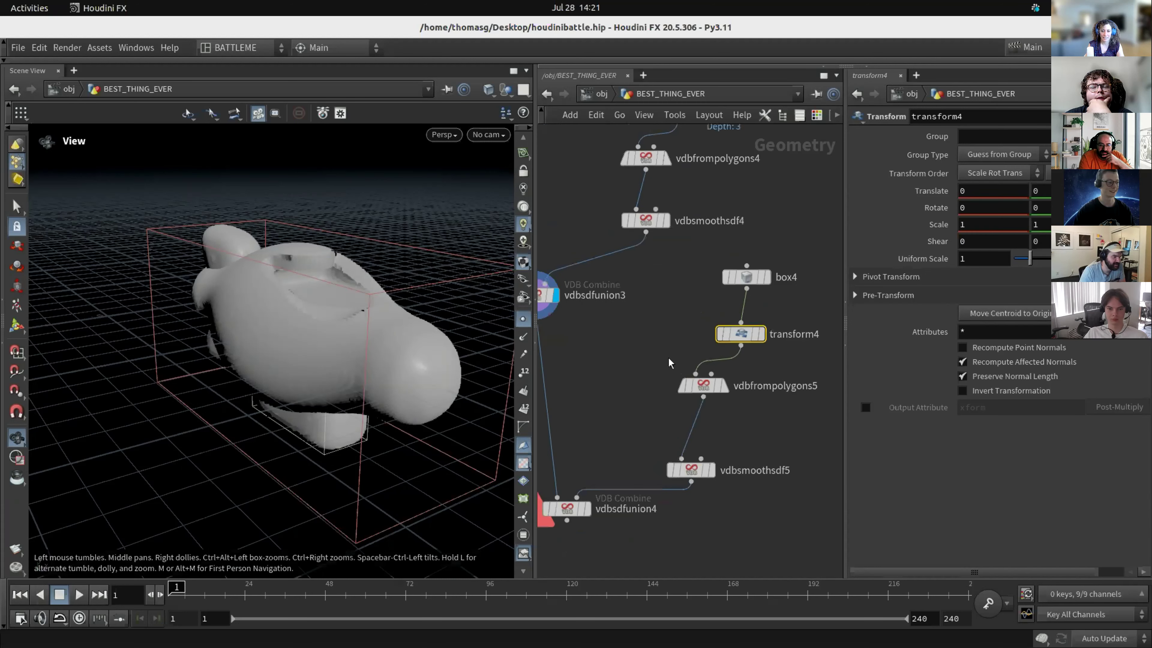
Template transform4 over the blimp and move the box sideways to an X translation of about -2.73.
left_click(757, 333)
left_click_drag(385, 316, 338, 323)
left_click(14, 332)
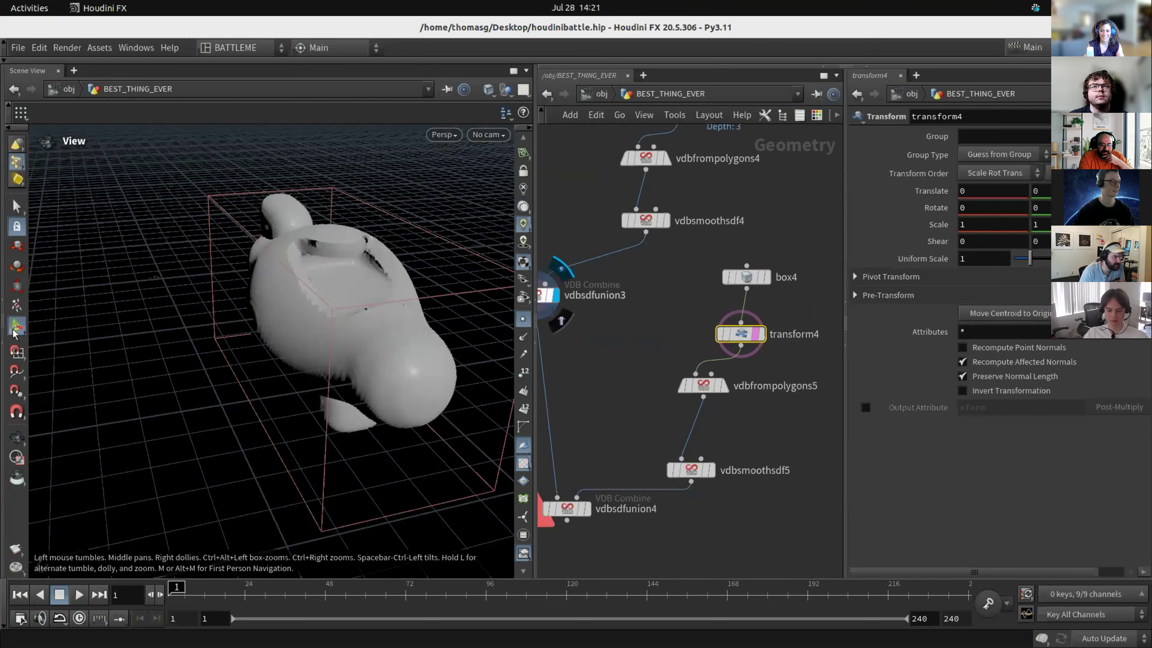
left_click_drag(265, 342, 323, 333, "alt")
left_click_drag(198, 275, 333, 353)
scroll(272, 335, "up", 5)
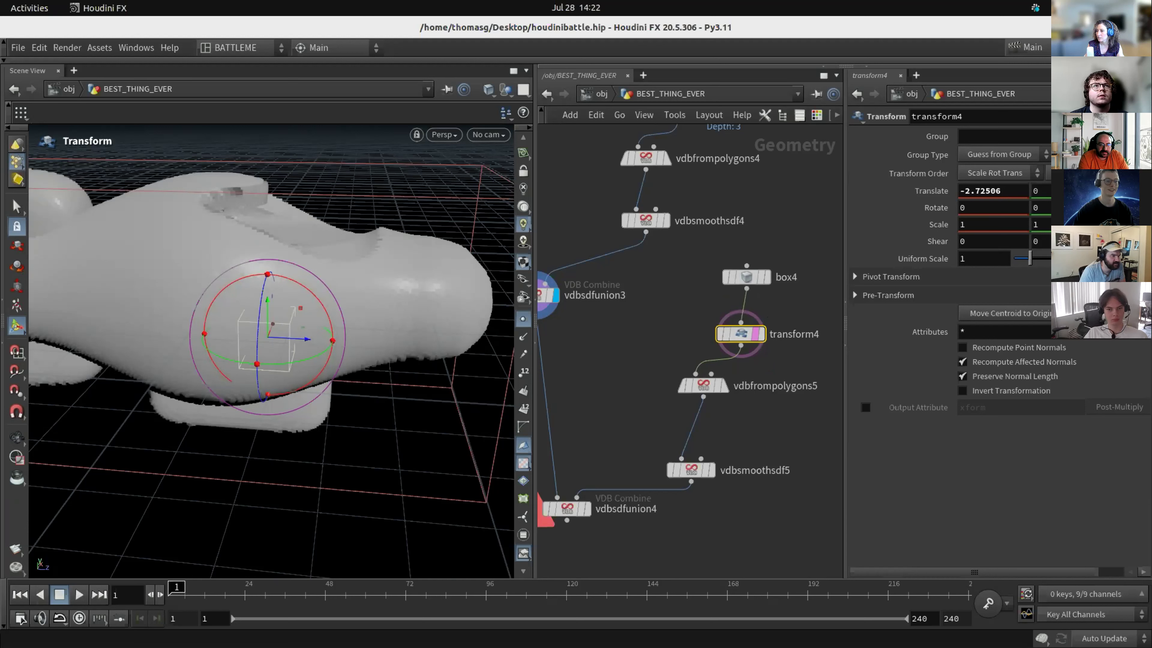
Set box4's Z size to 3.5 to lengthen it along the blimp's side.
left_click(745, 277)
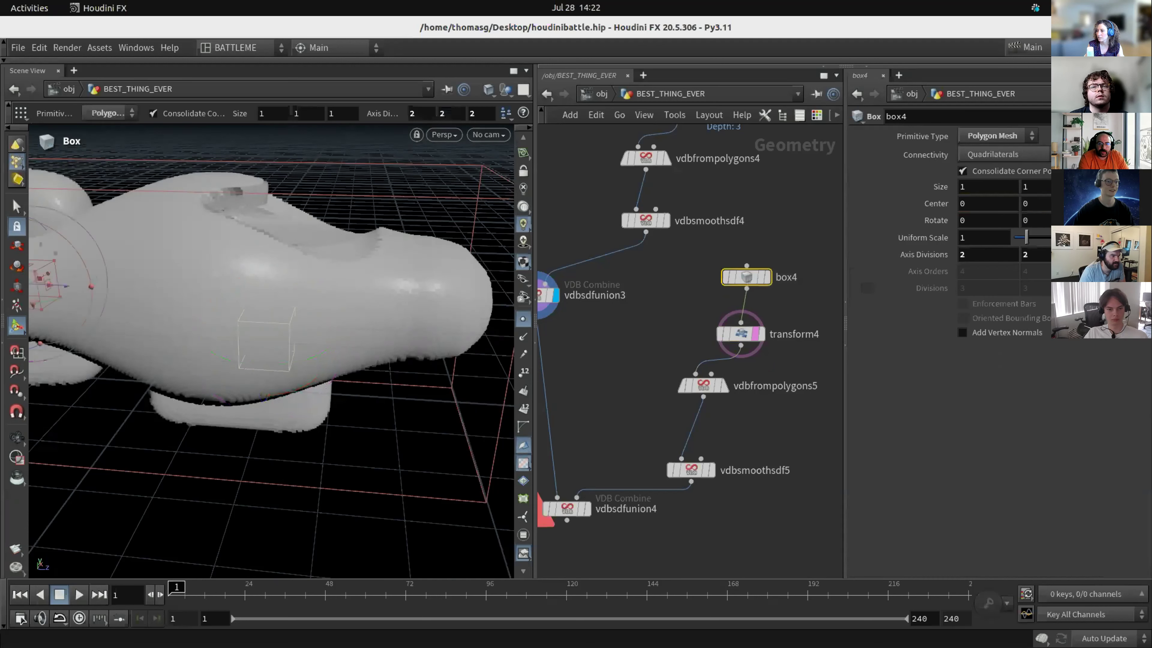
middle_click_drag(1113, 187, 1145, 186)
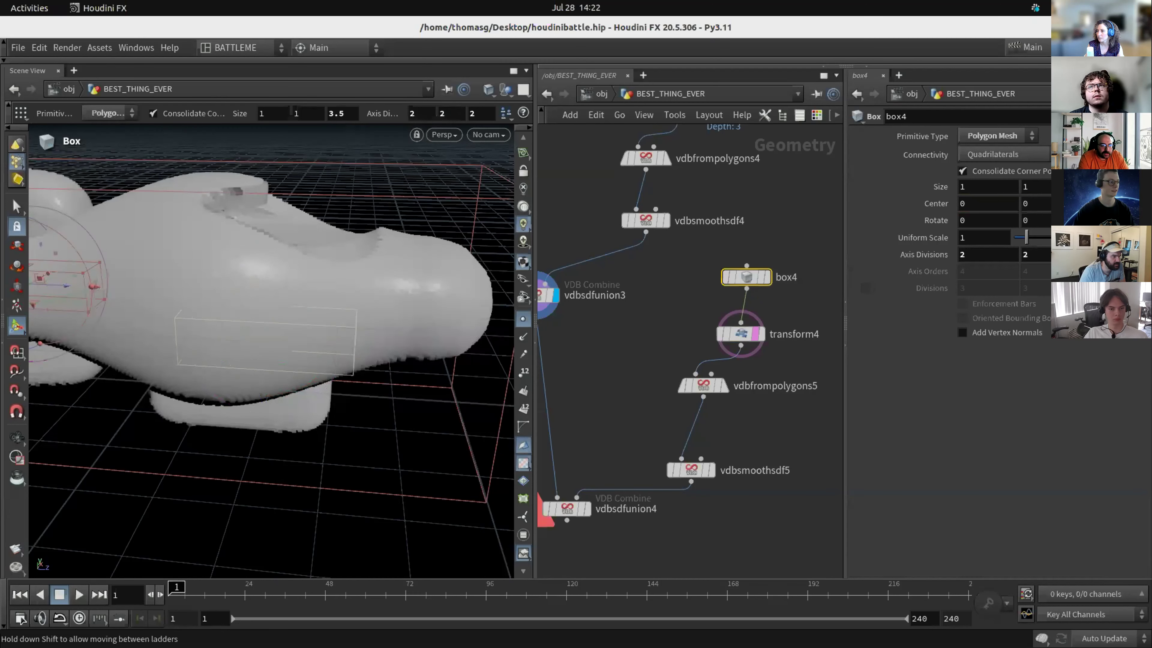
middle_click_drag(302, 308, 457, 356, "alt")
scroll(458, 356, "down", 3)
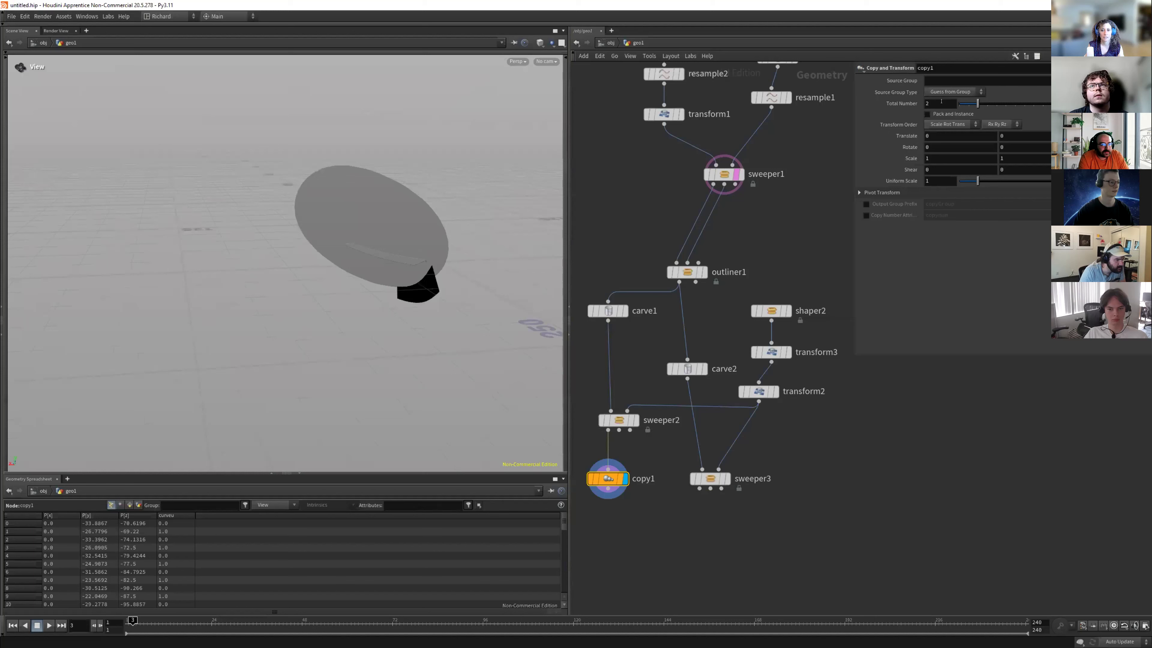
Set copy1's total number of fin copies to 4 and bring up sweeper2's parameters.
key("Return")
left_click_drag(409, 273, 285, 281)
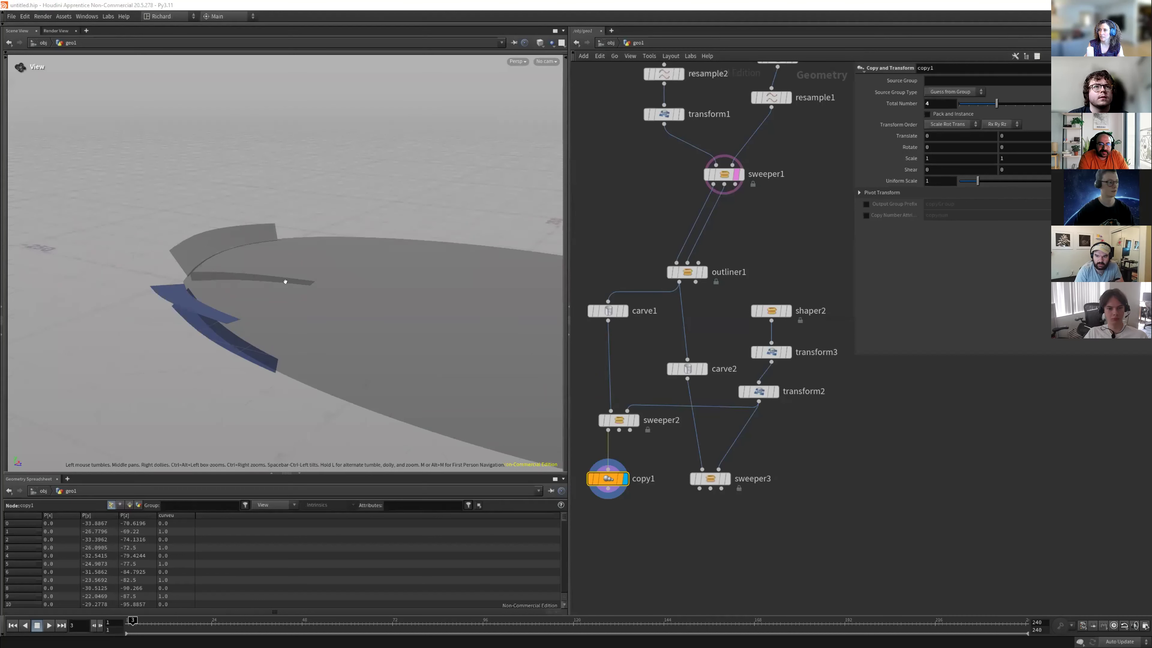
left_click_drag(286, 282, 344, 254)
left_click(619, 420)
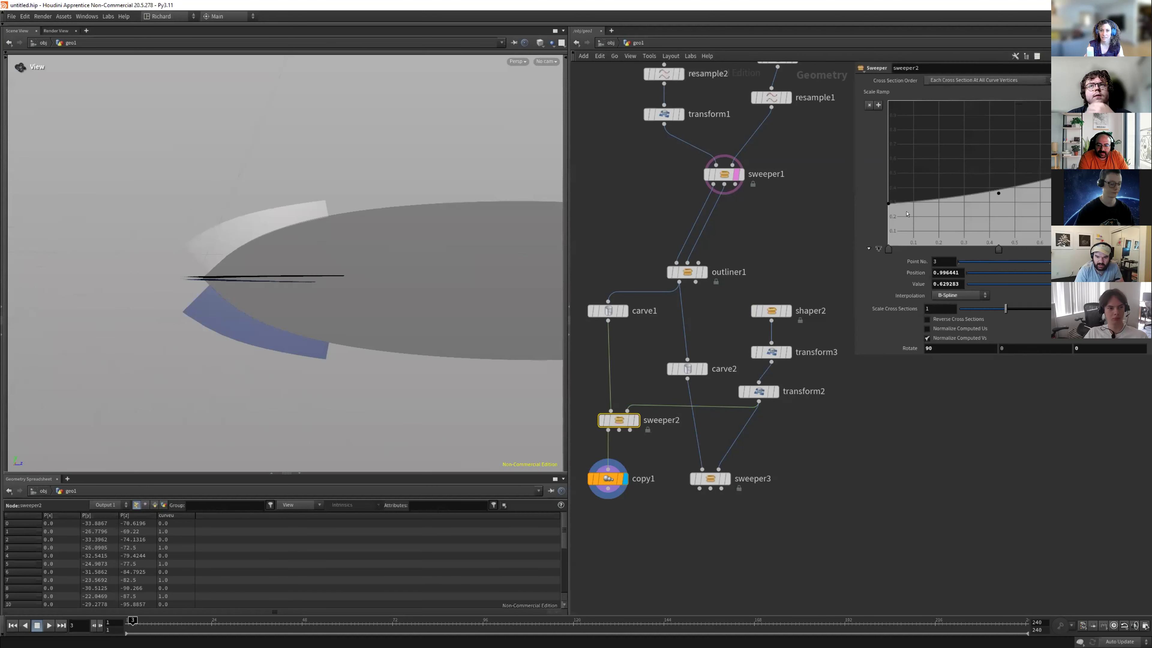
Reshape sweeper2's scale ramp with the first point at value 0 and the end point at about position 0.97, value 0.93.
left_click_drag(885, 205, 880, 250)
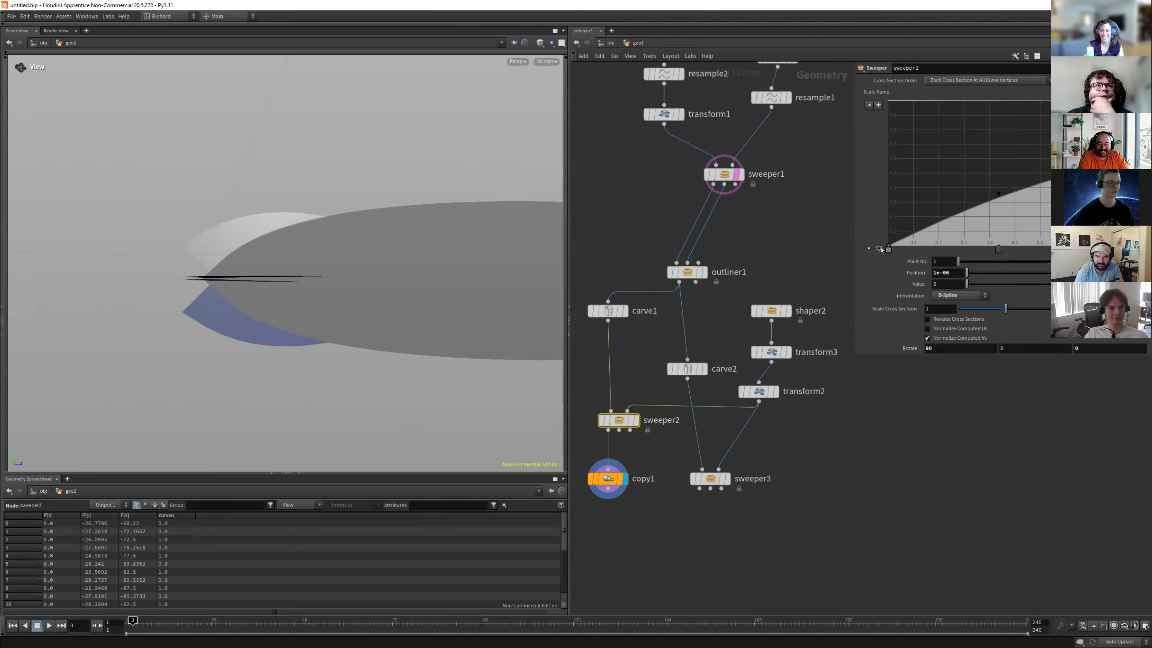
left_click_drag(1136, 153, 1133, 110)
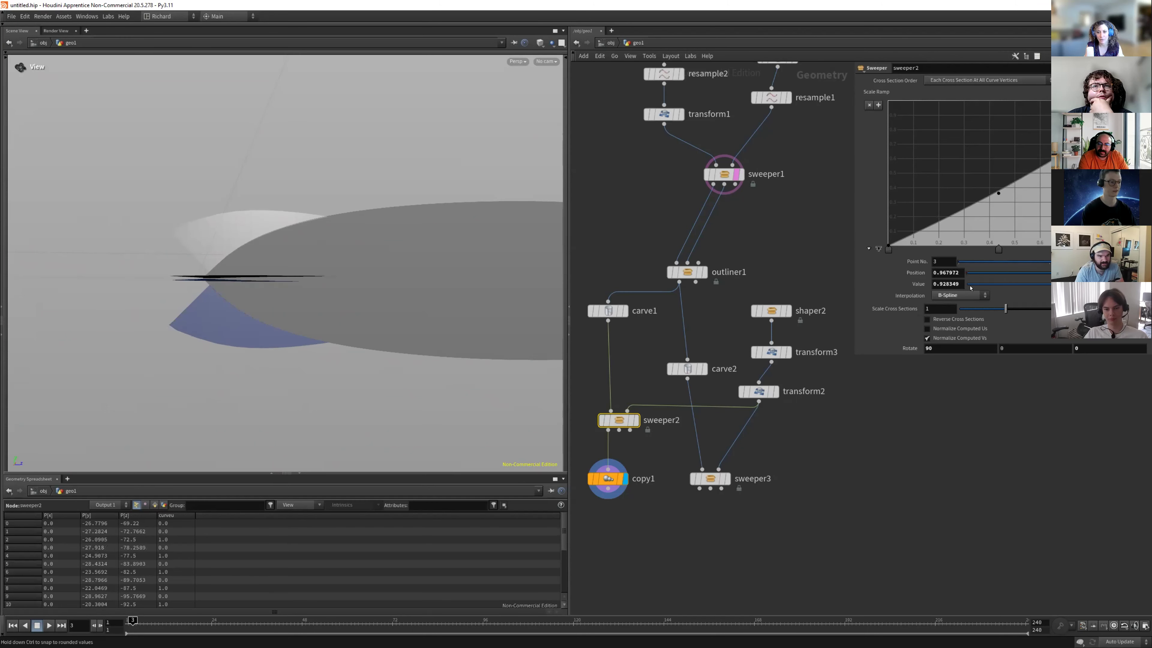
scroll(631, 388, "down", 1)
scroll(719, 419, "up", 1)
Delete the unneeded sweeper3 and carve2 nodes from the fin network.
left_click_drag(719, 380, 733, 380)
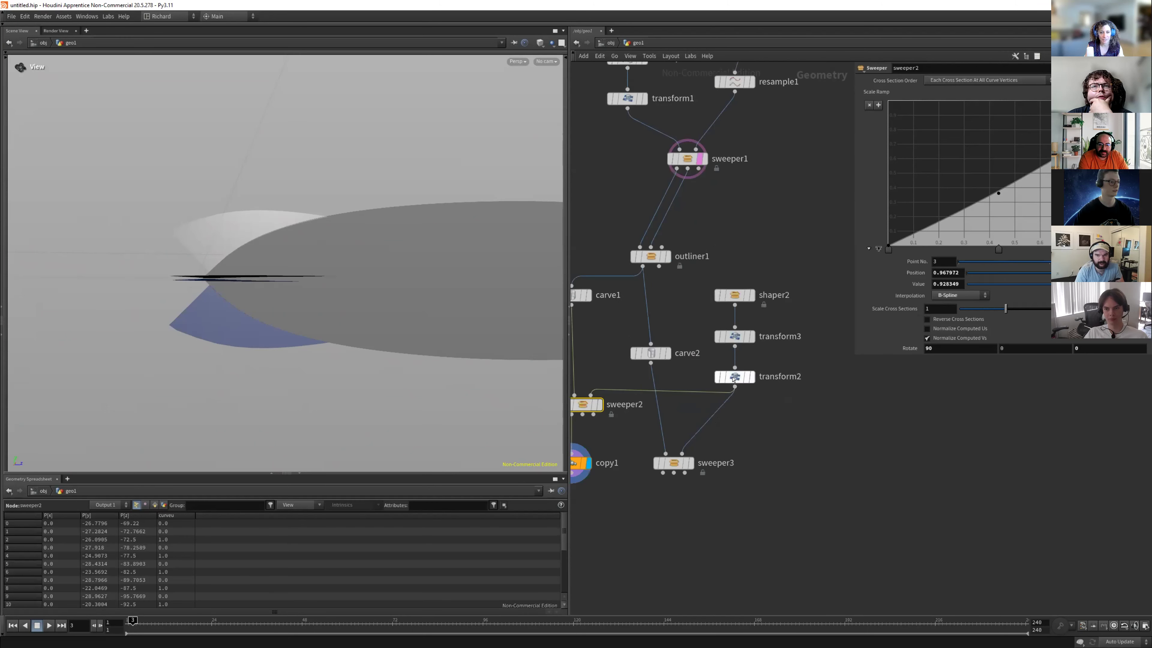
scroll(734, 378, "down", 2)
left_click_drag(661, 357, 648, 376)
scroll(767, 322, "down", 1)
scroll(660, 380, "up", 1)
scroll(614, 408, "down", 1)
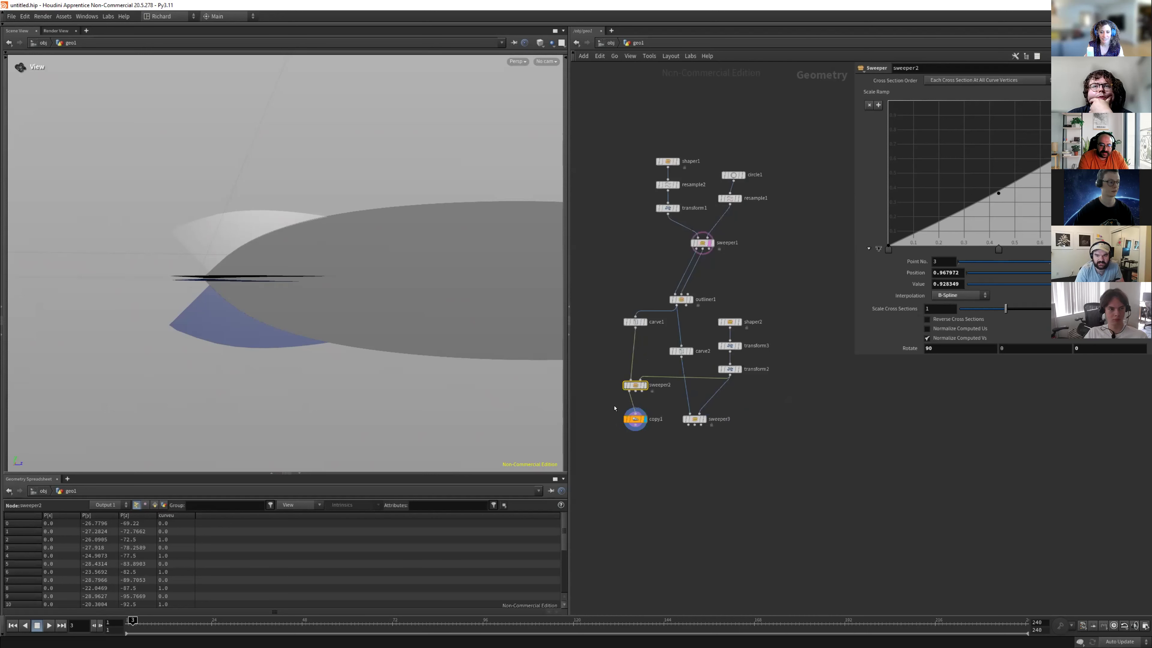
left_click(694, 420)
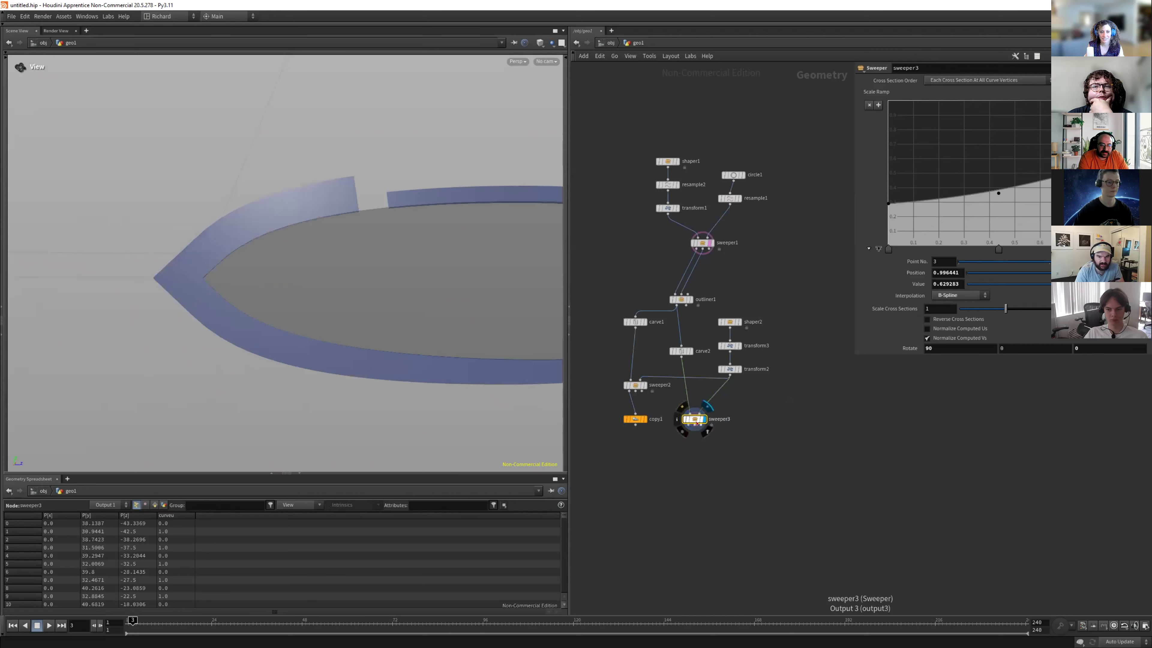
key("Delete")
left_click(680, 351)
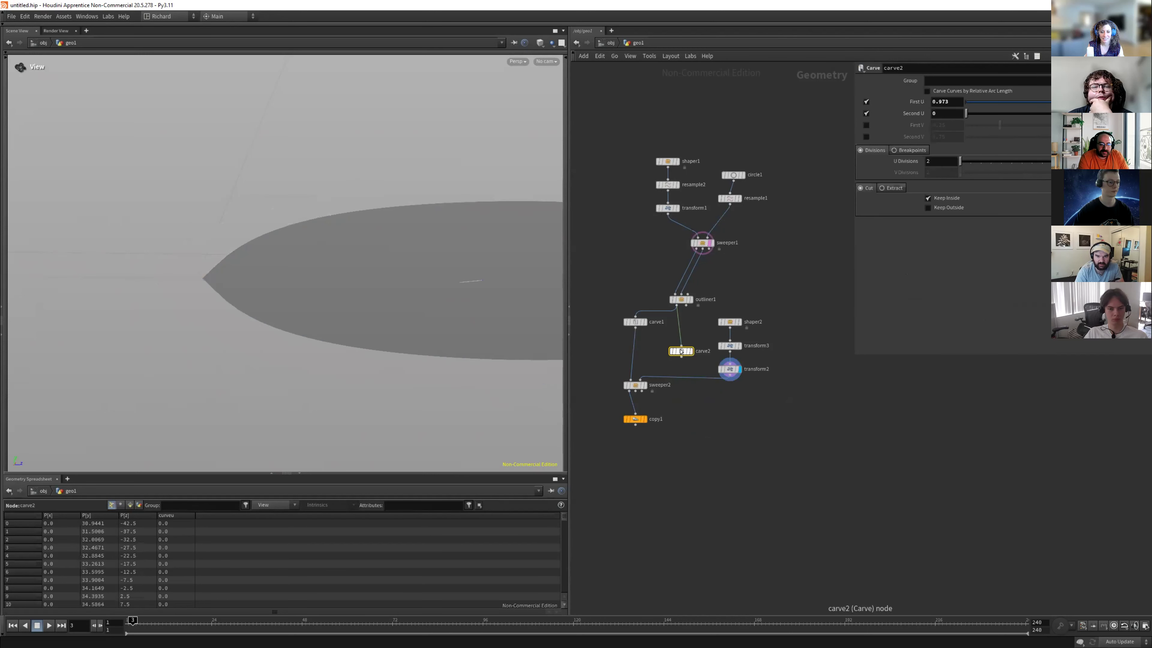
key("Delete")
Tidy the network by aligning carve1 under outliner1 and moving the whole fin branch away from sweeper1.
left_click_drag(613, 445, 745, 308)
left_click_drag(635, 323, 675, 328)
scroll(697, 442, "up", 3)
left_click(681, 390)
left_click(658, 410)
scroll(658, 410, "down", 2)
scroll(658, 410, "down", 3)
left_click_drag(613, 457, 756, 299)
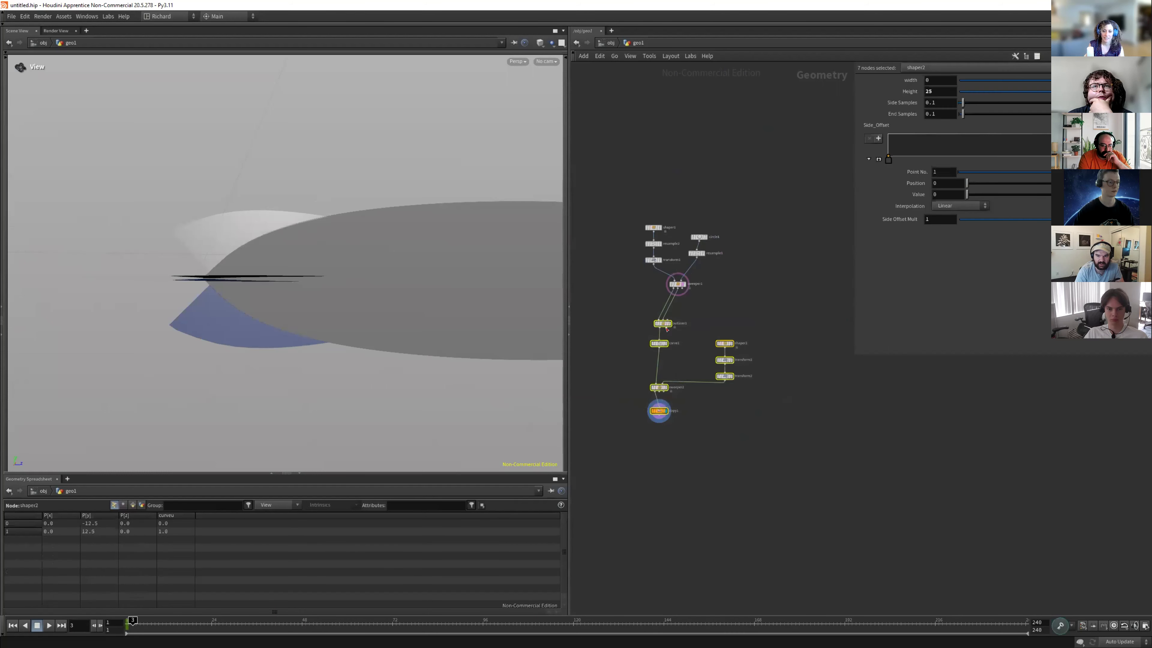
left_click_drag(662, 328, 723, 312)
scroll(681, 373, "up", 2)
Add a Merge node combining sweeper1's body with copy1's fins, and display the merged result.
left_click(681, 373)
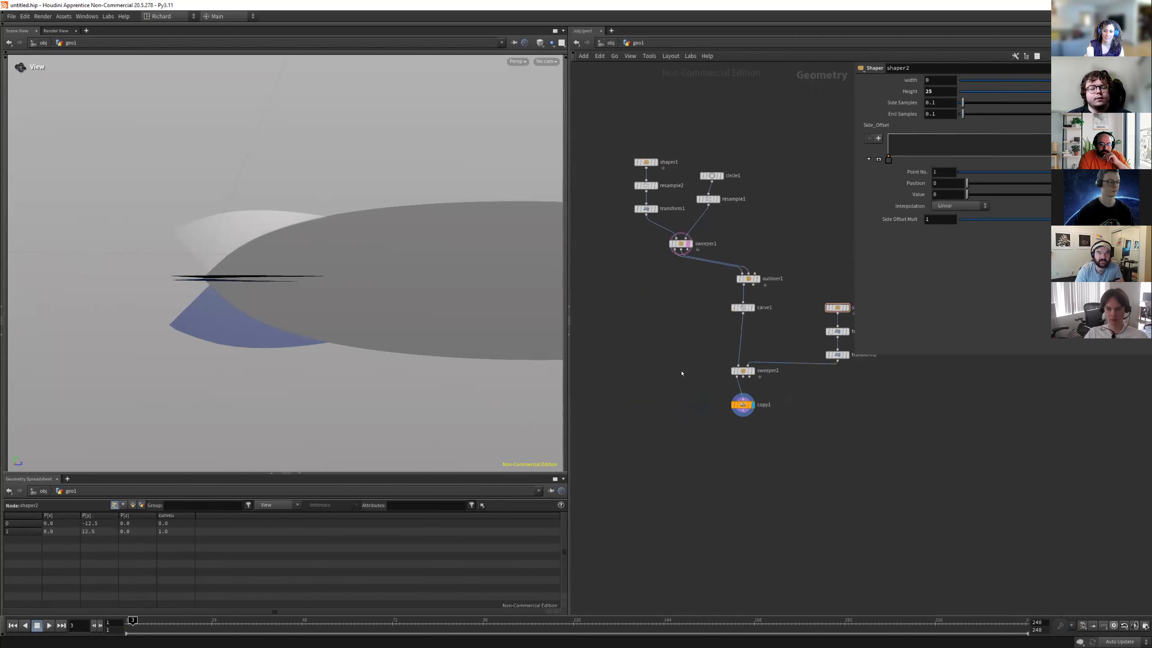
key("Tab")
type("merge")
key("Return")
left_click(678, 396)
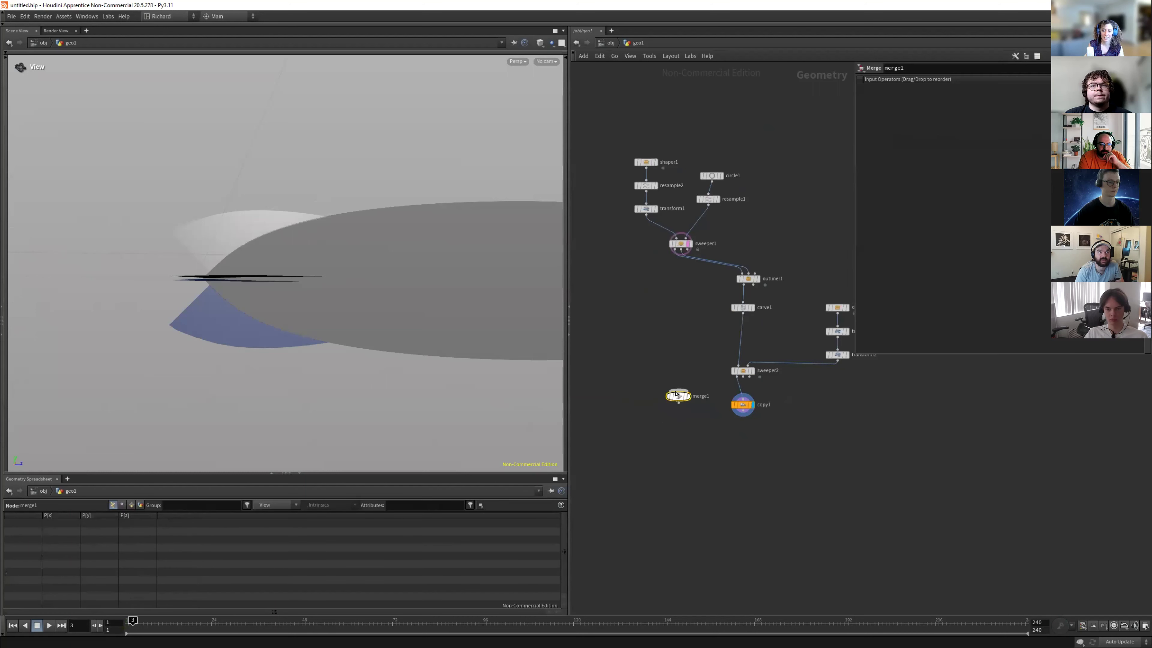
left_click_drag(681, 253, 675, 453)
left_click_drag(742, 414, 680, 449)
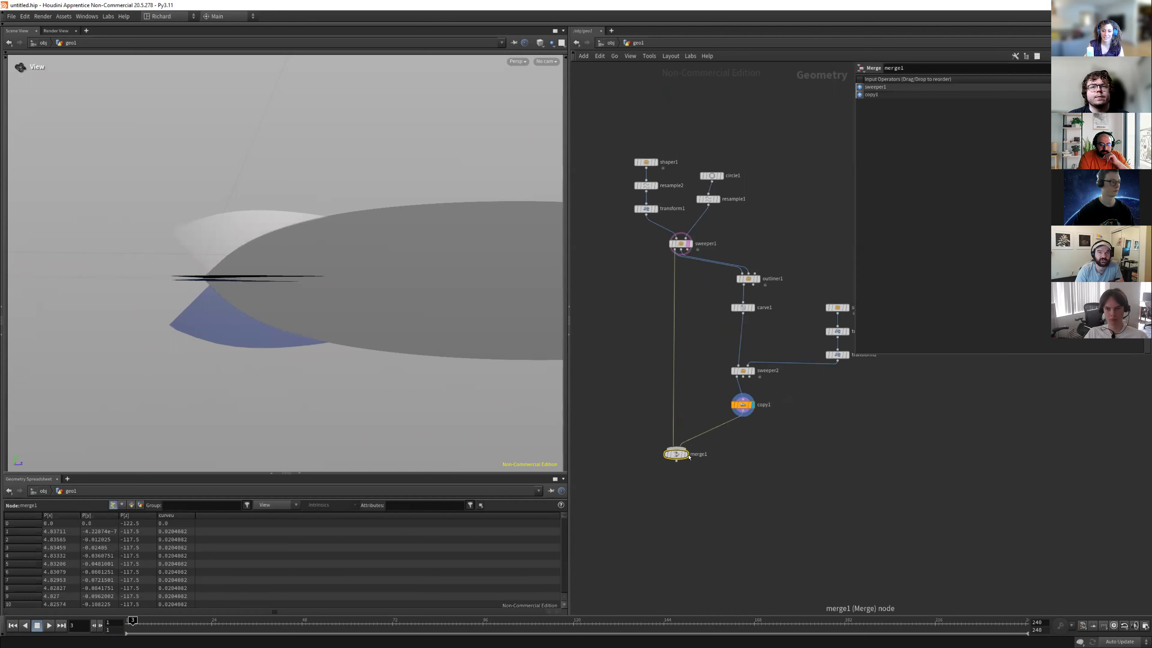
left_click(687, 456)
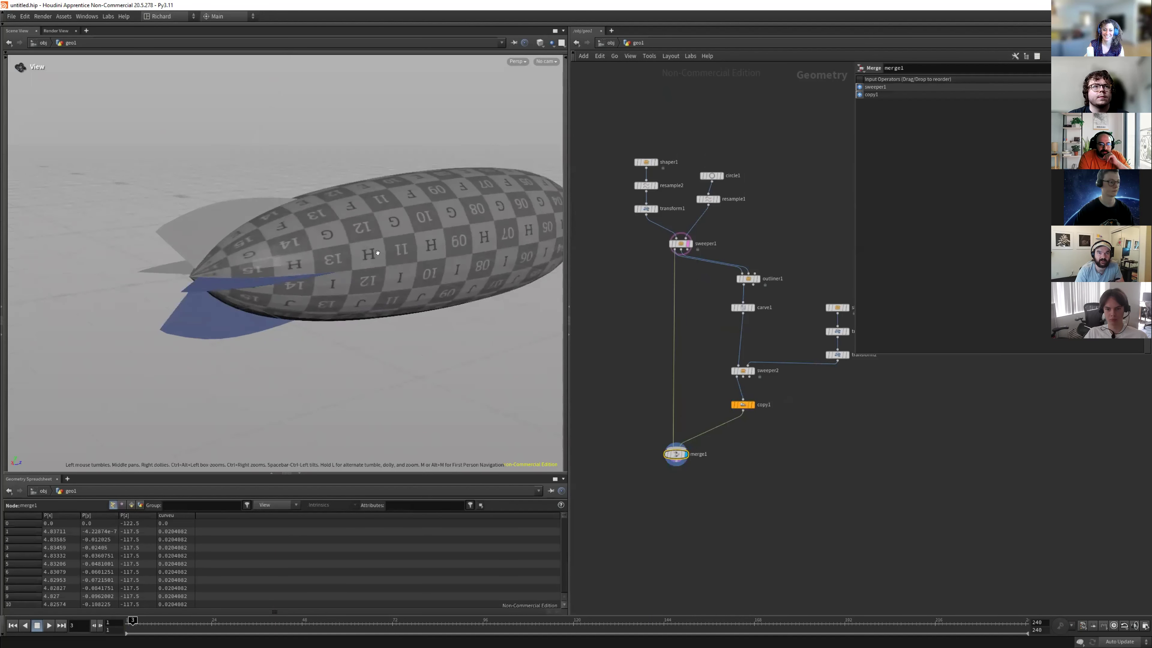
Look over the merged blimp and respace the transform nodes below shaper2.
left_click_drag(370, 265, 381, 274)
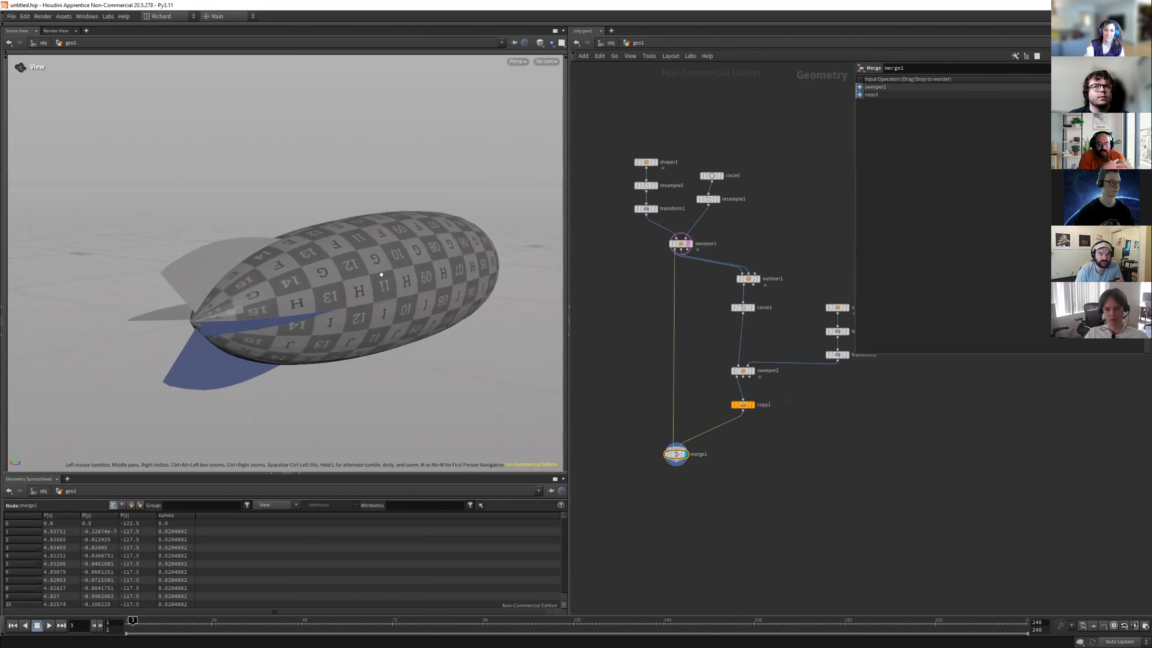
scroll(707, 363, "up", 3)
mouse_move(722, 349)
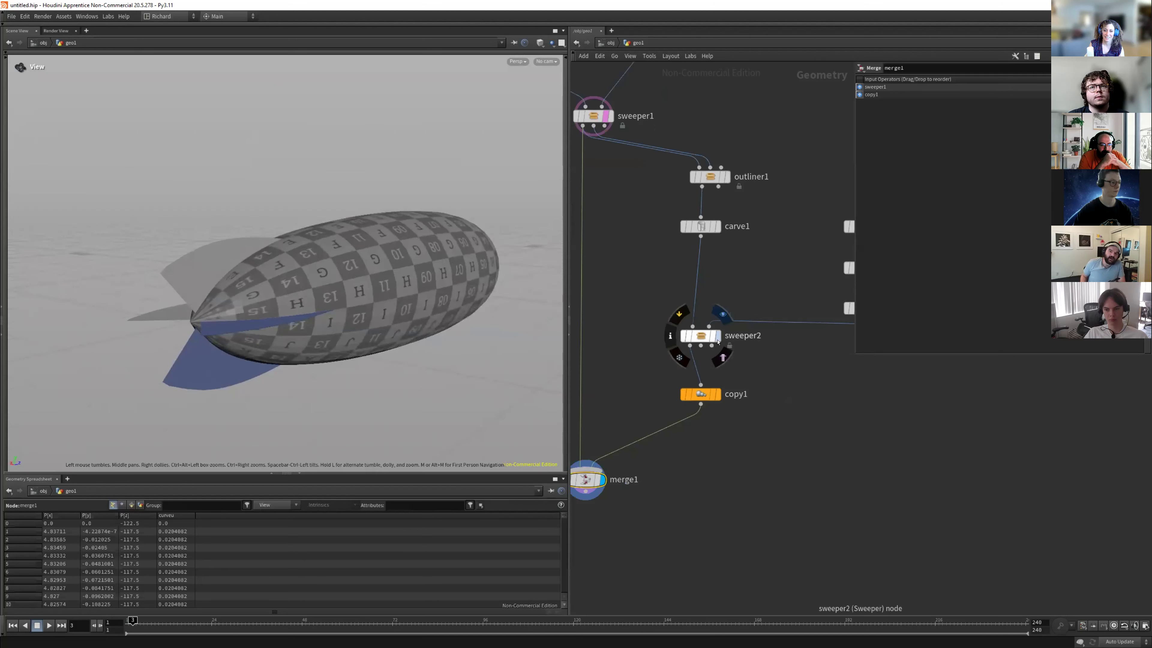
scroll(744, 354, "down", 3)
middle_click_drag(794, 358, 721, 393)
left_click_drag(752, 319, 754, 356)
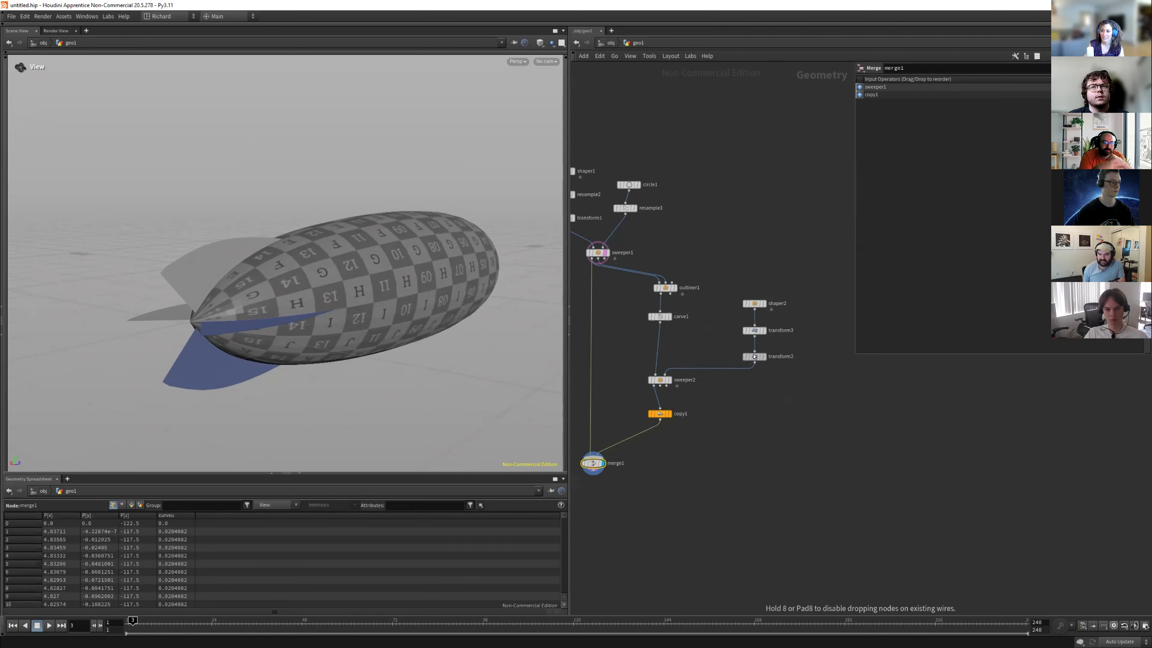
Display sweeper2 and copy1 in turn, and examine the tail fins up close from the side.
left_click(659, 380)
left_click(668, 379)
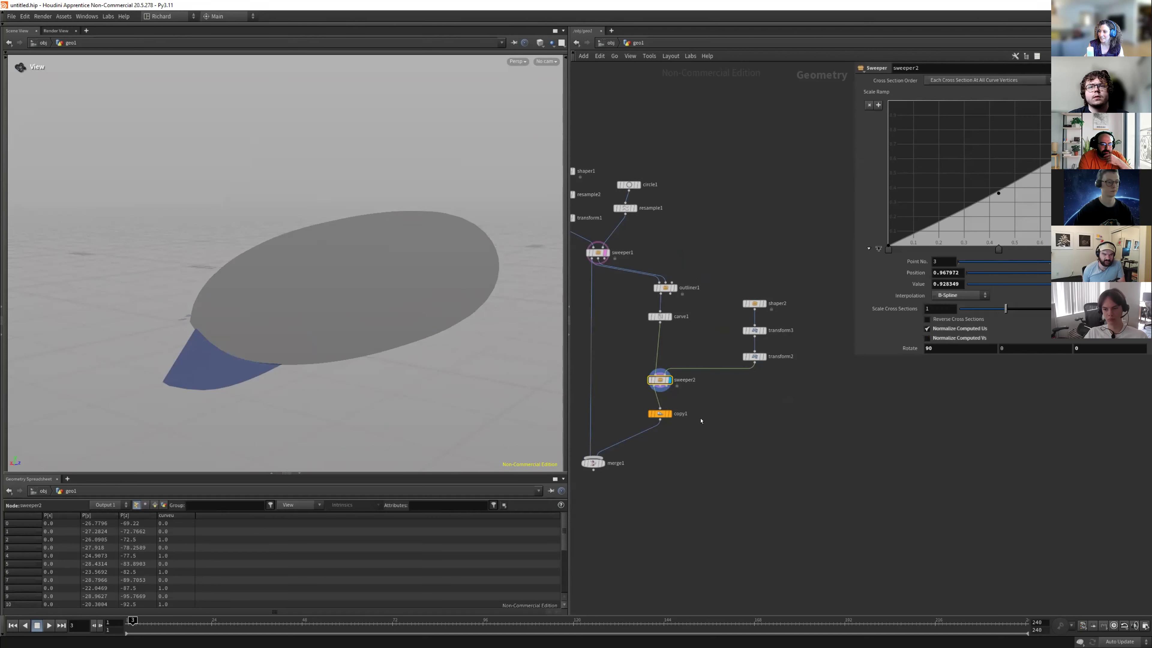
left_click(668, 413)
left_click(660, 413)
mouse_move(314, 290)
left_mouse_down()
mouse_move(378, 274)
mouse_move(244, 288)
left_mouse_up()
key("w")
key("w")
right_click_drag(244, 288, 327, 272)
left_click_drag(380, 272, 285, 286)
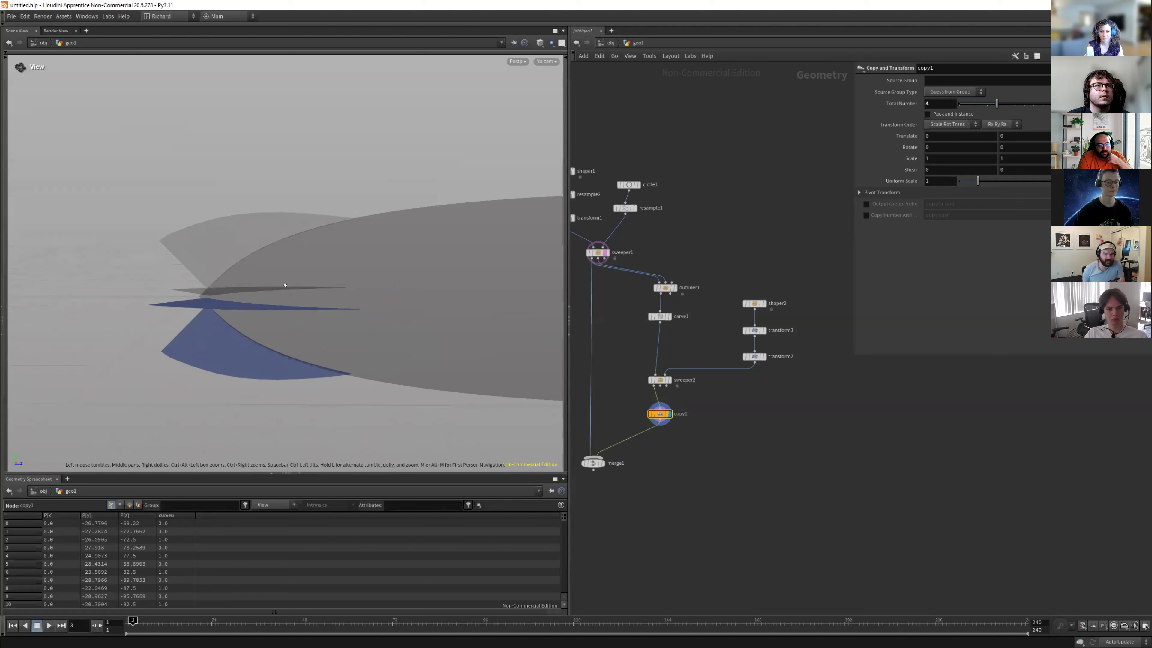
Insert a Labs Thicken node between copy1 and merge1 and display it on the tail fins.
scroll(635, 448, "up", 3)
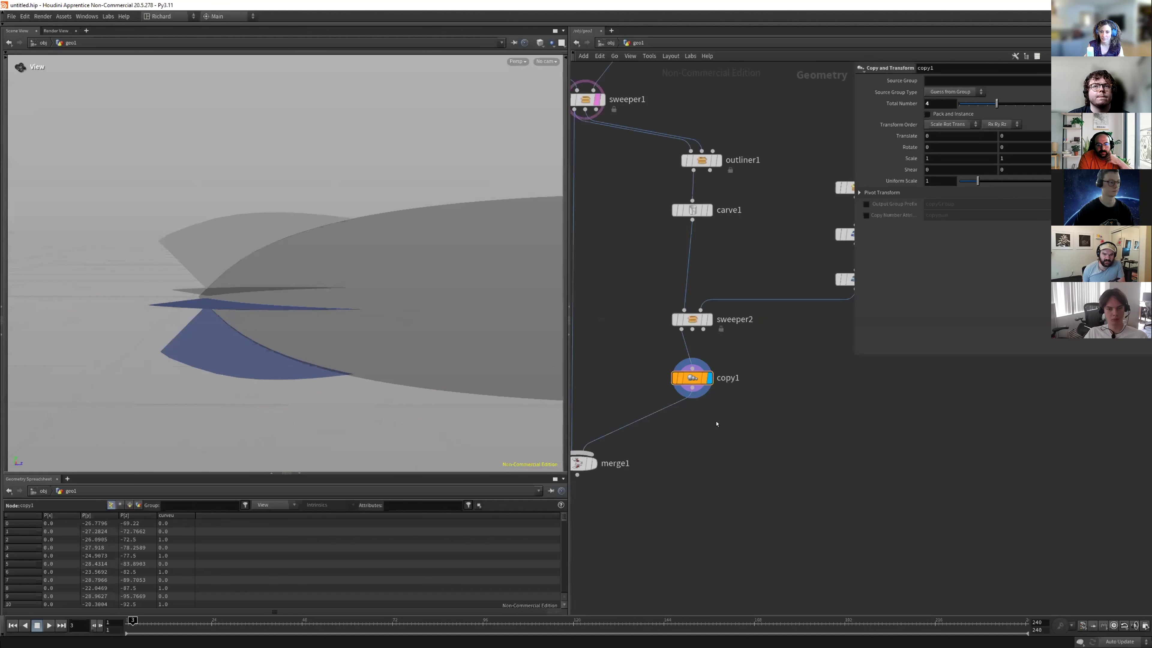
key("Tab")
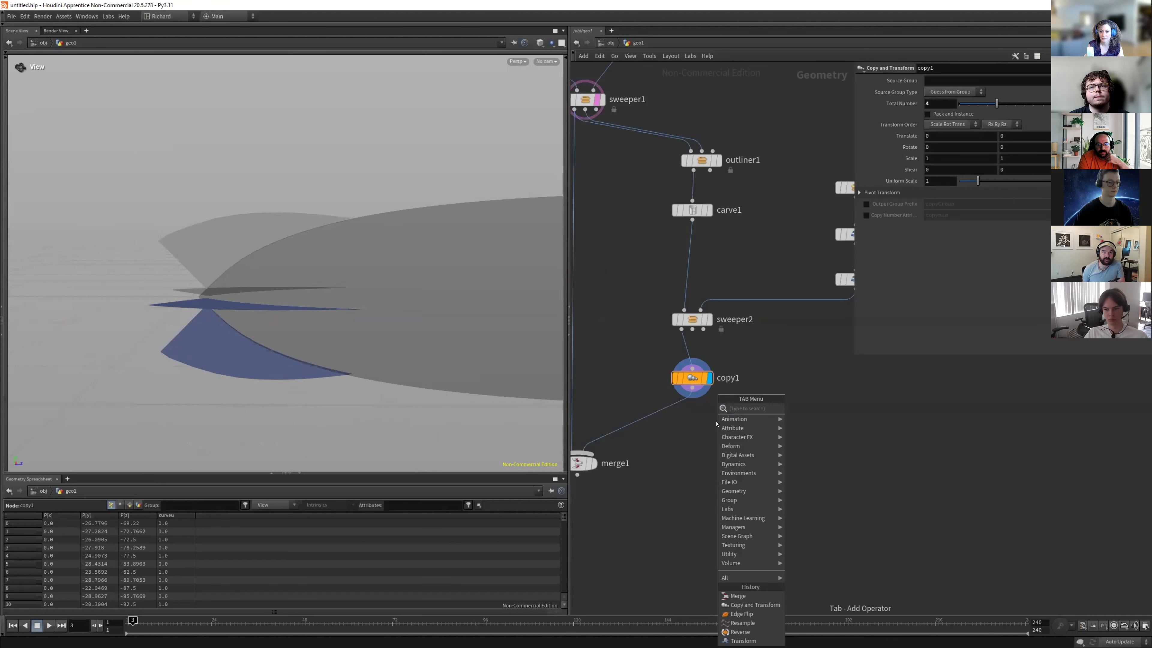
type("thicken")
key("Return")
left_click(679, 418)
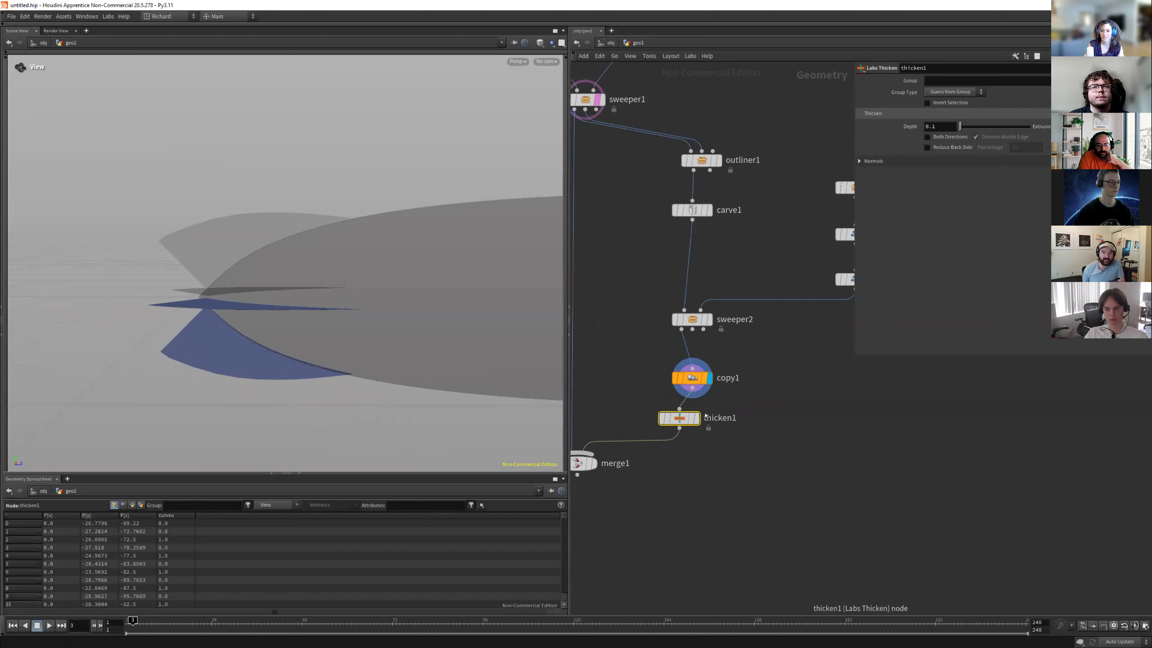
left_click(697, 418)
mouse_move(303, 304)
left_mouse_down()
mouse_move(453, 300)
mouse_move(299, 308)
mouse_move(317, 307)
left_mouse_up()
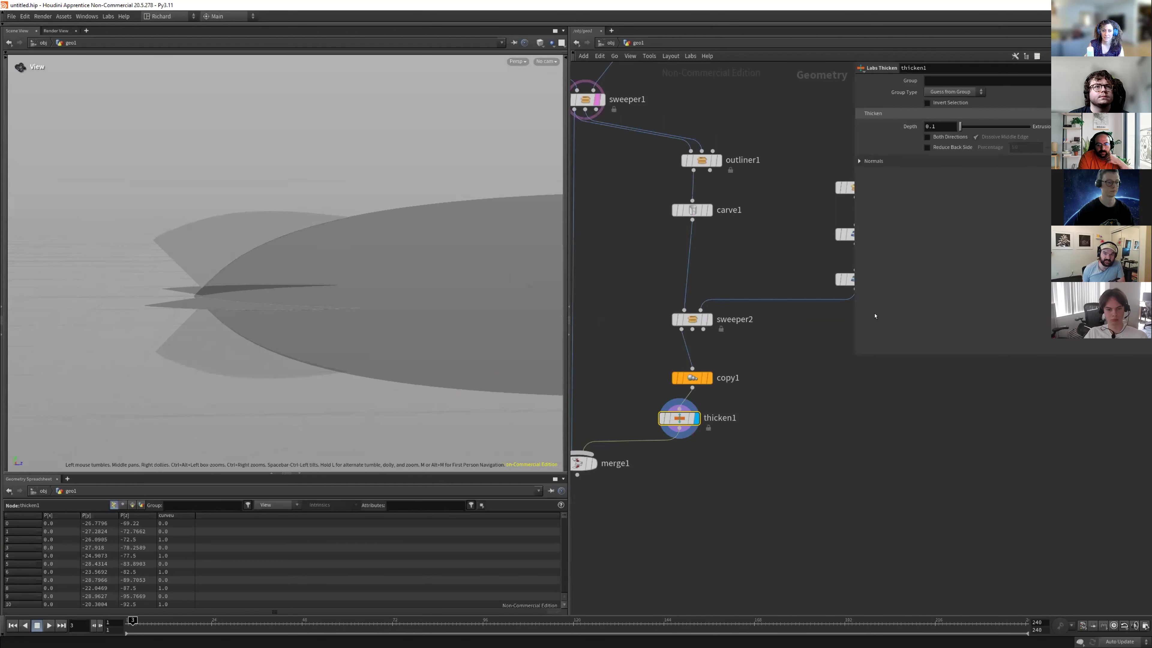
Turn off sweeper1's template display and show merge1 to check the body together with the fins.
scroll(789, 392, "down", 3)
scroll(658, 211, "up", 2)
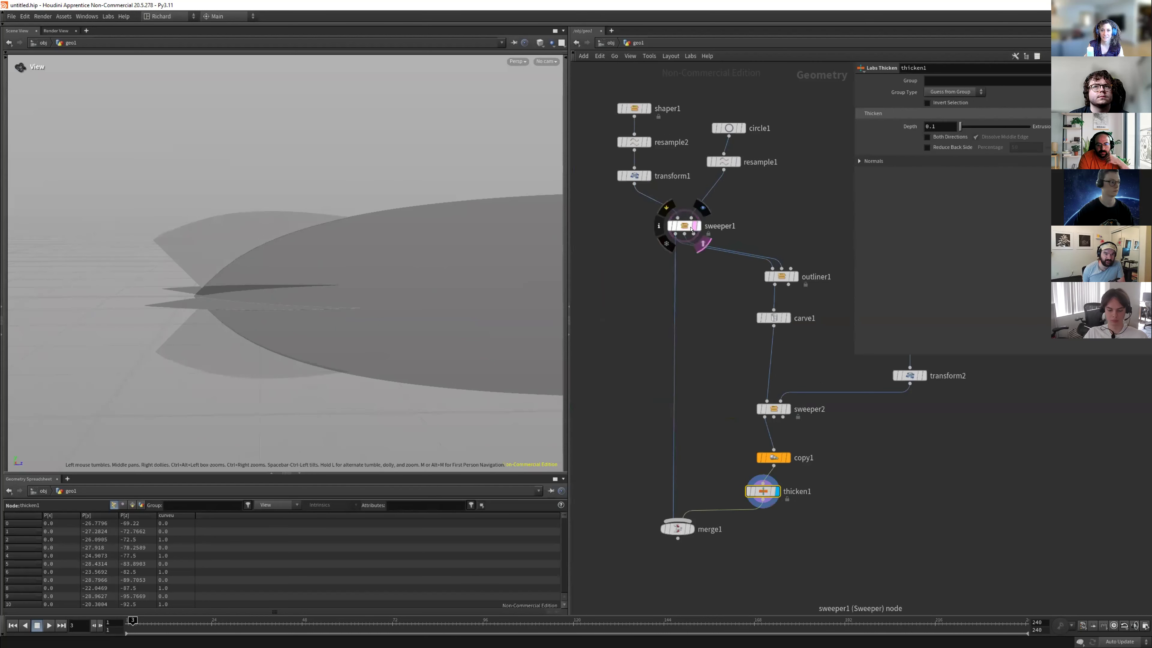
left_click(701, 240)
scroll(730, 216, "down", 3)
scroll(680, 421, "up", 4)
mouse_move(723, 372)
left_click(740, 355)
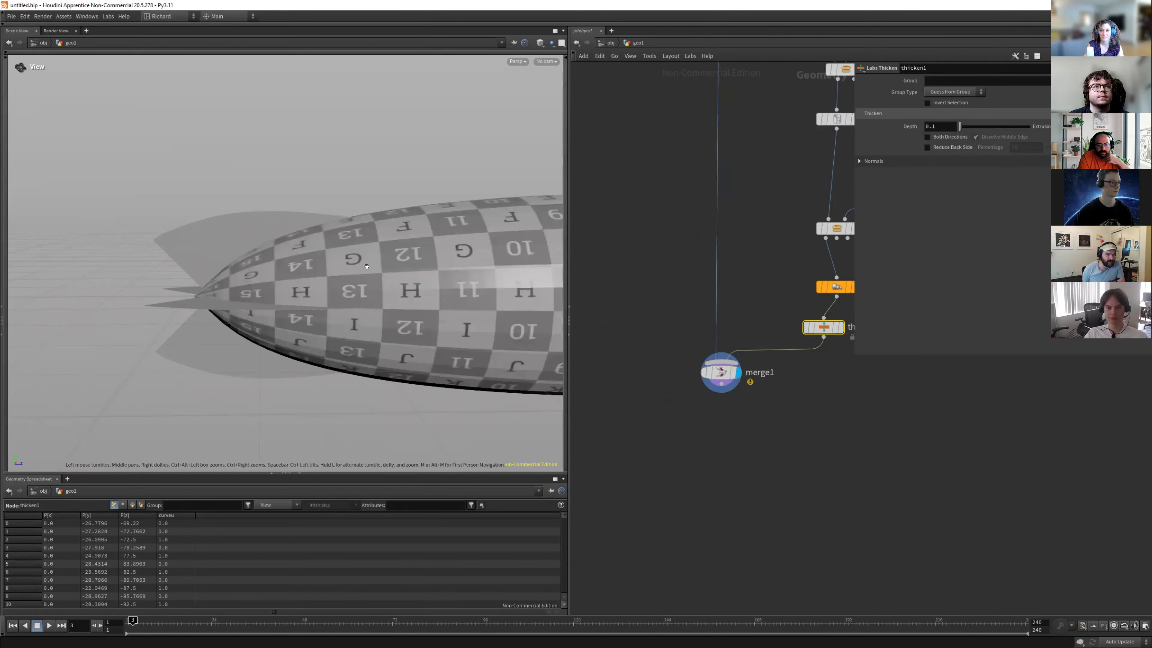
scroll(417, 263, "down", 2)
left_click_drag(418, 264, 314, 249)
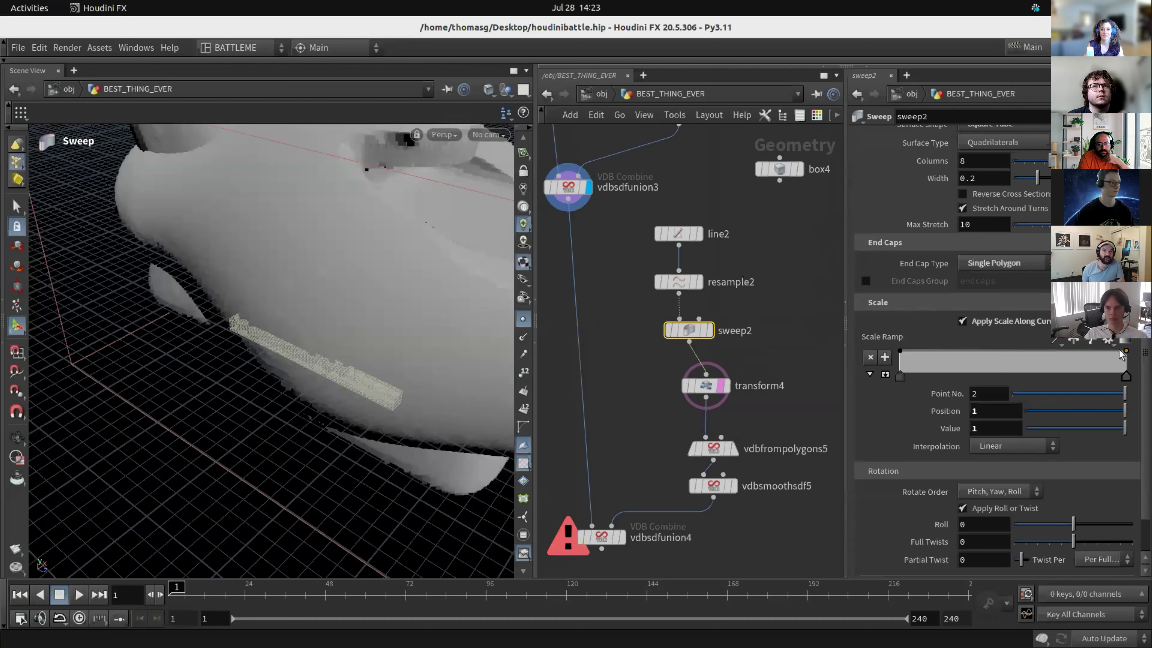
Move the tapered strip sideways into the blimp's side with transform4, to an X translation of about -2.71.
left_click(705, 386)
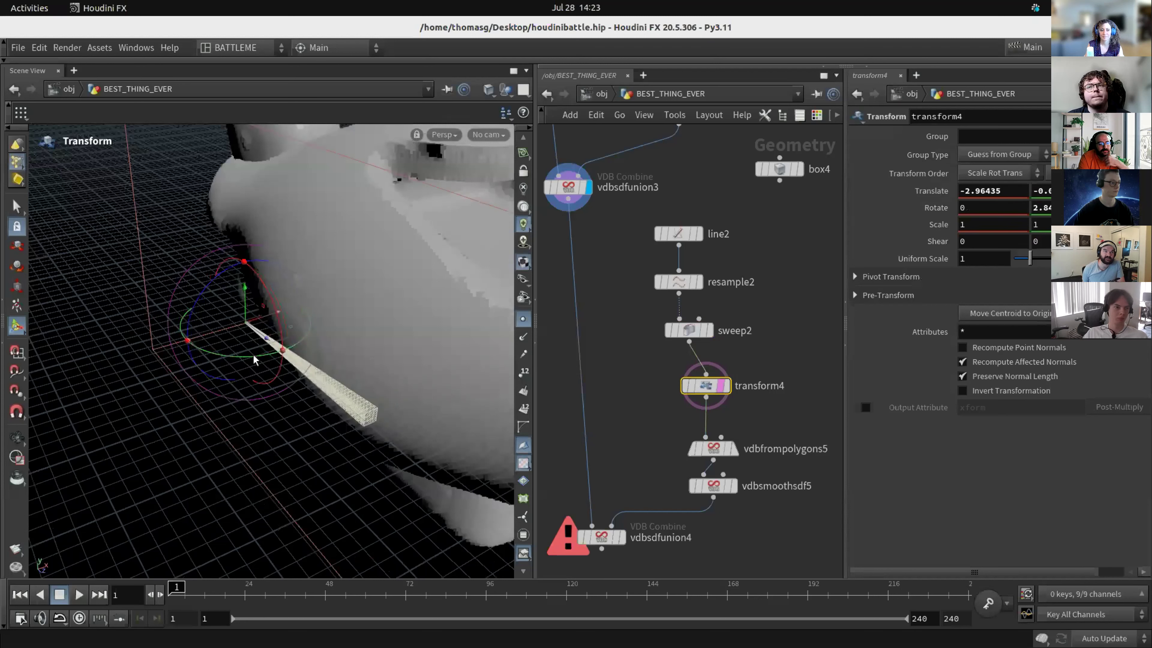
left_click_drag(262, 320, 277, 318)
left_click_drag(278, 318, 273, 319)
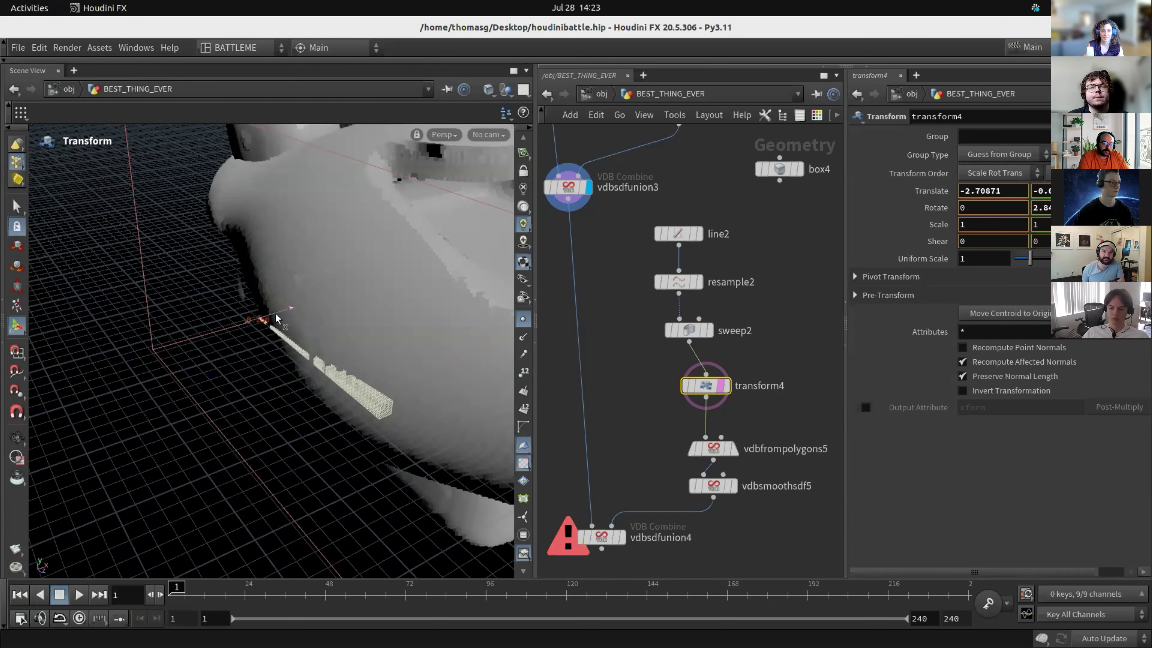
left_click_drag(272, 429, 348, 421, "alt")
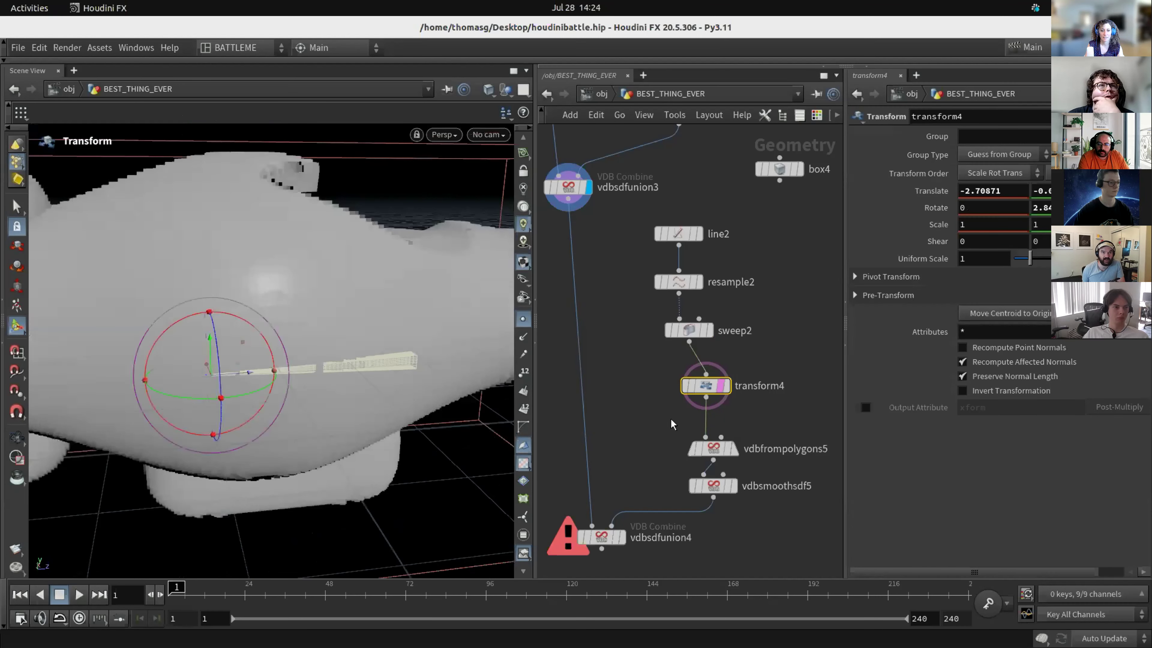
Increase the width of sweep2 to make the strip along the blimp's side thicker.
left_click(686, 330)
left_click_drag(1037, 178, 1127, 178)
key("Escape")
left_click_drag(373, 295, 323, 309)
key("Return")
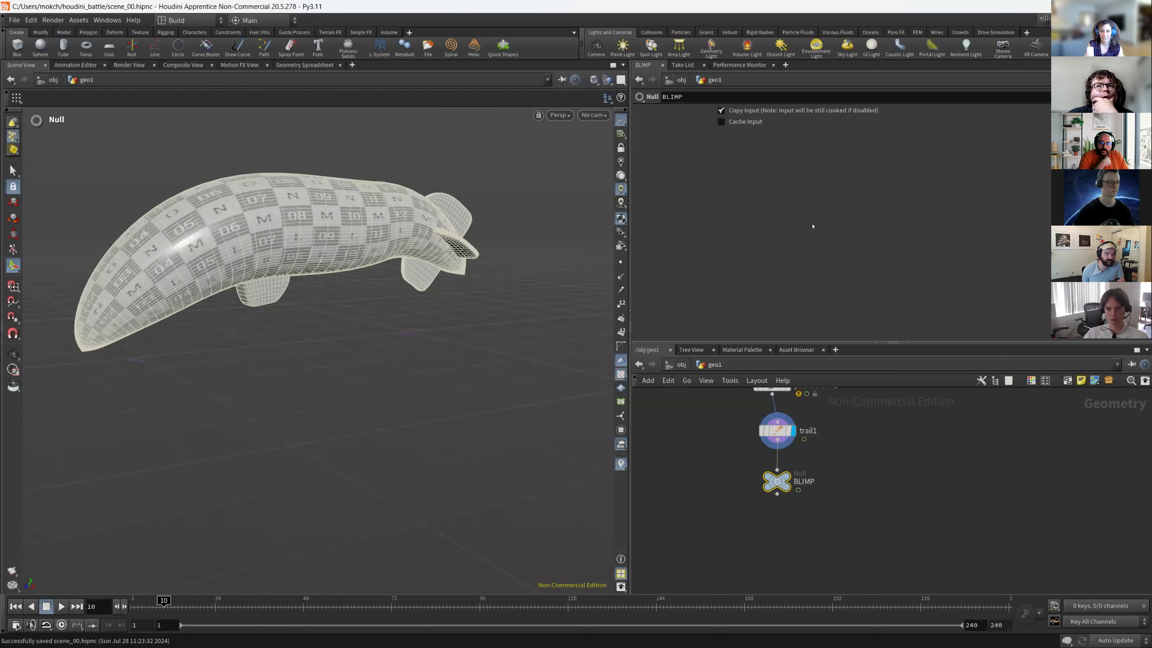
Return to the lopnet1 network and look through the SOP Import's Primitive Definition settings.
left_click(638, 80)
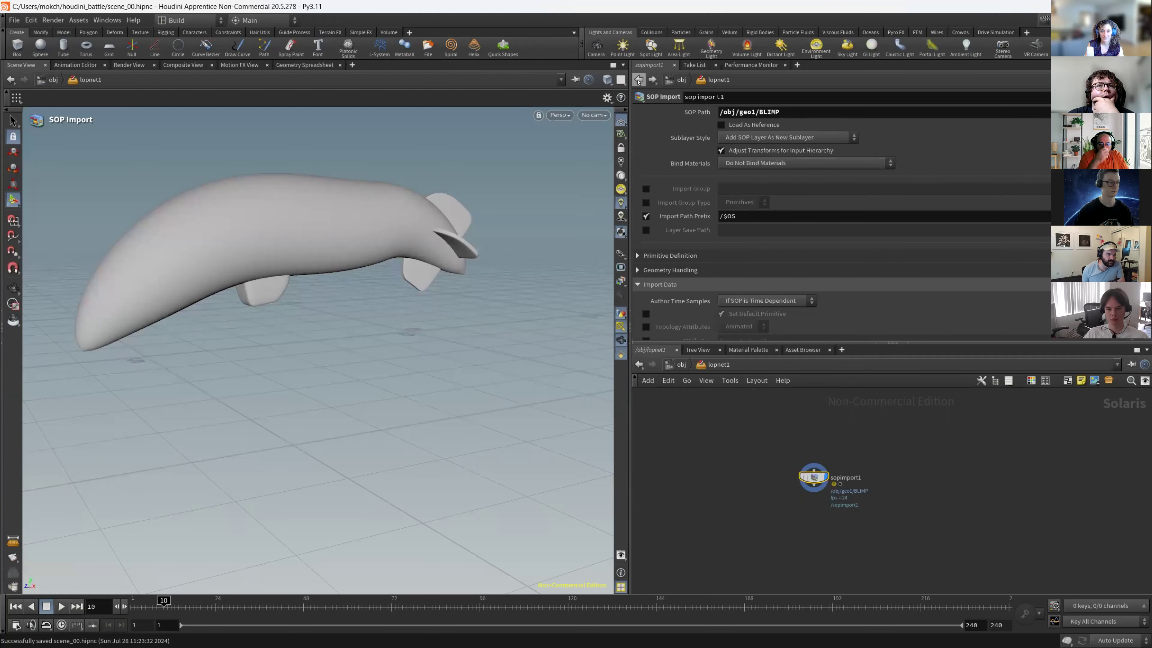
left_click(670, 255)
scroll(673, 251, "down", 3)
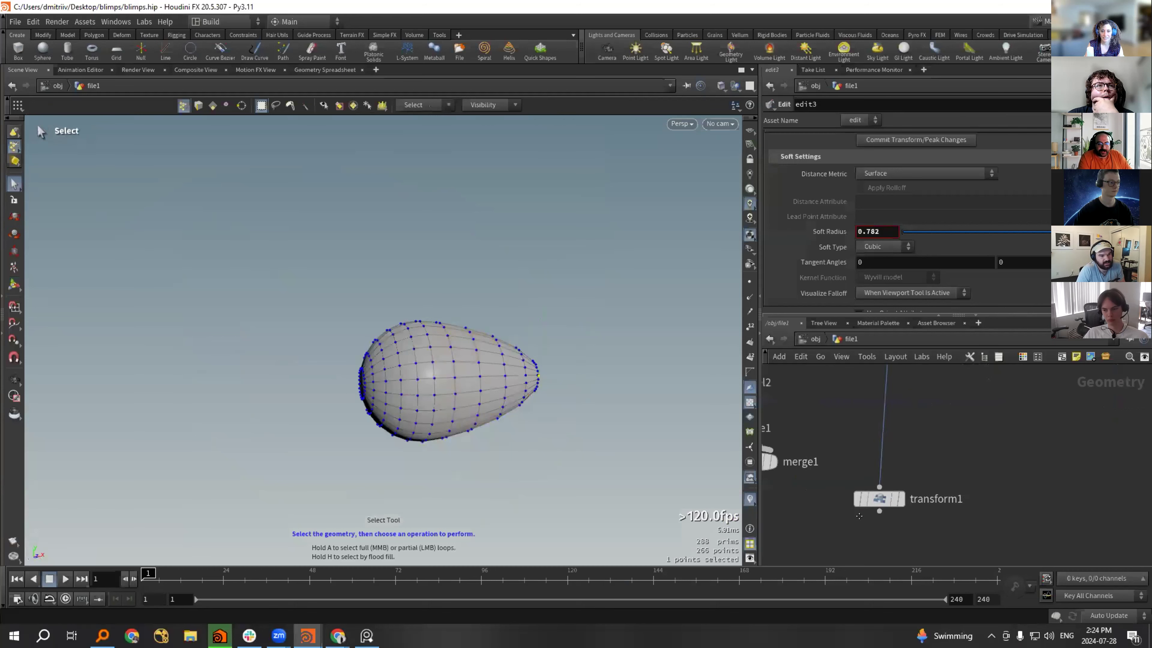
Display transform1 and examine the full blimp with its gondola.
middle_click_drag(858, 515, 824, 529)
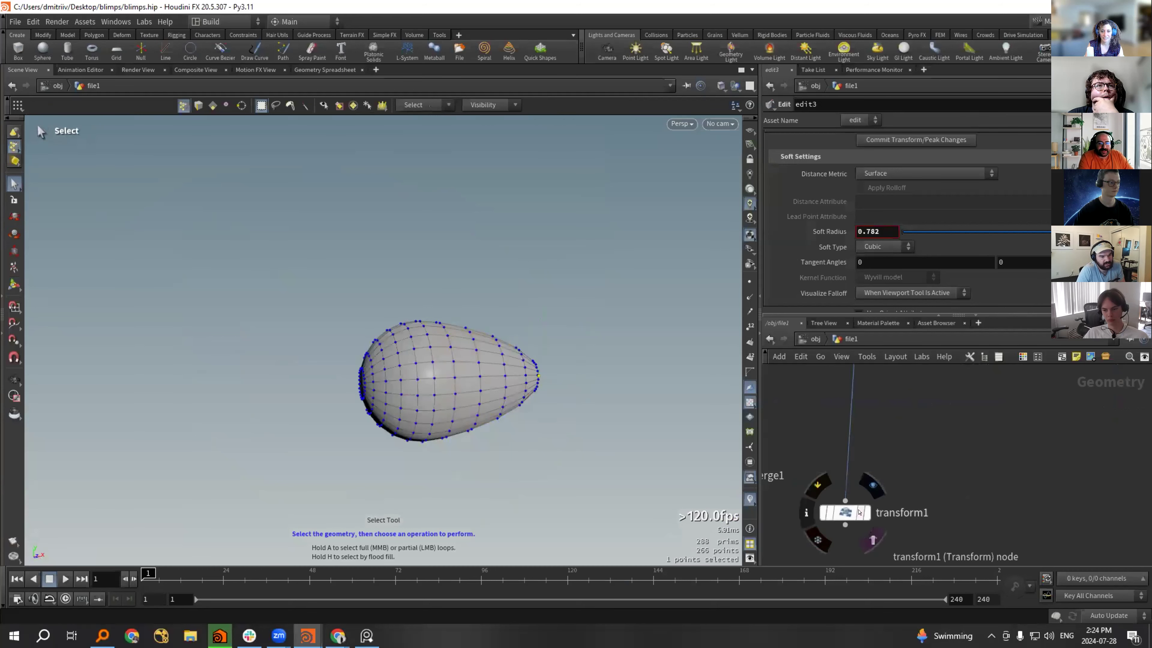
left_click(867, 512)
right_click_drag(599, 391, 626, 408, "alt")
left_click_drag(626, 408, 681, 381, "alt")
Create a Box node in free space near sphere2 and frame it in the viewport.
middle_click_drag(838, 436, 1088, 447)
scroll(952, 447, "down", 2)
scroll(816, 474, "up", 1)
middle_click_drag(816, 475, 867, 438)
key("Tab")
type("box")
key("Return")
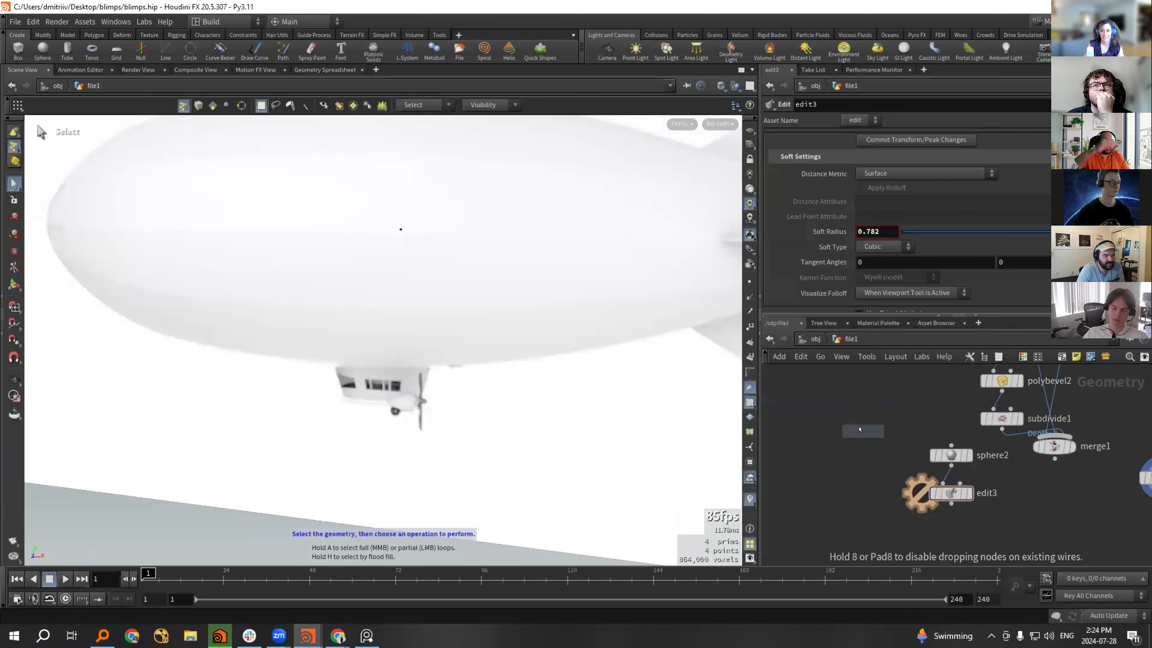
left_click(858, 429)
key("h")
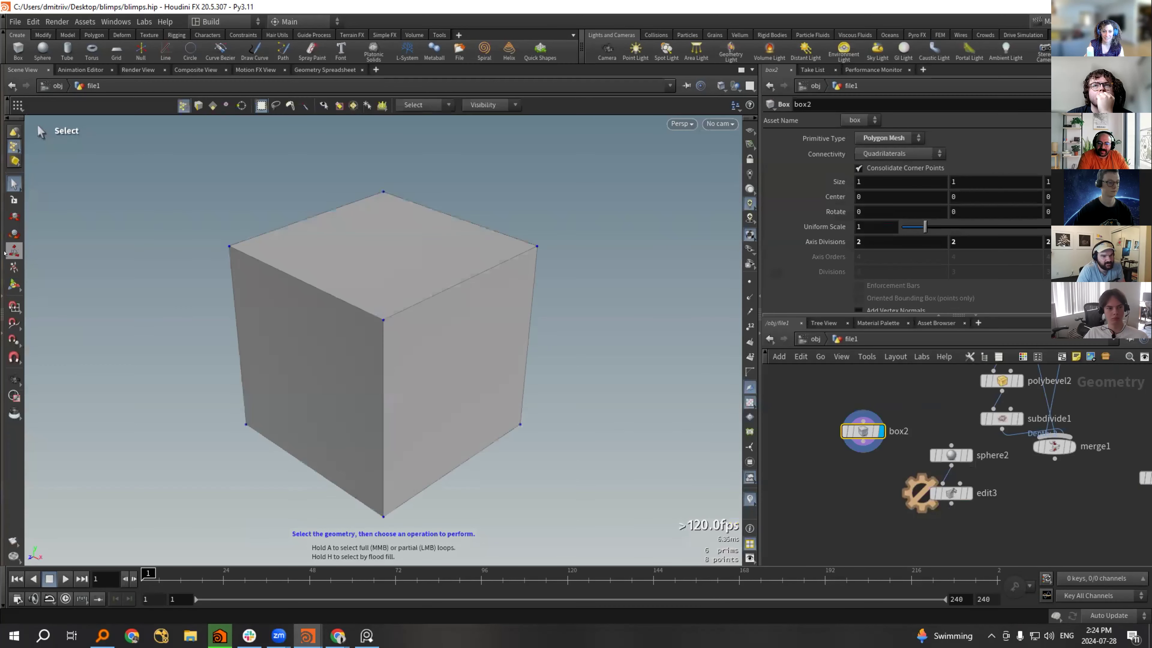
Stretch the new box into a long flat plank with X size 6.4 and Y size 0.2.
middle_click_drag(879, 189, 958, 180)
scroll(635, 308, "down", 3)
left_click_drag(635, 309, 571, 318, "alt")
scroll(955, 499, "up", 2)
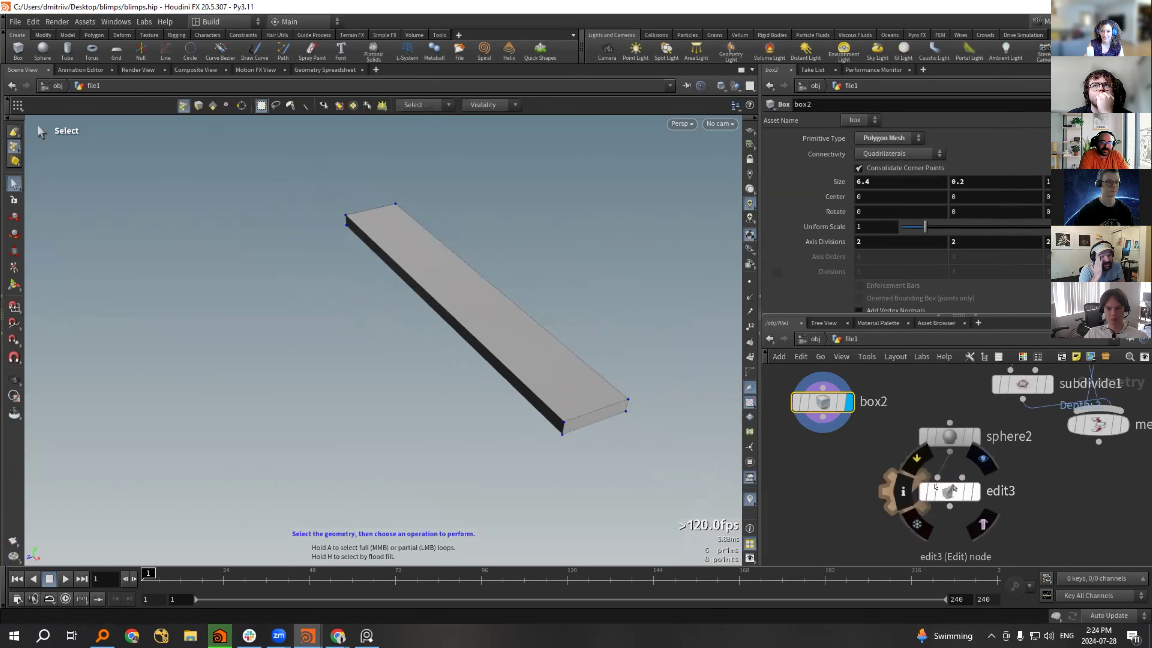
Set the plank's axis divisions to 10 in X, undoing a stray change to the Y divisions.
left_click(822, 420)
key("Escape")
middle_click_drag(832, 486, 877, 522)
scroll(841, 275, "down", 1)
middle_click_drag(984, 239, 1022, 239)
key("ctrl+z")
middle_click_drag(871, 237, 918, 237)
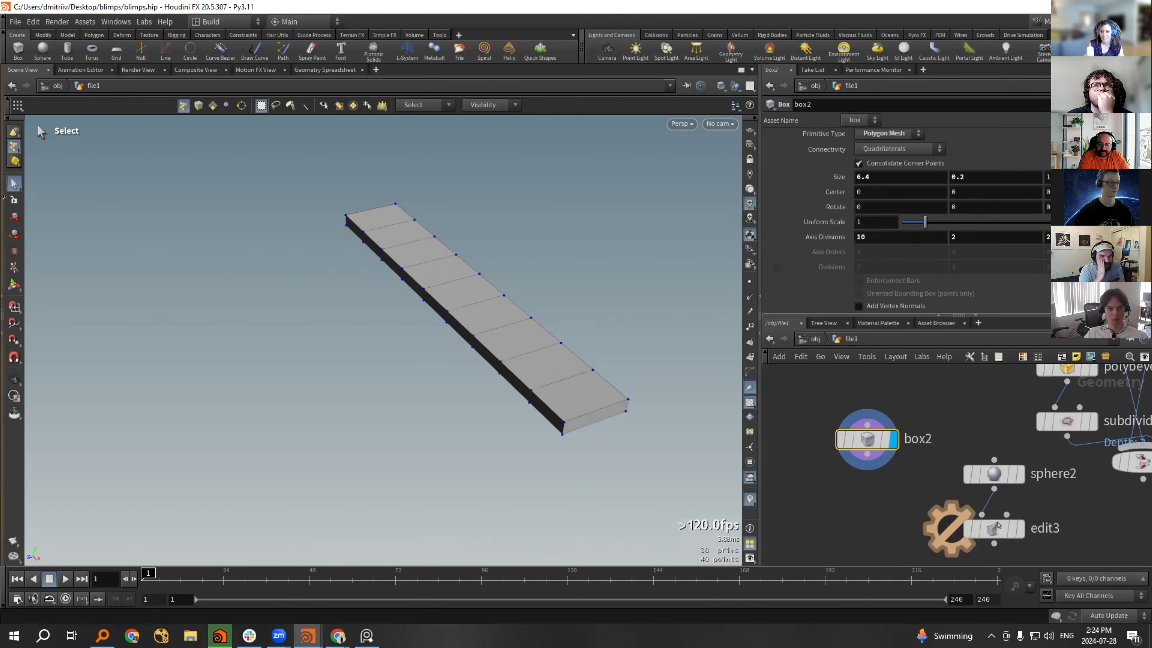
Add a Bend node fed by box2 and display it.
key("Tab")
type("be")
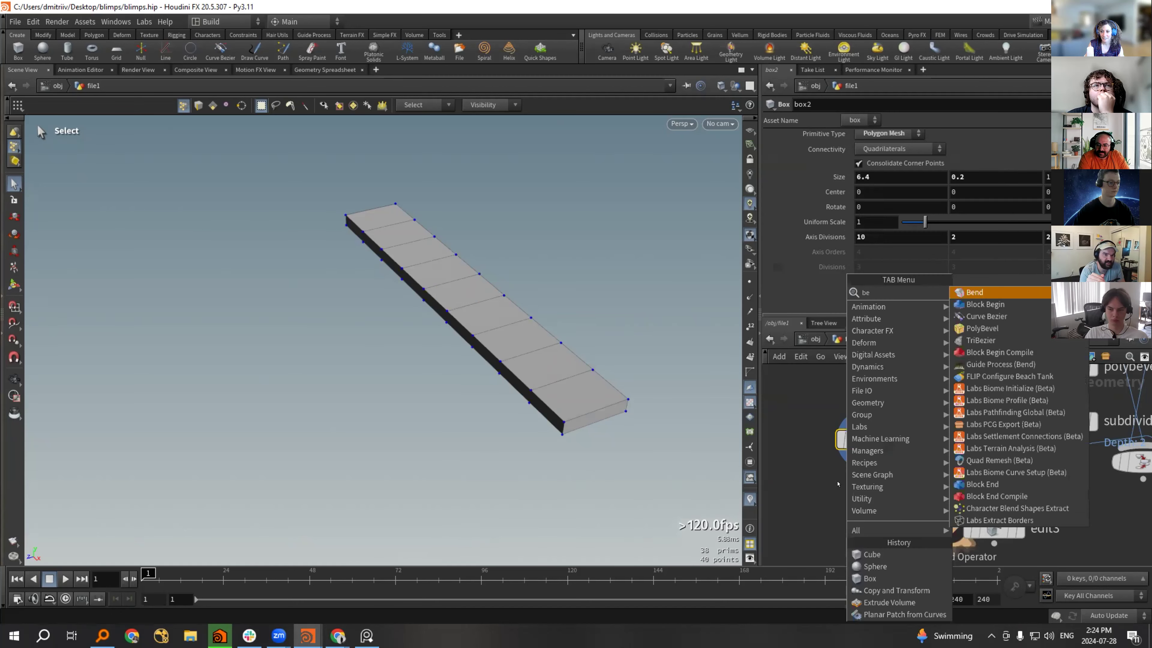
key("Return")
left_click(837, 483)
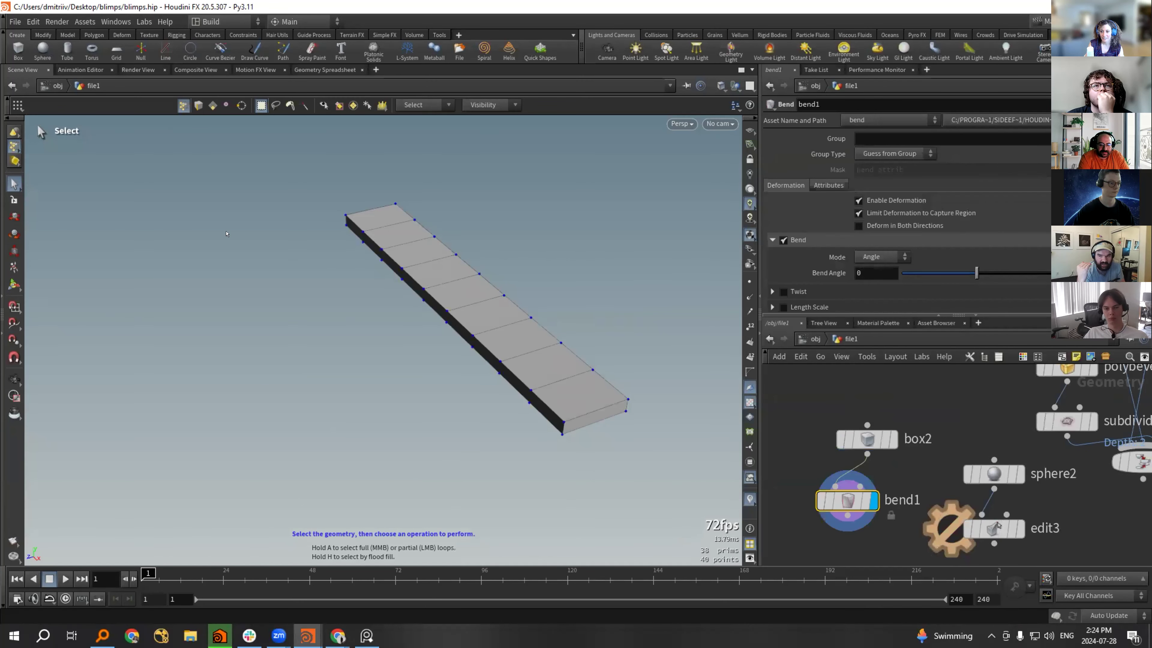
Show the reference grid under the plank and activate bend1's handle, checking box2 and returning to bend1.
left_click_drag(226, 234, 311, 244, "alt")
scroll(429, 301, "down", 5)
left_click(745, 131)
left_click_drag(486, 272, 475, 313, "alt")
scroll(474, 281, "up", 3)
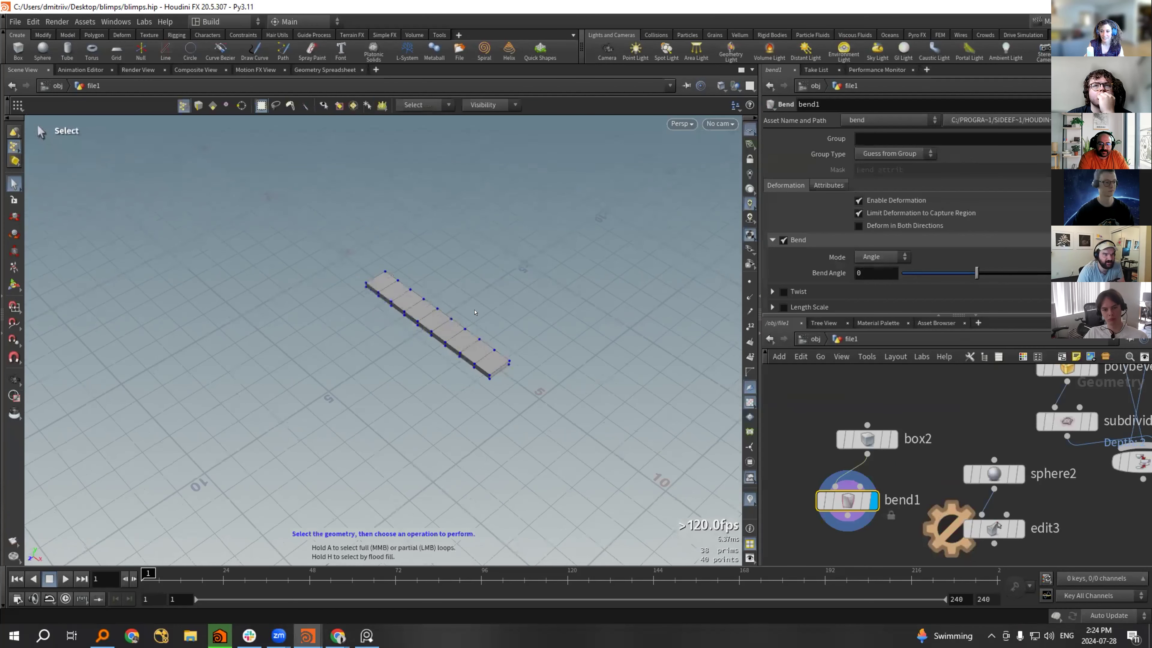
key("Return")
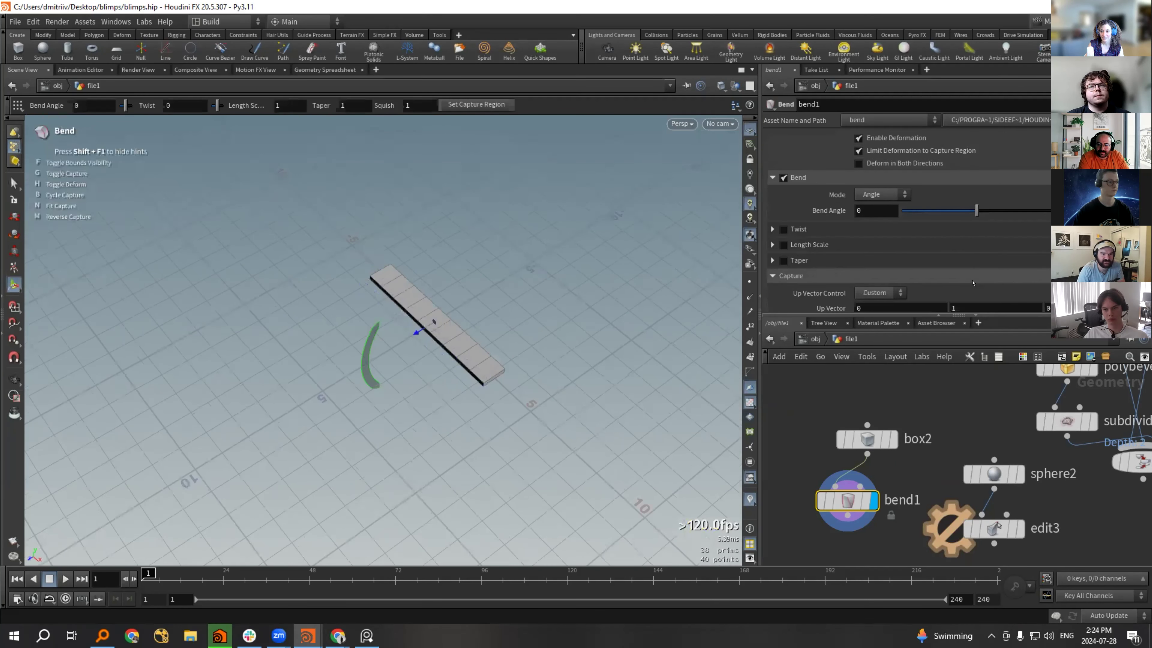
left_click(866, 438)
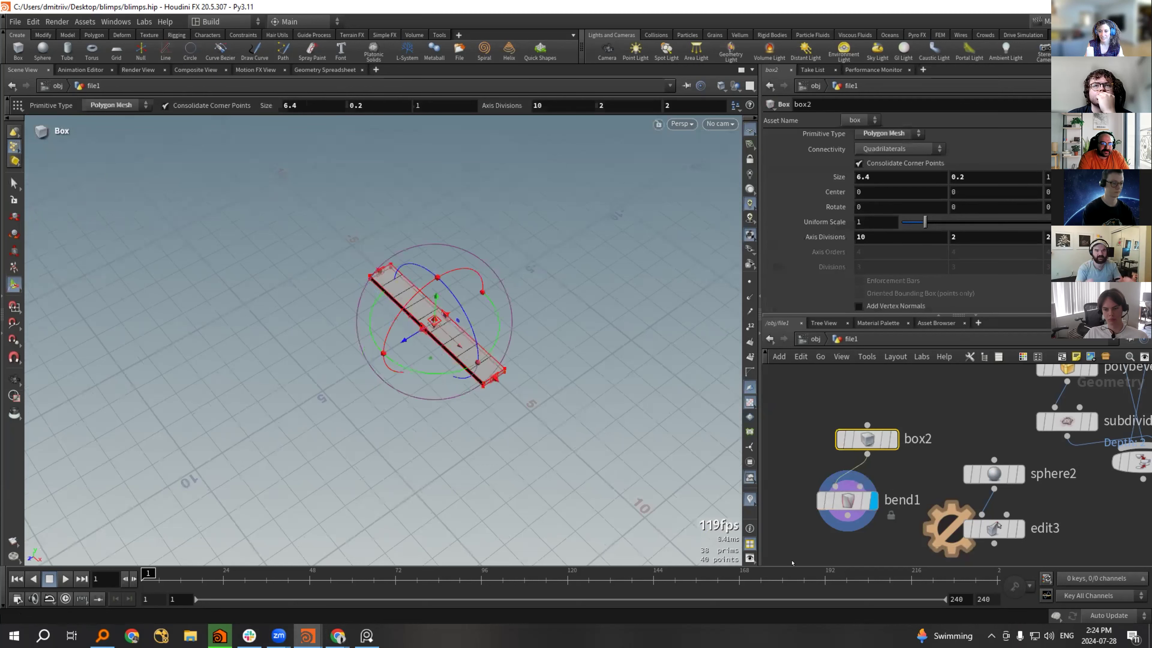
left_click(847, 500)
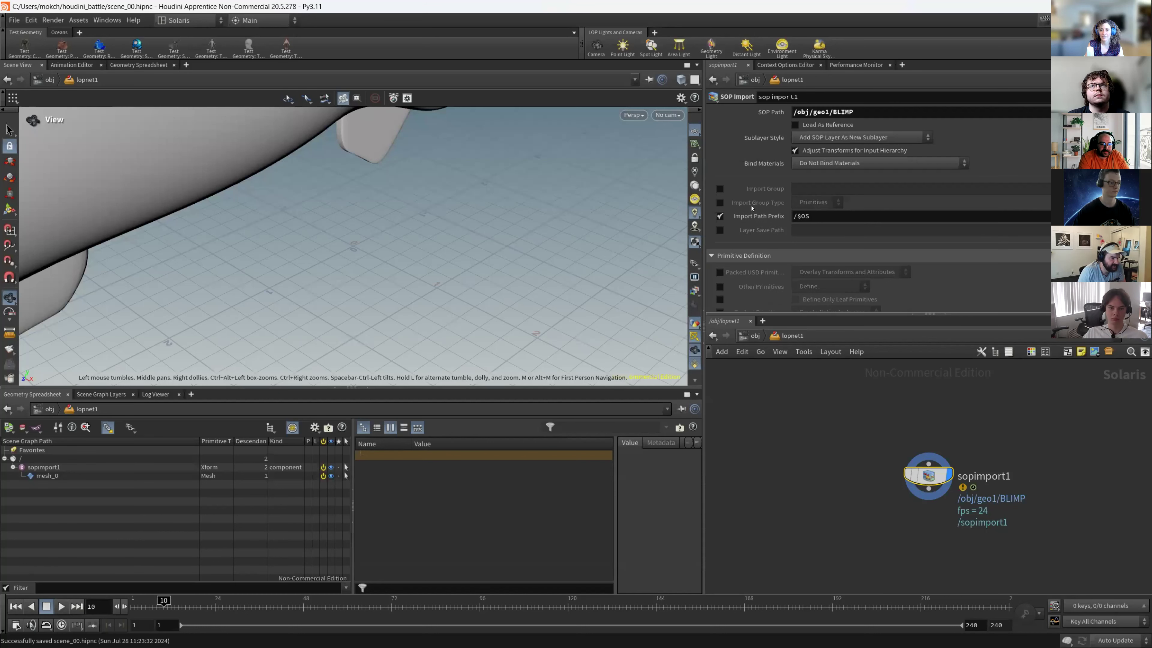
Find the subset and attribute options in sopimport1's Import Data settings and toggle one of them.
scroll(751, 208, "down", 10)
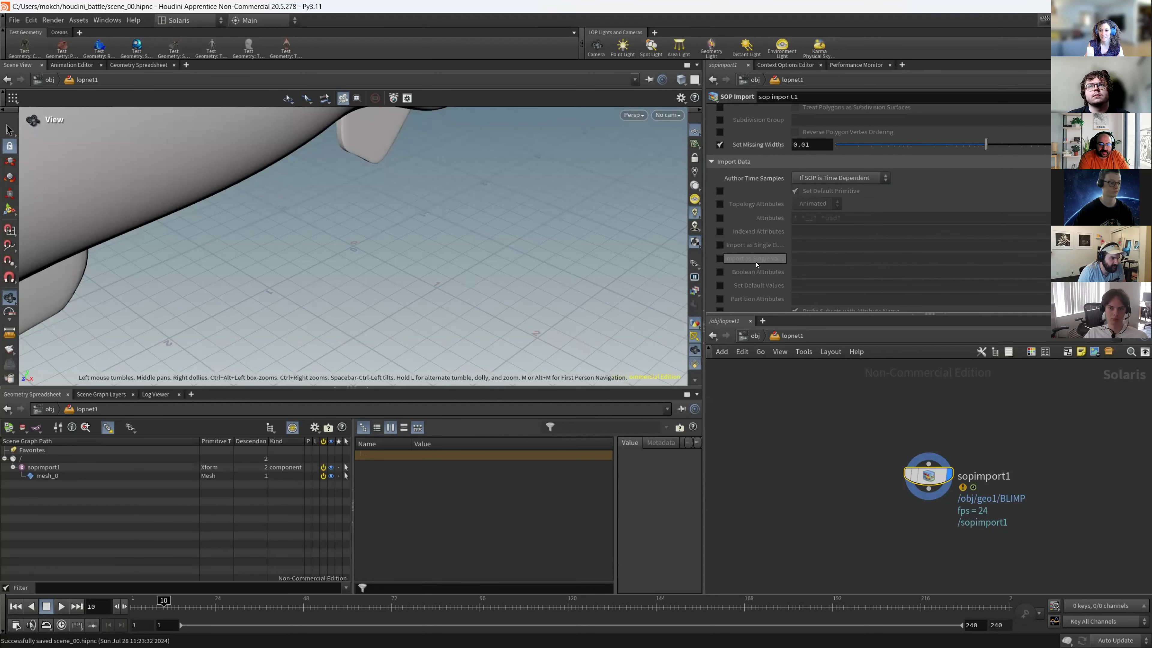
scroll(754, 194, "down", 1)
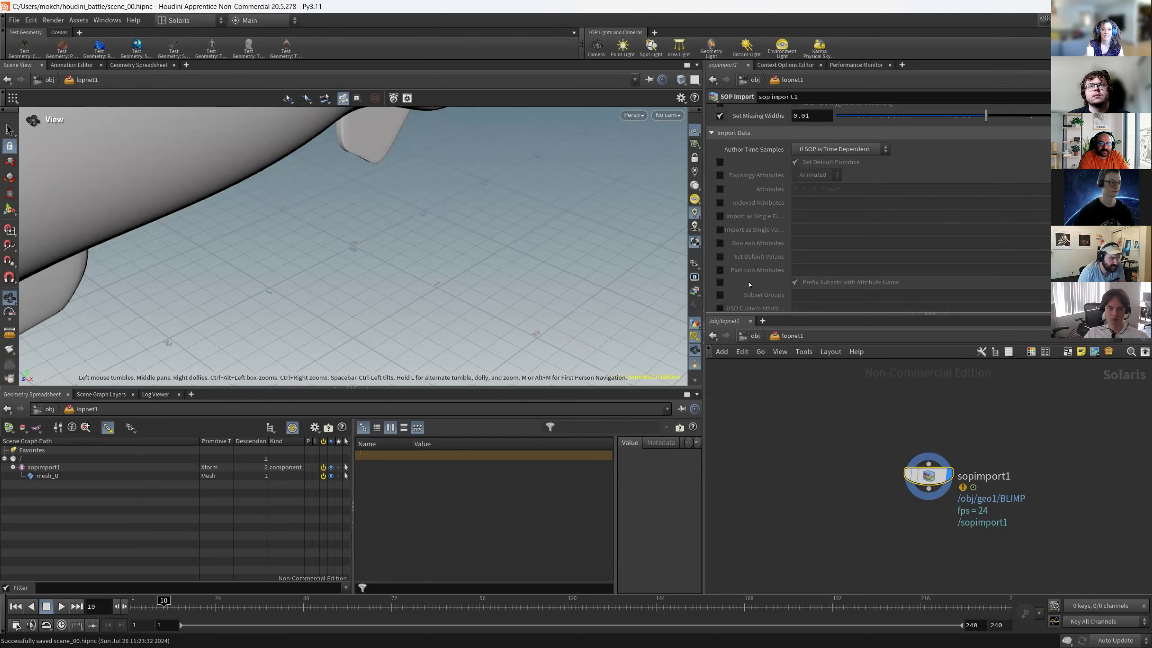
scroll(762, 283, "down", 1)
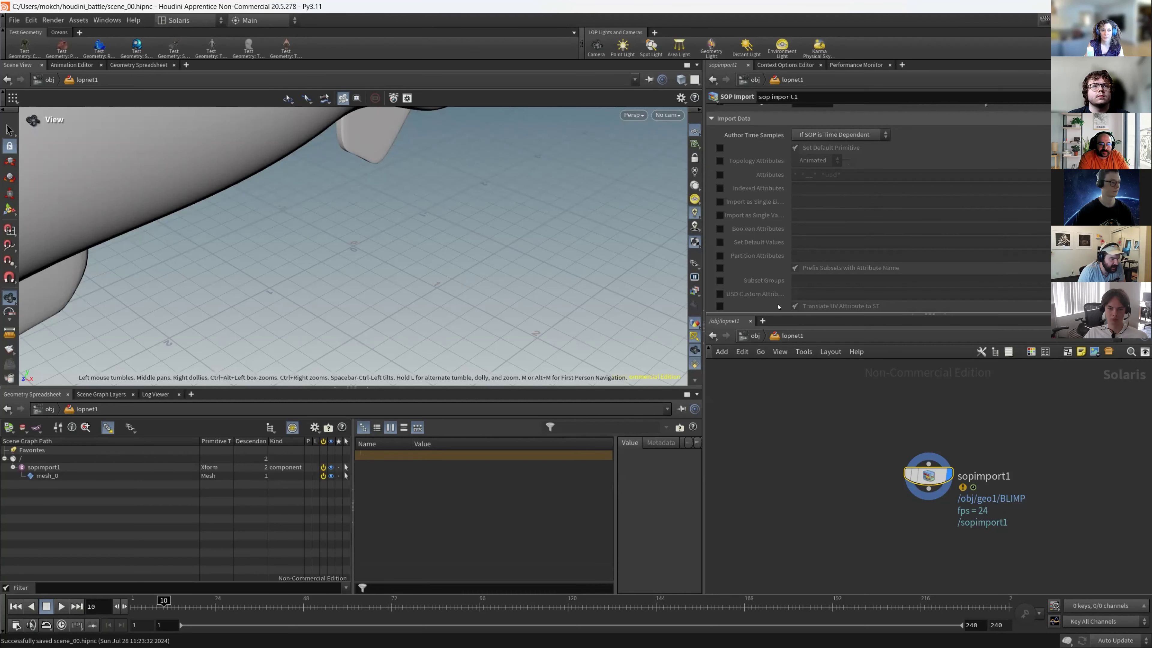
scroll(776, 307, "down", 1)
left_click(720, 277)
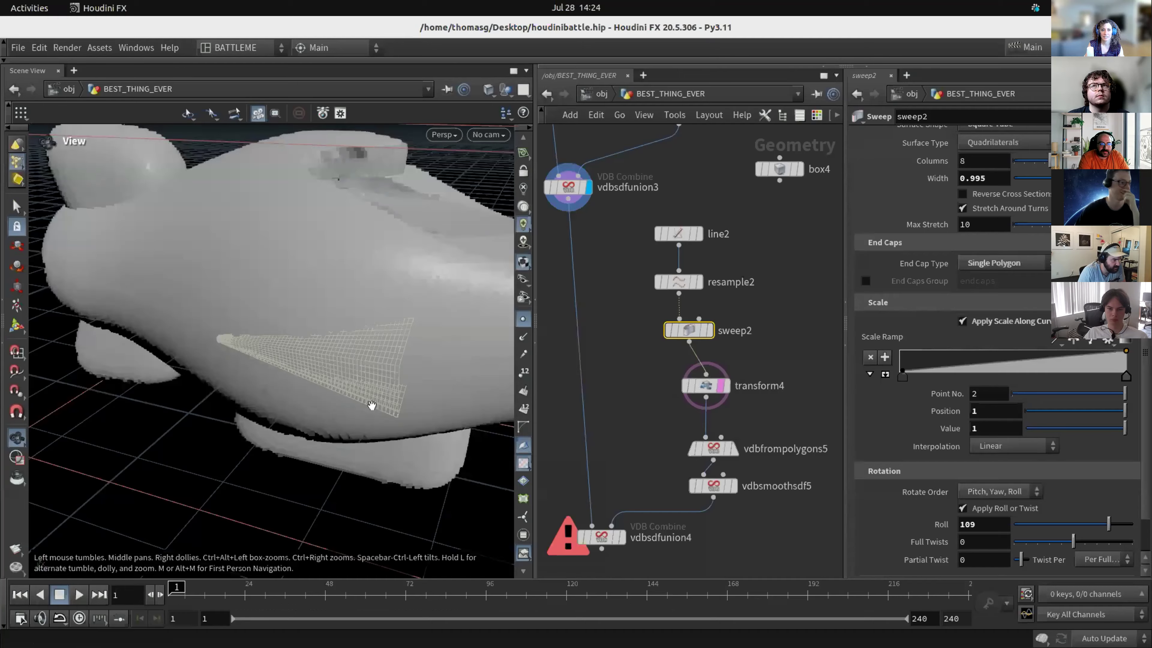
Inspect the node info of vdbsdfunion3, frame the model, and display and inspect the faulty vdbsdfunion4.
middle_click(645, 243)
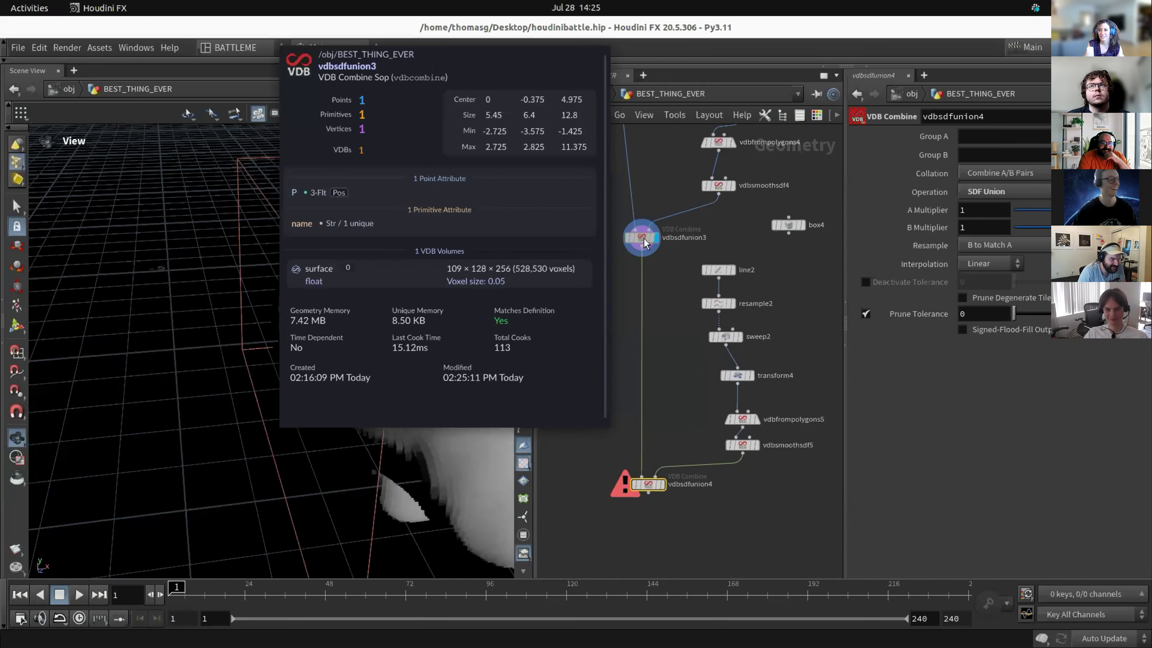
left_click_drag(335, 283, 712, 547)
key("space+g")
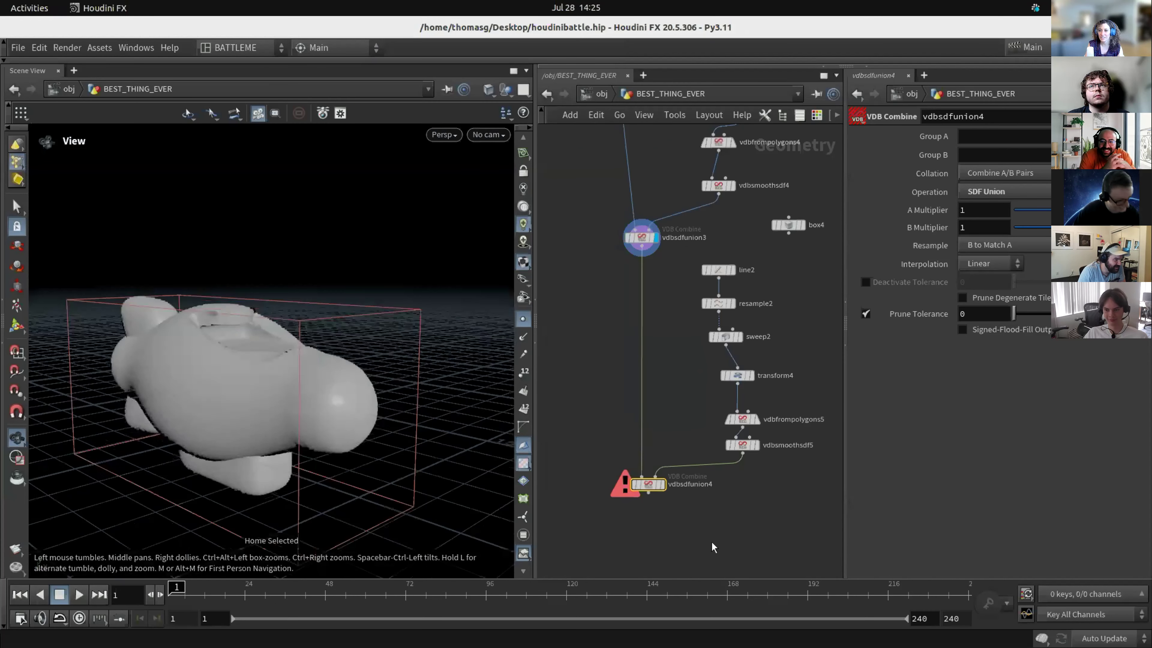
double_click(669, 485)
key("Return")
middle_click(649, 486)
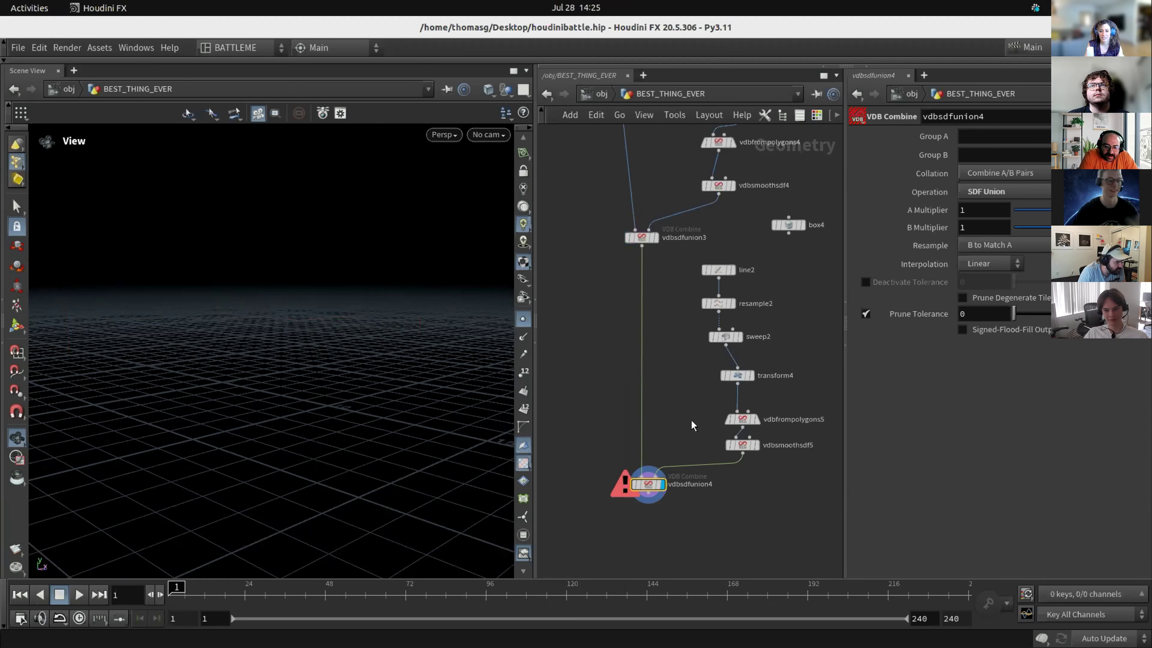
Try Fill Interior on vdbfrompolygons5, leave it off and display vdbsdfunion3 again.
left_click(742, 419)
left_click(997, 254)
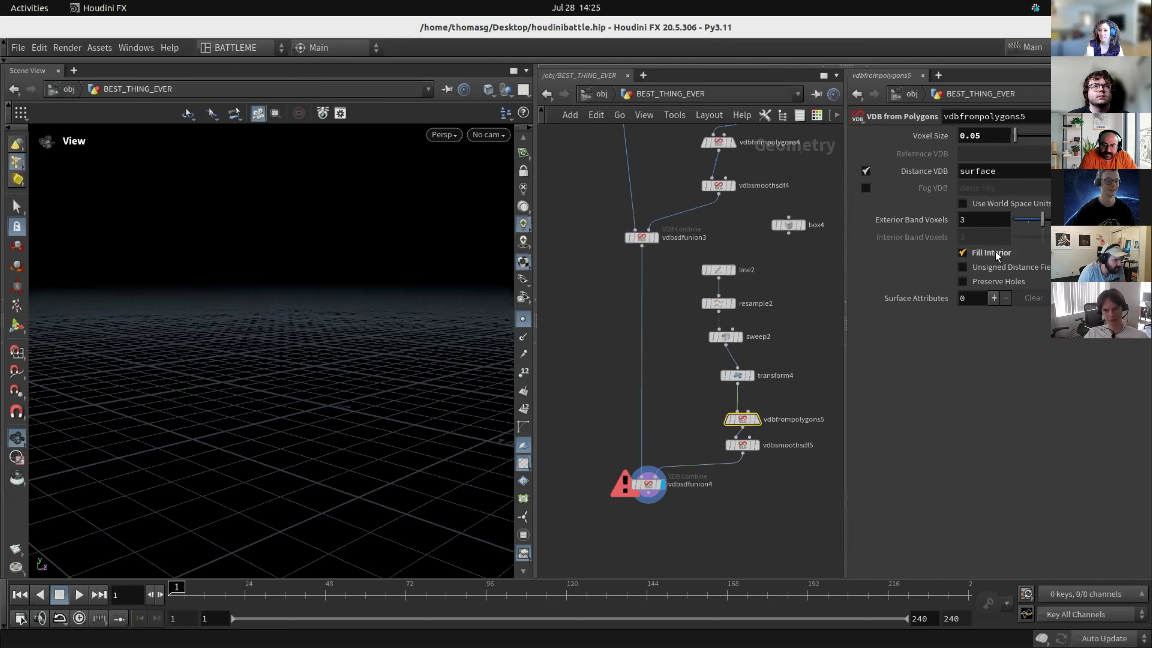
middle_click_drag(659, 257, 658, 360)
left_click(656, 341)
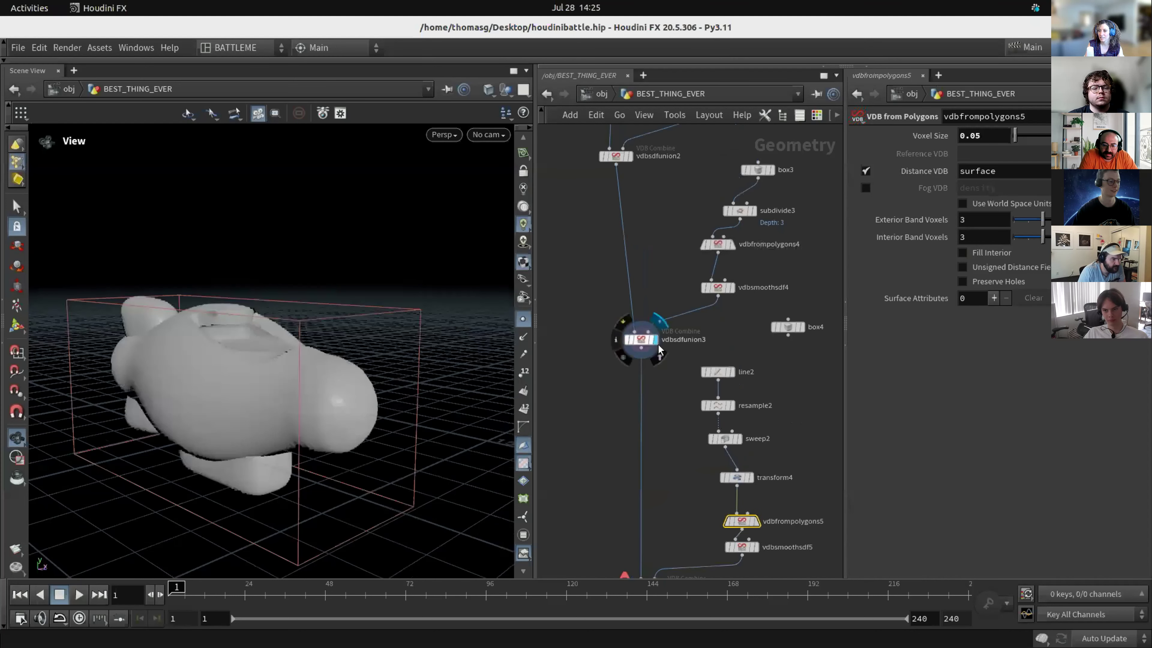
left_click_drag(280, 339, 304, 372)
Insert a Convert VDB node on the wire between vdbsdfunion3 and vdbsdfunion4.
middle_click_drag(660, 415, 660, 371)
key("Tab")
type("vdbf")
key("BackSpace")
key("BackSpace")
key("BackSpace")
key("BackSpace")
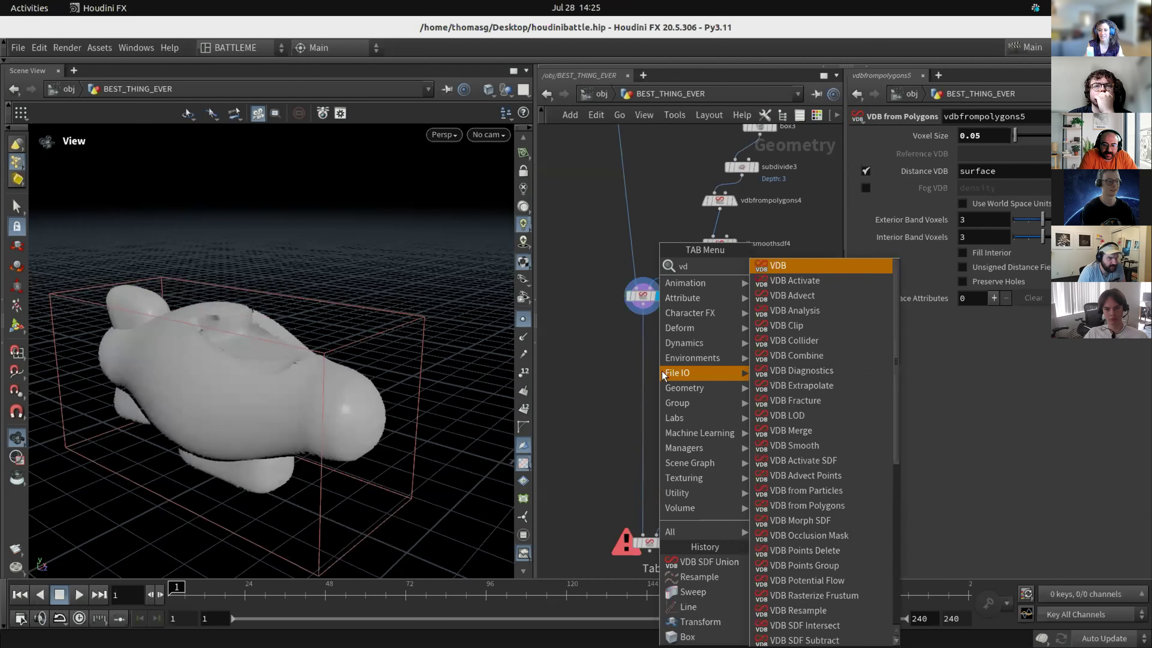
type("convertvdb")
key("Return")
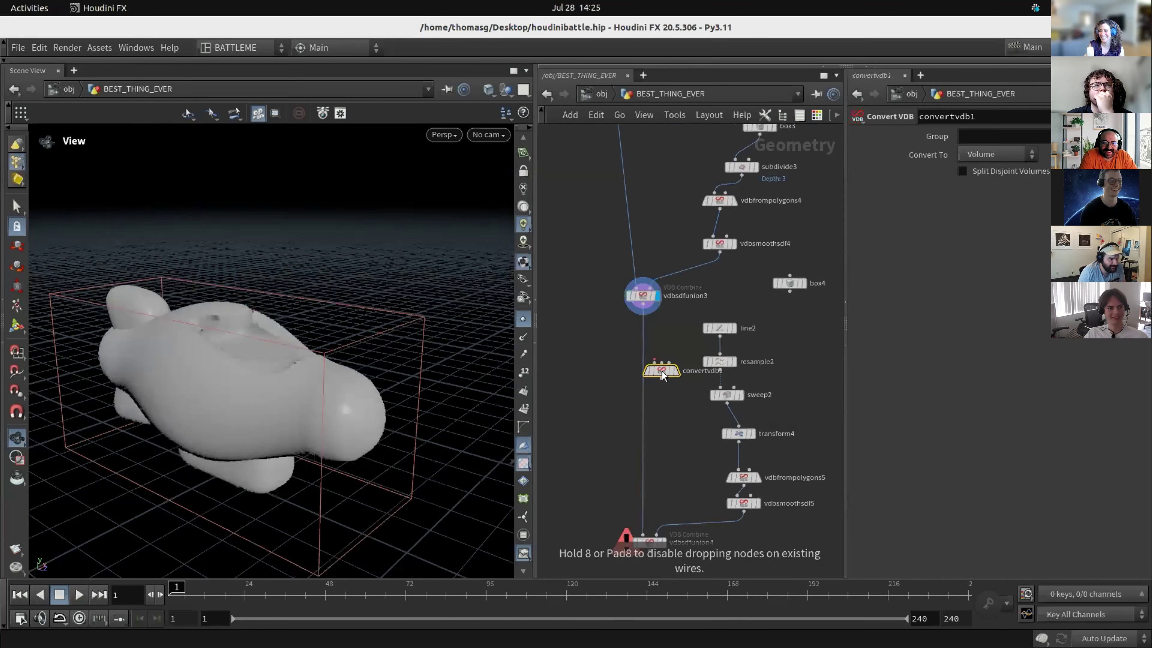
left_click(651, 358)
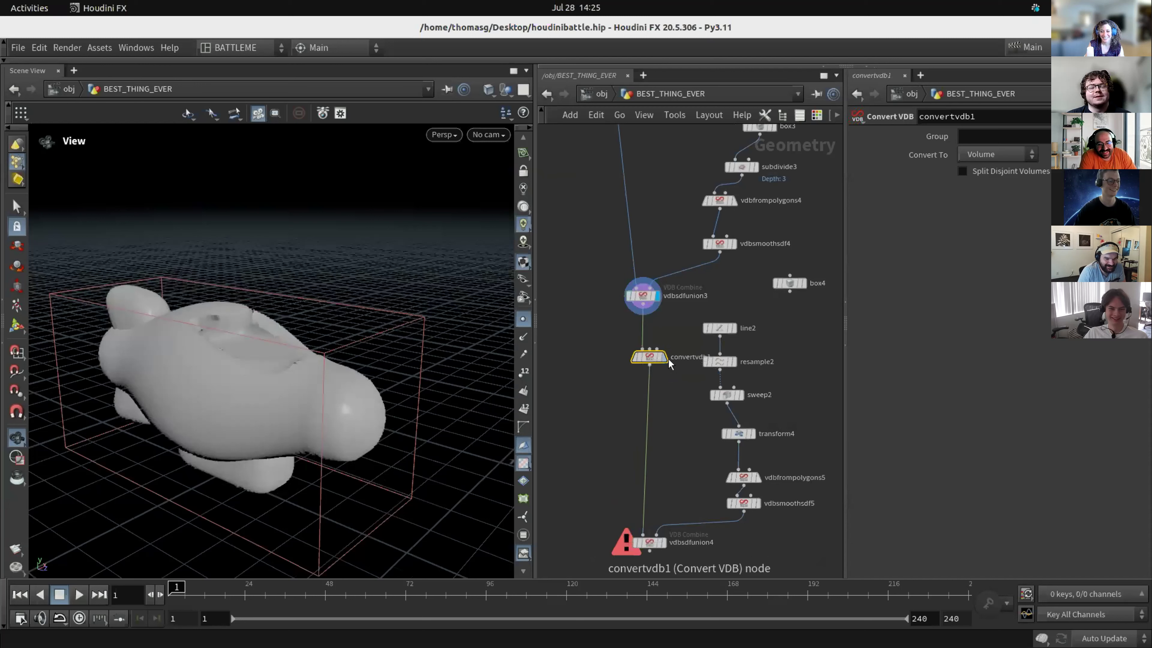
Display convertvdb1, change its Convert To type and examine the converted blimp with the viewport display option toggled.
left_click(658, 360)
left_click(974, 154)
left_click(974, 198)
left_click(523, 318)
left_click_drag(318, 335, 244, 350)
scroll(244, 350, "up", 3)
Search for a Convert node to add below convertvdb1.
middle_click_drag(663, 432, 673, 379)
key("Tab")
type("conve")
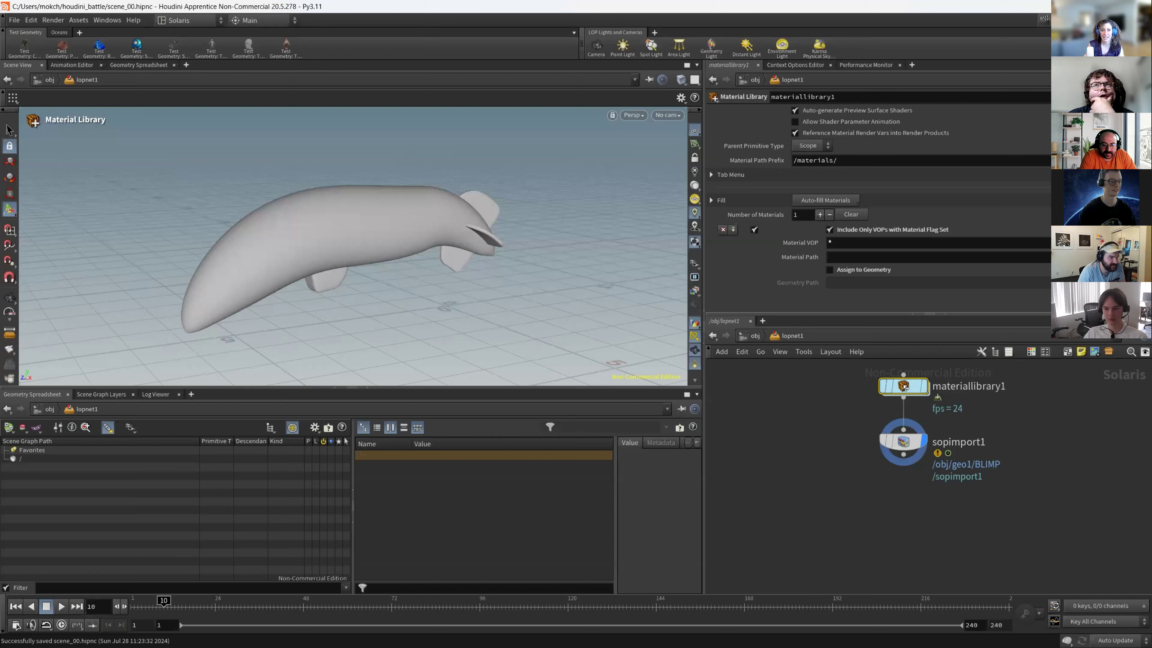
Create a Karma Material Builder inside materiallibrary1 and enter its network.
key("i")
key("Tab")
type("ka")
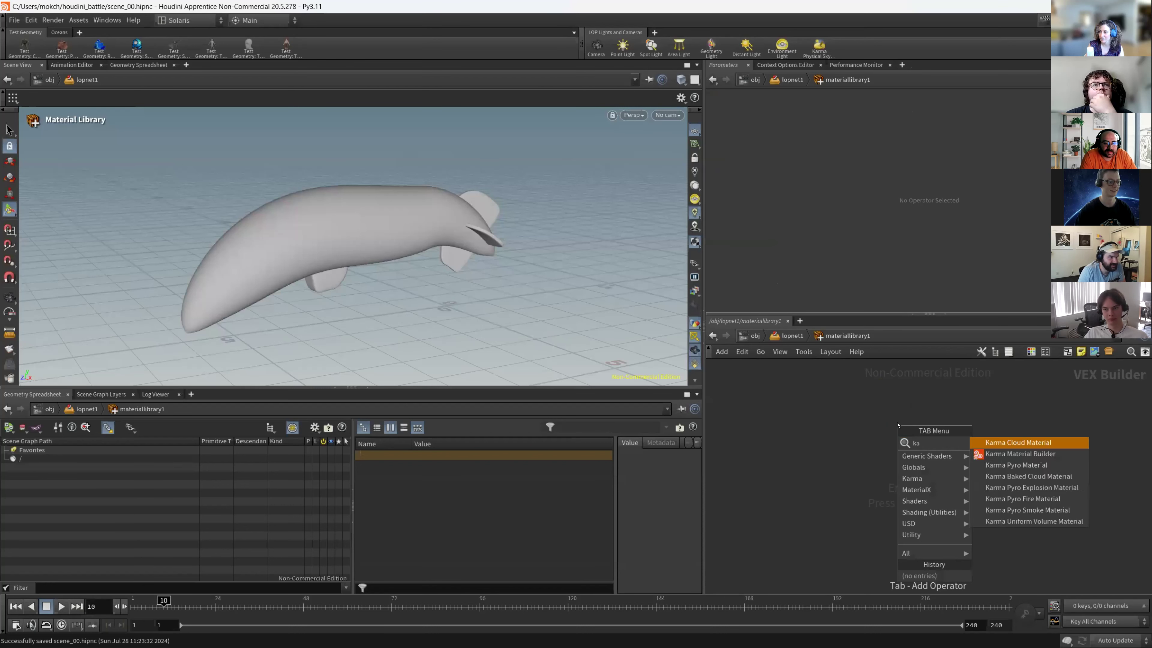
key("Down")
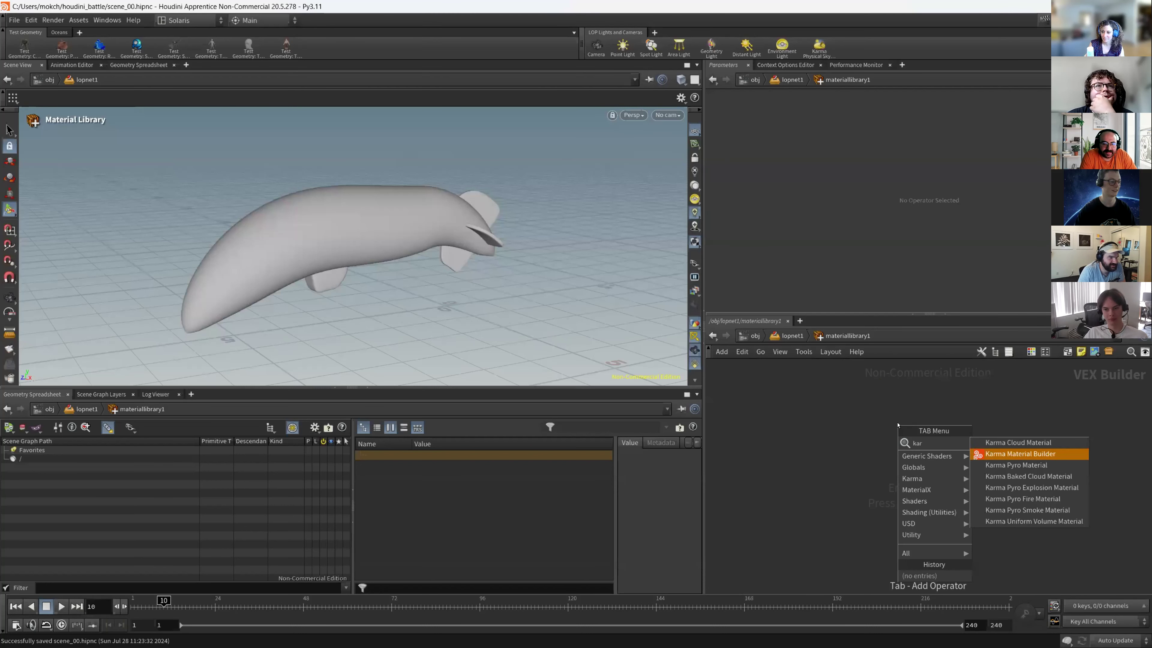
key("Return")
key("Return")
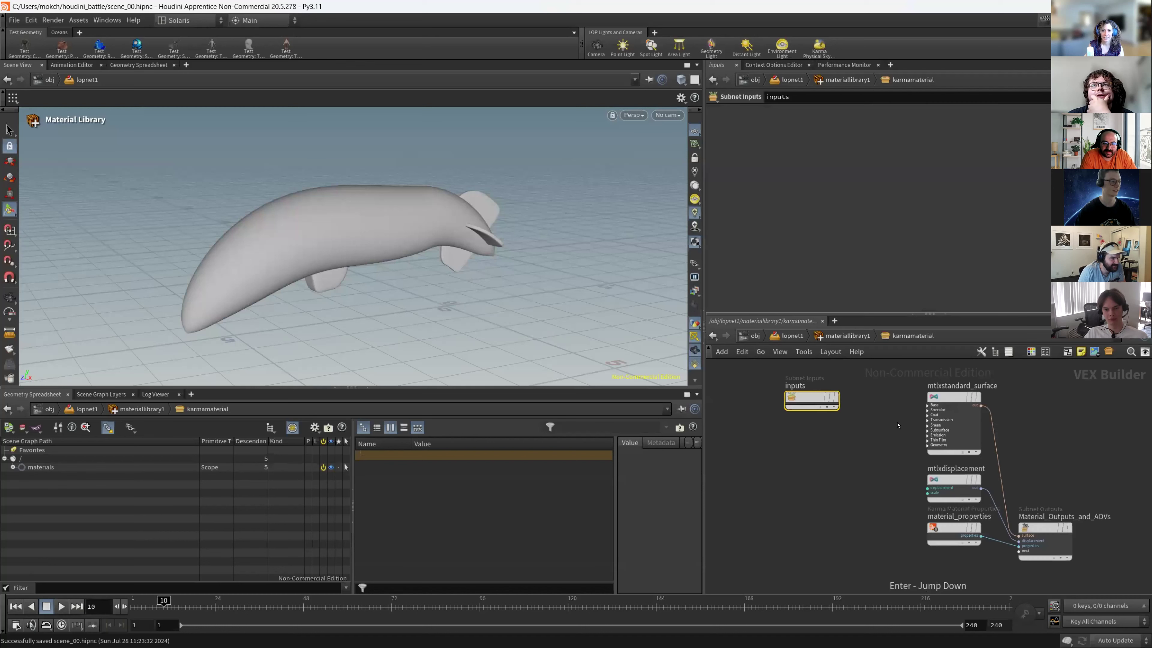
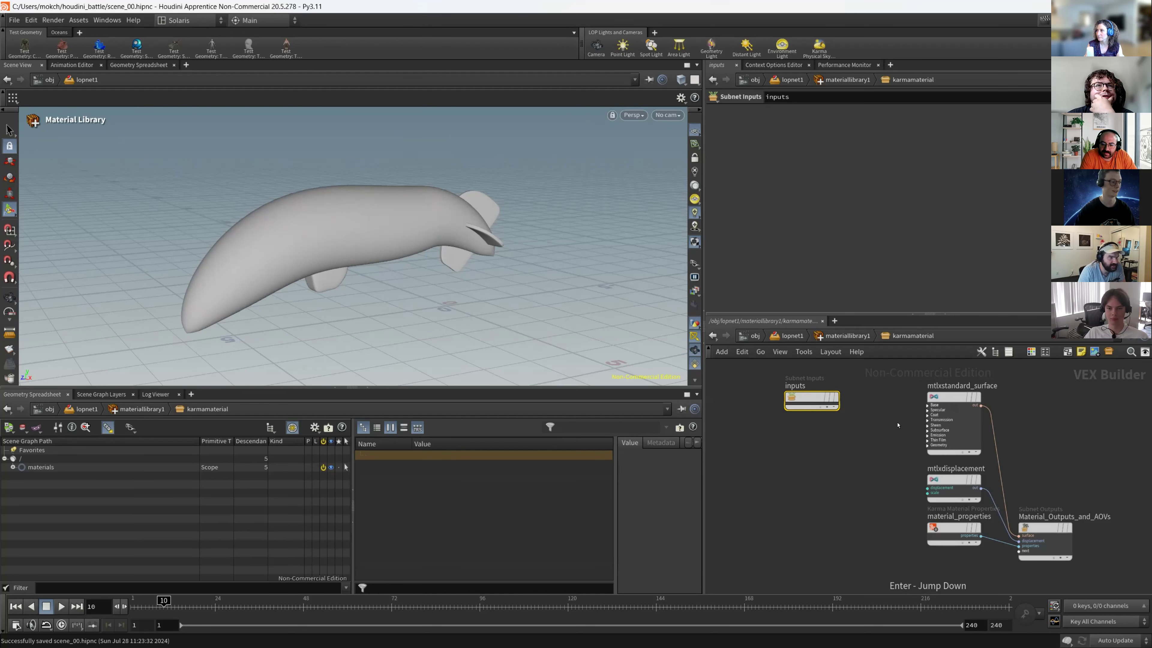
middle_click_drag(869, 478, 843, 472)
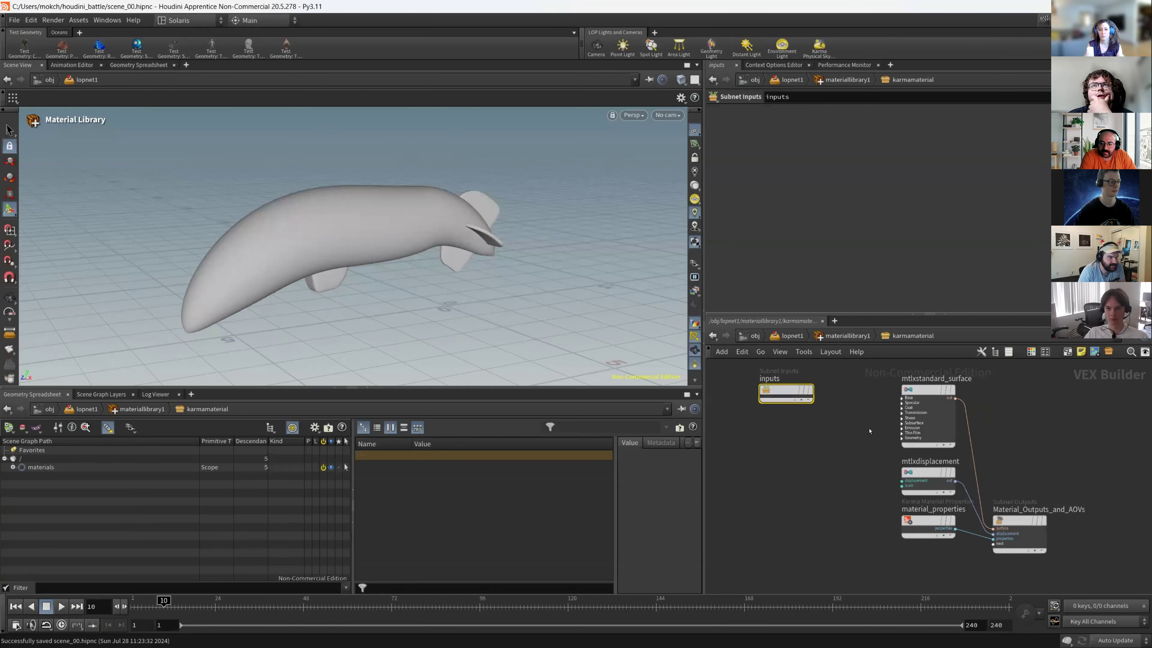
mouse_move(781, 387)
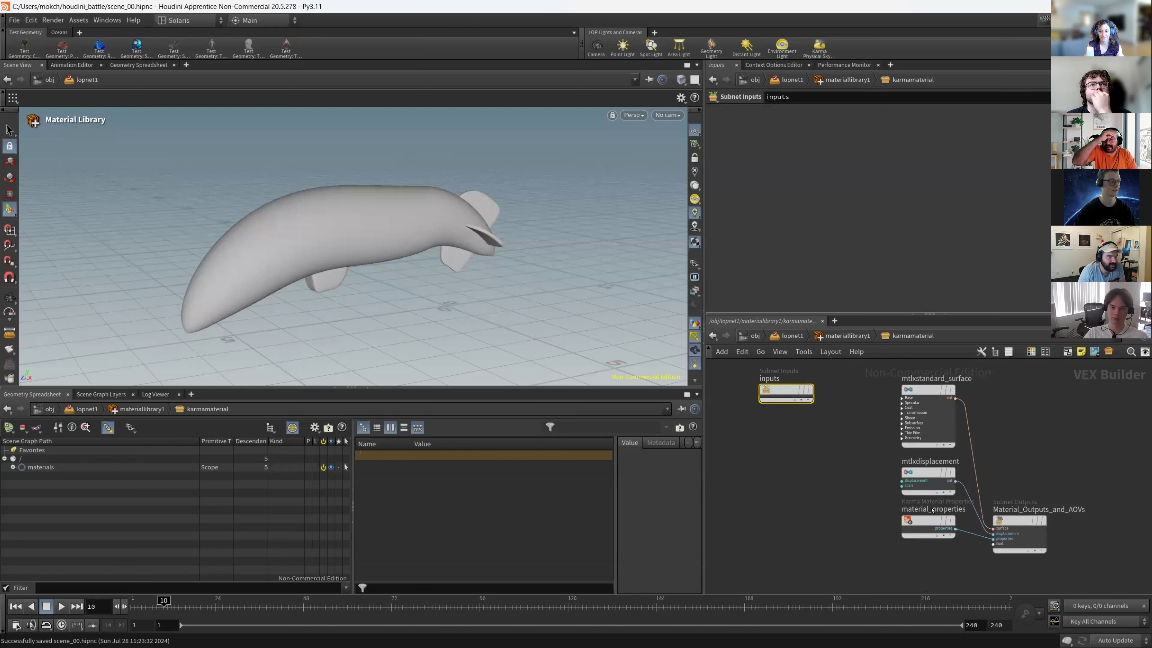
mouse_move(918, 641)
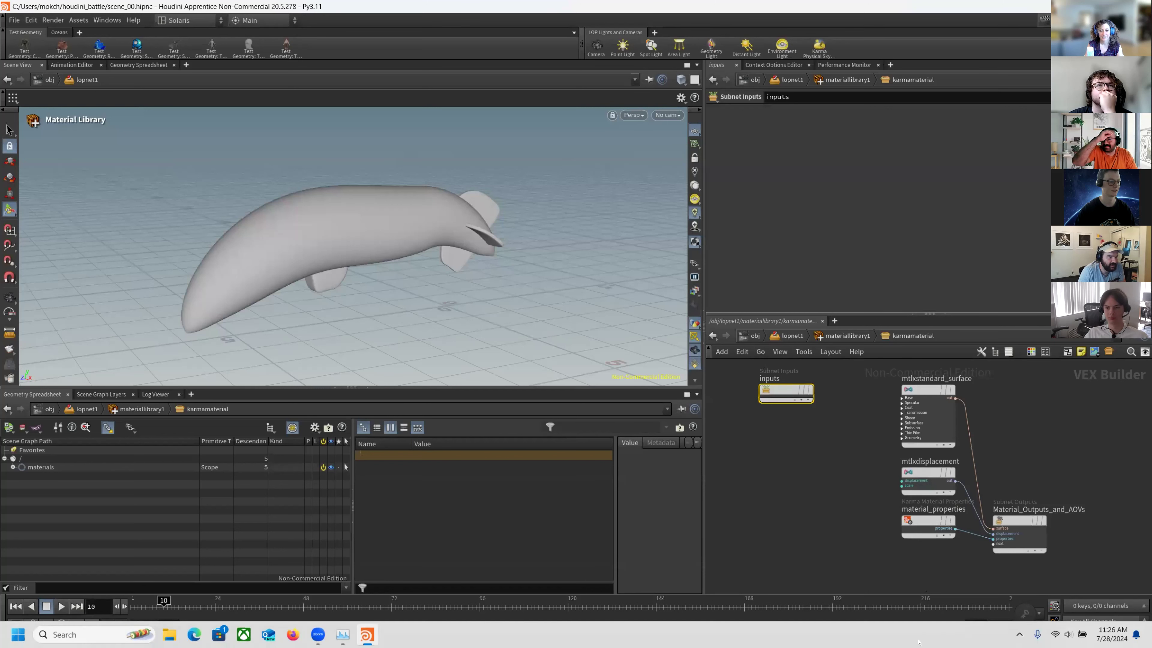
left_click(1067, 634)
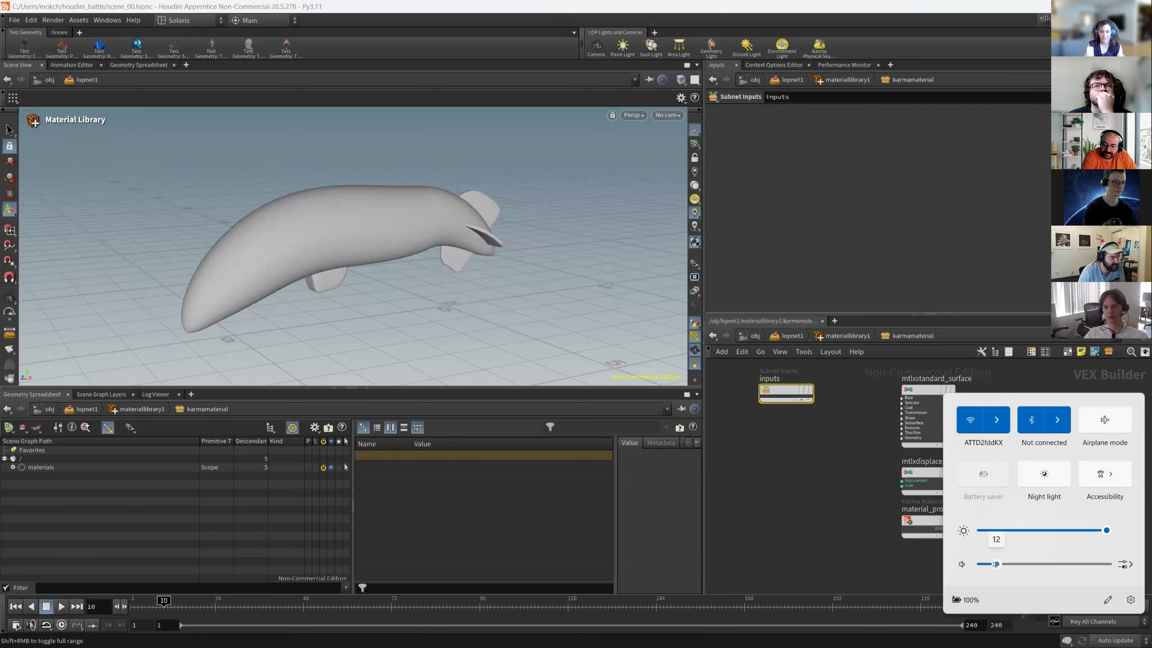
left_click(826, 544)
key("h")
key("Tab")
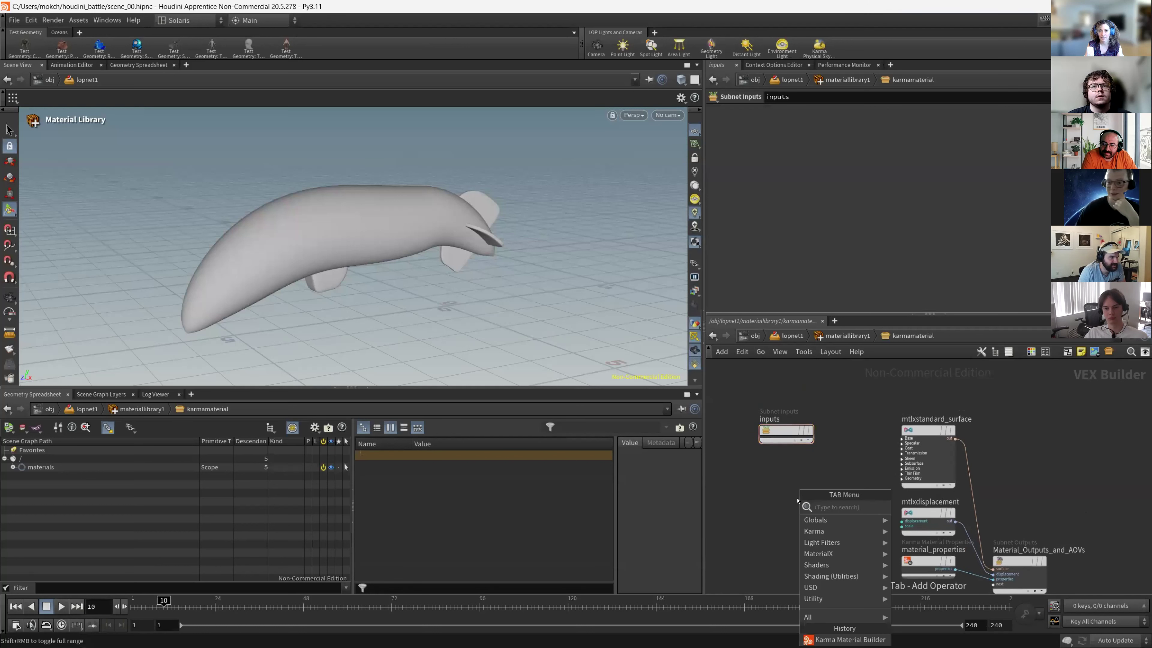
key("Escape")
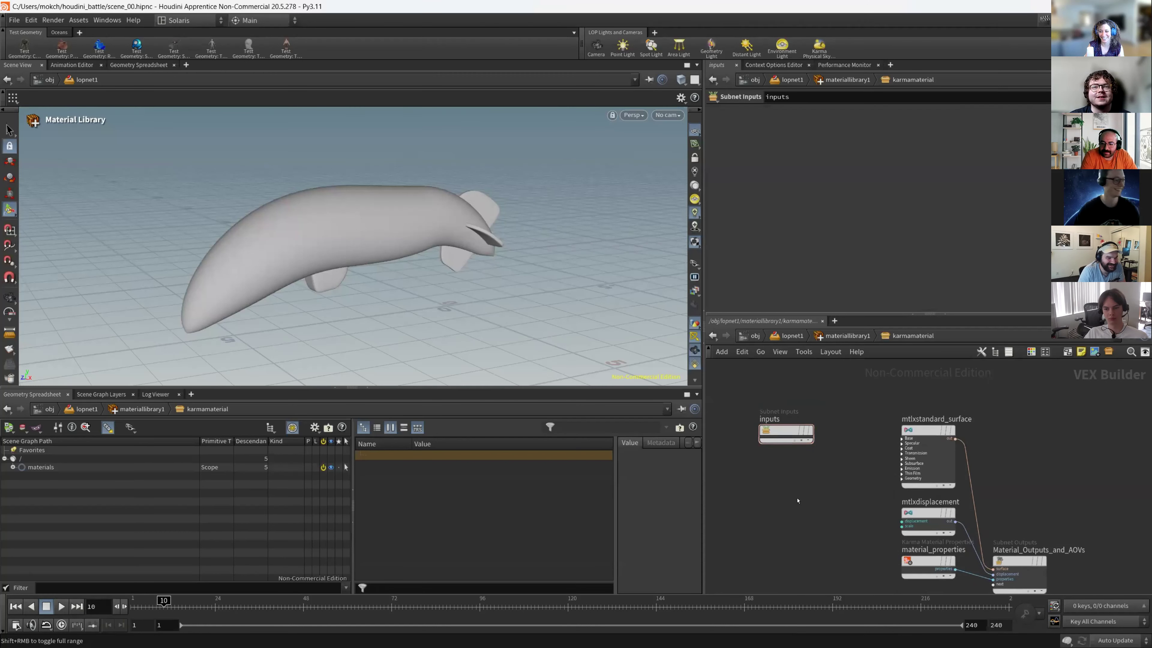
key("h")
key("Tab")
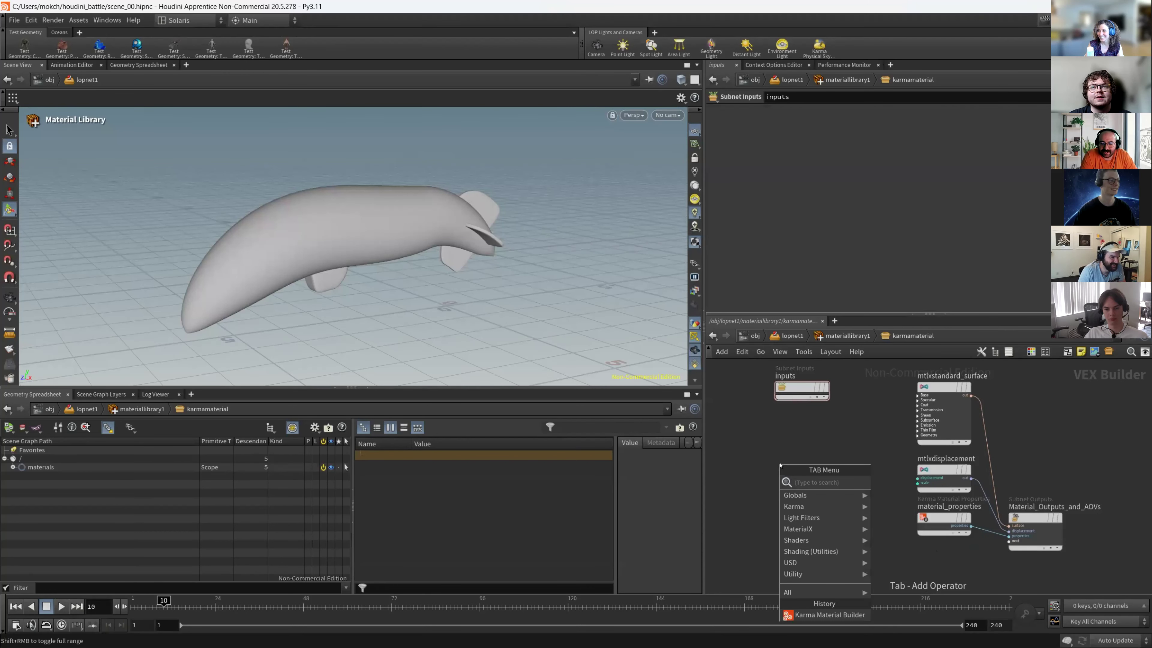
key("Escape")
Set the base color of mtlxstandard_surface to a neutral grey of 0.333.
left_click(926, 400)
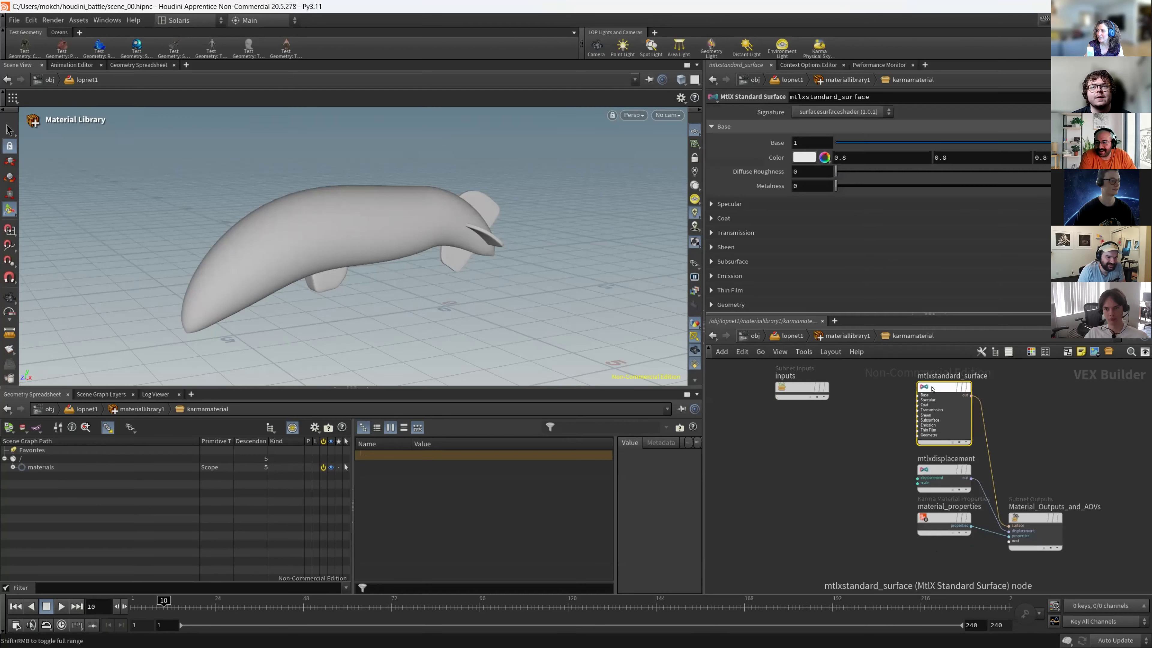
left_click(804, 164)
left_click(759, 99)
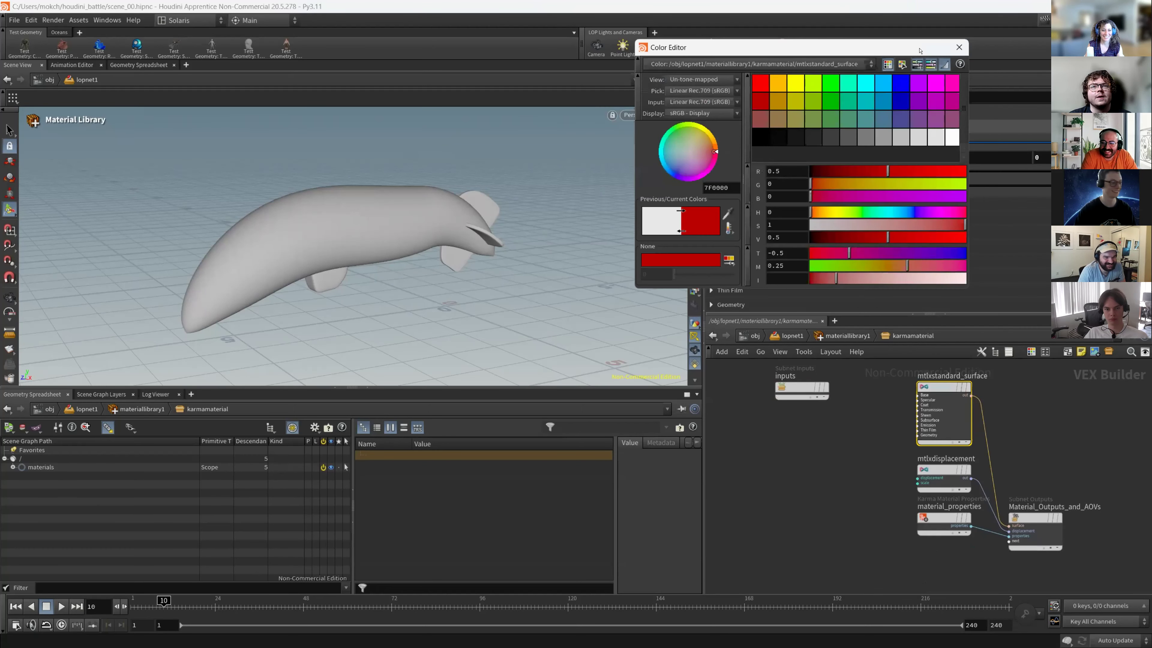
left_click(883, 137)
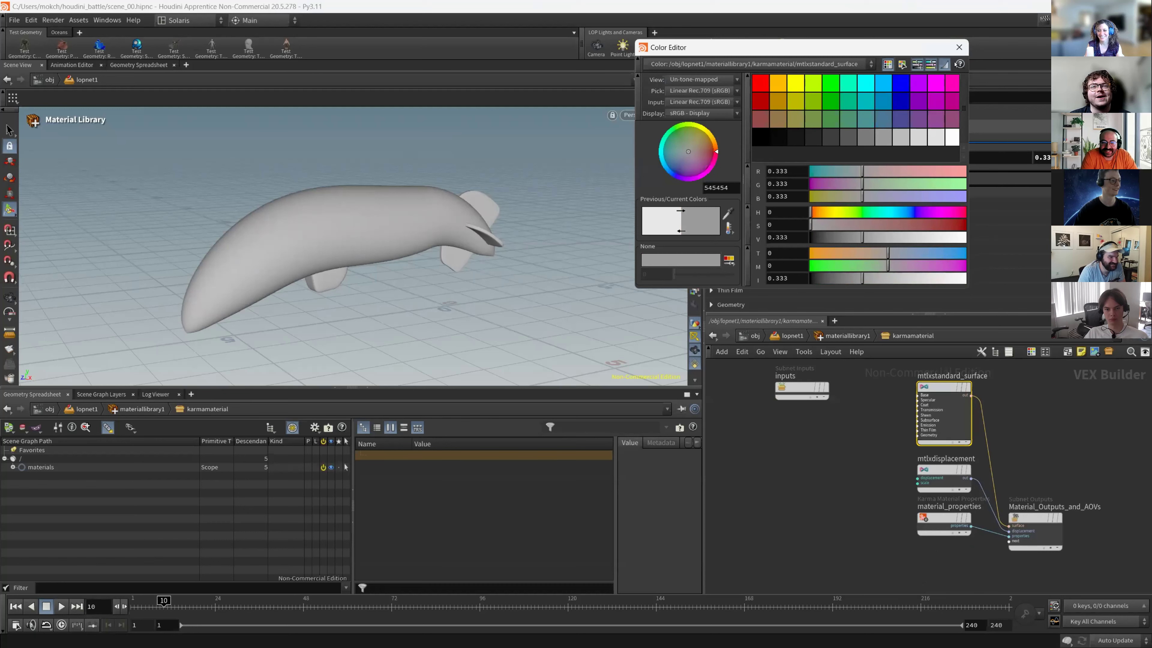
left_click(958, 47)
Return to the material library level and rename the Karma material to body.
key("u")
double_click(892, 407)
type("bod")
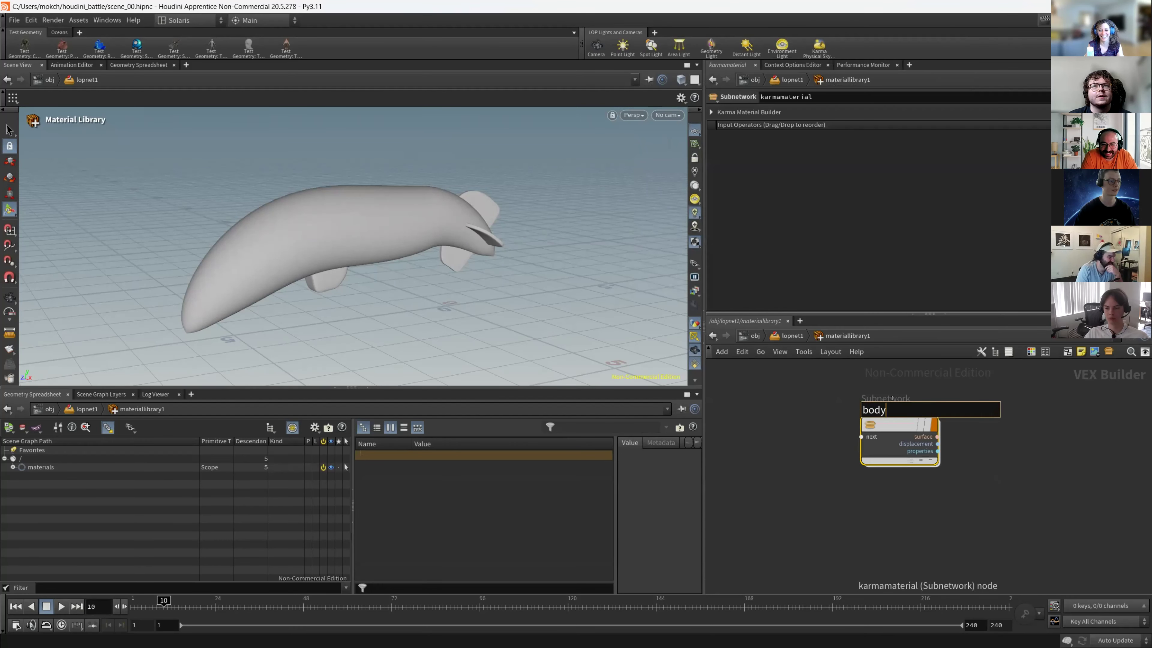
type("y")
key("Return")
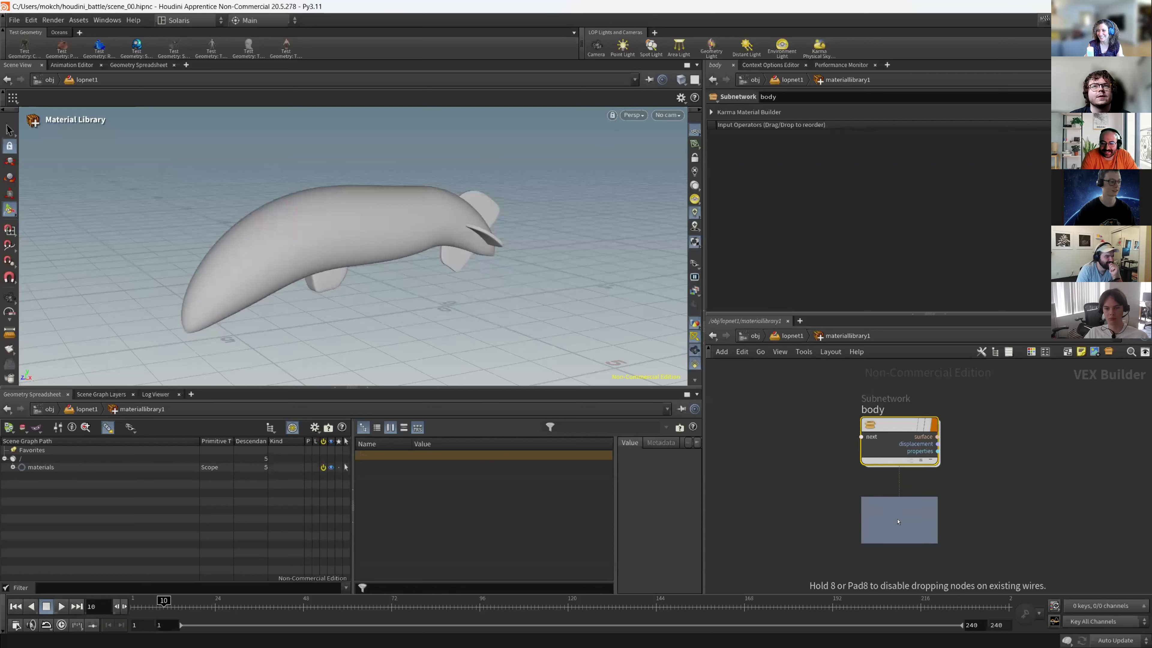
Place a copy of the body Karma material below the original and rename it fin.
left_click(903, 549)
double_click(884, 514)
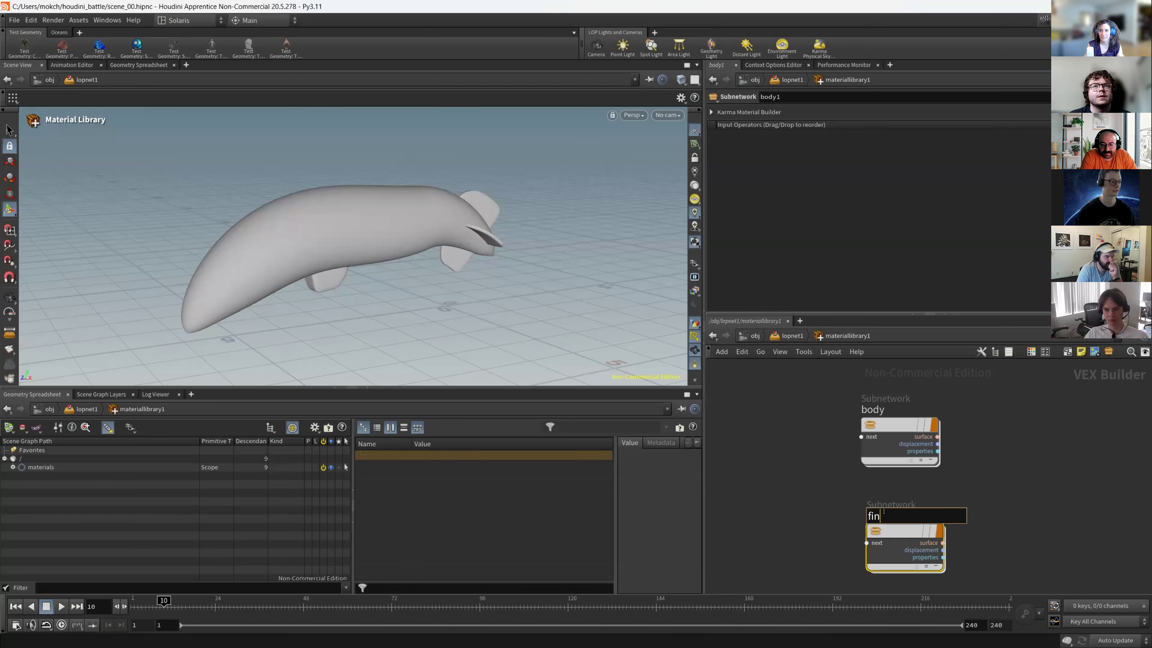
key("Return")
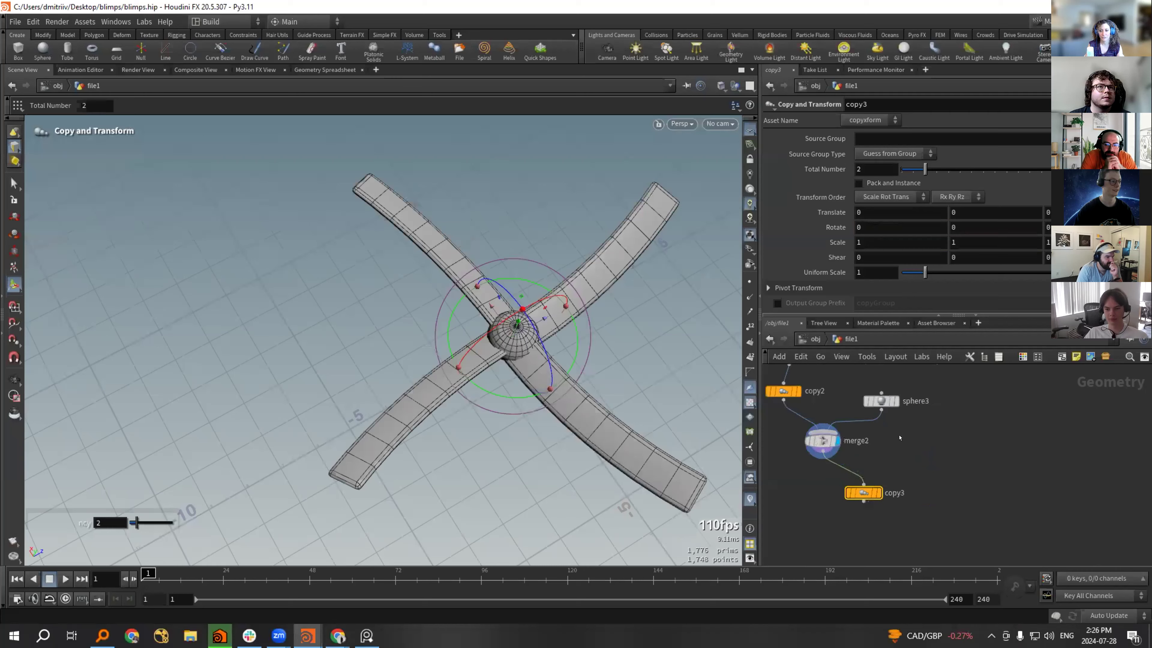
Insert a Transform node between merge2 and copy3 and set its Z rotation to 90.
key("Tab")
type("tra")
left_click(1003, 317)
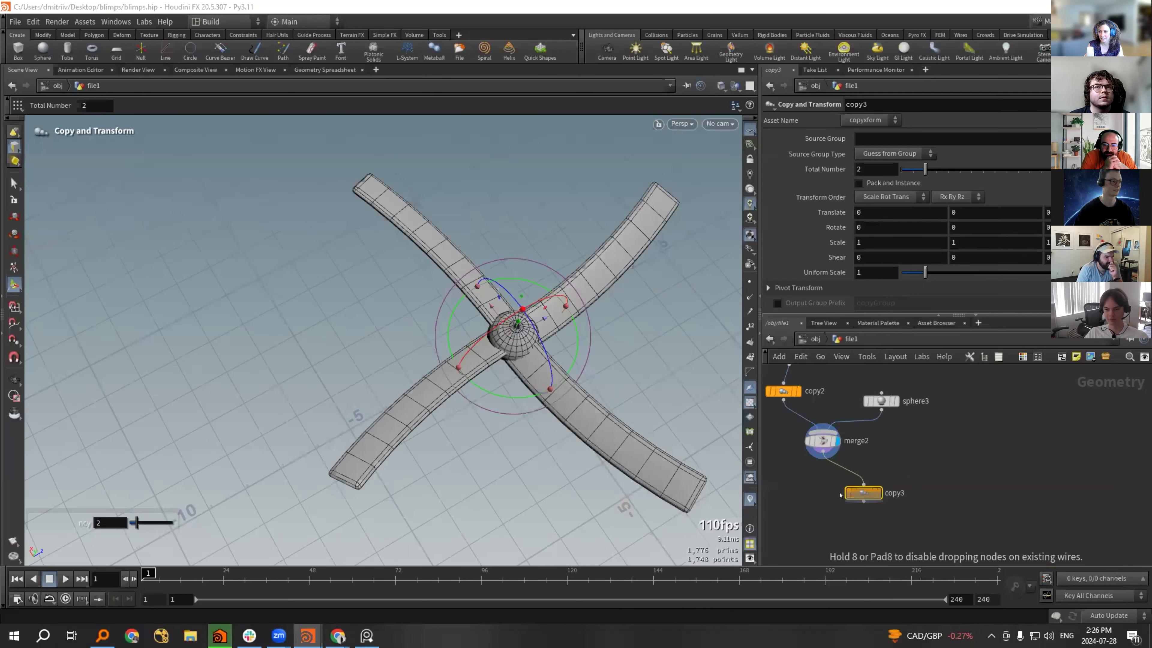
left_click(846, 473)
left_click_drag(501, 347, 603, 364, "alt")
left_click(861, 477)
middle_click_drag(579, 340, 519, 388, "alt")
type("90")
key("Return")
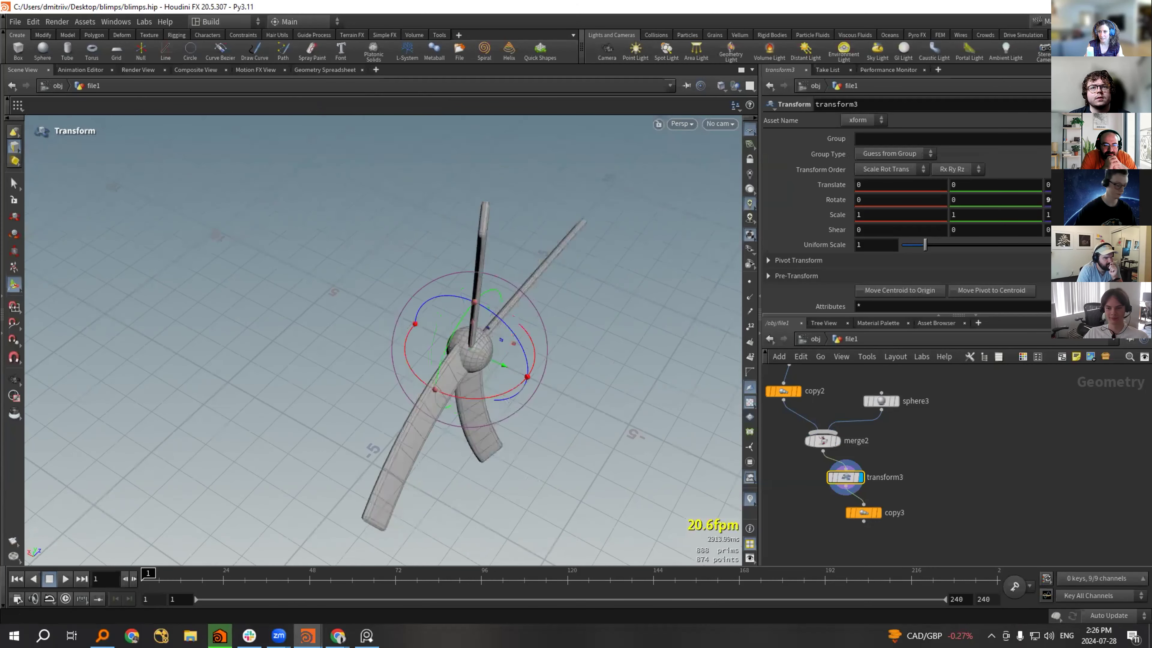
Connect the output of copy3 to merge1 so the propeller joins the blimp.
scroll(985, 437, "down", 3)
middle_click_drag(955, 382, 947, 455)
scroll(946, 455, "up", 2)
left_click_drag(962, 412, 987, 536)
middle_click_drag(988, 536, 999, 406)
left_click_drag(999, 405, 985, 498)
middle_click_drag(985, 498, 990, 436)
left_click_drag(886, 458, 976, 497)
left_click(987, 496)
right_click_drag(428, 330, 387, 316, "alt")
left_click_drag(387, 317, 558, 345, "alt")
Move the sphere2 and edit3 nodes down the network to sit near merge1.
middle_click_drag(1003, 398, 982, 519)
scroll(956, 477, "down", 3)
left_click_drag(909, 426, 931, 385)
middle_click_drag(1013, 478, 990, 424)
left_click_drag(895, 366, 970, 515)
scroll(975, 495, "up", 2)
key("ctrl+z")
scroll(947, 449, "down", 2)
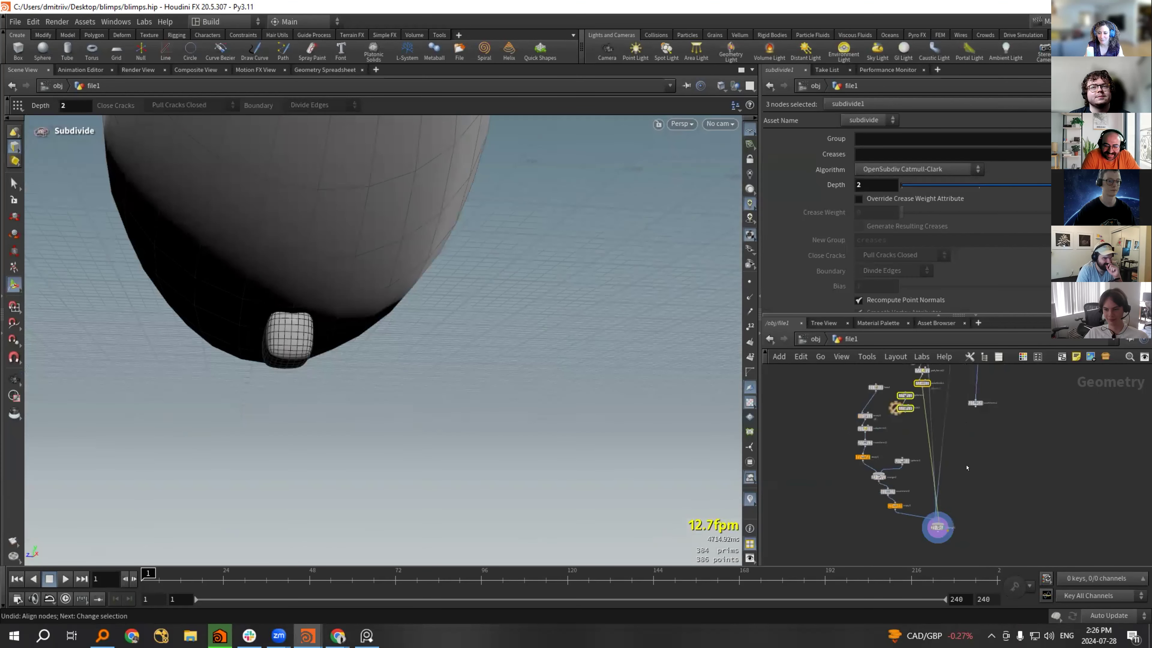
left_click(924, 382, "ctrl")
left_click_drag(906, 408, 967, 506)
middle_click_drag(991, 514, 992, 449)
scroll(988, 451, "up", 2)
left_click_drag(958, 433, 964, 415)
scroll(962, 415, "up", 2)
Attach a Copy and Transform node below edit3 and display its result.
left_click(966, 458)
left_click(950, 413)
key("Tab")
left_click(977, 567)
left_click(953, 440)
left_click(968, 440)
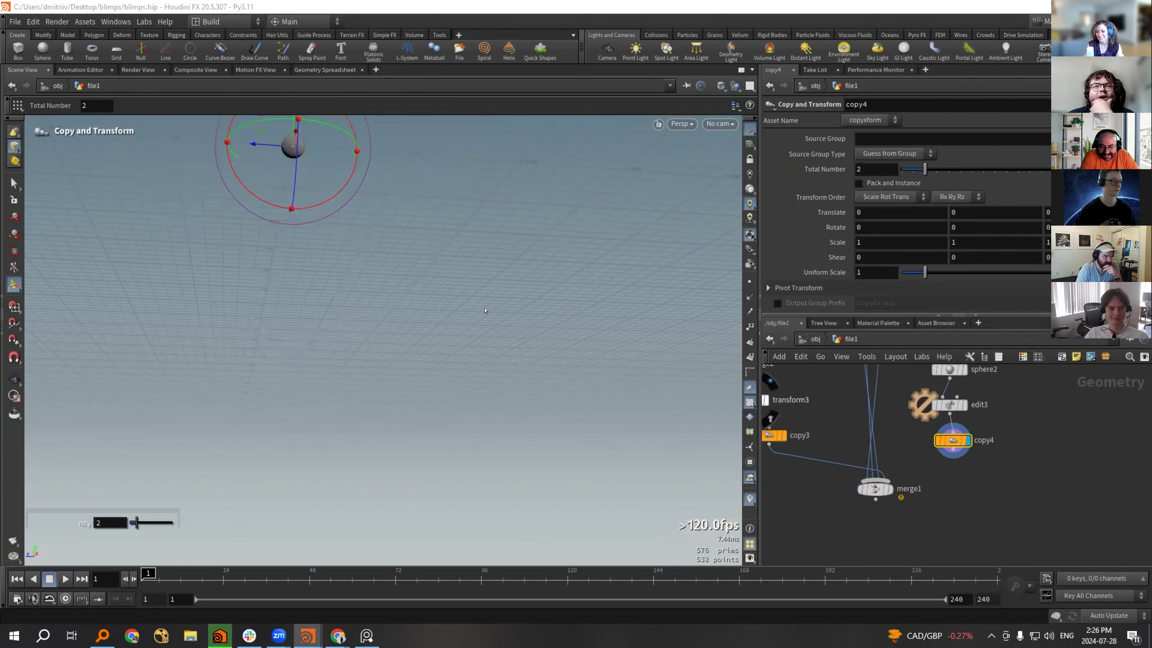
middle_click_drag(371, 281, 416, 398, "alt")
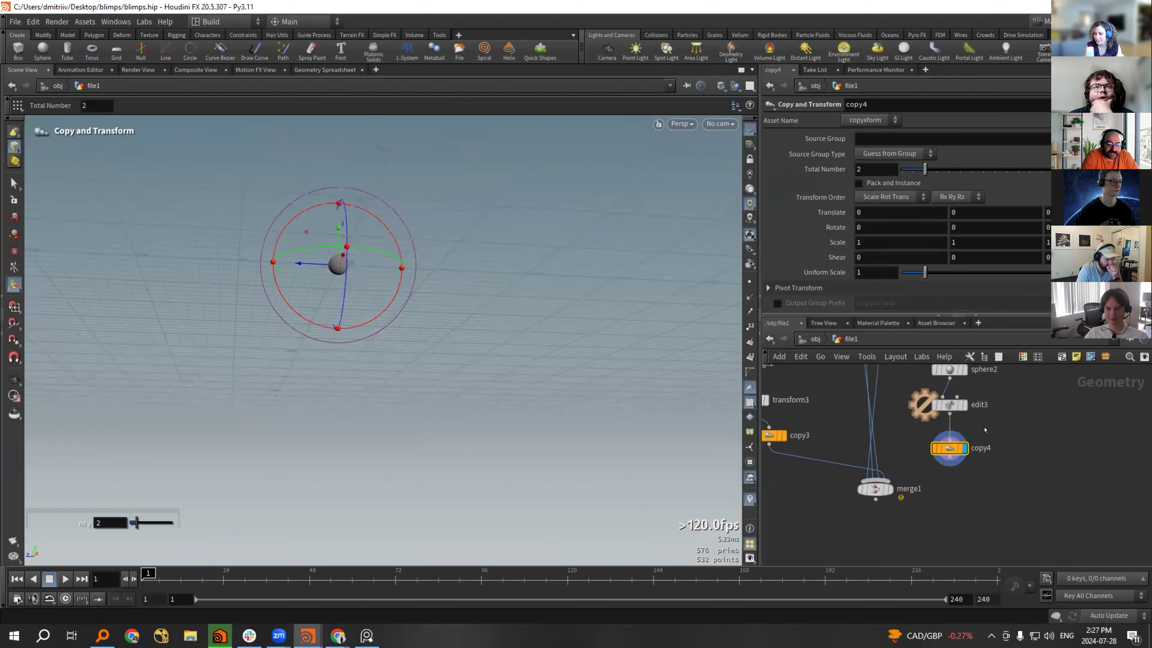
Insert a Transform node between edit3 and copy4 and shift the sphere along the Z axis.
key("Tab")
type("tra")
left_click(880, 316)
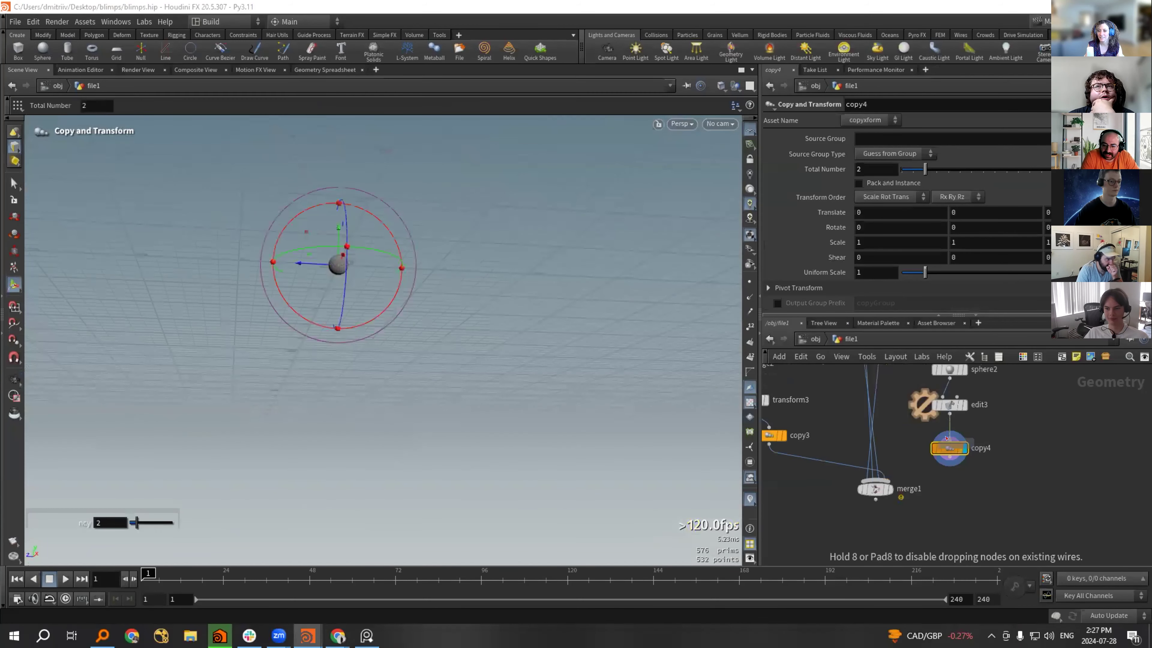
left_click(949, 440)
left_click_drag(301, 262, 271, 261)
Offset the copied sphere along the Z axis in copy4 so two spheres stand apart.
left_click_drag(946, 507, 986, 462)
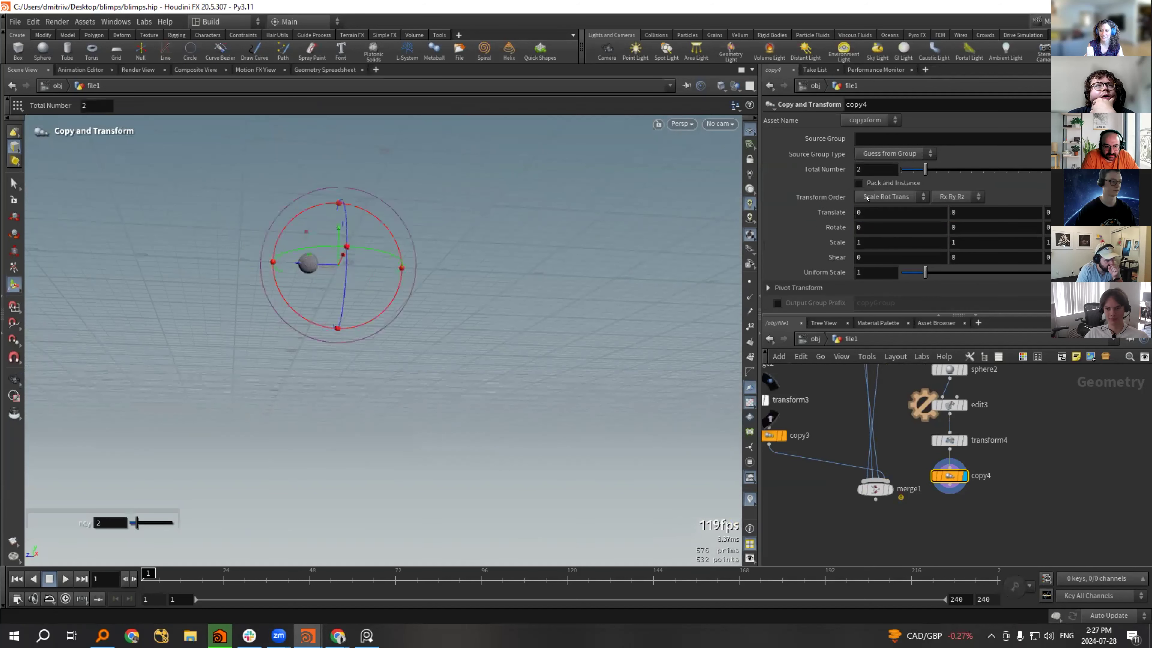
middle_click_drag(896, 212, 975, 215)
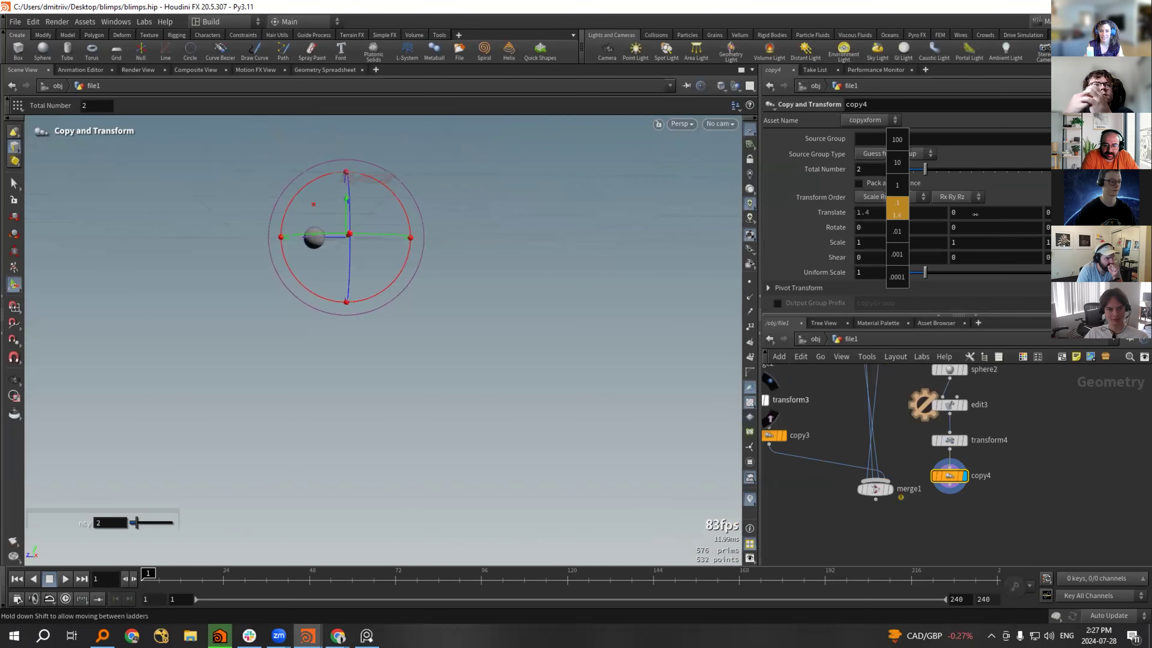
key("ctrl+z")
left_click_drag(305, 239, 373, 238)
key("space")
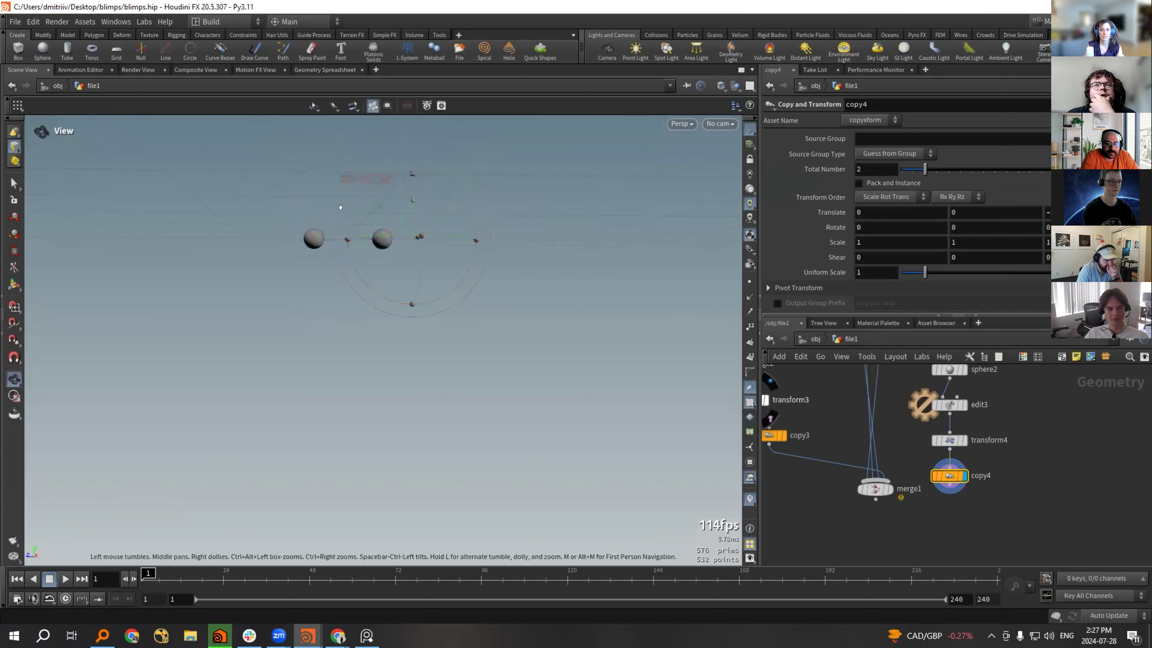
middle_click_drag(737, 244, 753, 232)
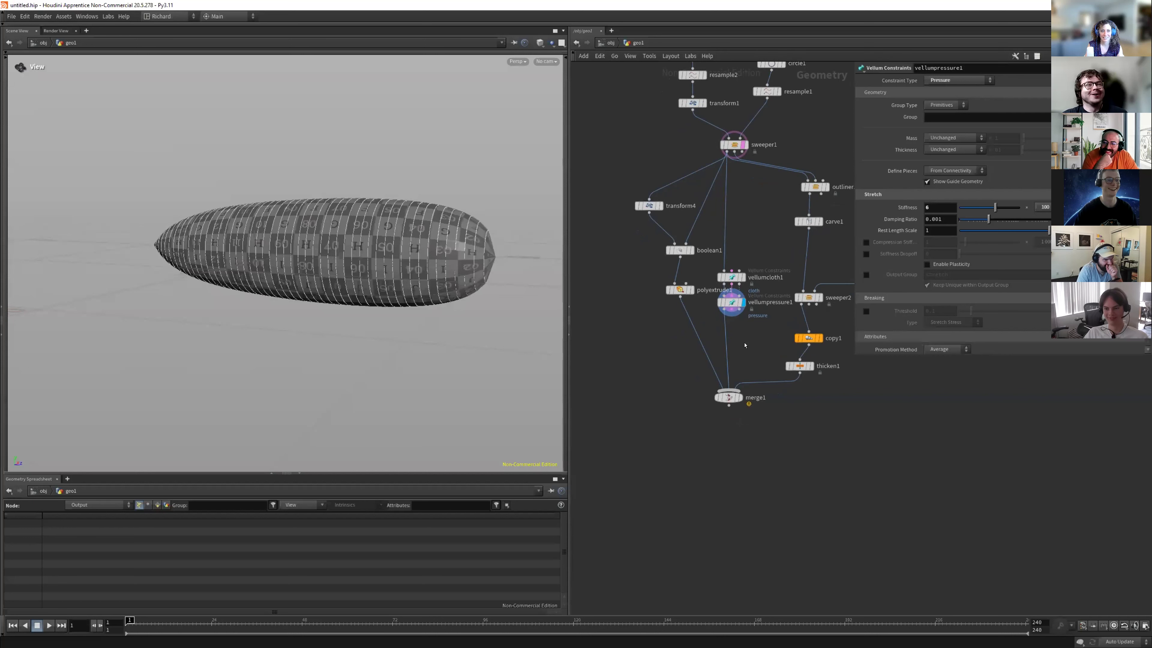
Add a Line node with a length of 400 and overlay it as a template on the blimp body.
scroll(683, 384, "up", 4)
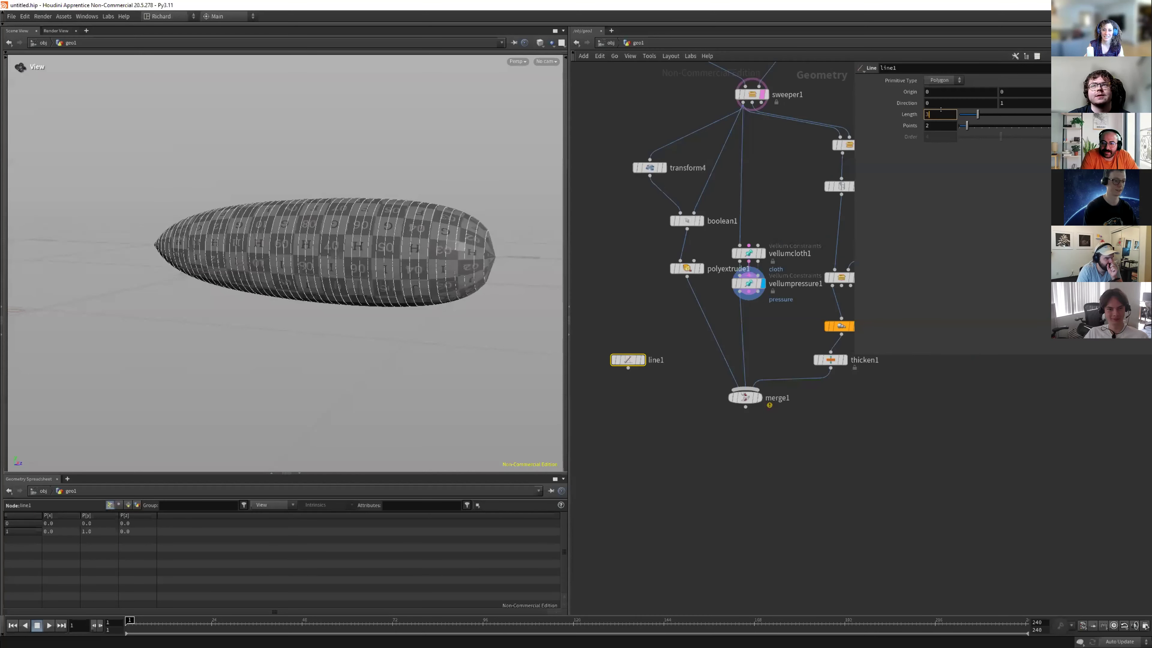
type("00")
key("Return")
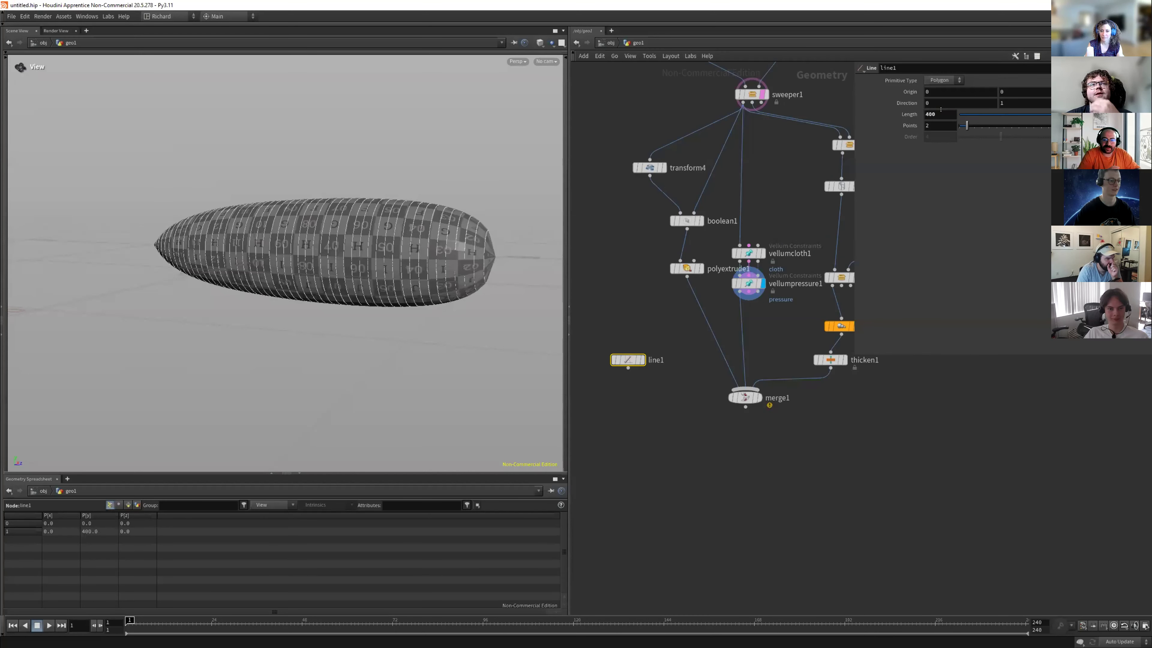
left_click(646, 378)
scroll(405, 247, "down", 3)
left_click_drag(338, 250, 437, 293)
scroll(388, 288, "down", 2)
scroll(662, 383, "down", 3)
middle_click_drag(662, 383, 739, 406)
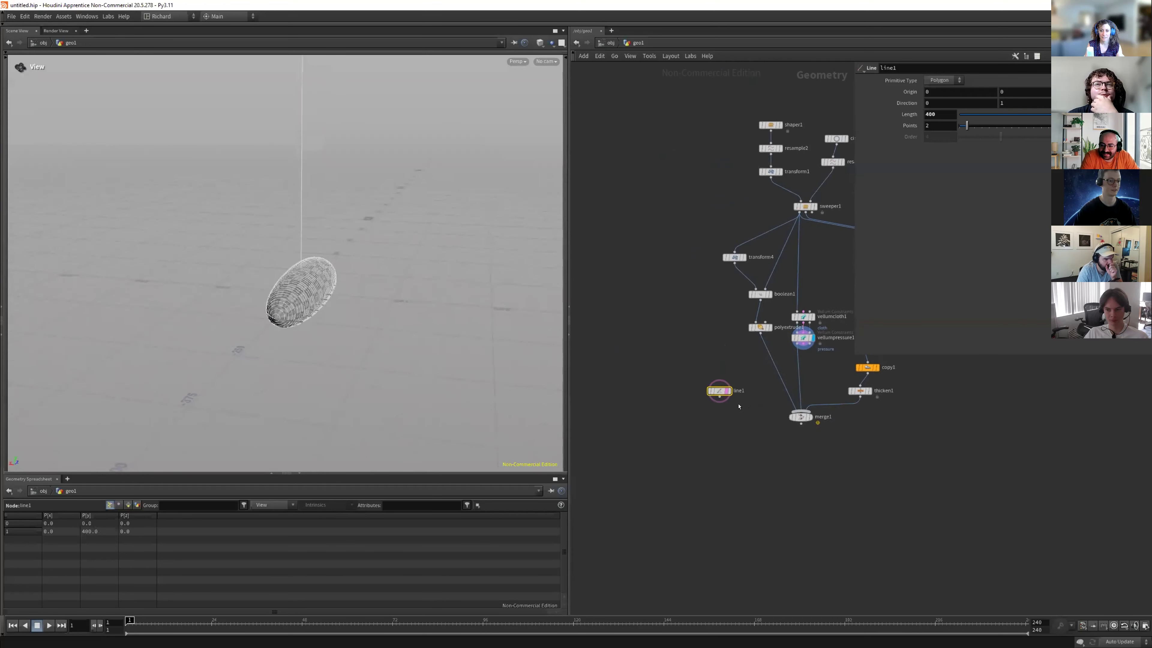
Move line1 clear of the blimp network and attach a Transform node beneath it.
left_click_drag(711, 377, 622, 258)
left_click_drag(735, 257, 753, 235)
middle_click_drag(670, 309, 698, 315)
left_click_drag(352, 251, 402, 225)
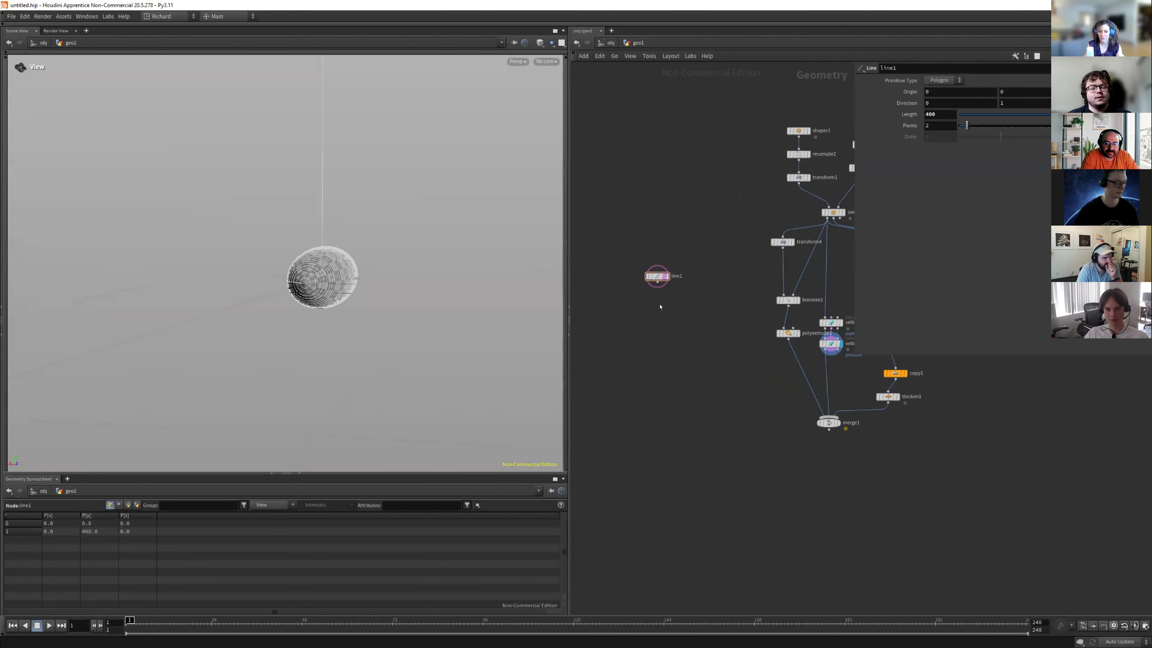
key("t")
middle_click_drag(660, 307, 685, 361)
left_click_drag(685, 361, 680, 316)
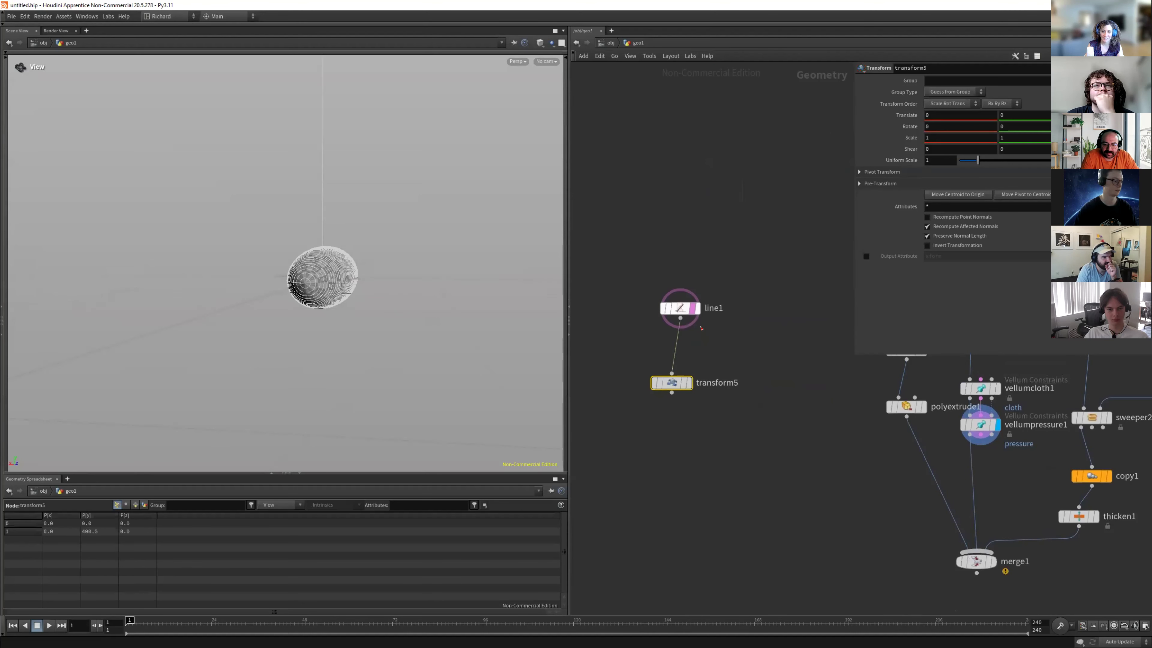
left_click_drag(674, 382, 682, 367)
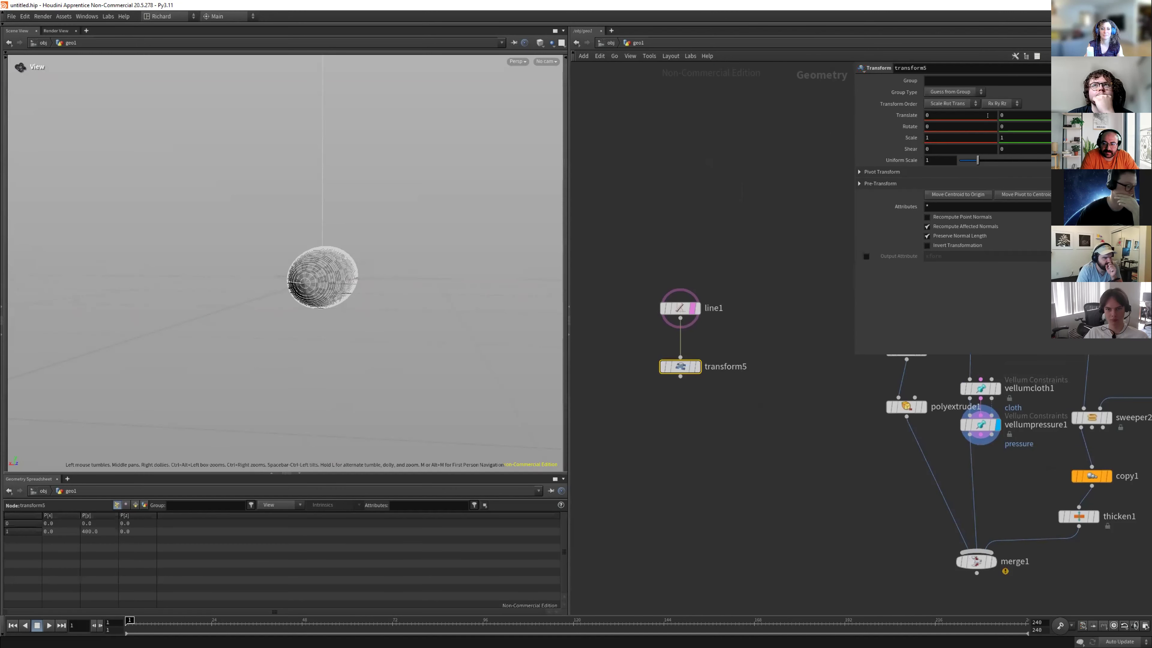
Set the line's Y translation to -54 and template transform5 so the moved line overlays the blimp.
middle_click_drag(1006, 111, 964, 96)
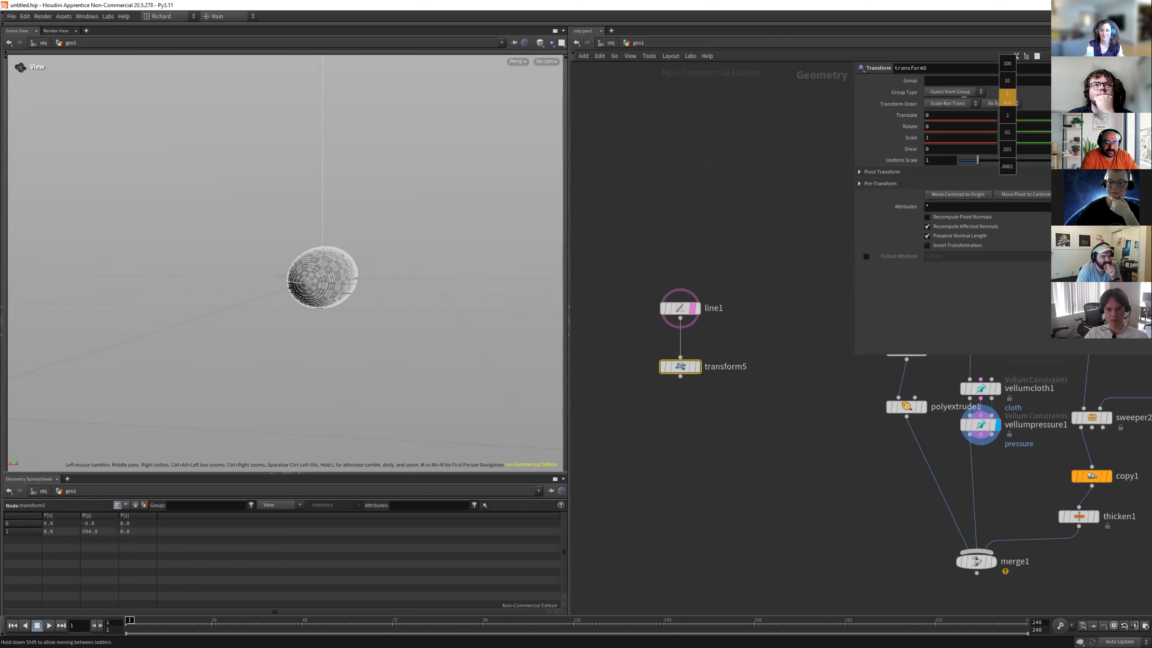
middle_click_drag(918, 129, 935, 123)
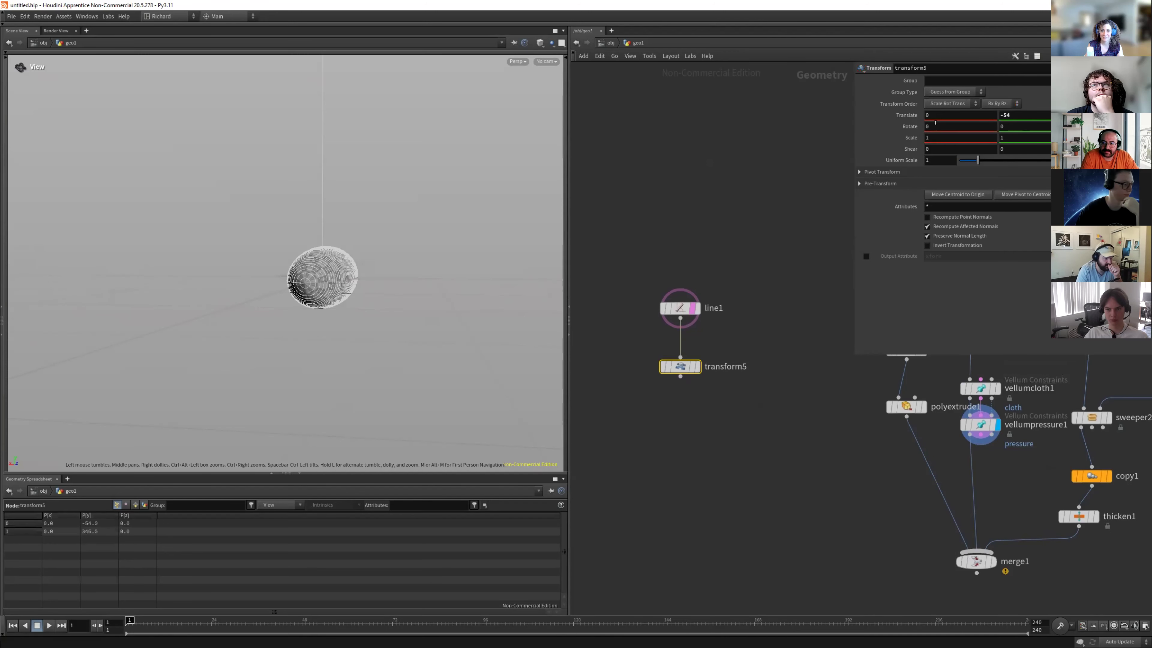
mouse_move(344, 274)
left_mouse_down()
mouse_move(328, 262)
mouse_move(354, 286)
left_mouse_up()
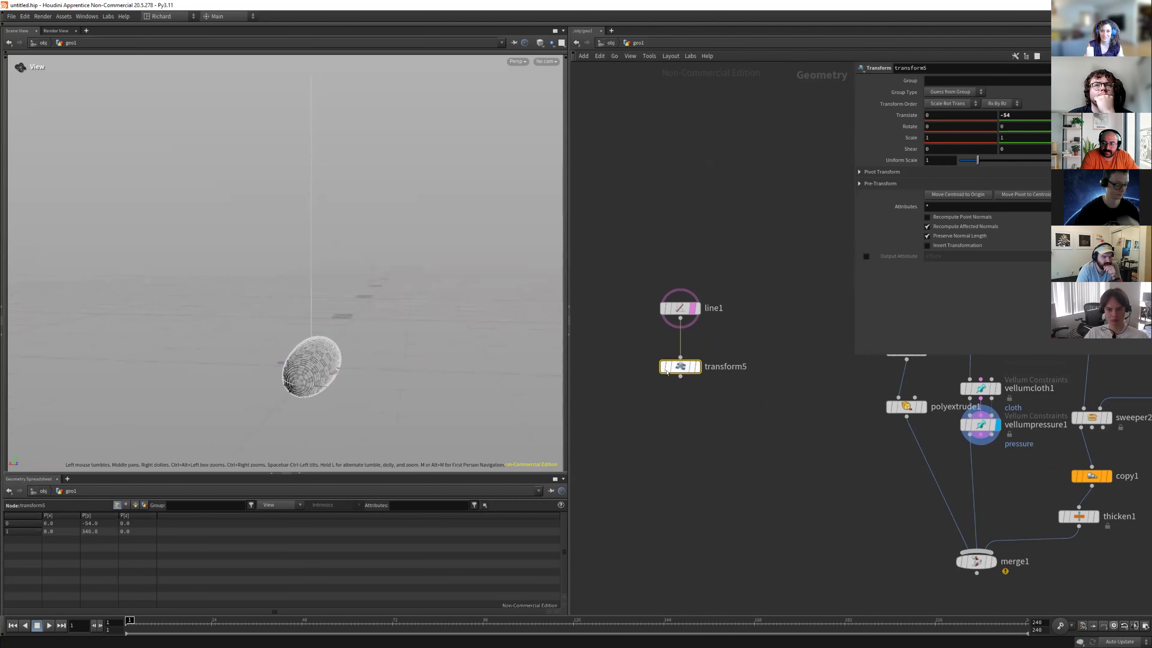
mouse_move(681, 367)
left_click(702, 388)
scroll(673, 336, "down", 2)
left_click_drag(360, 350, 346, 309)
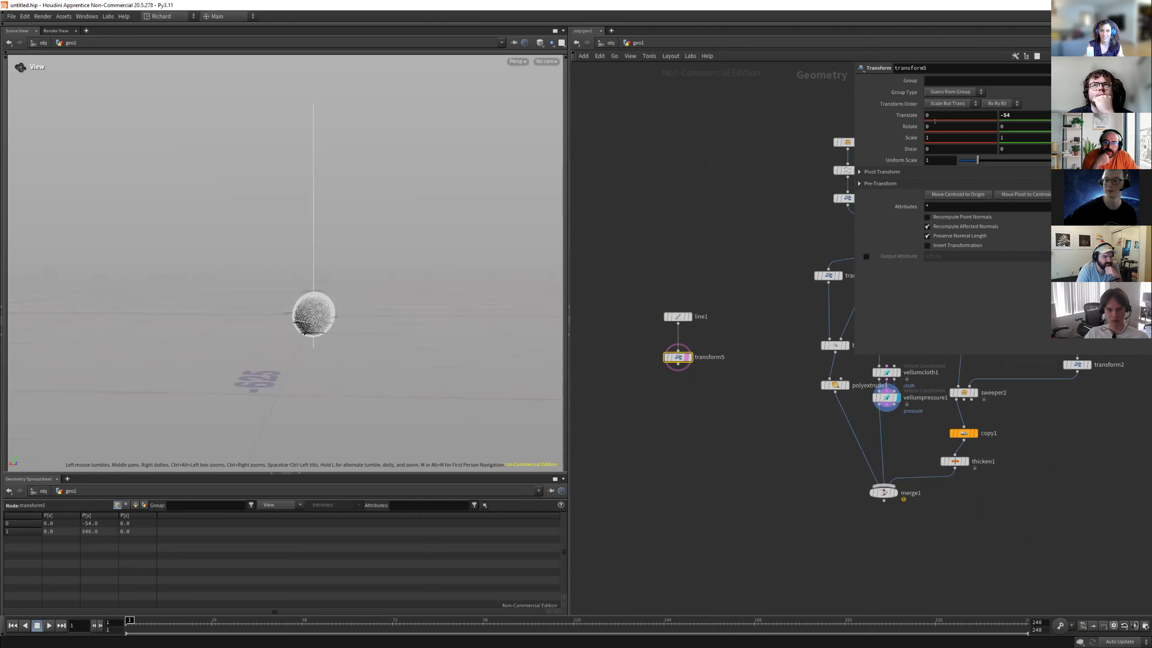
Tilt the line by setting its X rotation to 10 and rotating it about the Z axis.
middle_click_drag(935, 121, 955, 104)
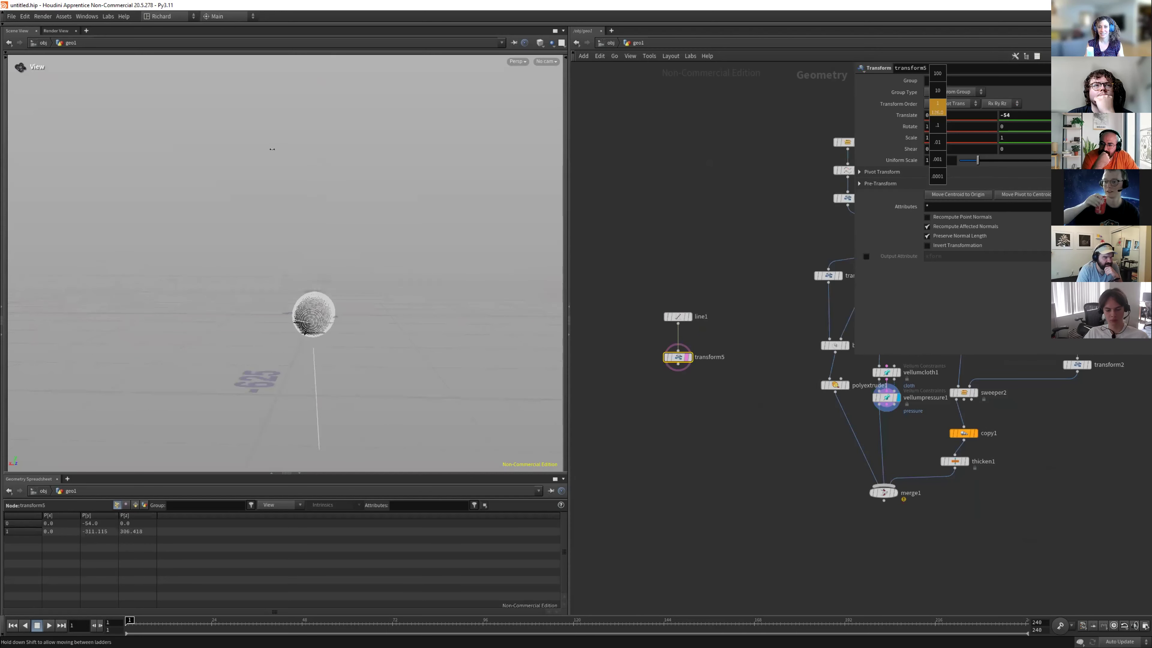
middle_click_drag(955, 104, 983, 105)
middle_click_drag(1079, 126, 1026, 99)
middle_click_drag(28, 112, 70, 114)
Try positioning the tilted line at a translation of 2.7, 12, 116.
middle_click_drag(1017, 113, 125, 99)
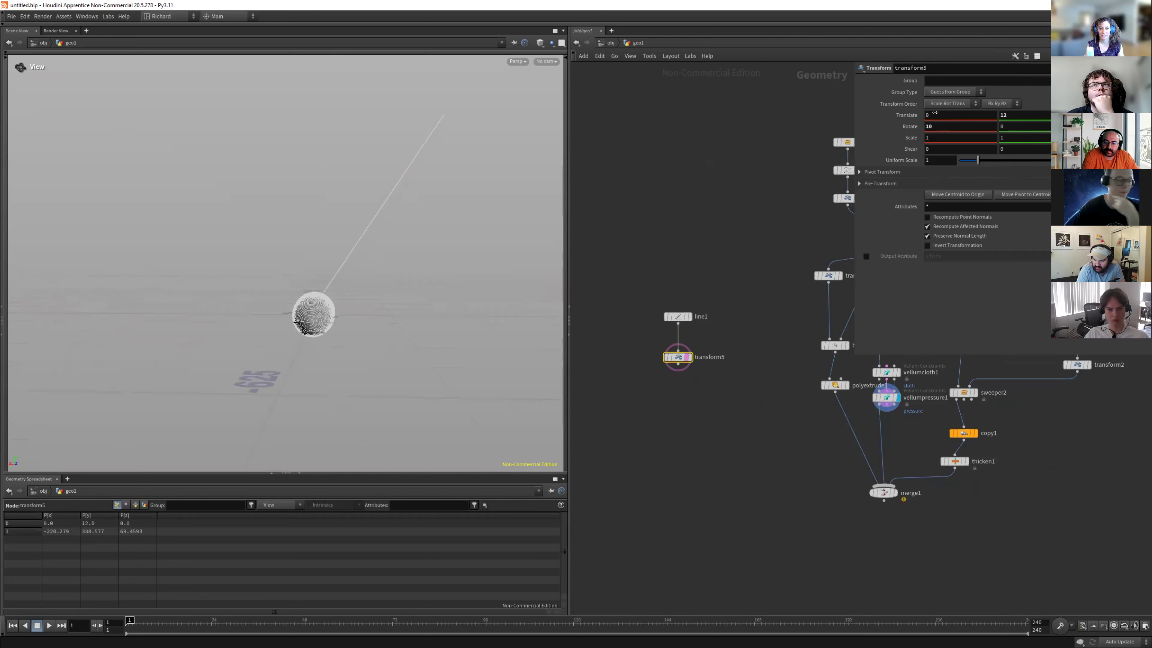
mouse_move(937, 115)
middle_mouse_down()
mouse_move(961, 115)
mouse_move(938, 115)
middle_mouse_up()
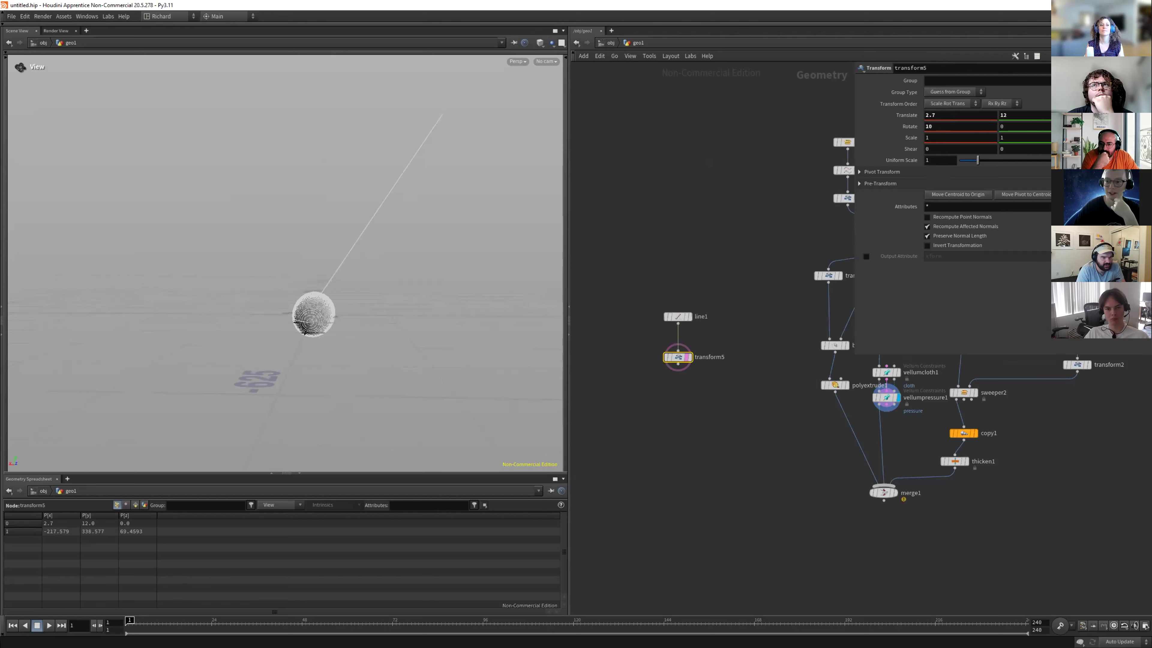
middle_click_drag(1088, 116, 1101, 115)
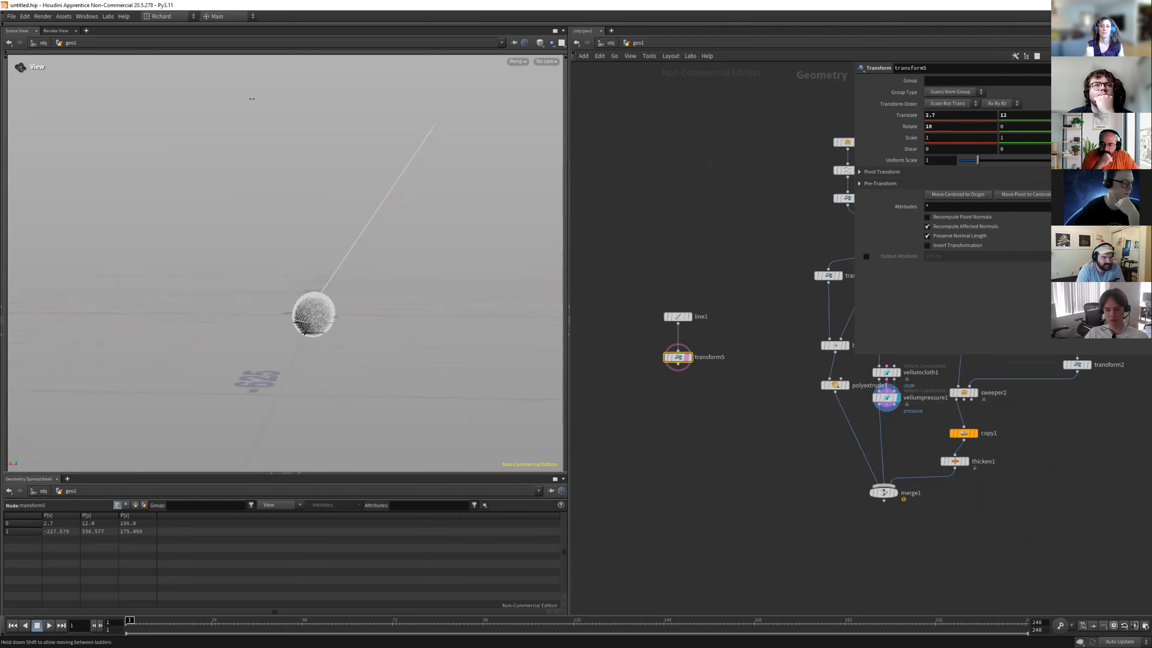
middle_click_drag(252, 99, 251, 99)
left_click_drag(282, 290, 429, 273)
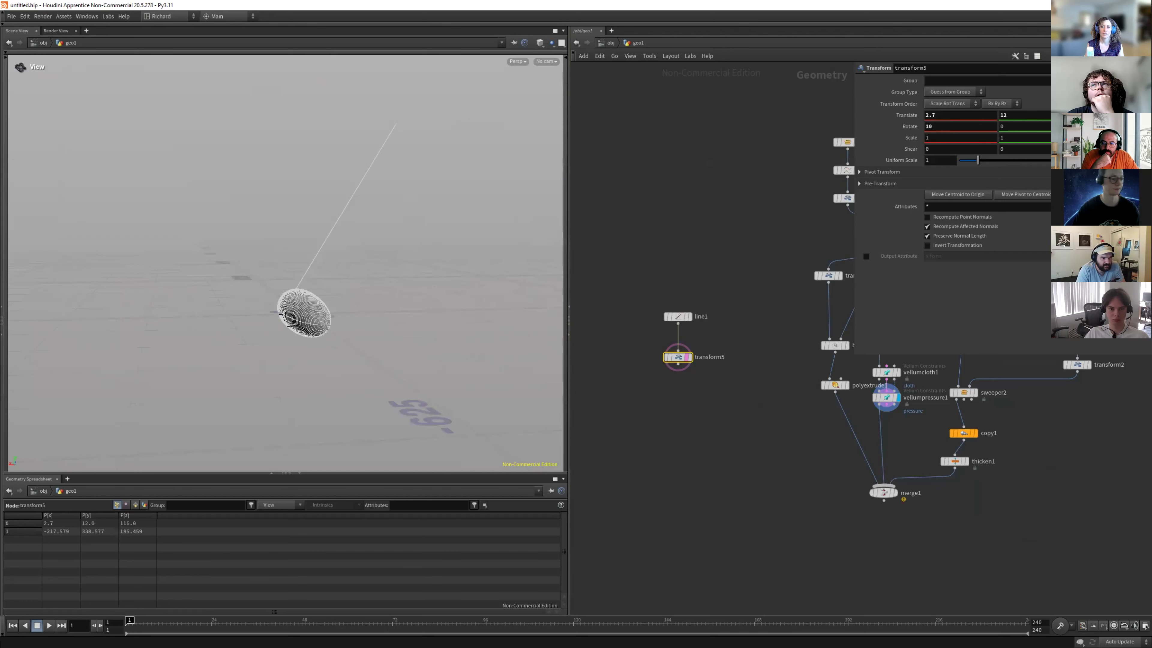
left_click_drag(317, 254, 345, 258)
Reposition the line diagonally through the blimp with a translation of 61.7, -92, 10.
middle_click_drag(1102, 115, 673, 125)
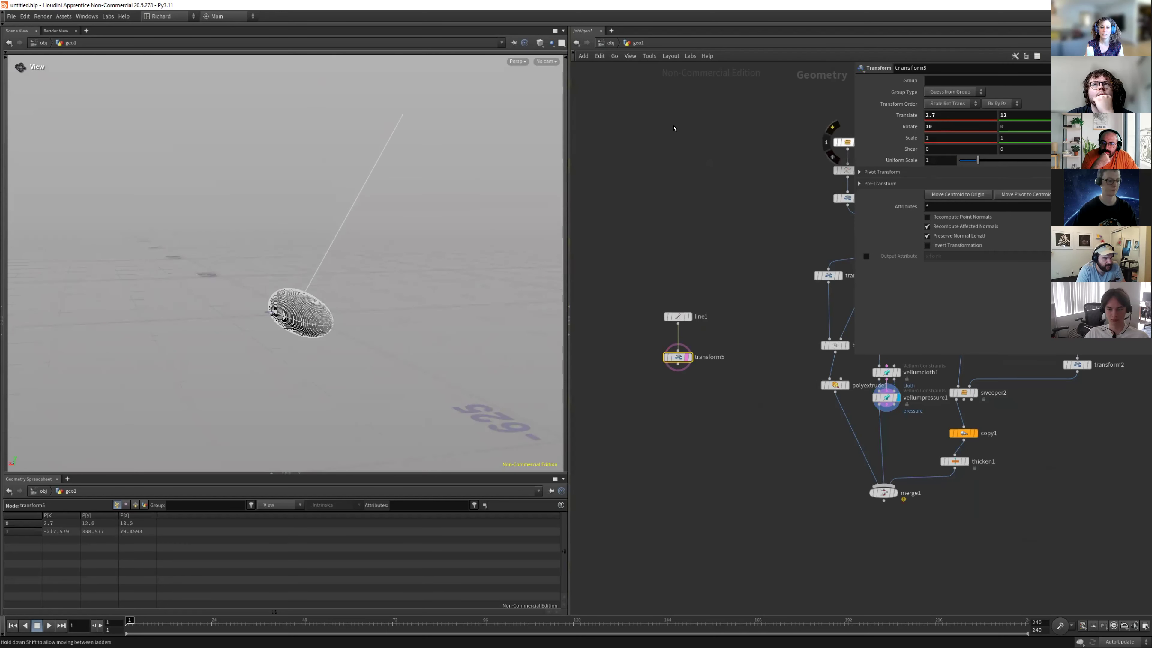
middle_click_drag(947, 111, 954, 76)
middle_click_drag(1003, 115, 1019, 96)
middle_click_drag(100, 80, 605, 122)
middle_click_drag(952, 113, 1020, 96)
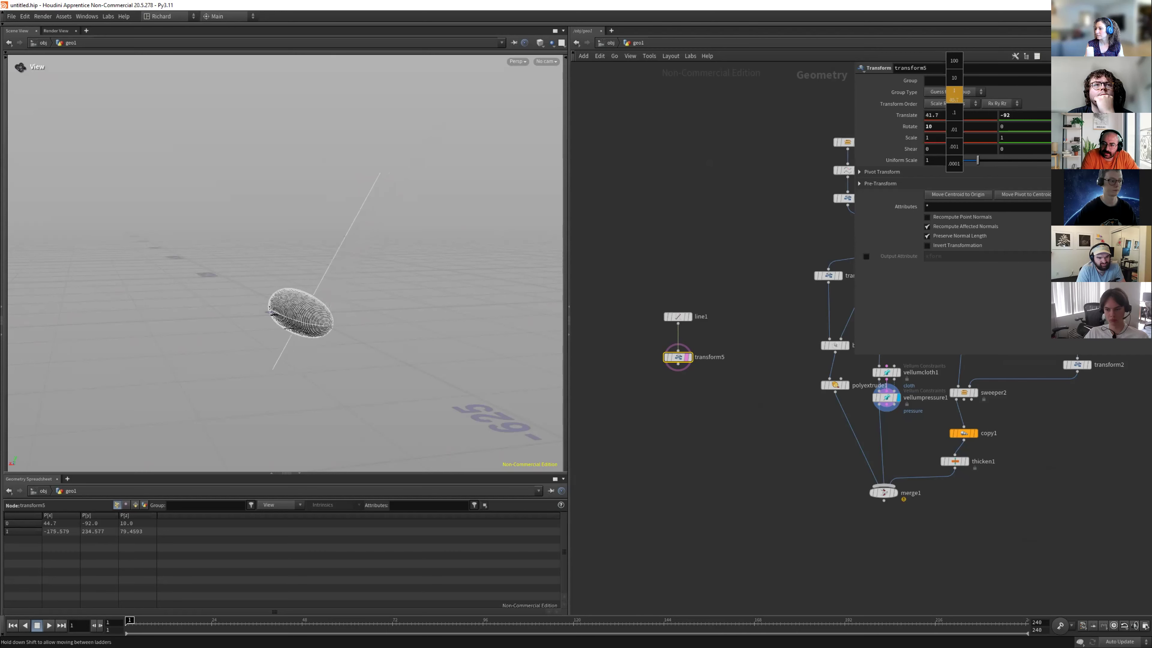
middle_click_drag(142, 98, 34, 97)
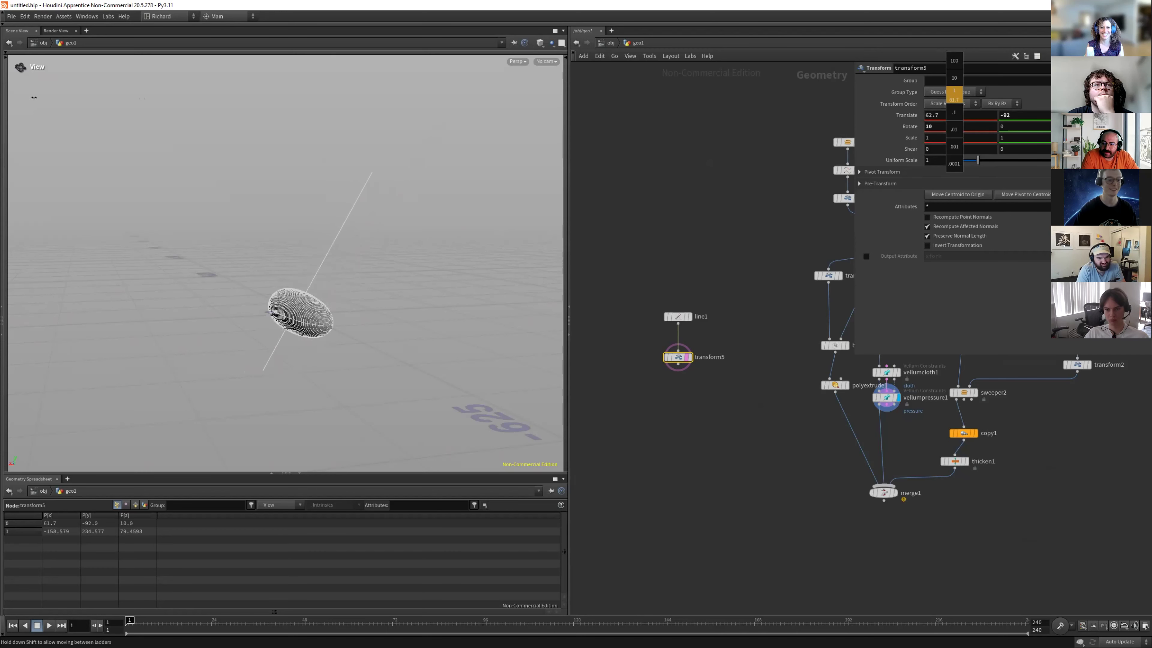
Examine from several angles how the tilted line passes through the blimp body.
left_click_drag(313, 345, 168, 245)
scroll(713, 270, "down", 4)
scroll(812, 365, "up", 5)
scroll(783, 362, "up", 1)
scroll(777, 322, "down", 2)
scroll(737, 335, "down", 2)
middle_click_drag(676, 332, 734, 341)
left_click_drag(313, 265, 381, 300)
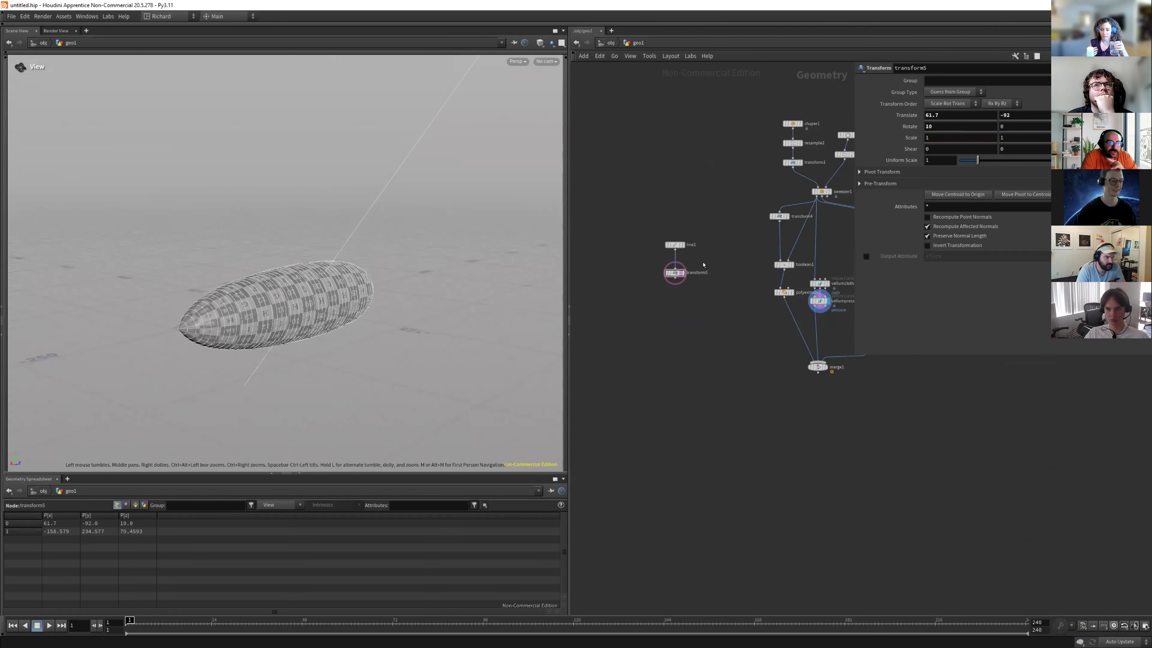
scroll(703, 295, "down", 3)
scroll(703, 294, "up", 3)
key("Tab")
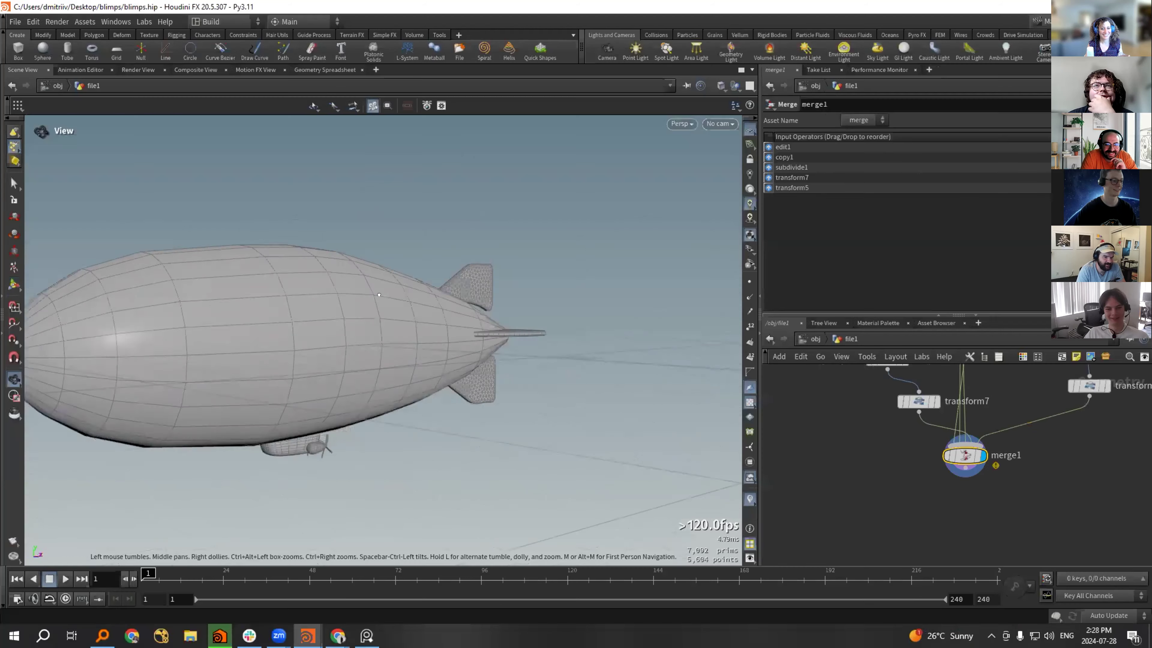
Inspect the assembled blimp's tail fins and gondola, and the nodes feeding merge1.
scroll(427, 265, "up", 5)
left_click_drag(428, 265, 401, 304)
left_click_drag(254, 381, 430, 324)
scroll(332, 324, "down", 4)
middle_click_drag(430, 324, 209, 376)
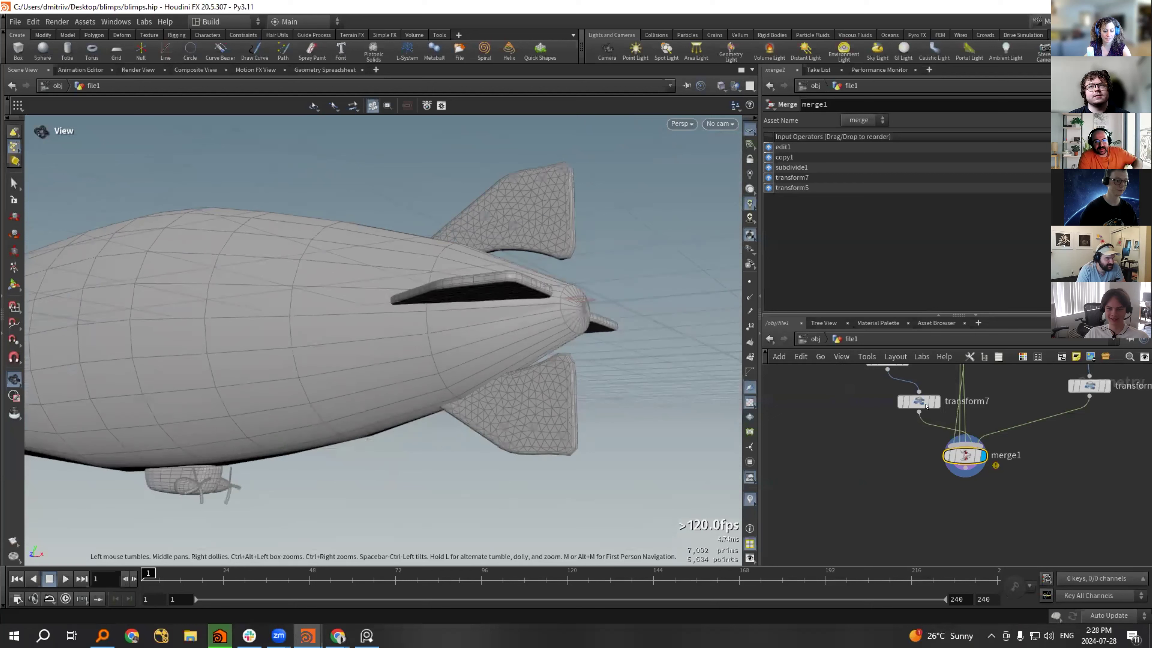
middle_click_drag(1013, 376, 925, 453)
scroll(925, 453, "down", 2)
middle_click_drag(1052, 411, 975, 542)
scroll(976, 542, "down", 5)
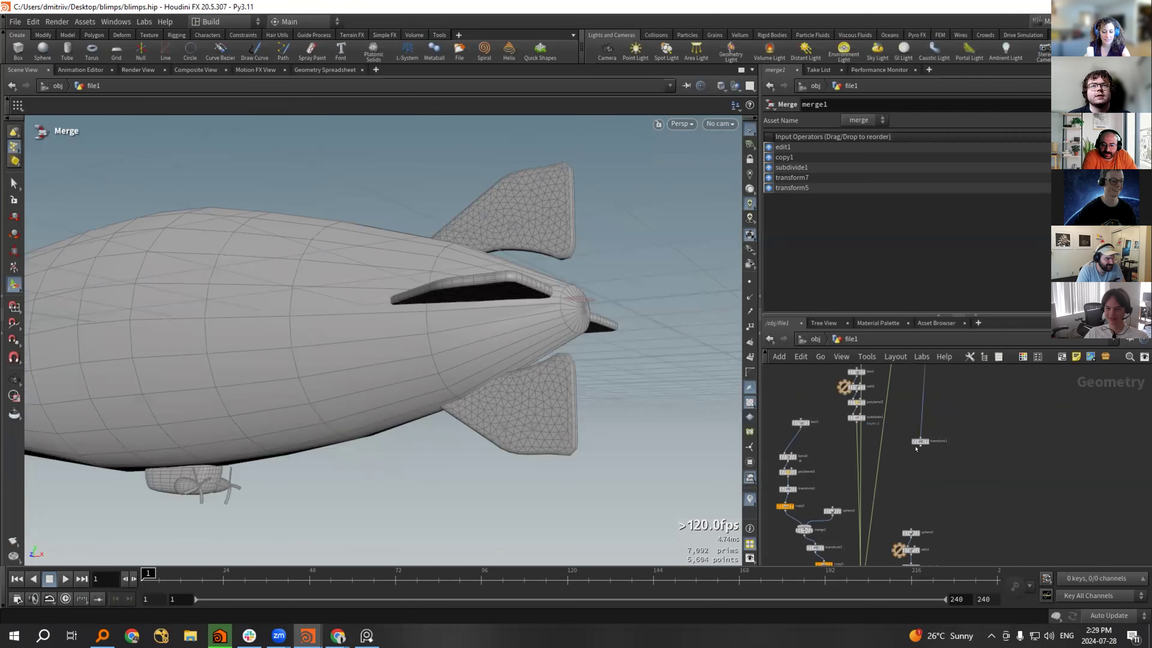
Move the transform1 node down the network to sit beside transform5 near merge1.
left_click_drag(920, 445, 910, 528)
key("ctrl+z")
left_click_drag(961, 433, 903, 472)
middle_click_drag(945, 561, 982, 447)
key("ctrl+x")
key("ctrl+v")
scroll(969, 533, "up", 3)
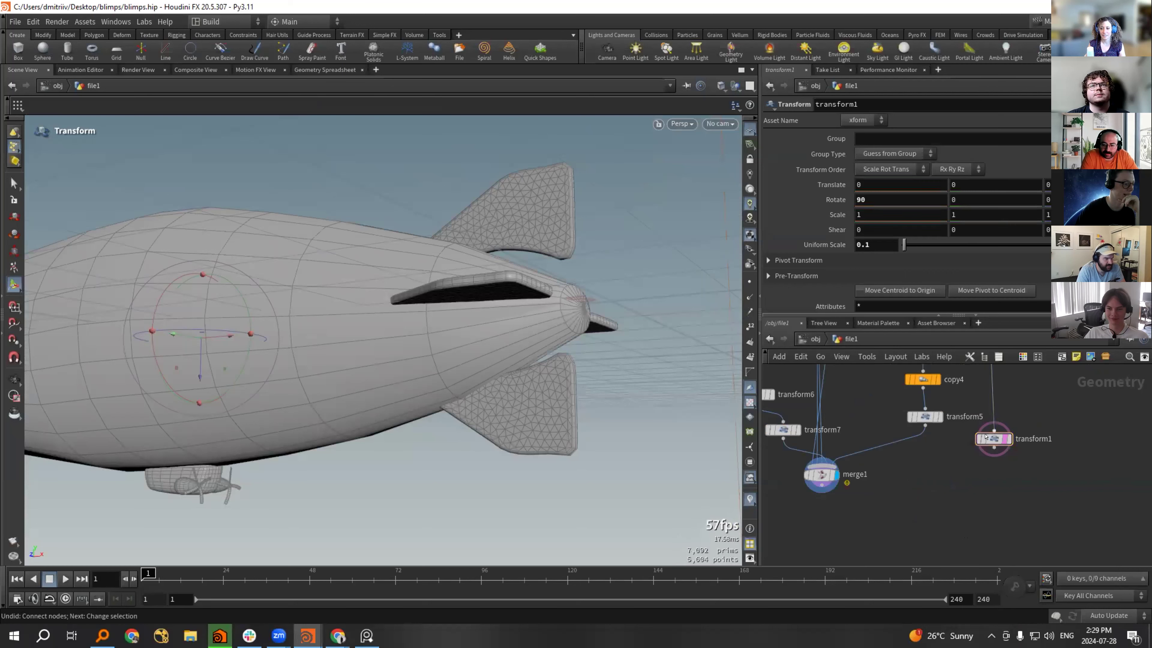
Display the transform1 node to view the blimp side-view reference image up close.
left_click(1002, 438)
left_click_drag(191, 345, 276, 347, "alt")
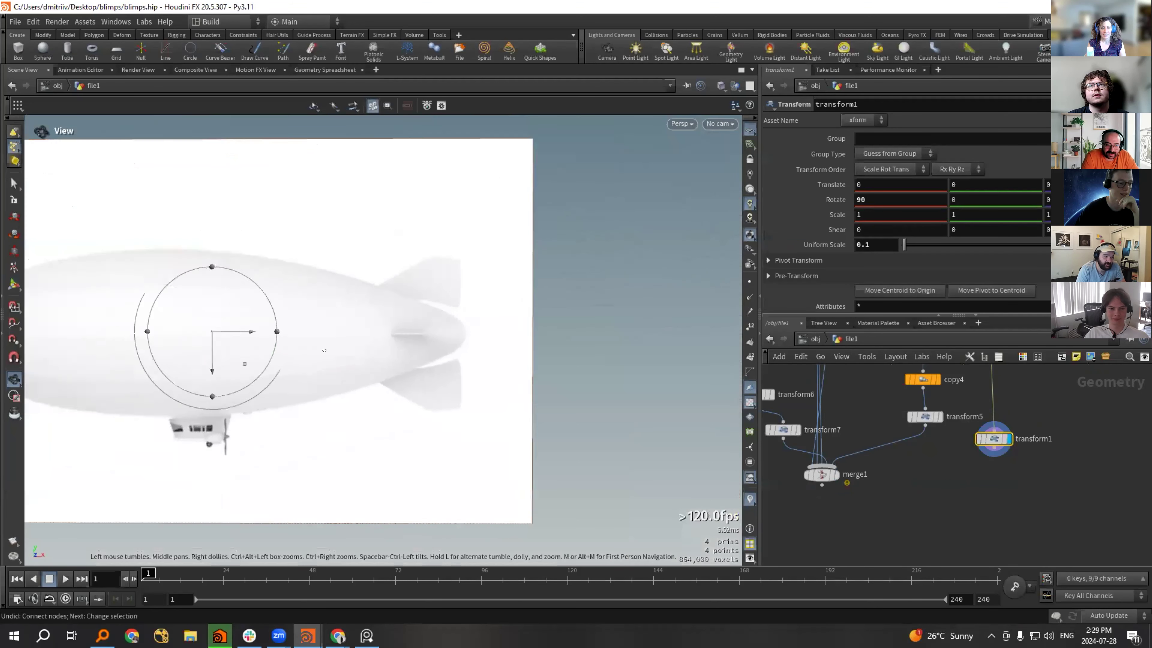
middle_click_drag(156, 396, 259, 375, "alt")
right_click_drag(259, 375, 440, 363, "alt")
key("Return")
Display merge1 again and examine the assembled blimp's body, tail fins and gondola from several angles.
left_click(834, 474)
left_click_drag(439, 363, 387, 380, "alt")
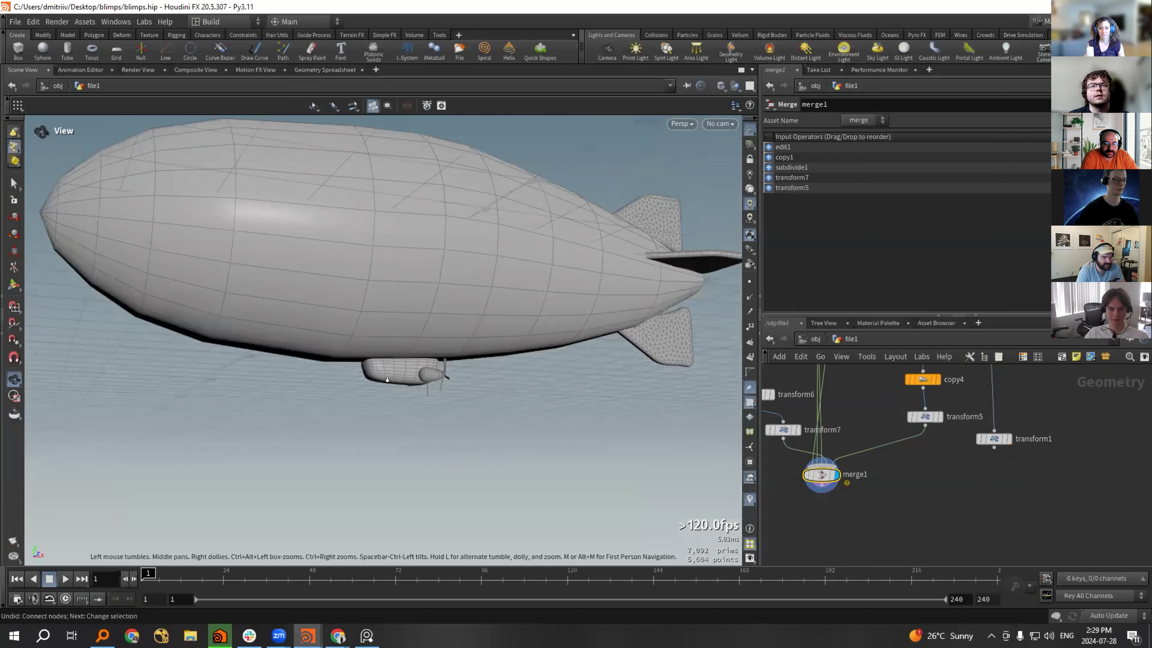
right_click_drag(387, 379, 409, 321, "alt")
left_click_drag(409, 322, 332, 388, "alt")
right_click_drag(331, 388, 254, 399, "alt")
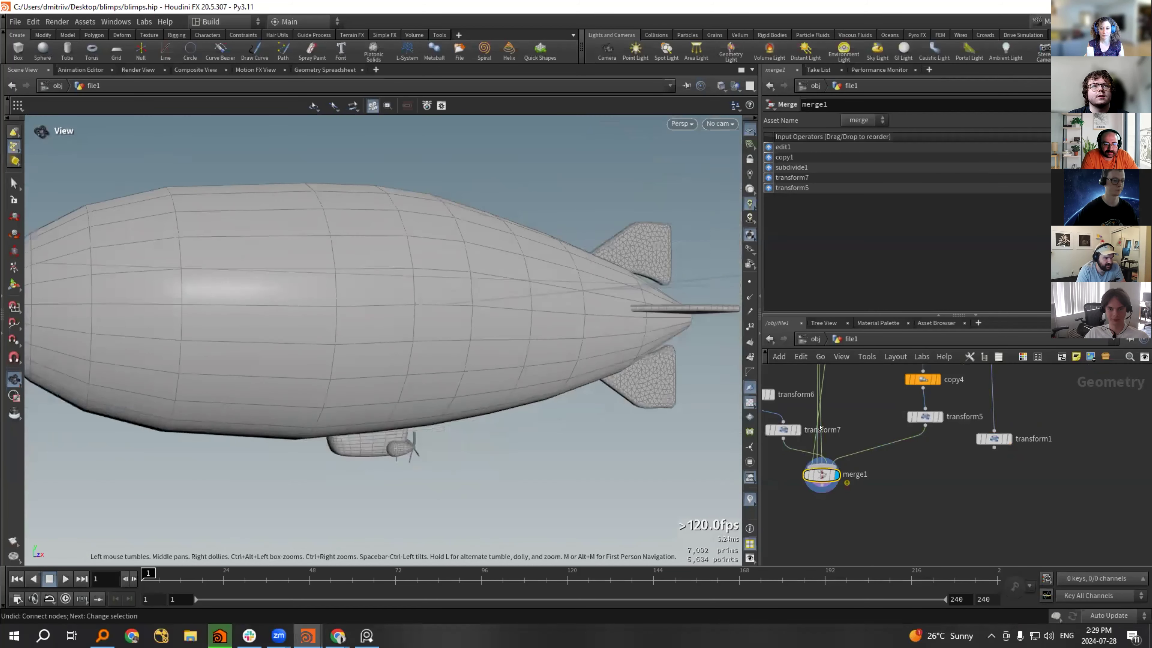
key("Return")
Add a VDB from Polygons node below merge1 to convert the merged blimp geometry.
middle_click_drag(965, 535, 933, 488)
scroll(933, 487, "up", 3)
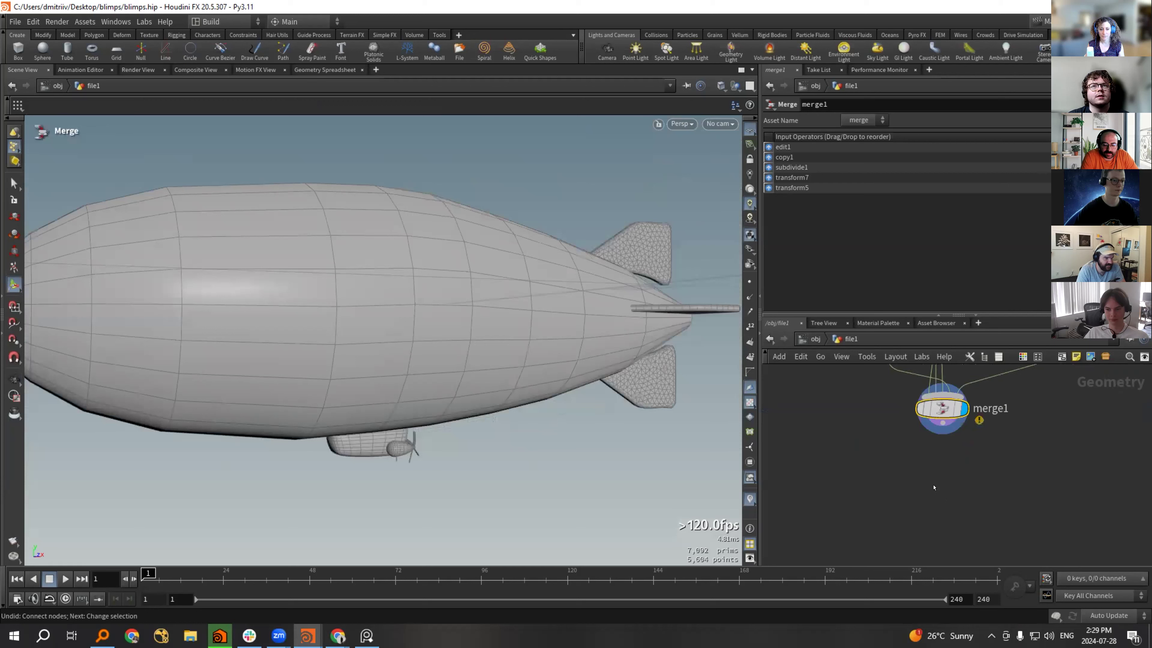
left_click(942, 423)
key("Escape")
left_click_drag(458, 422, 398, 418, "alt")
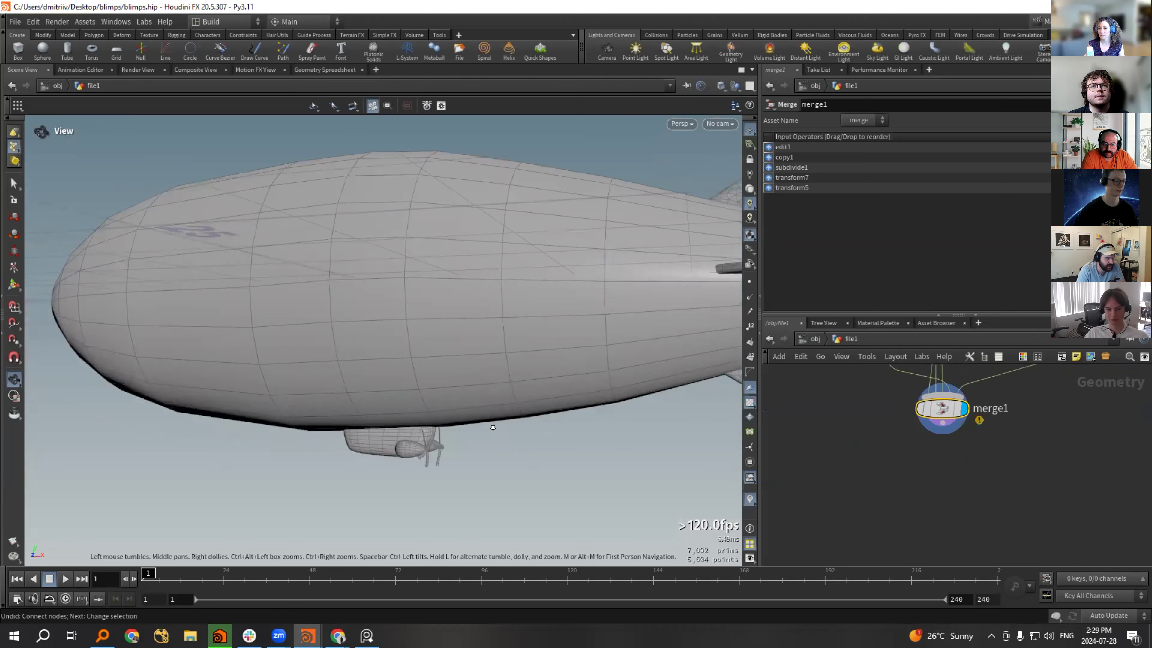
scroll(398, 417, "up", 5)
key("Tab")
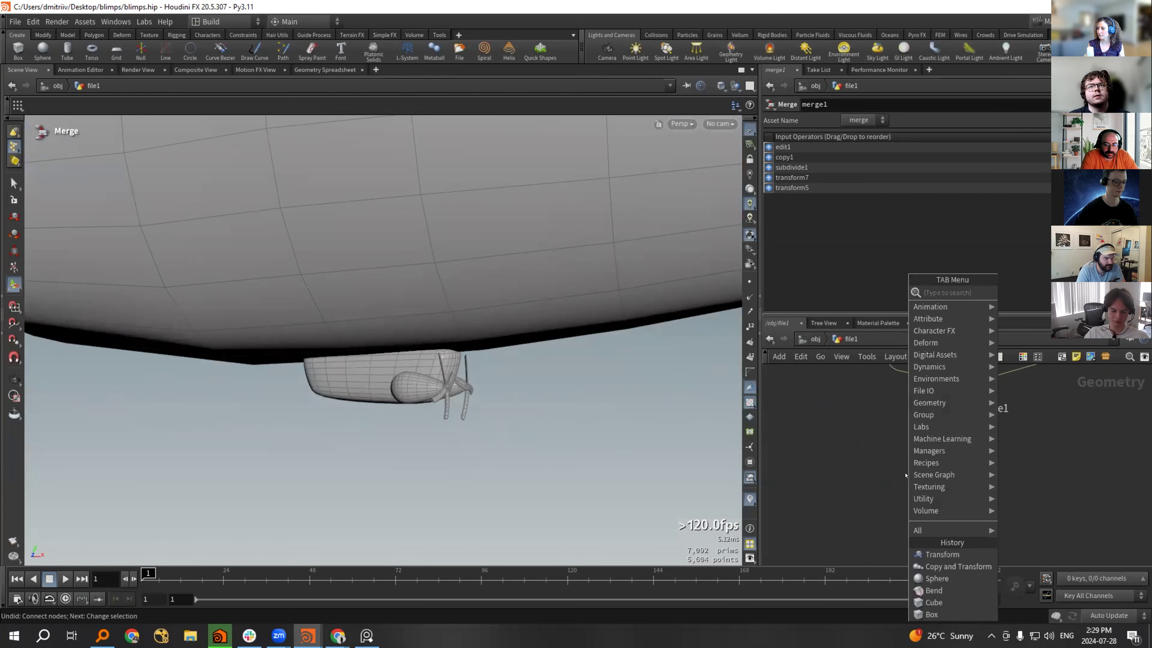
type("vdbfrompoly")
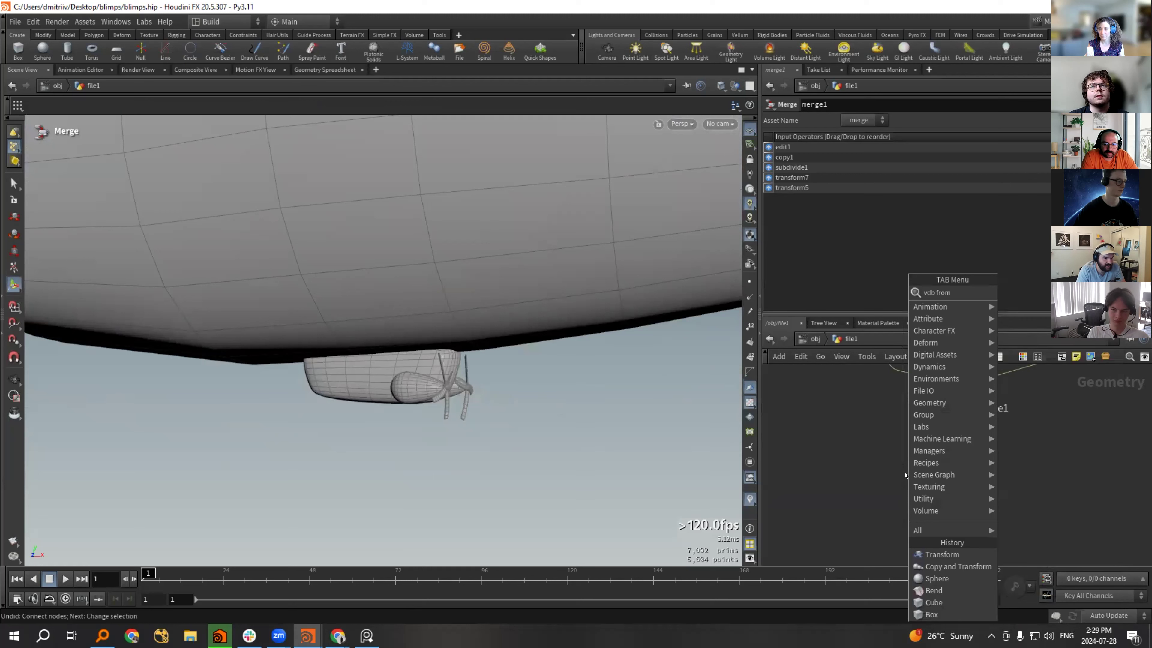
key("Return")
left_click(905, 475)
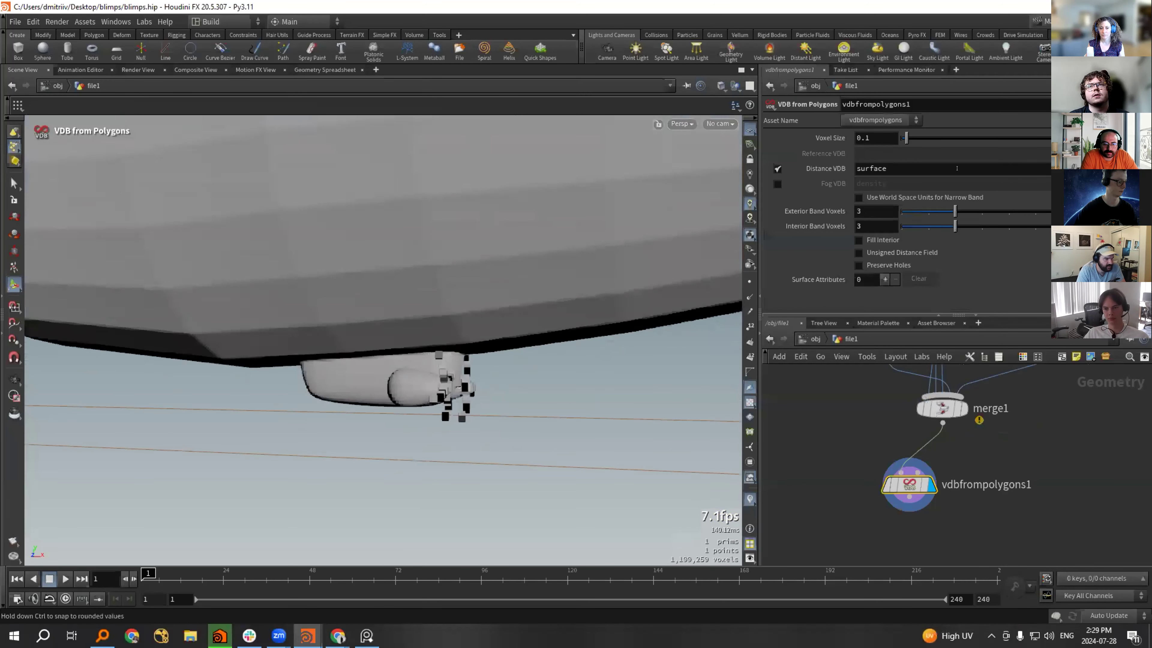
Set the VDB from Polygons voxel size to 0.01 and inspect the gondola and propeller detail.
type("0.01")
key("Return")
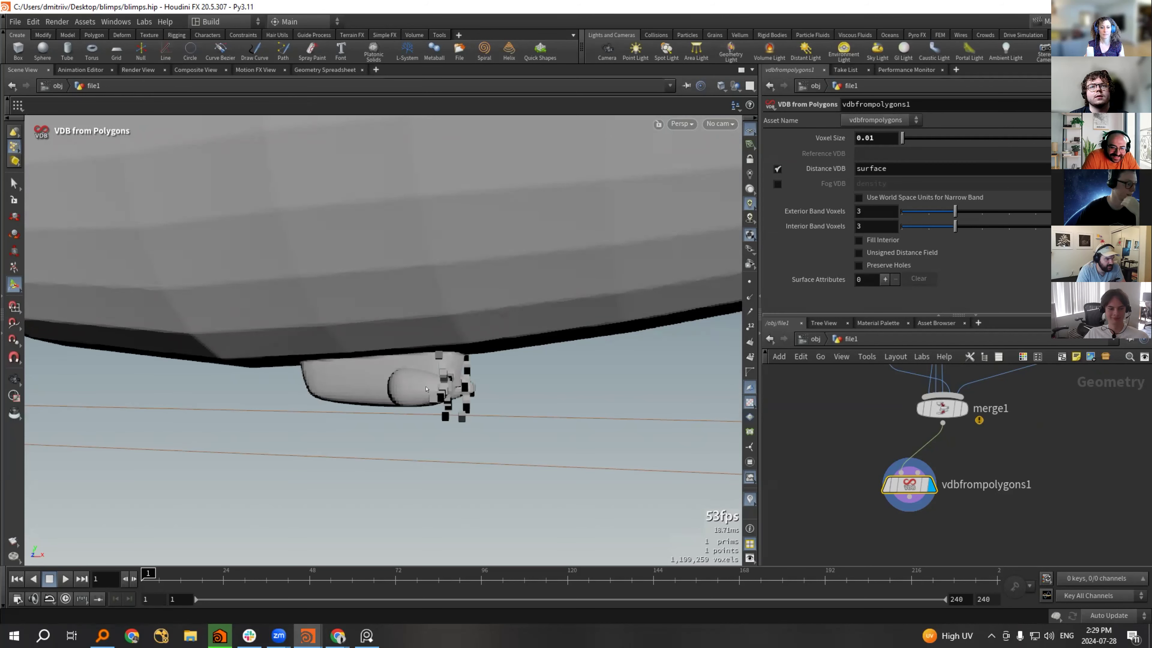
left_click_drag(425, 388, 428, 384, "alt")
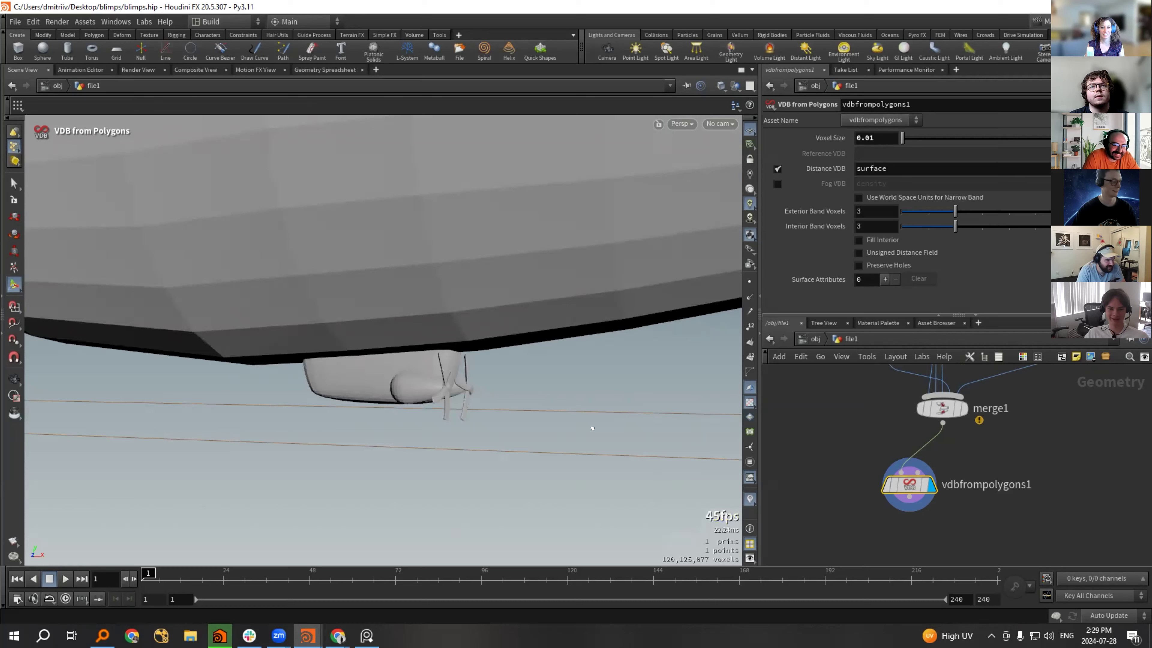
left_click_drag(592, 429, 617, 472, "alt")
middle_click_drag(616, 472, 542, 359, "alt")
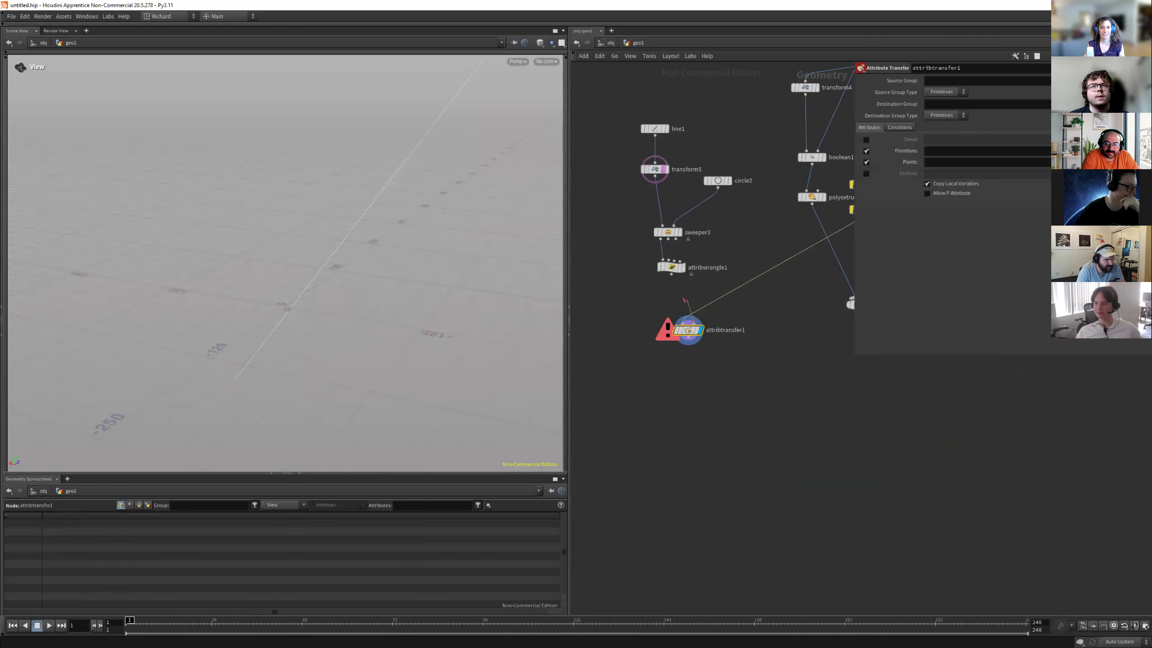
Connect the attribwrangle1 output to the attribtransfer1 node.
left_click(671, 274)
middle_click_drag(705, 386, 710, 357)
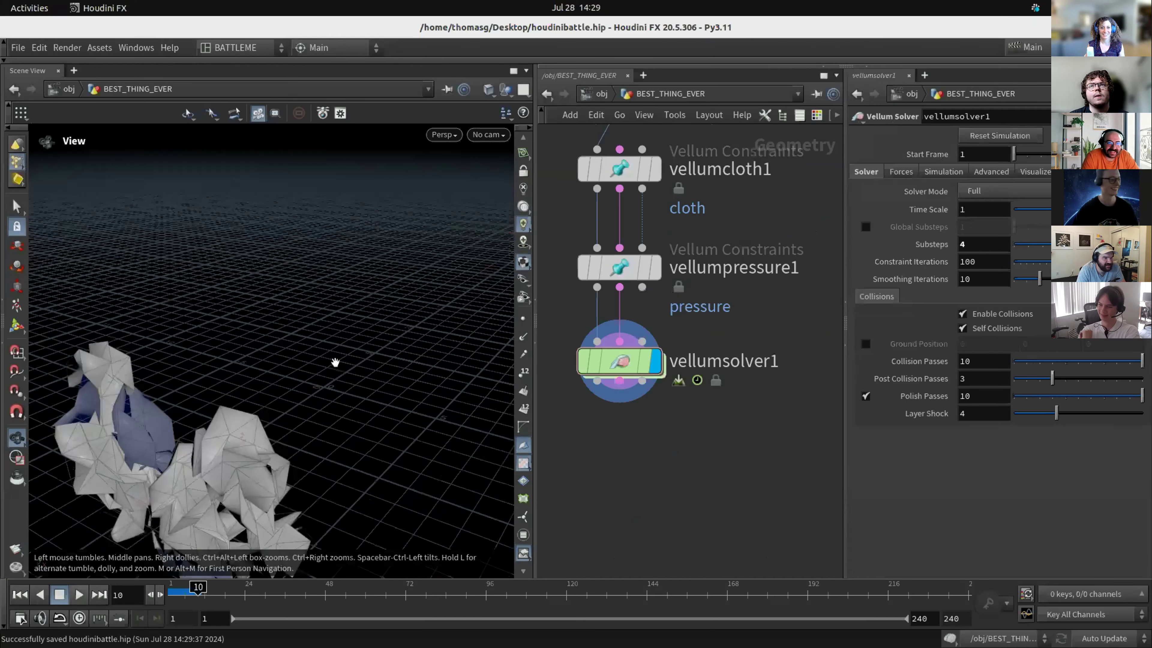
Return the Vellum simulation in BEST_THING_EVER to frame 1.
left_click(169, 583)
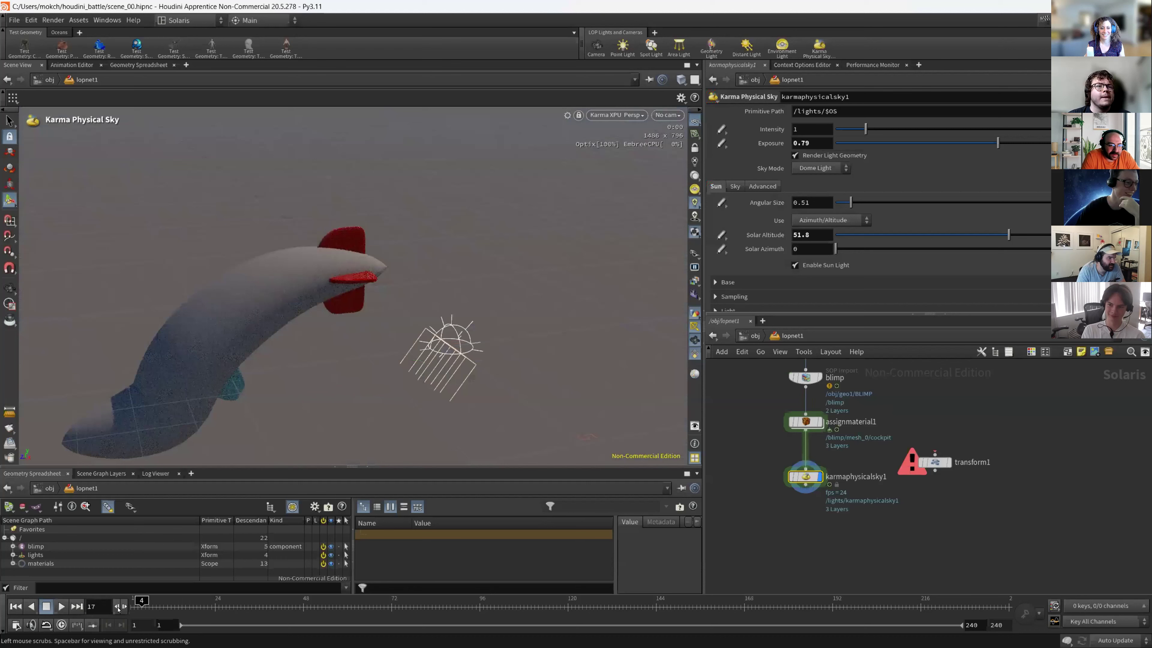
Scrub the Solaris scene to frame 24 and frame the bent blimp in the Karma viewport.
left_click_drag(146, 607, 224, 602)
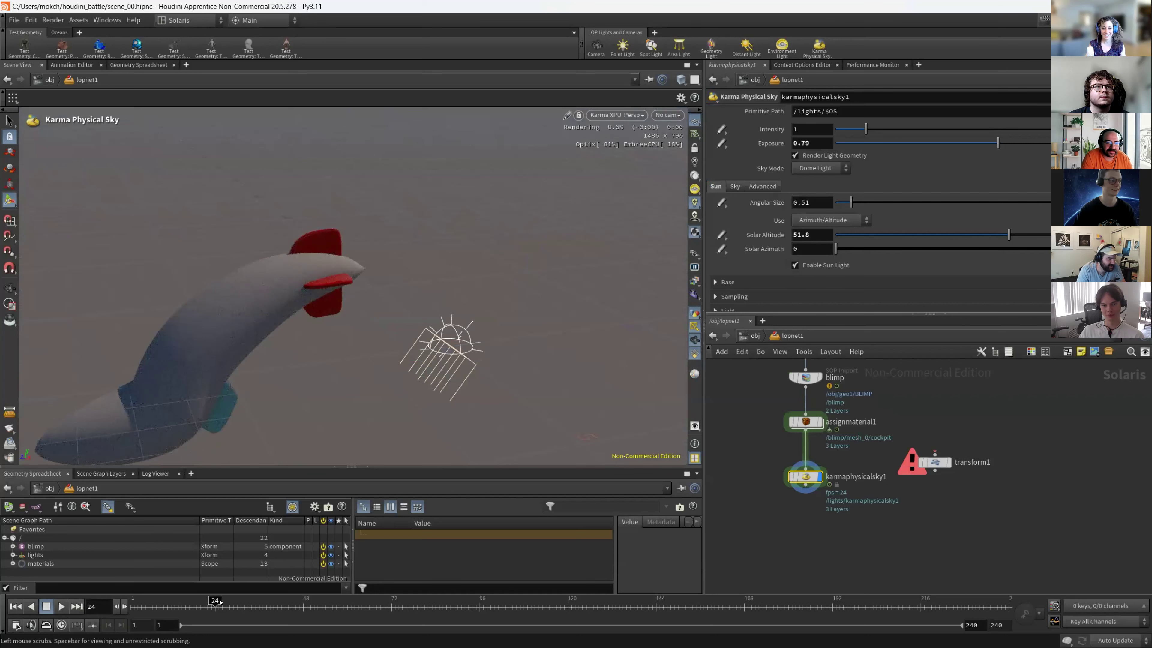
middle_click_drag(315, 280, 406, 263, "alt")
mouse_move(365, 272)
left_mouse_down("alt")
mouse_move(437, 250)
mouse_move(373, 258)
left_mouse_up("alt")
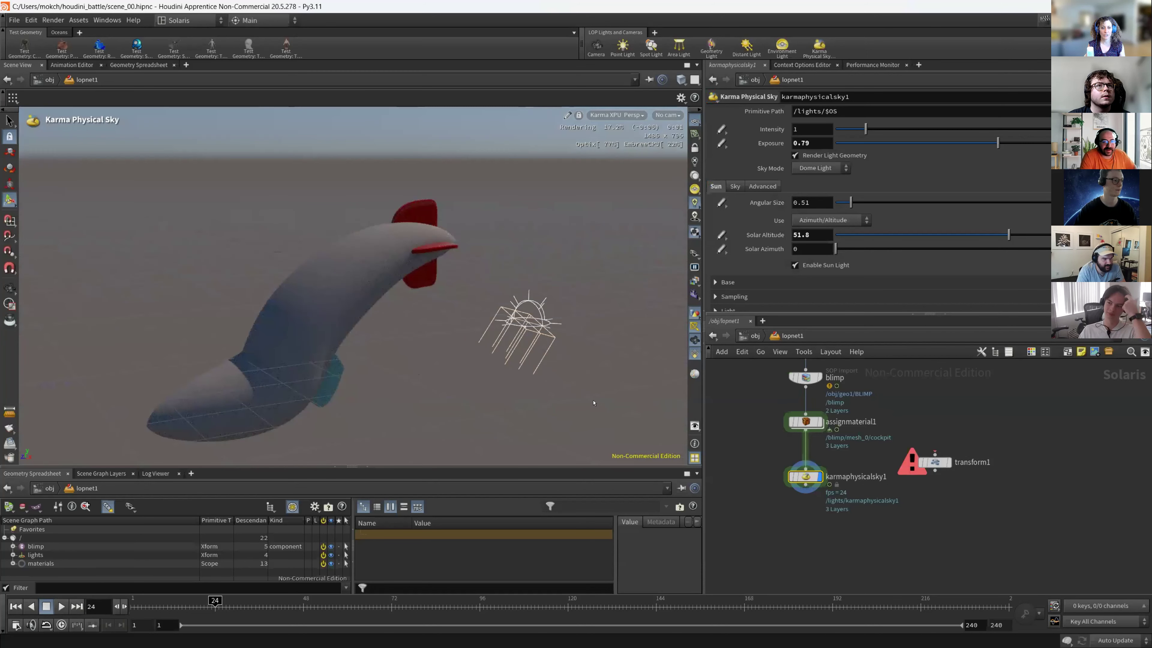
key("Tab")
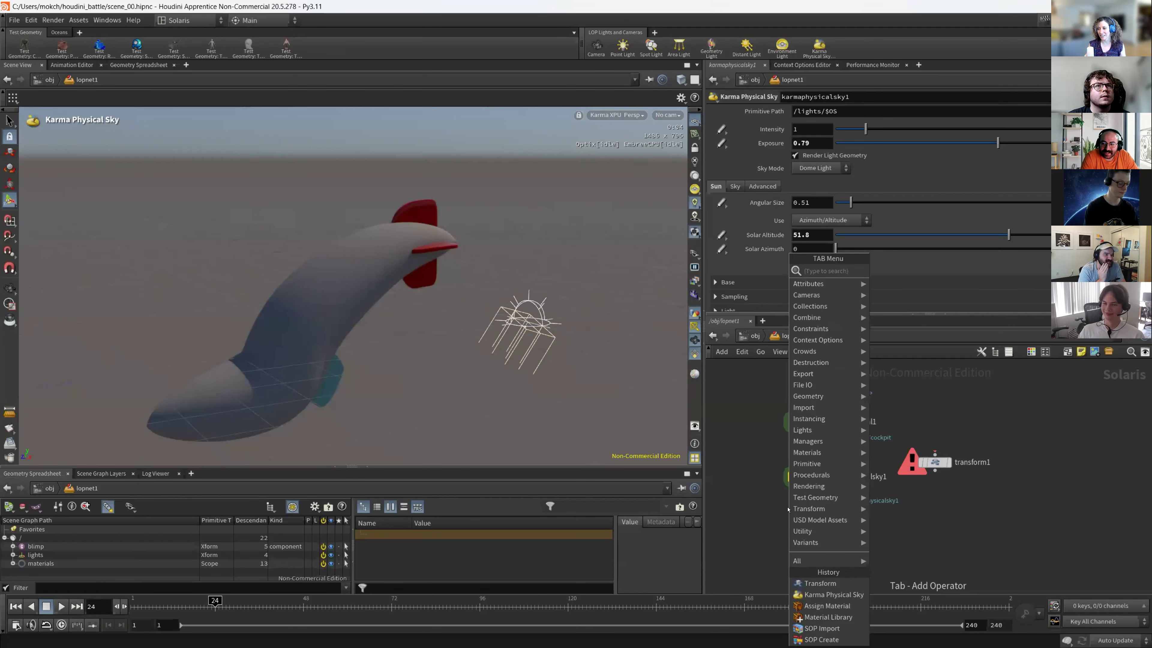
key("Escape")
key("Tab")
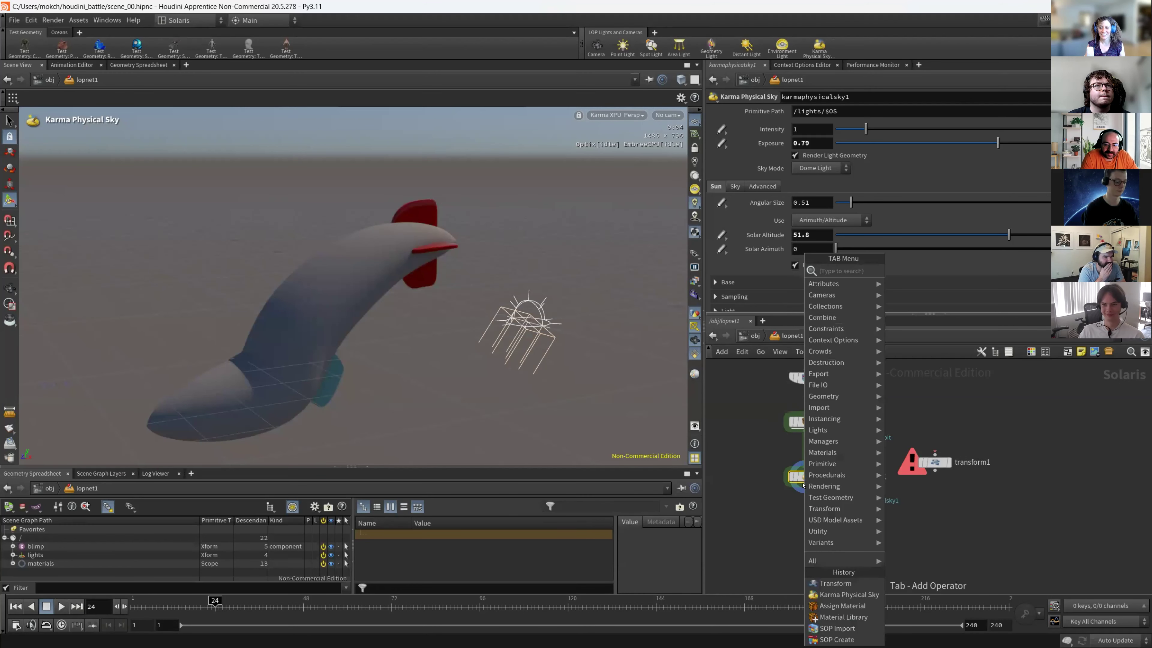
type("kar")
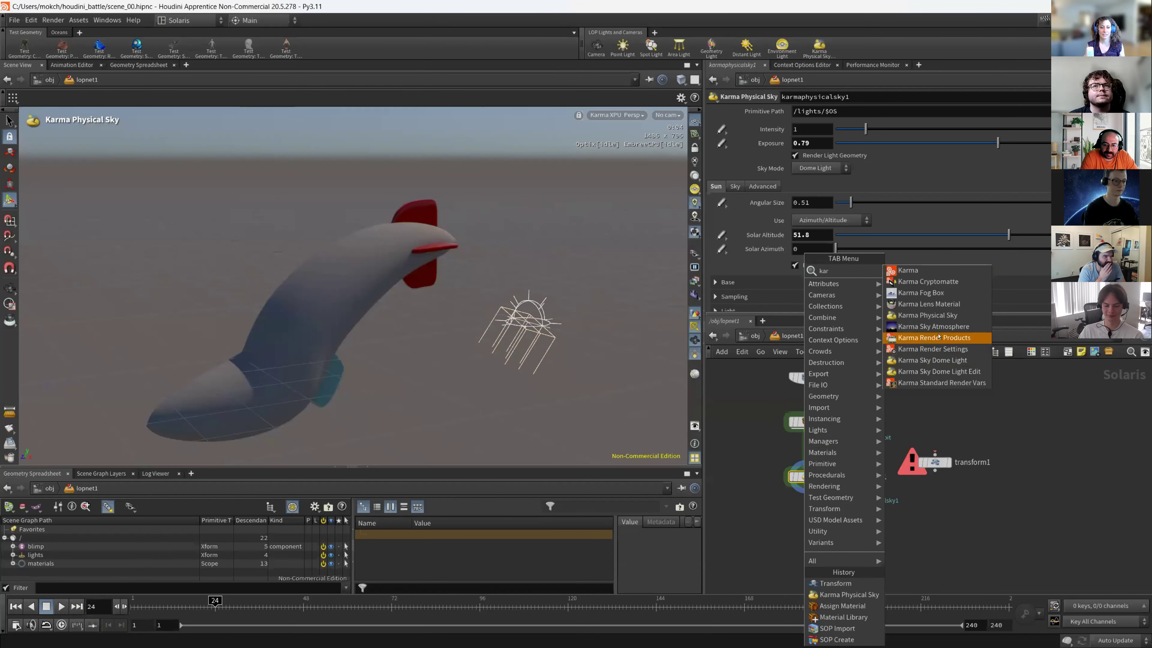
left_click(935, 349)
left_click(819, 522)
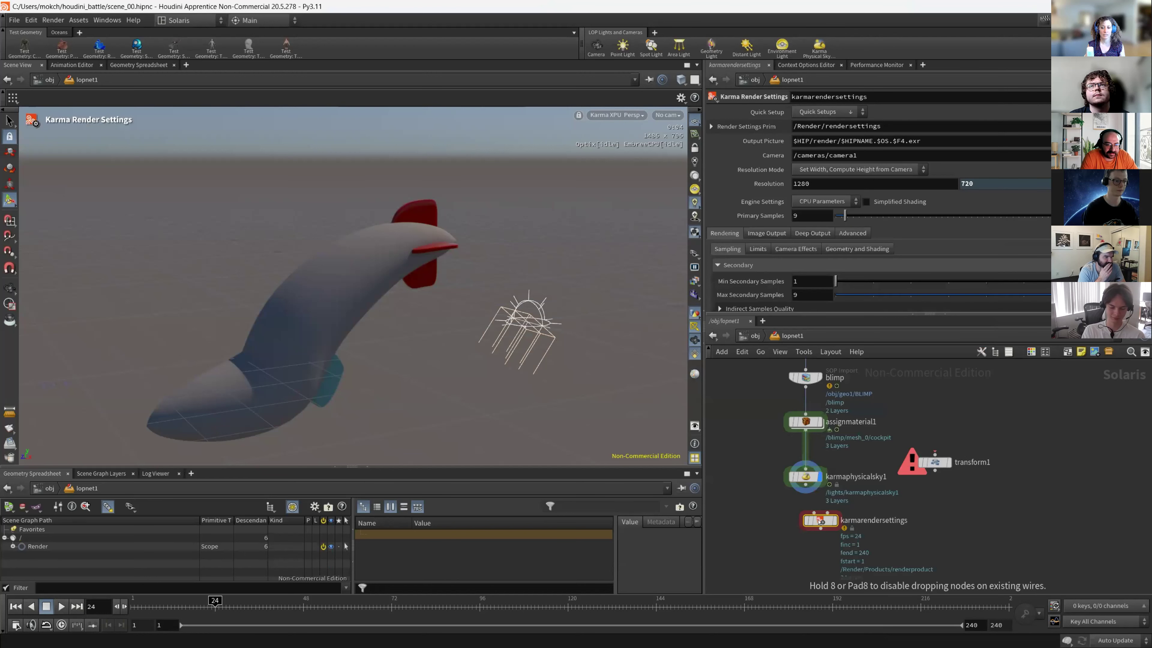
key("ctrl+z")
Add a Karma render setup, with render settings and a USD render node, below karmaphysicalsky1.
key("Tab")
type("kar")
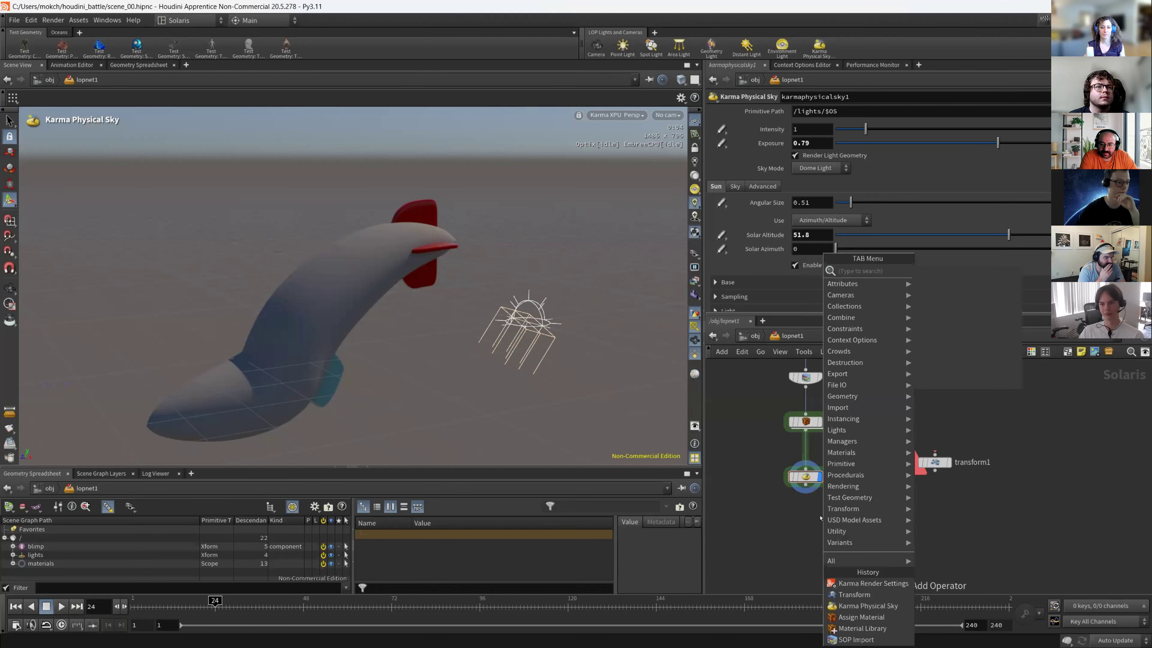
key("Return")
left_click(819, 520)
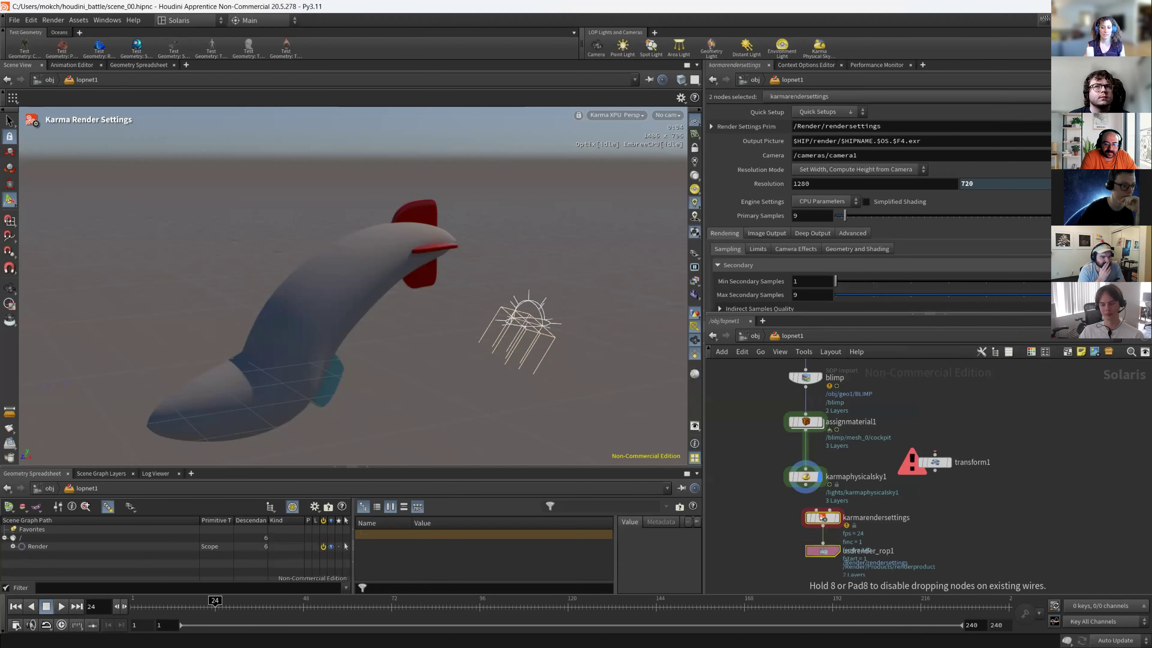
Wire karmaphysicalsky1 into the Karma render settings node and check that node's warning information.
left_click_drag(966, 526, 822, 483)
left_click(823, 462)
left_click(818, 473)
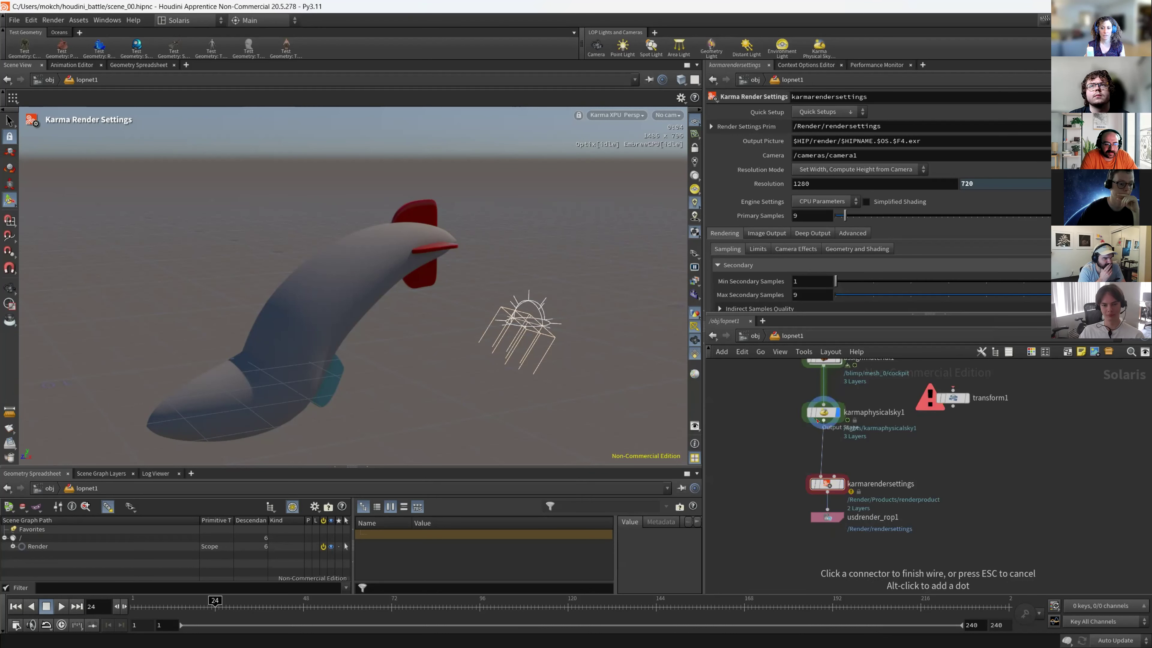
left_click(823, 429)
left_click(805, 489)
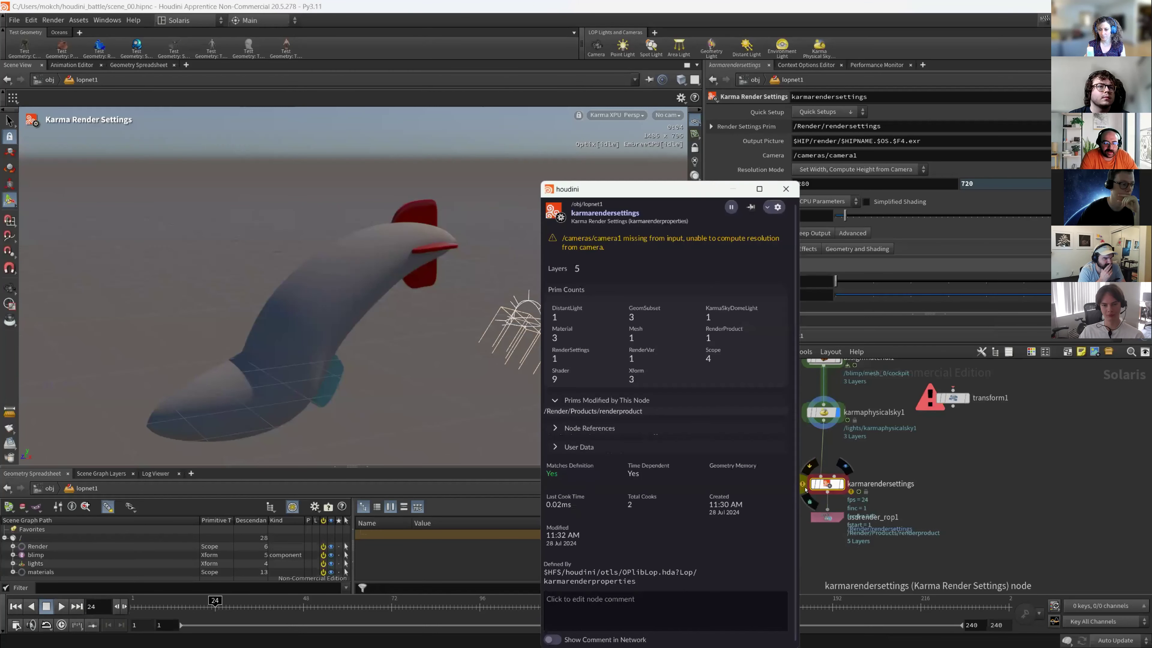
left_click(786, 189)
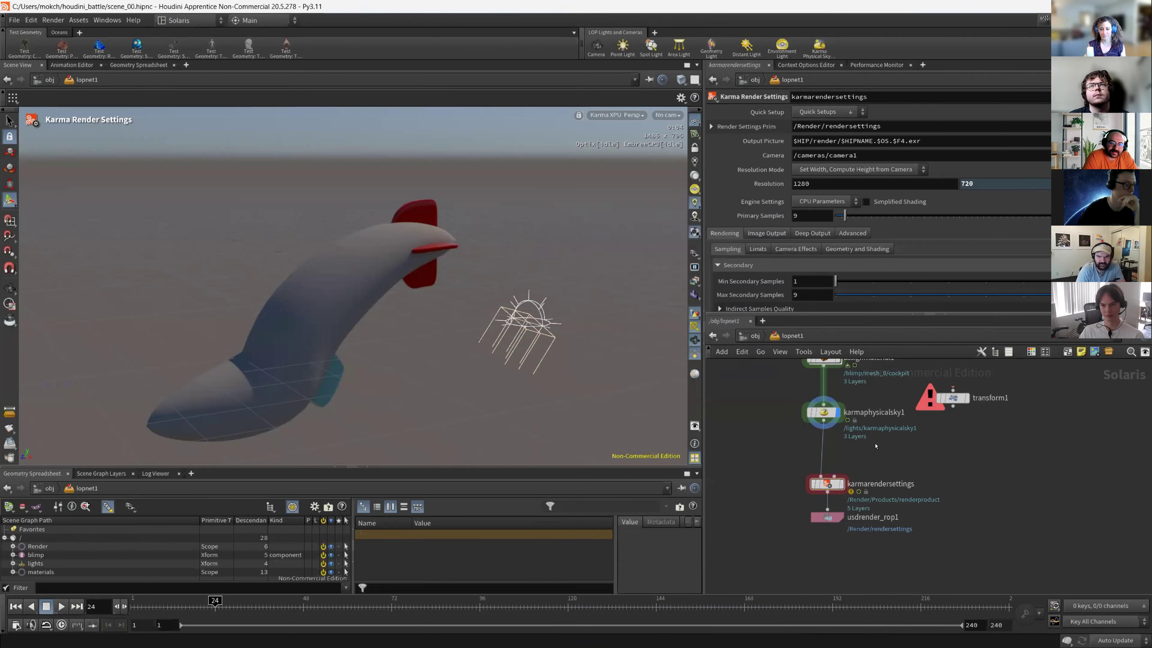
Add a camera to the stage from the current view of the blimp and display the karmarendersettings parameters.
right_click_drag(371, 280, 344, 291, "alt")
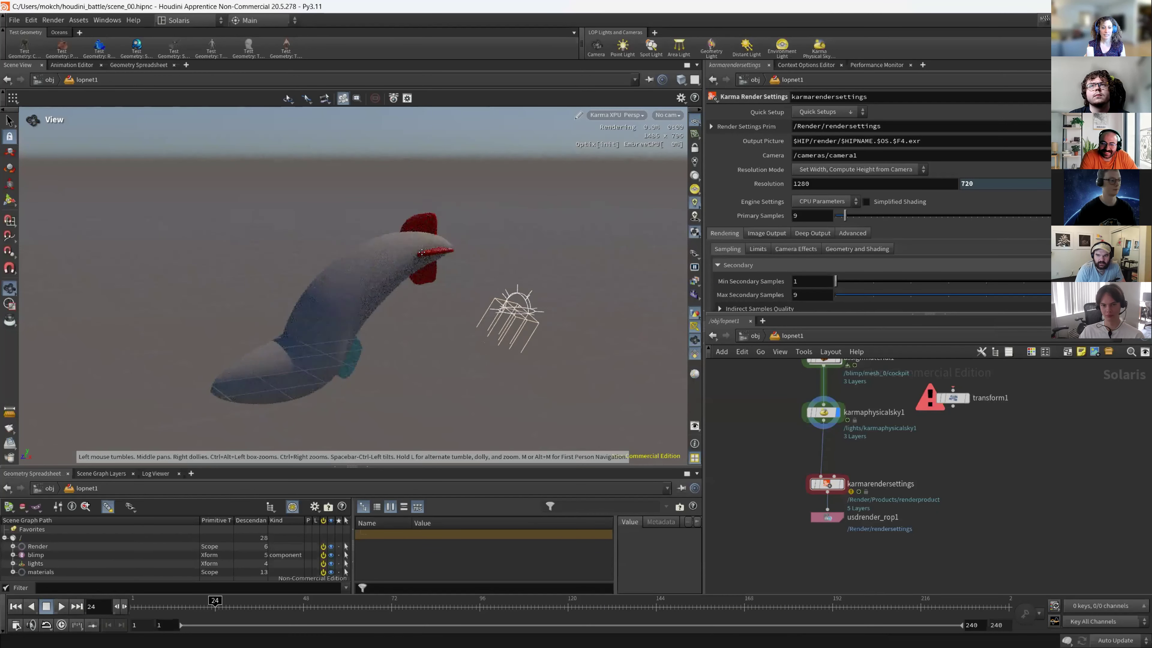
middle_click_drag(344, 290, 383, 272, "alt")
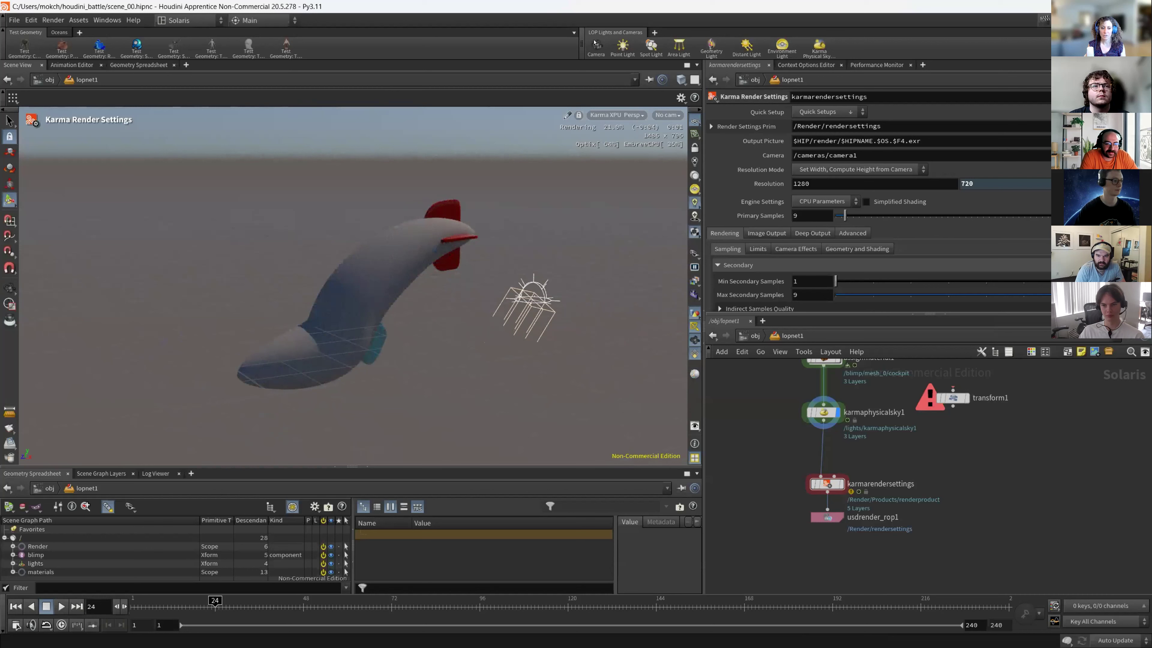
left_click(595, 45)
left_click_drag(338, 301, 452, 256)
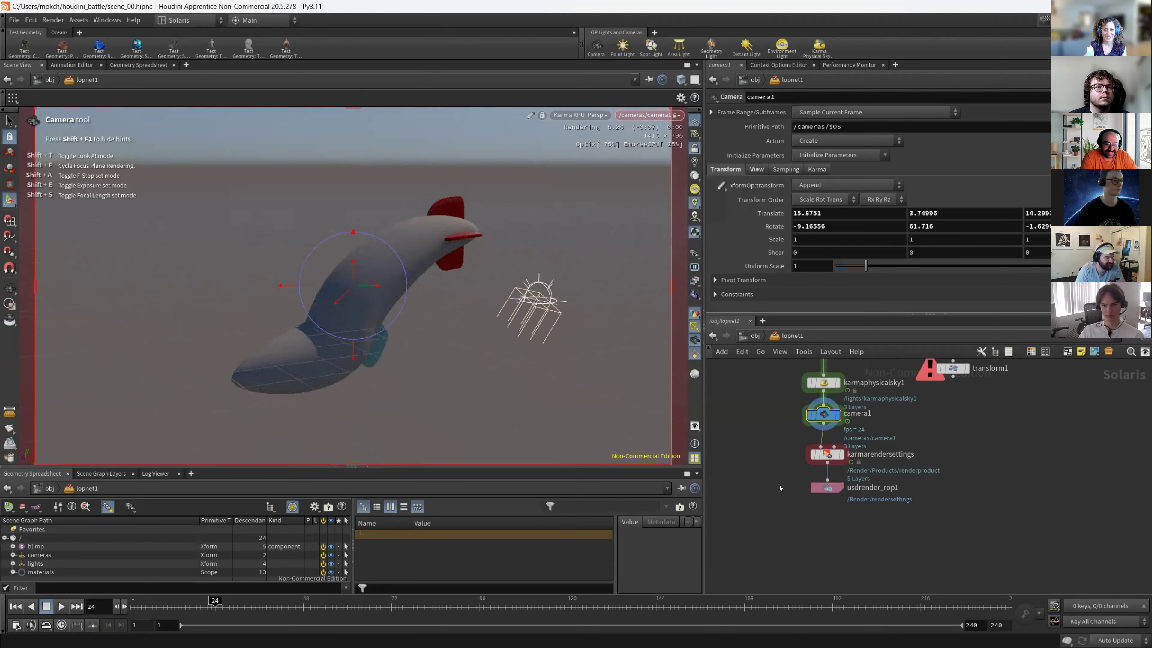
left_click(827, 454)
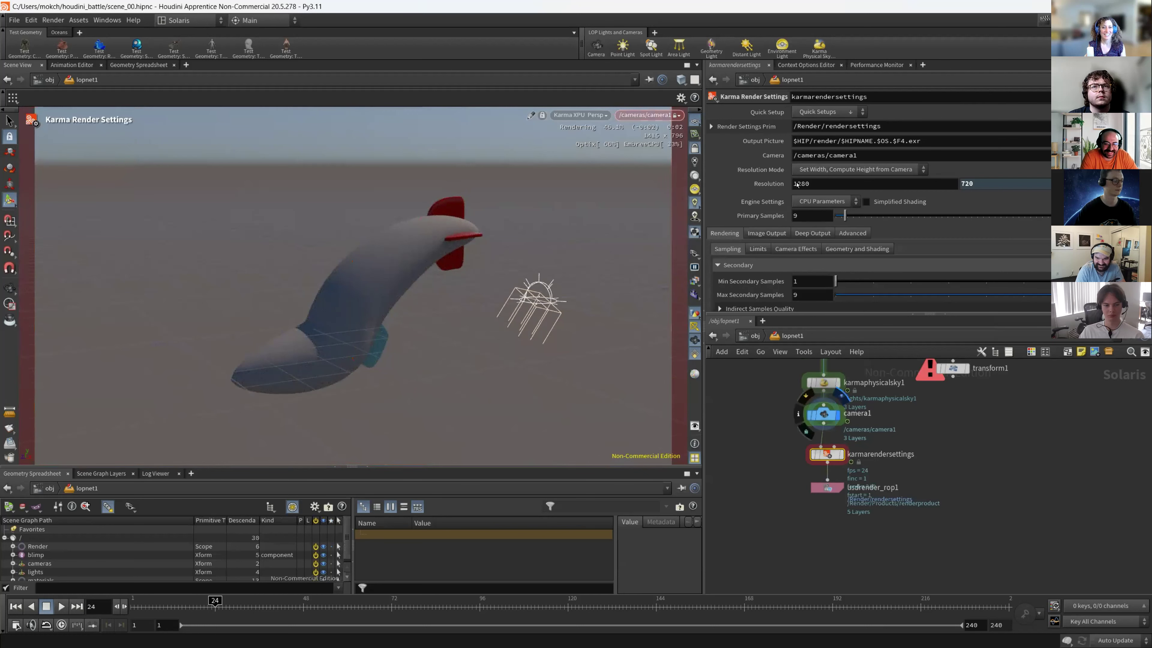
scroll(749, 251, "down", 3)
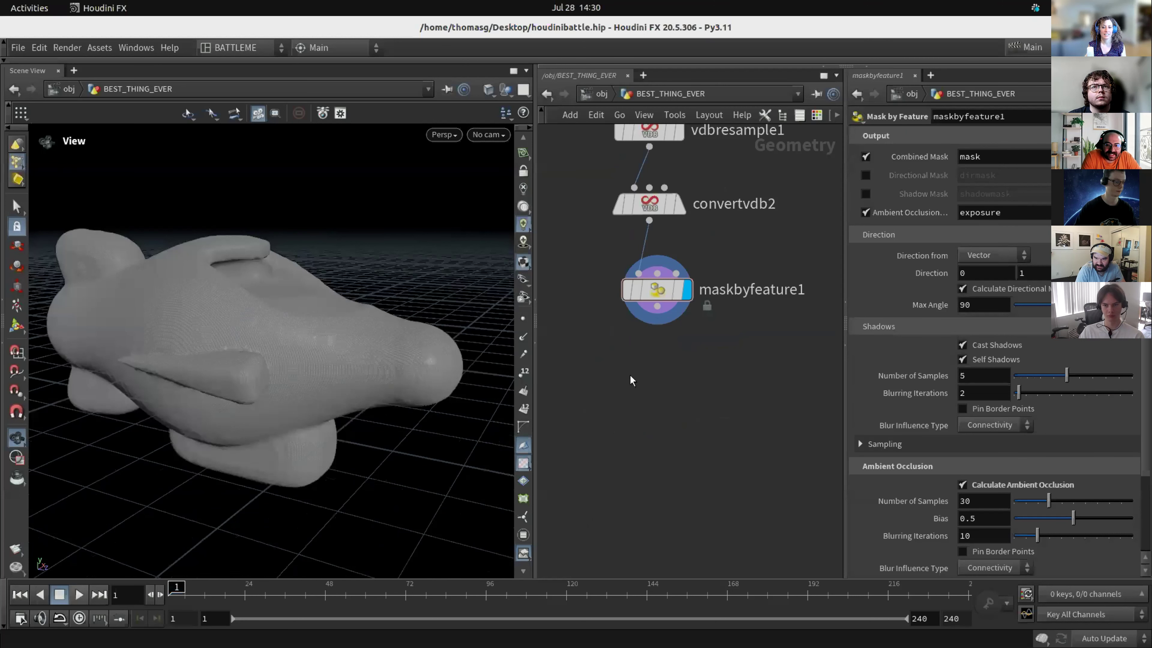
Add a COP Network node below maskbyfeature1.
key("Tab")
type("copnet")
key("Return")
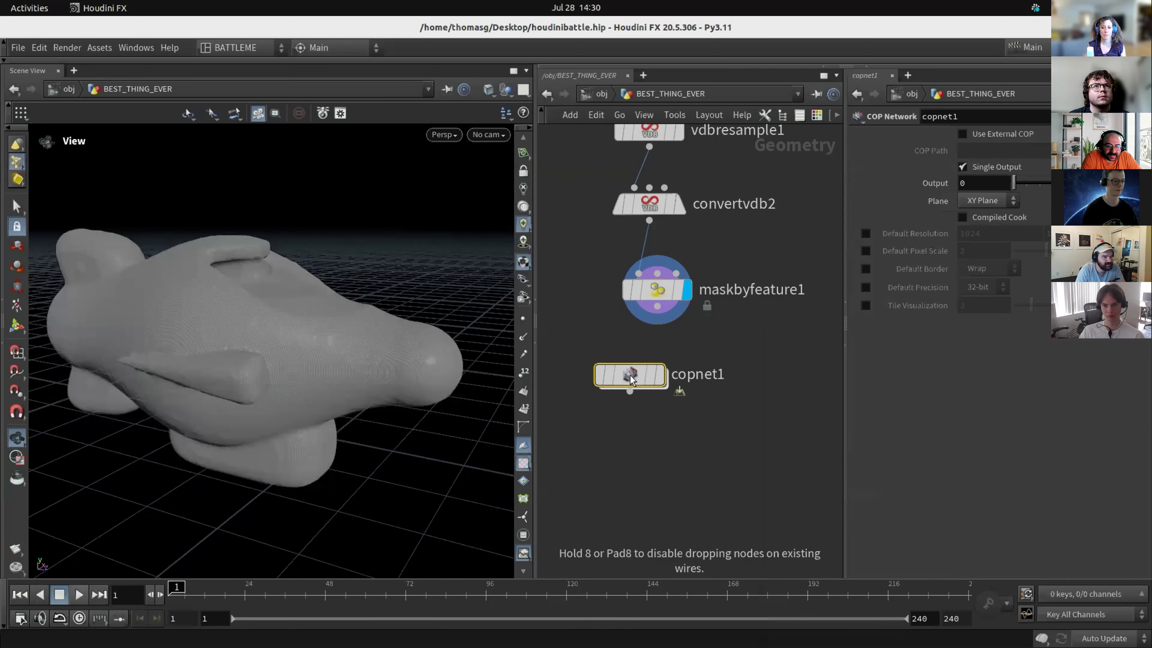
Hide the viewport's reference grid and create a new camera from a three-quarter view of the smooth blimp.
mouse_move(317, 275)
left_mouse_down()
mouse_move(321, 289)
mouse_move(291, 291)
mouse_move(311, 281)
left_mouse_up()
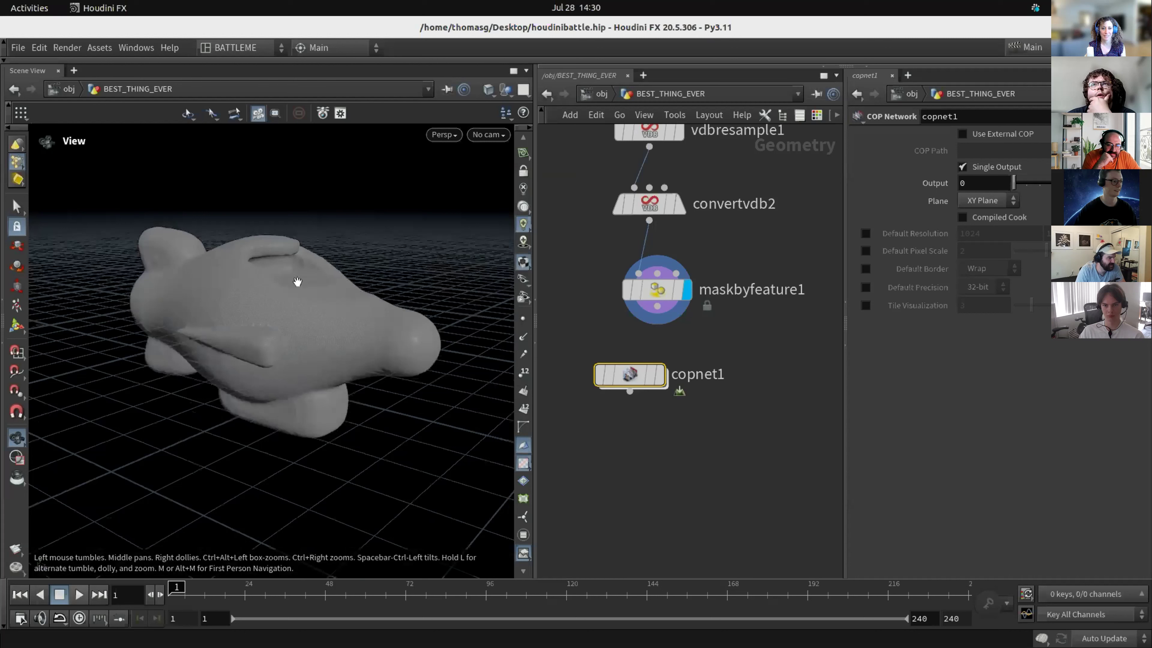
scroll(297, 281, "up", 1)
scroll(524, 176, "up", 1)
left_click(522, 157)
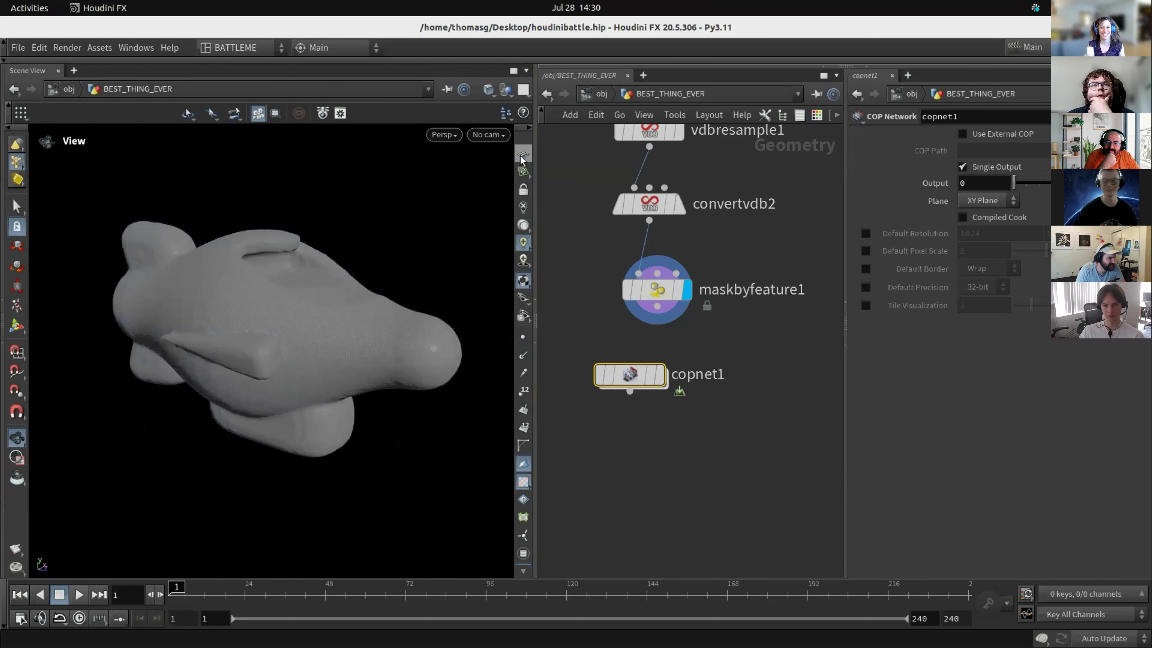
left_click(489, 135)
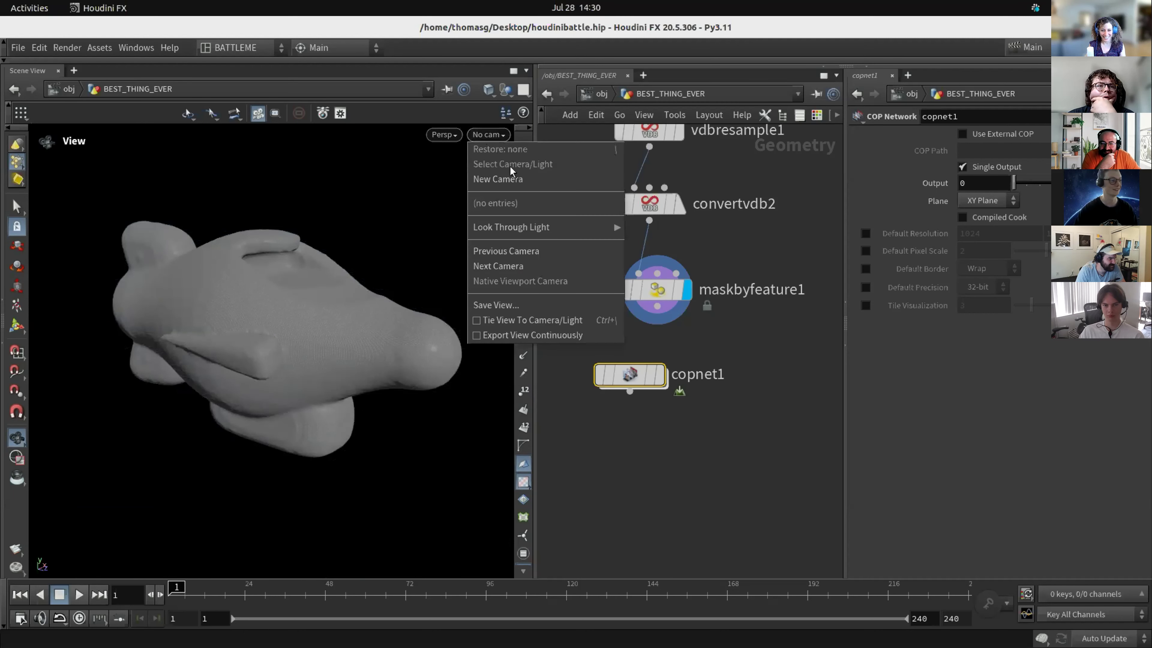
left_click(507, 181)
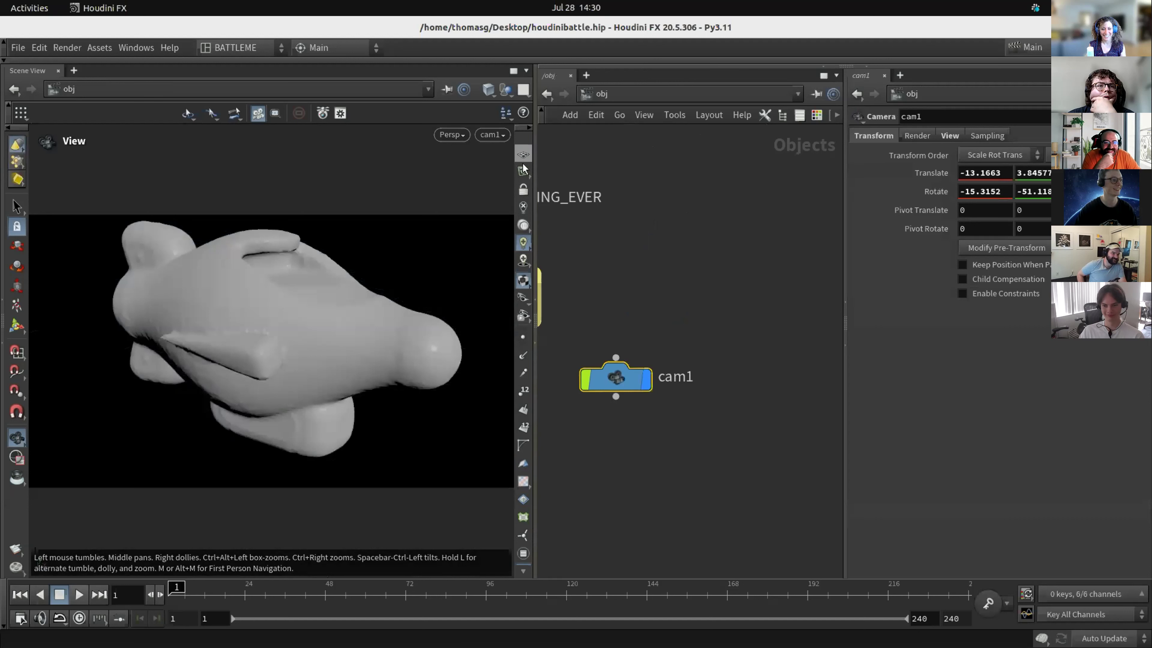
Lock the new camera to the view and swing it to a lower side angle on the blimp.
left_click(523, 190)
mouse_move(288, 321)
left_mouse_down()
mouse_move(300, 314)
mouse_move(268, 319)
left_mouse_up()
key("h")
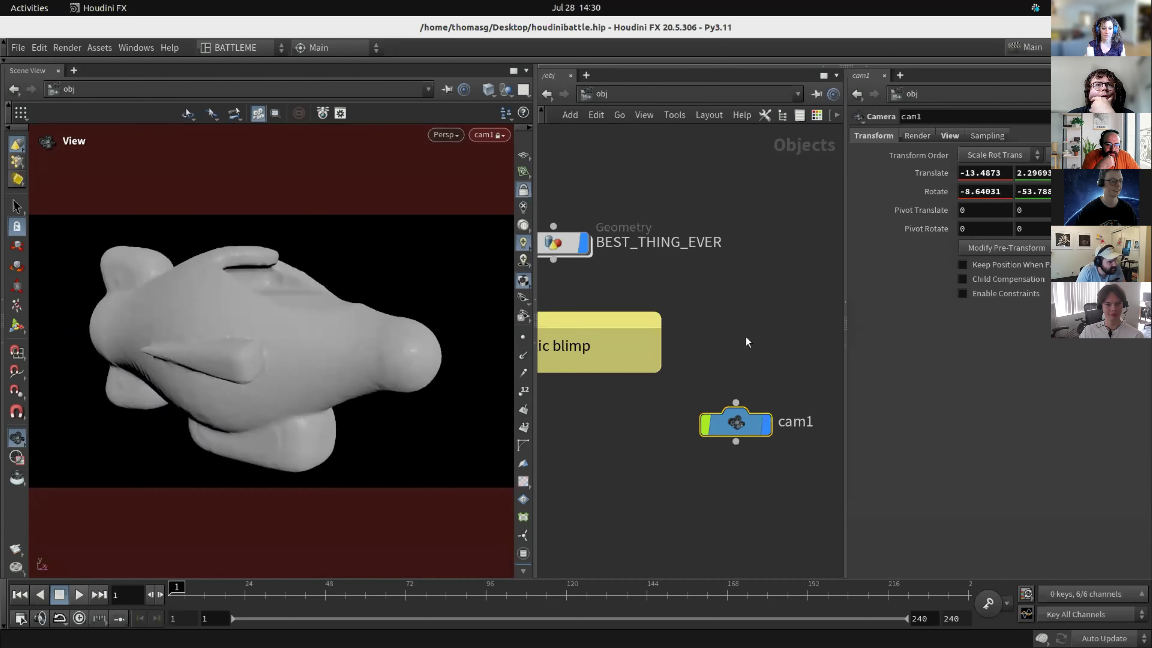
Go back into BEST_THING_EVER, unlock the camera from the view and open the COP network.
double_click(613, 278)
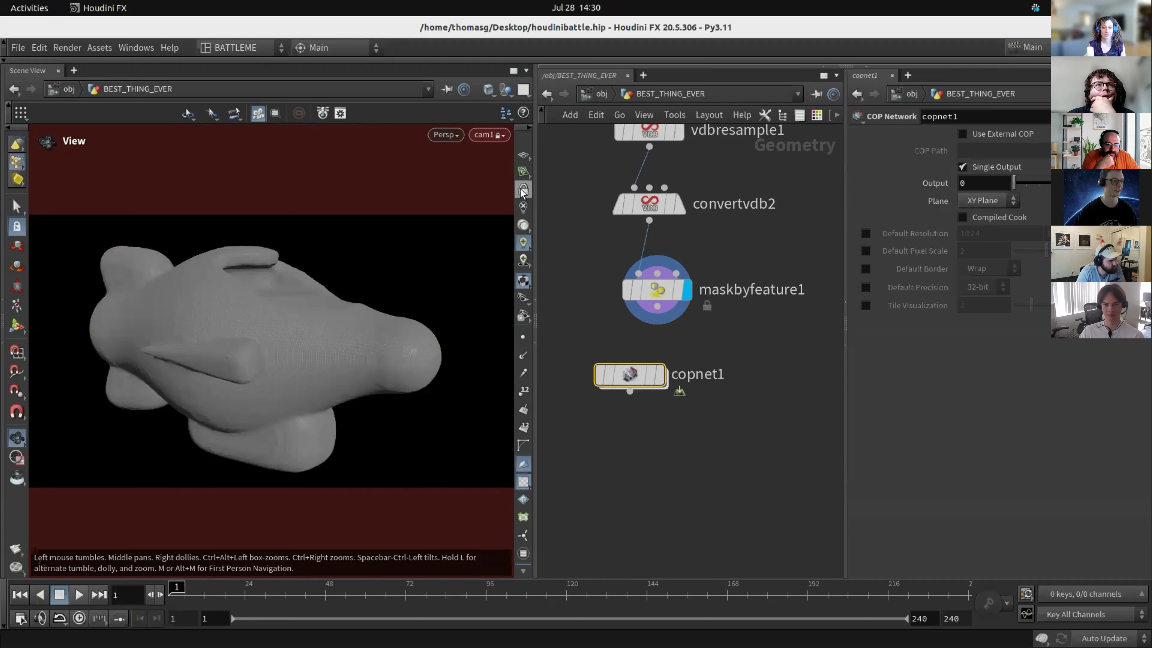
scroll(619, 294, "up", 2)
double_click(655, 381)
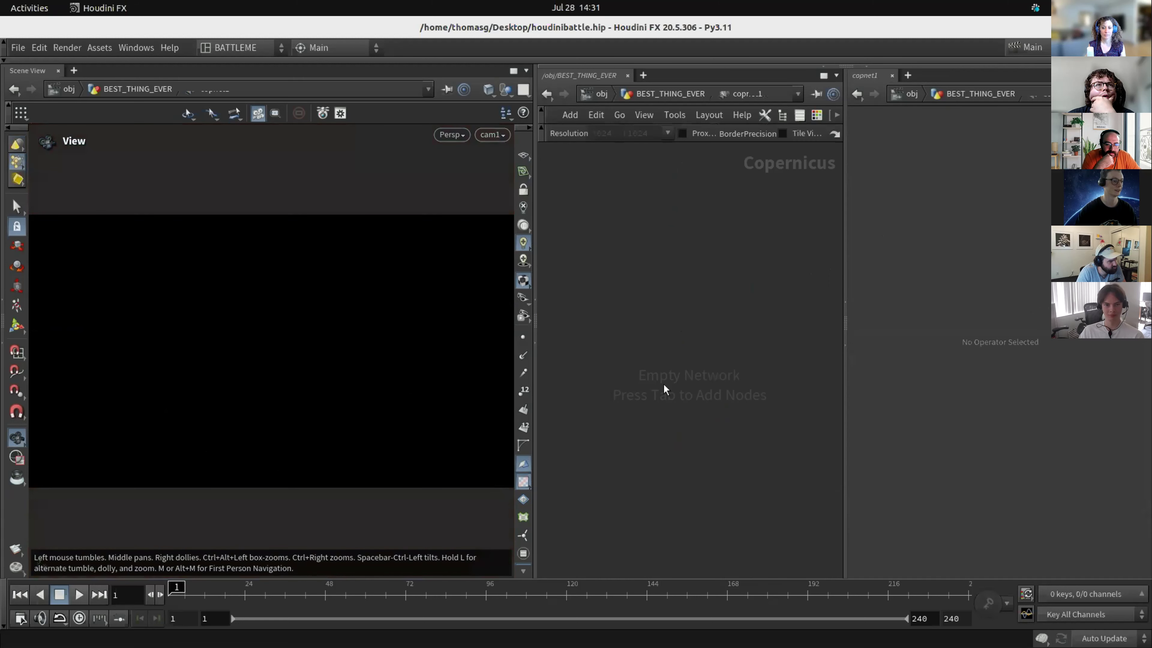
Search the available Copernicus nodes for a geometry operator.
key("Tab")
type("geo")
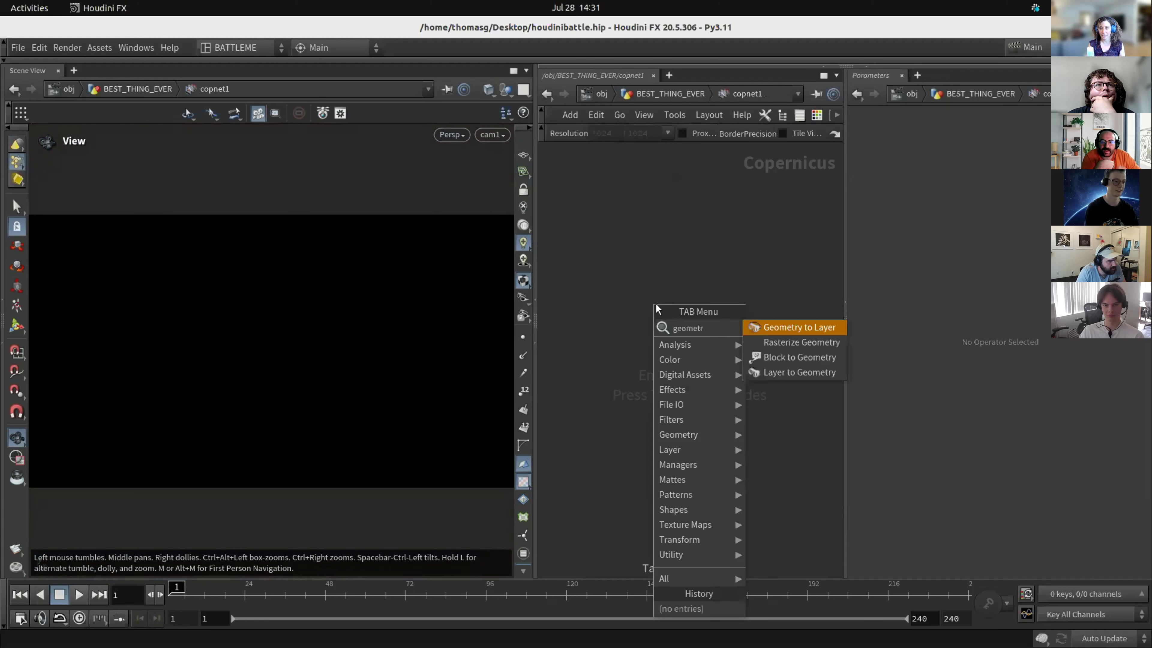
Add a SOP Import node to the empty COP network.
type("metr")
key("BackSpace")
key("BackSpace")
key("BackSpace")
key("BackSpace")
key("BackSpace")
key("BackSpace")
key("BackSpace")
type("sopimport")
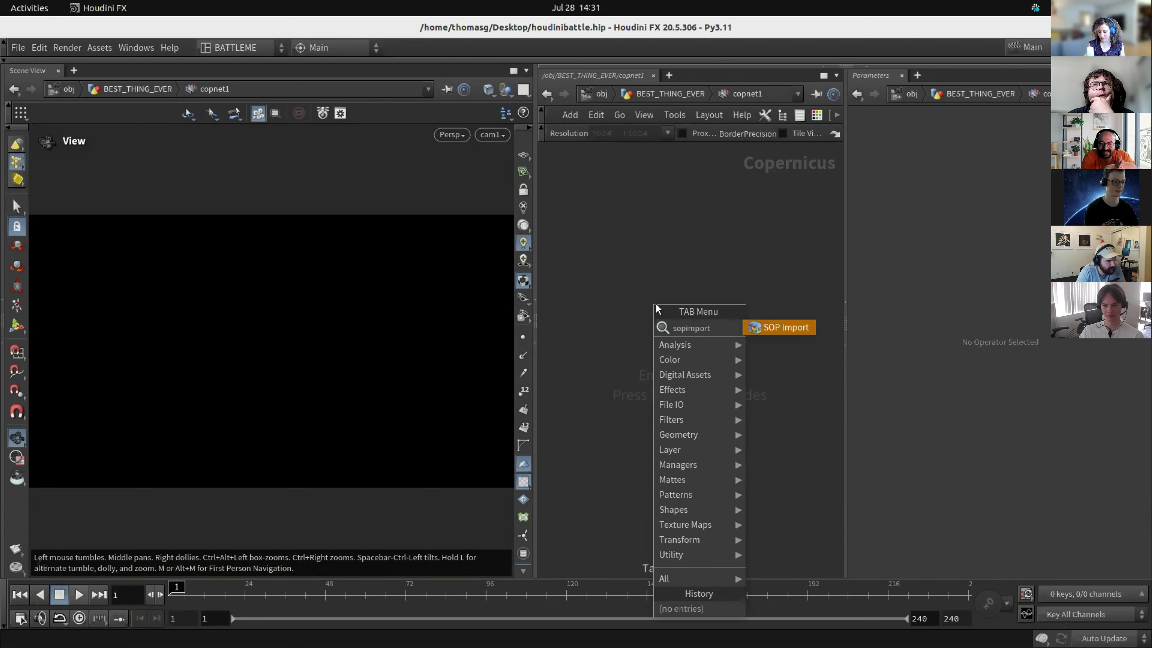
key("Return")
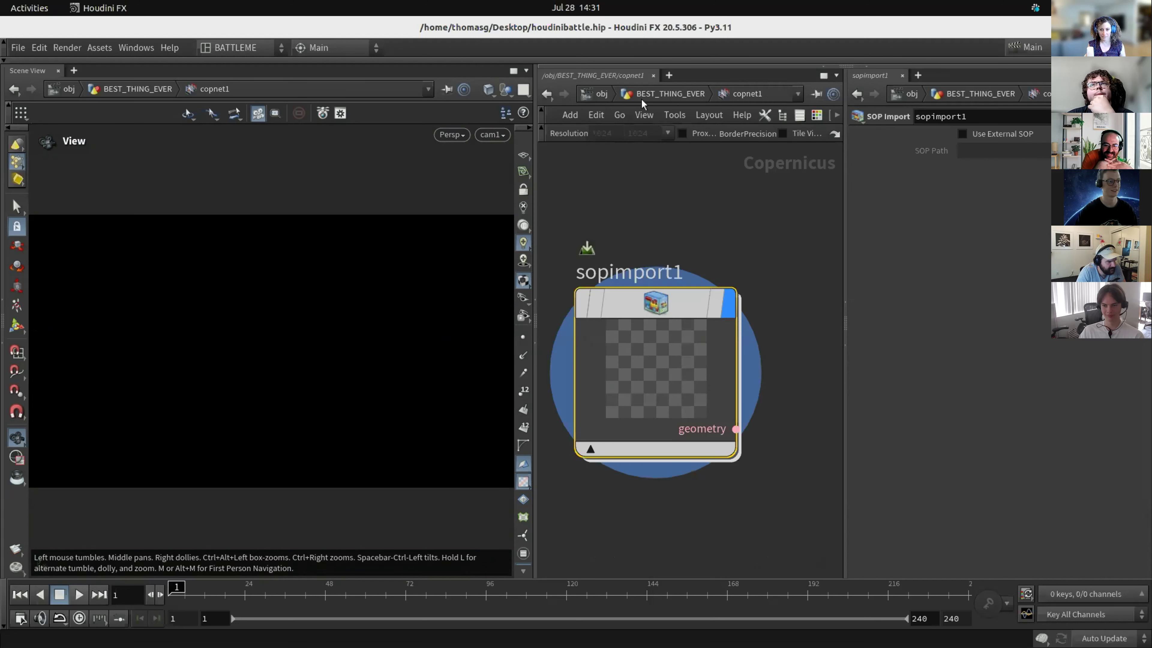
In the BEST_THING_EVER network, move copnet1 lower and add a displayed Null node fed by maskbyfeature1.
left_click(670, 93)
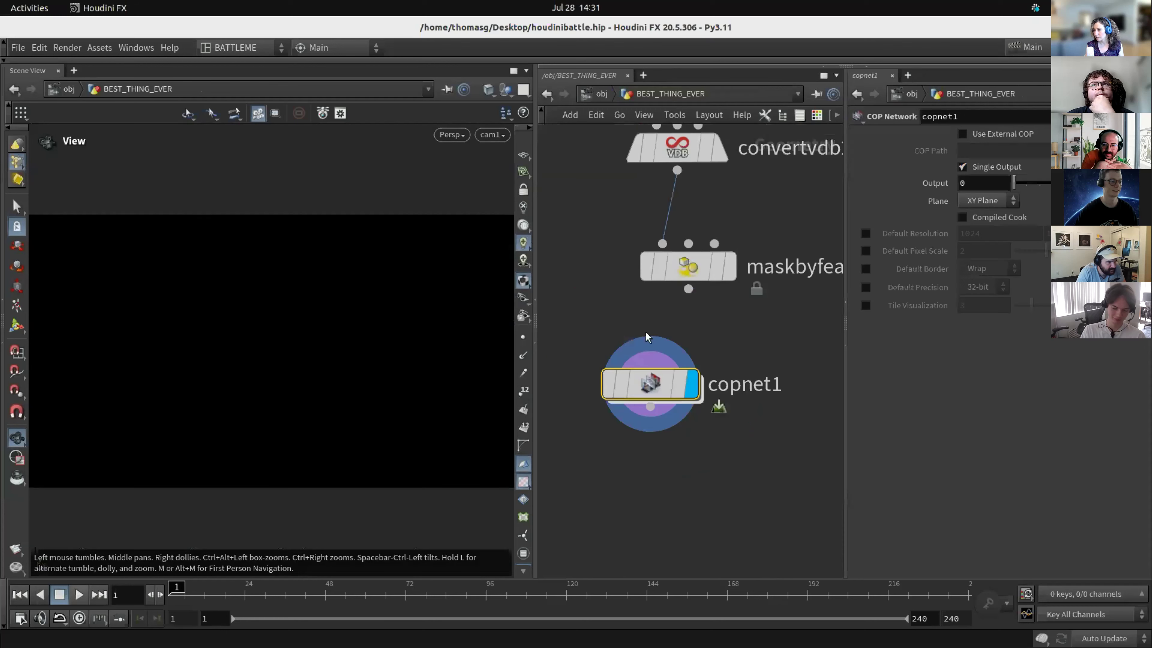
left_click_drag(642, 388, 646, 527)
key("Tab")
type("nul")
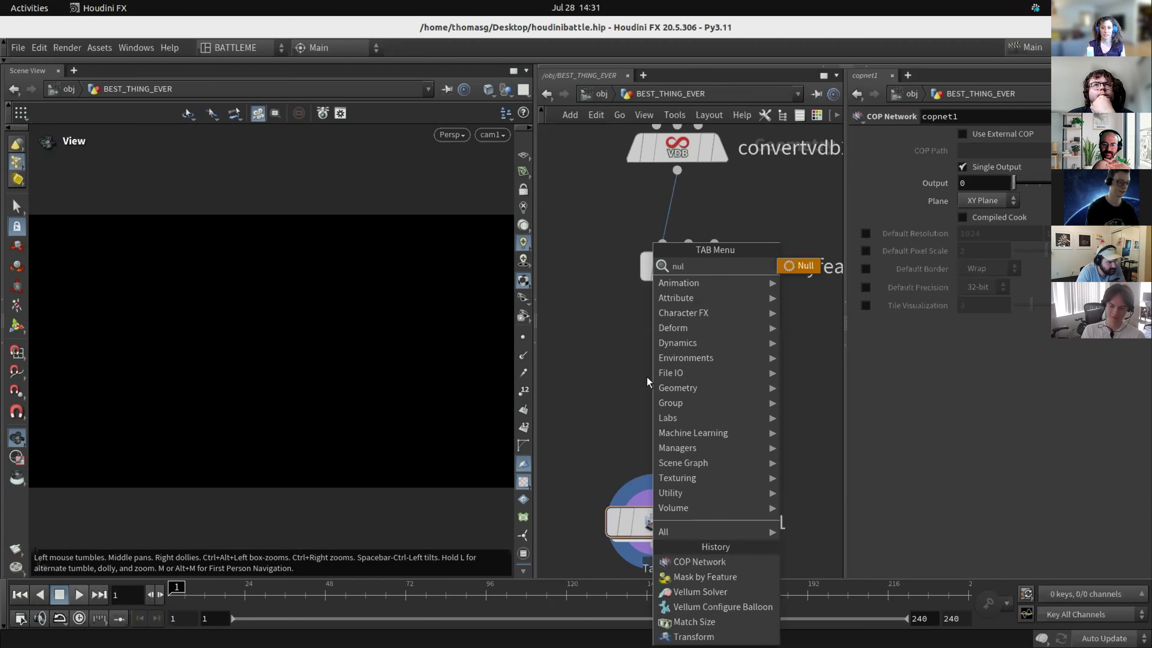
key("Return")
left_click(648, 381)
left_click(701, 313)
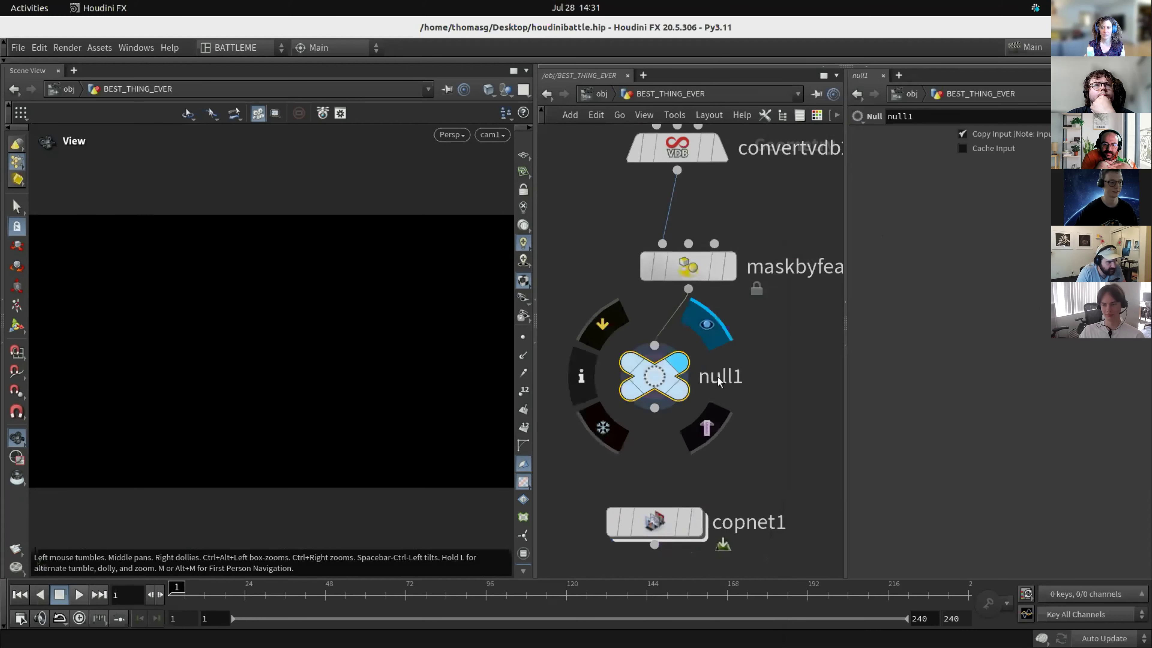
Rename the new Null node to HERE_GOES_NOTHING.
double_click(746, 380)
key("BackSpace")
key("BackSpace")
key("BackSpace")
key("BackSpace")
type("HERE_GOES_NOTHING")
key("Return")
Inside copnet1, make the SOP Import use the HERE_GOES_NOTHING null as its external SOP.
scroll(662, 327, "down", 5)
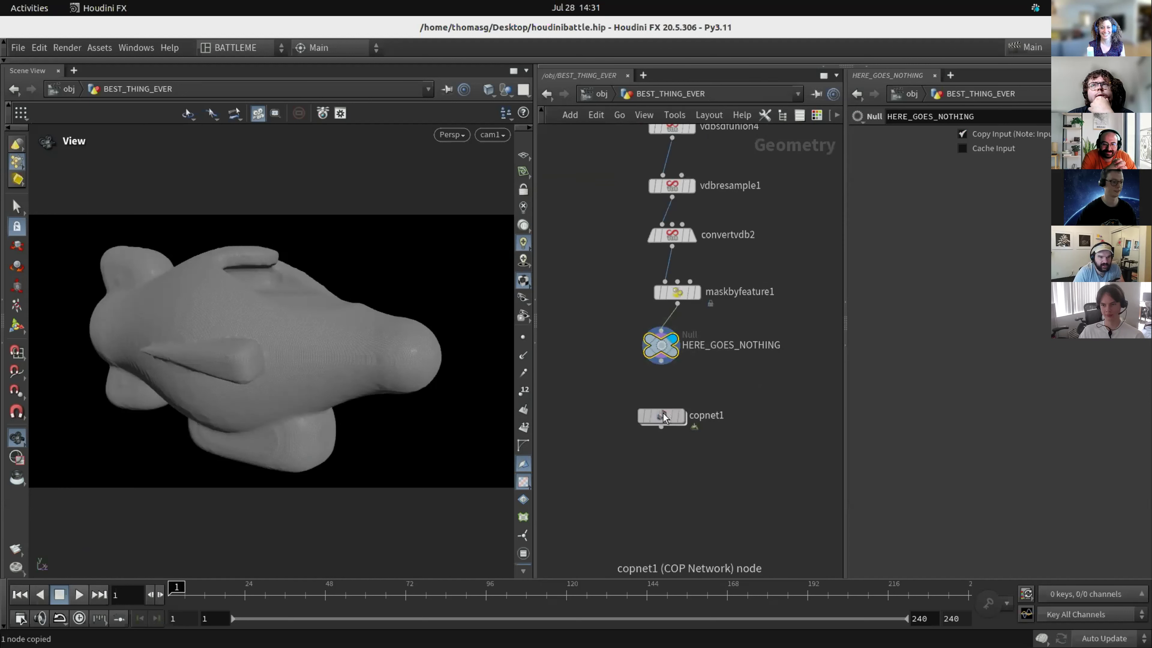
double_click(661, 415)
key("ctrl+v")
scroll(737, 244, "down", 3)
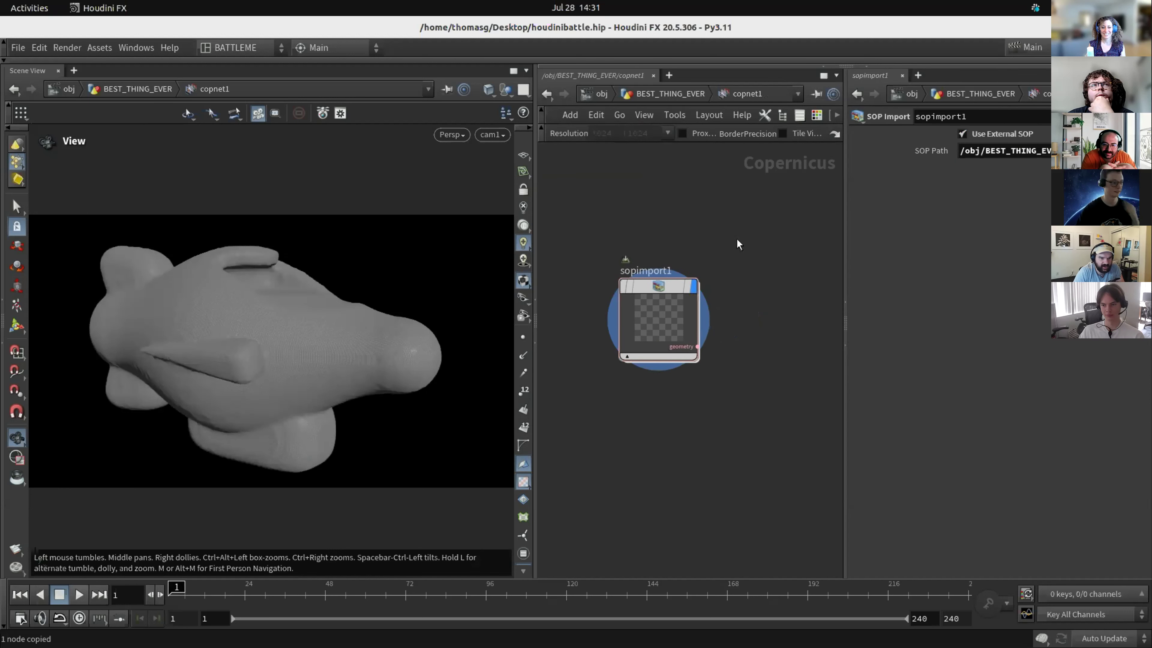
middle_click_drag(737, 244, 721, 274)
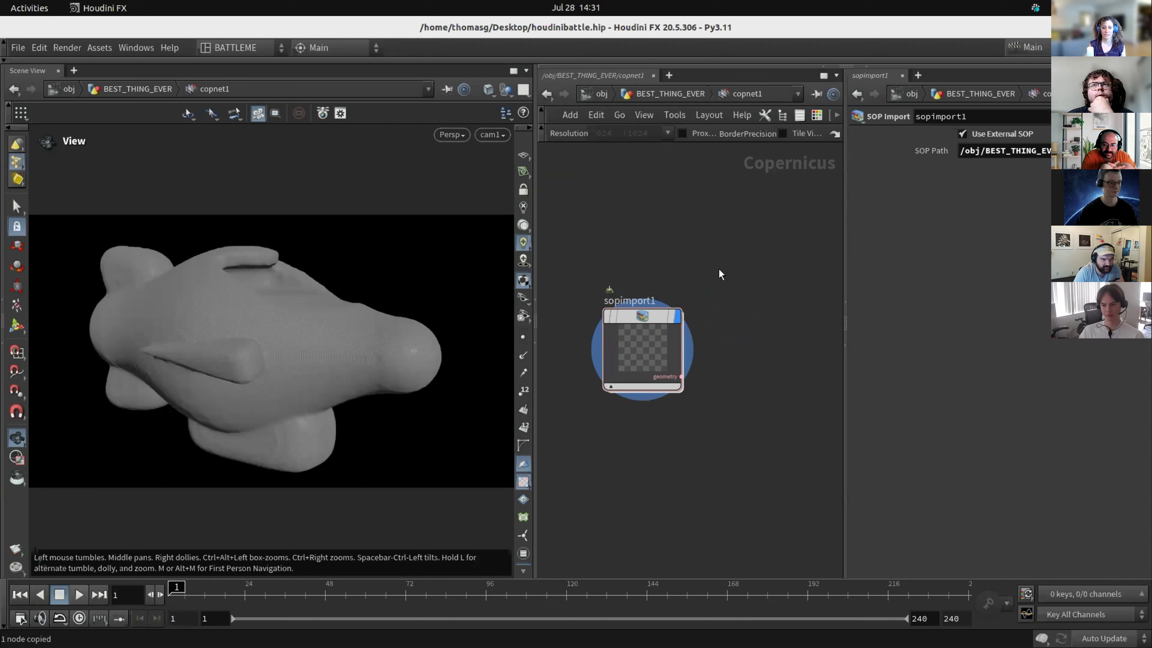
Add a Rasterize Geometry node and feed it the geometry output of the SOP Import.
key("Tab")
type("ras")
key("Return")
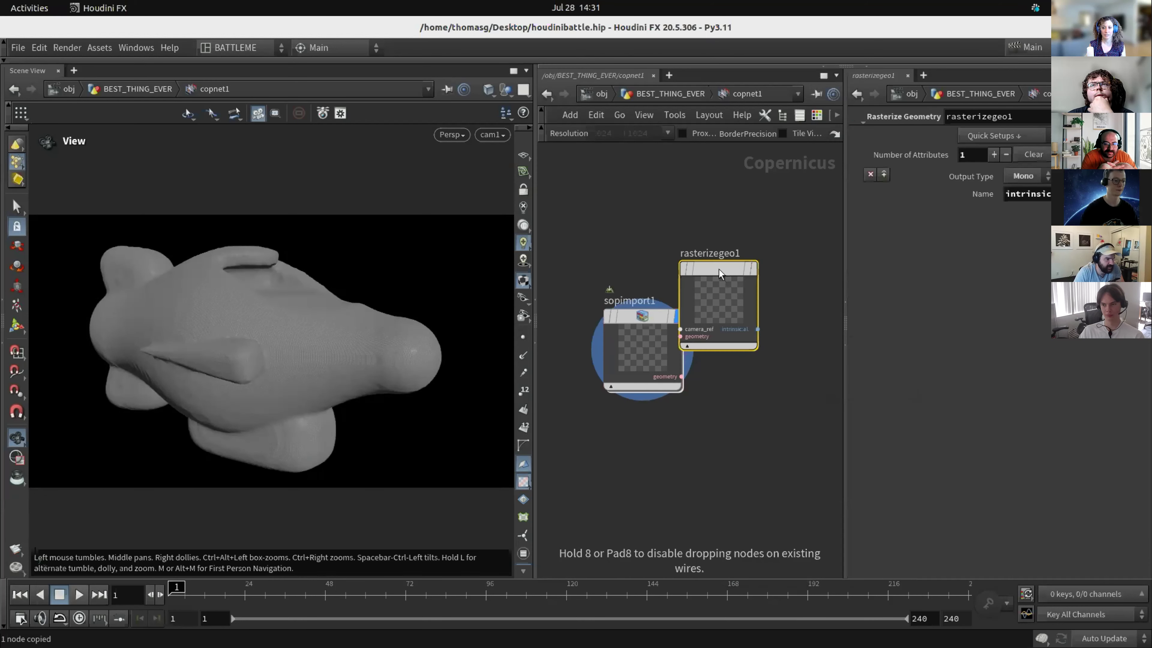
left_click(771, 361)
left_click_drag(682, 379, 732, 394)
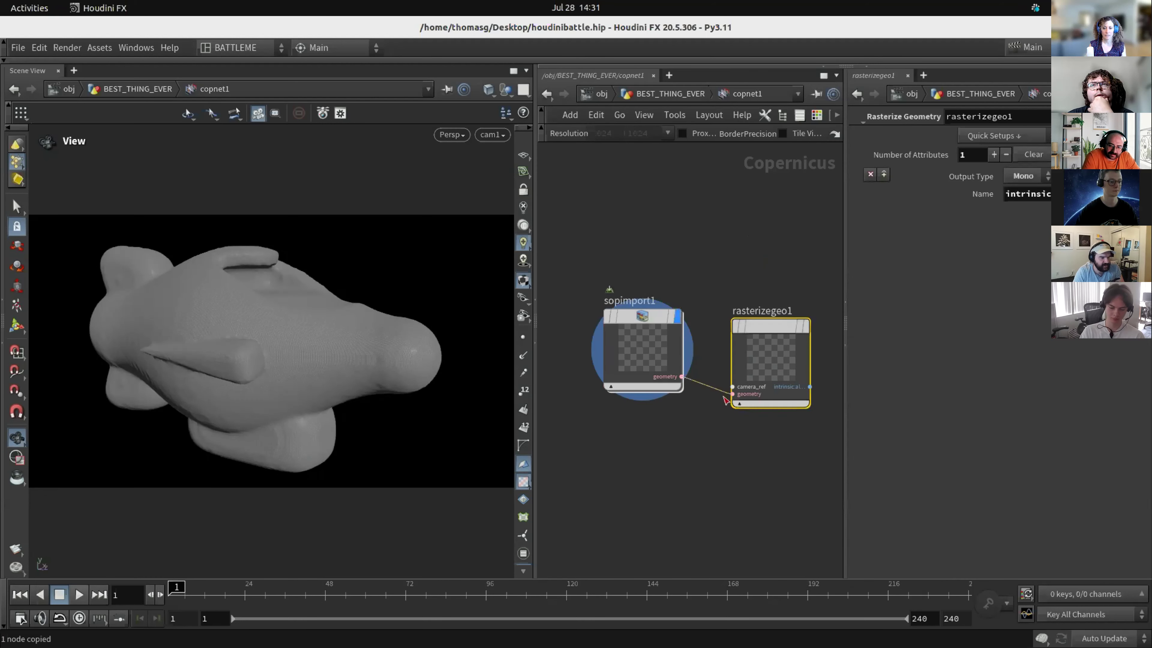
Move the SOP Import node lower and place a Camera Import node above it.
left_click_drag(644, 316, 638, 415)
left_click(650, 240)
key("Tab")
type("camera i")
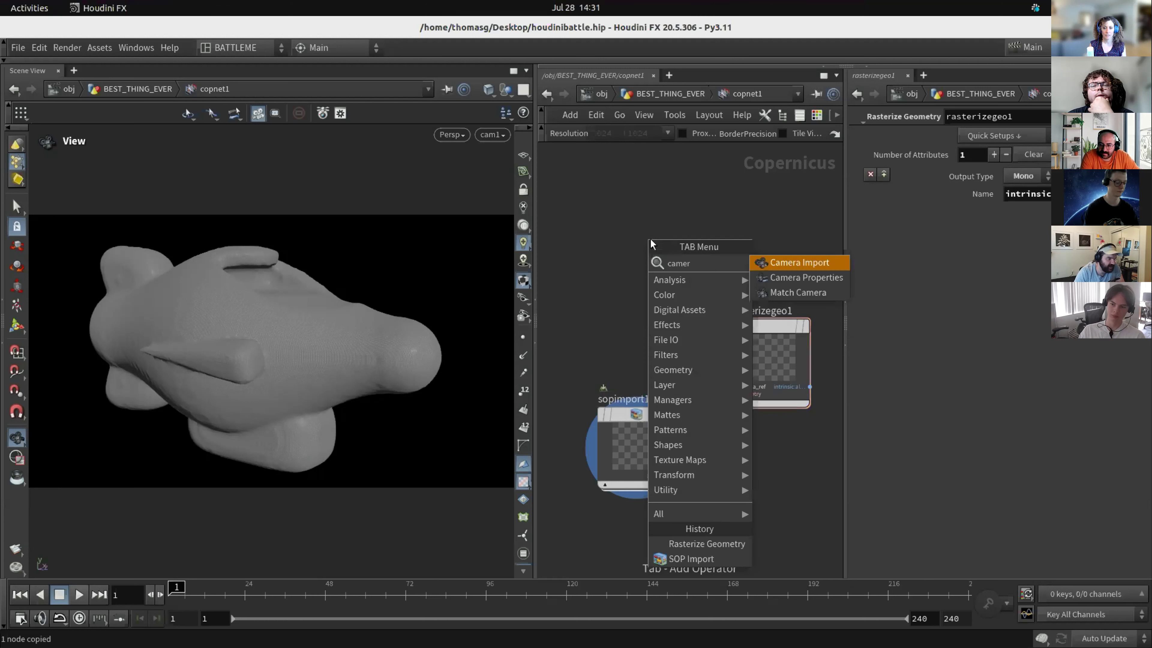
key("Return")
left_click(649, 270)
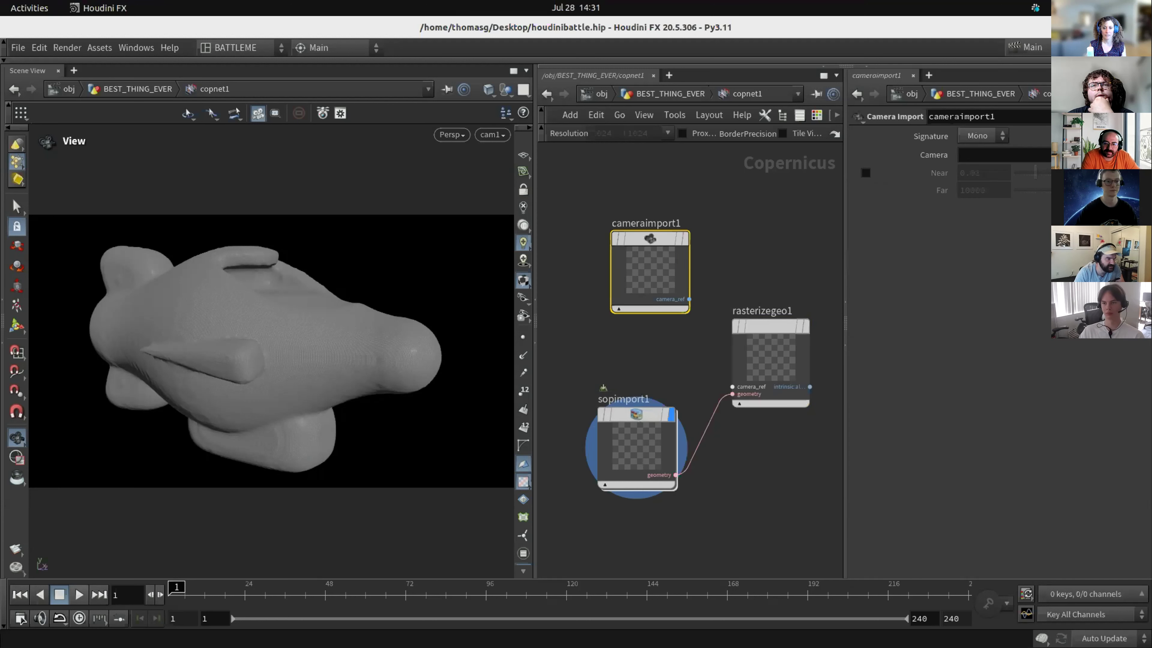
Assign the scene camera to the Camera Import, wire it into rasterizegeo1's camera_ref input, and display the rasterized result.
left_click(1136, 155)
double_click(1011, 70)
left_click_drag(689, 299, 731, 387)
middle_click_drag(667, 370, 599, 365)
left_click(703, 354)
left_click(739, 320)
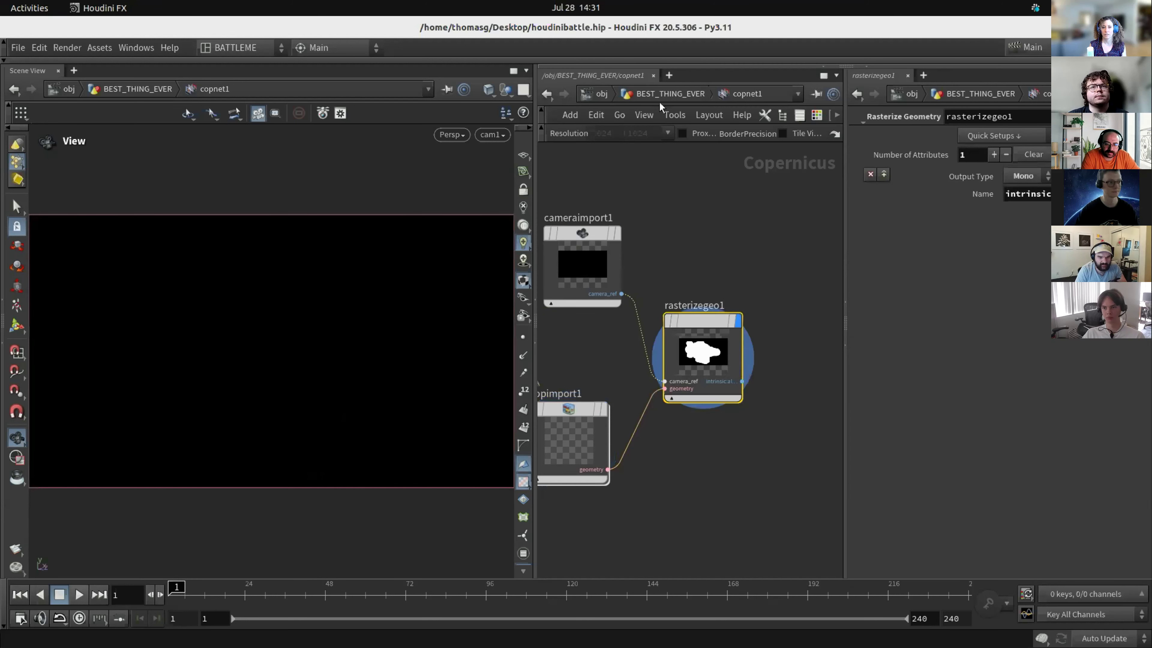
Check the attributes on HERE_GOES_NOTHING and add a second Mono attribute named exposure to rasterizegeo1.
left_click(667, 94)
middle_click(666, 350)
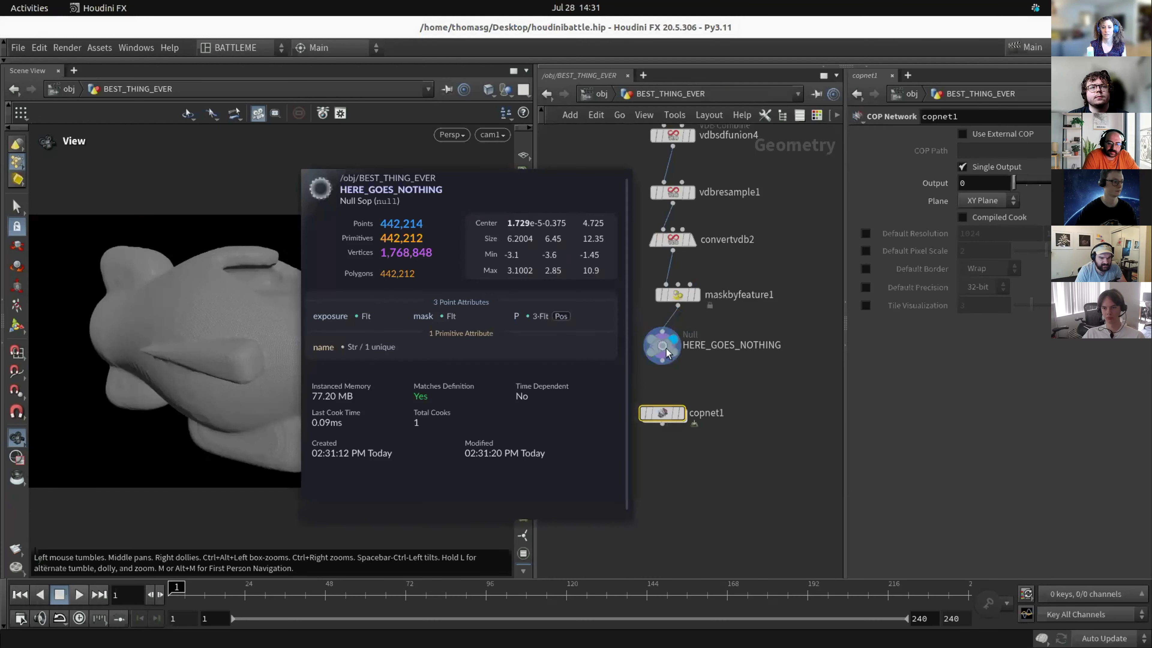
double_click(662, 413)
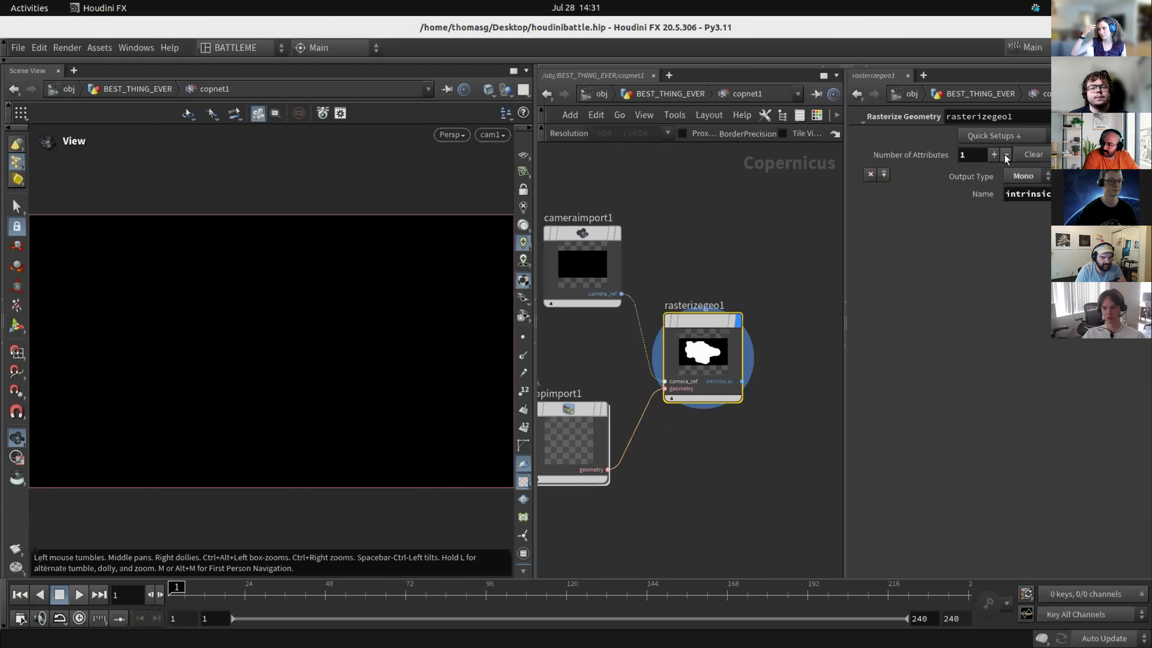
left_click(994, 154)
left_click(1023, 211)
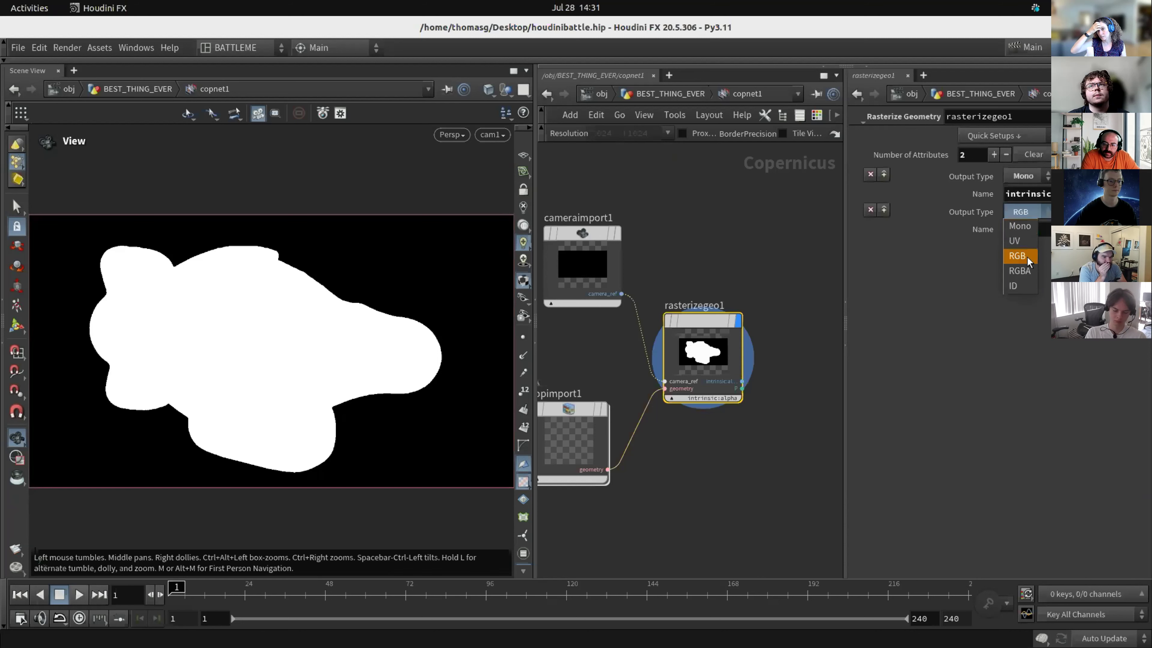
left_click(1019, 226)
left_click(1037, 230)
type("P")
type("exposure")
key("Return")
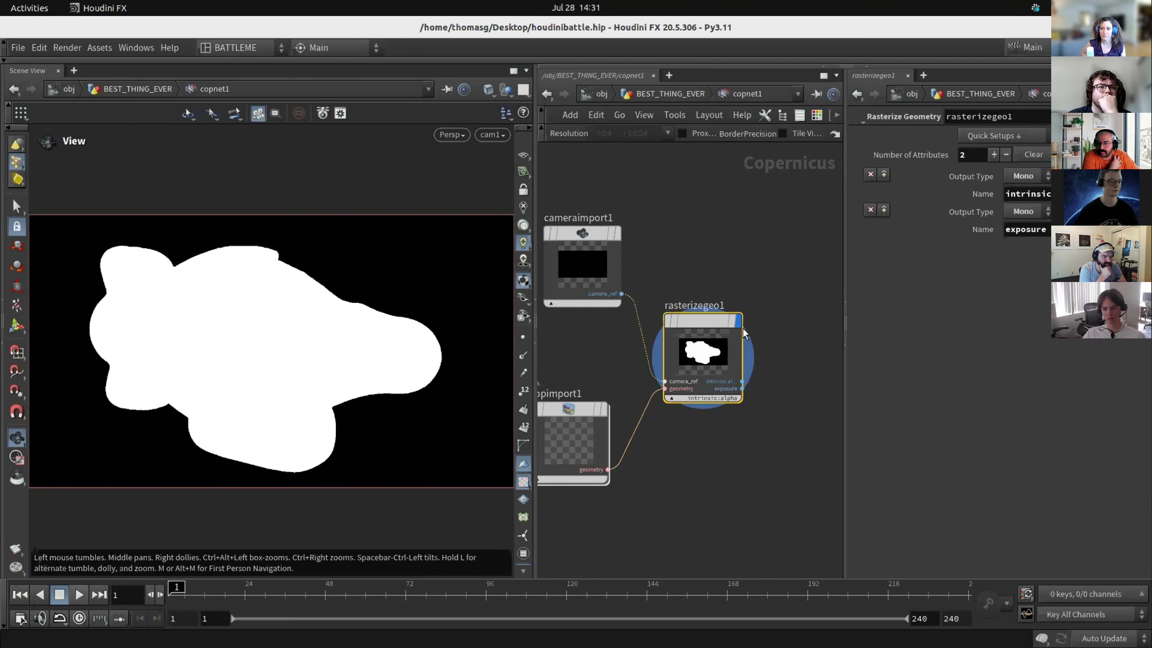
Add a Match Camera node connected to the exposure output of rasterizegeo1.
middle_click_drag(775, 259, 735, 278)
left_click(702, 408)
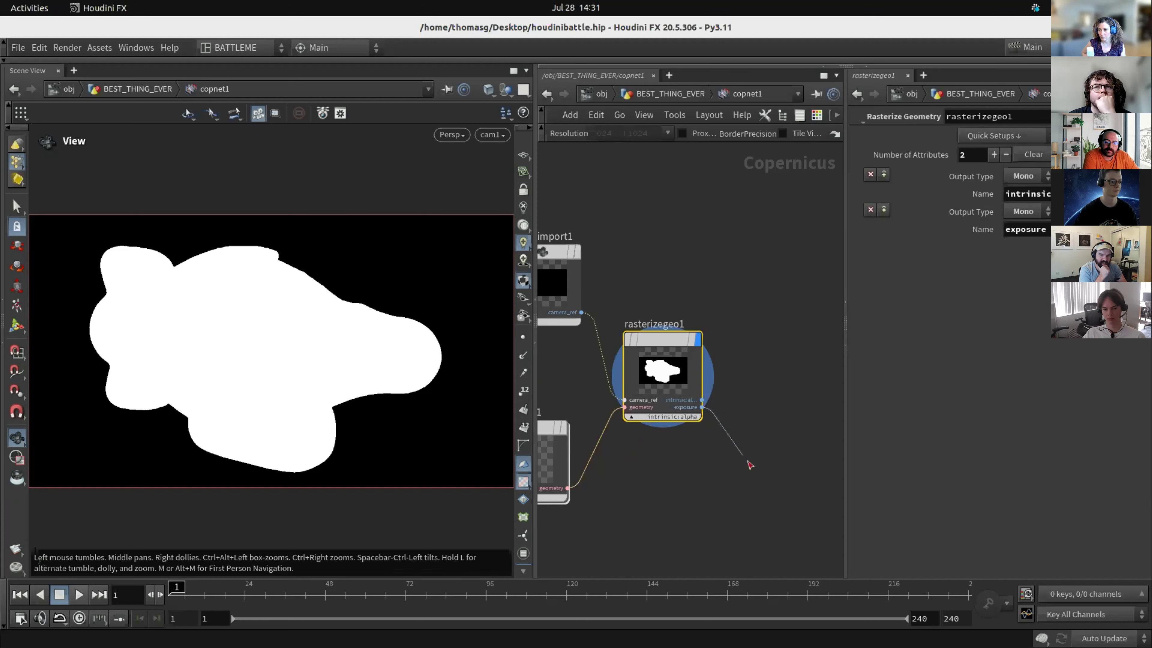
key("Tab")
type("ma")
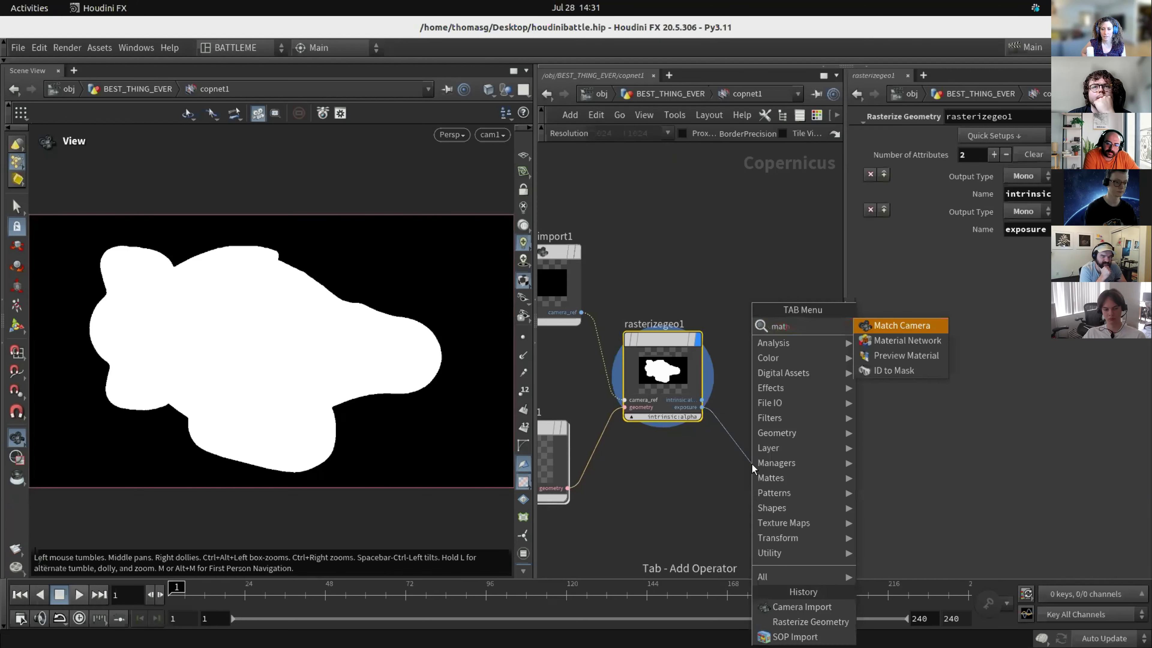
key("Return")
middle_click_drag(773, 377, 758, 377)
left_click_drag(815, 463, 786, 270, "alt")
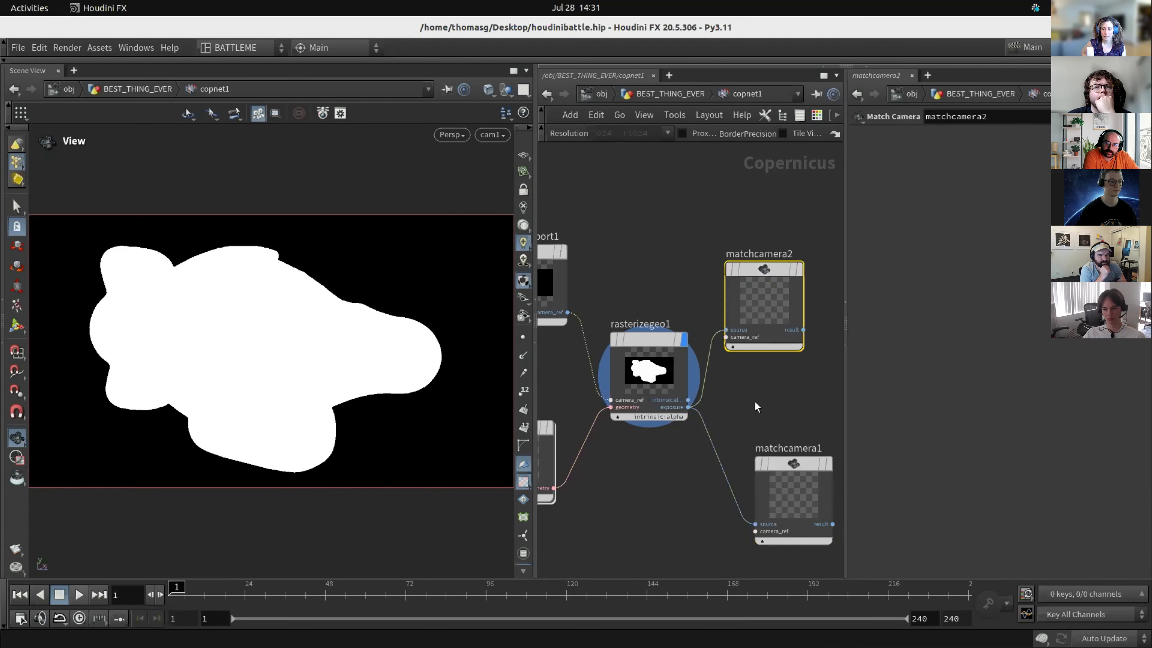
middle_click_drag(771, 425, 696, 379)
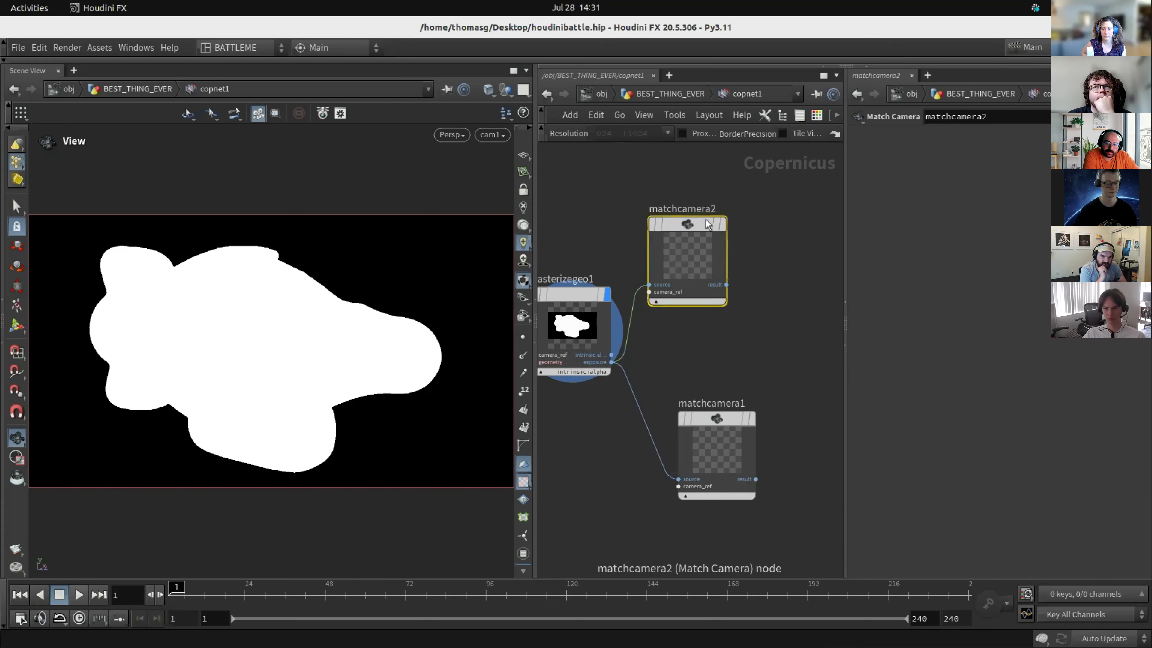
key("Delete")
Display the Match Camera result framed in the Front viewport and pin the scene view to the COP network.
left_click(750, 420)
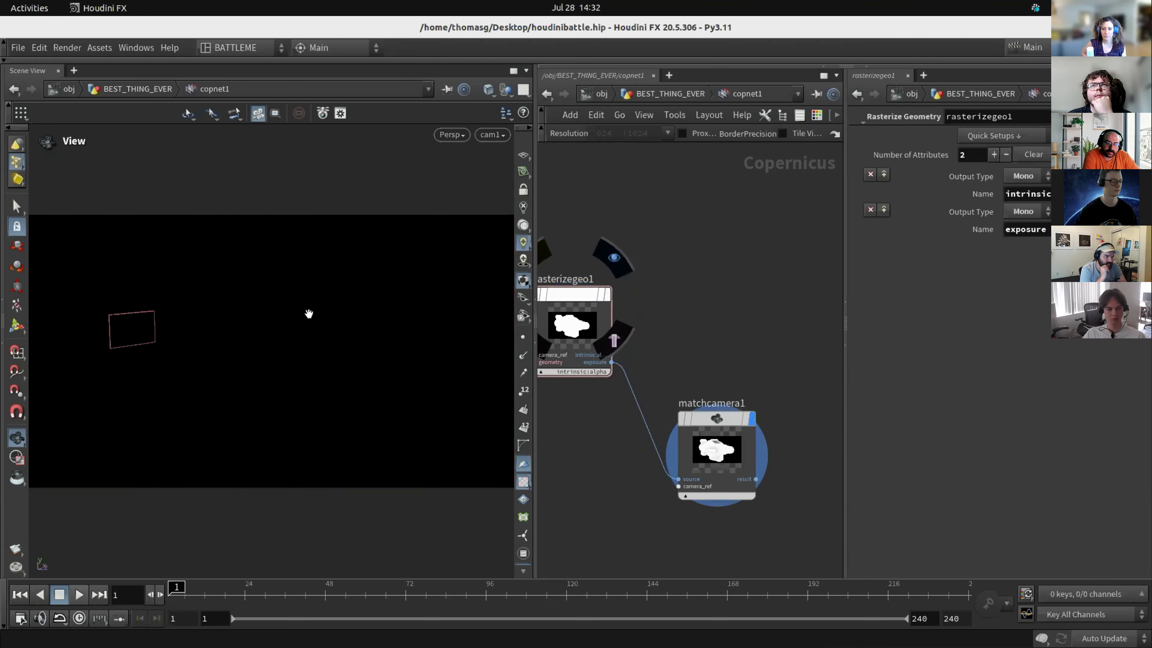
key("space+3")
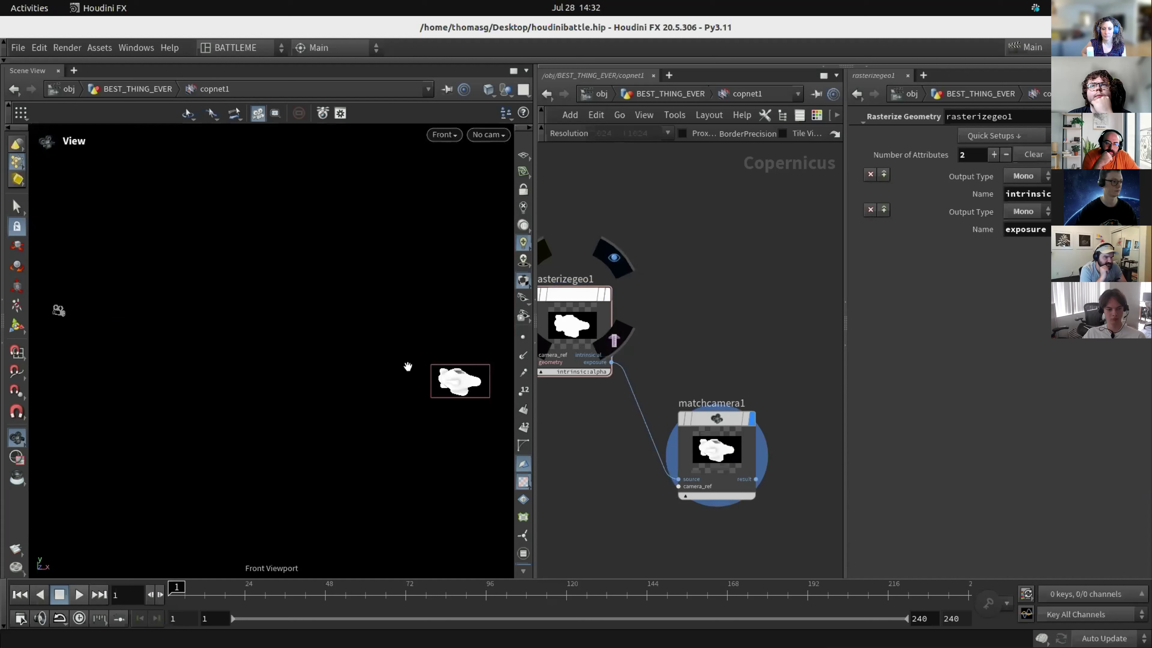
key("g")
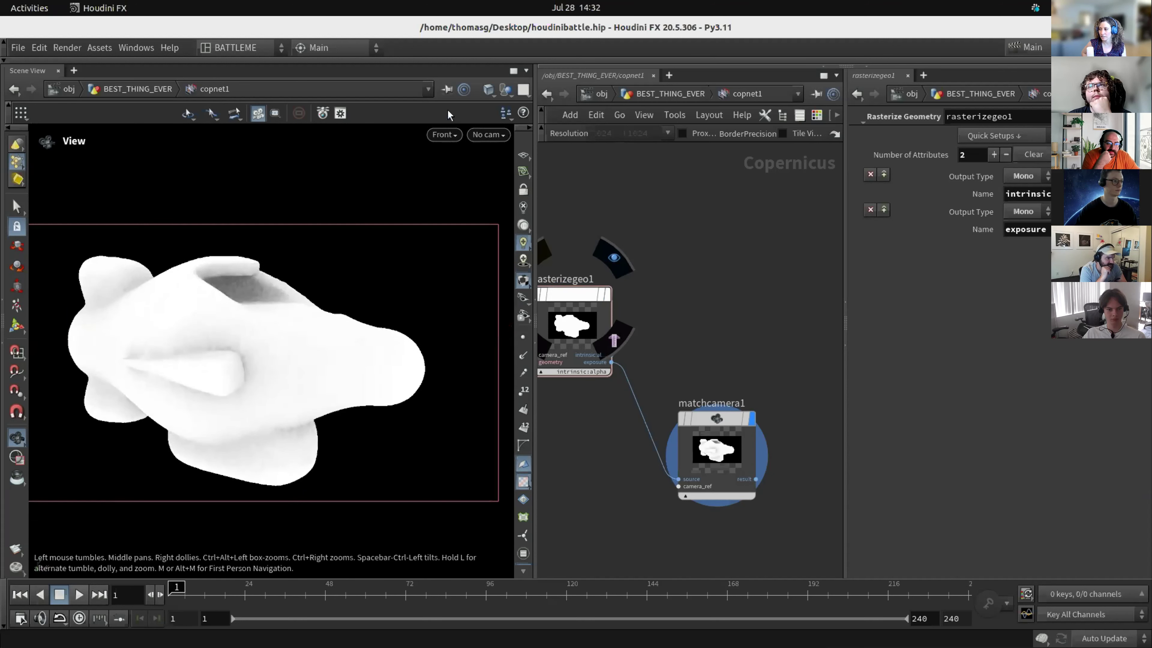
scroll(365, 296, "down", 2)
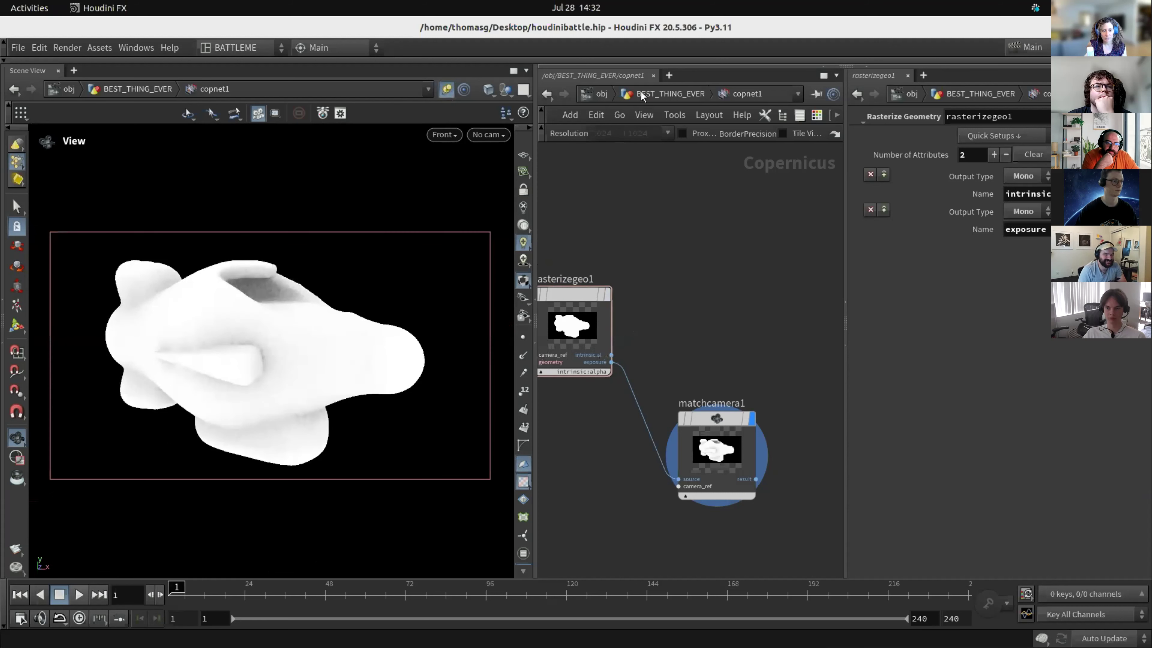
Set maskbyfeature1's Ambient Occlusion Number of Samples to 68.
key("u")
left_click(733, 302)
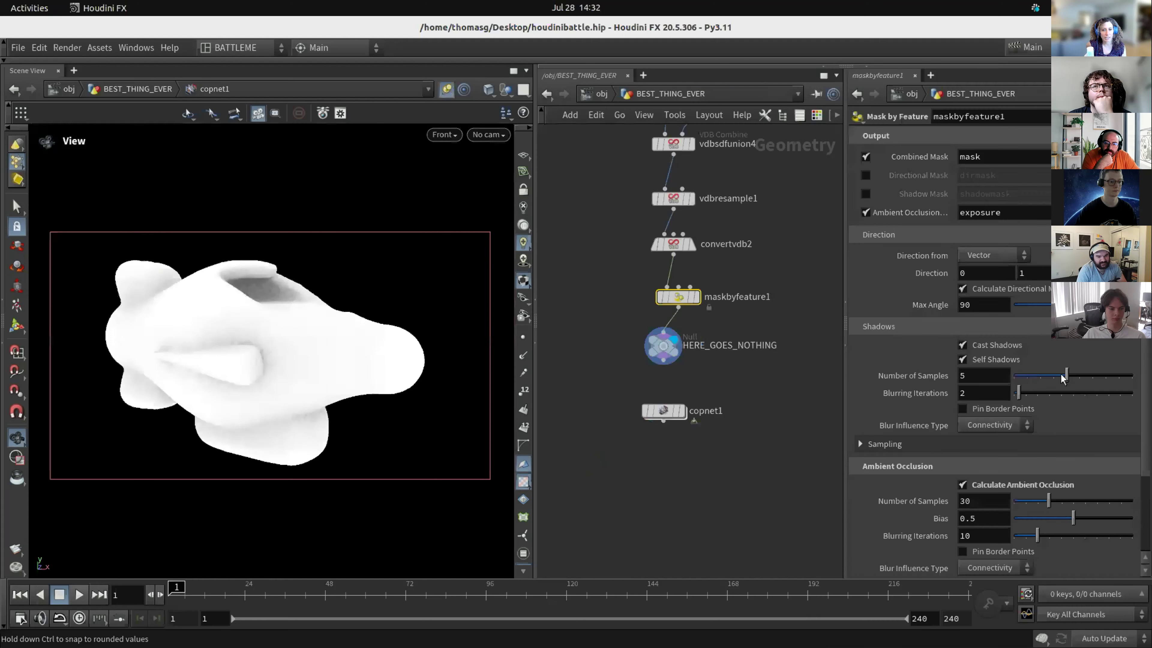
scroll(1064, 379, "down", 3)
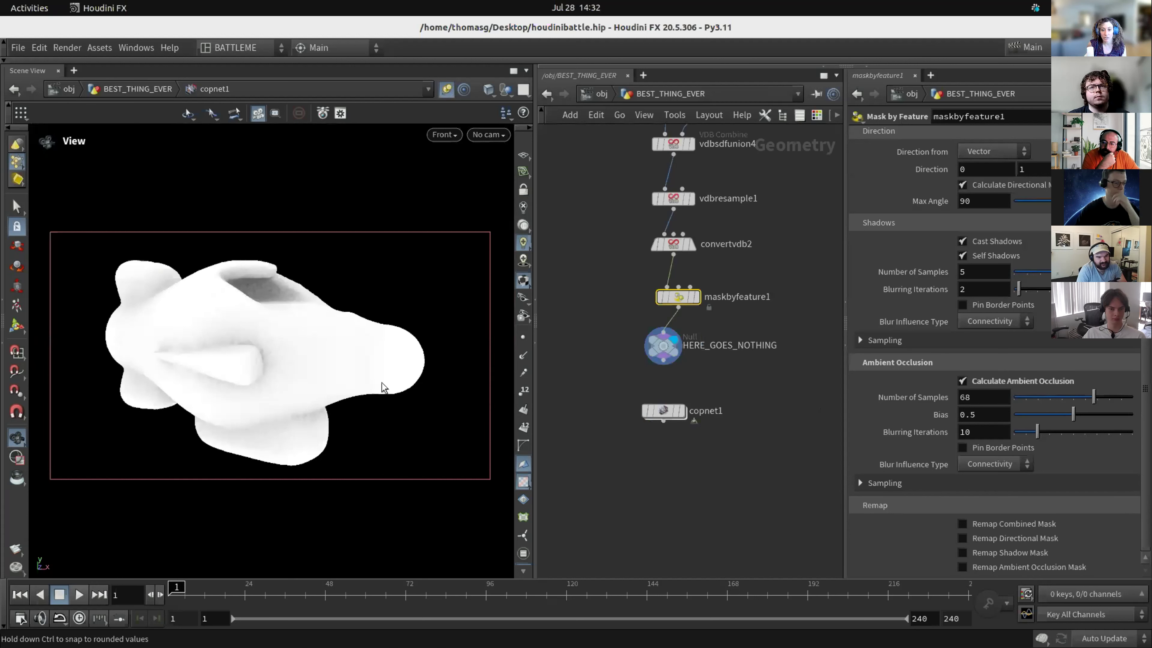
scroll(316, 343, "up", 1)
scroll(329, 334, "up", 1)
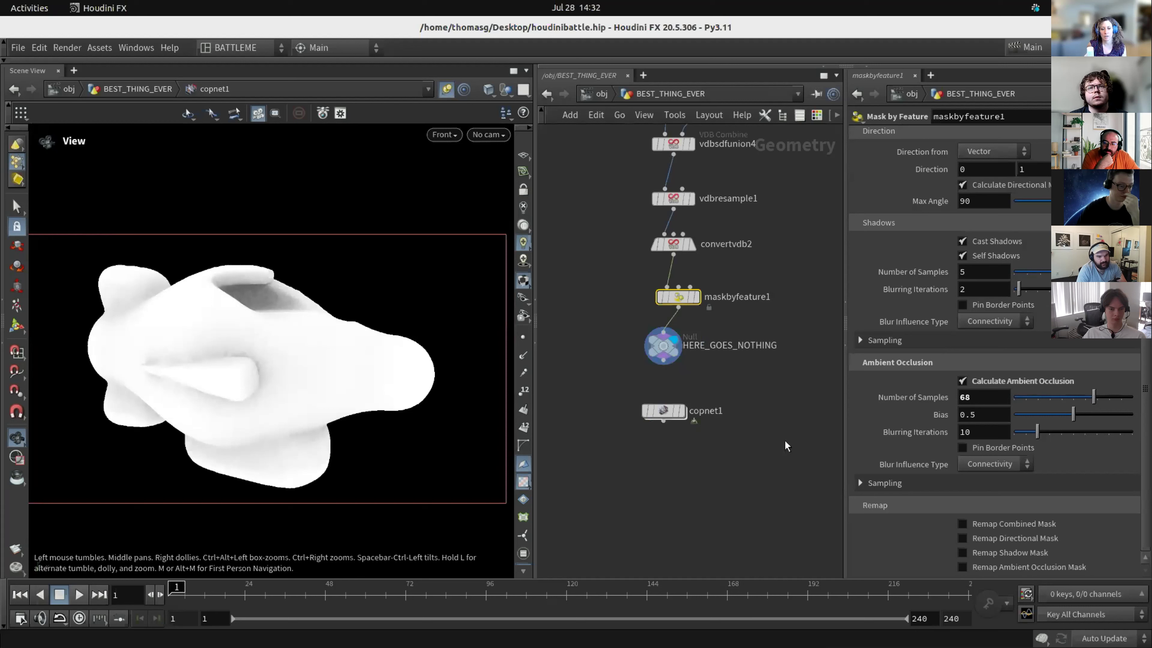
scroll(785, 442, "down", 1)
Back inside copnet1, add a third attribute to rasterizegeo1 that outputs P as RGB.
middle_click_drag(787, 398, 746, 432)
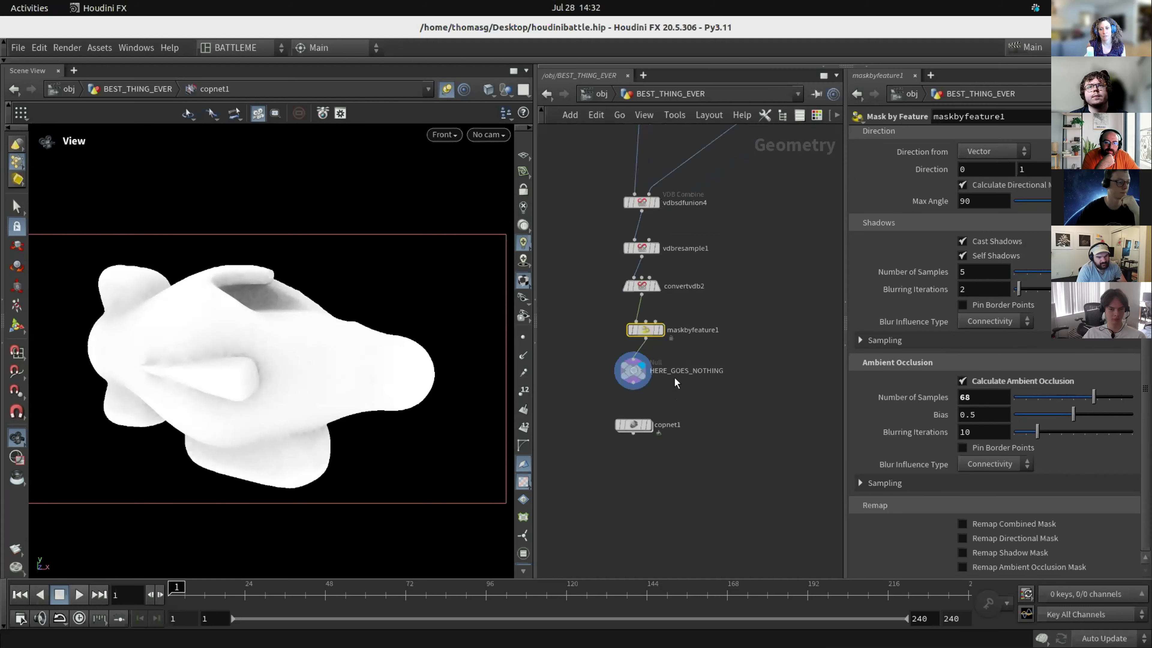
scroll(671, 382, "up", 3)
double_click(625, 448)
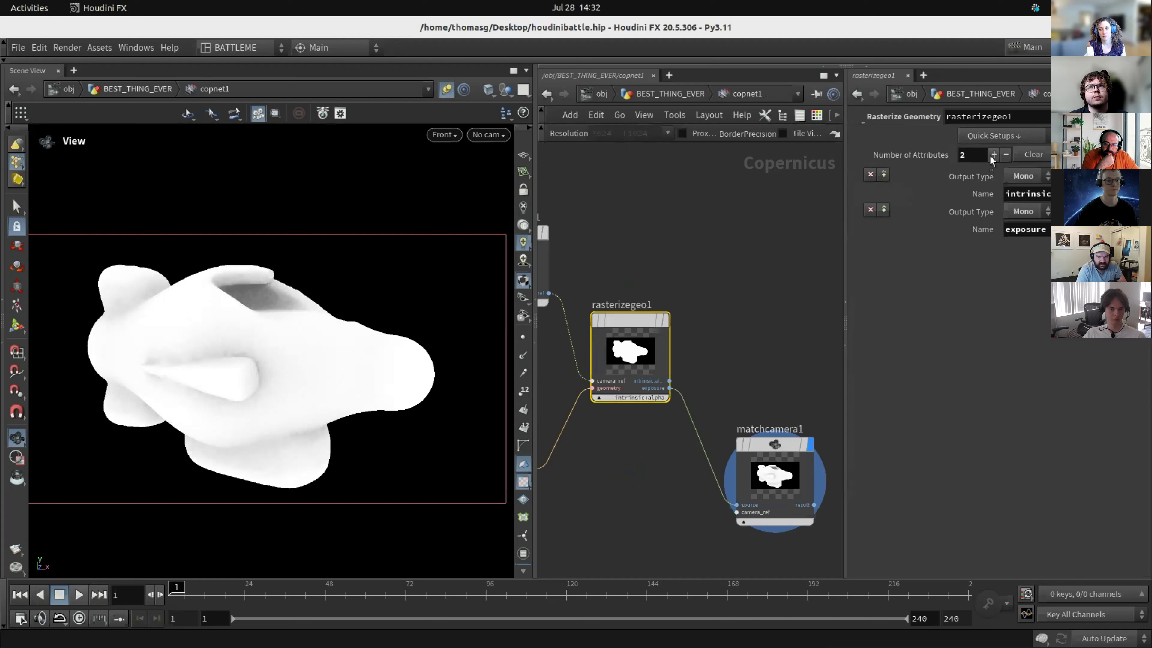
left_click(993, 154)
Add a Ramp RGB node and connect the P output of rasterizegeo1 to its pos input.
middle_click_drag(765, 275, 691, 283)
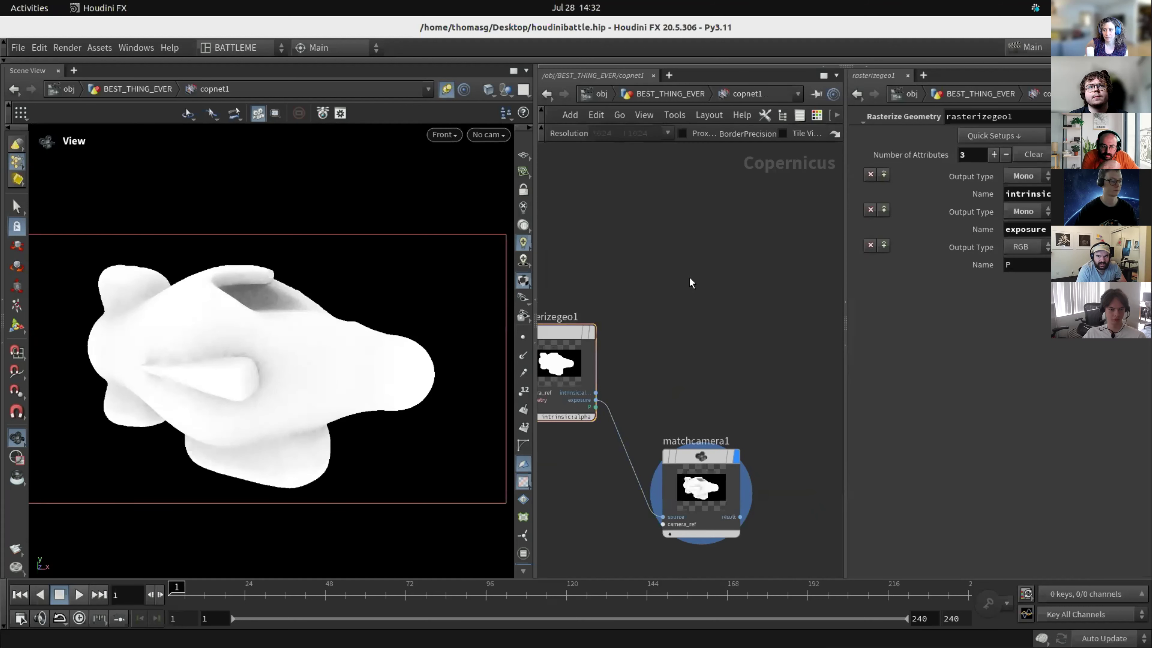
key("Tab")
type("ramp")
key("Down")
key("Return")
left_click_drag(596, 407, 651, 345)
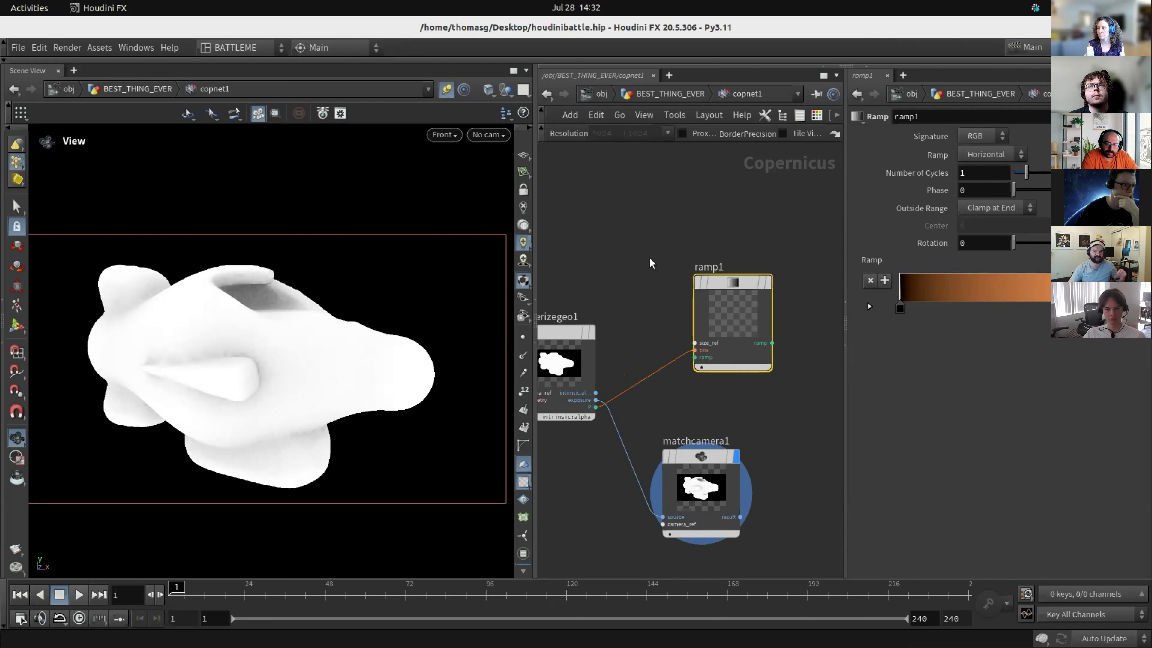
Insert an RGB to UV node between the P output and the ramp's pos input, and display the ramp.
key("Tab")
type("rgbtouv")
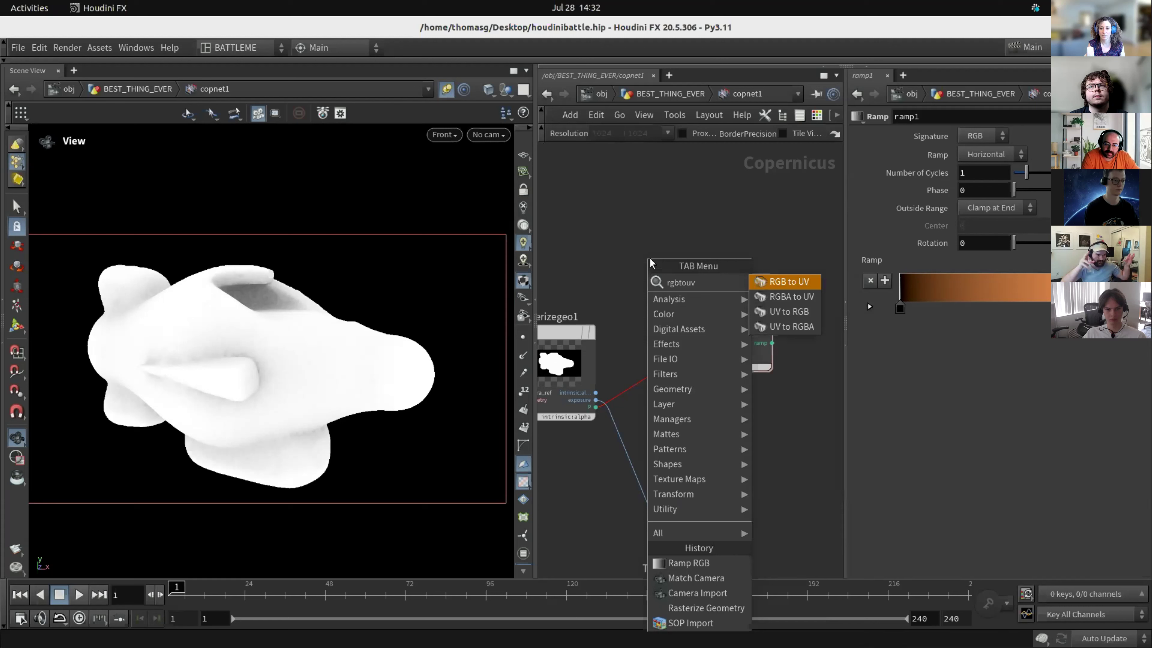
key("Return")
left_click(667, 358)
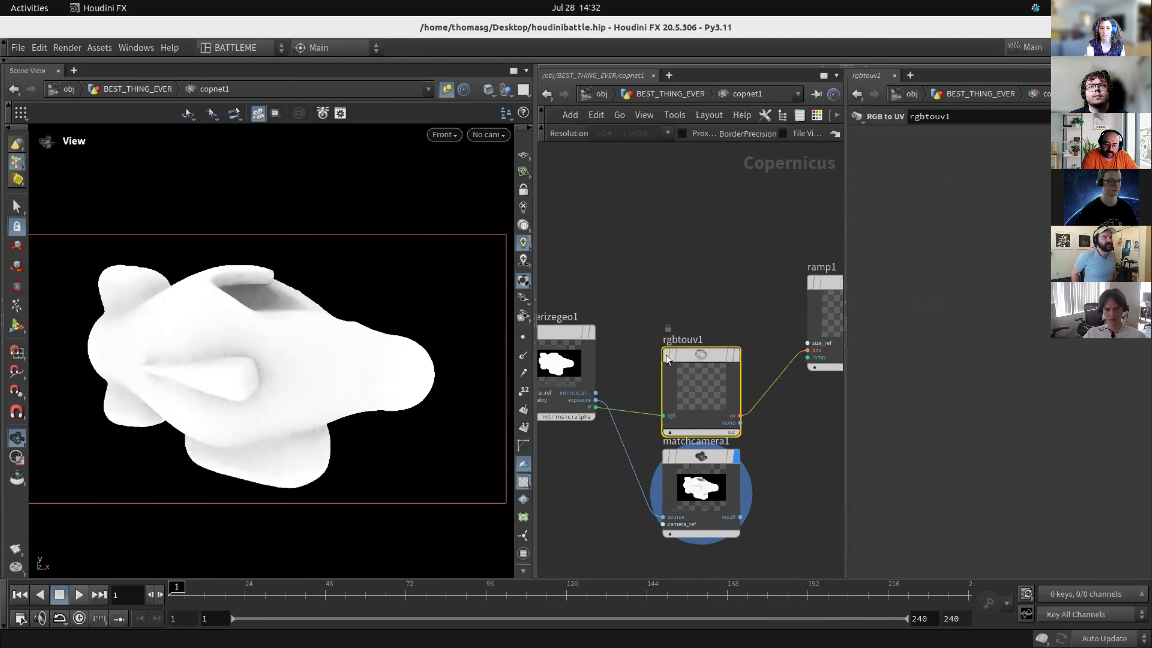
left_click_drag(666, 355, 632, 274)
middle_click_drag(794, 313, 649, 289)
left_click(736, 262)
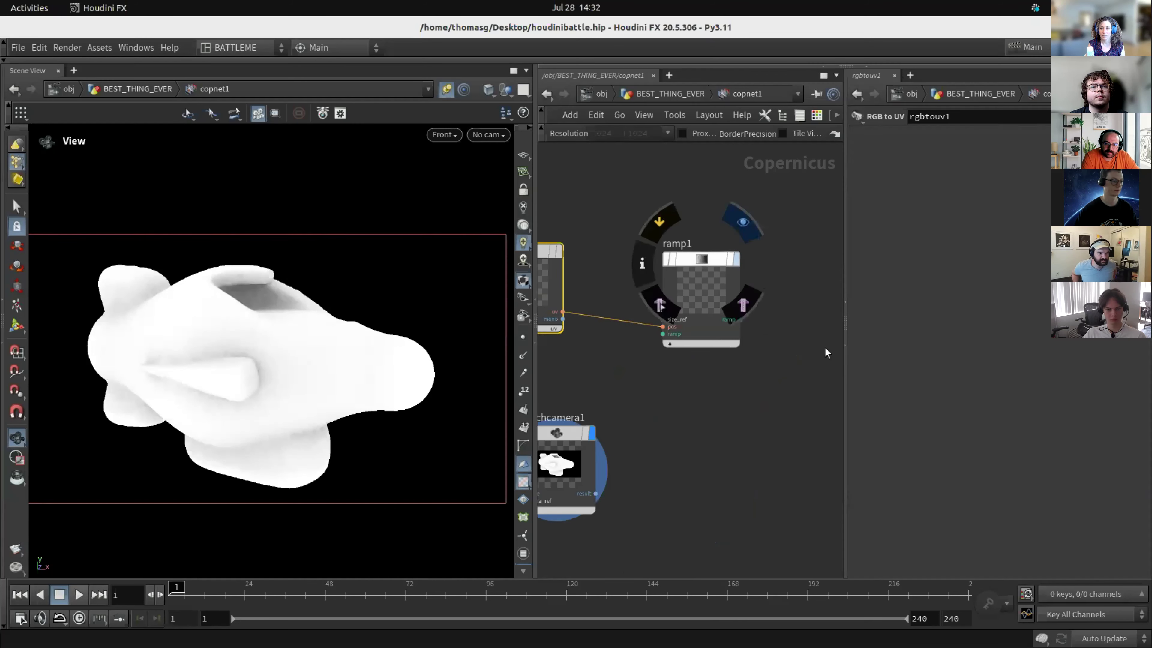
Add a Multiply blend node to the network near ramp1.
left_click(717, 295)
middle_click_drag(753, 400, 808, 384)
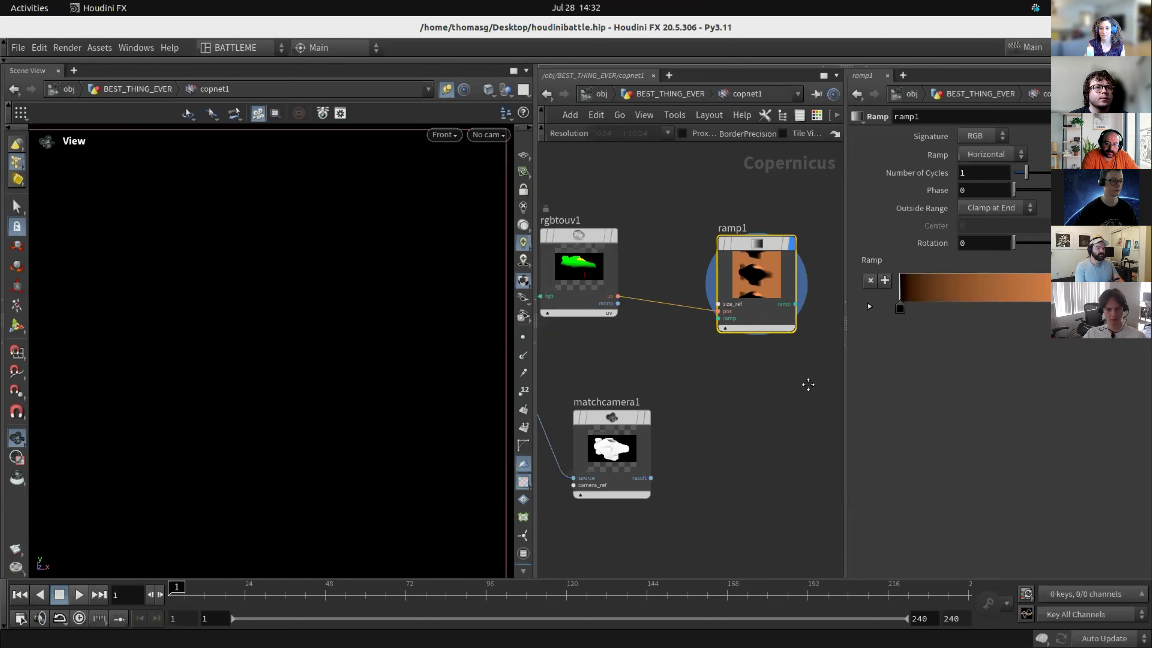
scroll(808, 385, "down", 3)
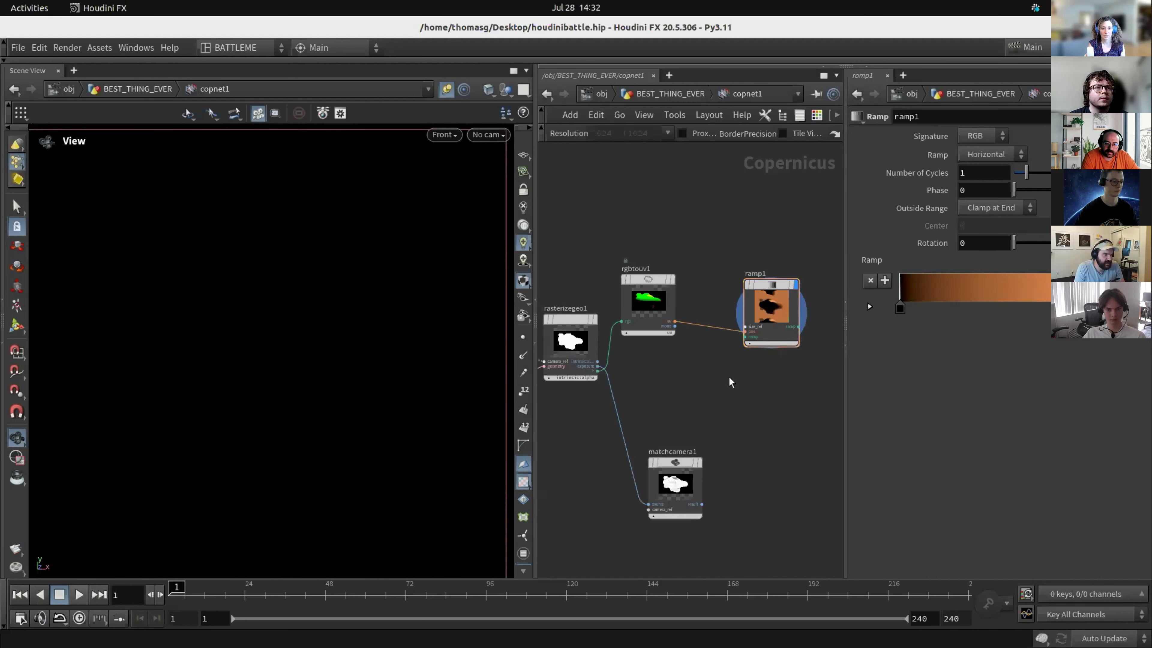
key("Tab")
type("multiply")
key("Return")
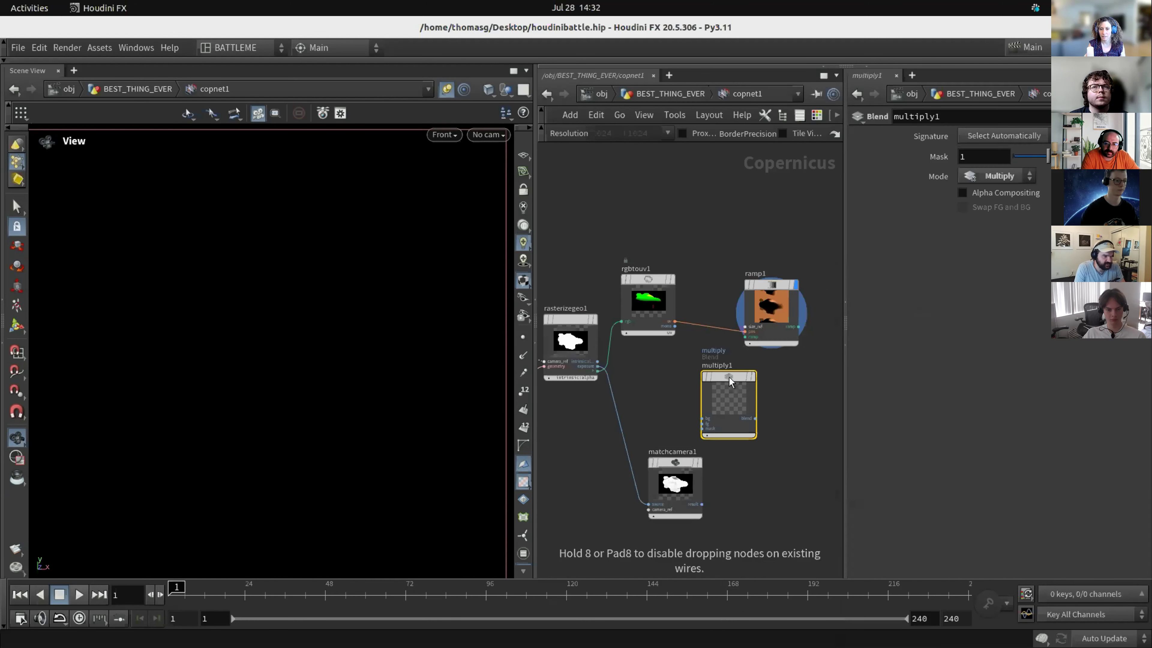
Connect the exposure output of rasterizegeo1 to multiply1 and place multiply1 beside ramp1.
scroll(619, 334, "up", 2)
left_click_drag(588, 377, 752, 429)
middle_click_drag(668, 367, 560, 352)
scroll(558, 352, "down", 2)
left_click_drag(648, 377, 774, 300)
scroll(744, 305, "up", 4)
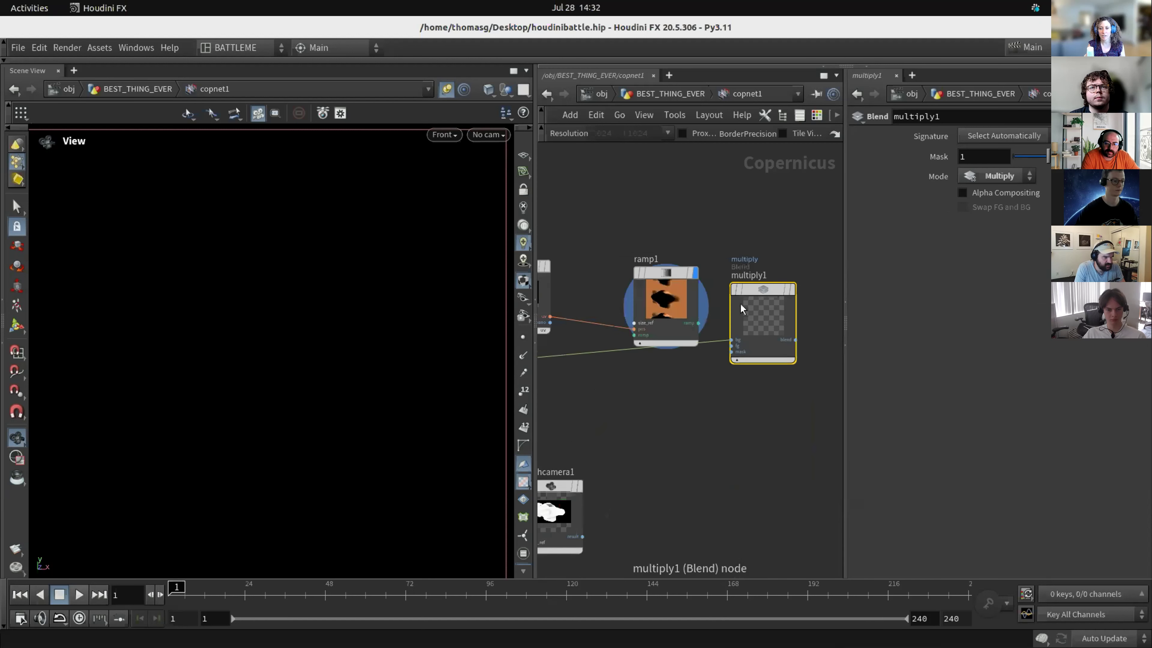
Wire ramp1 into the bg input of multiply1 with the exposure output on fg, and display multiply1.
scroll(607, 398, "down", 3)
mouse_move(627, 403)
middle_mouse_down()
mouse_move(692, 399)
mouse_move(544, 448)
middle_mouse_up()
scroll(612, 405, "up", 3)
left_click(587, 373)
left_click(772, 387)
middle_click_drag(764, 446, 744, 319)
scroll(653, 454, "down", 3)
Duplicate matchcamera1 and place the copy just beyond multiply1.
left_click_drag(746, 309, 756, 304, "alt")
middle_click_drag(706, 320, 635, 335)
left_click_drag(685, 319, 727, 312)
scroll(685, 306, "up", 4)
scroll(648, 324, "down", 4)
middle_click_drag(648, 325, 618, 337)
scroll(618, 337, "up", 2)
left_click_drag(657, 352, 777, 251)
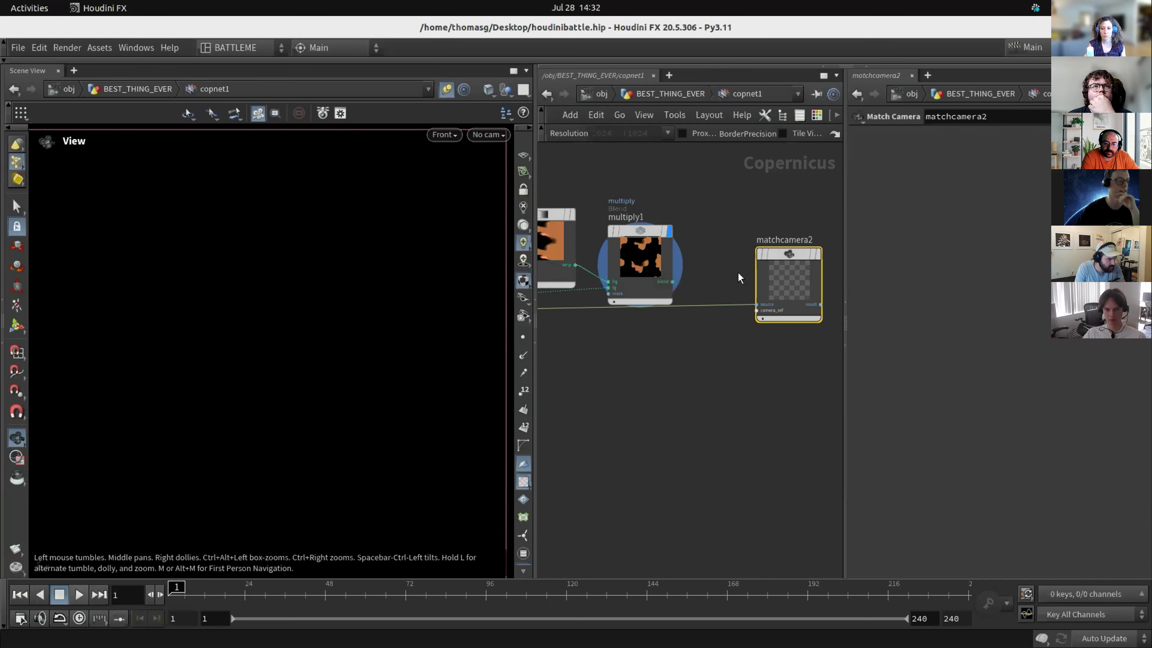
Connect multiply1's blend output to the source input of matchcamera2, display it and frame the result in the front view.
scroll(728, 275, "up", 2)
left_click_drag(662, 283, 760, 311)
left_click_drag(787, 252, 723, 240)
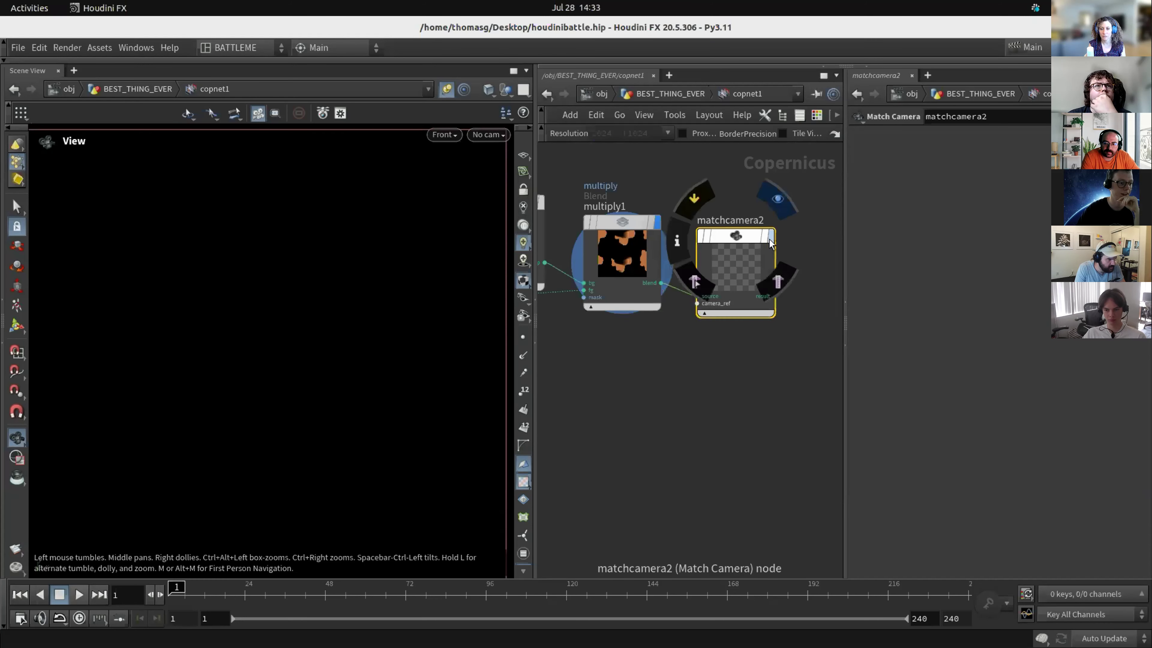
left_click(769, 204)
scroll(411, 265, "down", 1)
key("space+h")
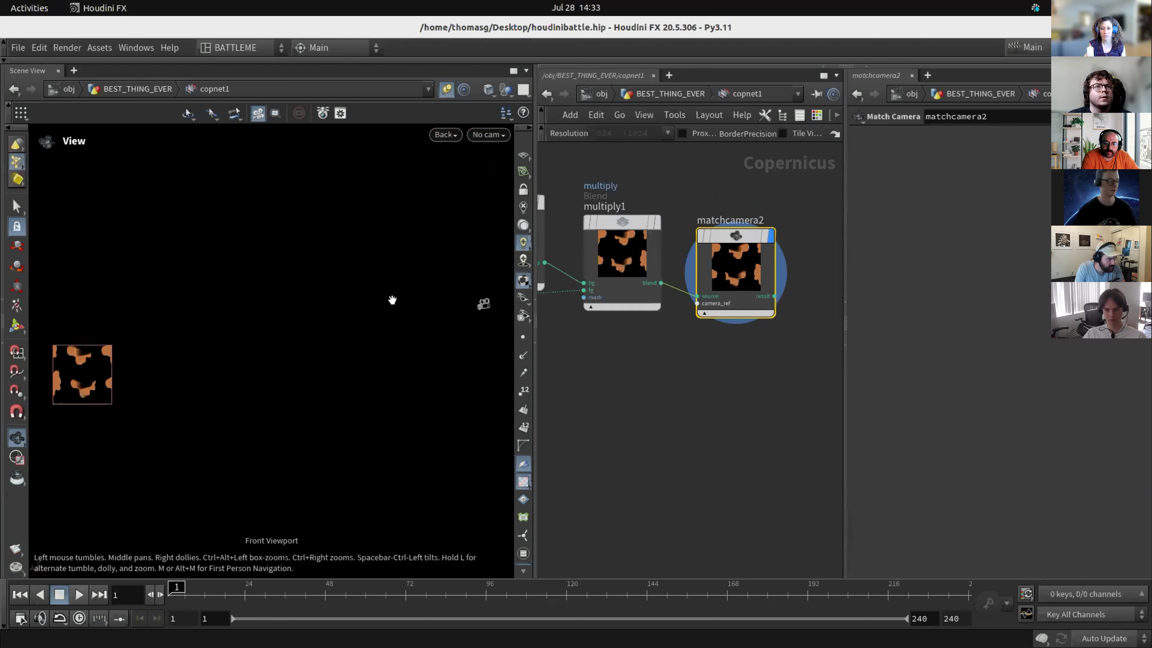
key("space+g")
scroll(721, 393, "down", 1)
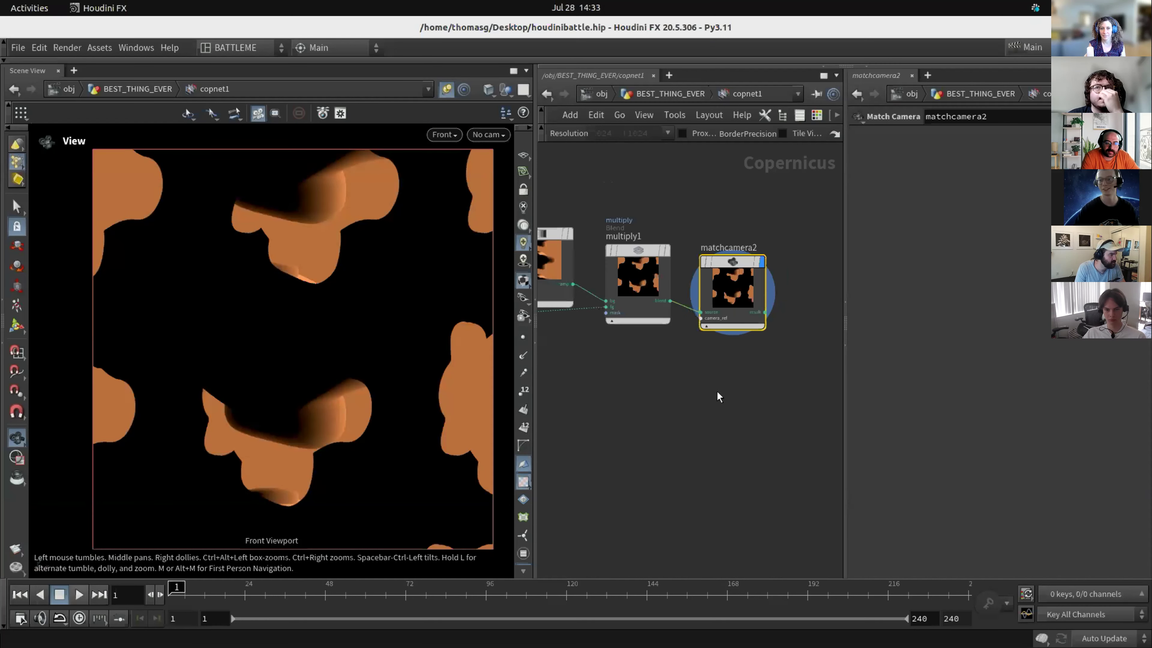
Display ramp1 and multiply1 in turn to compare the images feeding matchcamera2.
middle_click_drag(667, 330, 735, 364)
scroll(636, 254, "up", 2)
left_click(644, 276)
left_click_drag(644, 275, 654, 249)
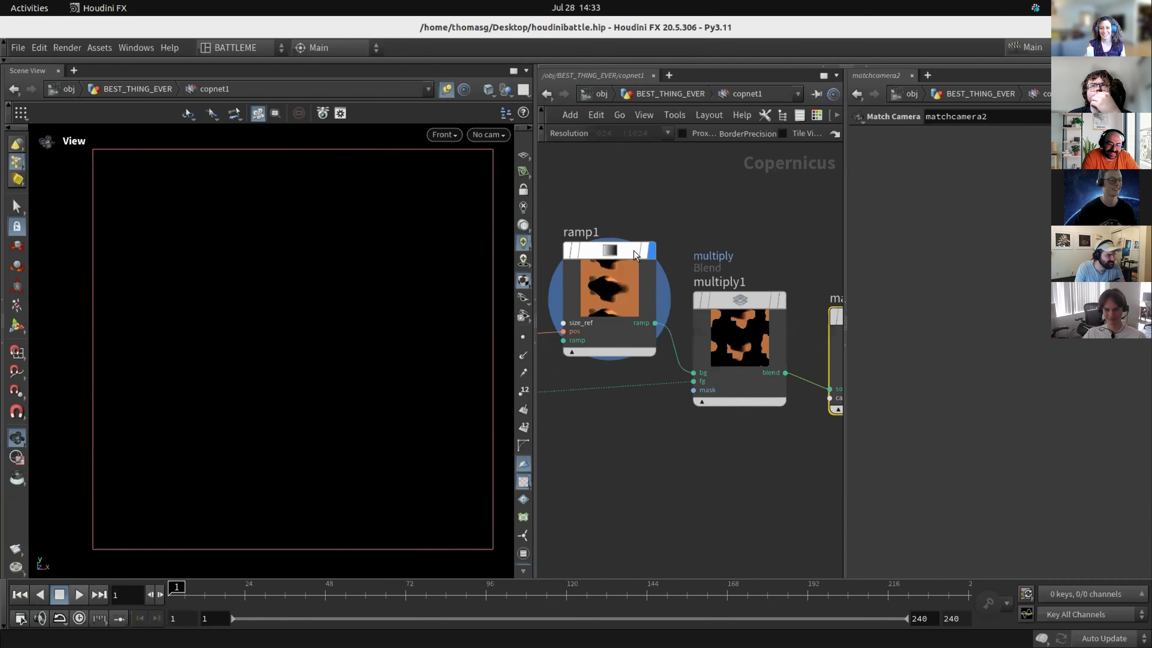
left_click(783, 300)
scroll(784, 312, "down", 4)
scroll(753, 272, "up", 3)
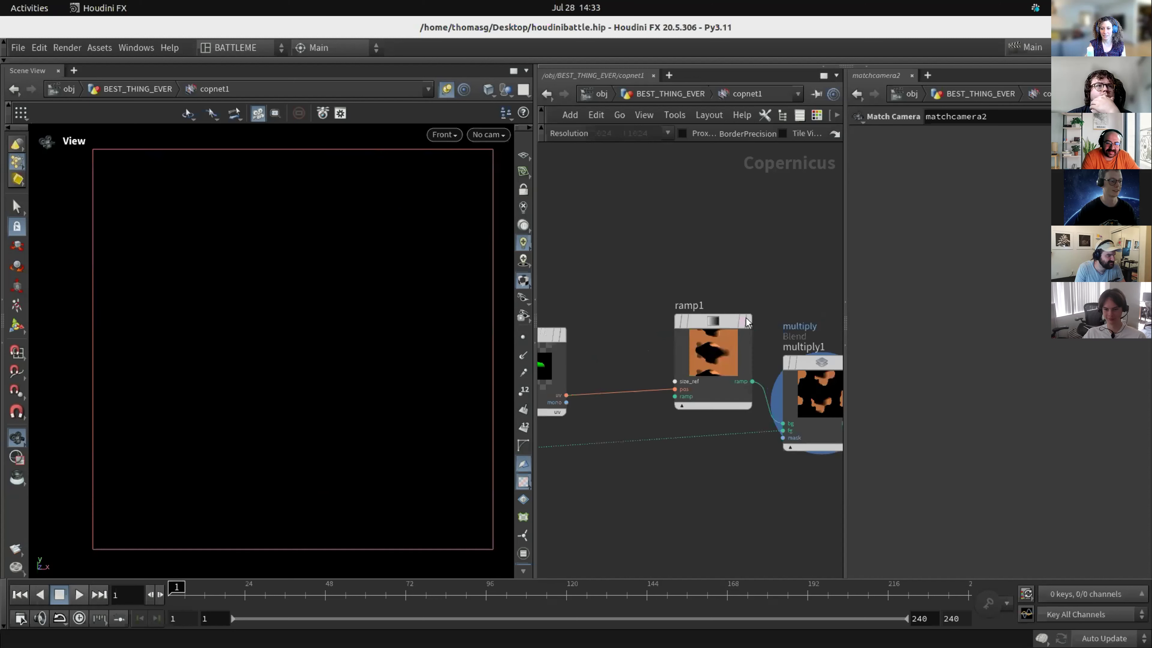
scroll(356, 297, "down", 1)
scroll(770, 246, "down", 2)
middle_click_drag(770, 247, 638, 311)
scroll(639, 312, "up", 2)
left_click(608, 387)
left_click(595, 390)
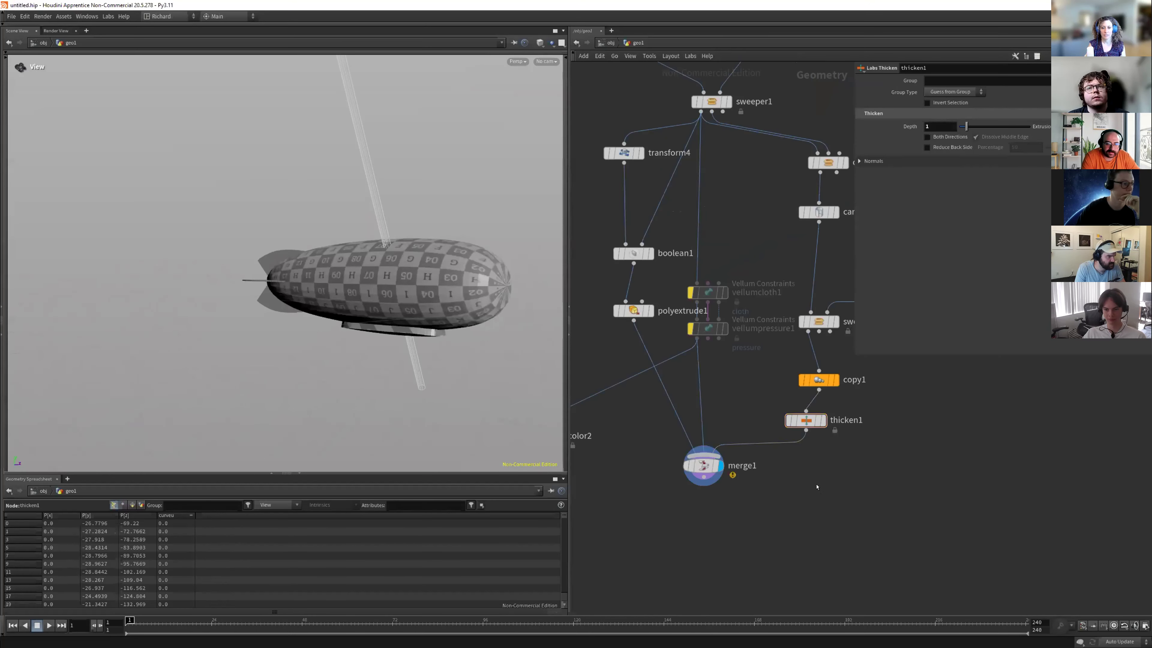
In the airship scene, add a Sun-type light and an environment light at object level.
key("u")
key("Tab")
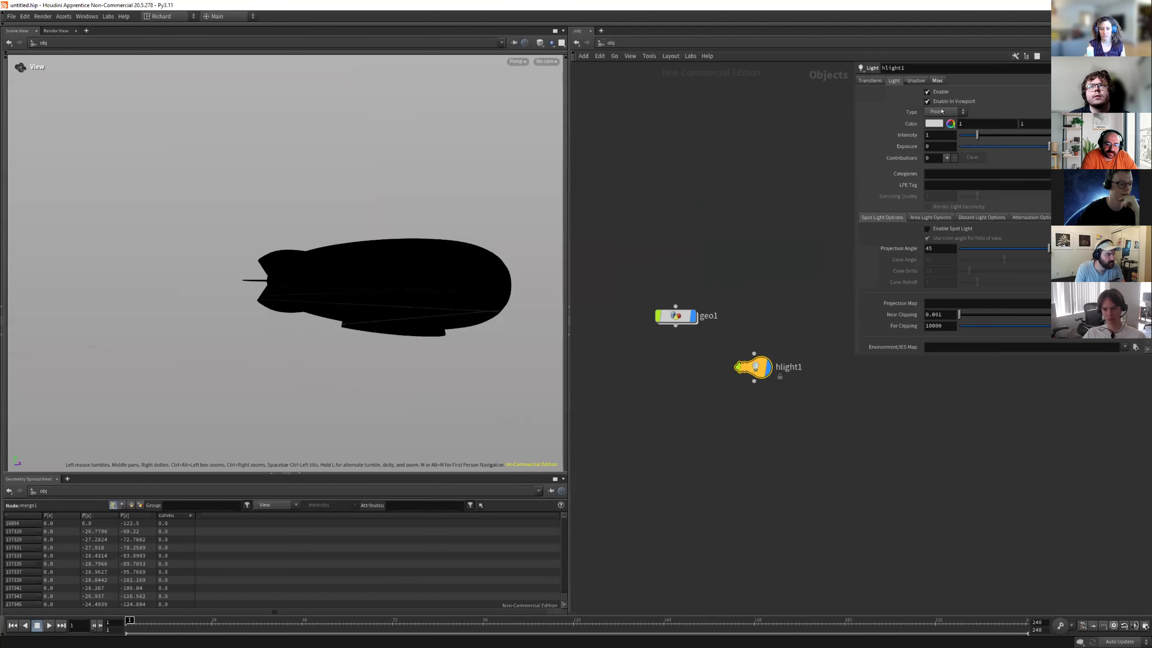
left_click(941, 112)
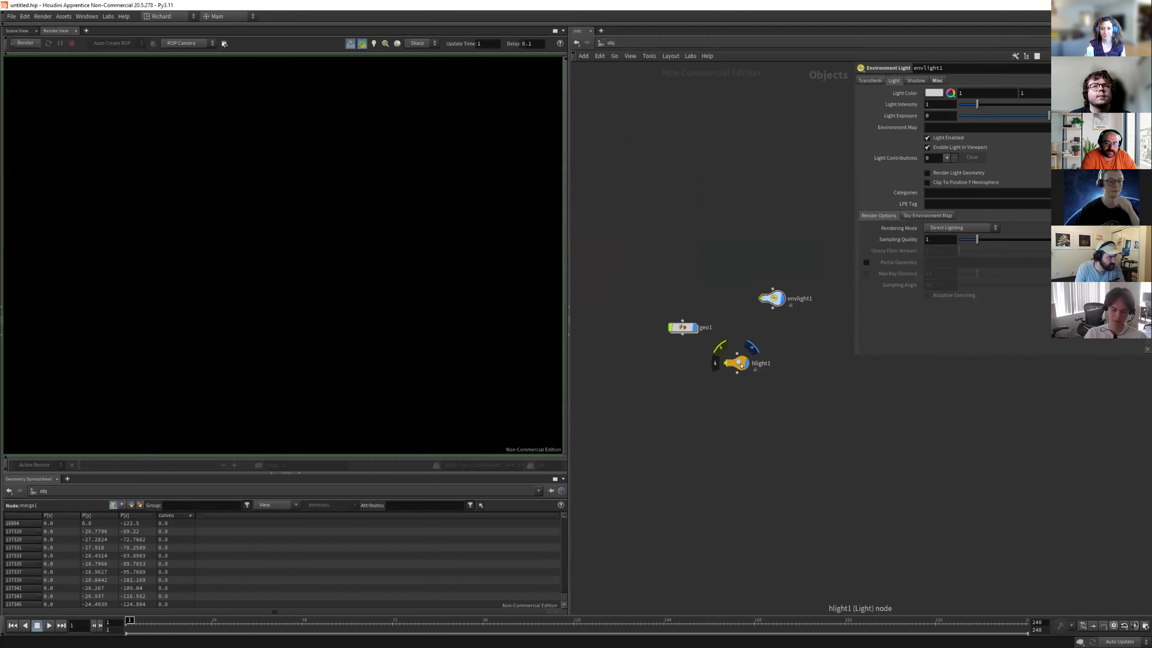
Tidy the layout of the geometry and light nodes and render the scene with mantra_ipr.
left_click_drag(735, 363, 770, 346)
left_click_drag(674, 328, 640, 299)
left_click(26, 44)
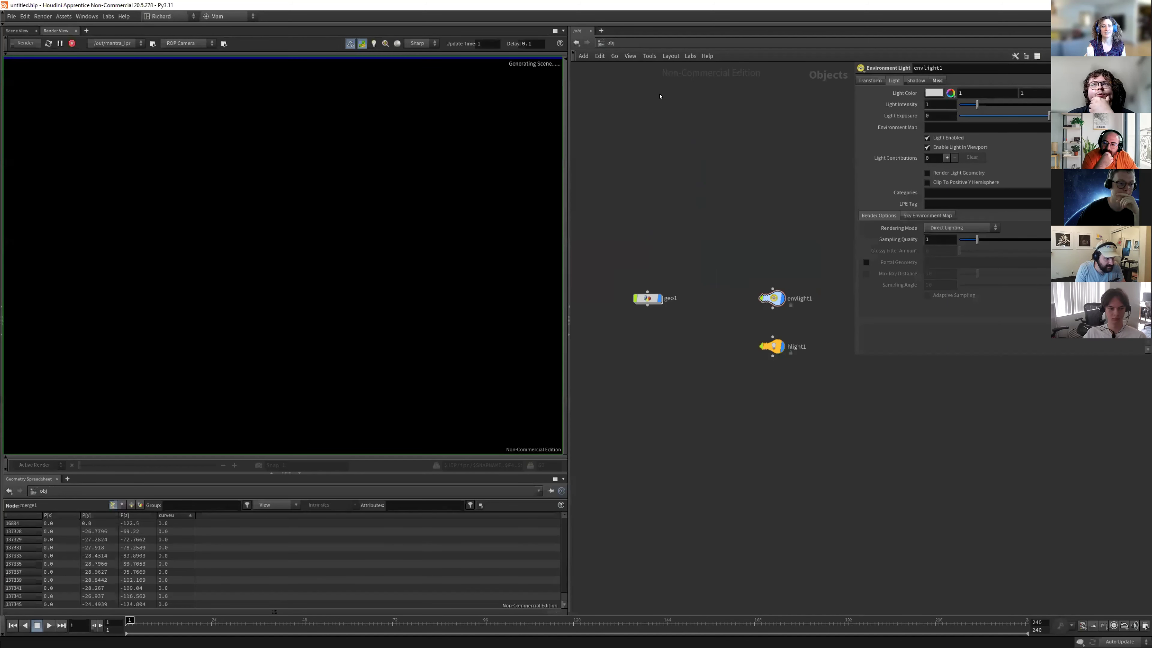
scroll(707, 162, "down", 3)
scroll(710, 162, "up", 1)
middle_click_drag(709, 162, 722, 271)
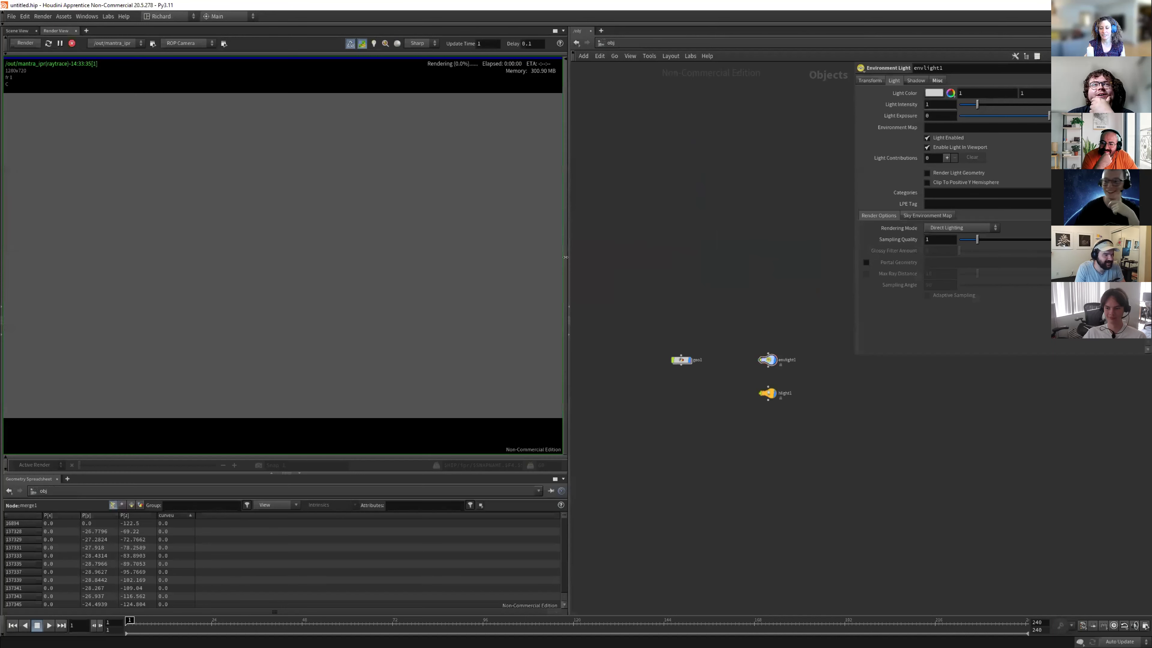
scroll(356, 221, "down", 2)
middle_click_drag(291, 188, 255, 269)
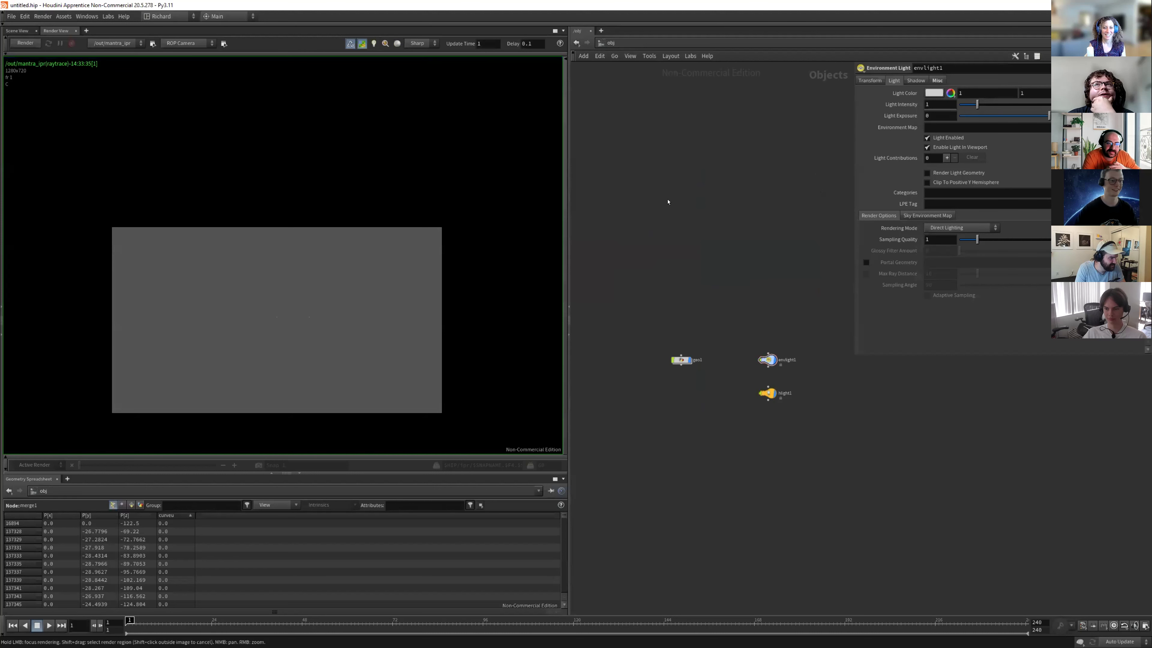
Set hlight1's X rotation to -45 and render the scene again.
left_click(767, 393)
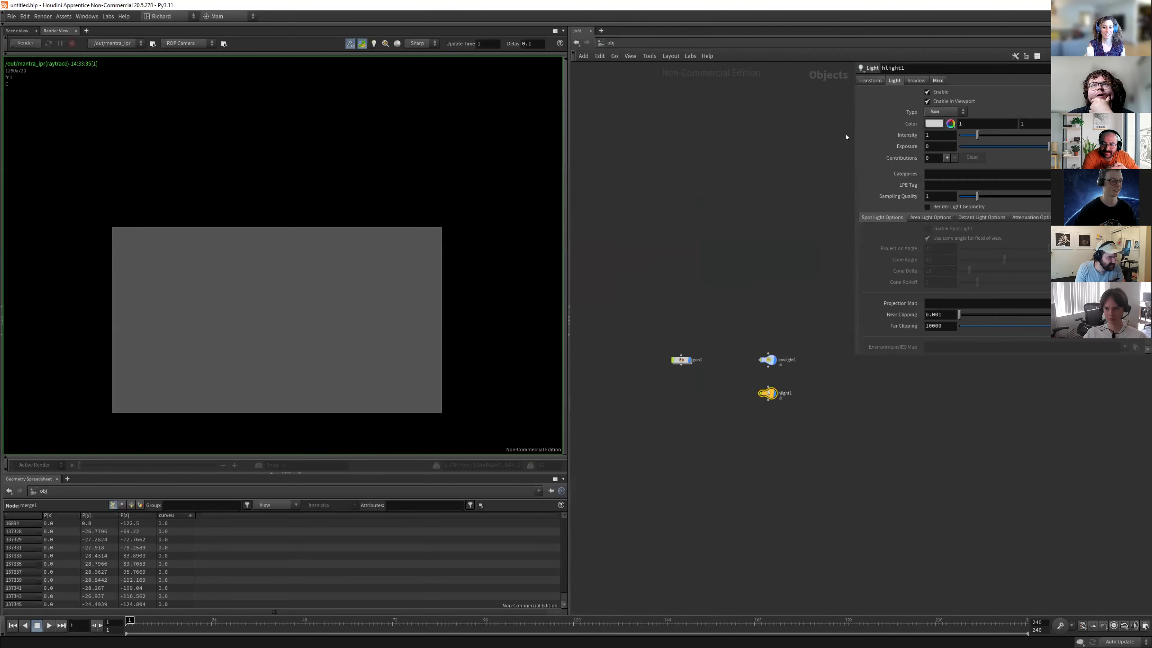
left_click(870, 80)
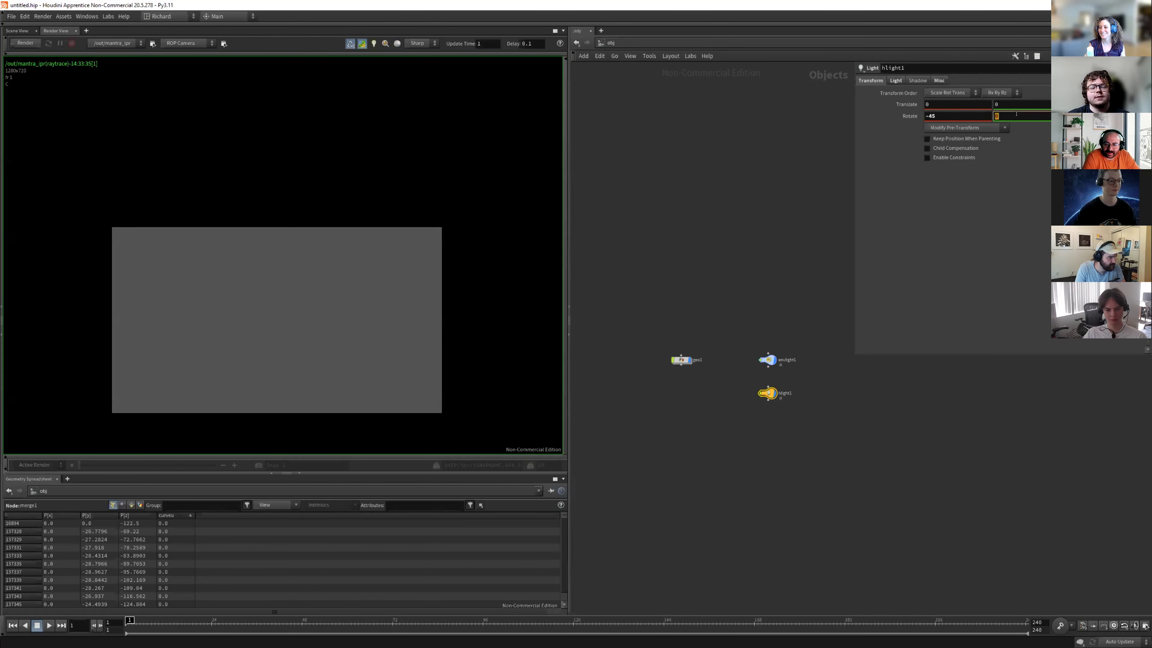
left_click(27, 43)
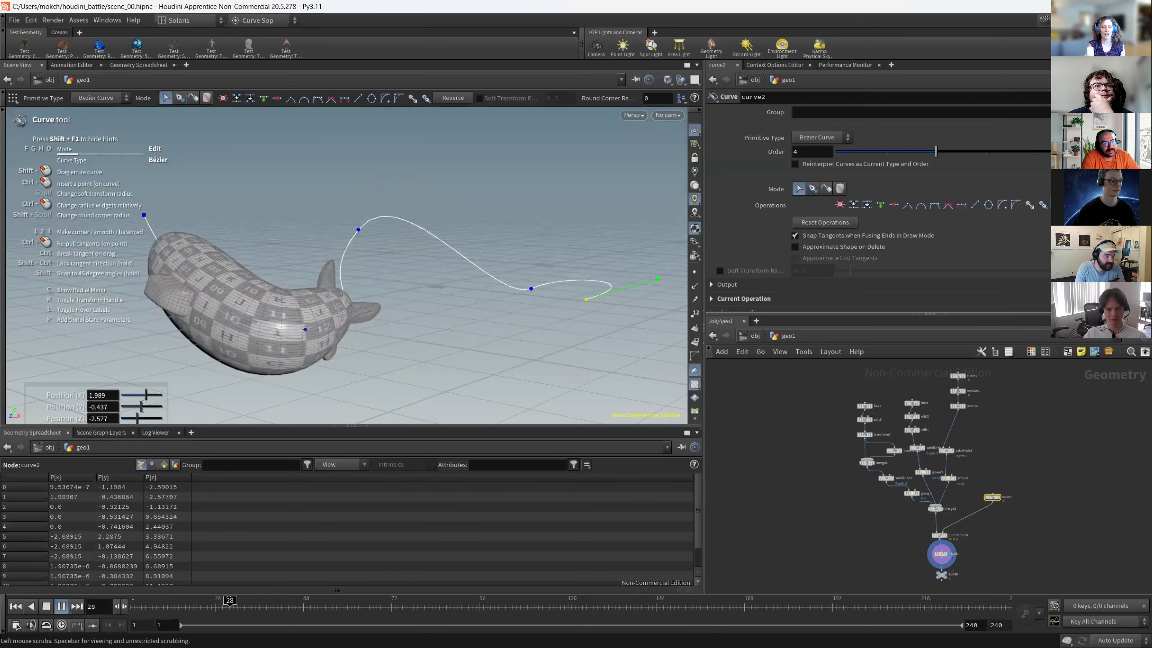
In the whale-shaped blimp scene, return the timeline to frame 1 and save the scene file.
left_click_drag(187, 602, 132, 602)
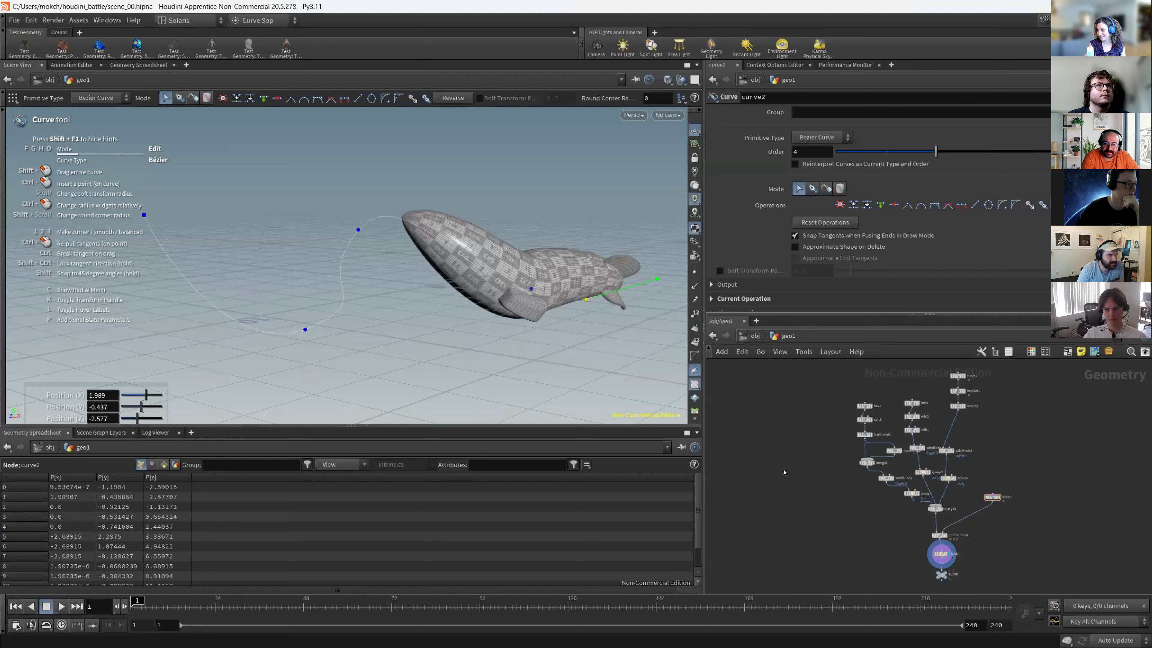
key("ctrl+s")
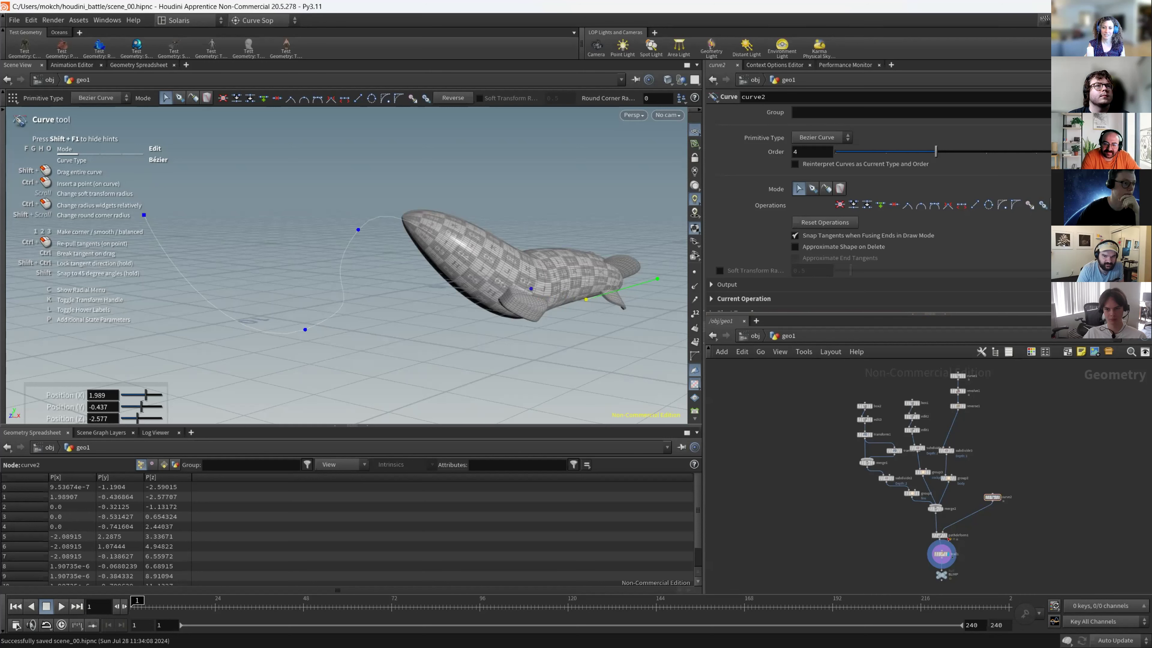
Enable the Rotate deformation on pathdeform1 and adjust its Base Rotation.
scroll(948, 539, "up", 3)
left_click(929, 532)
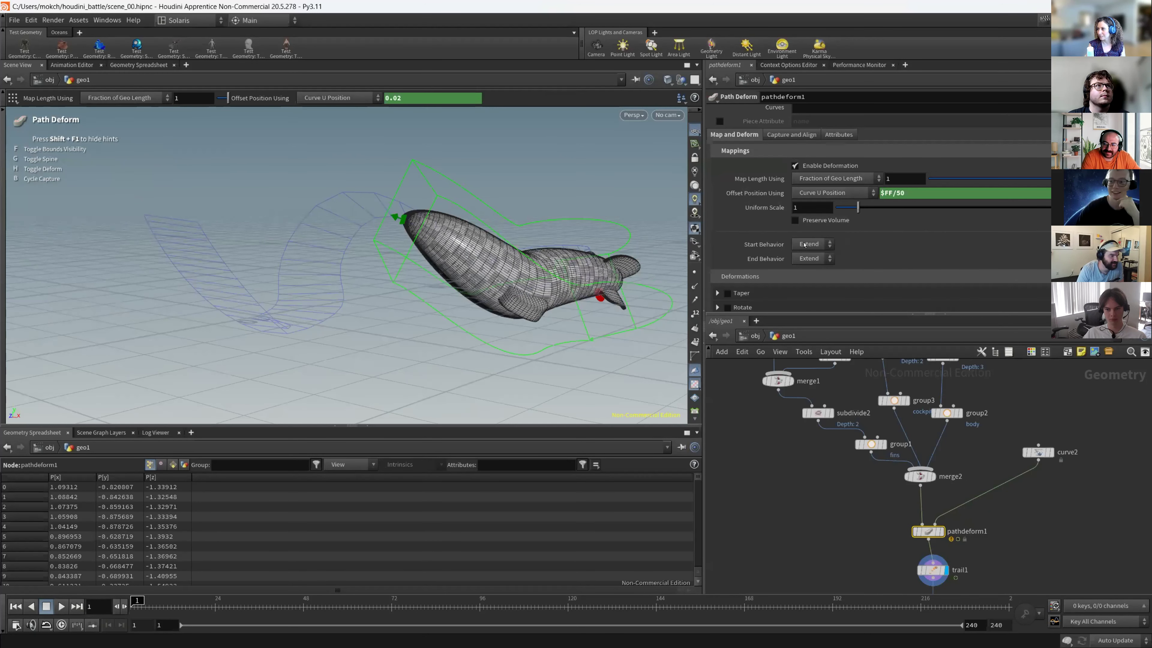
scroll(803, 245, "down", 1)
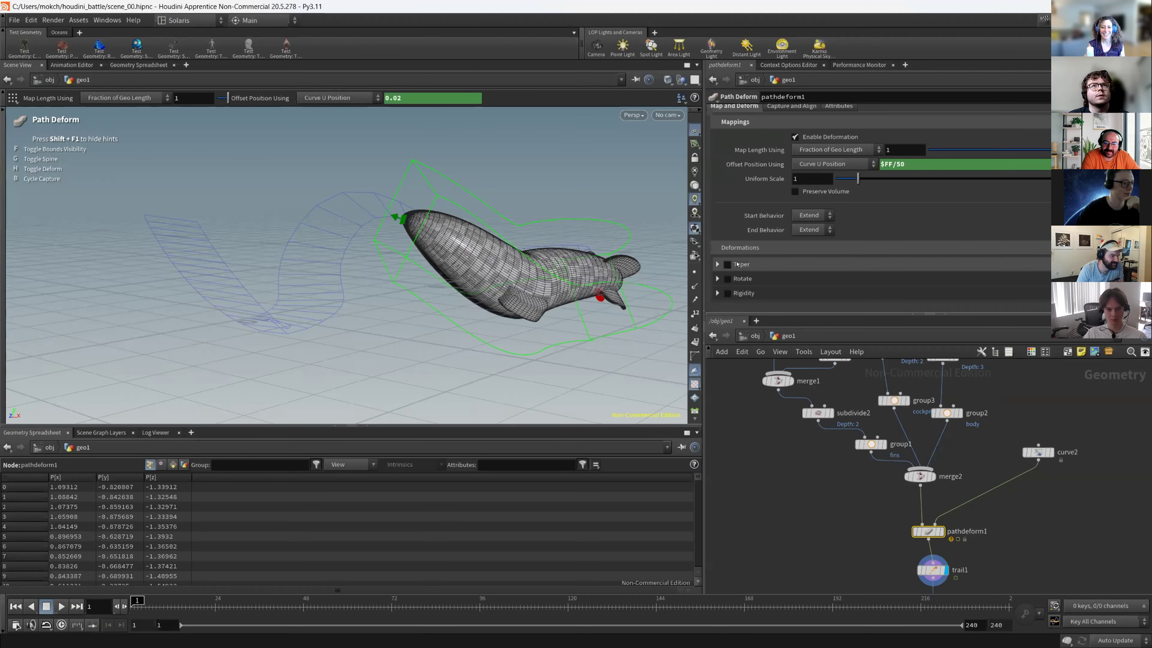
left_click(742, 278)
scroll(861, 267, "down", 1)
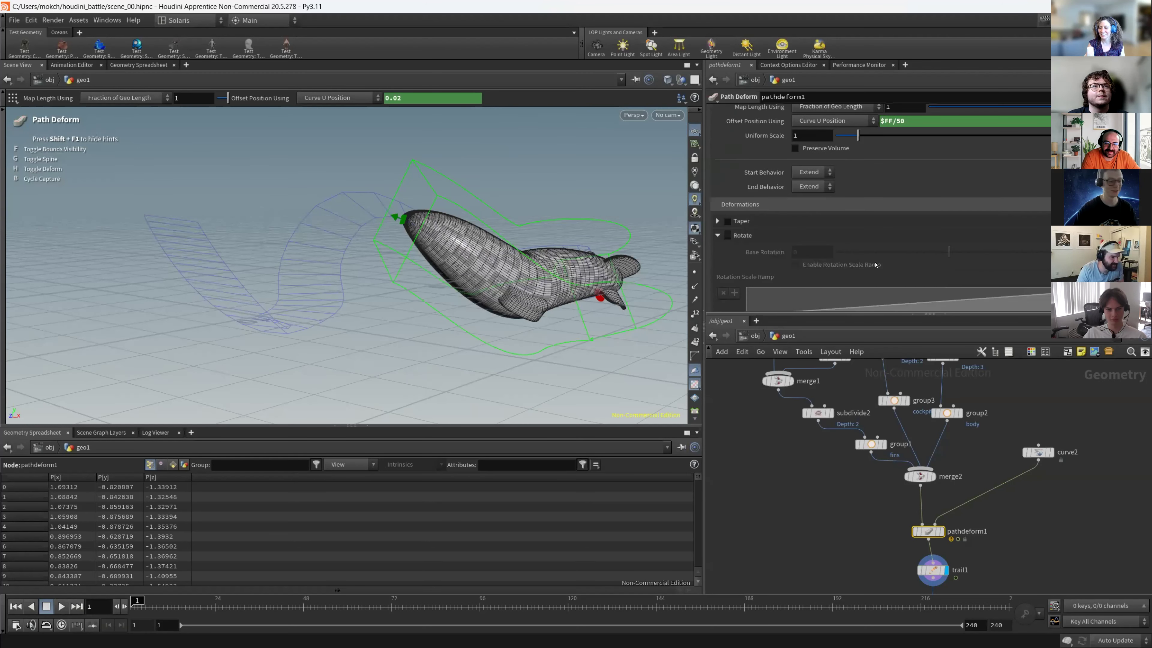
scroll(790, 243, "down", 1)
left_click(727, 192)
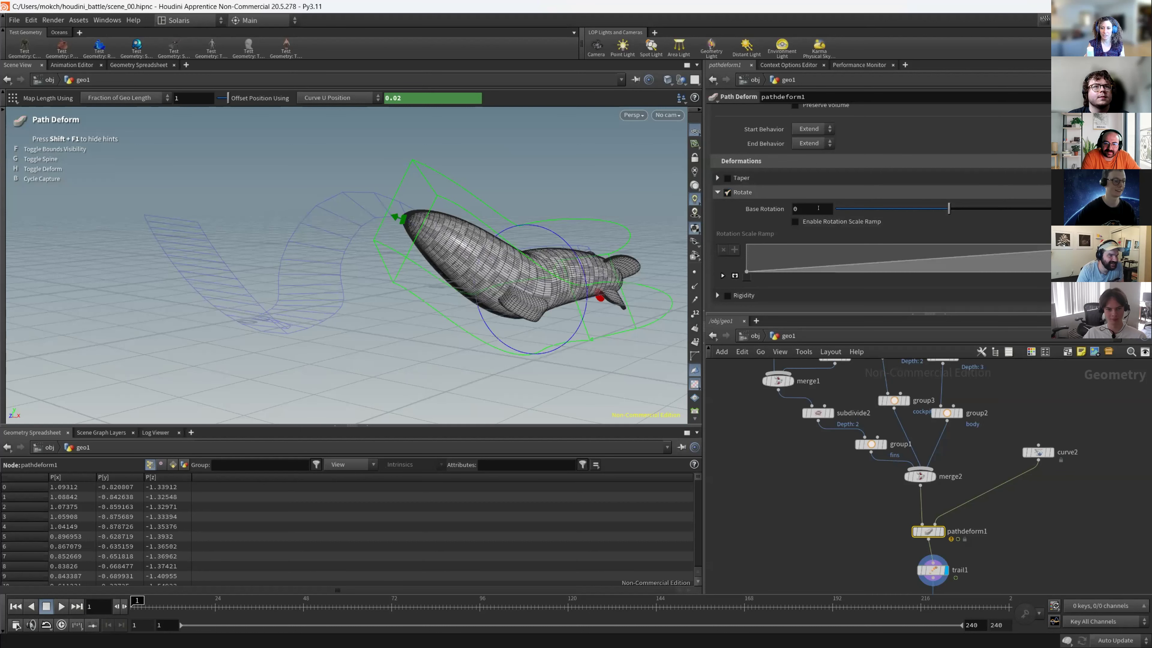
scroll(818, 208, "up", 1)
left_click_drag(976, 269, 935, 266)
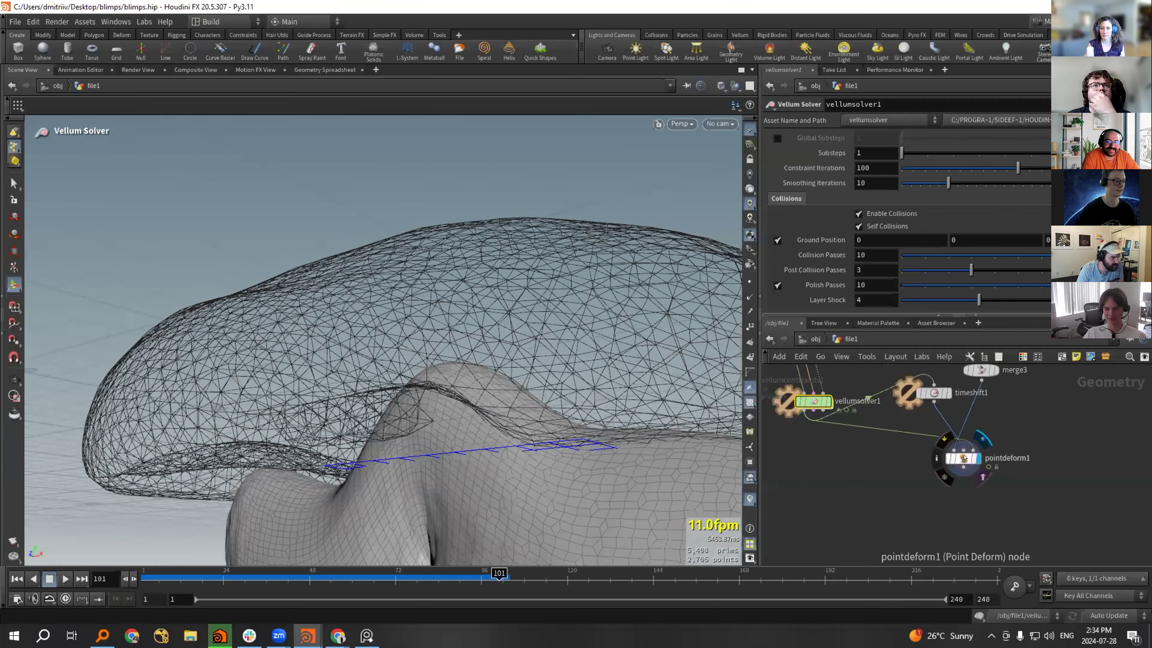
In the Vellum blimp scene, select pointdeform1 and examine its deformed mesh at frame 102.
left_click(964, 458)
right_click_drag(436, 476, 493, 554)
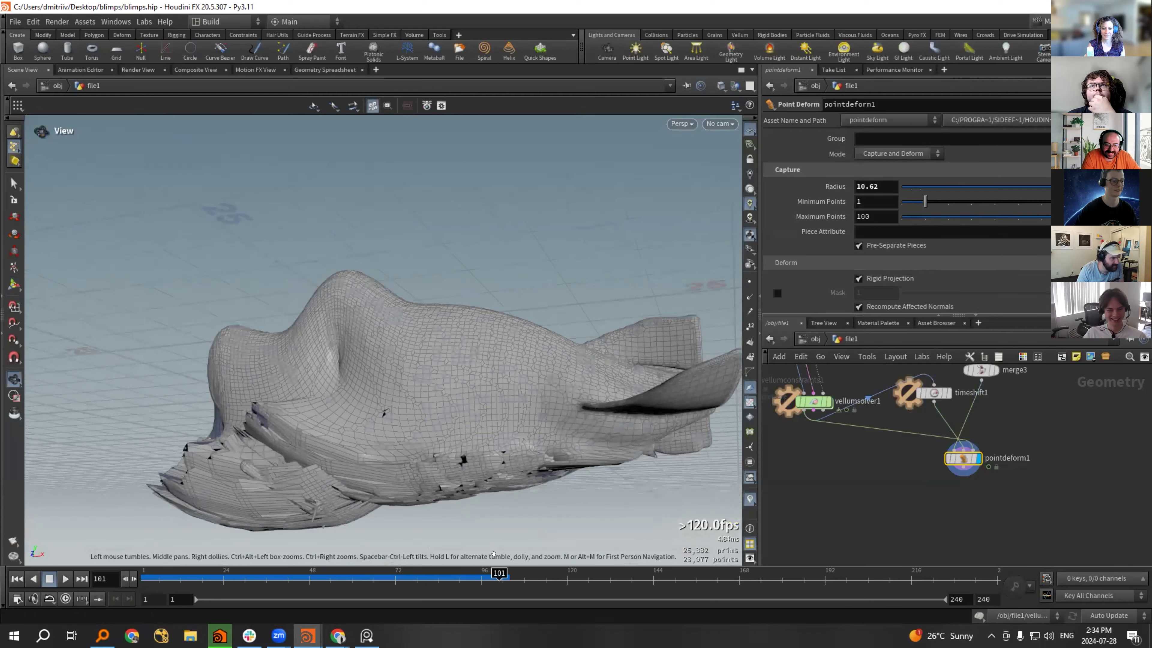
key("Return")
mouse_move(499, 575)
left_mouse_down()
mouse_move(231, 574)
mouse_move(502, 573)
left_mouse_up()
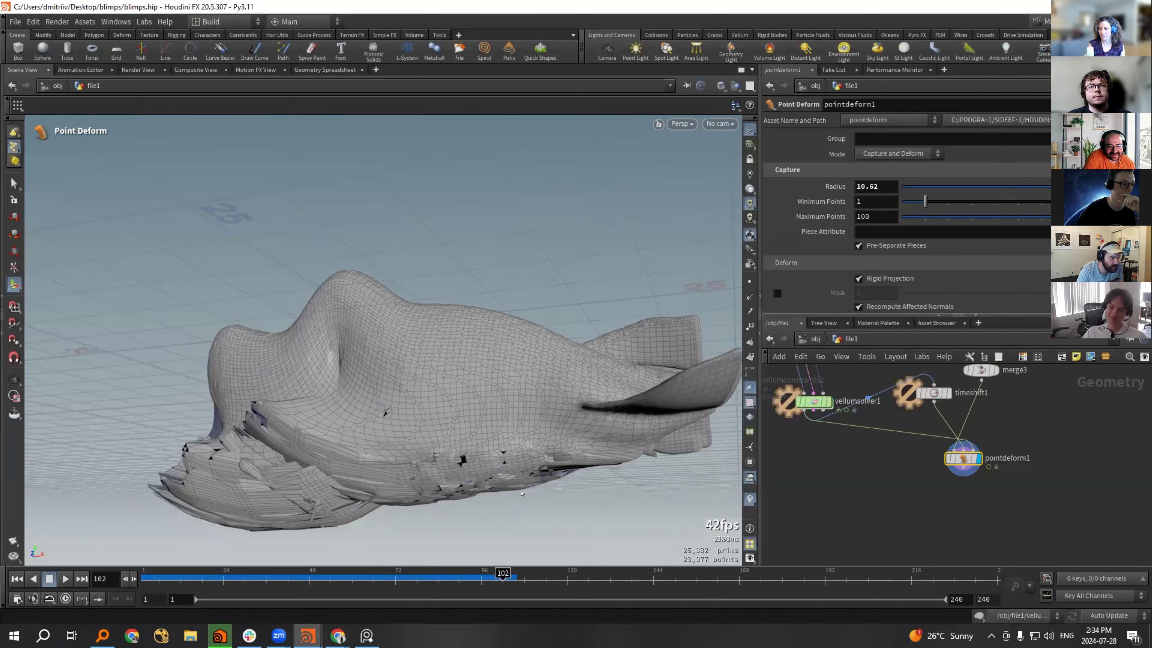
key("Escape")
left_click_drag(522, 494, 344, 408)
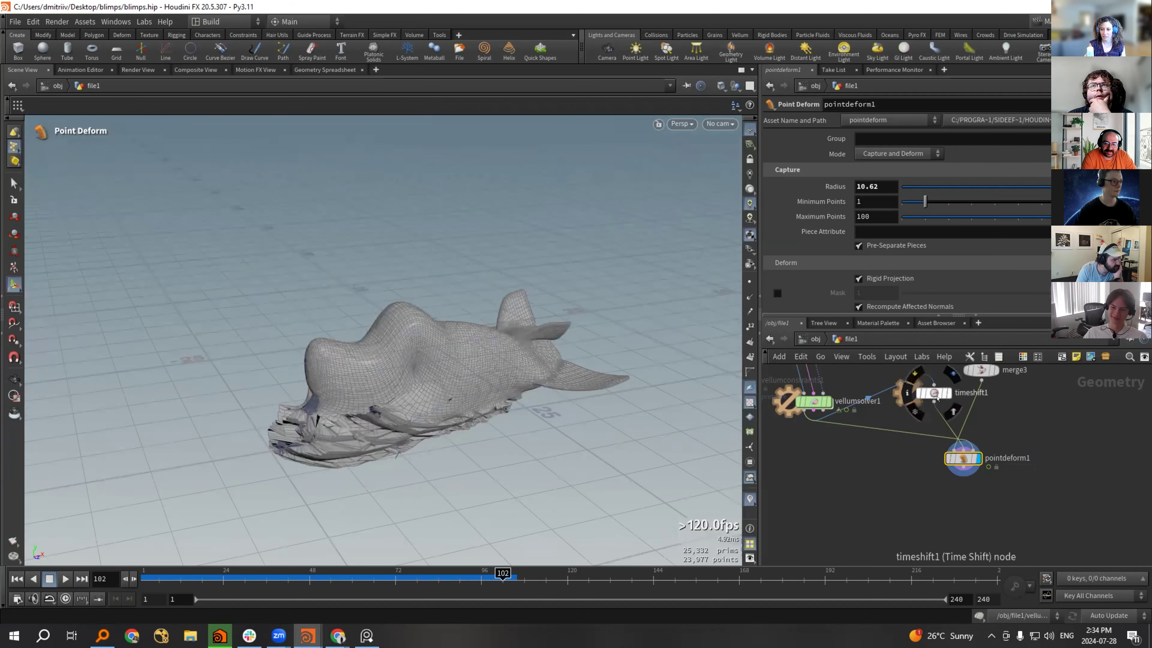
Move pointdeform1 lower in the network and display timeshift1 and vellumsolver1 to check its inputs.
left_click_drag(962, 458, 946, 531)
left_click(951, 373)
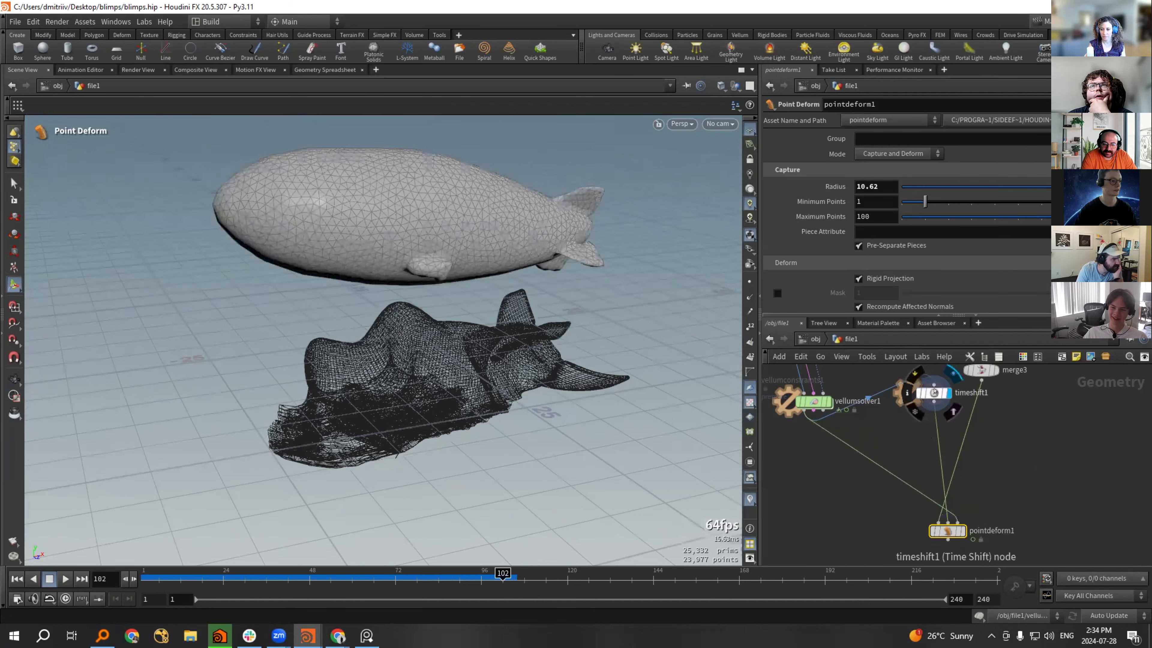
left_click(934, 393)
left_click_drag(934, 388, 934, 404)
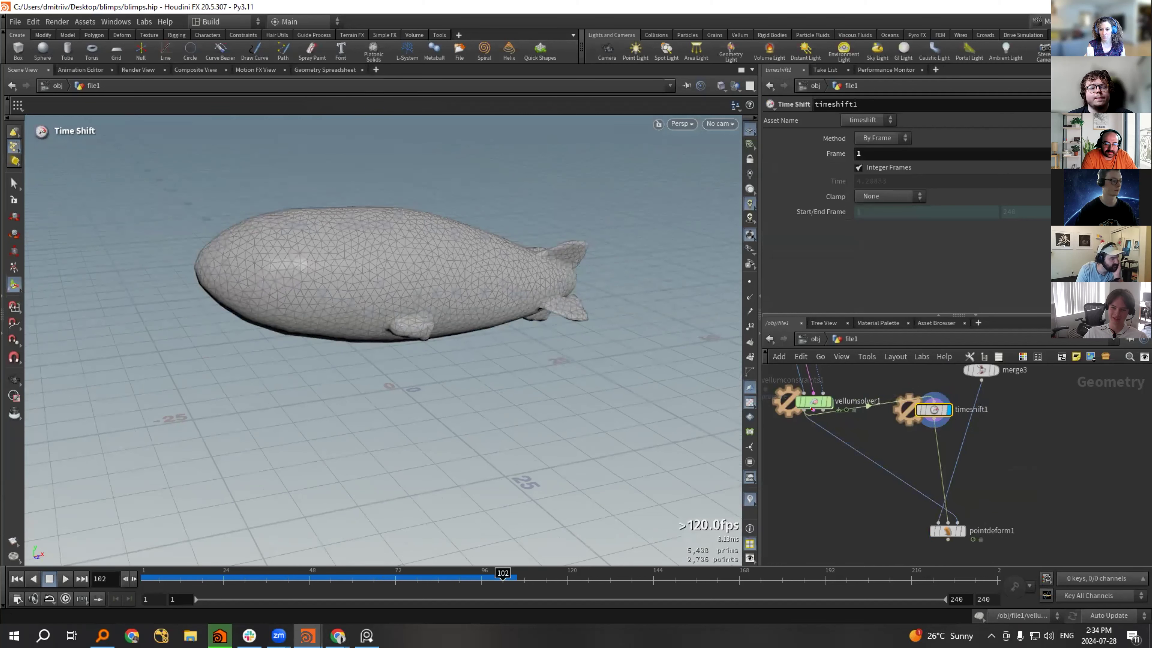
left_click(831, 383)
left_click(814, 401)
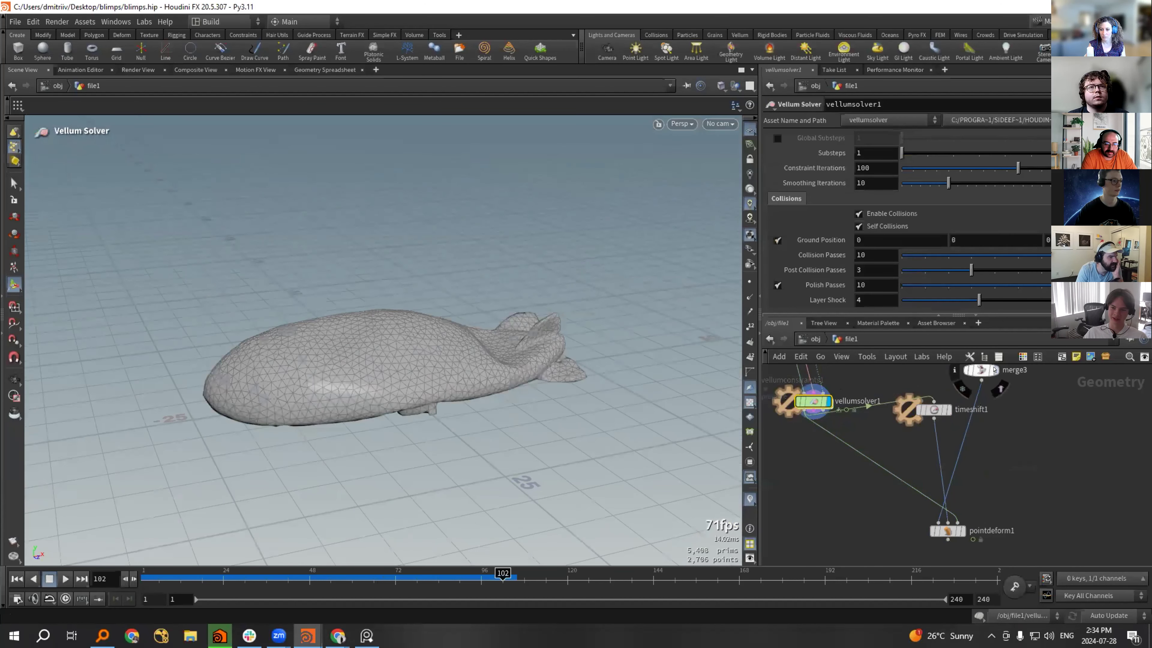
Display merge3 to check the detailed blimp mesh and reposition it close to timeshift1.
left_click(994, 370)
scroll(970, 481, "down", 3)
middle_click_drag(974, 376, 963, 455)
scroll(964, 455, "down", 1)
middle_click_drag(809, 393, 865, 511)
scroll(869, 474, "up", 2)
left_click_drag(904, 404, 992, 455)
middle_click_drag(1039, 556, 979, 402)
scroll(938, 435, "up", 2)
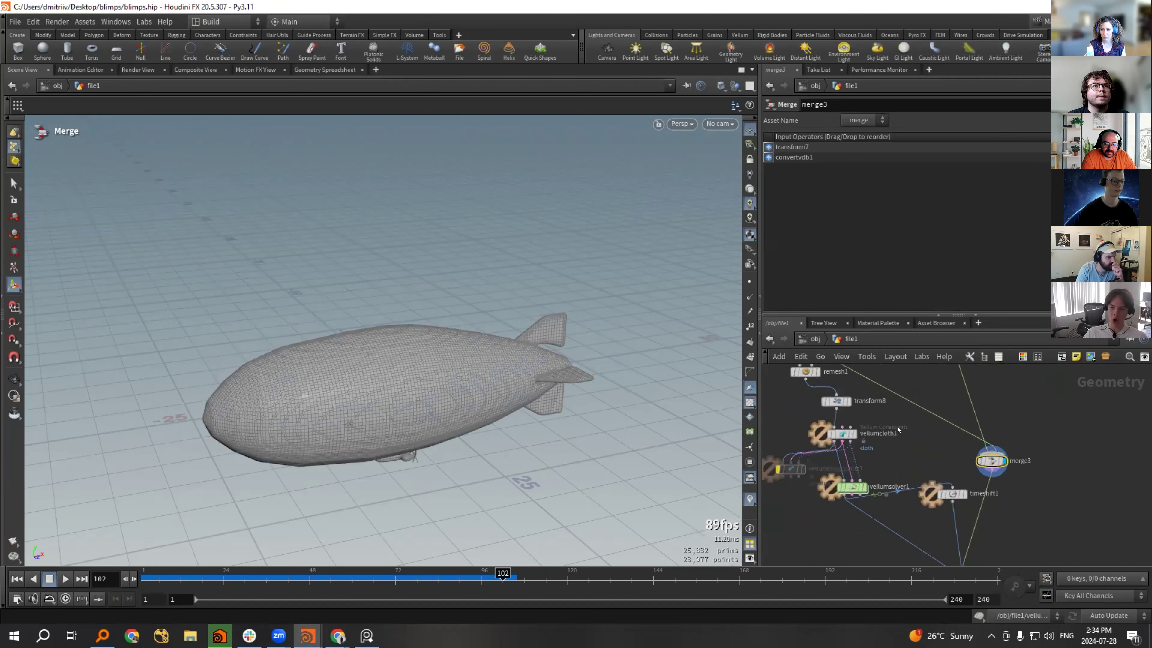
Copy transform8 and paste the duplicate into the network below merge3.
middle_click_drag(939, 435, 1019, 543)
left_click(894, 501)
middle_click_drag(987, 477, 965, 410)
key("ctrl+c")
key("ctrl+v")
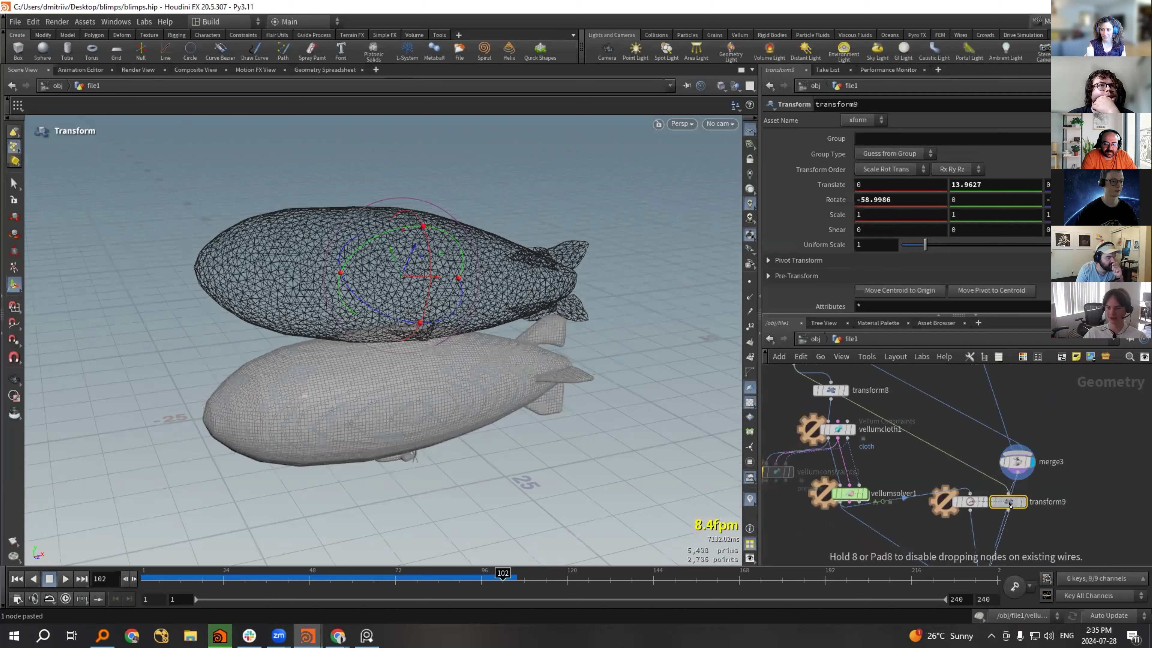
Insert transform9 between merge3 and pointdeform1, then display pointdeform1 and inspect the deformed blimp up close.
left_click(1009, 504)
middle_click_drag(1009, 503, 1018, 396)
left_click(1007, 516)
left_click(992, 515)
left_click_drag(305, 362, 354, 386, "alt")
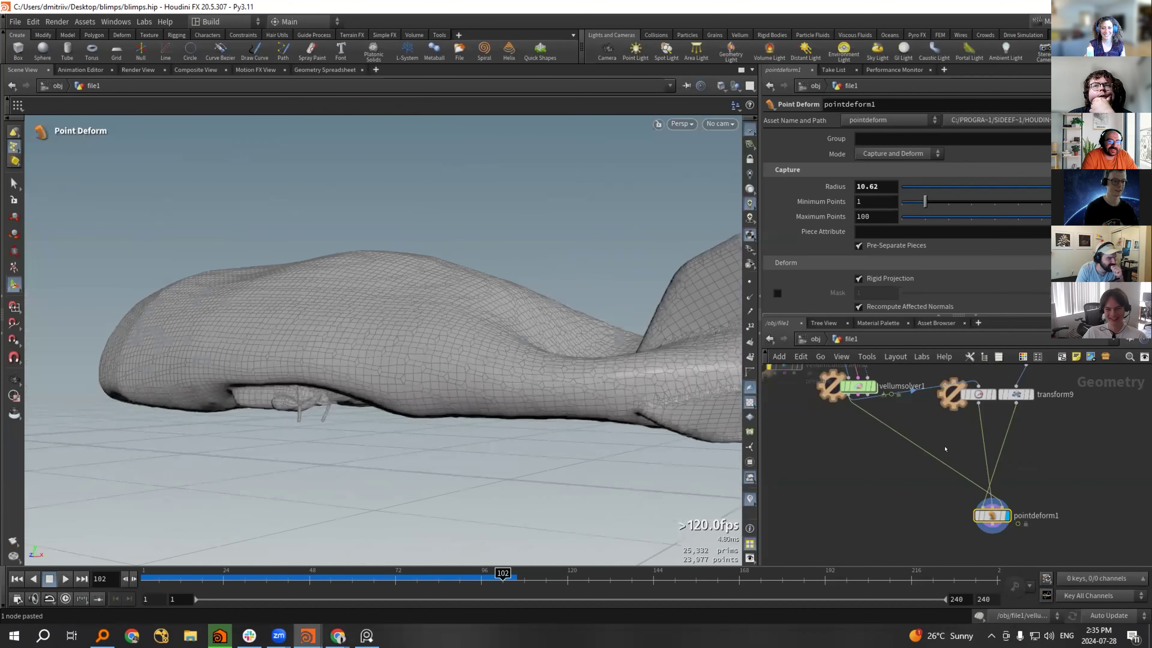
Switch to Chrome and browse the bike pump image results for a reference.
scroll(945, 449, "down", 2)
middle_click_drag(945, 449, 914, 435)
scroll(922, 491, "up", 3)
middle_click_drag(1074, 479, 1051, 504)
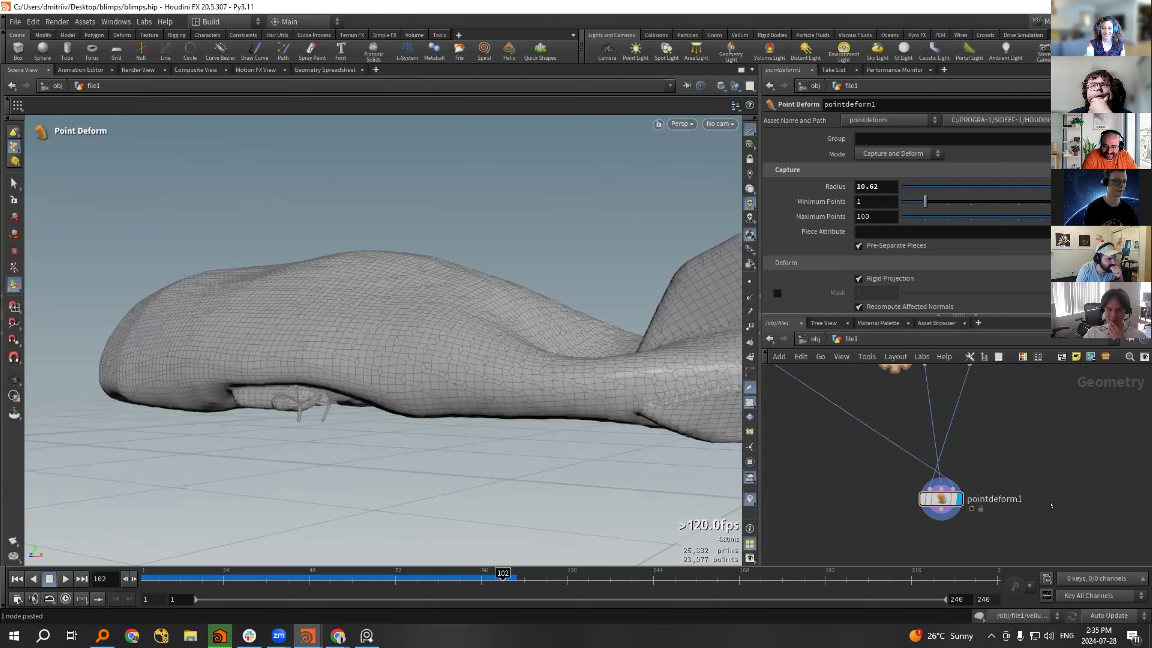
mouse_move(340, 638)
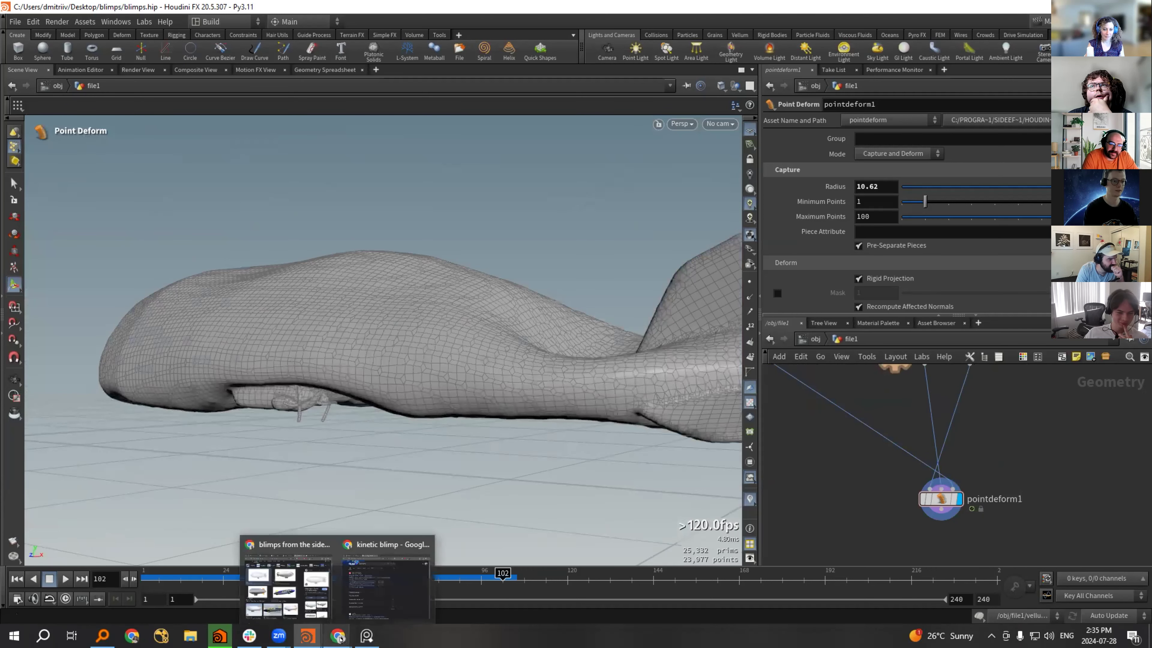
left_click(288, 590)
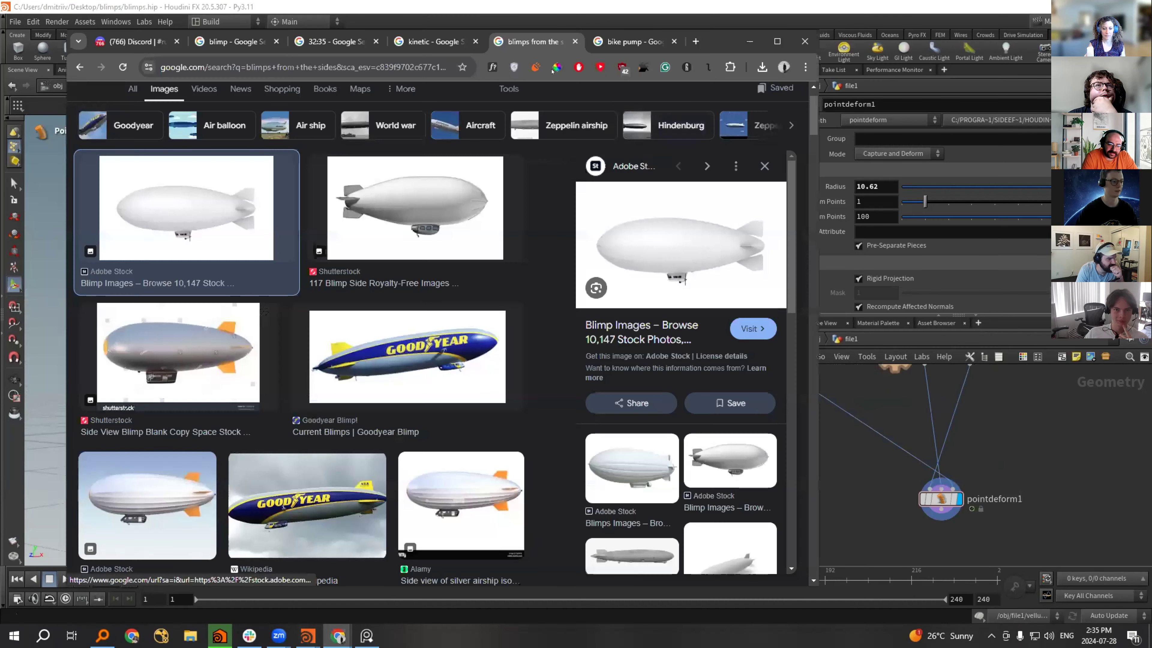
left_click(635, 41)
scroll(205, 331, "up", 15)
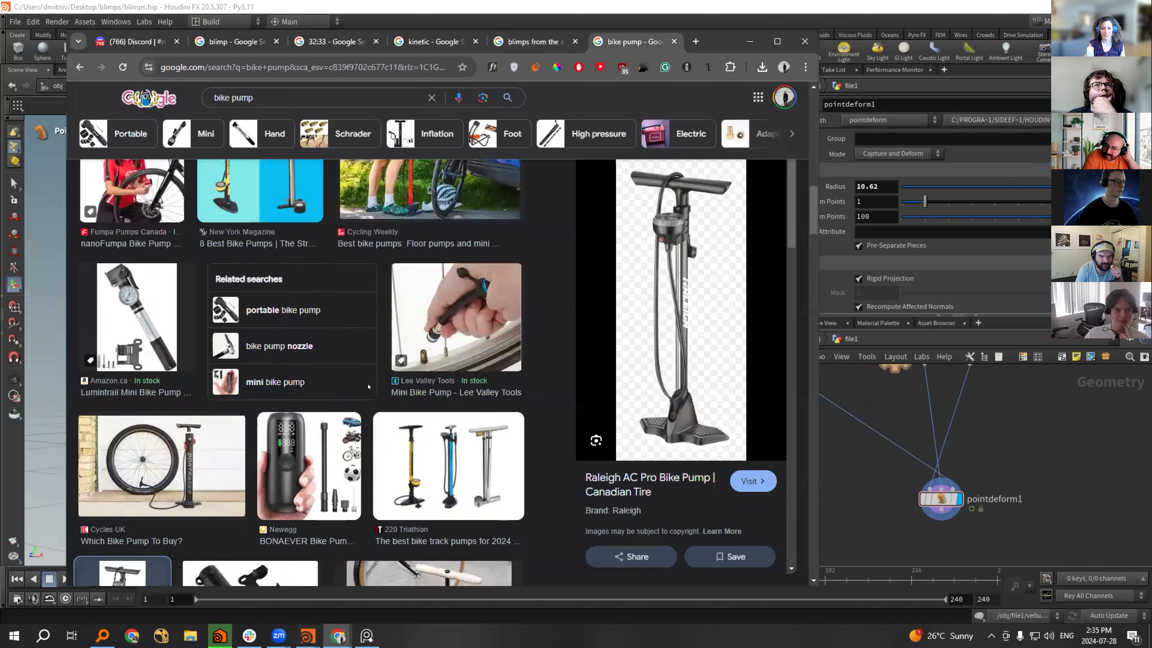
scroll(370, 387, "down", 6)
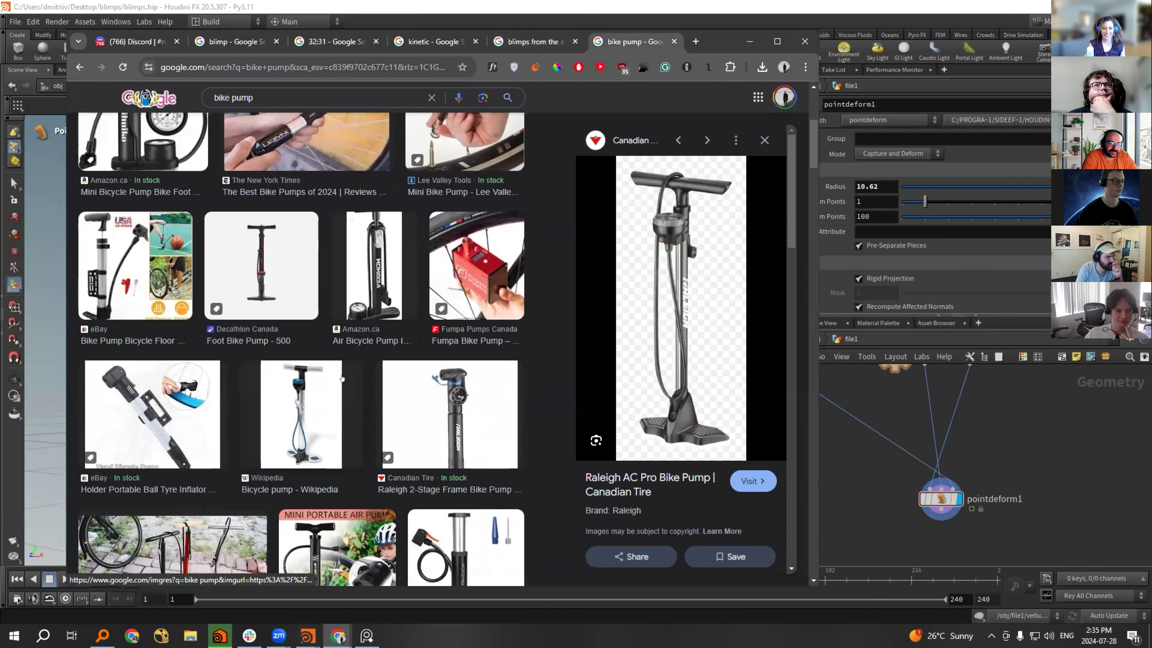
Preview the Foot Bike Pump - 500 image and copy it for use as reference.
left_click(262, 267)
right_click(695, 230)
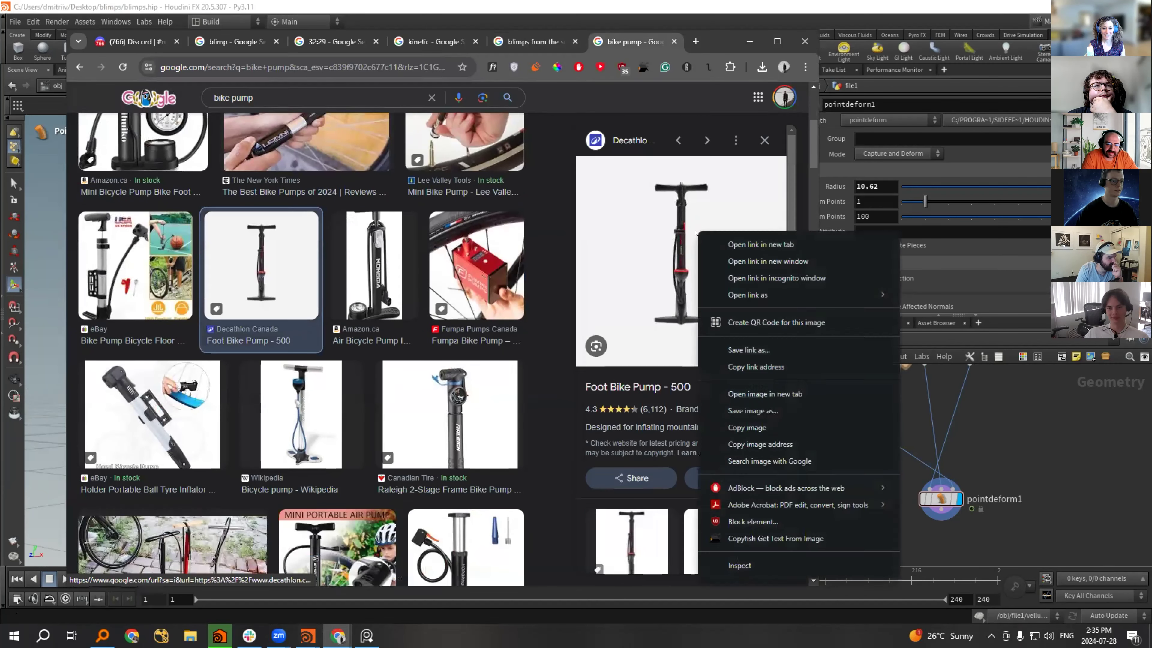
left_click(734, 426)
key("alt+Tab")
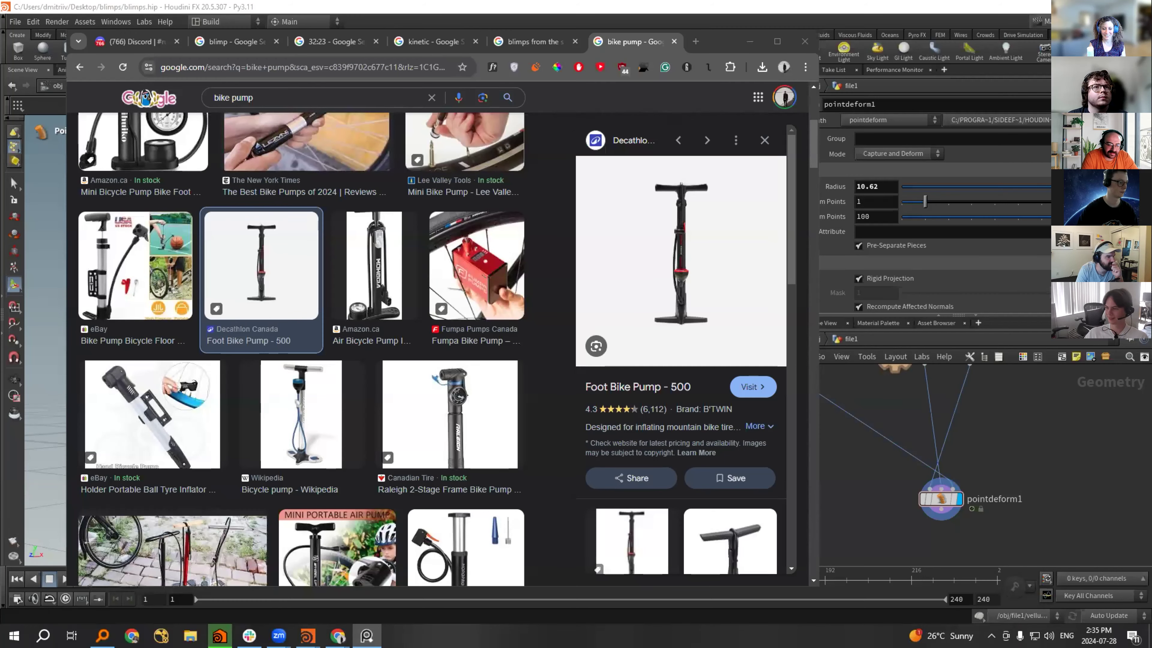
Return to Houdini, add a Tube node beside pointdeform1 and stretch the tube upward in the viewport.
left_click(1010, 464)
key("Tab")
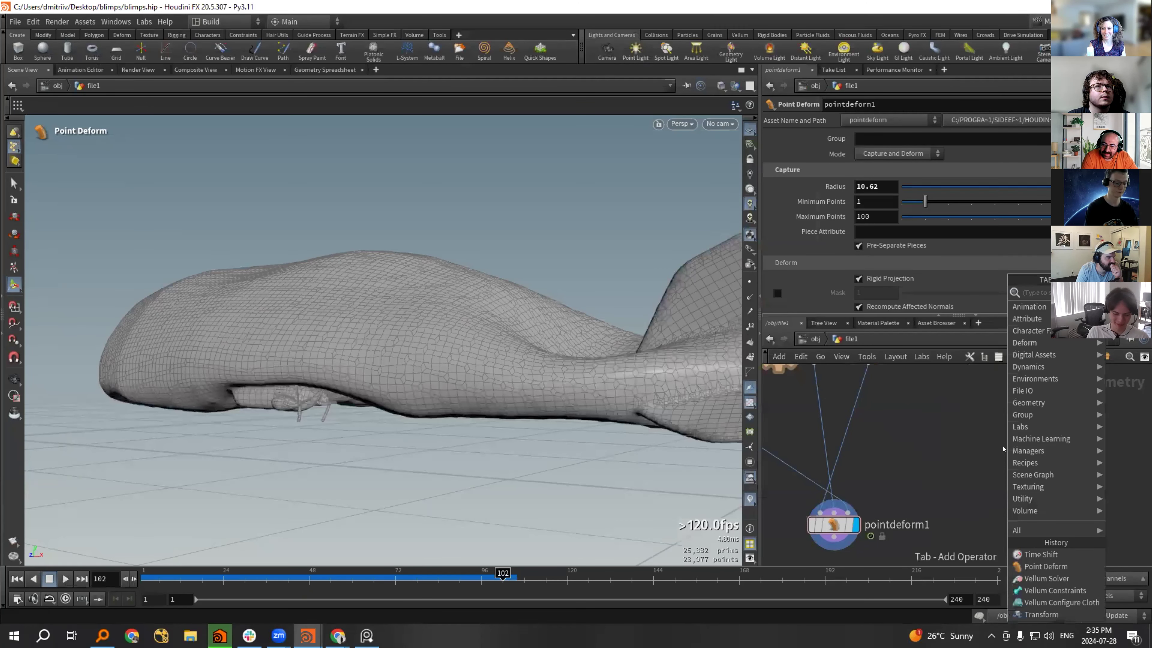
type("tube")
key("Return")
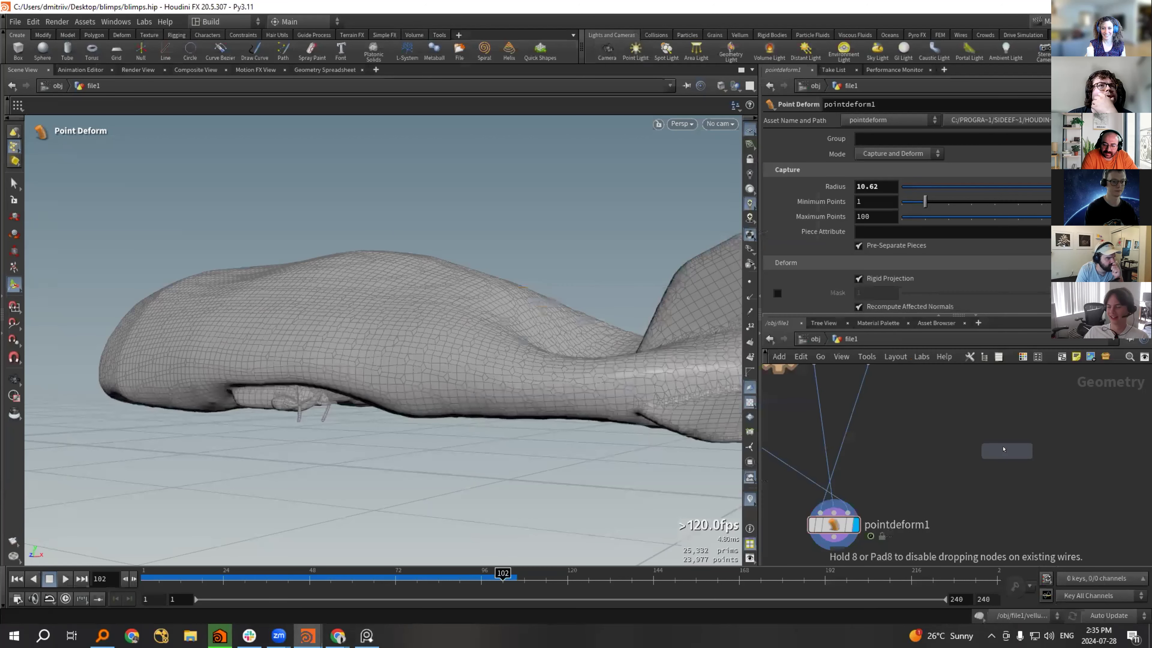
left_click(997, 452)
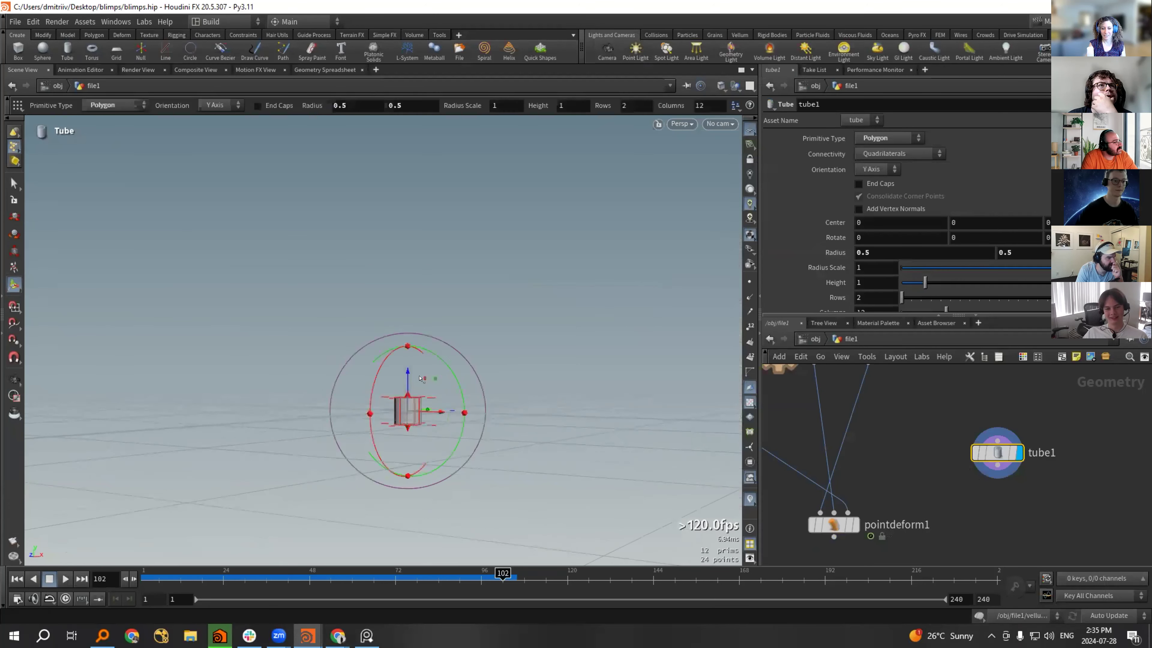
left_click_drag(408, 398, 406, 207)
key("Escape")
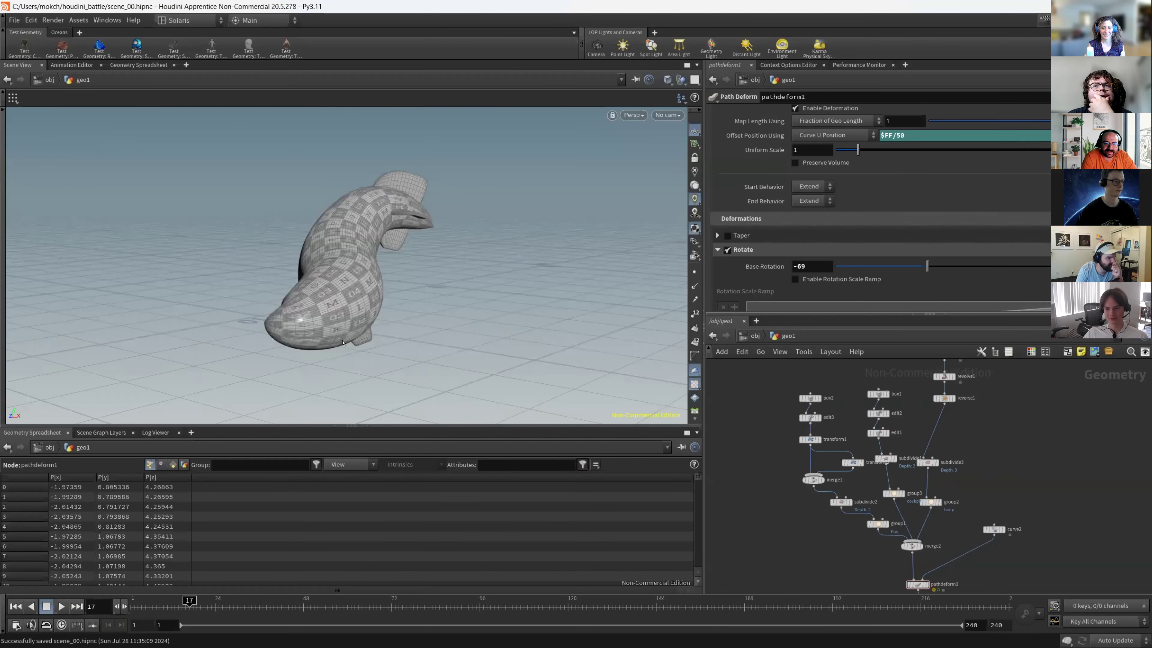
Paint a wide grin with zigzag teeth below the eyes on the blimp's nose, undoing a stray stroke along the way.
left_click_drag(395, 363, 481, 359)
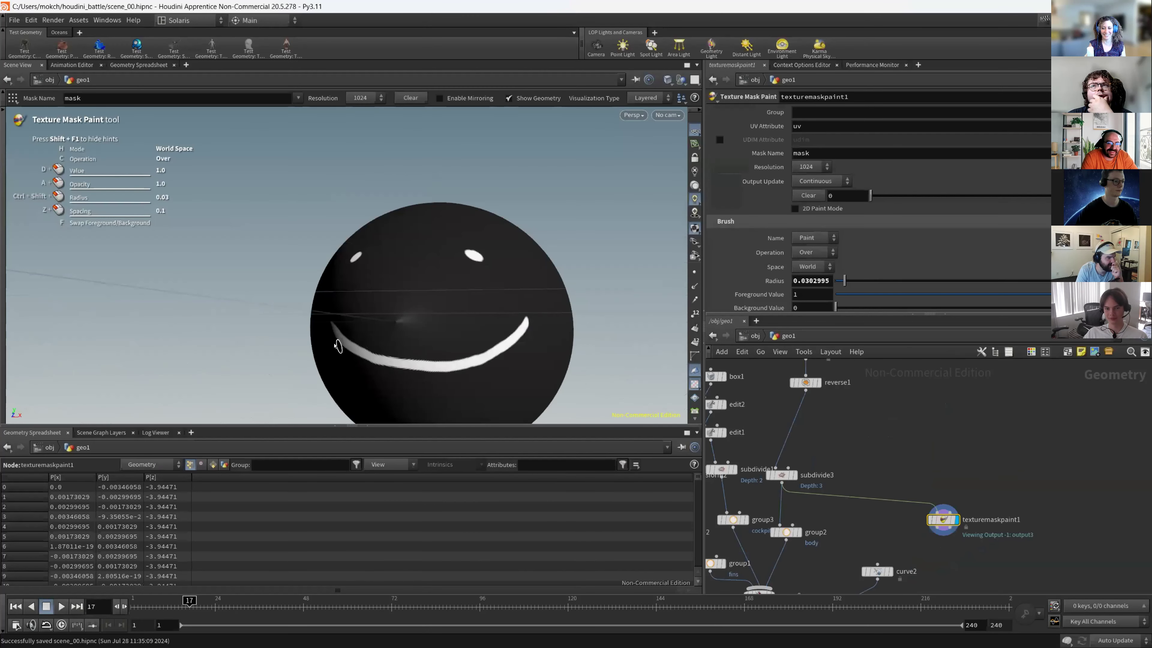
left_click_drag(514, 385, 522, 338)
mouse_move(344, 404)
left_mouse_down("alt")
mouse_move(409, 378)
mouse_move(406, 366)
mouse_move(453, 331)
left_mouse_up("alt")
key("ctrl+z")
middle_click_drag(453, 331, 457, 328, "alt")
left_click_drag(458, 328, 454, 314, "alt")
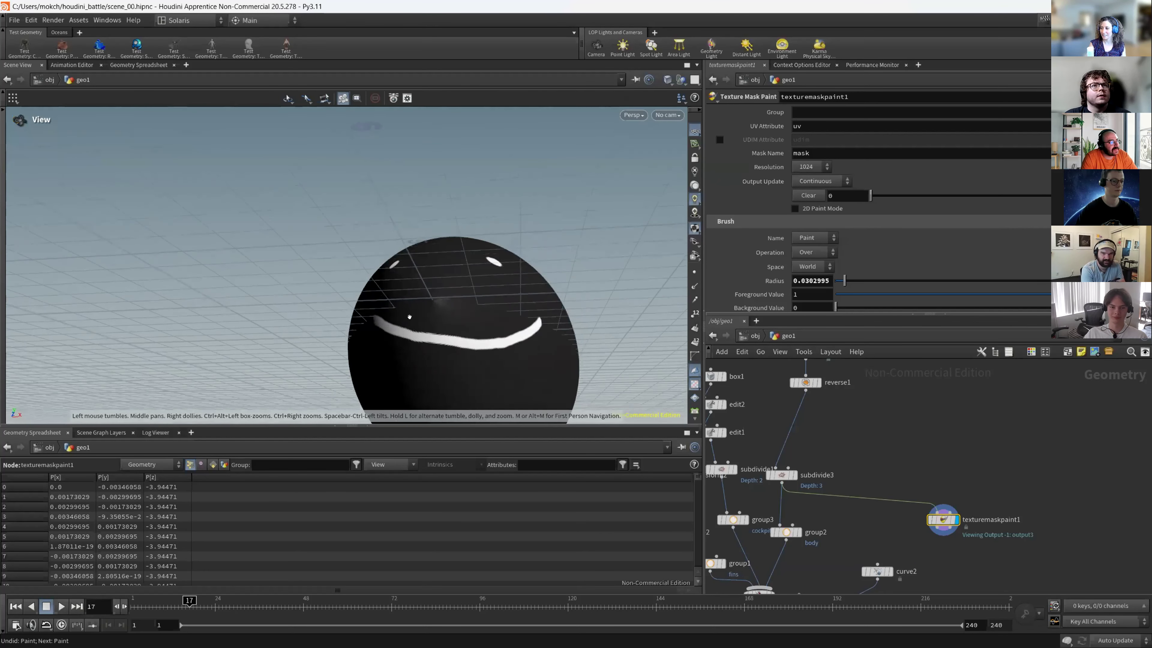
mouse_move(379, 327)
left_mouse_down()
mouse_move(391, 360)
mouse_move(458, 397)
left_mouse_up()
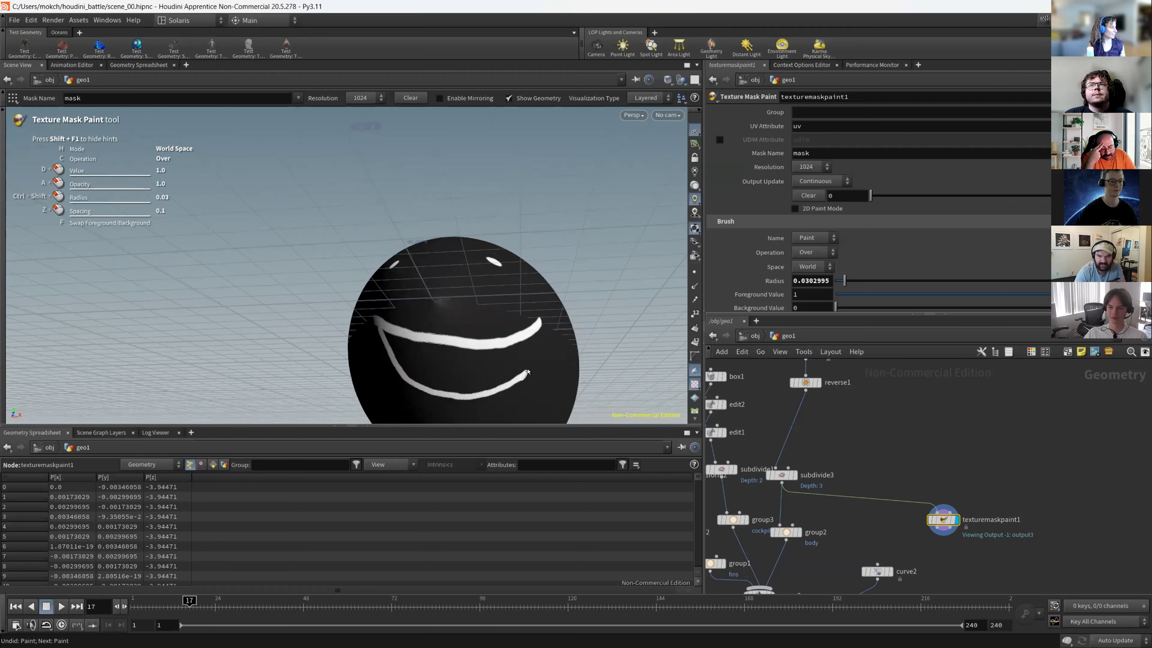
left_click_drag(404, 338, 435, 360)
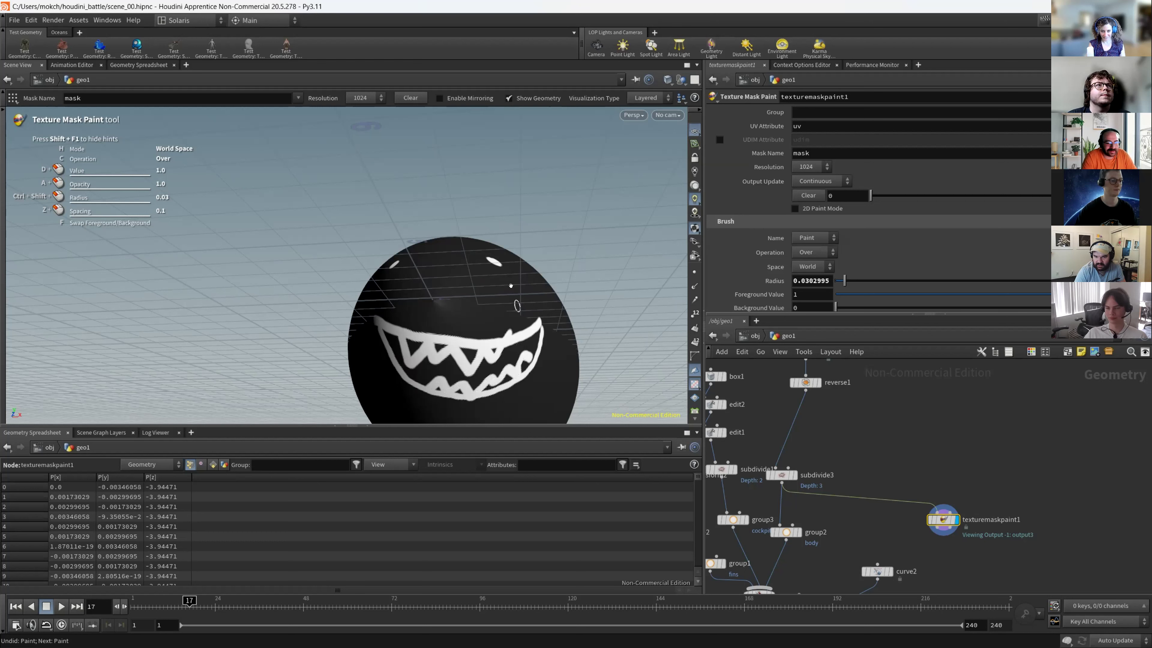
Paint the lettering "Woosh!!!!" along the blimp's side with a brush radius of about 0.025.
left_click_drag(510, 285, 507, 261, "alt")
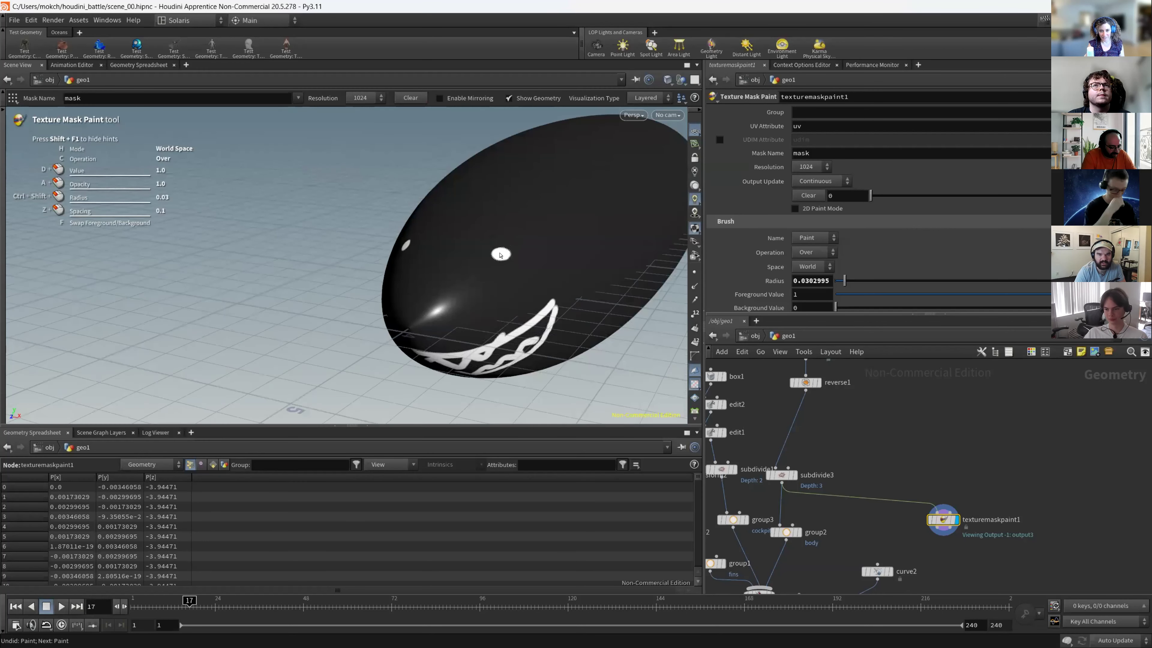
mouse_move(409, 257)
left_mouse_down("alt")
mouse_move(301, 221)
mouse_move(365, 222)
mouse_move(424, 250)
mouse_move(408, 279)
left_mouse_up("alt")
right_click_drag(409, 280, 478, 270, "alt")
middle_click_drag(478, 269, 308, 285, "alt")
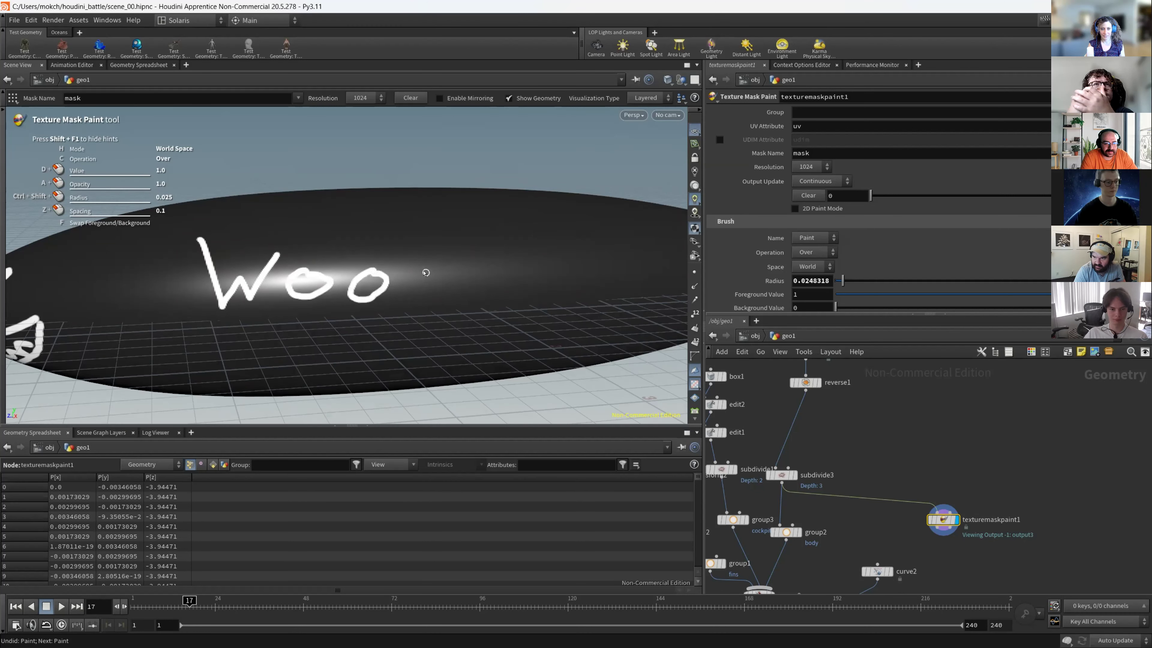
left_click_drag(455, 295, 482, 310)
left_click_drag(514, 247, 510, 286)
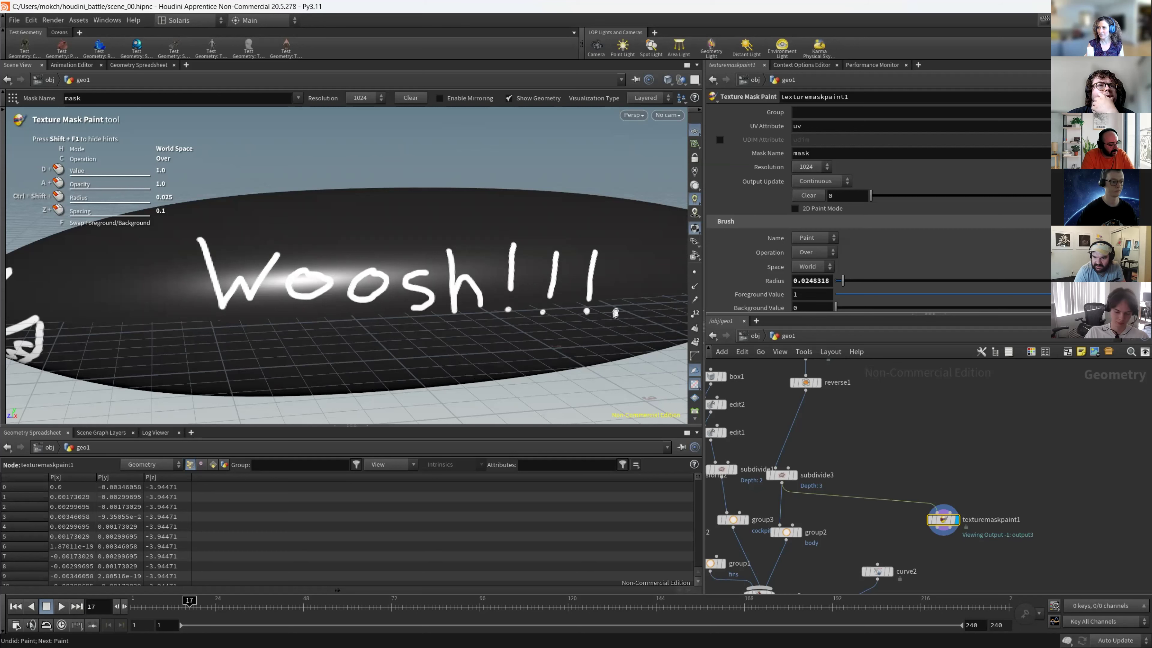
left_click_drag(619, 282, 615, 299)
Paint the lettering "So Kinetic!" on the blimp's opposite side, undoing and repainting the K.
right_click_drag(433, 257, 281, 268, "alt")
mouse_move(281, 267)
left_mouse_down("alt")
mouse_move(476, 299)
mouse_move(609, 280)
mouse_move(503, 279)
mouse_move(453, 258)
mouse_move(439, 282)
mouse_move(449, 290)
mouse_move(424, 326)
mouse_move(399, 278)
mouse_move(288, 272)
mouse_move(357, 265)
left_mouse_up("alt")
key("Return")
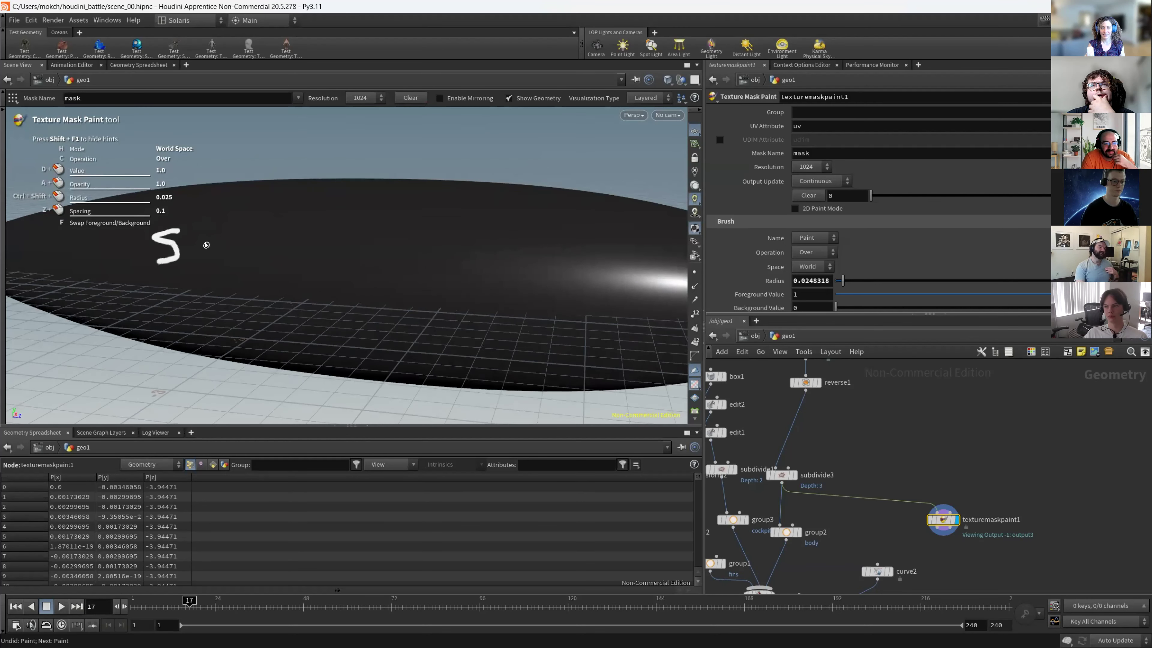
mouse_move(272, 223)
left_mouse_down()
mouse_move(270, 262)
mouse_move(302, 224)
left_mouse_up()
mouse_move(271, 259)
left_mouse_down()
mouse_move(294, 257)
mouse_move(306, 271)
left_mouse_up()
key("ctrl+z")
key("ctrl+z")
key("ctrl+z")
mouse_move(277, 221)
left_mouse_down()
mouse_move(263, 257)
mouse_move(295, 228)
mouse_move(313, 273)
left_mouse_up()
left_click_drag(337, 234, 353, 272)
left_click_drag(368, 255, 380, 255)
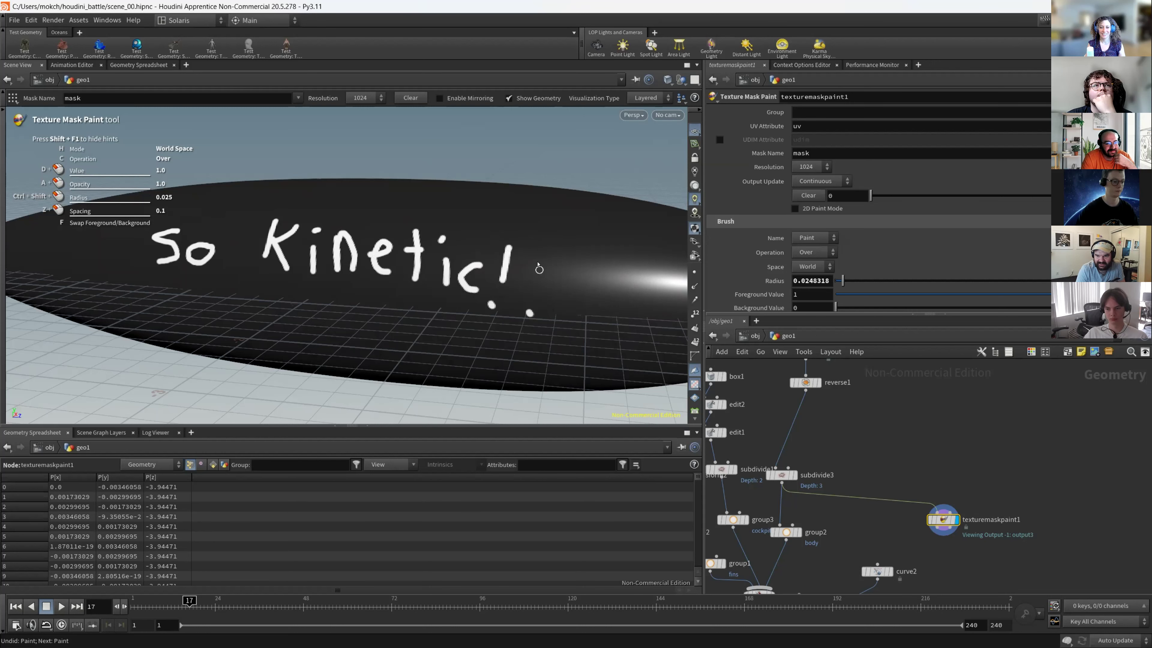
Connect a Null node to an output of texturemaskpaint1, display it and open its name for editing.
key("Escape")
left_click_drag(542, 264, 421, 264)
middle_click_drag(421, 265, 284, 284, "alt")
scroll(284, 284, "down", 2, "alt")
left_click_drag(285, 284, 345, 293, "alt")
scroll(919, 475, "down", 3)
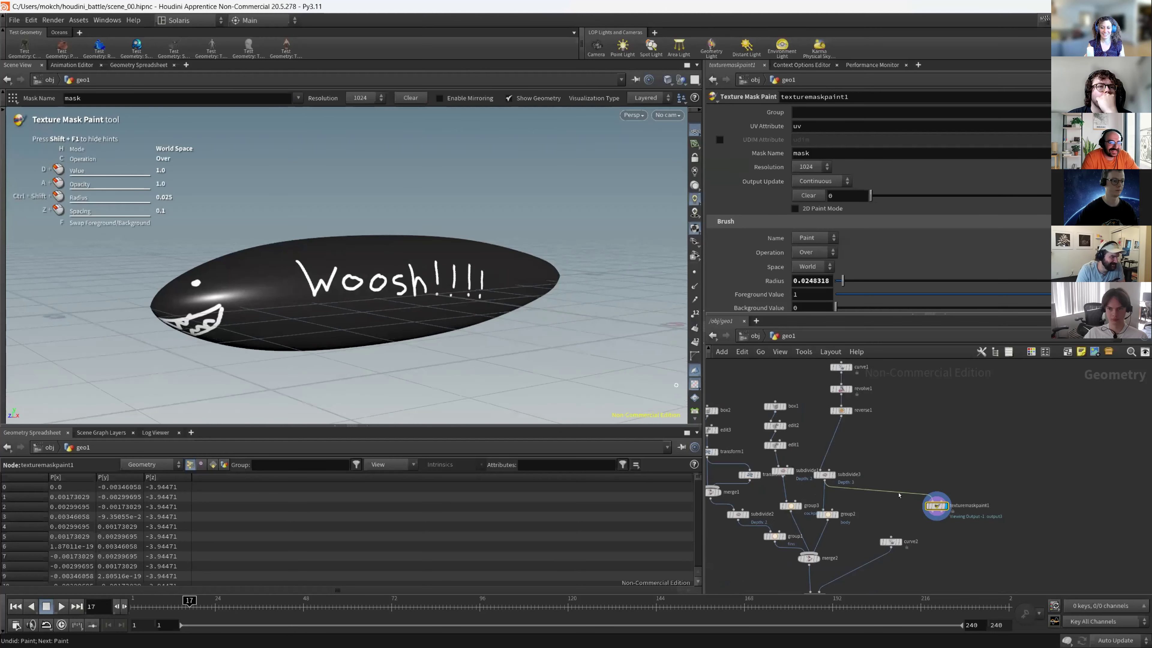
scroll(939, 525, "up", 2)
left_click(936, 512)
key("Tab")
type("nu")
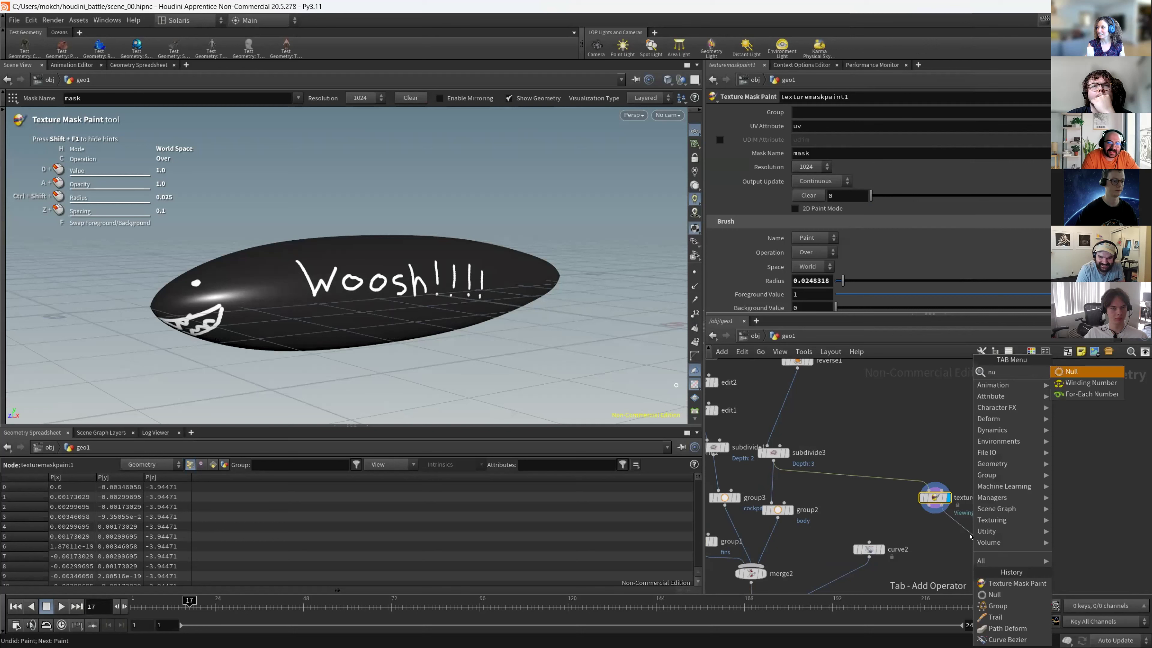
key("Return")
left_click(972, 534)
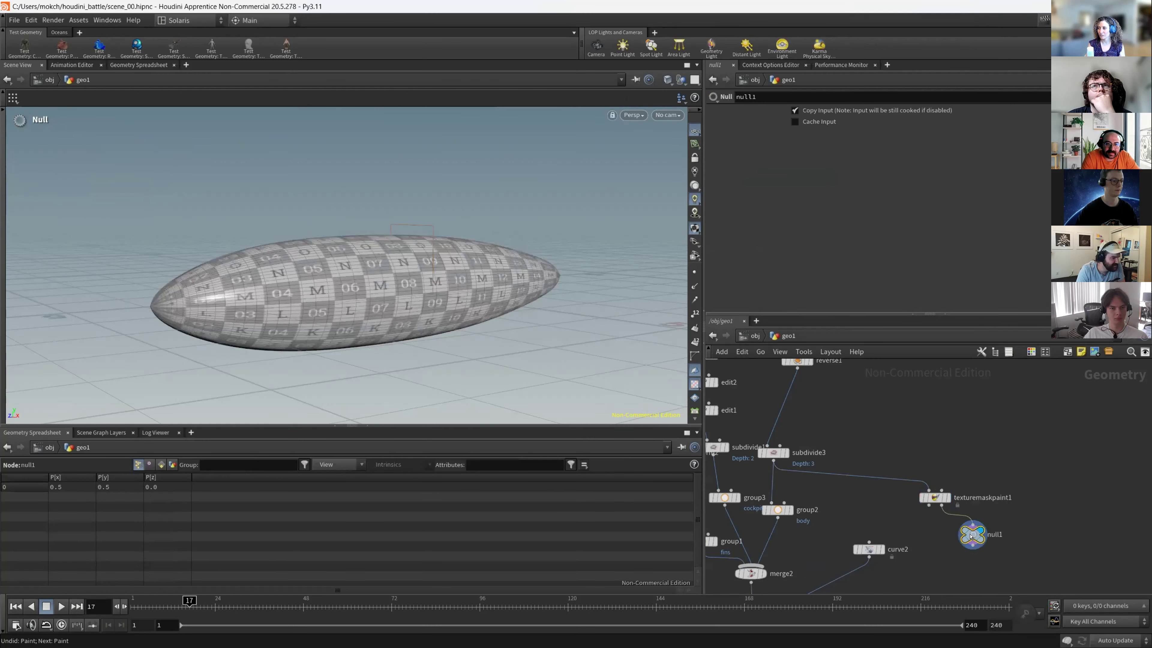
double_click(993, 533)
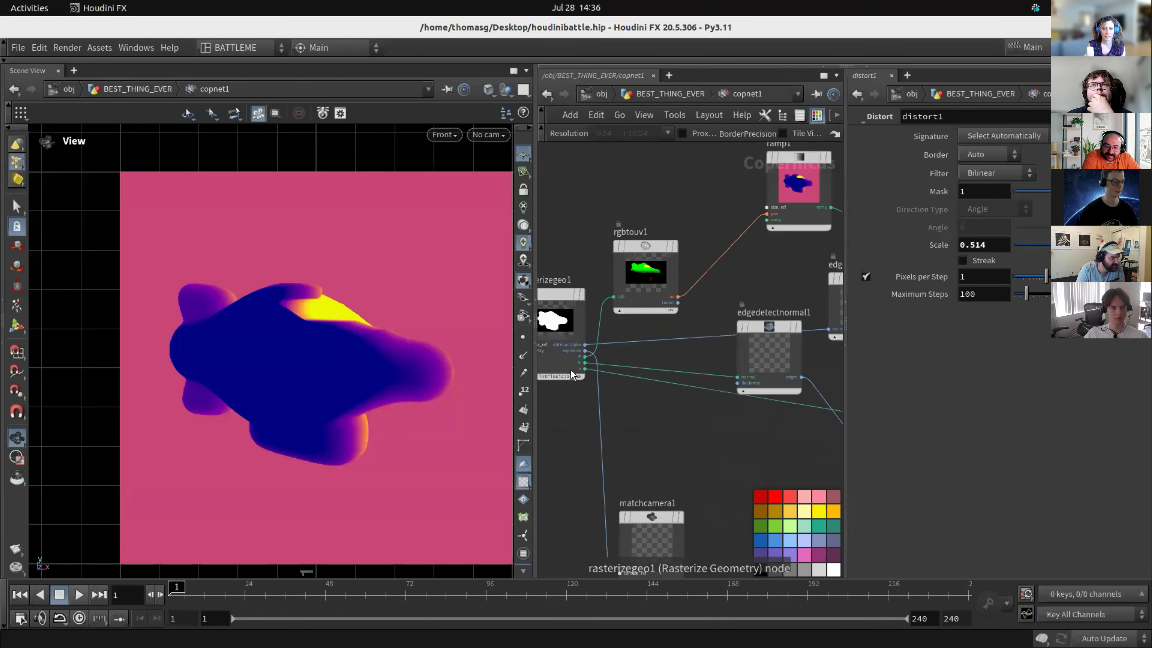
Display rgbtouv2 in the Copernicus network to check its image, and switch the display back to distort1.
scroll(721, 405, "up", 4)
left_click(774, 351)
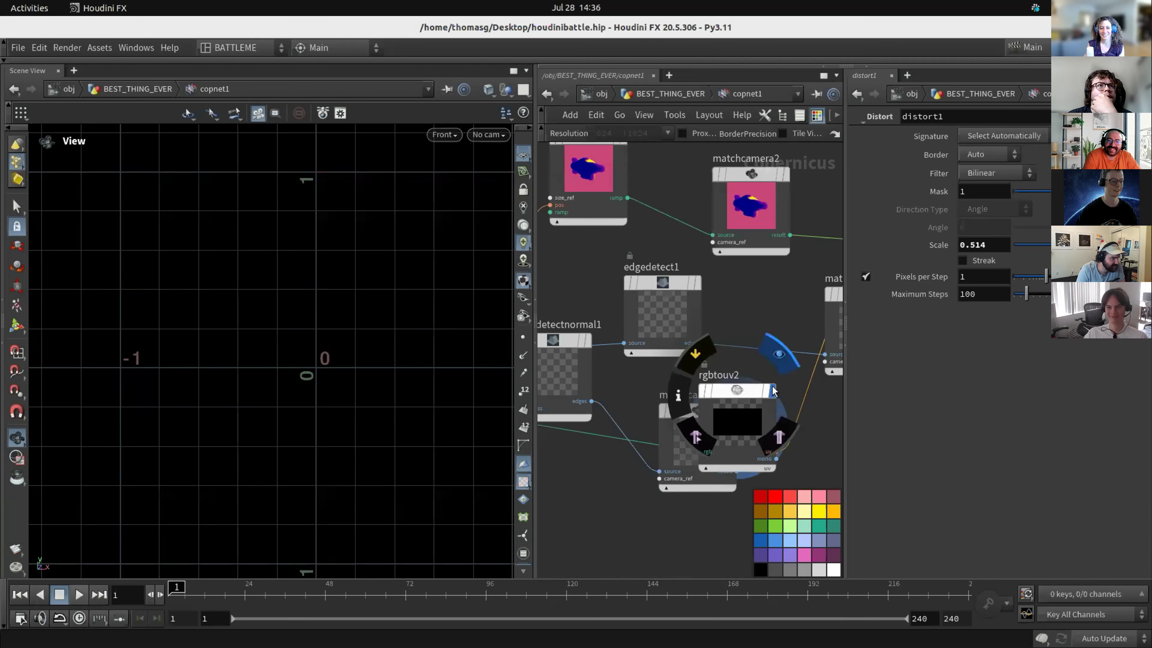
key("space+3")
key("space+1")
scroll(694, 348, "down", 4)
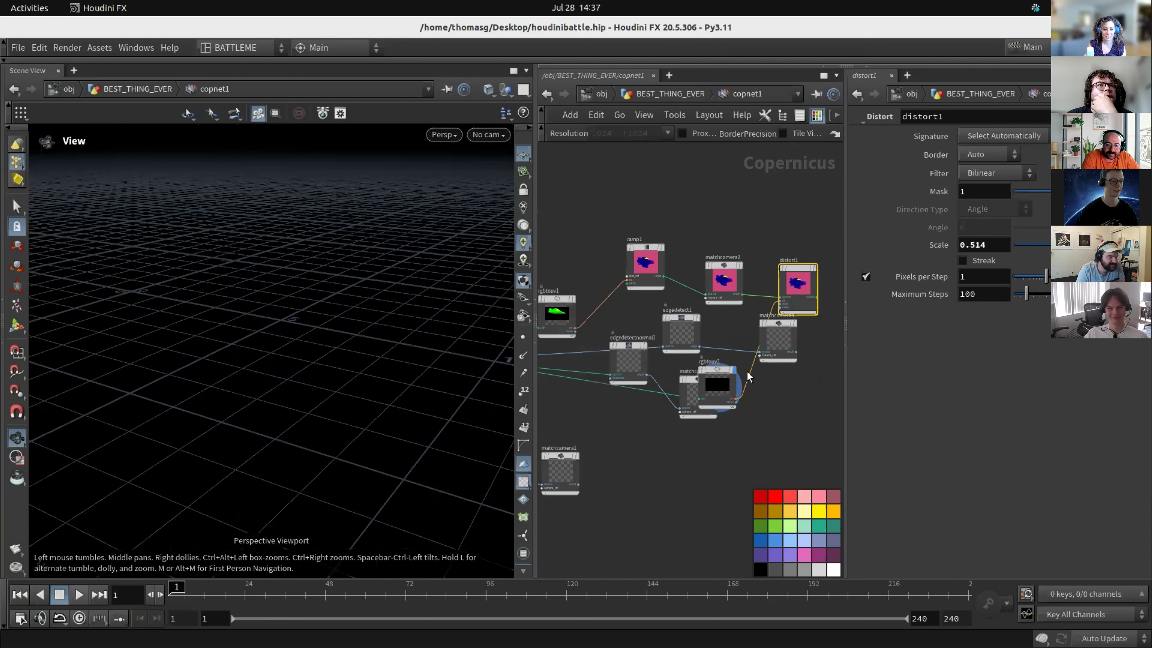
scroll(819, 256, "up", 3)
left_click(814, 267)
key("space+3")
scroll(707, 429, "down", 5)
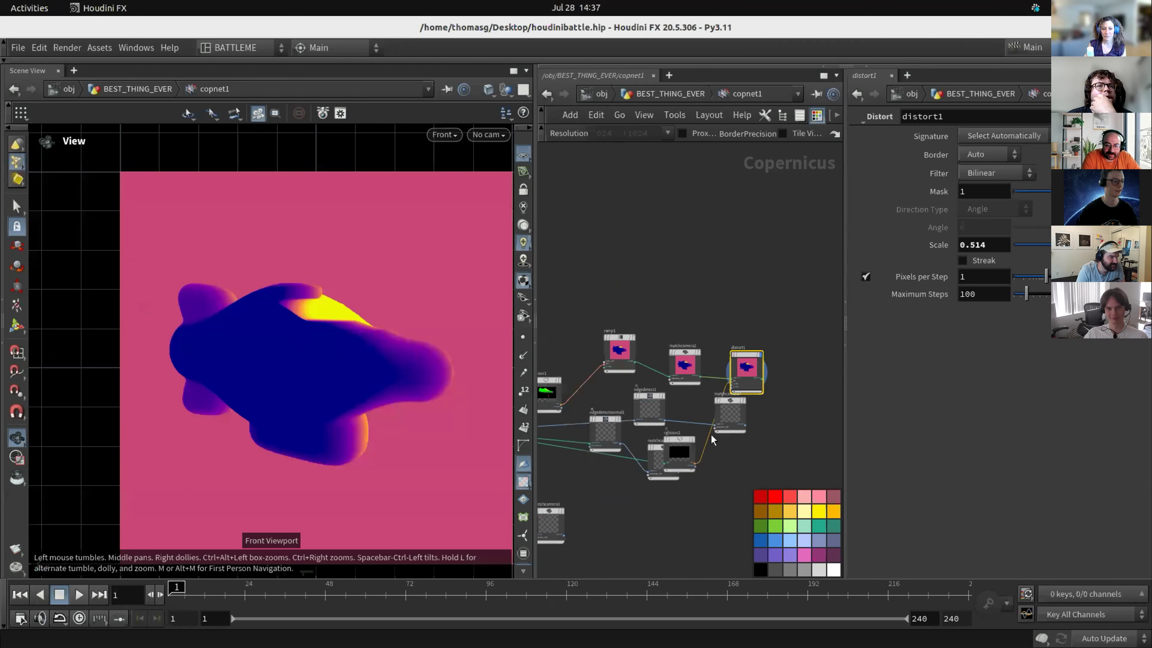
Move rgbtouv2 into the empty area above ramp1 and matchcamera2.
left_click_drag(679, 442, 678, 286)
scroll(653, 308, "up", 3)
scroll(798, 368, "down", 4)
scroll(666, 411, "up", 4)
scroll(666, 411, "up", 4)
scroll(700, 327, "down", 3)
middle_click_drag(725, 245, 594, 293)
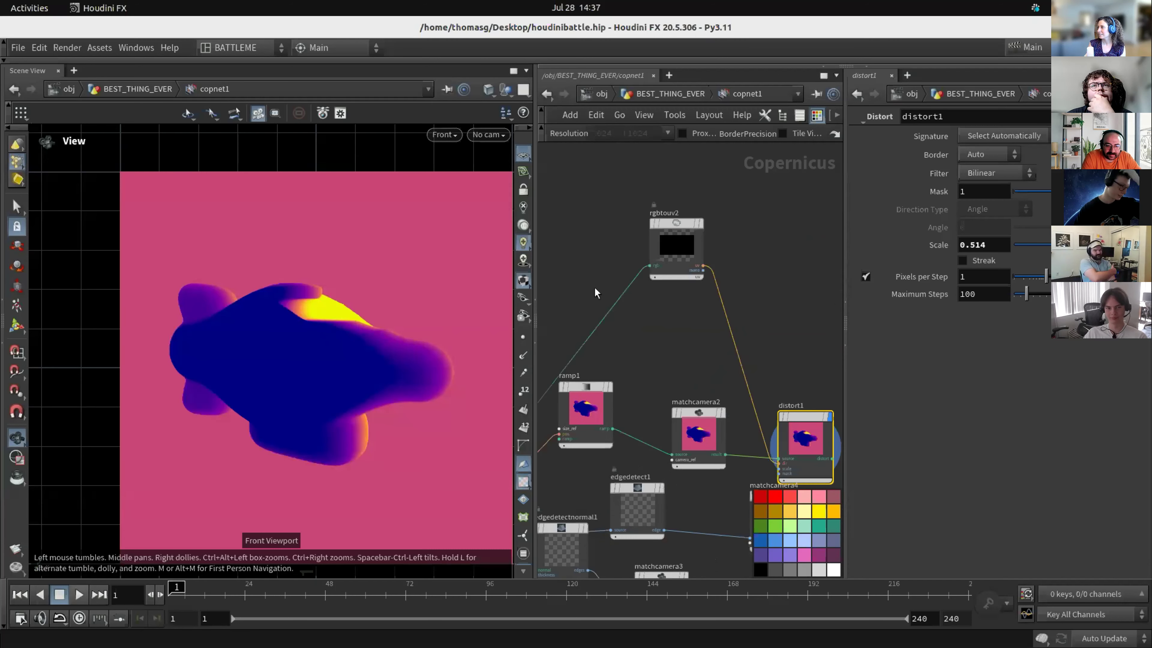
middle_click_drag(542, 232, 746, 273)
scroll(761, 301, "up", 1)
key("Tab")
type("chanel")
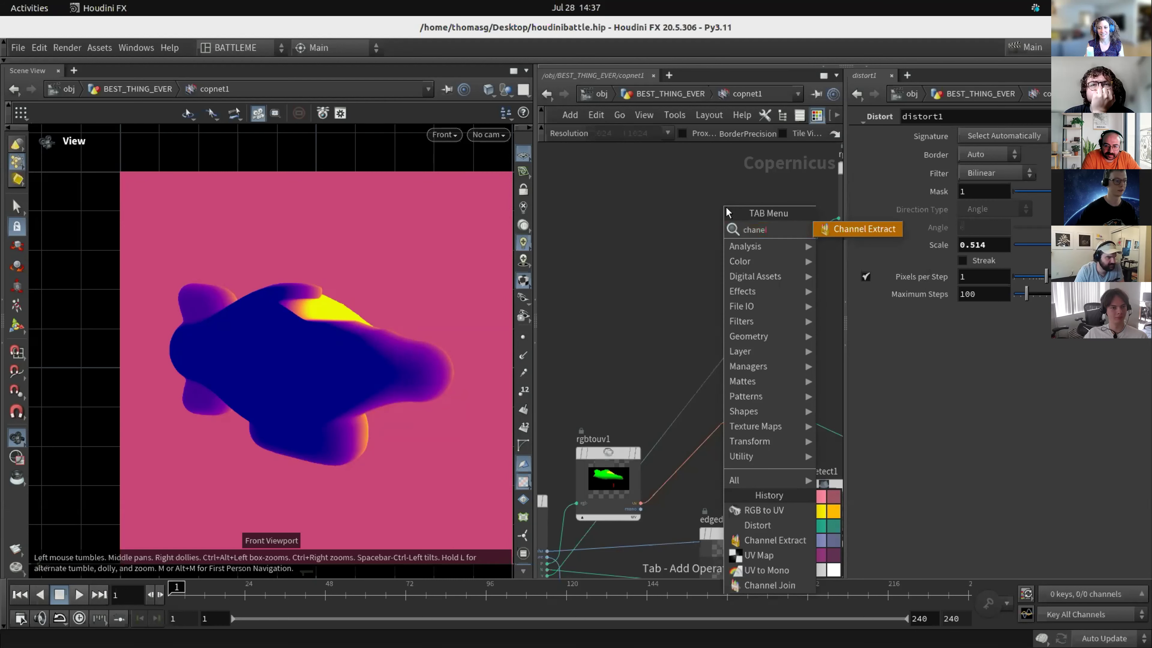
key("Return")
In the BEST_THING_EVER network, change pointwrangle1's velocity vector to set(1,0,0).
left_click(685, 95)
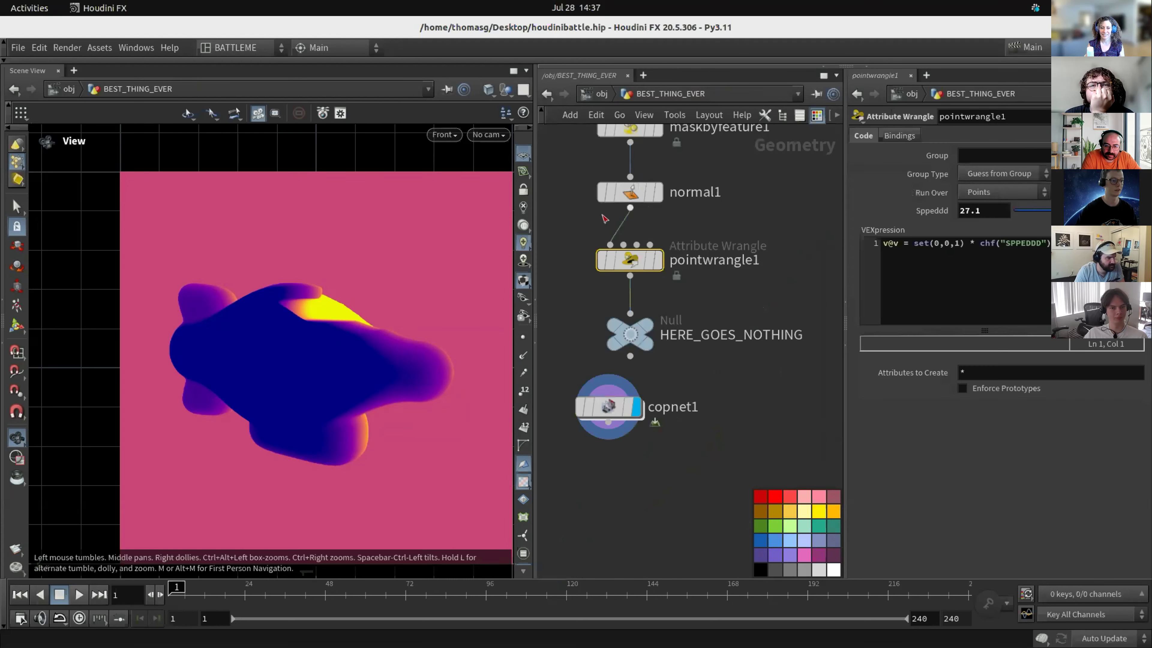
left_click(938, 243)
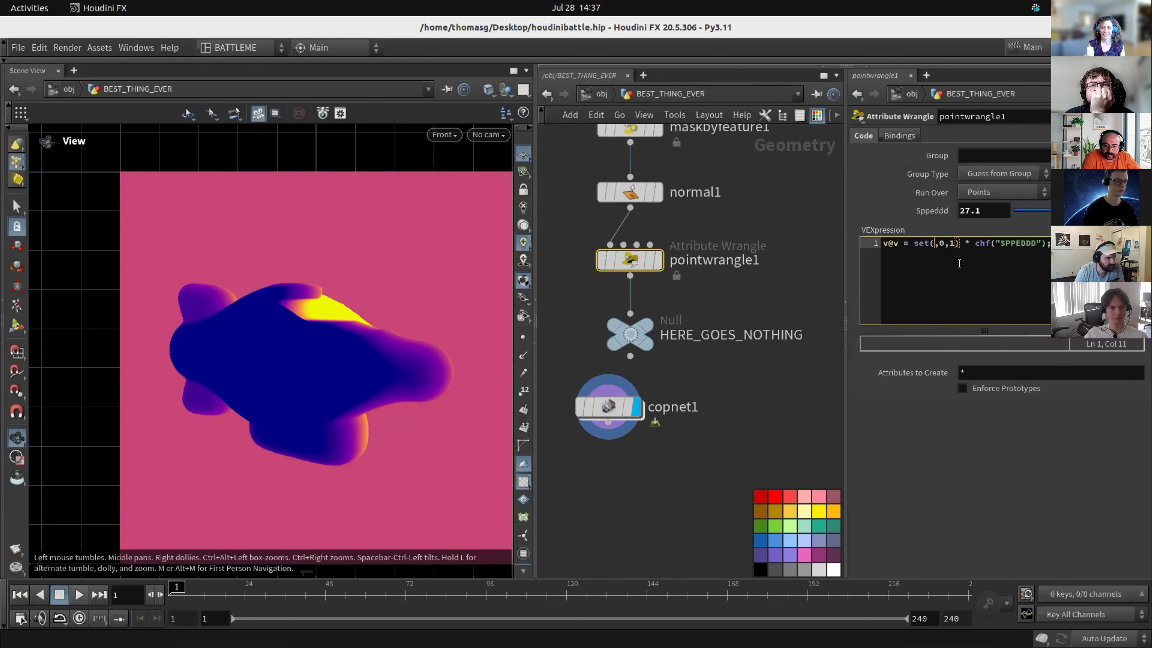
type("0")
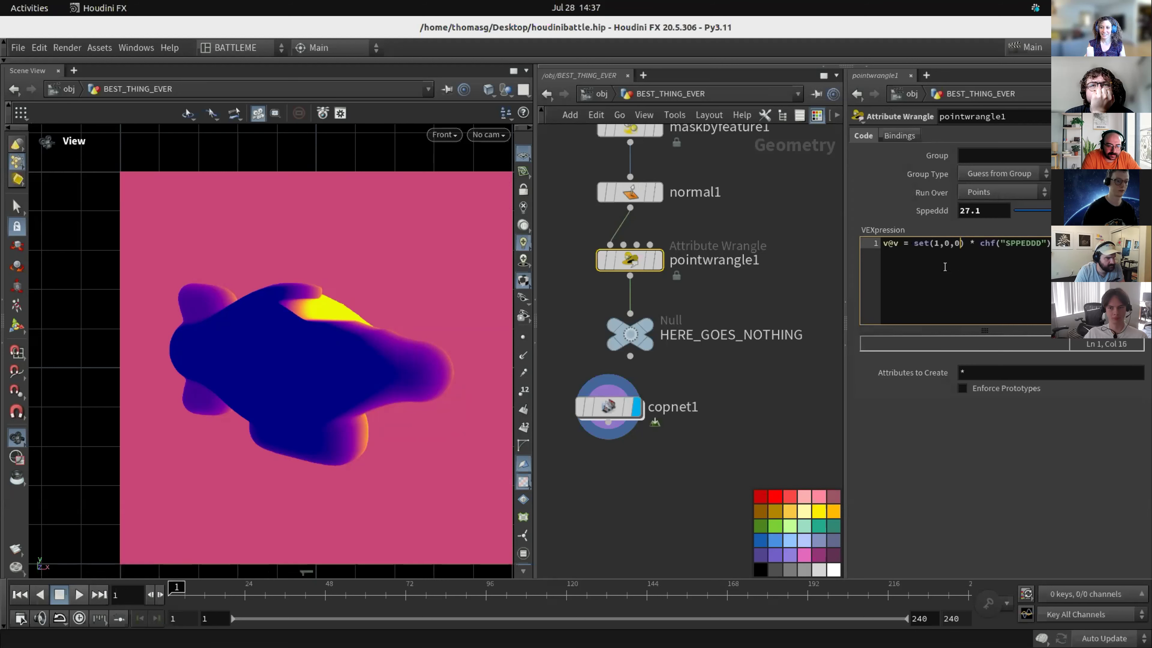
Return to copnet1 and display rgbtouv2 to check the updated velocity image.
scroll(613, 409, "down", 3)
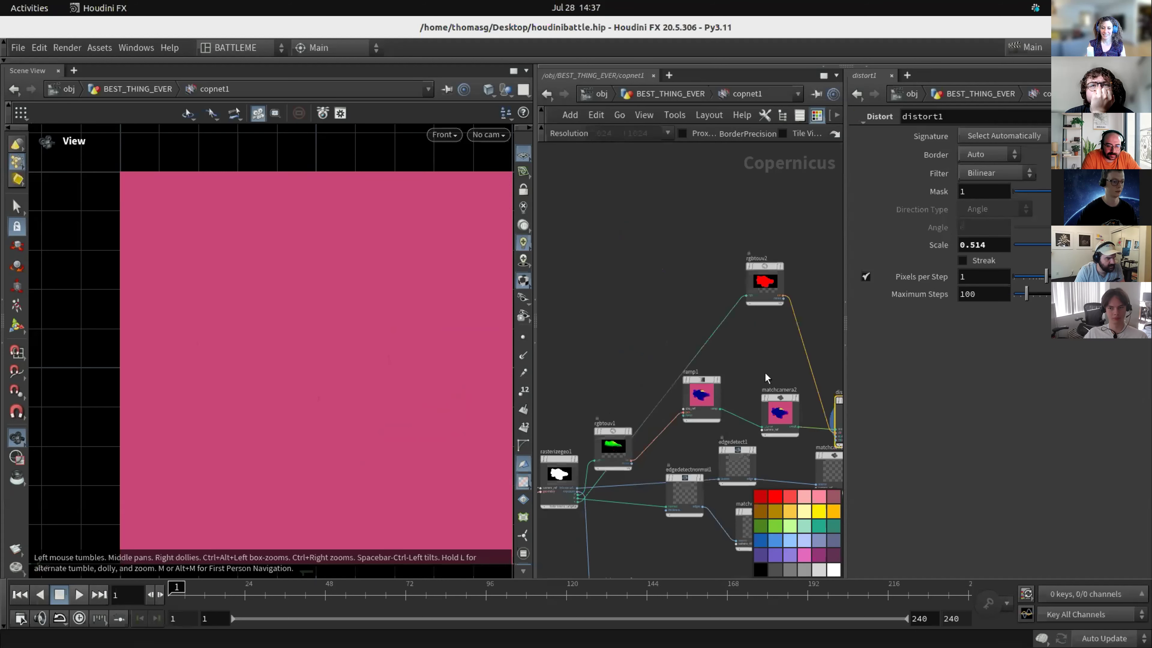
scroll(786, 279, "up", 6)
left_click(706, 245)
key("space+h")
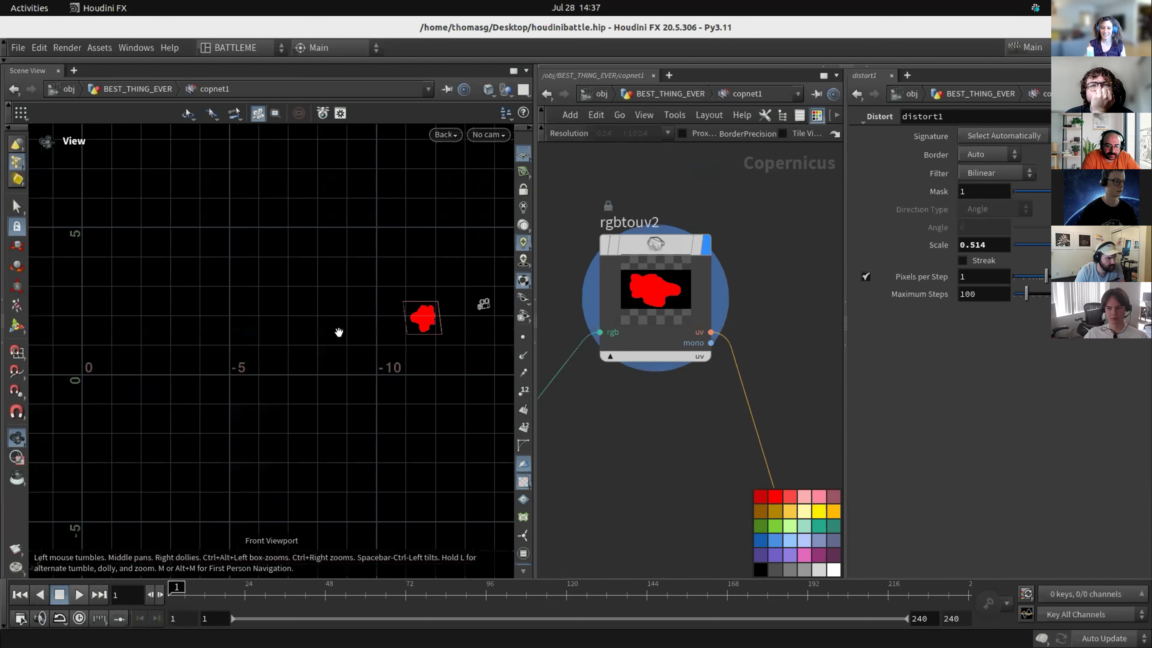
key("space+1")
Duplicate matchcamera2, insert the copy between rgbtouv2 and distort1, and display it.
scroll(683, 407, "down", 3)
scroll(685, 426, "down", 2)
middle_click_drag(725, 490, 635, 226)
scroll(680, 191, "up", 1)
middle_click_drag(691, 200, 772, 365)
left_click_drag(645, 394, 708, 318, "alt")
left_click(750, 293)
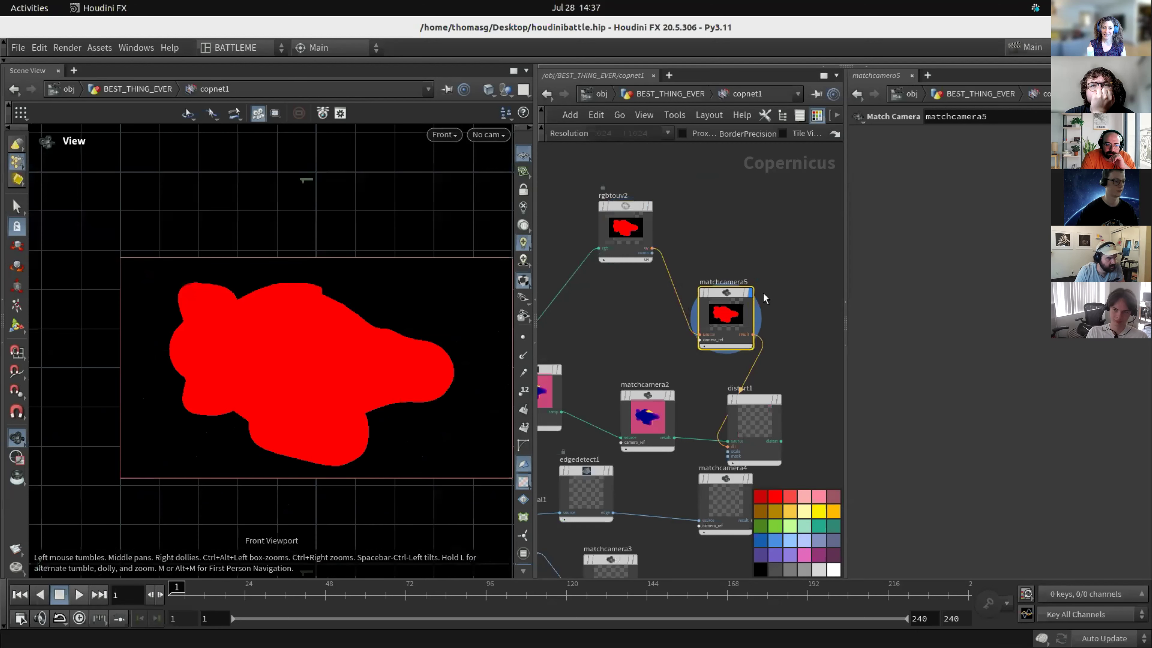
Display distort1 and move it into clear space below matchcamera5.
scroll(767, 298, "down", 2)
middle_click_drag(789, 344, 748, 312)
scroll(725, 344, "up", 4)
left_click(743, 341)
left_click_drag(721, 341, 772, 320)
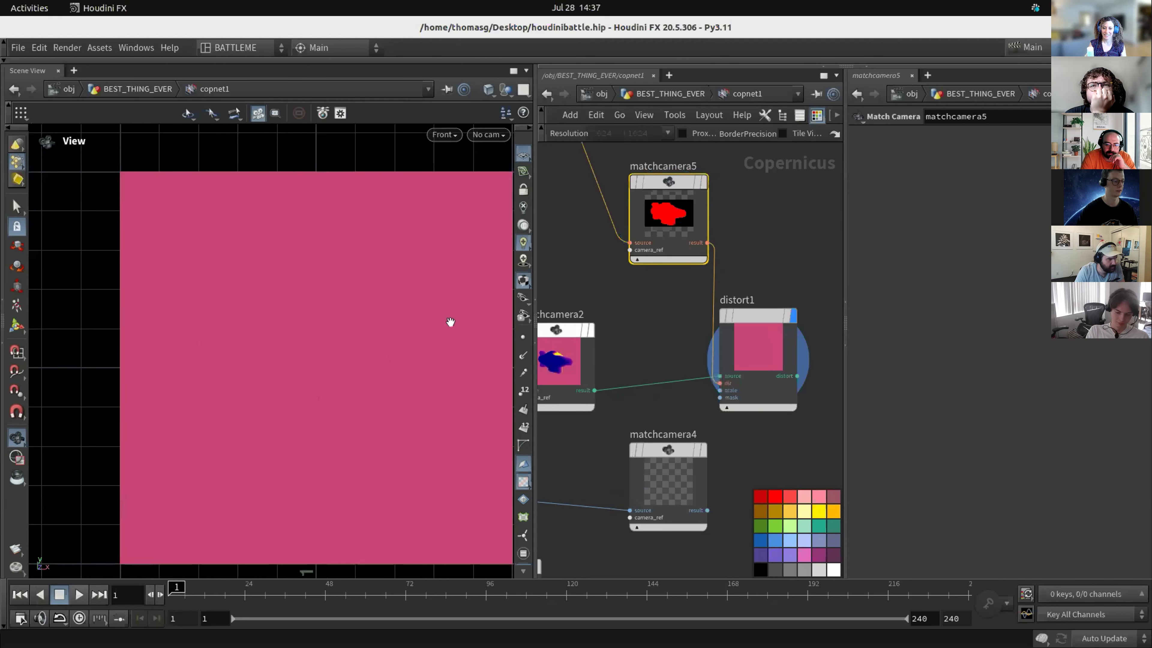
Select distort1 and tune its distortion scale to -0.0037.
scroll(650, 358, "down", 2)
left_click(725, 359)
left_click_drag(1110, 244, 1076, 245)
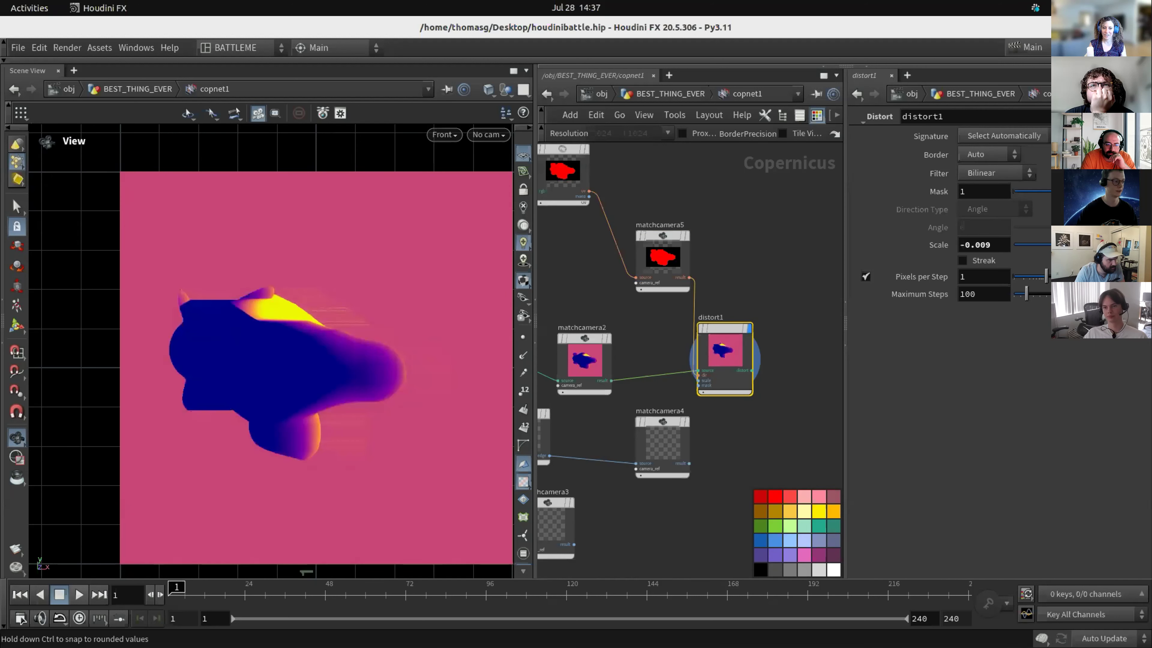
middle_click_drag(995, 244, 1018, 320)
scroll(743, 254, "up", 3)
scroll(671, 272, "down", 4)
scroll(684, 338, "up", 1)
scroll(685, 338, "up", 4)
Add a Dilate Erode node and insert it between matchcamera5 and distort1.
key("Tab")
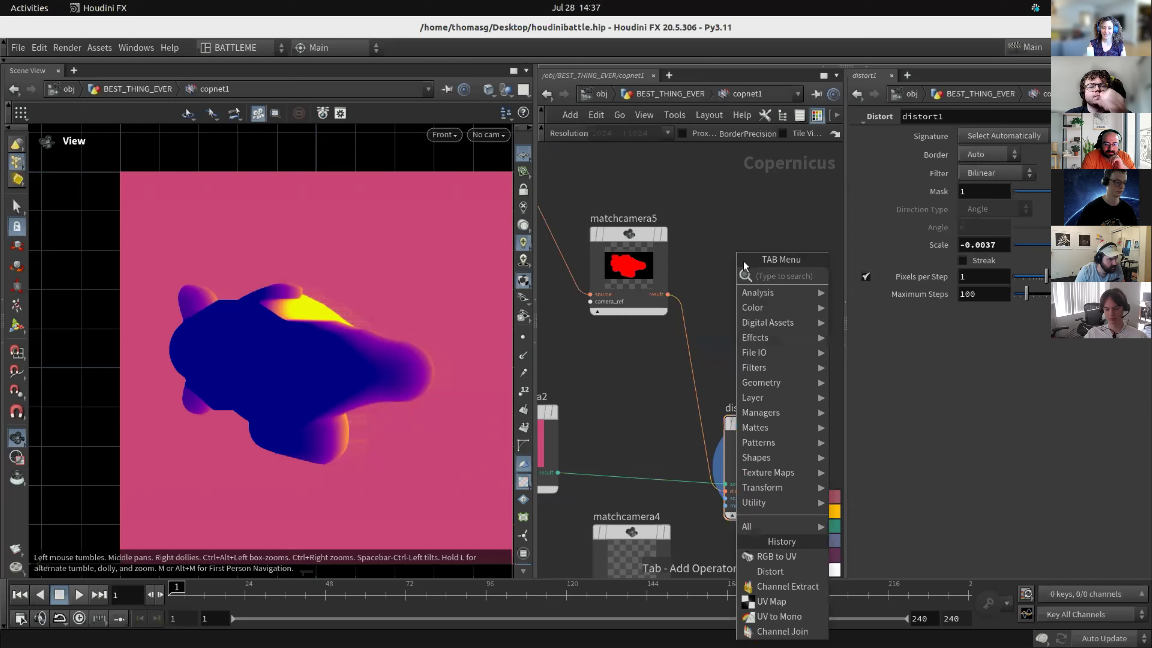
type("dila")
key("Return")
left_click(744, 262)
left_click_drag(743, 262, 686, 324)
middle_click_drag(831, 323, 697, 293)
left_click_drag(658, 297, 647, 256)
middle_click_drag(779, 299, 689, 264)
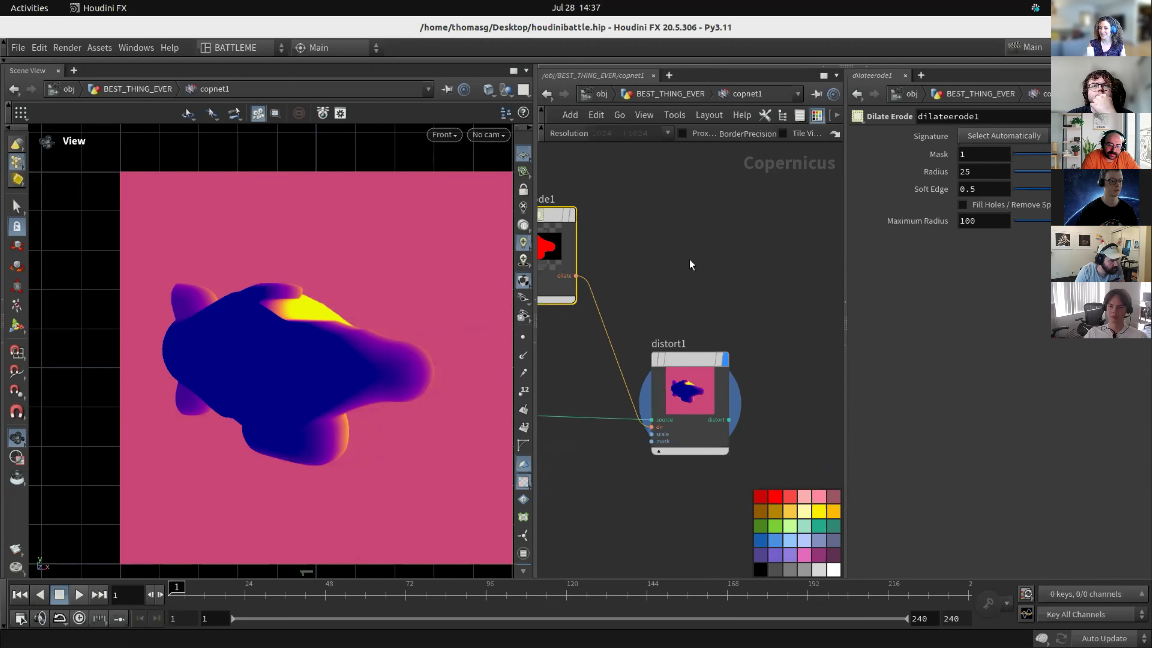
Enable Streak on distort1 and tune its scale to a small positive value.
left_click(699, 374)
middle_click_drag(996, 244, 765, 238)
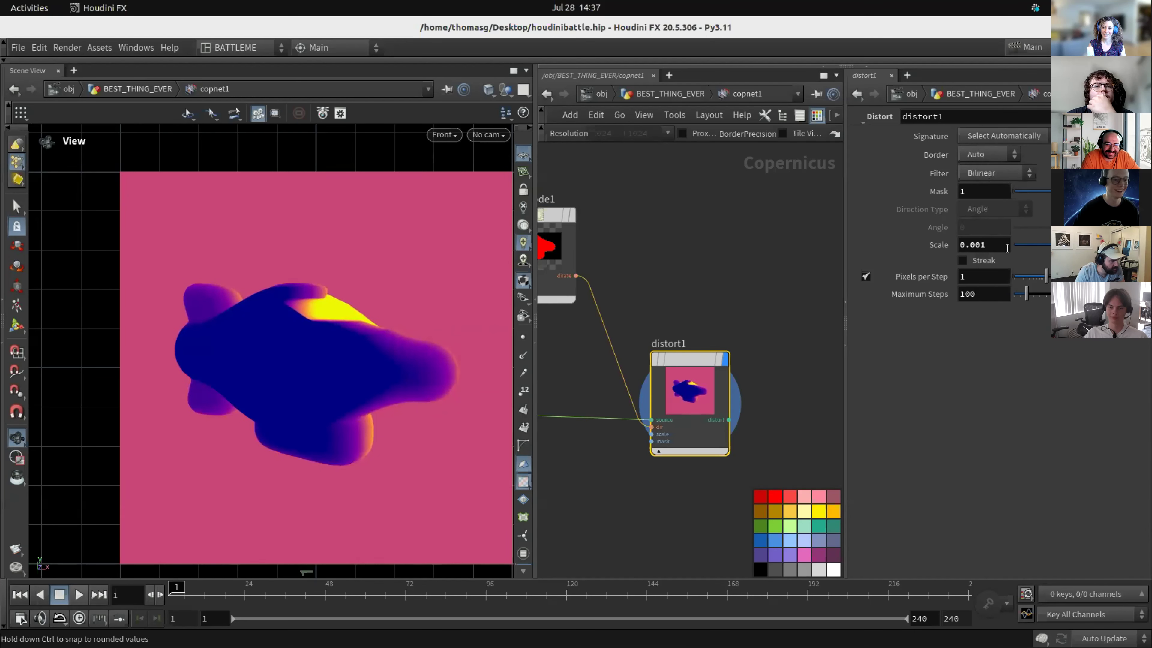
left_click_drag(1077, 244, 1073, 244)
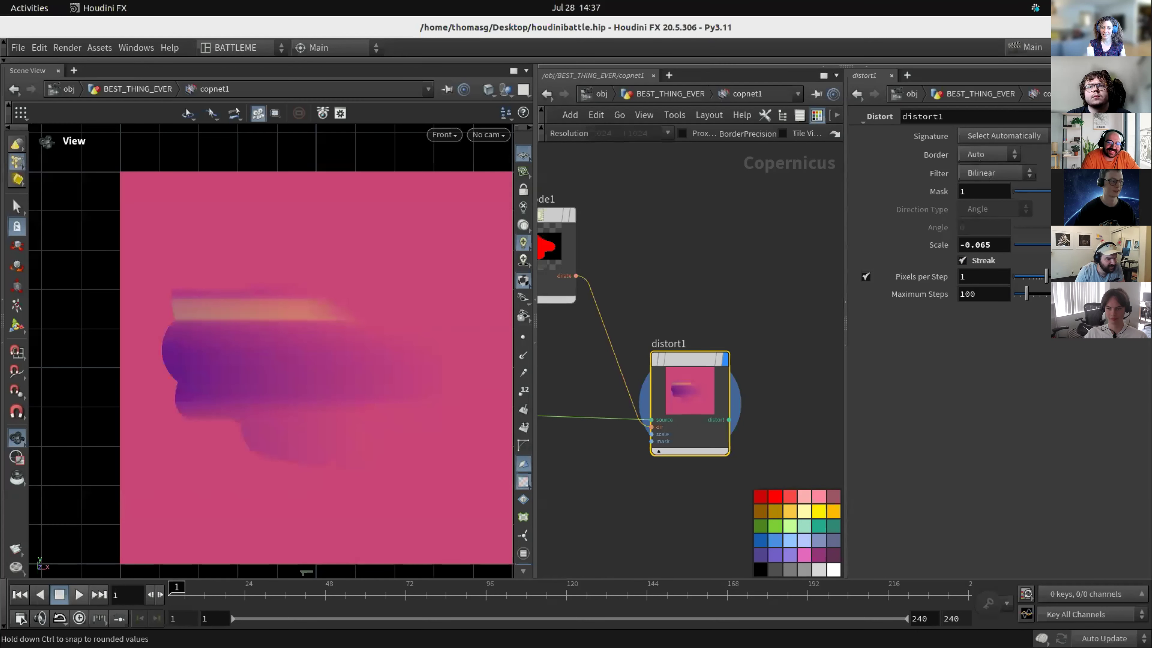
middle_click_drag(998, 244, 1000, 331)
left_click_drag(1073, 244, 1078, 245)
middle_click_drag(988, 242, 993, 327)
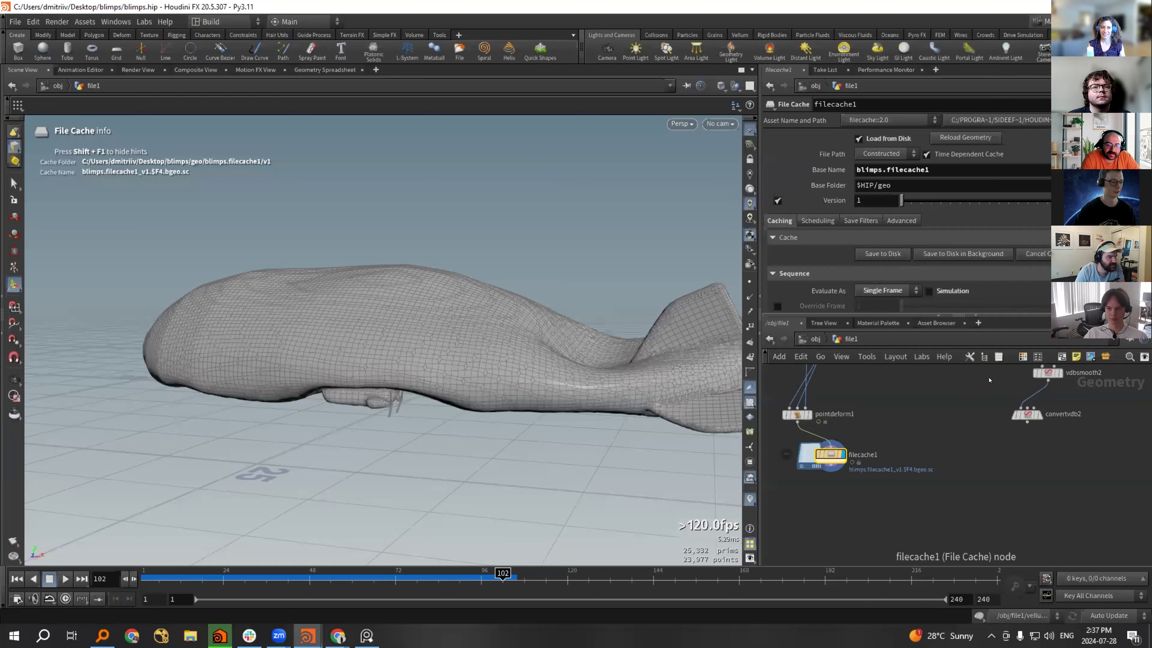
Switch to the blimps.hip file1 network, paste the copied node and start adding a transform node from convertvdb2's output.
key("ctrl+v")
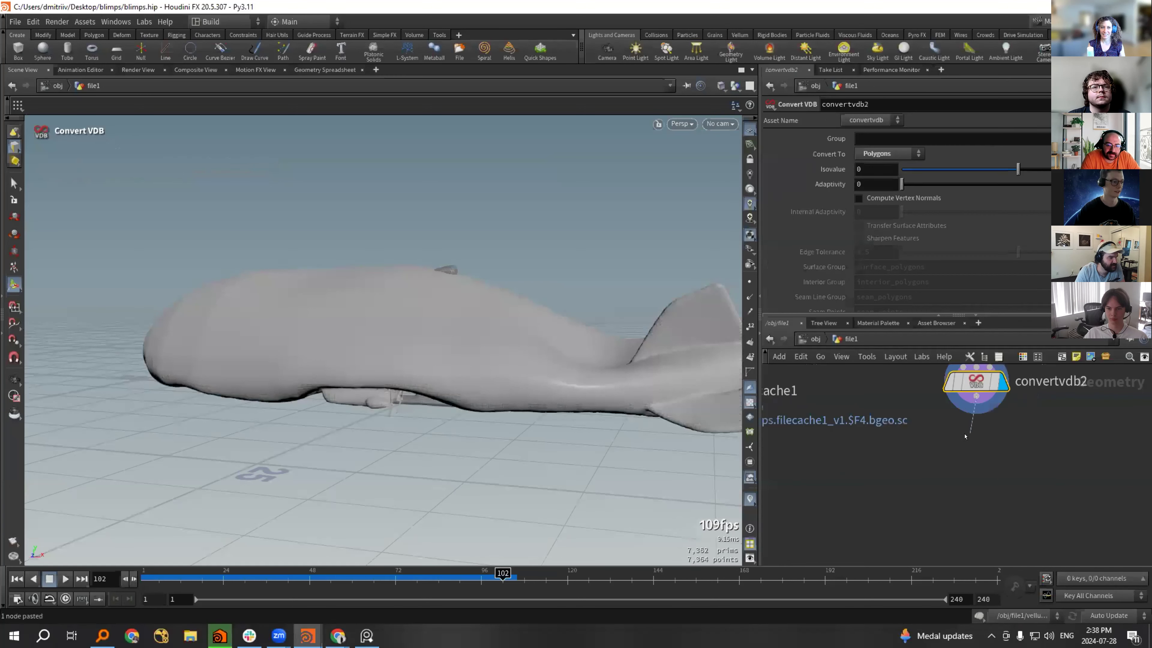
key("Tab")
type("tra")
left_click(854, 316)
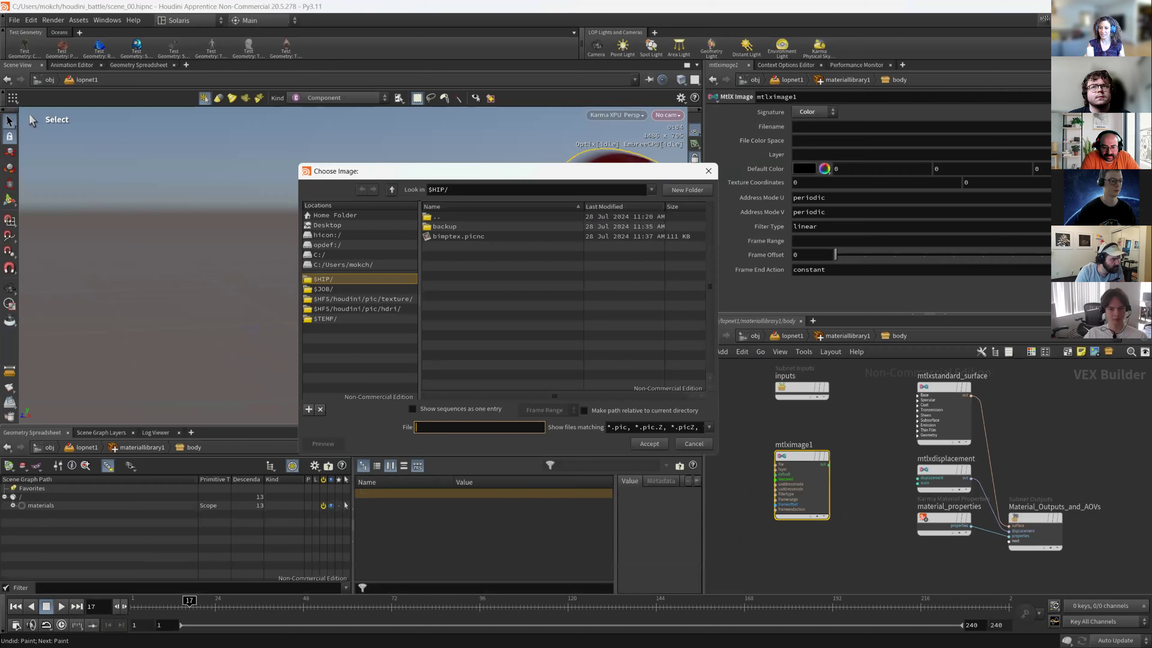
Switch to the scene_00 body material, load $HIP/bimptex.picnc into mtlximage1 and choose its signature.
double_click(457, 236)
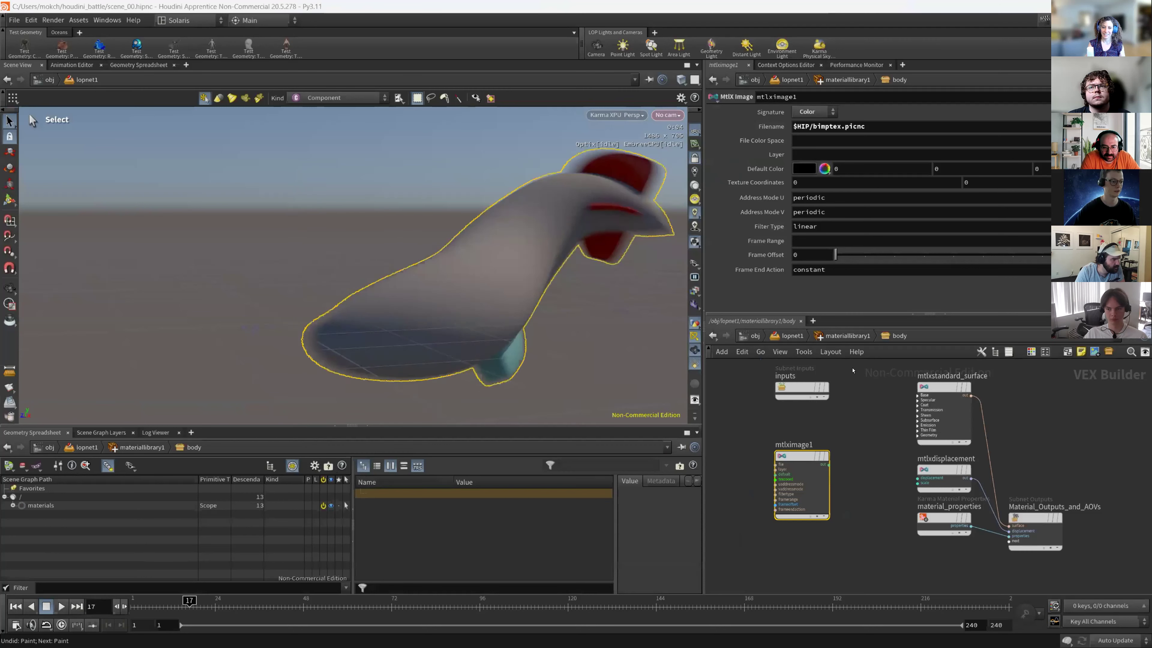
scroll(834, 461, "up", 2)
scroll(834, 461, "up", 2)
left_click(812, 111)
left_click(808, 117)
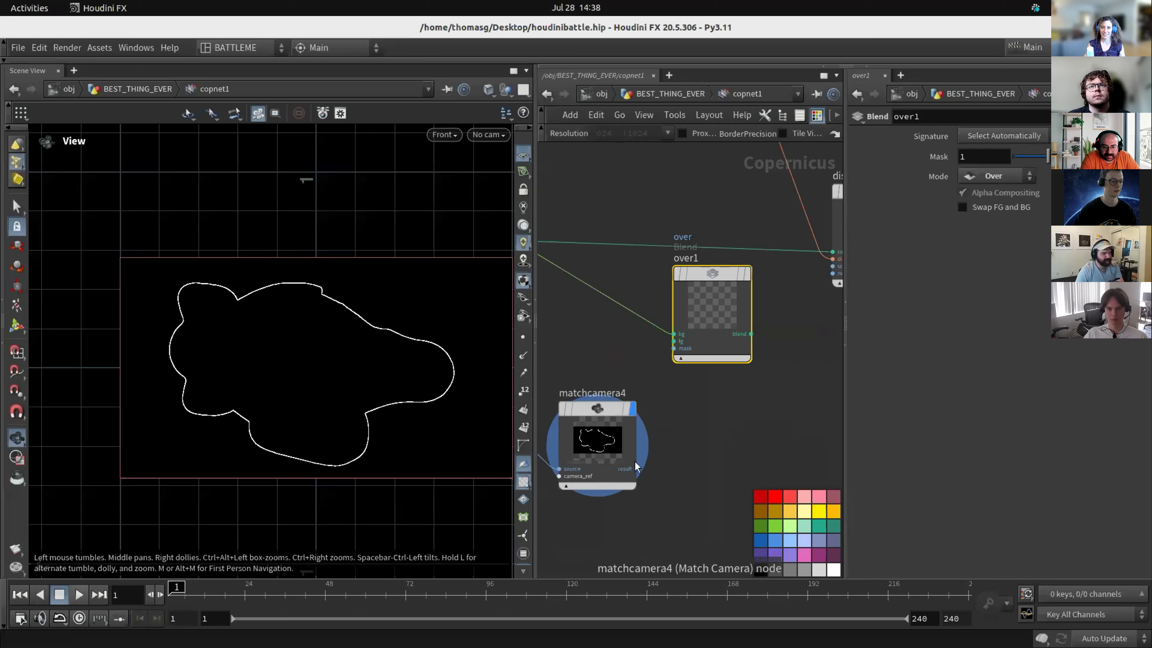
Return to copnet1, wire matchcamera4's result into over1's fg and mask inputs, and display over1.
mouse_move(637, 468)
left_mouse_down()
mouse_move(657, 351)
mouse_move(663, 480)
mouse_move(637, 469)
left_mouse_up()
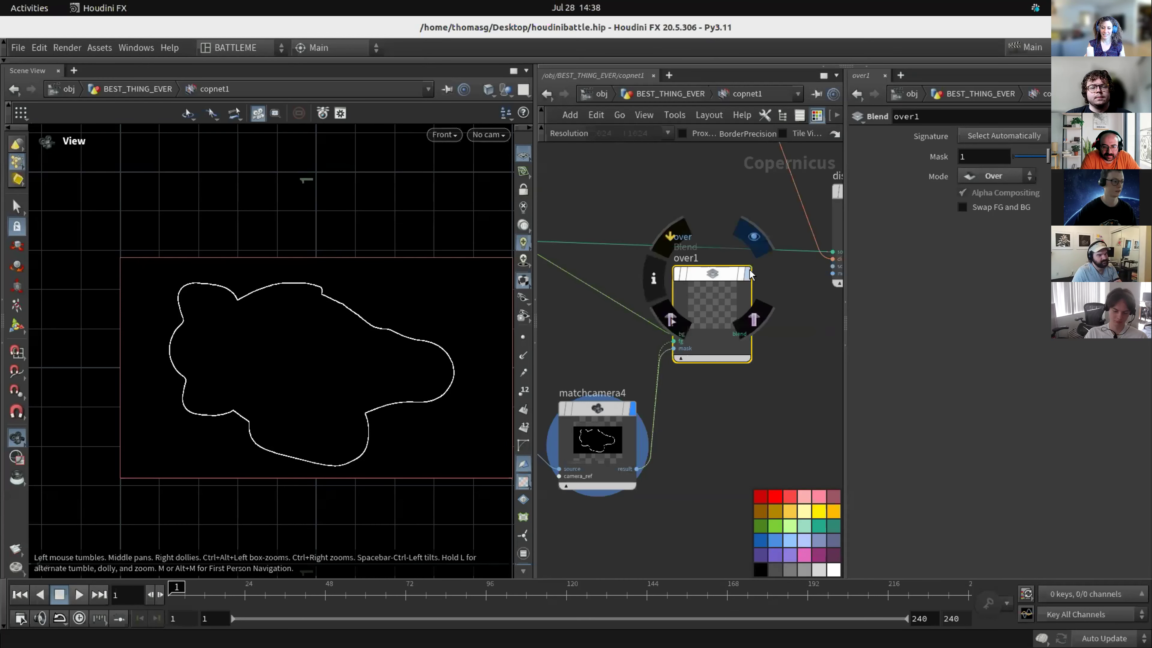
left_click(750, 275)
scroll(707, 390, "down", 2)
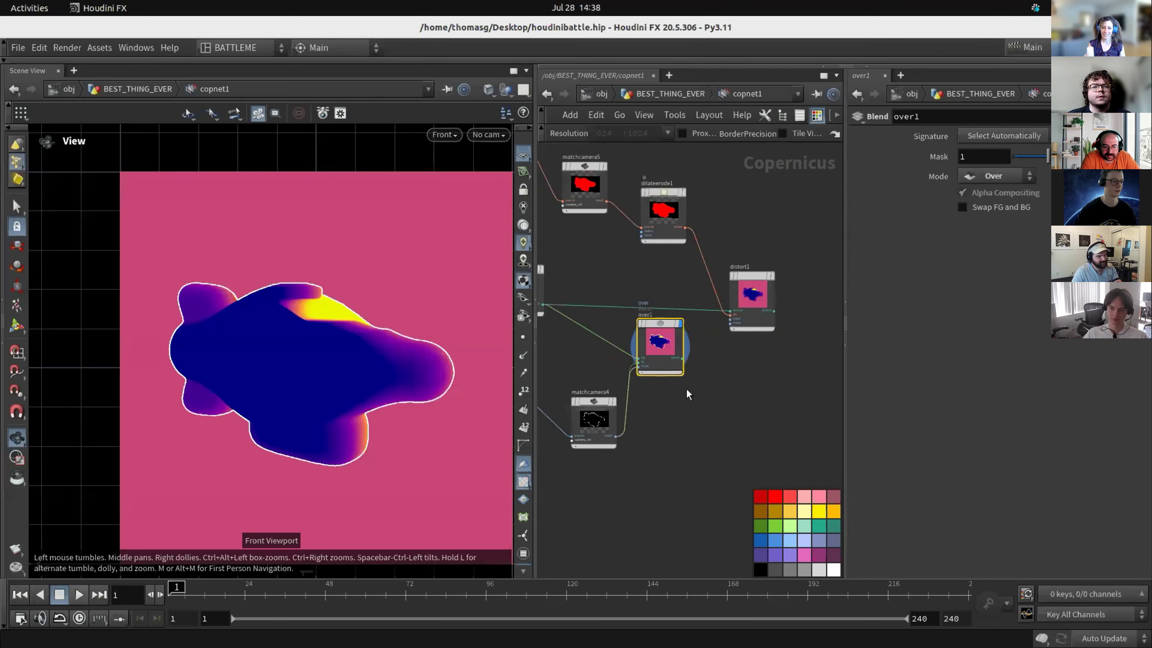
Connect over1's blend output to distort1's source input and display distort1.
scroll(718, 328, "up", 3)
left_click_drag(648, 389, 747, 290)
middle_click_drag(747, 291, 634, 342)
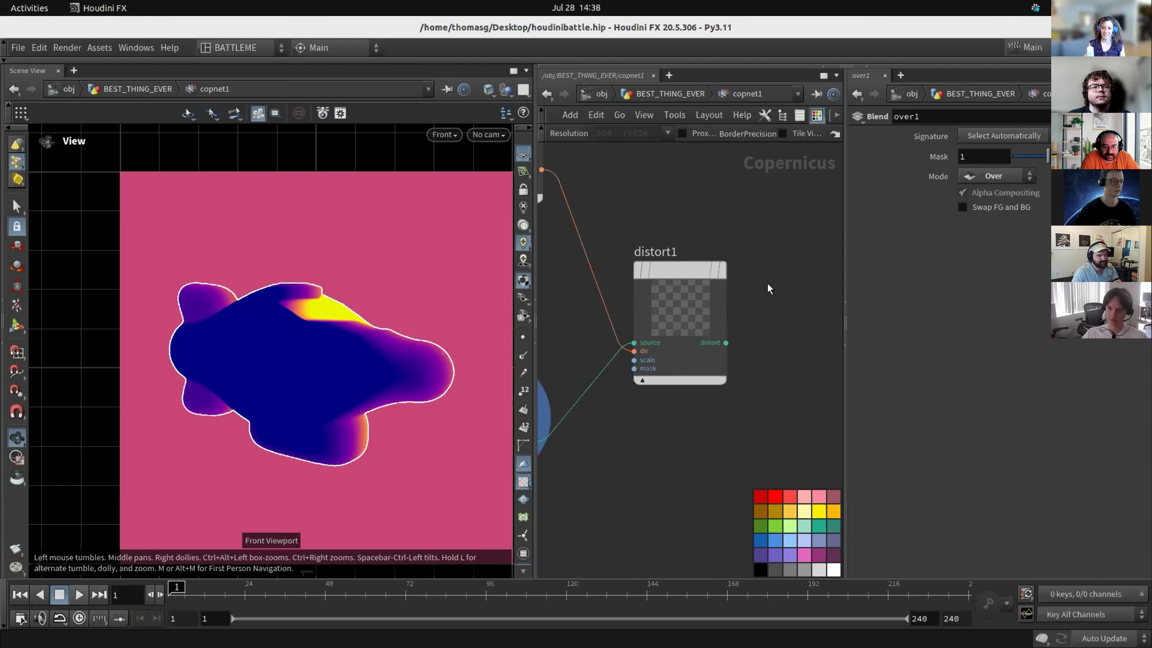
left_click(721, 270)
Add an Invert node and place it above matchcamera4, beside over1.
scroll(596, 441, "down", 3)
middle_click_drag(619, 426, 758, 357)
scroll(756, 357, "up", 3)
left_click_drag(707, 374, 707, 423)
key("Tab")
type("inv")
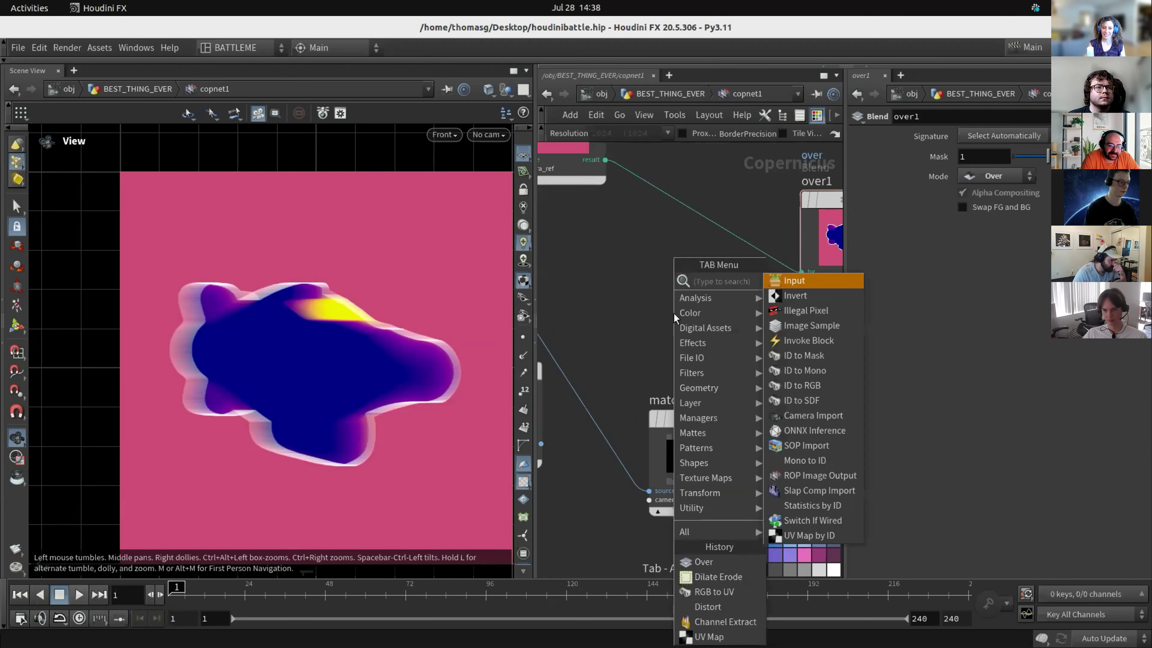
key("Return")
left_click(675, 319)
left_click_drag(675, 318, 683, 263)
Route matchcamera4's result through invert1 into over1's fg input.
left_click_drag(744, 490, 689, 510)
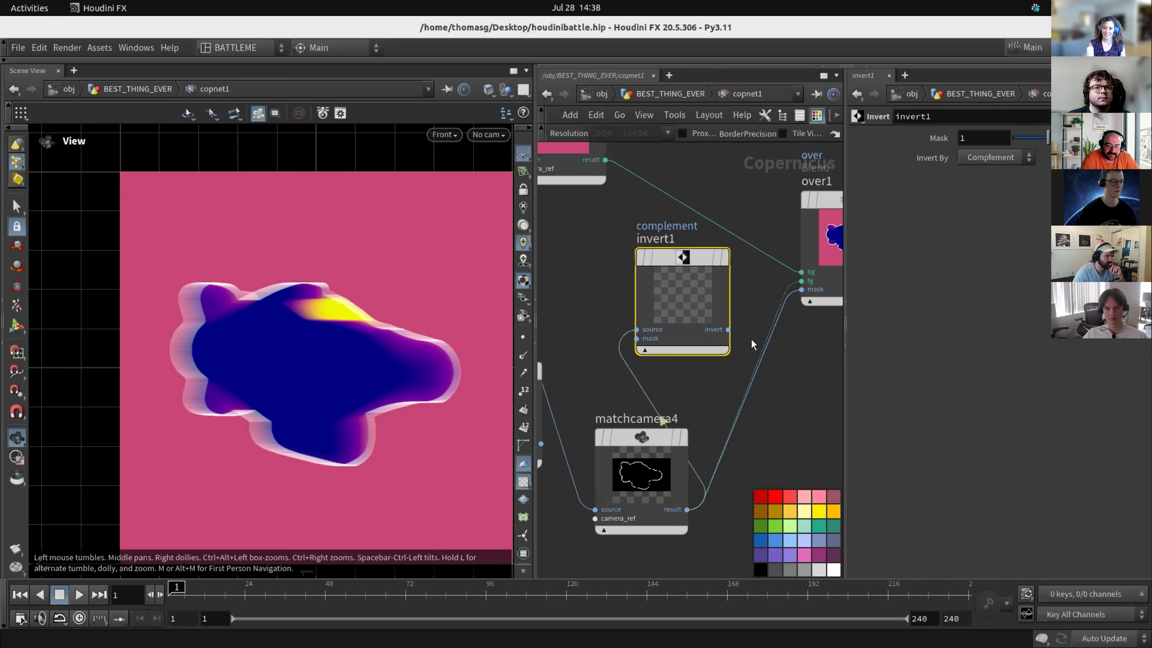
left_click(775, 285)
middle_click_drag(775, 284, 660, 302)
scroll(677, 302, "down", 2)
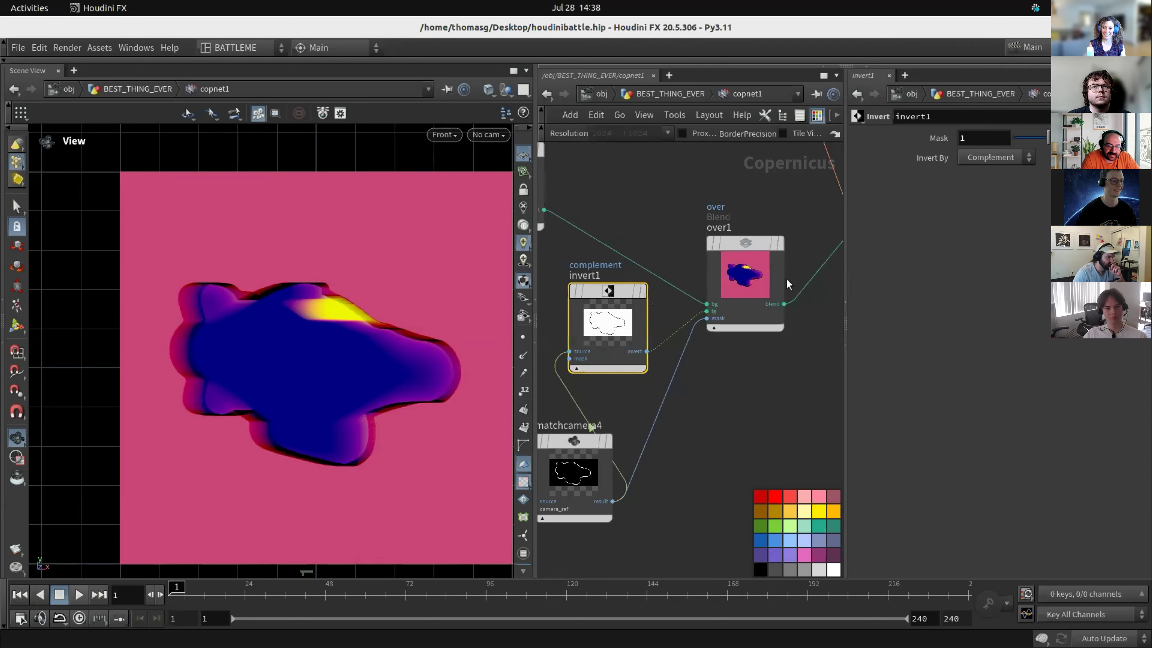
Display over1 and distort1 in turn to compare the dark outline before and after distortion.
scroll(786, 282, "up", 3)
left_click(804, 215)
scroll(733, 463, "down", 3)
middle_click_drag(733, 457, 637, 466)
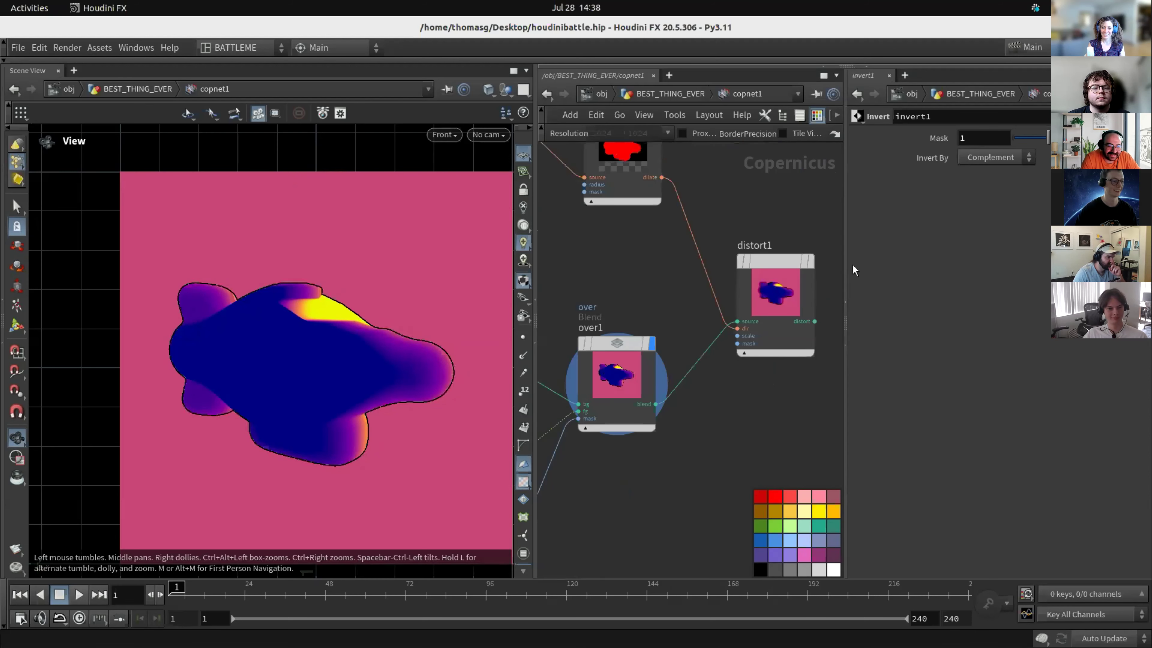
left_click(816, 223)
scroll(603, 286, "down", 2)
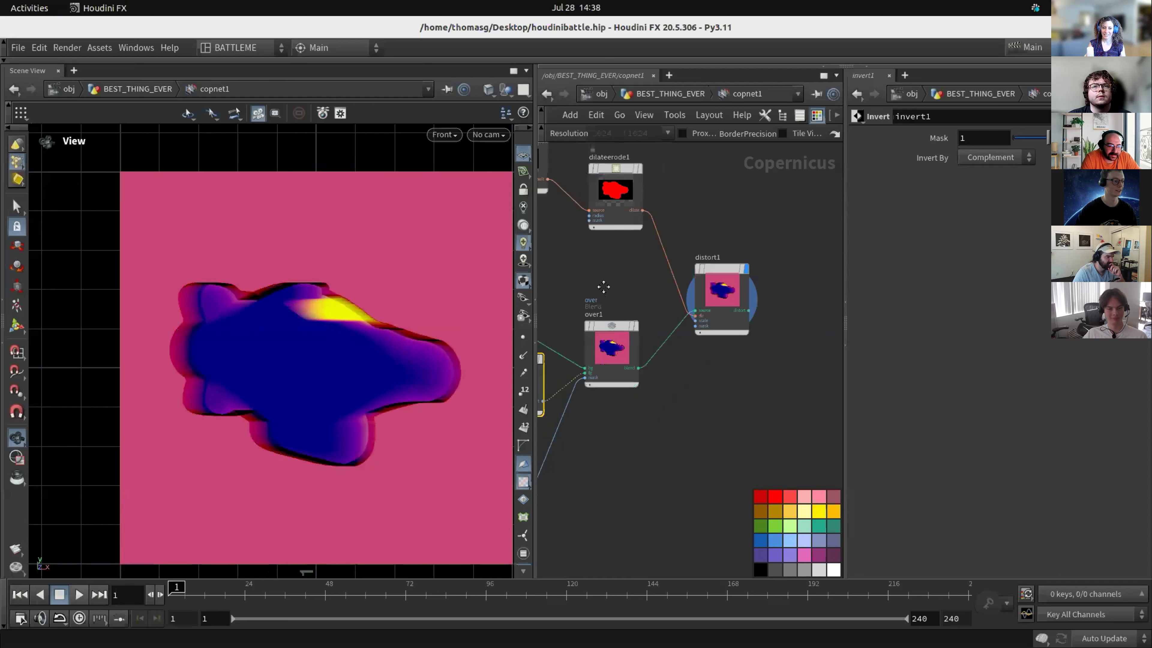
Set distort1's scale to 0.002.
middle_click_drag(603, 287, 653, 264)
left_click(771, 268)
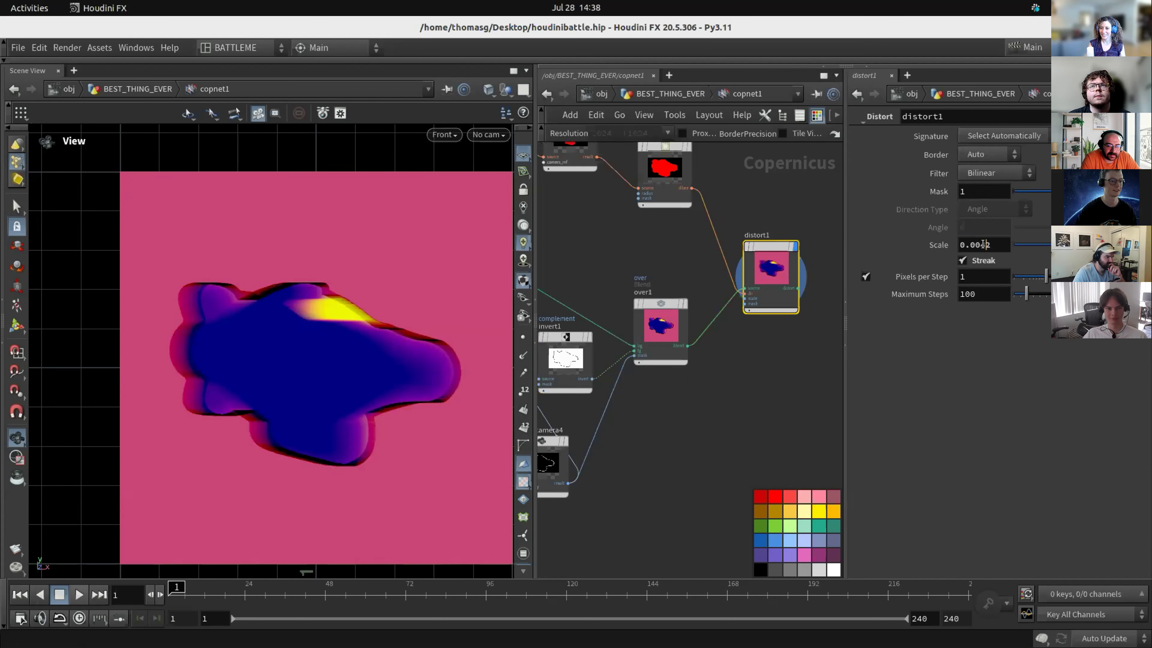
type("0.002")
key("Return")
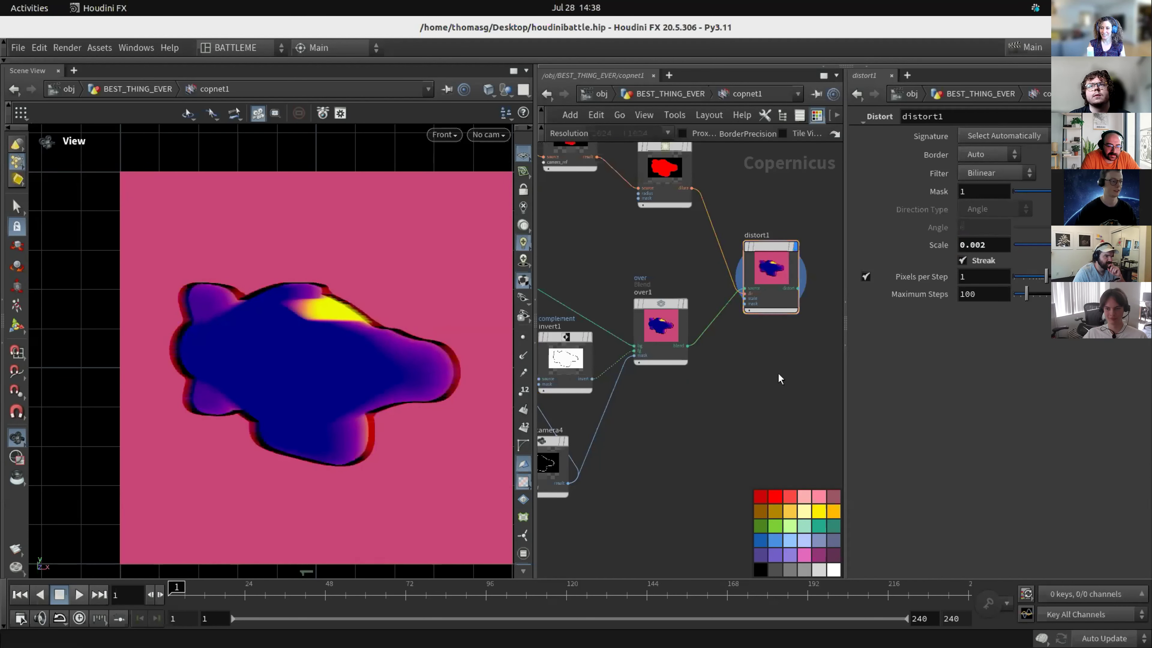
Display over1 to check the outline's thickness at its source.
scroll(751, 373, "down", 1)
middle_click_drag(750, 373, 778, 321)
scroll(741, 288, "up", 4)
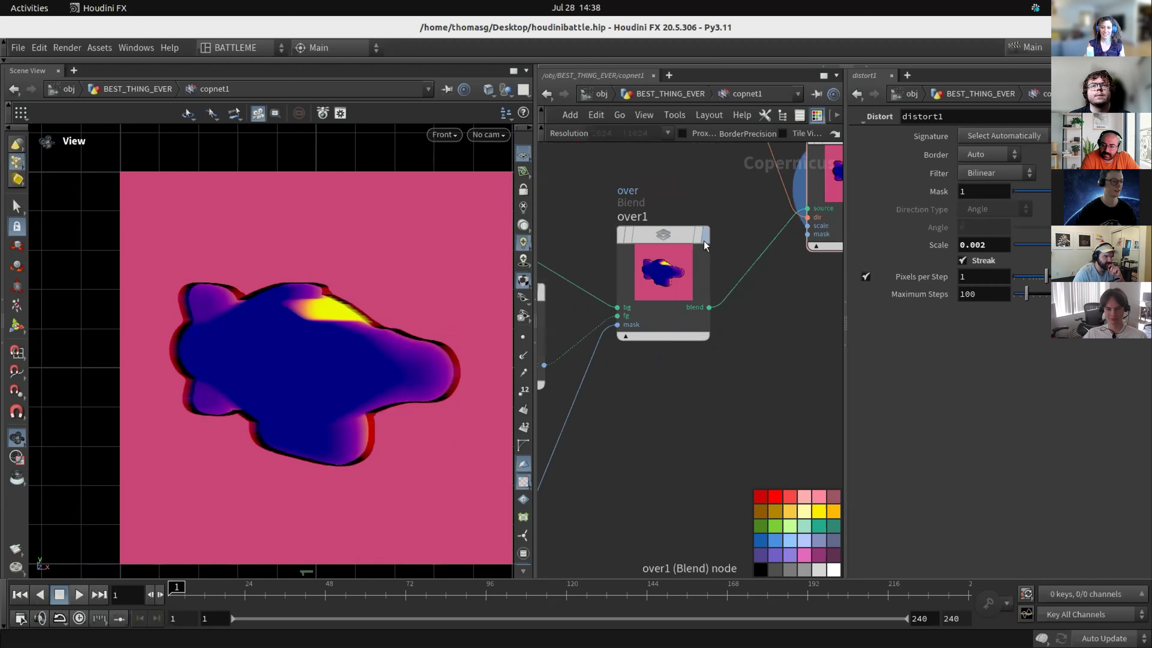
left_click(704, 236)
scroll(674, 413, "down", 3)
middle_click_drag(673, 414, 748, 355)
scroll(664, 331, "up", 3)
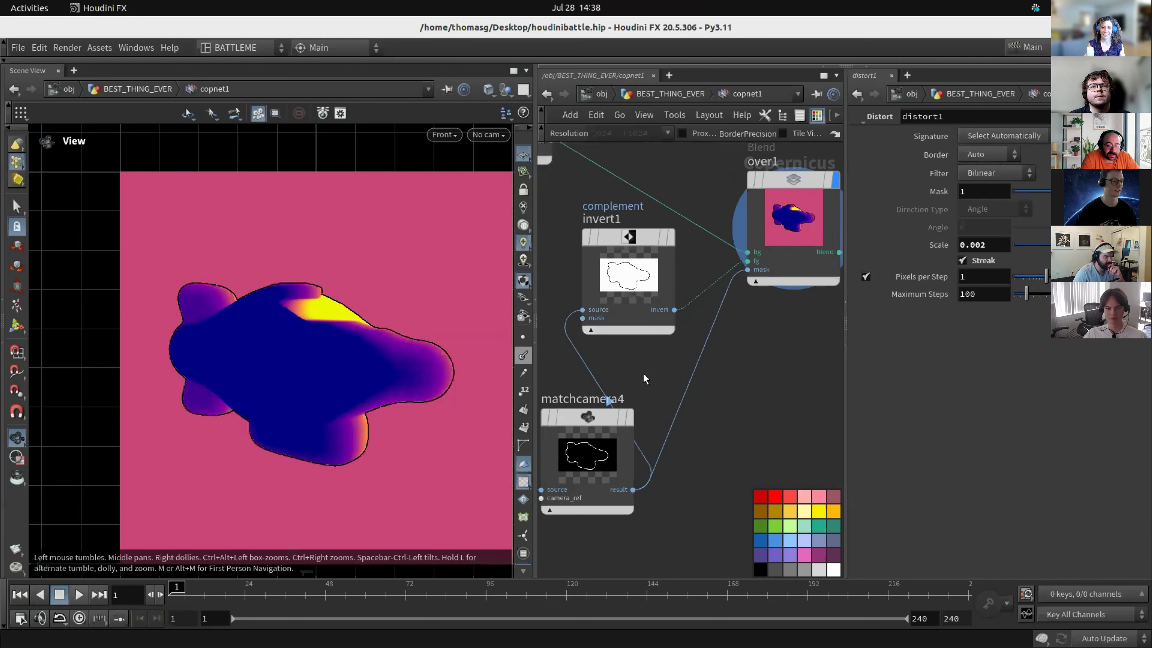
Move matchcamera4 lower in the network and add another Dilate Erode node for its outline.
middle_click_drag(645, 382, 722, 340)
scroll(724, 344, "down", 3)
left_click_drag(705, 357, 684, 468)
middle_click_drag(645, 399, 723, 386)
key("Tab")
type("dila")
key("Return")
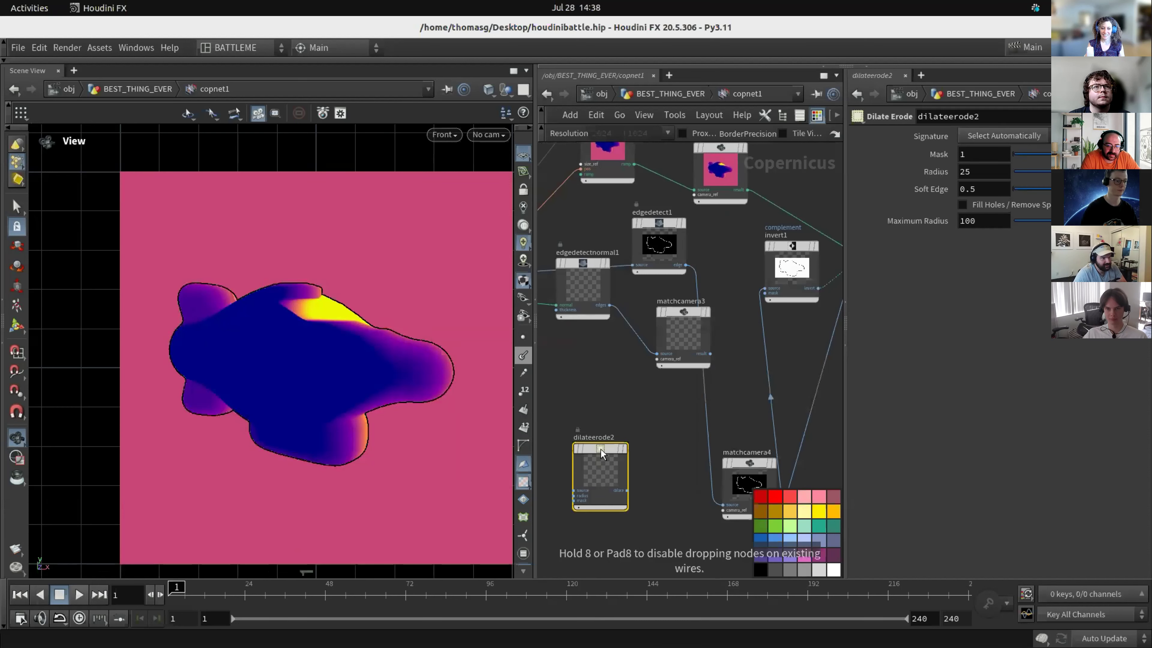
left_click(754, 375)
Wire matchcamera4 through dilateerode2 and feed the dilated edges to invert1's source and over1's mask.
middle_click_drag(771, 379, 597, 359)
left_click_drag(672, 358, 710, 366)
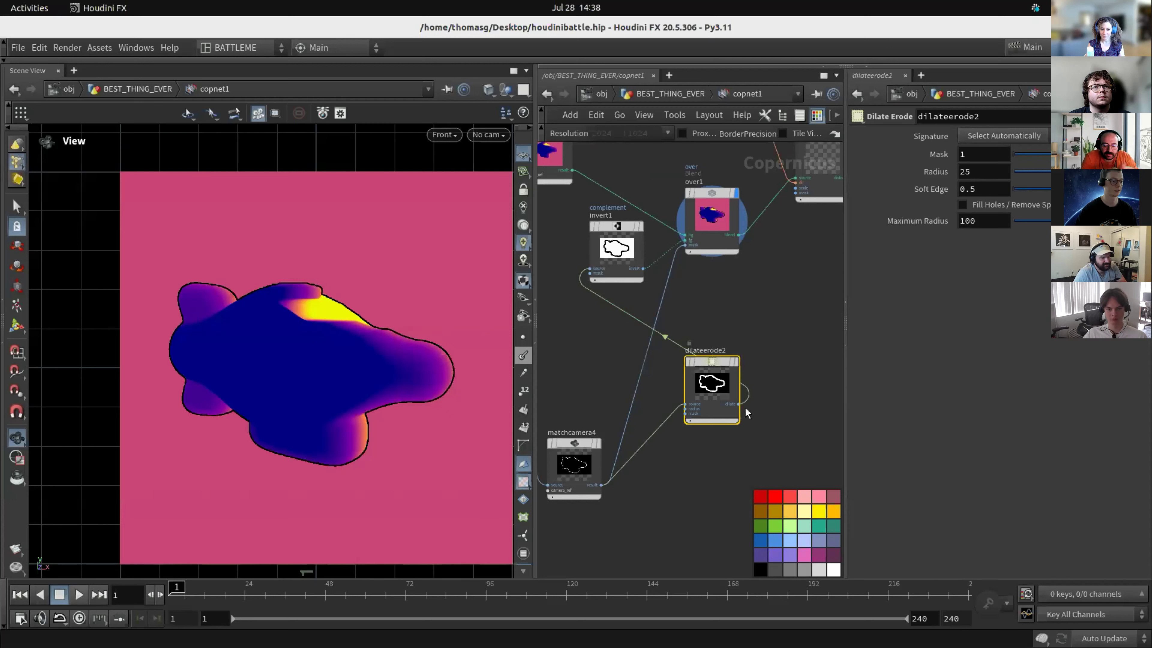
left_click(693, 263)
Set dilateerode2's radius to 0.7 and its soft edge to 0.
scroll(759, 313, "up", 2)
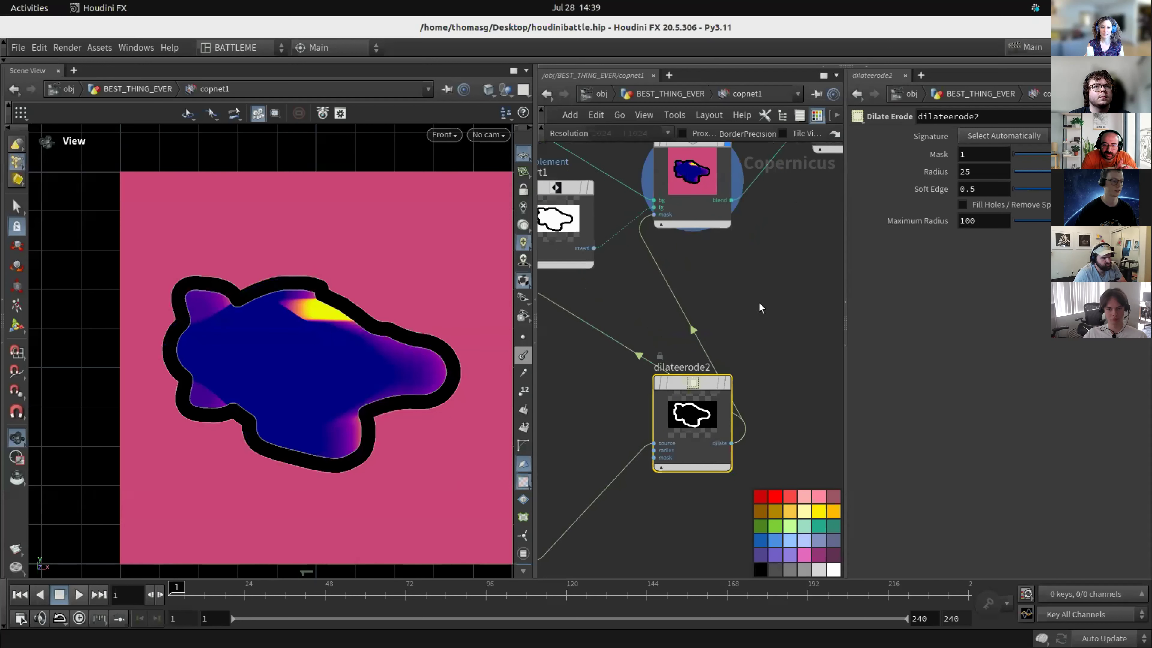
left_click_drag(1134, 172, 1061, 171)
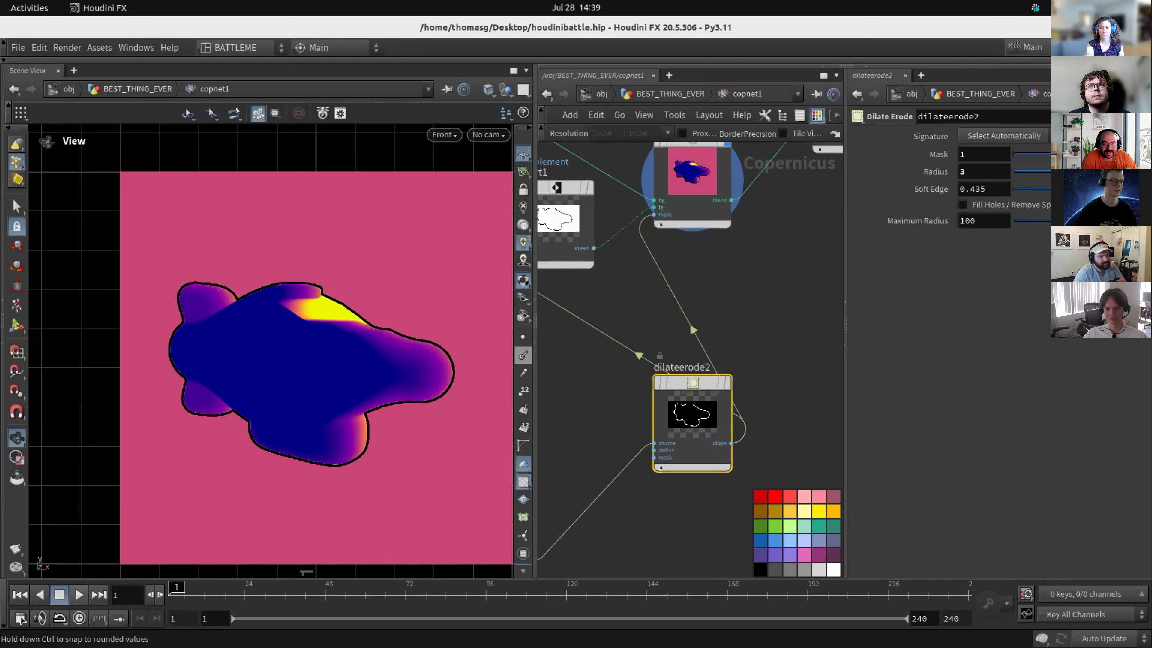
left_click_drag(1088, 172, 1082, 171)
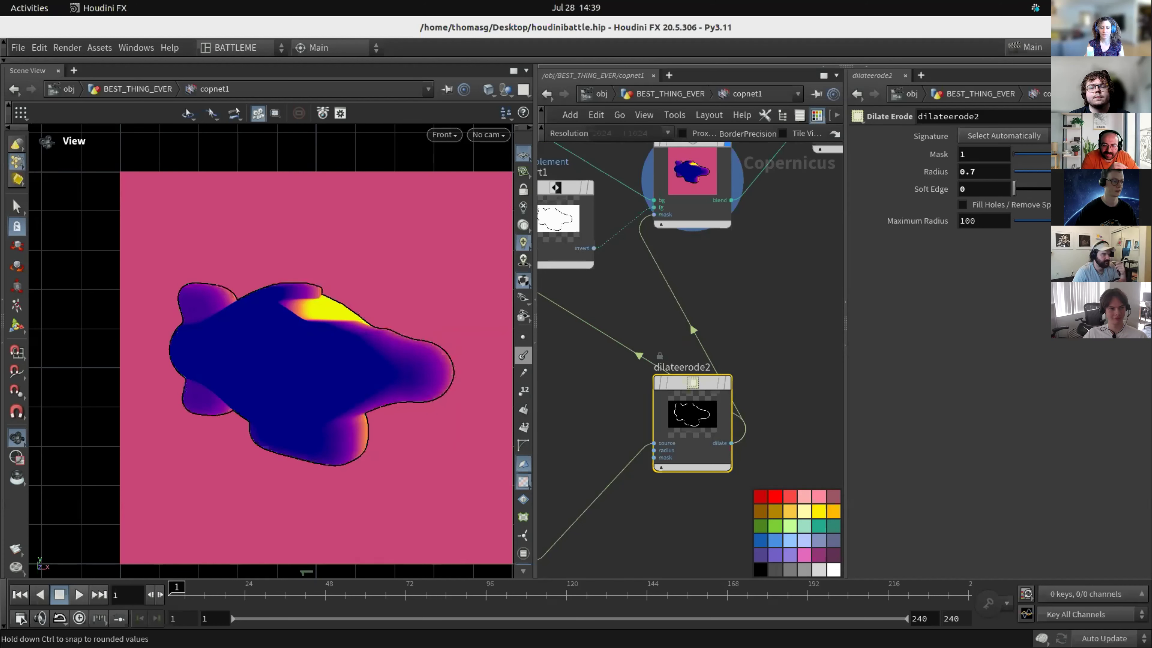
Move edgedetectnormal1 below edgedetect1, then display its edges and matchcamera3's result in the front view.
scroll(705, 310, "down", 3)
middle_click_drag(719, 301, 849, 266)
middle_click_drag(660, 271, 712, 283)
scroll(718, 263, "up", 3)
left_click_drag(706, 261, 698, 366)
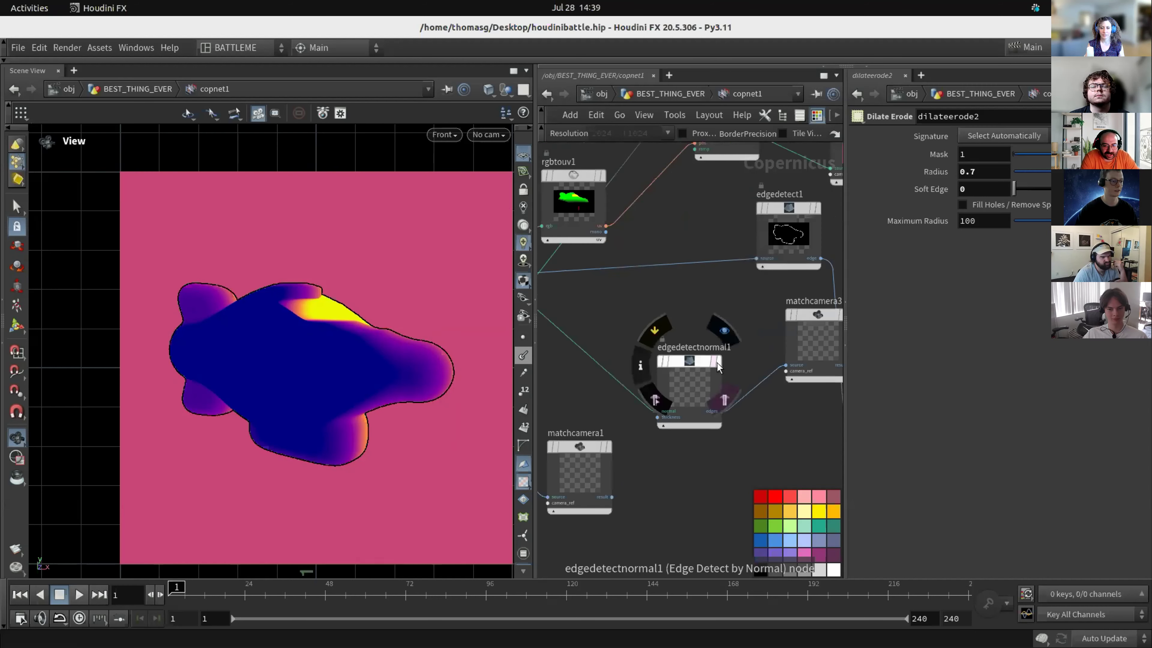
left_click(716, 362)
key("space+3")
middle_click_drag(830, 330, 703, 333)
left_click(720, 319)
key("space+3")
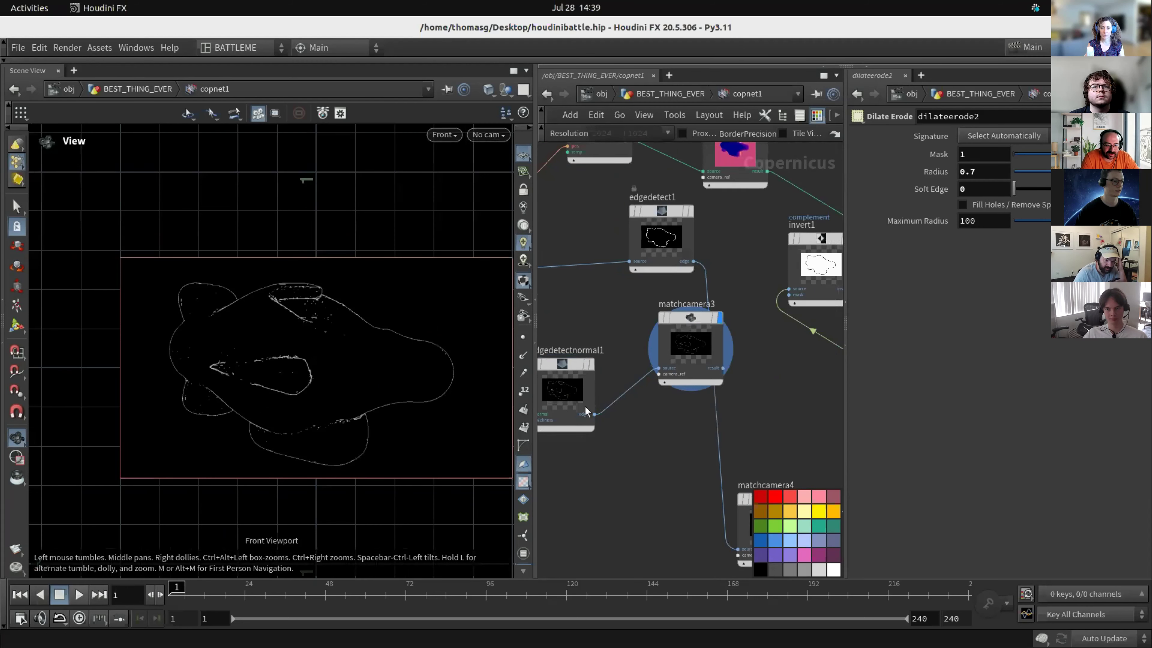
Move matchcamera3 across the network to the free area beside dilateerode2.
scroll(590, 404, "down", 3)
left_click_drag(587, 305, 798, 334)
middle_click_drag(799, 276, 632, 326)
left_click_drag(642, 254, 785, 252)
scroll(692, 327, "up", 2)
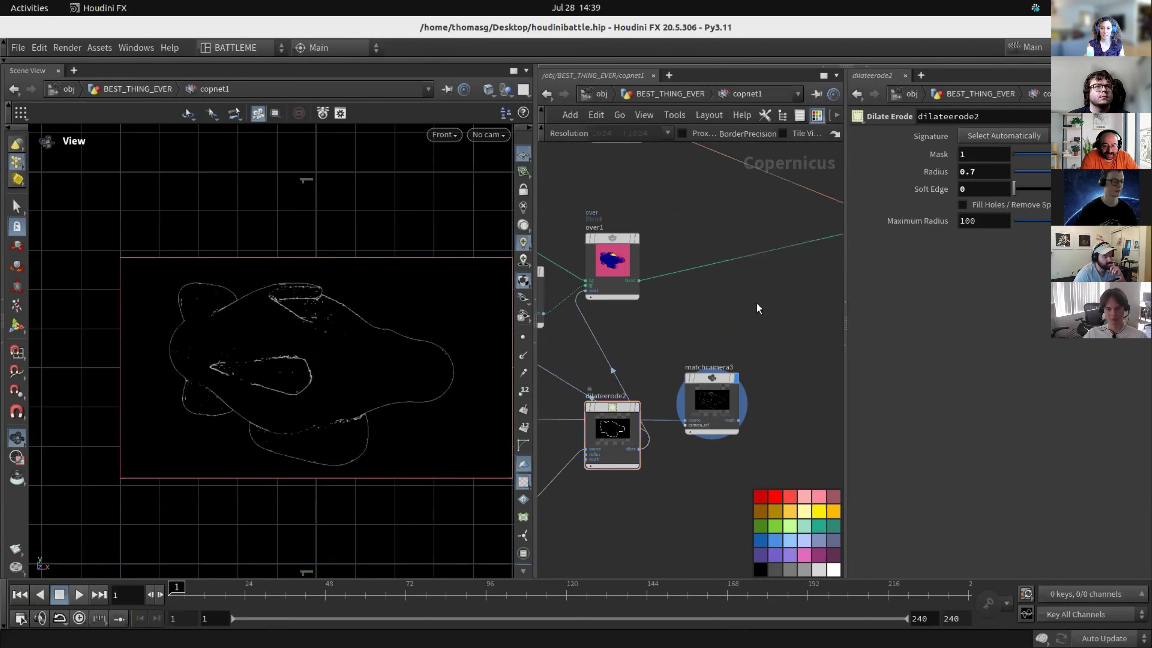
Add a second Over blend node and insert it between over1 and distort1.
scroll(637, 380, "down", 2)
scroll(751, 307, "up", 2)
key("Tab")
type("over")
key("Return")
left_click(758, 273)
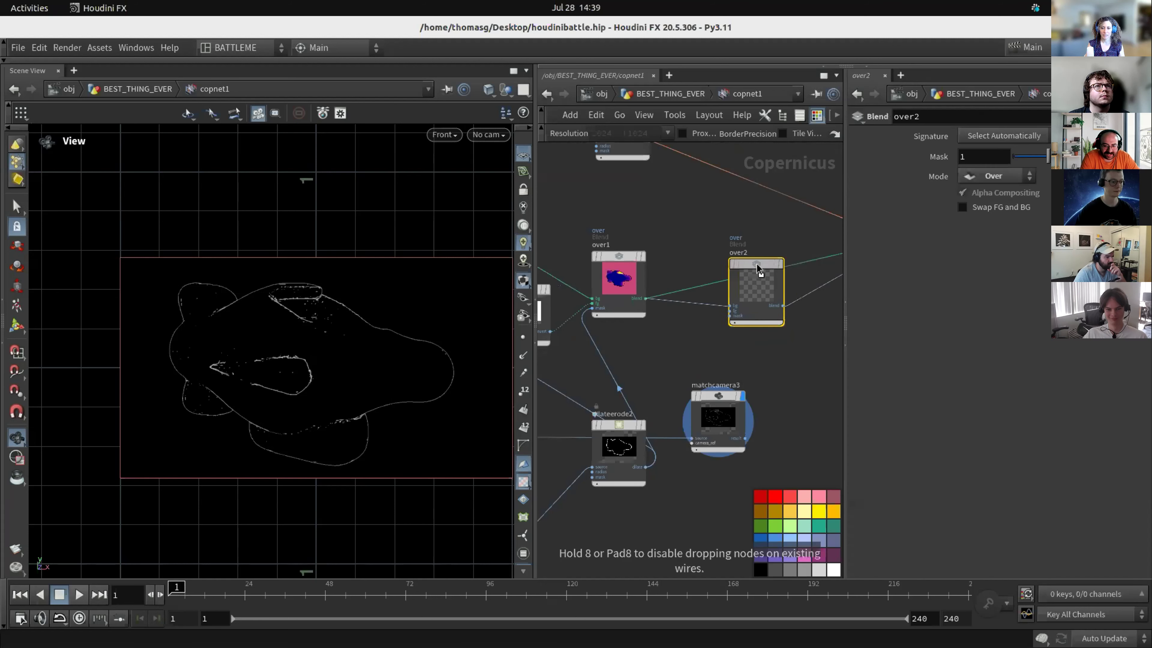
left_click(759, 270)
Move matchcamera3 closer to dilateerode2 and add a third Dilate Erode node beside it, below over2.
left_click_drag(706, 415, 689, 434)
key("Tab")
type("dila")
key("Return")
left_click(769, 372)
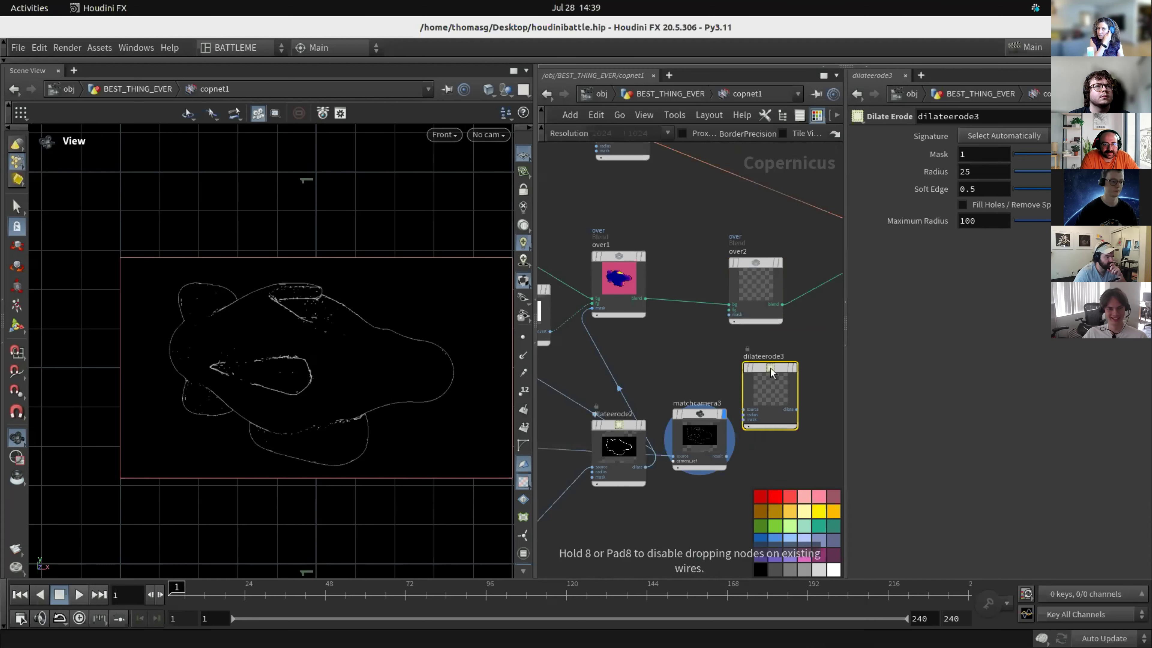
left_click(771, 371)
scroll(771, 372, "up", 3)
left_click(808, 428)
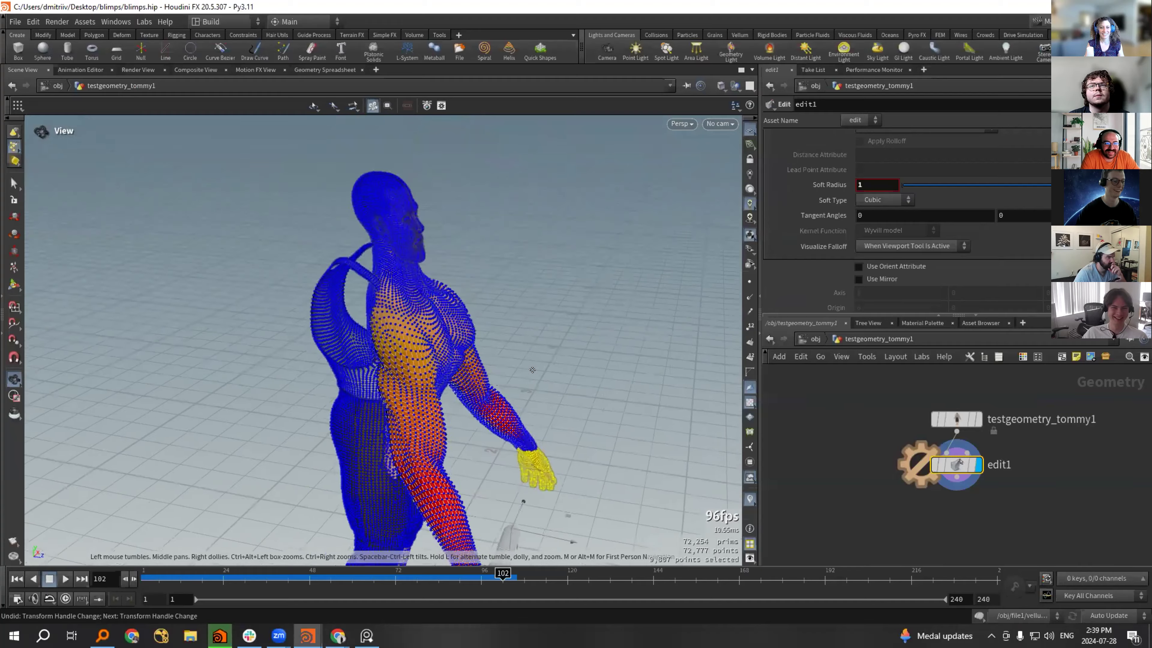
left_click_drag(531, 369, 426, 381)
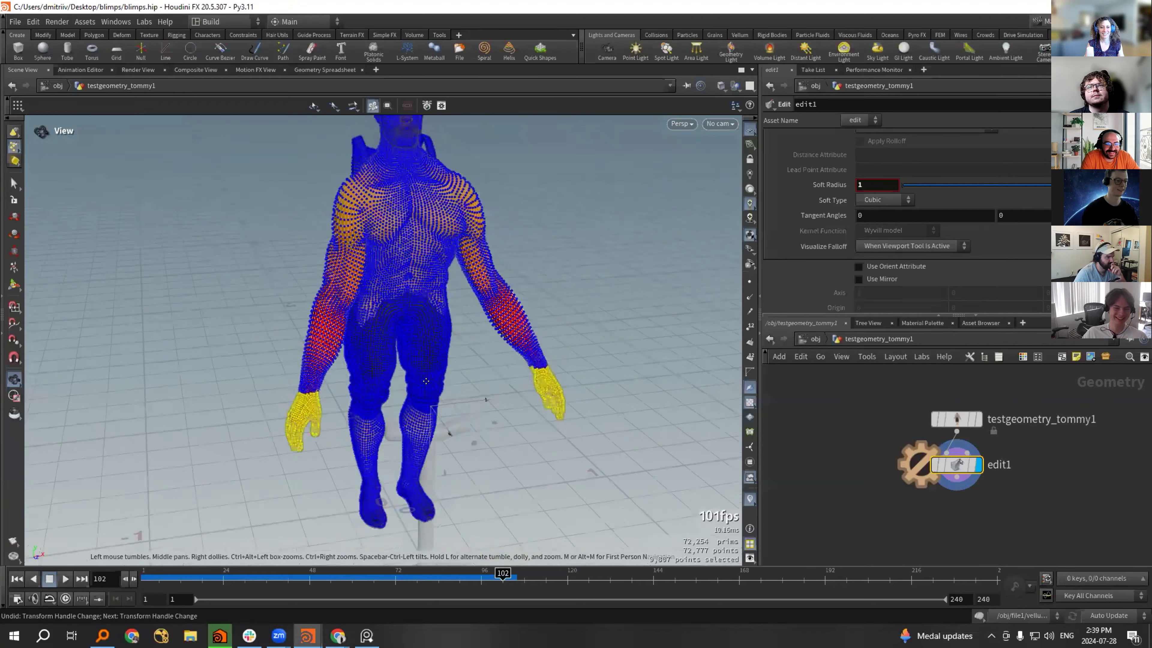
Select the points on top of the character's head and move them forward so the torso leans over.
middle_click_drag(426, 381, 436, 455)
double_click(437, 260)
left_click(482, 123)
left_click_drag(485, 125, 350, 169)
left_click_drag(350, 169, 407, 174, "alt")
left_click_drag(420, 127, 516, 174)
Tilt the selected head downward and move it farther forward to deepen the character's bend.
left_click(13, 235)
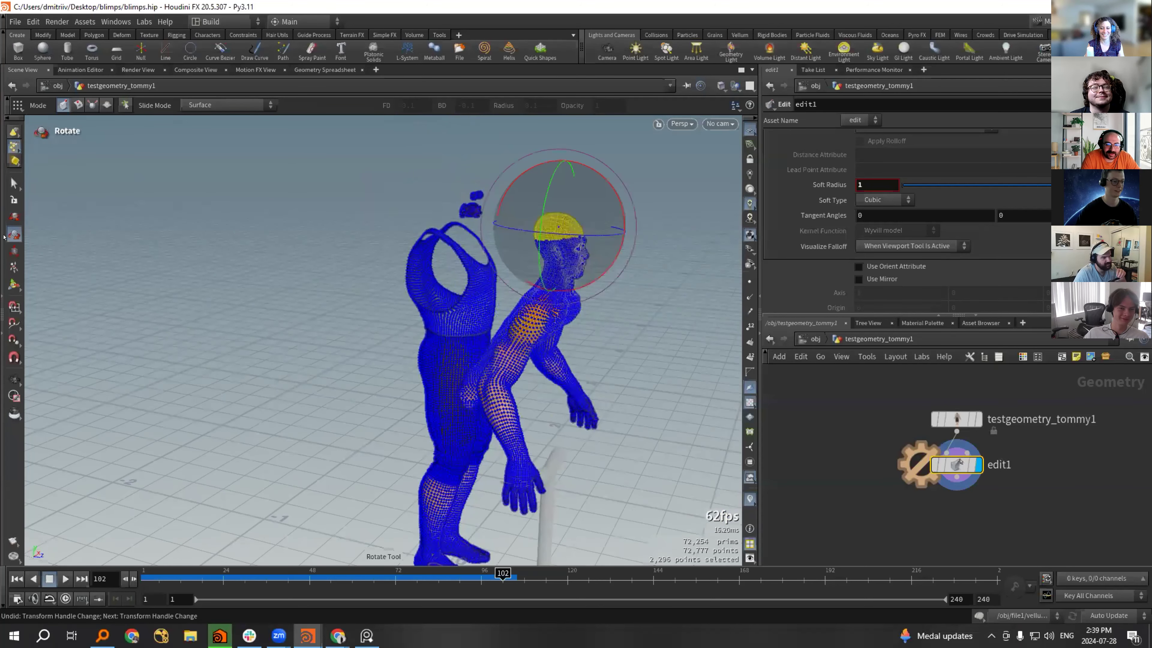
left_click_drag(611, 188, 598, 236)
left_click(15, 217)
left_click_drag(574, 159, 584, 195)
key("ctrl+z")
scroll(584, 227, "up", 3)
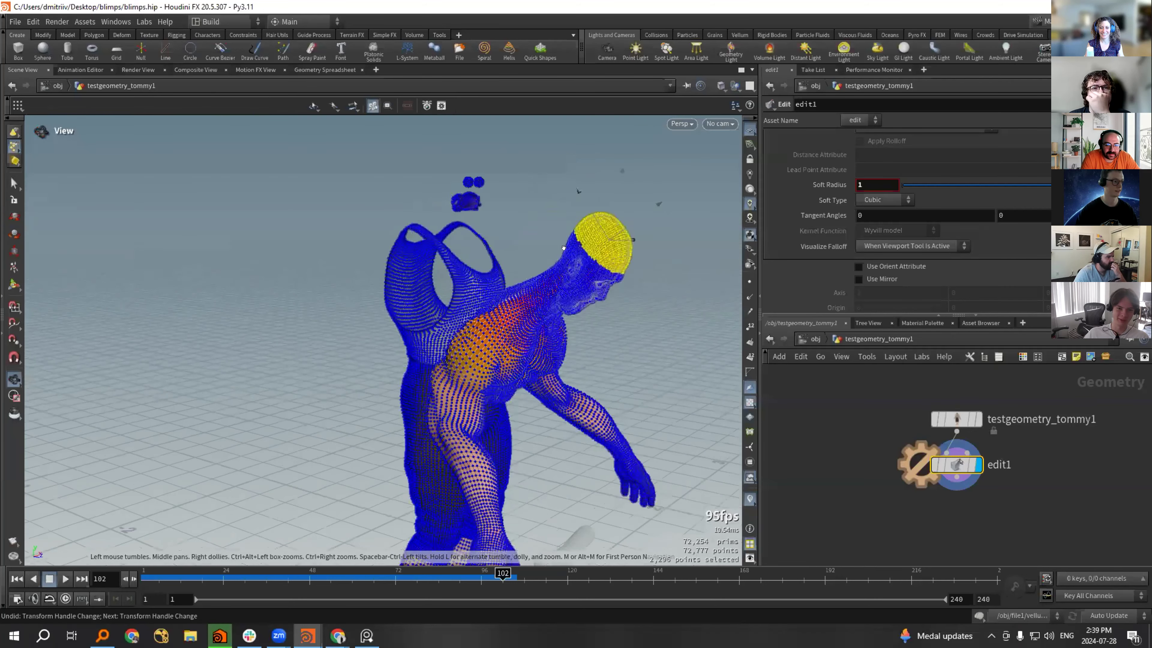
Select the points of the character's right hand and move them inward in front of the right leg.
left_click_drag(726, 226, 693, 244, "alt")
scroll(477, 246, "up", 5)
left_click_drag(477, 246, 471, 190, "alt")
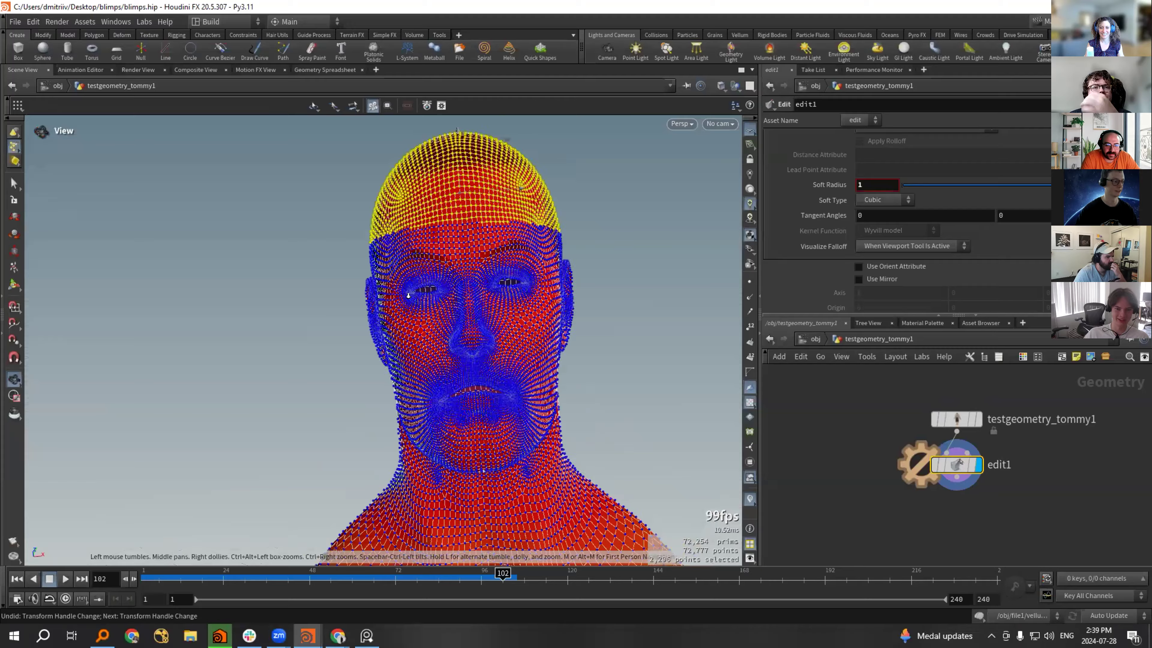
scroll(502, 324, "down", 5)
left_click_drag(150, 291, 218, 363, "alt")
scroll(204, 302, "down", 4)
scroll(218, 362, "up", 3)
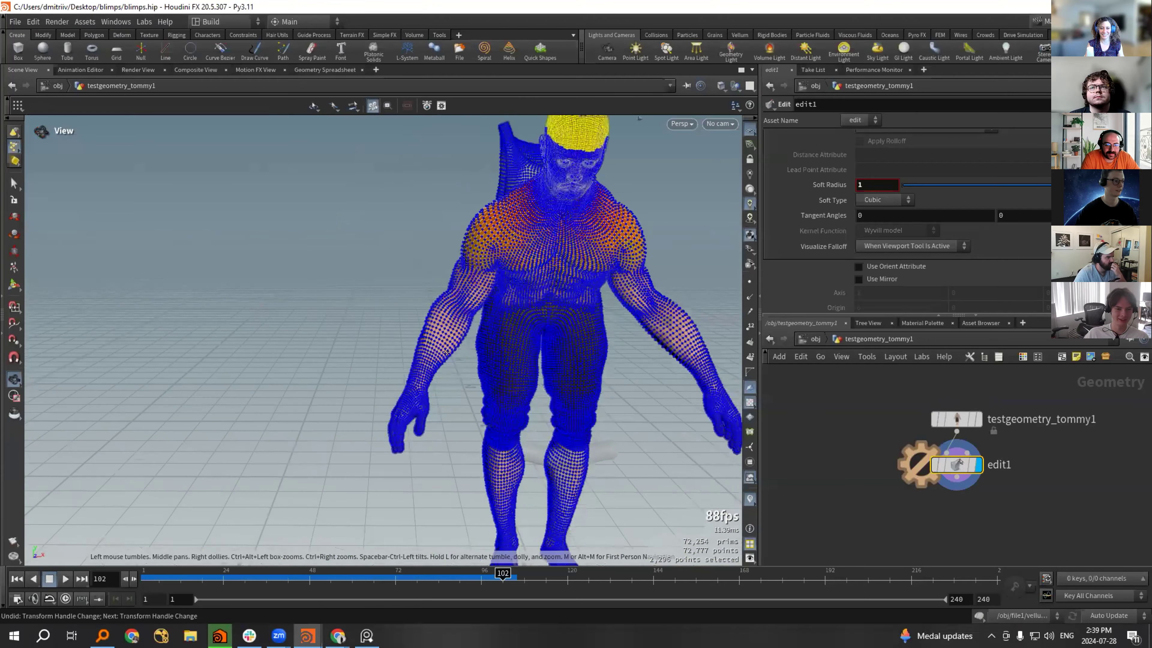
middle_click_drag(291, 390, 223, 361, "alt")
left_click_drag(222, 361, 245, 422, "alt")
left_click_drag(266, 444, 368, 358)
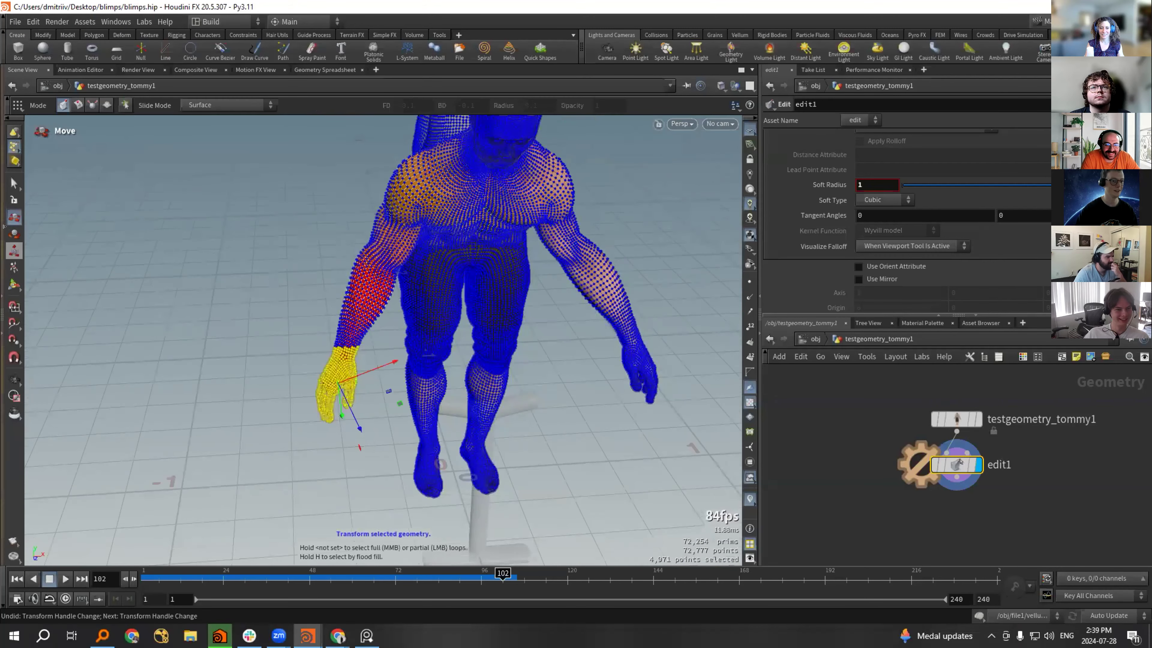
left_click_drag(400, 408, 481, 412)
Rotate the selected right hand and shift it farther toward the middle of the body.
left_click(14, 234)
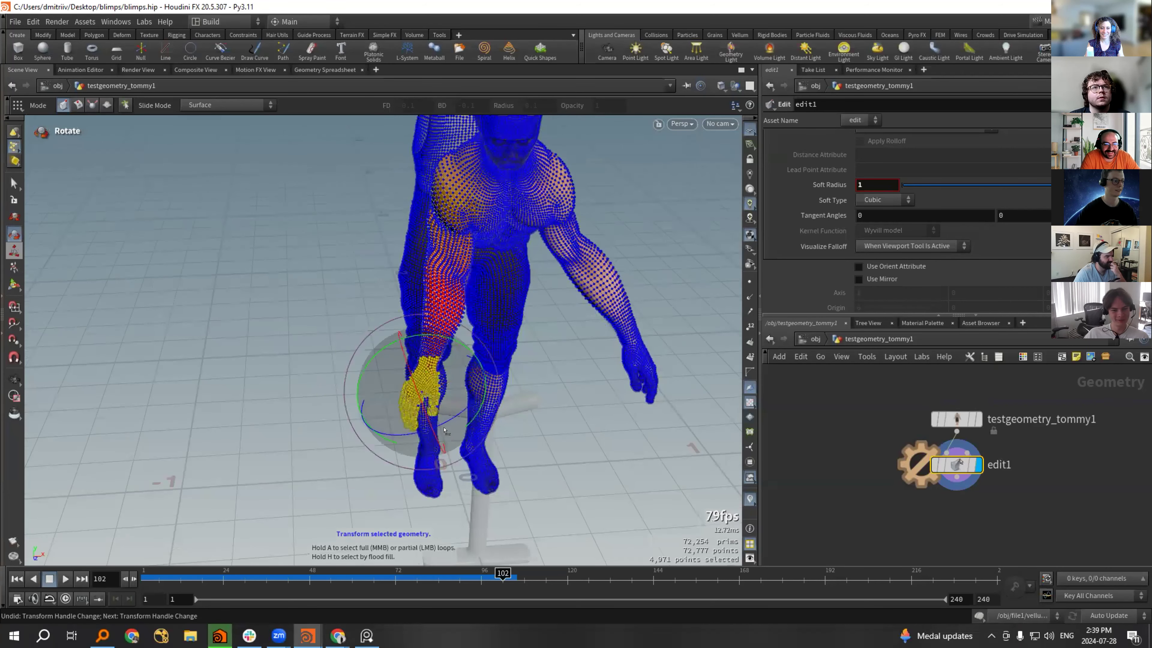
left_click_drag(357, 340, 350, 363)
key("t")
left_click_drag(341, 305, 409, 308)
Select the character's left hand points, move them inward beside the left leg, and rotate the hand.
left_click_drag(653, 242, 471, 356)
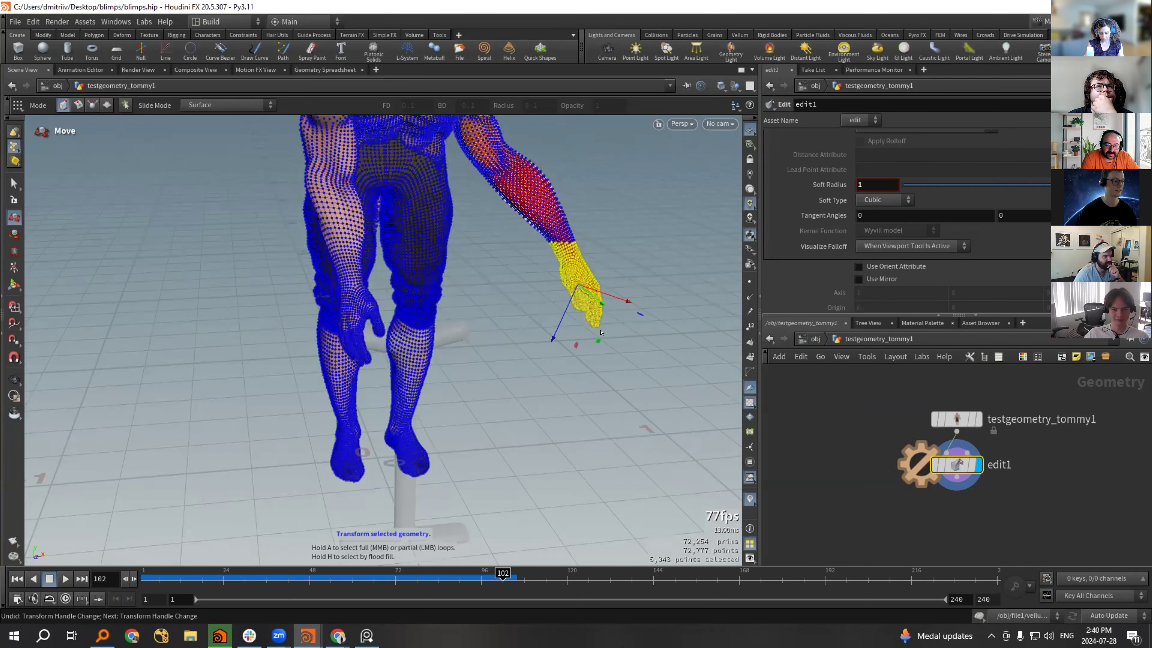
left_click_drag(598, 341, 474, 361)
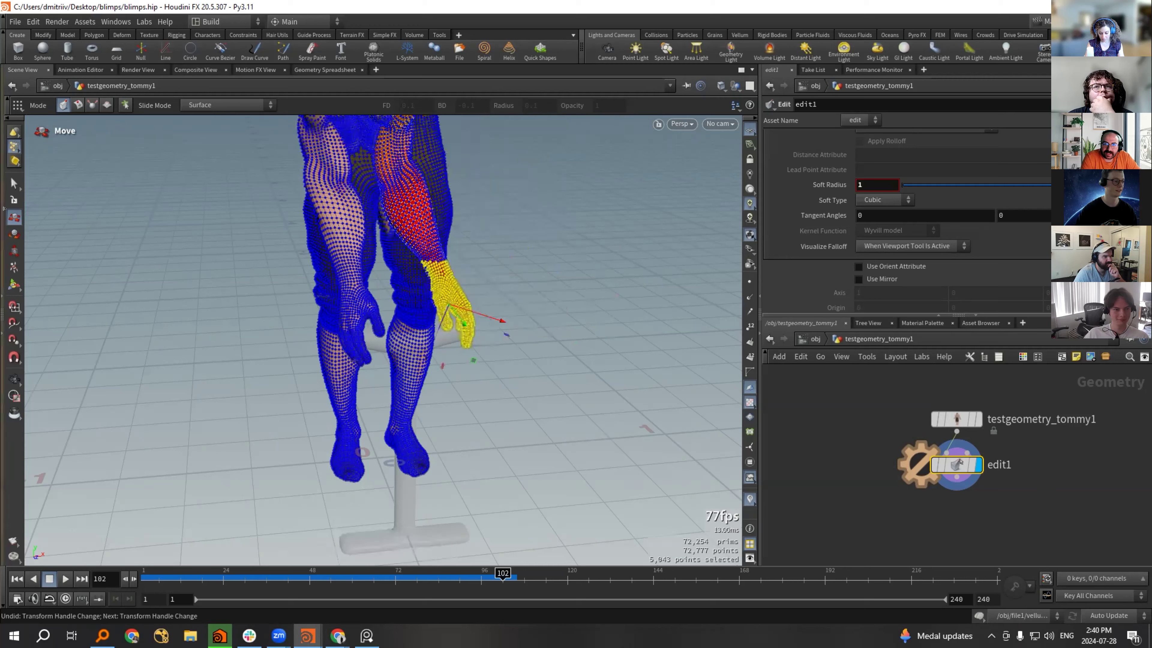
left_click(13, 234)
left_click_drag(484, 234, 514, 261)
Reposition the selected left hand in front of the body near the stand, checking it from the side.
left_click_drag(272, 382, 420, 323, "alt")
middle_click_drag(419, 323, 329, 336, "alt")
right_click_drag(328, 336, 386, 338, "alt")
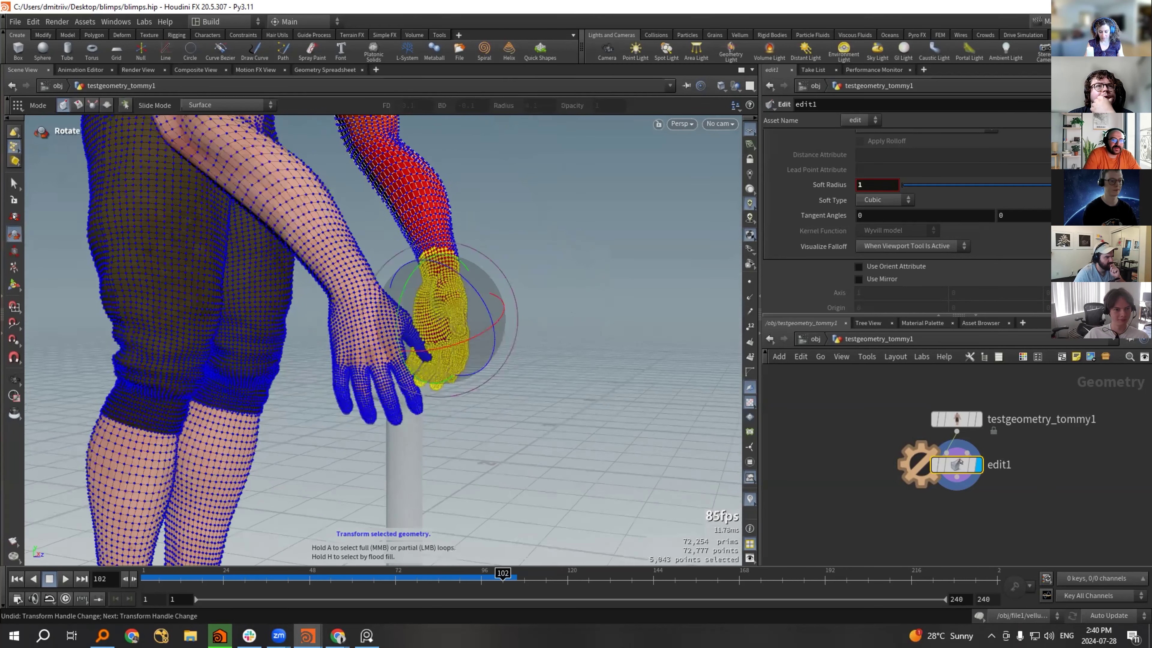
key("t")
left_click_drag(535, 330, 451, 385)
key("t")
right_click_drag(562, 356, 511, 362, "alt")
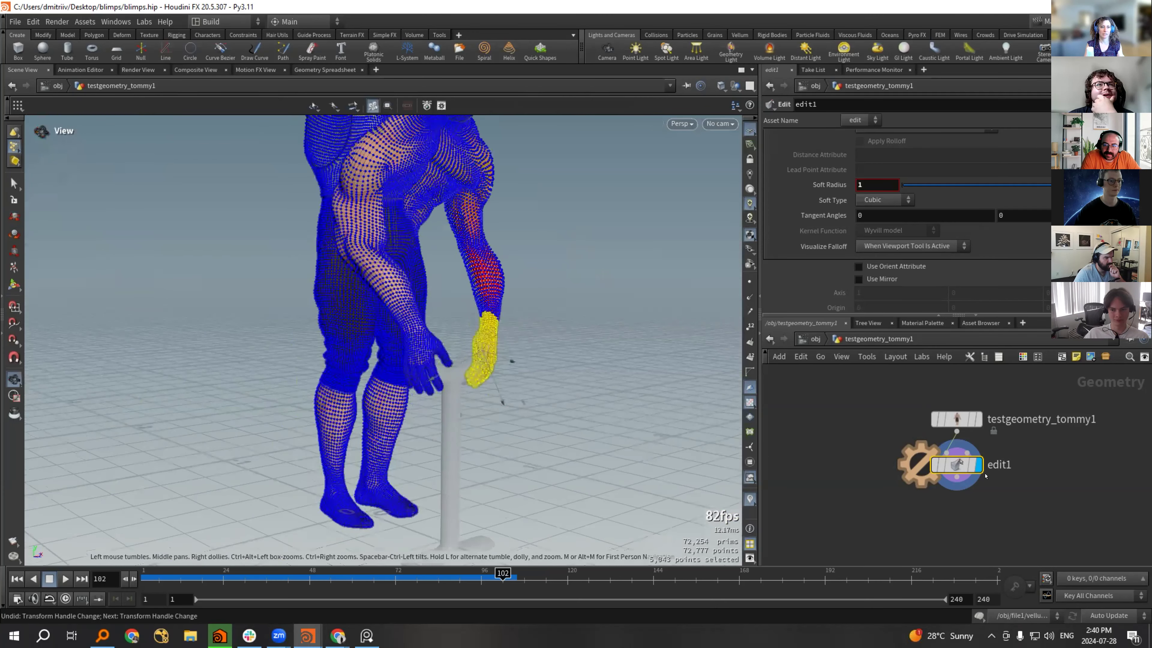
key("s")
key("Escape")
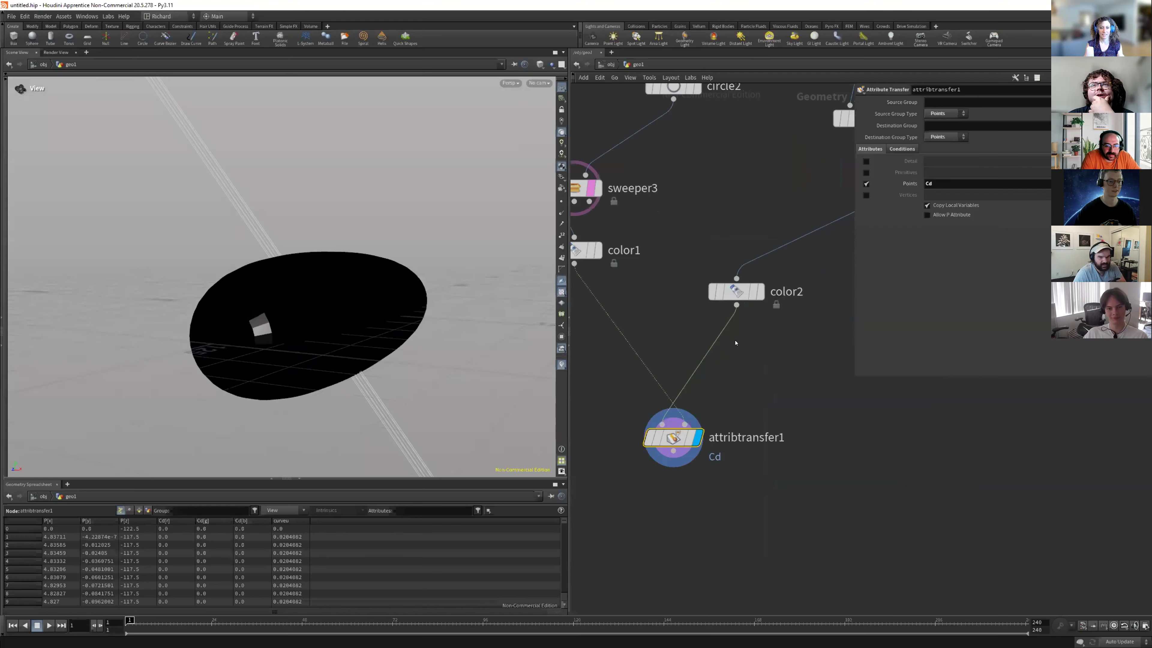
Examine the colour transferred onto the blimp, its wireframe display, and the nodes feeding attribtransfer1.
scroll(735, 342, "down", 6)
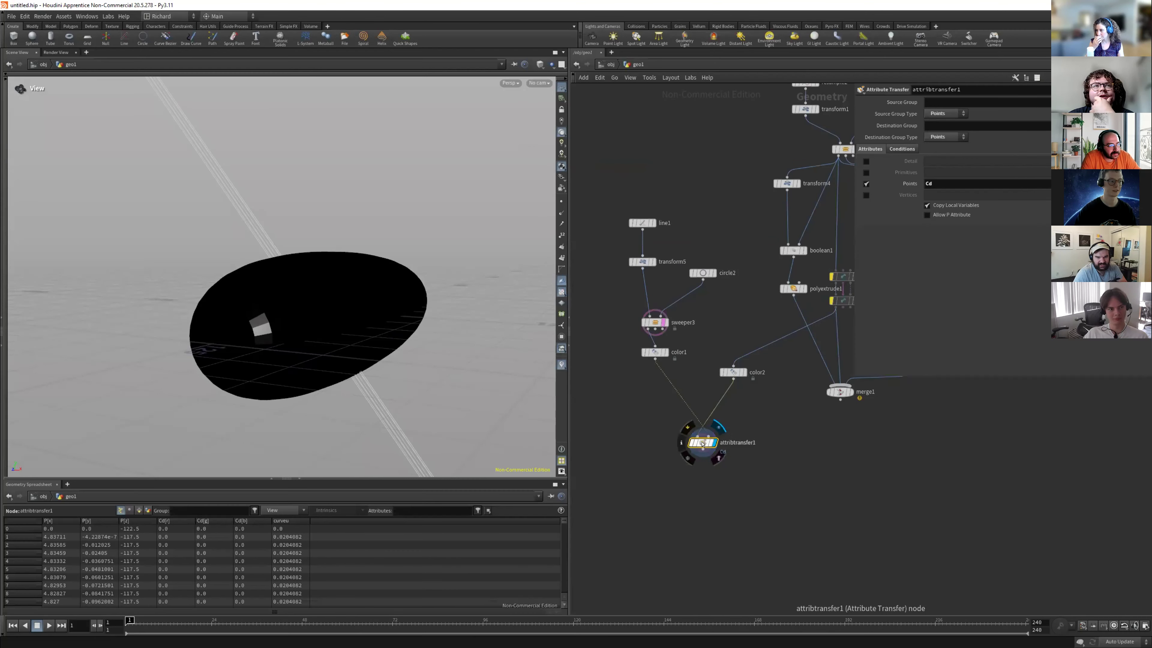
mouse_move(342, 298)
left_mouse_down()
mouse_move(308, 268)
mouse_move(326, 336)
mouse_move(256, 302)
mouse_move(399, 304)
mouse_move(345, 287)
left_mouse_up()
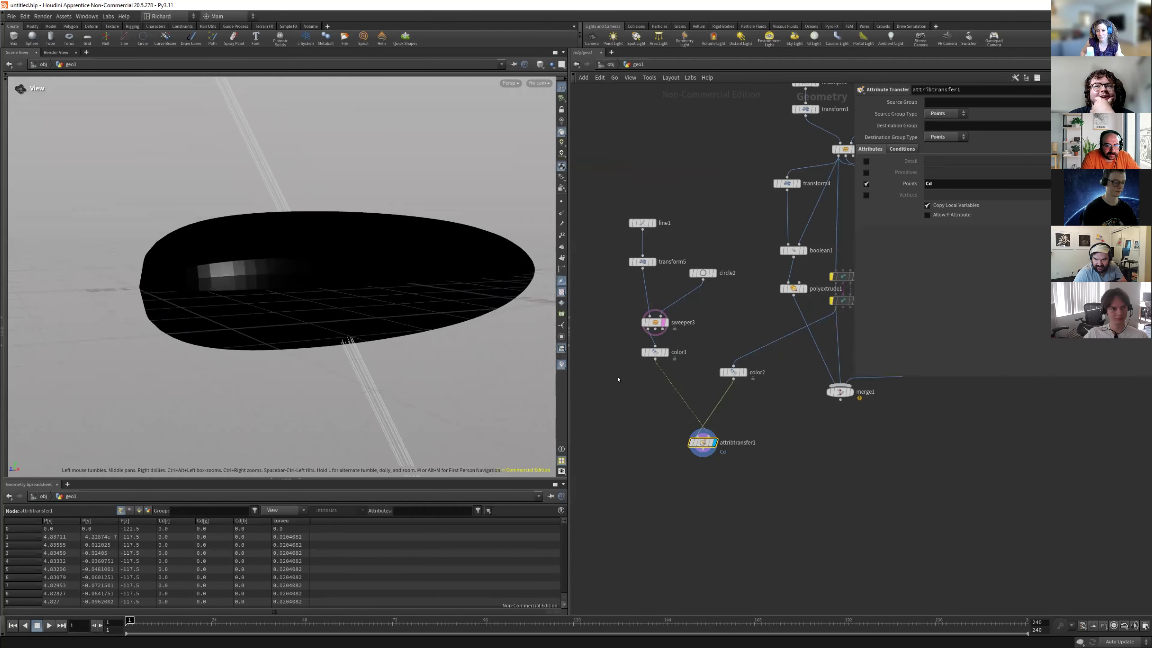
scroll(766, 406, "down", 2)
scroll(764, 395, "up", 3)
scroll(762, 386, "down", 3)
scroll(760, 377, "up", 1)
middle_click_drag(761, 377, 726, 372)
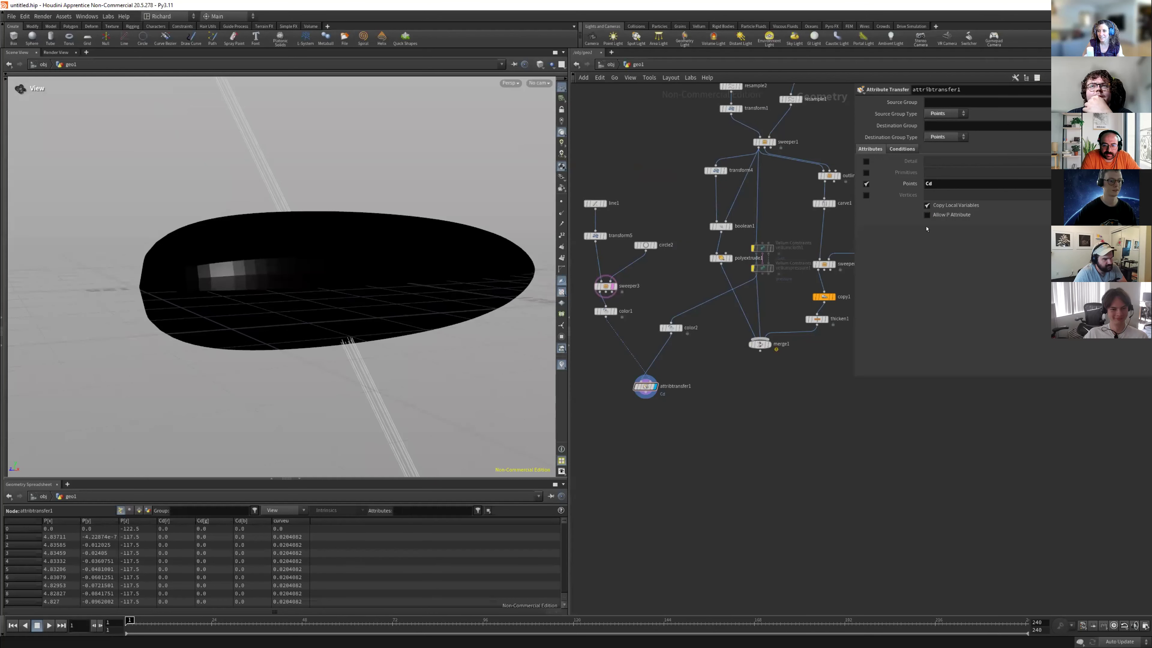
scroll(635, 392, "up", 3)
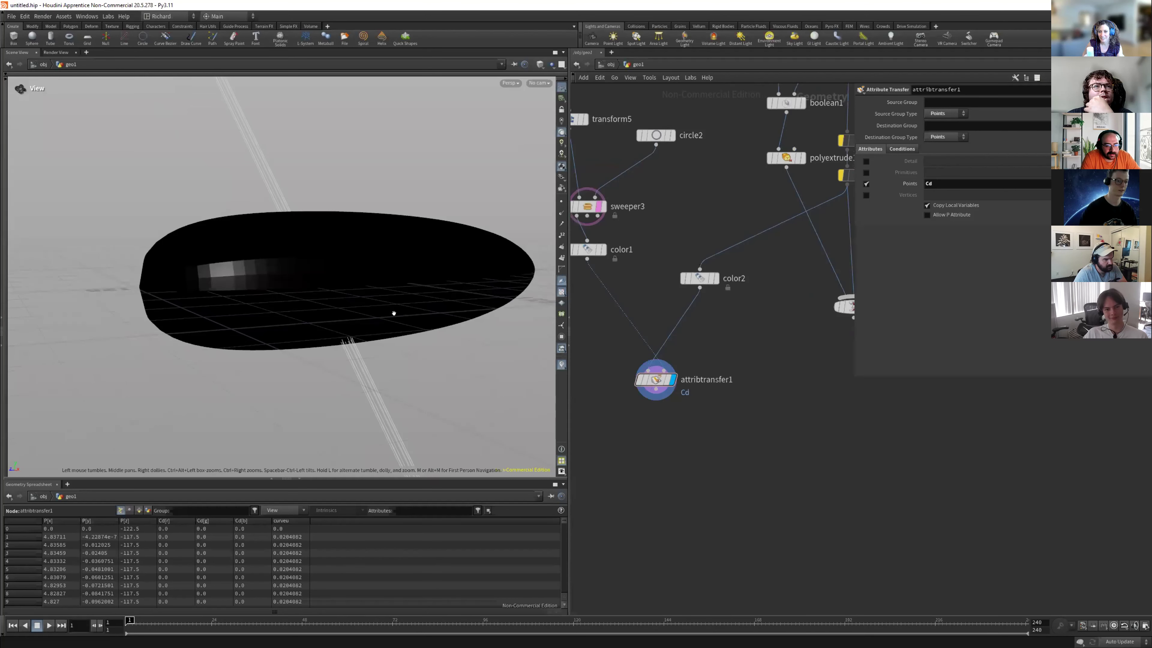
key("w")
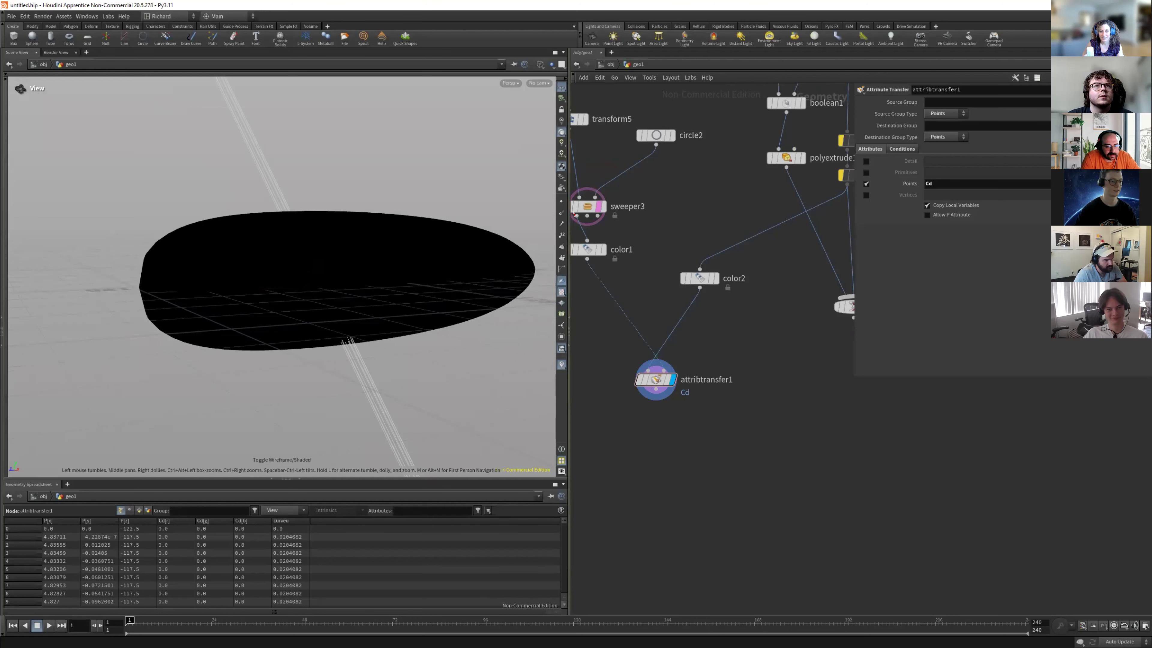
left_click_drag(314, 274, 435, 314)
left_click(561, 202)
scroll(732, 307, "down", 2)
middle_click_drag(691, 307, 590, 361)
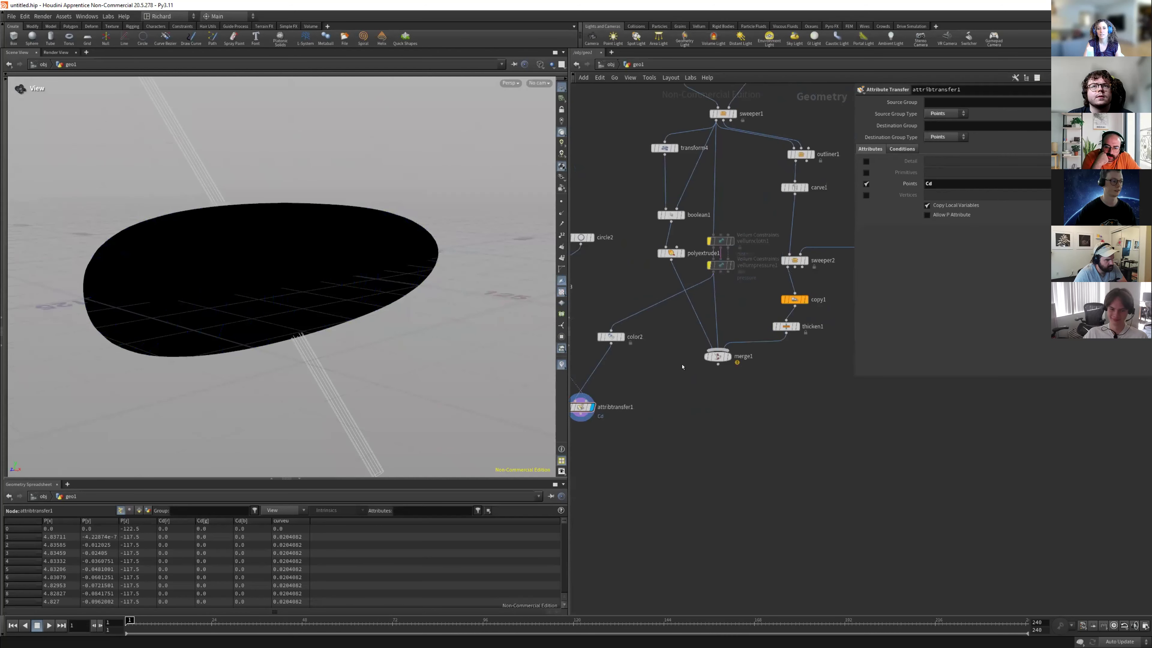
middle_click_drag(659, 366, 719, 348)
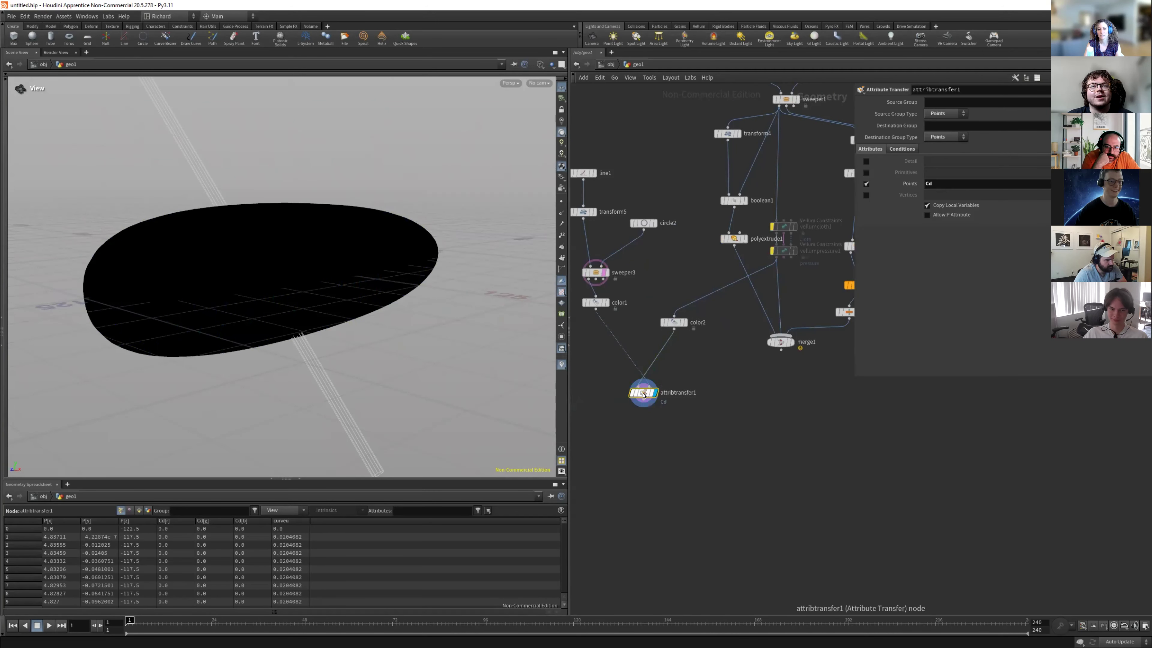
Show attribtransfer1's transfer conditions and look through the kernel function options.
left_click(901, 150)
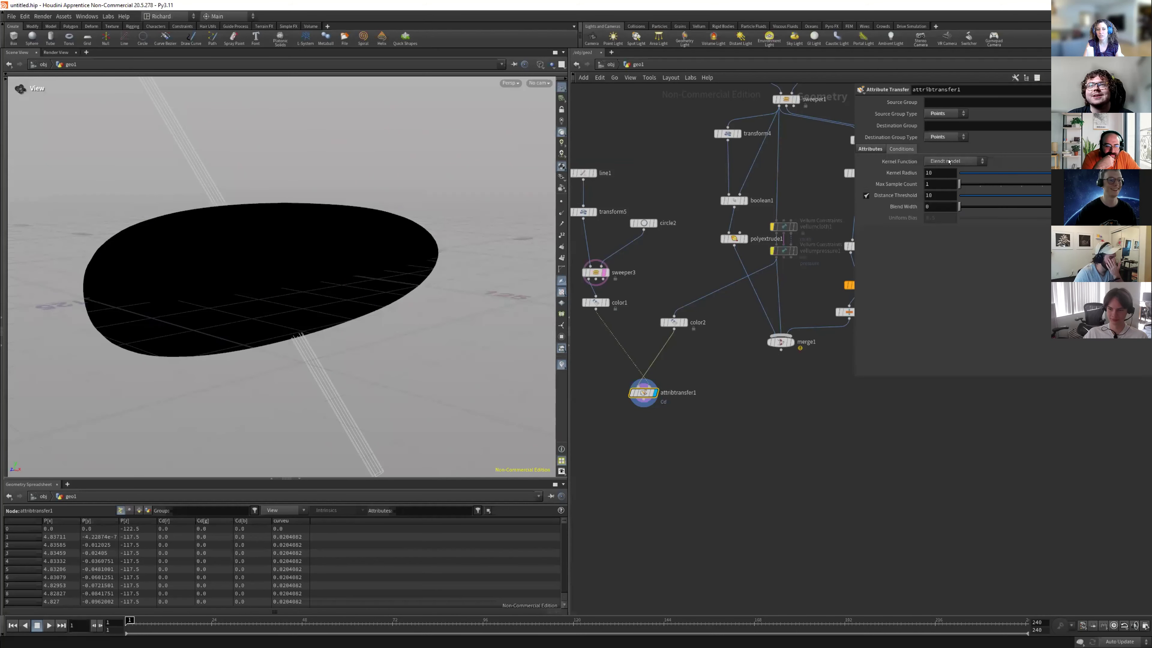
left_click(949, 162)
left_click(949, 162)
scroll(868, 386, "down", 2)
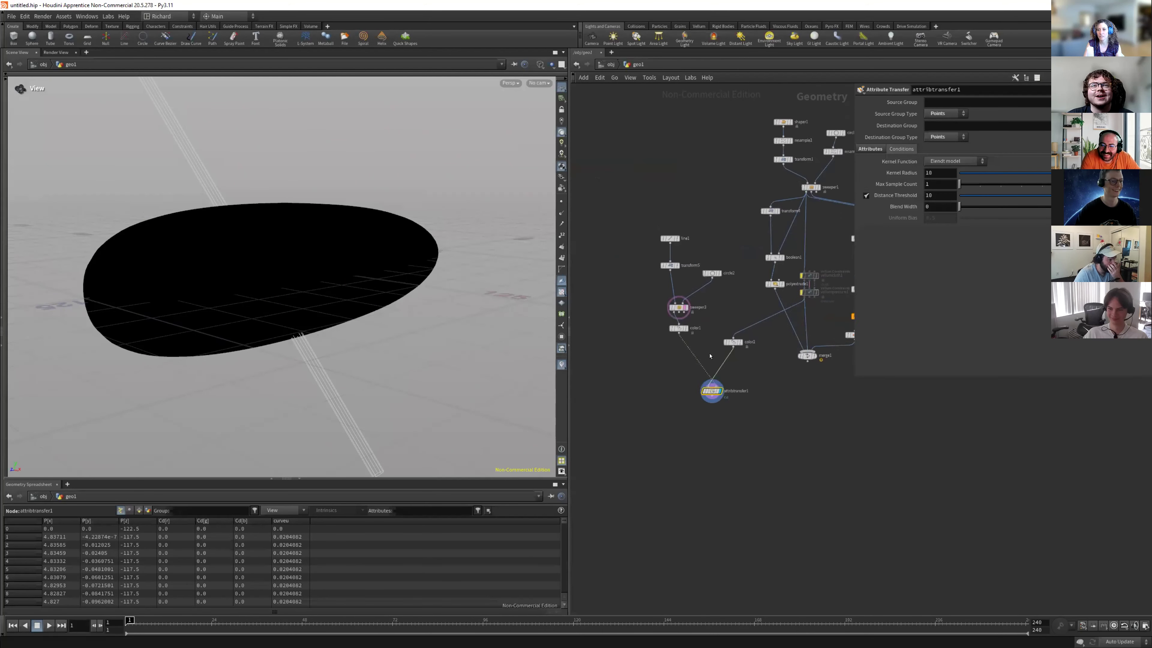
Display color1's tube for inspection, restore attribtransfer1's display, and examine how the tube meets the blimp.
scroll(693, 340, "up", 4)
left_click(680, 316)
left_click(663, 316)
scroll(266, 281, "down", 2)
left_click_drag(266, 281, 343, 328)
left_click(750, 446)
left_click(733, 446)
right_click_drag(343, 328, 513, 279)
left_click_drag(345, 280, 321, 277)
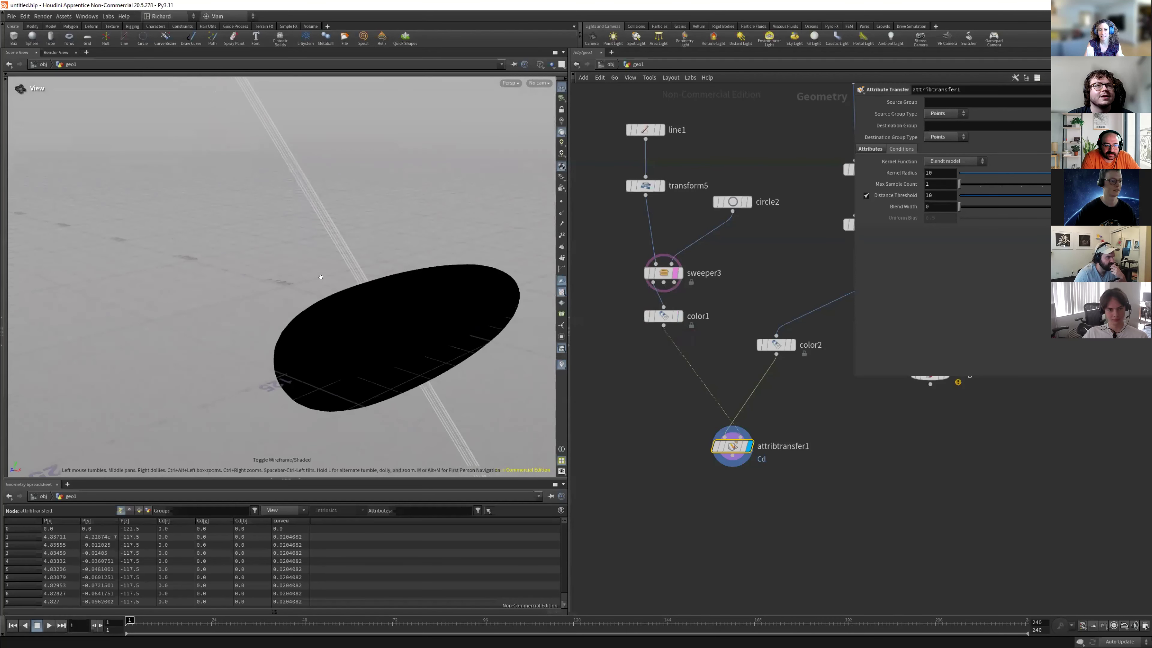
scroll(726, 300, "down", 5)
scroll(724, 277, "up", 5)
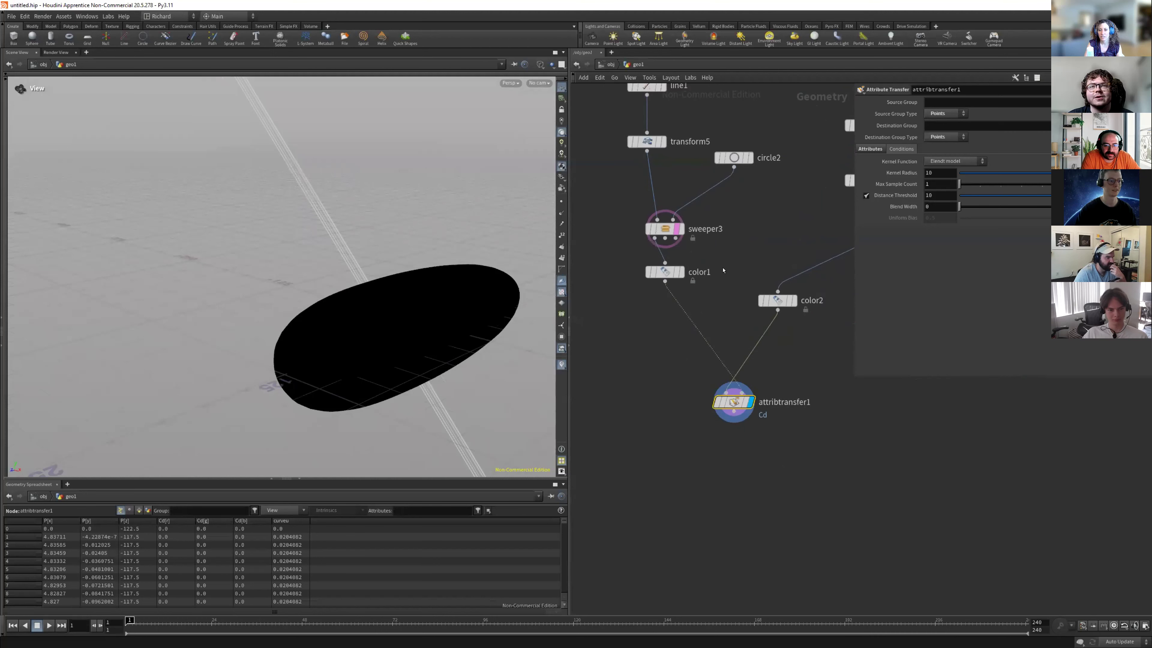
Insert a Resample node between transform5 and sweeper3 and adjust its maximum segment length.
key("Tab")
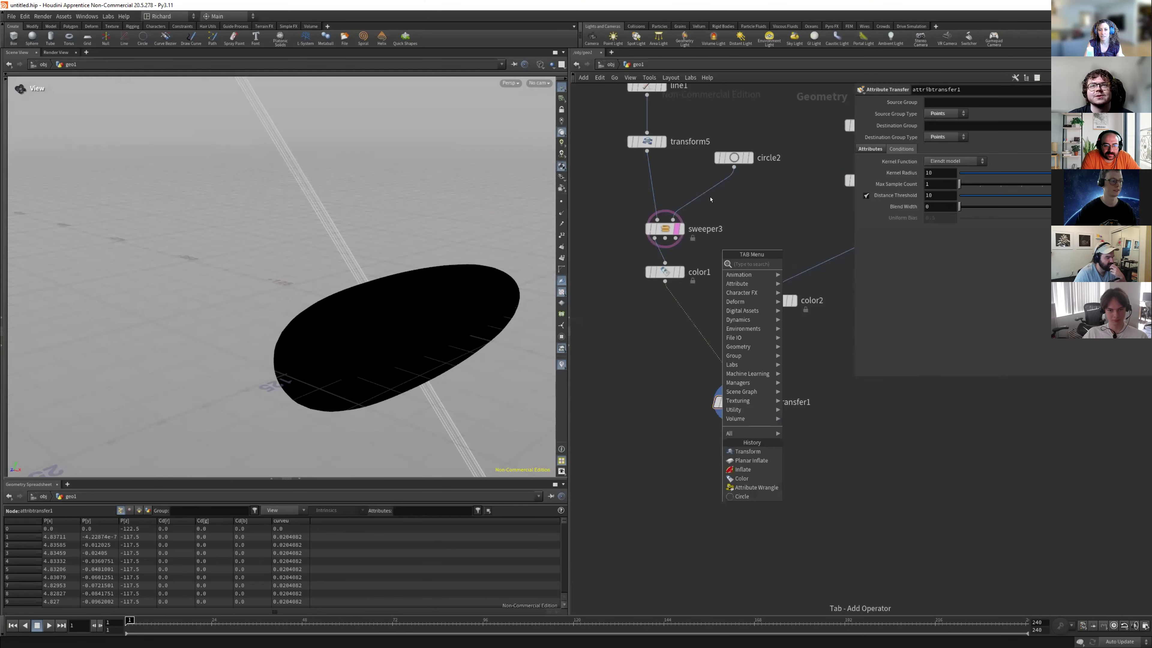
type("resample")
key("Return")
left_click(646, 179)
middle_click_drag(464, 274, 308, 230)
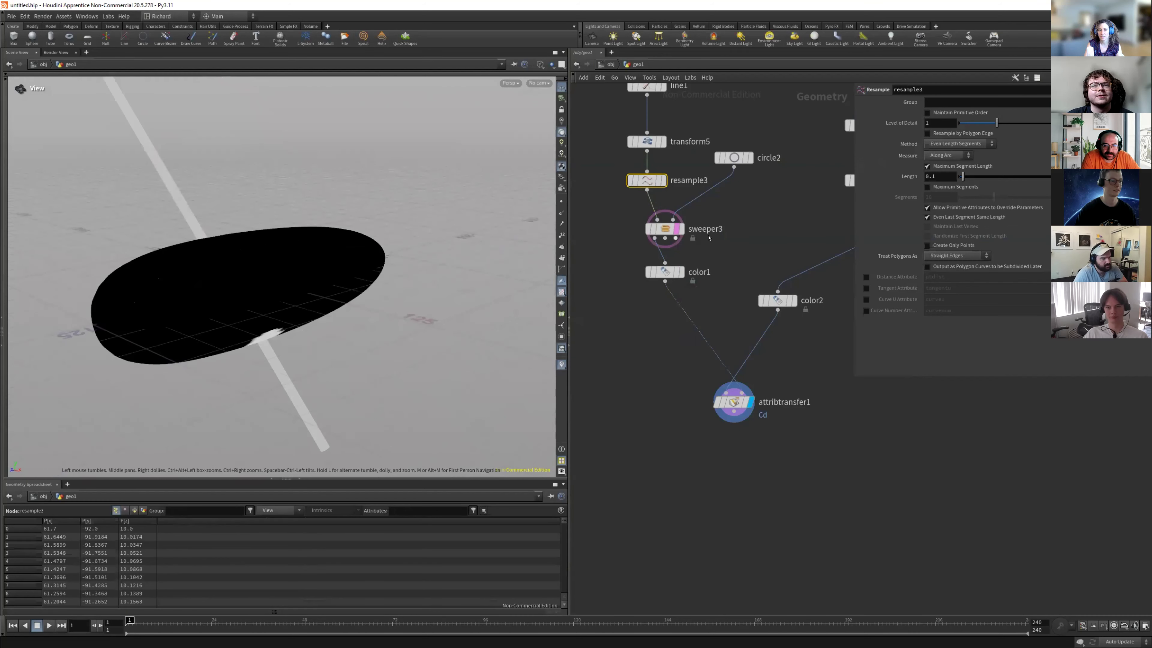
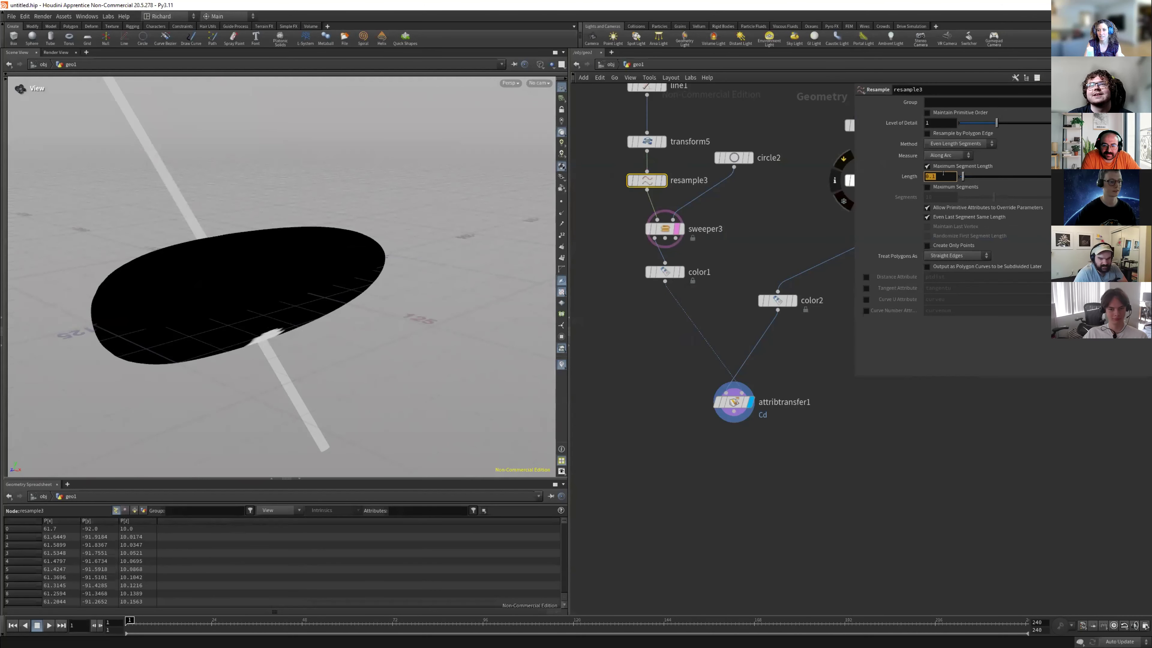
key("Return")
Set attribtransfer1's distance threshold to 3.85 and its blend width to 8.52.
left_click_drag(404, 305, 254, 257)
left_click(734, 401)
double_click(937, 195)
type("100")
key("Return")
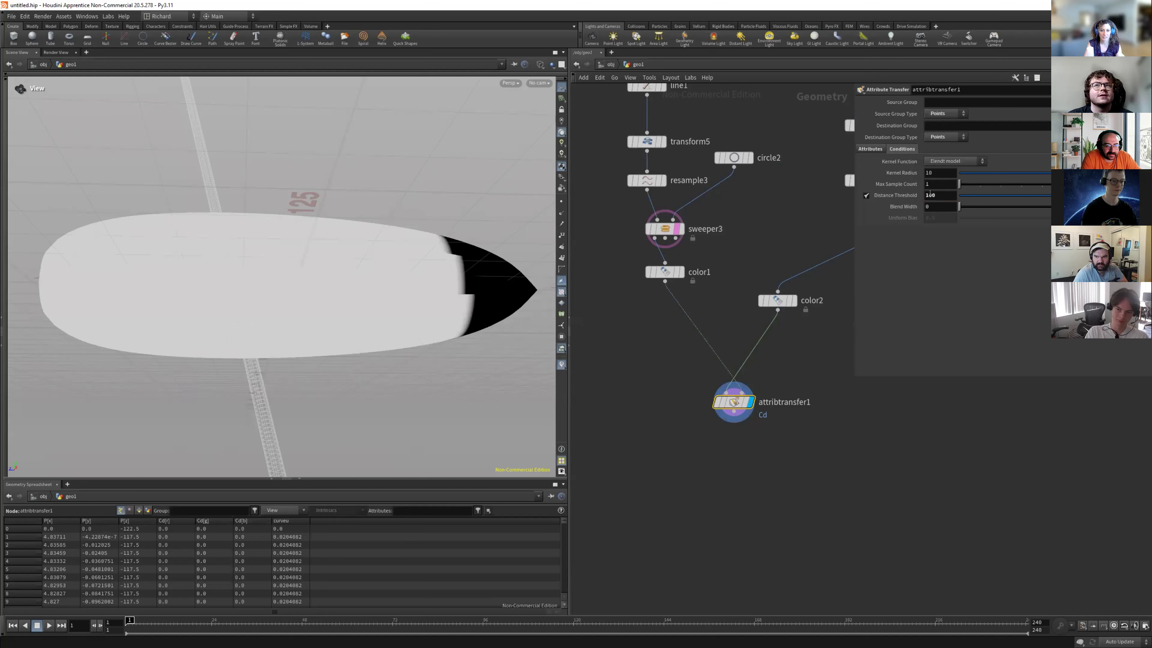
mouse_move(1033, 207)
left_mouse_down()
mouse_move(1097, 207)
mouse_move(1084, 196)
mouse_move(1000, 195)
mouse_move(1050, 198)
mouse_move(1031, 195)
left_mouse_up()
left_click_drag(1119, 206, 1118, 207)
scroll(653, 342, "down", 3)
scroll(709, 330, "up", 3)
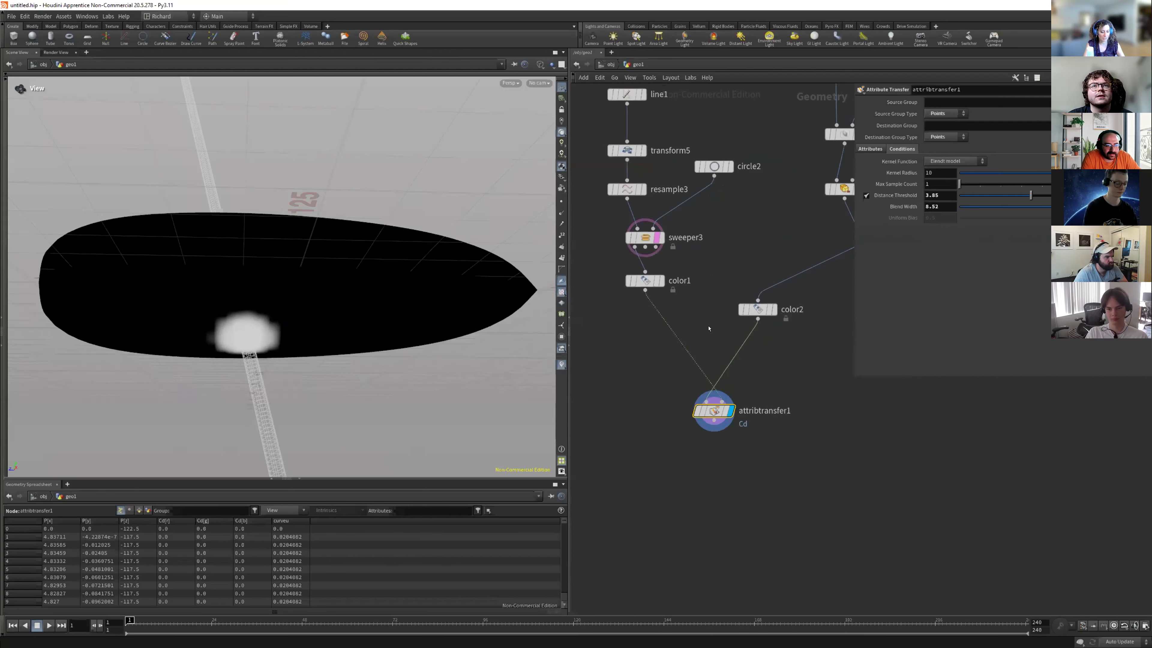
Delete the color1 and color2 nodes feeding attribtransfer1.
middle_click_drag(710, 329, 696, 289)
left_click_drag(612, 340, 797, 249)
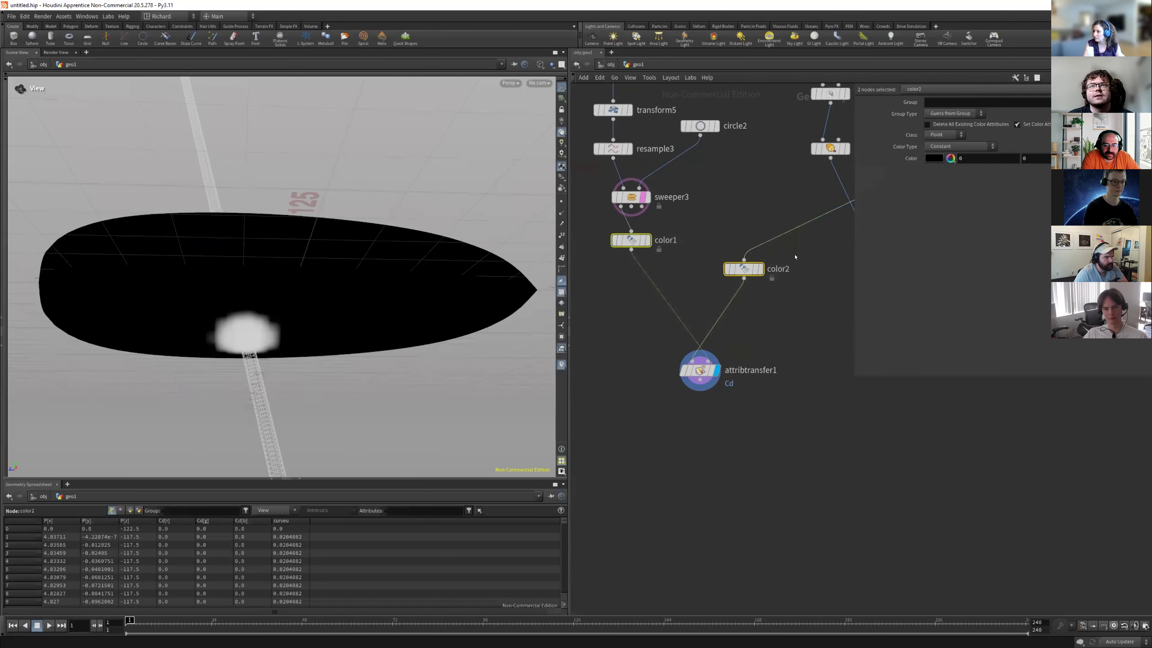
key("Delete")
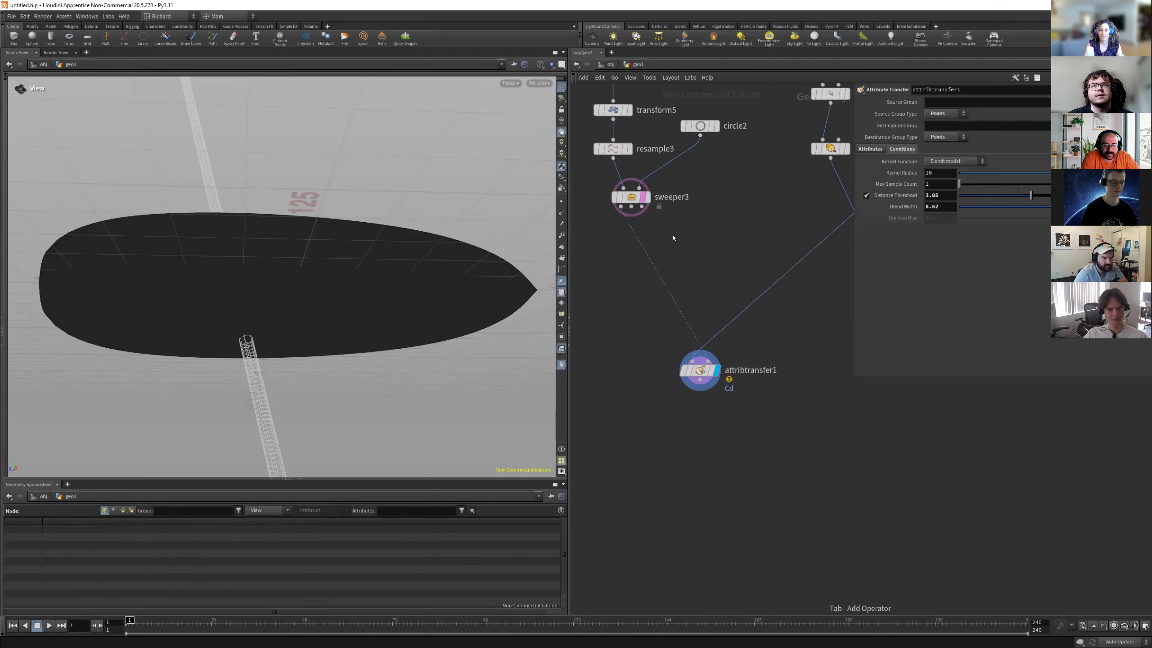
Insert an Attribute Wrangle between sweeper3 and attribtransfer1 with the expression f@transfer = 1;.
left_click(640, 247)
left_click(901, 167)
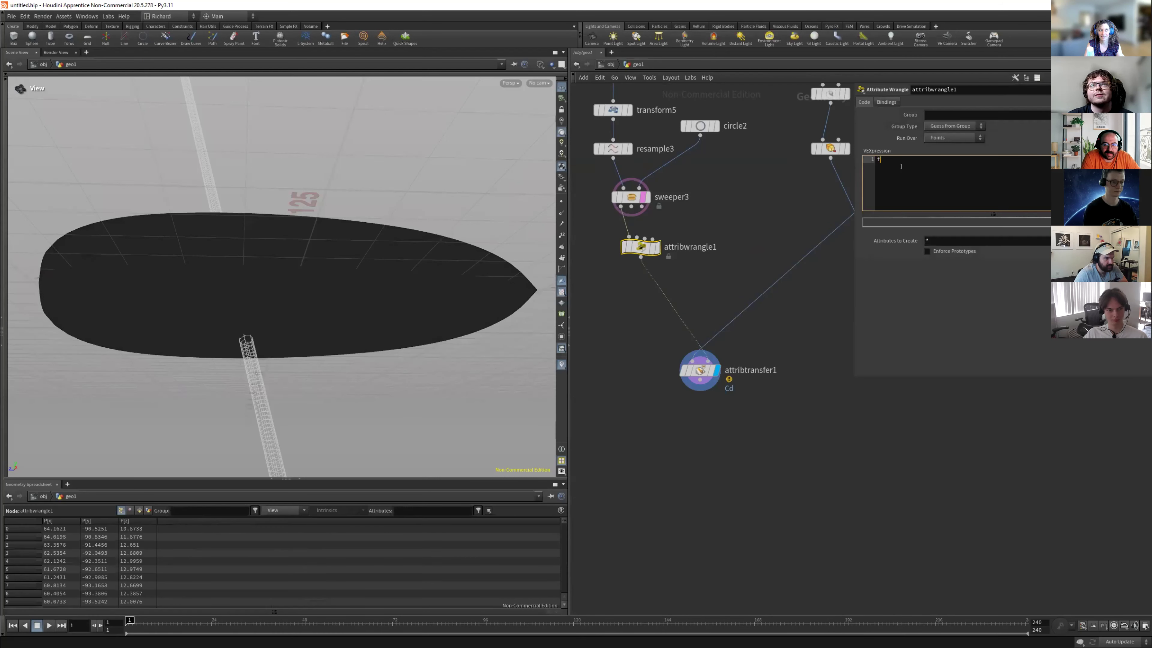
type("f@transfer")
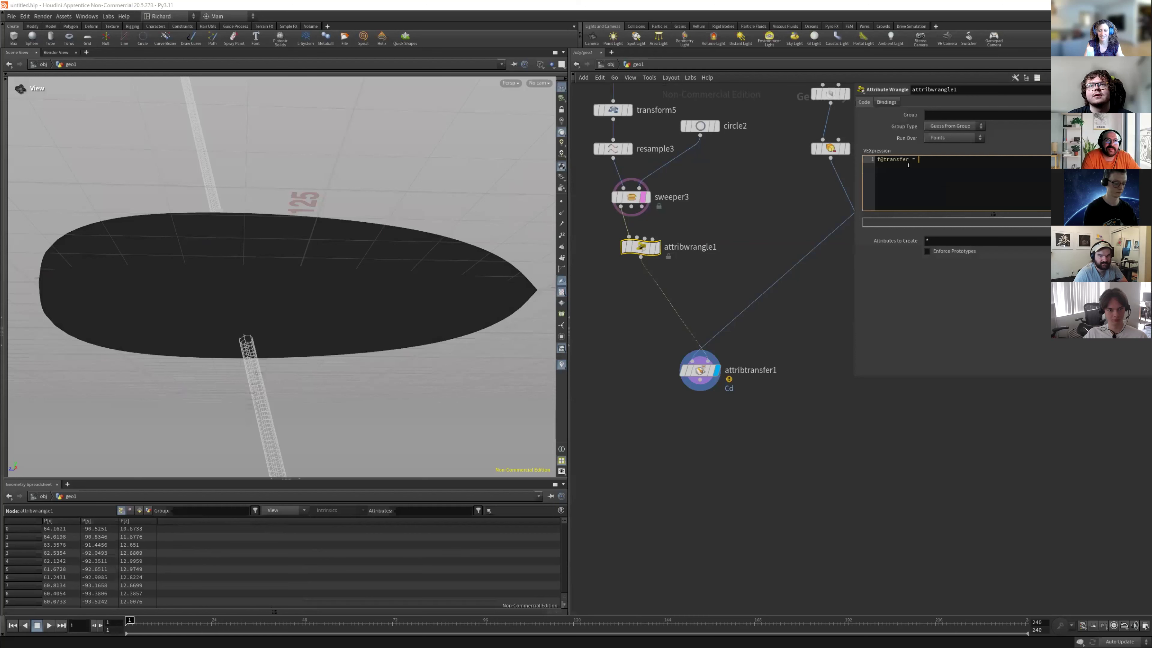
type(" = 1;")
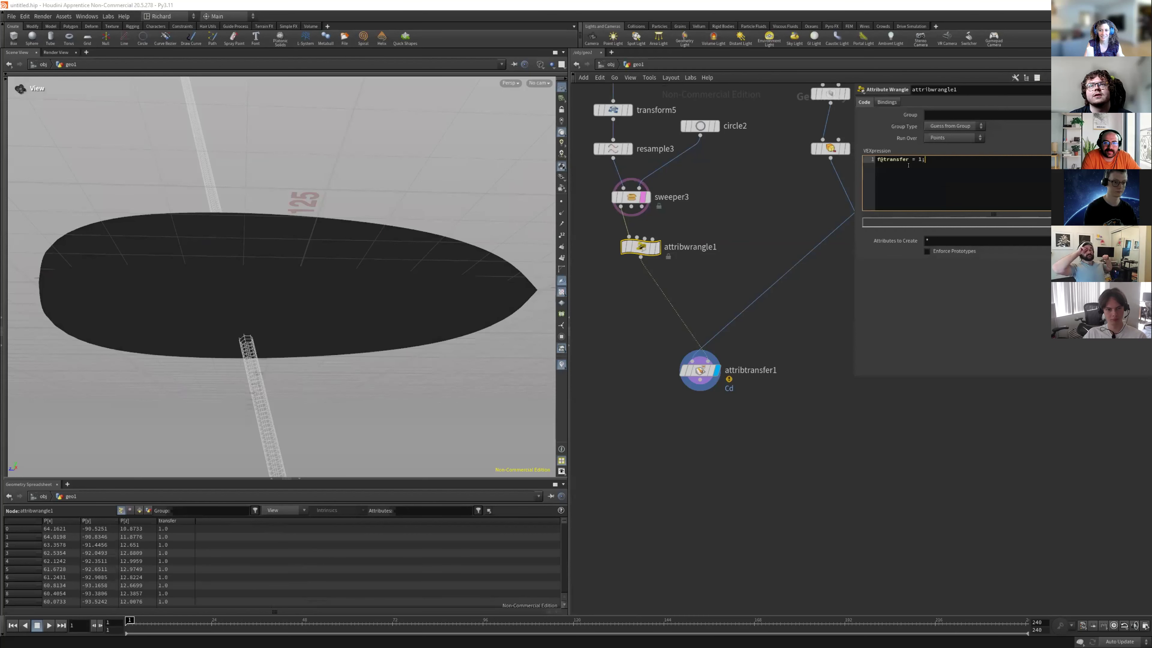
Duplicate the wrangle into attribtransfer1's blimp input branch and set its expression to f@transfer = 0;.
left_click_drag(653, 249, 780, 281, "alt")
left_click_drag(641, 247, 619, 271)
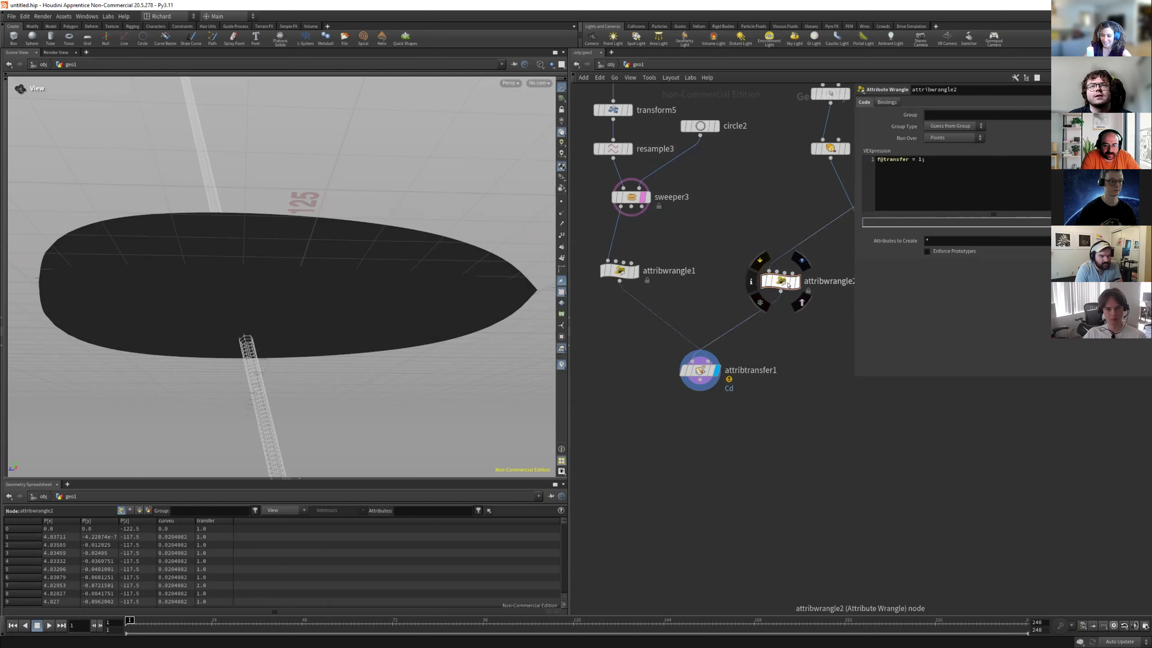
left_click(920, 177)
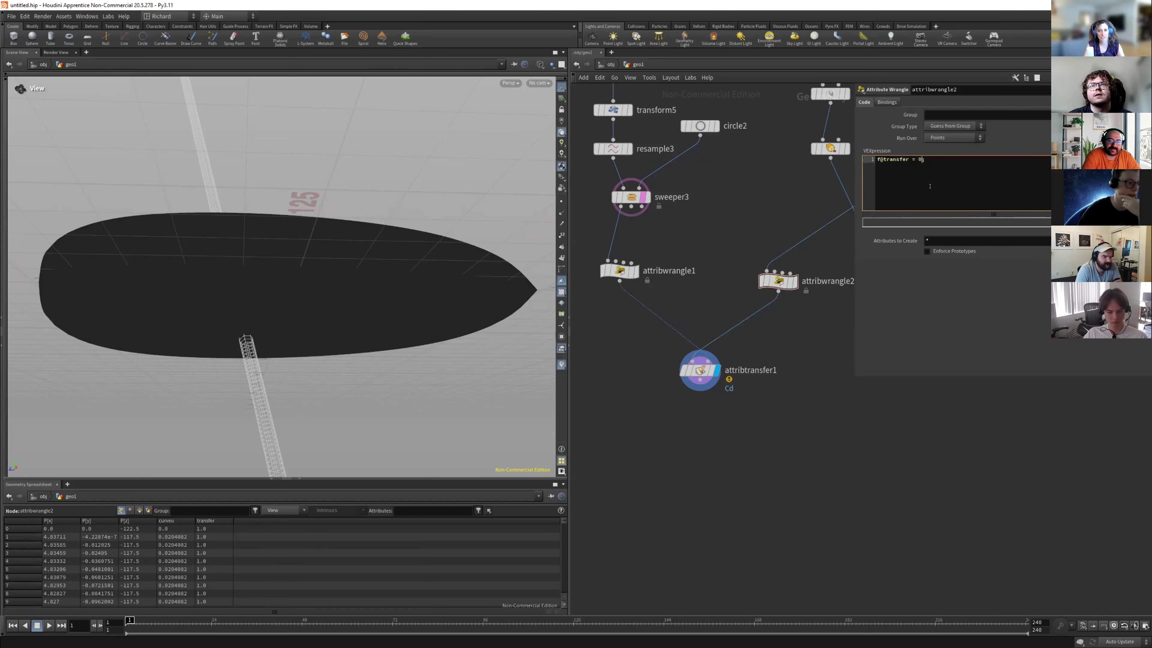
Select the attribtransfer1 node and open its parameters for editing.
scroll(718, 338, "down", 1)
left_click(701, 367)
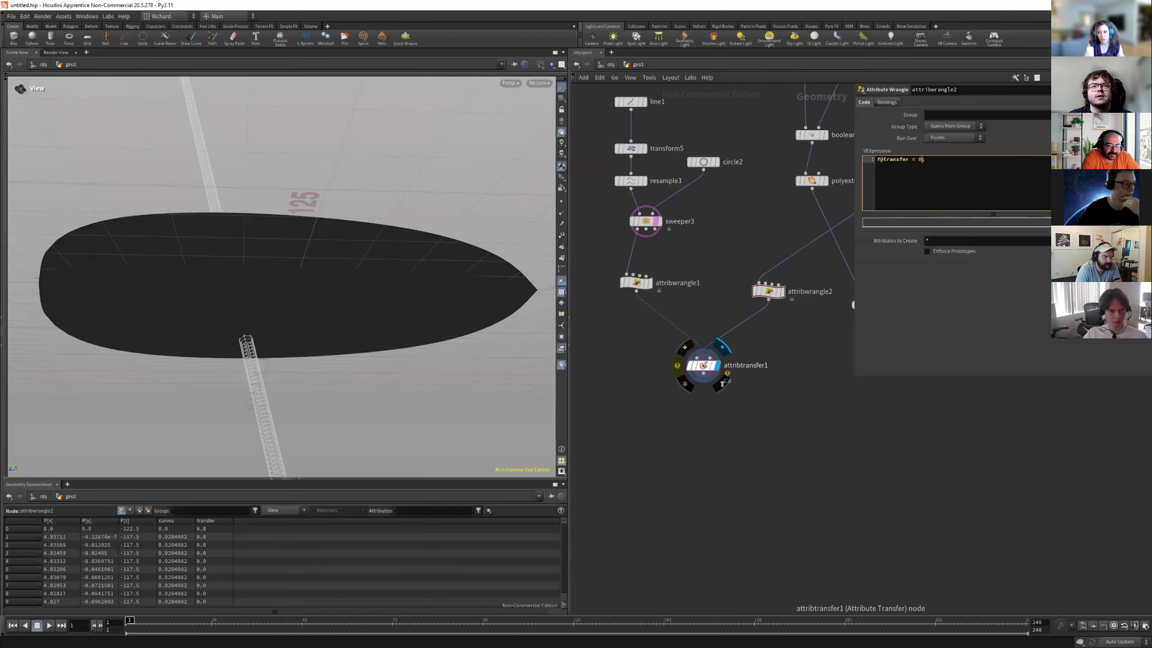
left_click(878, 150)
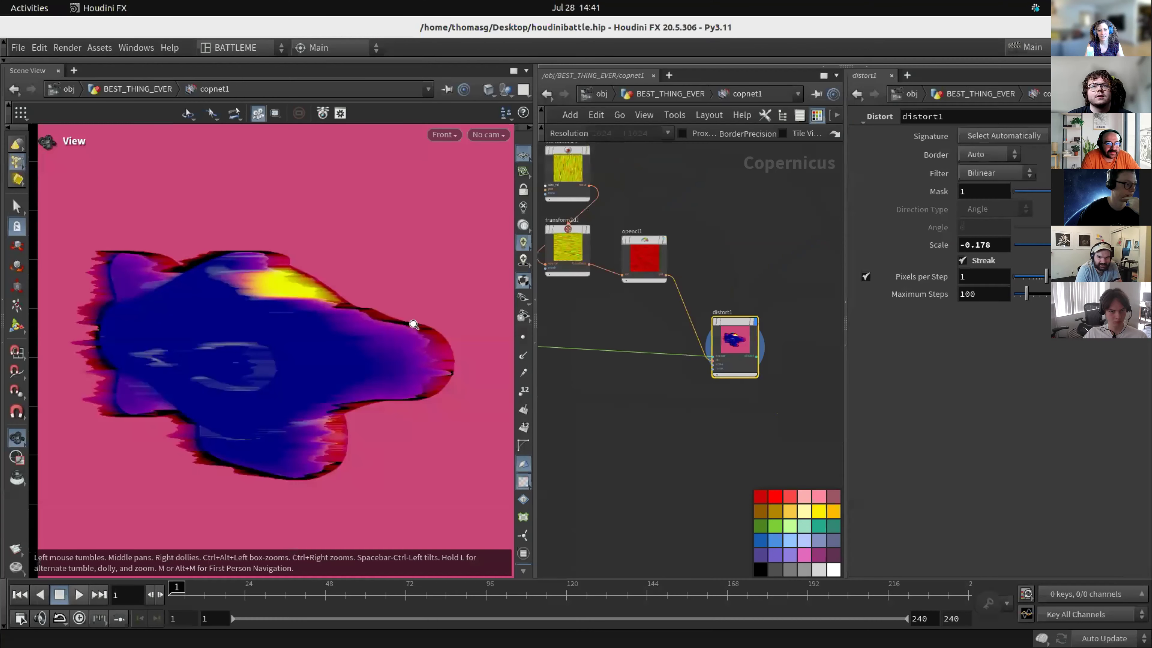
Move the transform2d1 node further below fractalnoise1 in the Copernicus network.
scroll(681, 329, "up", 3)
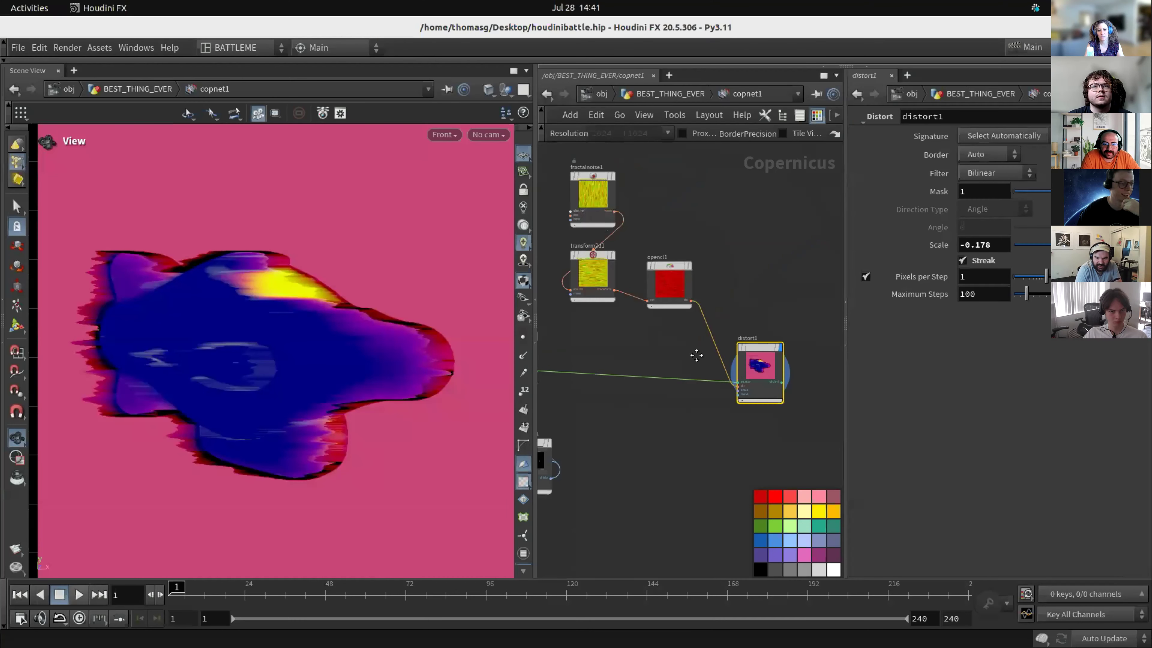
scroll(651, 342, "down", 2)
middle_click_drag(635, 340, 661, 357)
scroll(661, 336, "up", 3)
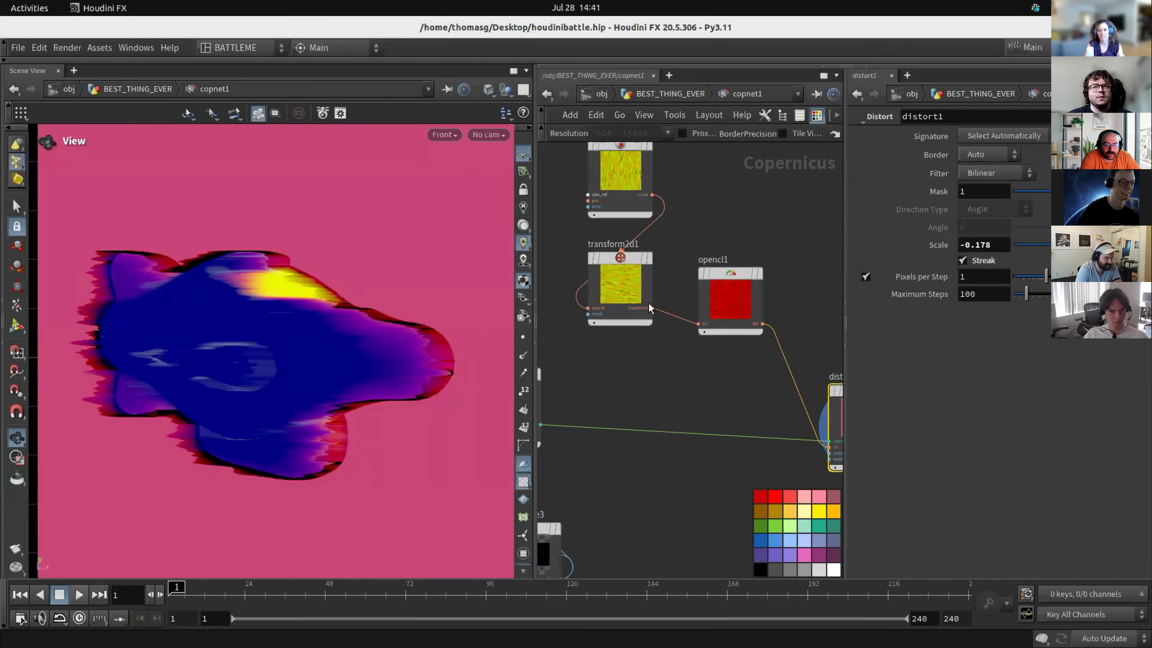
left_click_drag(622, 260, 636, 320)
middle_click_drag(709, 211, 690, 284)
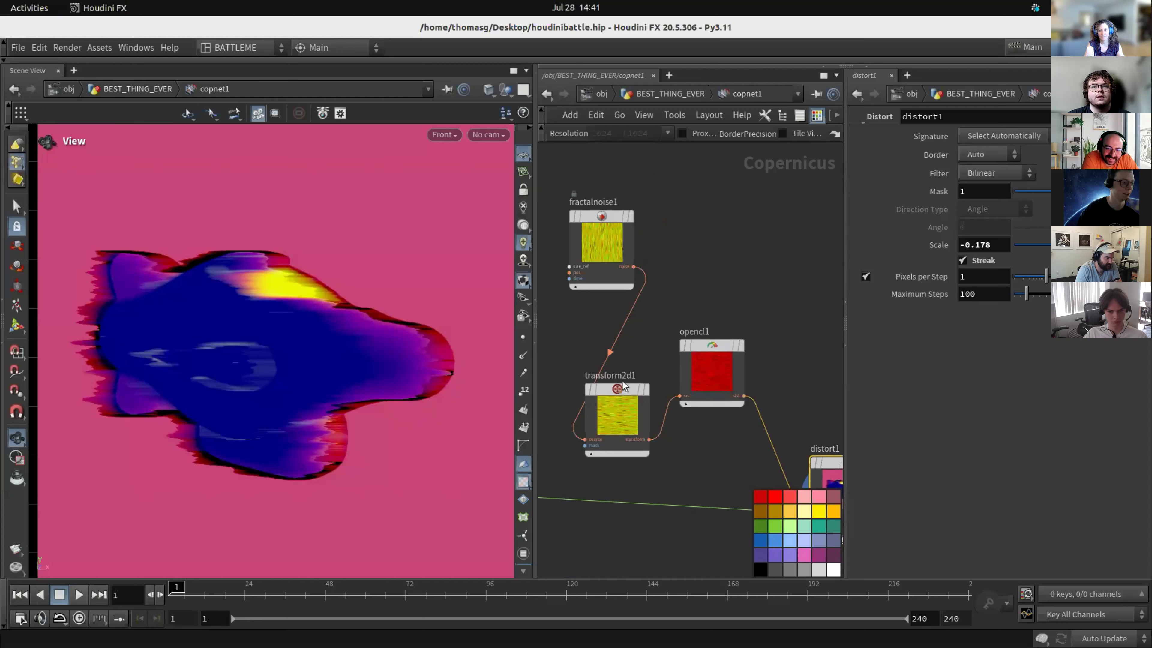
Set fractalnoise1's element size to 0.013399, lacunarity to 1.579 and roughness to 0.687.
left_click(612, 202)
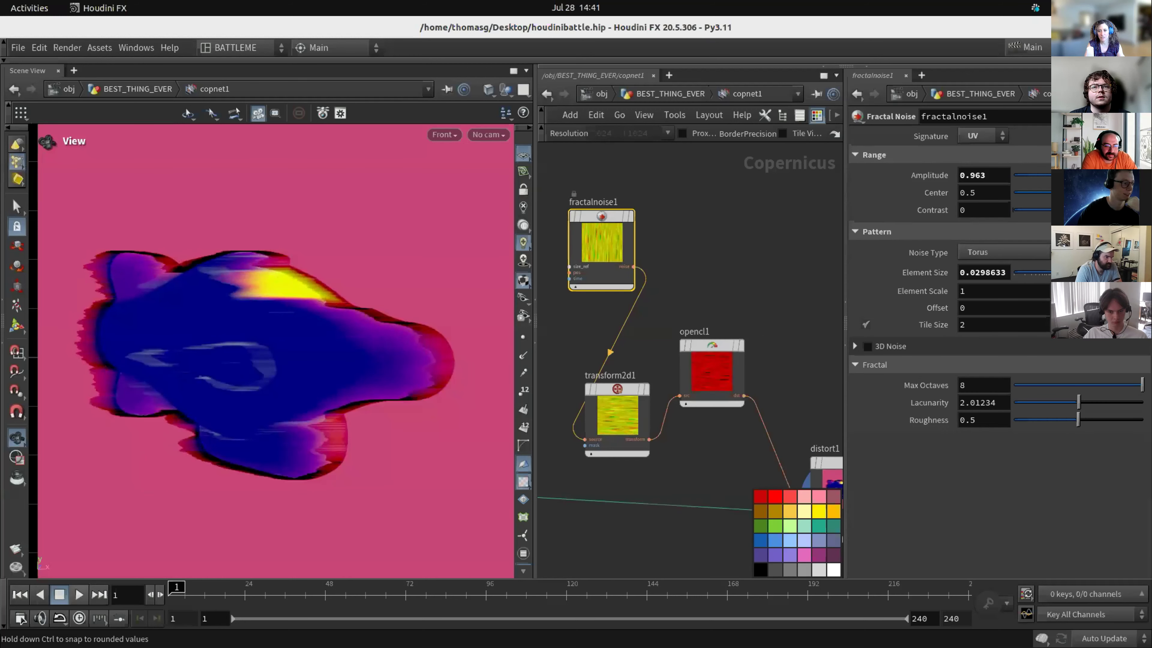
left_click_drag(1072, 272, 1062, 272)
middle_click_drag(715, 300, 703, 266)
left_click_drag(1078, 403, 1101, 424)
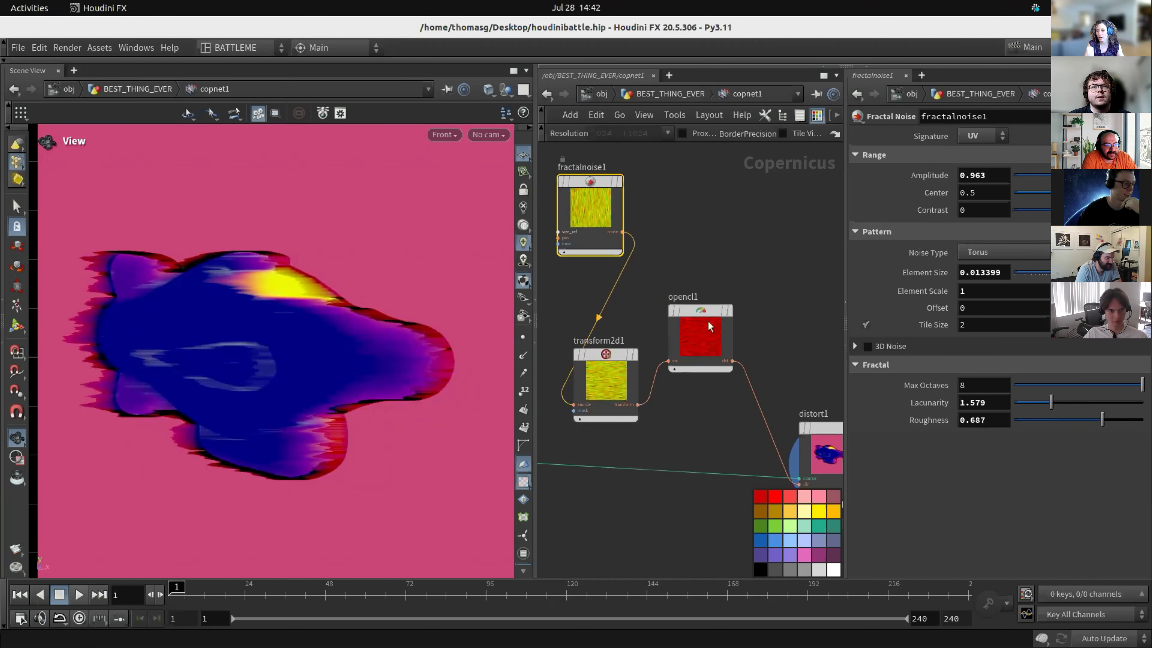
Set fractalnoise1's offset to the expression $F, play the animation and stop it.
scroll(655, 245, "down", 3)
middle_click_drag(676, 216, 731, 229)
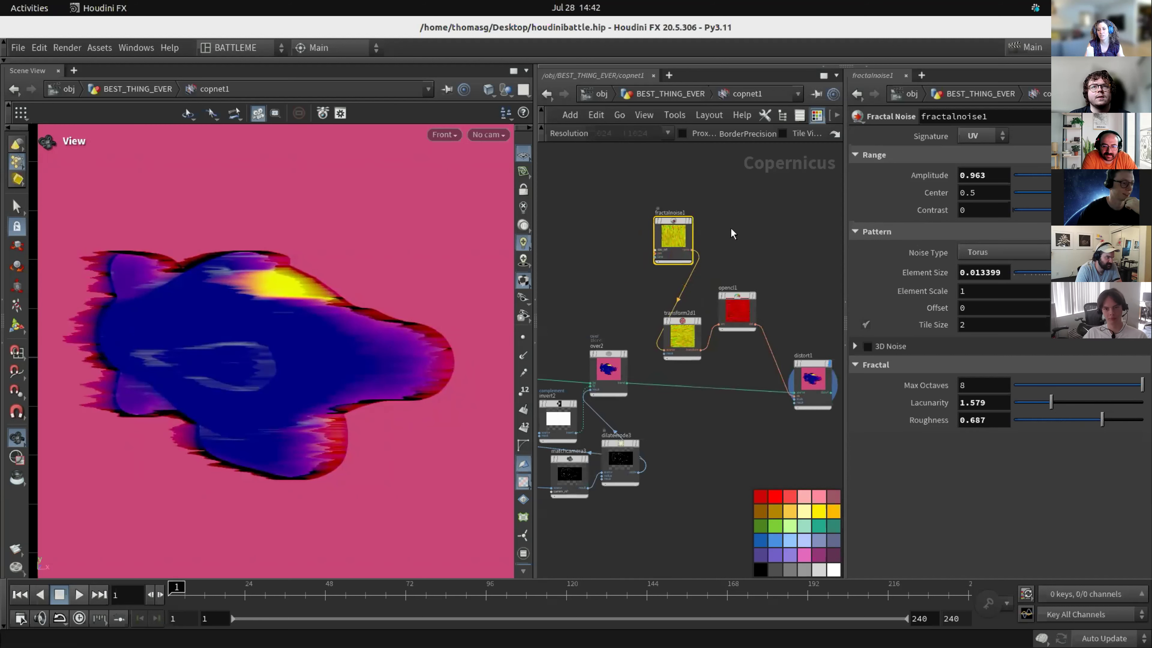
scroll(713, 201, "up", 2)
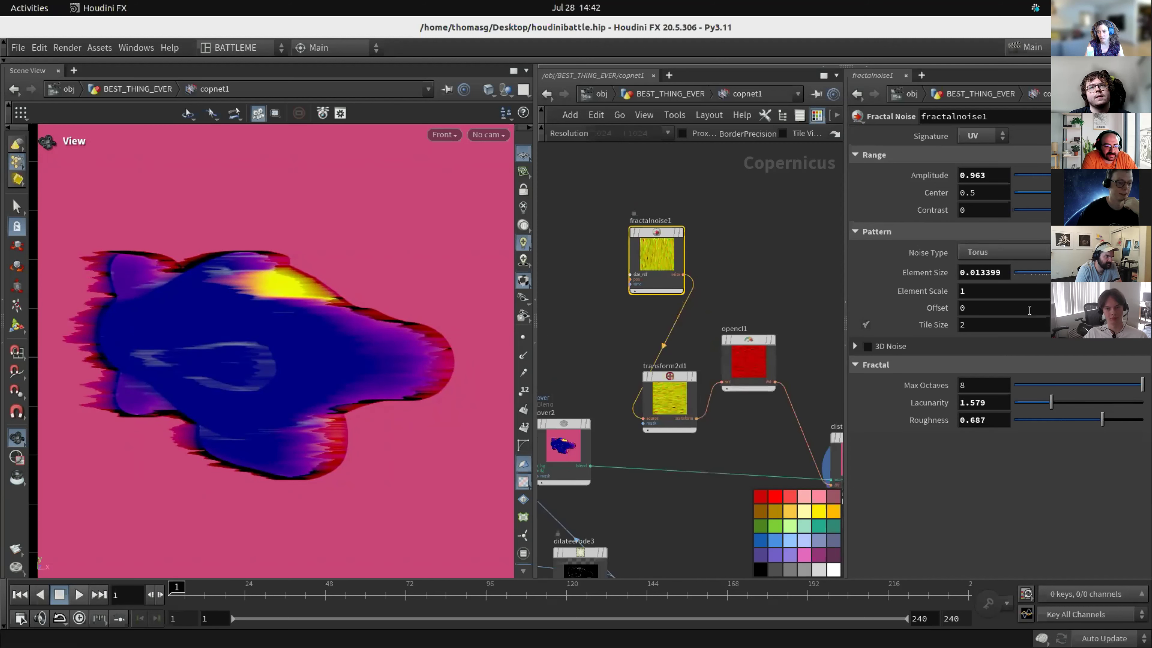
middle_click_drag(1029, 310, 1034, 304)
left_click(995, 308)
type("$F")
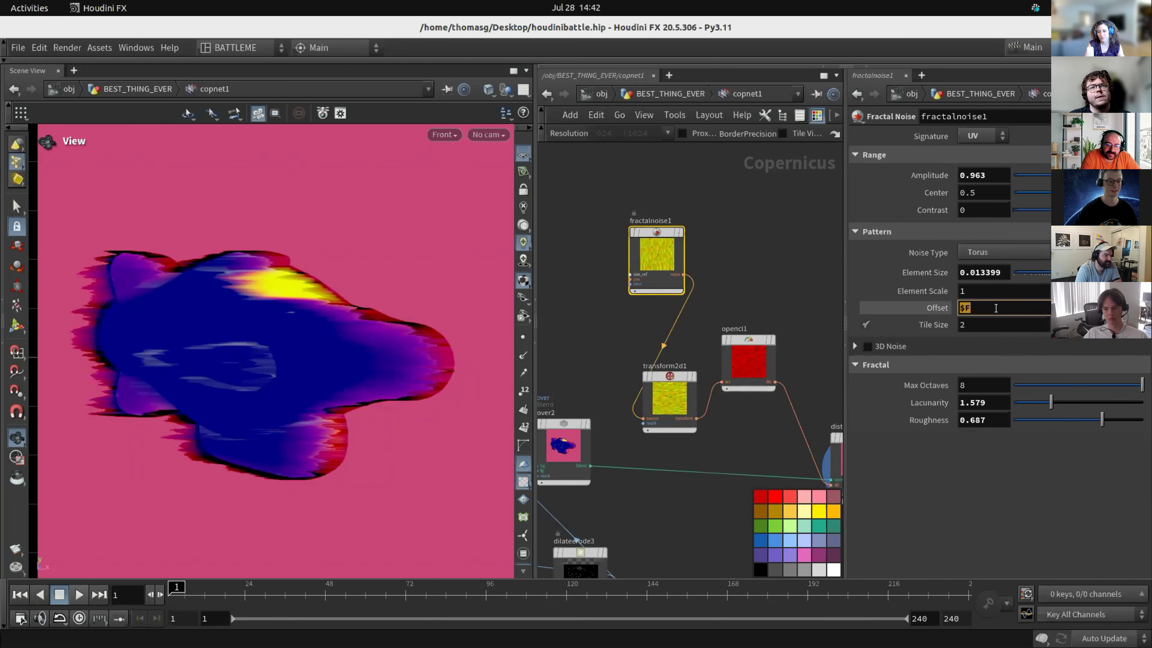
key("Return")
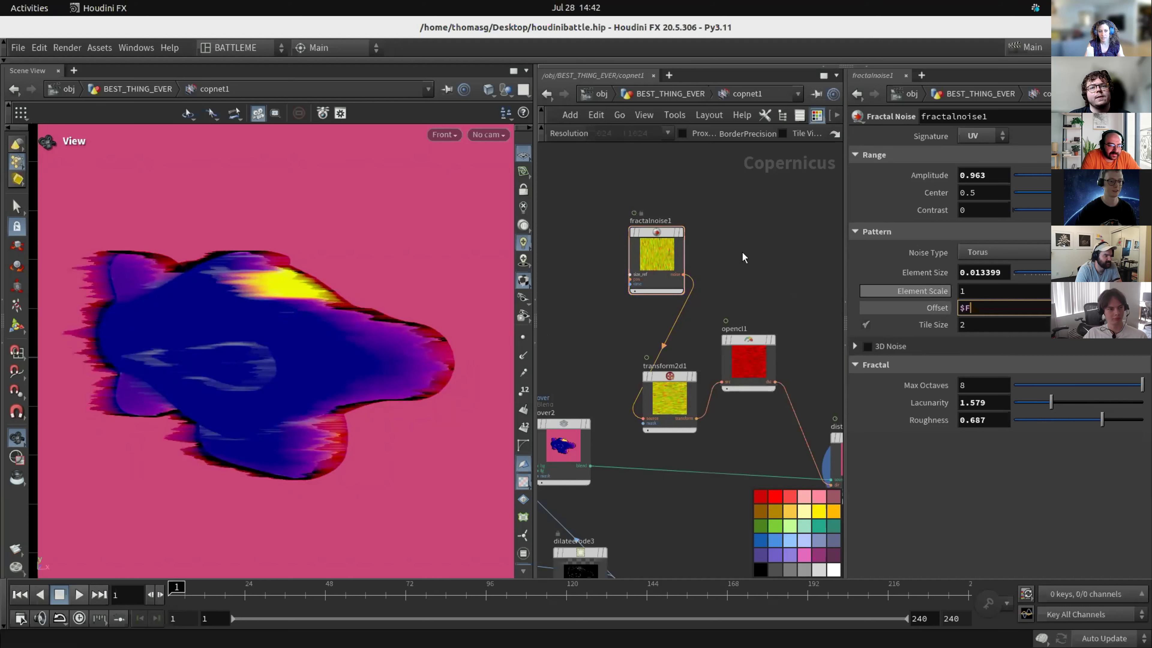
left_click(79, 594)
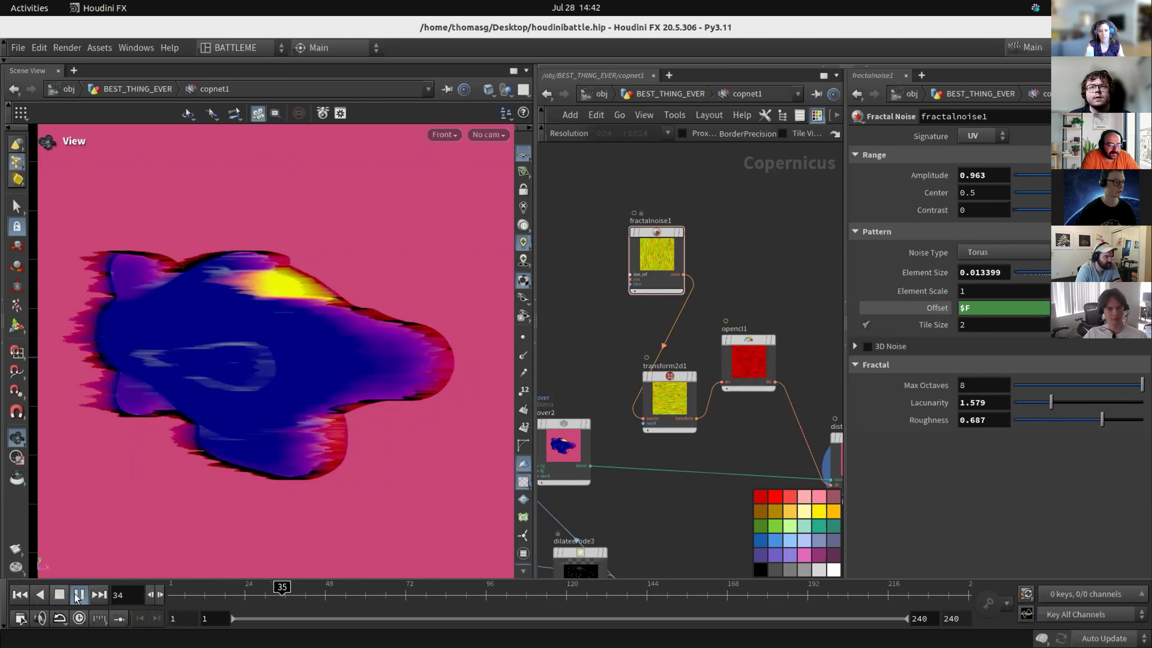
left_click(63, 596)
Change fractalnoise1's offset expression to $F*.04 and play the animation.
left_click(983, 309)
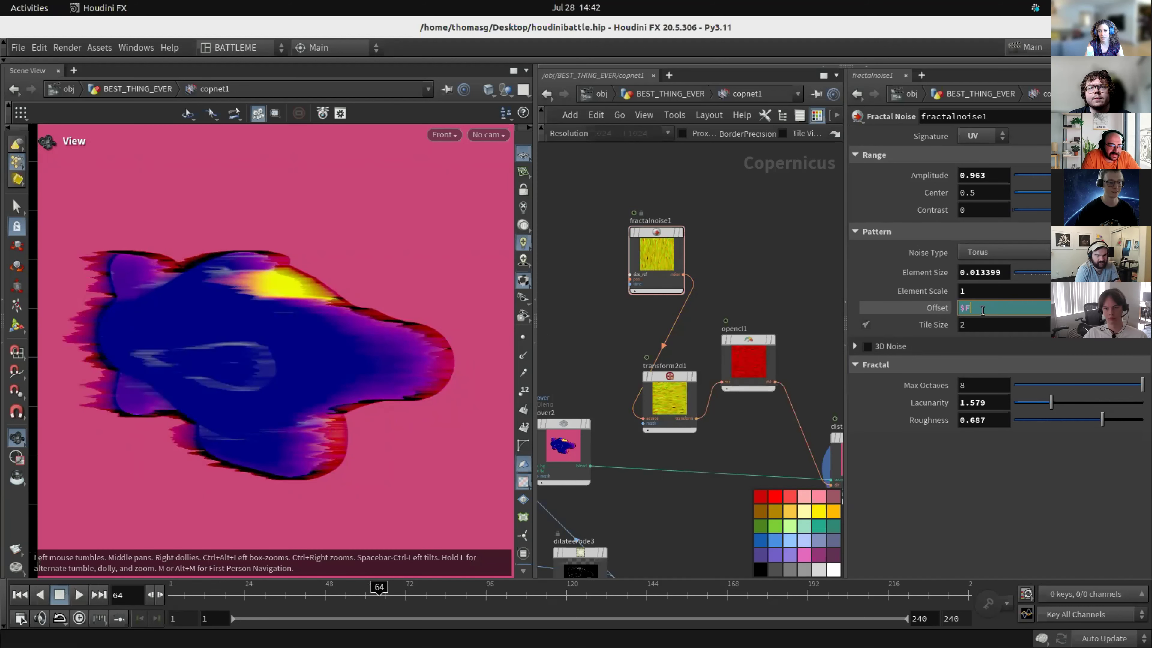
type("*.")
type("4")
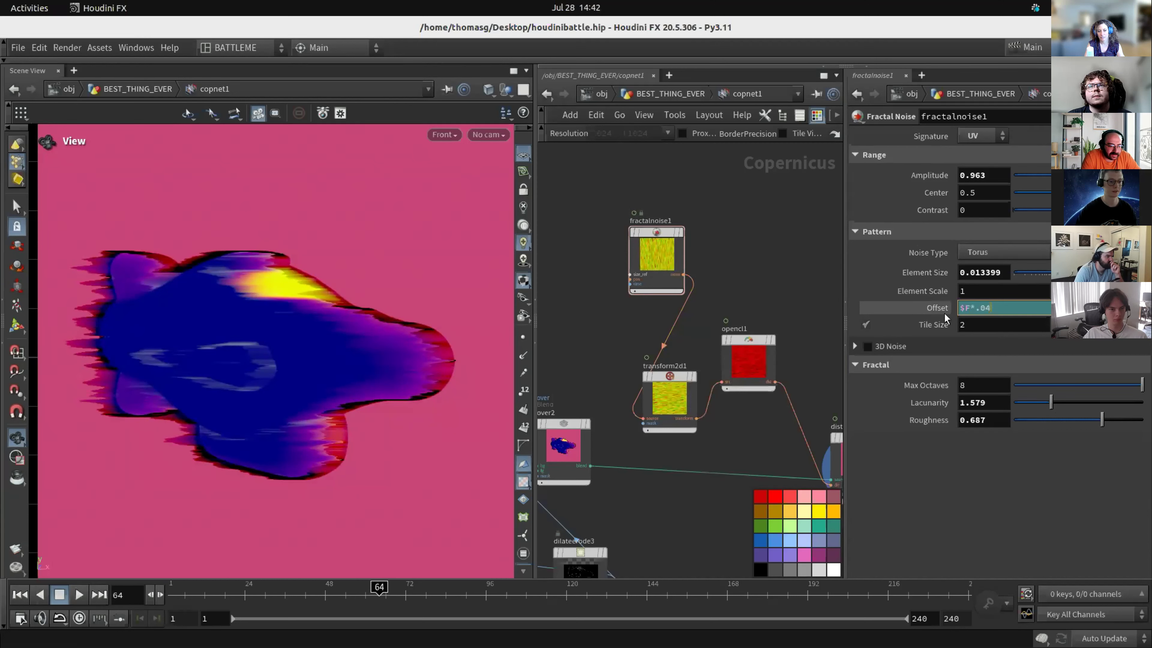
left_click(947, 346)
key("ctrl+z")
key("ctrl+z")
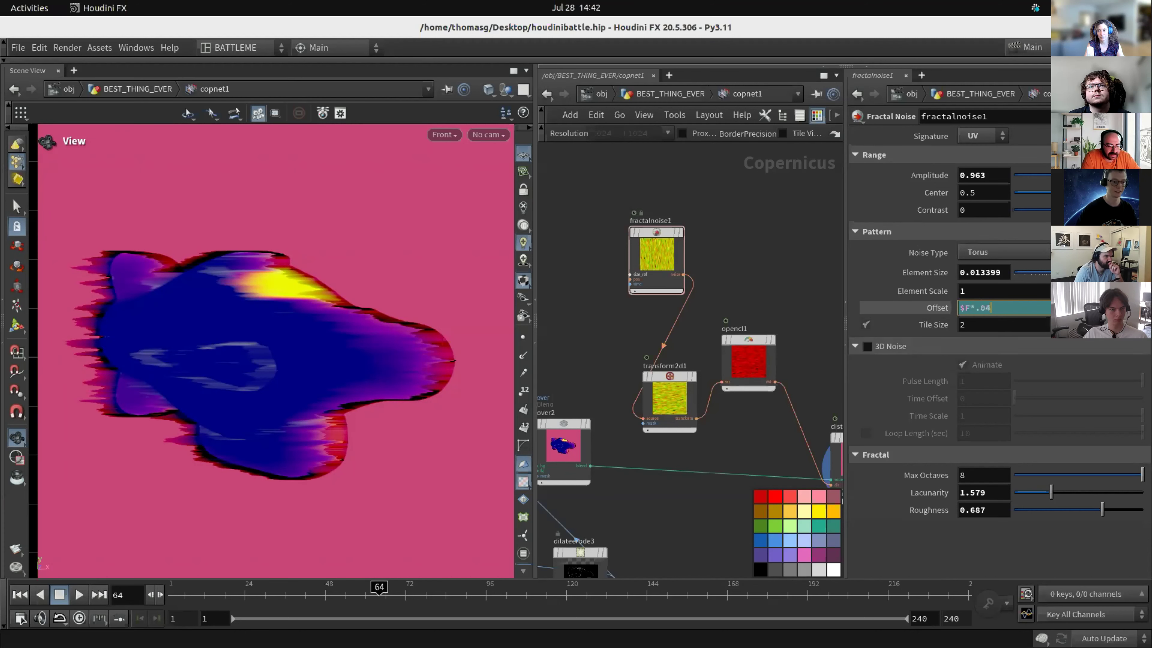
left_click(80, 595)
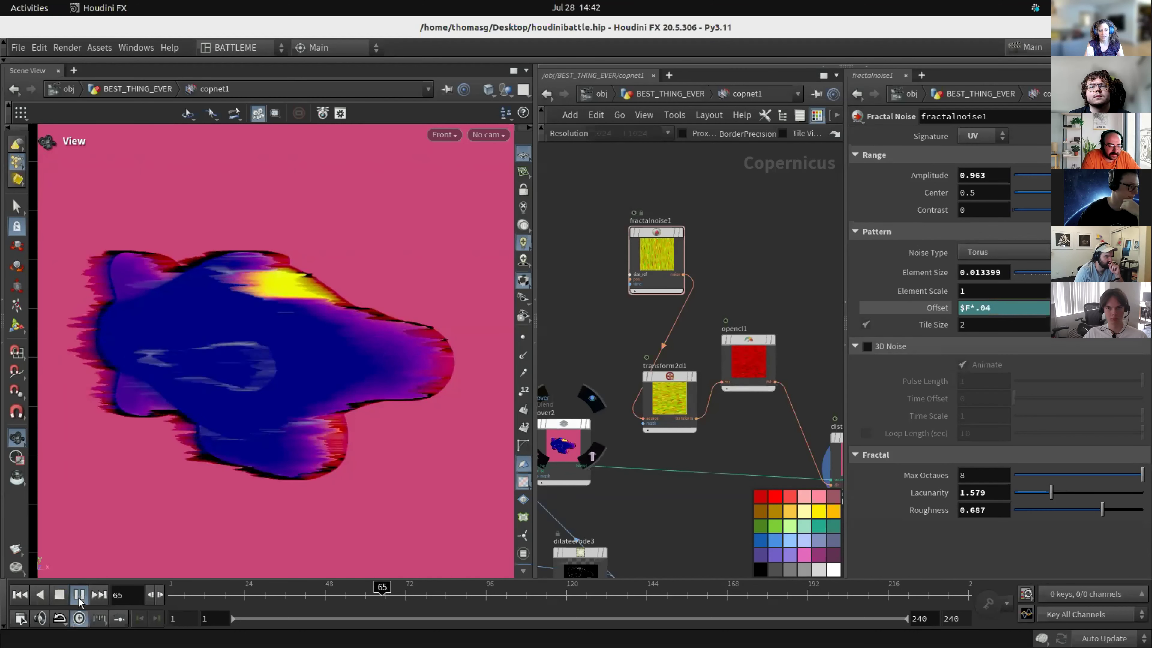
Slow the noise animation by setting fractalnoise1's offset expression to $F*.01.
left_click_drag(984, 309, 1000, 310)
type("1")
key("Return")
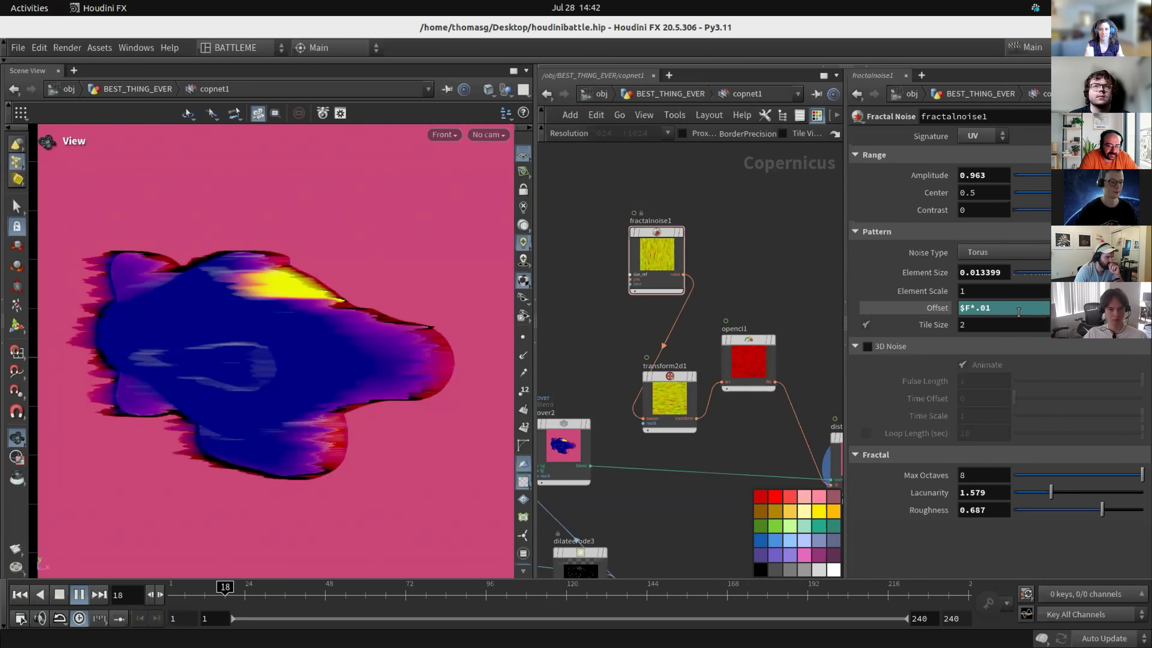
right_click(1017, 312)
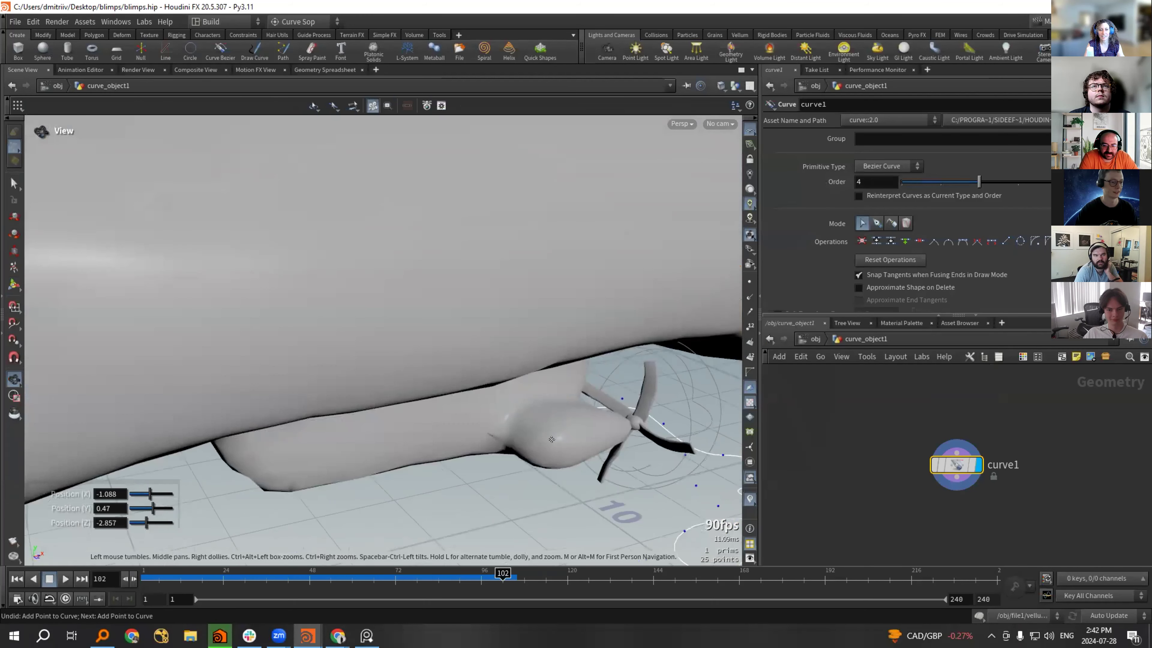
Search the available geometry nodes for "from" and "curve" operators.
middle_click_drag(551, 439, 351, 348, "alt")
key("Tab")
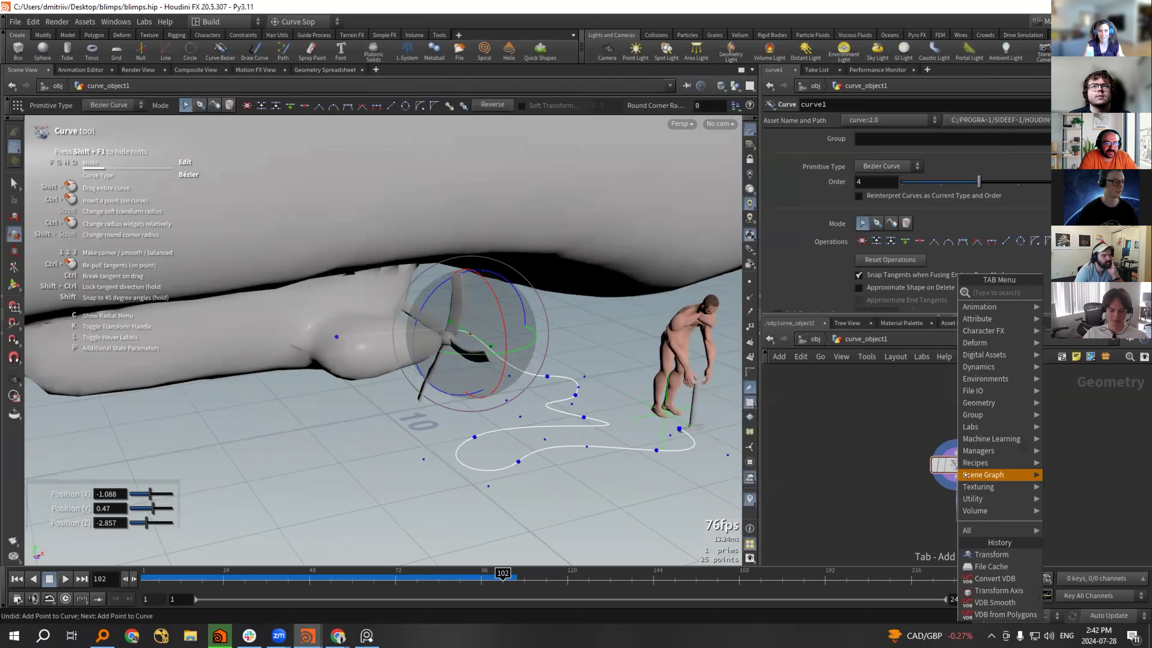
type("cruv")
key("BackSpace")
key("BackSpace")
key("BackSpace")
key("BackSpace")
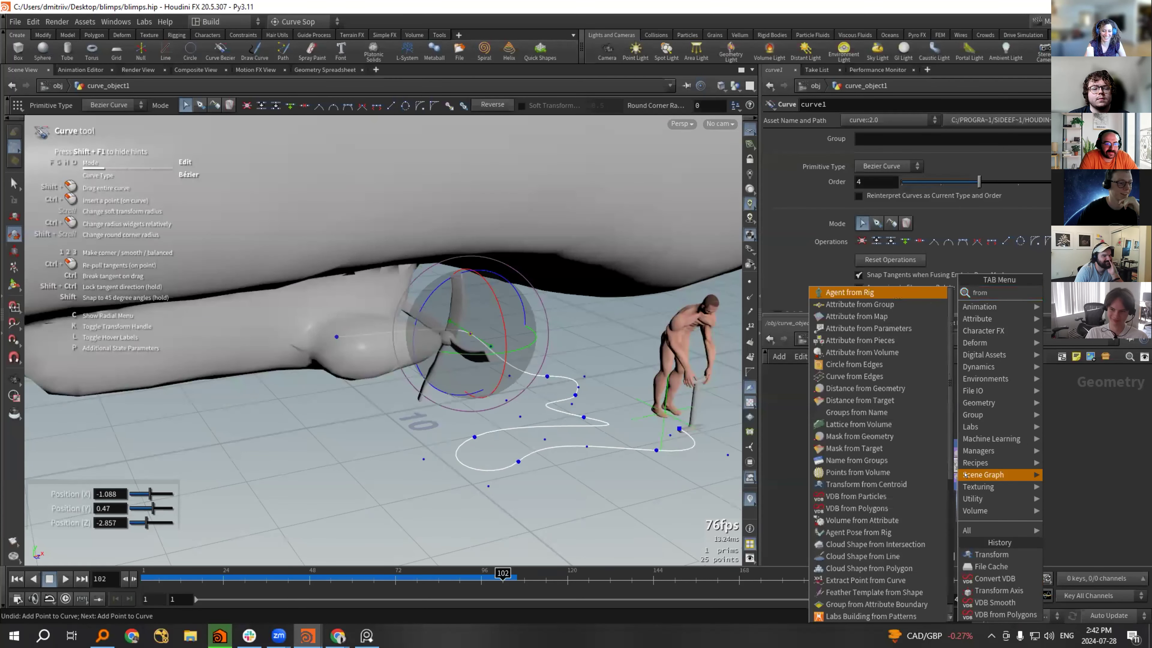
type("fr")
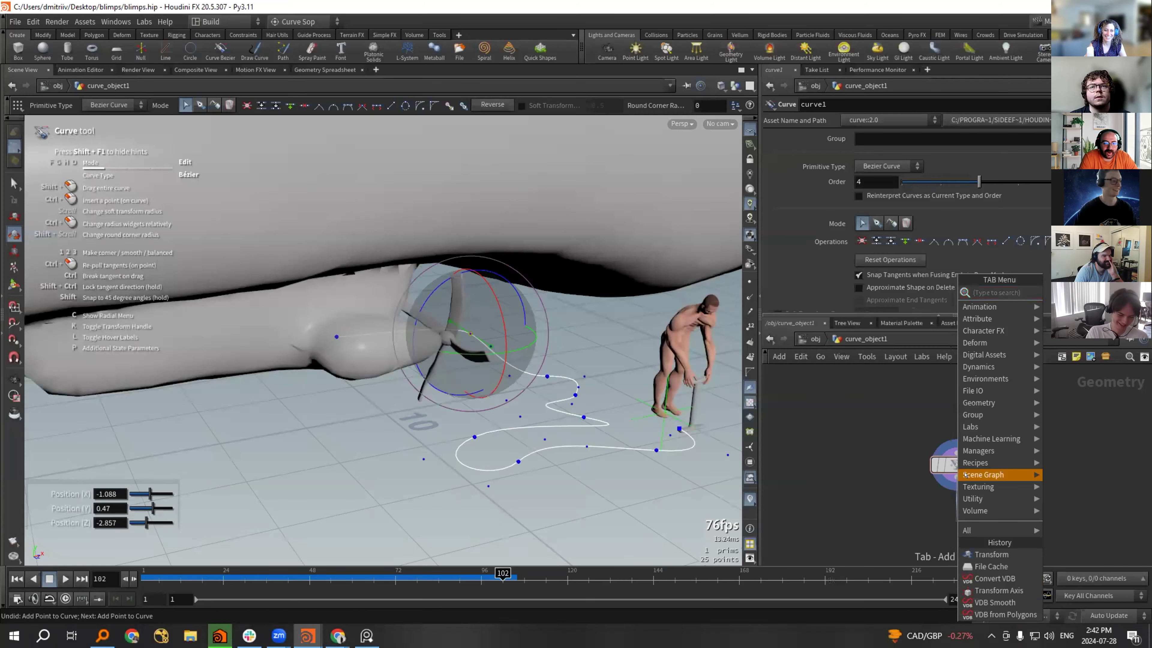
type("curve")
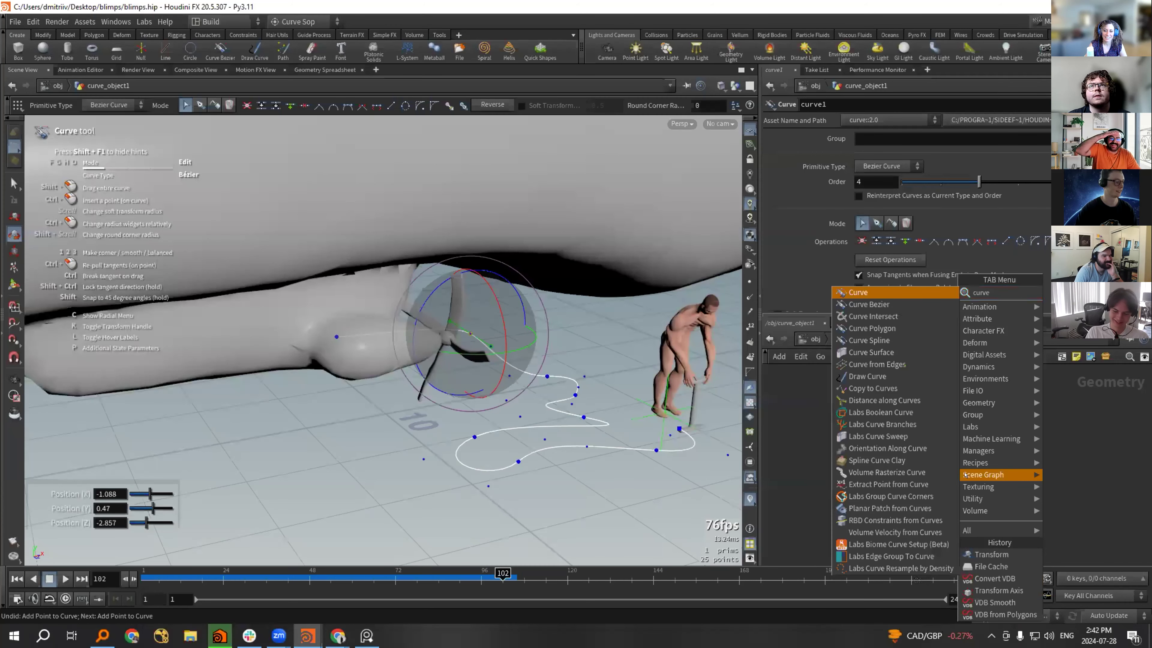
key("BackSpace")
key("BackSpace")
key("BackSpace")
key("BackSpace")
key("BackSpace")
Add a PolyWire node fed by curve1, make it the displayed node and nudge it into place.
type("poly")
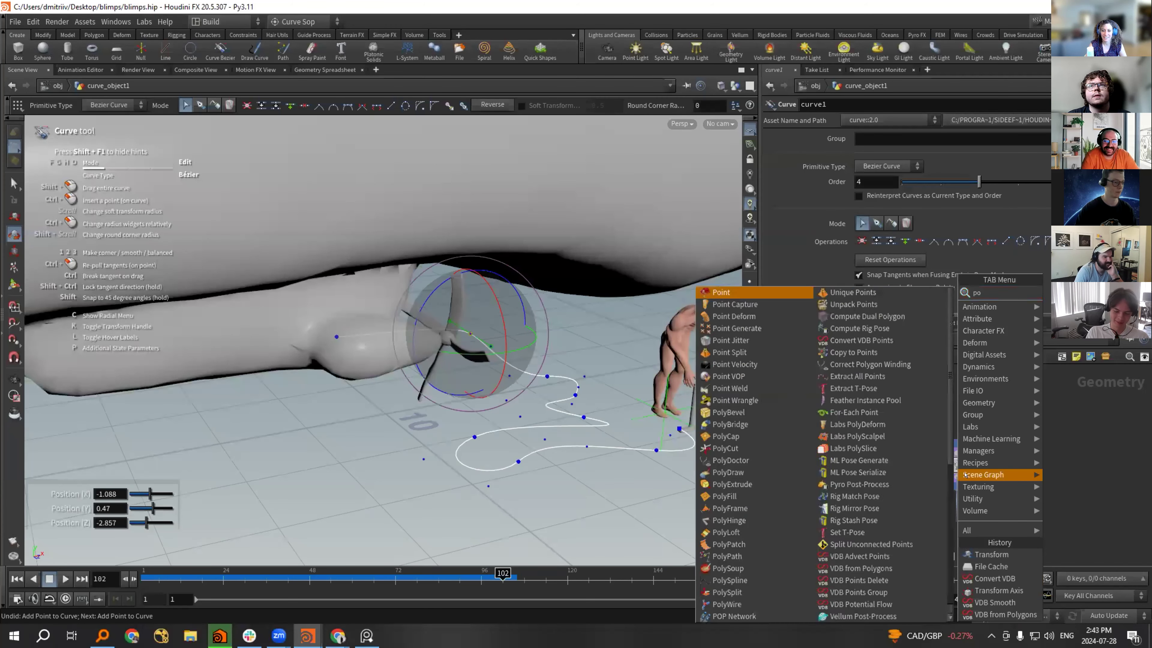
key("Return")
left_click(956, 522)
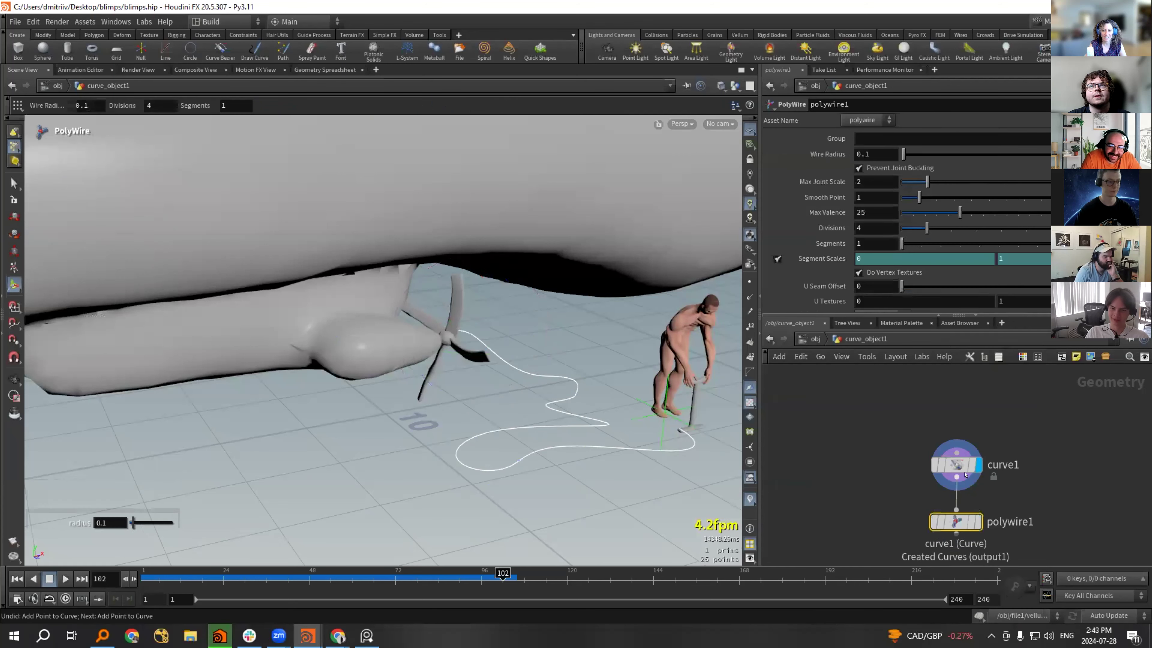
left_click(977, 521)
middle_click_drag(667, 366, 571, 389, "alt")
right_click_drag(571, 389, 449, 377)
left_click_drag(449, 376, 385, 321)
right_click_drag(386, 322, 428, 357)
middle_click_drag(428, 357, 513, 293)
left_click_drag(513, 292, 492, 383)
left_click_drag(975, 510, 986, 505)
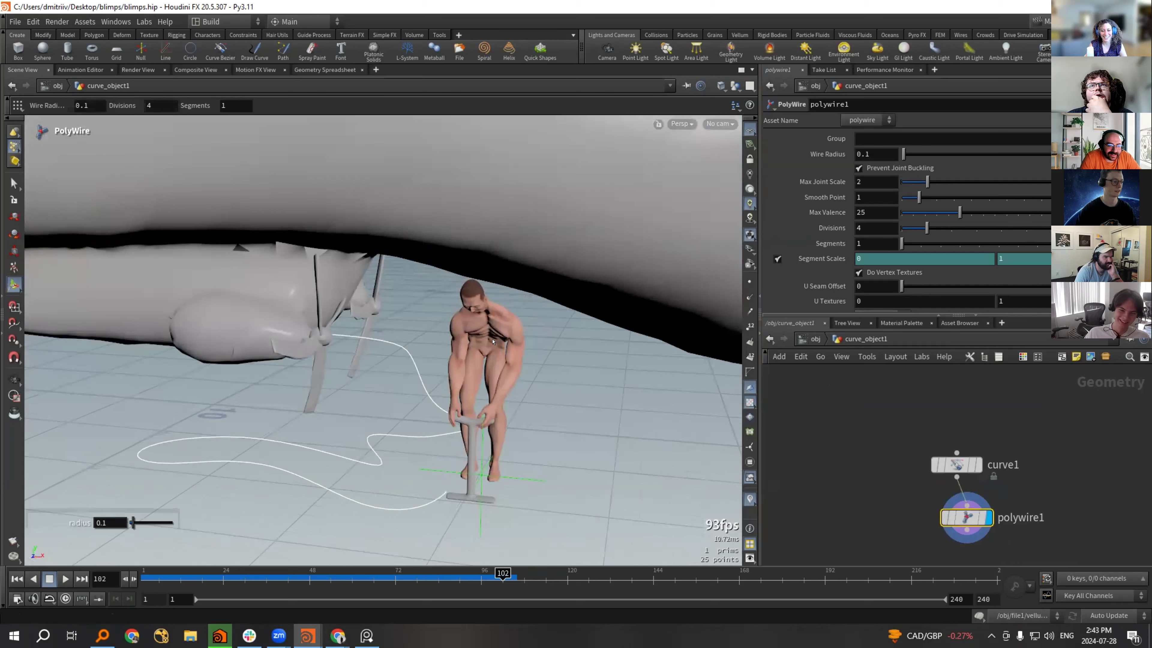
Examine the hose curve running from the blimp's propeller to the character's pump.
key("space")
right_click_drag(570, 320, 504, 312)
key("Return")
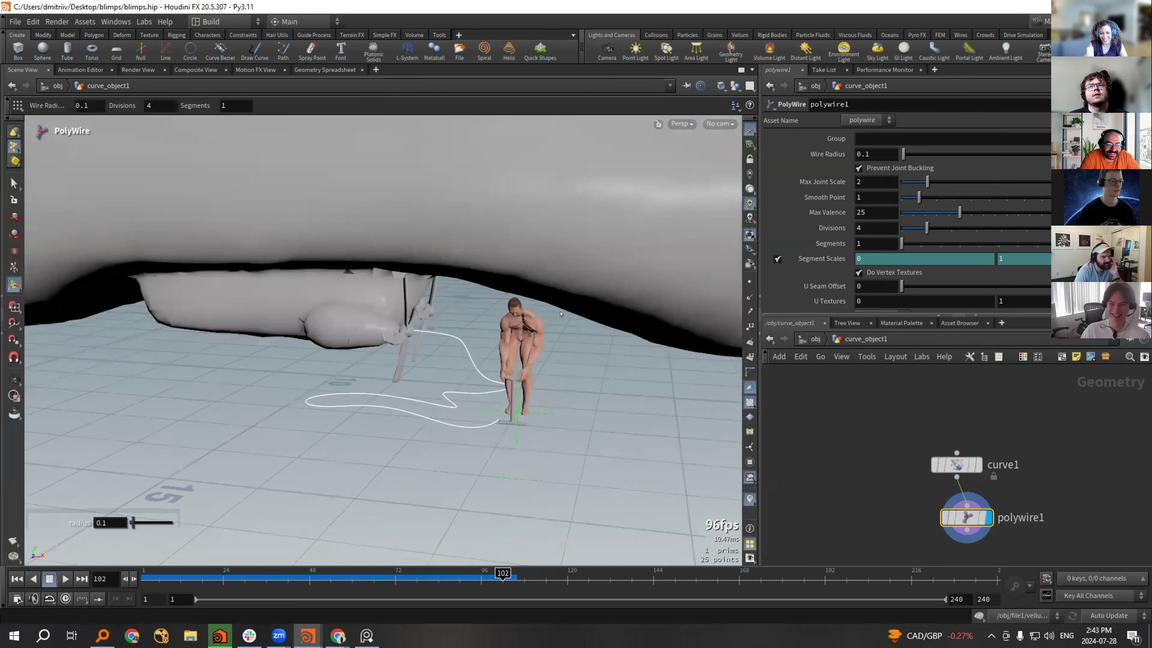
key("space")
right_click_drag(486, 416, 521, 399)
left_click_drag(521, 399, 603, 459)
middle_click_drag(603, 458, 530, 425)
right_click_drag(529, 425, 540, 276)
key("Return")
Thicken the hose by setting polywire1's wire radius to 1.27.
left_click_drag(903, 154, 917, 151)
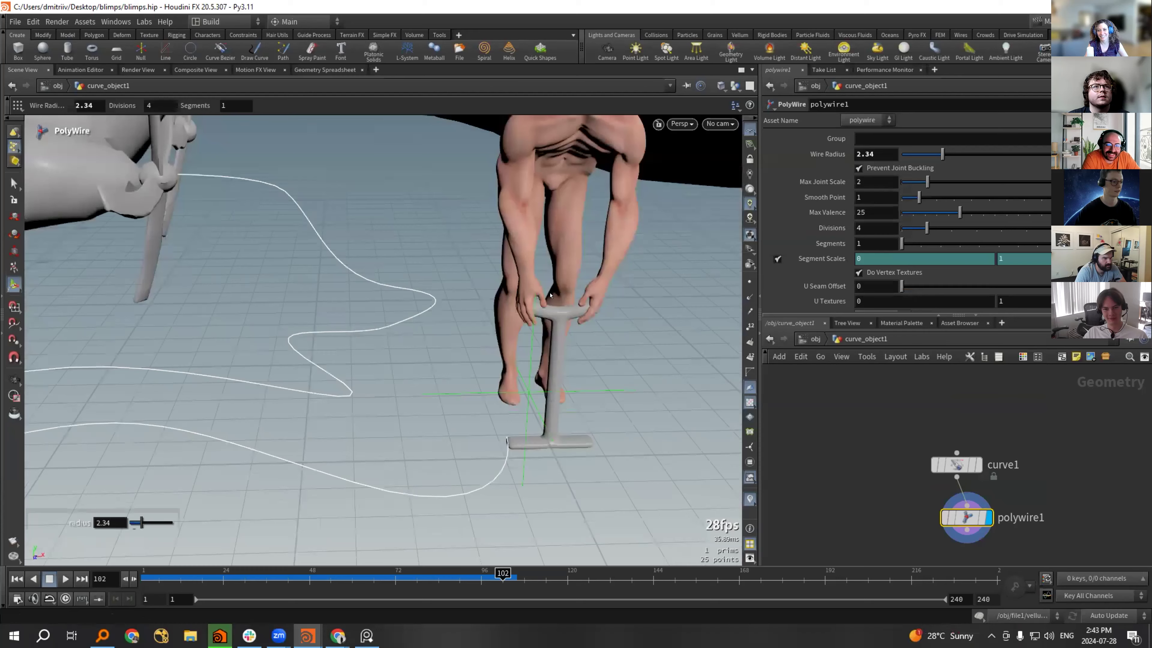
key("ctrl+z")
scroll(550, 295, "down", 5)
left_click_drag(484, 272, 455, 248, "alt")
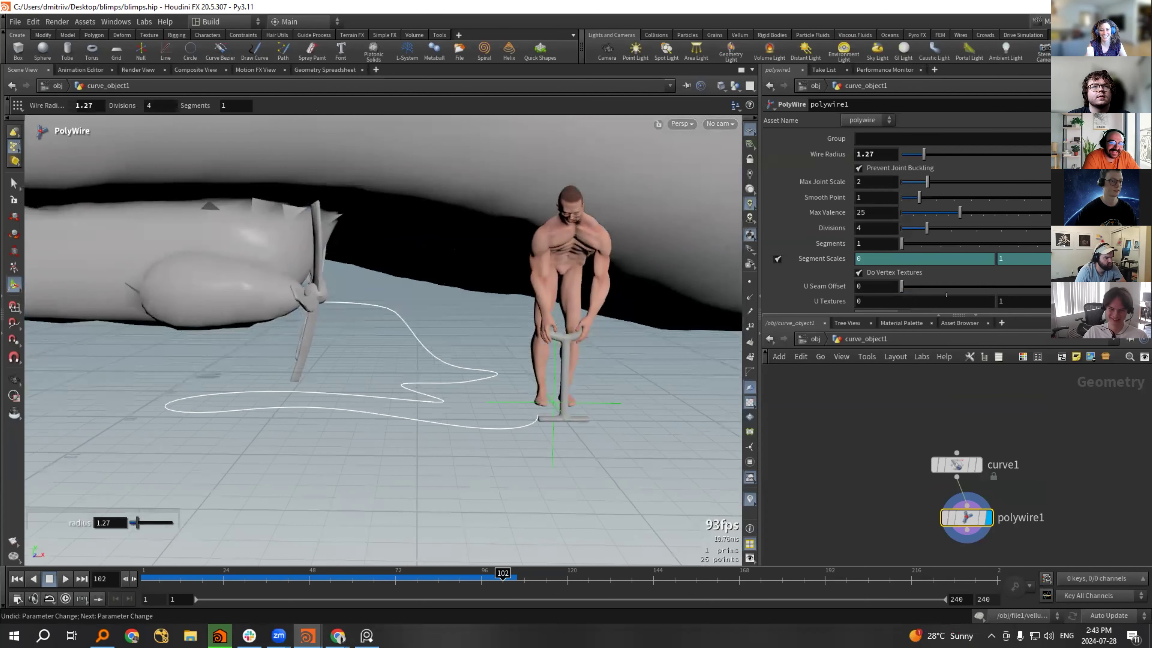
Go up to the object level and inspect the blimp, hose and character together.
left_click(810, 340)
mouse_move(576, 331)
left_mouse_down("alt")
mouse_move(553, 338)
mouse_move(627, 352)
mouse_move(569, 353)
left_mouse_up("alt")
scroll(535, 336, "up", 3)
scroll(569, 352, "down", 5)
left_click_drag(487, 314, 290, 318, "alt")
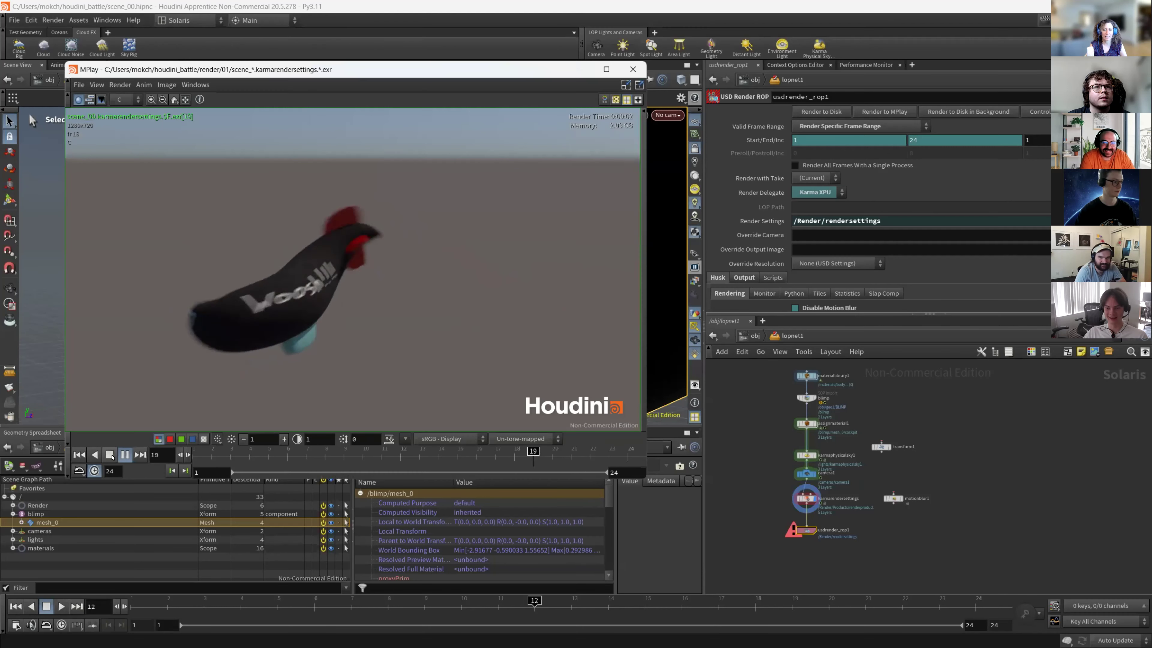
Close the render preview, leave the LOP network and open geo1 to check its CLOUD null.
left_click(632, 69)
scroll(767, 486, "down", 5)
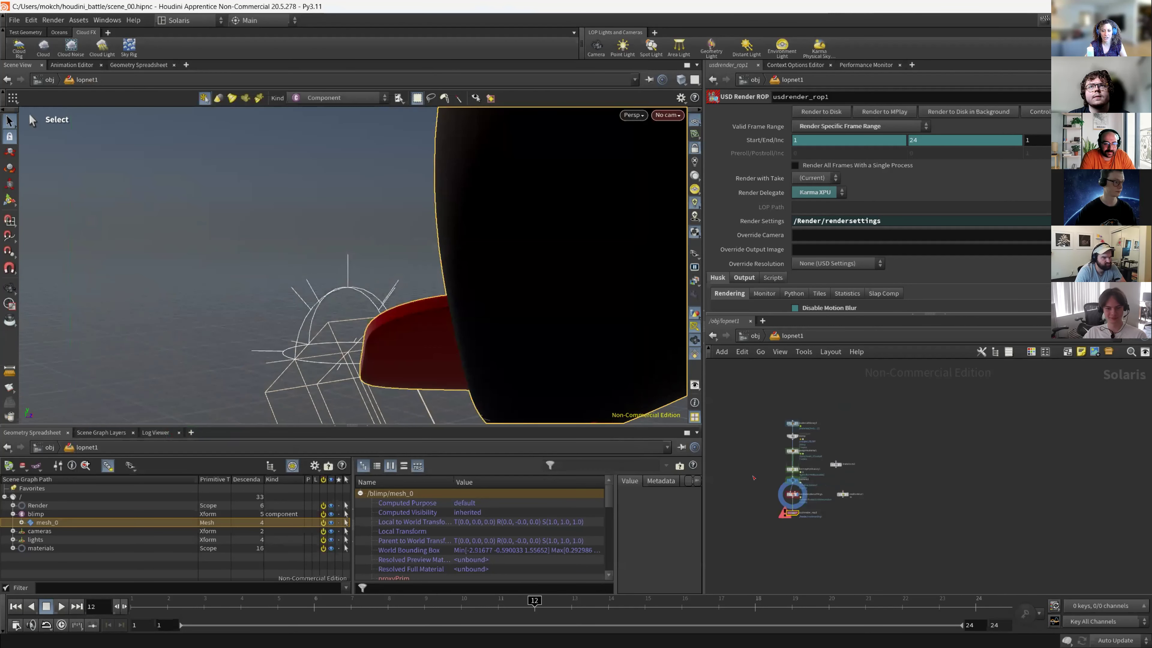
key("u")
left_click(855, 439)
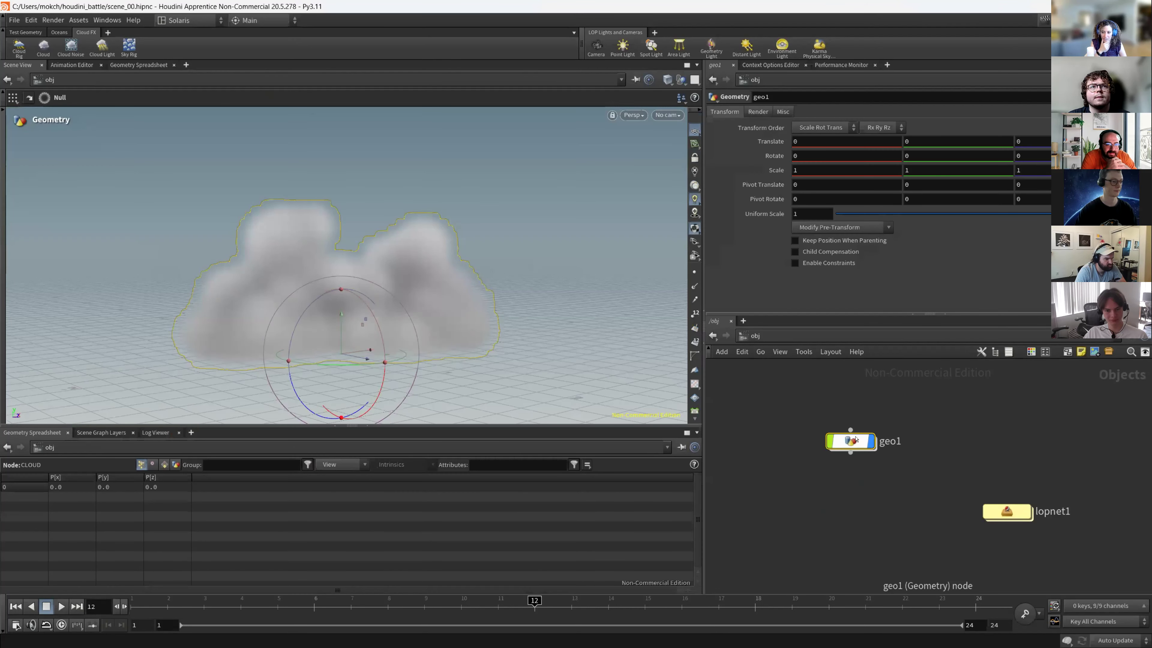
double_click(854, 439)
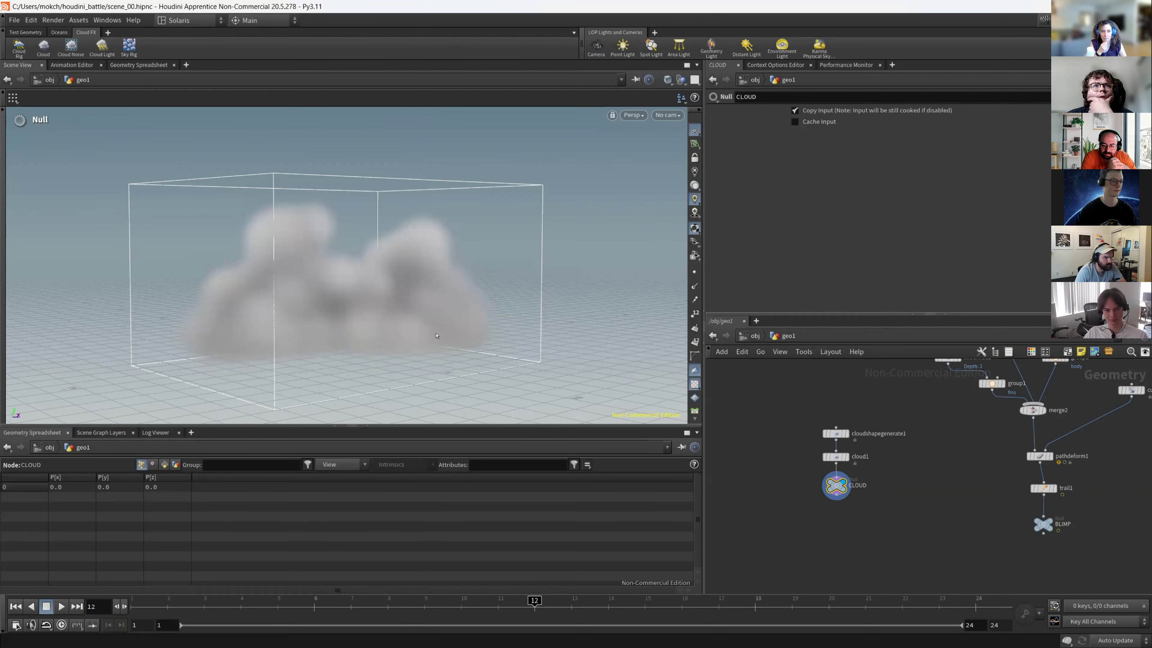
Return to lopnet1 and add a SOP Import node beside the existing node chain.
key("u")
double_click(981, 506)
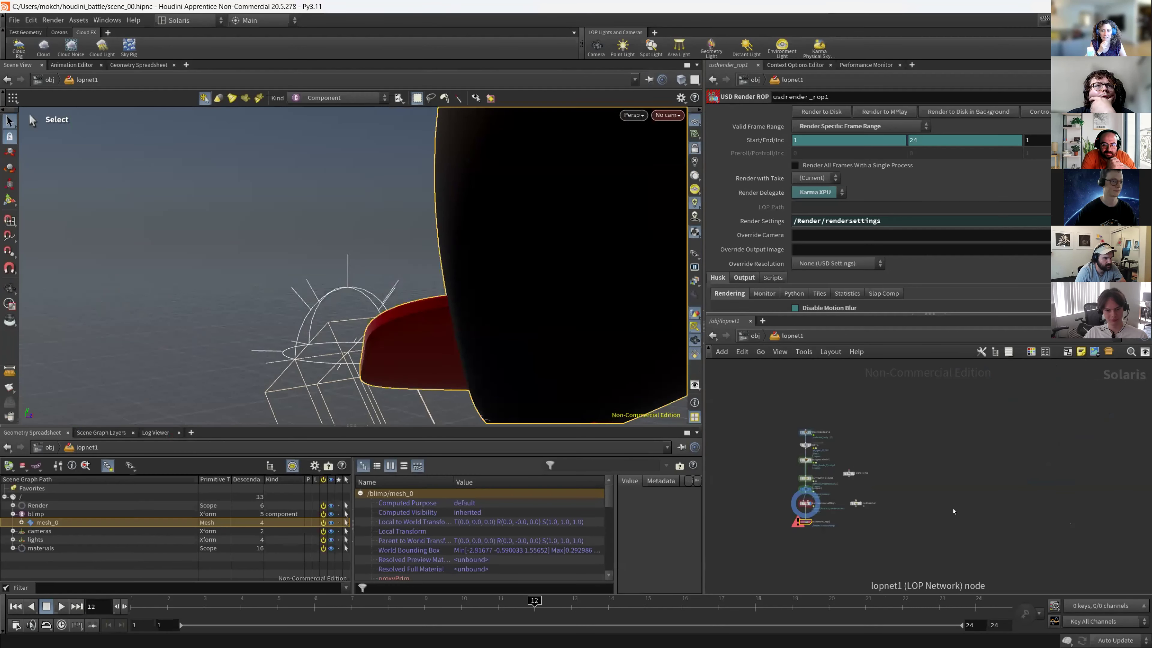
key("Tab")
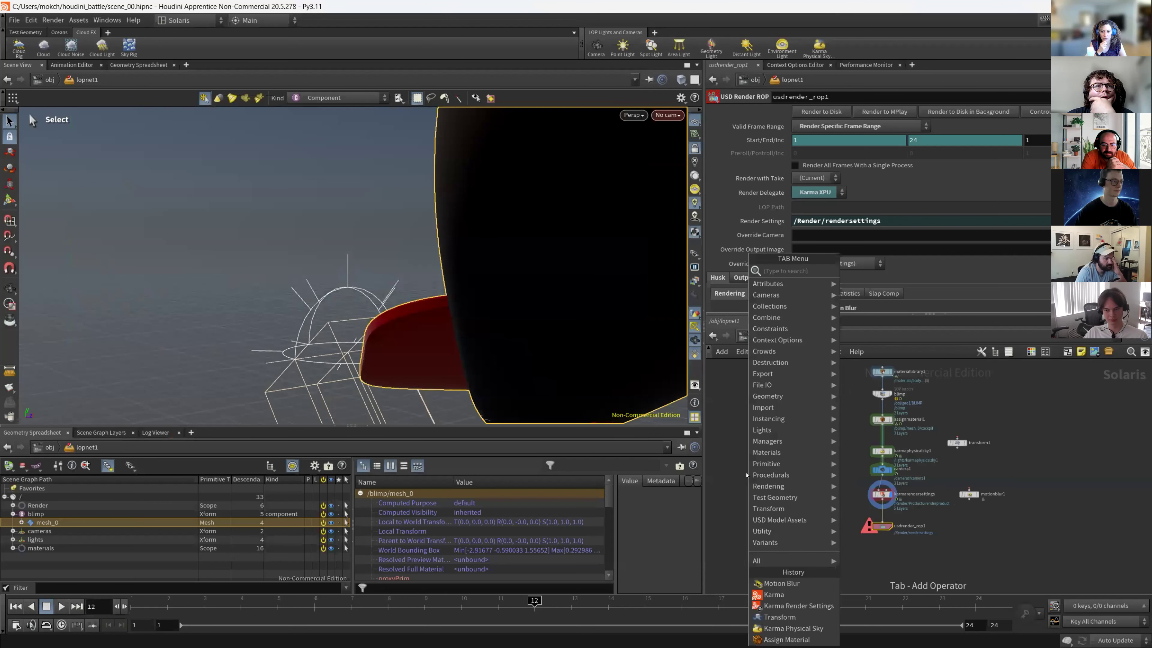
type("sop")
key("Down")
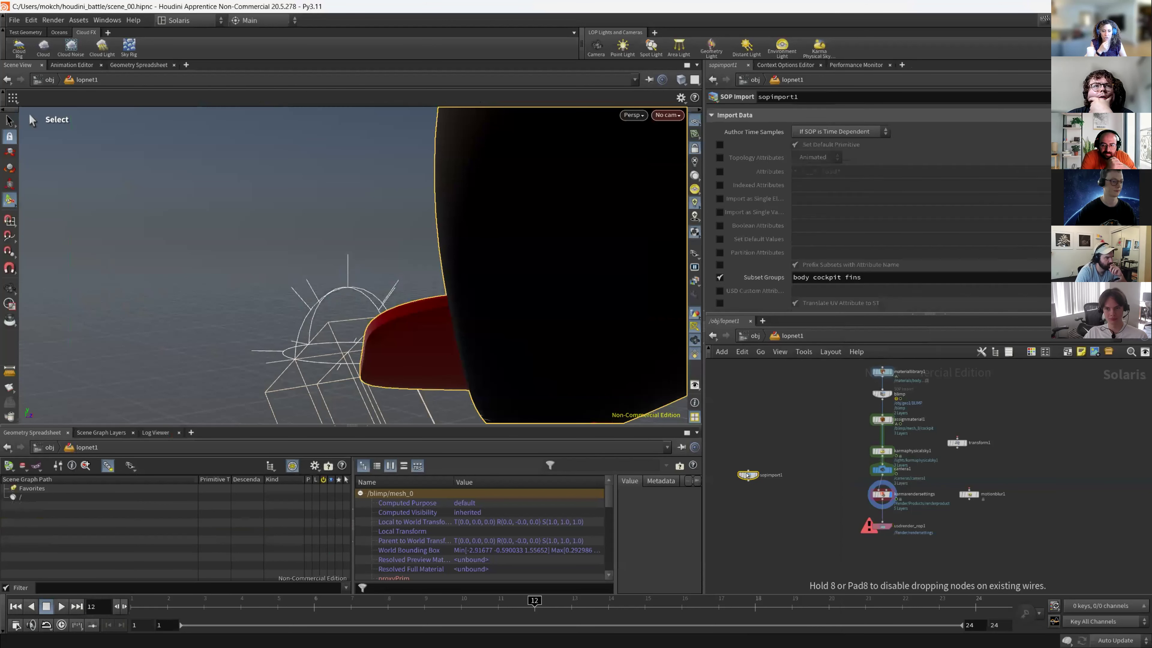
Place the SOP Import node in lopnet1, set its SOP path to /obj/geo1/CLOUD and display the imported cloud.
key("Return")
left_click(746, 475)
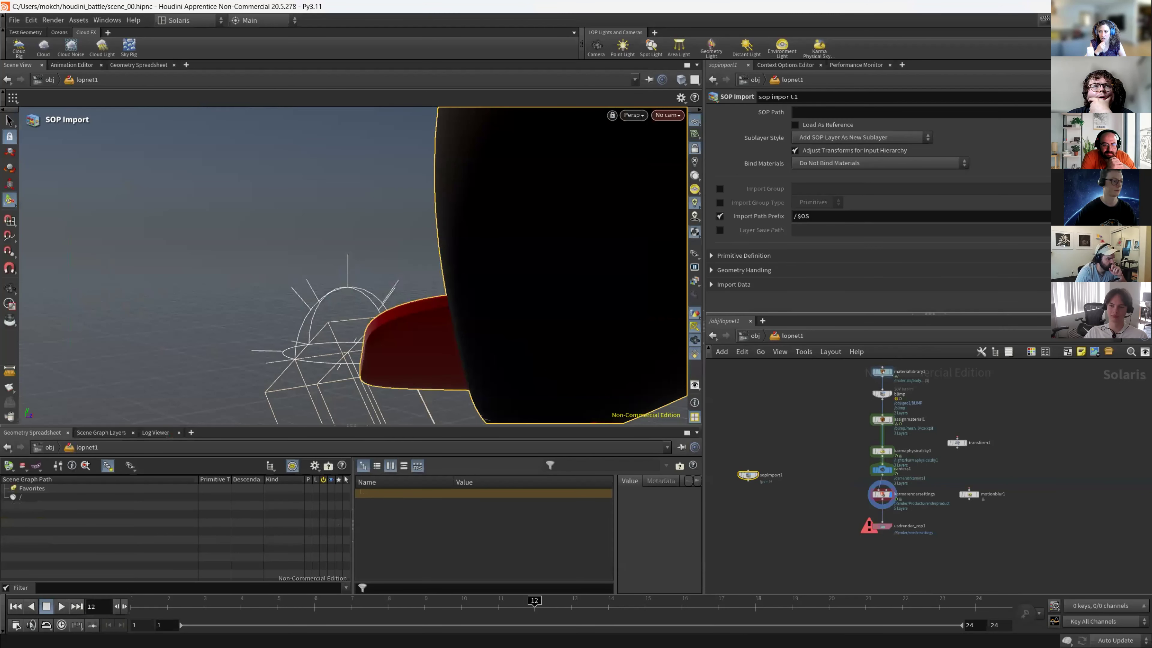
left_click(1136, 112)
scroll(1079, 106, "up", 5)
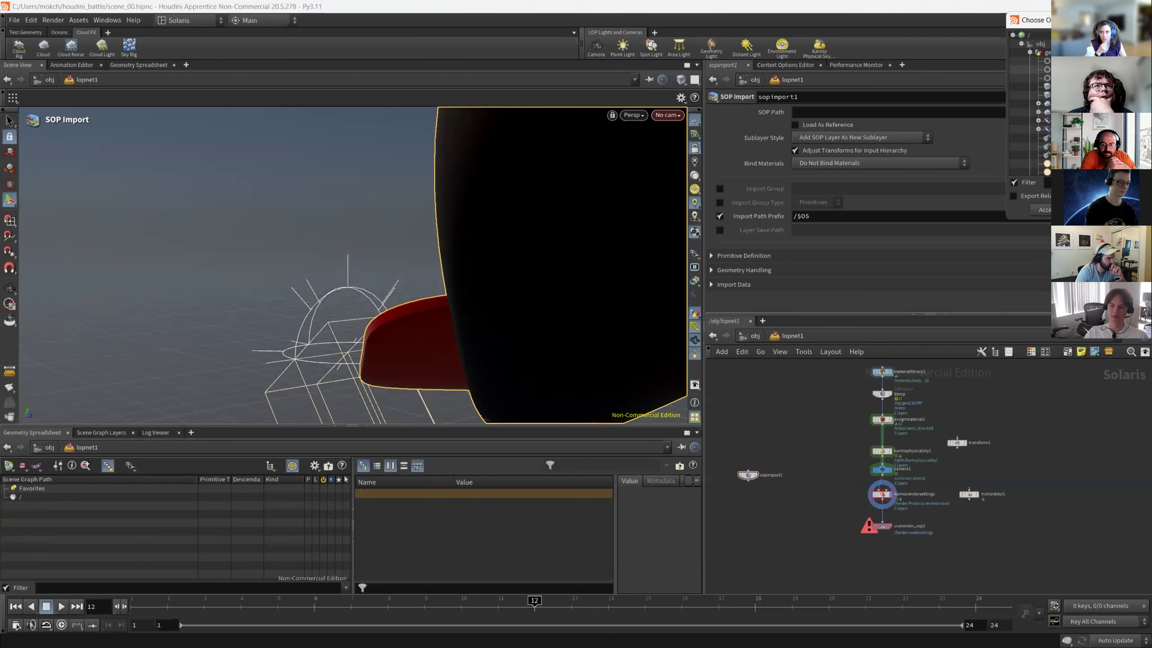
double_click(1063, 171)
scroll(396, 306, "down", 2)
mouse_move(395, 306)
left_mouse_down("alt")
mouse_move(445, 300)
mouse_move(408, 309)
left_mouse_up("alt")
scroll(746, 501, "up", 3)
left_click_drag(738, 447, 872, 381)
scroll(889, 423, "down", 3)
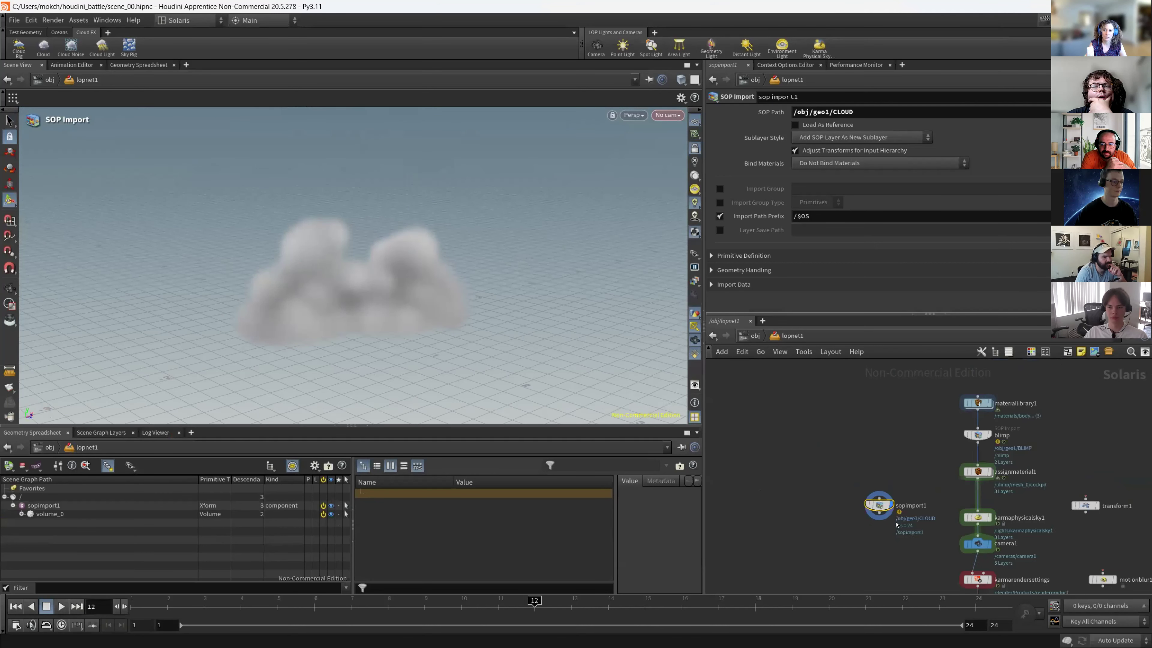
Add a Merge node combining sopimport1 and assignmaterial1 ahead of karmaphysicalsky1, and display the merged result.
scroll(888, 508, "up", 2)
key("Tab")
type("mer")
key("Return")
left_click(909, 532)
left_click_drag(865, 492, 923, 502)
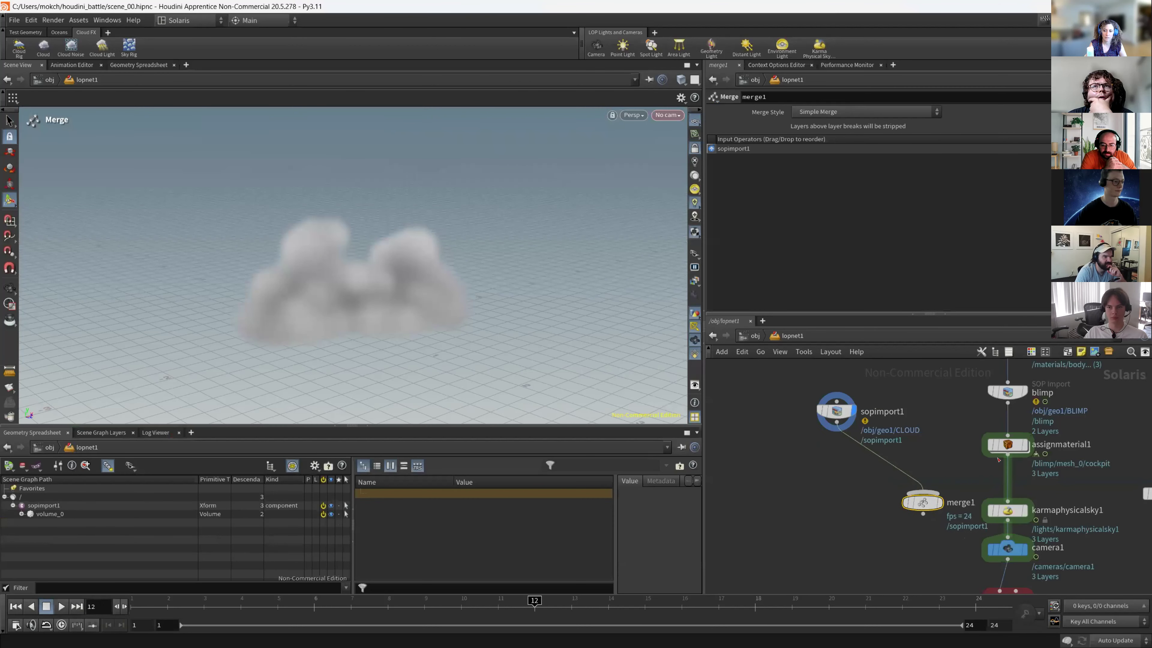
left_click_drag(1000, 459, 923, 514)
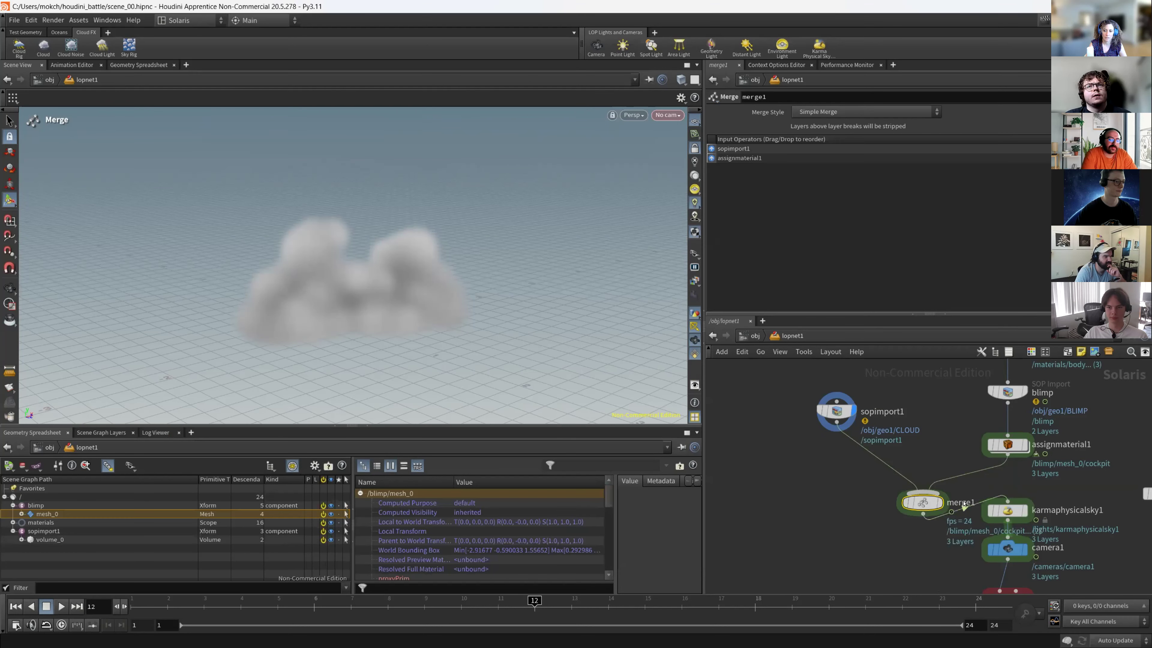
left_click(941, 503)
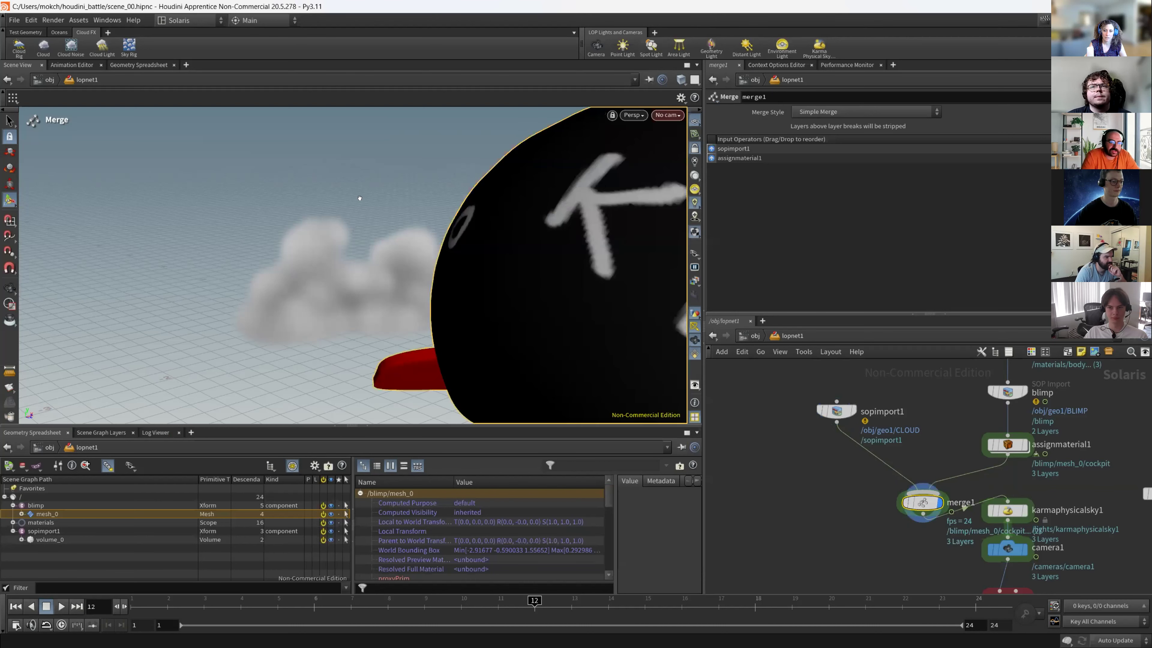
Insert a Transform node between sopimport1 and merge1.
scroll(360, 198, "down", 5)
left_click_drag(359, 200, 261, 274, "alt")
left_click(838, 411)
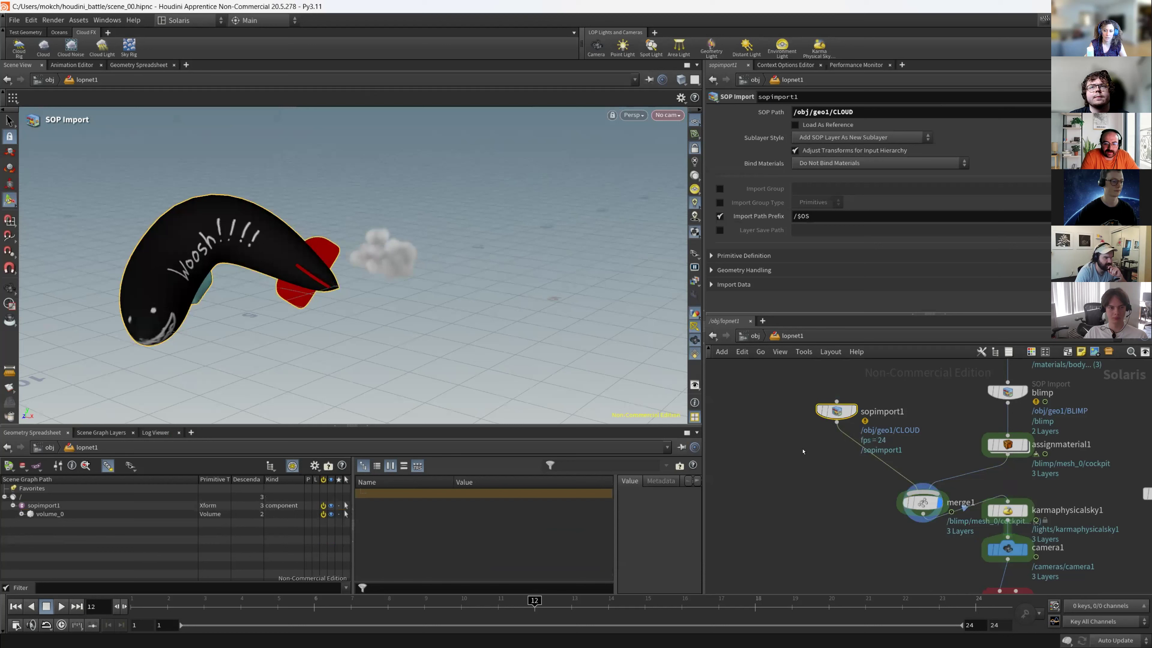
key("Tab")
type("tr")
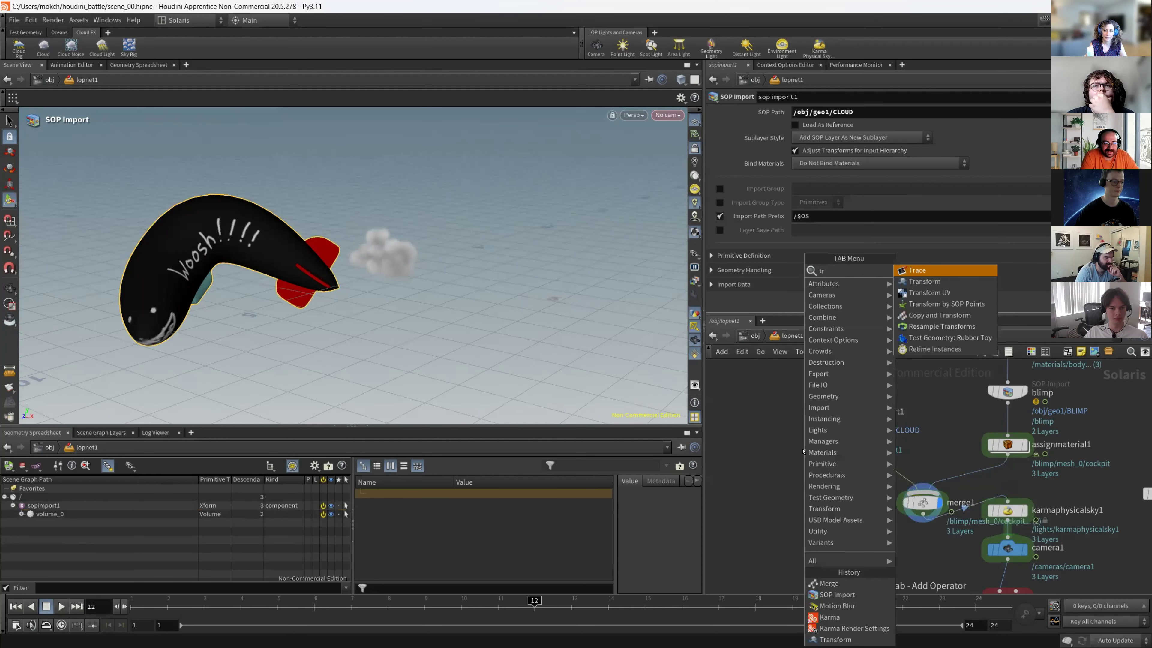
key("Down")
key("Return")
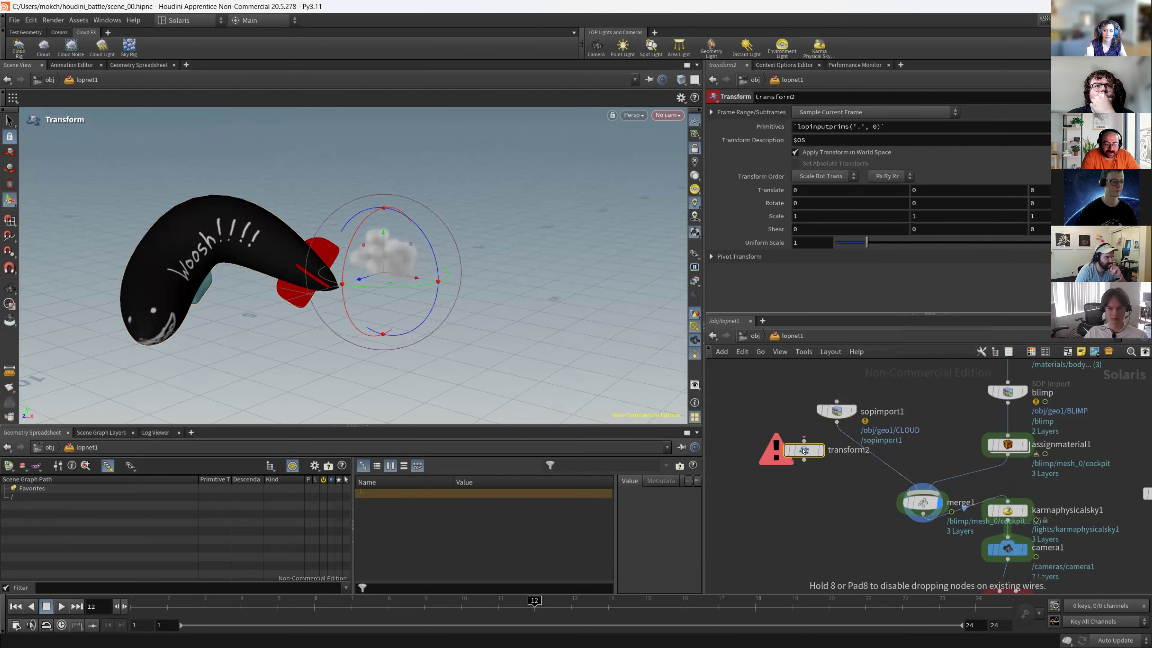
left_click(864, 452)
Scale the cloud uniformly to about 3.95, move it to about 1.16, 0.50, -1.07 and rotate it about 27.7° around Y.
key("e")
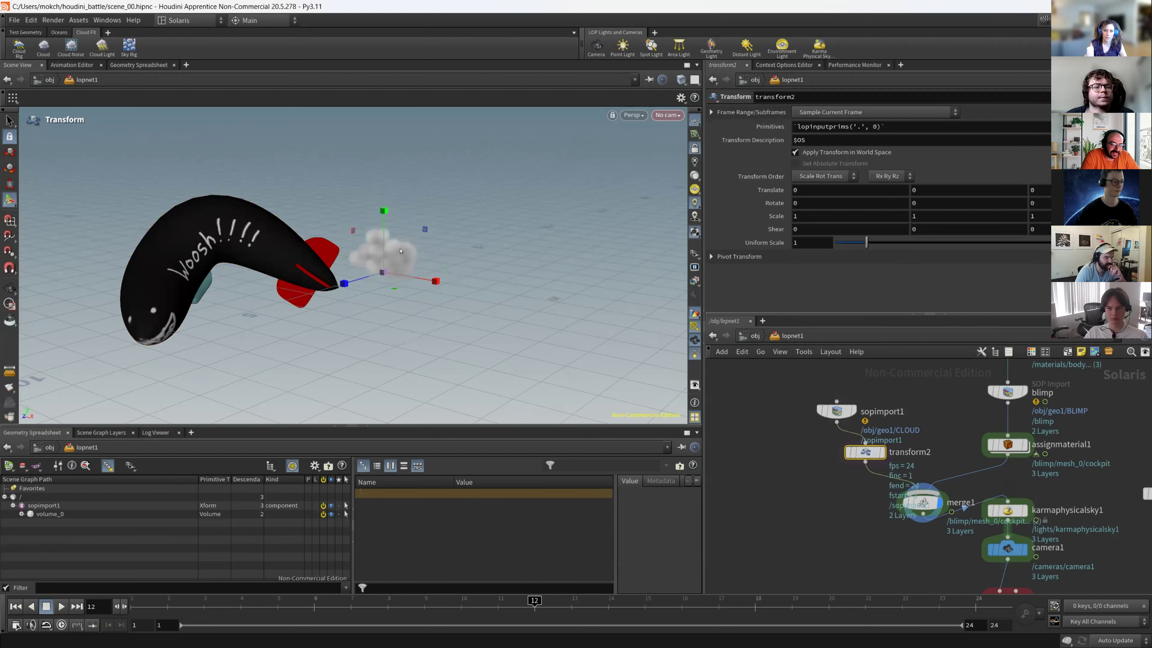
left_click_drag(388, 267, 572, 176)
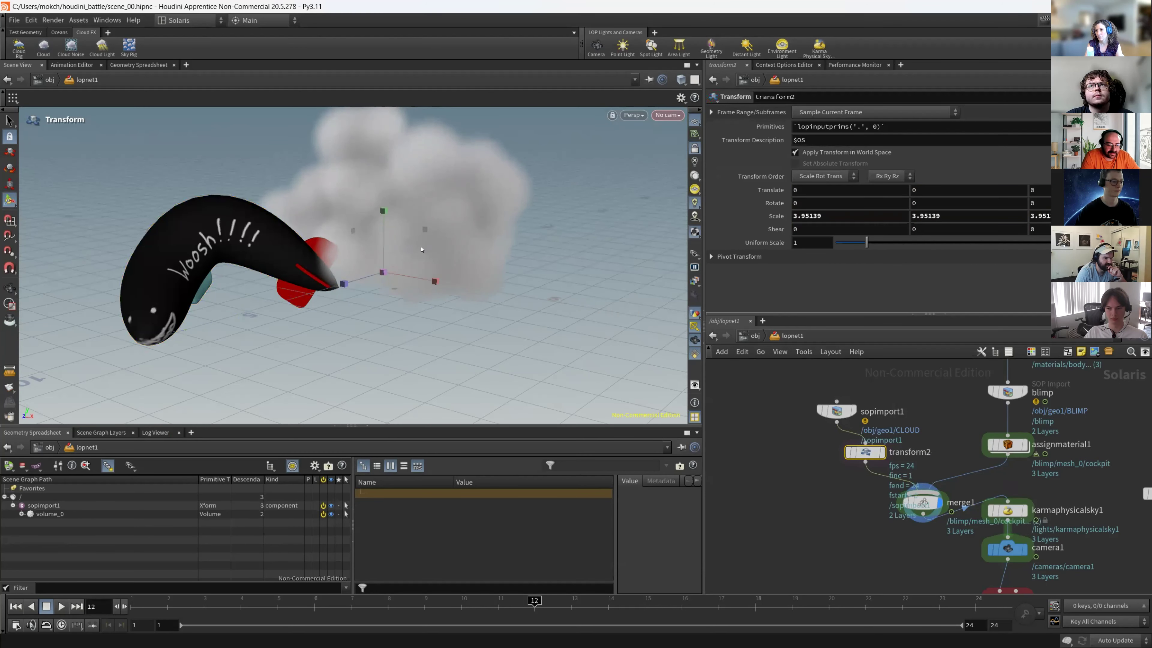
left_click_drag(383, 273, 442, 254)
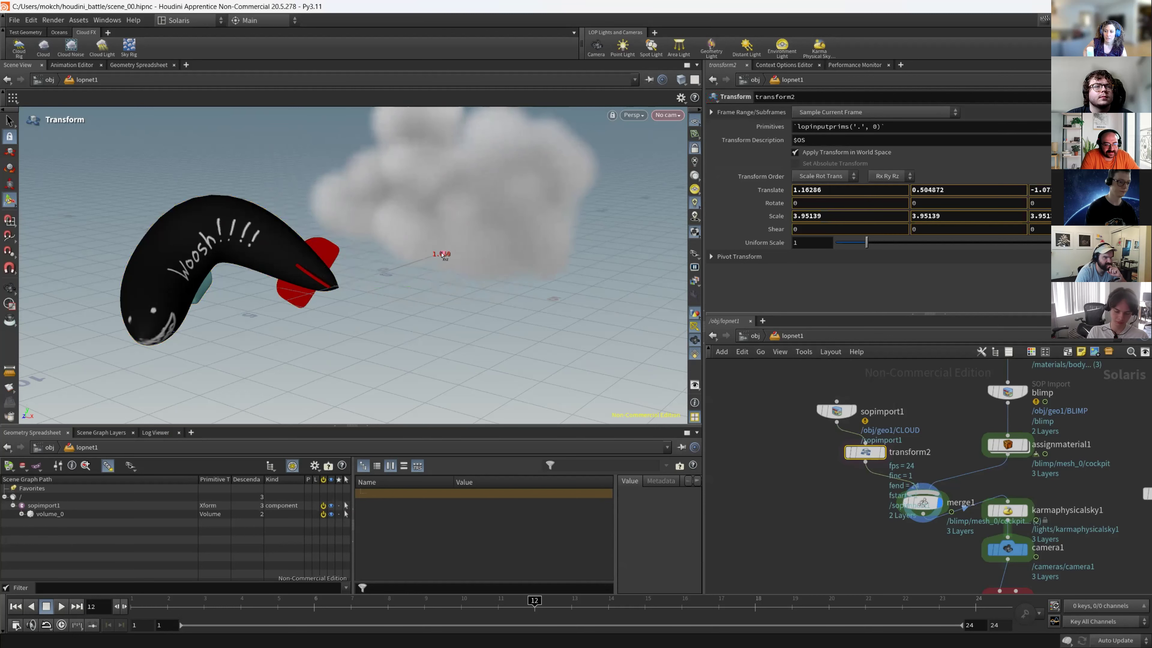
key("Escape")
scroll(409, 241, "down", 3)
key("r")
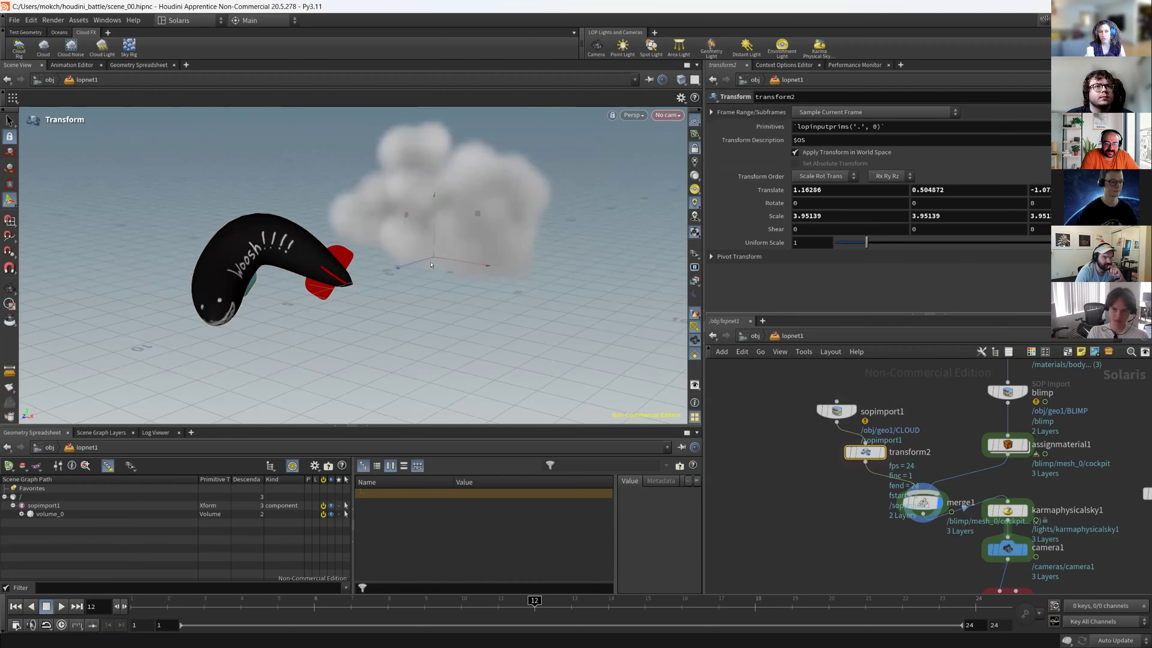
mouse_move(436, 273)
left_mouse_down()
mouse_move(451, 259)
mouse_move(468, 269)
mouse_move(456, 273)
left_mouse_up()
Insert an Edit node for the blimp mesh after merge1, and clear the primitive selection.
key("s")
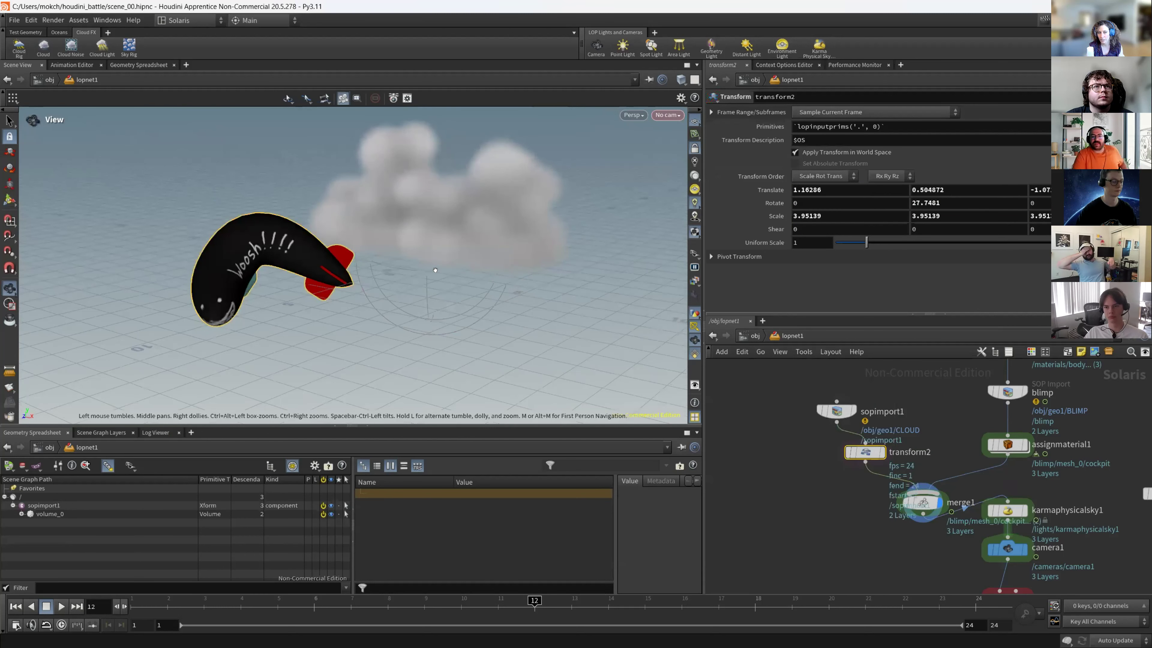
key("t")
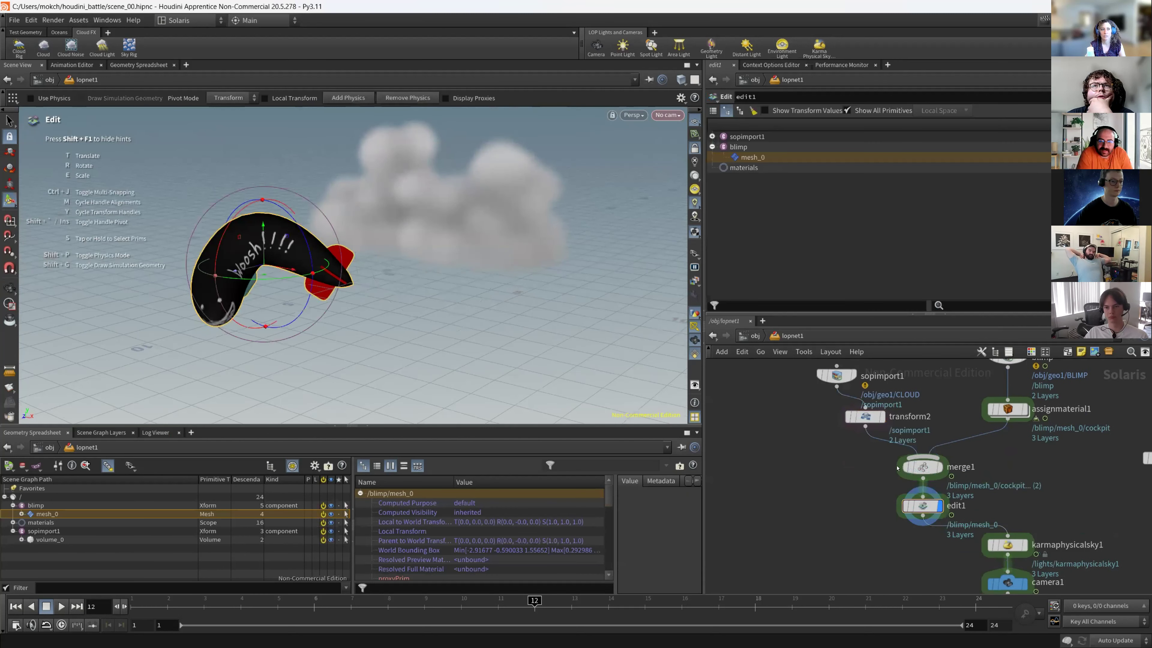
left_click(922, 505)
key("s")
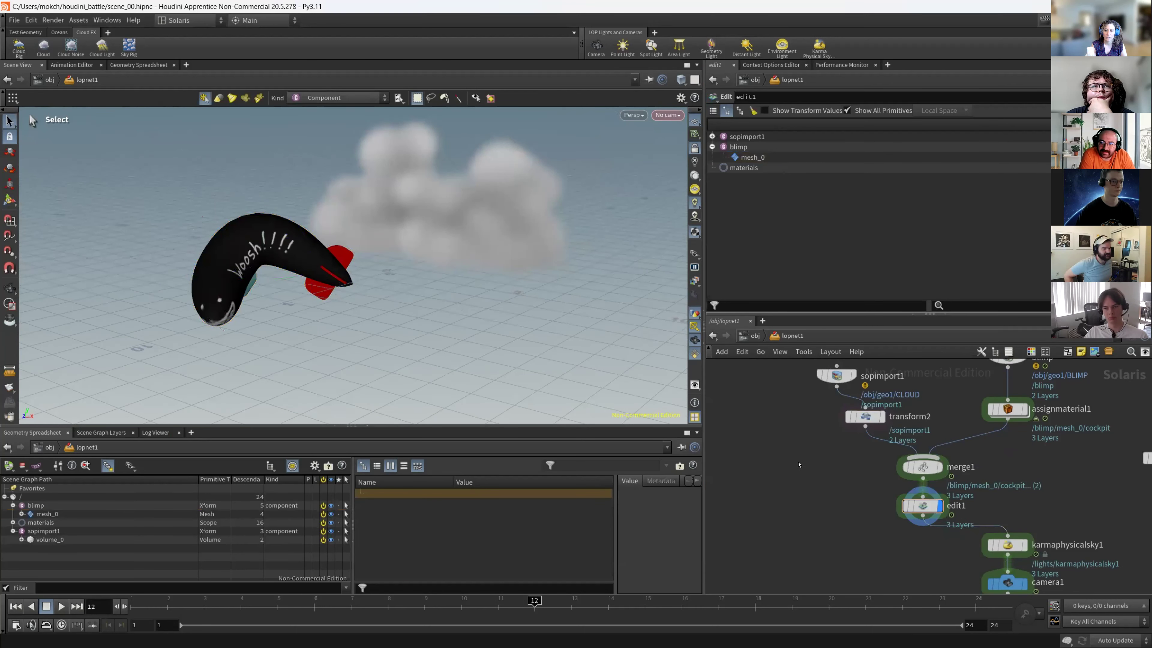
mouse_move(508, 300)
left_mouse_down("alt")
mouse_move(516, 249)
mouse_move(512, 302)
left_mouse_up("alt")
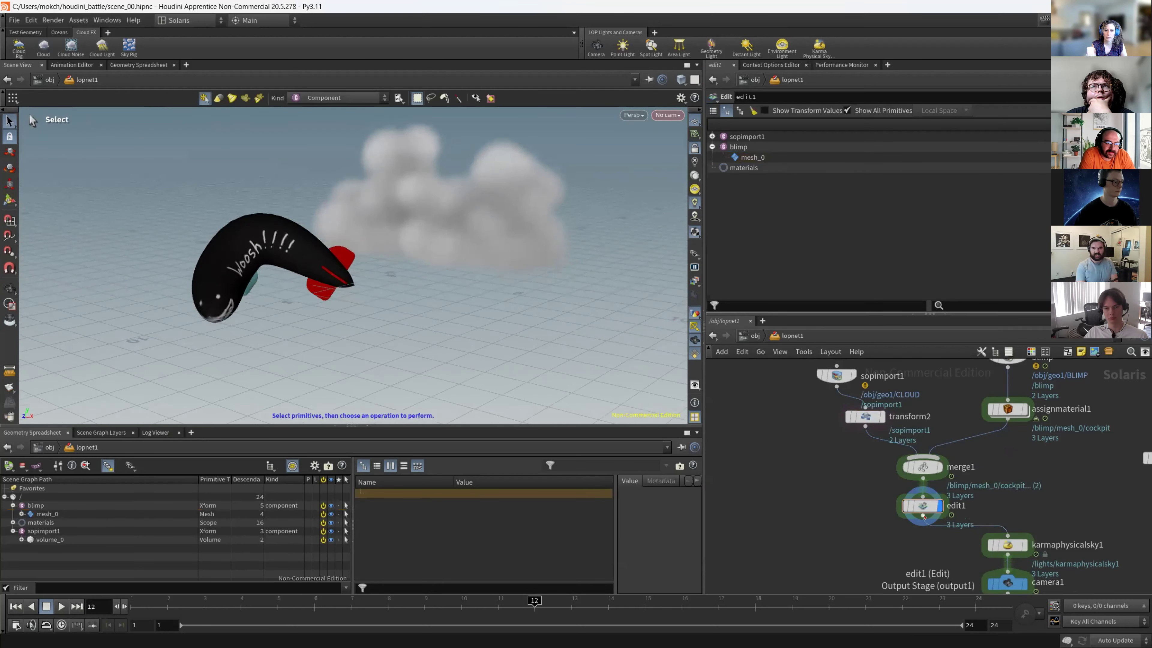
Return to geo1, move the CLOUD null aside and open cloud1's Scatter Shapes settings.
key("u")
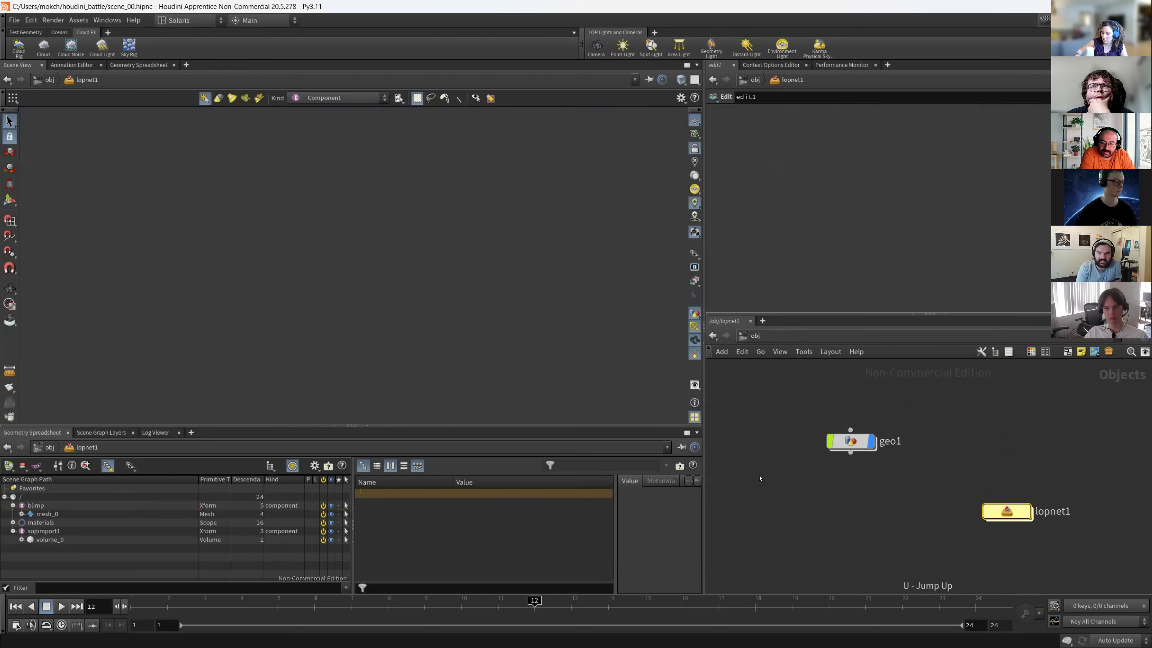
double_click(846, 438)
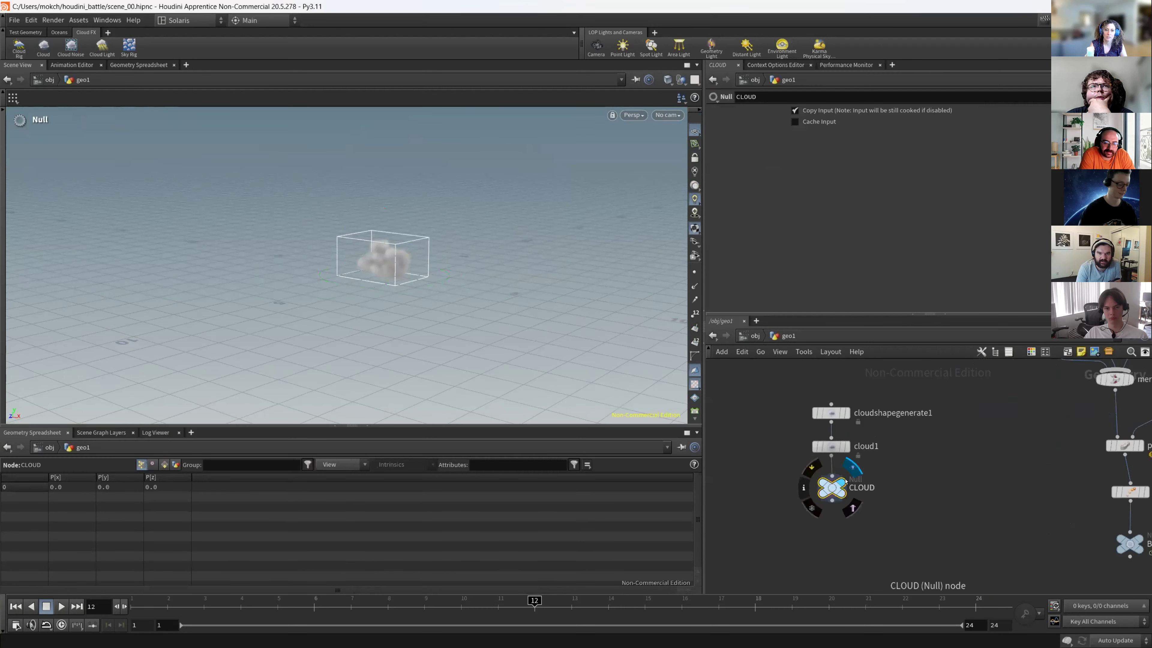
left_click_drag(824, 496, 747, 522)
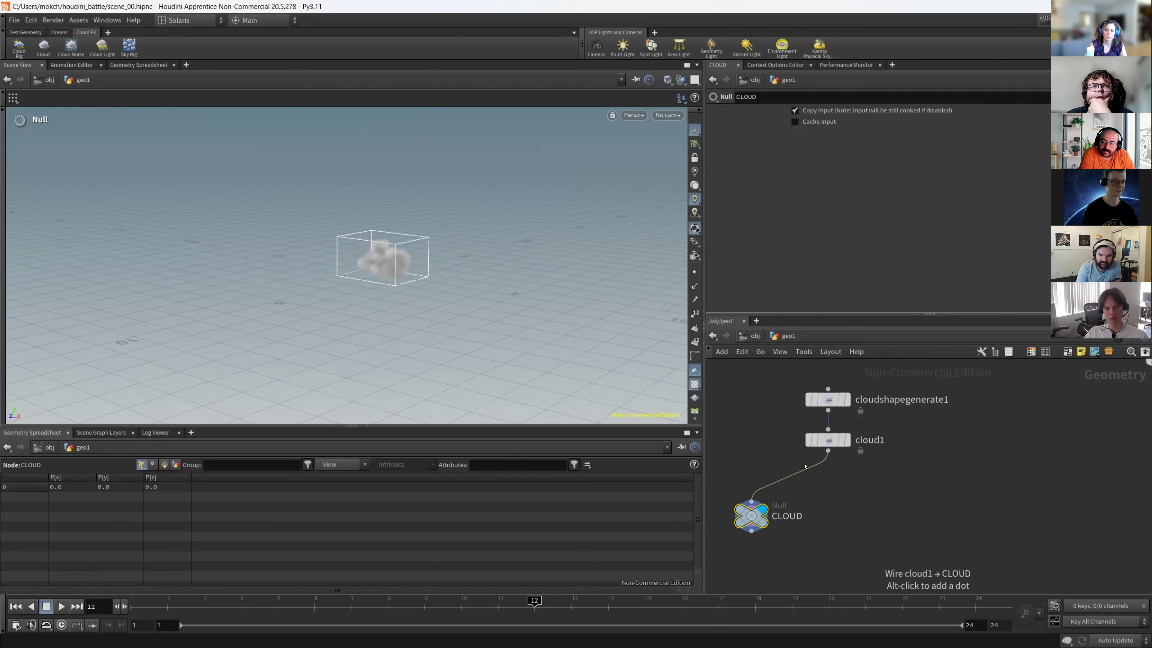
left_click(826, 439)
left_click(715, 112)
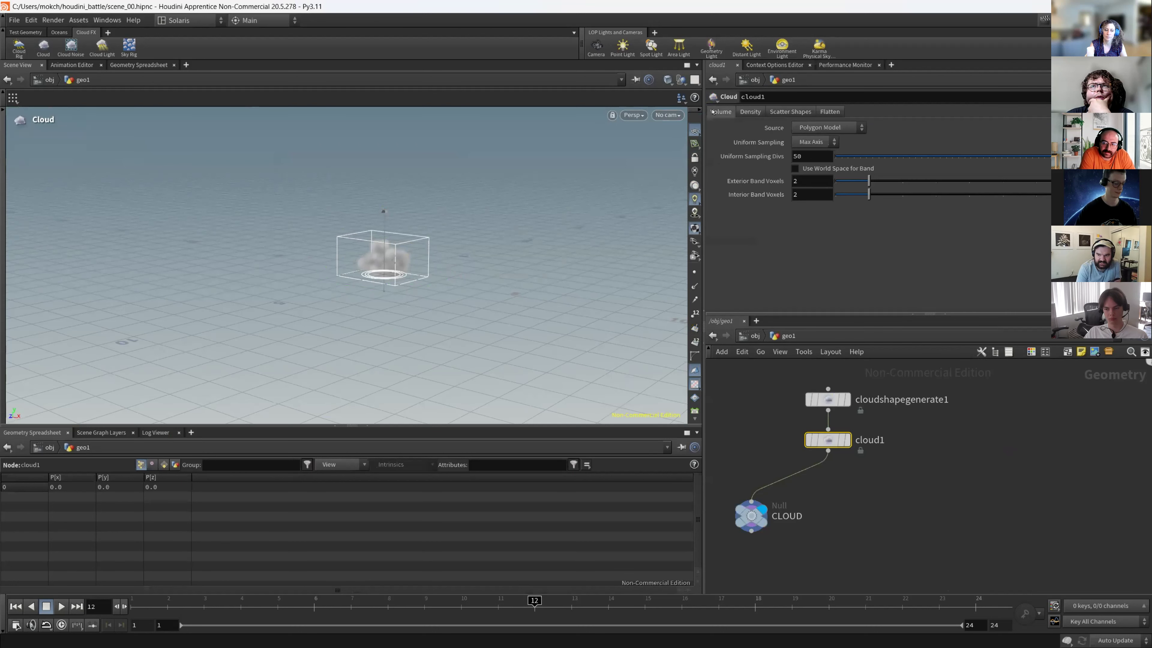
left_click(782, 112)
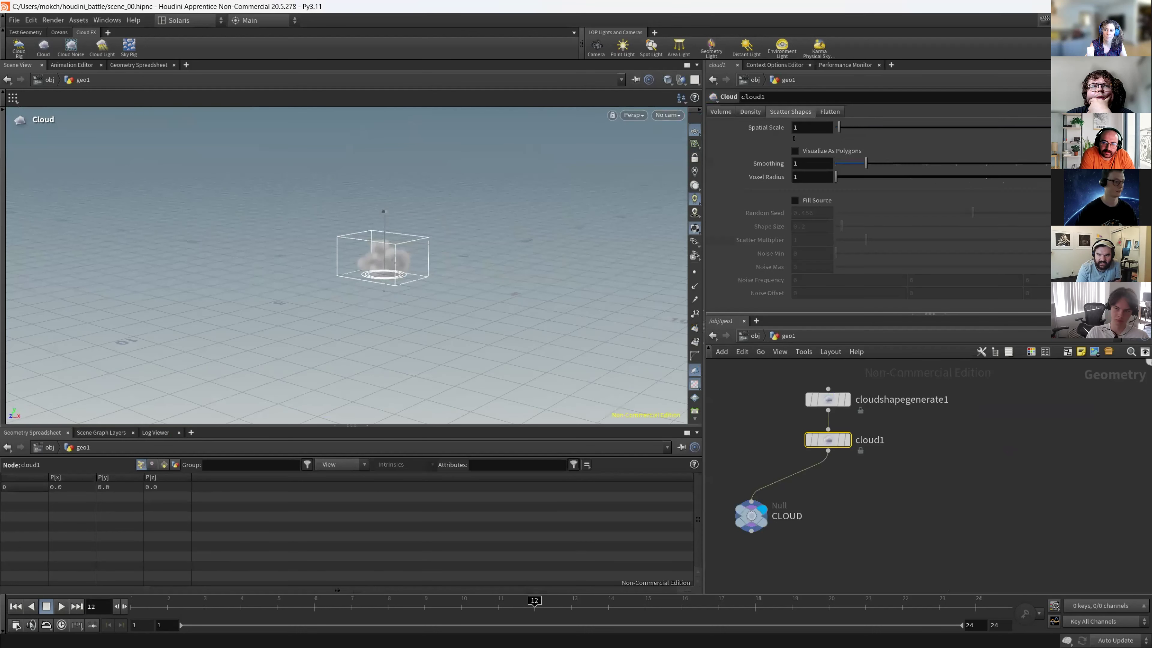
Duplicate cloudshapegenerate1 and cloud1 beside the originals, and save the scene.
left_click_drag(824, 388, 821, 388)
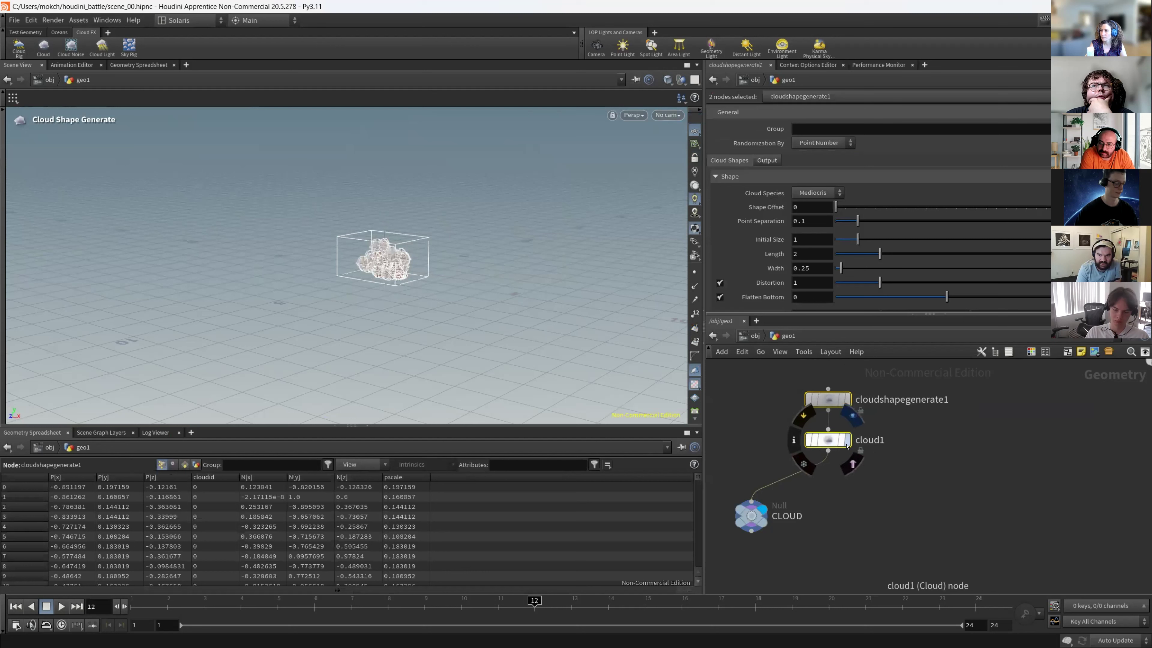
left_click_drag(829, 437, 964, 446, "alt")
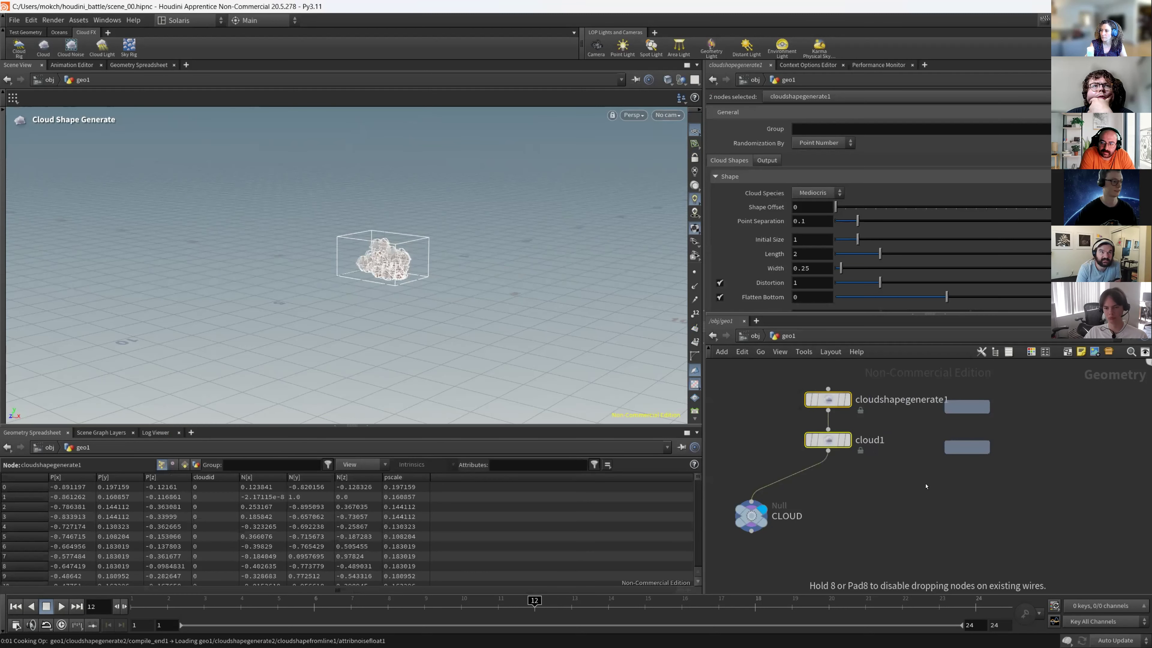
left_click(971, 427)
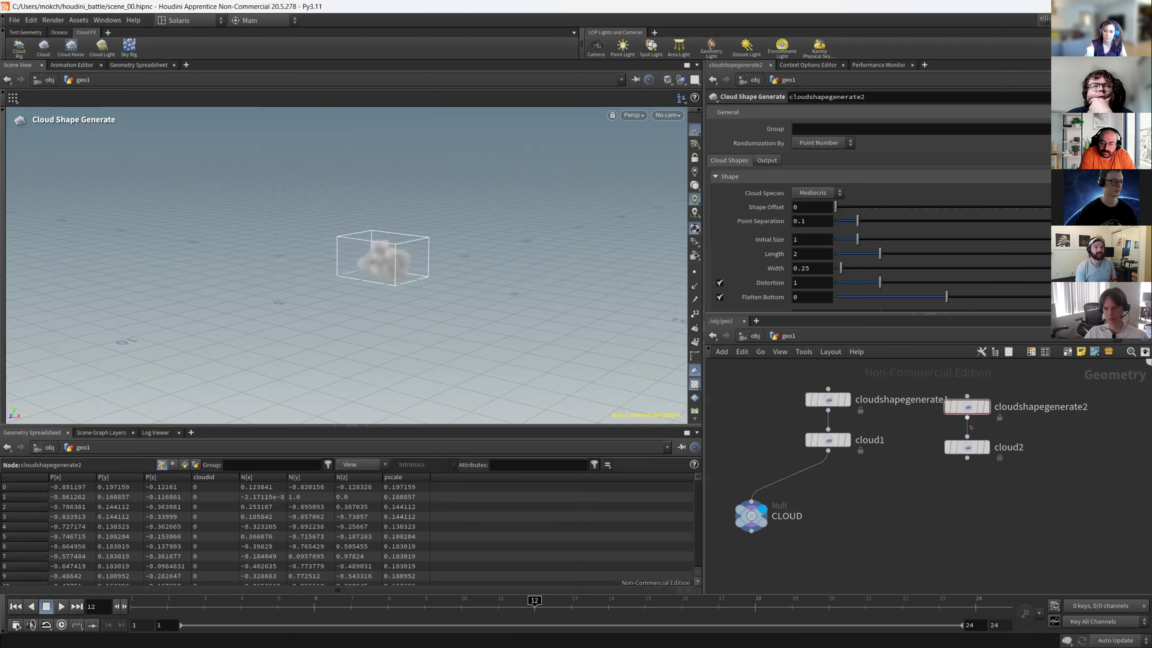
key("ctrl+s")
Set cloudshapegenerate2's Shape Offset to 30 for a different cloud shape, and display cloud2.
left_click(964, 404)
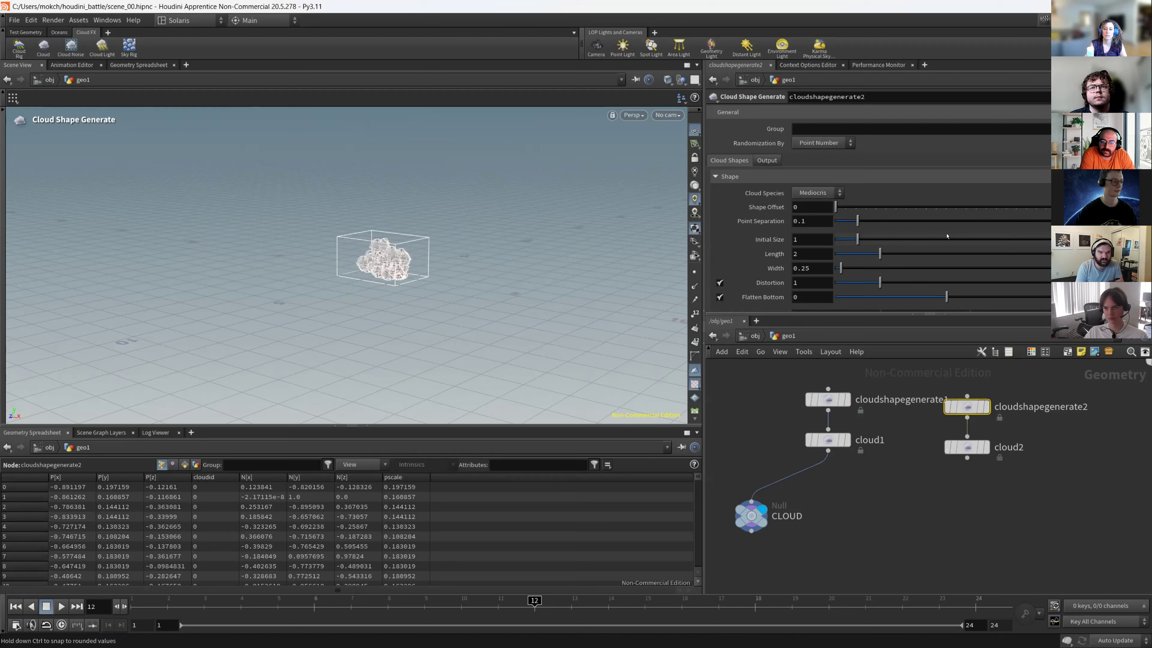
left_click(985, 406)
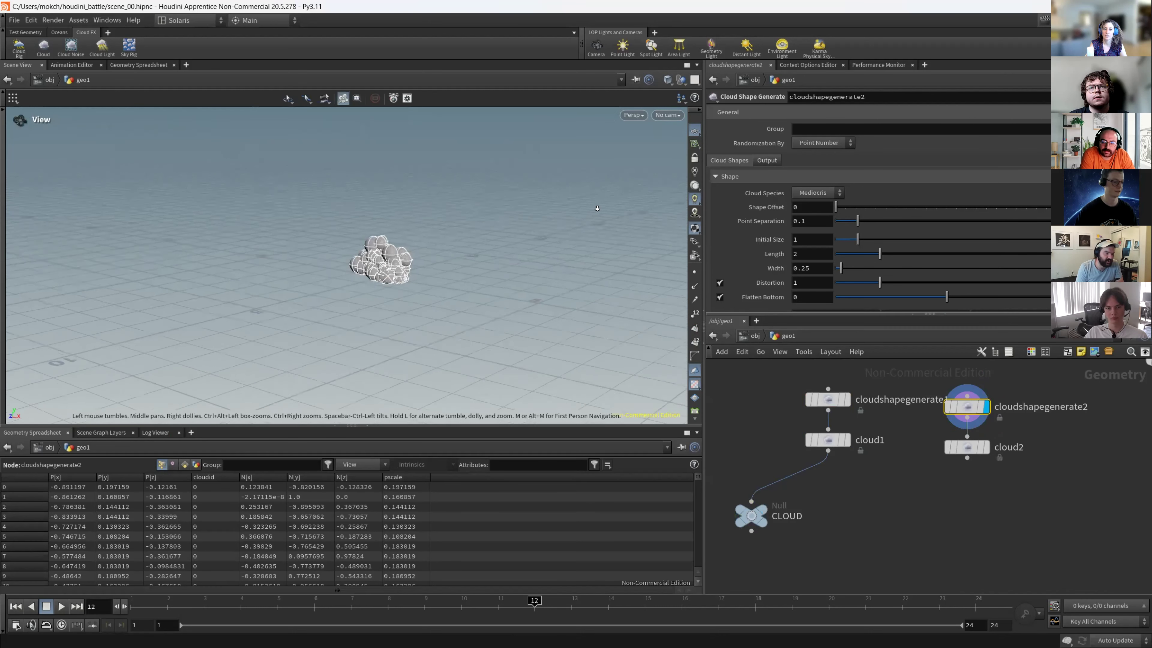
scroll(769, 266, "down", 3)
scroll(824, 193, "up", 3)
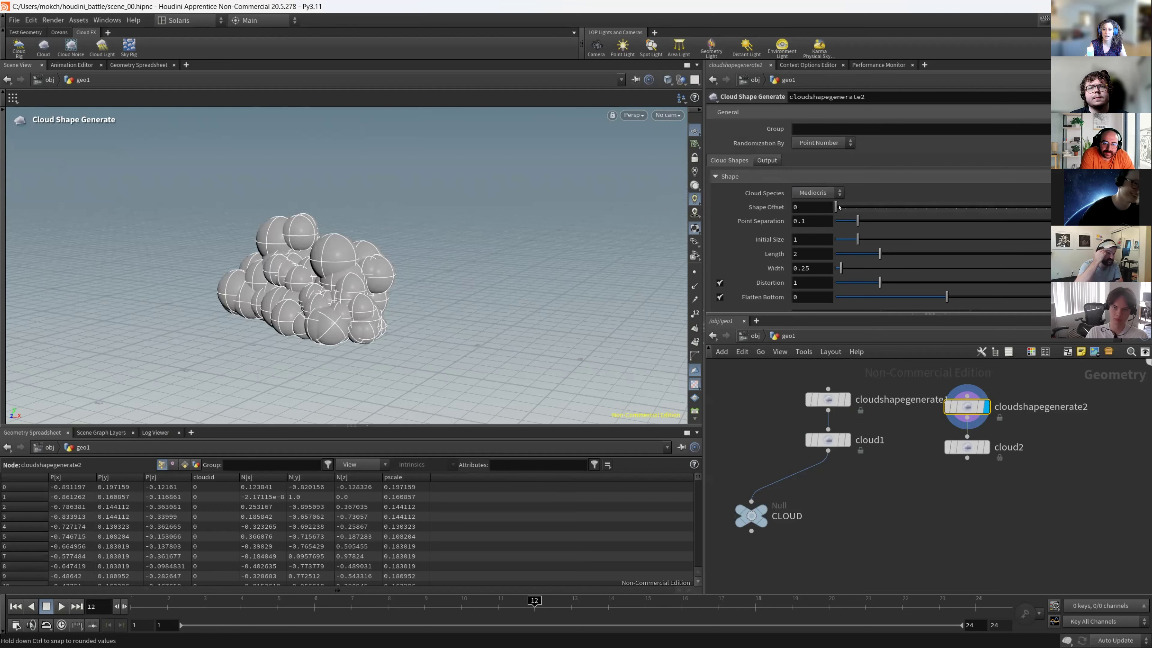
left_click_drag(837, 208, 893, 207)
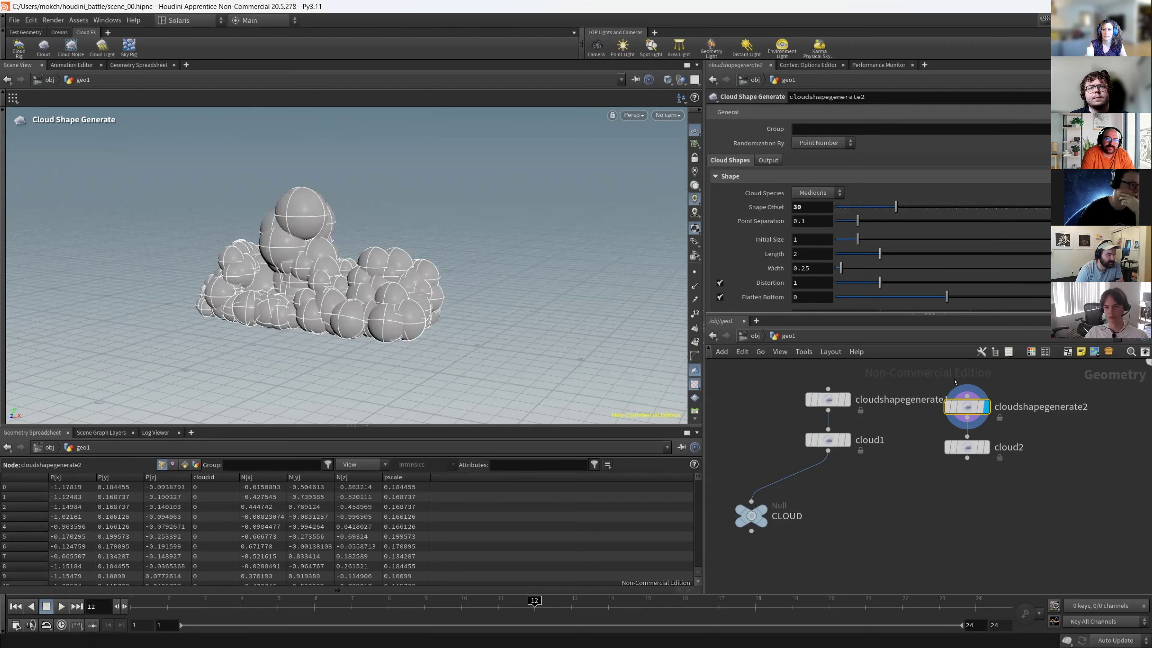
left_click(985, 447)
left_click(965, 447)
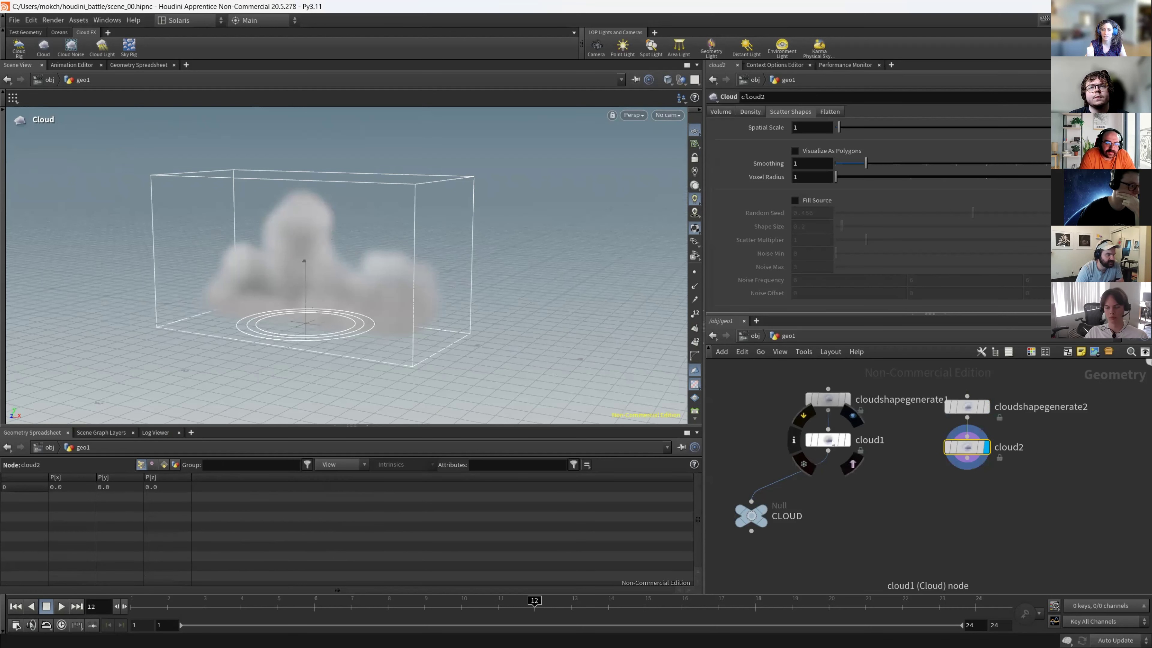
Merge cloud1 and cloud2 with a new Merge node, display the combined clouds and select cloudshapegenerate2.
key("Tab")
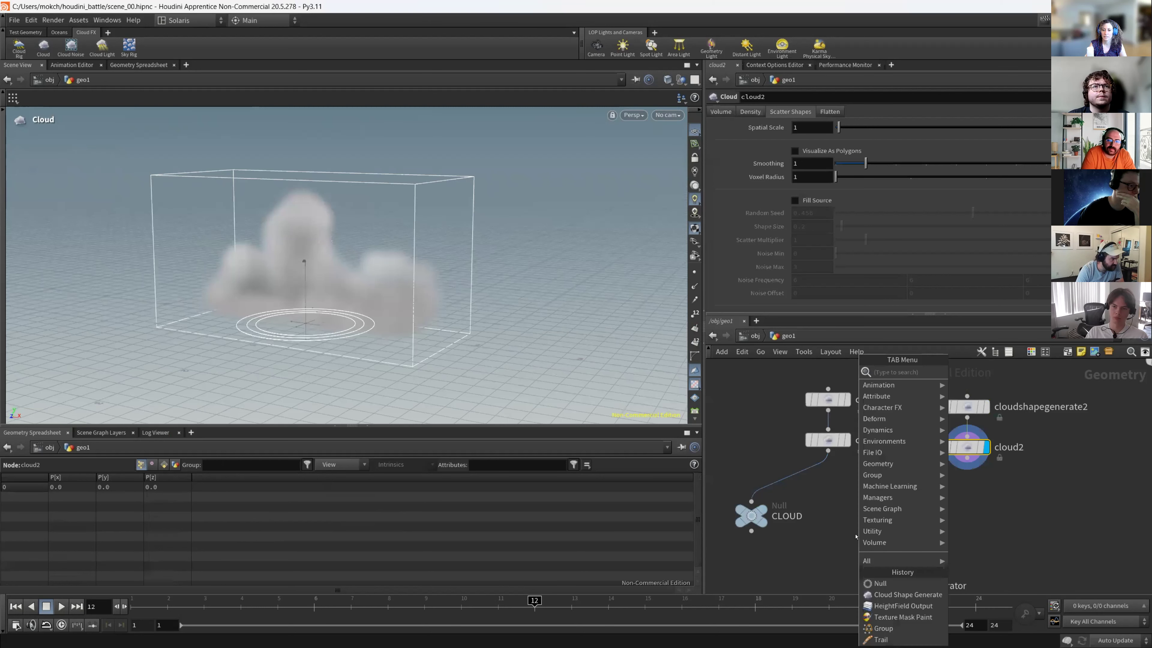
type("merge")
key("Return")
left_click(857, 534)
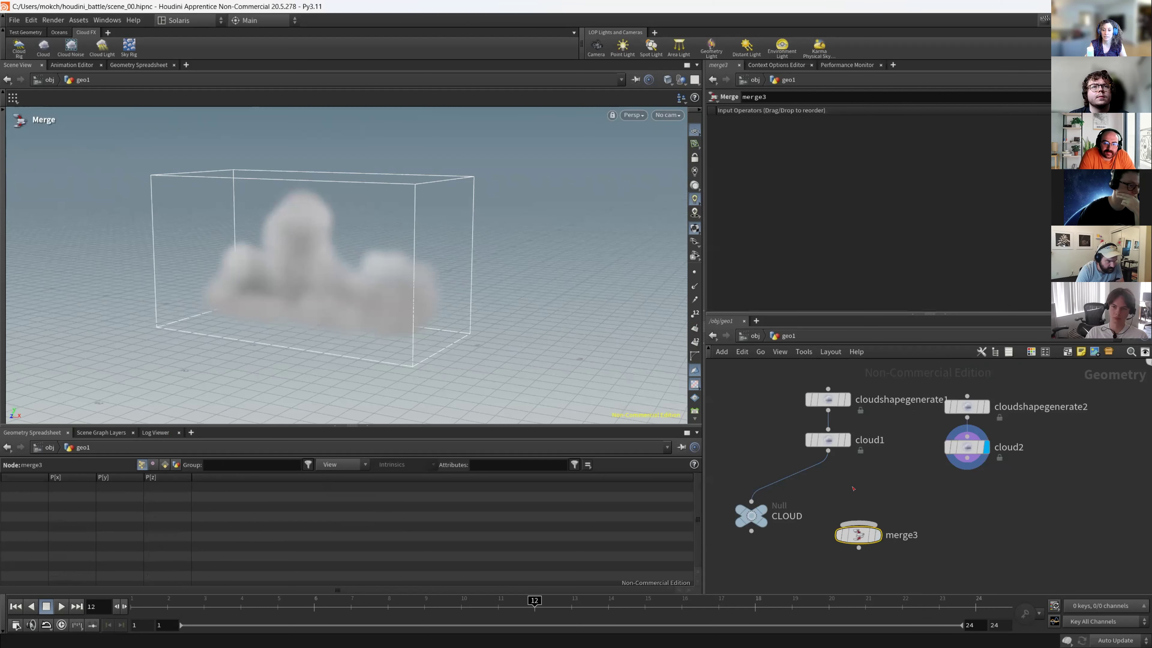
left_click(857, 523)
left_click(967, 457)
left_click(868, 524)
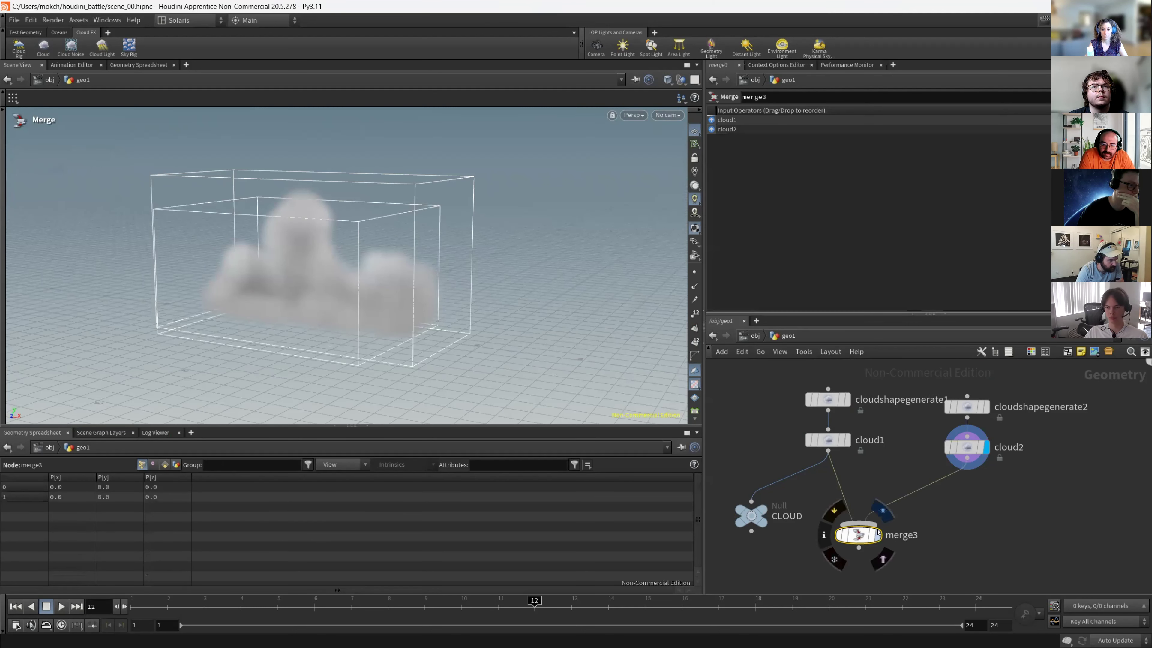
left_click(879, 534)
left_click(968, 448)
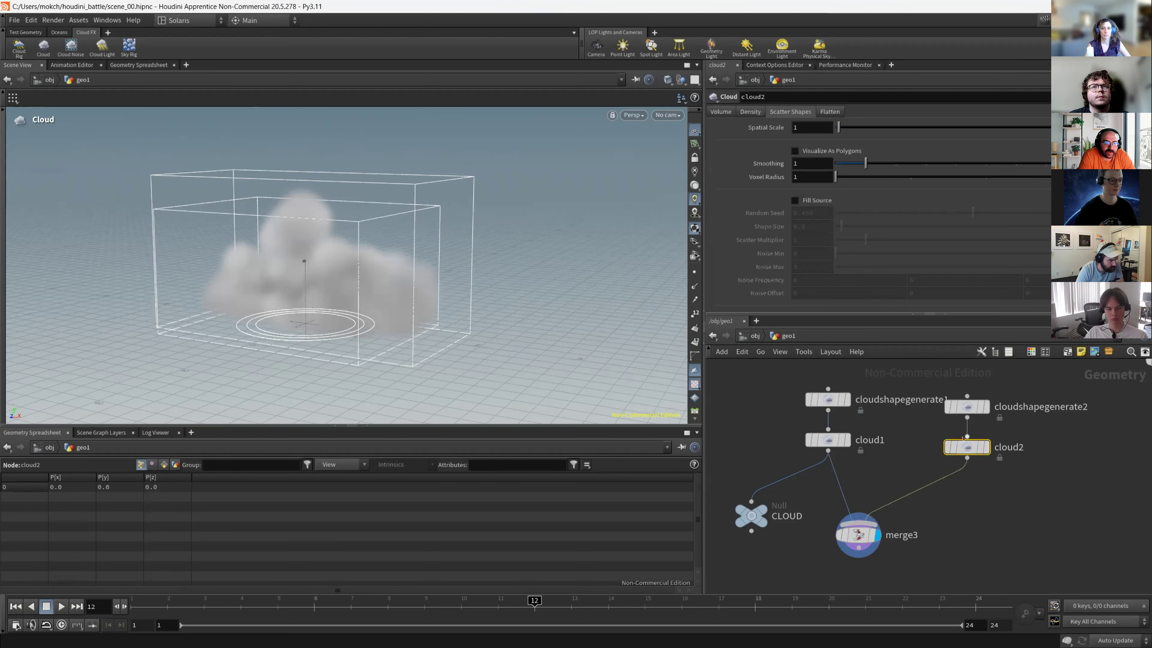
left_click(967, 406)
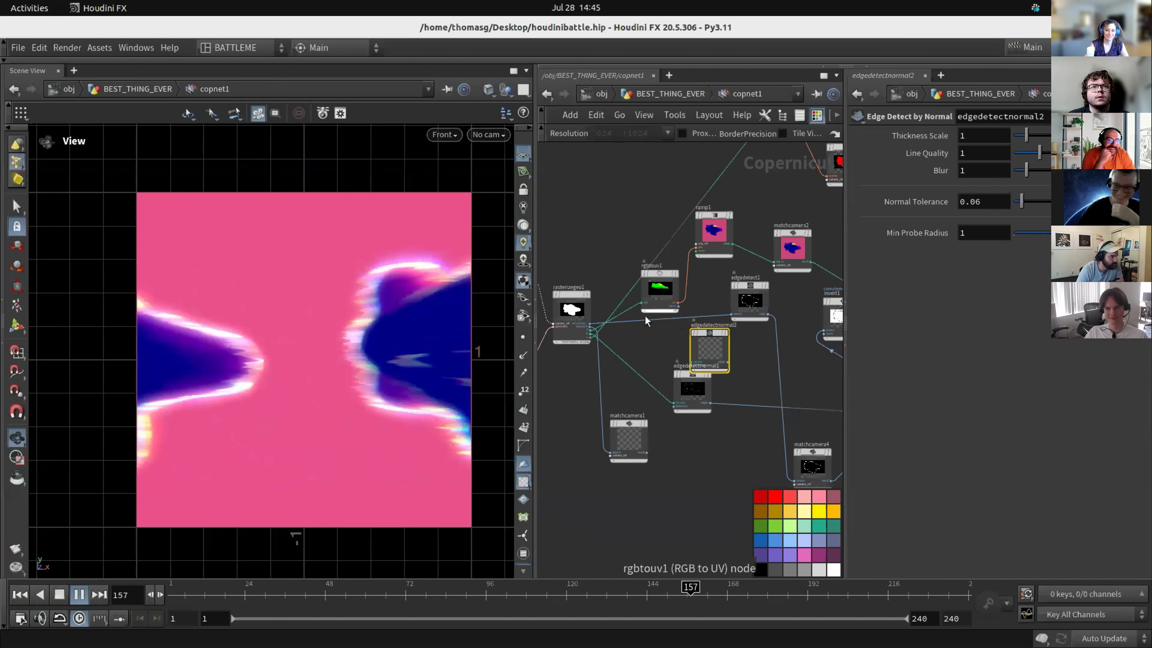
Shift edgedetectnormal2 aside, wire rasterizegeo1's third output into its normal input and display it.
scroll(630, 355, "up", 2)
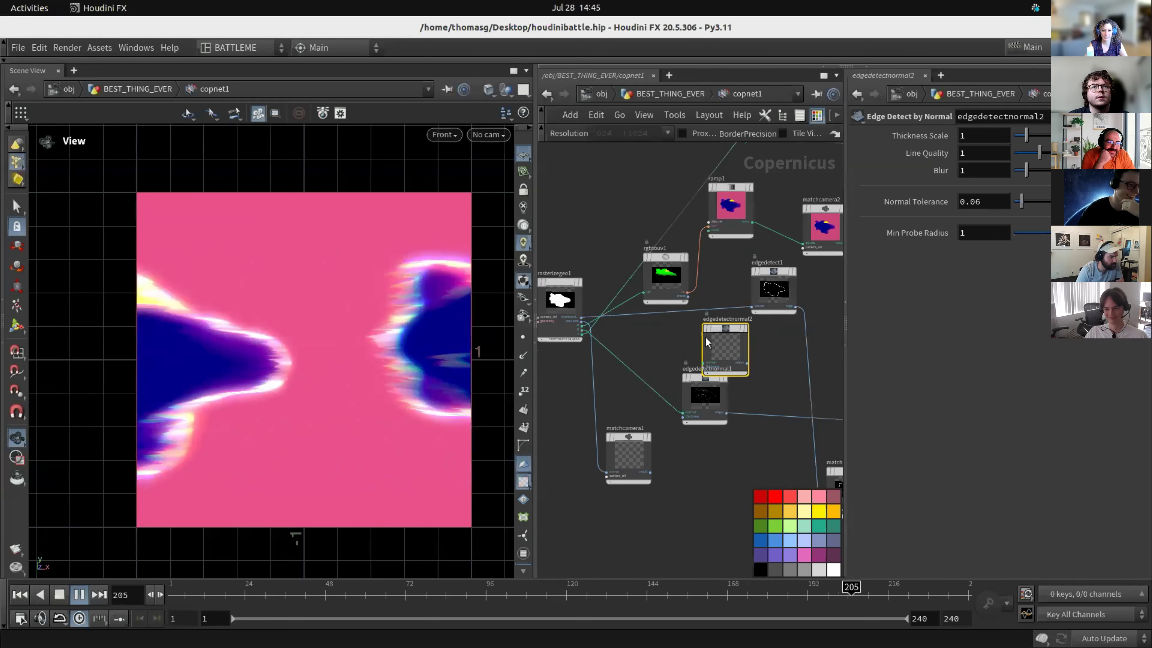
scroll(634, 330, "up", 2)
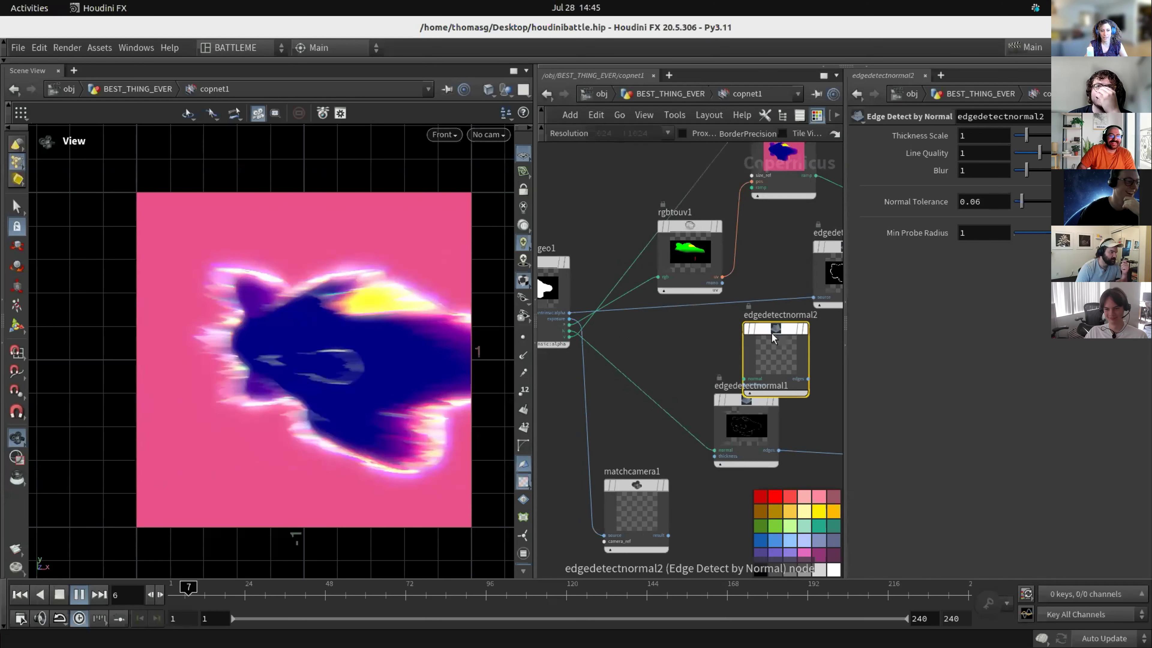
left_click_drag(771, 333, 729, 329)
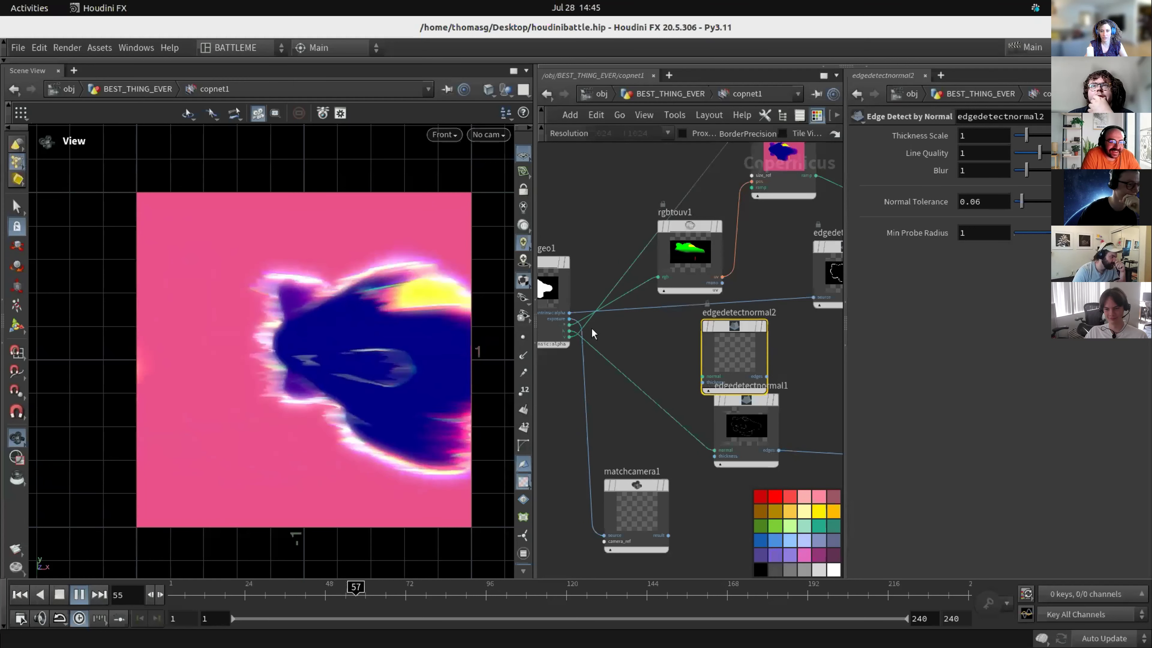
left_click_drag(569, 325, 702, 376)
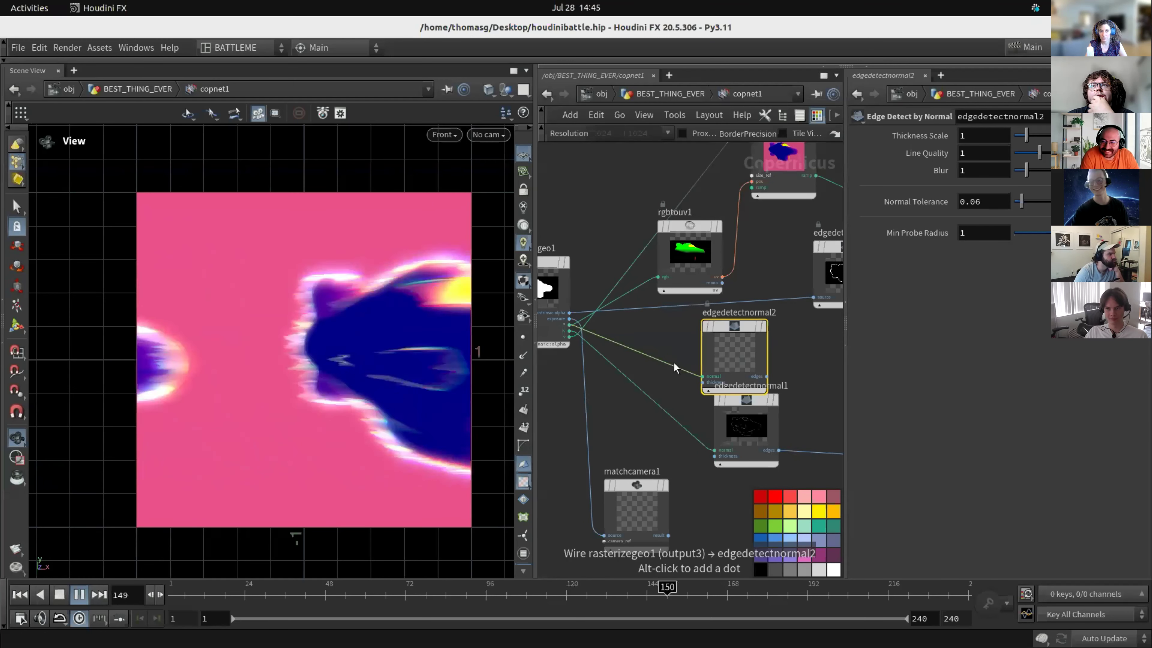
middle_click_drag(671, 350, 628, 397)
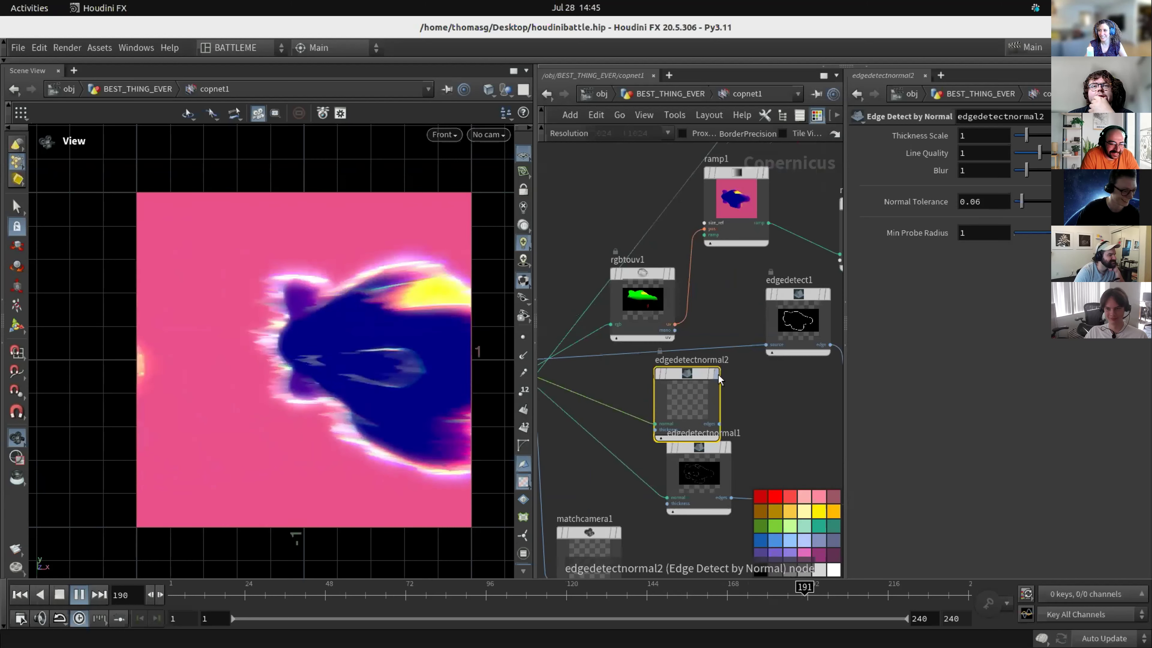
left_click(716, 373)
scroll(371, 310, "down", 3)
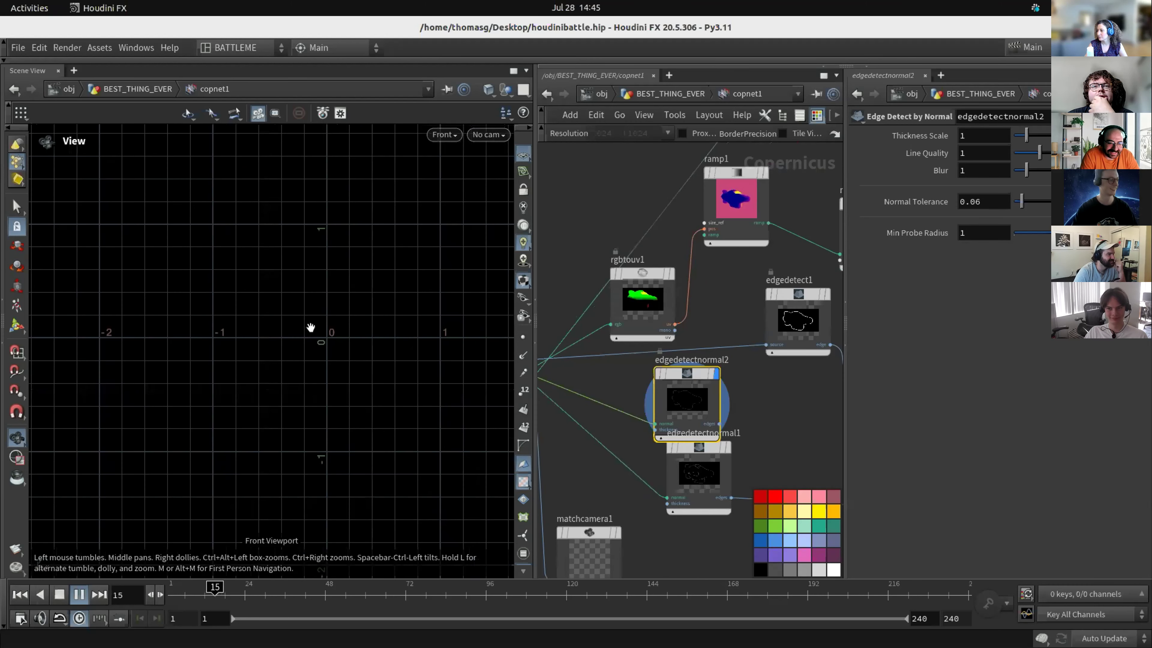
scroll(743, 388, "down", 3)
Wire edgedetectnormal2's edges output into matchcamera1's source and display matchcamera1.
middle_click_drag(762, 391, 704, 383)
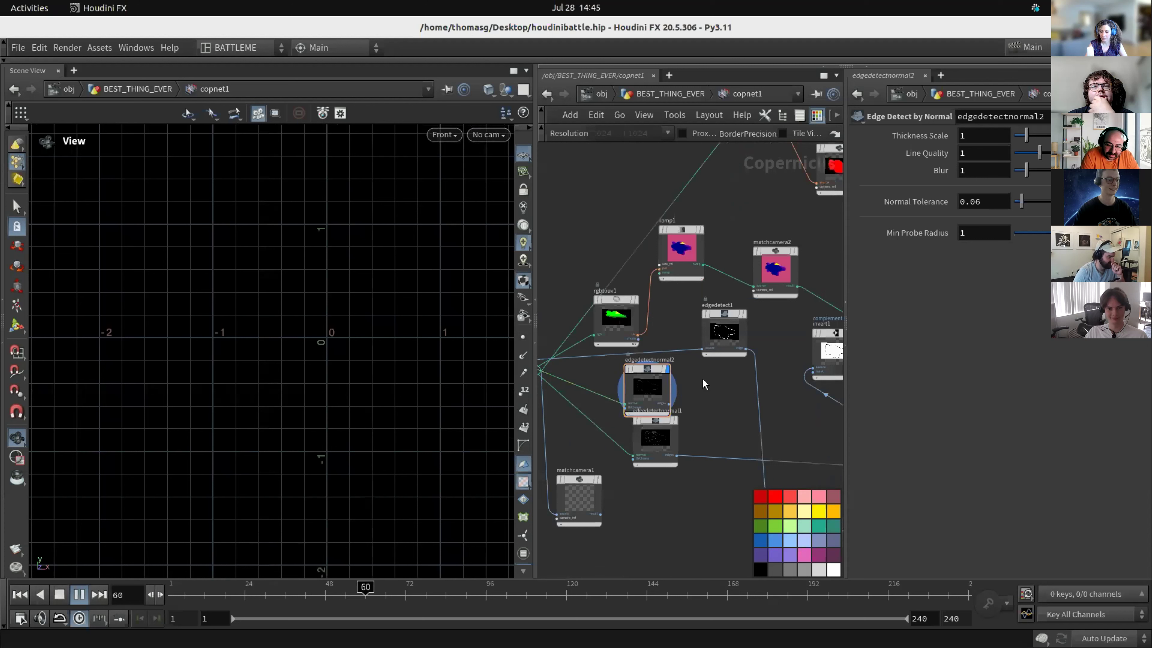
key("Tab")
left_click(563, 471)
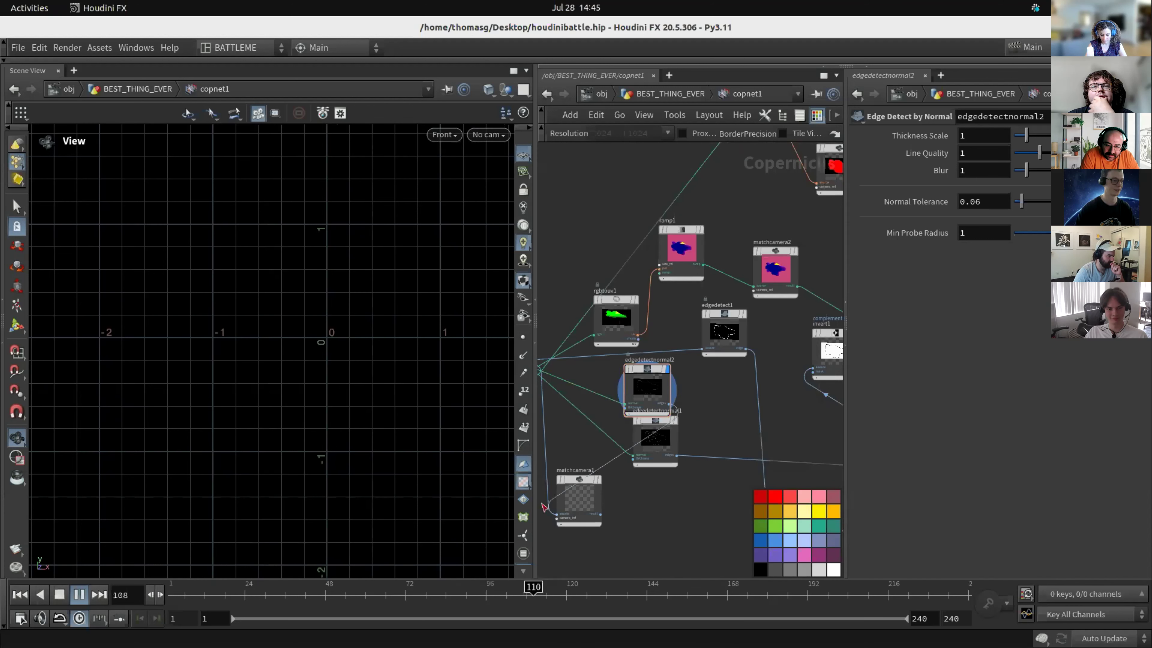
left_click_drag(542, 504, 567, 512)
left_click(615, 485)
scroll(311, 306, "up", 4)
scroll(315, 313, "down", 4)
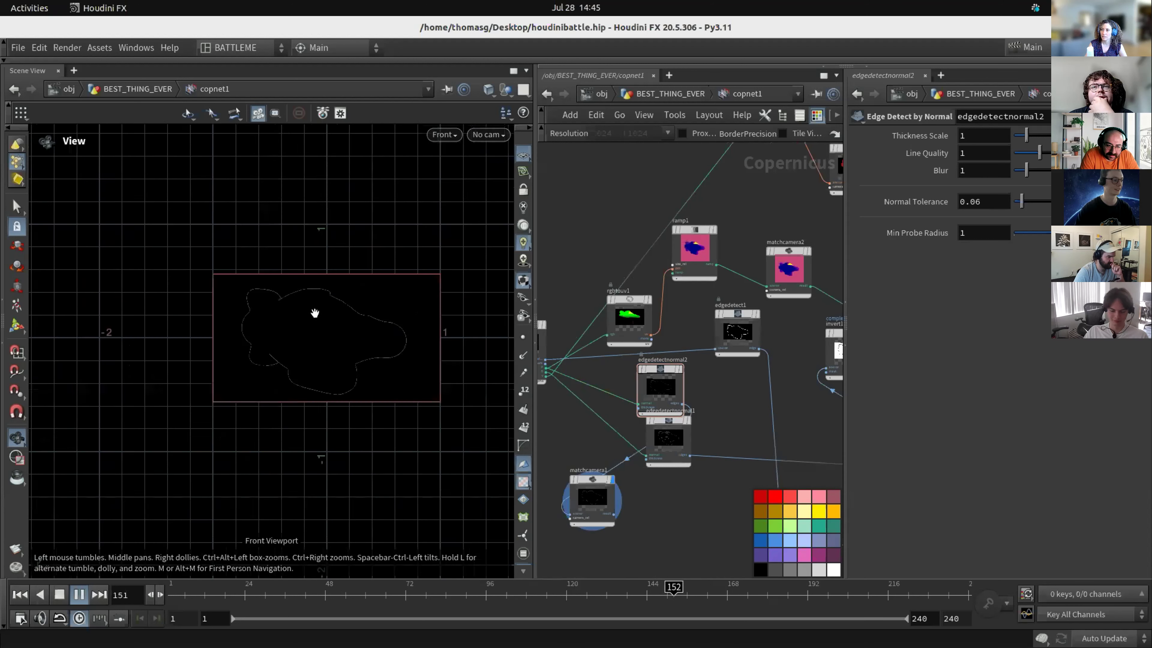
scroll(315, 313, "up", 3)
Move matchcamera1 along the network to the open area beyond opencl1.
left_click_drag(603, 485, 750, 386)
scroll(727, 437, "down", 2)
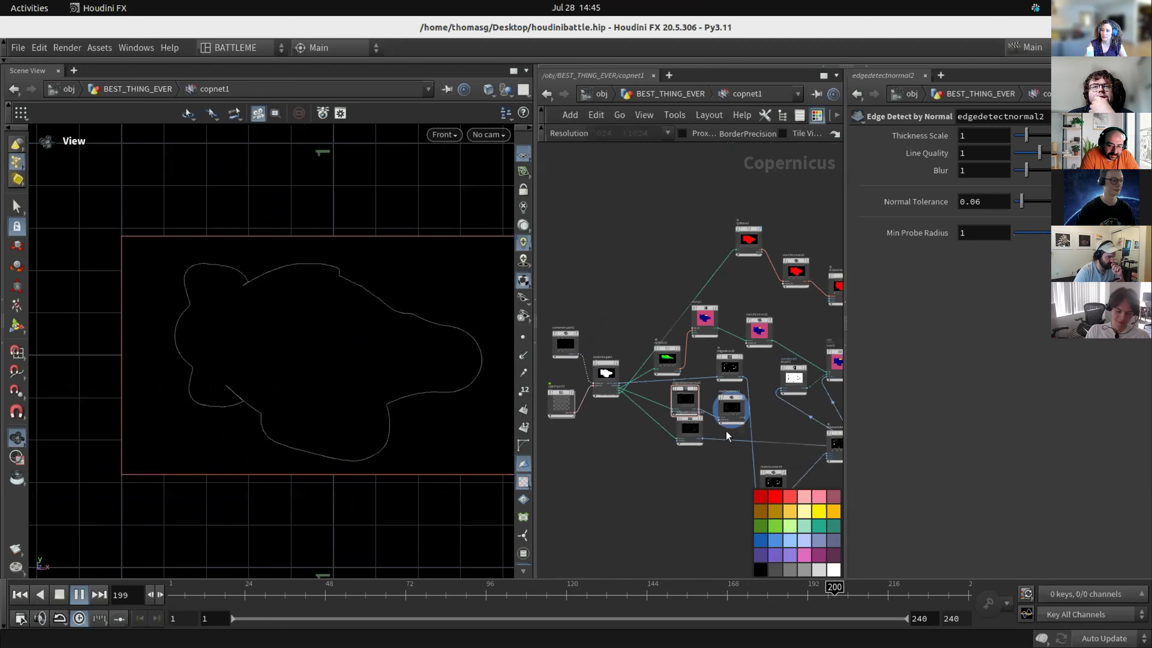
middle_click_drag(727, 436, 655, 460)
scroll(401, 329, "up", 3)
middle_click_drag(401, 329, 332, 338)
scroll(634, 449, "down", 3)
middle_click_drag(714, 478, 679, 446)
left_click_drag(629, 390, 788, 302)
middle_click_drag(795, 322, 702, 304)
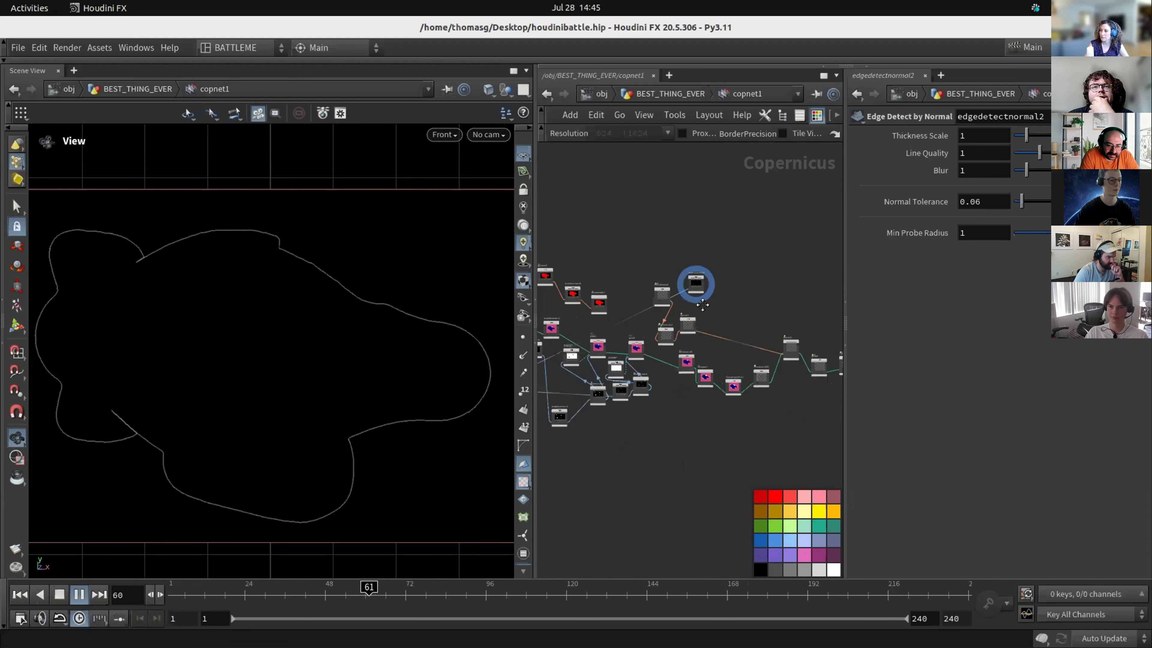
scroll(707, 300, "up", 3)
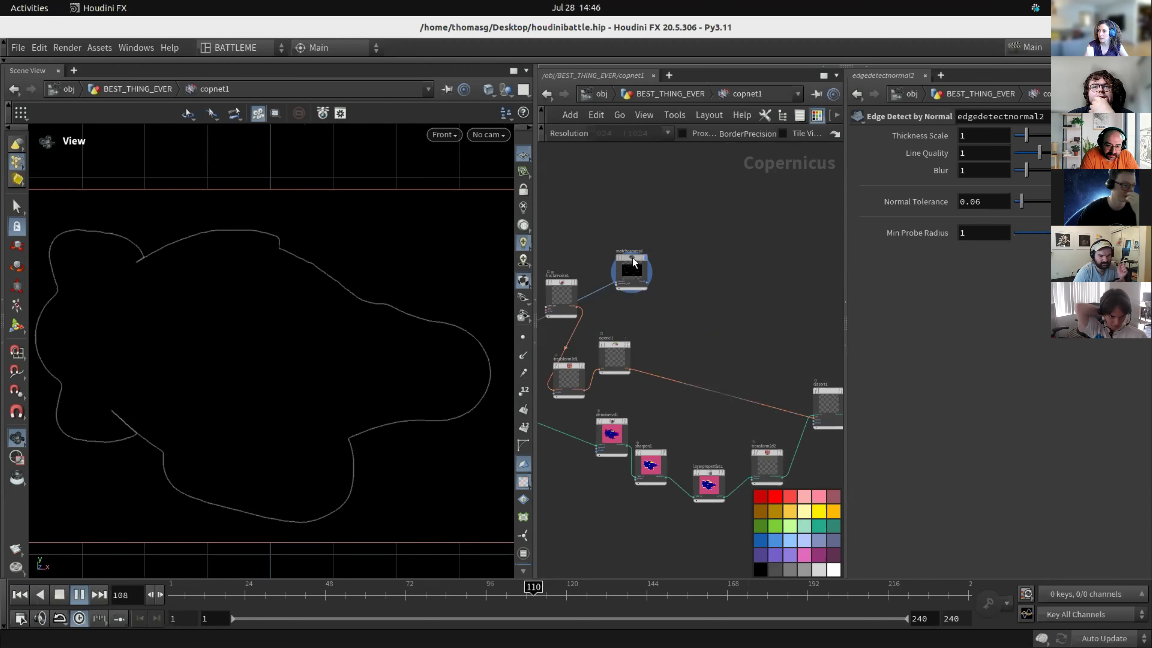
left_click_drag(633, 272, 739, 330)
middle_click_drag(805, 368, 725, 314)
middle_click_drag(570, 359, 671, 391)
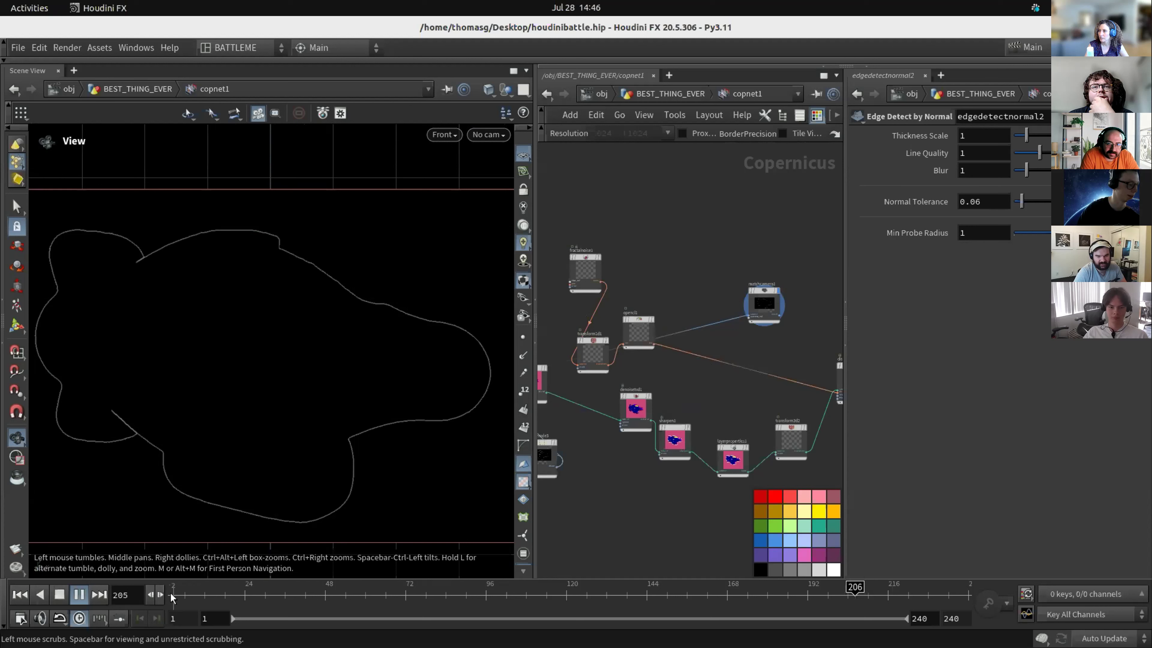
Stop the playback at frame 1 and display denoisetvd1.
left_click(181, 100)
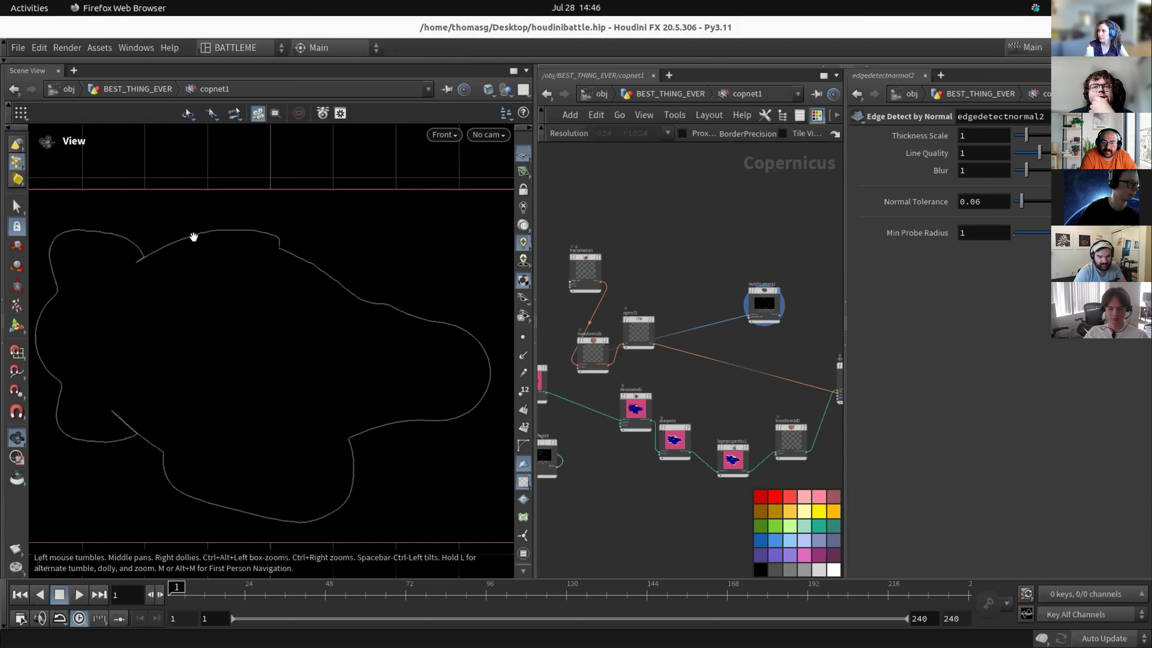
scroll(724, 323, "up", 3)
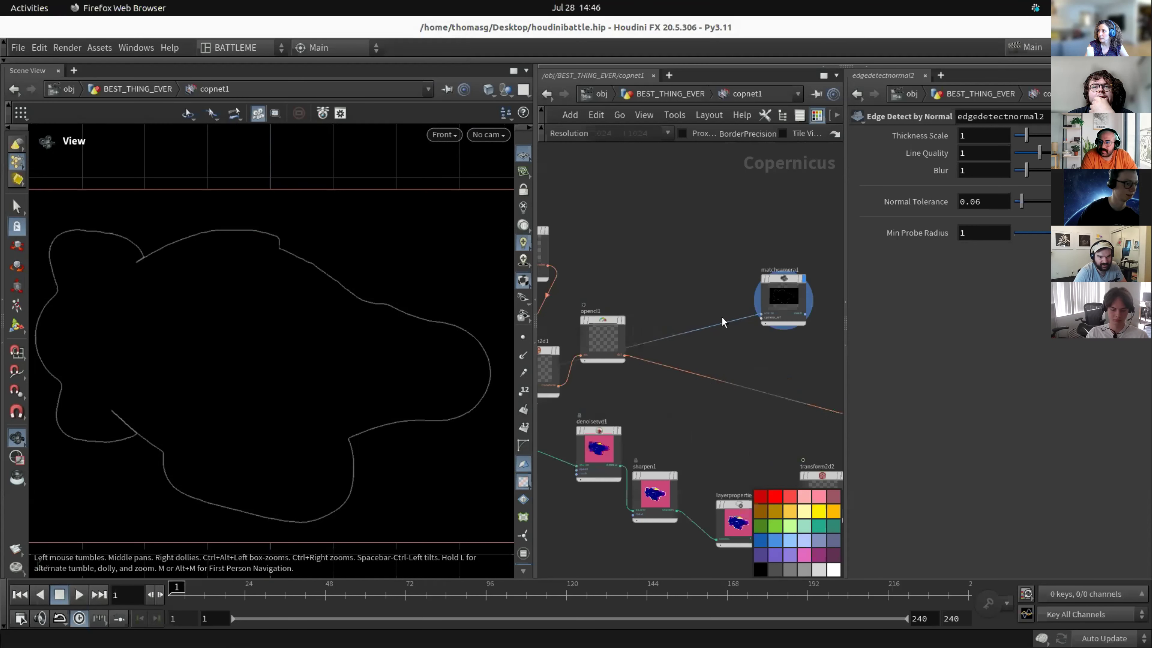
left_click(621, 437)
scroll(743, 419, "down", 3)
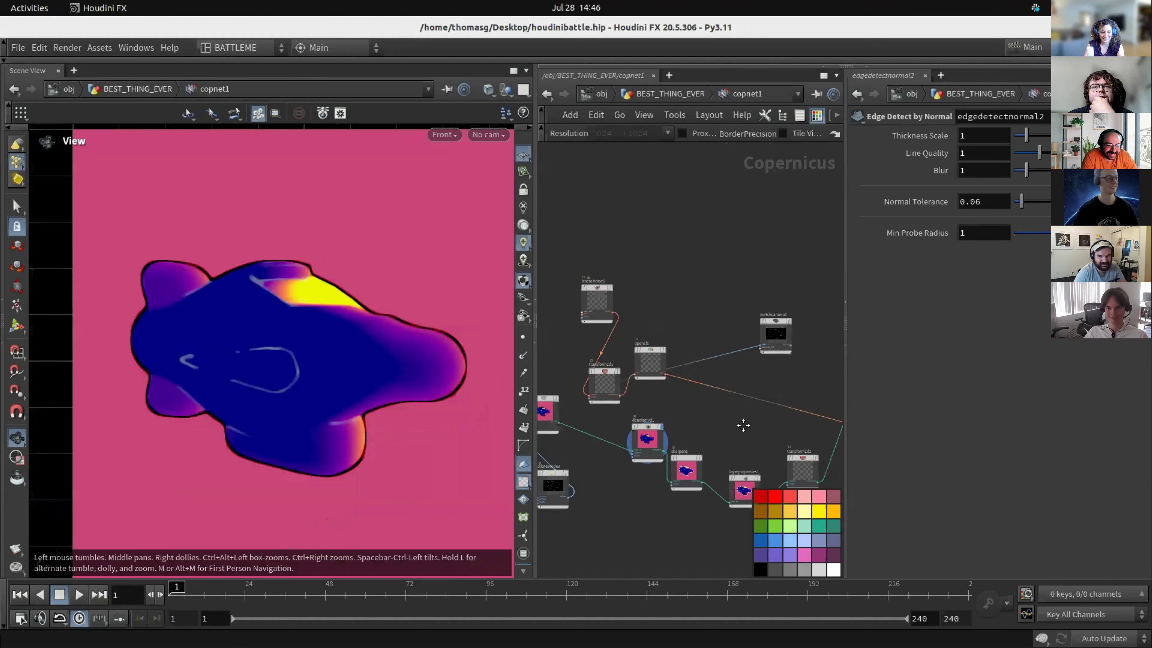
Move matchcamera1 below denoisetvd1 and display its edge outline.
left_click_drag(742, 288, 639, 495)
middle_click_drag(640, 495, 717, 403)
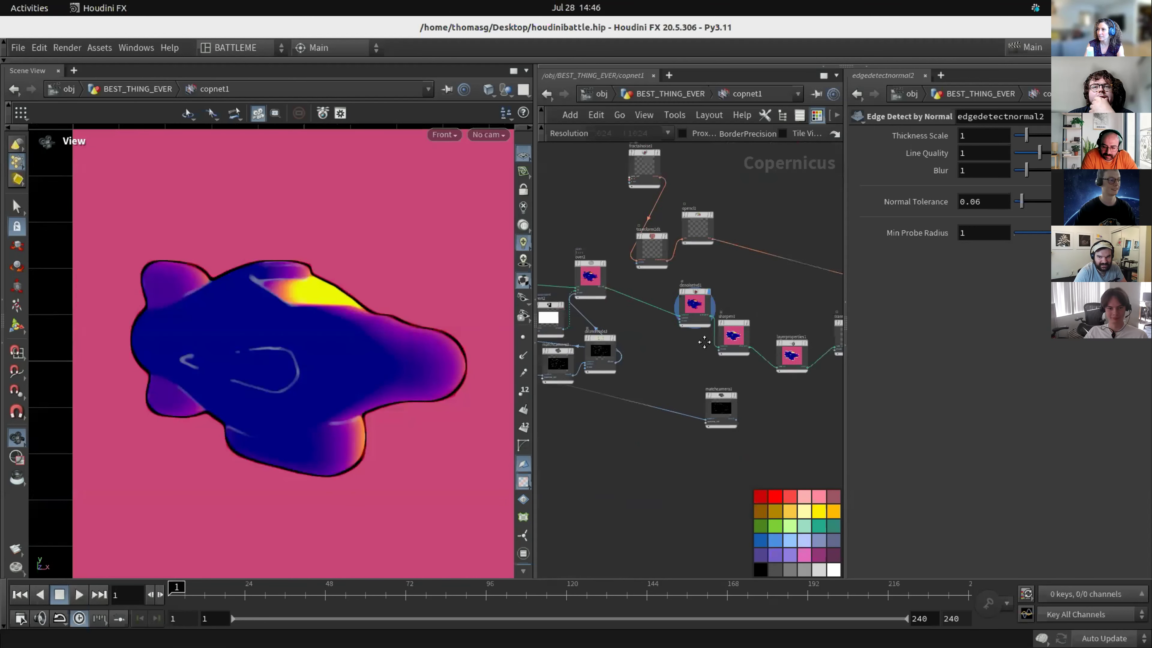
scroll(725, 412, "up", 3)
left_click(731, 379)
scroll(724, 384, "down", 3)
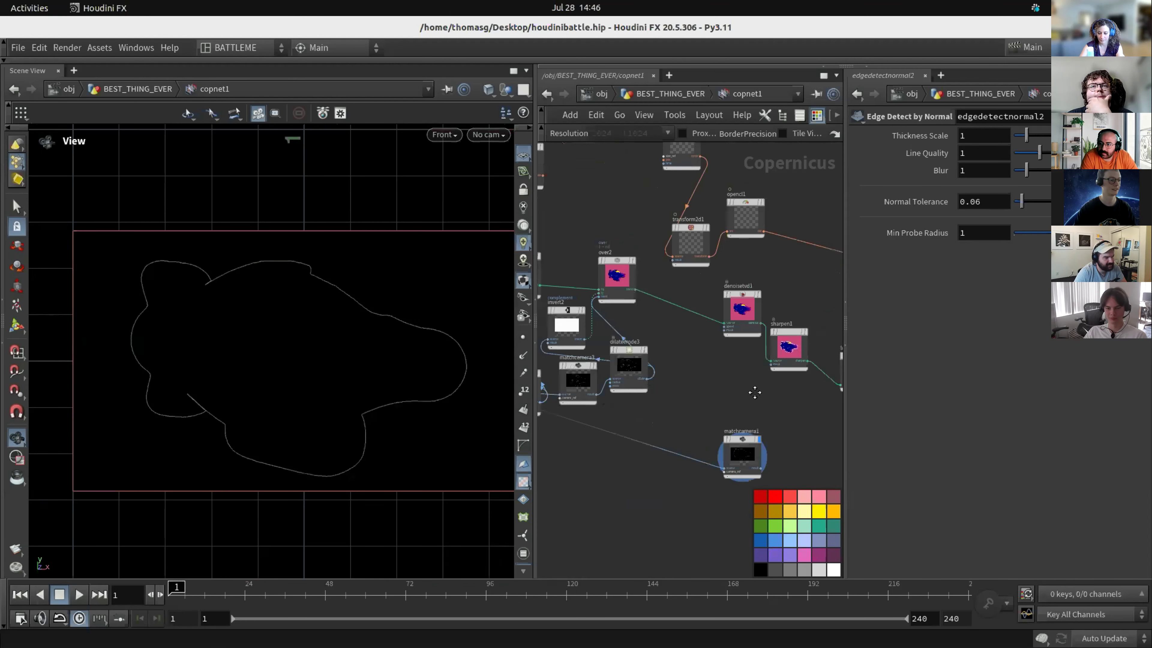
key("Tab")
type("sharp")
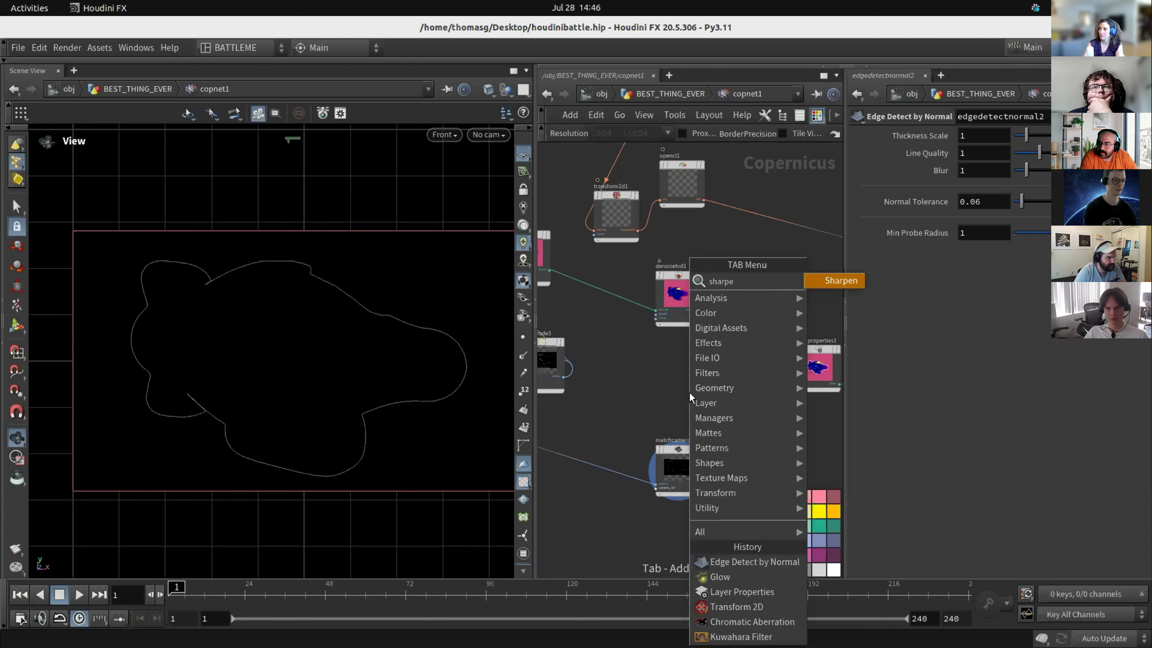
key("BackSpace")
key("BackSpace")
key("BackSpace")
key("BackSpace")
key("BackSpace")
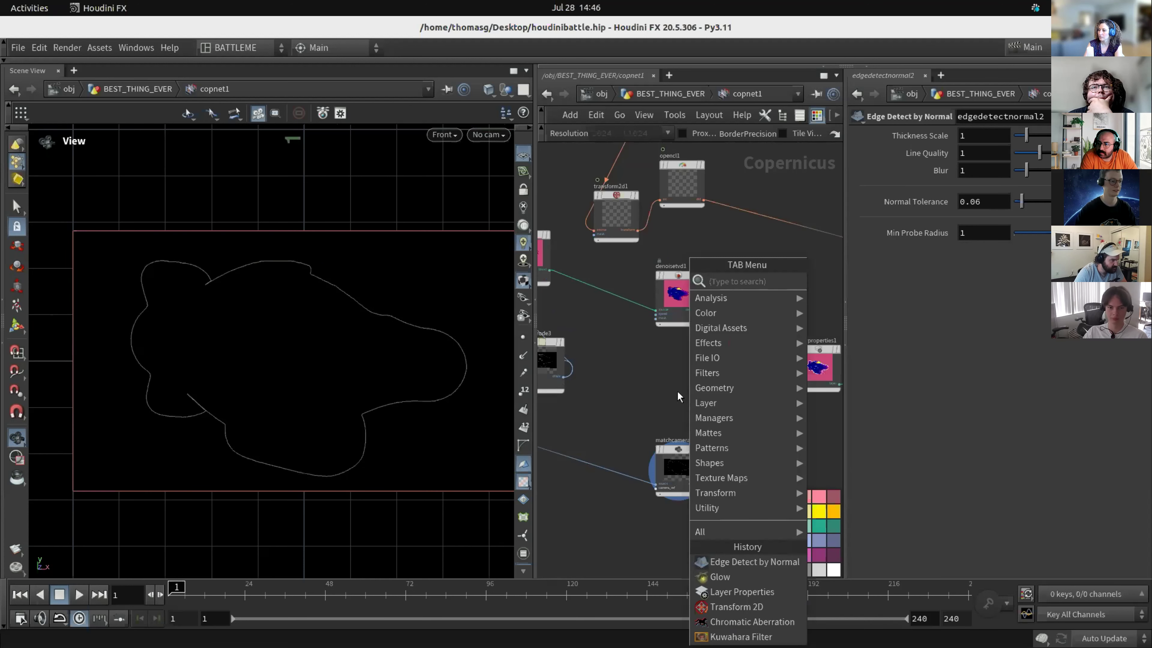
left_click(675, 392)
Add a Distort by Slope setup and arrange its Distort and Slope Direction nodes beside matchcamera1.
middle_click_drag(666, 395, 633, 360)
scroll(675, 386, "up", 3)
key("Tab")
type("disto")
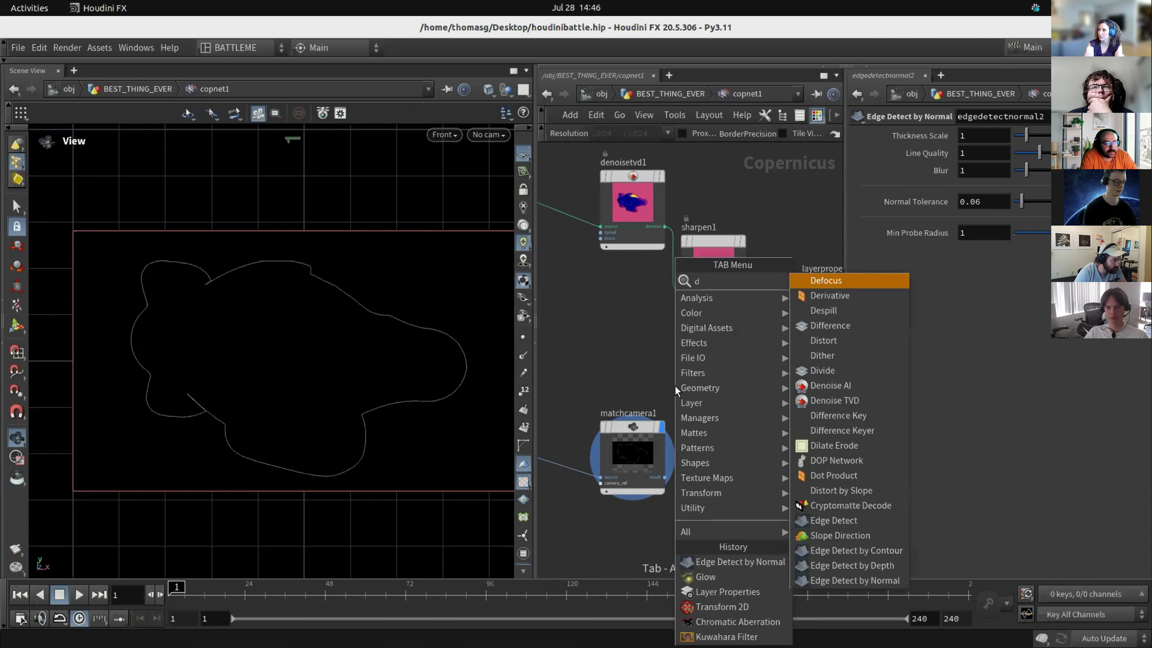
key("Down")
key("Return")
left_click_drag(675, 386, 804, 401)
middle_click_drag(649, 386, 641, 339)
left_click_drag(568, 443, 720, 462)
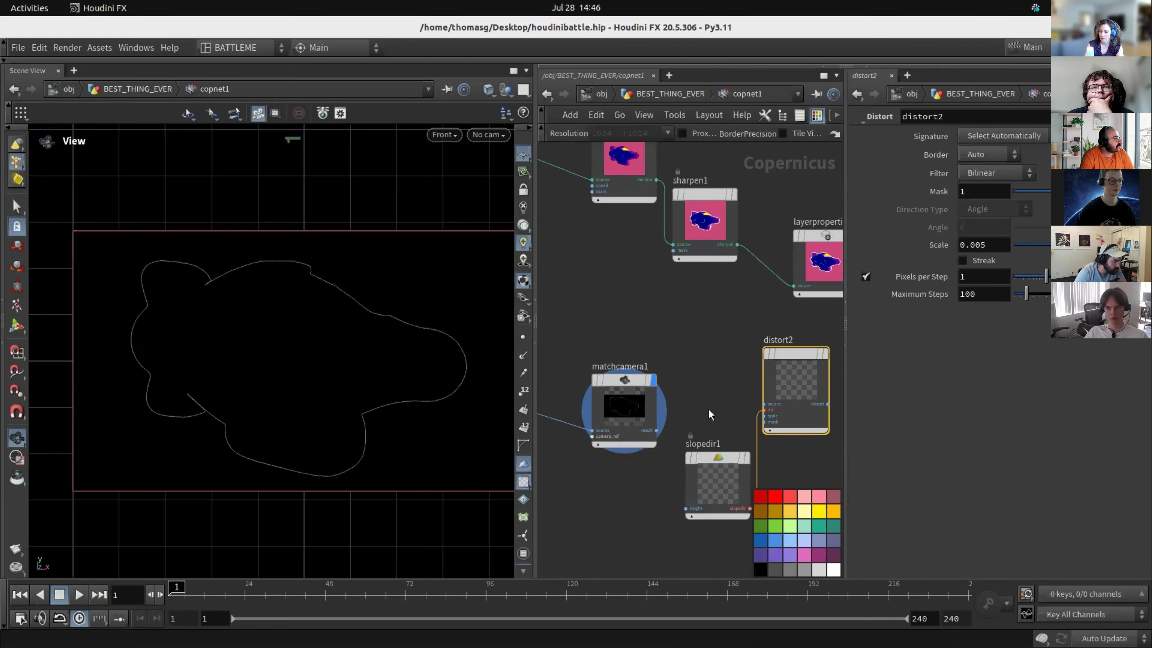
Move layerproperties1 up and wire sharpen1's output into distort2's source.
middle_click_drag(692, 358, 670, 350)
scroll(686, 363, "down", 4)
middle_click_drag(676, 292, 708, 316)
scroll(708, 316, "up", 2)
scroll(708, 316, "up", 2)
middle_click_drag(650, 343, 608, 330)
middle_click_drag(687, 399, 604, 362)
left_click_drag(718, 289, 726, 239)
left_click_drag(611, 272, 657, 428)
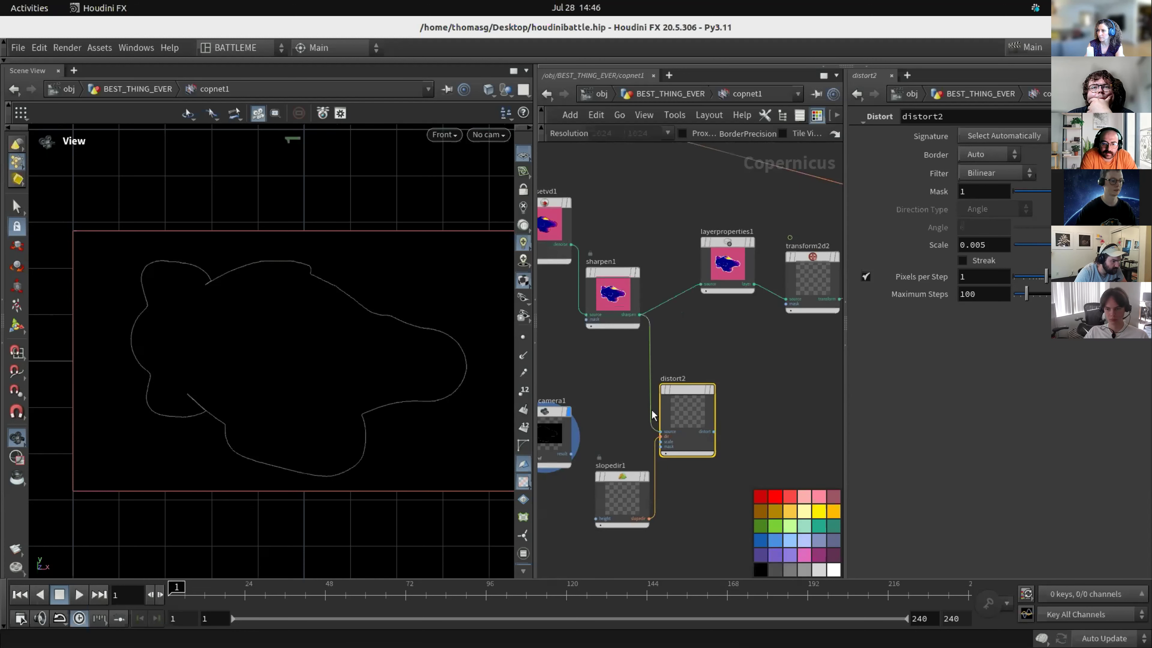
Wire matchcamera1's result into slopedir1's height input and display distort2.
middle_click_drag(594, 400, 651, 342)
scroll(636, 398, "up", 3)
left_click_drag(619, 394, 662, 506)
scroll(662, 507, "down", 4)
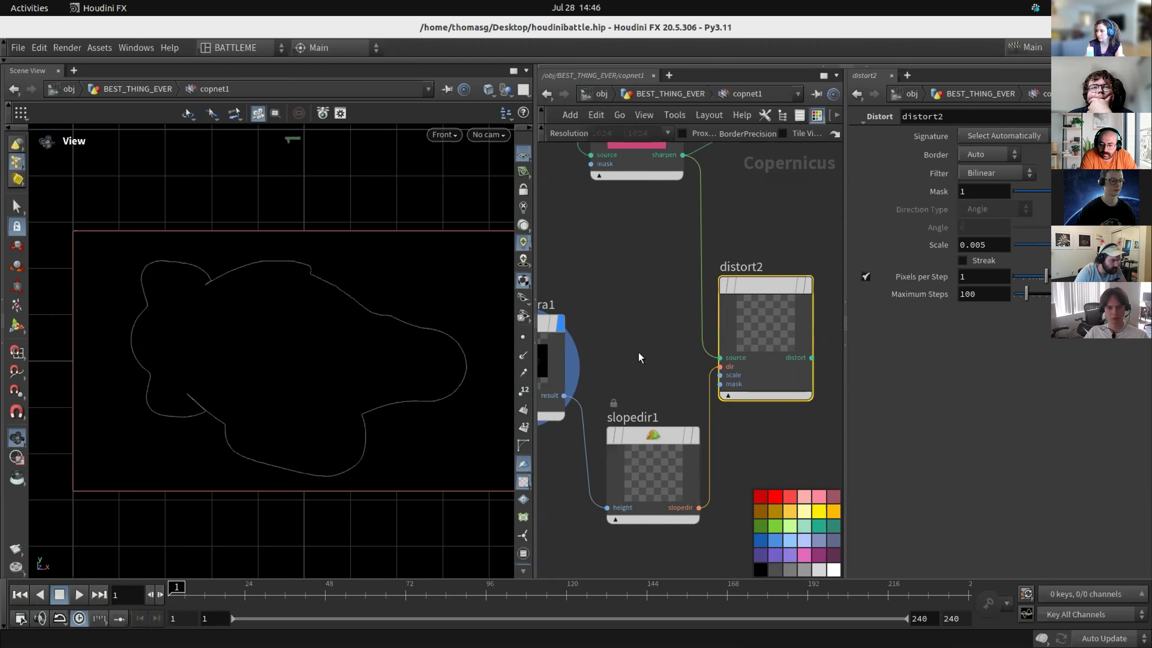
left_click(755, 307)
middle_click_drag(792, 269, 760, 316)
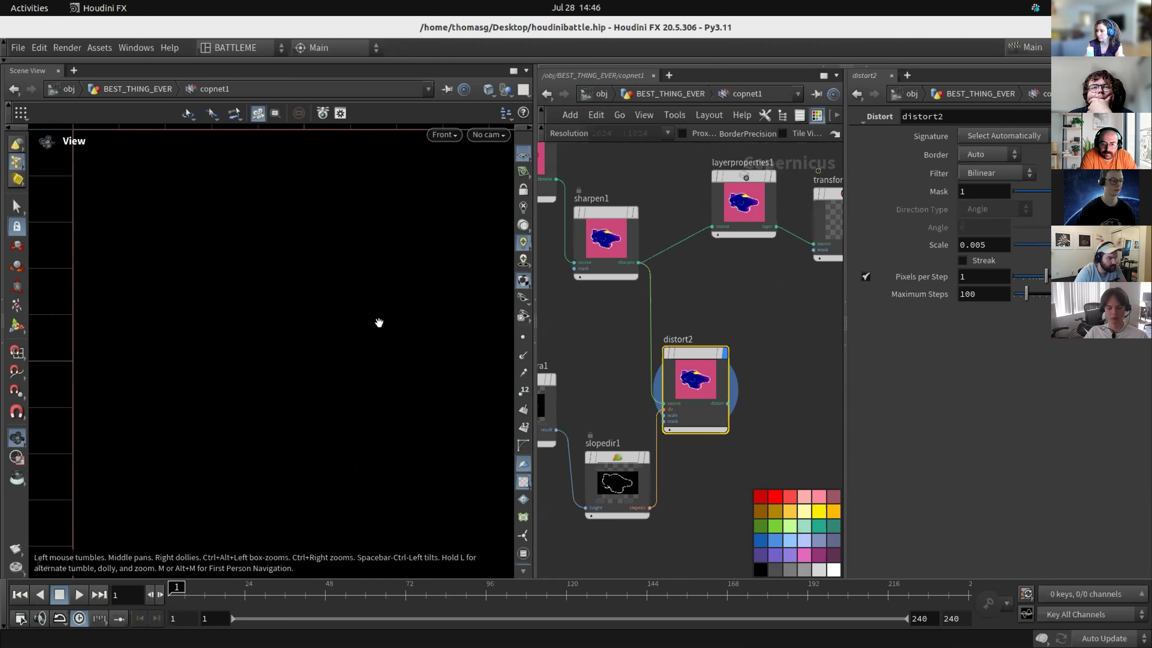
Set slopedir1's Angle to 90.
middle_click_drag(644, 401, 714, 317)
left_click(686, 397)
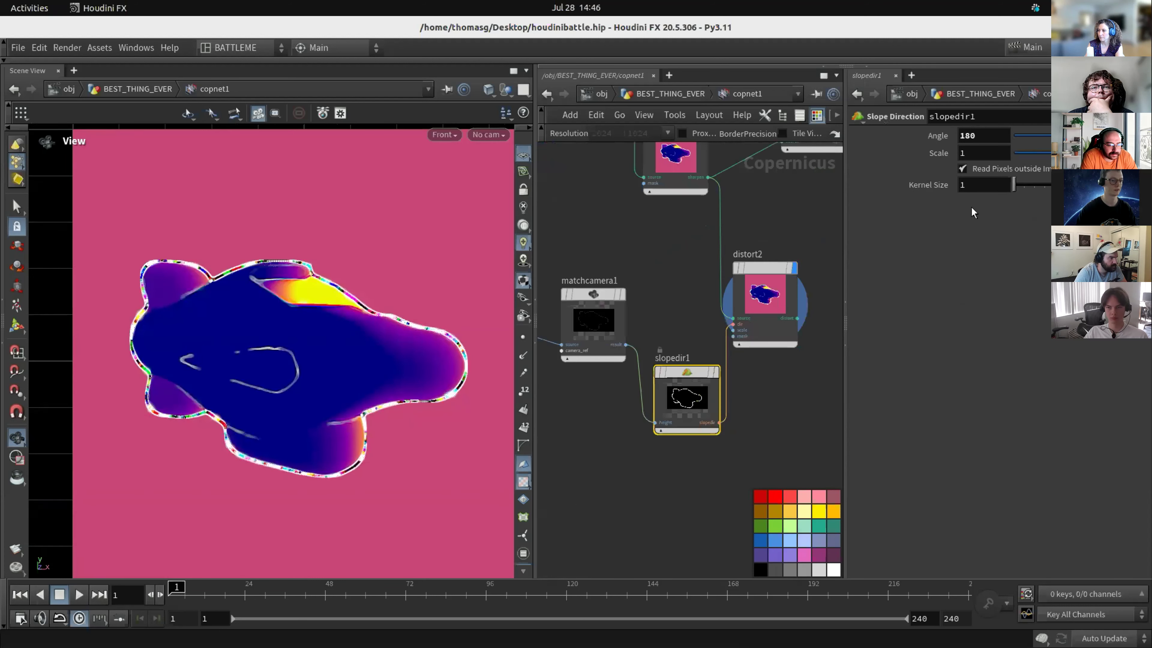
left_click(980, 137)
type("90")
key("Return")
Move matchcamera1 away from slopedir1 and search the available nodes for "dis".
middle_click_drag(680, 286, 764, 307)
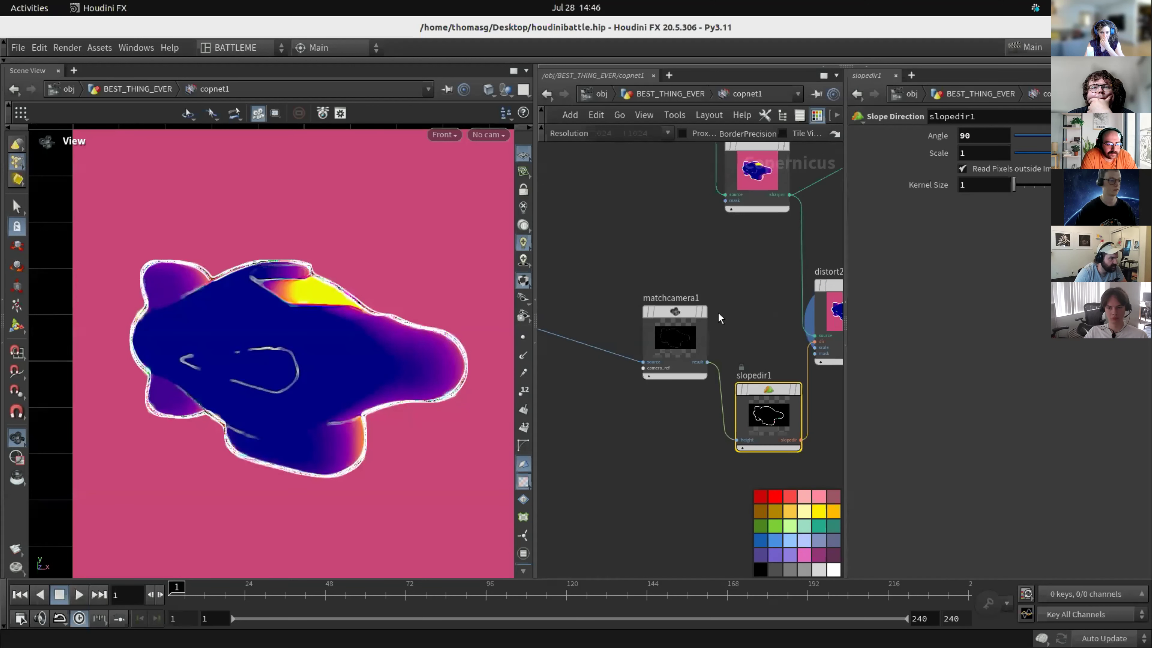
left_click_drag(694, 315, 649, 320)
key("Tab")
type("dis")
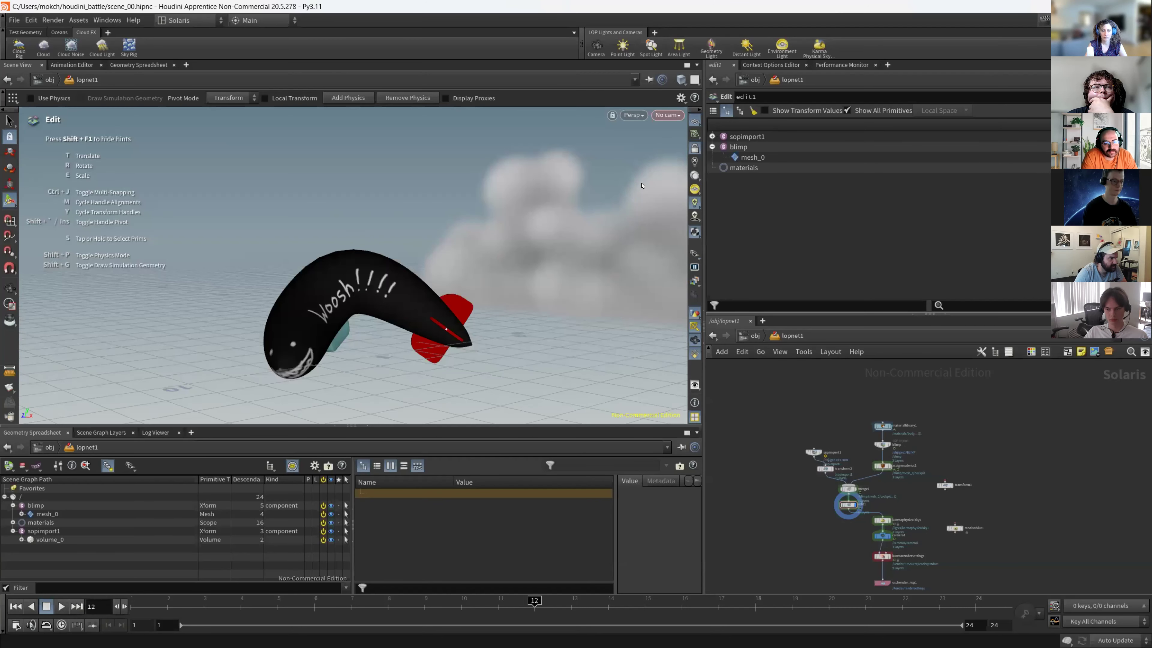
In the Solaris blimp scene, display karmarendersettings and look through /cameras/camera1.
left_click(668, 115)
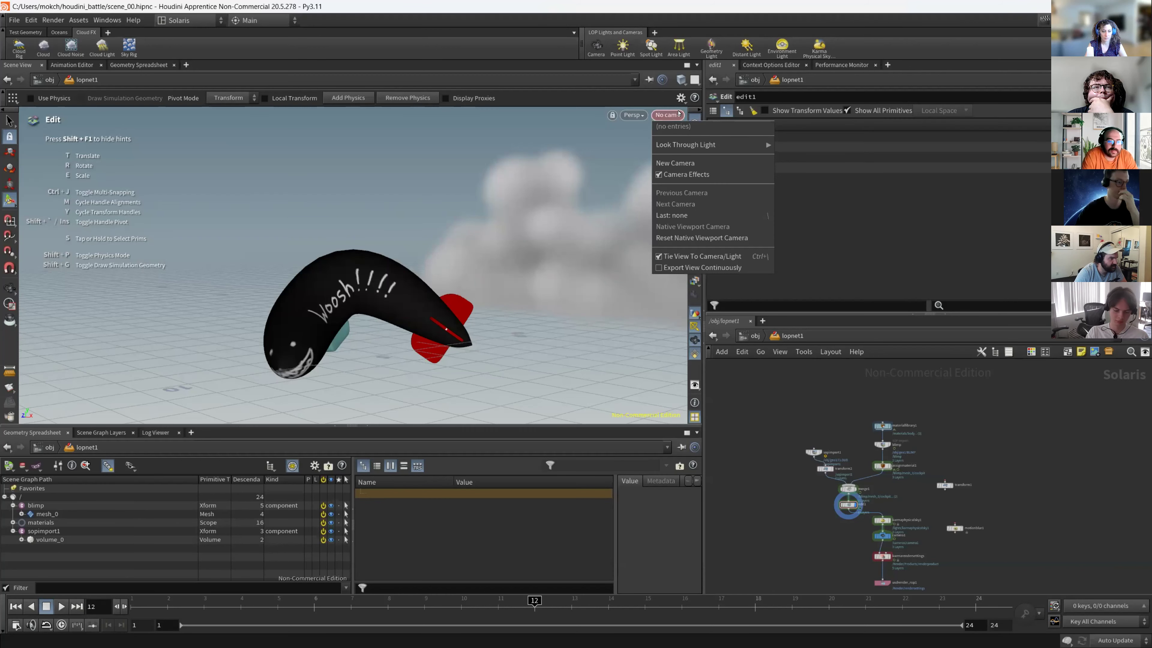
key("Escape")
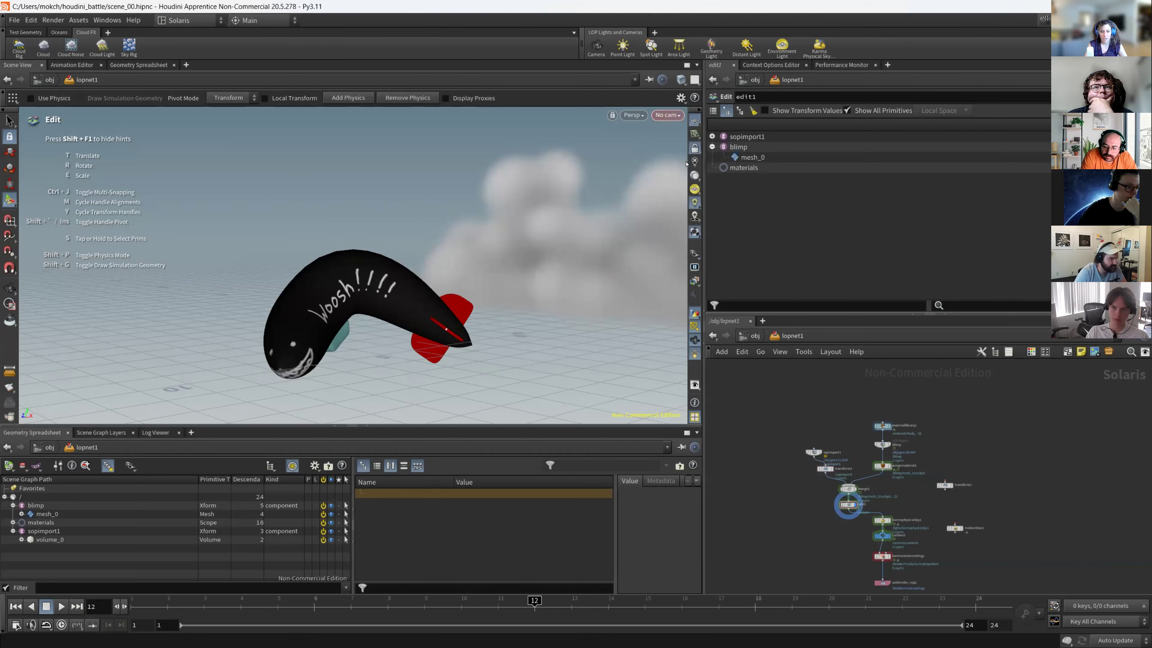
scroll(882, 556, "up", 4)
middle_click_drag(882, 556, 878, 501)
left_click(878, 500)
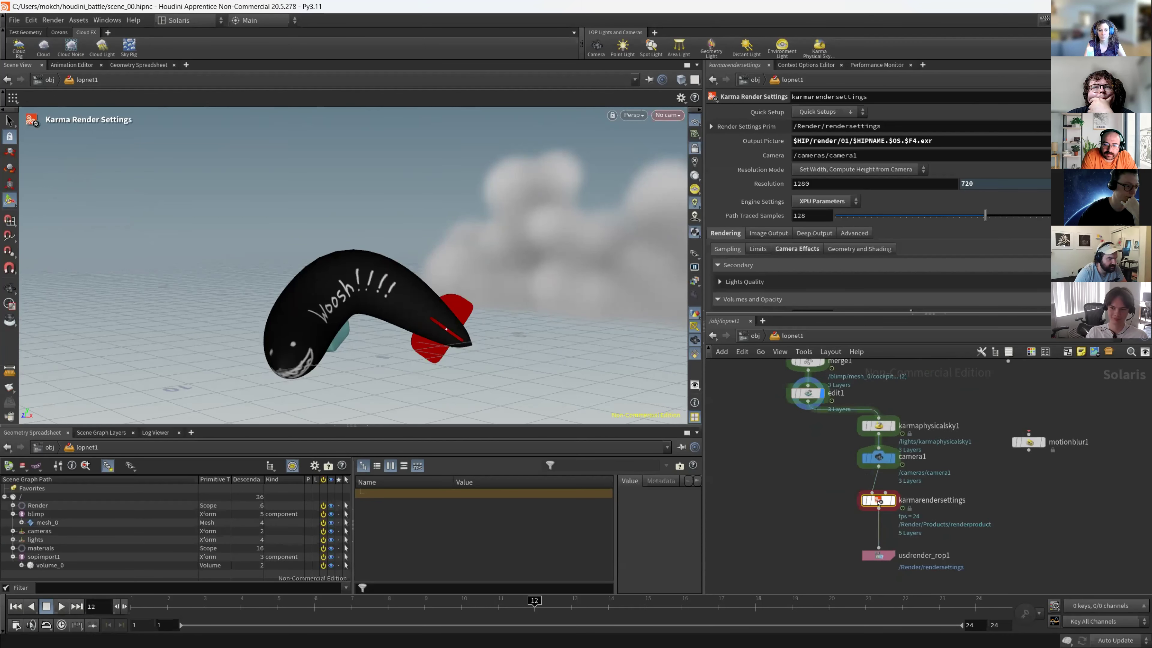
left_click(892, 500)
left_click(668, 115)
left_click(675, 137)
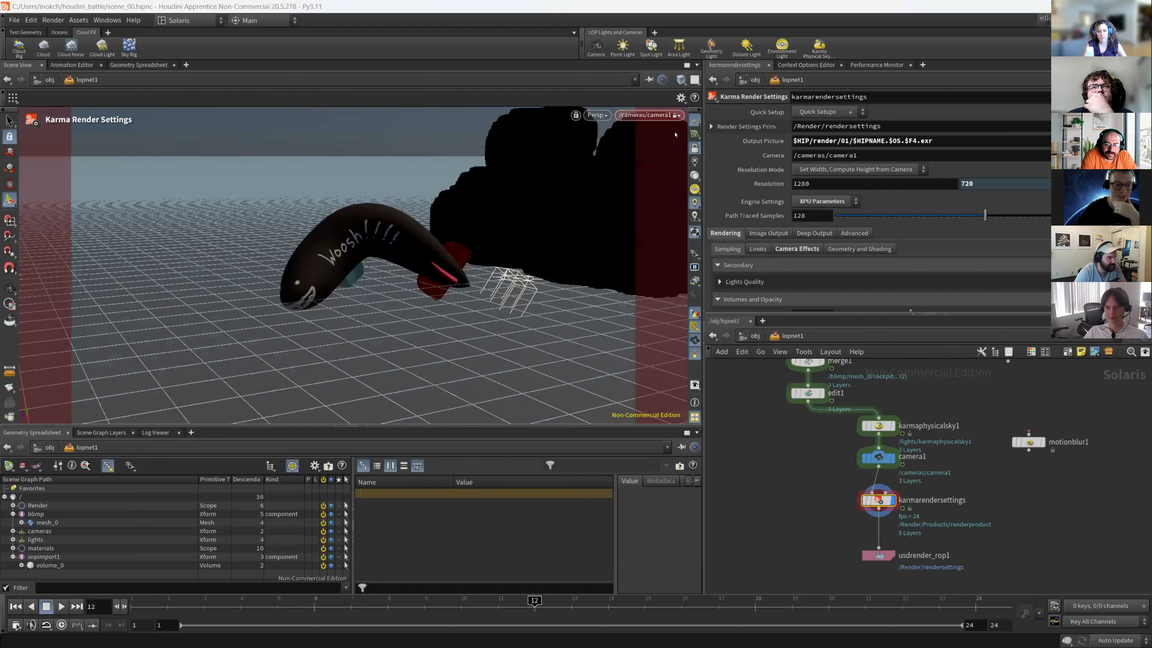
Reframe the blimp through camera1 and scrub the timeline to frame 1.
key("Escape")
left_click_drag(407, 248, 432, 270)
right_click_drag(431, 269, 452, 344)
left_click_drag(322, 603, 91, 609)
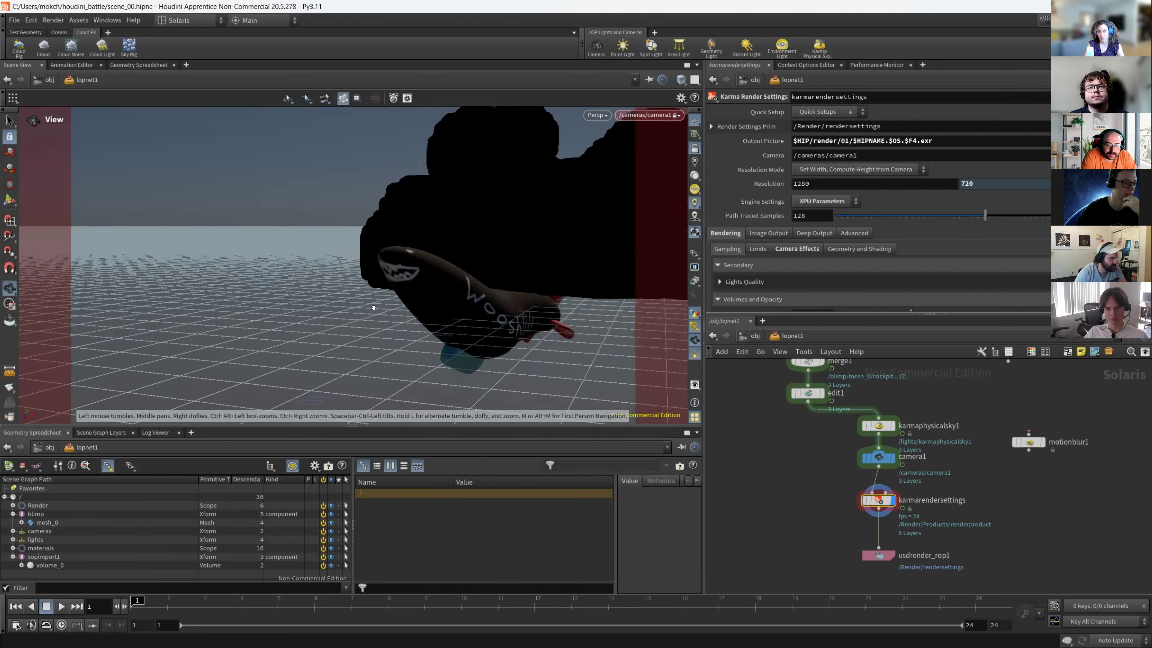
Scrub to frame 22, adjust the camera1 view around the blimp and scrub the animation again.
left_click_drag(152, 603, 903, 640)
middle_click_drag(465, 260, 465, 222)
right_click_drag(465, 221, 408, 221)
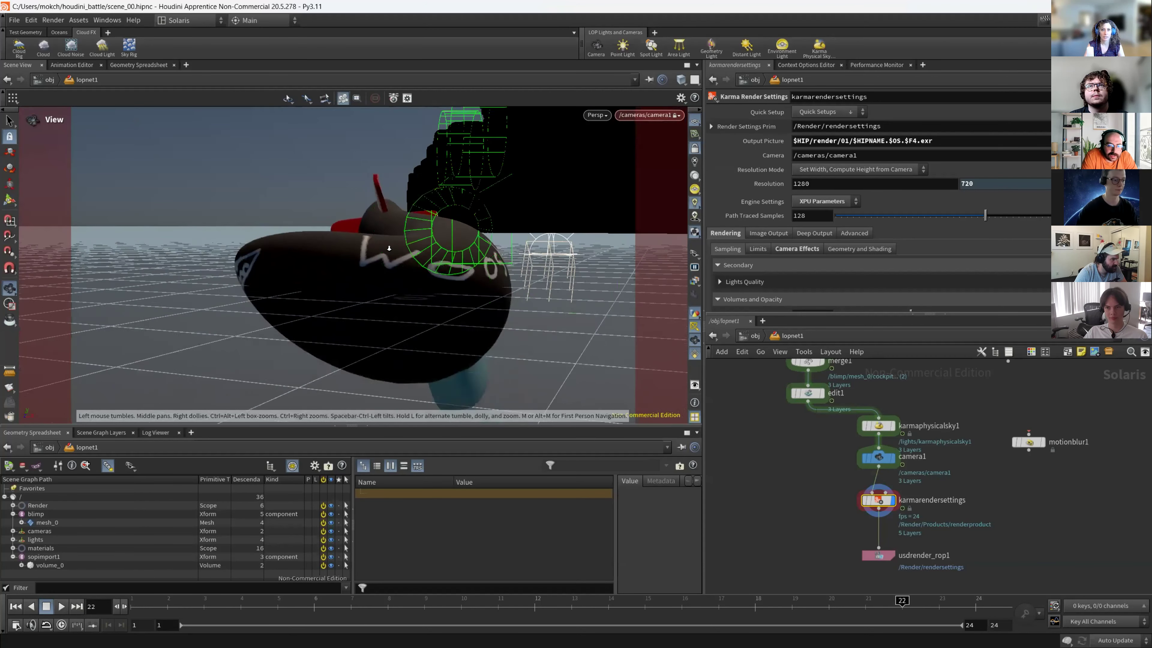
middle_click_drag(408, 222, 408, 195)
left_click_drag(258, 608, 408, 617)
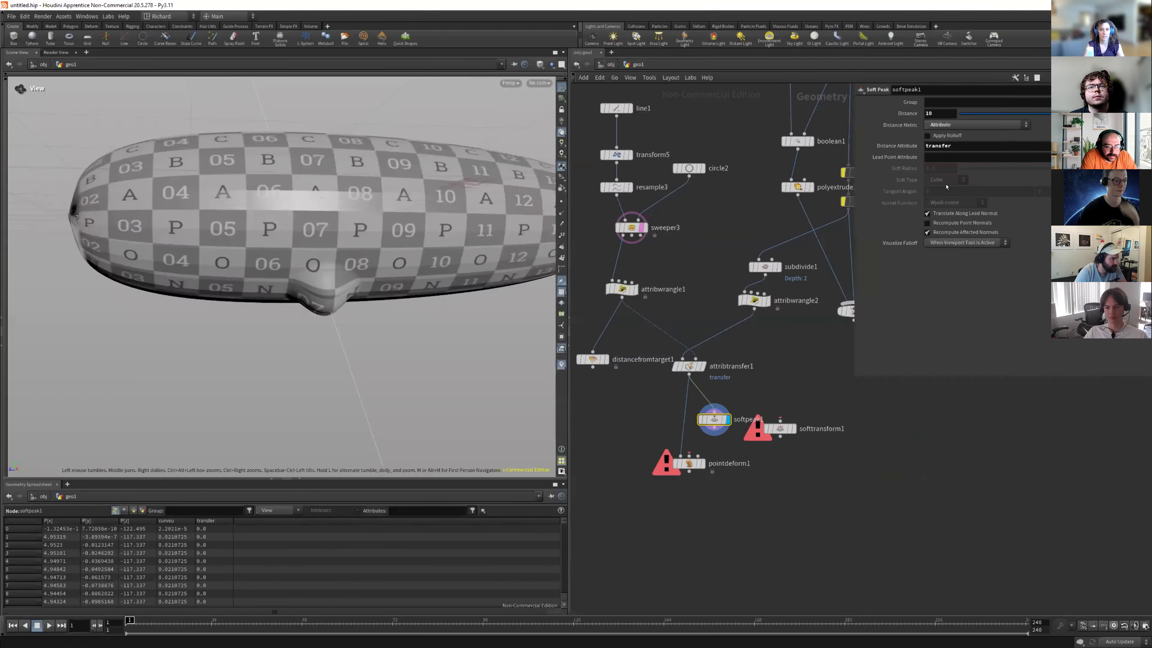
In the tube-to-blimp scene, add a Draw Curve node fed by attribwrangle2 and display the two nodes in turn.
key("Tab")
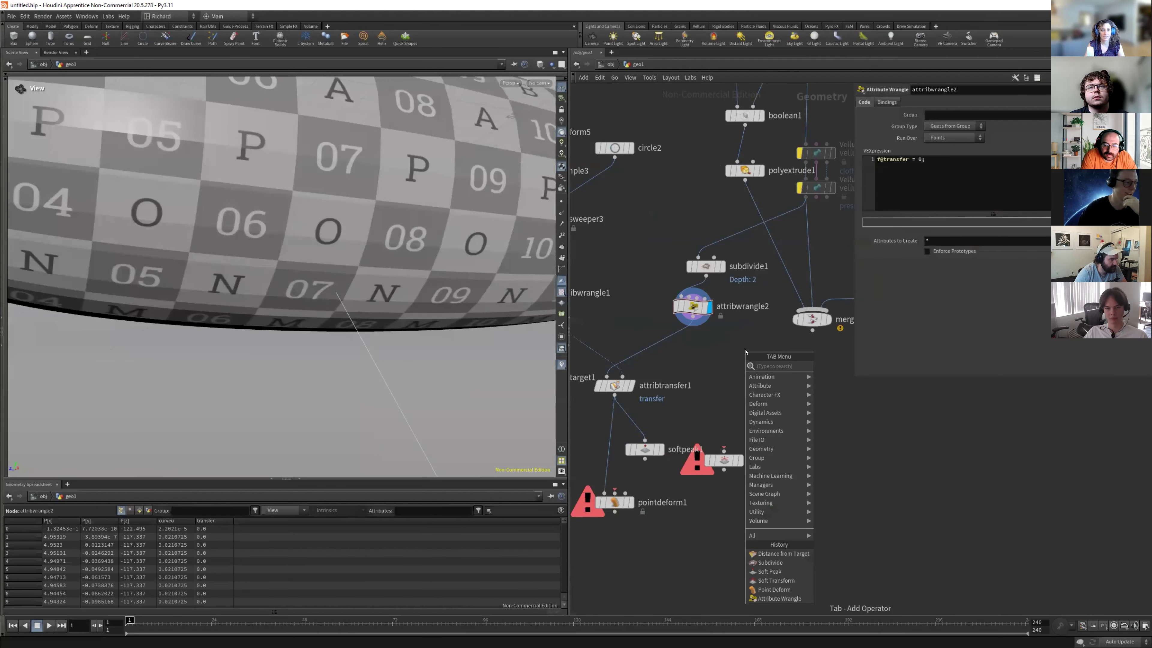
type("draw")
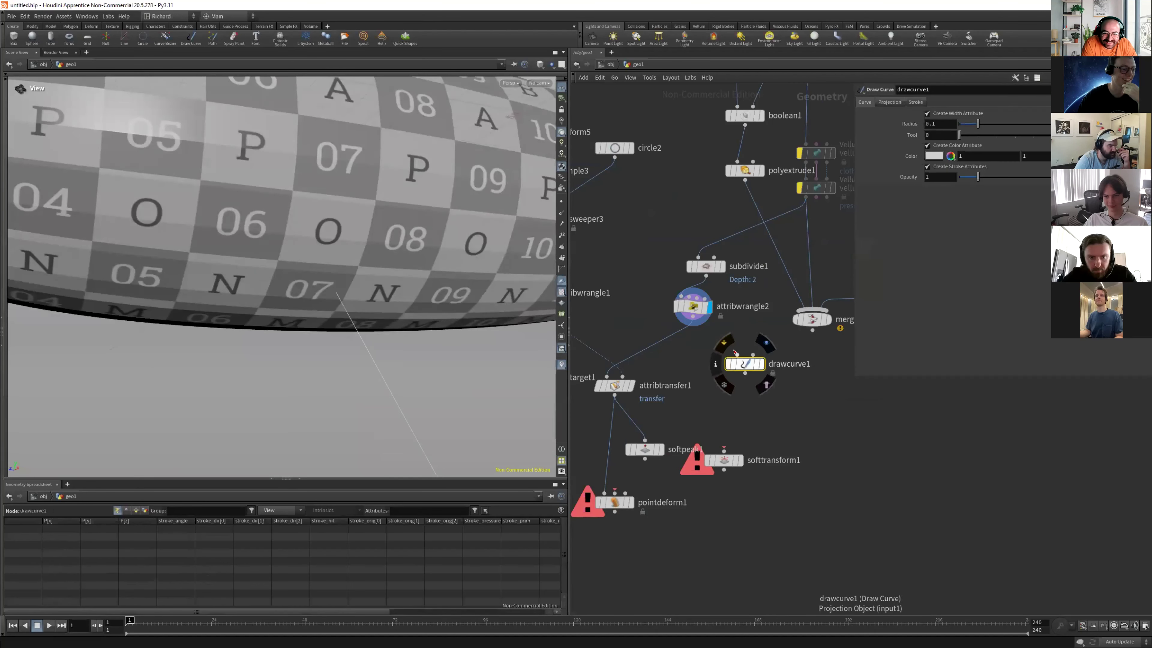
left_click(742, 364)
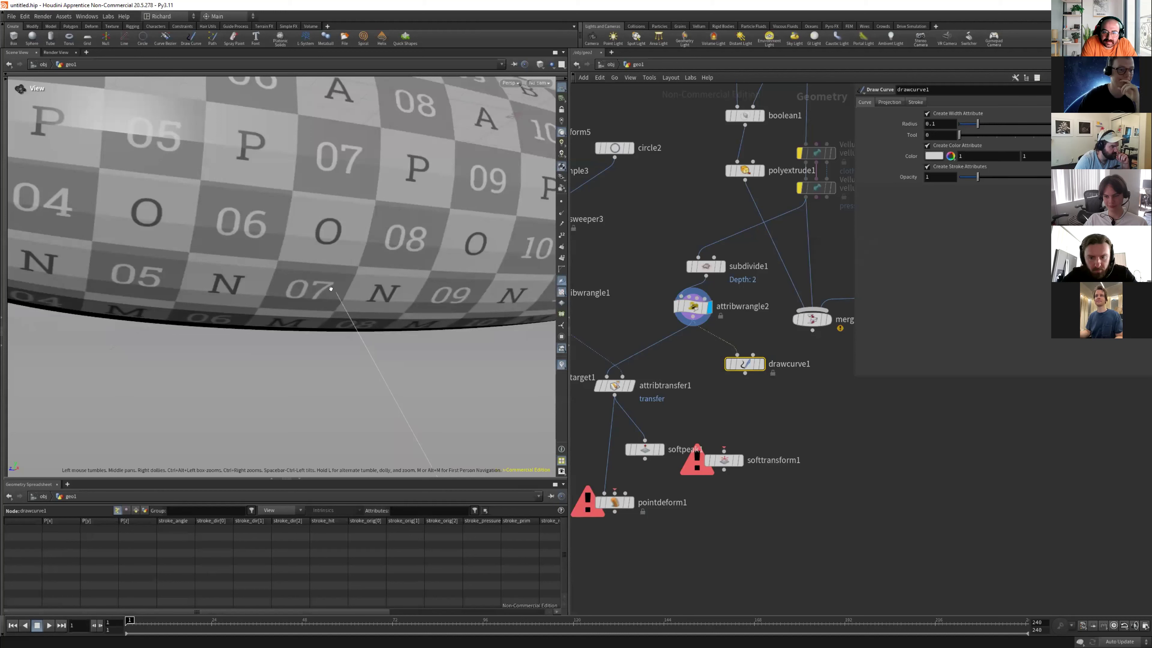
left_click(745, 364)
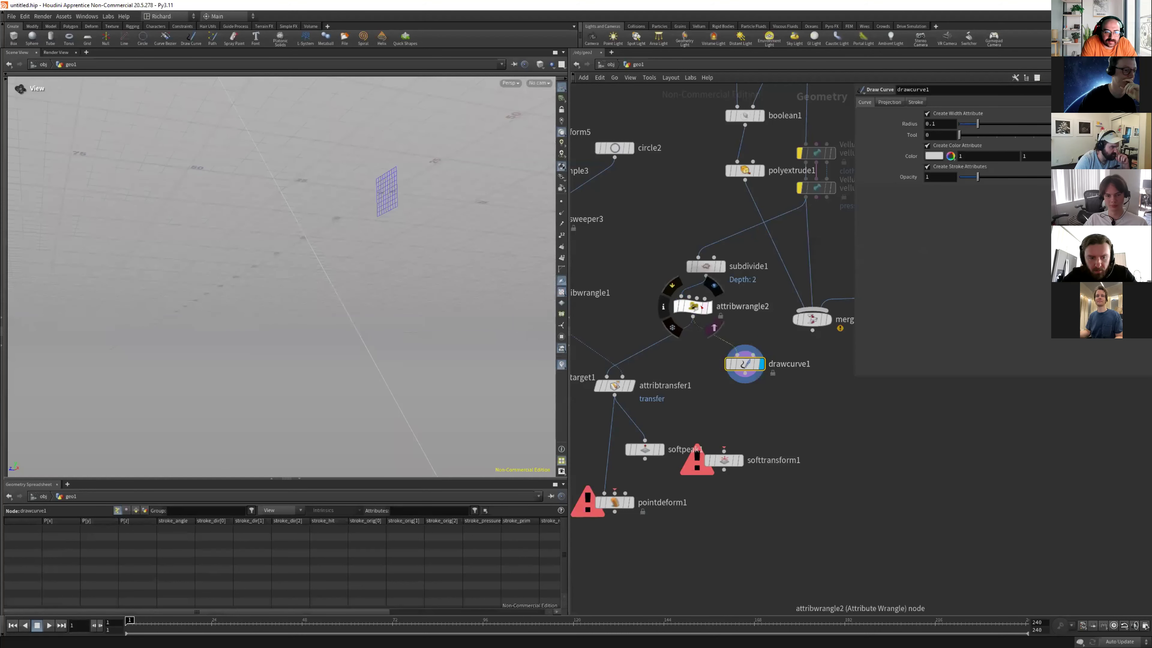
left_click(694, 312)
left_click(694, 311)
key("Return")
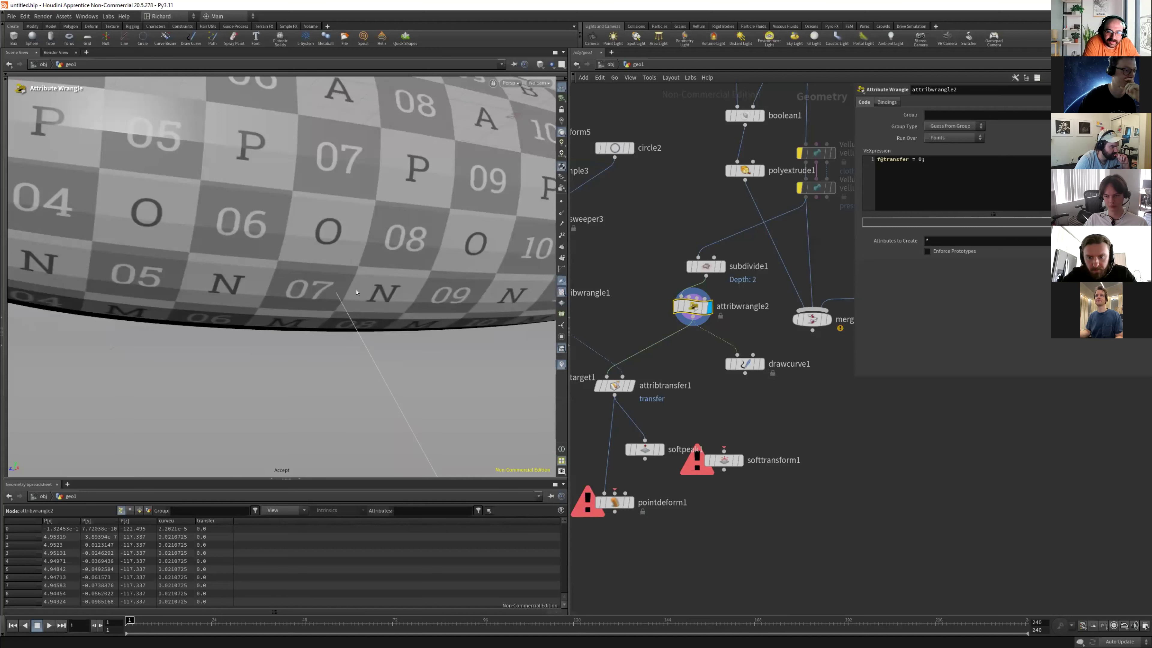
Set drawcurve1's projection to Geometry and draw a short stroke on the underside of the blimp.
left_click(737, 363)
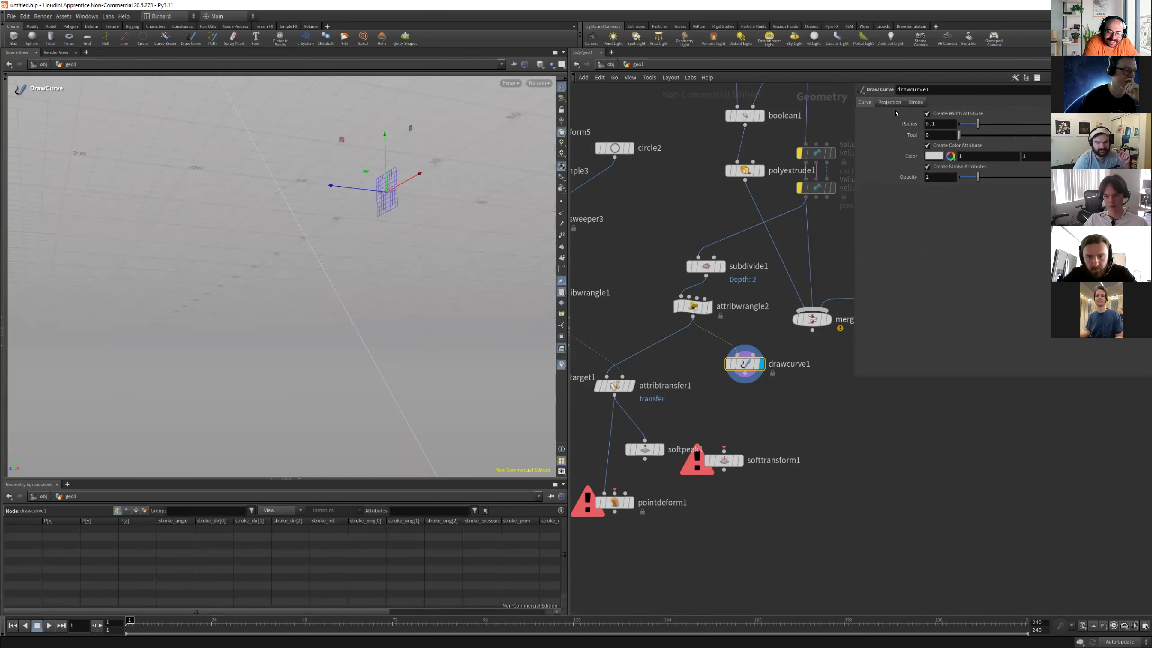
left_click(890, 102)
left_click(949, 114)
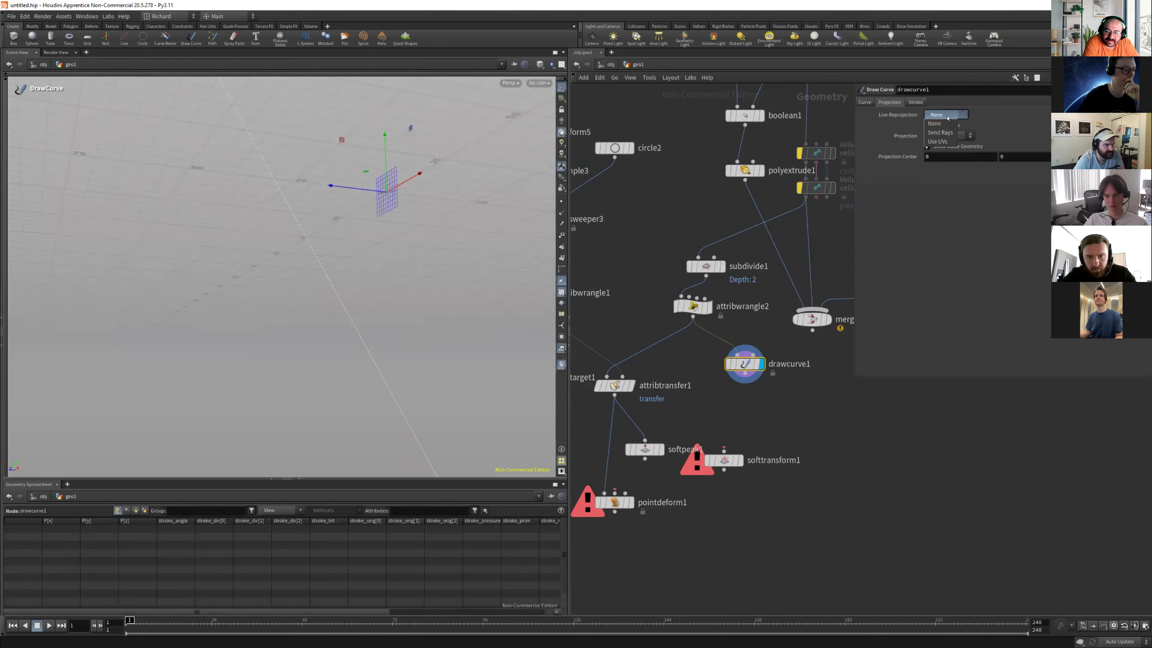
left_click(948, 136)
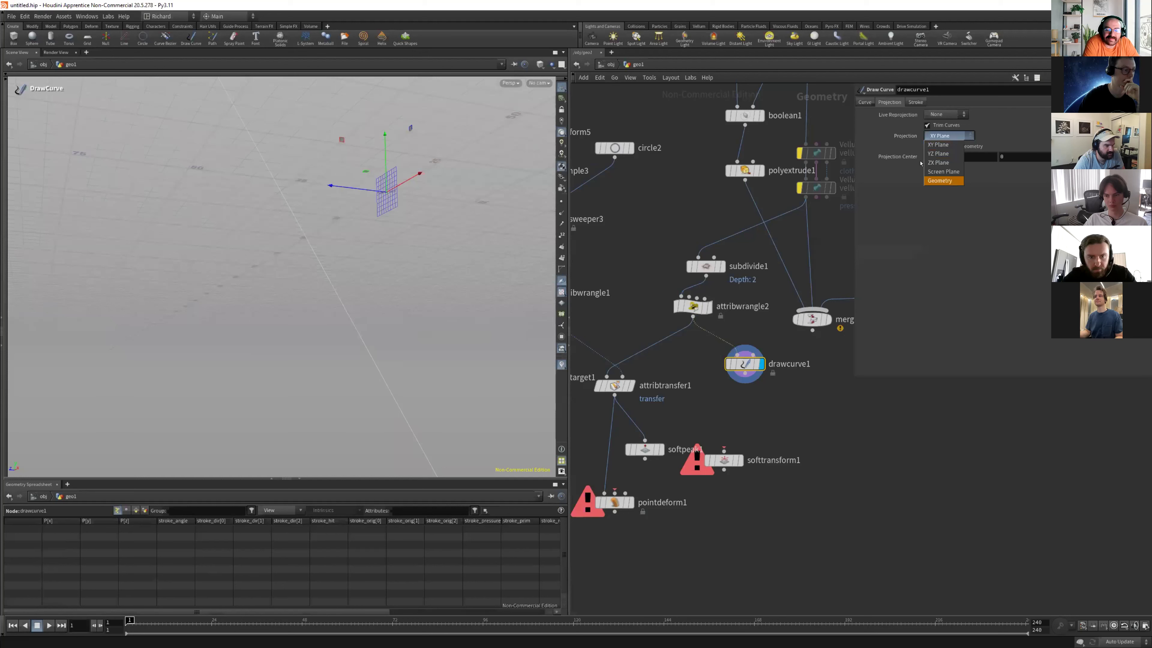
left_click(939, 180)
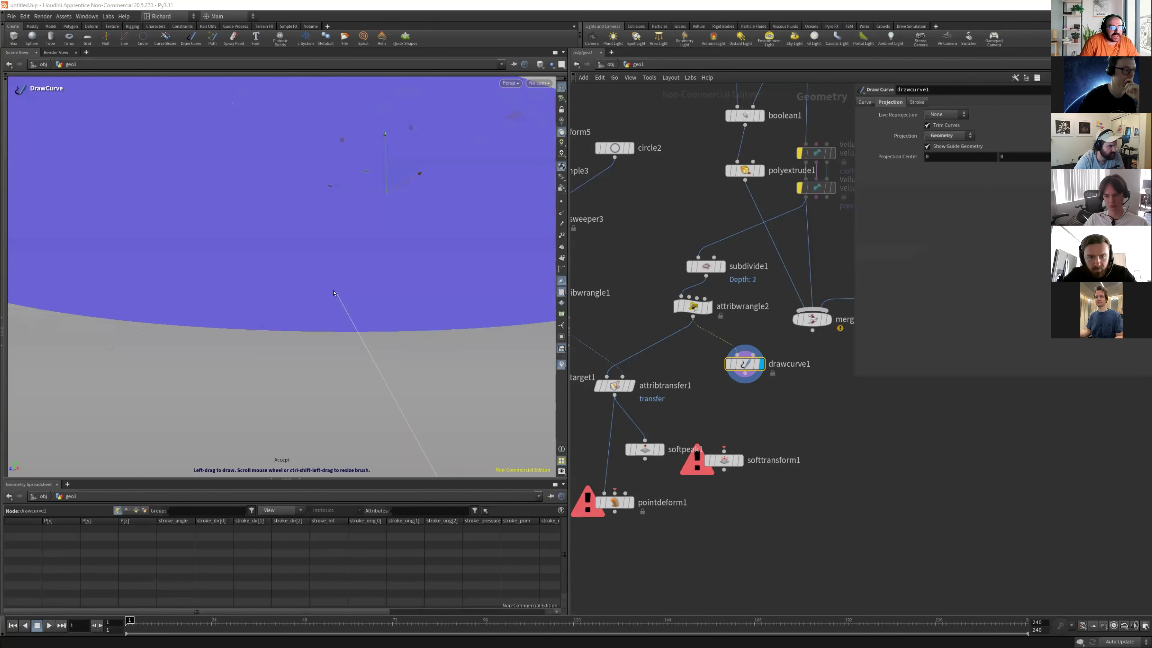
mouse_move(333, 293)
left_mouse_down()
mouse_move(258, 305)
mouse_move(324, 304)
left_mouse_up()
scroll(705, 375, "down", 3)
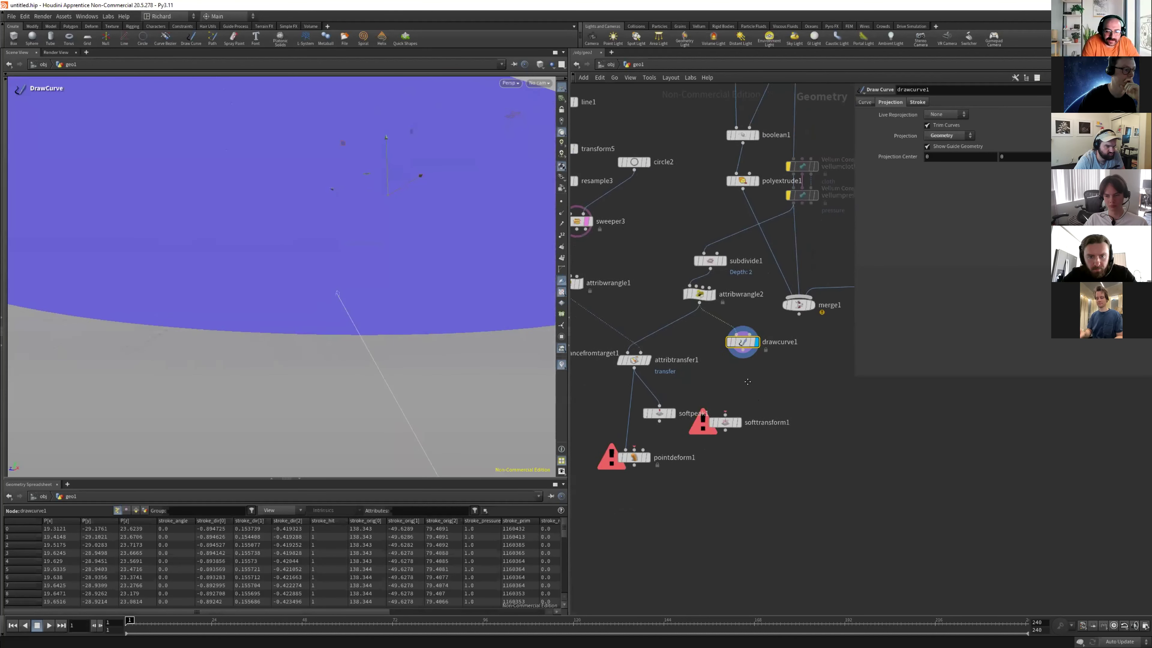
Move softtransform1 and softpeak1 away from the pointdeform1 branch and display attribtransfer1.
left_click_drag(689, 395, 807, 453)
scroll(702, 357, "down", 2)
middle_click_drag(703, 356, 775, 356)
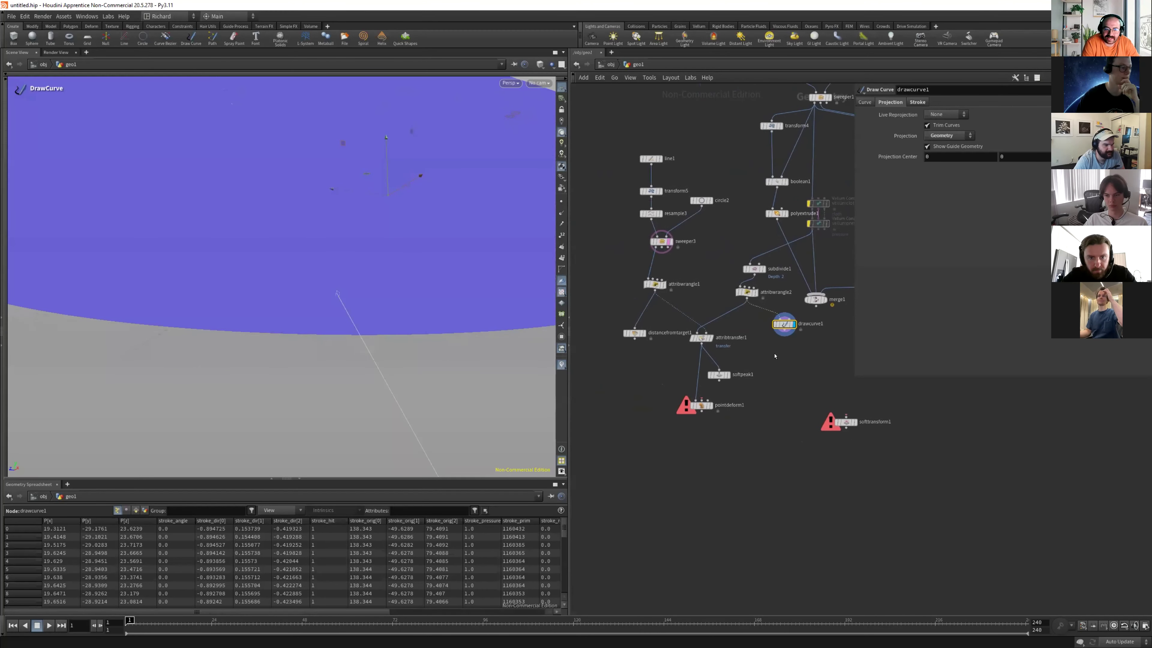
scroll(762, 351, "up", 4)
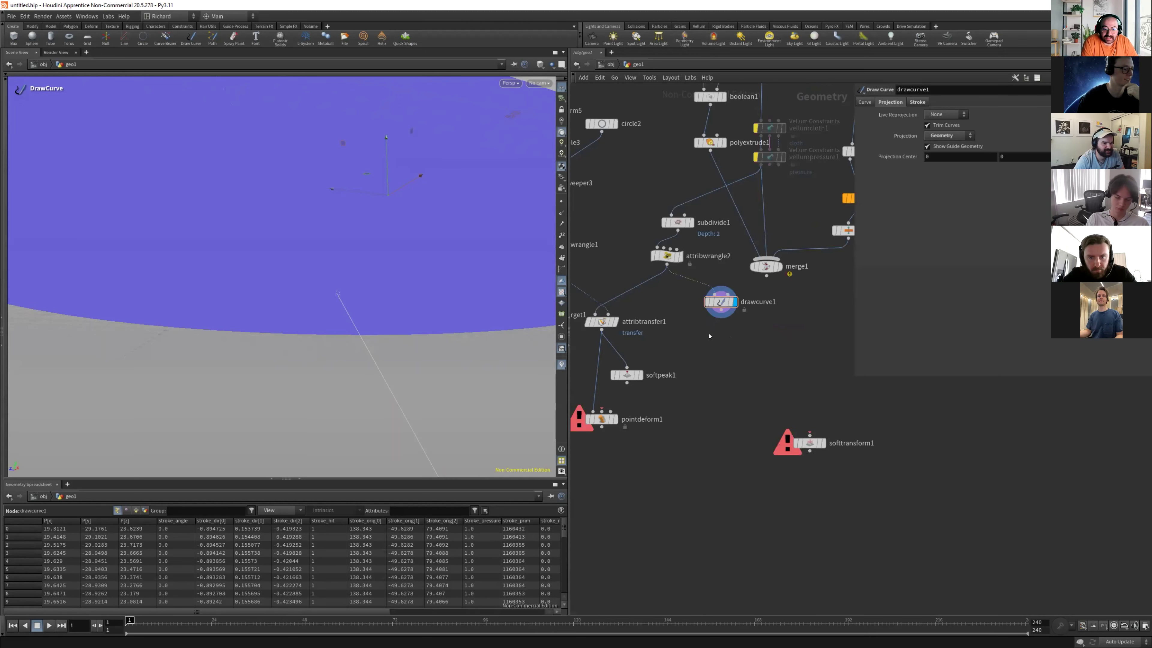
middle_click_drag(704, 336, 760, 332)
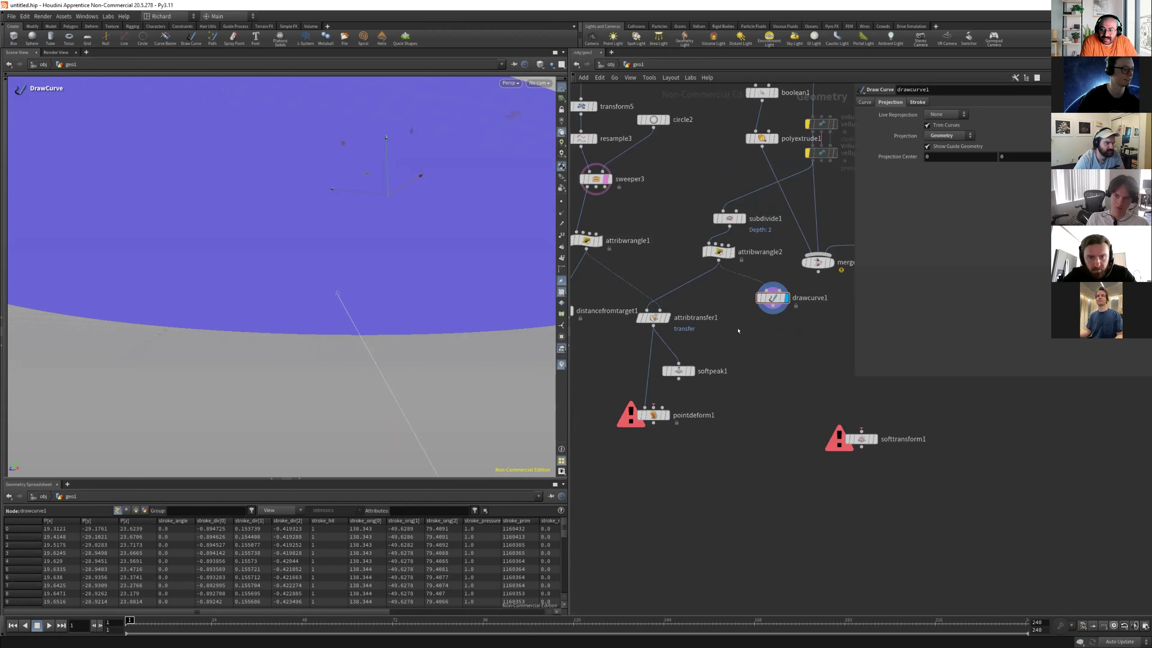
left_click(665, 317)
left_click(654, 318)
middle_click_drag(678, 369, 712, 345)
left_click_drag(712, 345, 784, 363)
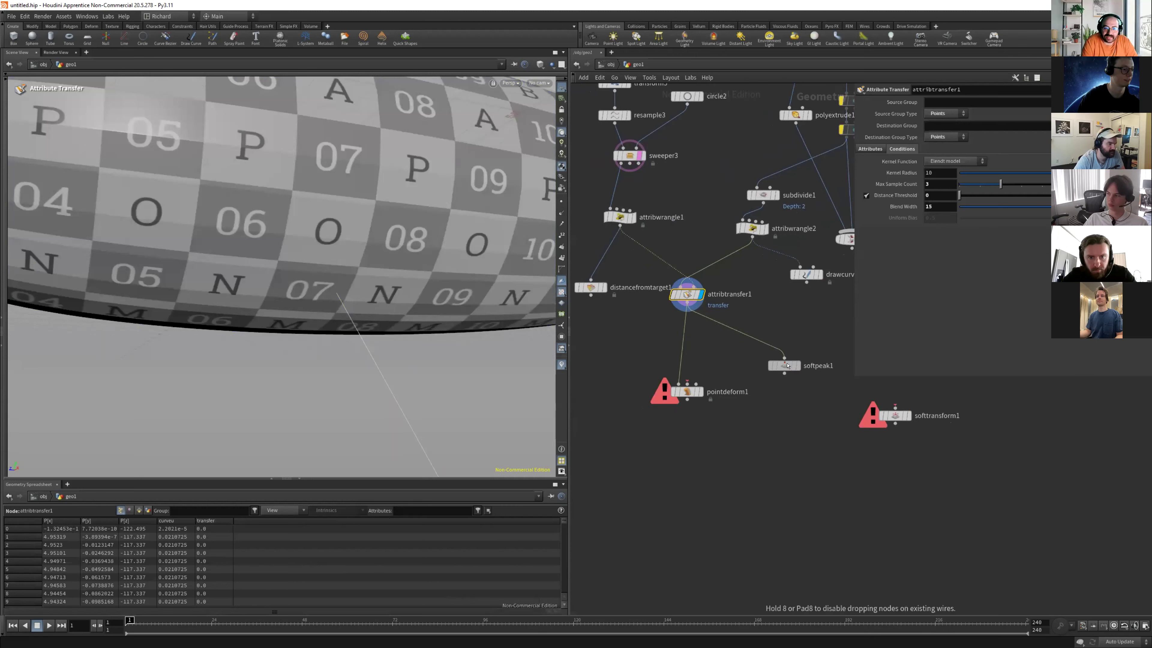
Insert an Attribute Wrangle between attribtransfer1 and pointdeform1.
scroll(702, 349, "up", 2)
middle_click_drag(644, 331, 705, 328)
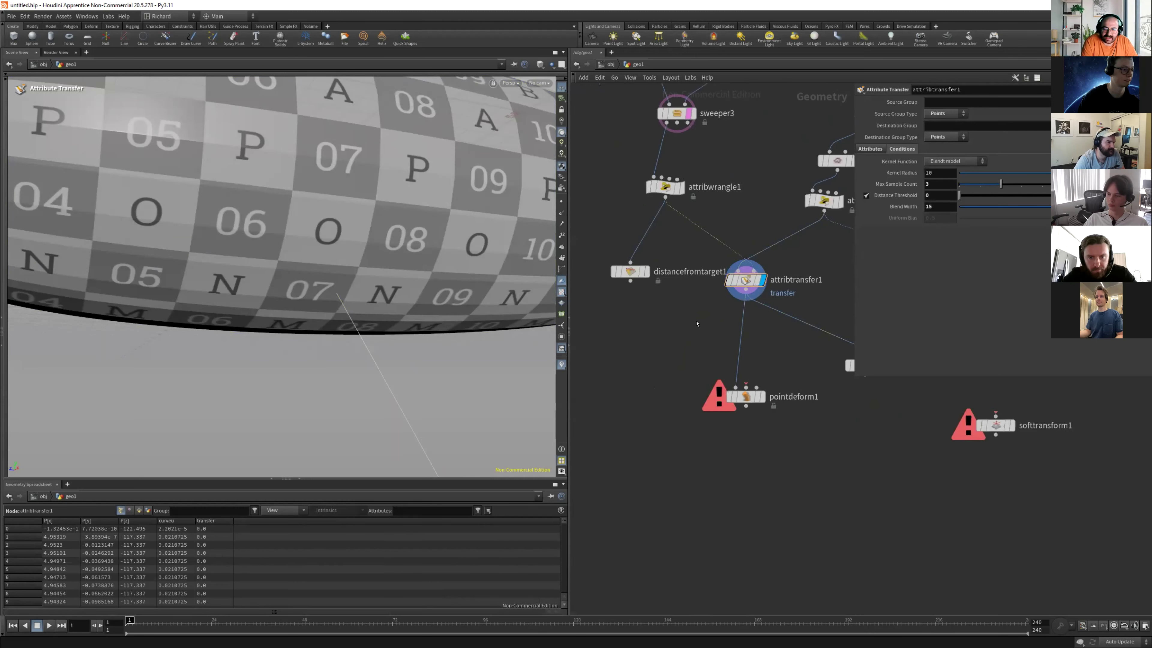
key("w")
left_click_drag(718, 330, 741, 336)
left_click(901, 163)
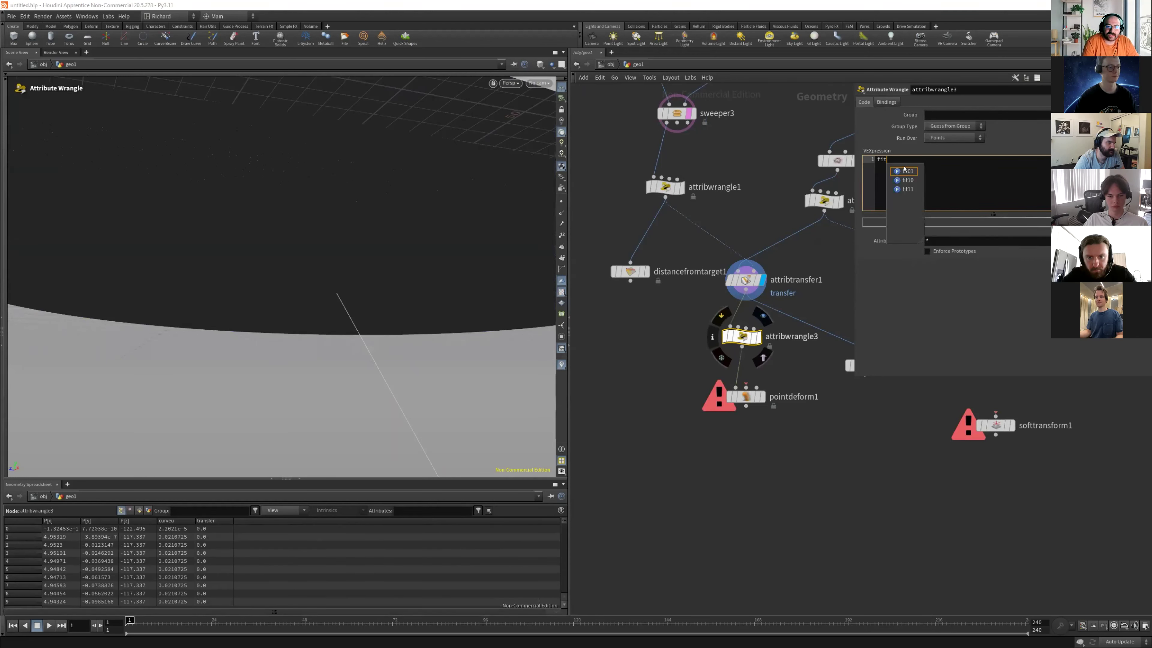
type("fit")
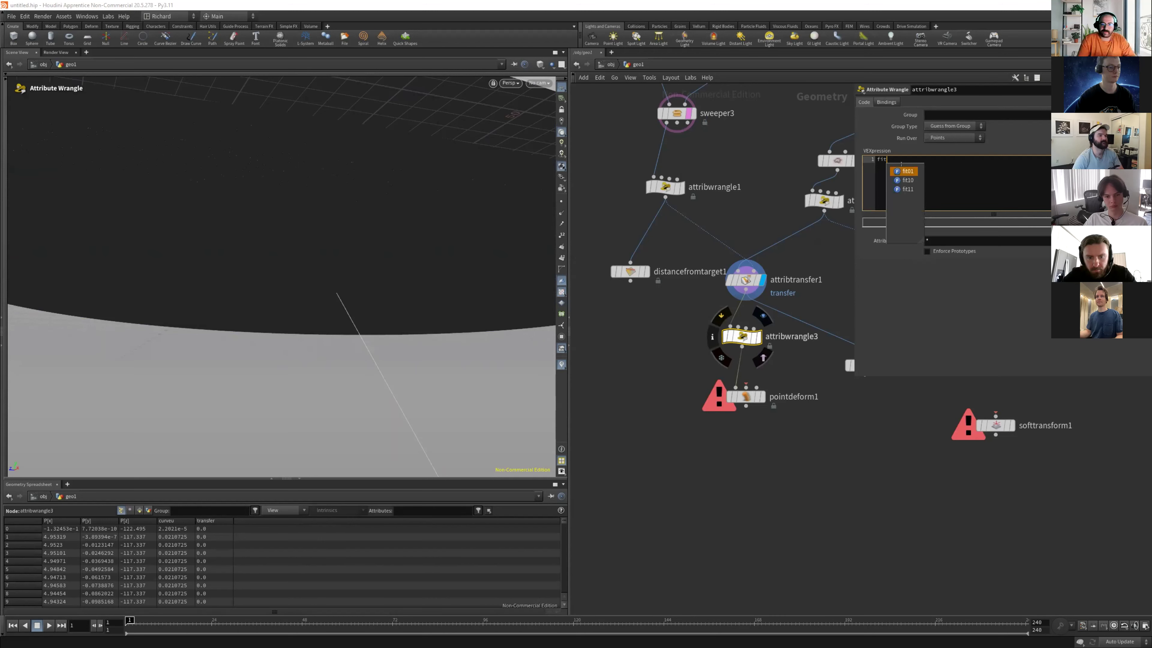
left_click(904, 170)
type("(Atranf")
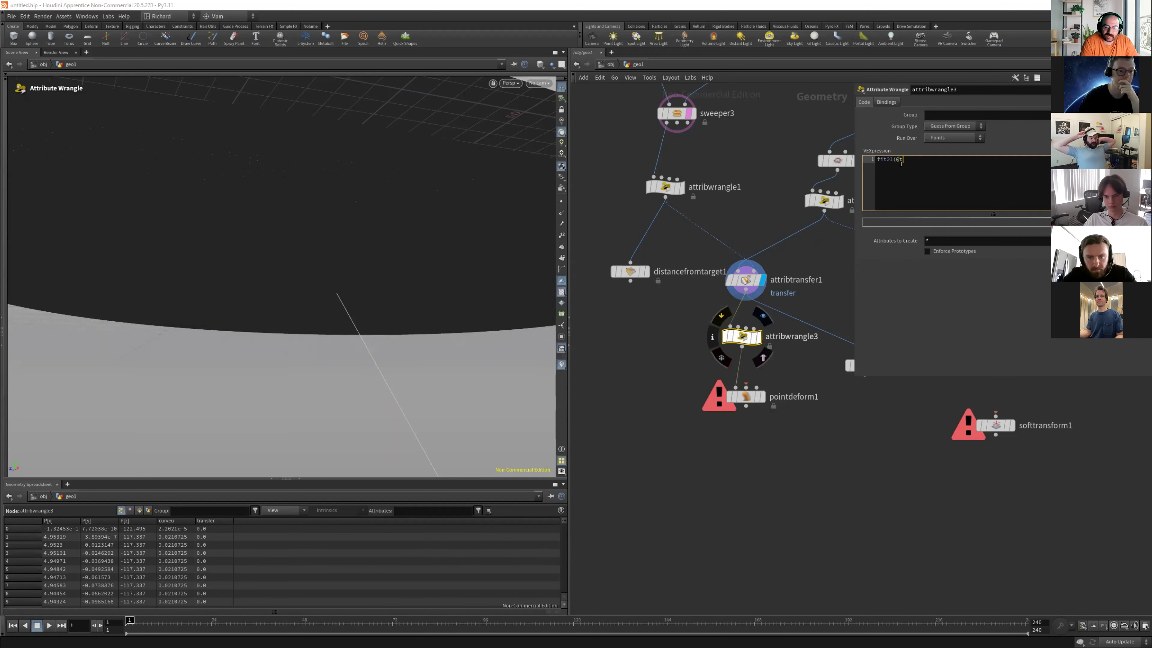
type("er,")
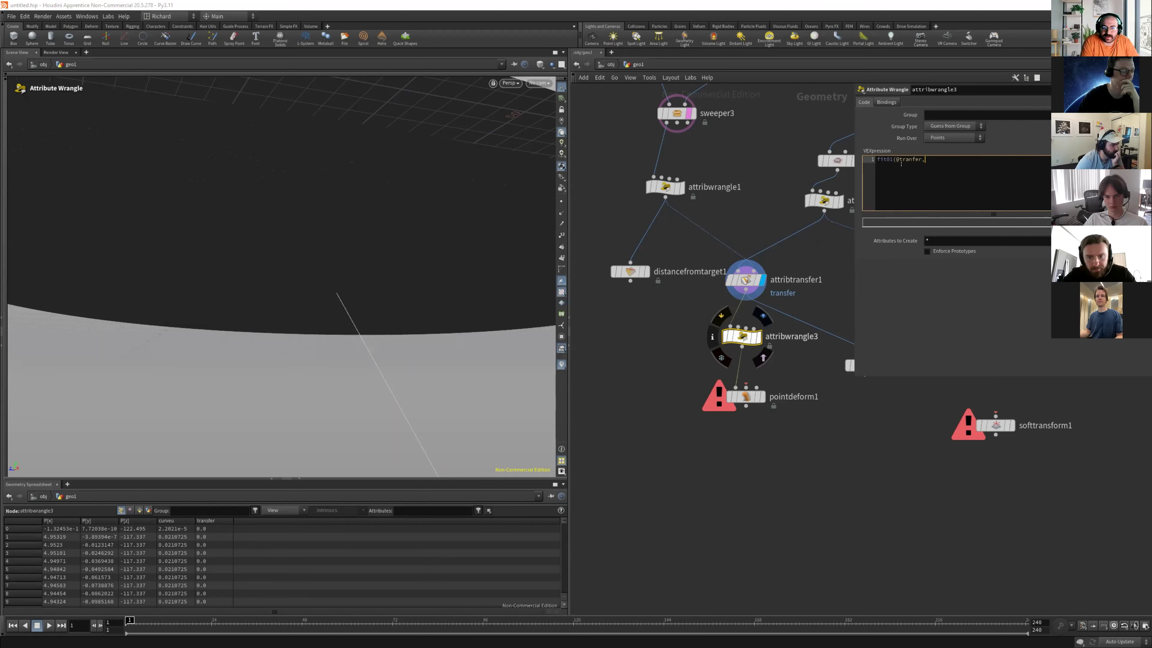
key("BackSpace")
key("BackSpace")
key("BackSpace")
key("BackSpace")
key("BackSpace")
key("BackSpace")
key("BackSpace")
key("BackSpace")
key("BackSpace")
key("BackSpace")
key("BackSpace")
key("BackSpace")
key("BackSpace")
key("BackSpace")
key("BackSpace")
key("BackSpace")
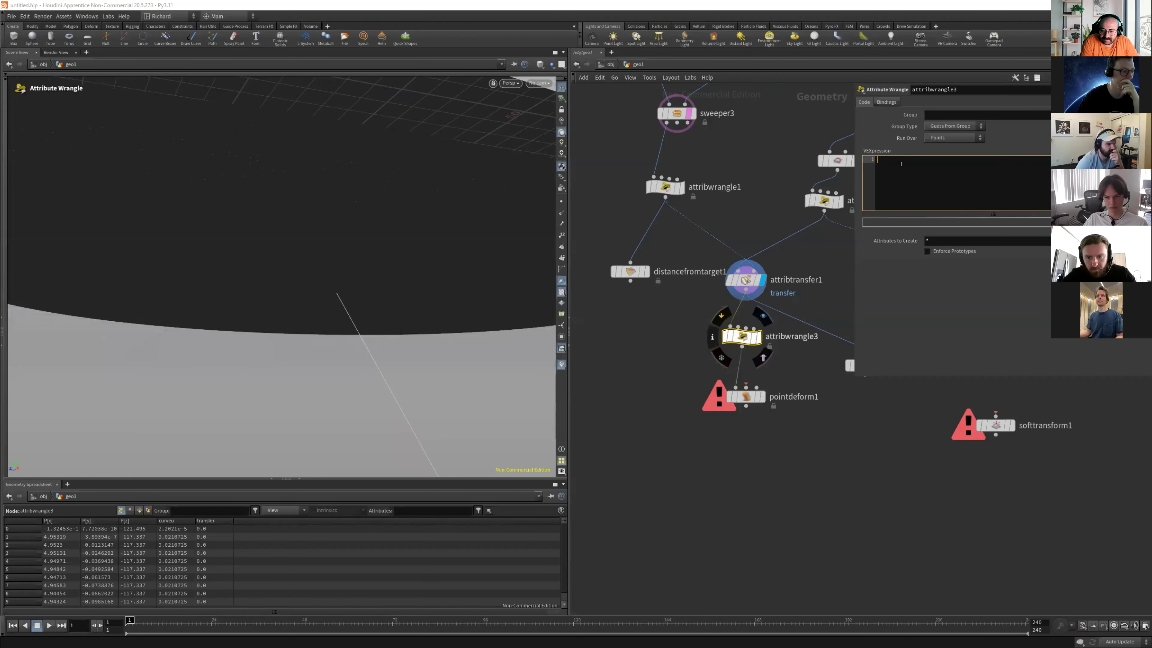
type("@")
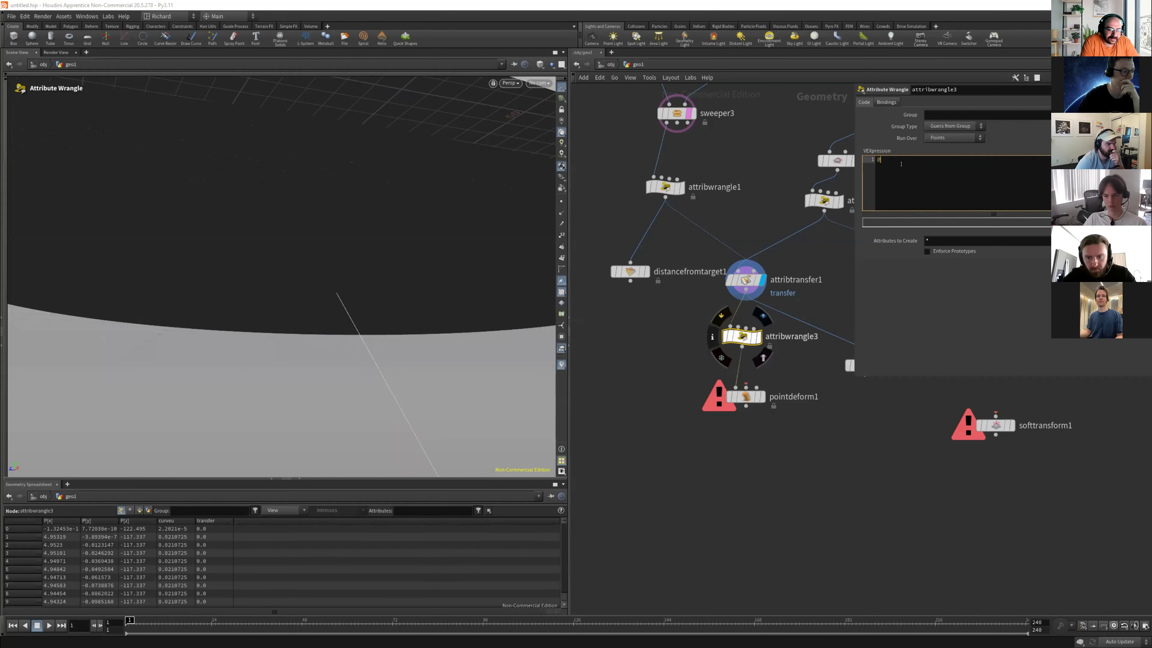
type("transfer -=")
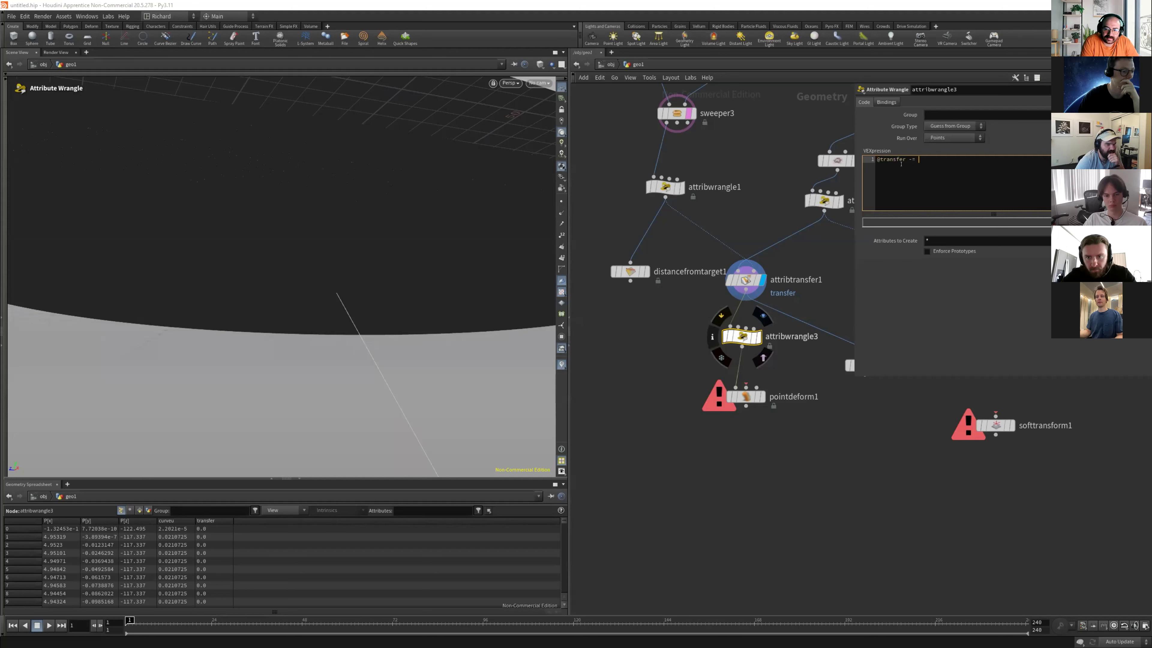
key("BackSpace")
key("BackSpace")
key("BackSpace")
type("= ch")
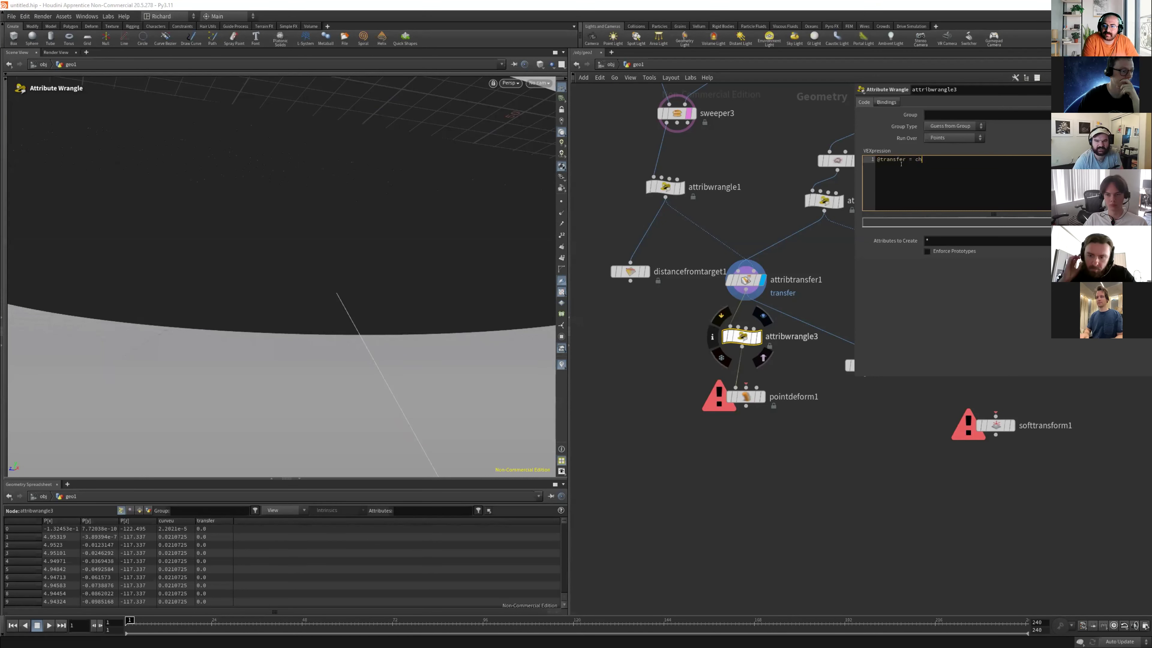
type("ramp(@transfer, 0, 1:")
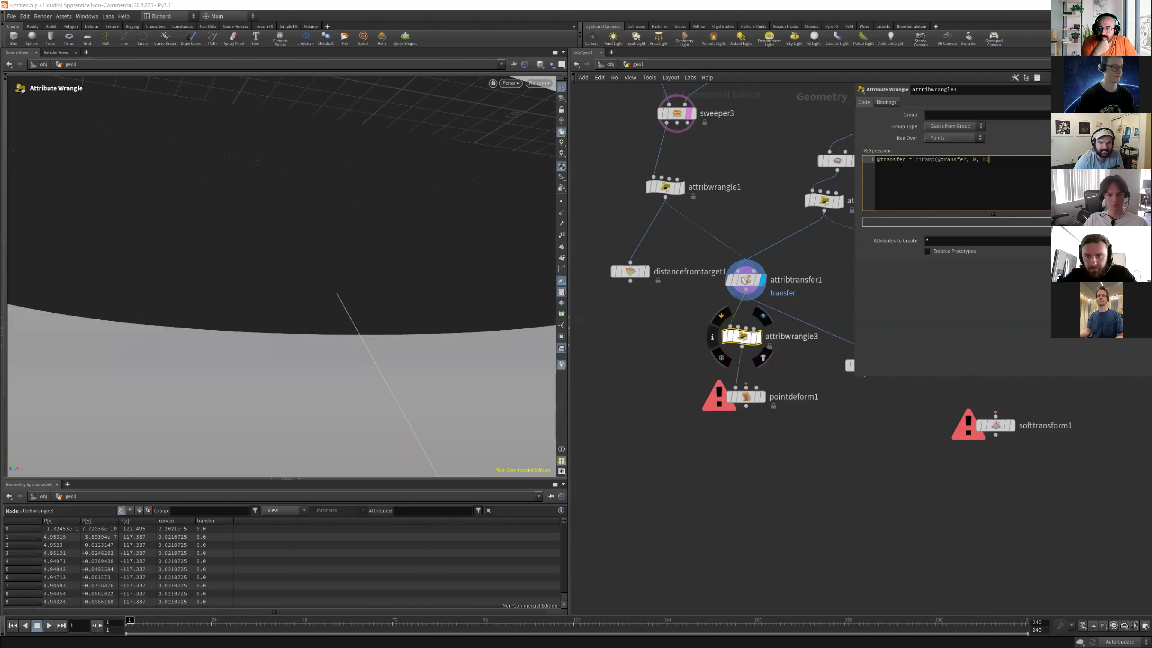
key("BackSpace")
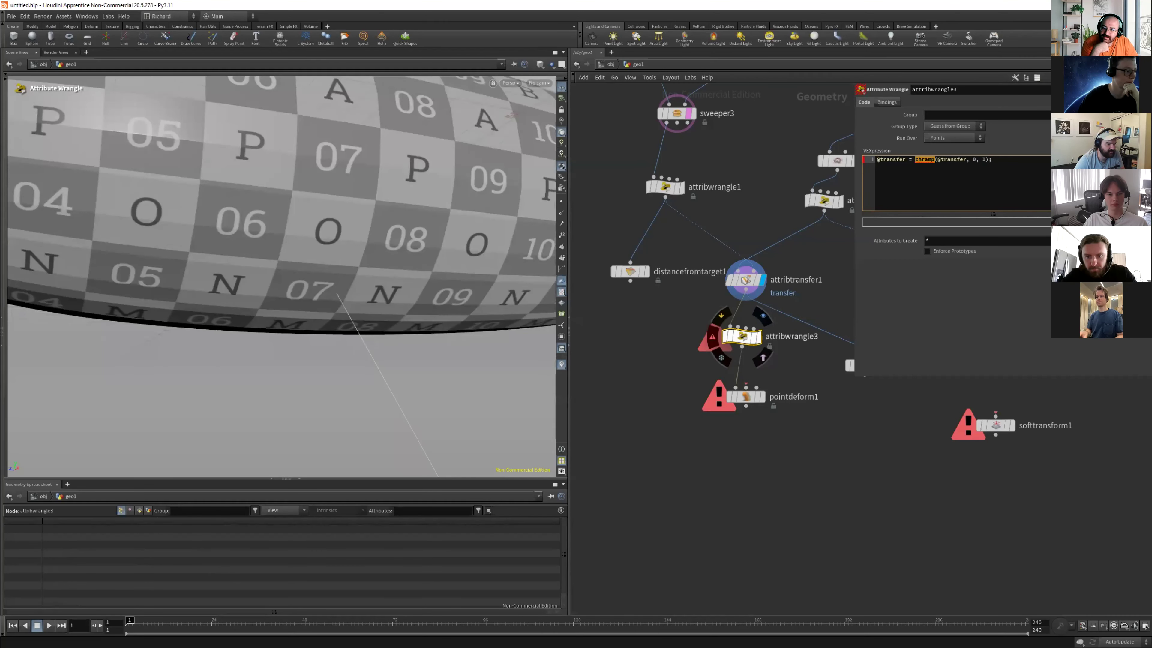
mouse_move(925, 160)
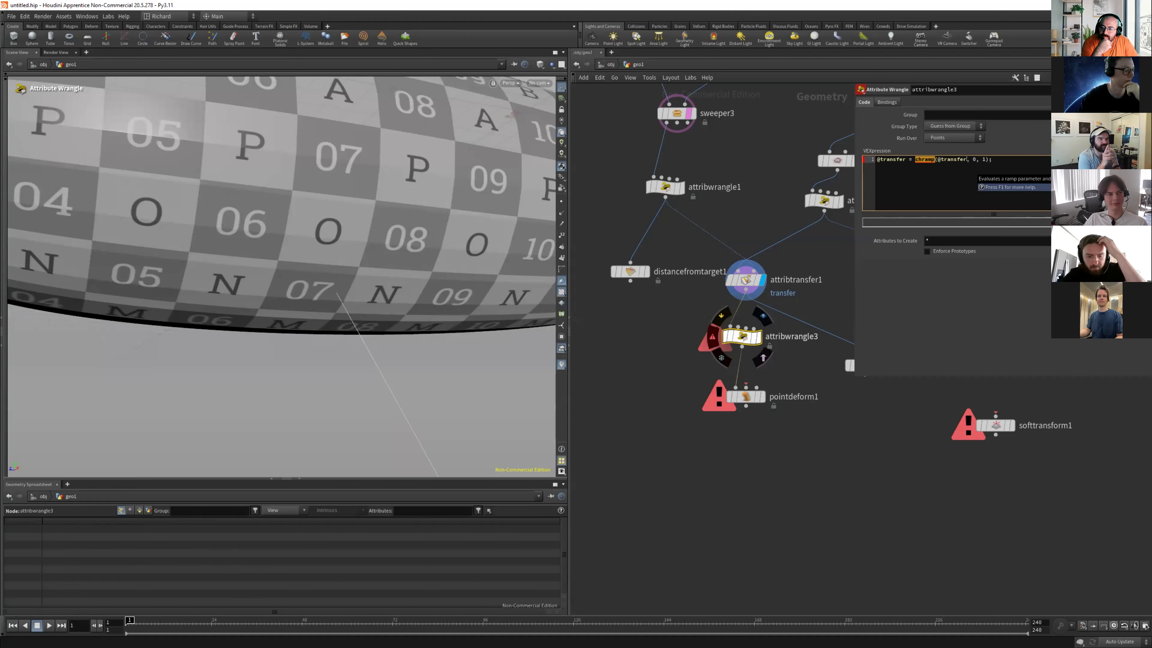
left_click(980, 178)
key("BackSpace")
key("BackSpace")
key("BackSpace")
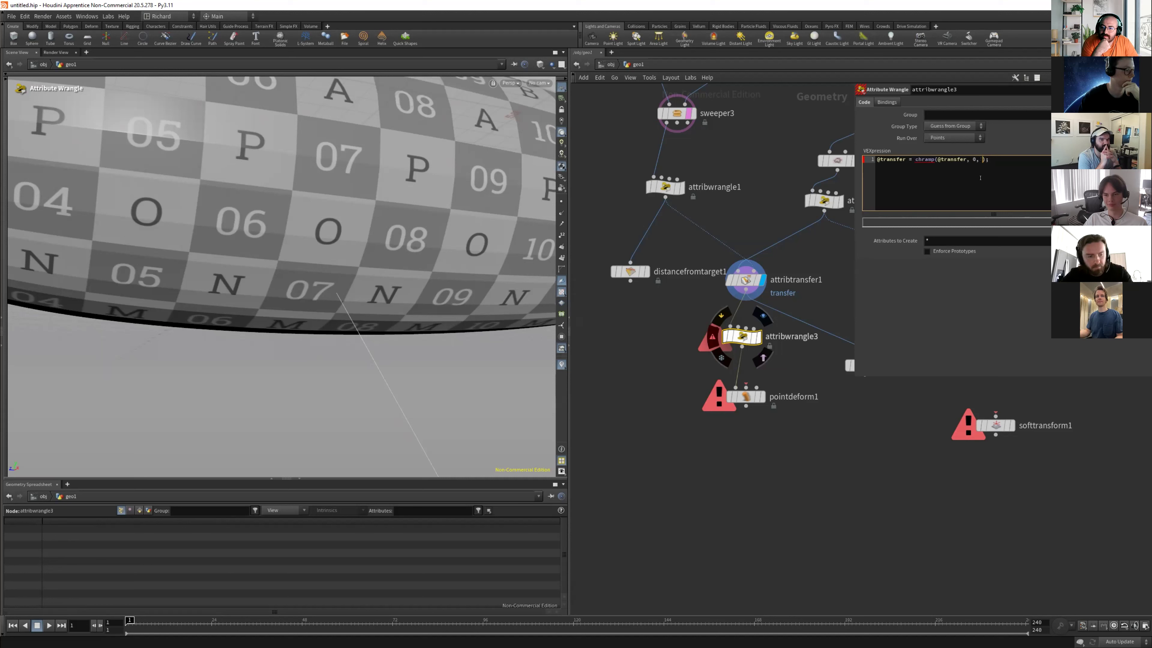
key("Return")
key("BackSpace")
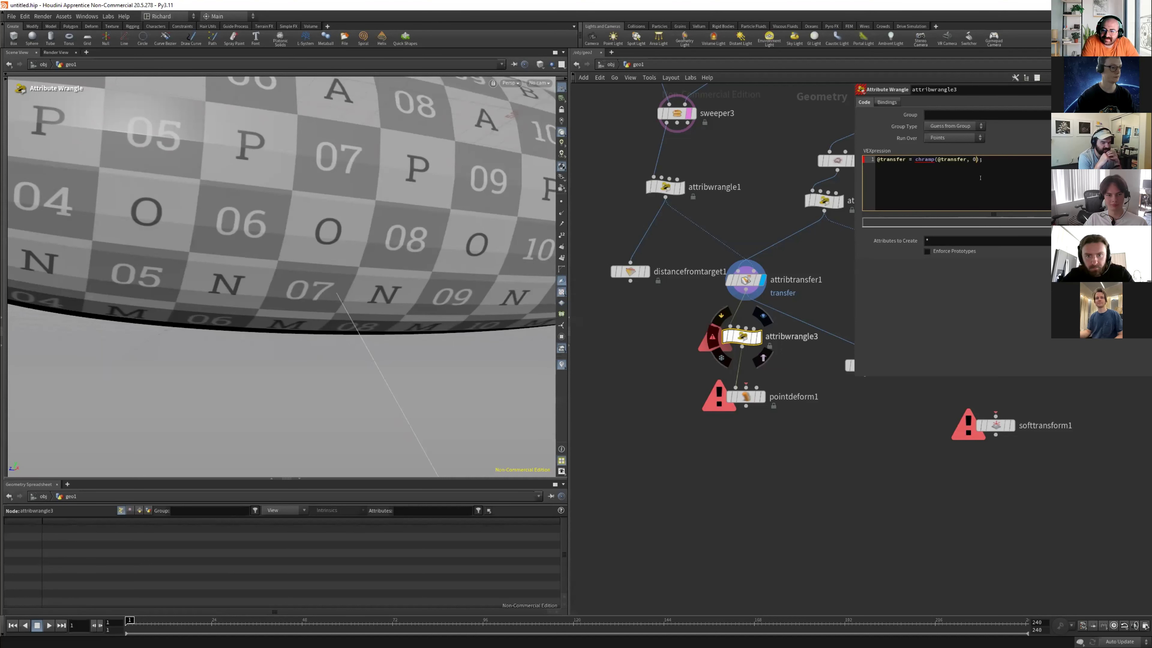
key("ctrl+Return")
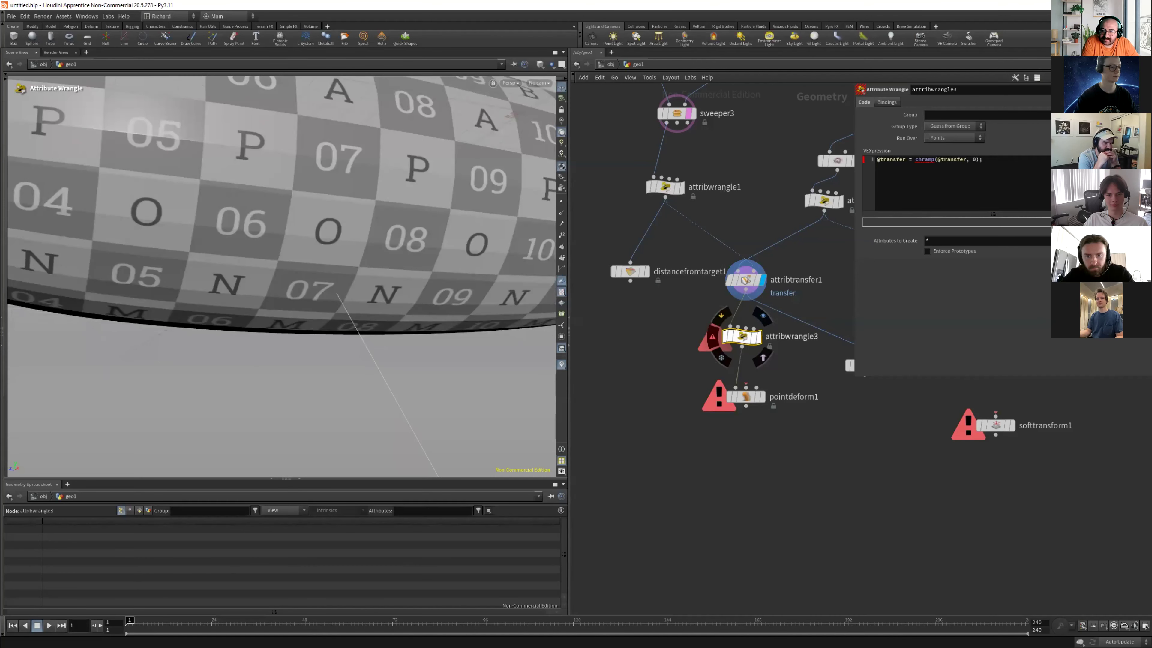
Check the error on chramp and try the expression again with 1 as its third argument.
double_click(924, 159)
mouse_move(924, 159)
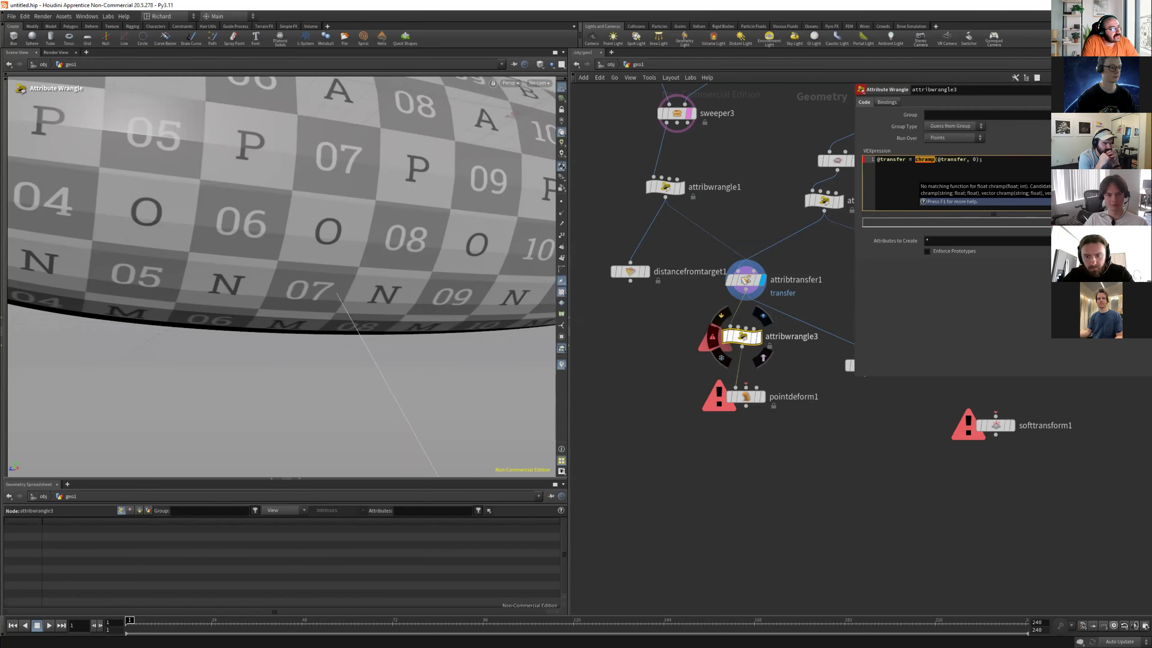
left_click(973, 159)
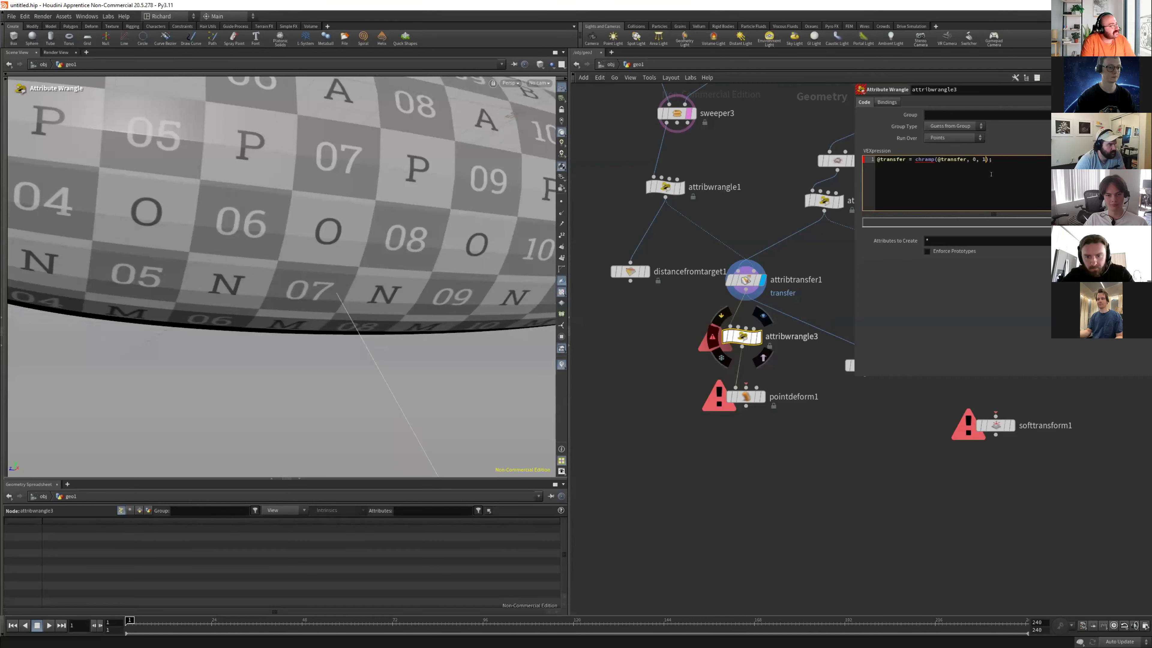
key("ctrl+Return")
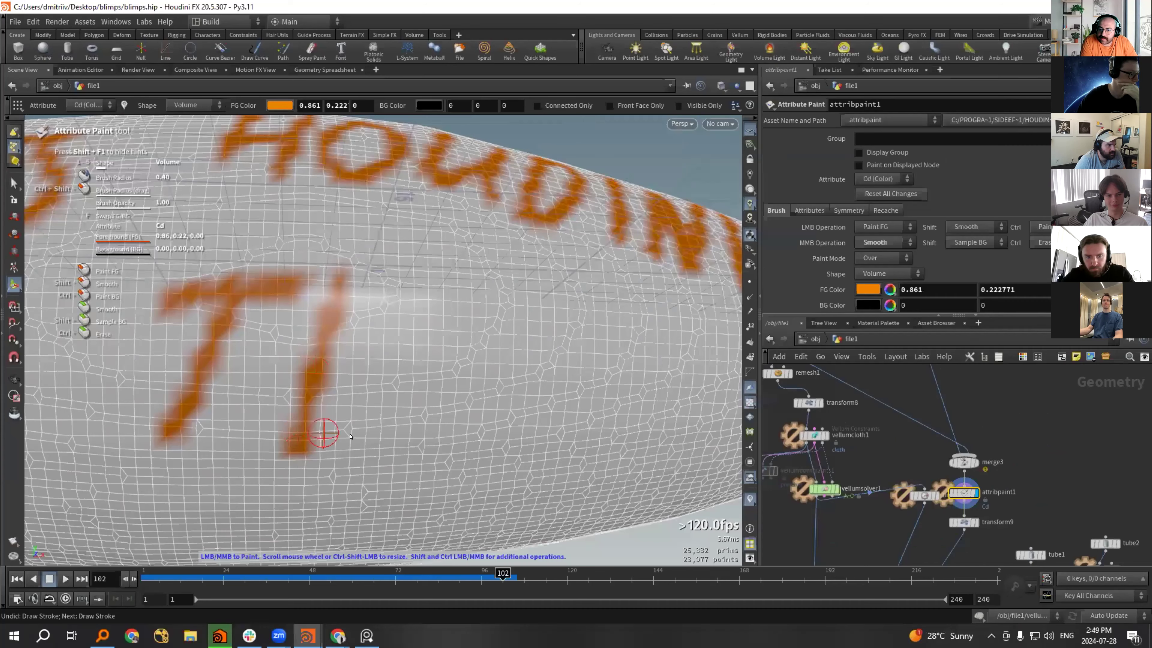
In the blimps.hip scene, paint the orange letters M and E with attribpaint1 to complete "TIME" on the blimp's side.
mouse_move(344, 449)
left_mouse_down()
mouse_move(430, 294)
mouse_move(449, 467)
left_mouse_up()
left_click_drag(549, 304, 499, 447)
left_click_drag(548, 316, 612, 319)
left_click_drag(524, 398, 595, 385)
left_click_drag(497, 445, 603, 454)
mouse_move(603, 390)
right_mouse_down("alt")
mouse_move(334, 343)
mouse_move(276, 250)
right_mouse_up("alt")
middle_click_drag(275, 250, 182, 267, "alt")
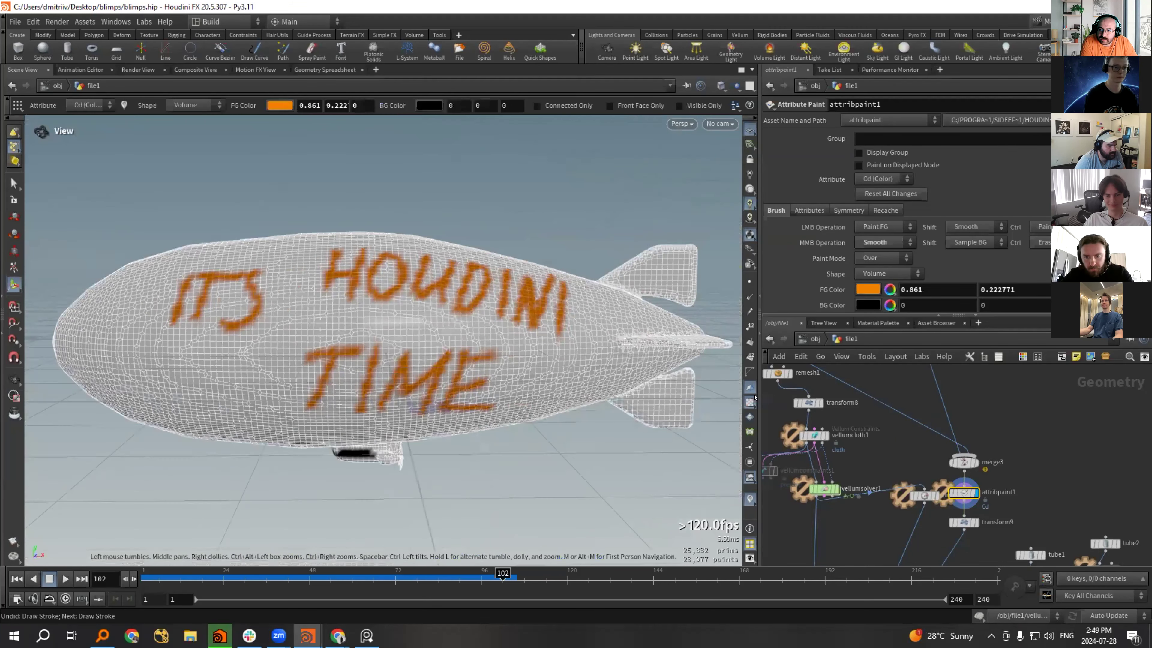
right_click_drag(183, 268, 300, 264, "alt")
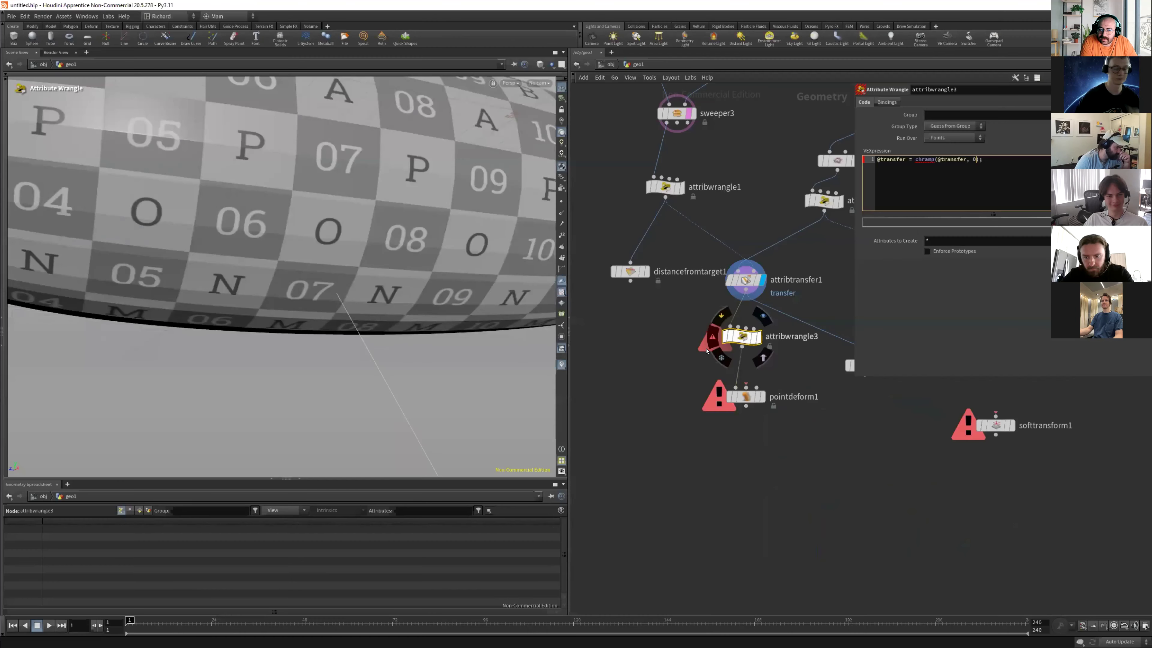
scroll(680, 363, "down", 3)
key("Tab")
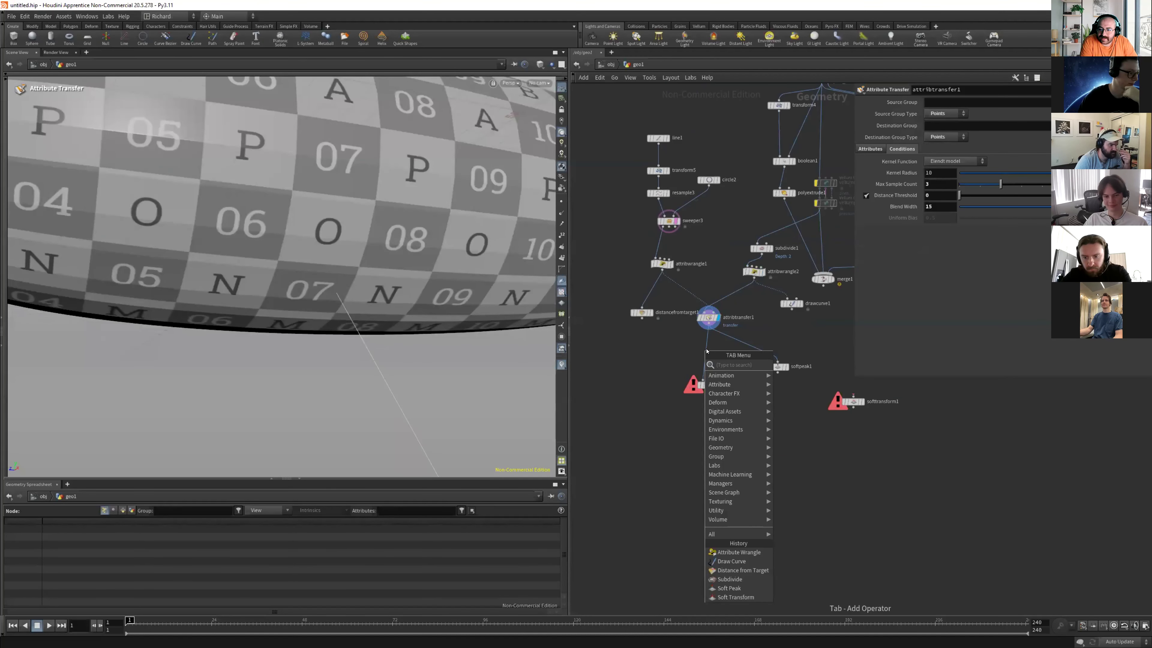
left_click(739, 552)
left_click(923, 166)
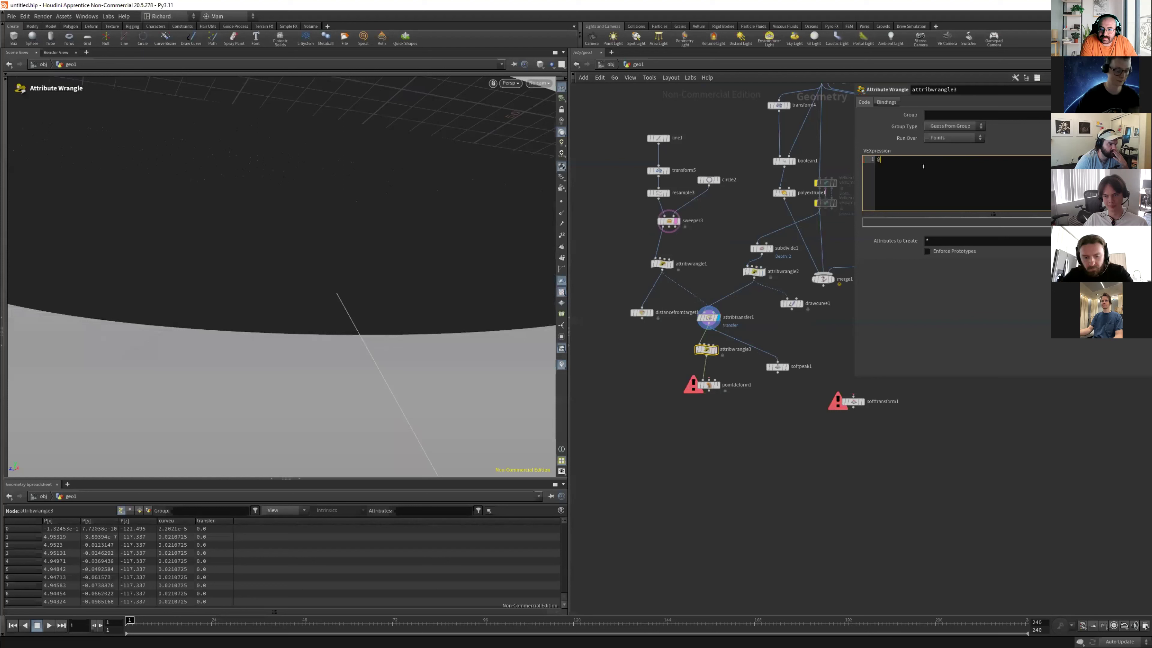
type("@transfer = chr")
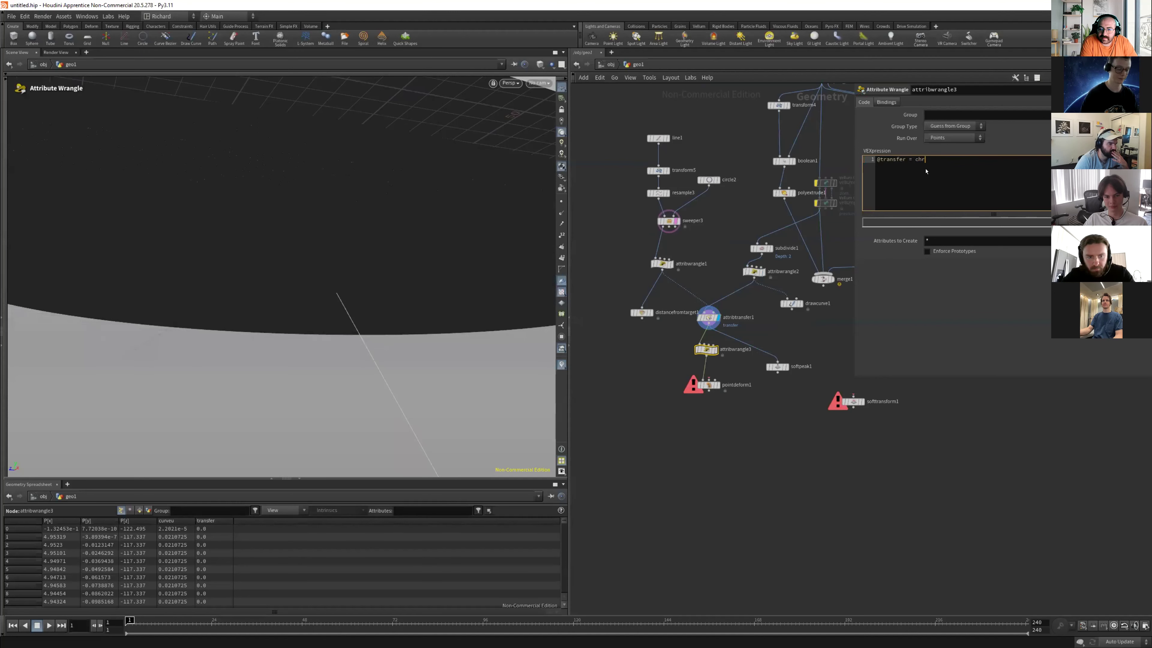
type("amp(\"remap\"")
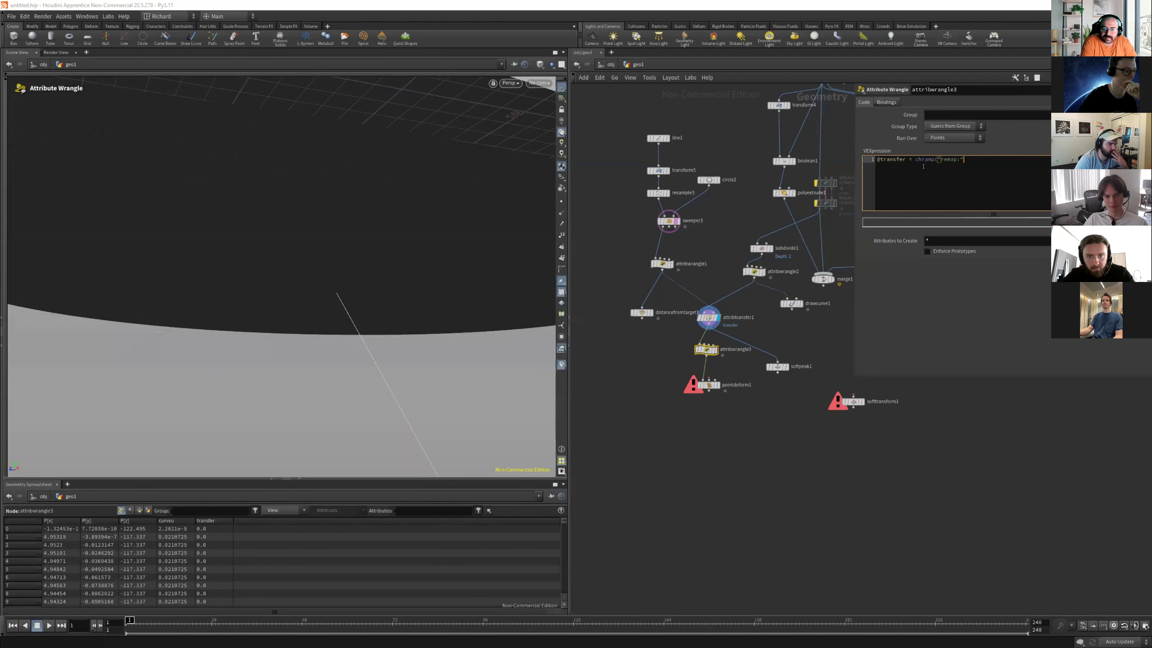
type(", @transfer,")
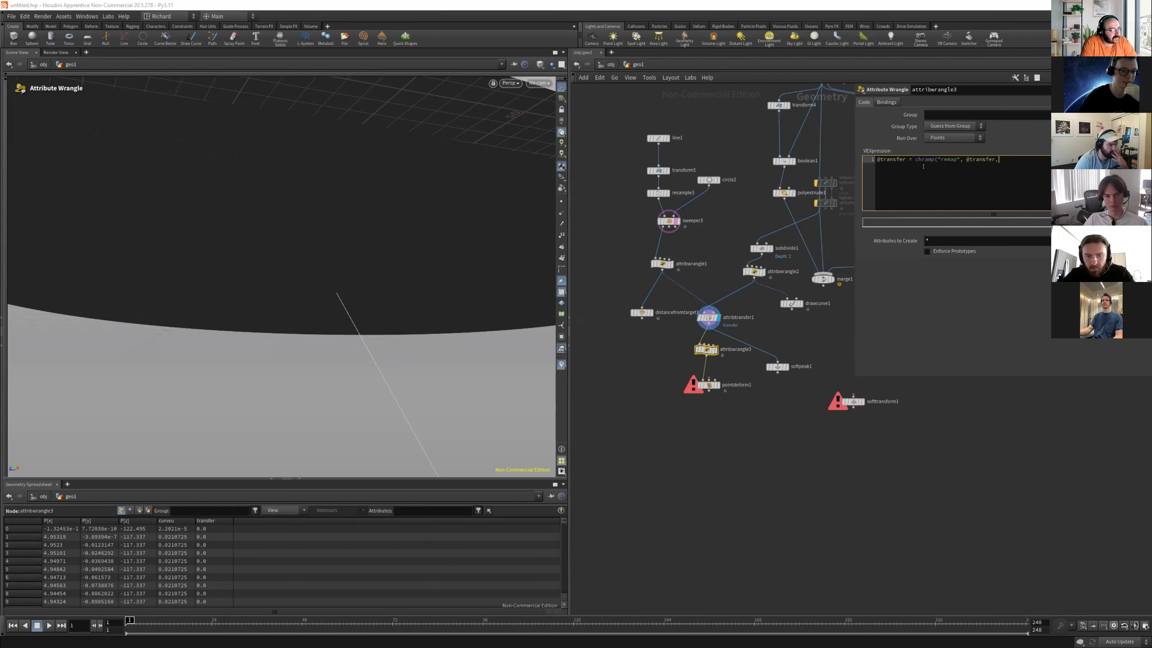
type(" 0, 1);")
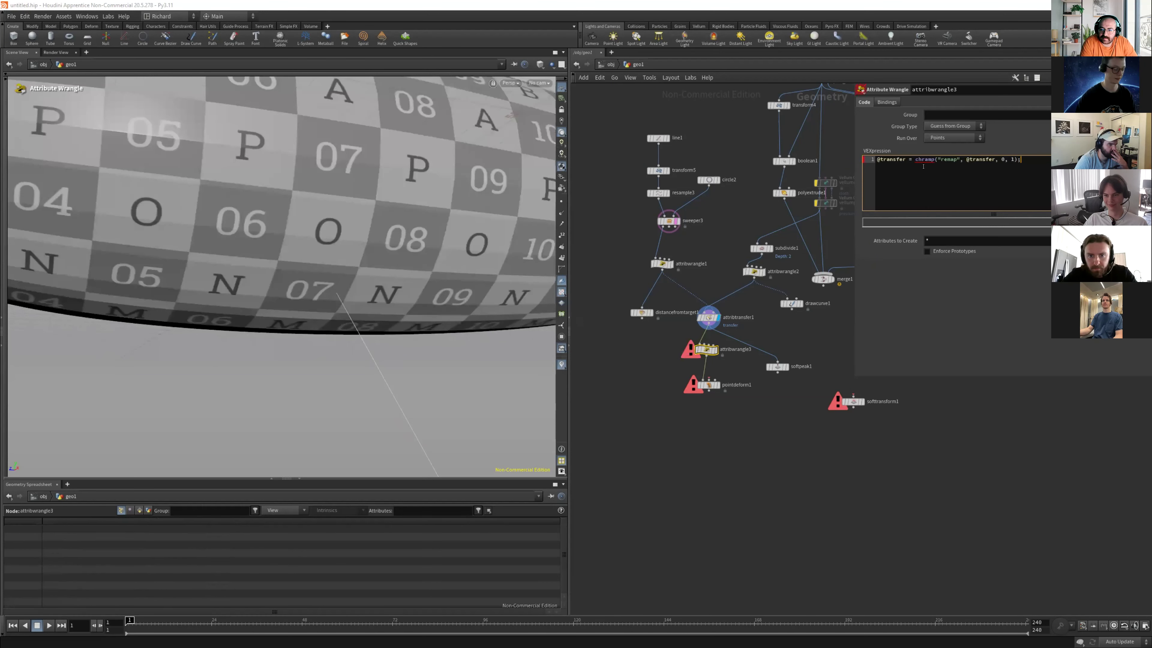
left_click(1013, 159)
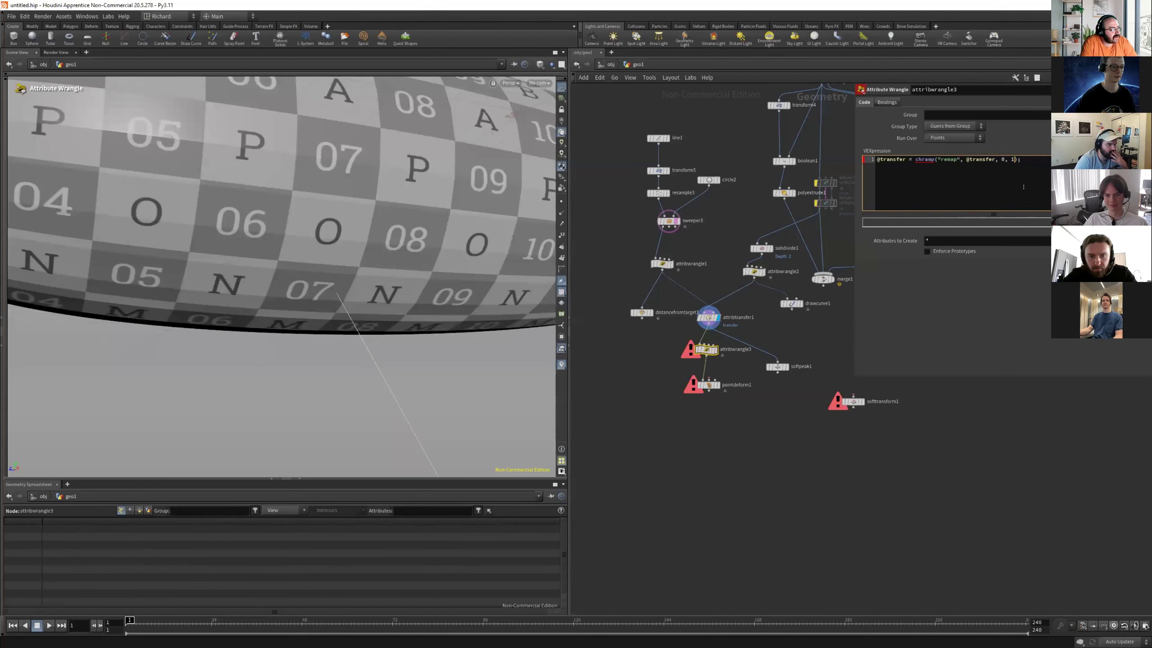
key("Return")
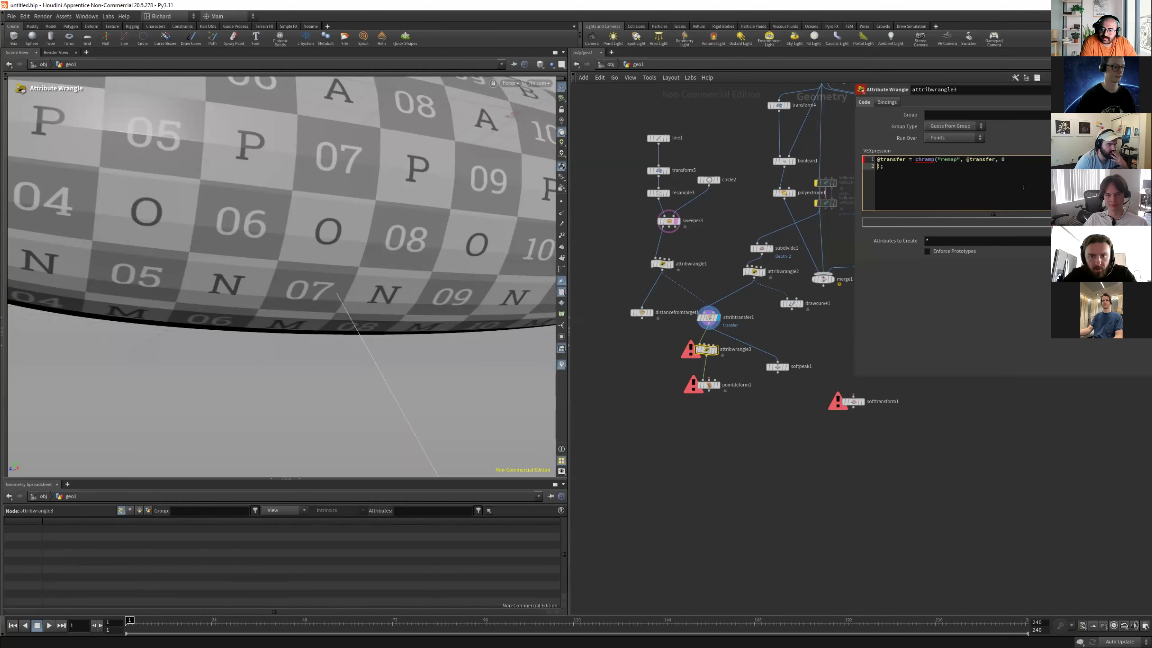
key("BackSpace")
left_click(1054, 181)
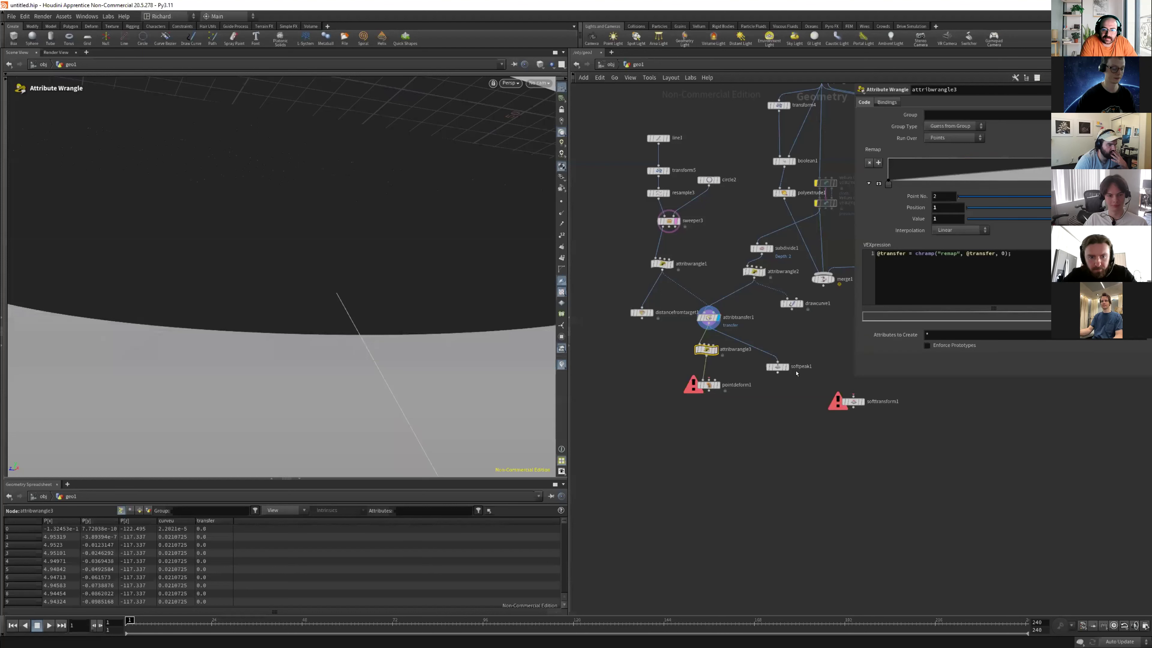
Move pointdeform1 down and add a Color node between attribwrangle3 and it.
left_click_drag(714, 376, 712, 407)
key("Tab")
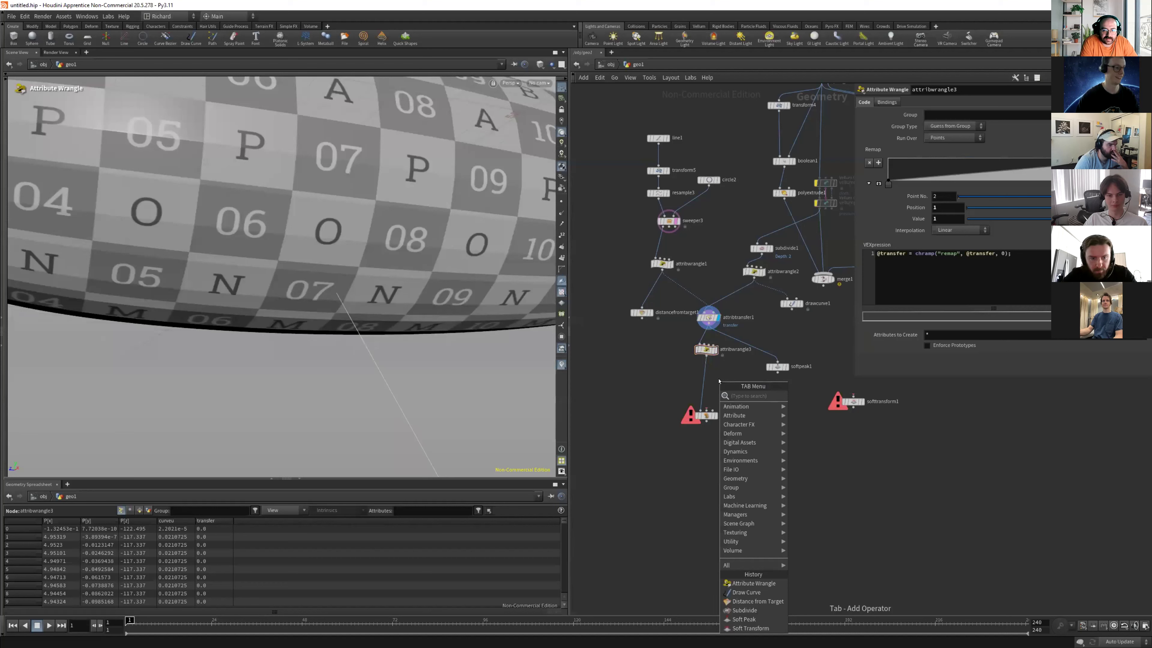
type("color")
key("Return")
left_click(715, 376)
scroll(725, 402, "up", 3)
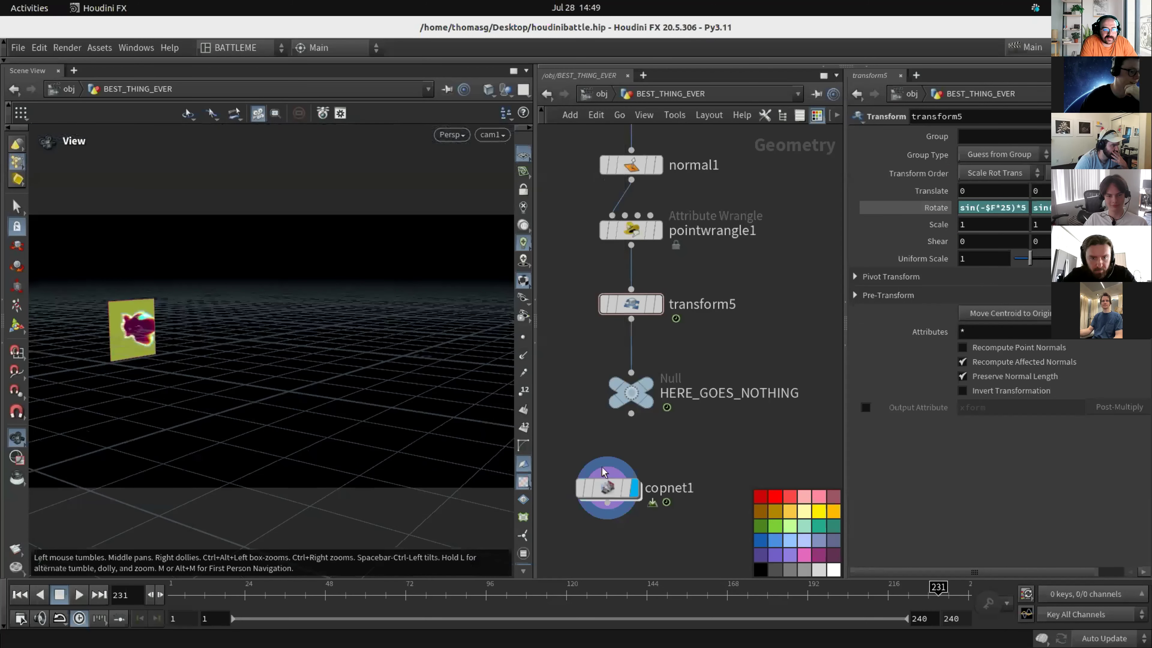
In the houdinibattle.hip scene, open the copnet1 network.
double_click(605, 477)
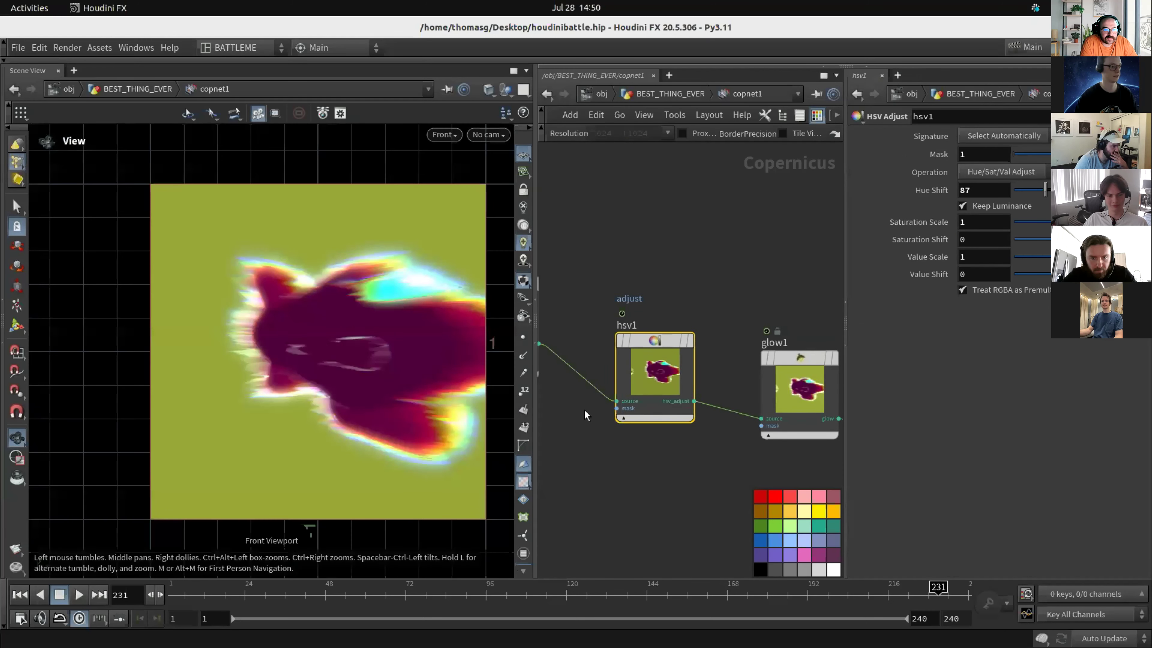
scroll(585, 415, "down", 3)
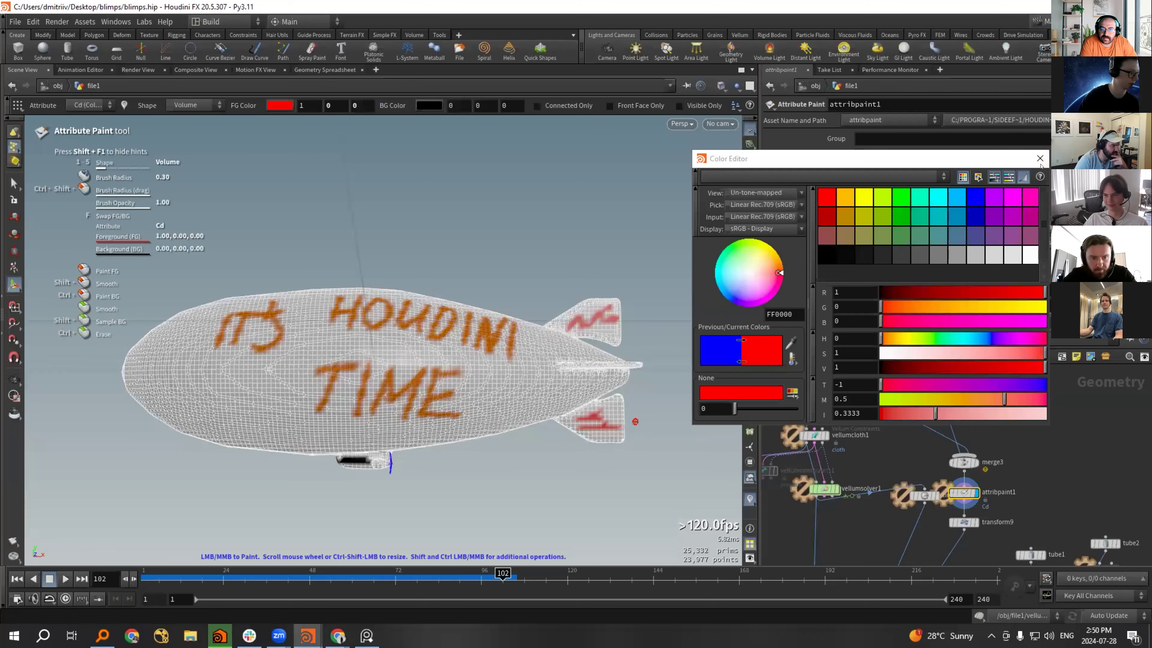
In the blimps.hip scene, close the Color Editor and go to the nodes below attribpaint1.
left_click(1040, 159)
middle_click_drag(998, 540, 925, 408)
scroll(925, 408, "up", 3)
left_click(926, 419)
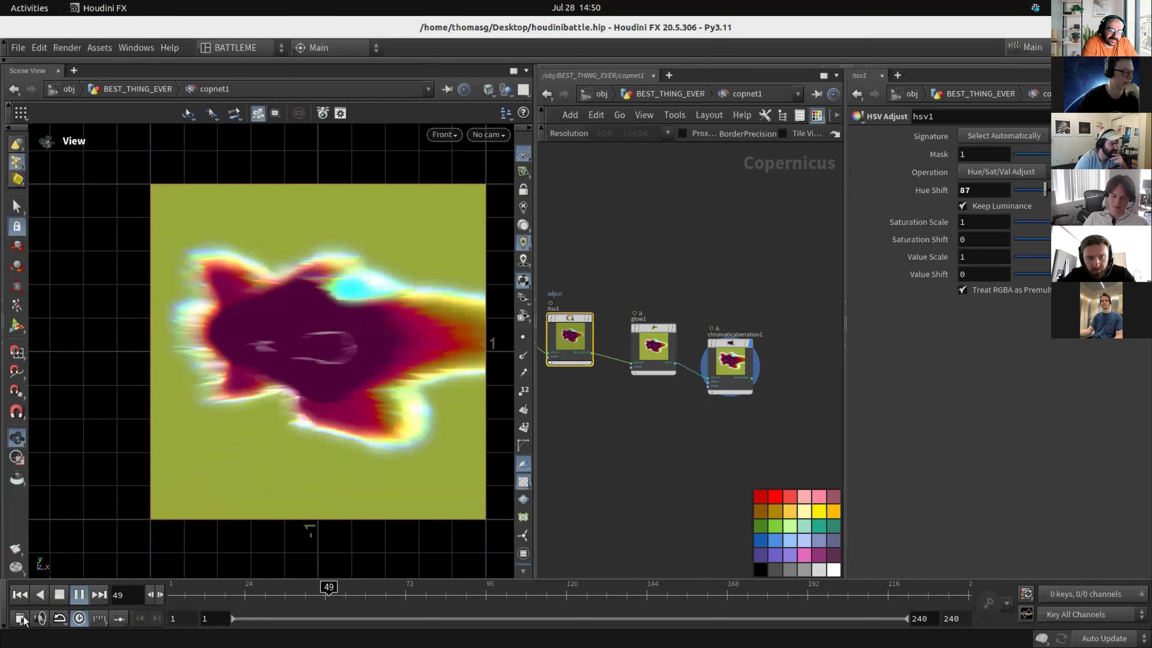
In houdinibattle.hip's copnet1, stop playback, duplicate layerproperties1 and wire the copy between distort1 and hsv1.
left_click(65, 598)
middle_click_drag(603, 427, 878, 420)
left_click_drag(608, 362, 800, 407, "alt")
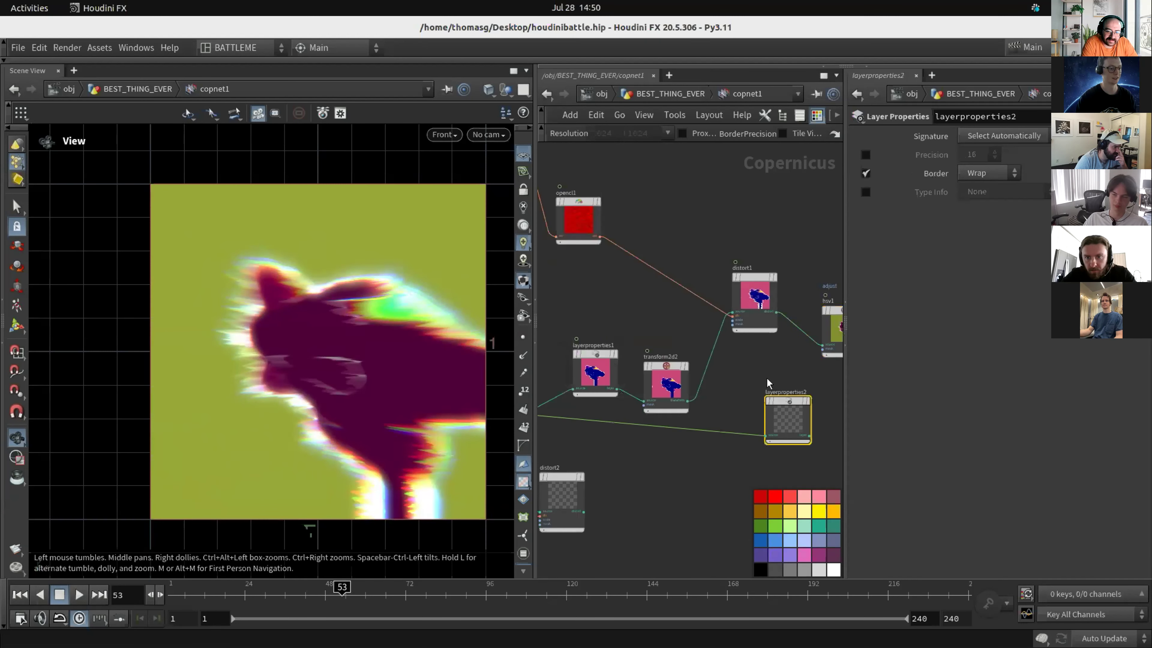
middle_click_drag(800, 407, 719, 400)
scroll(718, 399, "up", 4)
mouse_move(718, 399)
left_mouse_down()
mouse_move(751, 287)
mouse_move(715, 381)
left_mouse_up()
key("y")
left_click_drag(589, 421, 664, 459)
left_click_drag(704, 384, 796, 281)
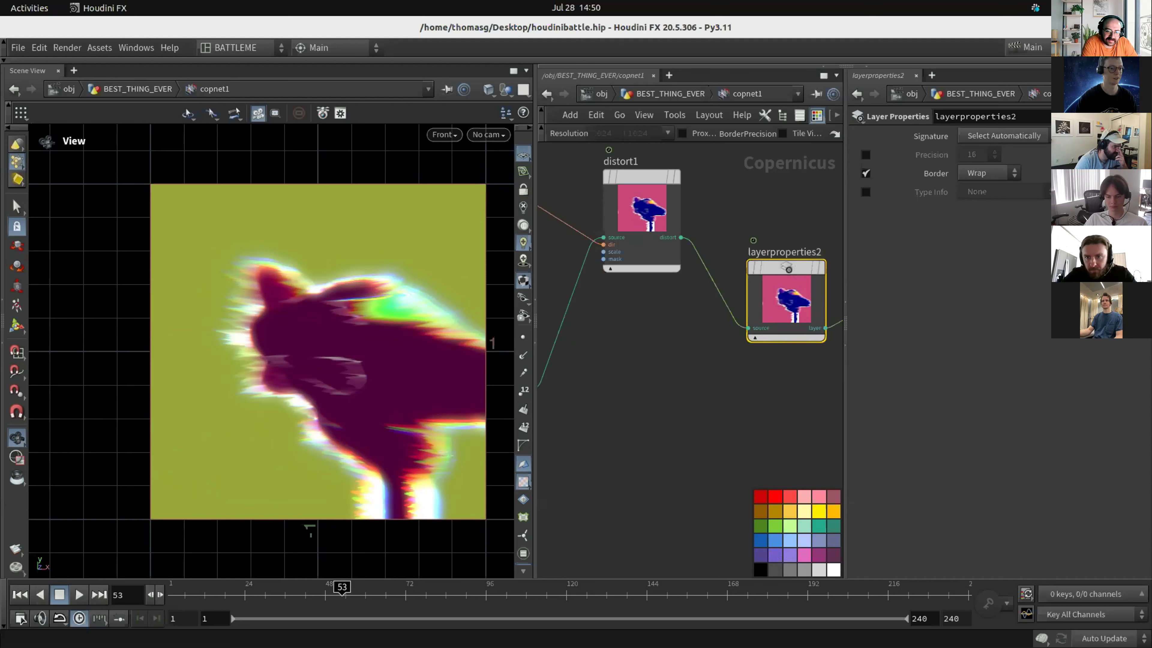
Set layerproperties2's border to Clamp and play the image animation from the first frame.
left_click(981, 176)
left_click(977, 202)
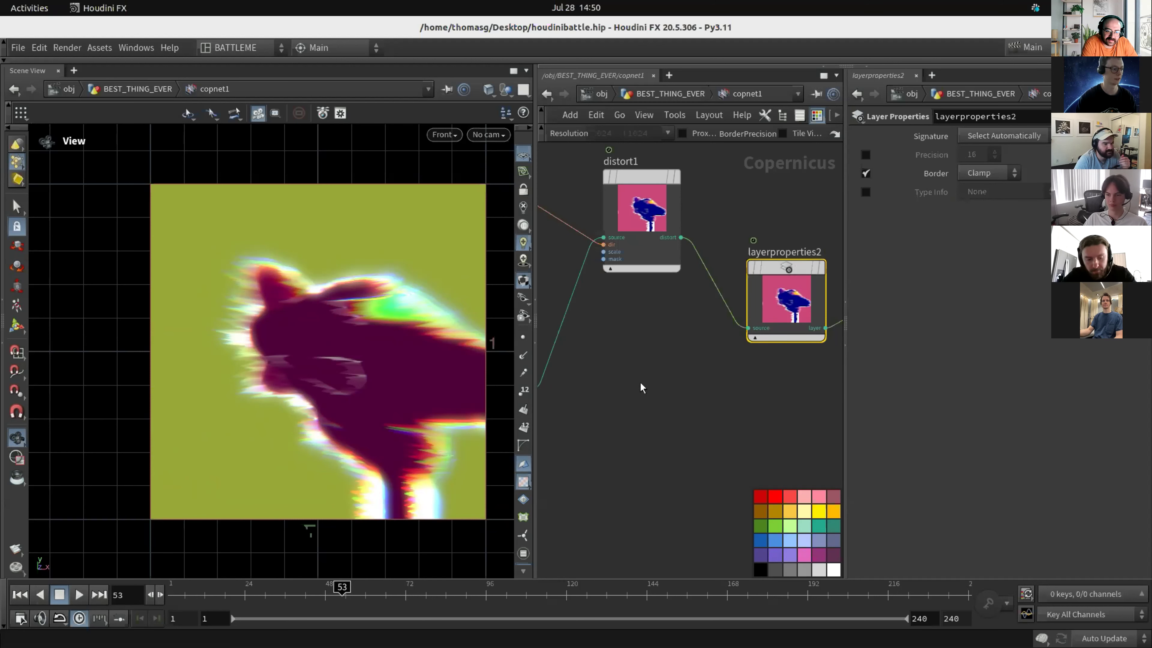
scroll(728, 404, "down", 5)
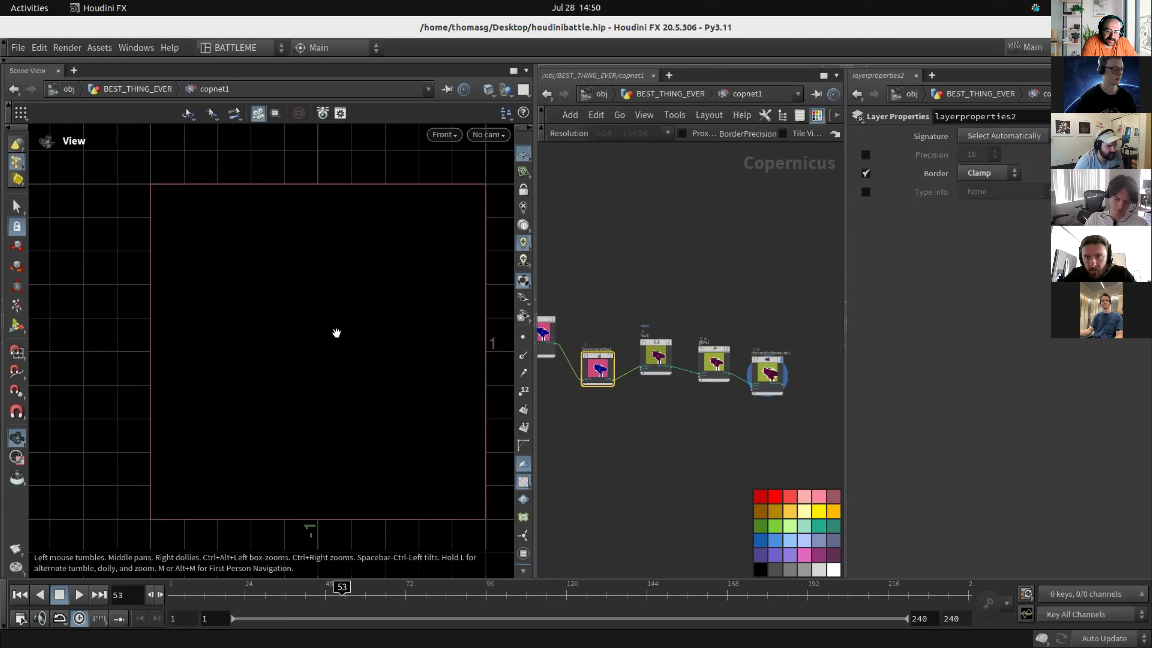
scroll(780, 484, "up", 4)
left_click(176, 601)
left_click(80, 595)
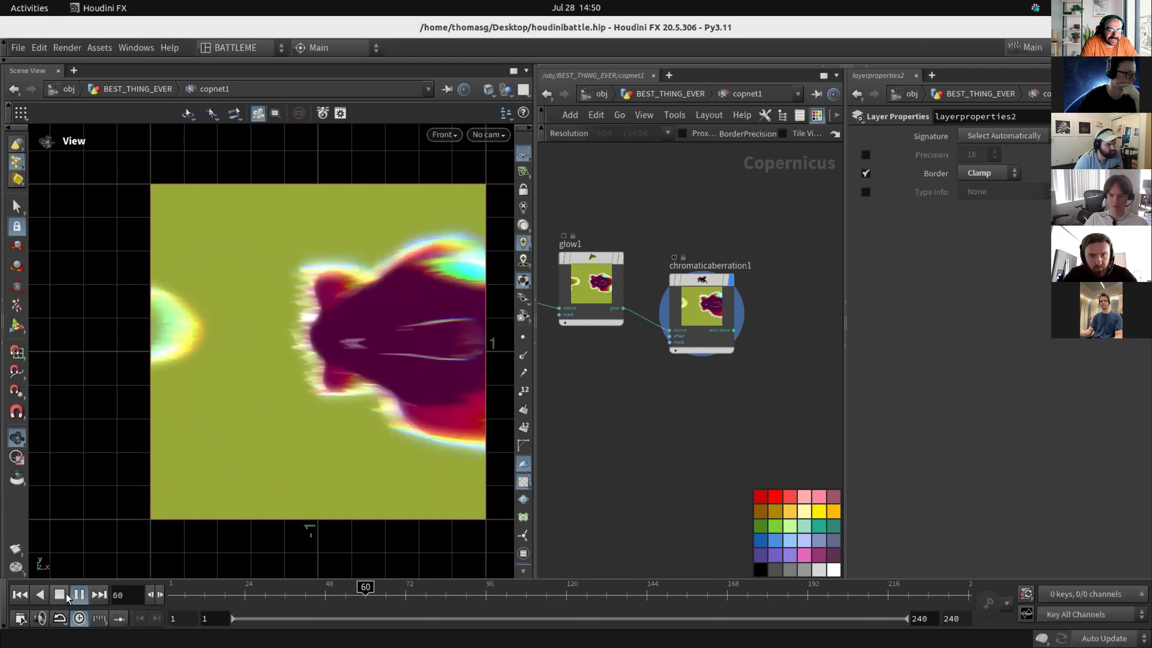
left_click(68, 596)
Return to the BEST_THING_EVER network and change transform5's X rotation expression to sin(-$F*25)*2.
scroll(719, 256, "down", 3)
key("u")
scroll(738, 341, "up", 2)
left_click_drag(735, 338, 598, 255)
left_click(1022, 209)
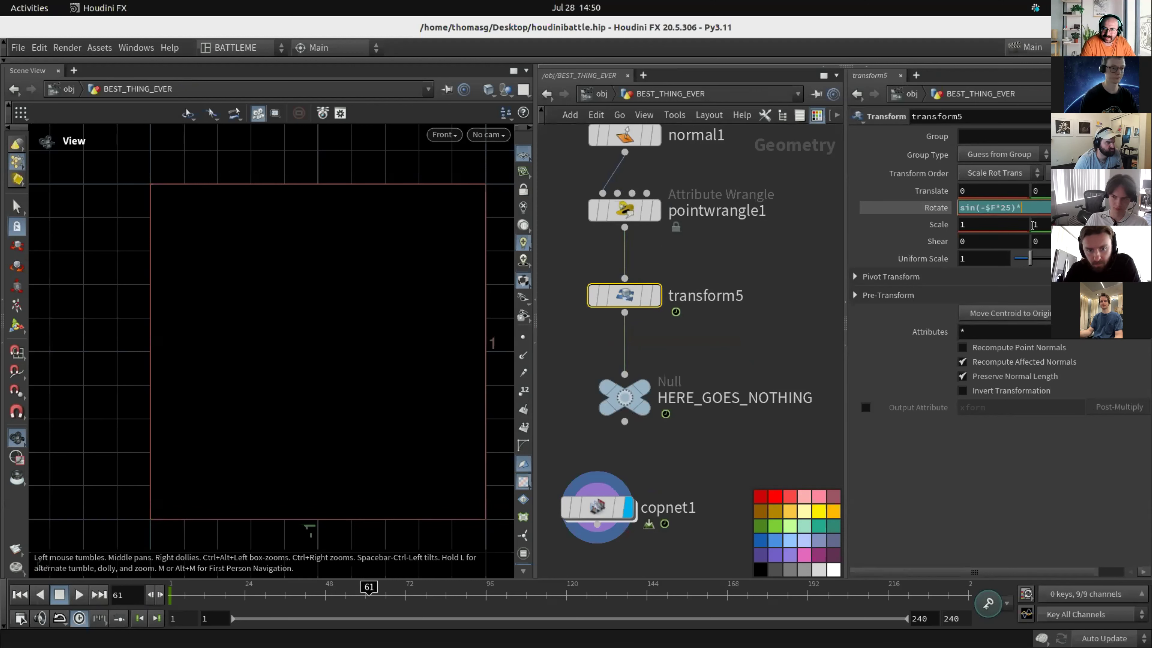
left_click(753, 324)
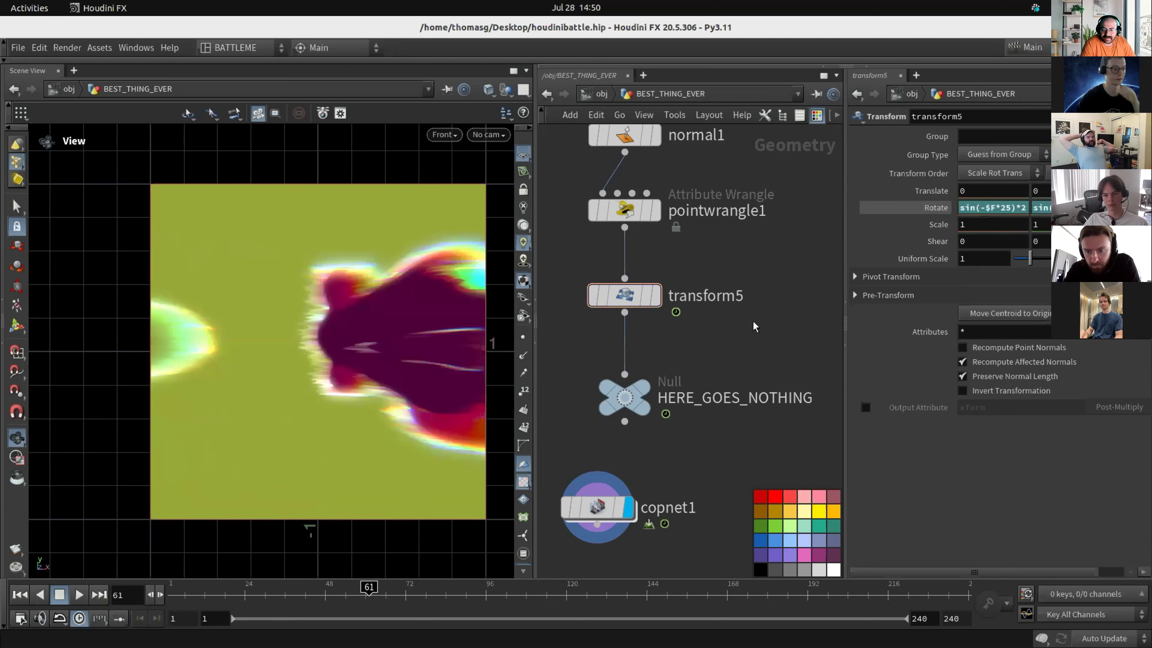
Scrub through the animation, return to frame 1 and play it from inside copnet1.
left_click_drag(276, 593, 366, 592)
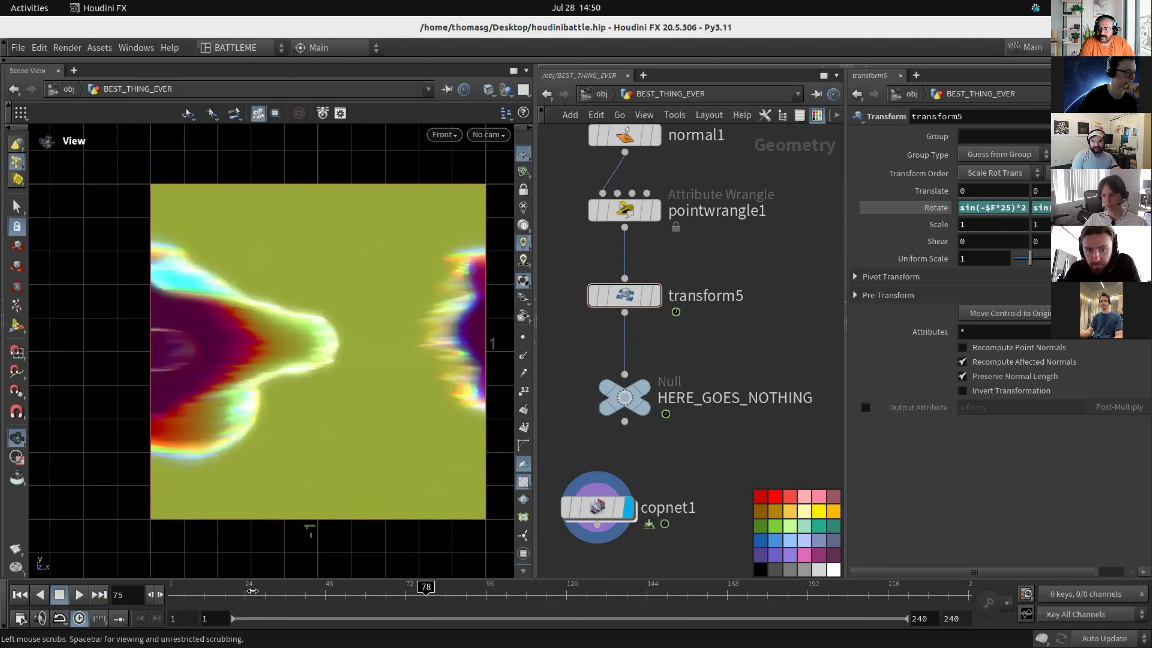
left_click(172, 593)
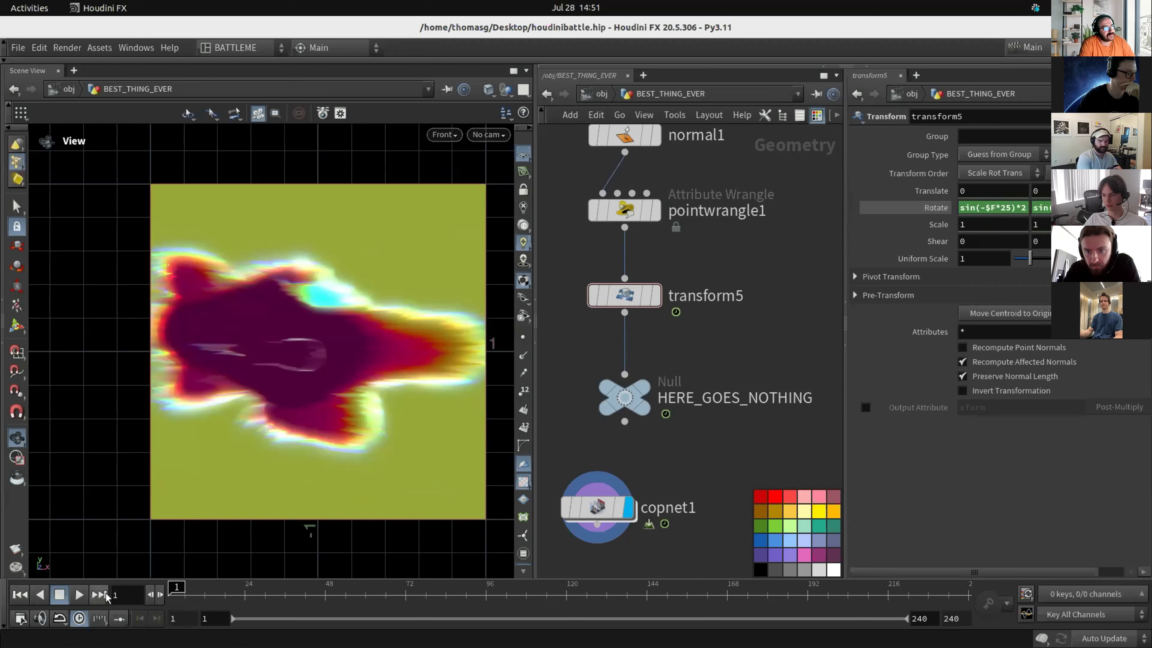
double_click(597, 507)
scroll(677, 427, "down", 2)
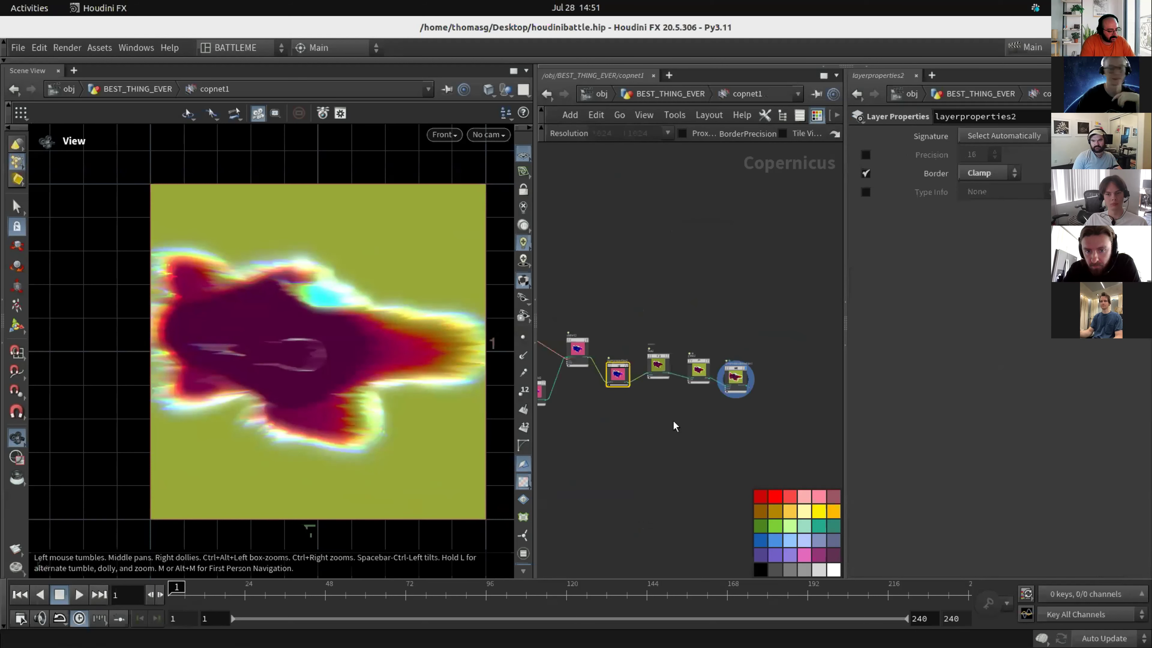
left_click(80, 594)
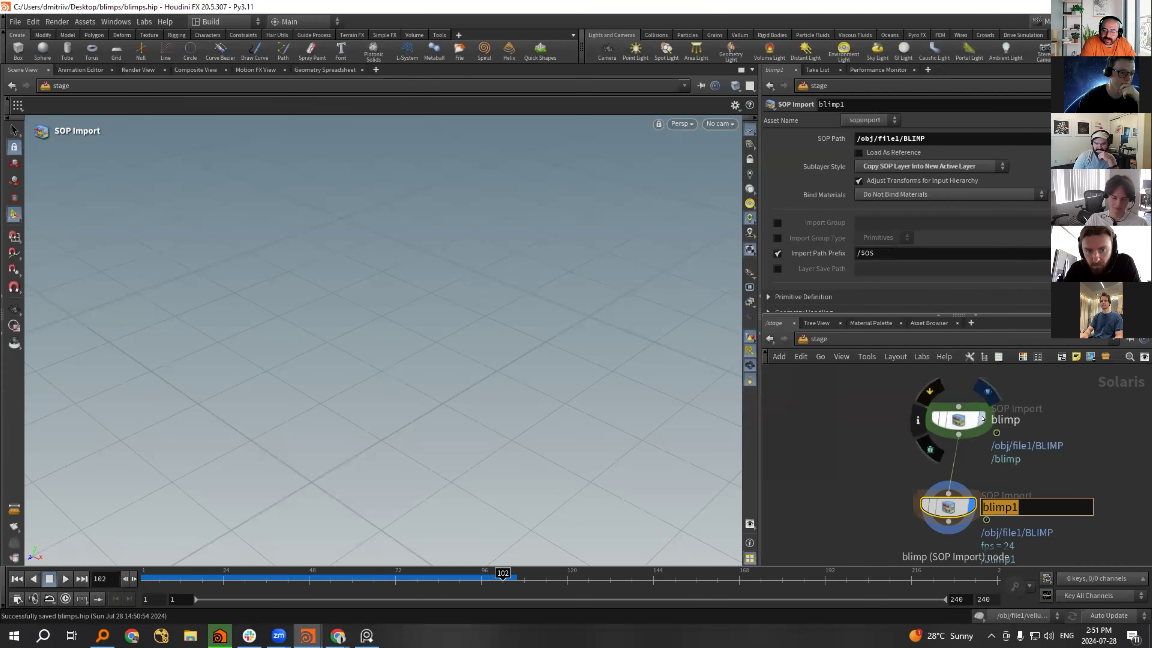
In the blimps.hip stage, rename the blimp1 SOP Import to poor_guy and set its SOP path to /obj/testgeometry_tommy1/POOR_GUY.
type("poor_")
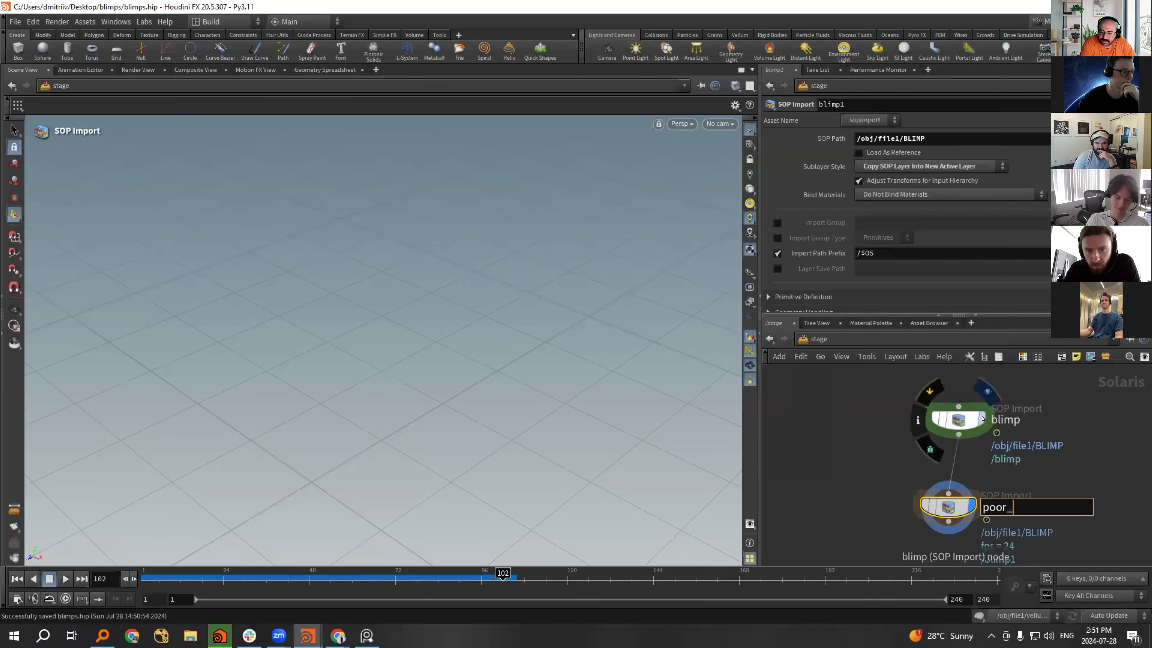
key("Return")
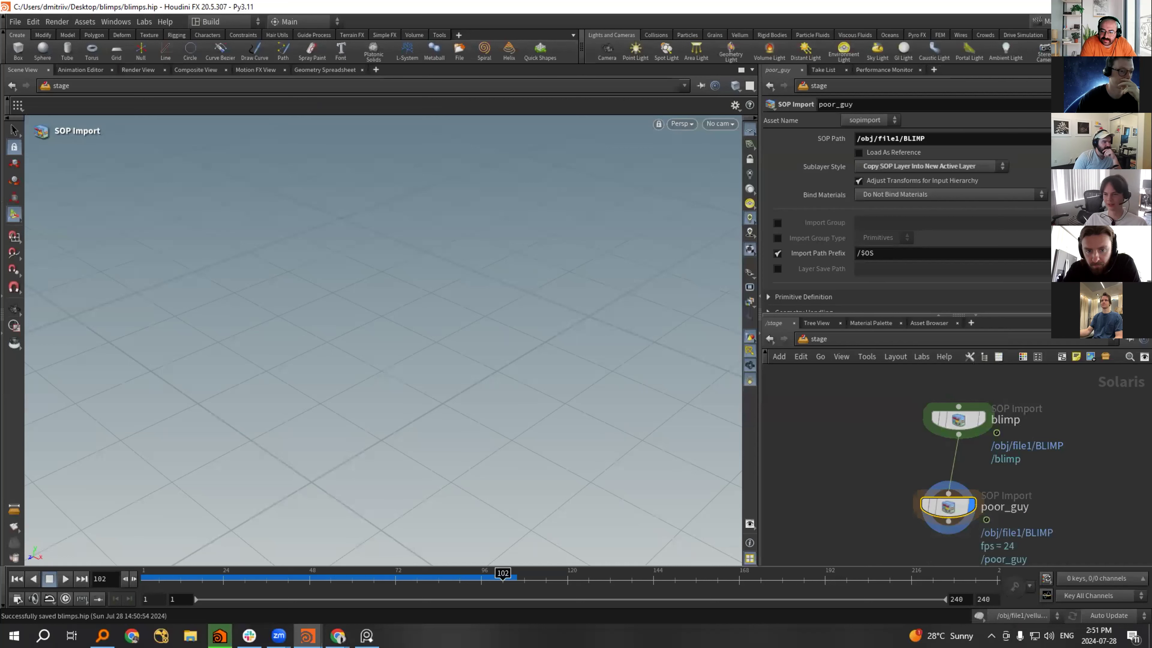
left_click(1133, 138)
left_click(1024, 87)
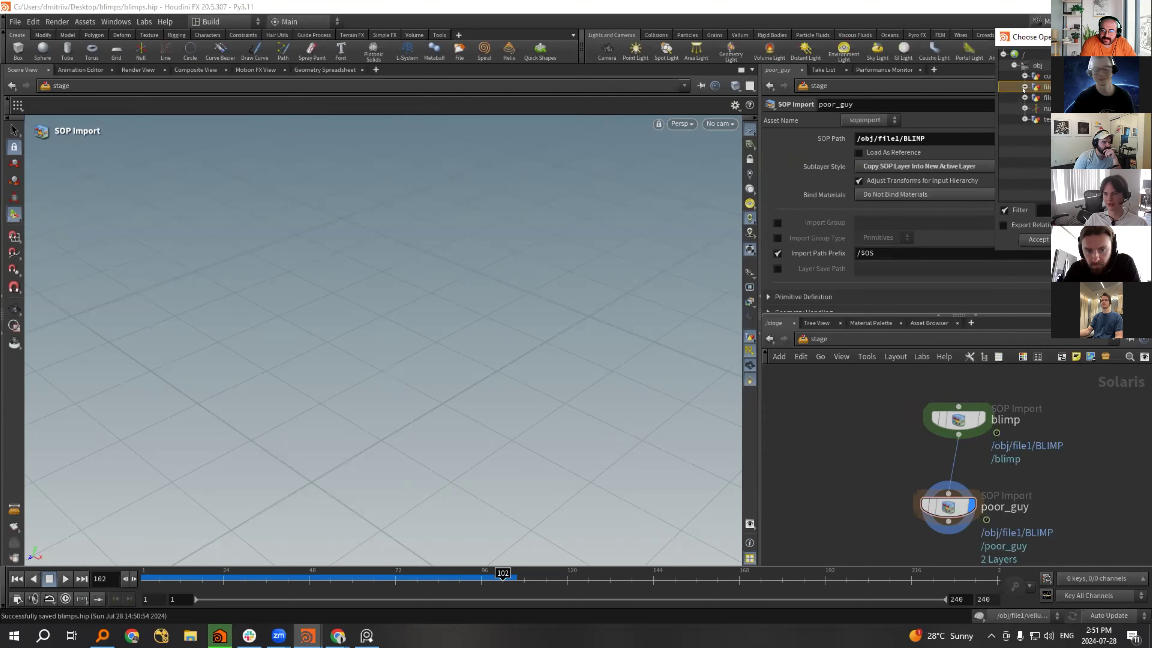
left_click(1025, 120)
double_click(1043, 130)
Duplicate poor_guy below itself, set the copy's SOP path to /obj/file1/PUMP and rename it pump.
middle_click_drag(974, 508, 967, 400)
left_click_drag(946, 391, 925, 499, "alt")
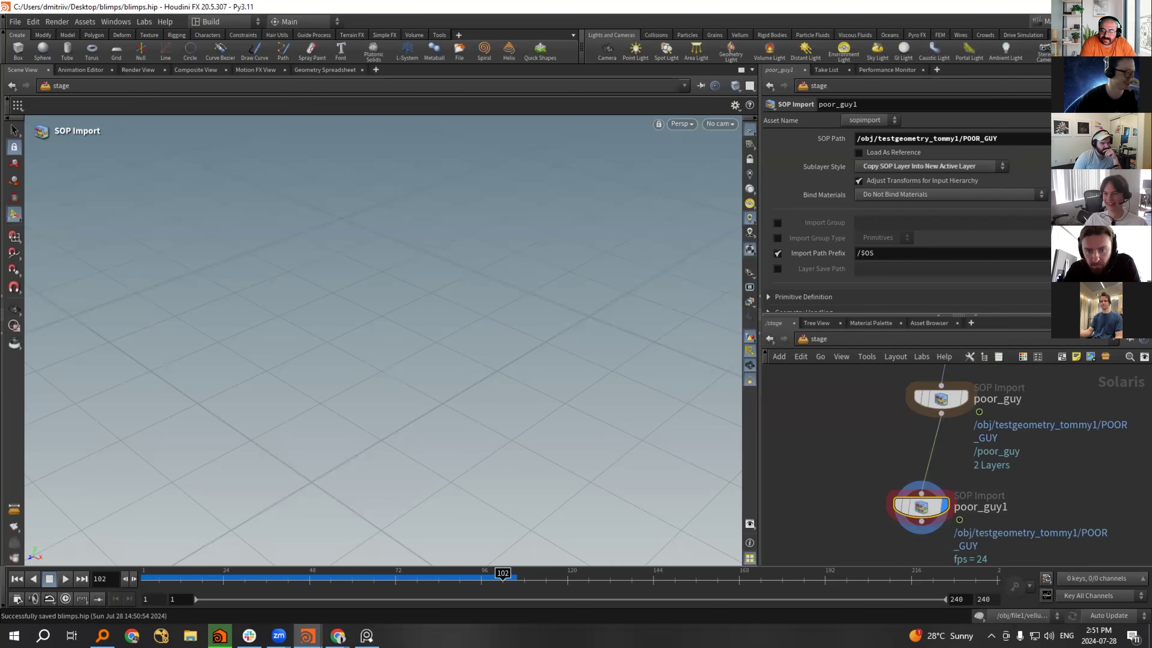
left_click(1145, 138)
left_click(1024, 83)
double_click(1034, 104)
left_click(966, 506)
left_click_drag(955, 507, 1031, 456)
type("Pump")
key("Return")
key("Escape")
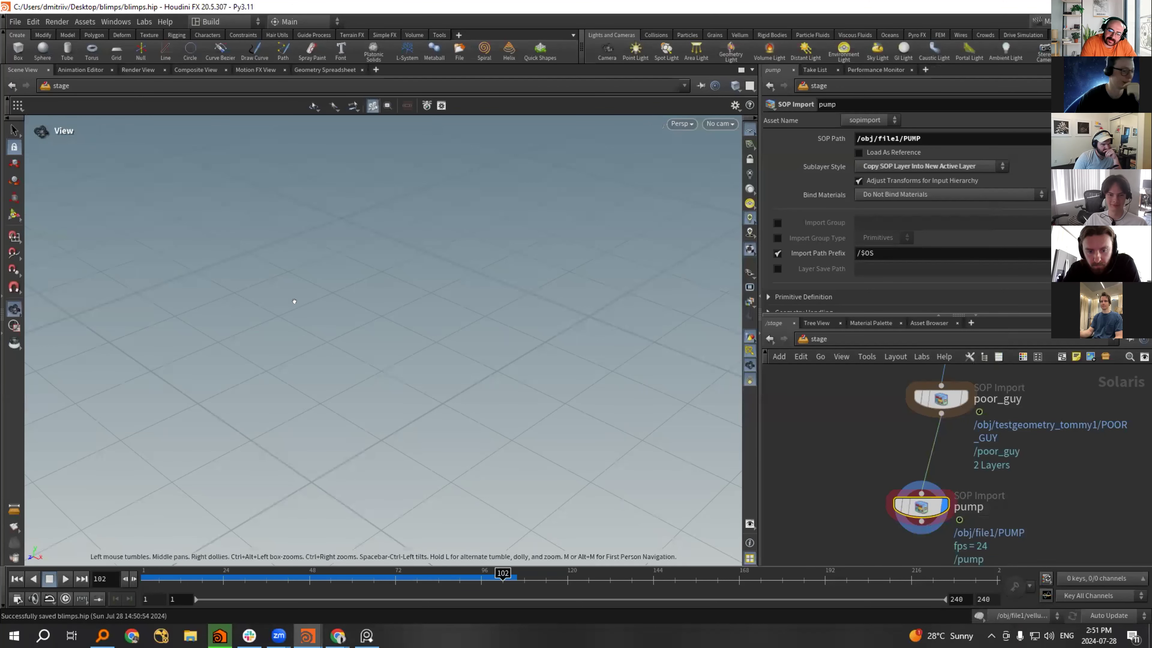
Arrange the blimp, poor_guy and pump import nodes in a column and frame the figure with the pump in the viewport.
left_click_drag(368, 362, 422, 294)
right_click_drag(421, 294, 449, 318)
left_click_drag(449, 318, 276, 334)
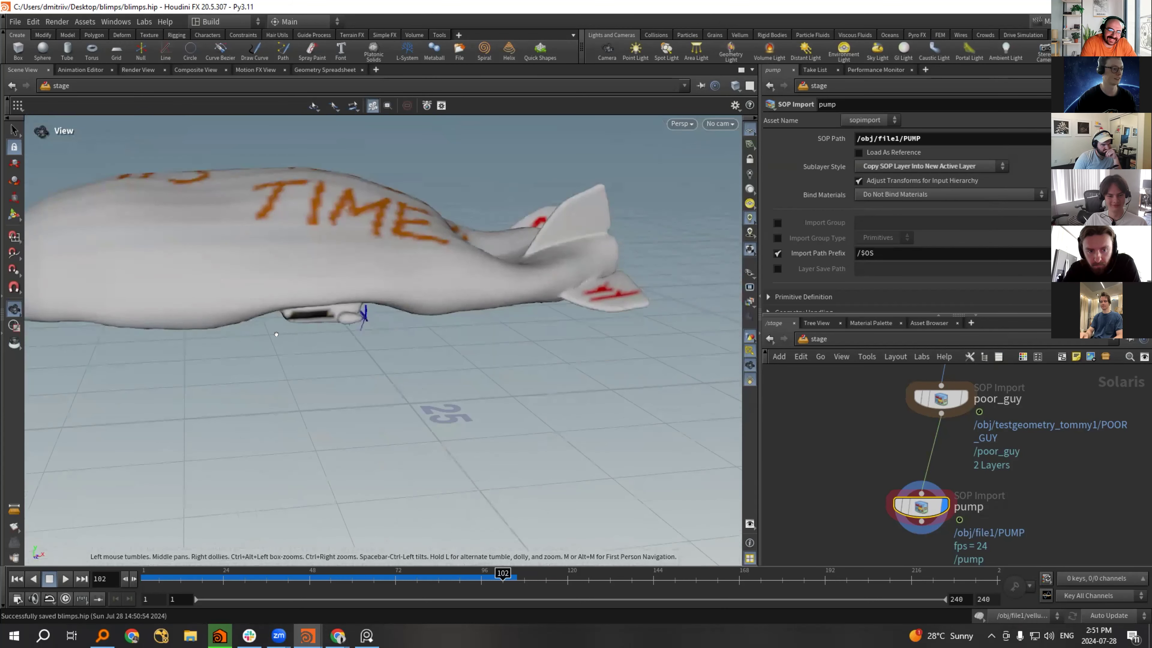
right_click_drag(276, 334, 505, 332)
mouse_move(1034, 501)
middle_mouse_down()
mouse_move(1052, 455)
mouse_move(1021, 496)
middle_mouse_up()
scroll(1021, 498, "down", 4)
left_click_drag(909, 530, 1026, 406)
key("l")
key("Escape")
left_click_drag(91, 430, 171, 341)
middle_click_drag(171, 341, 371, 306)
right_click_drag(371, 306, 584, 304)
left_click_drag(584, 304, 716, 326)
scroll(898, 476, "up", 3)
Go to the obj network and check the transforms of curve_object1 and null1.
key("1")
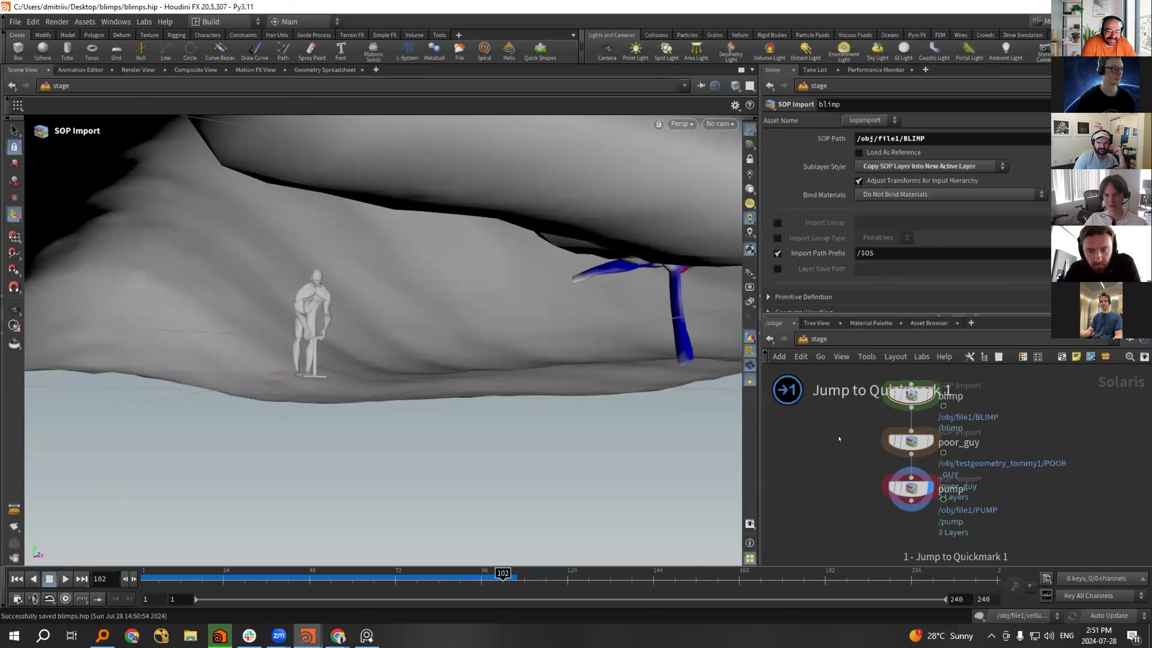
left_click(818, 338)
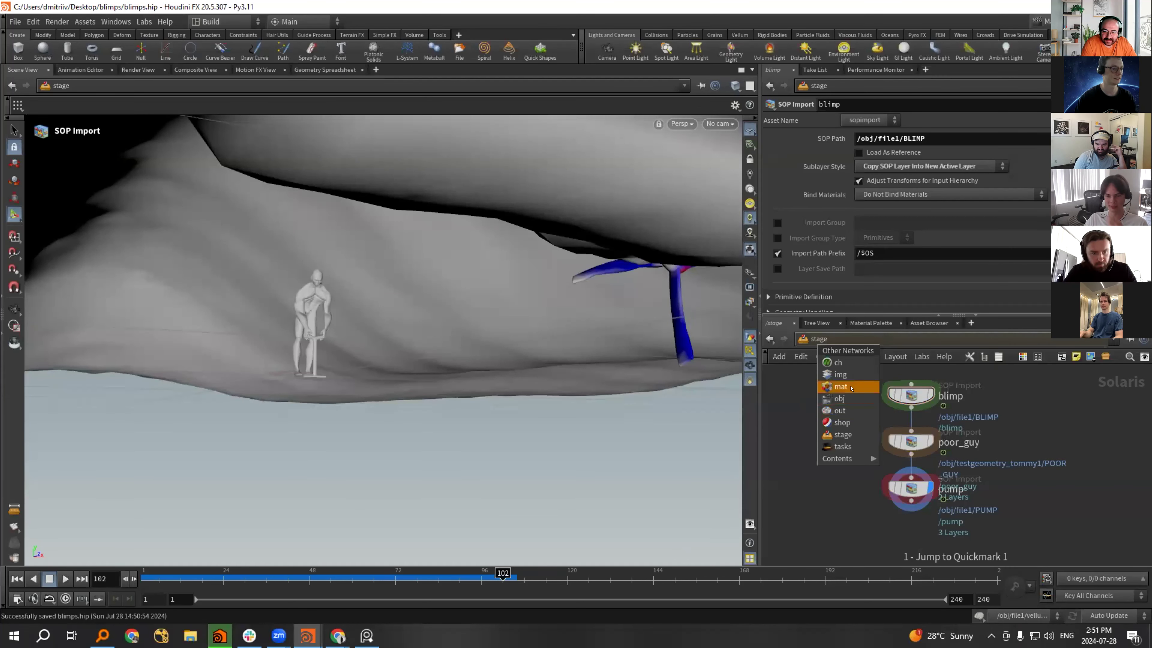
left_click(840, 398)
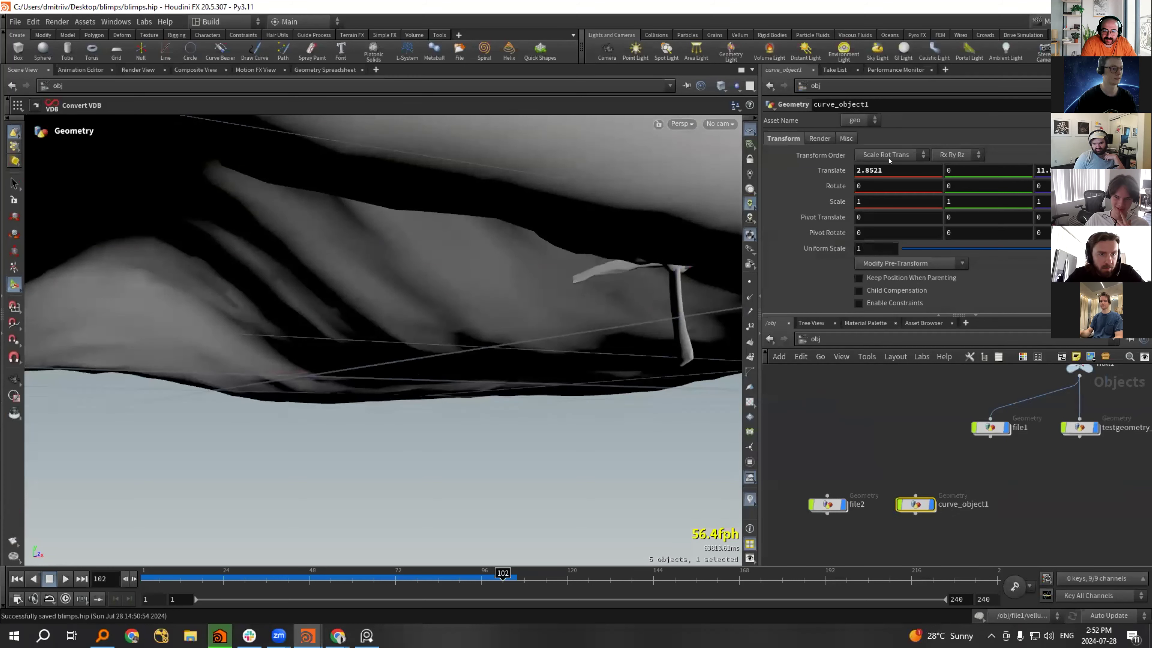
double_click(882, 168)
middle_click_drag(1004, 389, 928, 437)
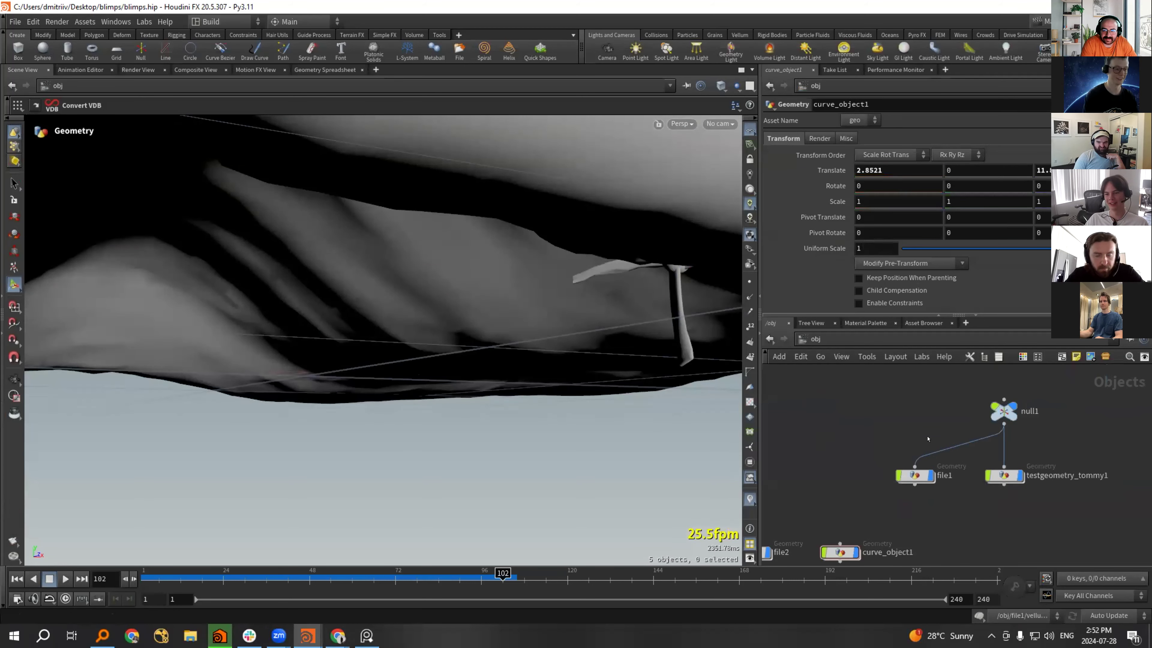
left_click(1003, 411)
Assign quickmark 1 to the obj network and quickmark 2 to the stage network.
left_click(815, 339)
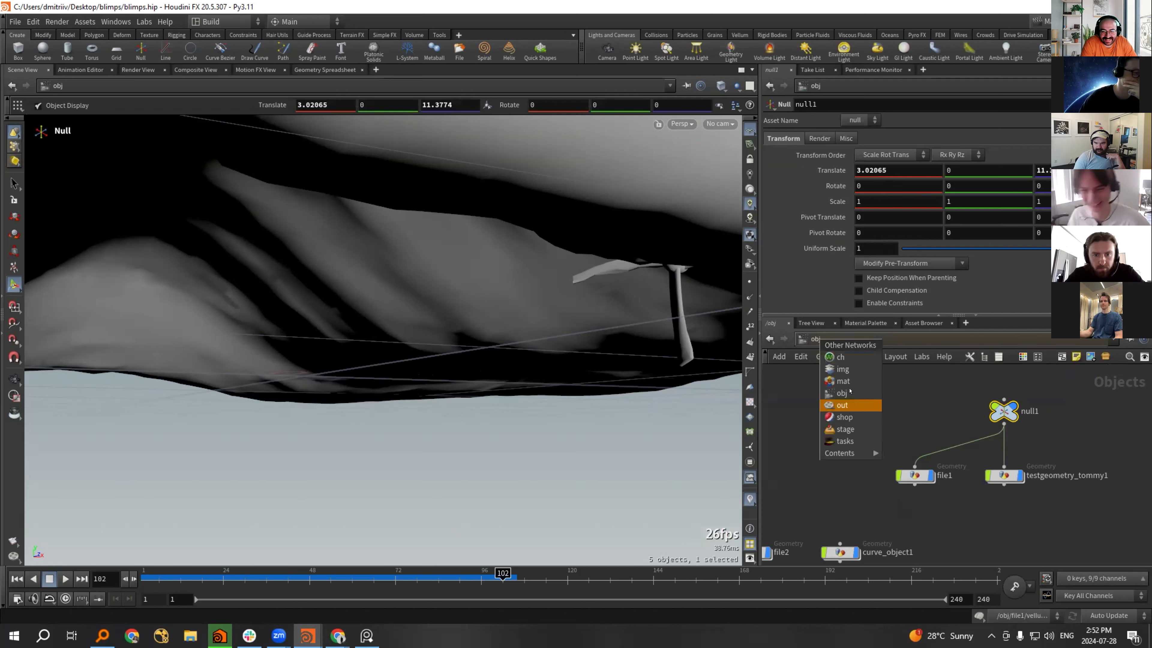
key("2")
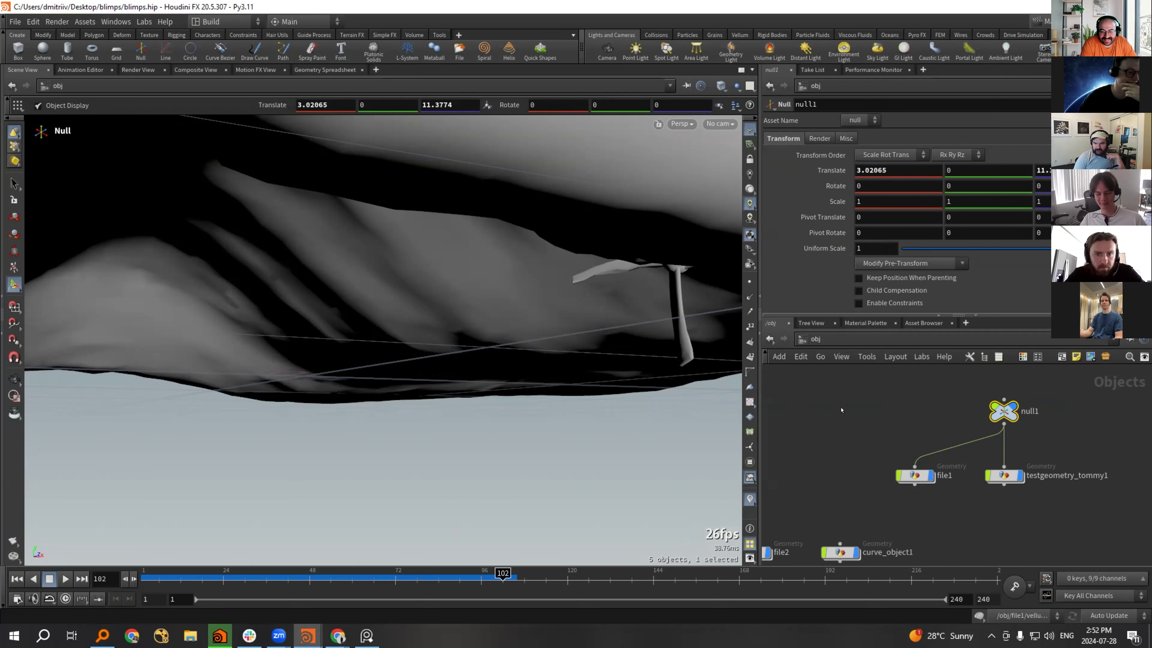
key("ctrl+1")
left_click(814, 339)
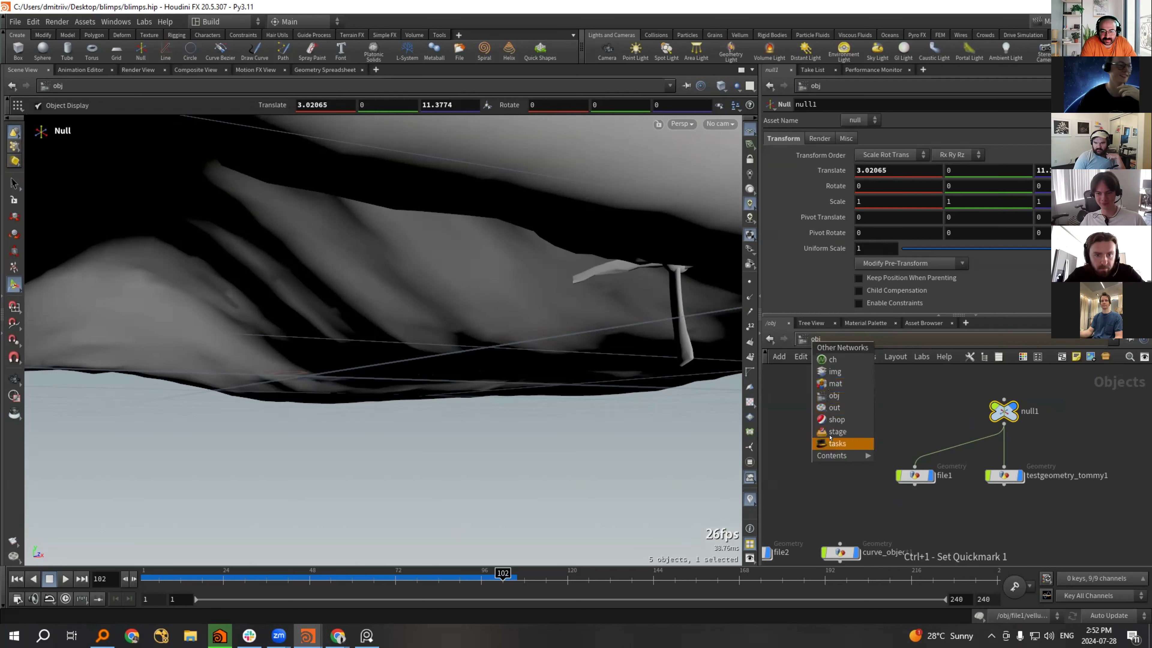
left_click(840, 443)
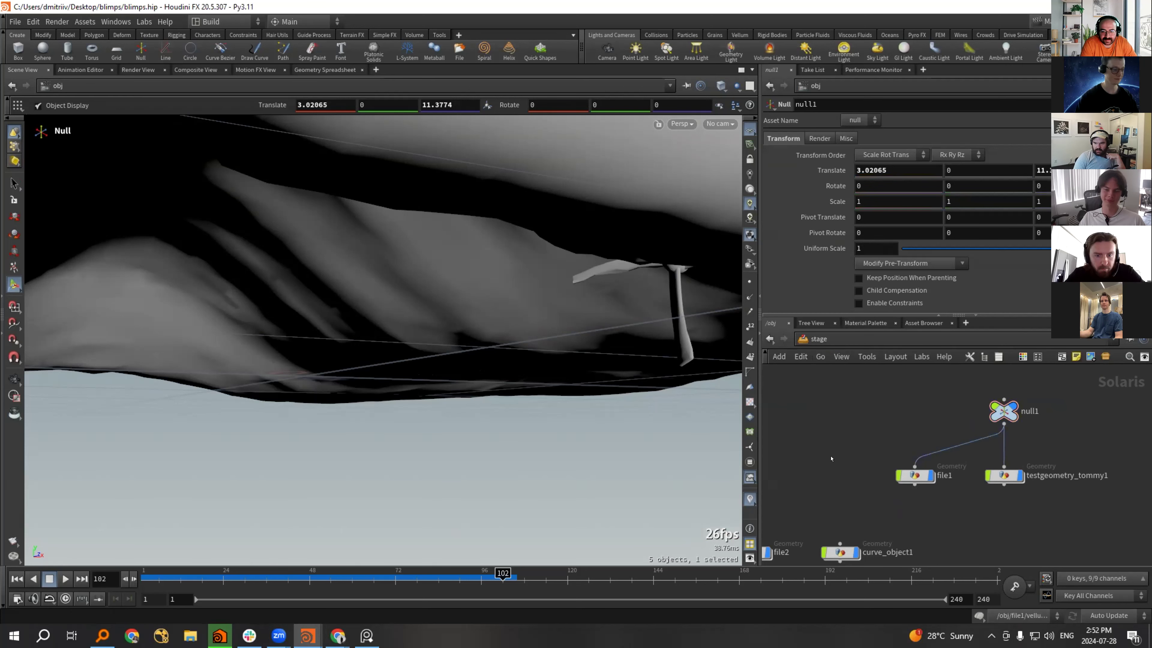
key("ctrl+2")
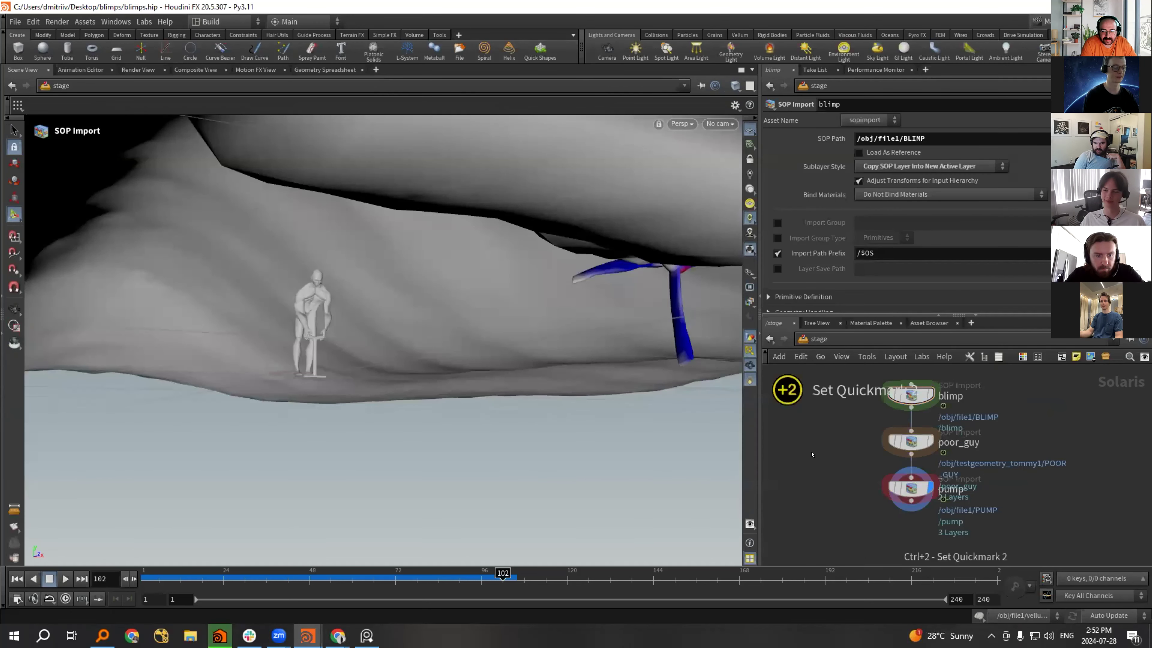
Duplicate the pump SOP Import node below the existing one and rename the copy as curve.
key("space")
left_click_drag(322, 386, 350, 495)
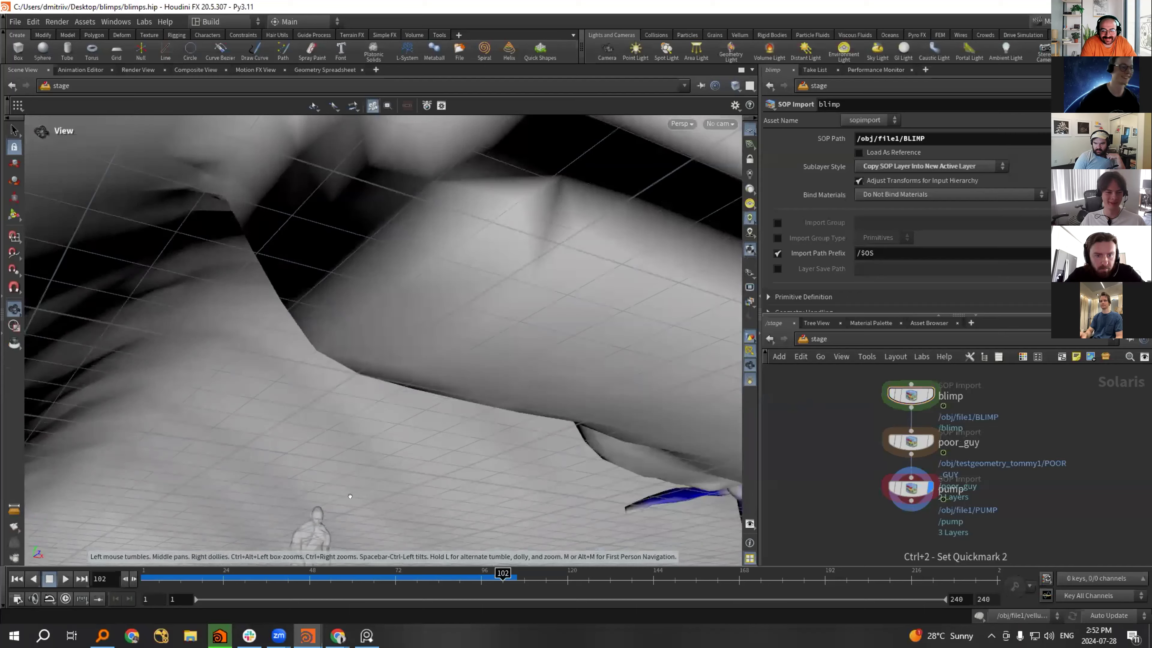
middle_click_drag(350, 496, 435, 226)
scroll(435, 227, "up", 3)
middle_click_drag(905, 511, 944, 456)
left_click_drag(948, 434, 947, 499, "alt")
left_click_drag(949, 446, 949, 482)
double_click(984, 499)
type("curve")
key("Return")
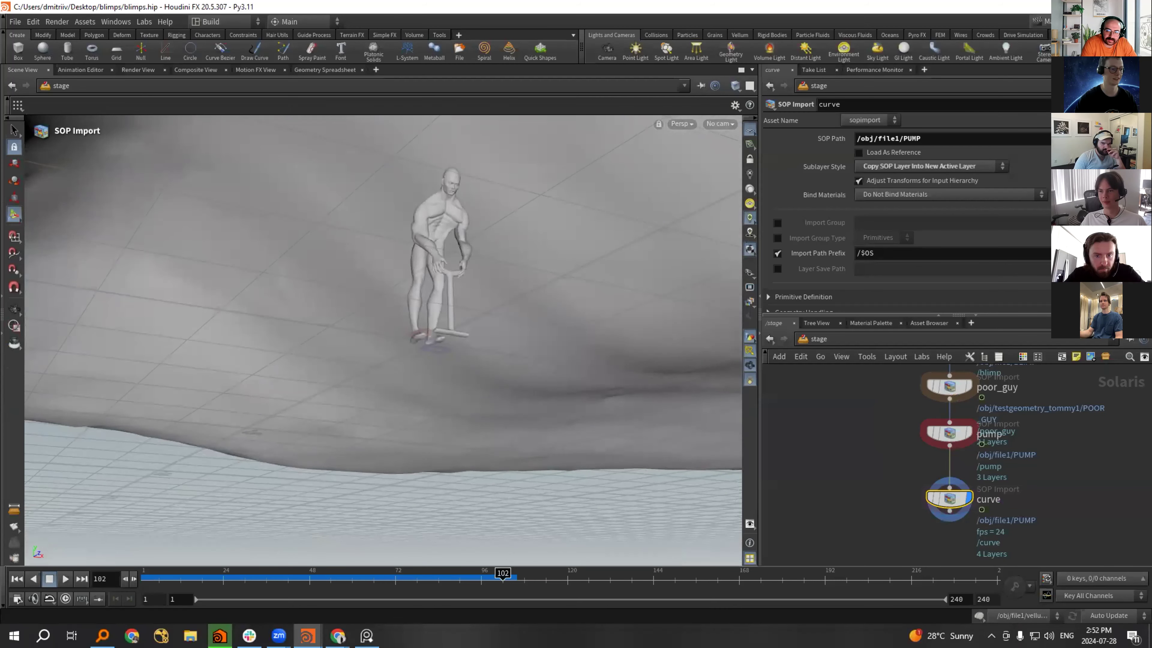
Set the curve node's SOP Path to /obj/curve_object1/CURVE.
left_click(1129, 139)
left_click(1024, 75)
double_click(1038, 86)
middle_click_drag(981, 528, 974, 512)
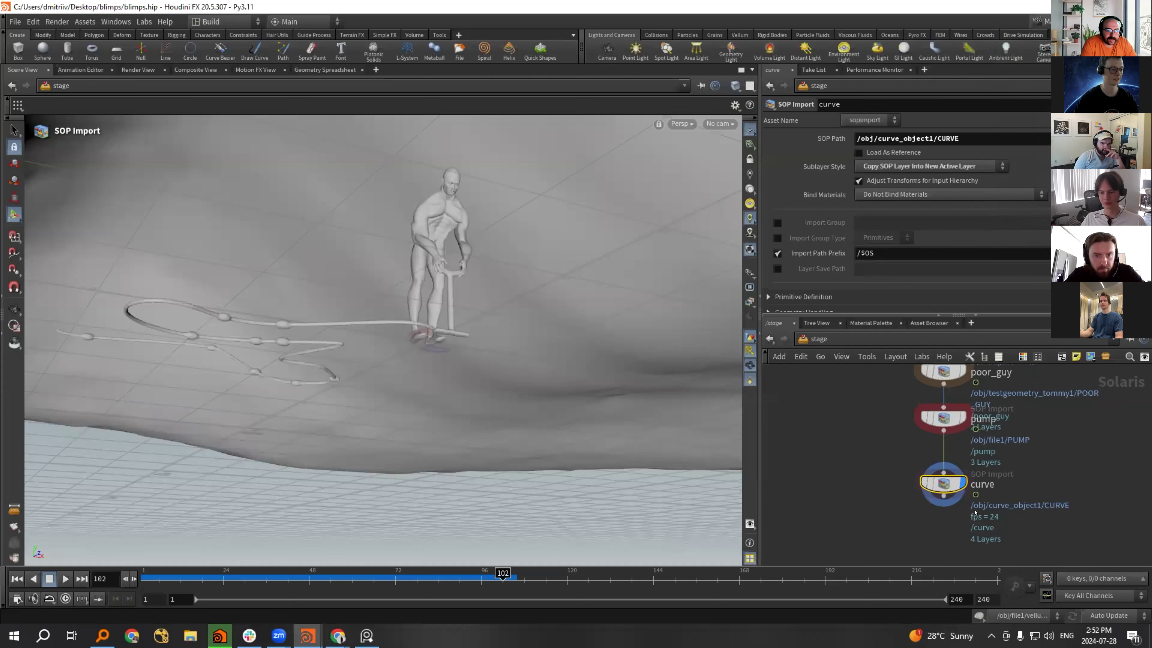
Enlarge the MPlay window to view the rendered blimp frame, and close it.
left_click_drag(488, 10, 488, 120)
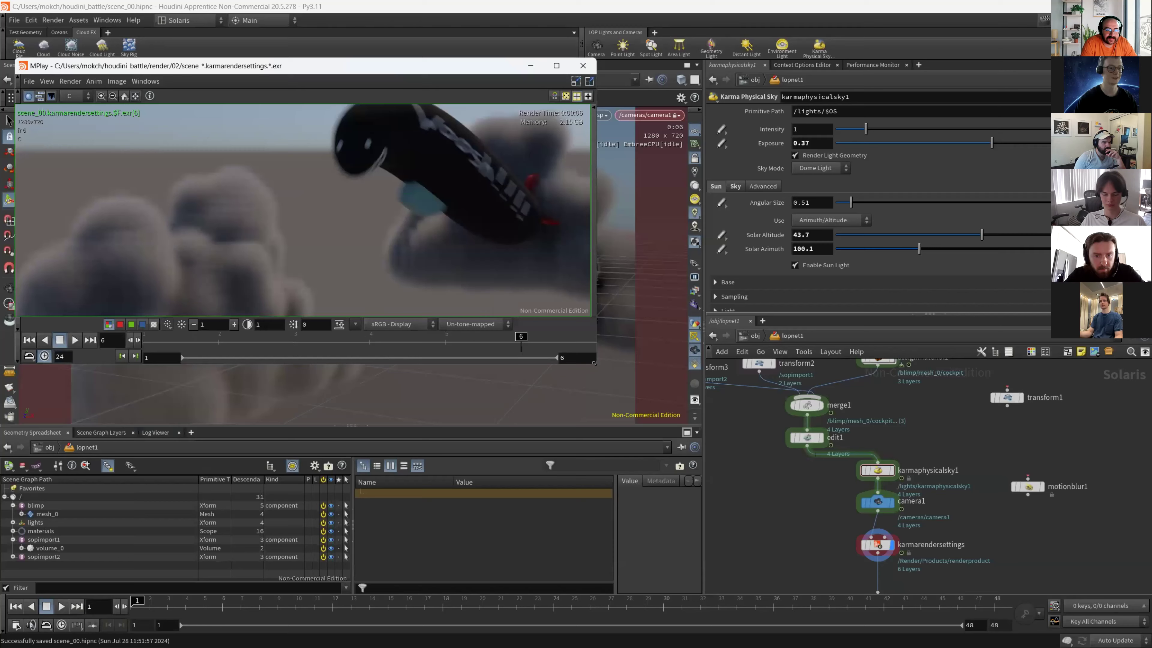
left_click_drag(594, 364, 659, 531)
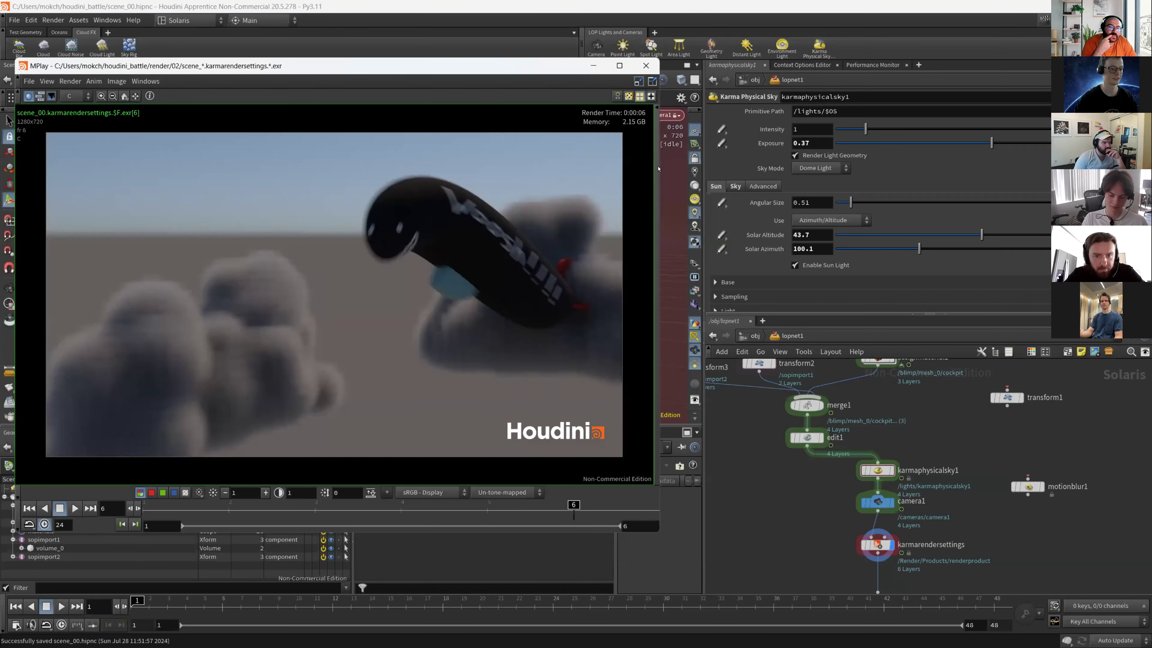
left_click(646, 64)
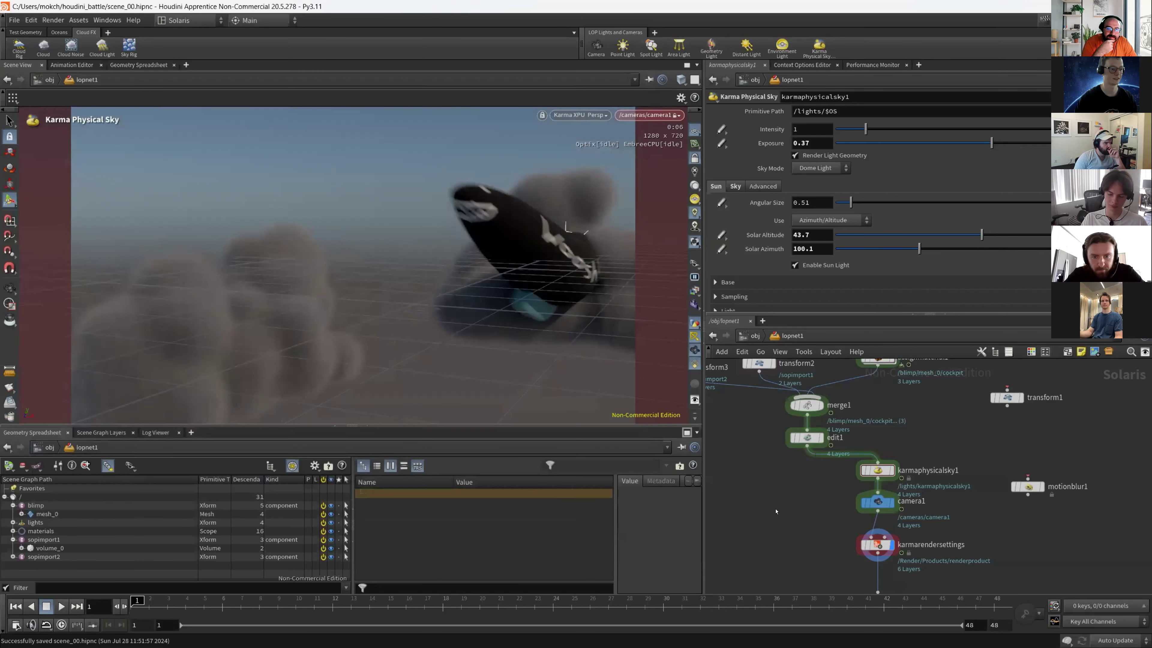
Set Uniform Sampling Divs to 100 on the cloud1 node inside the geo1 object.
middle_click_drag(747, 480, 835, 553)
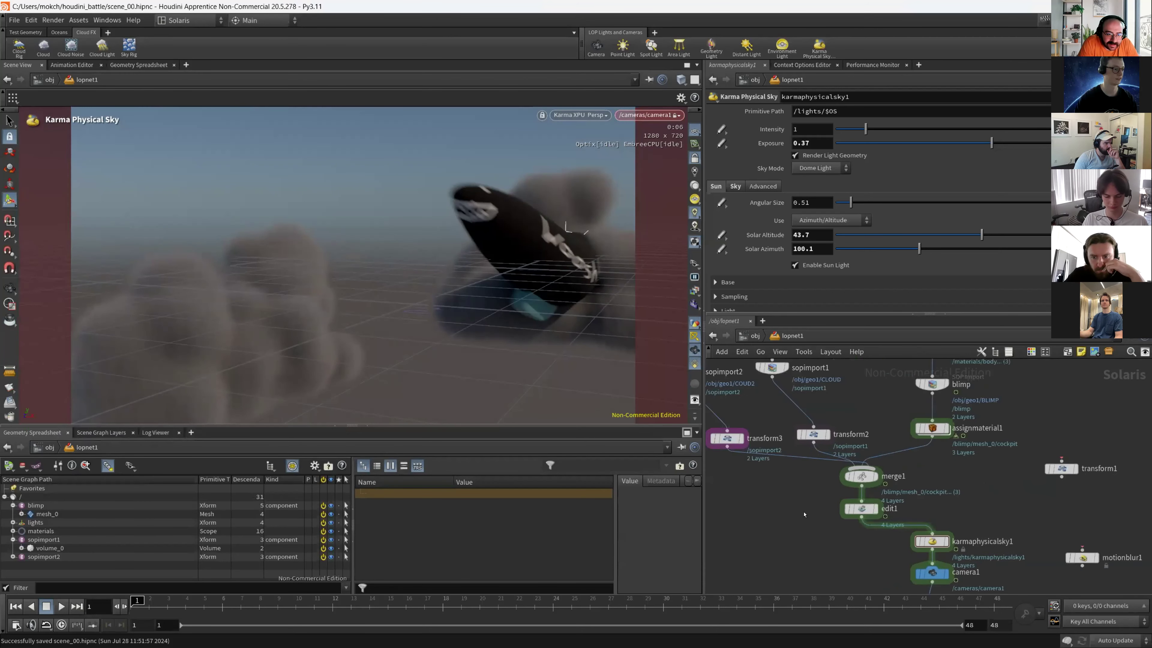
middle_click_drag(718, 402, 805, 471)
left_click(773, 438)
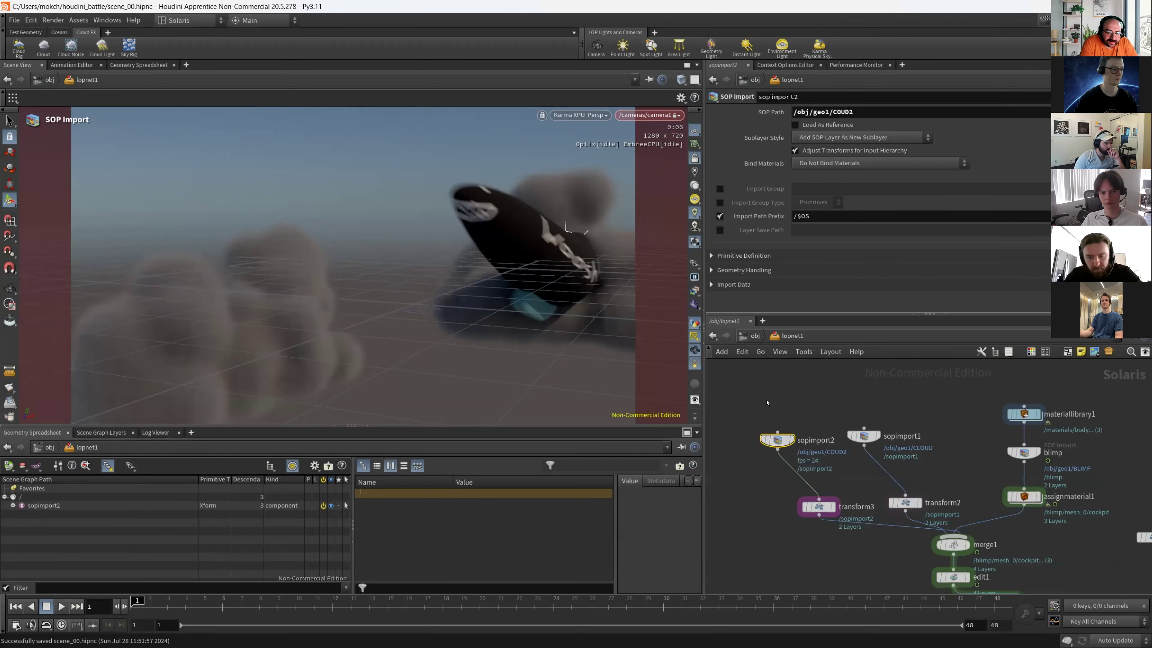
key("u")
double_click(851, 439)
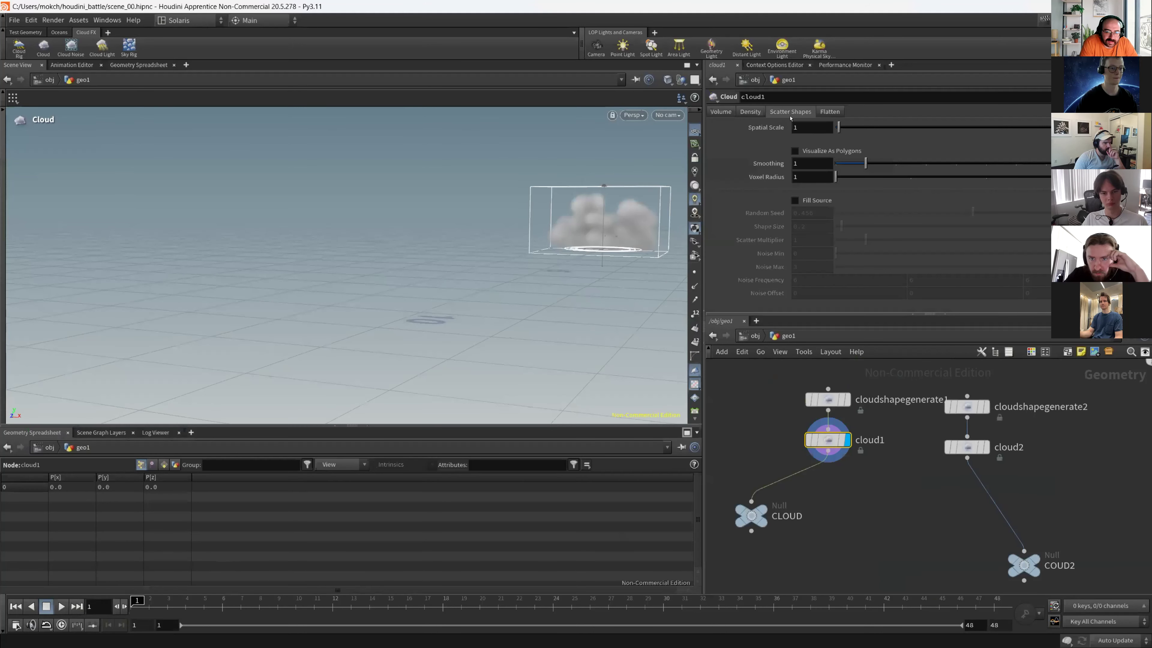
left_click(720, 112)
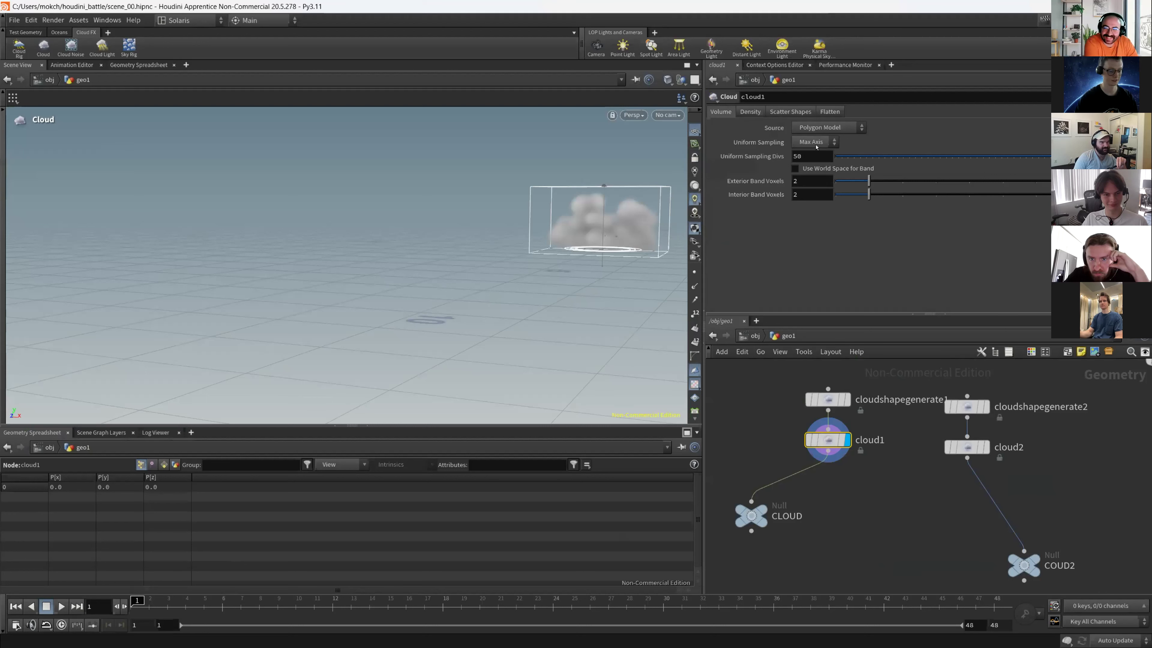
double_click(813, 157)
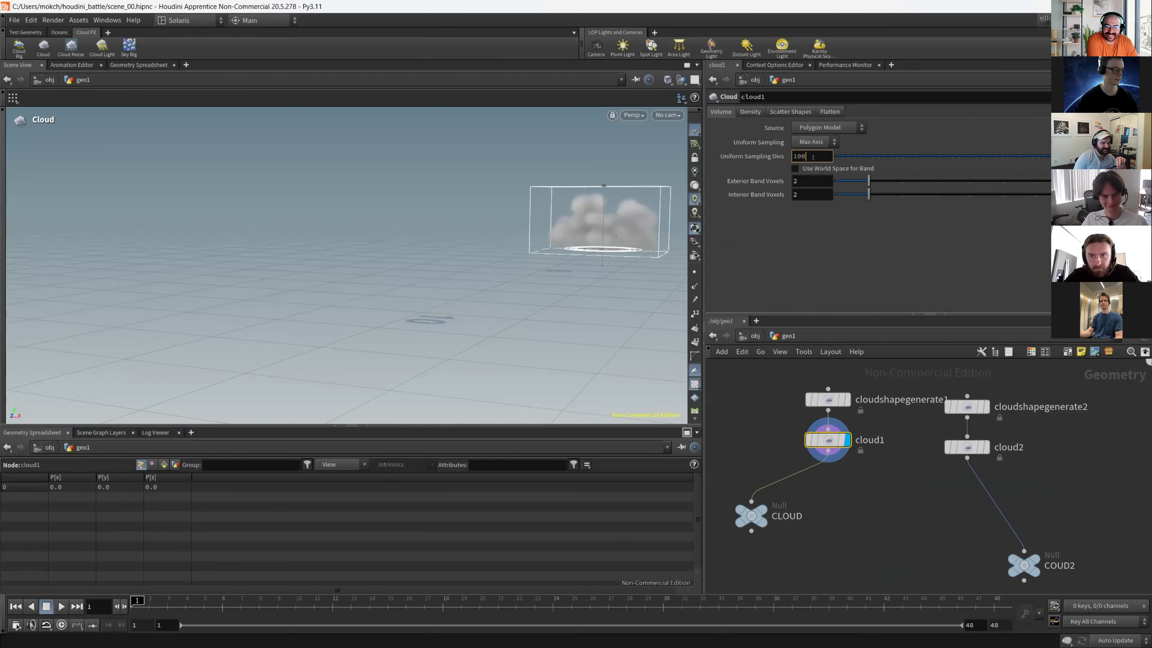
key("Return")
Set Uniform Sampling Divs to 100 on the cloud2 node and return to the lopnet1 network.
left_click(966, 447)
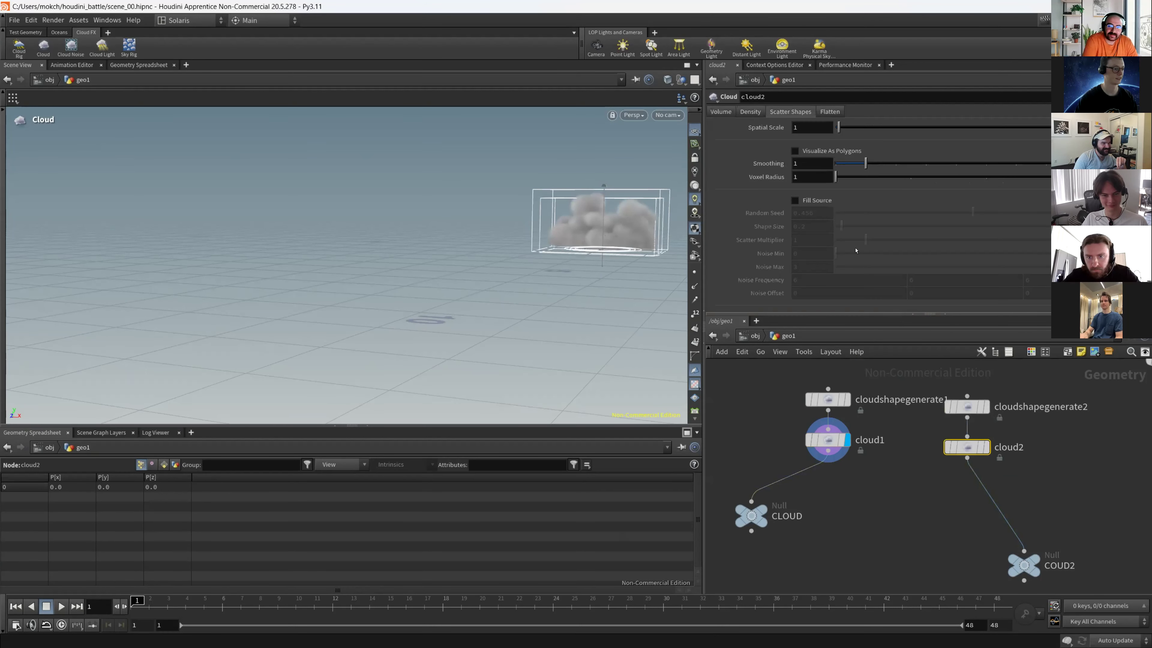
left_click(721, 112)
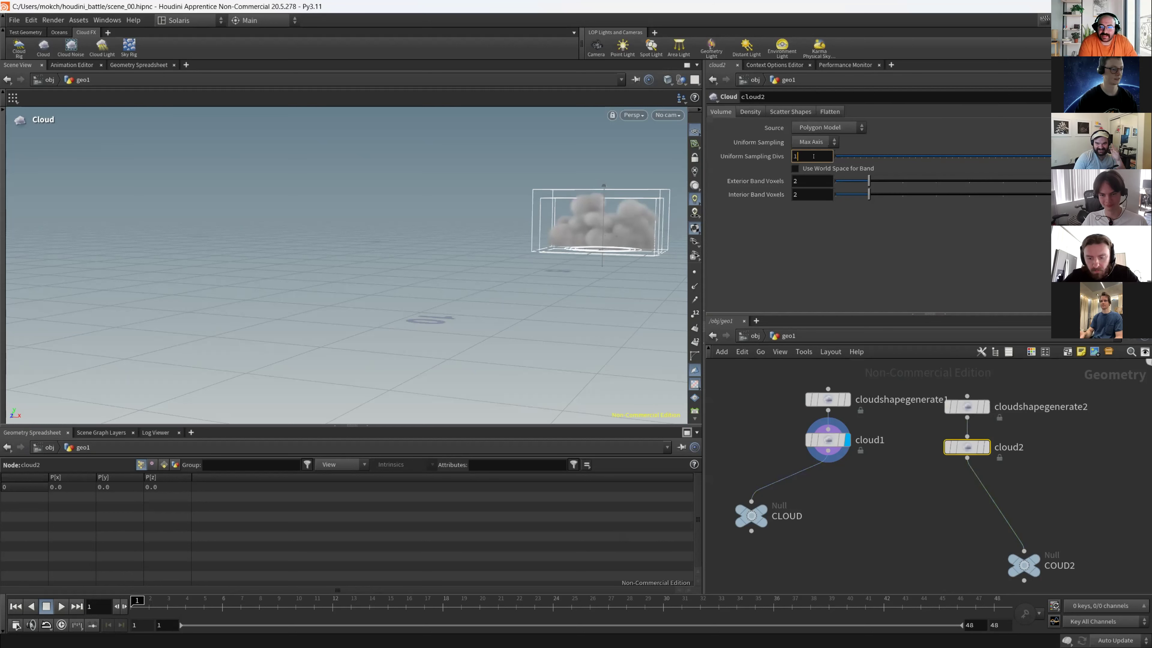
key("u")
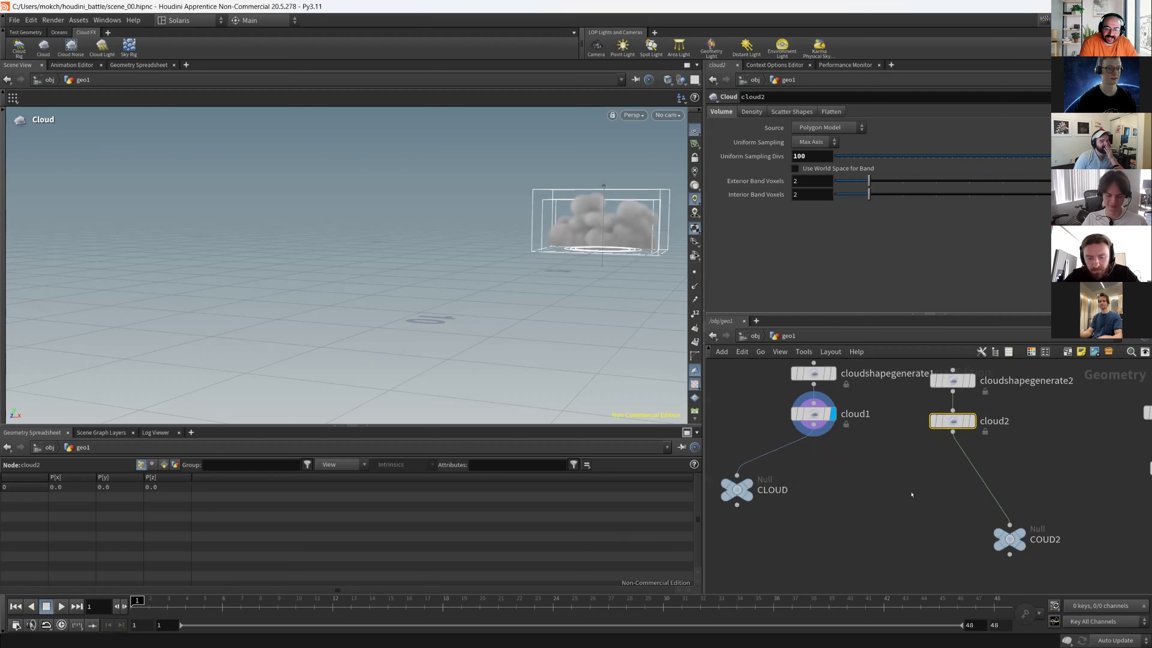
double_click(1006, 511)
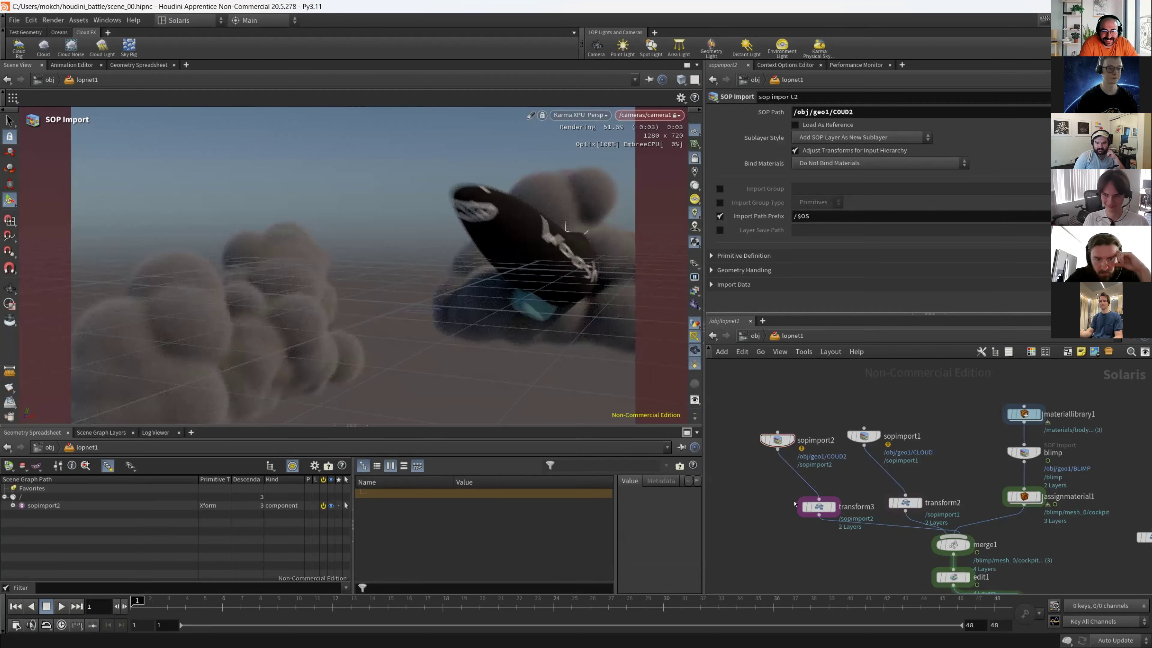
Select transform3 and check the blimp and clouds at frames 29, 12 and 1.
middle_click_drag(768, 494, 747, 467)
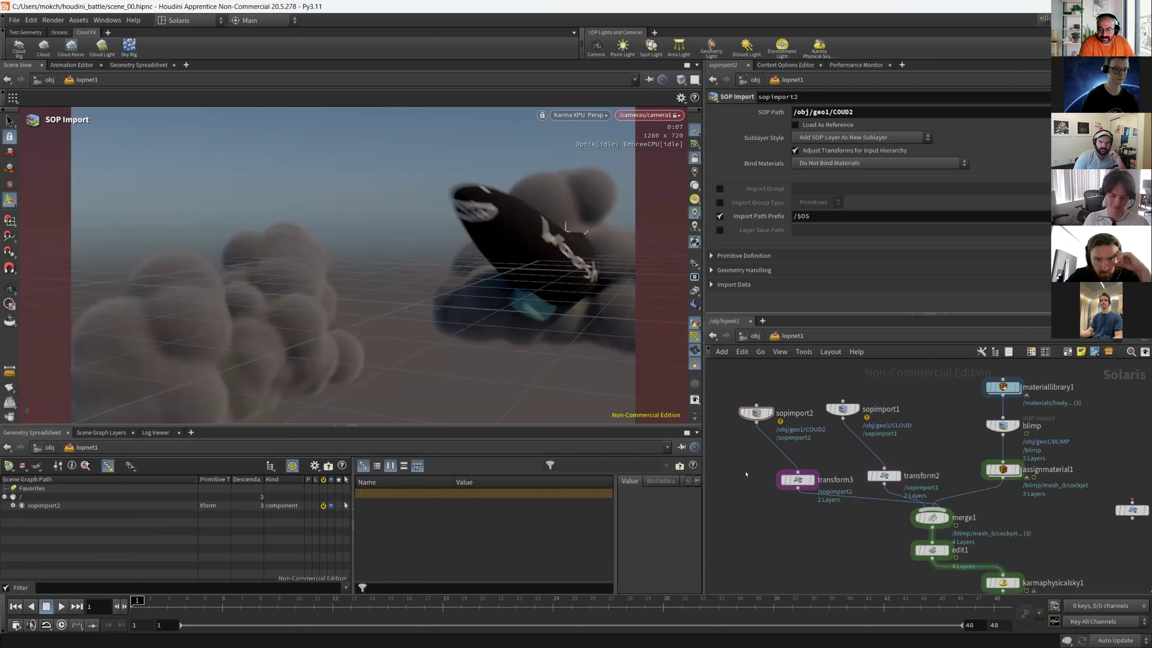
left_click(797, 480)
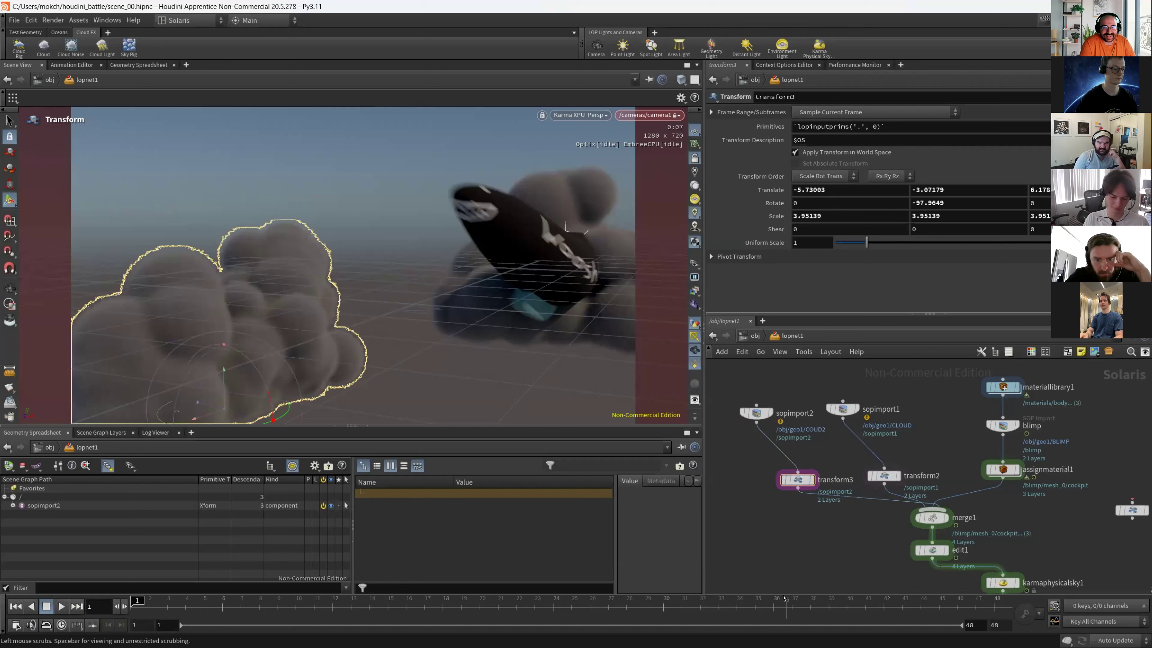
left_click(368, 615)
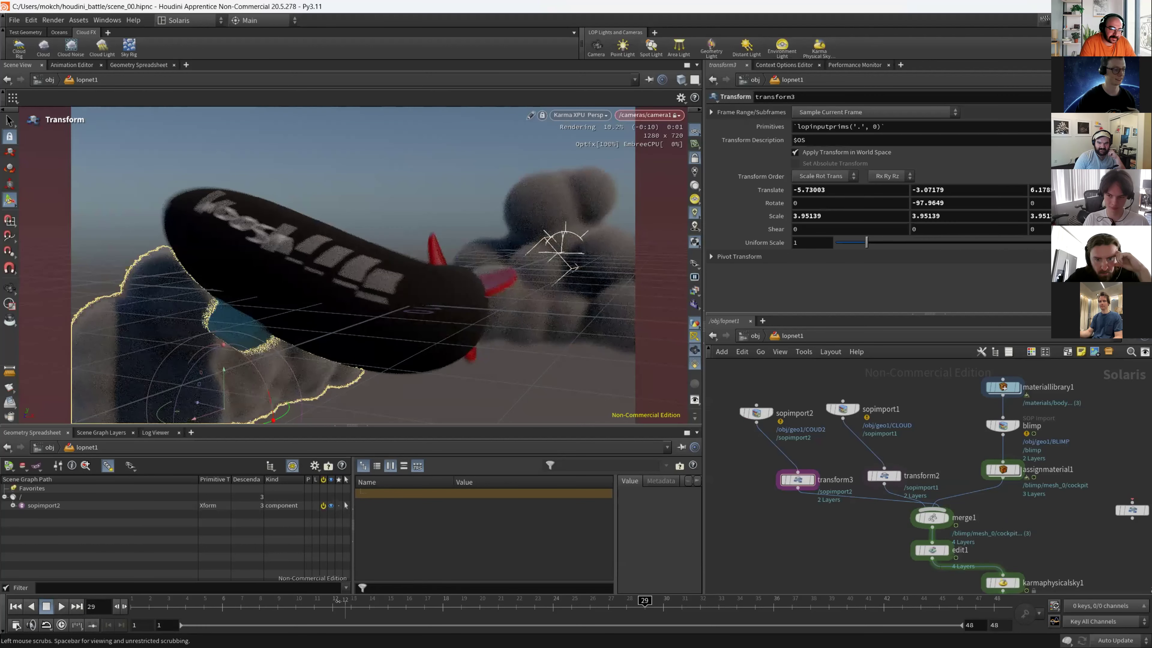
left_click(332, 602)
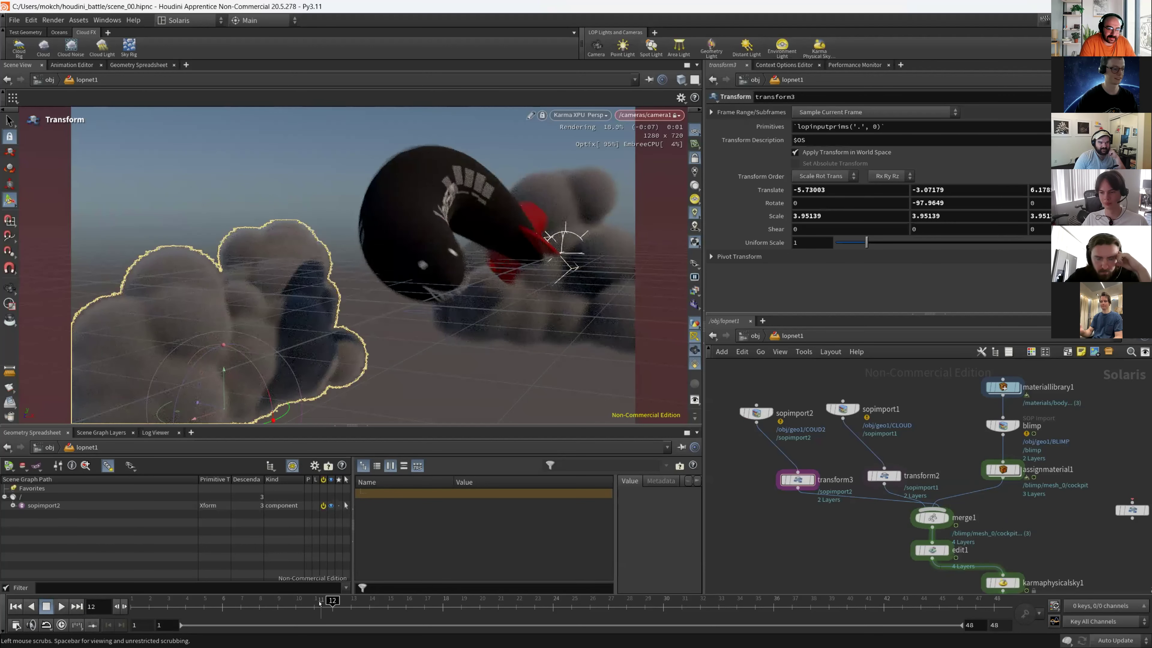
left_click(150, 603)
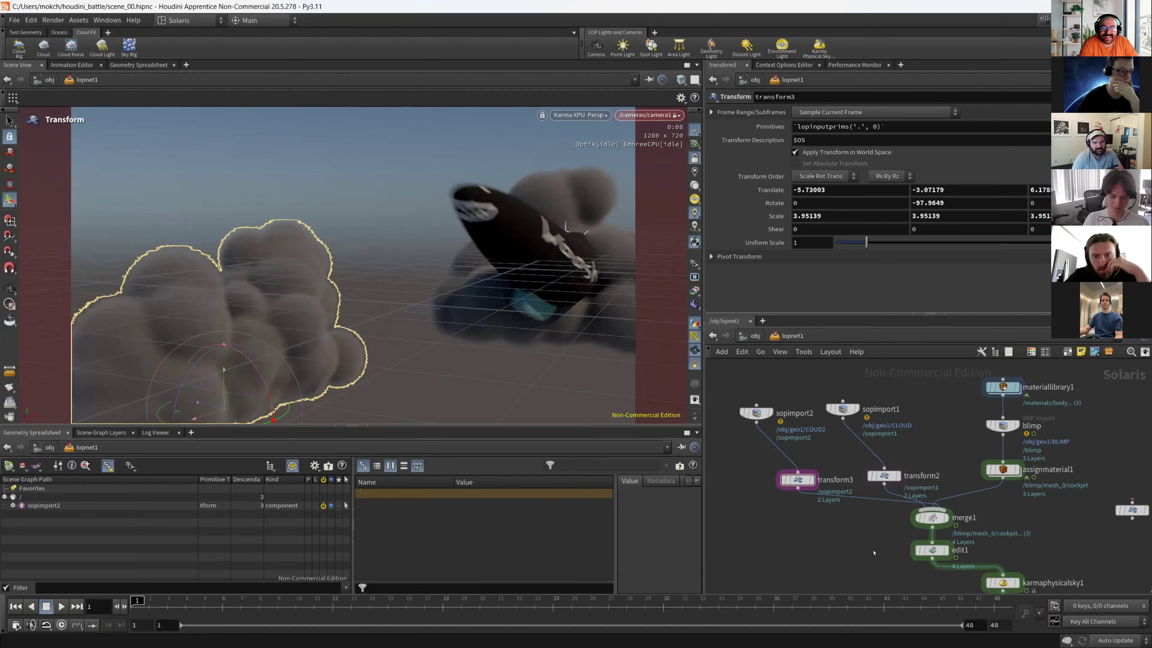
Load the scene_00.karmarendersettings.$F4.exr image sequence from $HIP/render/02 into MPlay.
middle_click_drag(1014, 522, 871, 441)
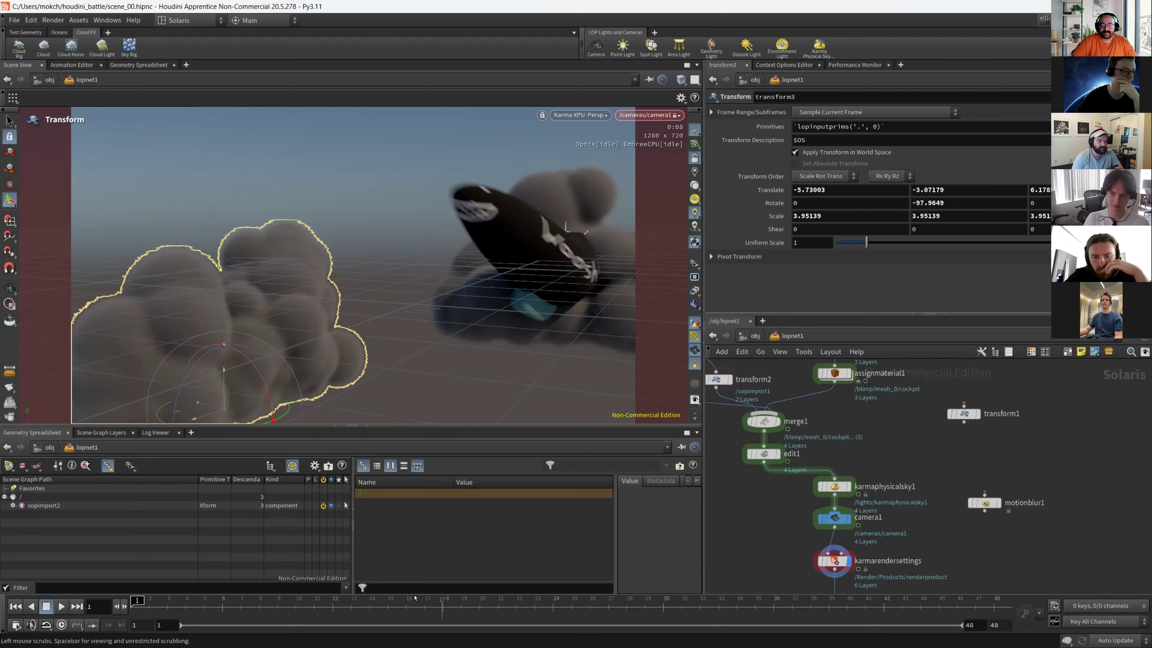
left_click(79, 20)
mouse_move(53, 20)
mouse_move(97, 140)
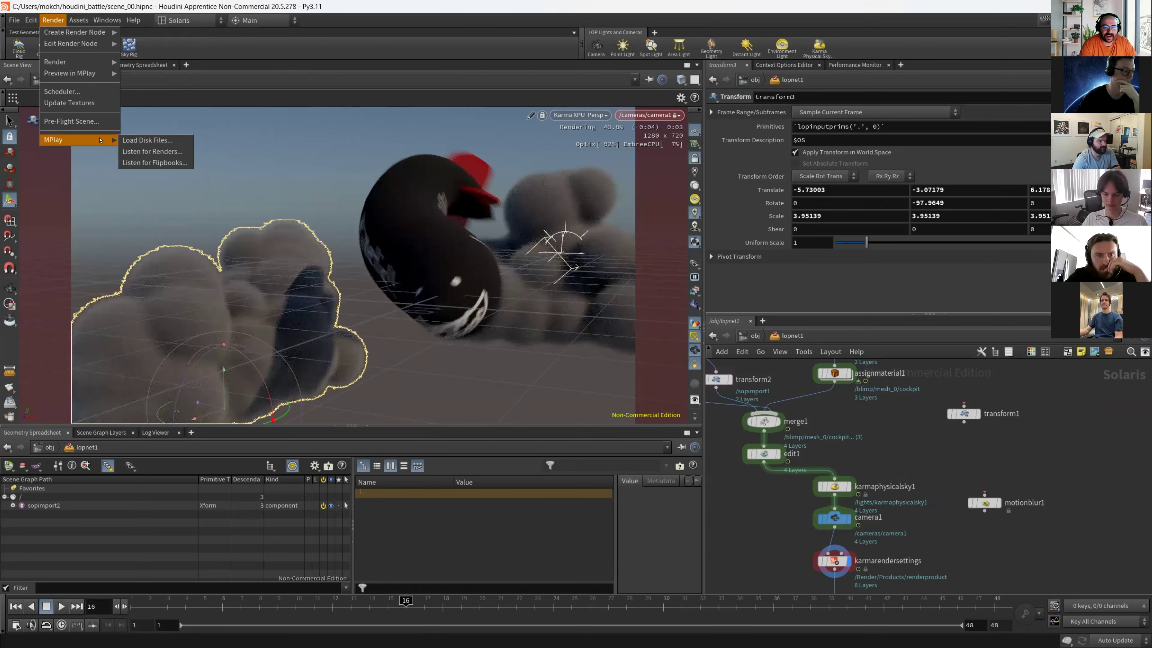
left_click(150, 142)
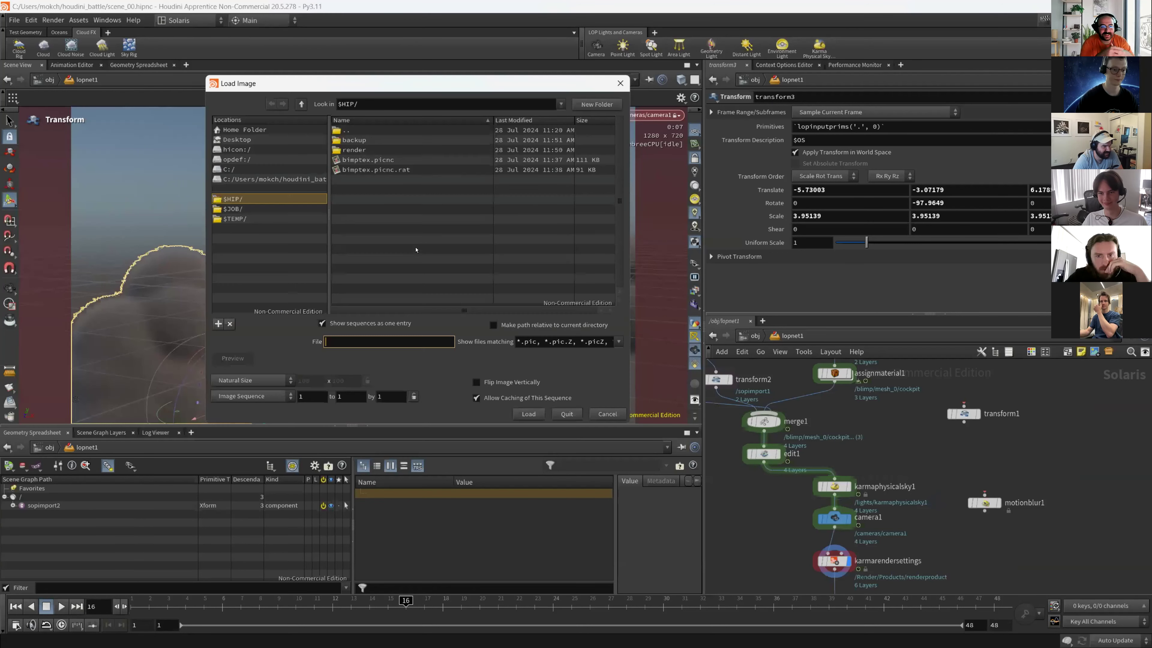
double_click(347, 150)
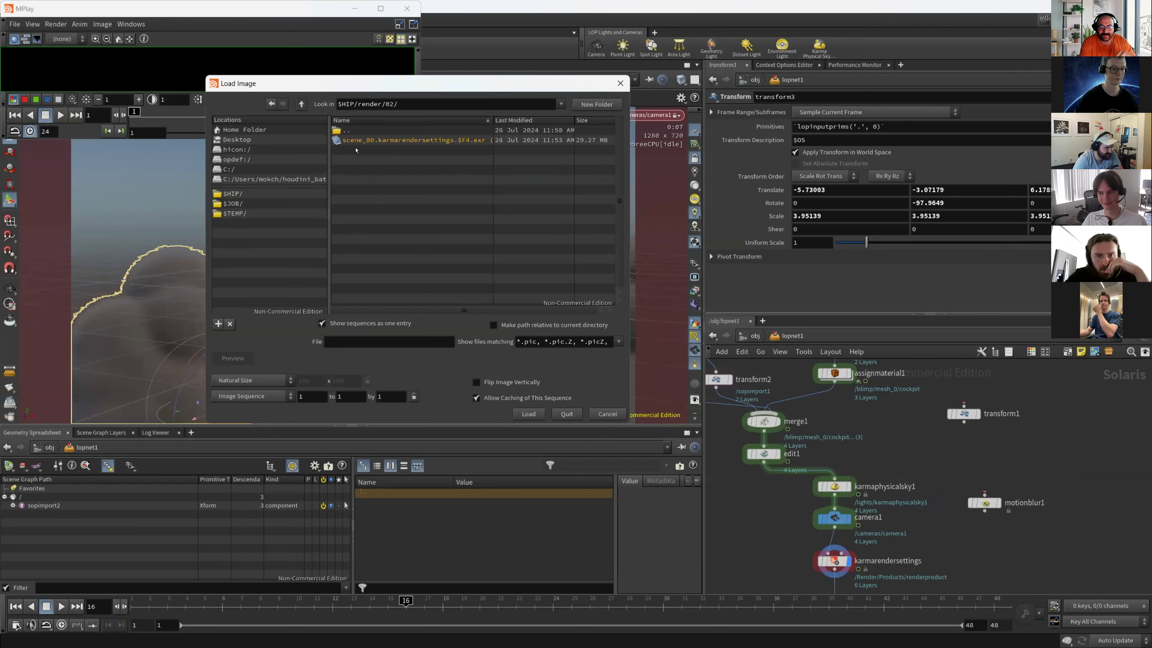
double_click(359, 140)
left_click(59, 395)
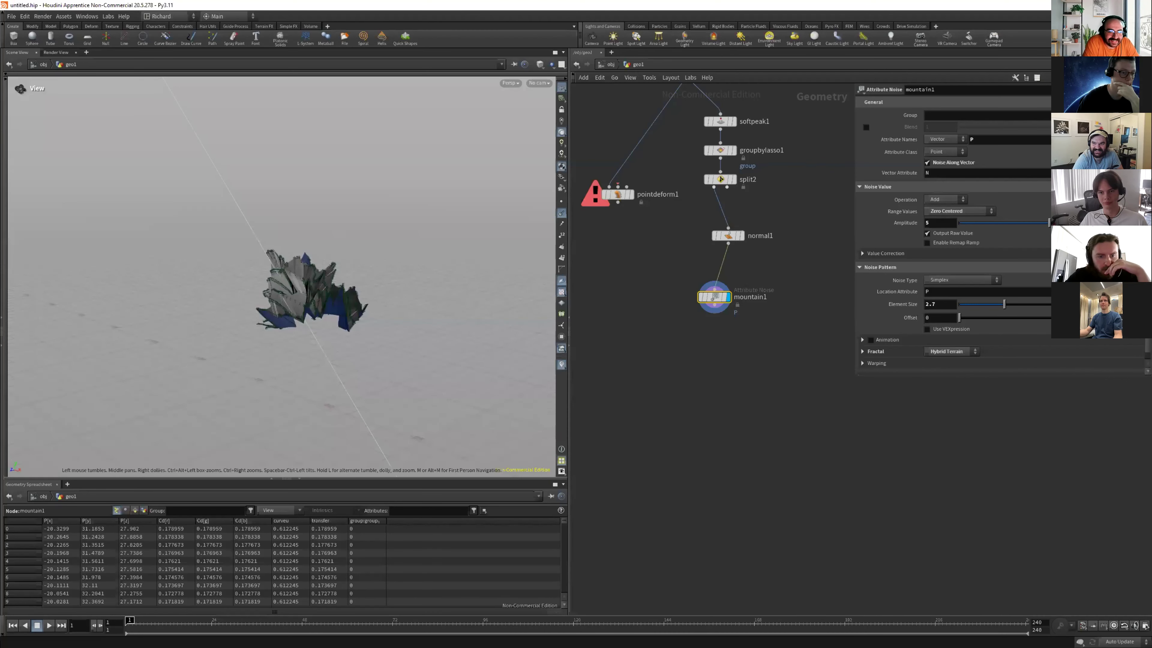
scroll(228, 224, "up", 3)
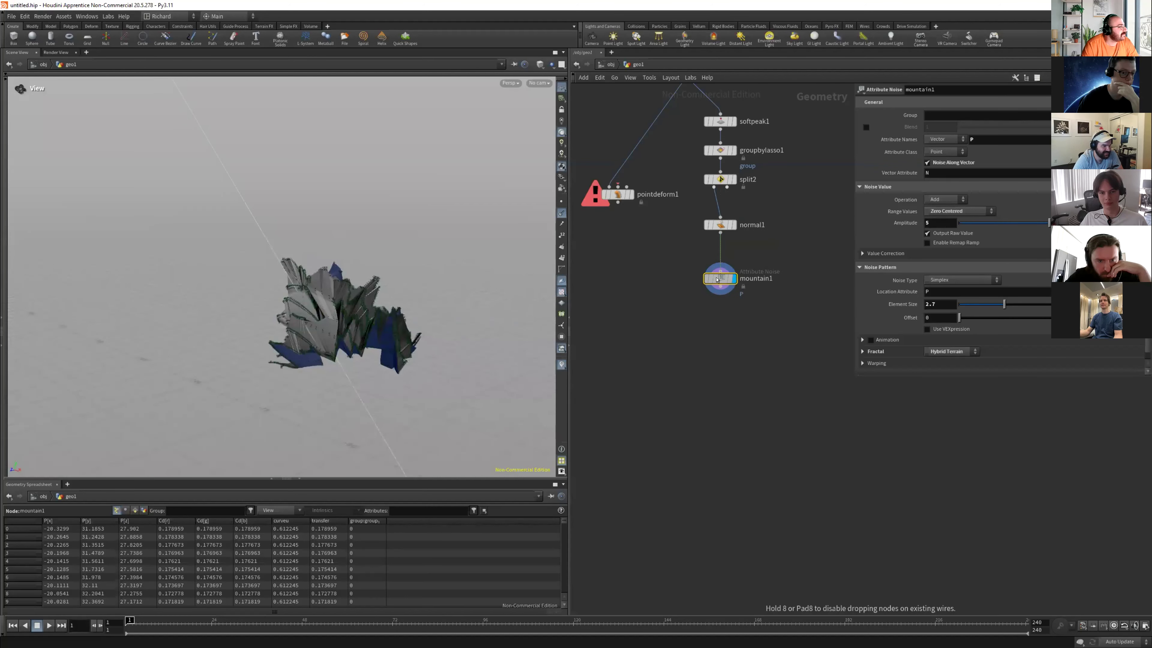
scroll(738, 277, "down", 2)
scroll(738, 277, "up", 2)
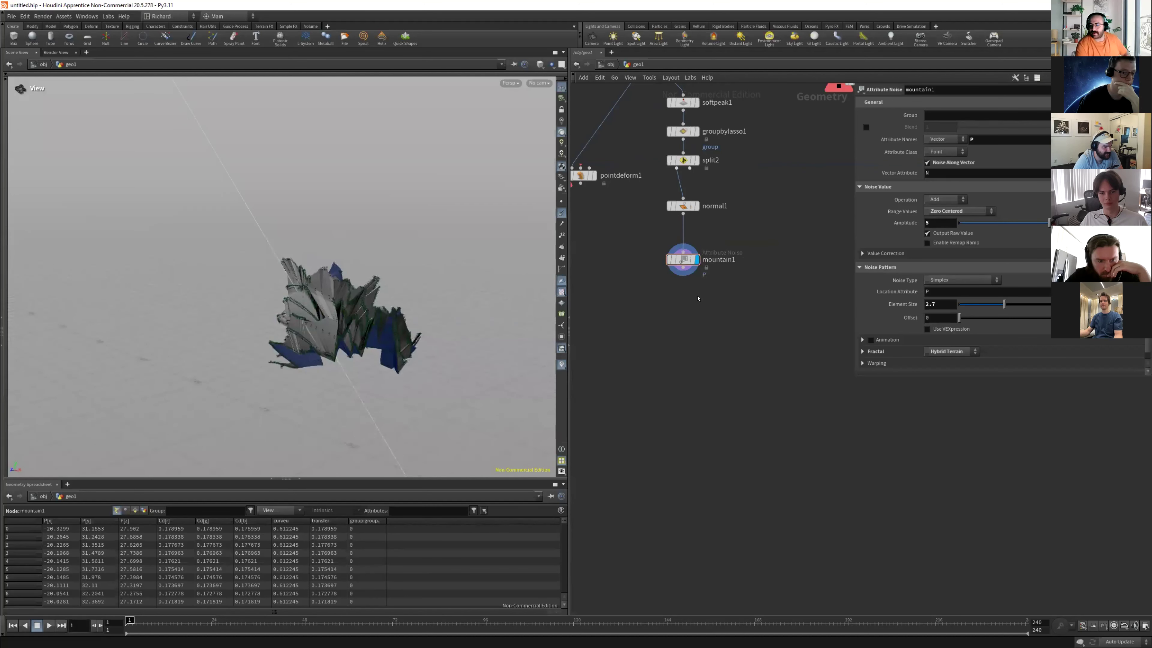
key("Tab")
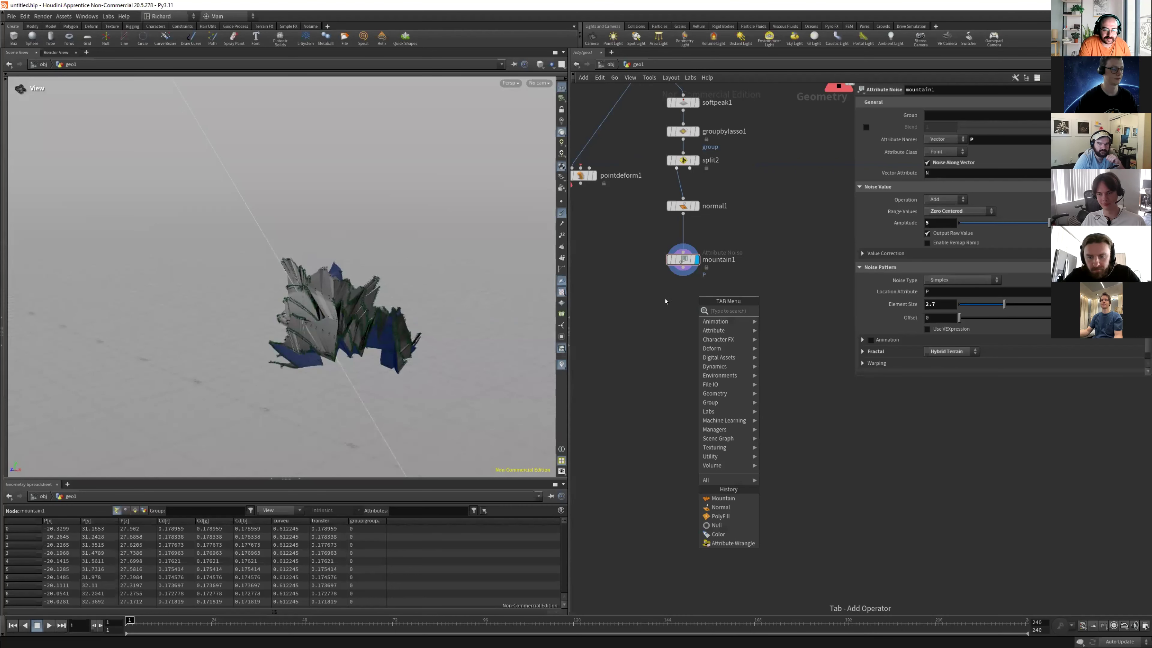
left_click(744, 267)
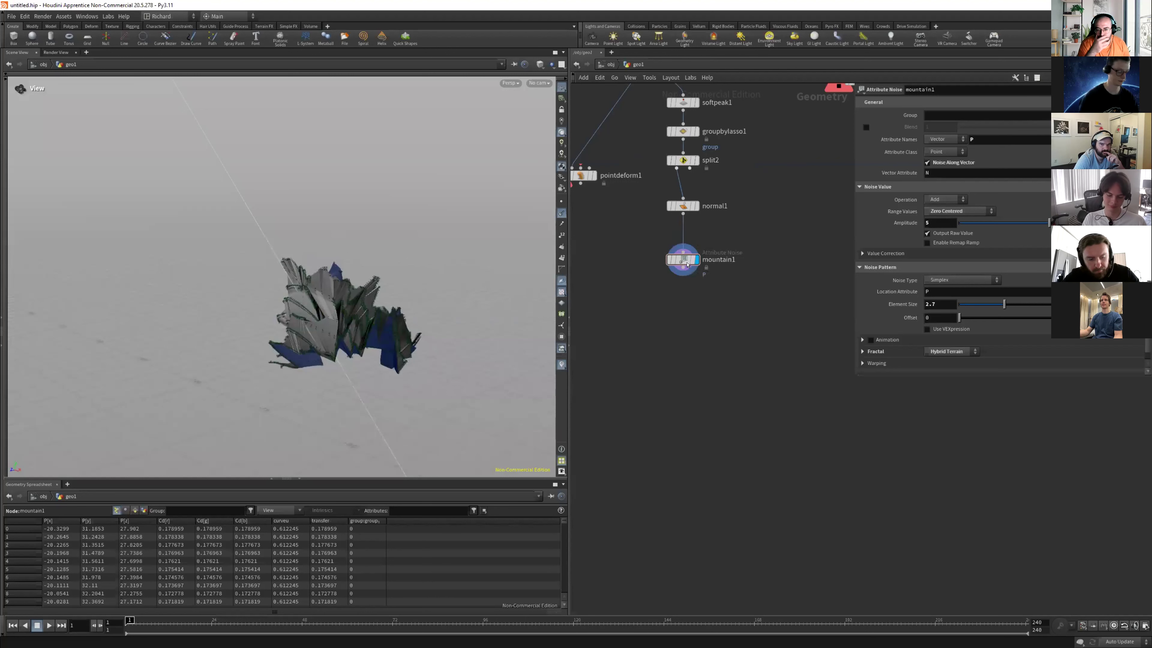
Duplicate the mountain1 noise node beside the original and set the copy's Element Size to 0.
mouse_move(683, 264)
left_click_drag(683, 264, 755, 263)
left_click_drag(962, 305, 957, 305)
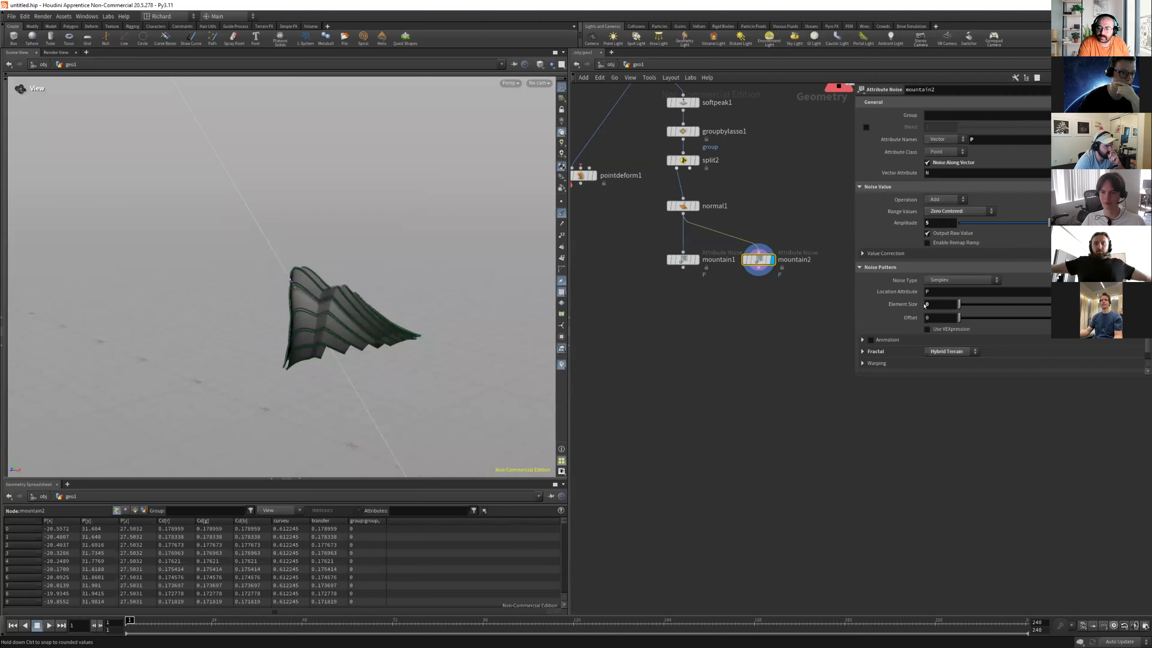
Compare the mountain1 result with the mountain2 result in the viewport.
left_click(696, 259)
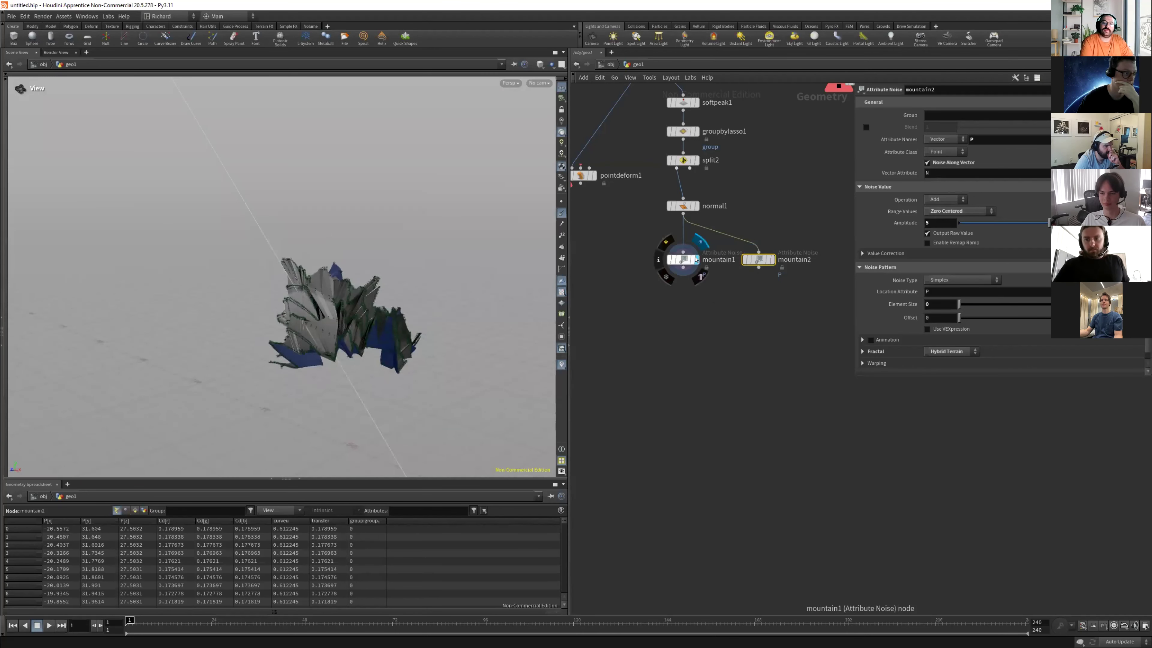
left_click_drag(343, 300, 349, 287)
left_click(774, 261)
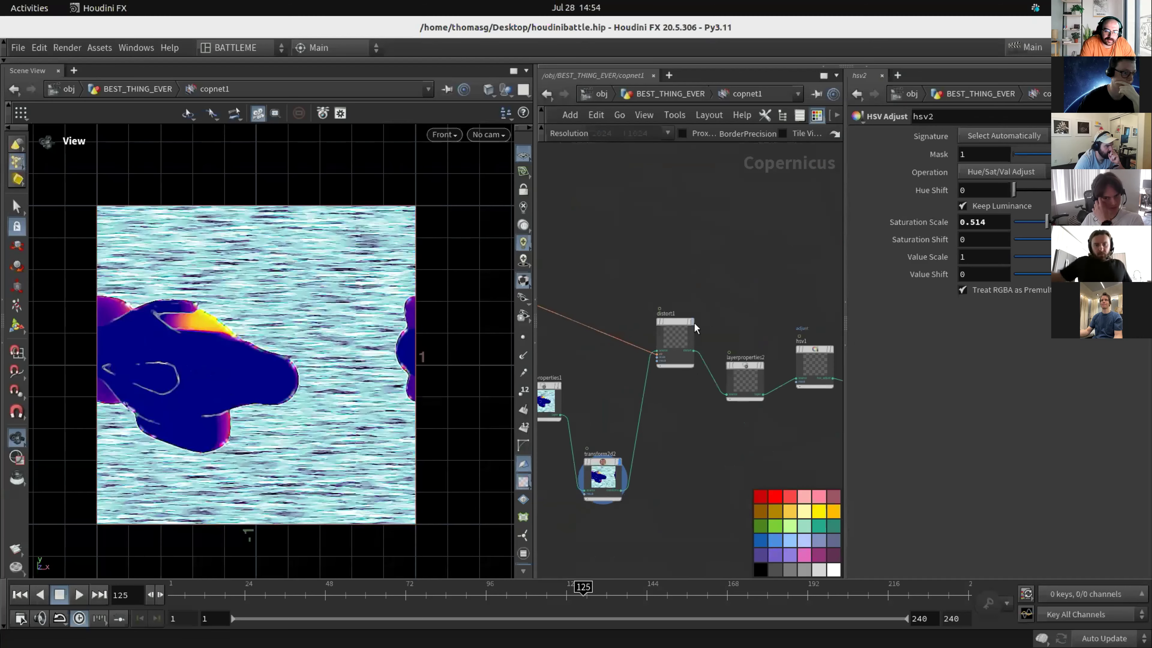
Display the output of the distort1 node in the copnet1 network.
mouse_move(691, 323)
left_click(695, 302)
scroll(750, 330, "up", 3)
middle_click_drag(750, 330, 656, 330)
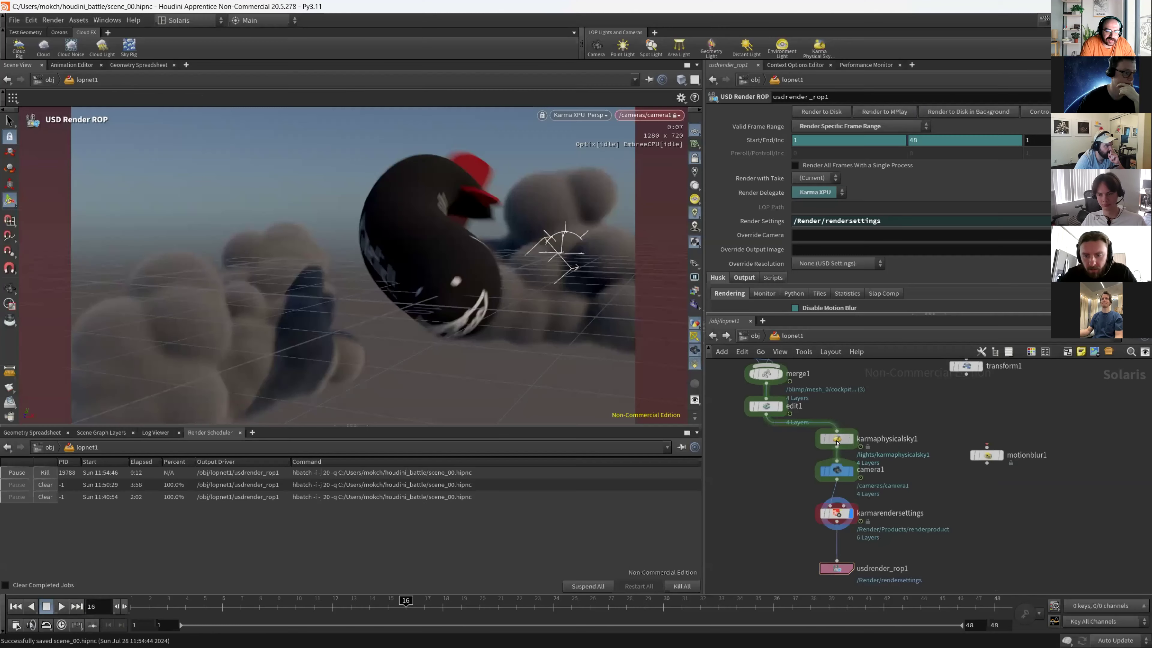
Select the karmaphysicalsky1 node in the lopnet1 network.
left_click(837, 438)
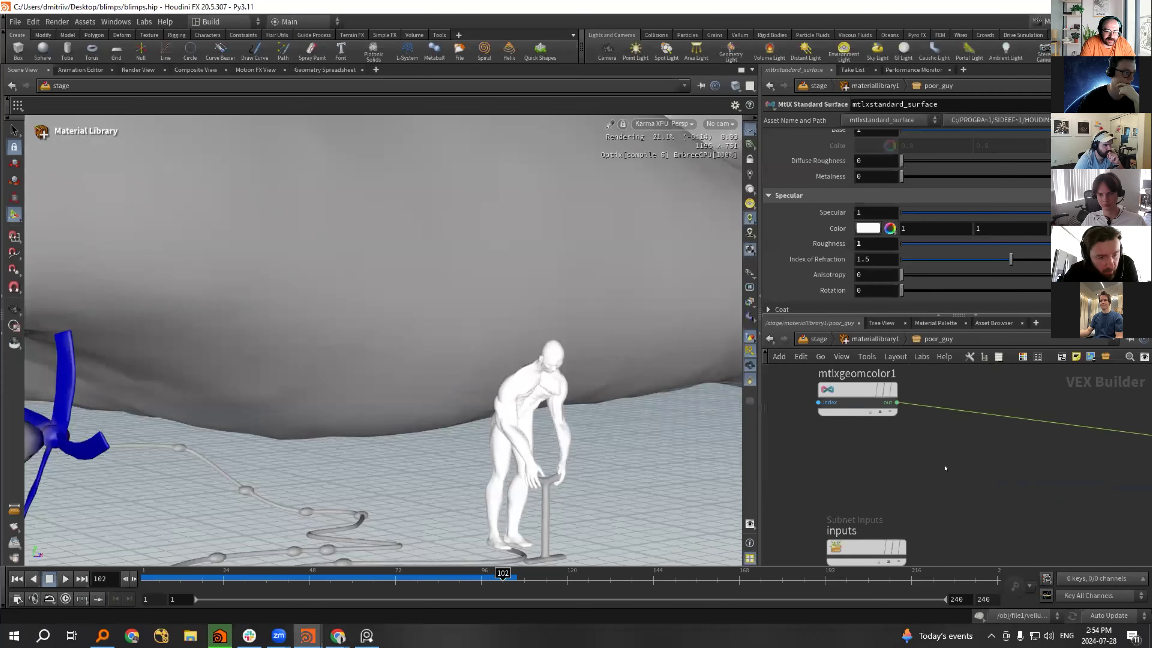
Adjust the Index of the mtlxgeomcolor1 node in the poor_guy material network.
left_click(850, 400)
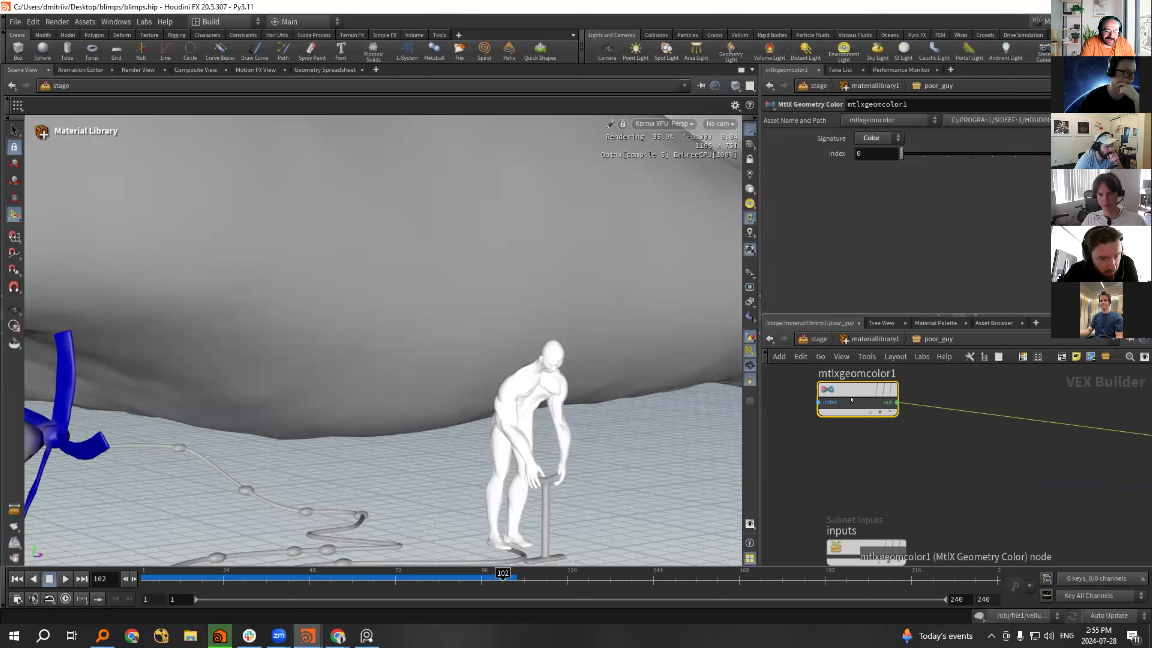
middle_click_drag(991, 369, 974, 416)
left_click_drag(904, 157, 917, 158)
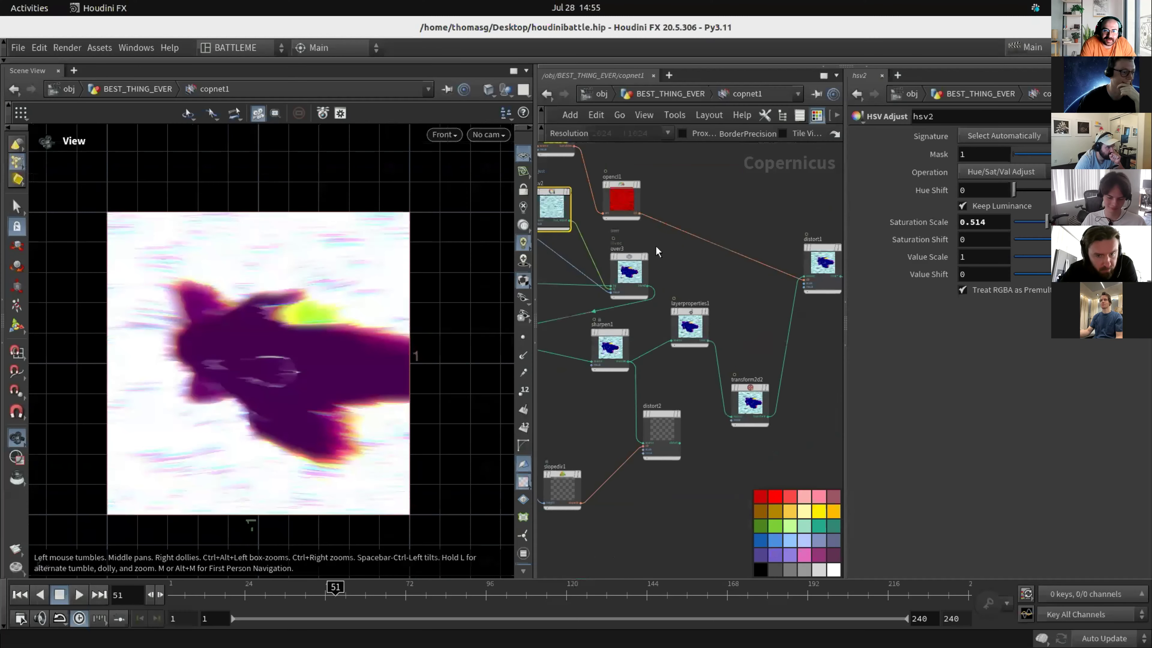
Set the Value Scale of the hsv2 node in copnet1 to 0.374.
middle_click_drag(656, 247, 749, 299)
scroll(584, 323, "up", 2)
middle_click_drag(583, 323, 637, 353)
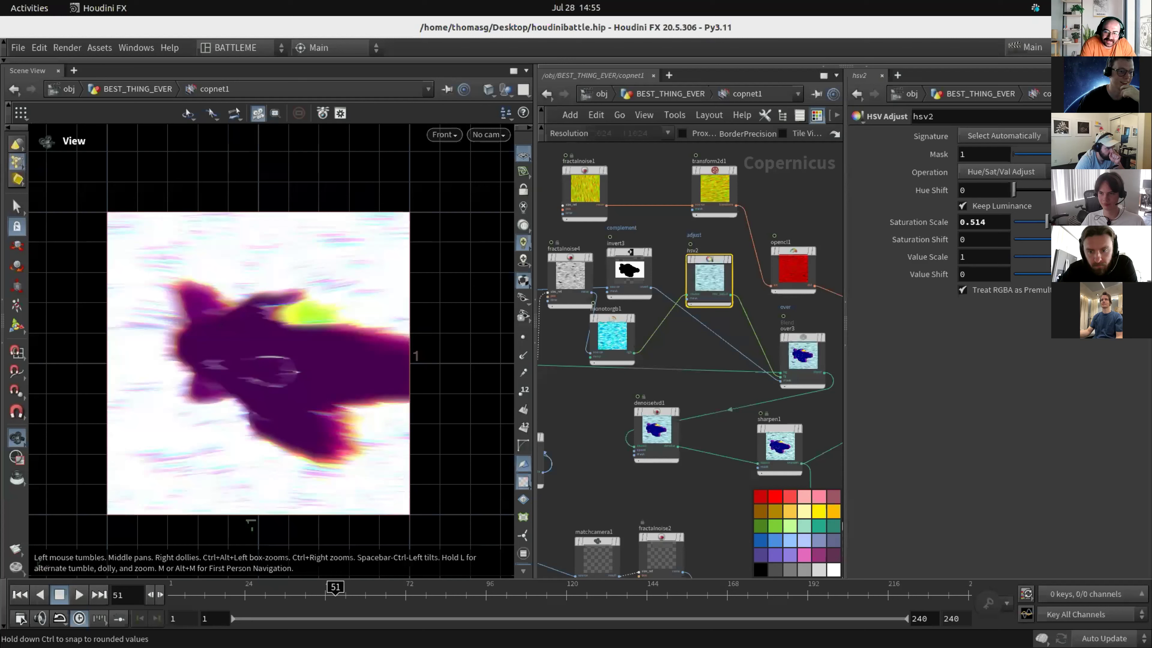
left_click_drag(1036, 265, 1039, 262)
Play the animation to review the chromaticaberration1 output while examining the node chain in copnet1.
middle_click_drag(692, 373, 544, 356)
scroll(545, 356, "down", 4)
scroll(669, 412, "up", 3)
middle_click_drag(787, 411, 603, 412)
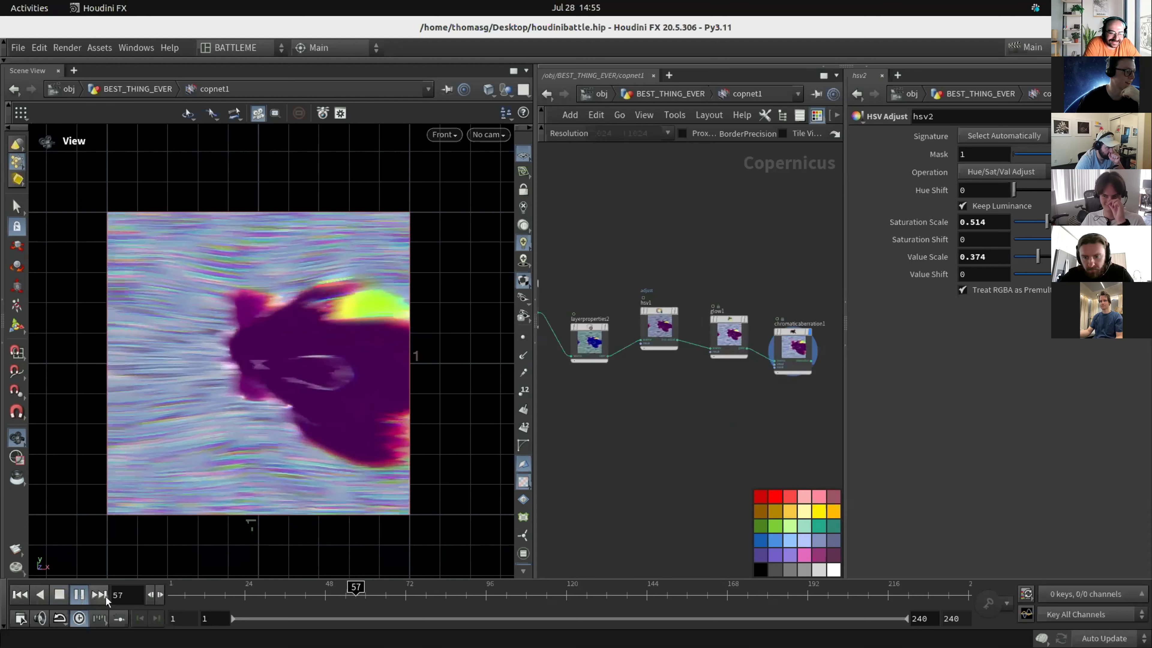
middle_click_drag(661, 411, 748, 411)
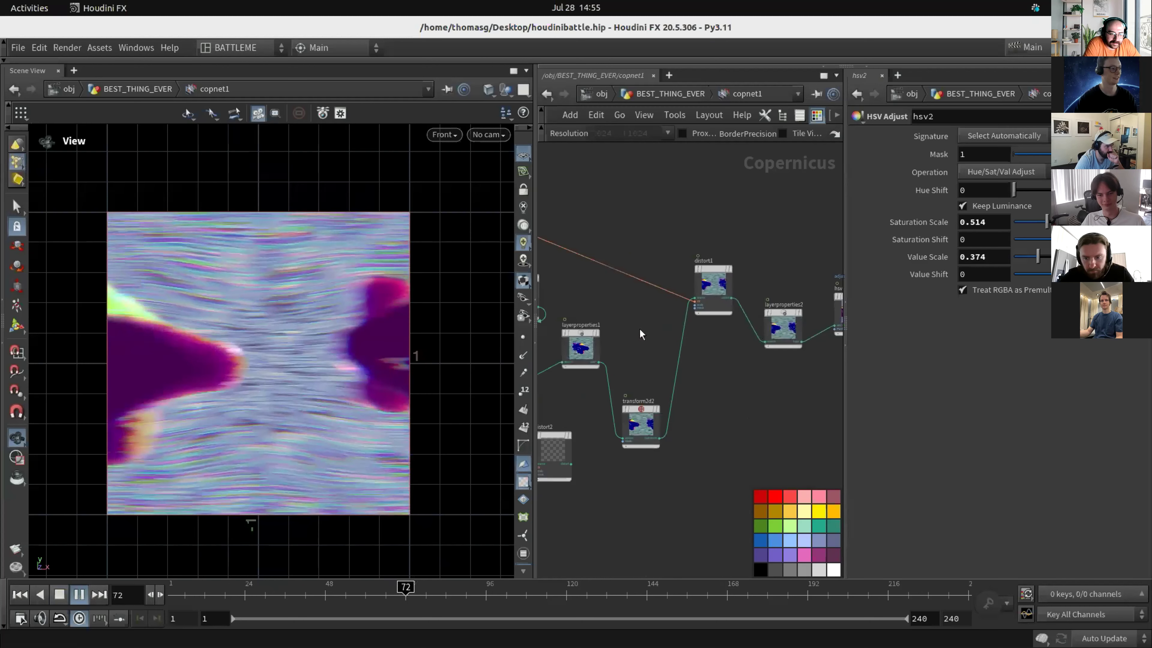
middle_click_drag(639, 329, 692, 335)
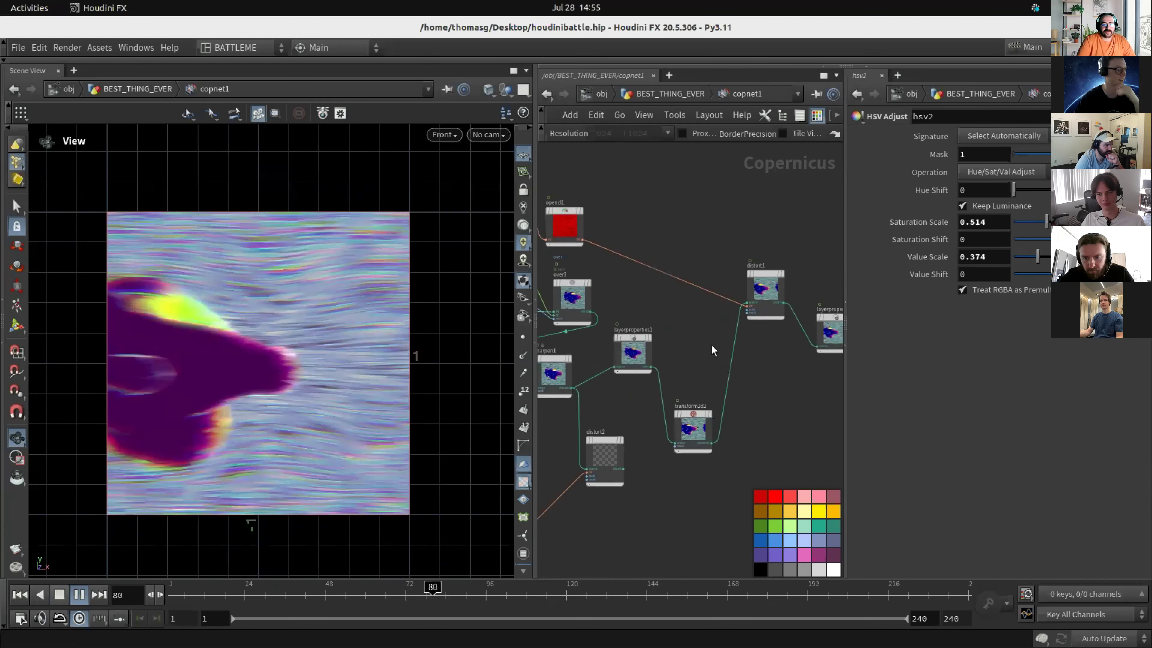
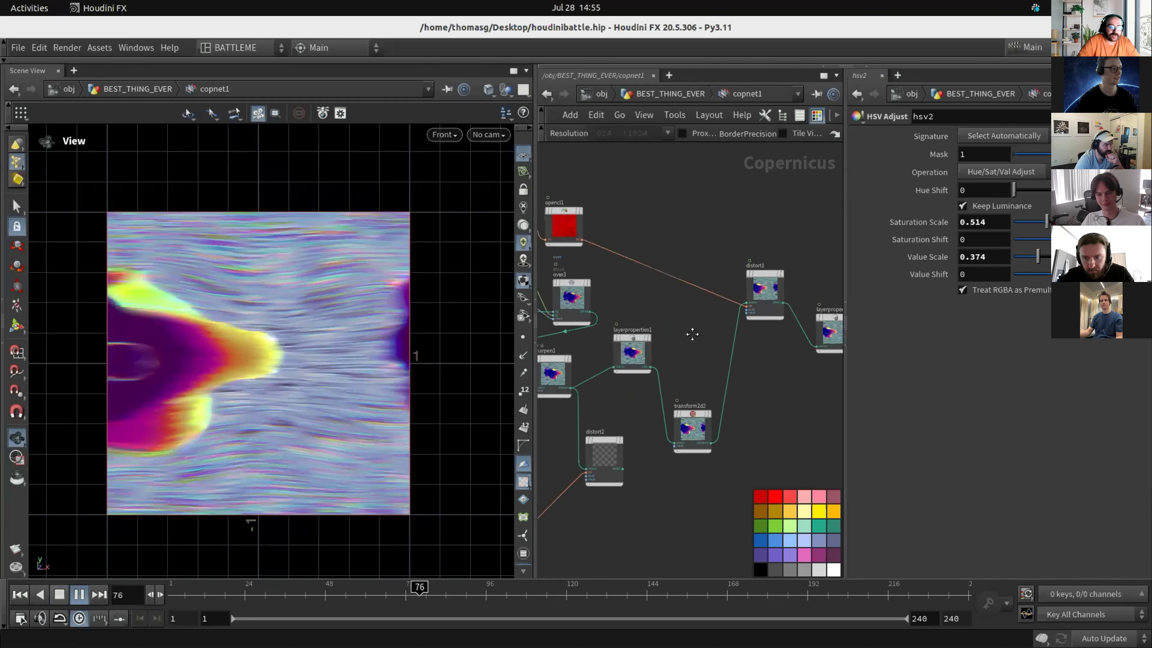
middle_click_drag(748, 336, 805, 334)
middle_click_drag(603, 357, 732, 392)
Add a copy of the hsv2 HSV Adjust node on the connection between over2 and over3.
left_click(710, 348)
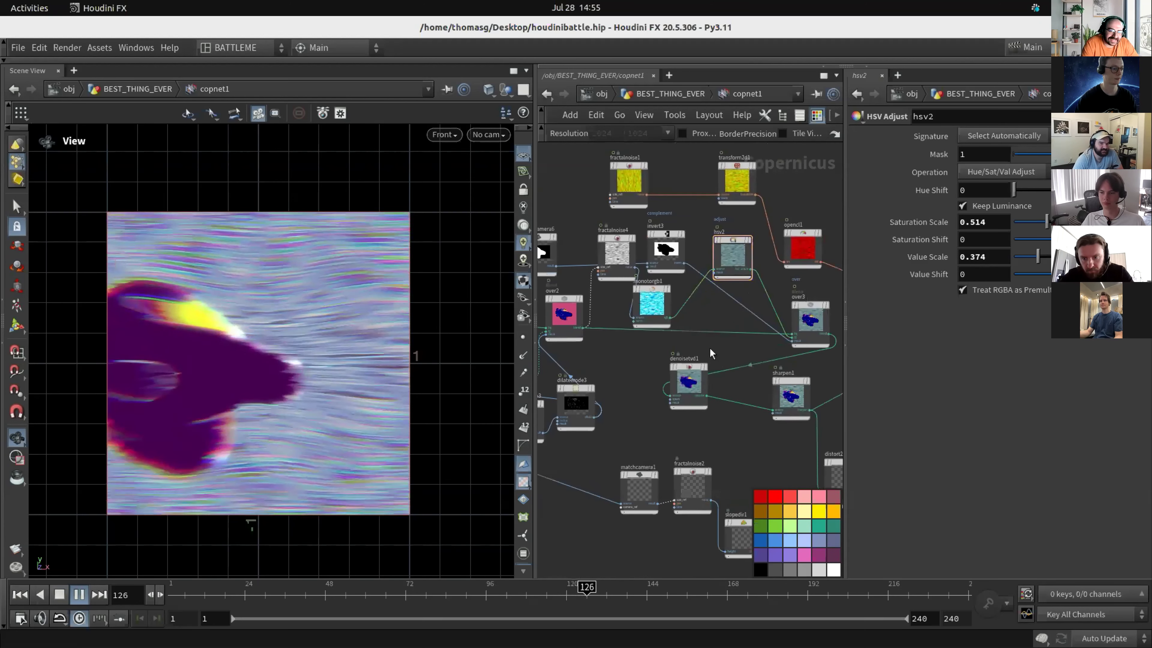
key("Tab")
type("hsv")
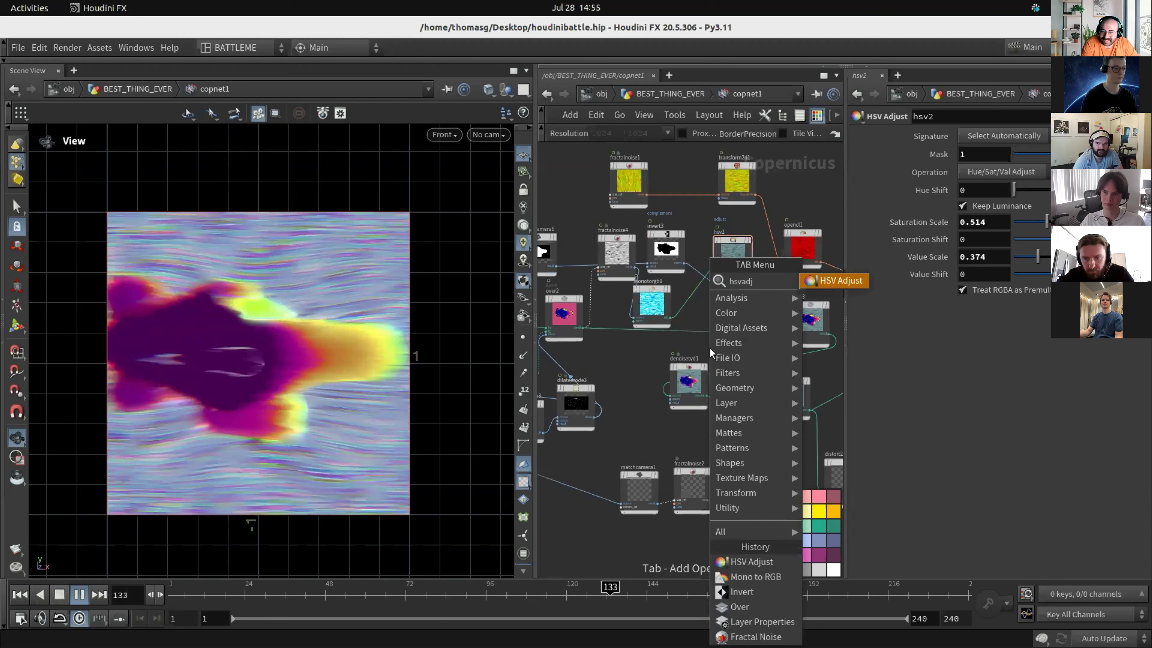
key("Return")
key("ctrl+v")
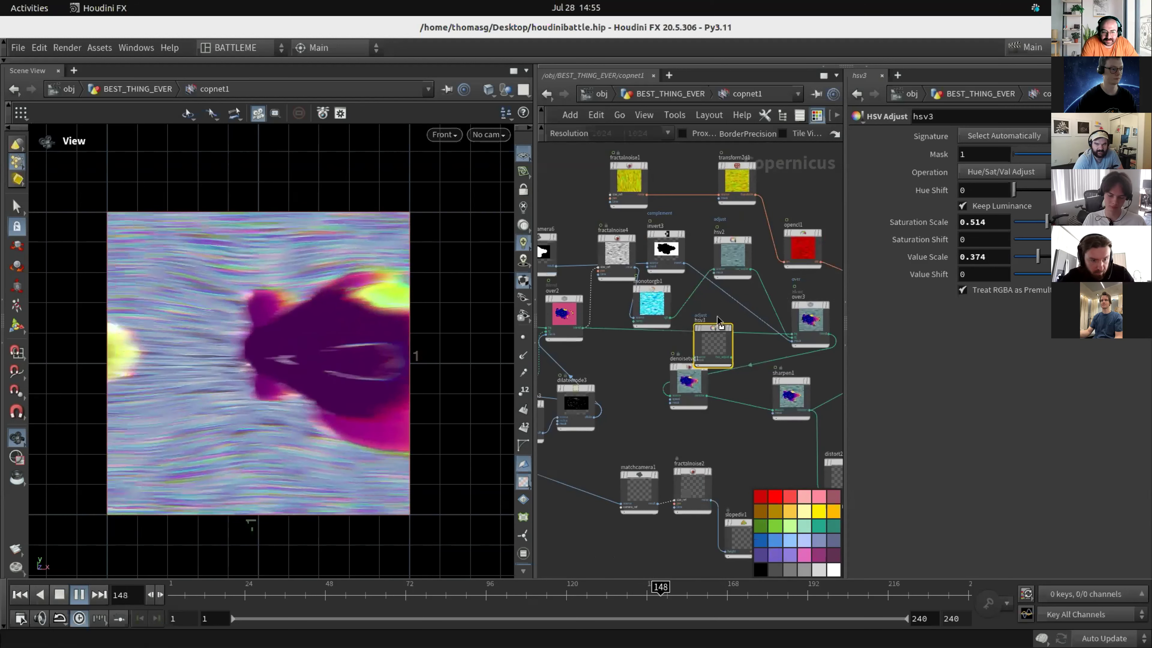
left_click(717, 320)
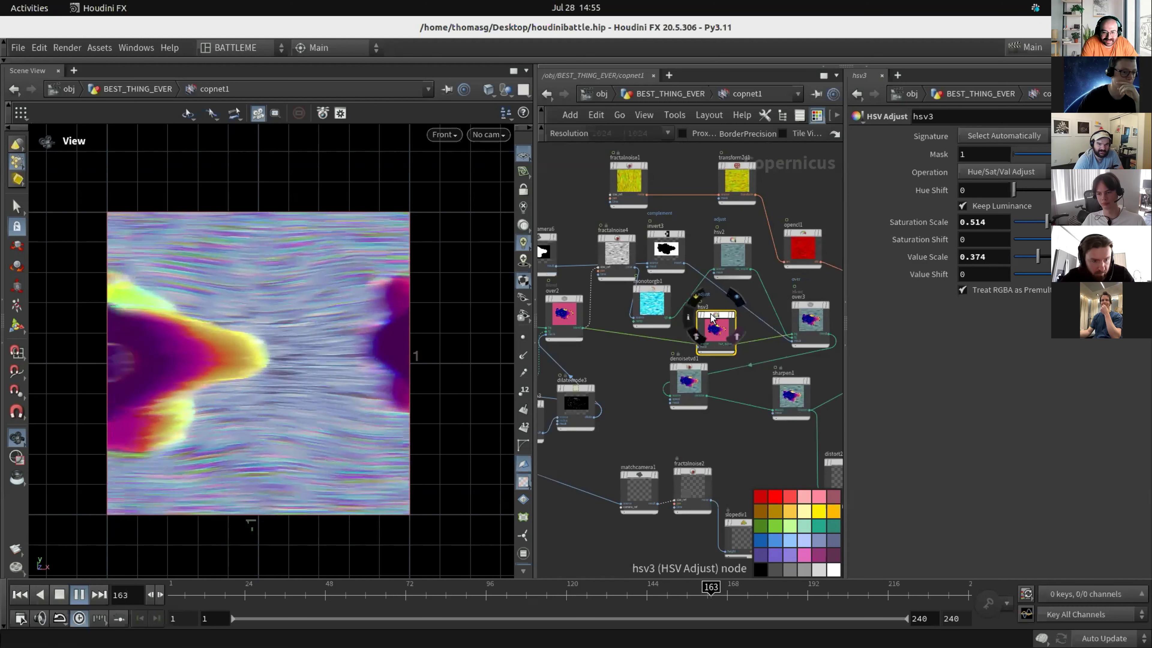
scroll(730, 330, "up", 1)
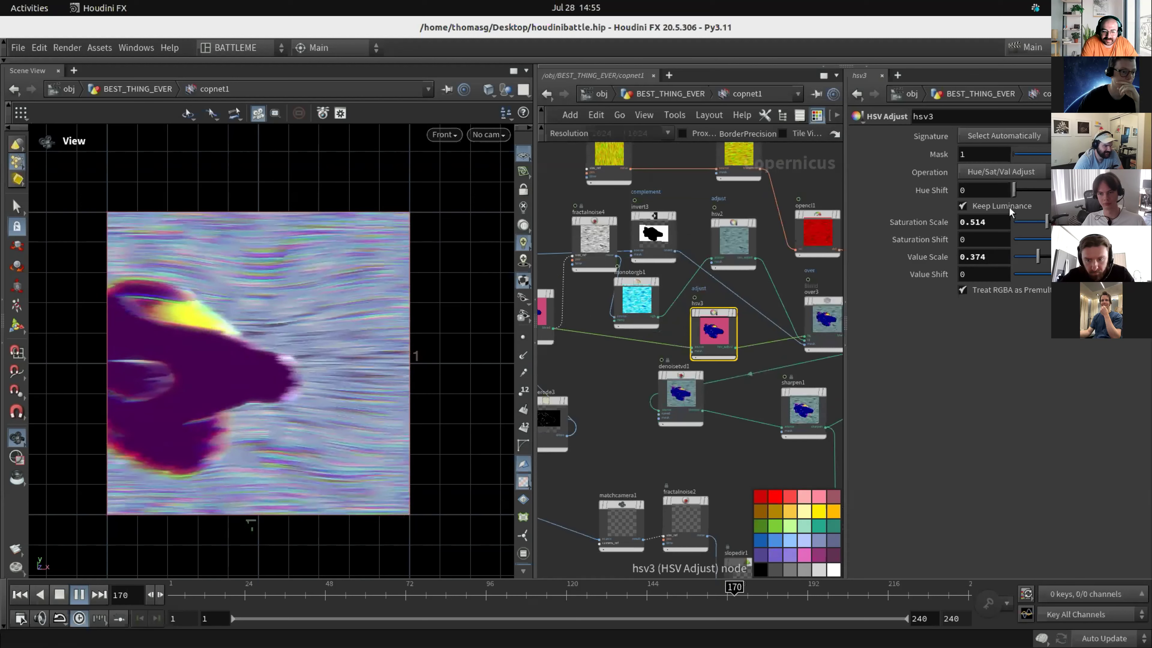
Revert the Saturation Scale and Value Scale of hsv3 to their defaults, then stop playback and save the scene.
right_click(945, 222)
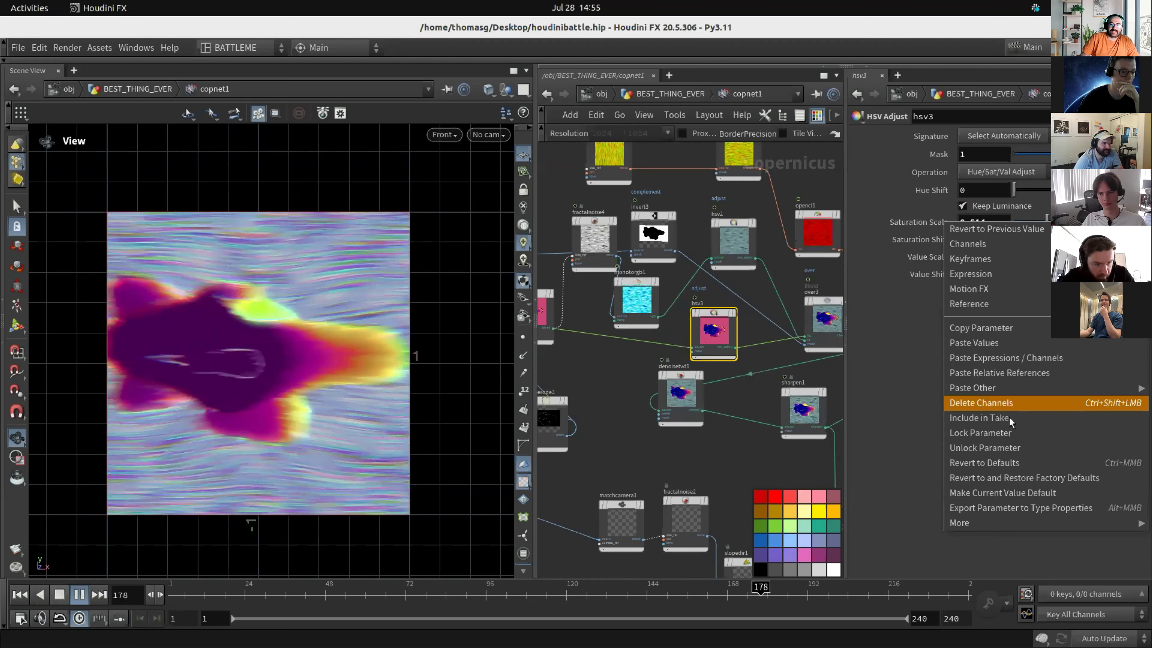
left_click(1002, 464)
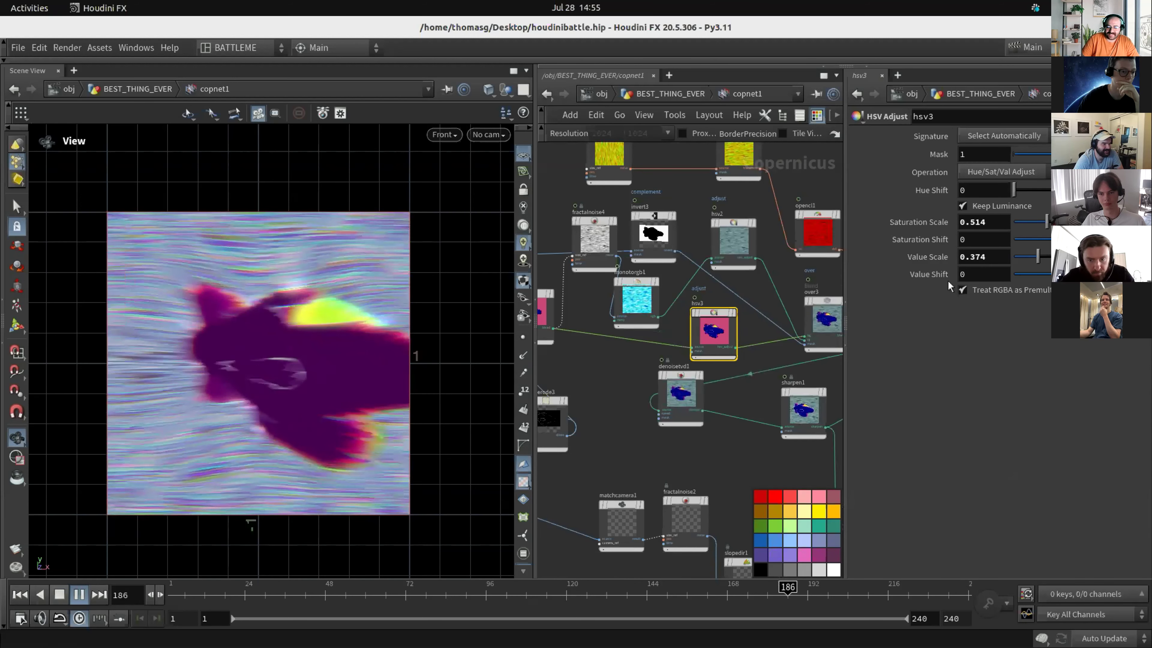
left_click(60, 594)
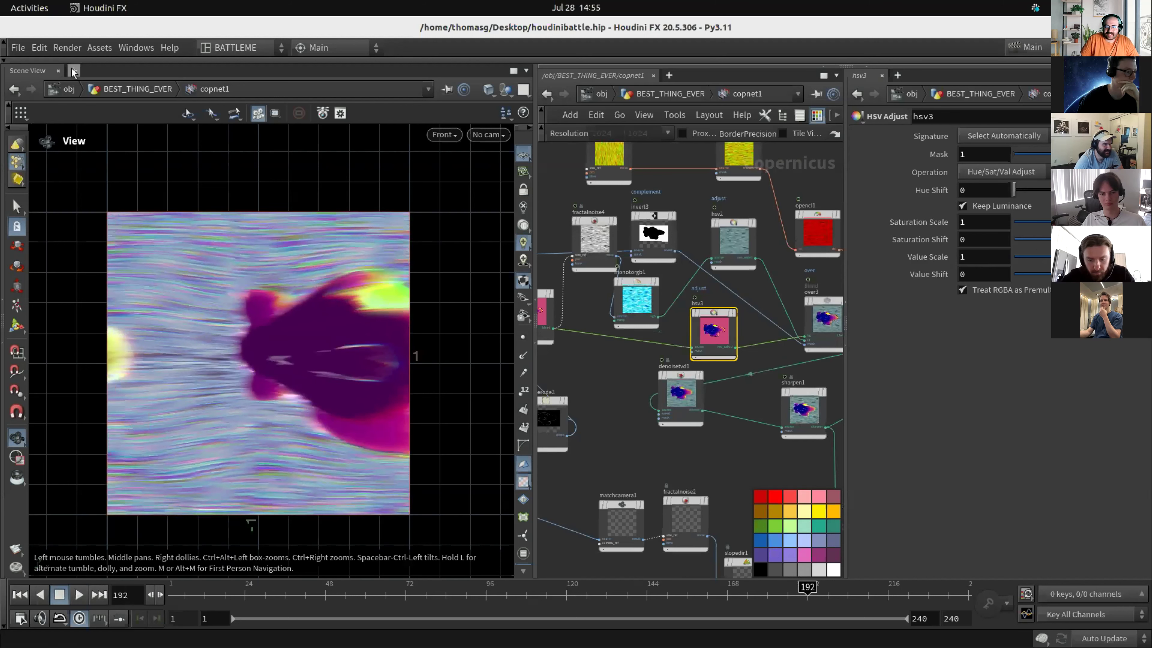
left_click(16, 49)
left_click(27, 115)
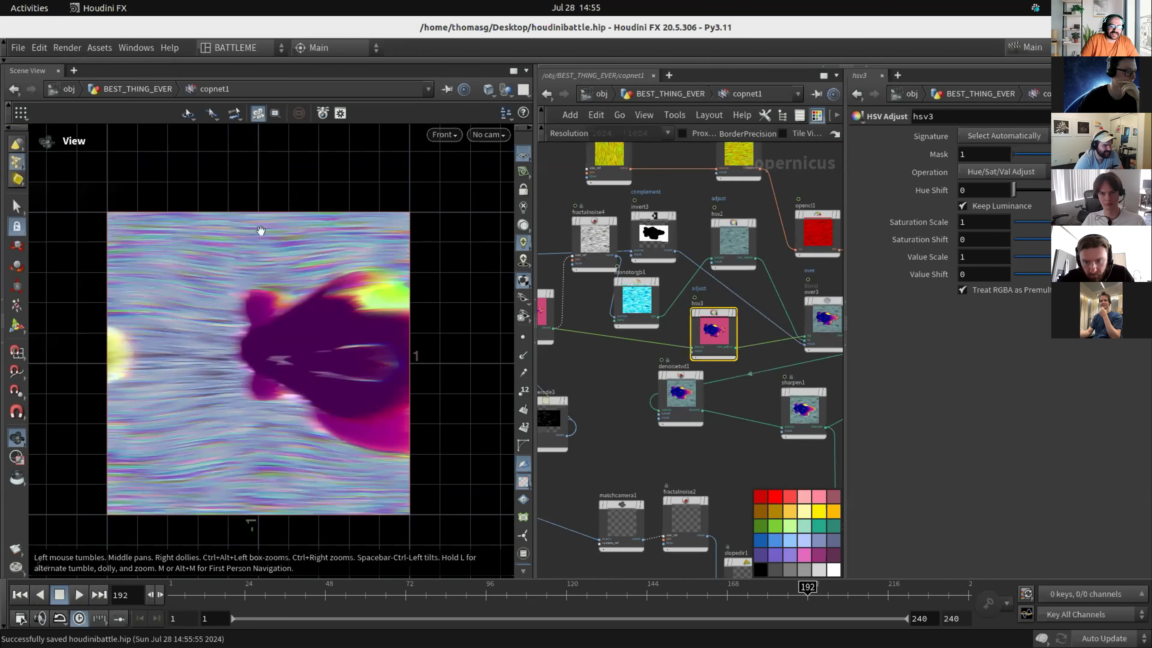
Display the hsv3 node's output and set its Value Scale to 1.617.
scroll(758, 318, "up", 3)
left_click(714, 313)
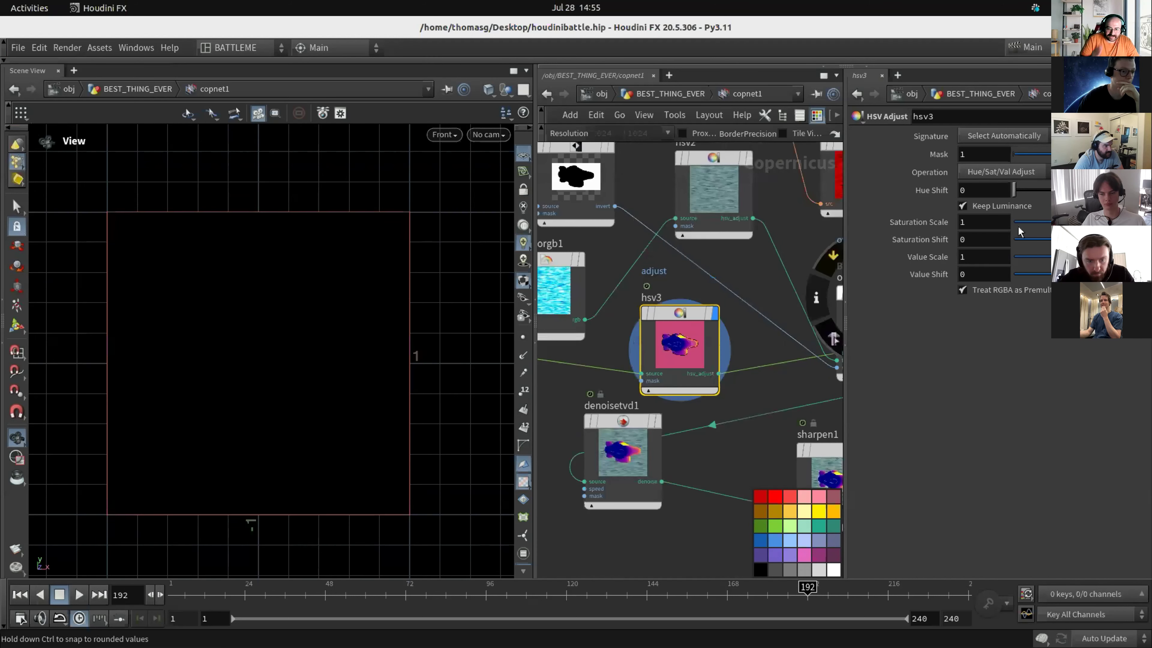
mouse_move(1079, 257)
left_mouse_down()
mouse_move(1115, 256)
mouse_move(1088, 257)
left_mouse_up()
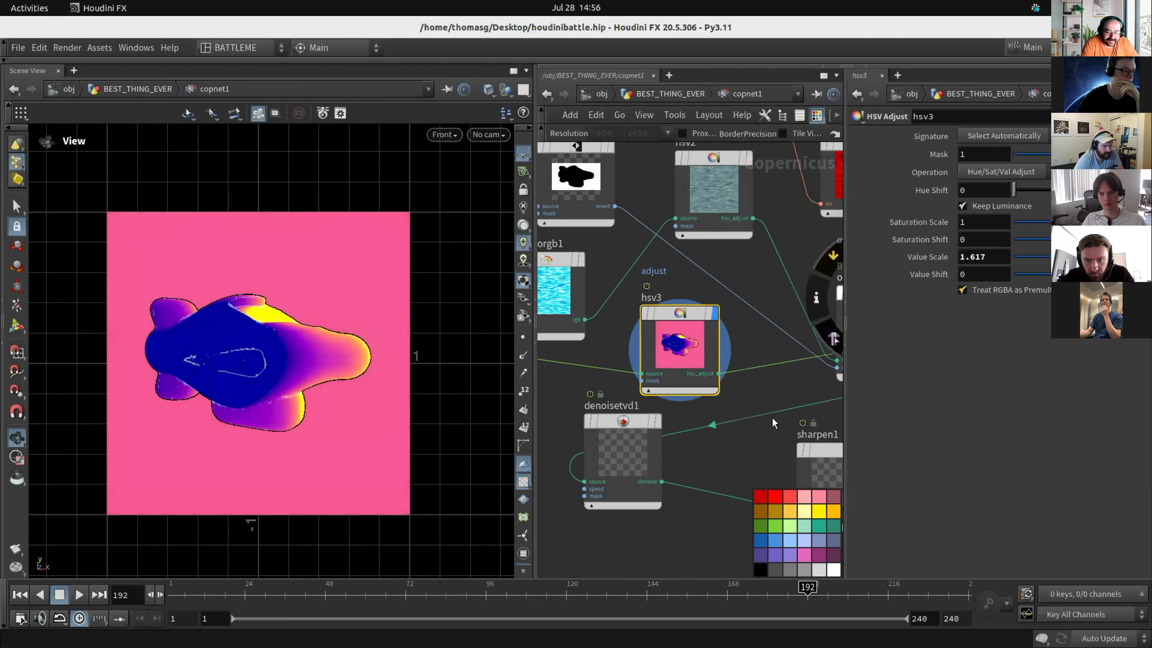
Display the chromaticaberration1 output and check it at frame 65 and near the start of the timeline.
scroll(805, 331, "down", 8)
scroll(805, 330, "up", 5)
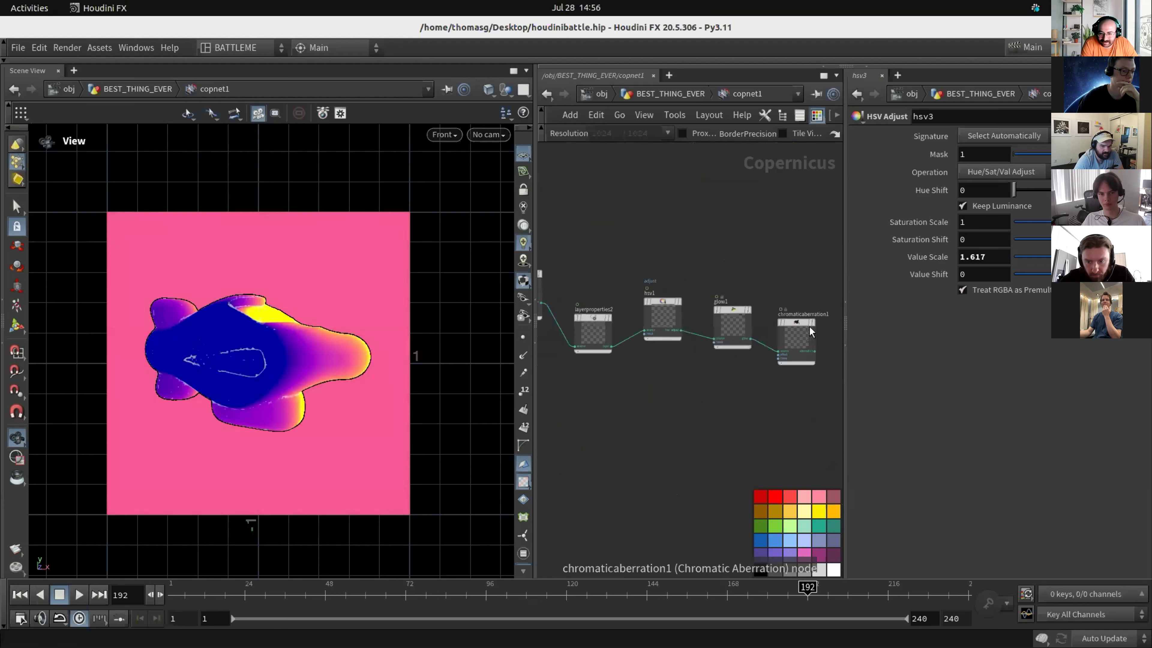
left_click(810, 327)
scroll(660, 408, "down", 2)
left_click(387, 601)
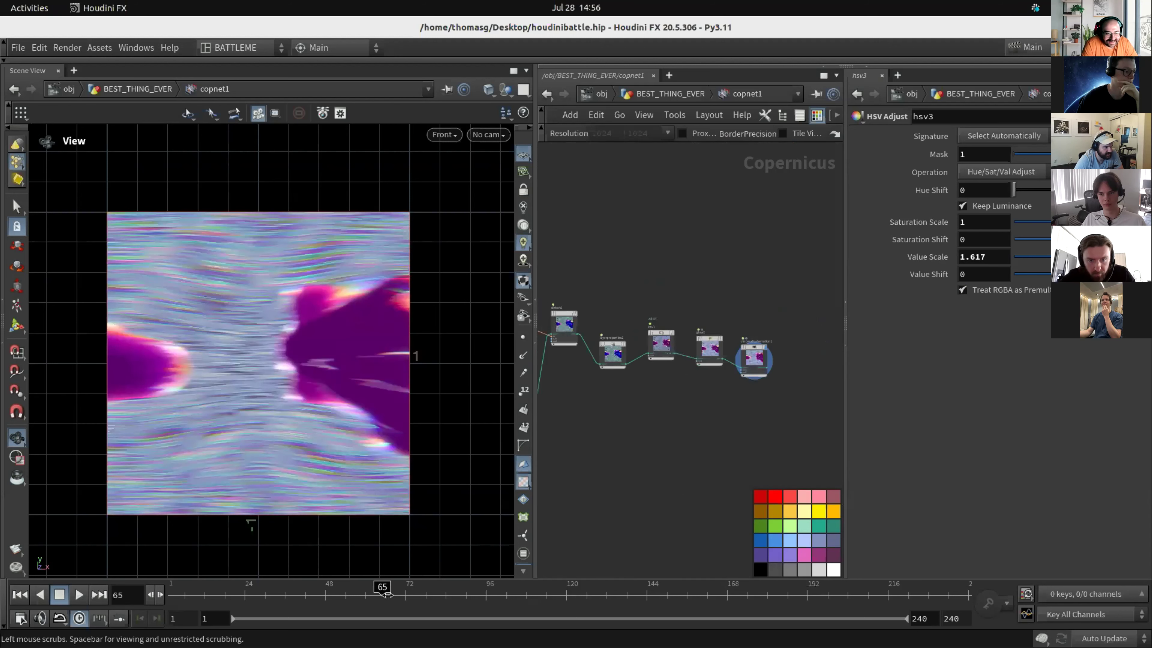
left_click(172, 598)
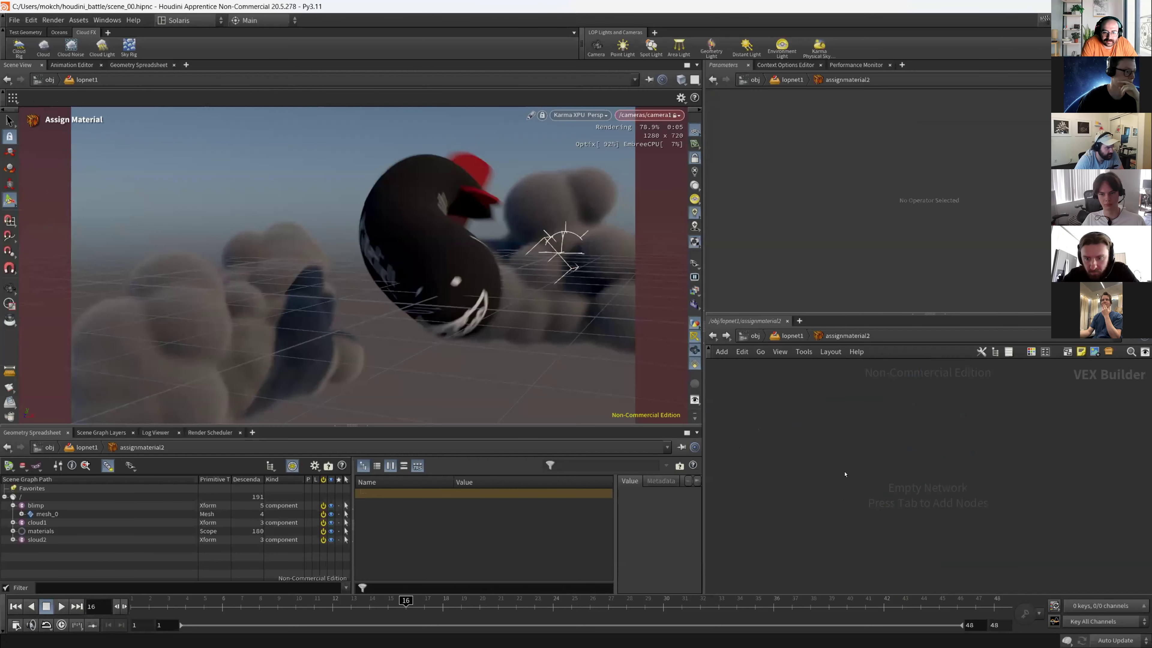
Examine the Karma Pyro Shader settings of the cloud material inside materiallibrary1, returning to lopnet1 when done.
key("u")
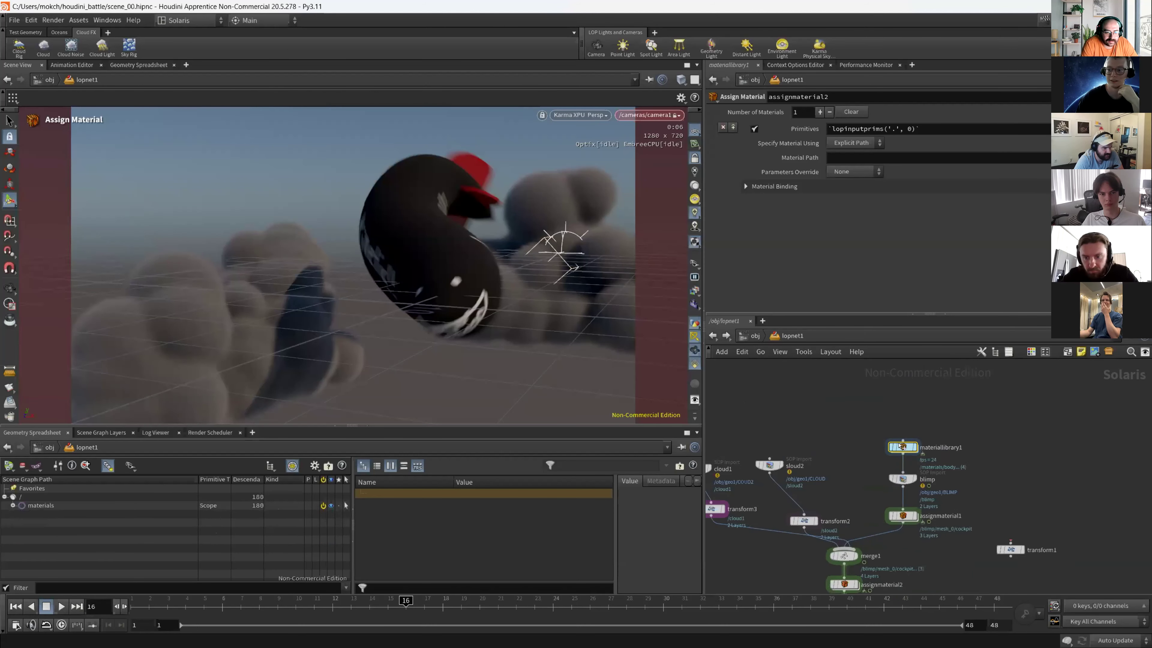
double_click(899, 442)
double_click(944, 456)
left_click(931, 464)
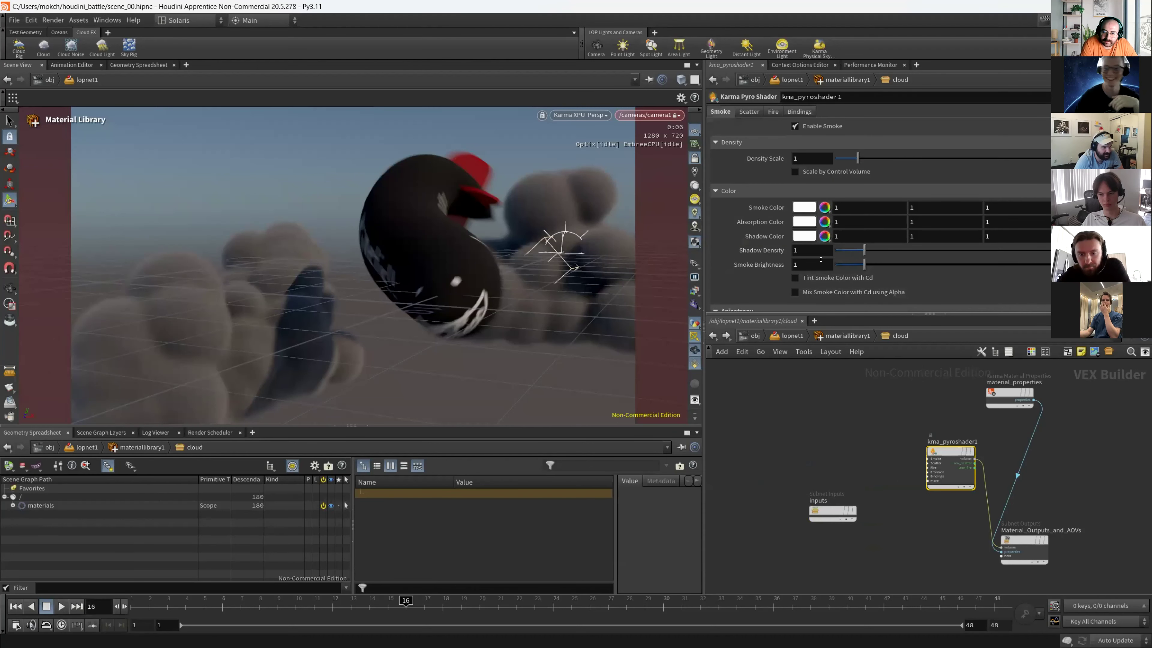
key("u")
key("u")
middle_click_drag(841, 473, 853, 350)
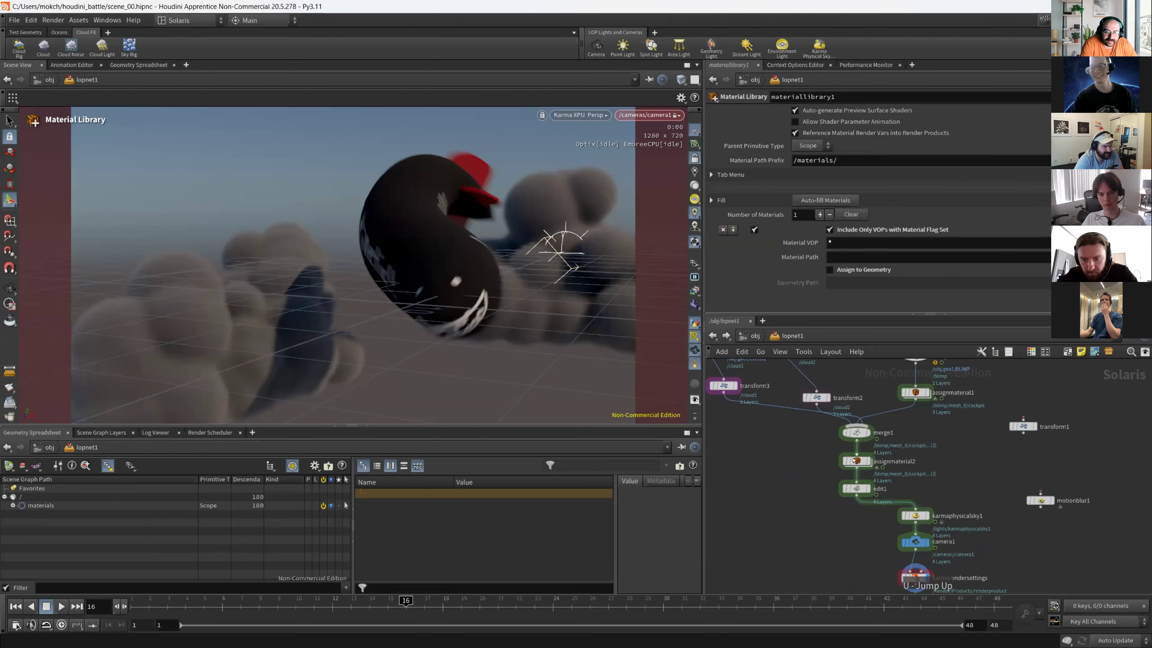
Set the Primitives of the assignmaterial2 node to /cloud1.
left_click(857, 461)
triple_click(856, 128)
type("/ct")
key("Tab")
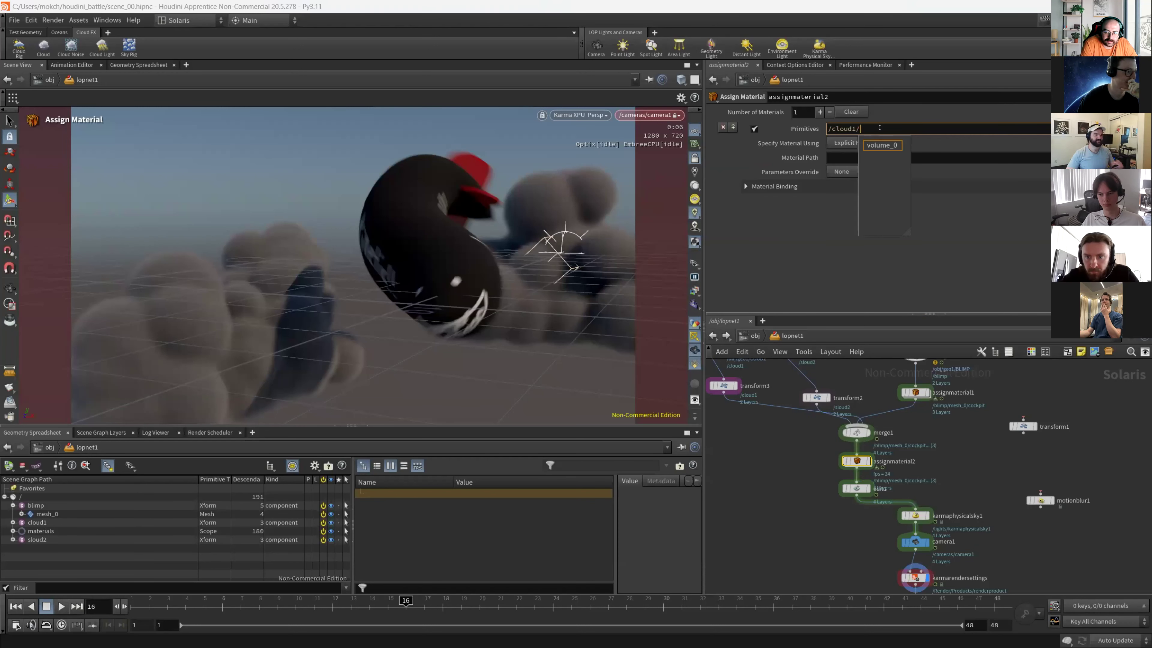
key("BackSpace")
key("BackSpace")
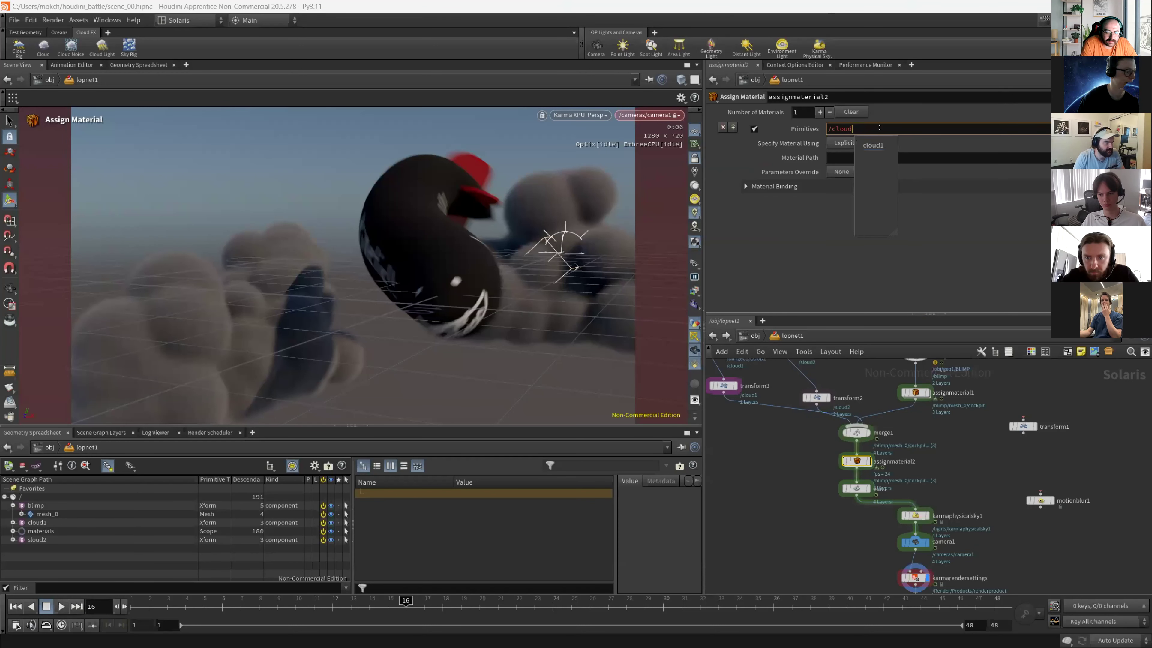
type("1")
key("Return")
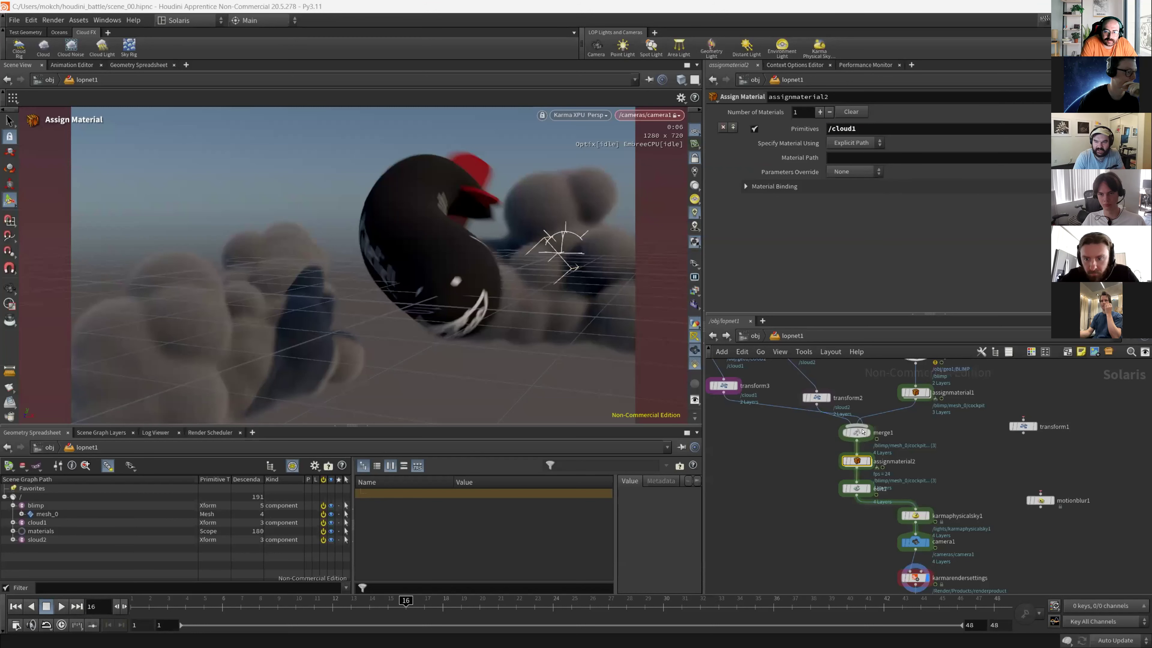
Set the Material Path for the /cloud1 assignment to /materials/cloud.
left_click(955, 152)
type("/materials/")
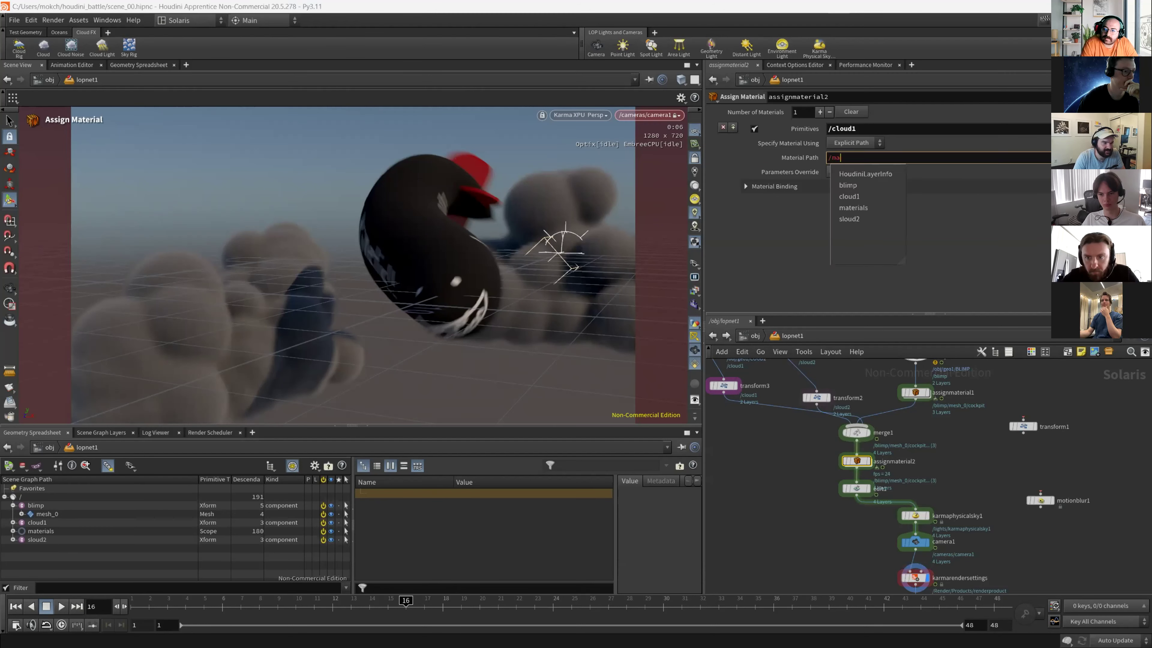
key("Down")
key("Return")
key("BackSpace")
key("Return")
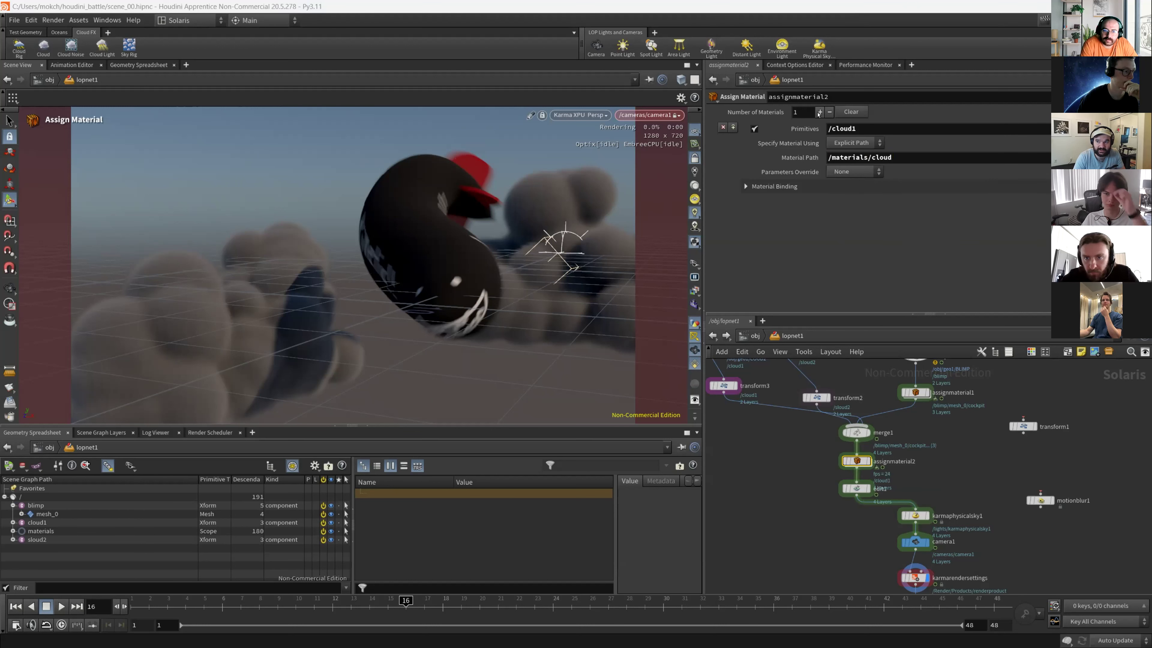
Add a second material assignment to assignmaterial2 and replace its default Primitives expression with /.
left_click(819, 112)
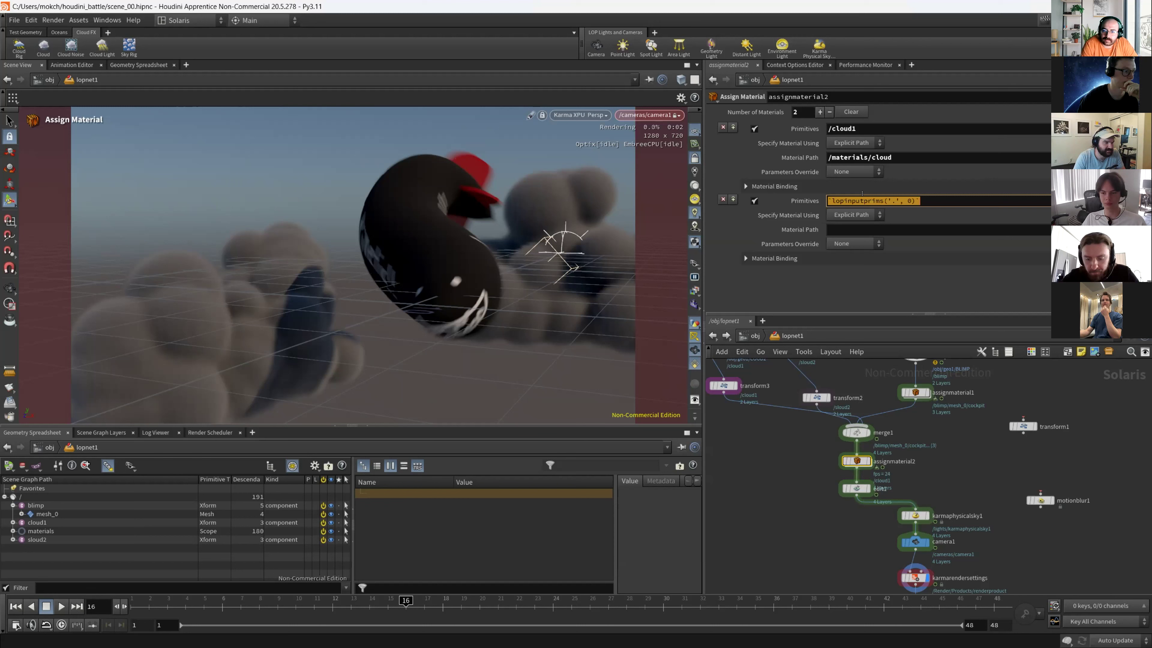
type("/cl")
key("BackSpace")
key("BackSpace")
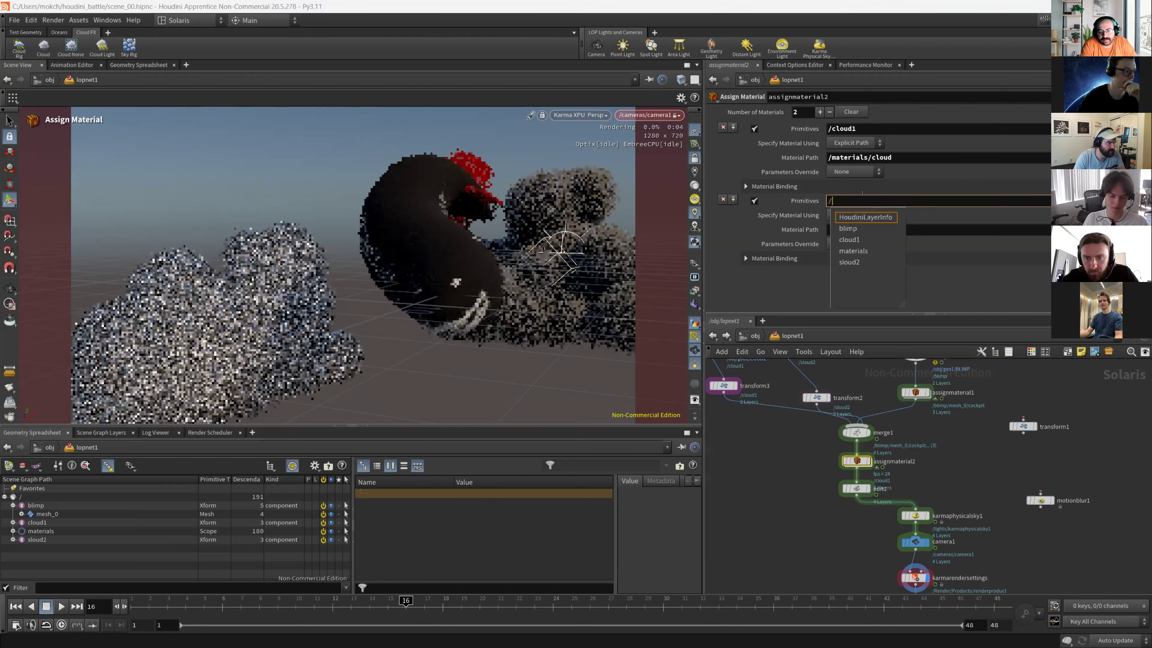
Rename the sloud2 import node in lopnet1 to cloud2.
left_click(794, 453)
middle_click_drag(795, 453, 848, 525)
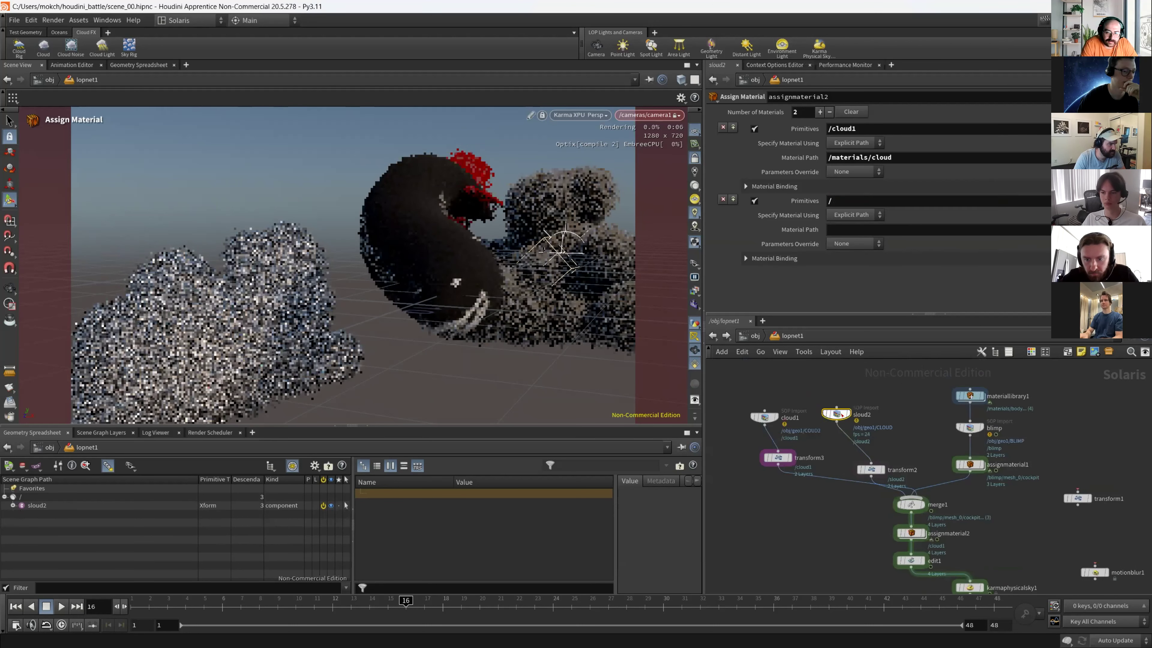
left_click(836, 414)
scroll(839, 417, "up", 3)
double_click(868, 412)
key("BackSpace")
type("c")
key("Return")
Set the second assignment's Primitives in assignmaterial2 to /cloud2 and open its Material Path for editing.
middle_click_drag(981, 588, 964, 500)
left_click(921, 495)
left_click(849, 200)
type("/cl")
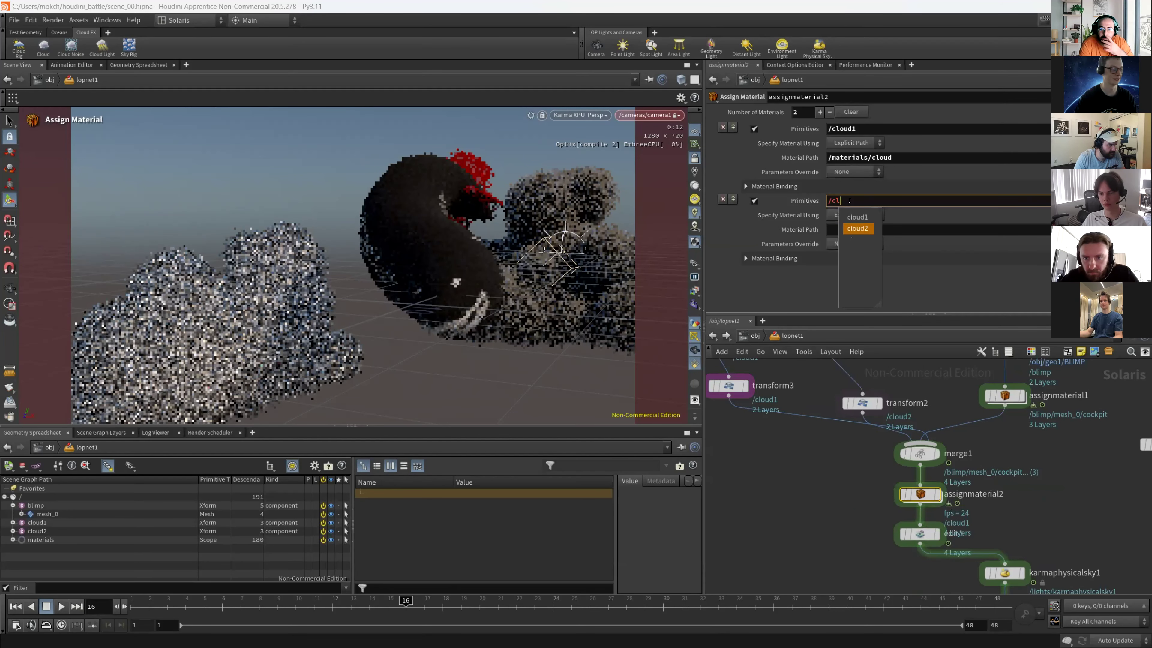
type("oud2")
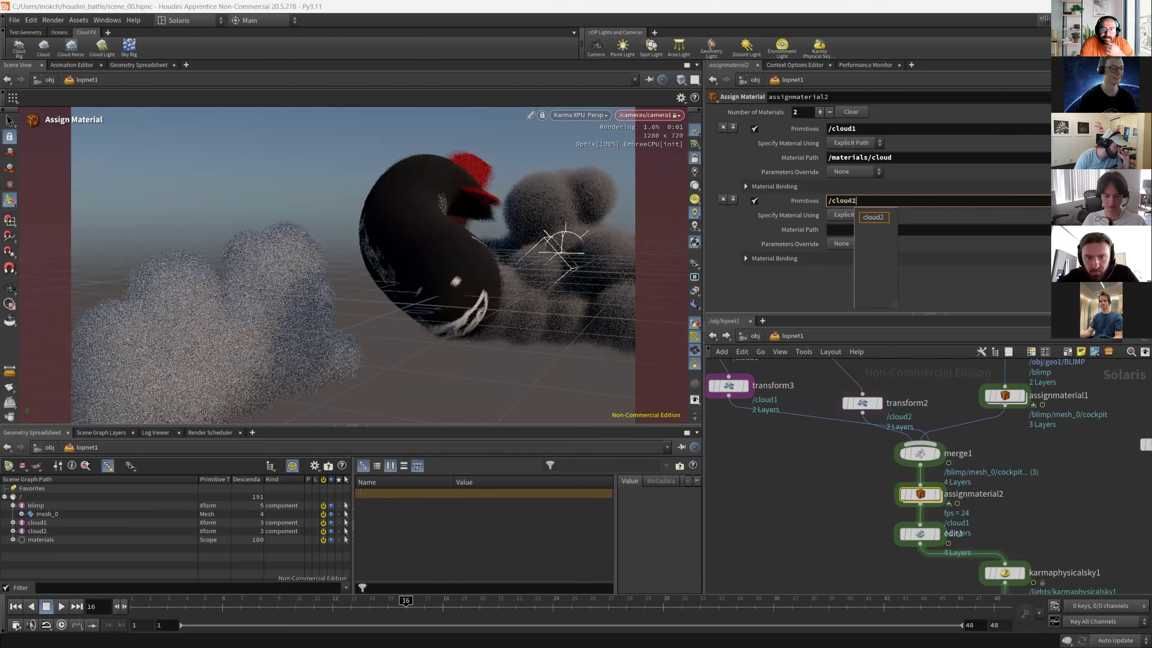
key("Return")
left_click(857, 230)
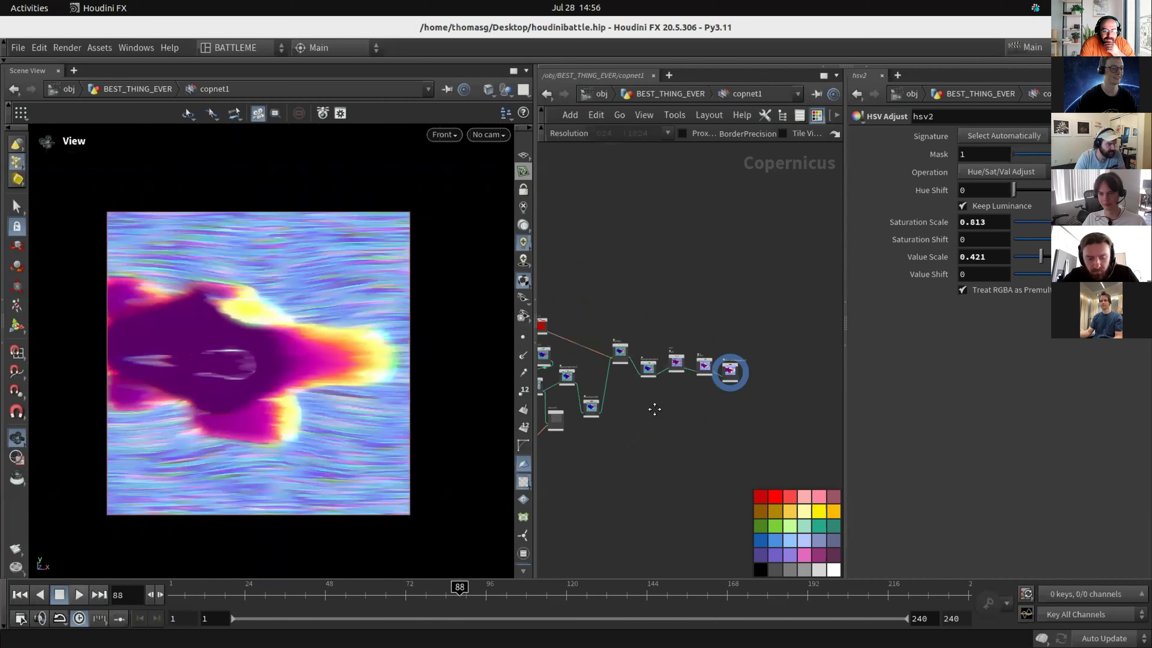
Examine the whole Copernicus node network in copnet1, ending on the glow1 and chromaticaberration1 nodes at its end.
scroll(715, 399, "up", 2)
key("c")
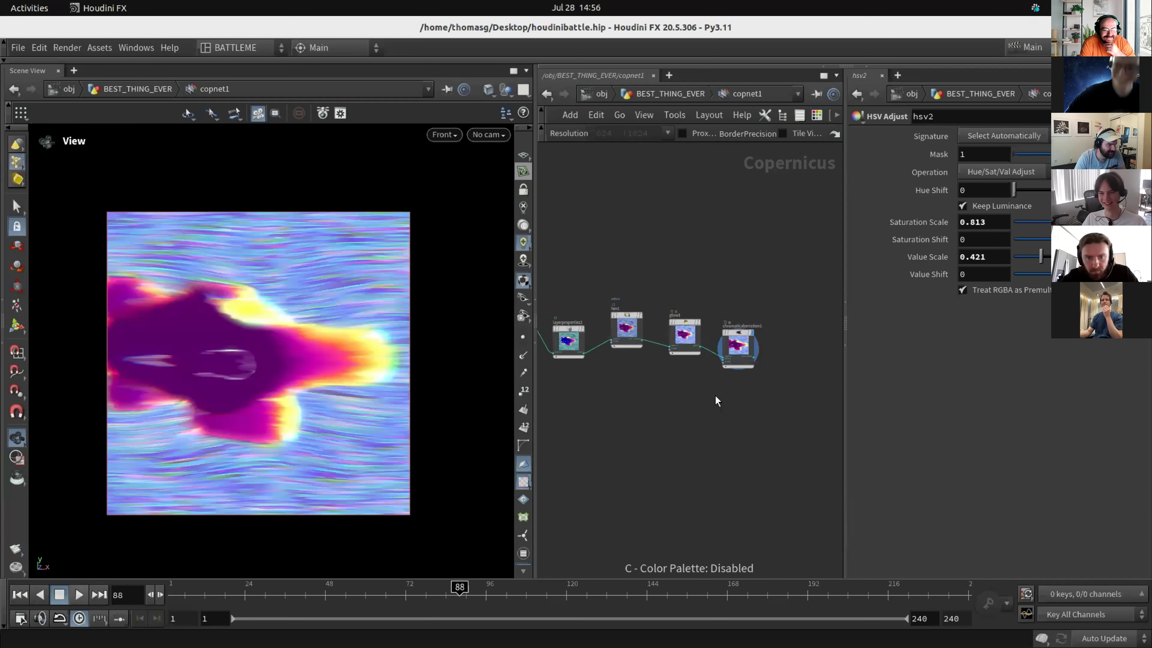
key("h")
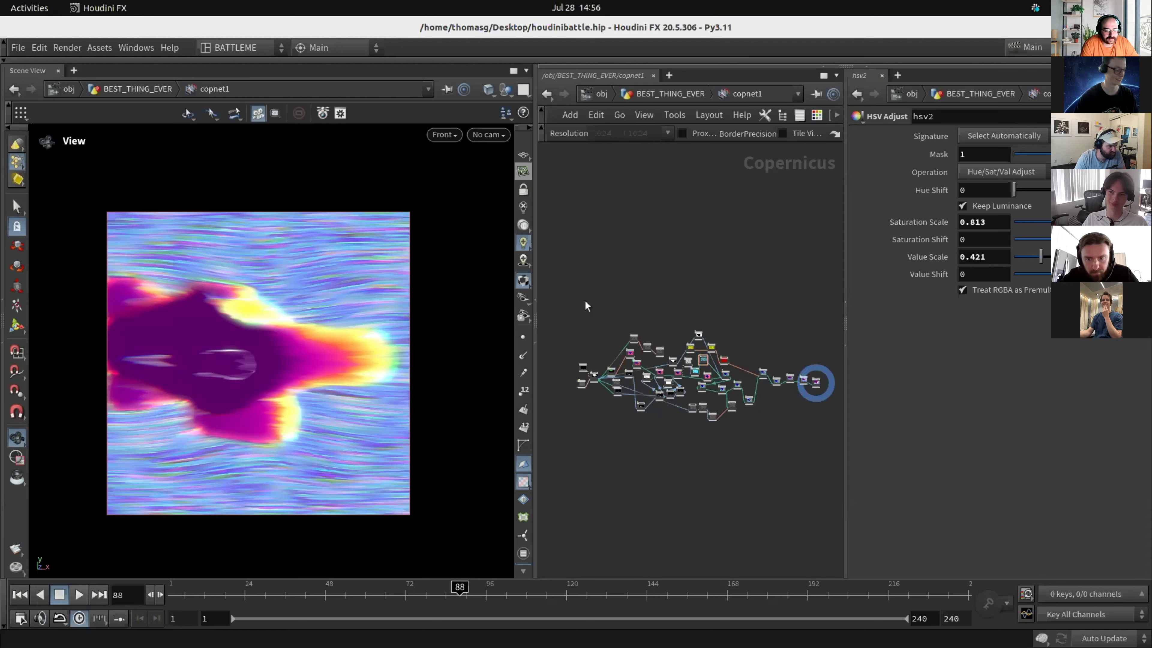
left_click_drag(584, 308, 819, 465)
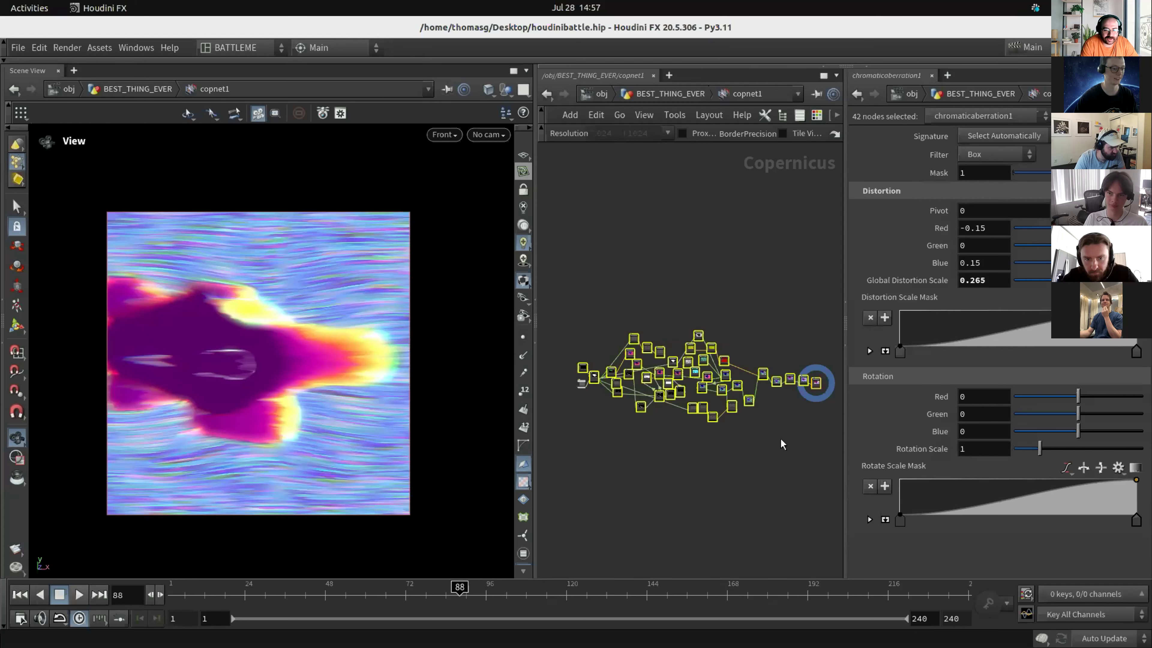
middle_click_drag(780, 444, 722, 457)
left_click(744, 434)
scroll(745, 433, "up", 5)
middle_click_drag(765, 379, 710, 496)
scroll(705, 374, "up", 3)
middle_click_drag(705, 413, 701, 310)
scroll(702, 315, "up", 3)
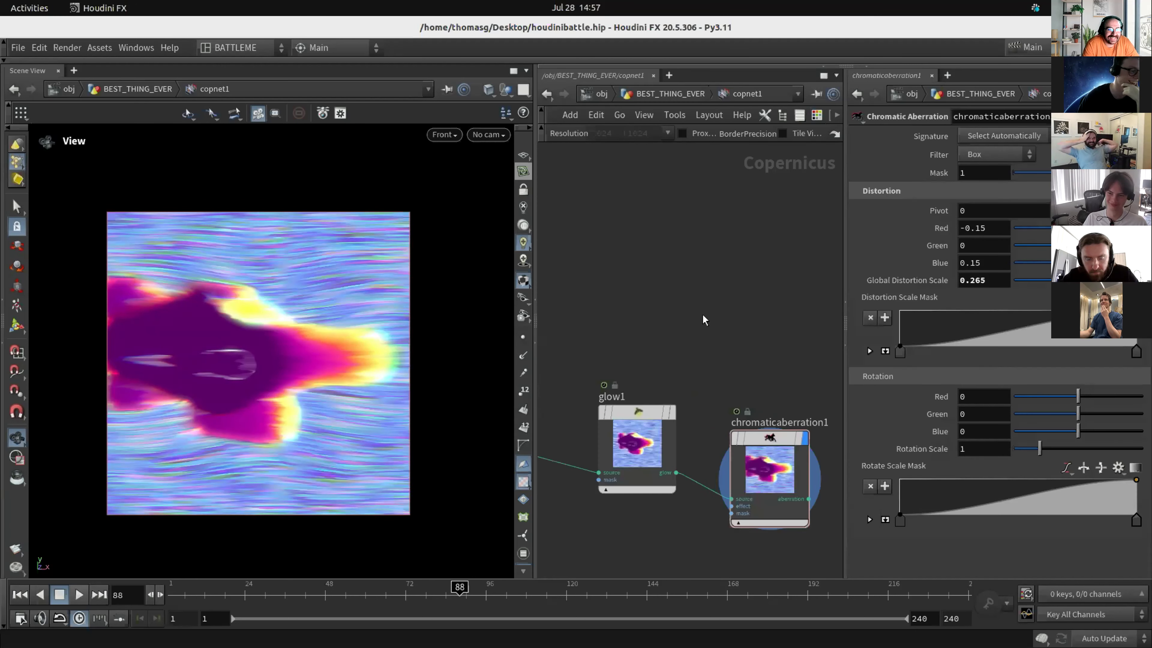
Save houdinibattle.hip and scrub back through the timeline to check the chromatic aberration result on earlier frames.
left_click(18, 48)
left_click(27, 117)
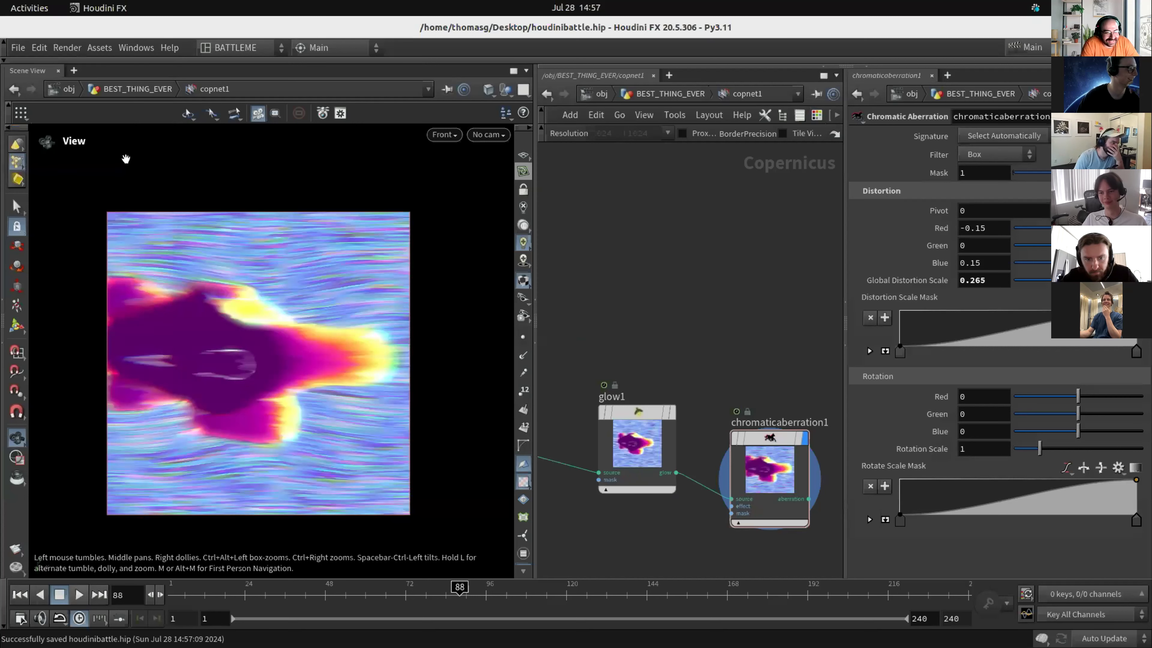
scroll(644, 263, "down", 5)
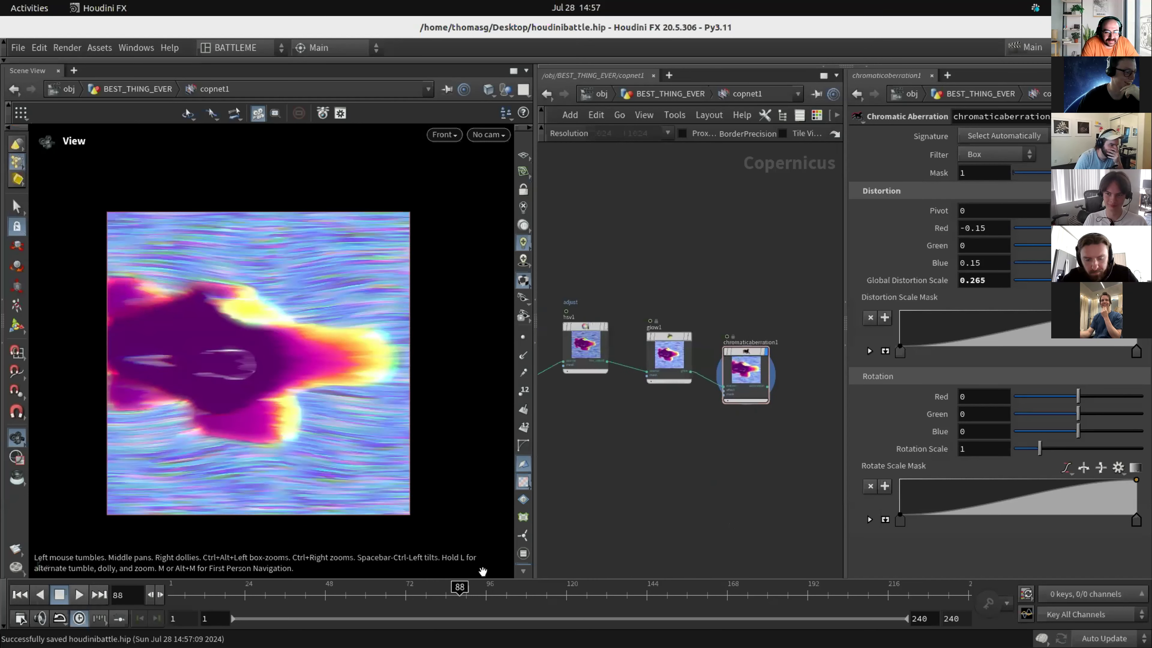
left_click(499, 597)
left_click(352, 592)
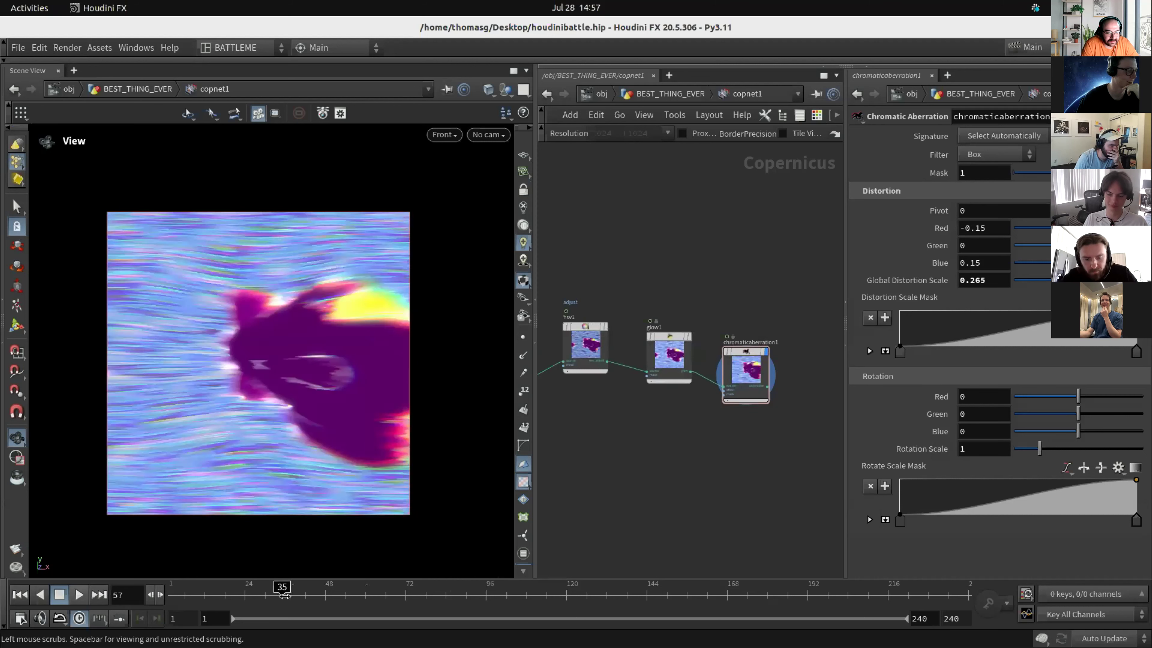
middle_click_drag(644, 487, 854, 346)
scroll(710, 340, "up", 3)
left_click(714, 255)
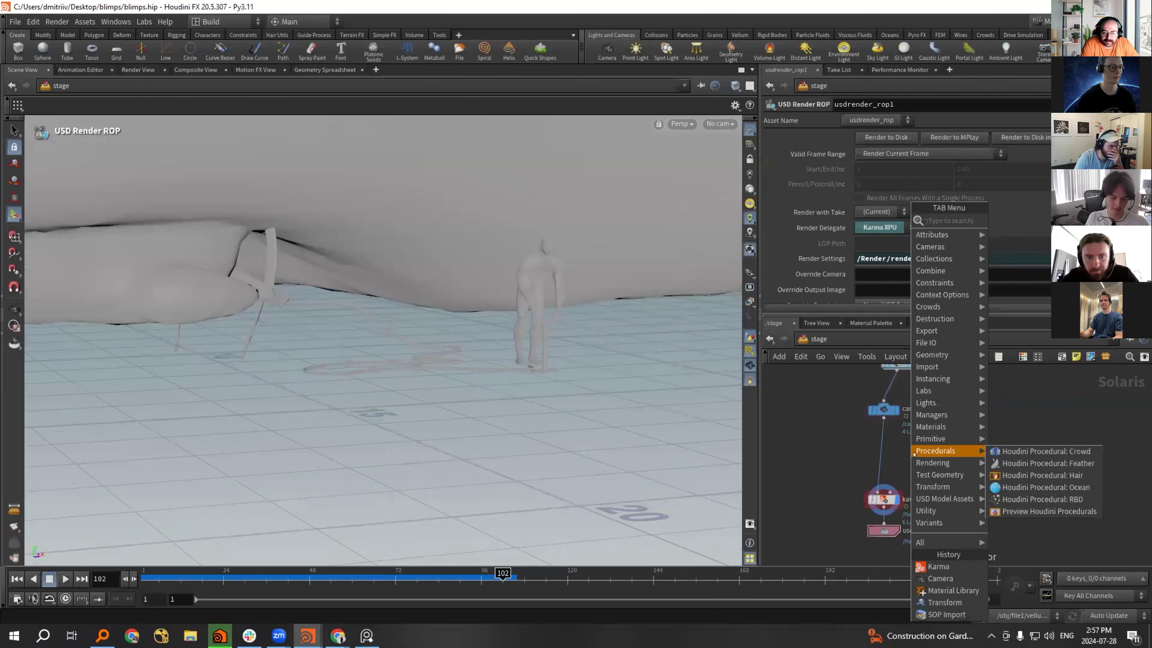
Insert a Karma Physical Sky between camera1 and karmarendersettings in the blimps stage network.
type("kar ph s")
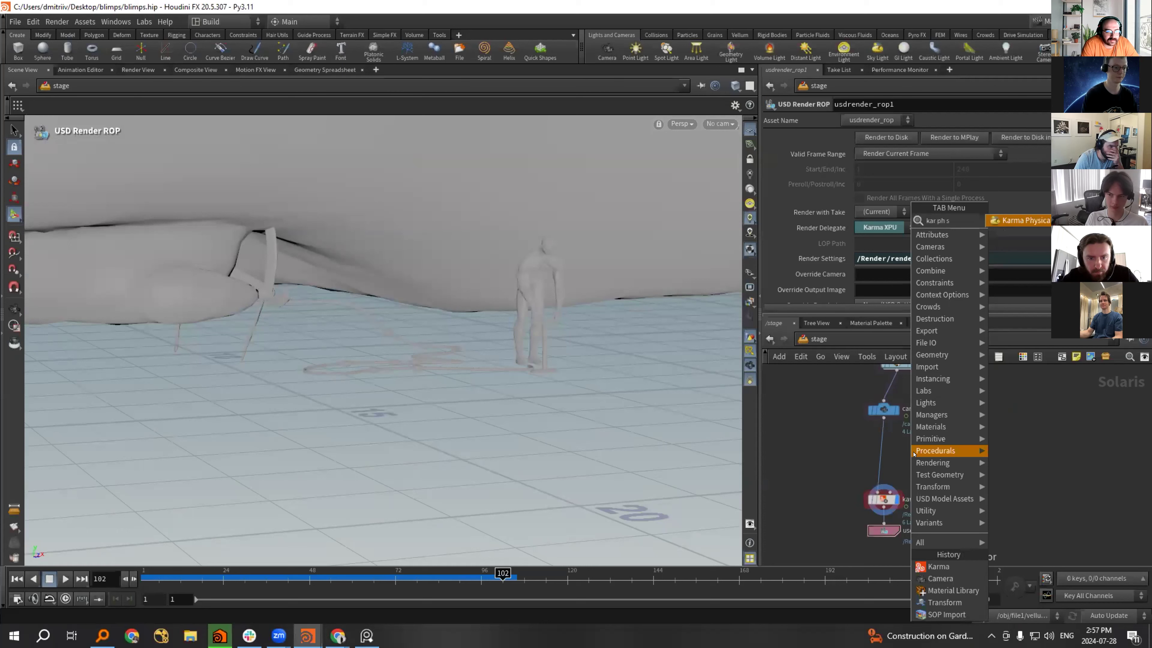
key("Return")
left_click(869, 443)
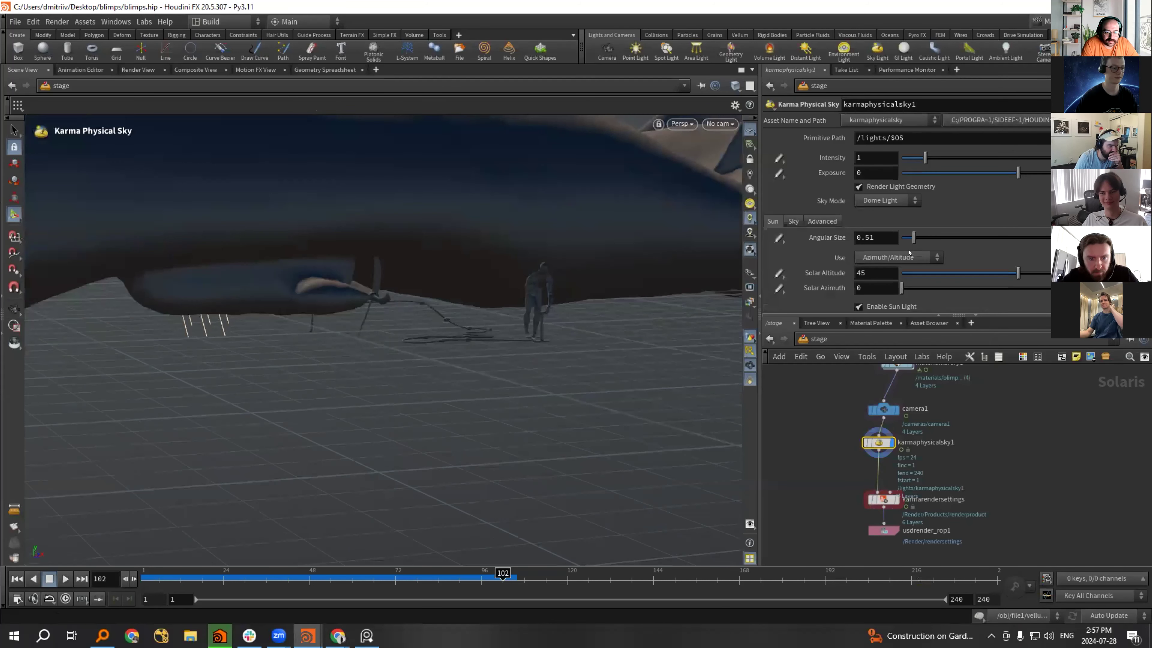
Set the physical sky's Solar Azimuth to 52 and its Solar Altitude to 73.1.
scroll(908, 253, "down", 2)
left_click(890, 209)
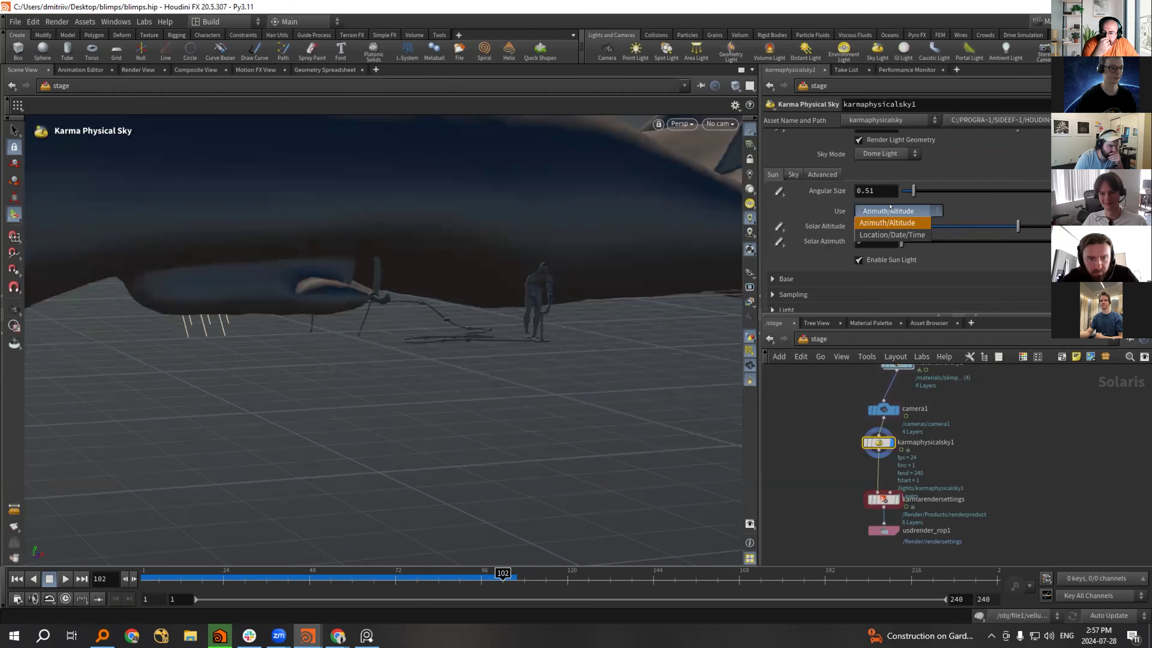
left_click(890, 209)
right_click_drag(475, 246, 128, 216, "alt")
left_click_drag(128, 216, 463, 357, "alt")
left_click_drag(918, 242, 934, 242)
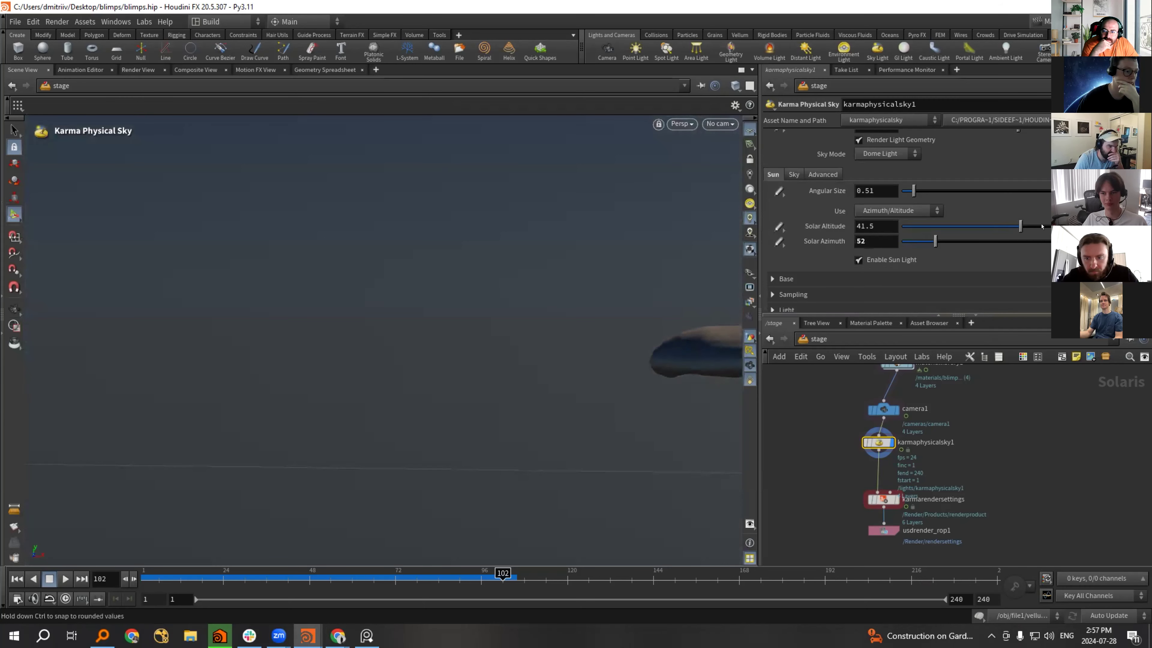
left_click_drag(1041, 227, 1106, 226)
Preview the lit blimp and pumping figure with Karma XPU, and return the viewport to Houdini VK.
left_click(682, 124)
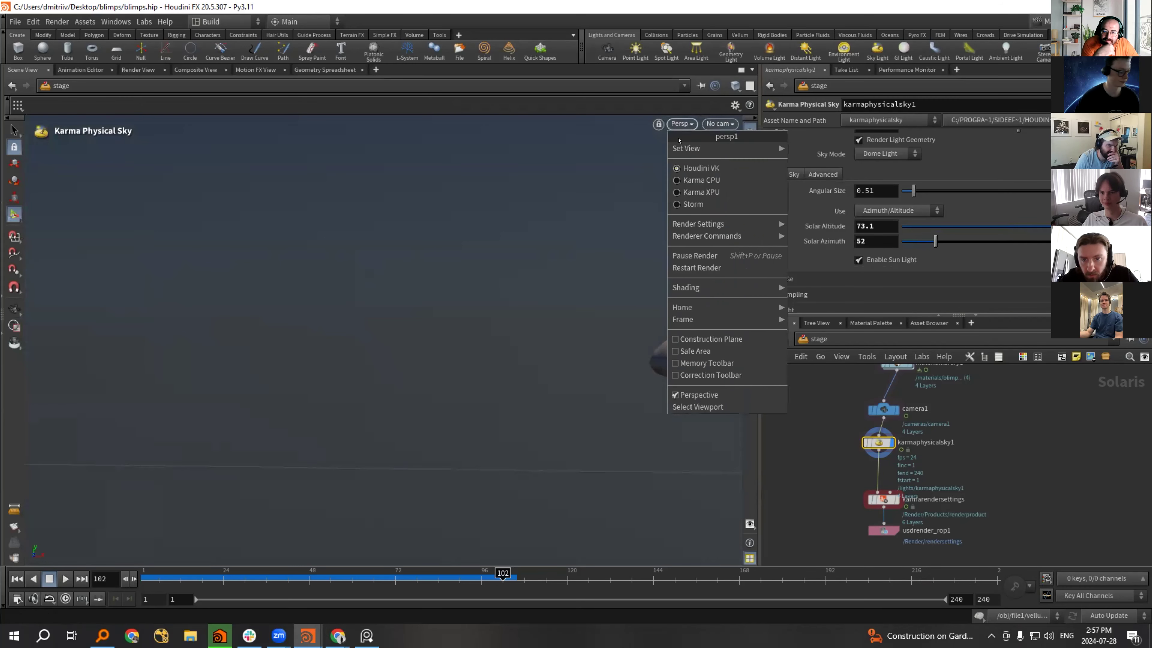
left_click(700, 192)
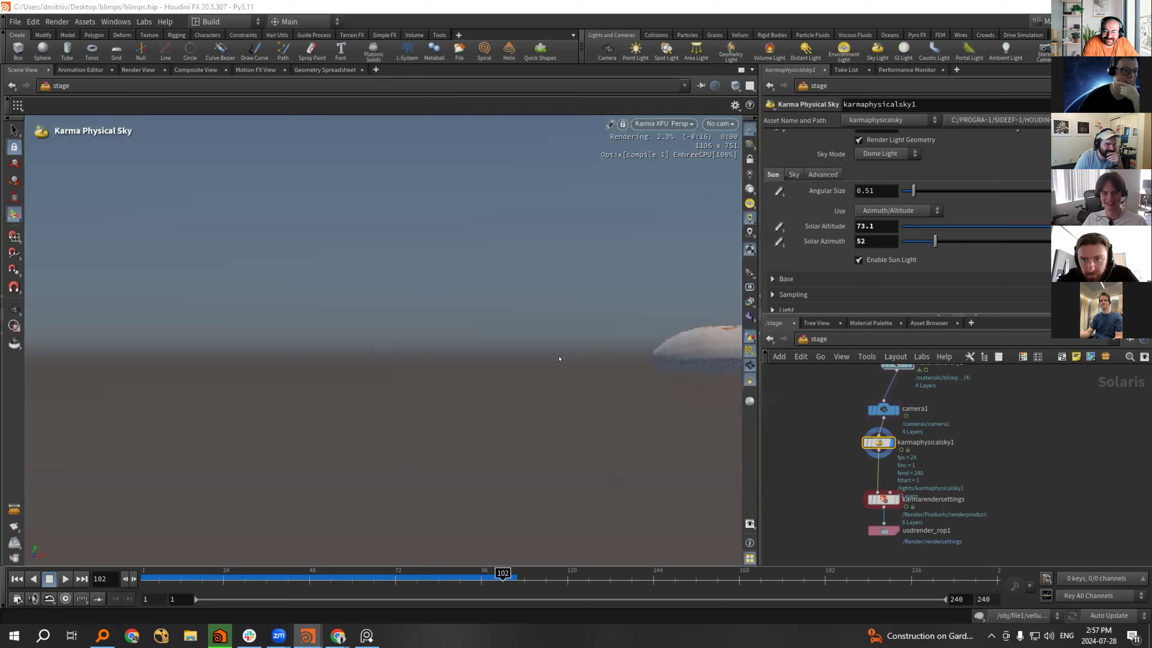
middle_click_drag(516, 357, 321, 331, "alt")
left_click_drag(320, 328, 305, 320, "alt")
right_click_drag(305, 320, 446, 314, "alt")
left_click_drag(446, 314, 485, 454, "alt")
key("Return")
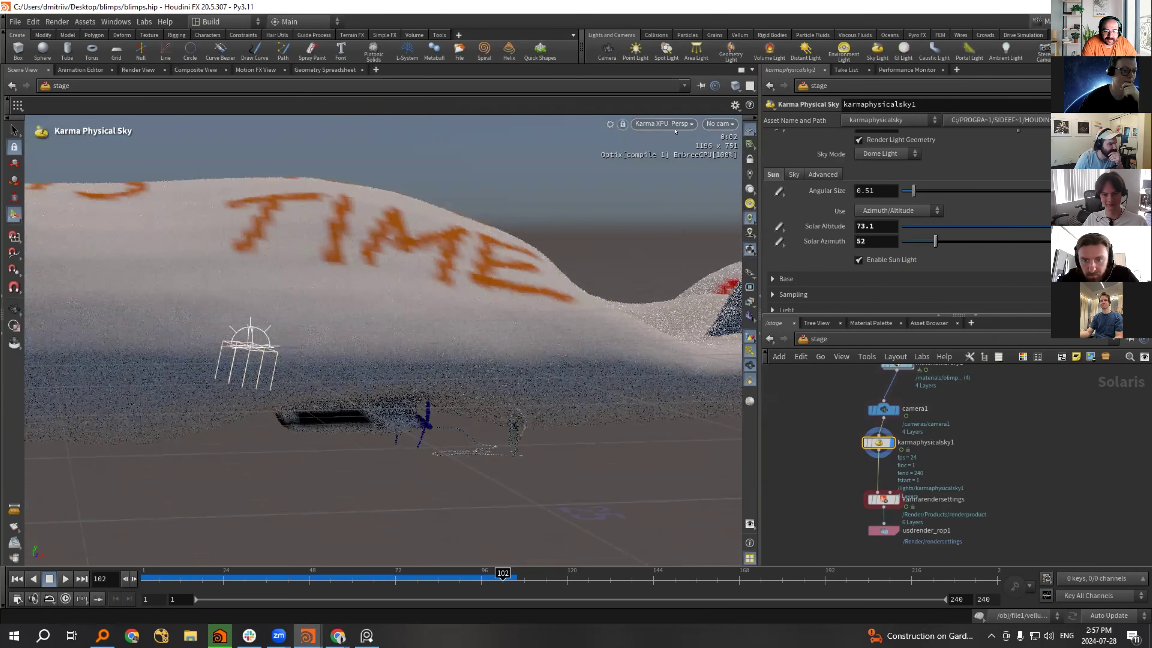
left_click(667, 123)
left_click(665, 168)
Create a grid node at the start of the stage chain and connect it into the blimp import.
middle_click_drag(970, 408, 969, 562)
scroll(955, 477, "down", 3)
scroll(955, 477, "up", 2)
key("Tab")
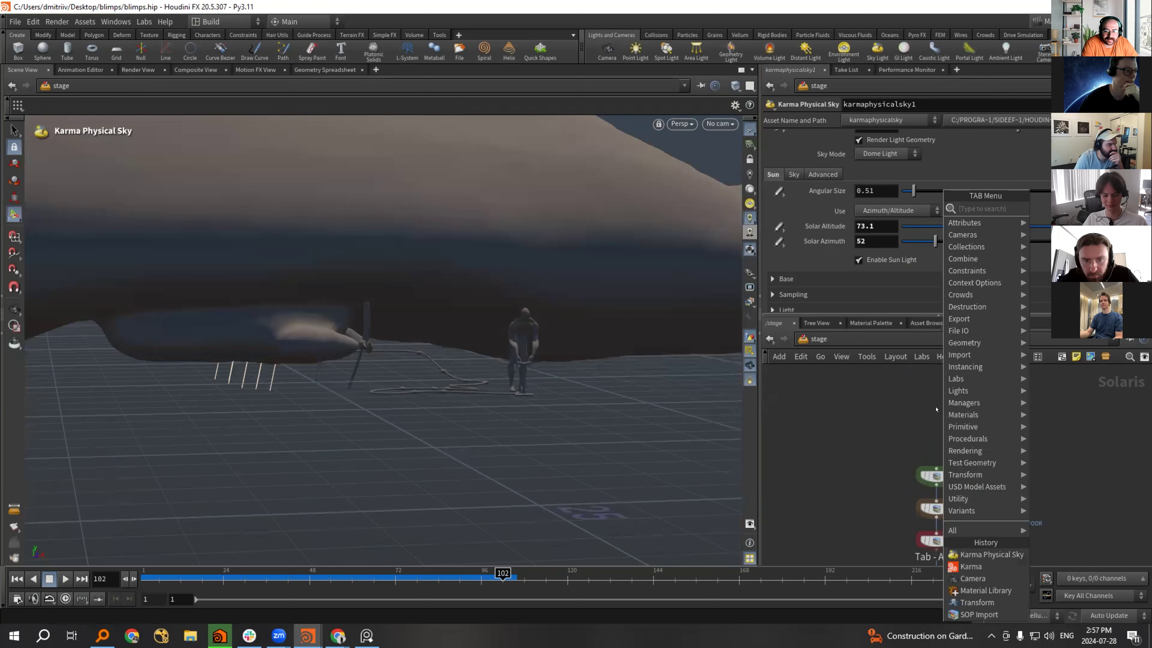
type("grid")
key("Return")
left_click(936, 410)
left_click_drag(939, 420, 936, 474)
left_click(936, 467)
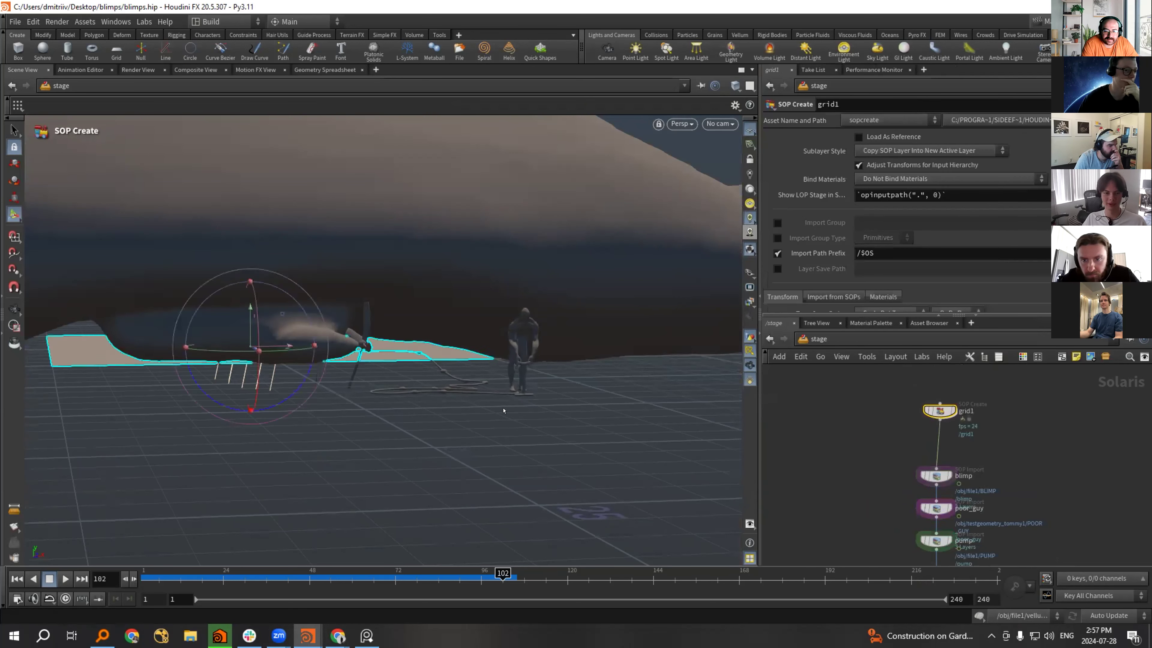
Set the first Size value of the grid inside grid1 to 250, save the scene and return to the stage.
double_click(935, 409)
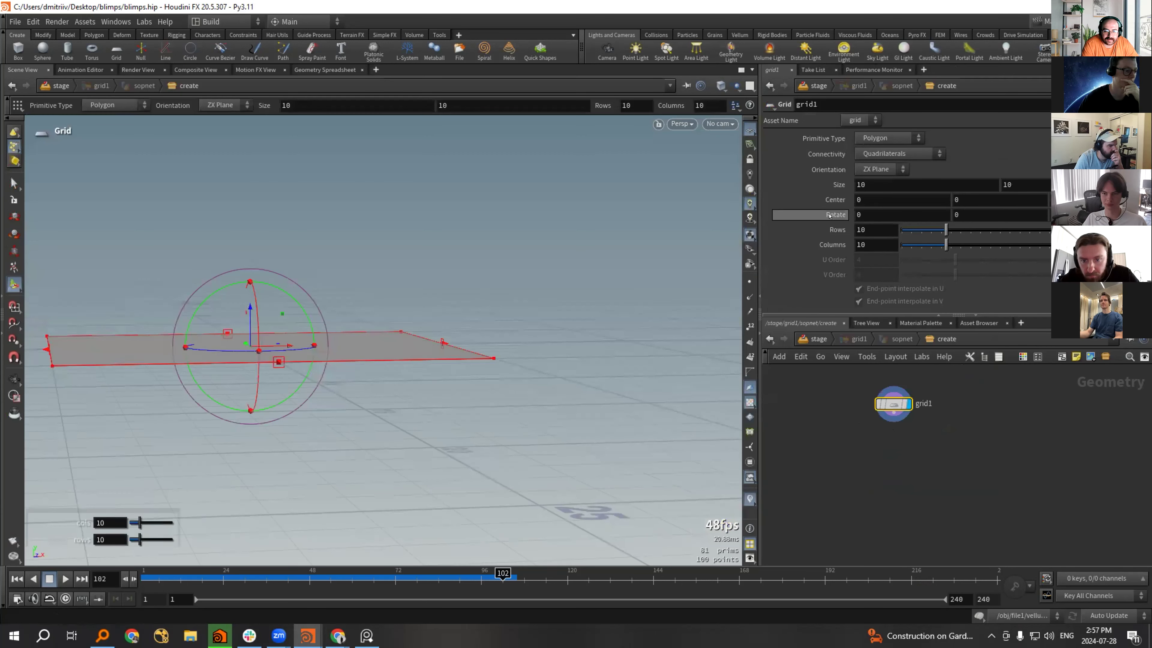
left_click(904, 185)
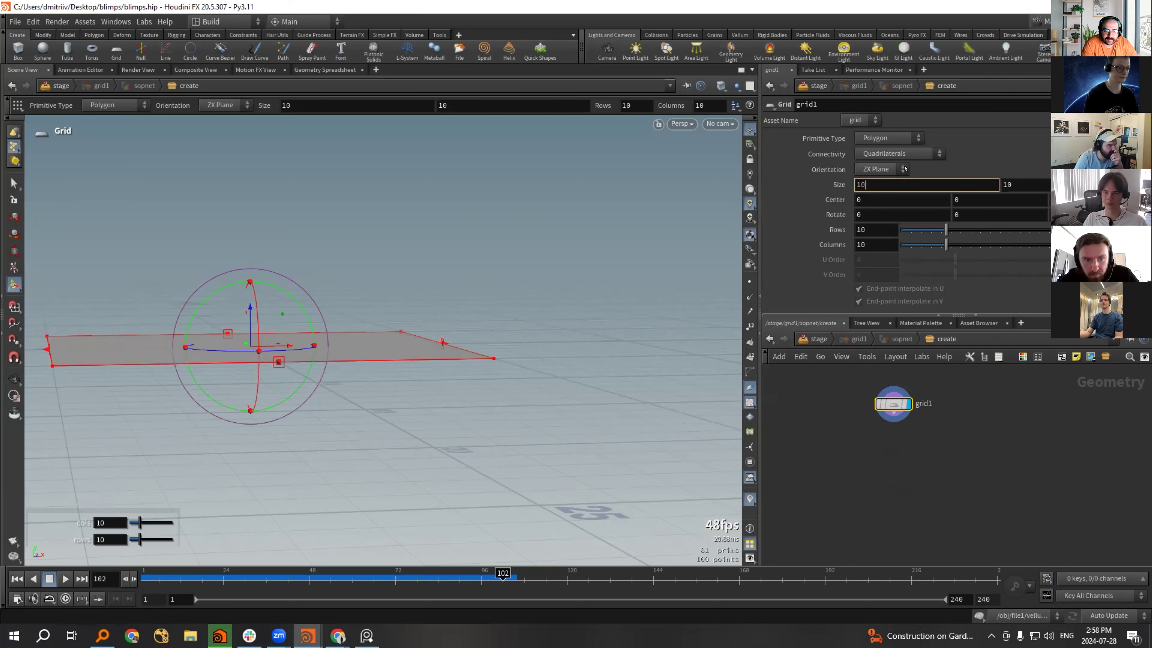
key("ctrl+s")
key("BackSpace")
key("BackSpace")
type("250")
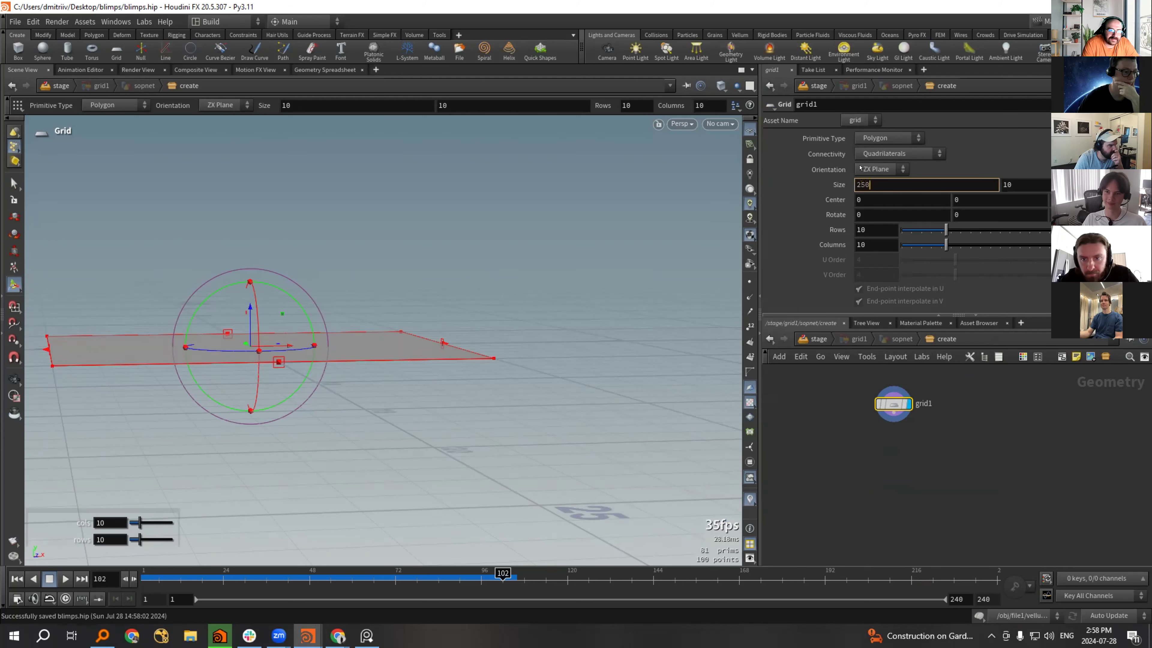
key("Return")
left_click(818, 338)
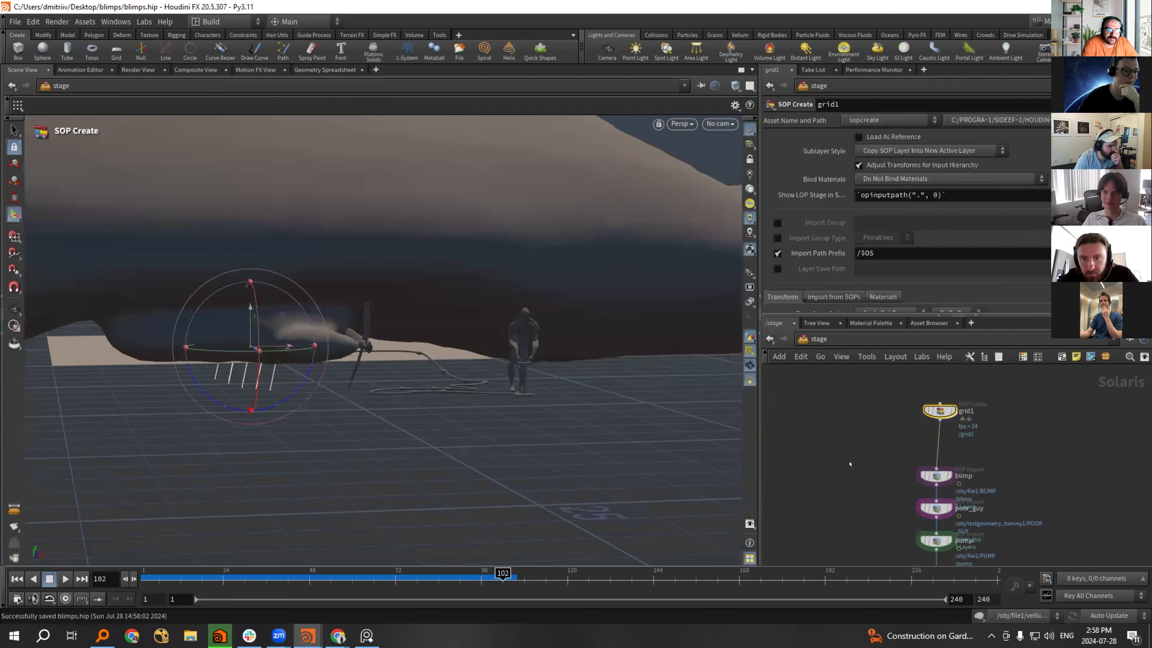
Display the karmarendersettings node's result and frame the pumping figure and hose on the new ground.
scroll(850, 464, "down", 3)
middle_click_drag(852, 451, 869, 338)
right_click_drag(471, 381, 762, 378, "alt")
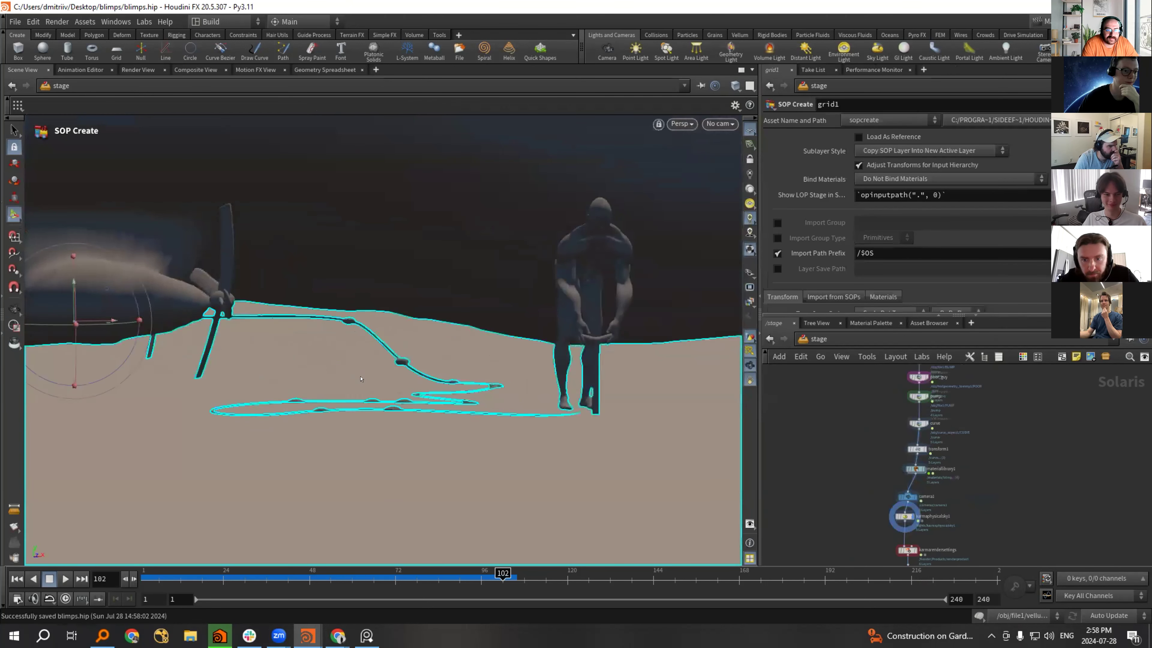
middle_click_drag(849, 496, 844, 385)
scroll(844, 385, "up", 1)
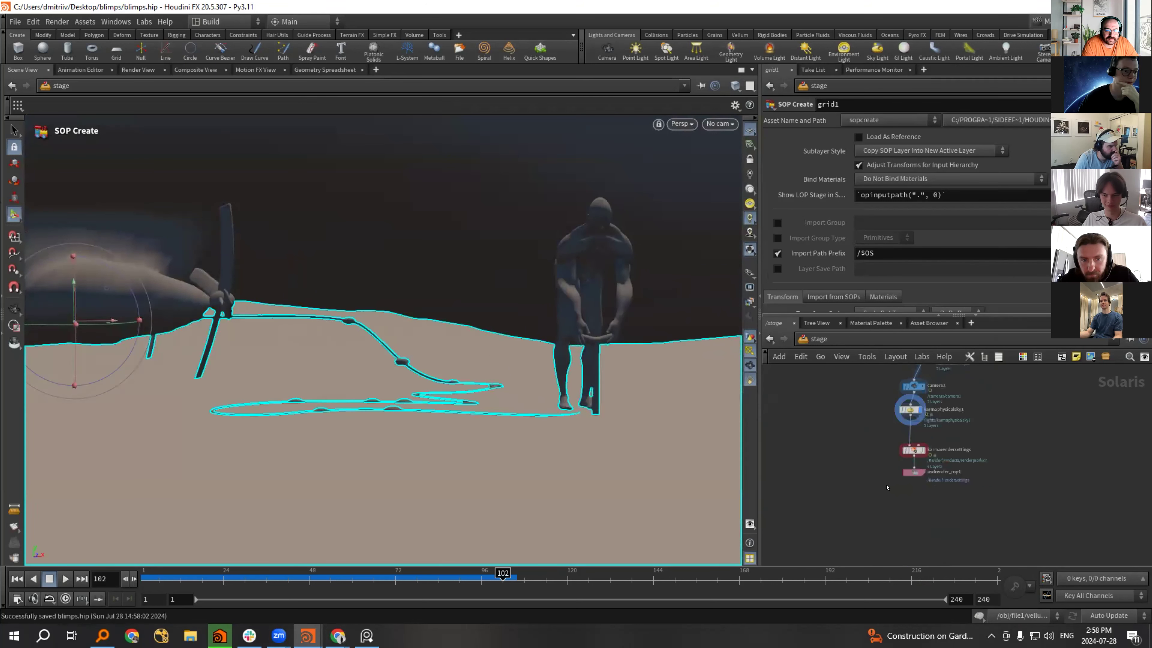
left_click(914, 450)
left_click(924, 450)
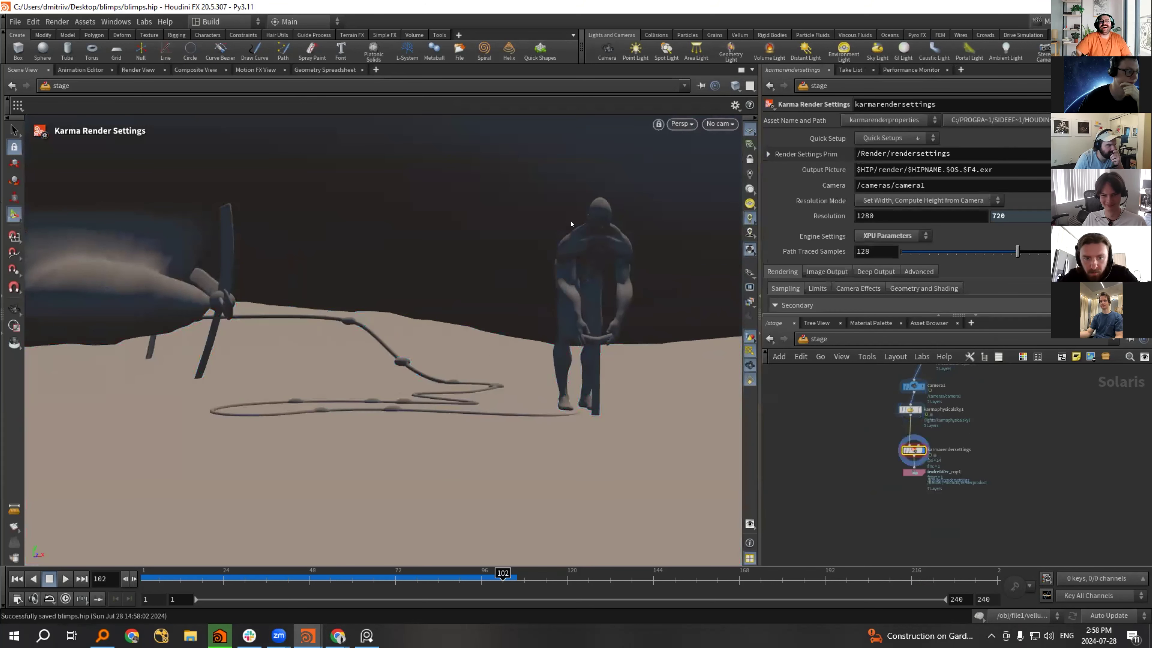
left_click_drag(572, 225, 698, 394, "alt")
Insert a second Transform node between transform1 and materiallibrary1.
middle_click_drag(919, 396, 915, 500)
middle_click_drag(975, 407, 984, 440)
scroll(993, 464, "up", 1)
scroll(885, 455, "up", 2)
key("Tab")
type("tra")
key("Down")
key("Return")
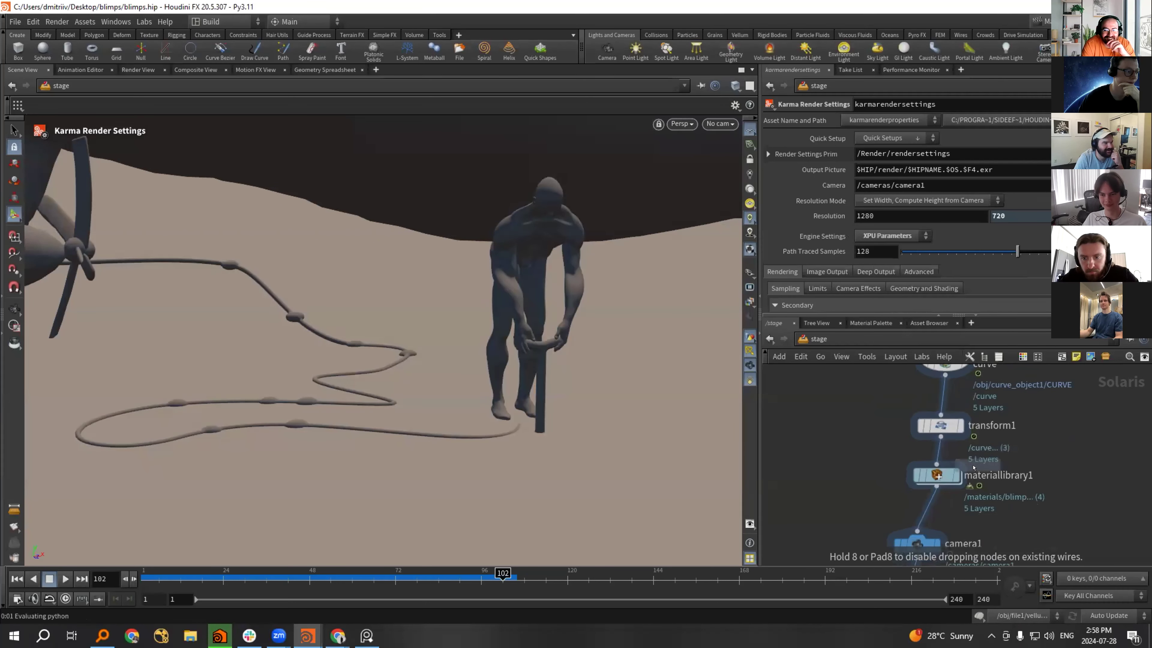
left_click(925, 455)
Set transform2's Primitives to pump.
left_click(930, 154)
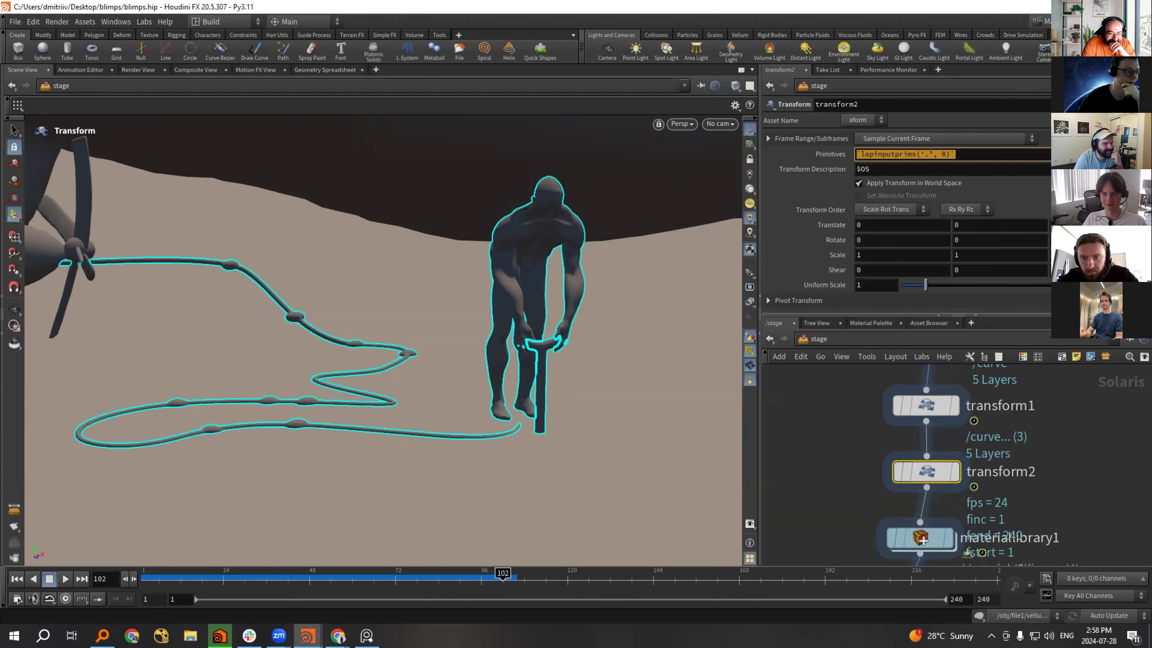
type("pimp")
key("Return")
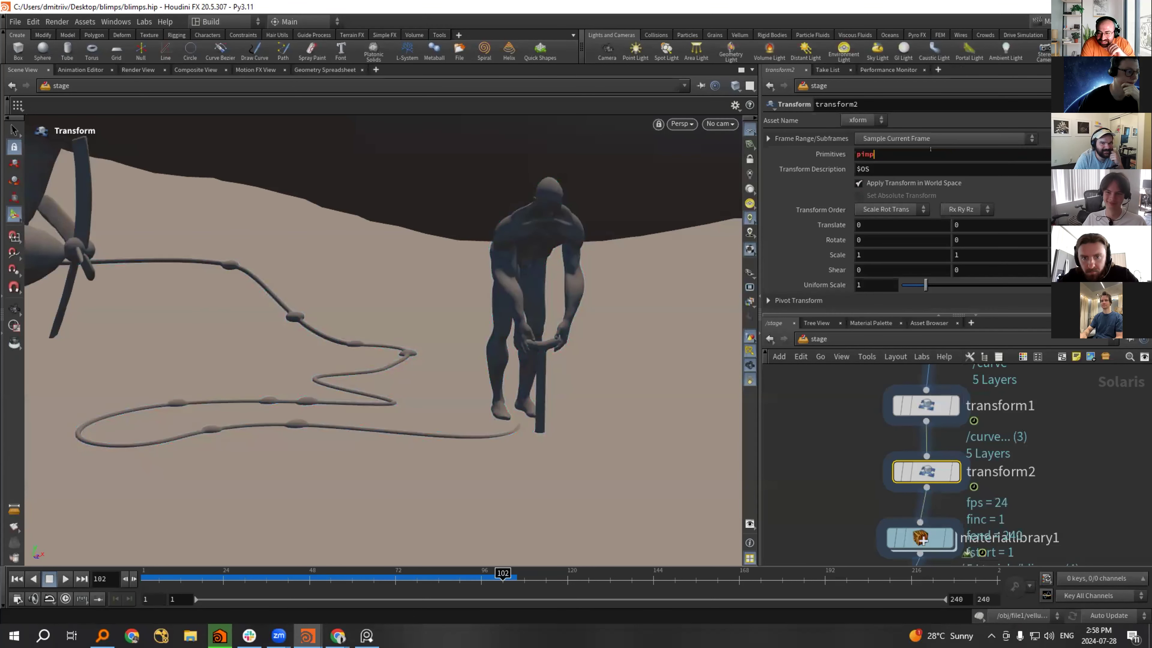
type("ump")
key("Return")
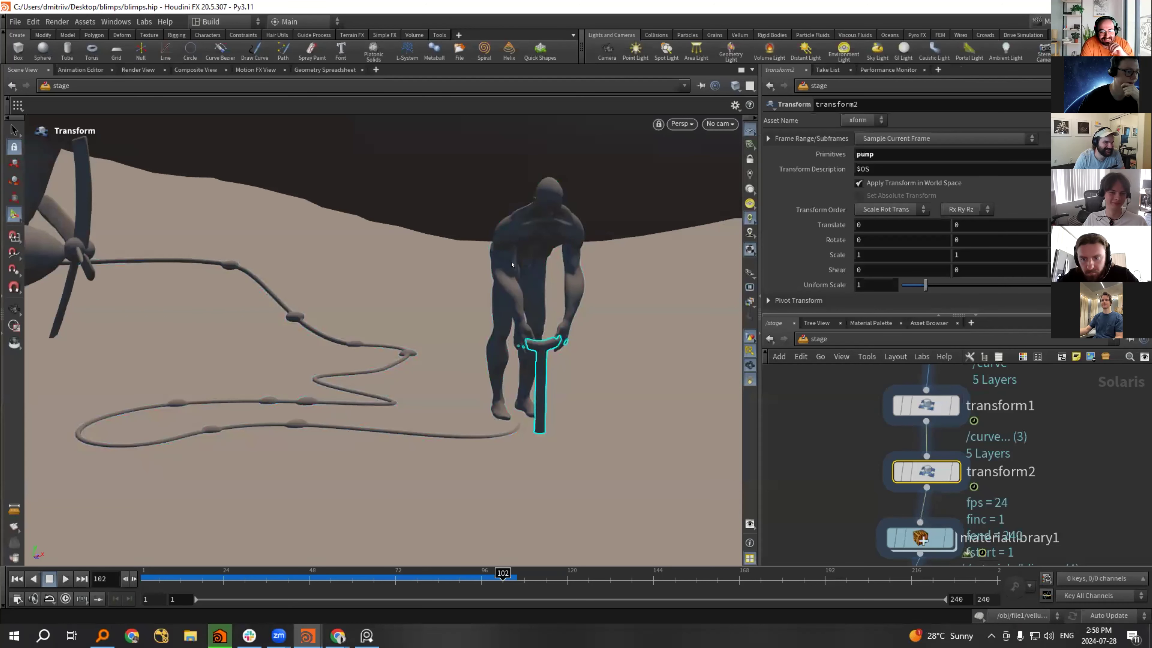
middle_click_drag(977, 222, 1038, 267)
key("ctrl+z")
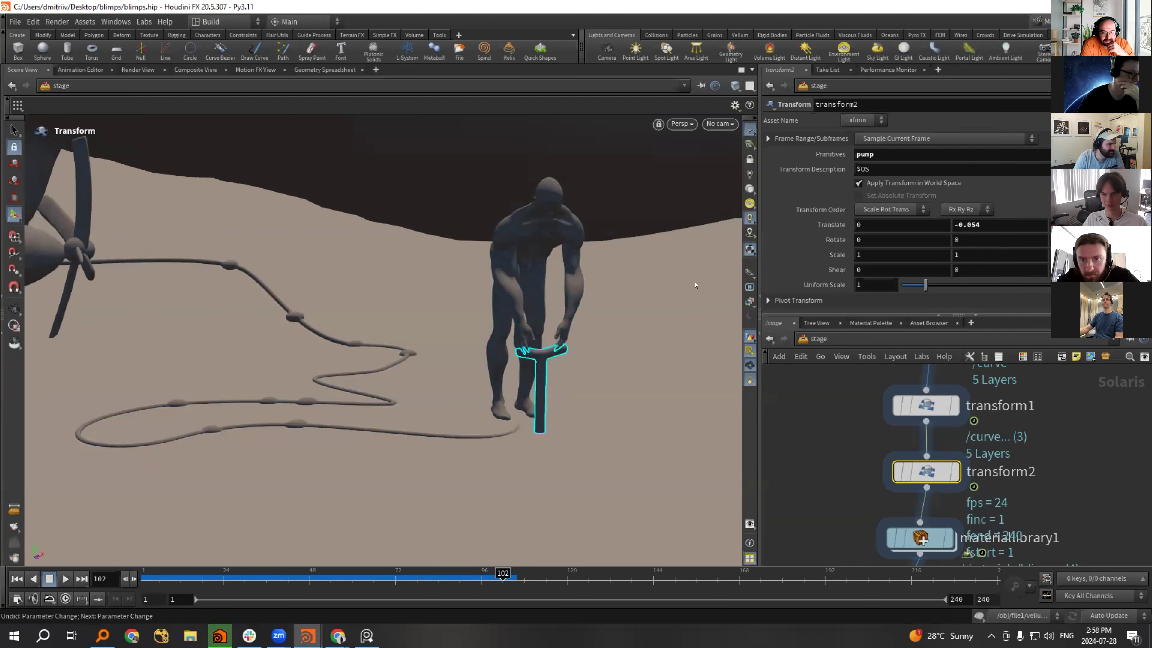
key("ctrl+z")
Raise the pump onto the ground by setting transform2's Y translation to 0.05.
left_click(1004, 224)
type(".1")
key("Return")
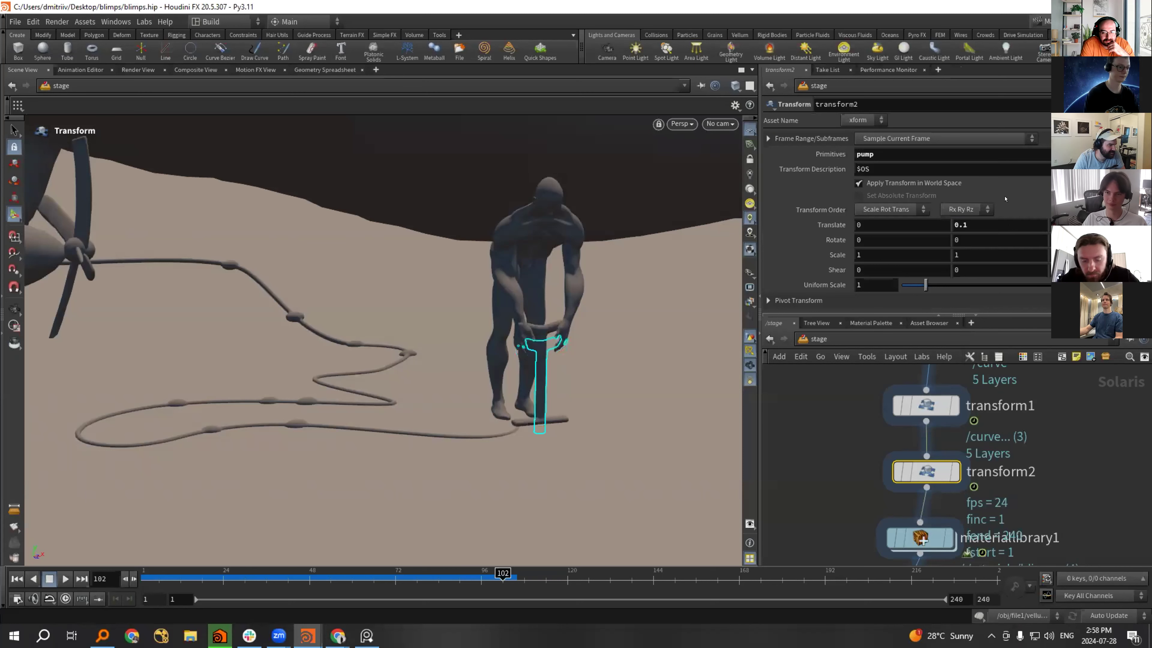
key("BackSpace")
type("05")
key("Return")
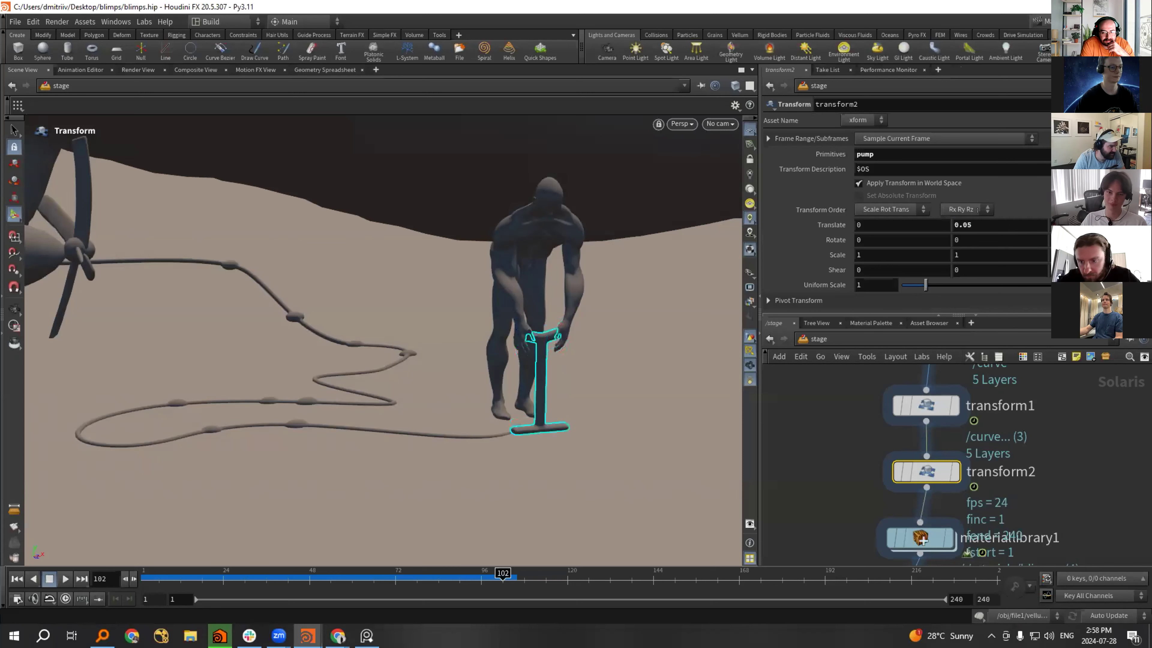
Examine the pump, figure, hose and blimp gondola from several angles with karmarendersettings selected.
left_click(810, 409)
scroll(1049, 478, "down", 5)
middle_click_drag(1048, 478, 1043, 416)
left_click(963, 435)
left_click_drag(504, 331, 497, 387)
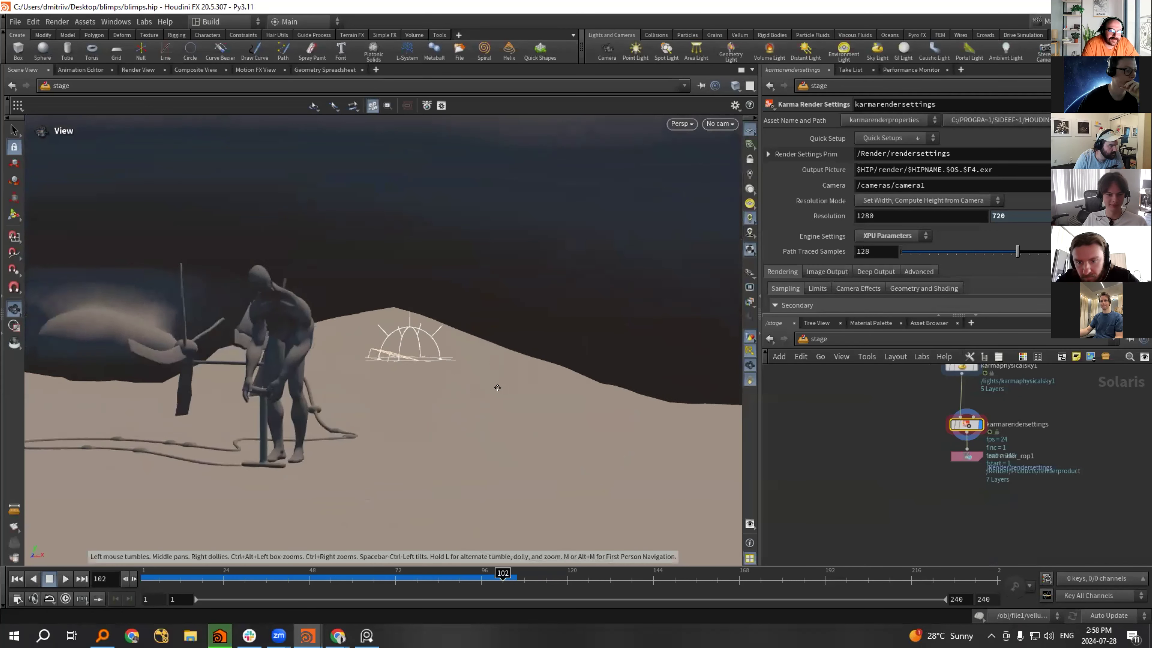
middle_click_drag(497, 387, 635, 376)
scroll(216, 427, "up", 5)
left_click_drag(216, 427, 349, 476)
middle_click_drag(349, 476, 532, 493)
right_click_drag(532, 494, 471, 327)
middle_click_drag(858, 407, 854, 465)
left_click_drag(441, 334, 399, 245)
scroll(399, 254, "down", 3)
left_click_drag(389, 296, 412, 373)
scroll(419, 370, "up", 5)
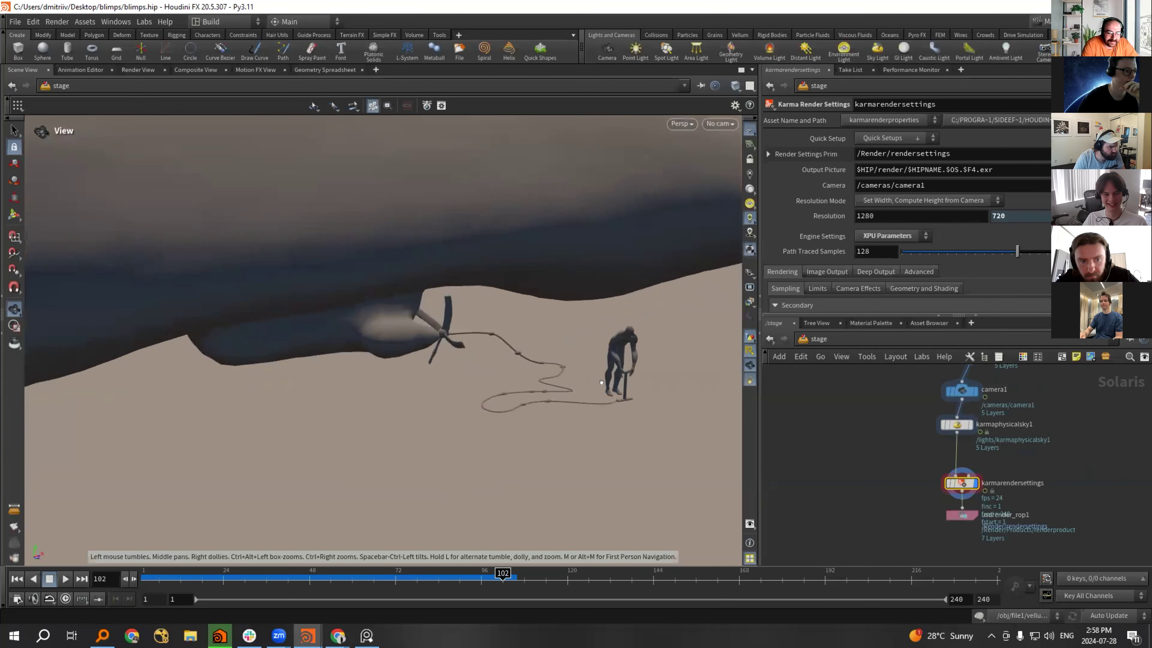
middle_click_drag(601, 382, 557, 409)
Switch the network from stage to the object level and open the file2 geometry network.
left_click(809, 338)
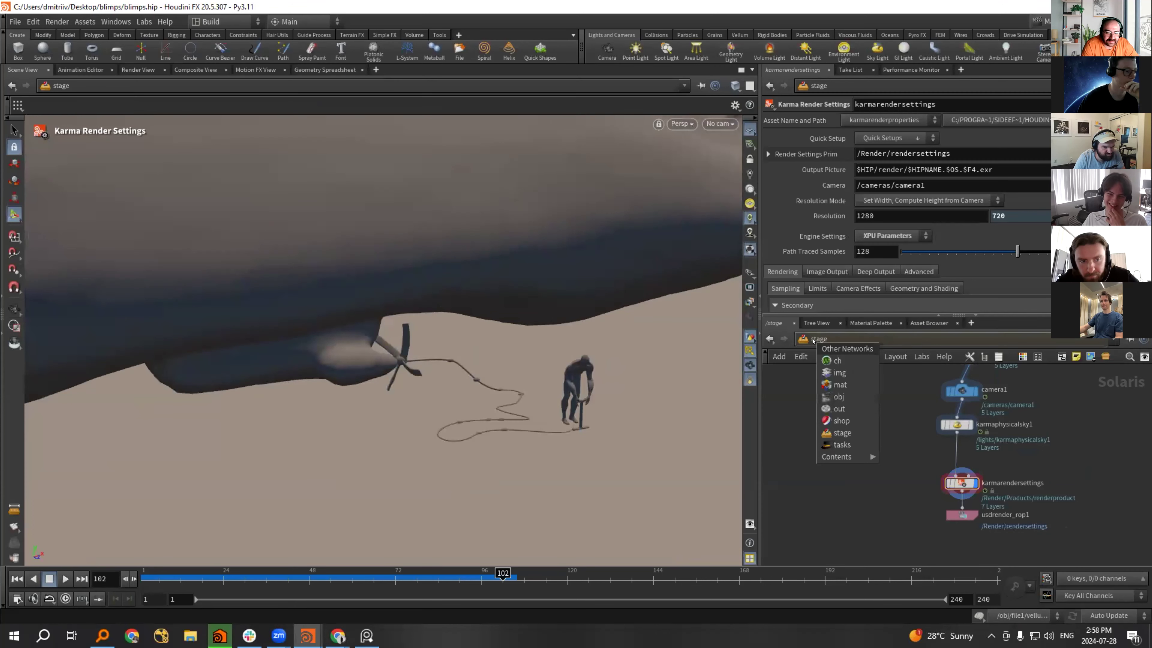
left_click(813, 340)
left_click(819, 339)
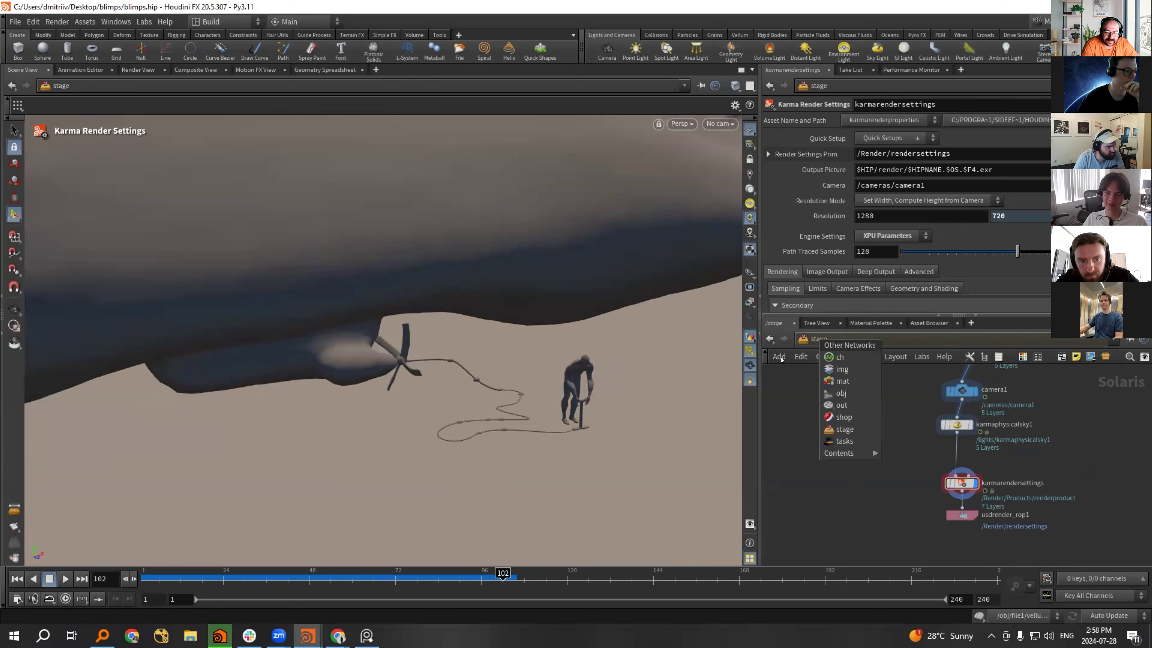
left_click(851, 395)
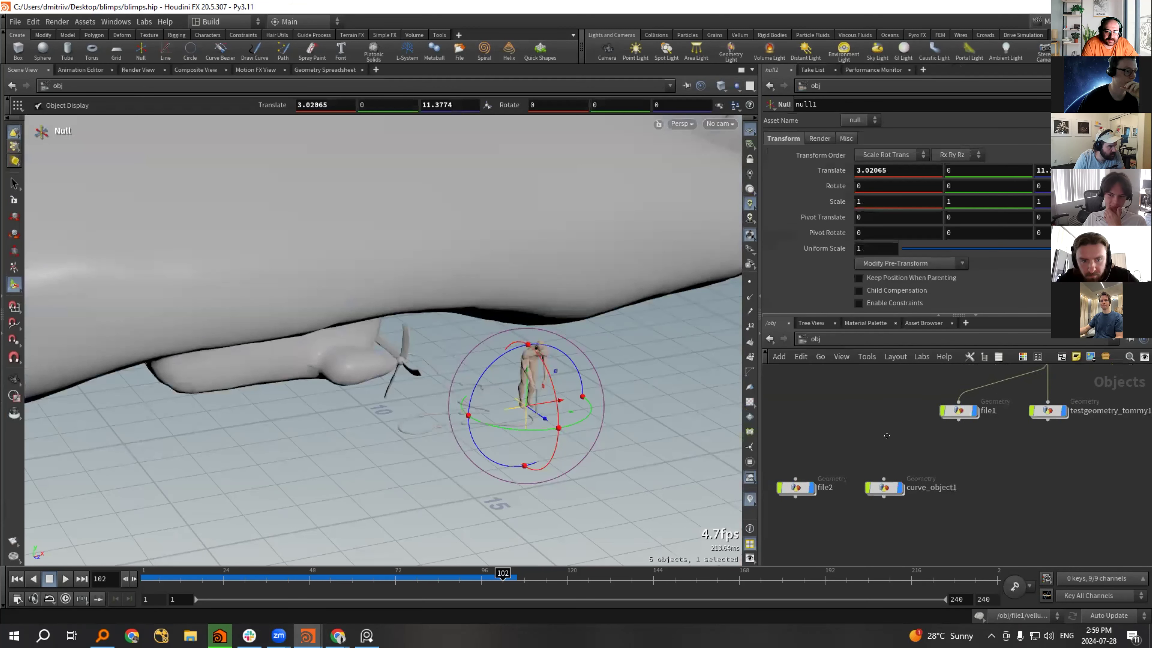
double_click(812, 463)
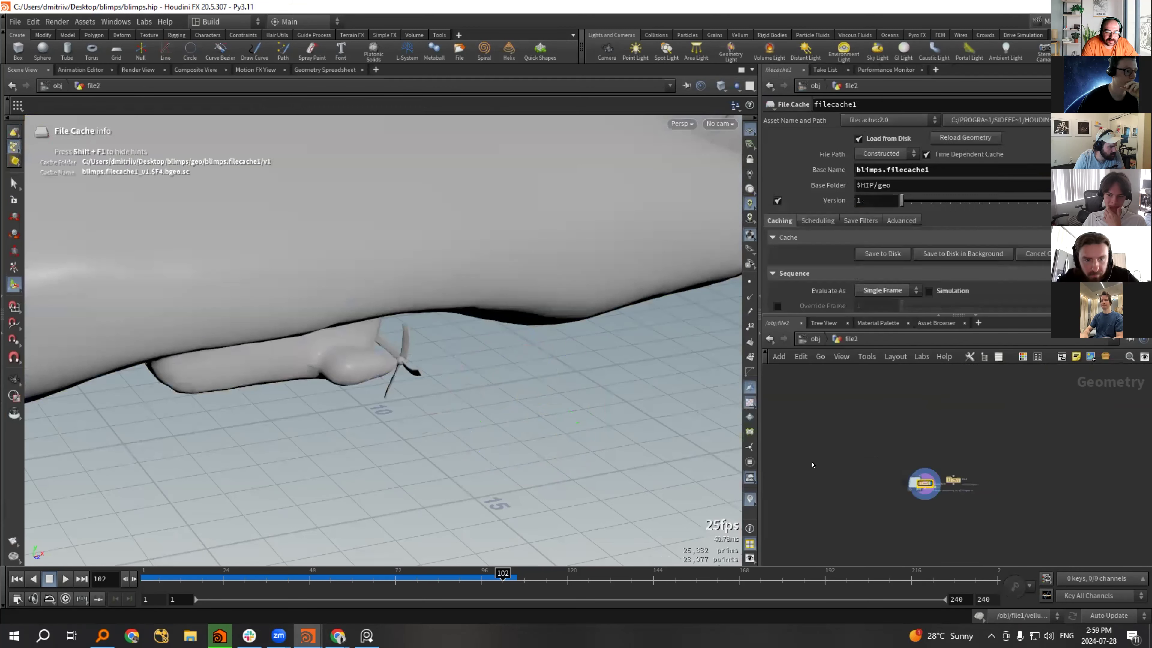
Return to the object level and open another object's geometry network to look through its nodes.
left_click(810, 340)
middle_click_drag(998, 403, 965, 427)
double_click(966, 427)
scroll(893, 390, "down", 3)
middle_click_drag(893, 389, 878, 420)
scroll(877, 419, "up", 3)
left_click_drag(881, 488, 872, 523)
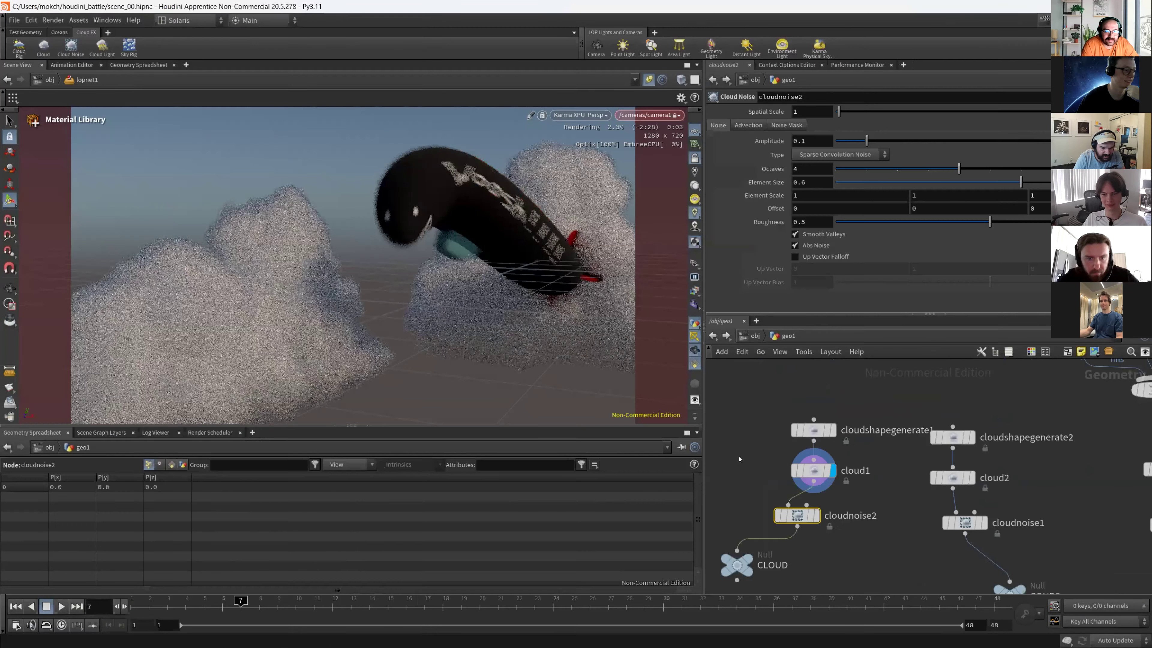
Preview the blimp and clouds at frame 17 and save the scene.
left_click(334, 612)
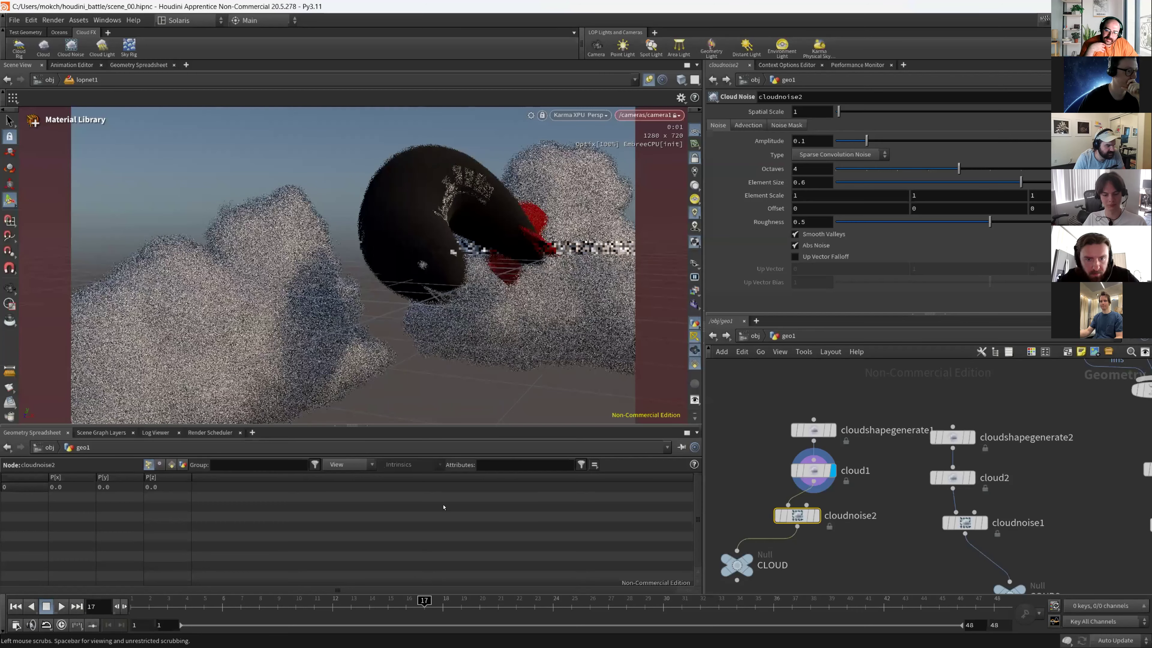
key("ctrl+s")
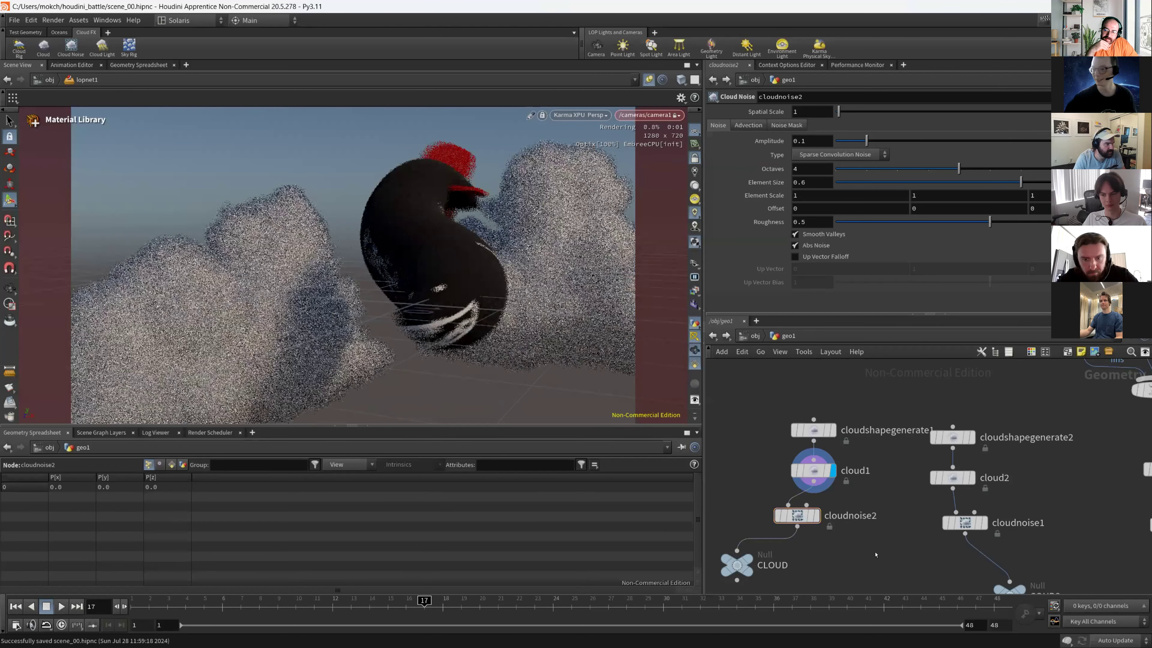
In lopnet1, reposition cloud1 lower and farther from the blimp, with transform3's translation at -6.34029 in X and -3.79985 in Y.
key("u")
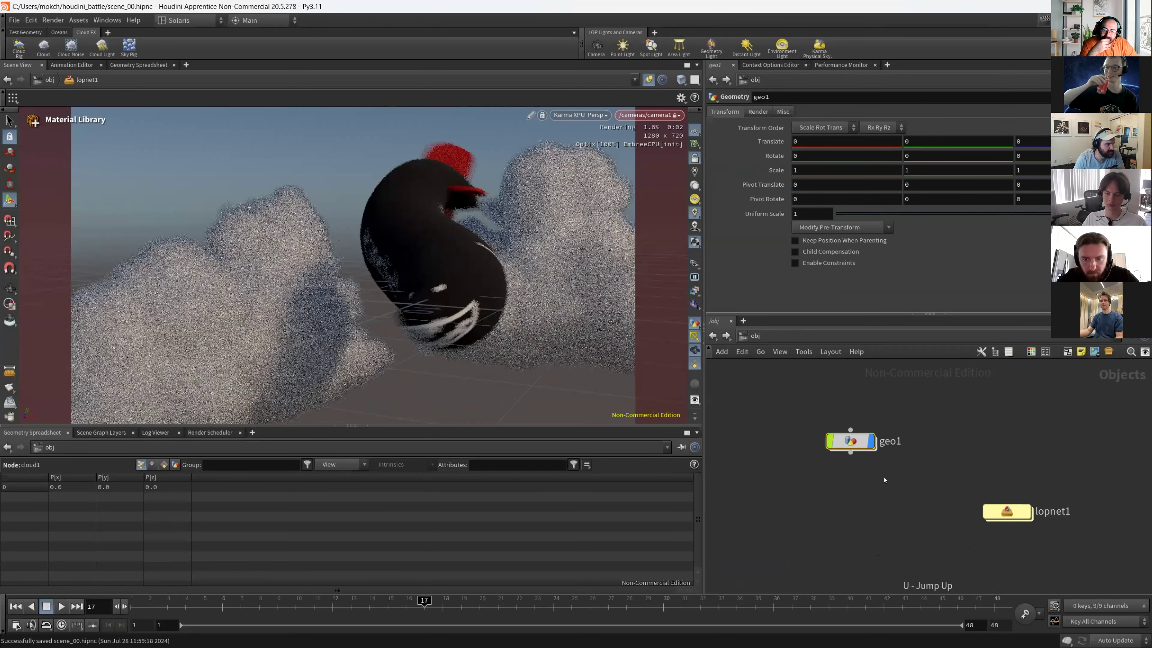
double_click(1007, 511)
left_click(248, 357)
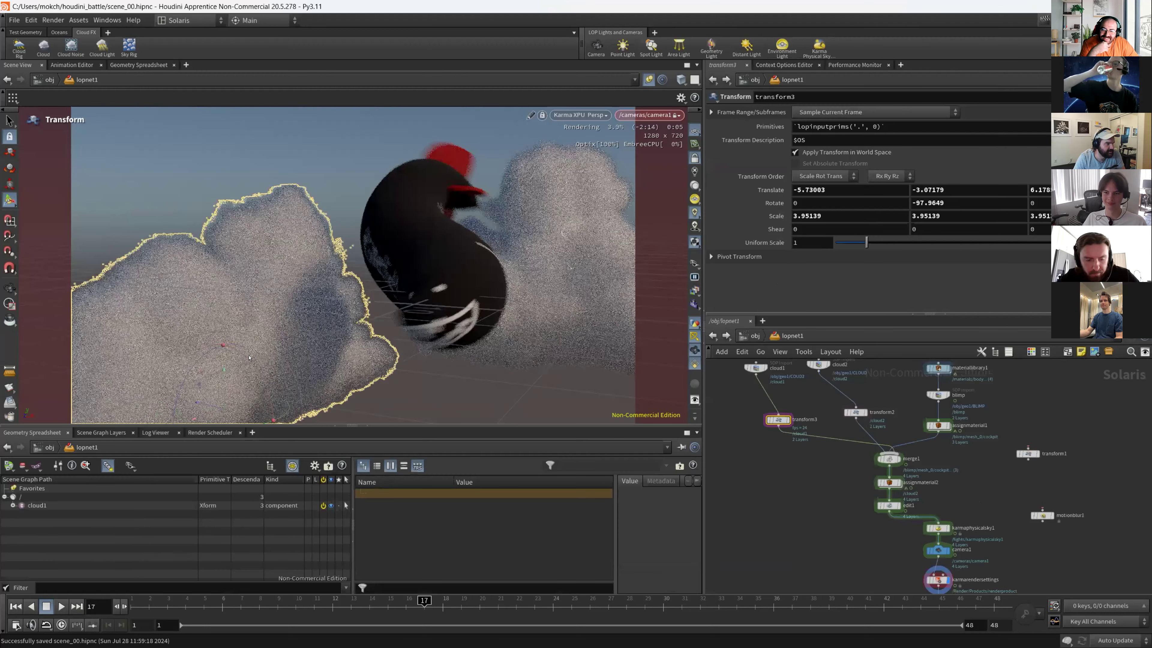
left_click_drag(194, 442, 220, 386)
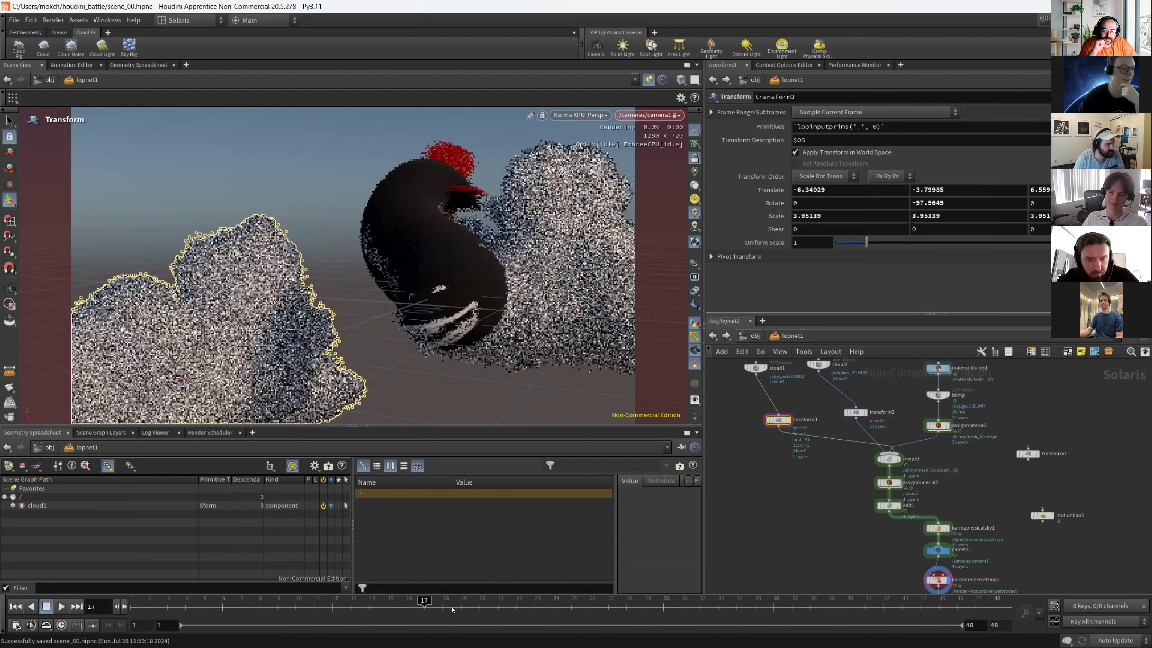
Check the blimp's path past the repositioned cloud at frames 20, 29, 35 and 40.
left_click(480, 608)
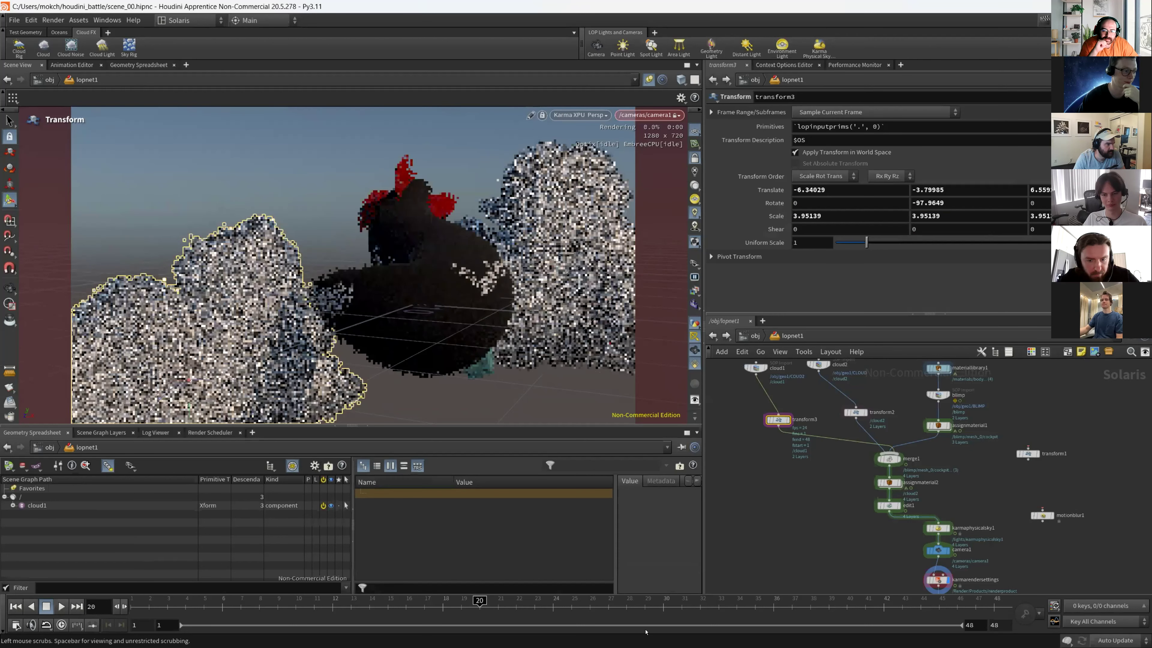
left_click(654, 608)
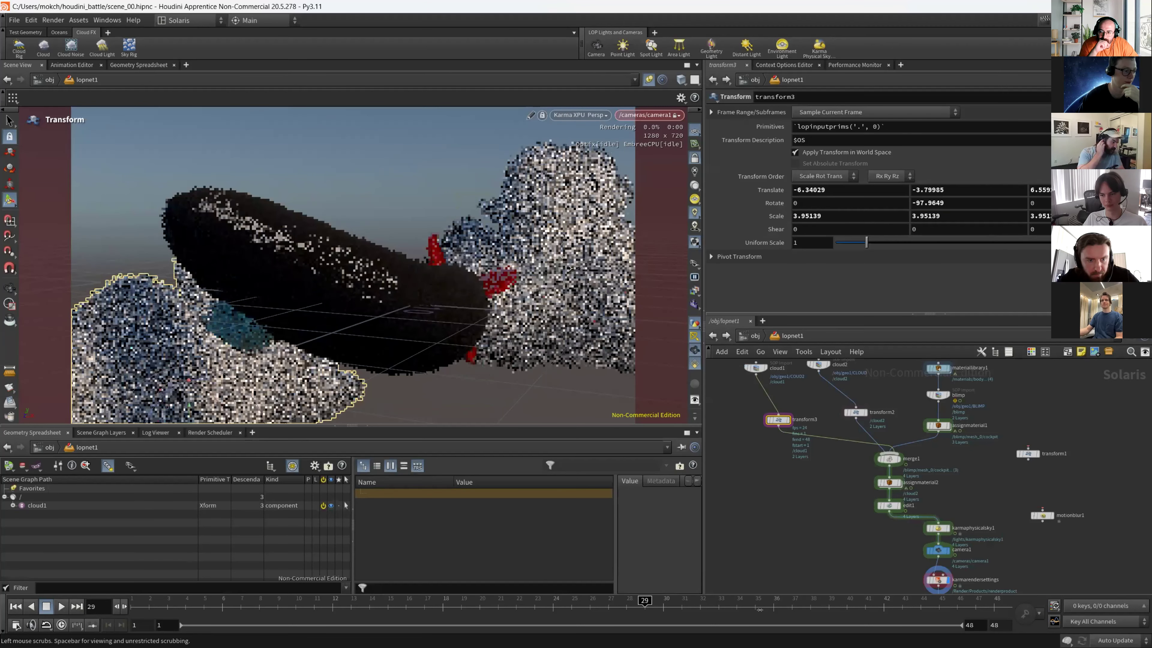
left_click(762, 612)
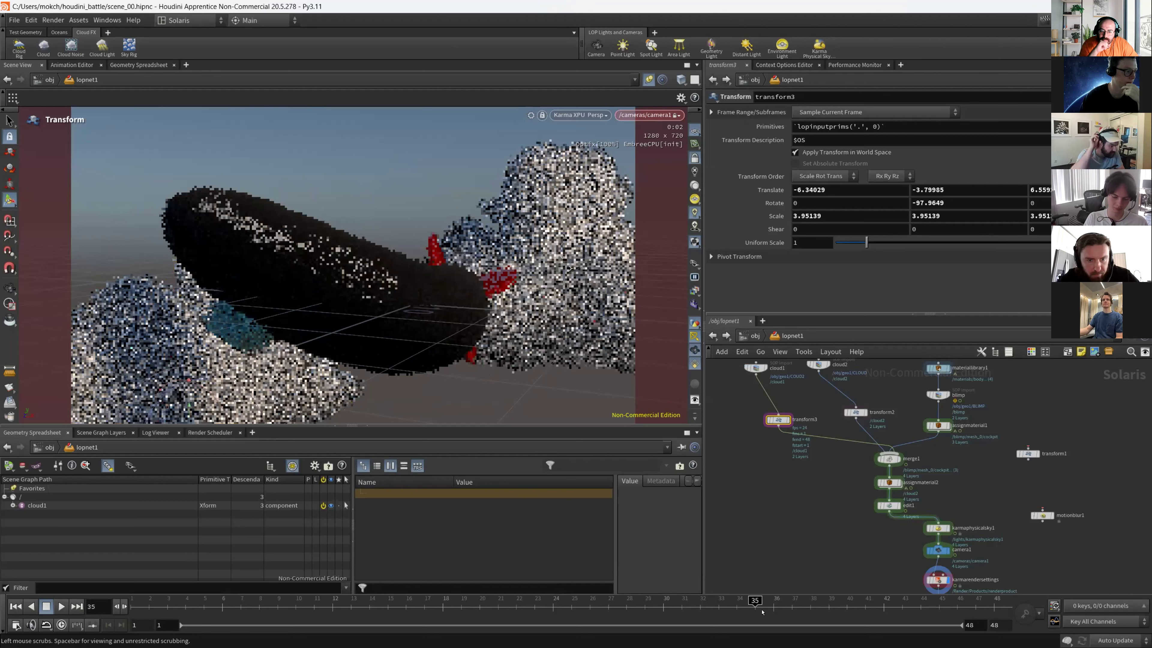
left_click(846, 610)
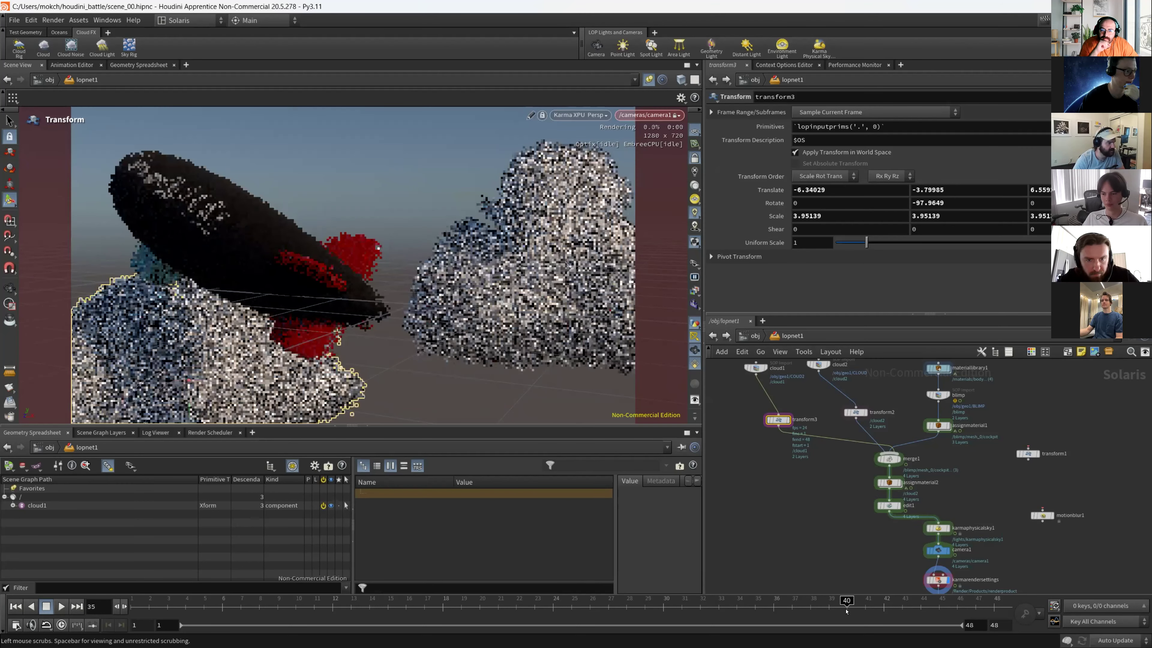
Check the progress of the background render jobs and save the scene.
left_click(227, 434)
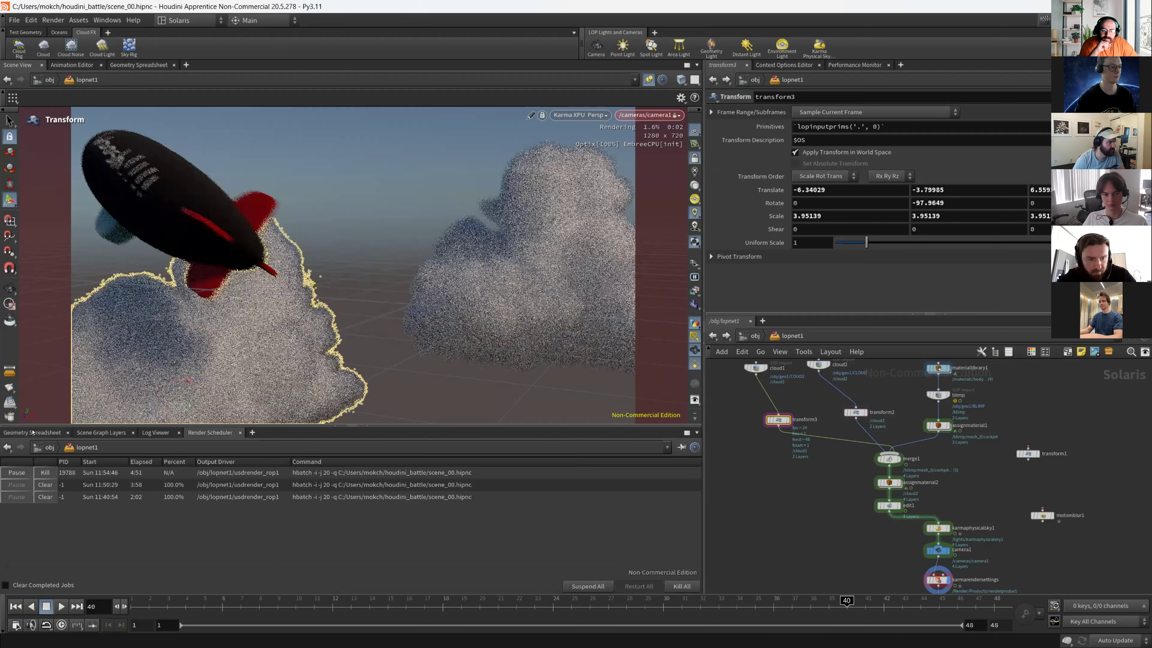
left_click(32, 433)
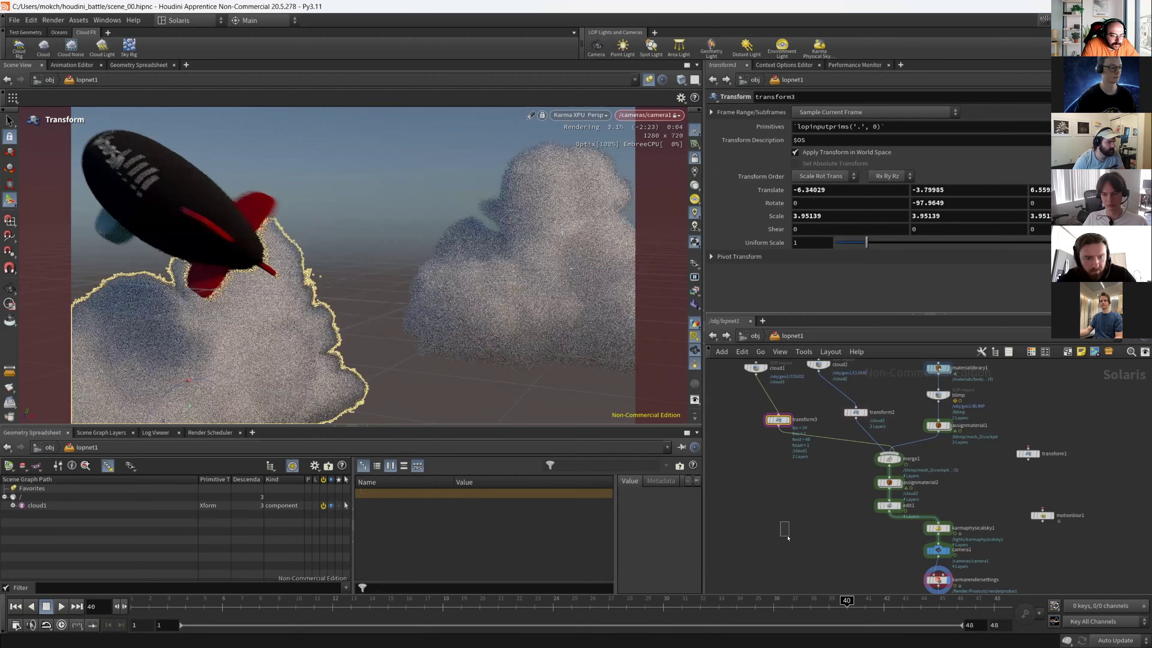
key("ctrl+s")
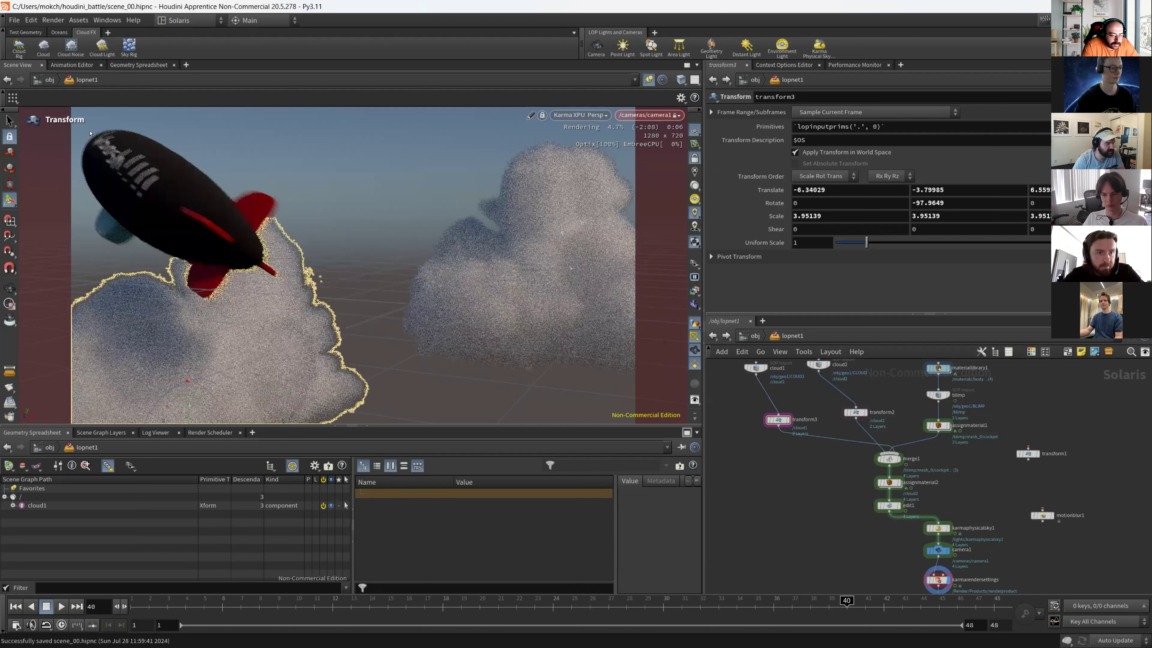
Load the rendered EXR sequence from $HIP/render/03 in MPlay, play it back and return to Houdini.
left_click(379, 224)
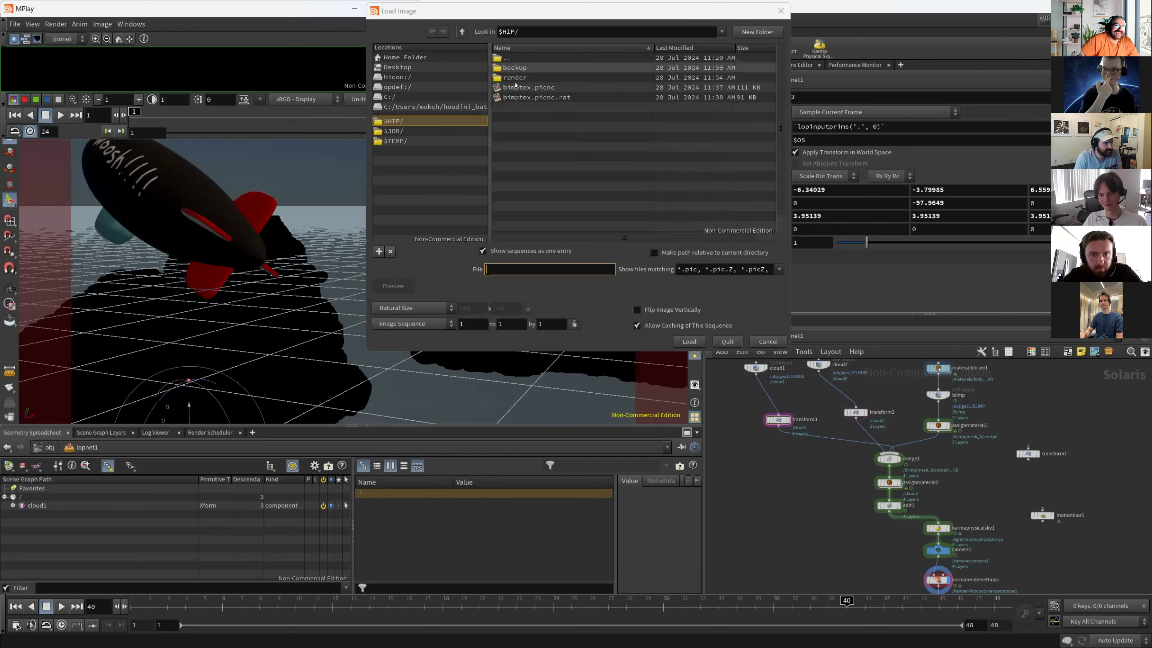
double_click(517, 81)
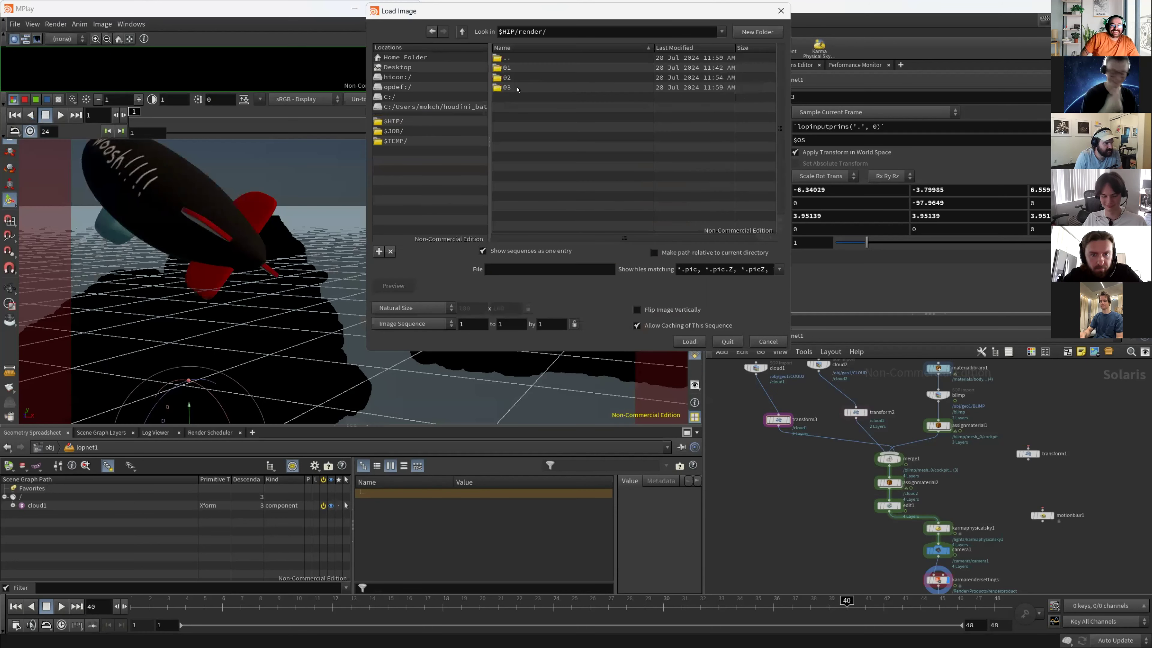
double_click(543, 87)
left_click(543, 67)
double_click(544, 68)
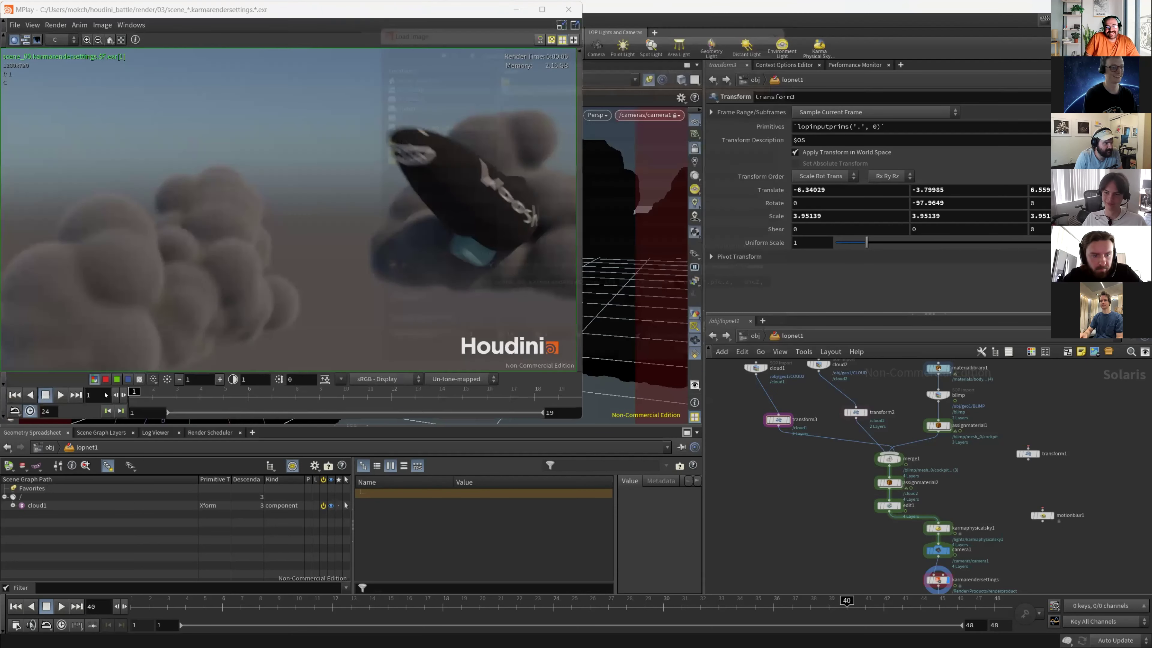
left_click(60, 394)
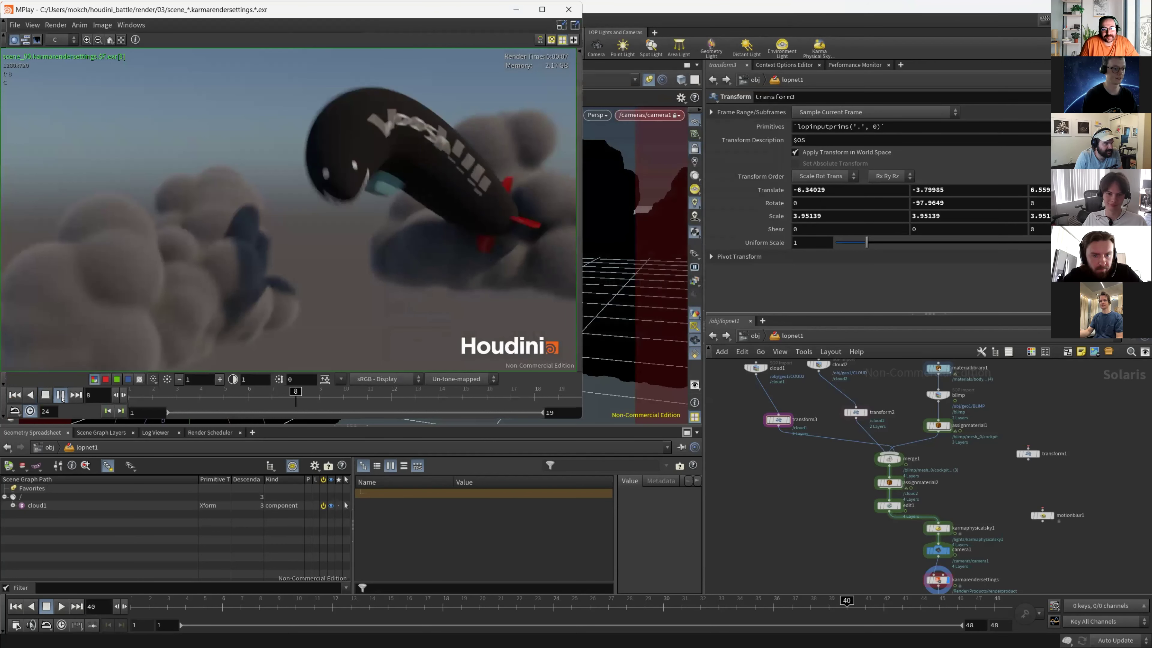
left_click(538, 101)
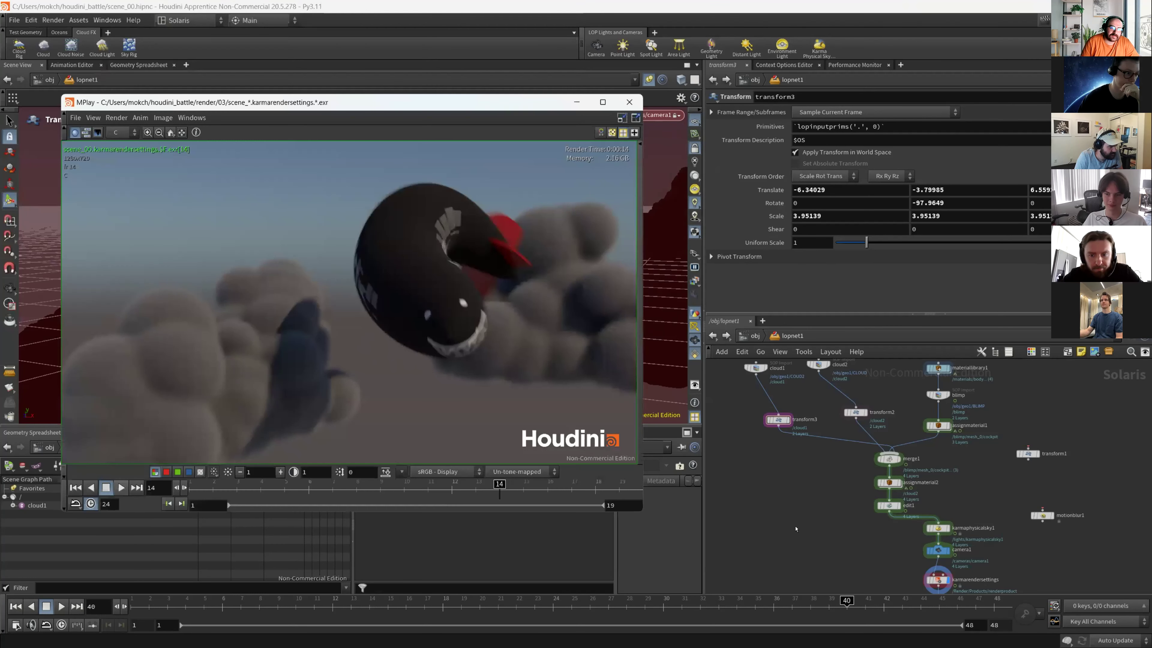
left_click(795, 528)
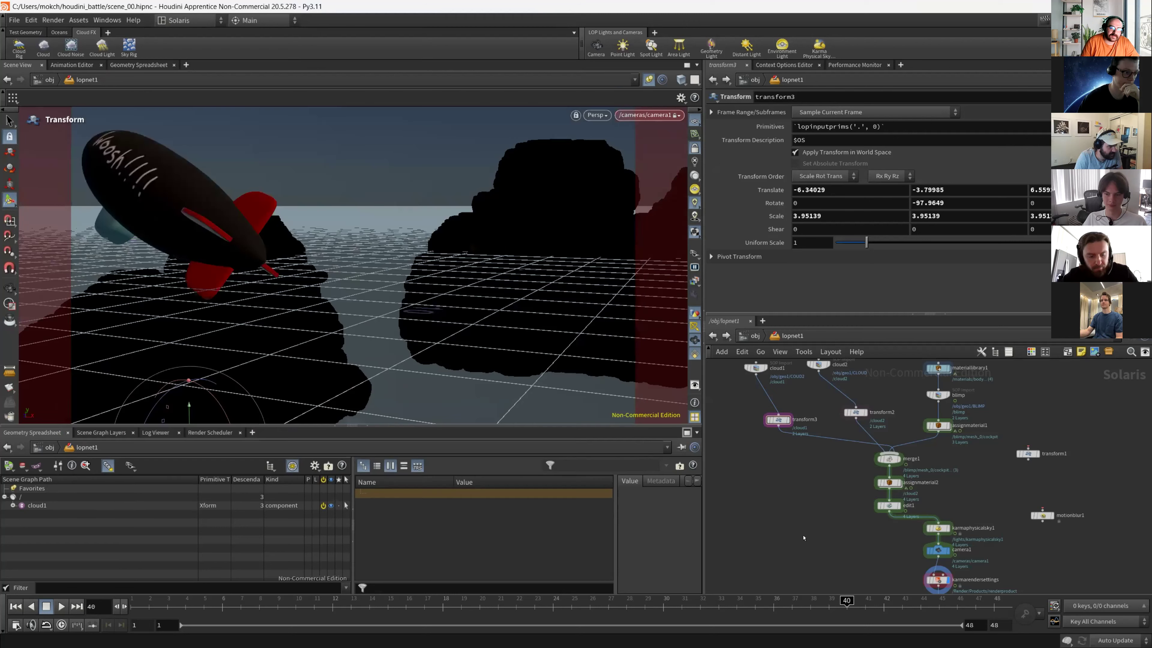
Save the scene, and bring up the karmarendersettings parameters along with the viewport's renderer choices.
key("ctrl+s")
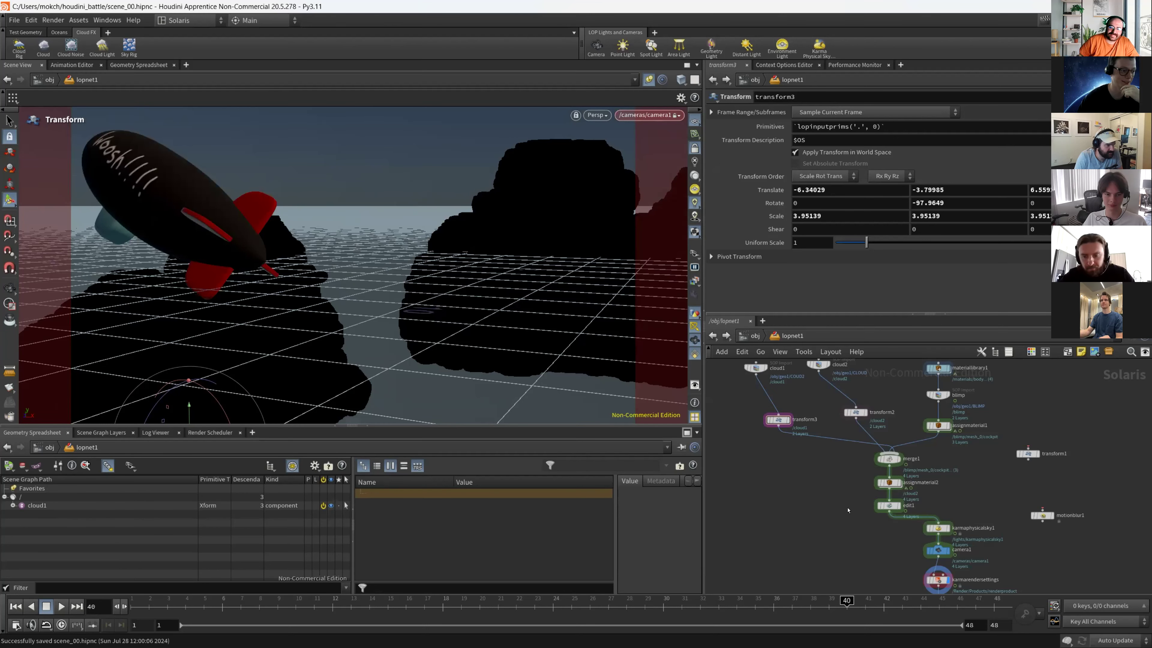
scroll(832, 429, "down", 2)
middle_click_drag(918, 564, 848, 445)
scroll(849, 445, "up", 1)
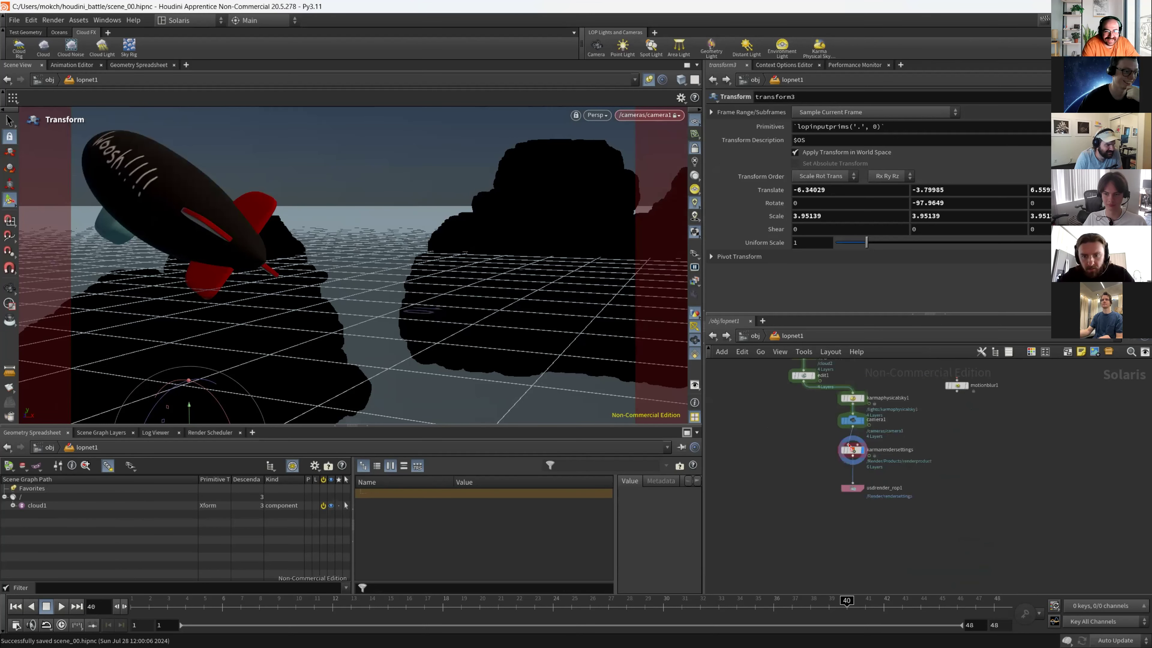
left_click(851, 450)
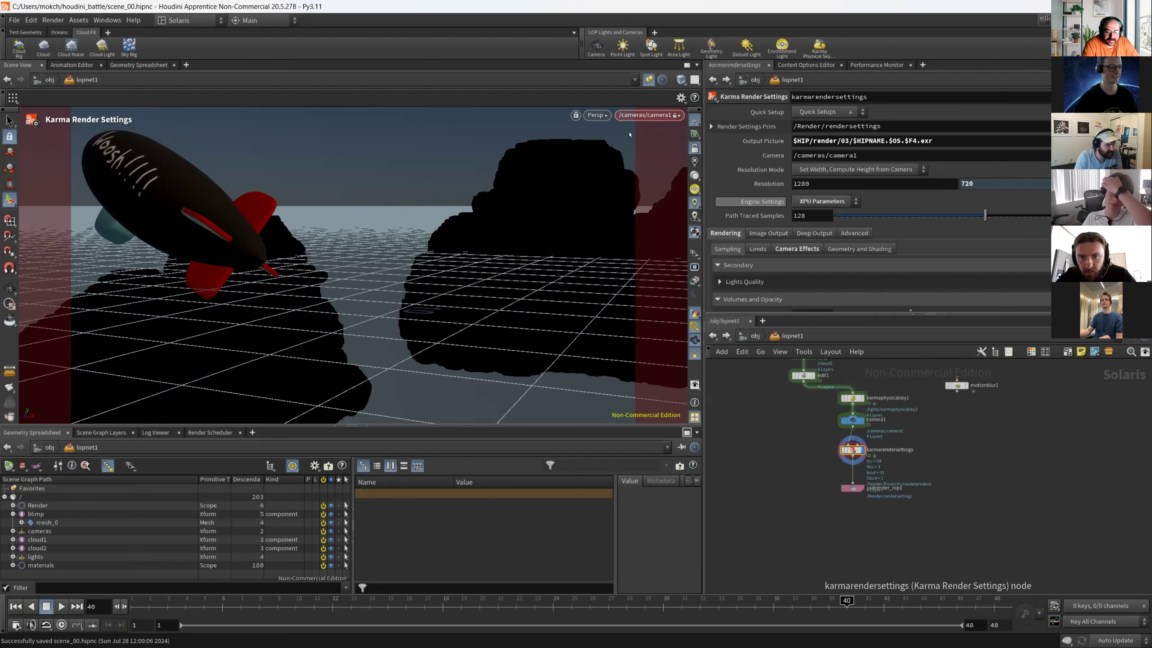
left_click(595, 115)
left_click(594, 115)
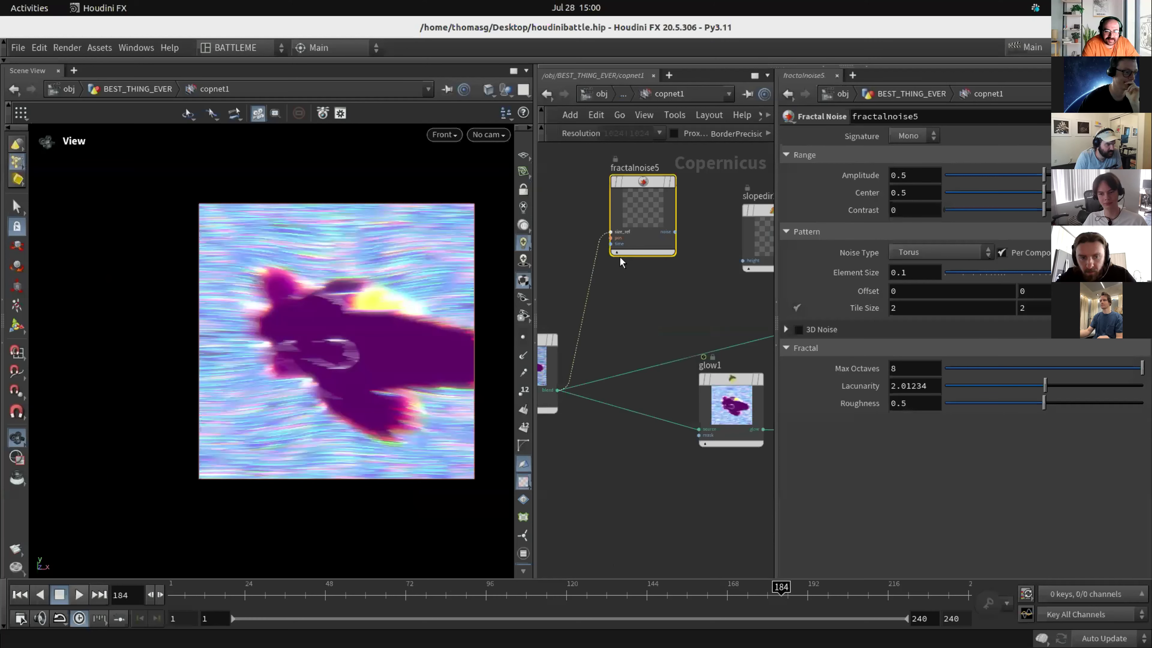
Connect fractalnoise5's noise output to slopedir2's height input and display fractalnoise5.
scroll(673, 321, "down", 2)
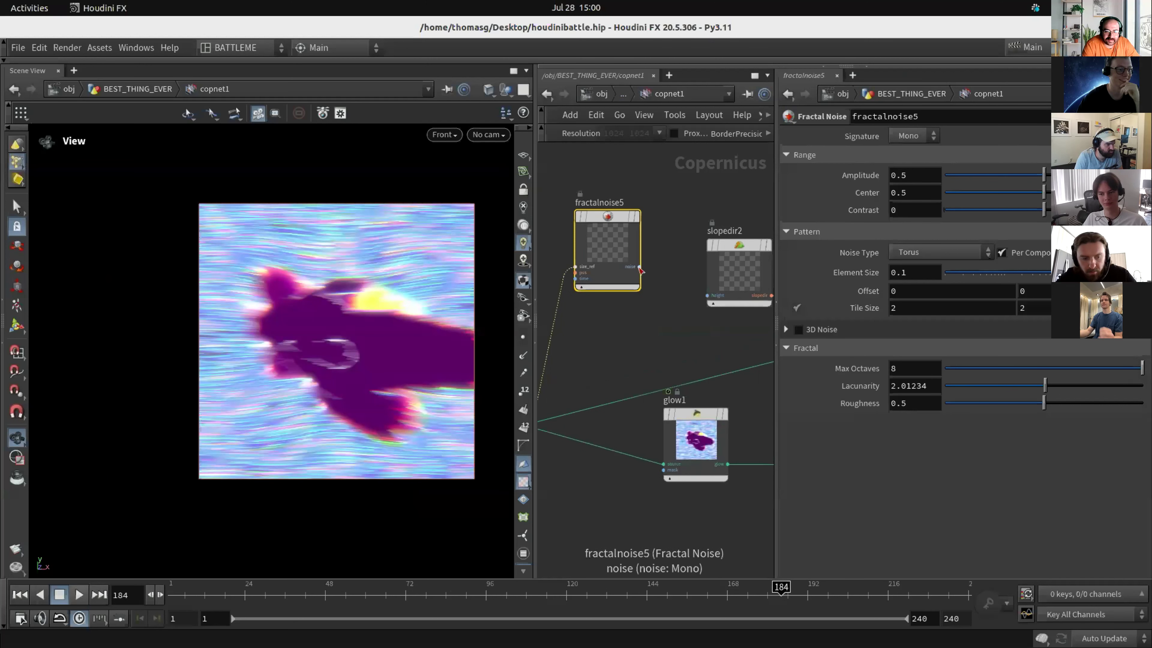
left_click_drag(726, 269, 700, 254)
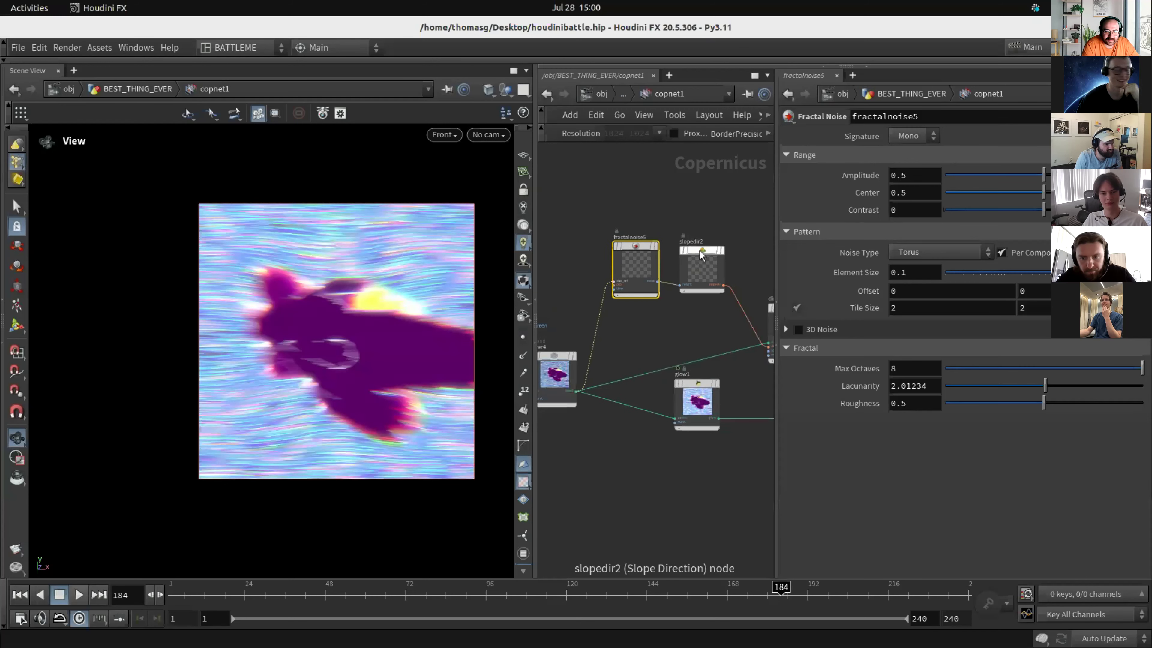
scroll(687, 226, "up", 2)
left_click(650, 259)
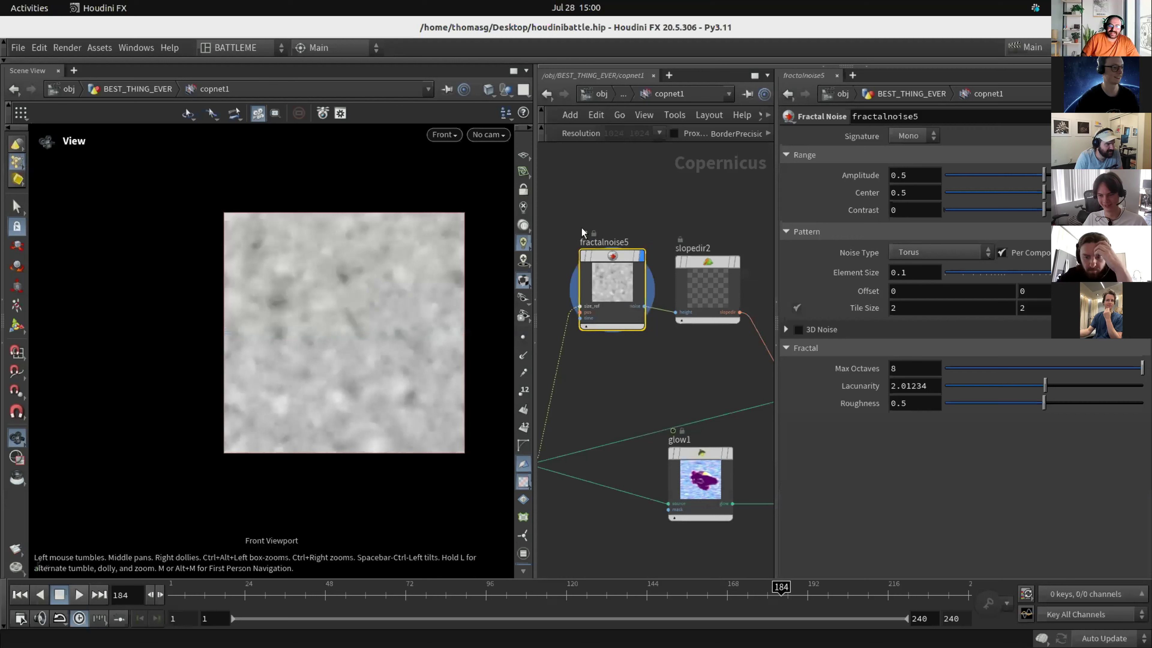
Display slopedir2 in the front view and set its Angle to 90.
left_click(735, 262)
key("space+4")
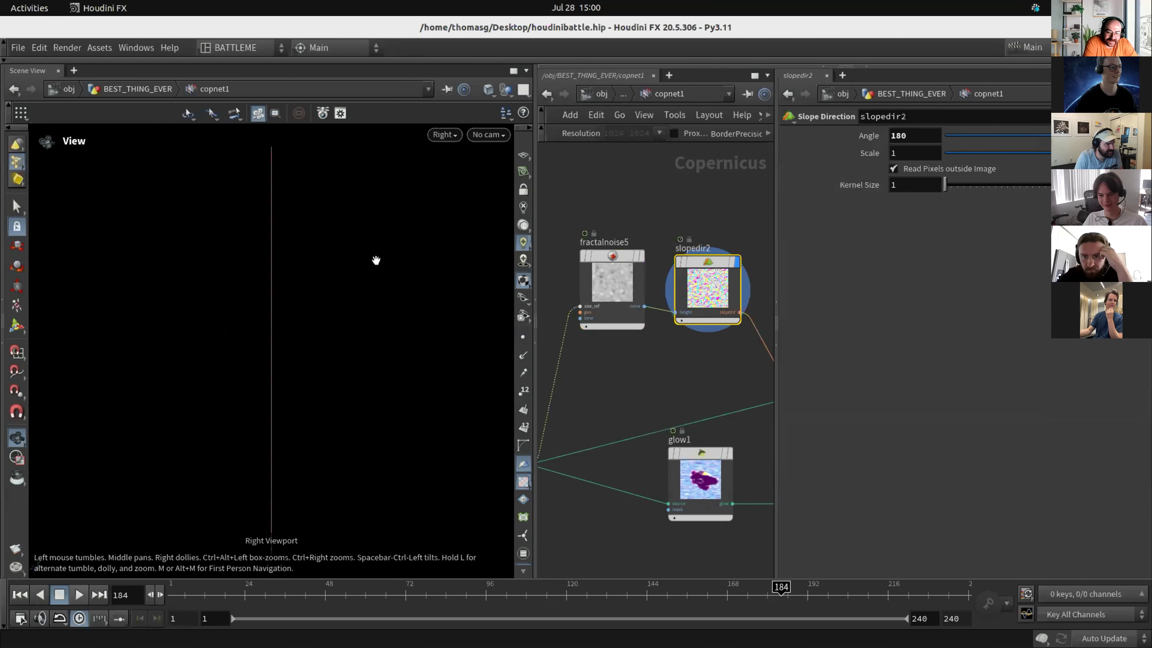
key("space+3")
double_click(913, 136)
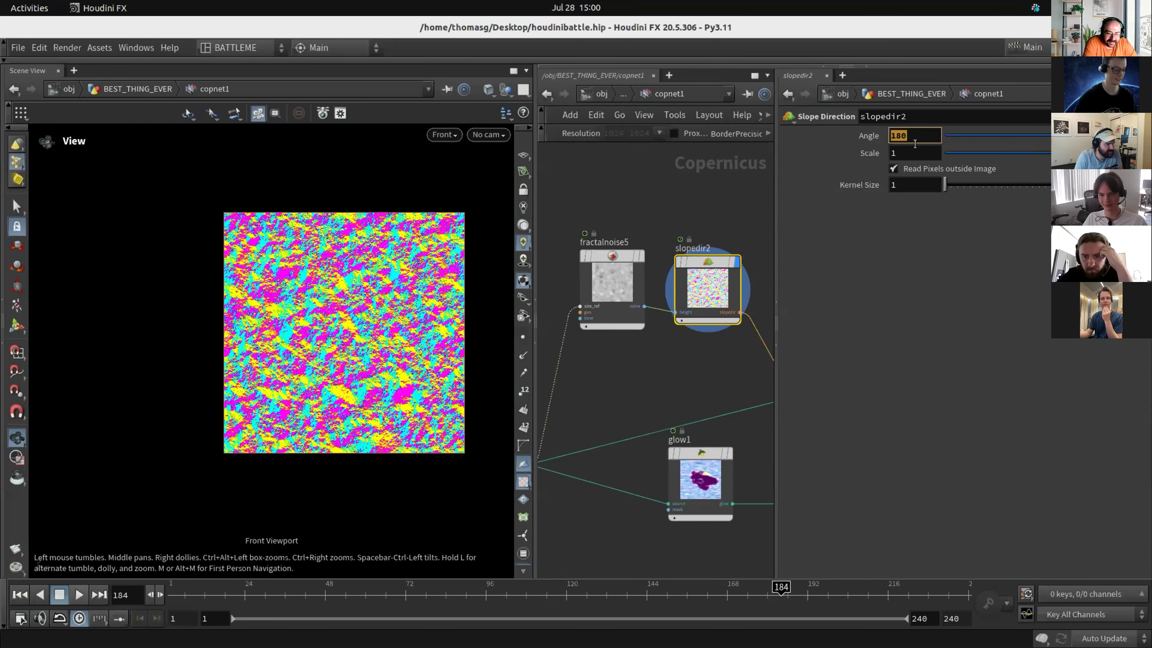
key("Return")
Display distort3 in the front view and inspect the distorted image up close.
middle_click_drag(710, 391, 539, 371)
left_click(693, 324)
key("space+4")
key("space+3")
right_click_drag(334, 303, 472, 335)
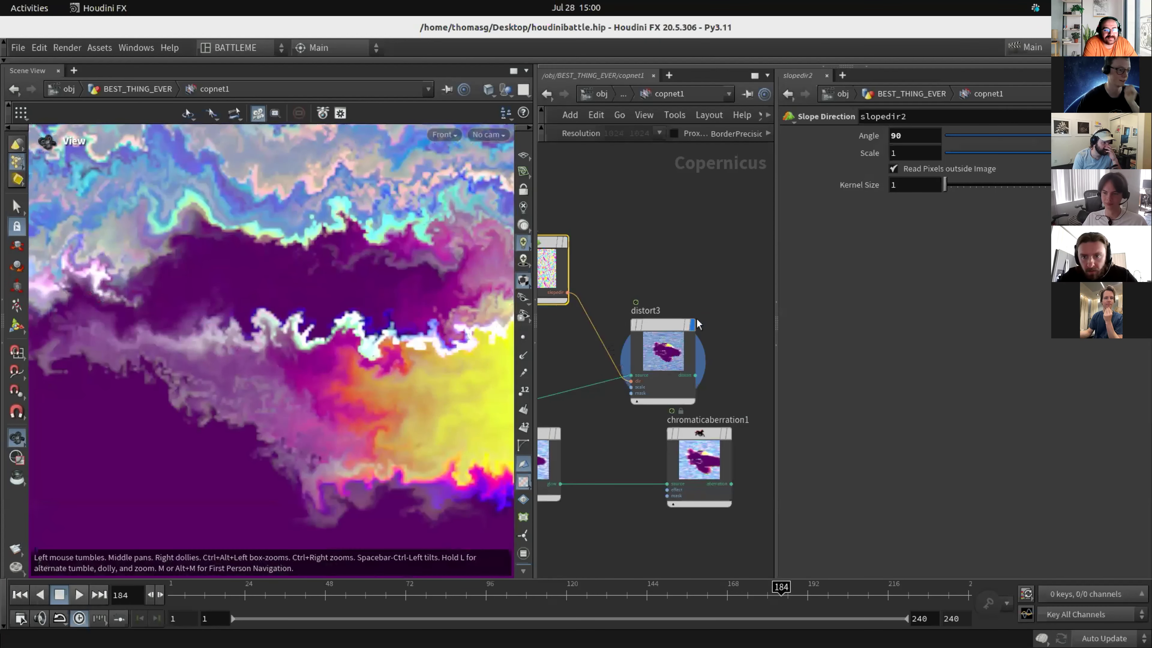
Set distort3's Scale to 0.027, then raise it slightly in 0.001 increments while viewing the whole image.
left_click(673, 325)
left_click_drag(1042, 249, 1047, 247)
right_click_drag(403, 353, 282, 344)
scroll(282, 344, "down", 3)
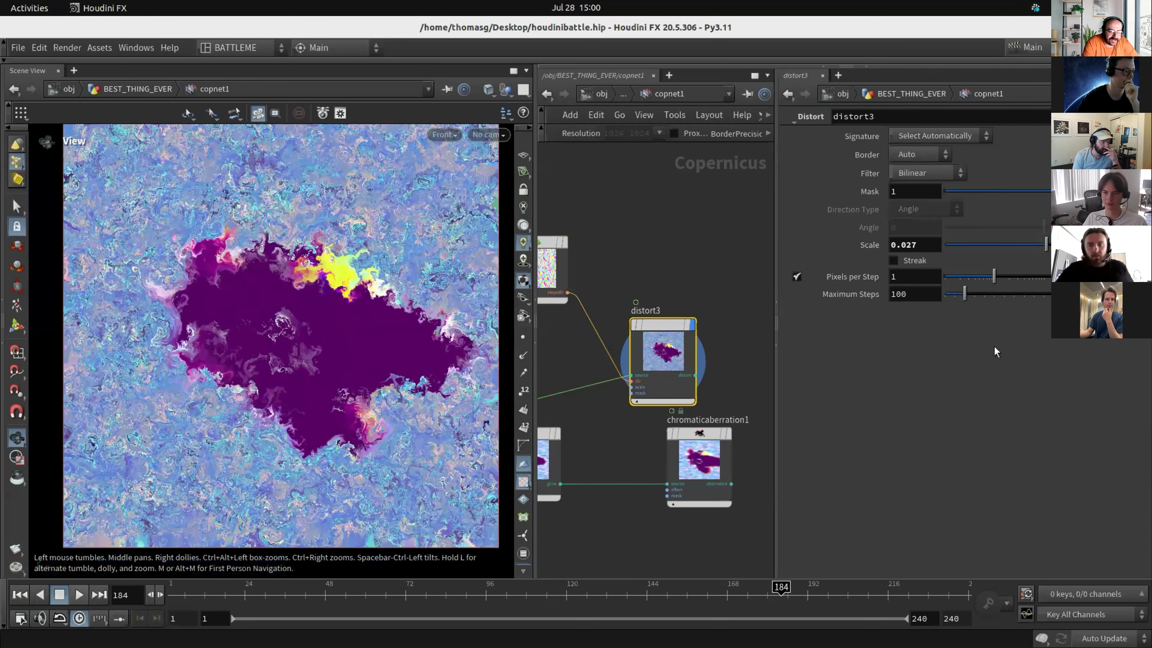
middle_click_drag(926, 244, 926, 289)
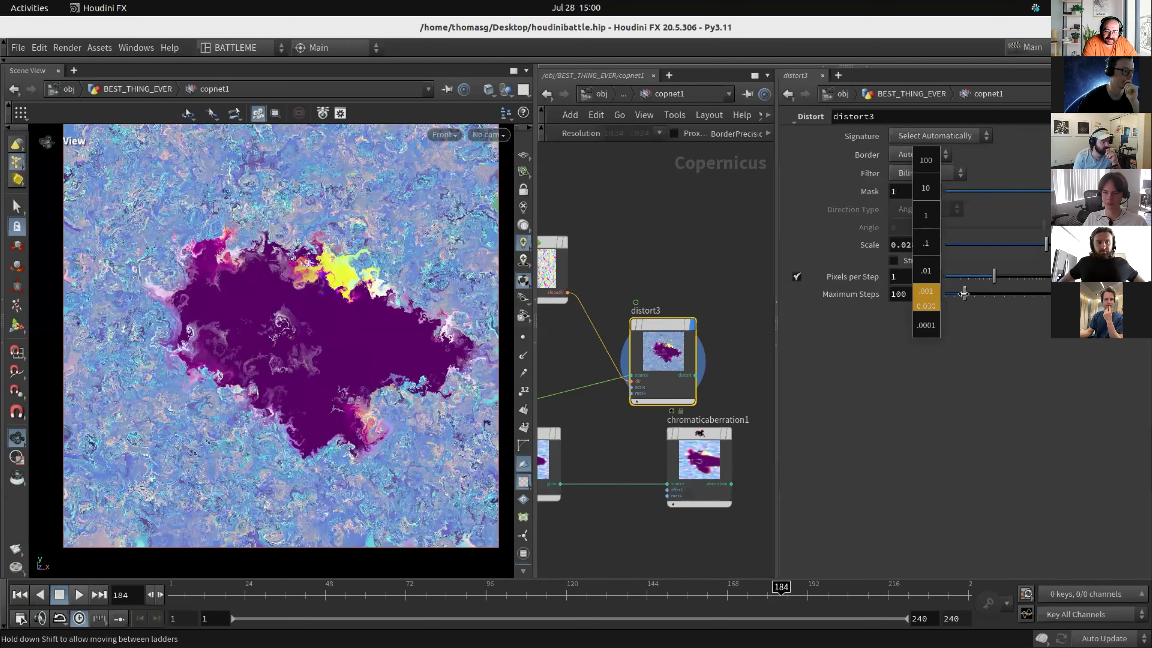
middle_click_drag(925, 306, 943, 307)
Set fractalnoise5's Element Size to 0.441845.
middle_click_drag(557, 222, 712, 261)
left_click_drag(587, 216, 622, 390)
left_click_drag(1044, 272, 1102, 272)
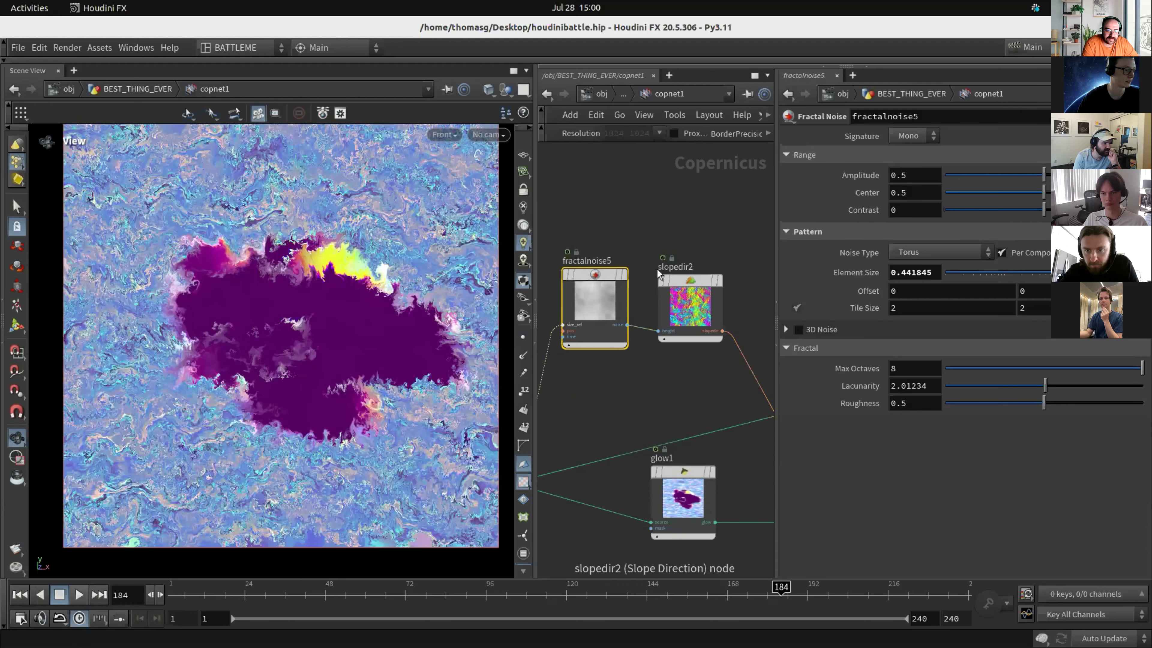
Rearrange the network: move glow1 lower, chromaticaberration1 beside it, and distort3 beneath slopedir2.
scroll(657, 272, "down", 5)
middle_click_drag(674, 344, 651, 342)
scroll(651, 343, "up", 2)
left_click_drag(643, 365, 695, 443)
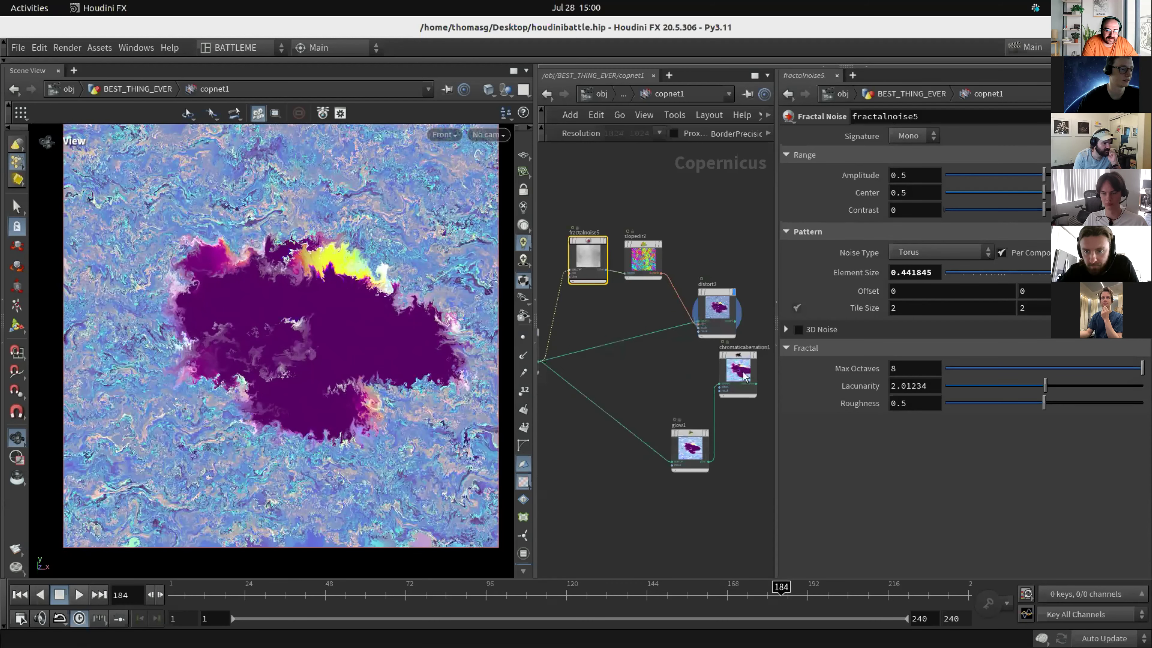
left_click_drag(744, 376, 738, 438)
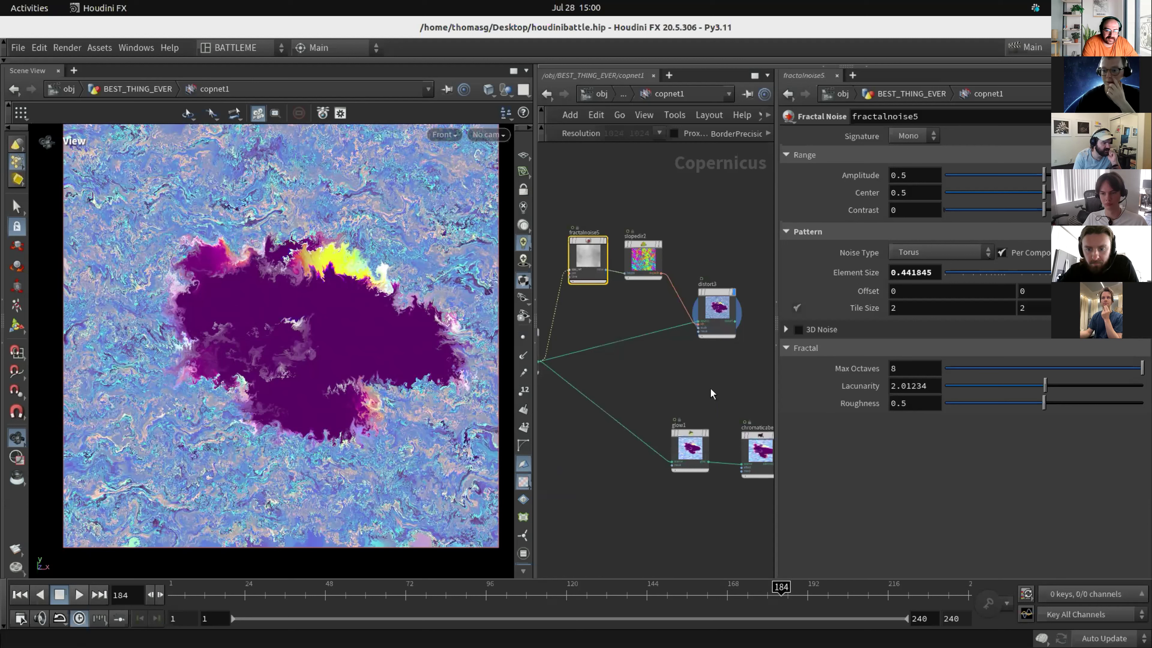
left_click_drag(716, 296, 639, 336)
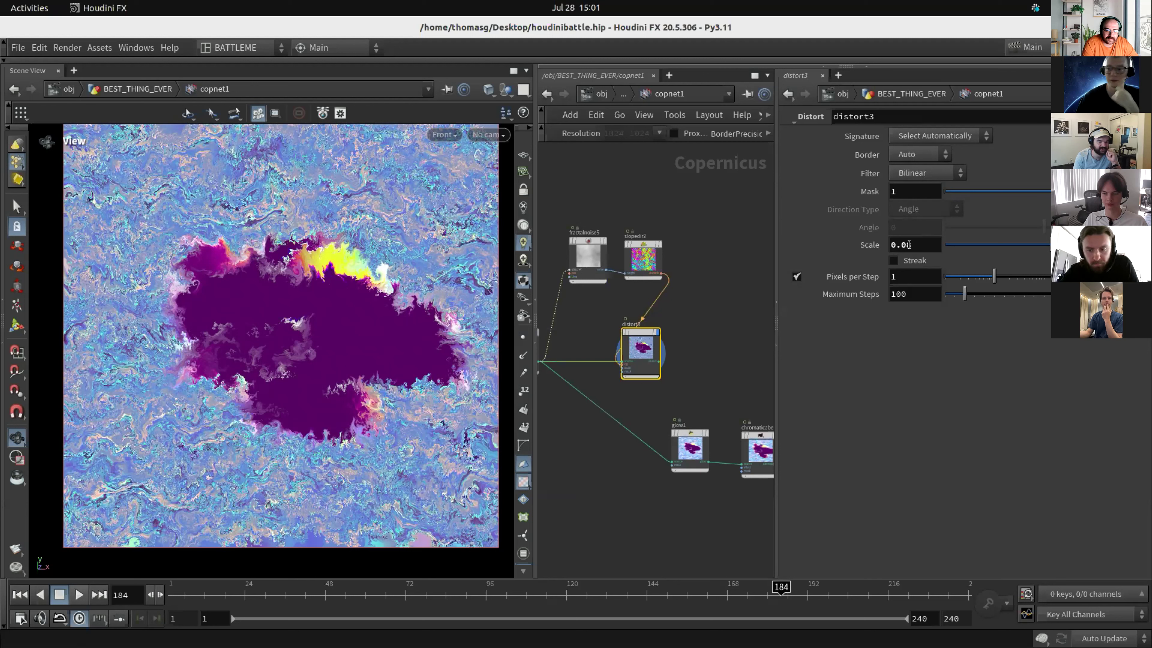
Adjust distort3's Scale to about 0.081.
middle_click_drag(916, 244, 877, 323)
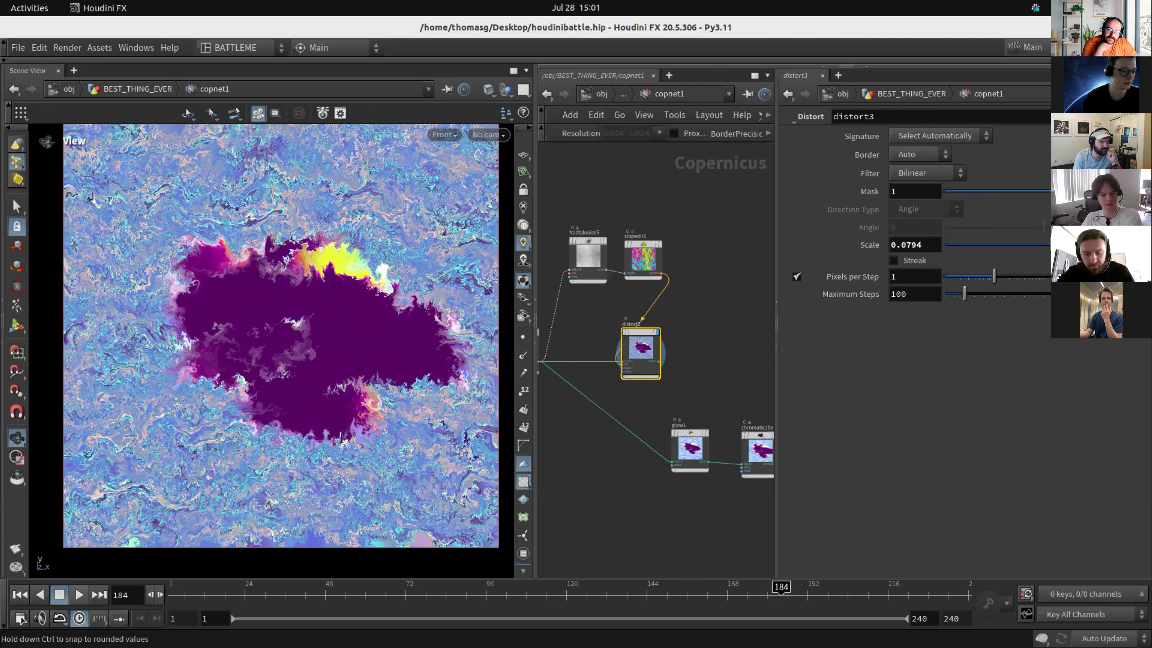
left_click_drag(1052, 245, 1048, 244)
middle_click_drag(675, 416, 684, 408)
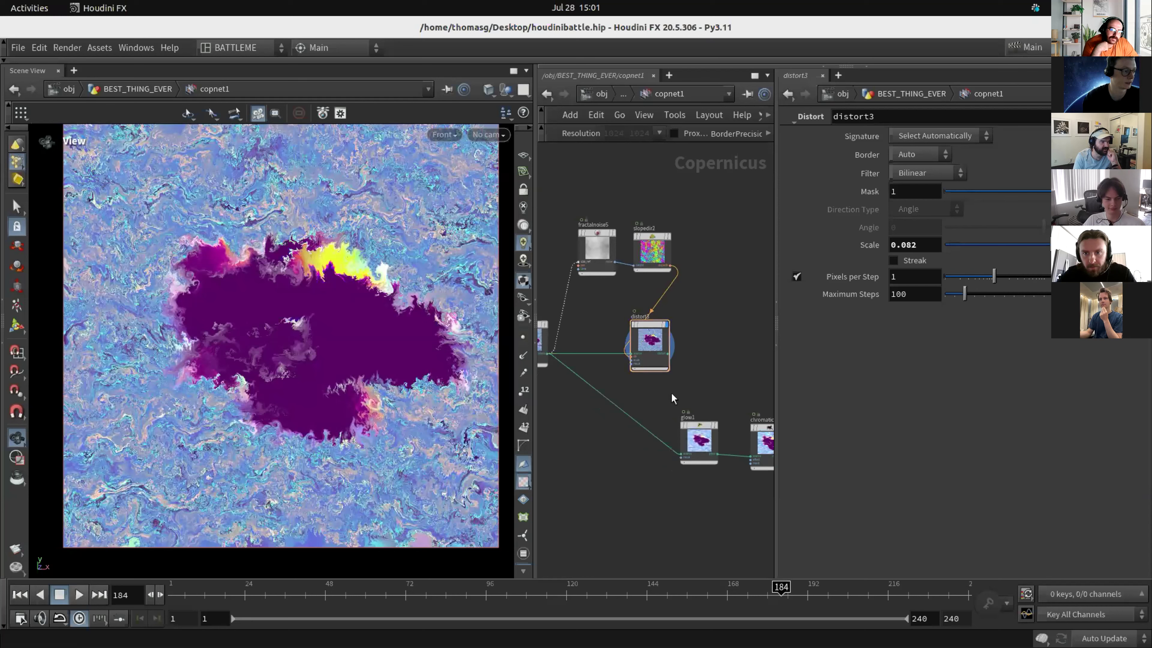
scroll(672, 398, "up", 2)
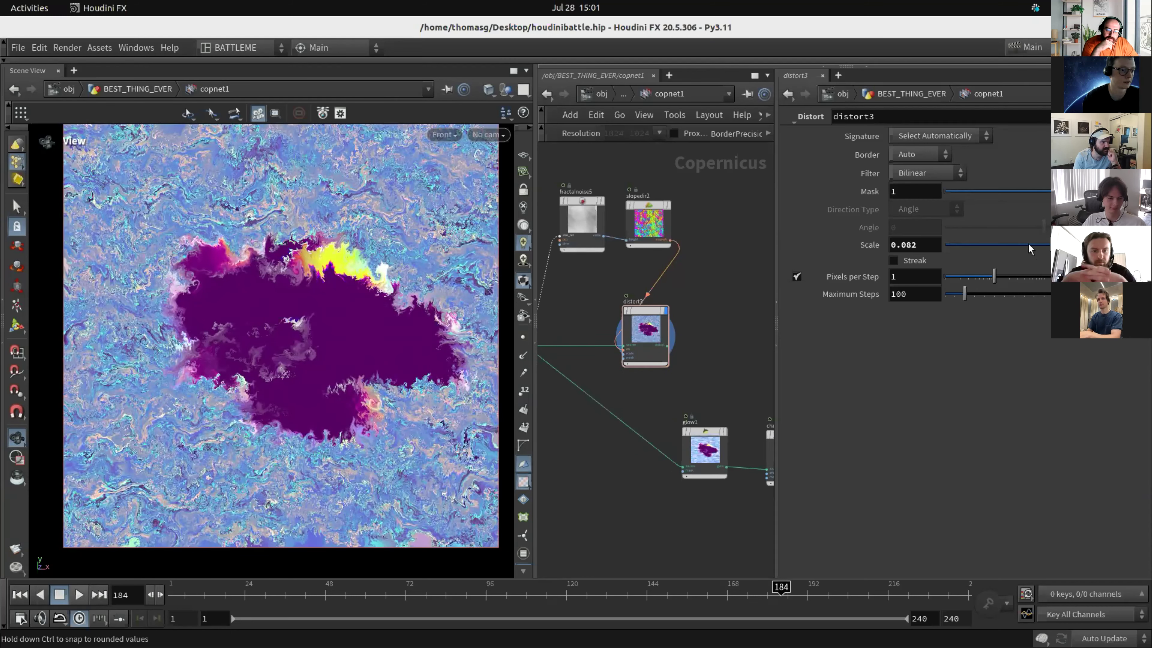
middle_click_drag(934, 245, 864, 313)
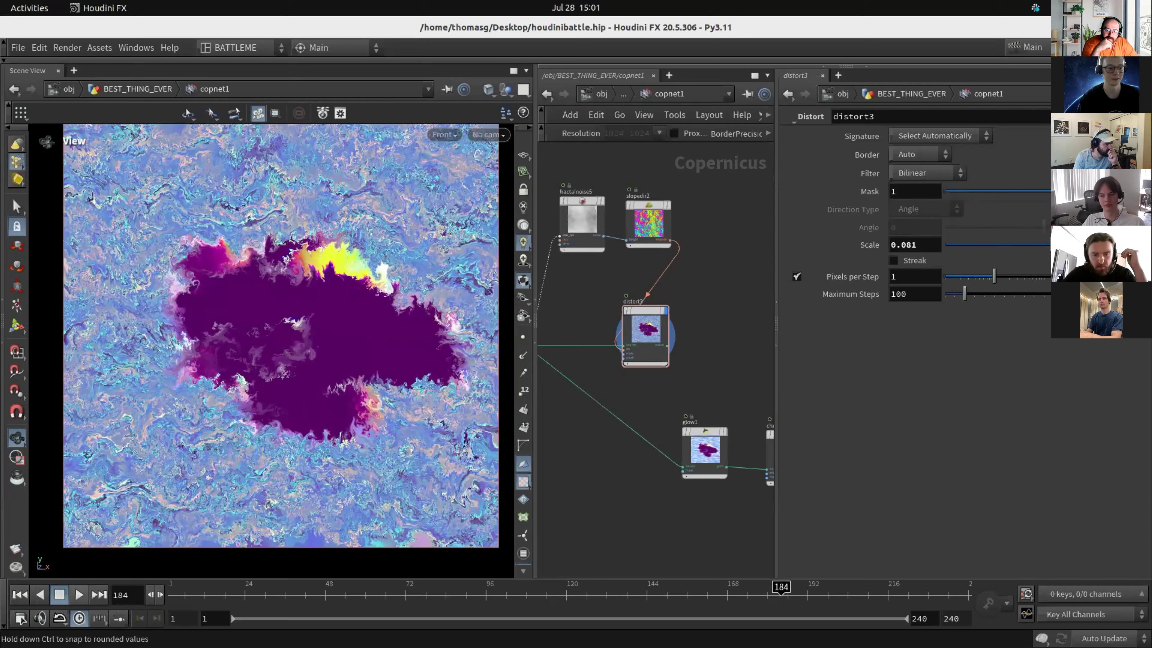
left_click_drag(1051, 244, 1031, 273)
Set fractalnoise5's Element Size to 0.165804, vertical Offset to 1.5, Max Octaves to 6.49, Lacunarity to 1.407 and Roughness to 0.59.
left_click(585, 217)
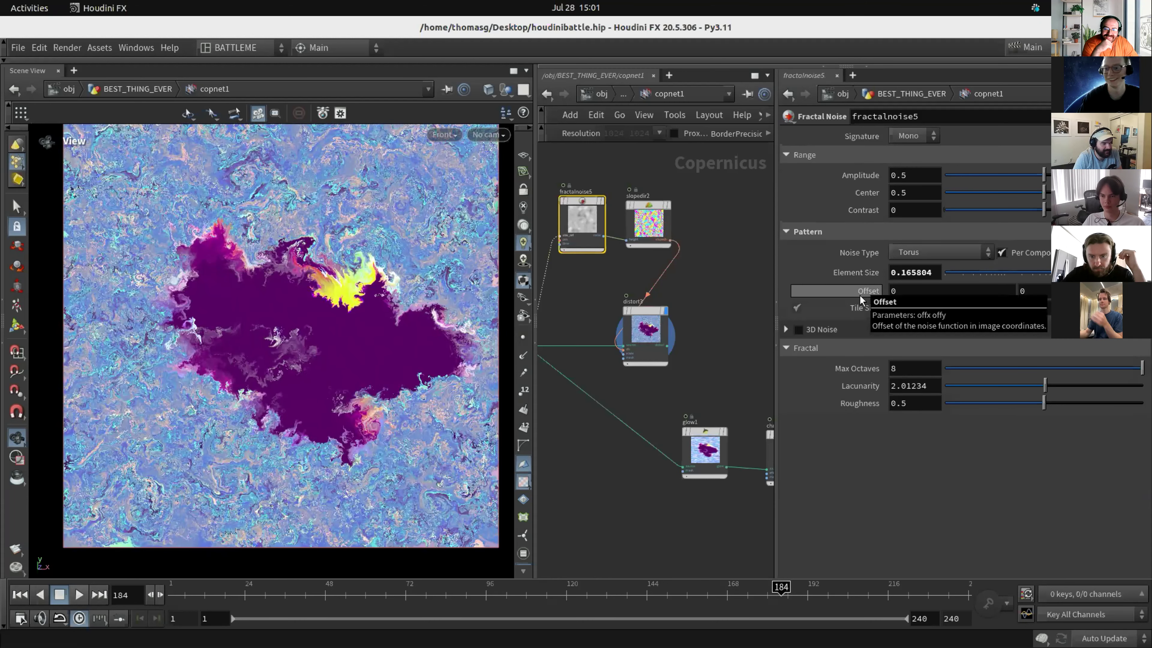
middle_click_drag(1043, 291, 1106, 291)
mouse_move(1101, 371)
left_mouse_down()
mouse_move(1064, 368)
mouse_move(1105, 368)
left_mouse_up()
mouse_move(1035, 387)
left_mouse_down()
mouse_move(973, 386)
mouse_move(985, 389)
left_mouse_up()
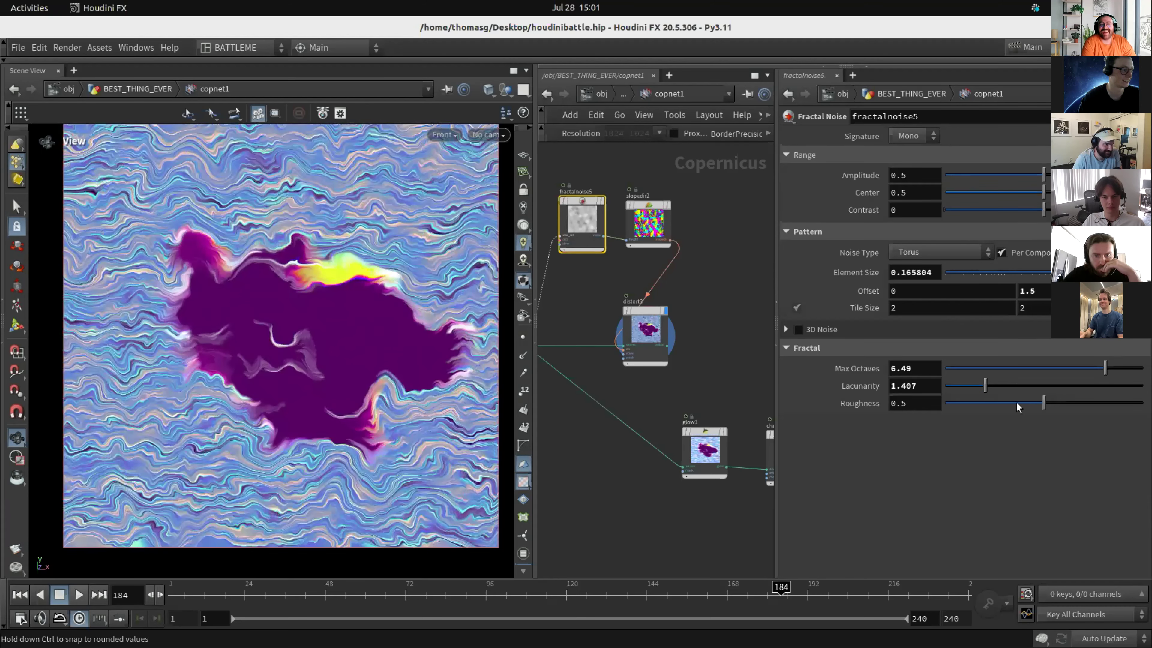
left_click_drag(1051, 405, 1068, 406)
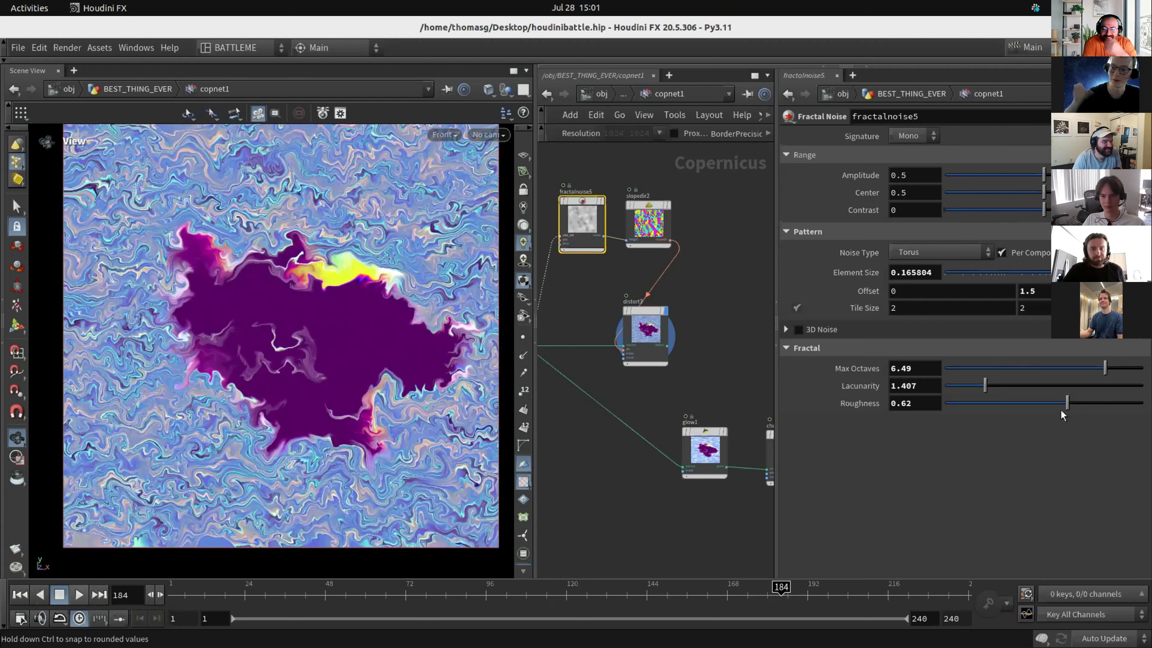
mouse_move(1062, 412)
left_mouse_down()
mouse_move(1088, 411)
mouse_move(1053, 411)
mouse_move(1064, 407)
left_mouse_up()
Connect distort3's output to glow1's source input and display chromaticaberration1.
scroll(742, 328, "down", 3)
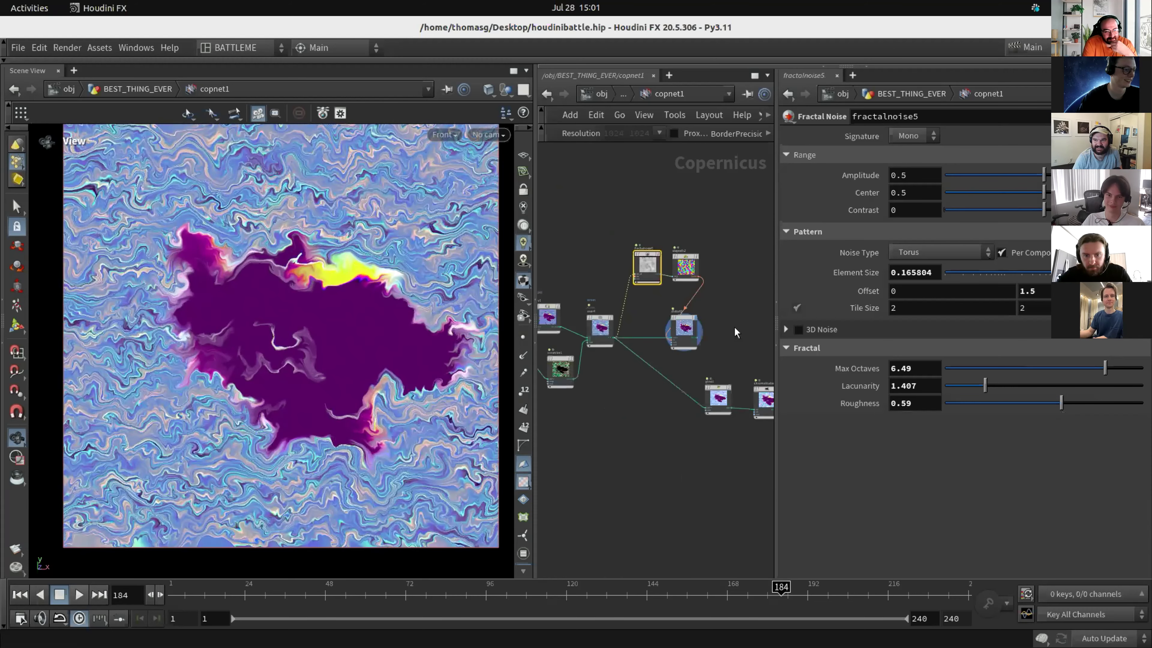
scroll(755, 365, "up", 3)
left_click_drag(658, 437, 643, 314)
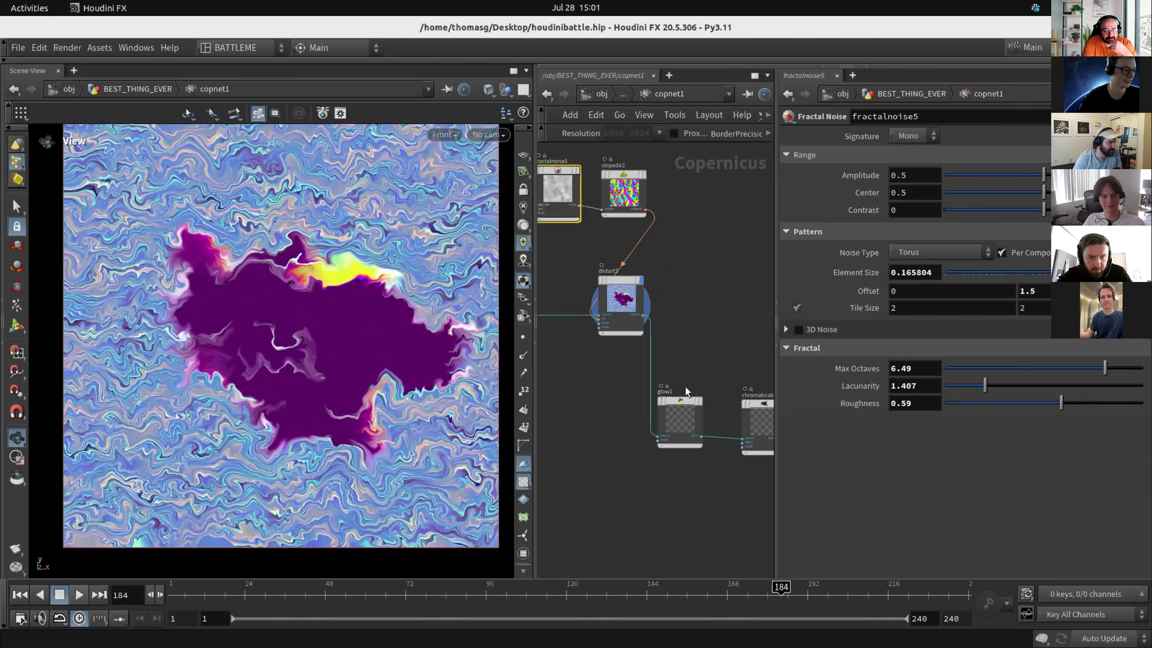
mouse_move(705, 405)
middle_click_drag(771, 399, 685, 393)
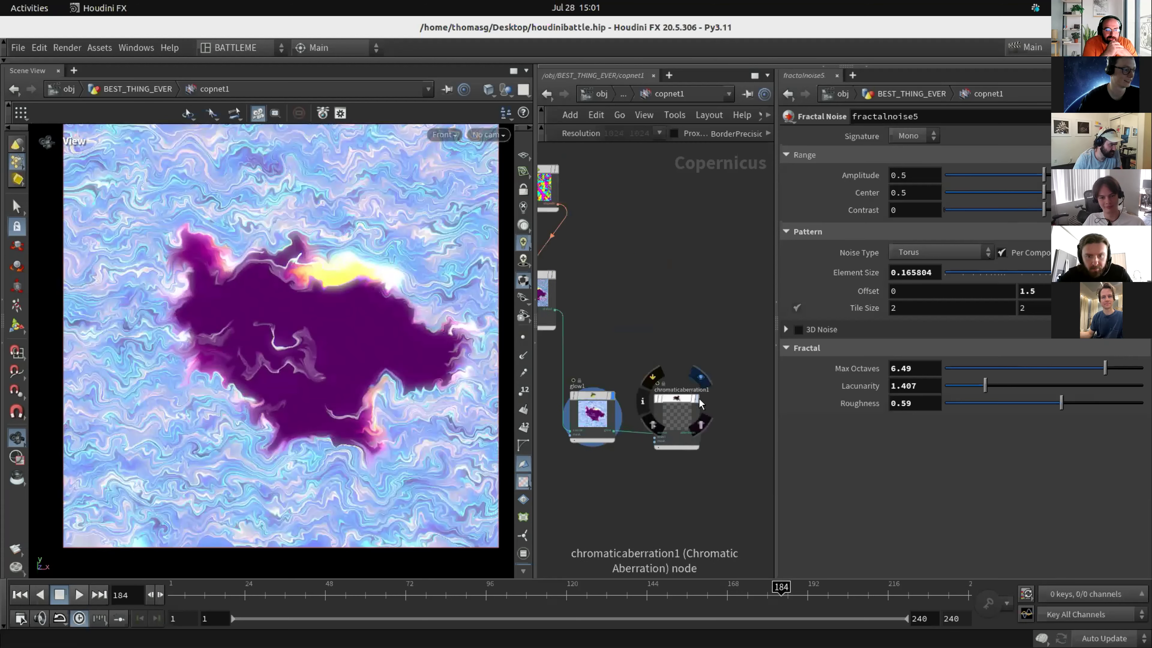
left_click(697, 397)
left_click_drag(333, 583, 383, 587)
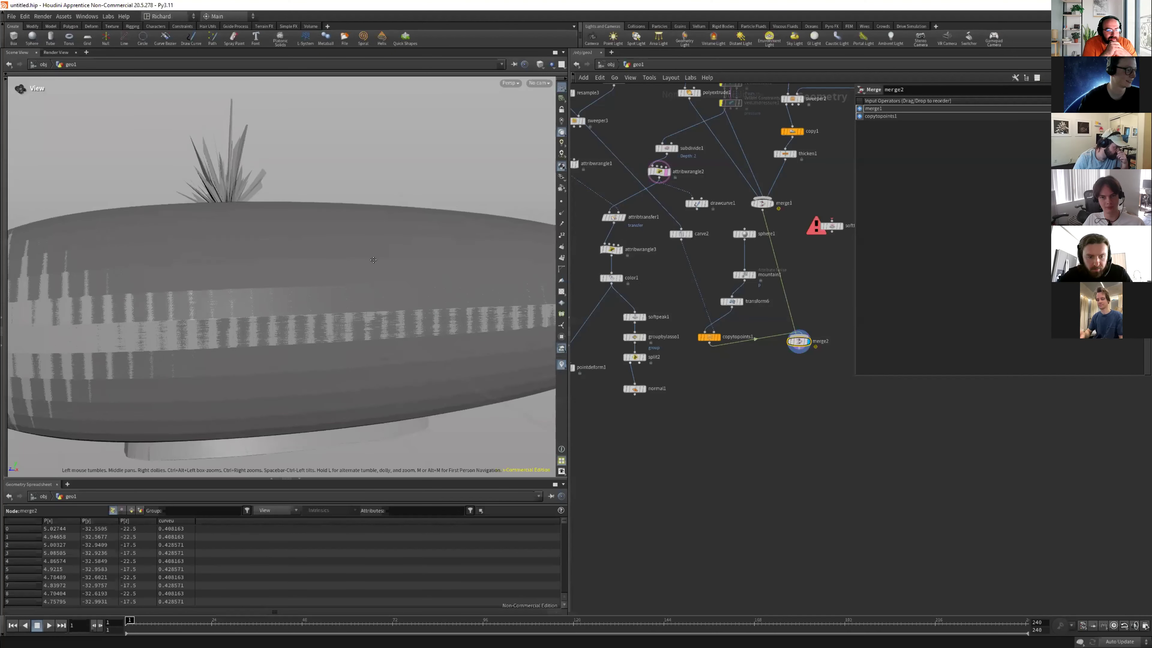
In the blimp scene, inspect the hull from the side and move merge2 further down the network.
left_click_drag(373, 260, 442, 251)
scroll(826, 352, "up", 2)
scroll(817, 351, "up", 2)
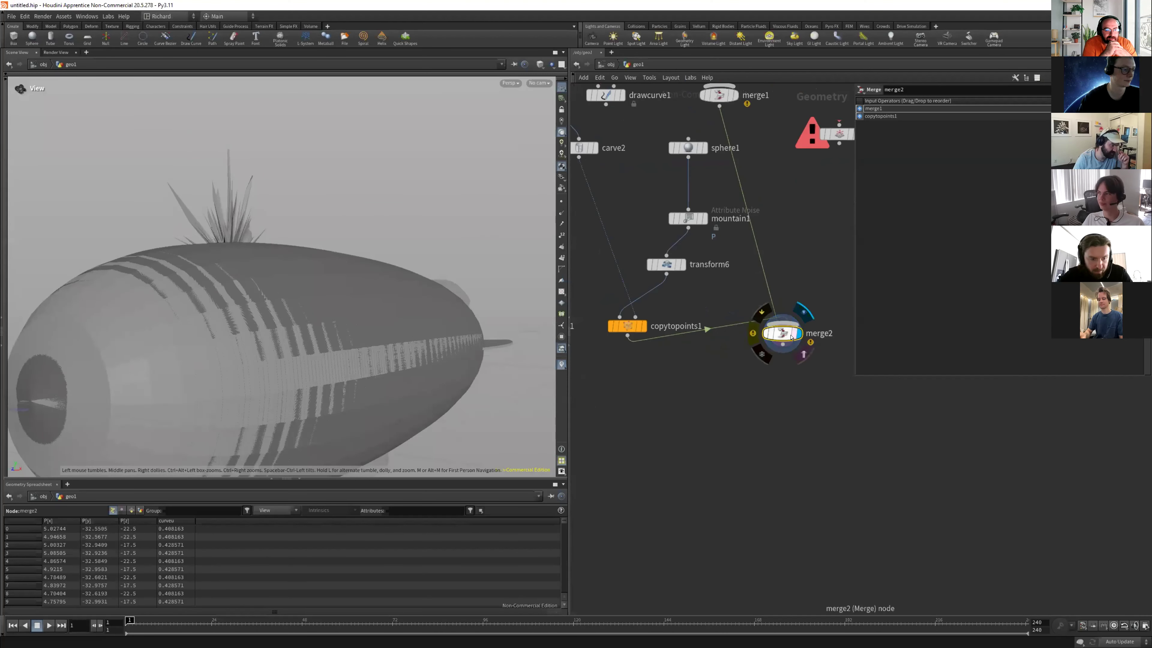
mouse_move(372, 274)
left_mouse_down()
mouse_move(325, 281)
mouse_move(401, 234)
mouse_move(327, 258)
left_mouse_up()
right_click_drag(426, 277, 378, 273)
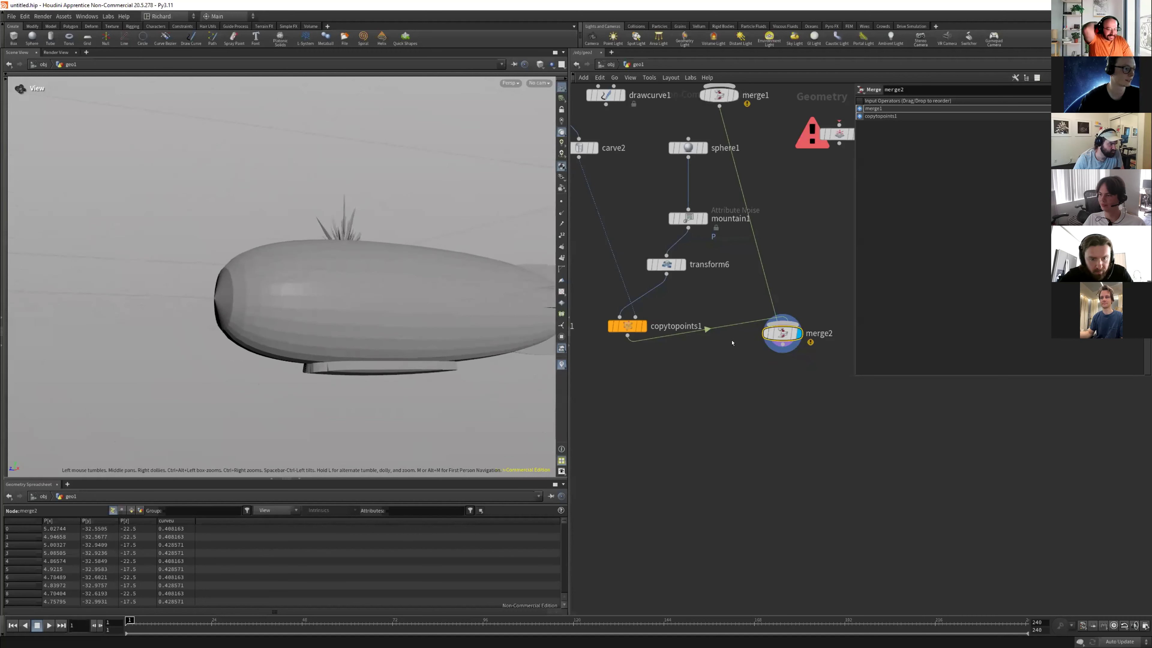
scroll(775, 335, "down", 3)
left_click_drag(772, 337, 770, 386)
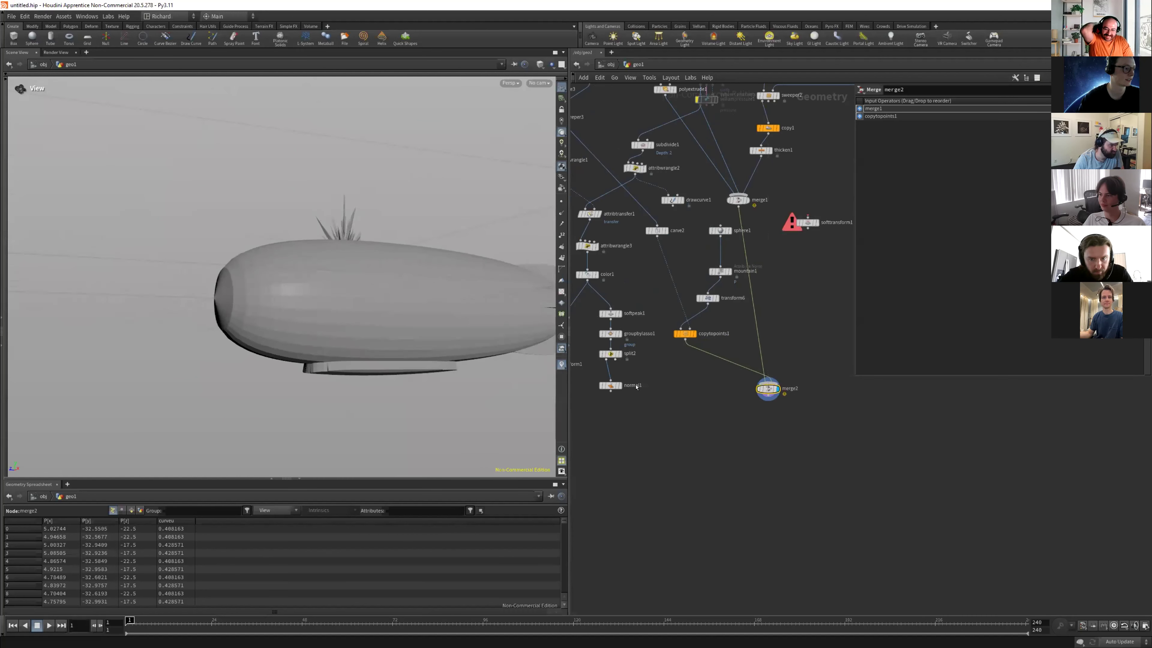
Display normal1, attribtransfer1 and softpeak1 in turn to compare the hull shape at each stage.
scroll(648, 385, "up", 4)
left_click(676, 384)
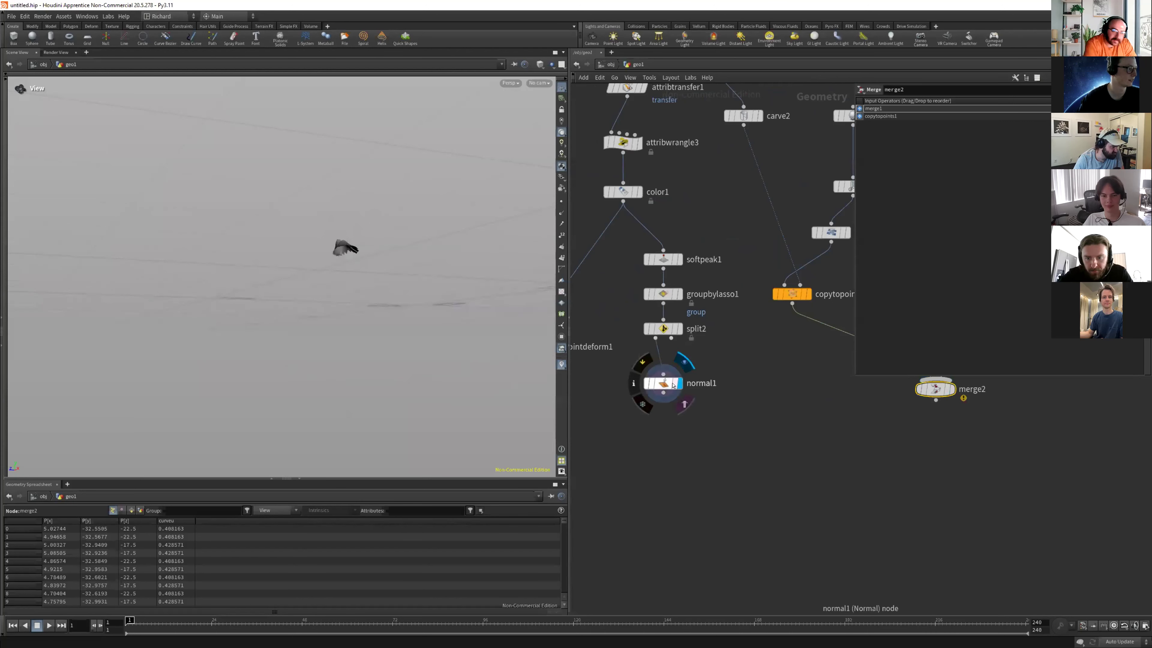
scroll(675, 384, "down", 1)
scroll(671, 286, "down", 2)
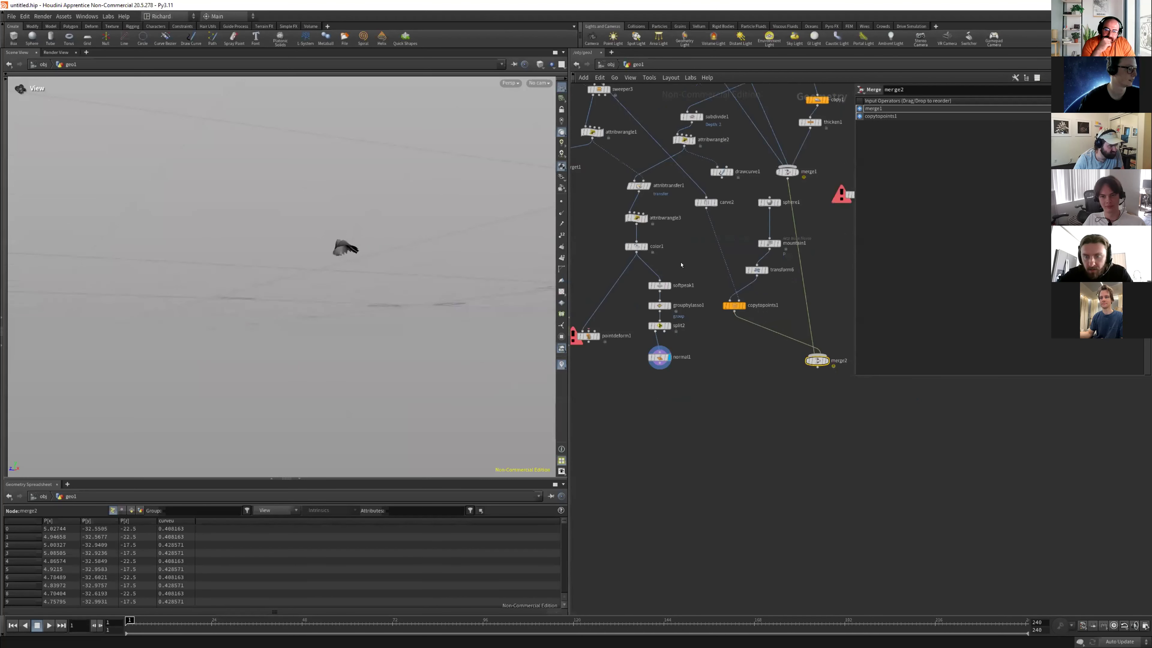
scroll(631, 190, "up", 2)
left_click(631, 189)
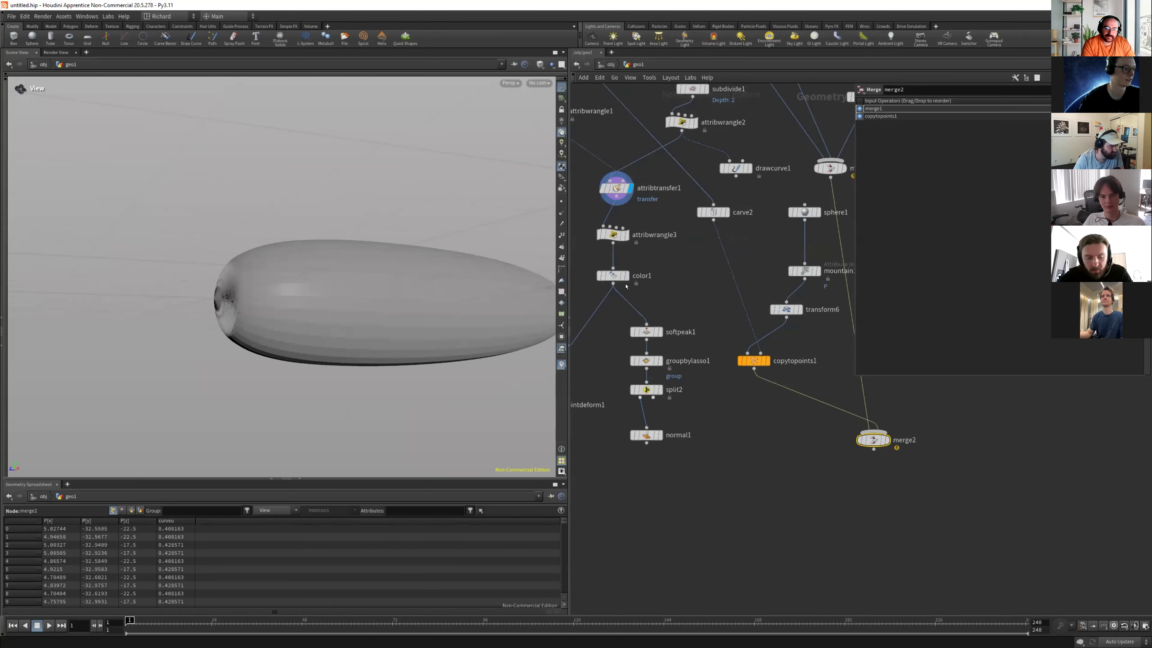
scroll(661, 344, "up", 1)
left_click(659, 331)
left_click(646, 331)
Bypass the color1 node above softpeak1.
scroll(648, 303, "down", 4)
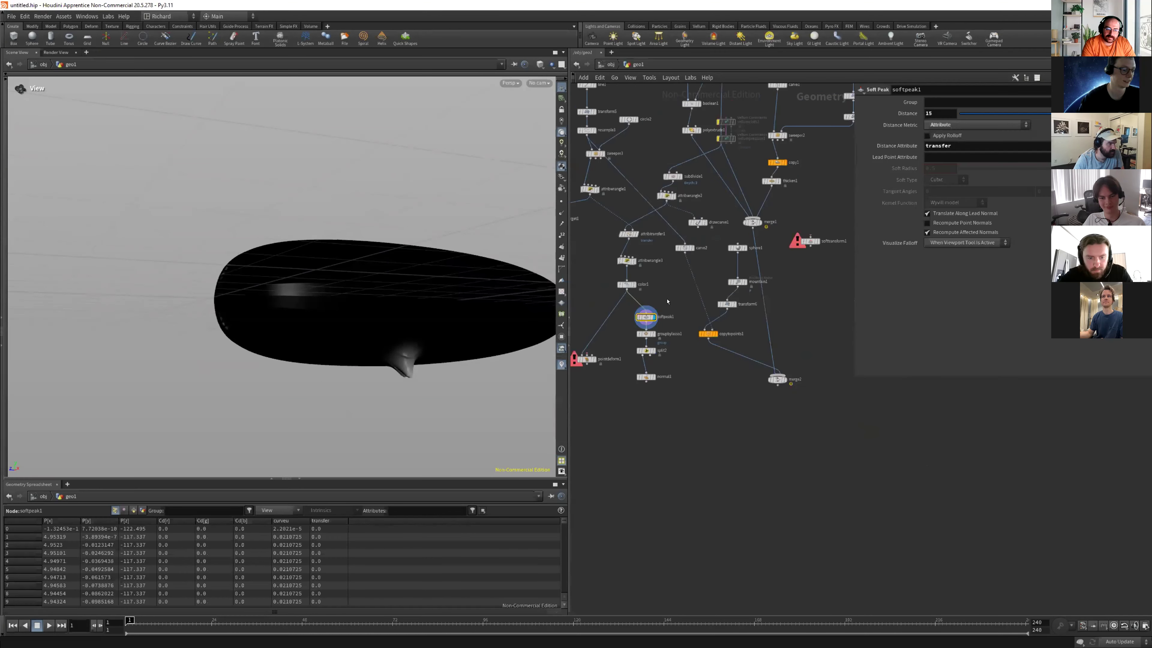
scroll(679, 294, "up", 1)
scroll(644, 304, "up", 1)
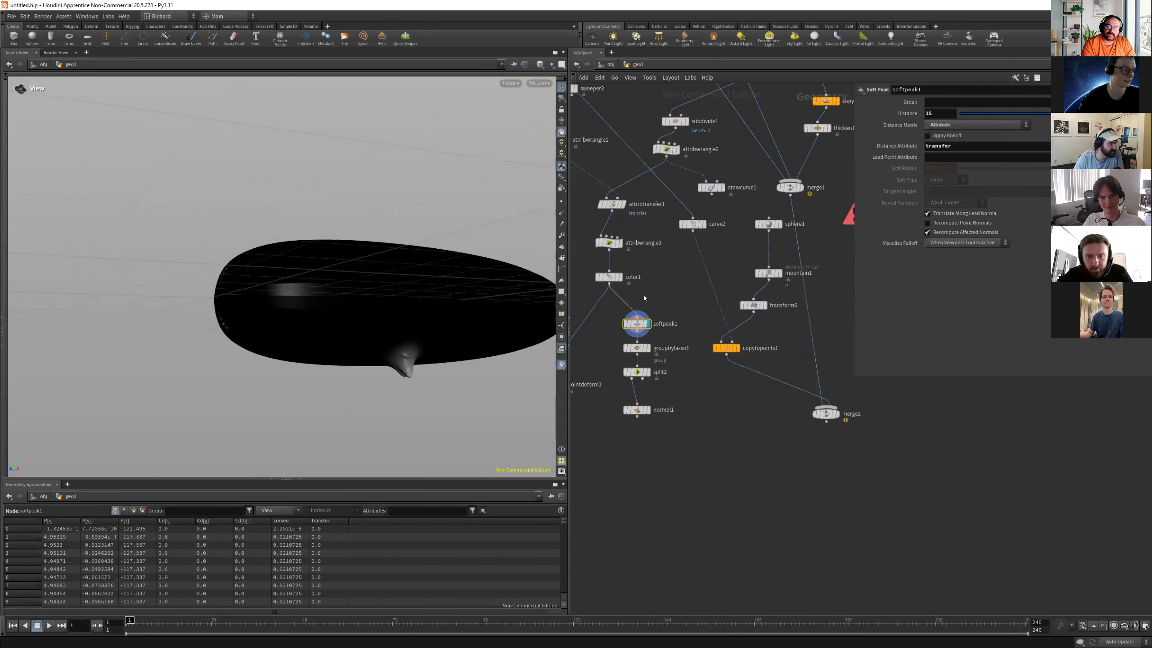
middle_click_drag(645, 300, 665, 303)
left_click(615, 265)
Replace the wire from the bypassed nodes into merge1 with softpeak1's output, and display merge2.
scroll(616, 292, "down", 2)
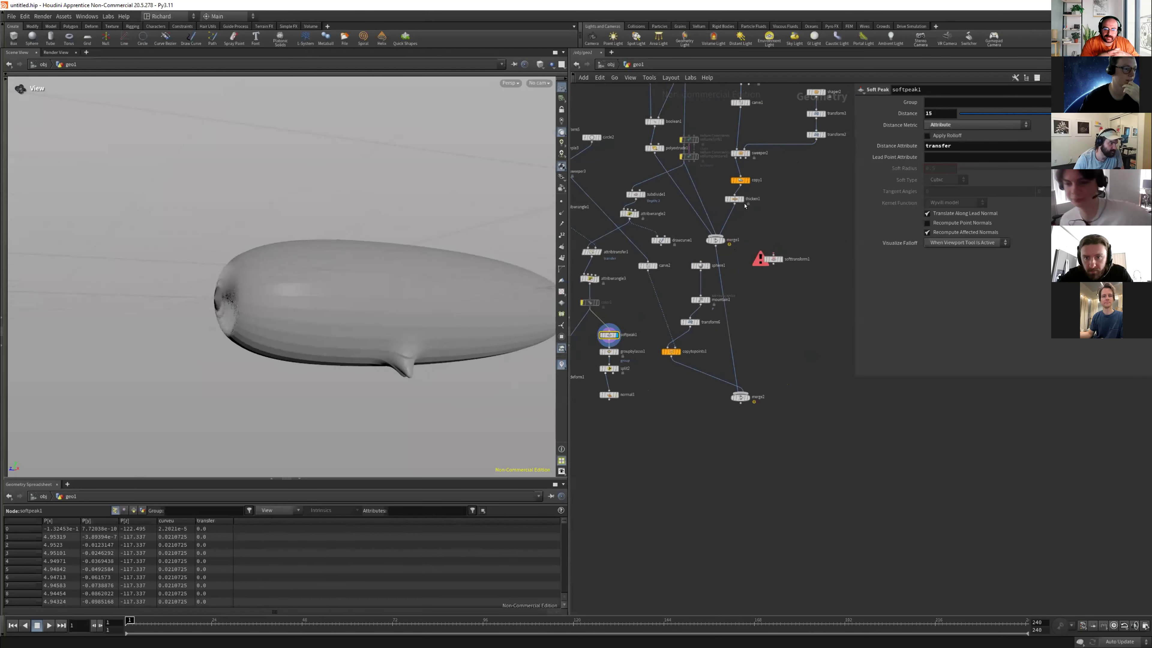
key("y")
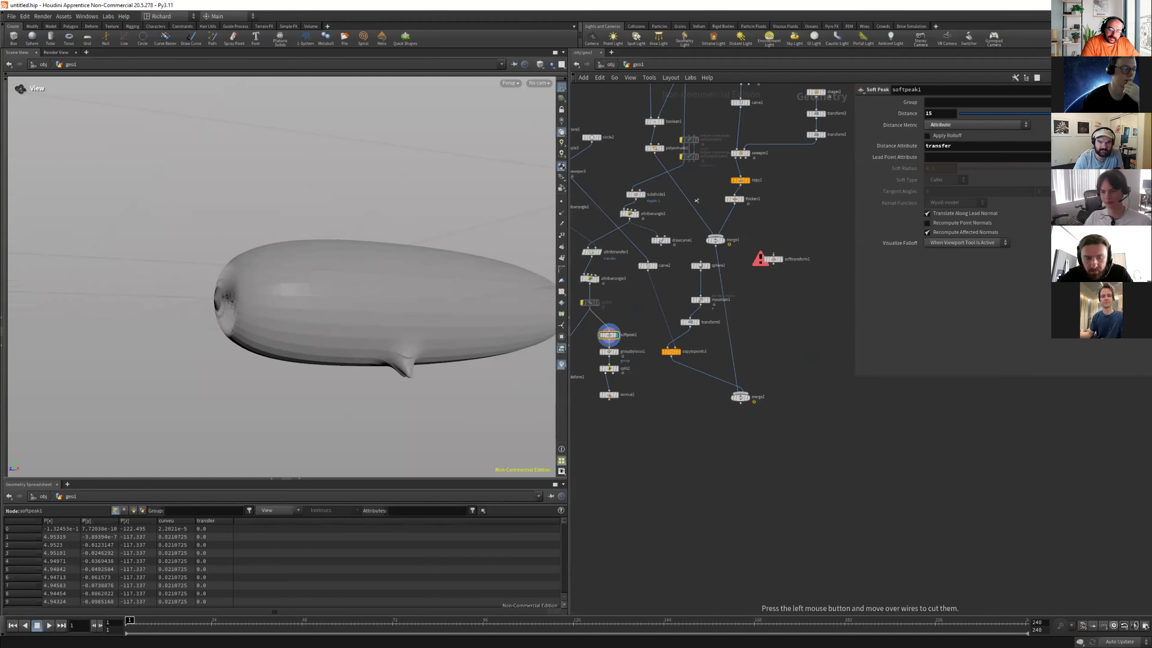
left_click_drag(619, 335, 705, 228)
scroll(743, 392, "up", 3)
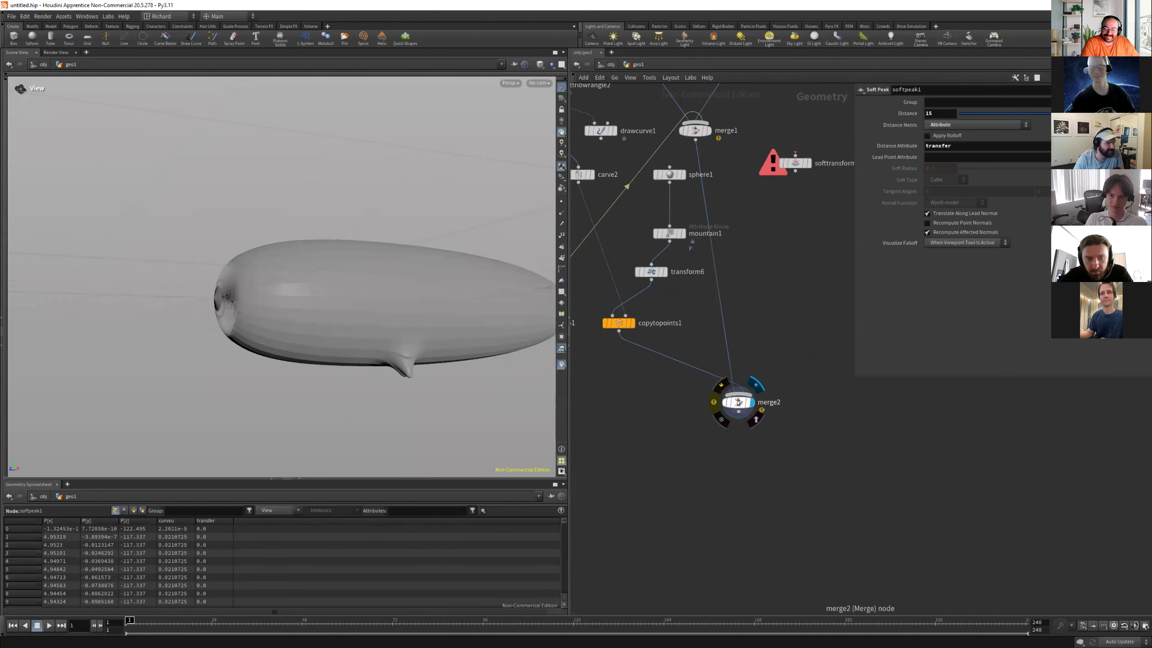
left_click(724, 406)
mouse_move(342, 273)
left_mouse_down()
mouse_move(377, 291)
mouse_move(363, 282)
left_mouse_up()
scroll(693, 345, "down", 3)
scroll(747, 226, "up", 3)
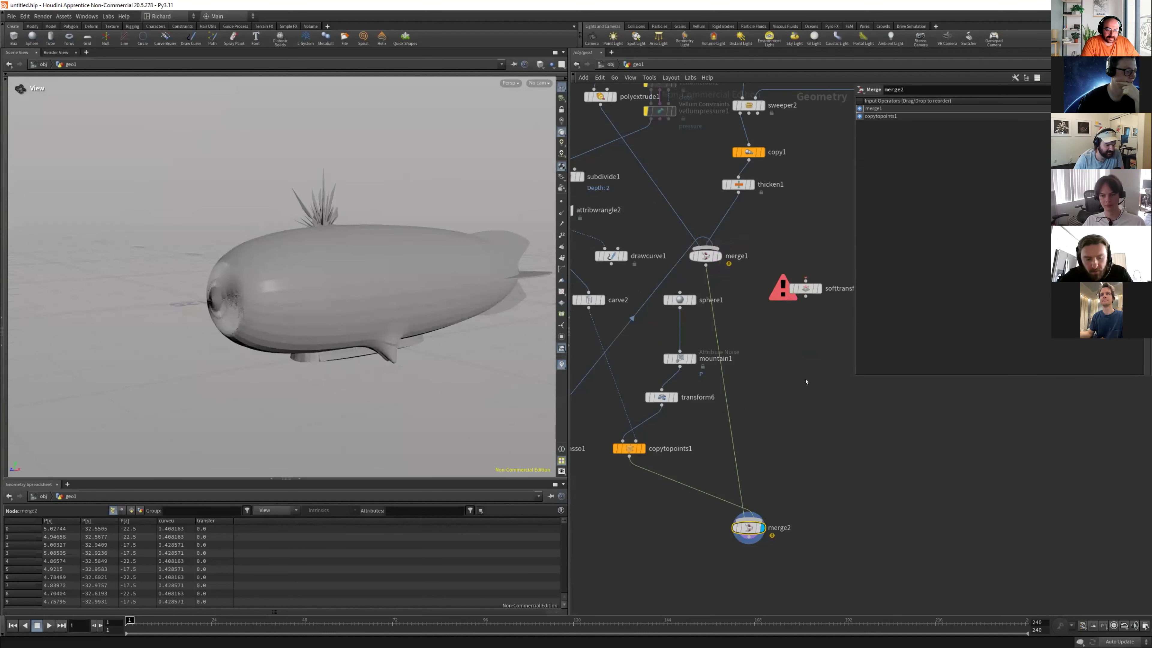
Connect sweeper3's output to merge2 as an additional input and check the blimp from the front.
scroll(812, 394, "down", 5)
scroll(649, 258, "up", 4)
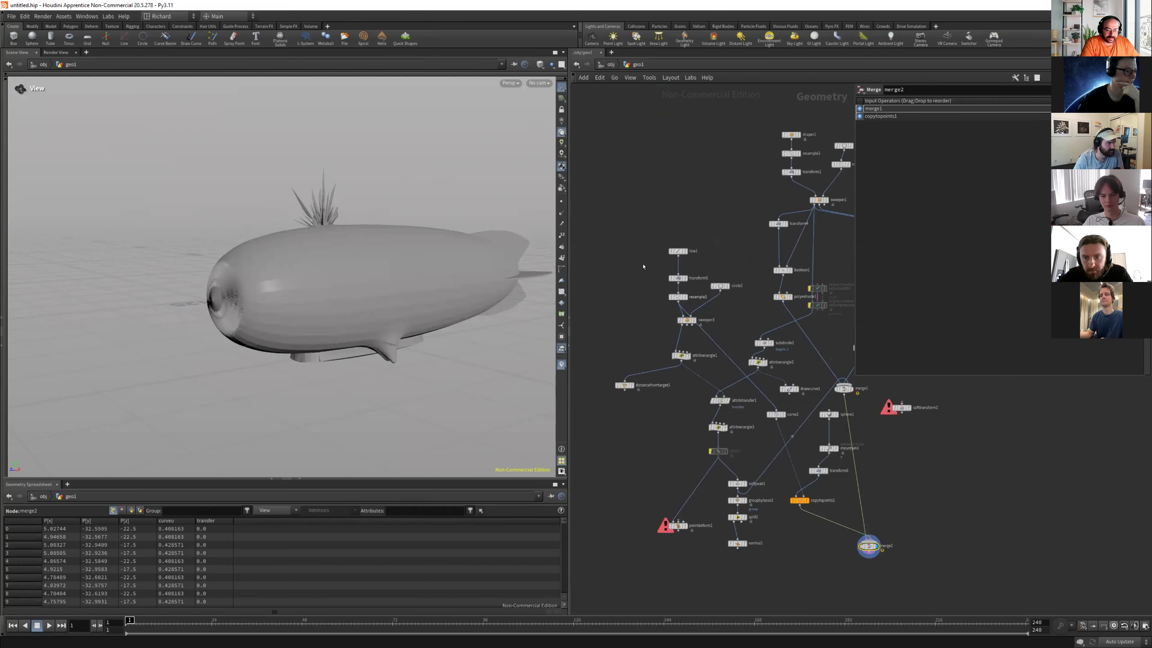
scroll(657, 245, "up", 2)
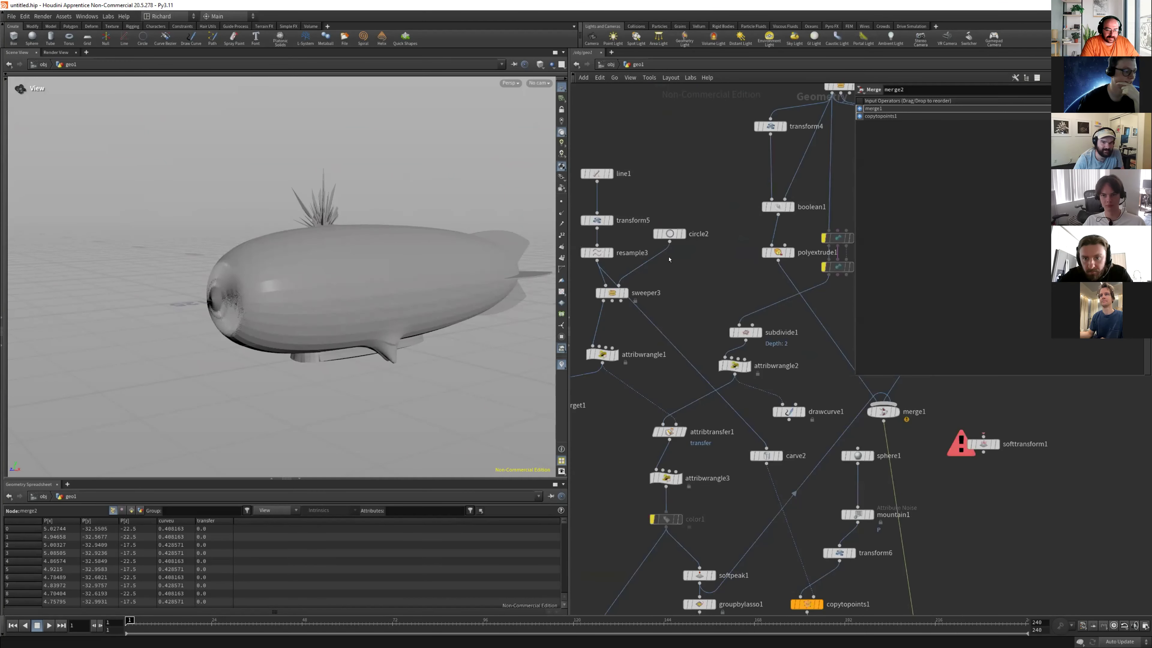
scroll(630, 271, "up", 2)
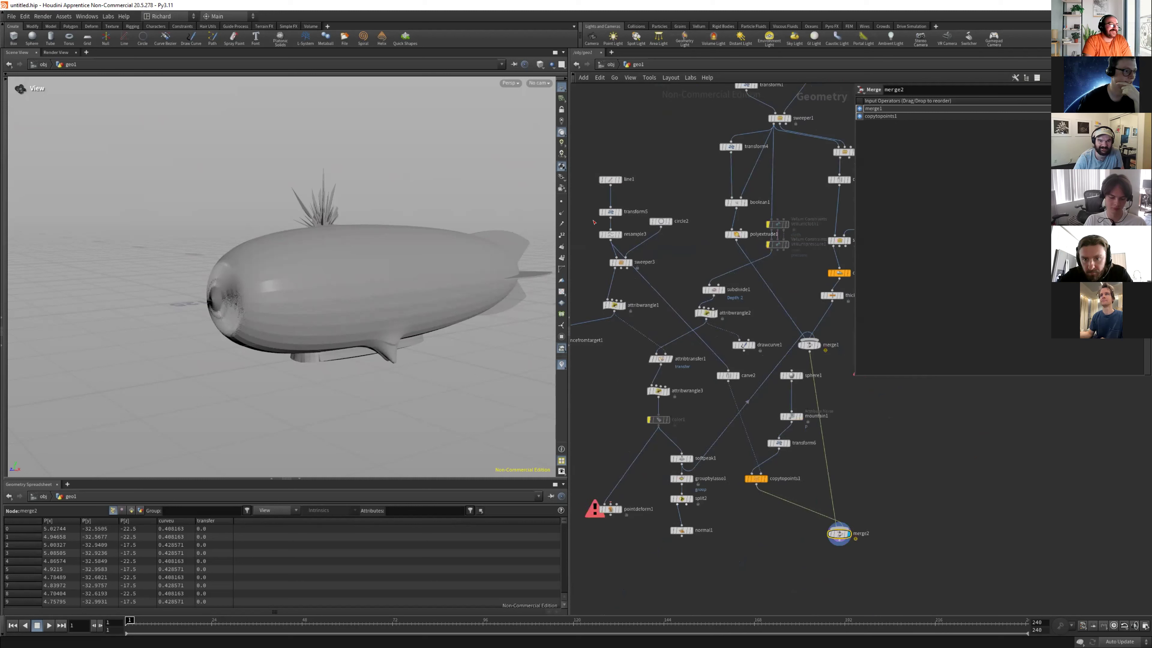
left_click_drag(616, 264, 837, 526)
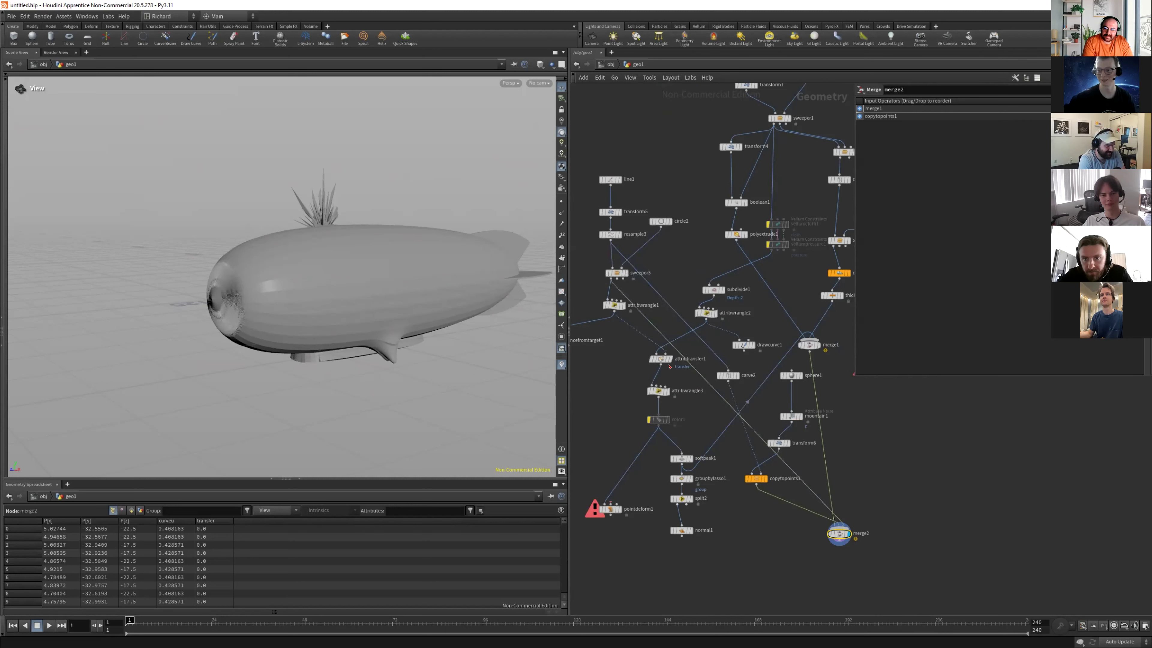
scroll(681, 364, "down", 3)
scroll(662, 369, "down", 2)
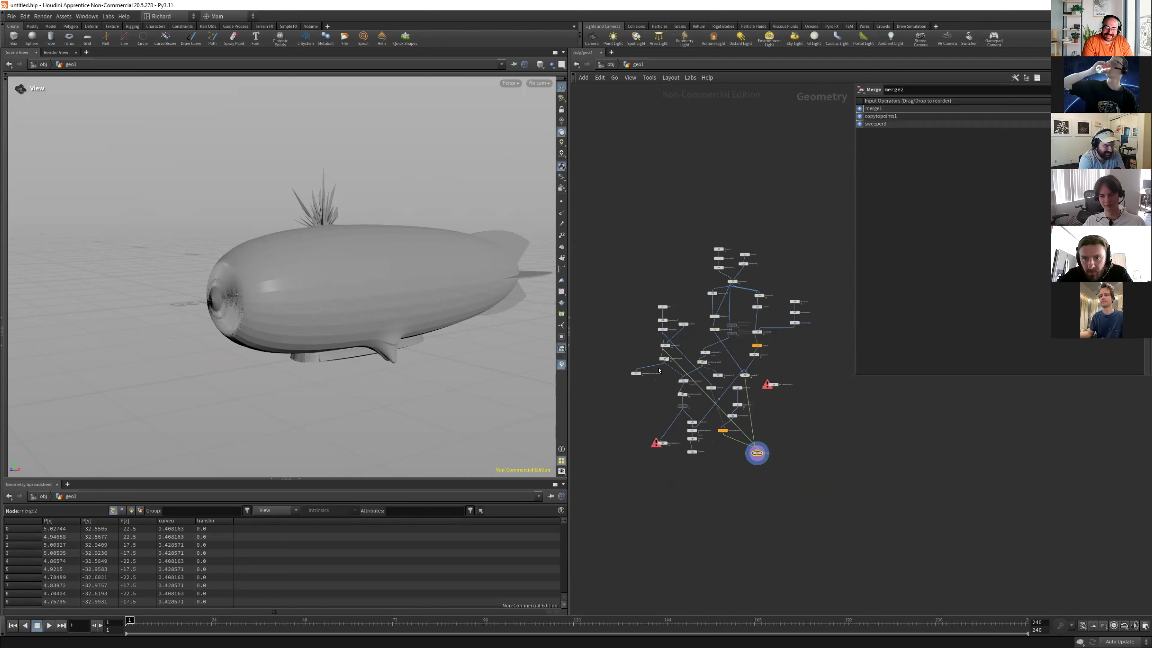
scroll(674, 370, "up", 4)
left_click_drag(381, 250, 431, 231)
scroll(632, 277, "up", 5)
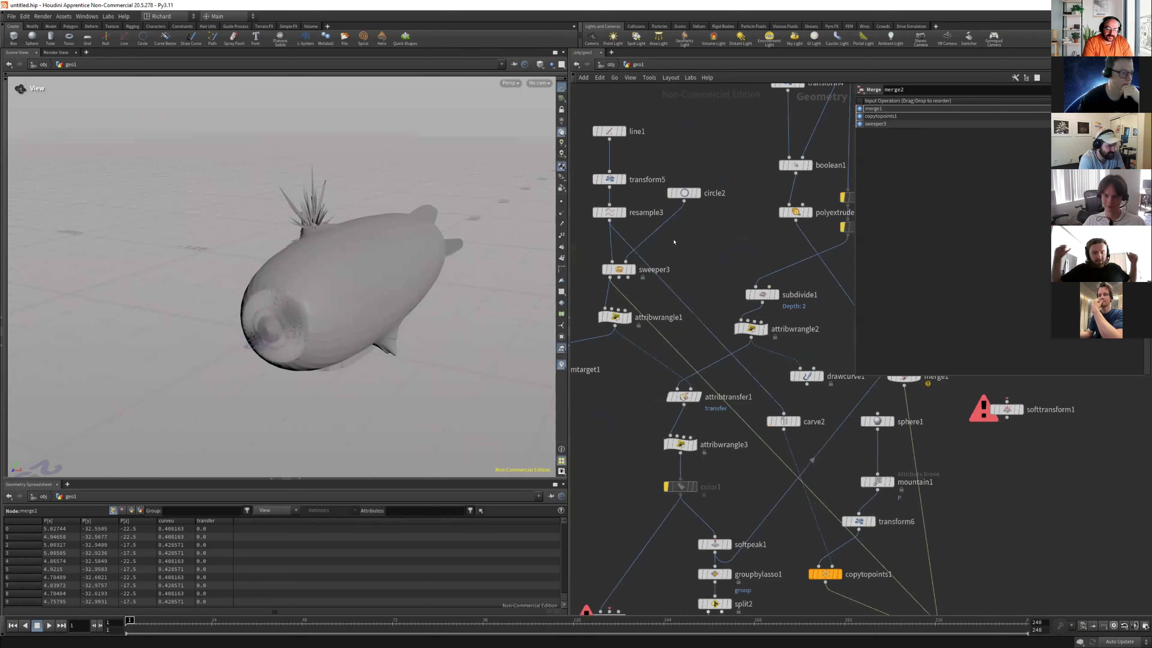
Display sweeper3 and adjust the radius of its circle2 profile.
left_click(632, 269)
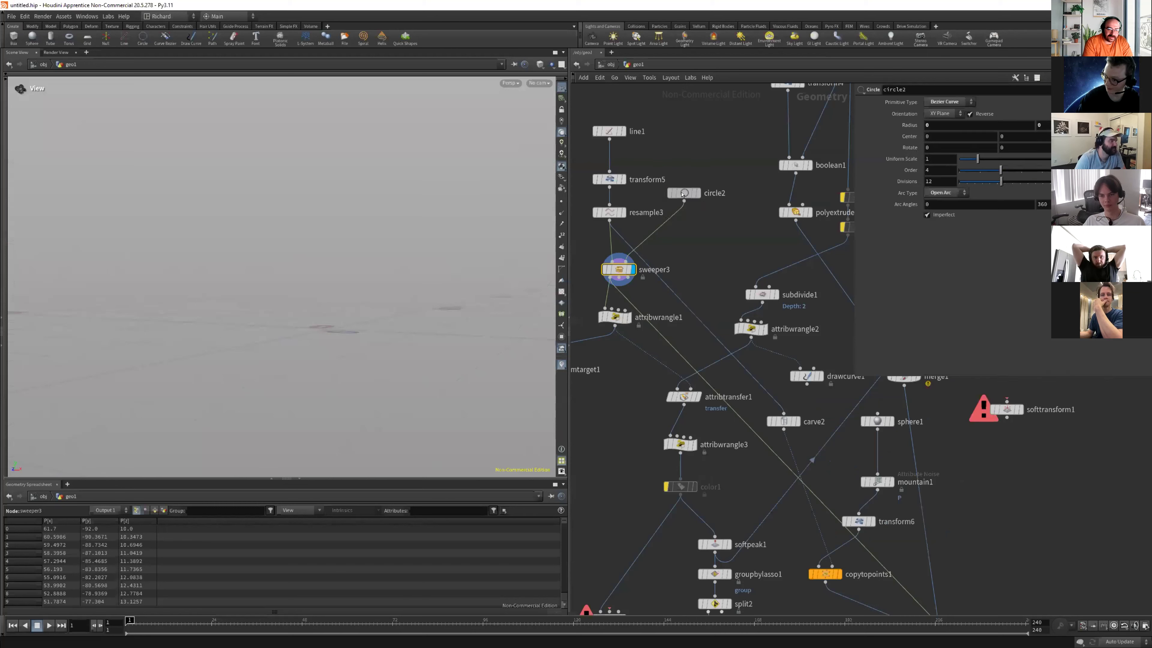
middle_click_drag(905, 120, 917, 105)
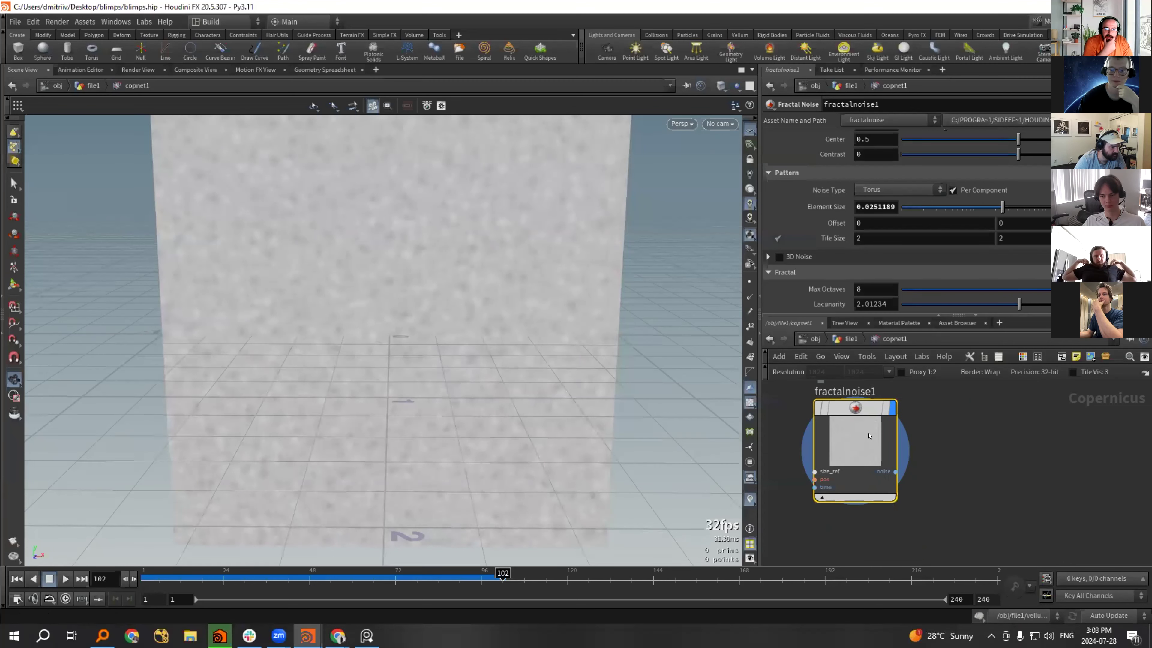
Duplicate fractalnoise1 and set the copy's second tile size value to 0.4.
scroll(823, 417, "down", 3)
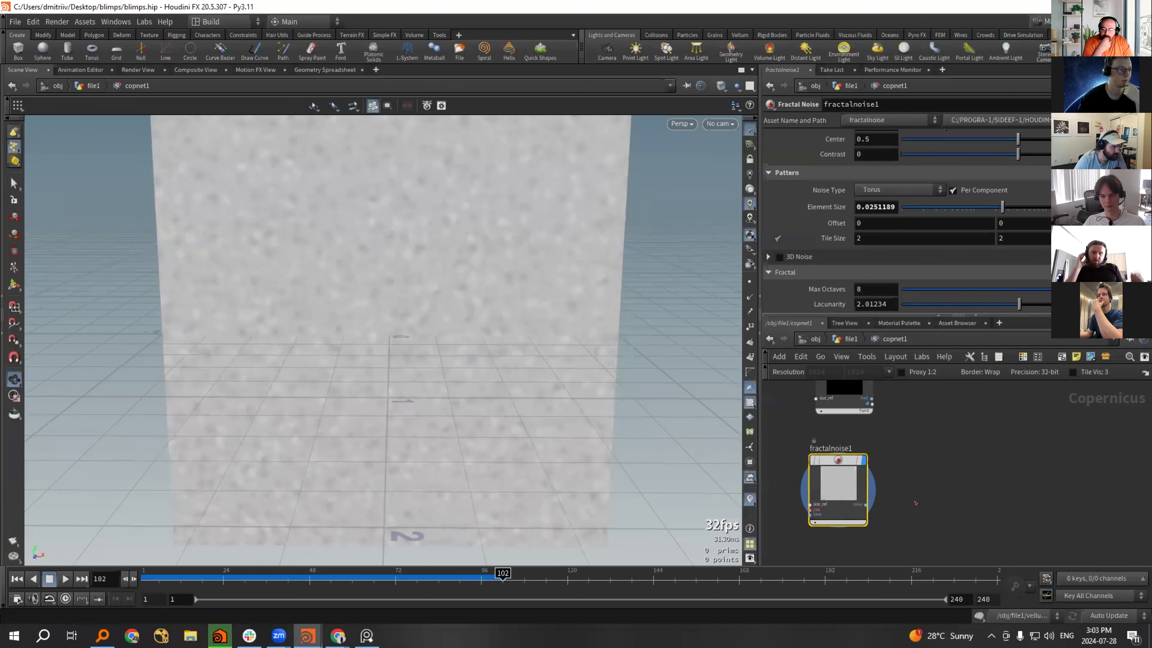
left_click_drag(823, 417, 853, 495, "alt")
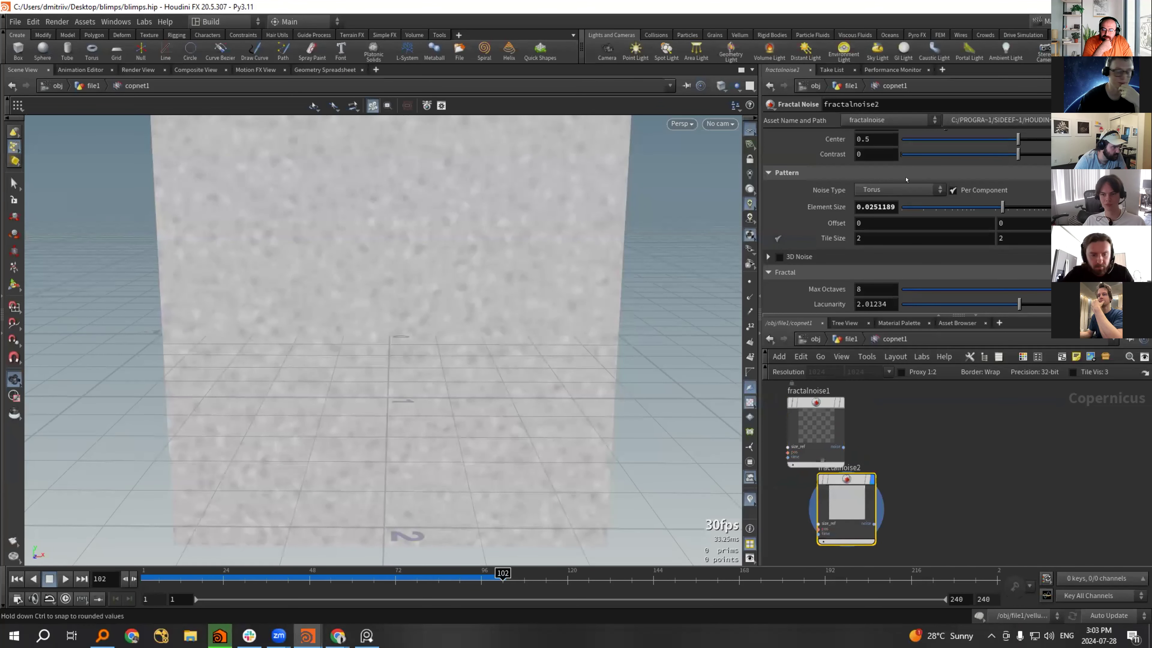
middle_click_drag(897, 286, 857, 283)
key("ctrl+z")
middle_click_drag(1017, 284, 918, 266)
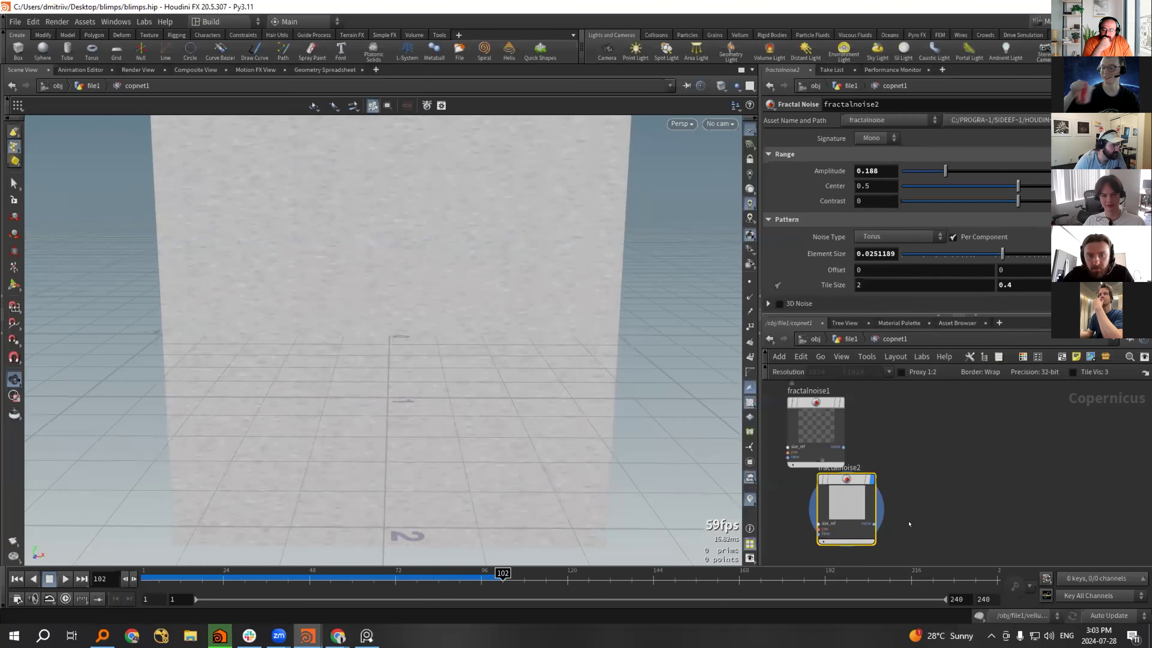
Reposition the duplicated fractalnoise2 node and open the list of nodes to add.
middle_click_drag(910, 524, 923, 467)
left_click_drag(860, 447, 828, 468)
middle_click_drag(885, 406, 886, 451)
key("Tab")
mouse_move(889, 418)
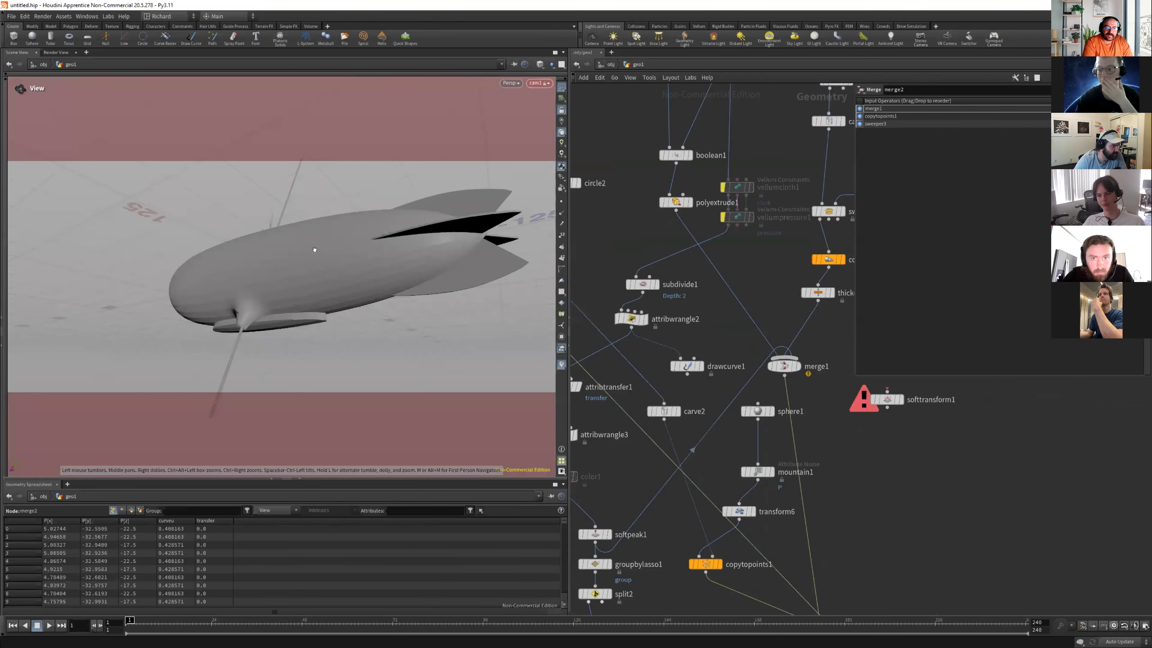
Set both radii of circle2 to 0.1 to thin the swept line through the blimp, and check the result in the view.
left_click_drag(315, 249, 345, 269)
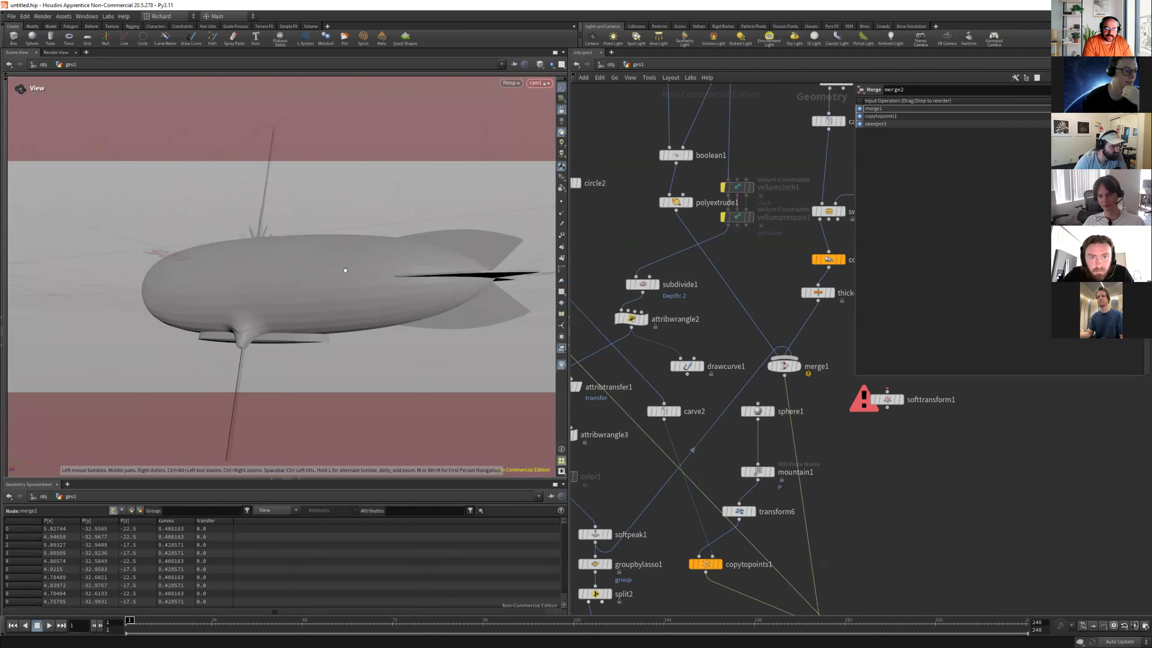
scroll(828, 455, "down", 4)
scroll(711, 327, "up", 4)
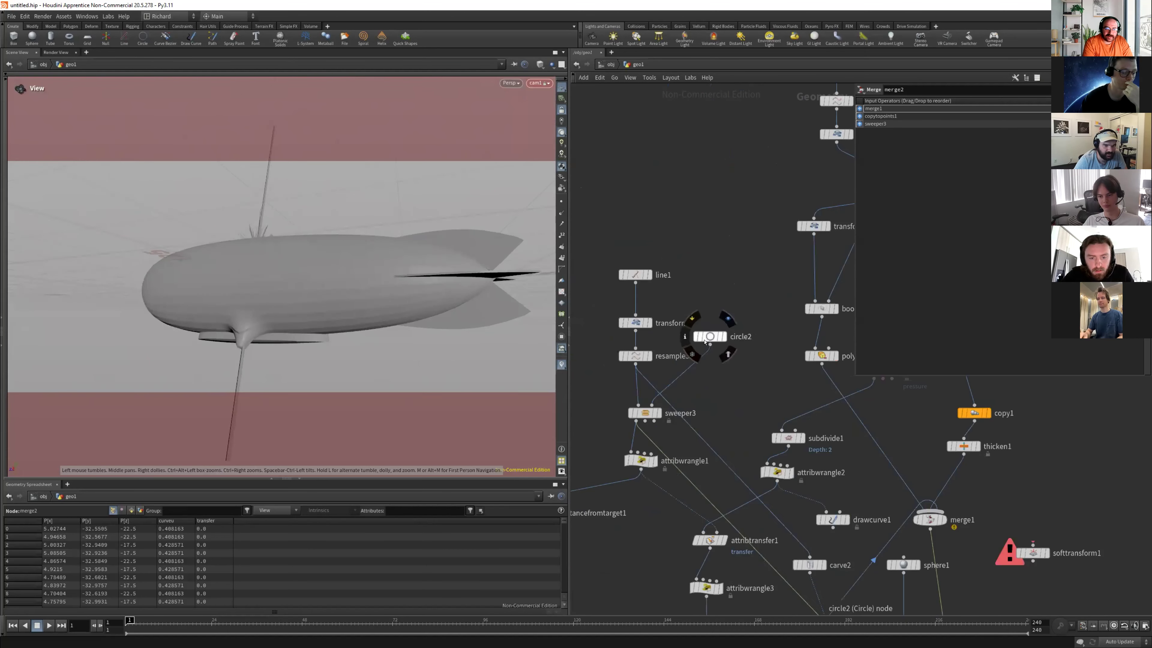
left_click(704, 335)
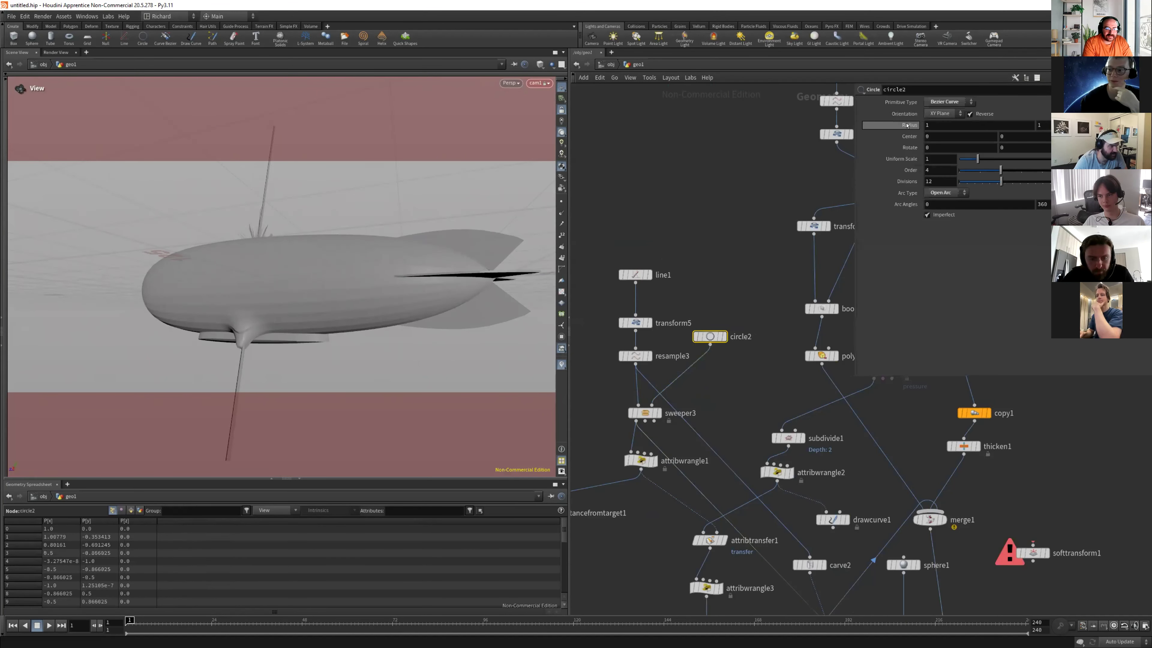
middle_click_drag(909, 126, 904, 126)
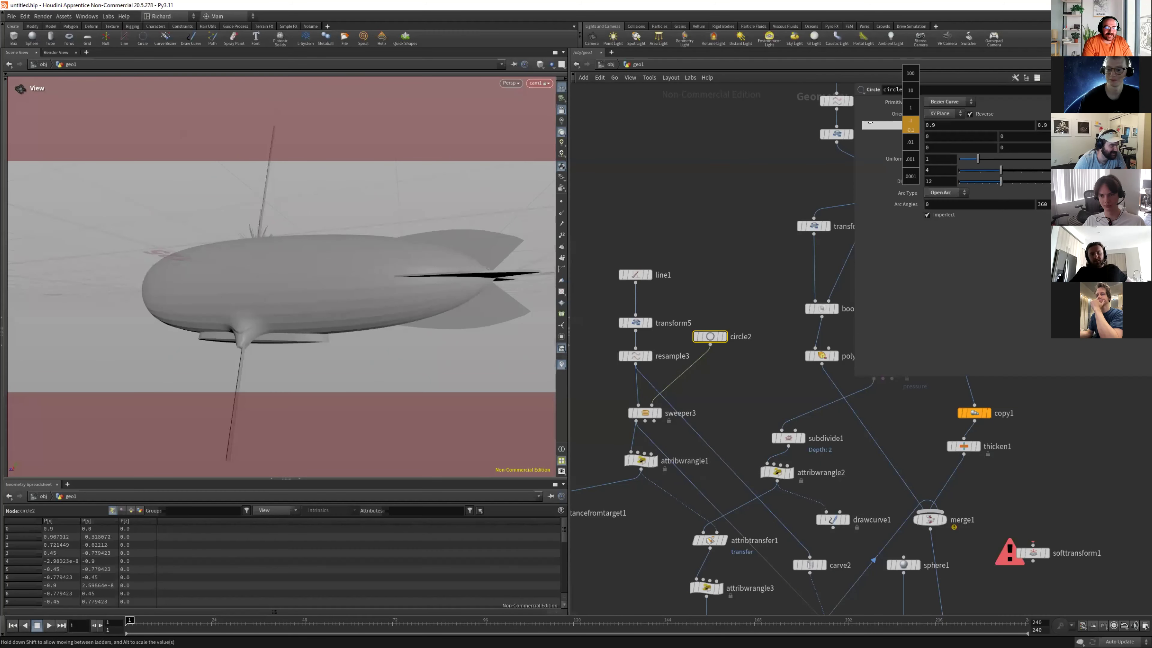
middle_click_drag(768, 221, 743, 190)
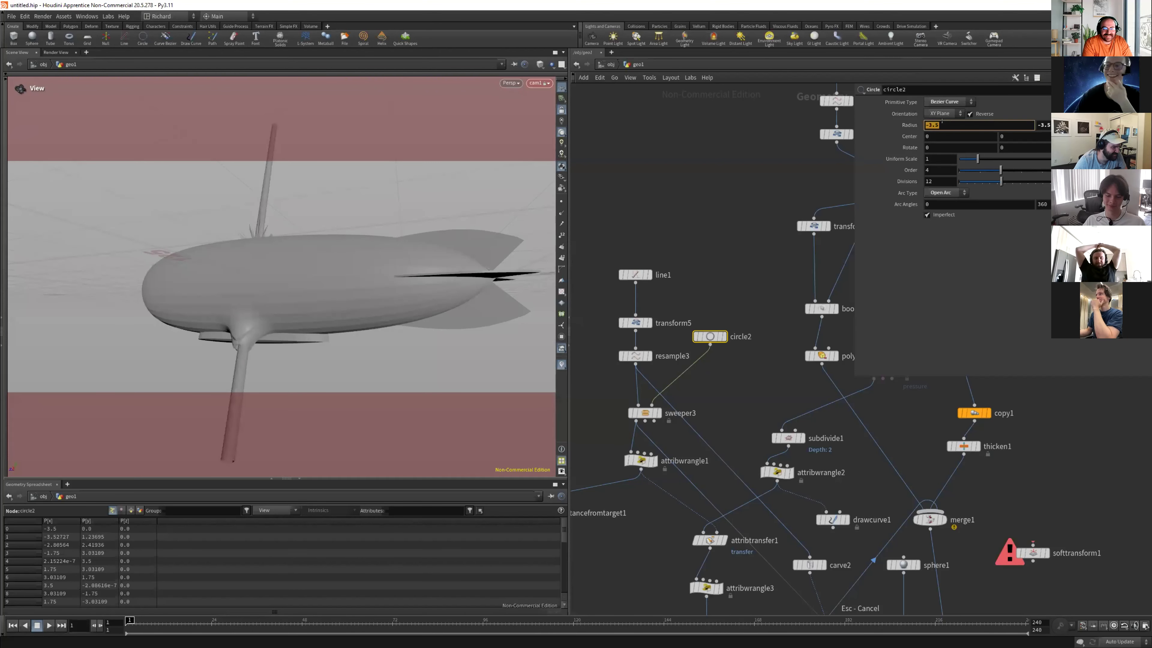
key("Return")
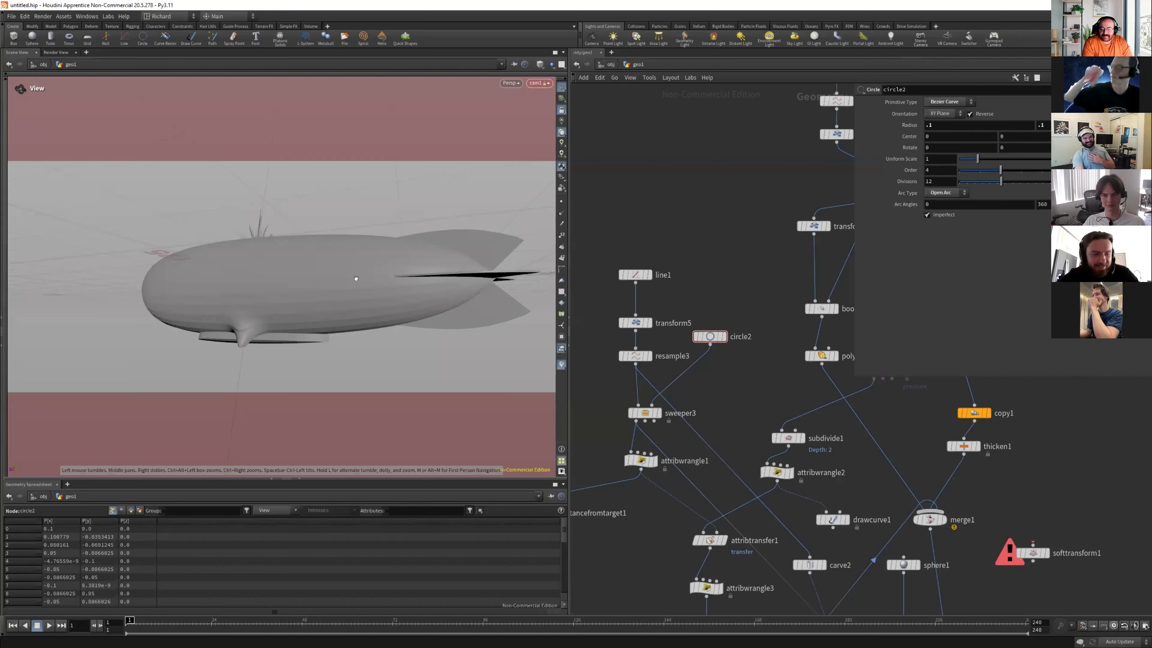
left_click_drag(349, 270, 378, 274)
scroll(673, 191, "down", 4)
scroll(909, 448, "up", 2)
scroll(814, 285, "up", 3)
left_click(666, 394)
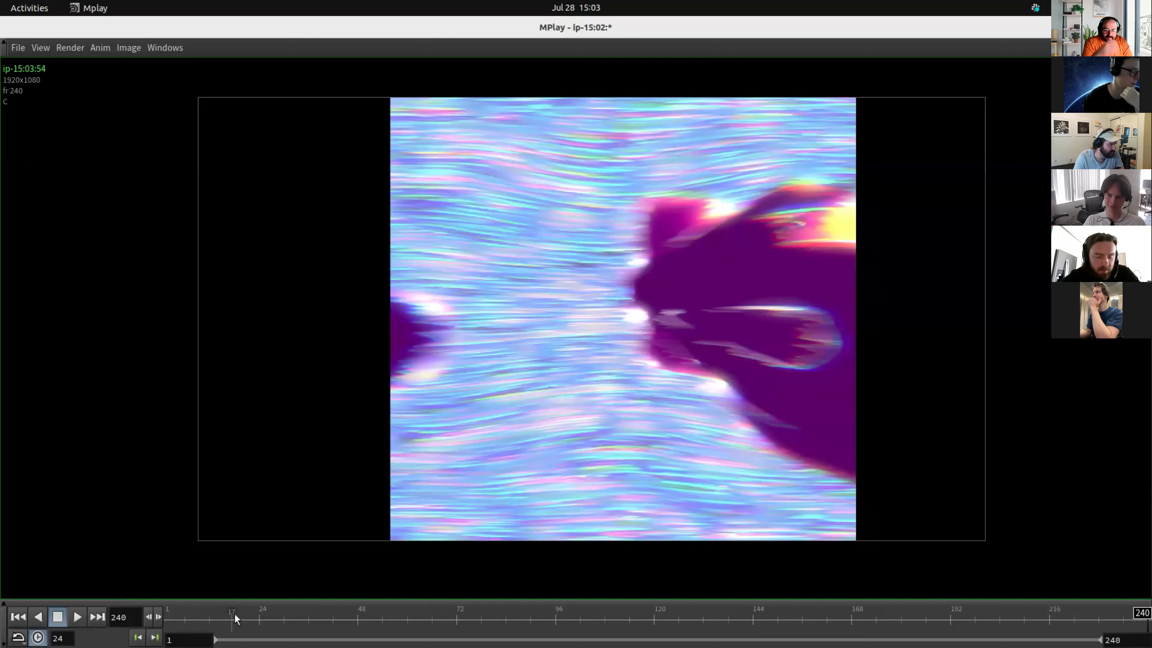
Scrub the rendered sequence in MPlay back to its first frame.
left_click_drag(235, 614, 133, 607)
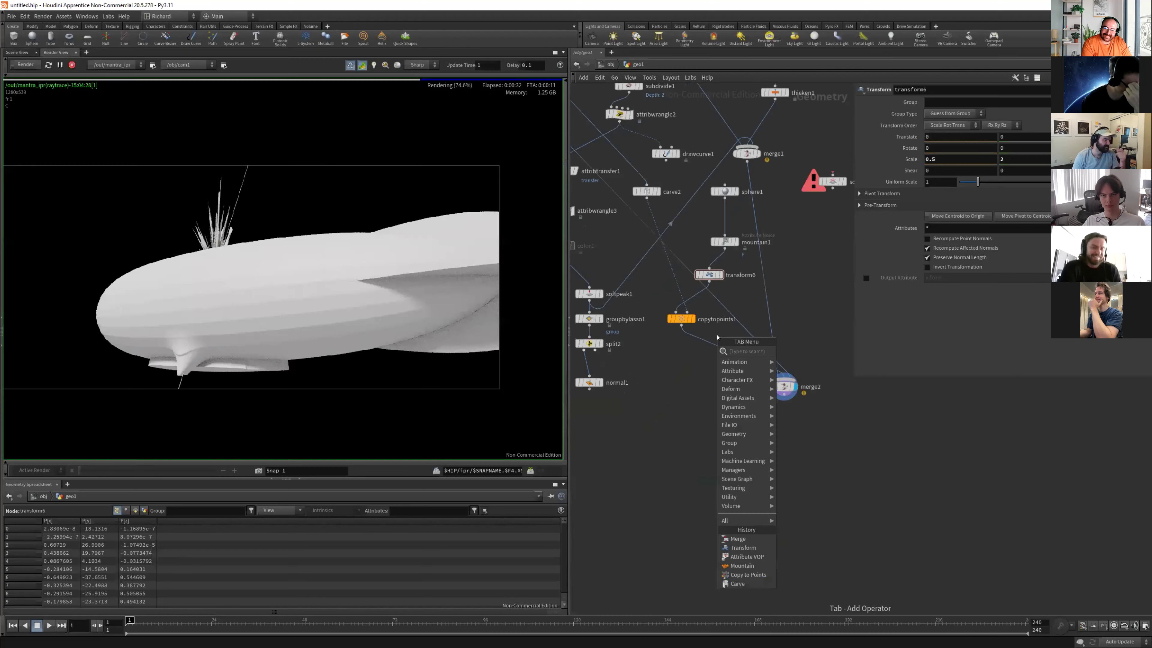
Insert a Shader node between copytopoints1 and merge2 and open its internal network.
left_click(718, 341)
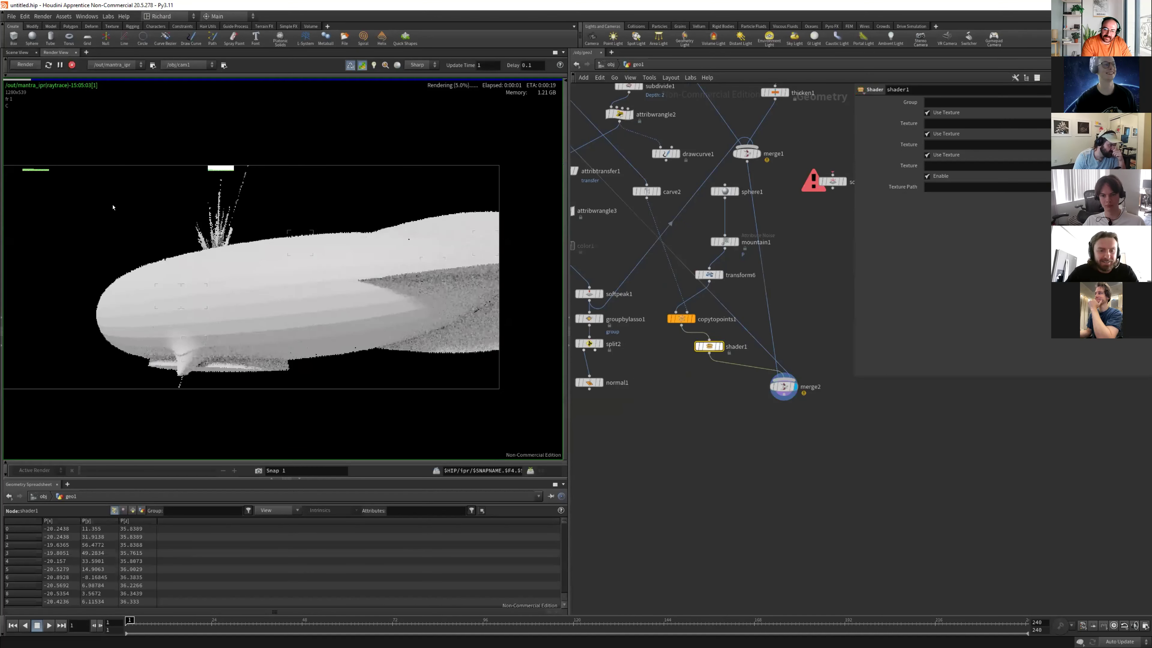
right_click(709, 349)
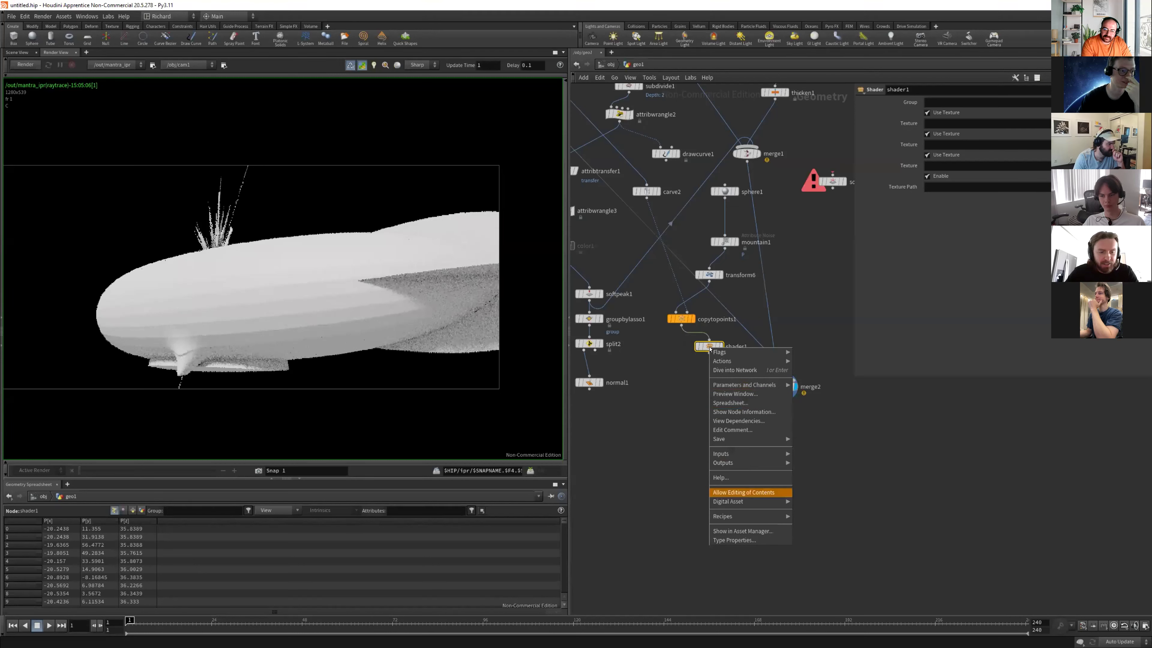
left_click(735, 370)
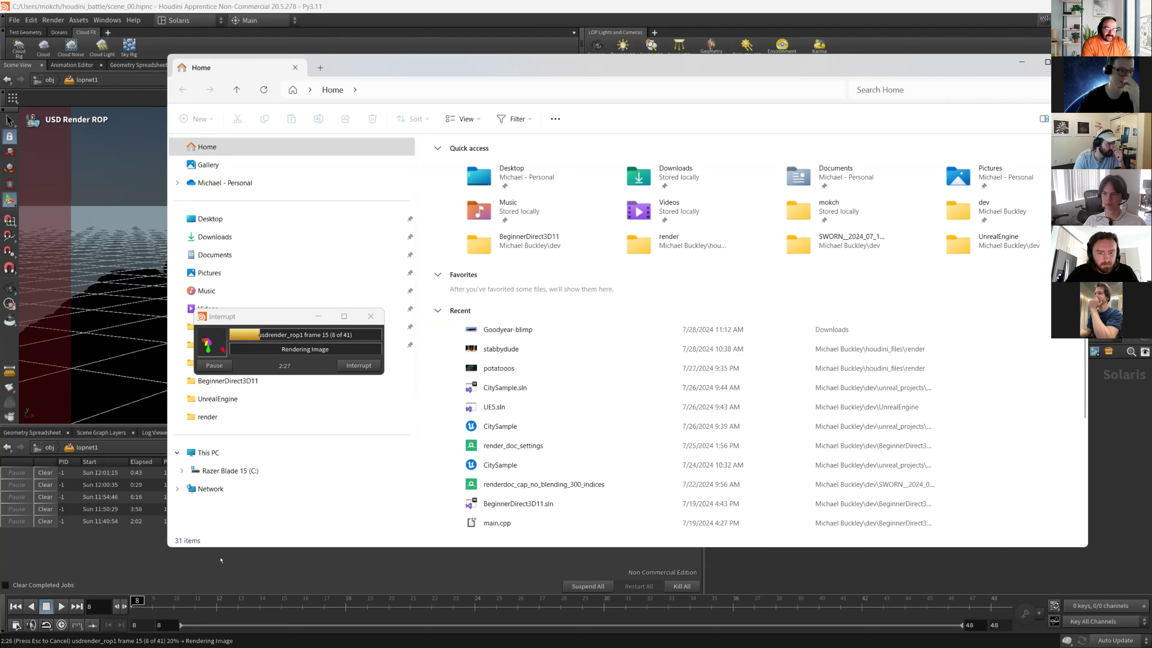
Search the computer for "mpla", dismiss the search and toggle the File Explorer window.
key("super")
type("mpla")
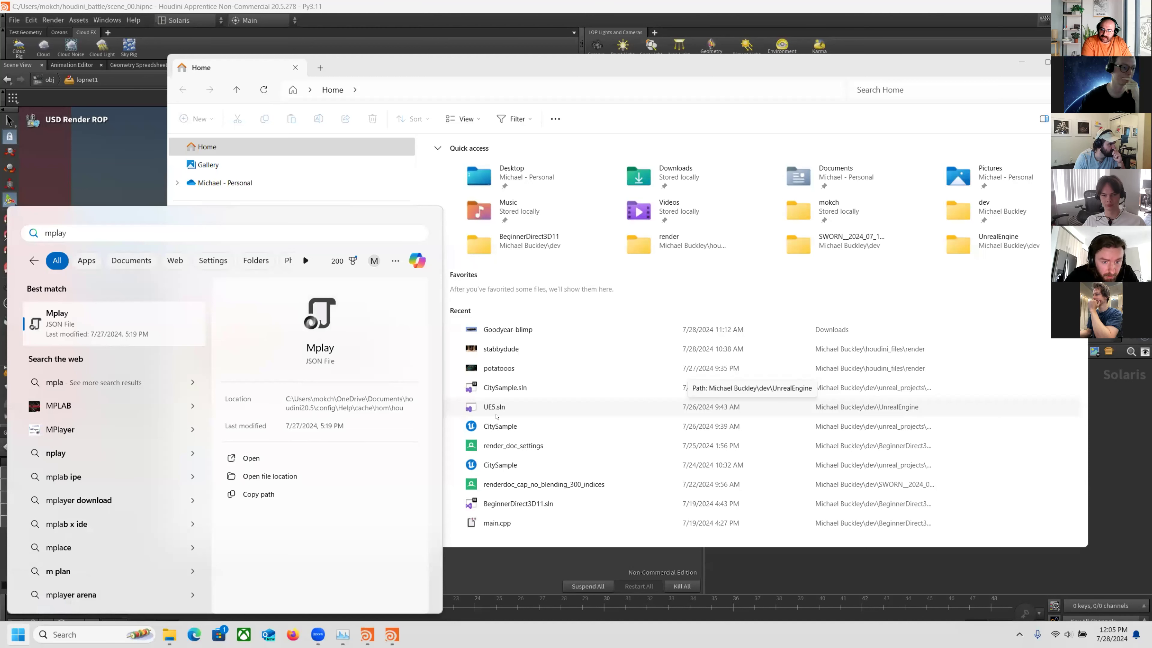
key("Escape")
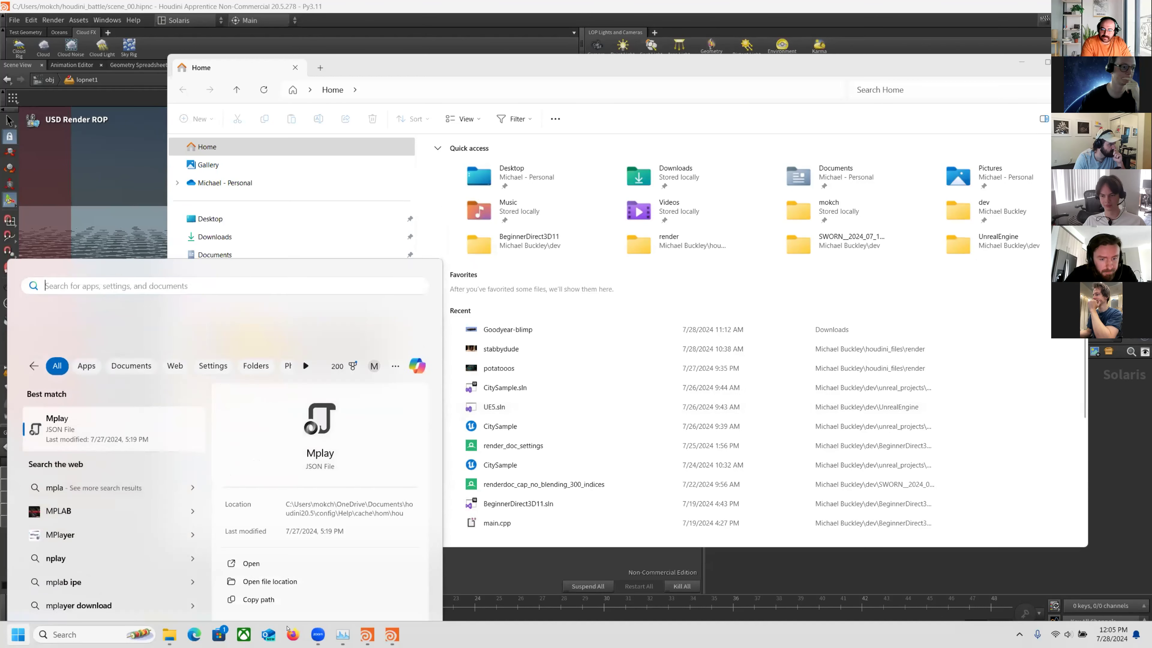
left_click(170, 634)
left_click(170, 634)
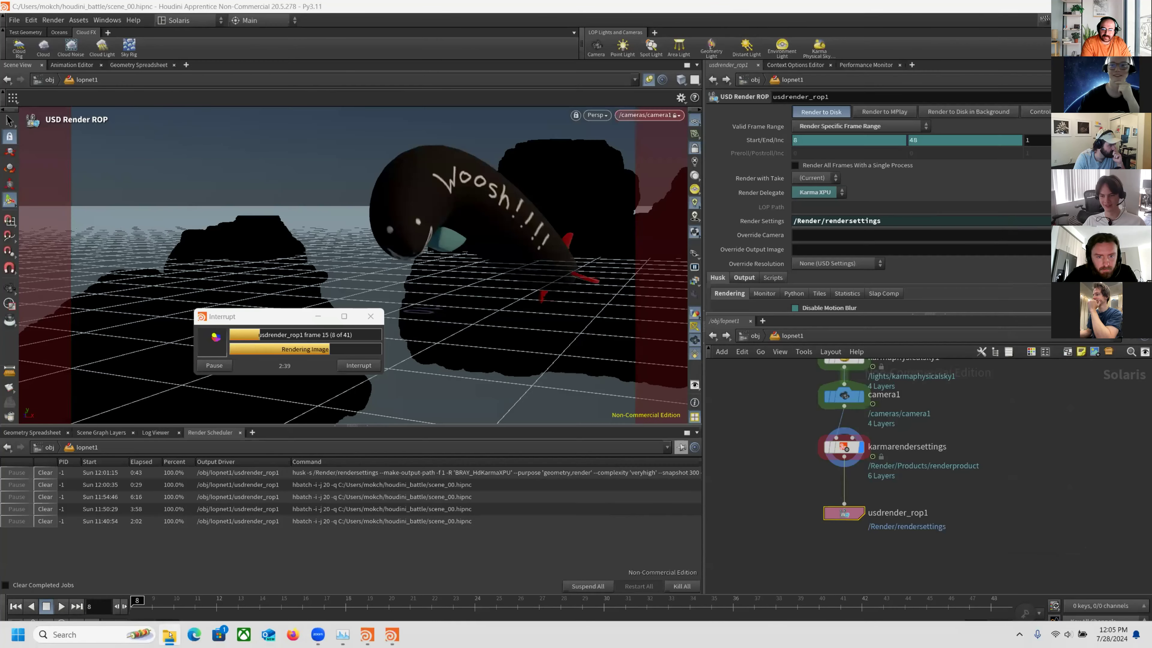
left_click(170, 635)
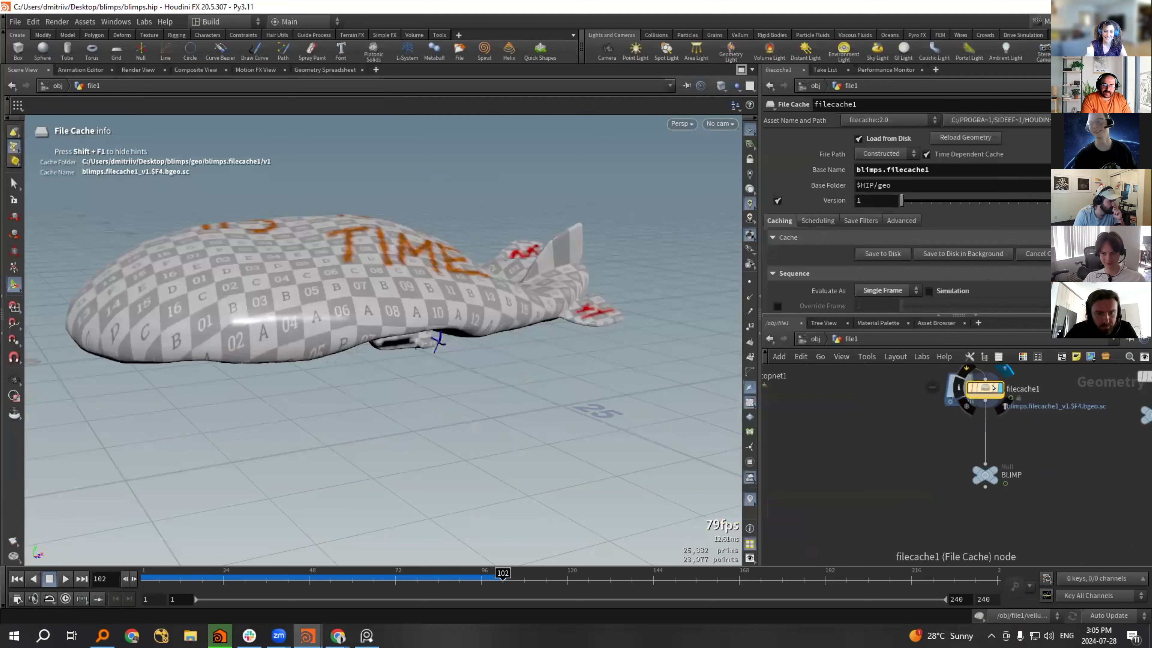
Jump to quickmark 2 in the stage network and open the blimp material inside materiallibrary1.
key("2")
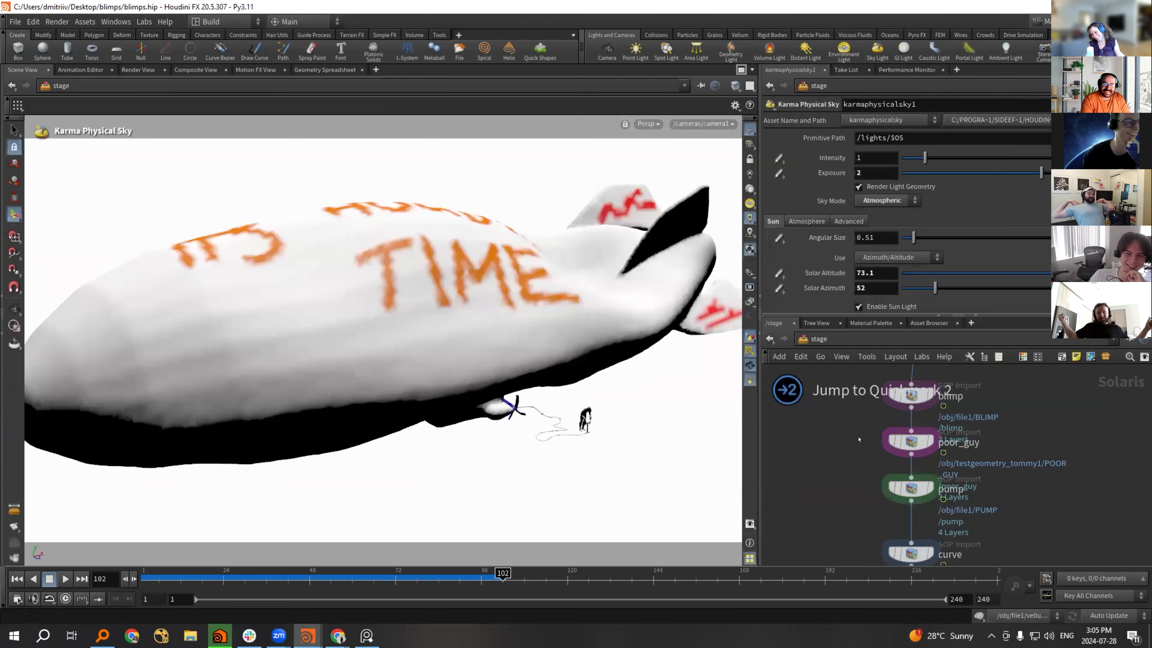
middle_click_drag(1024, 559, 1065, 356)
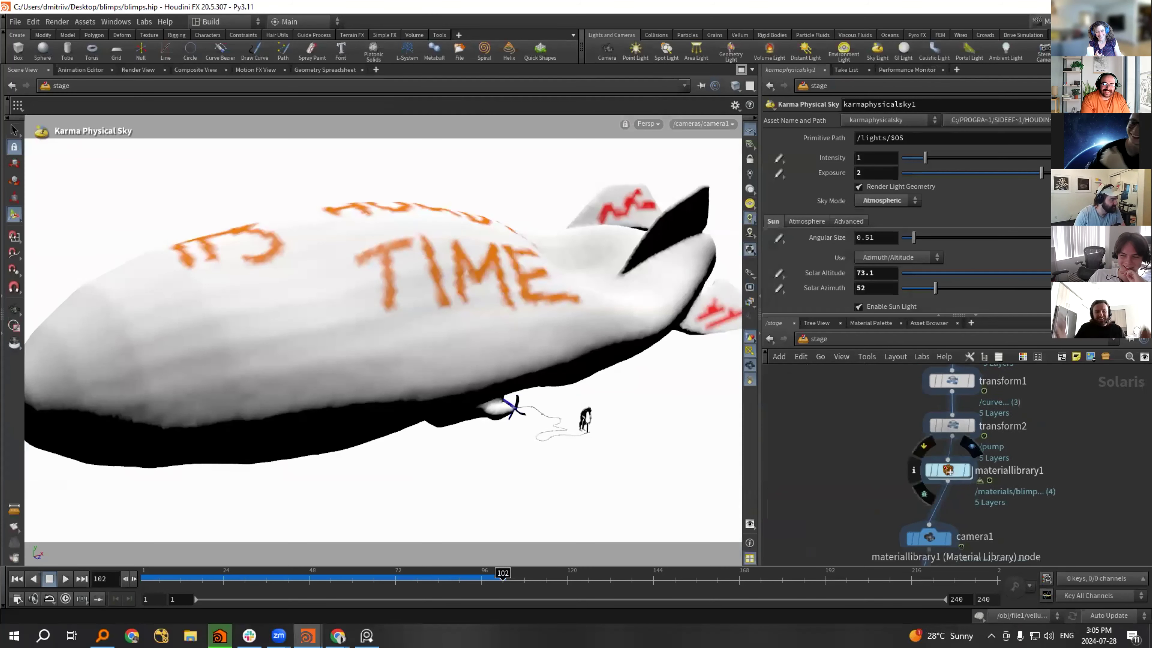
double_click(948, 471)
middle_click_drag(891, 495, 889, 524)
double_click(961, 397)
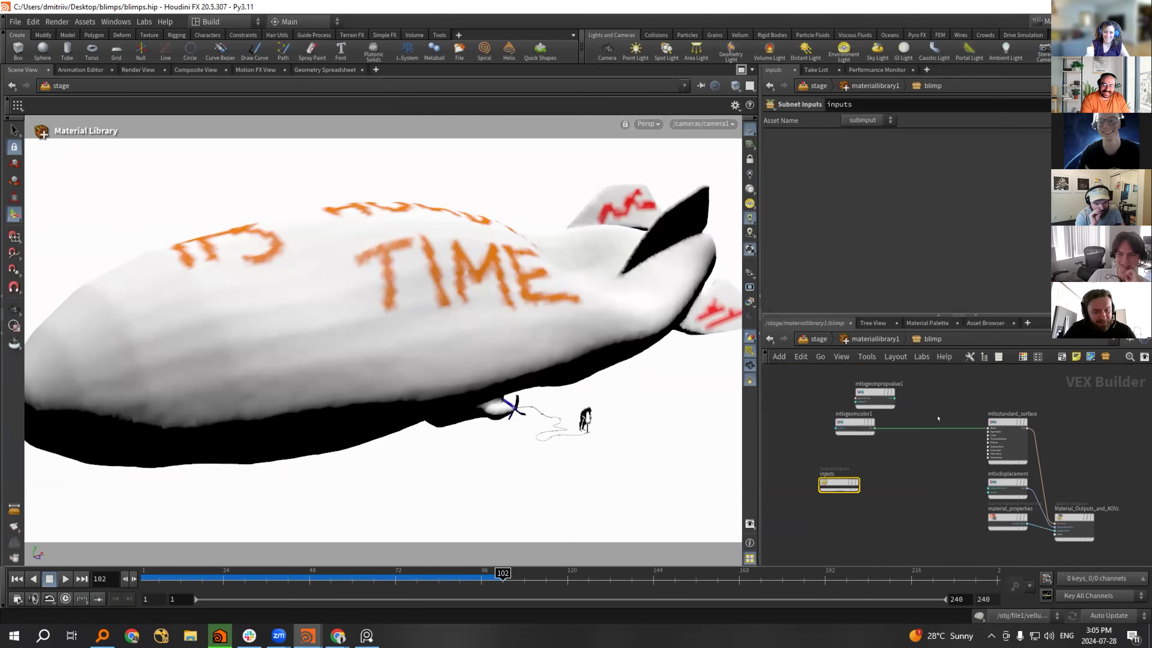
Add an MtlX Image node beside the inputs node in the blimp material.
scroll(880, 456, "up", 3)
key("Tab")
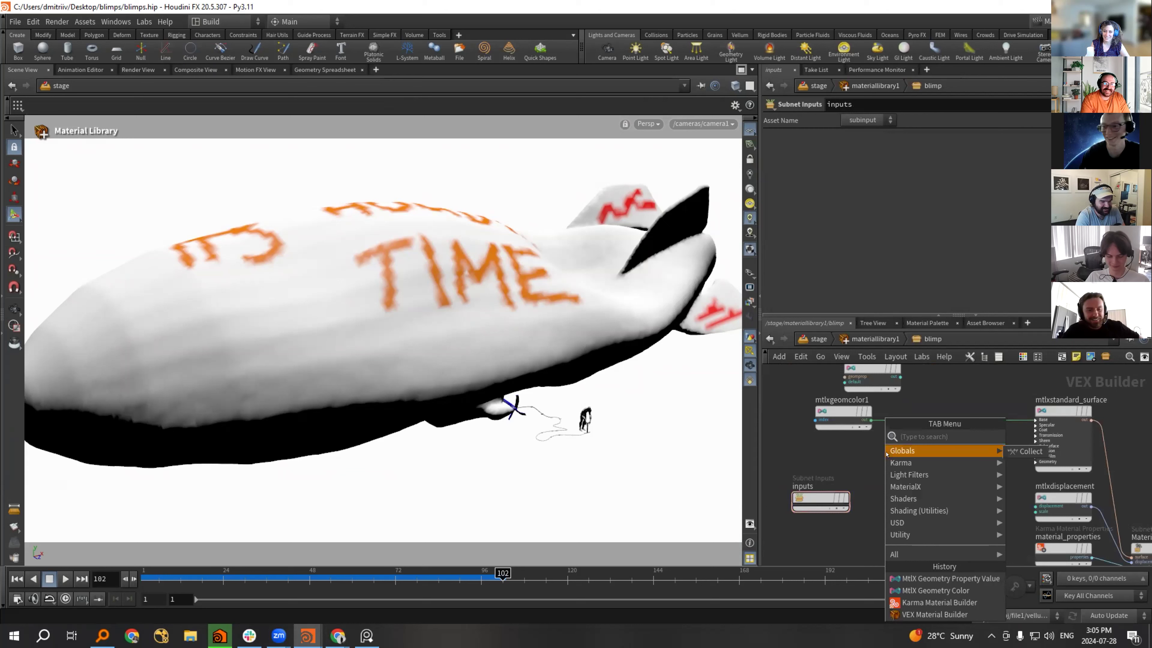
type("image")
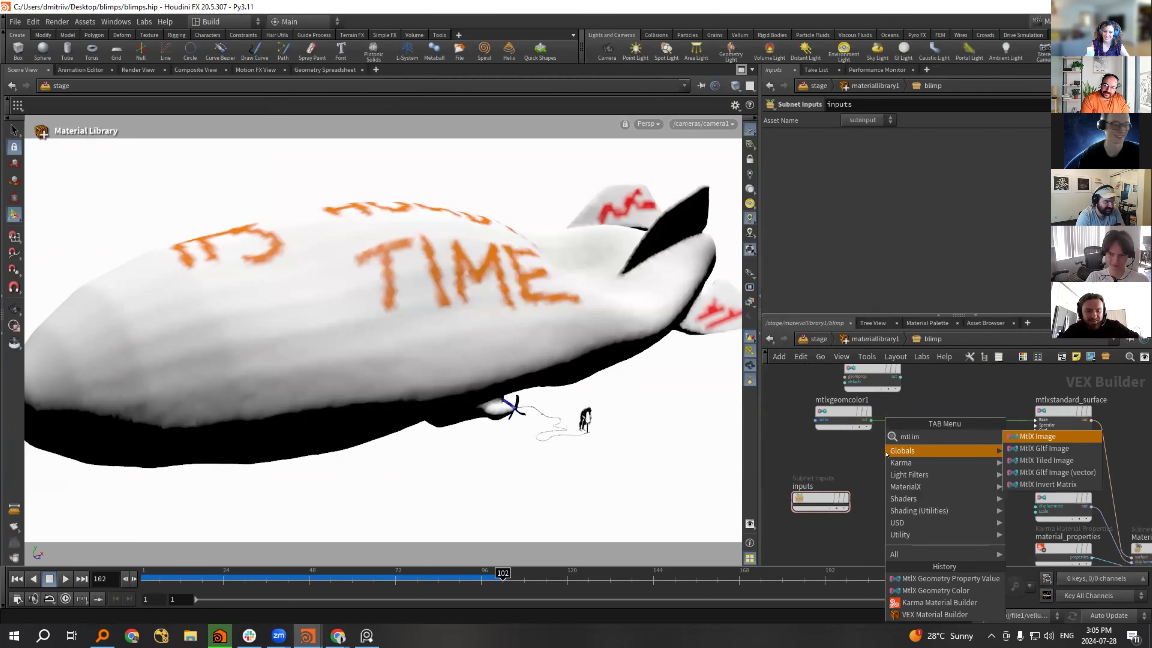
key("Return")
left_click(886, 454)
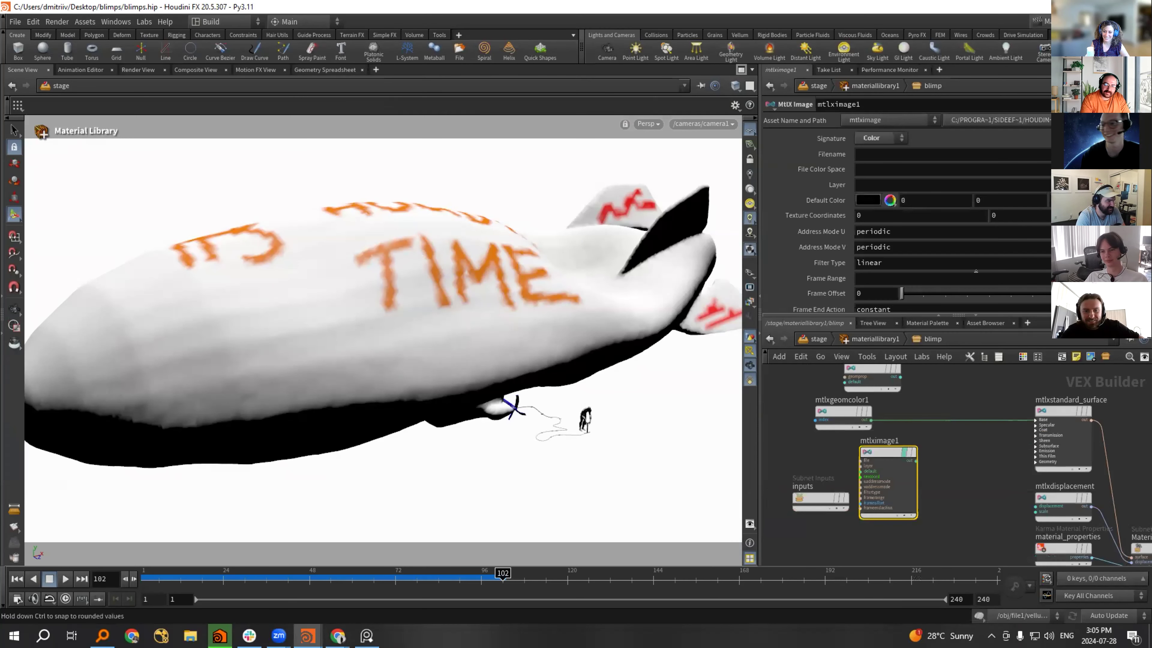
Load $HIP/render/houdini.jpg as the image file of mtlximage1.
left_click(1133, 154)
double_click(871, 104)
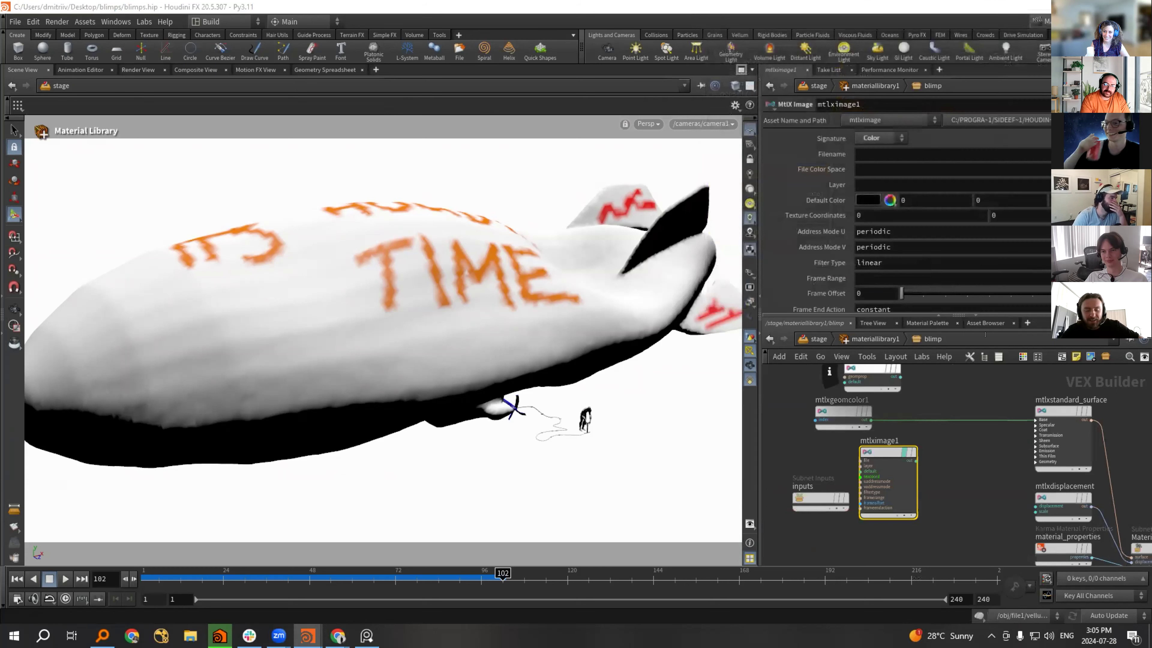
left_click(1132, 154)
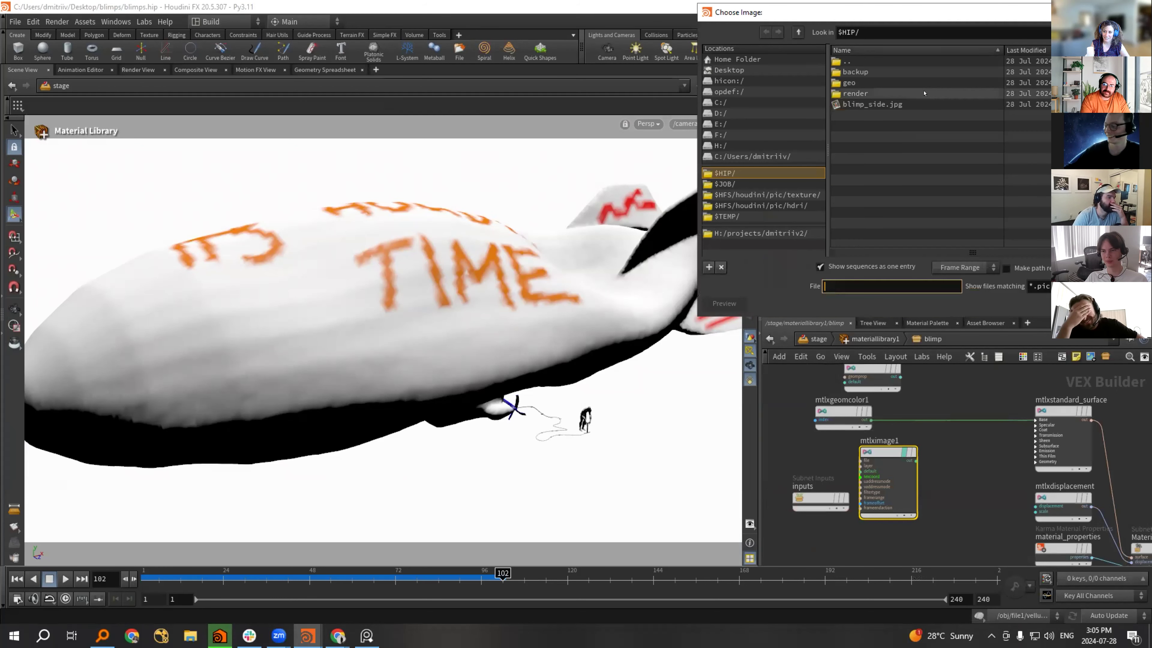
double_click(878, 92)
double_click(866, 72)
Try to wire mtlximage1's output into the Base inputs of mtlxstandard_surface, and return to the stage network.
scroll(912, 491, "up", 3)
middle_click_drag(912, 491, 807, 563)
left_click(815, 511)
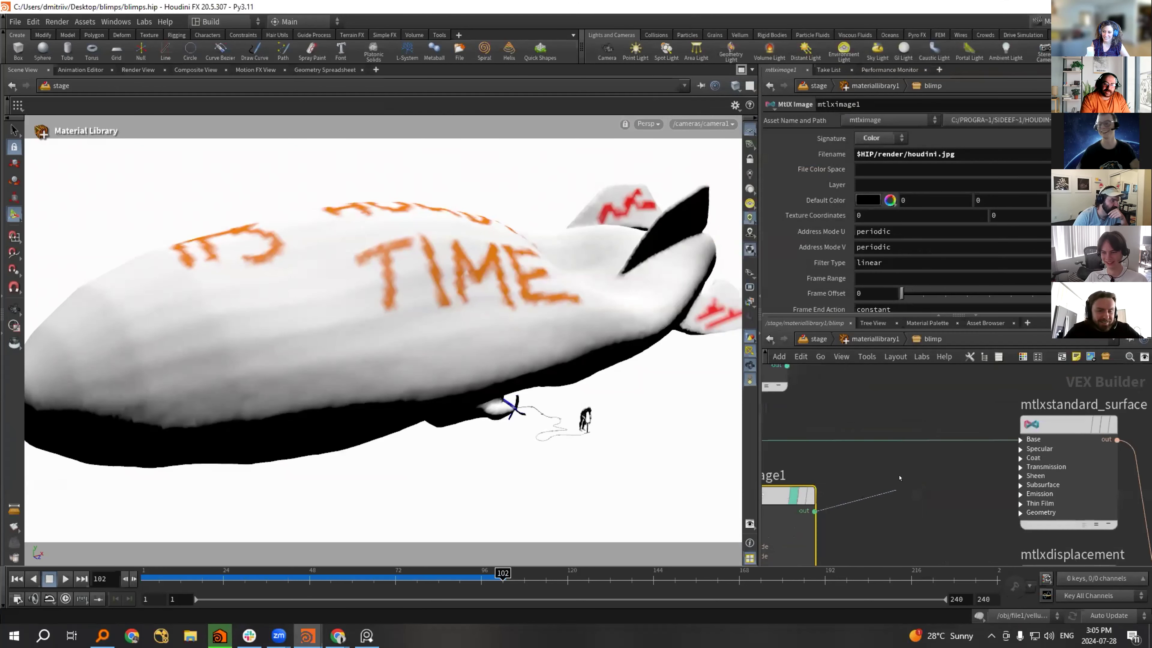
left_click(1021, 439)
left_click(1058, 474)
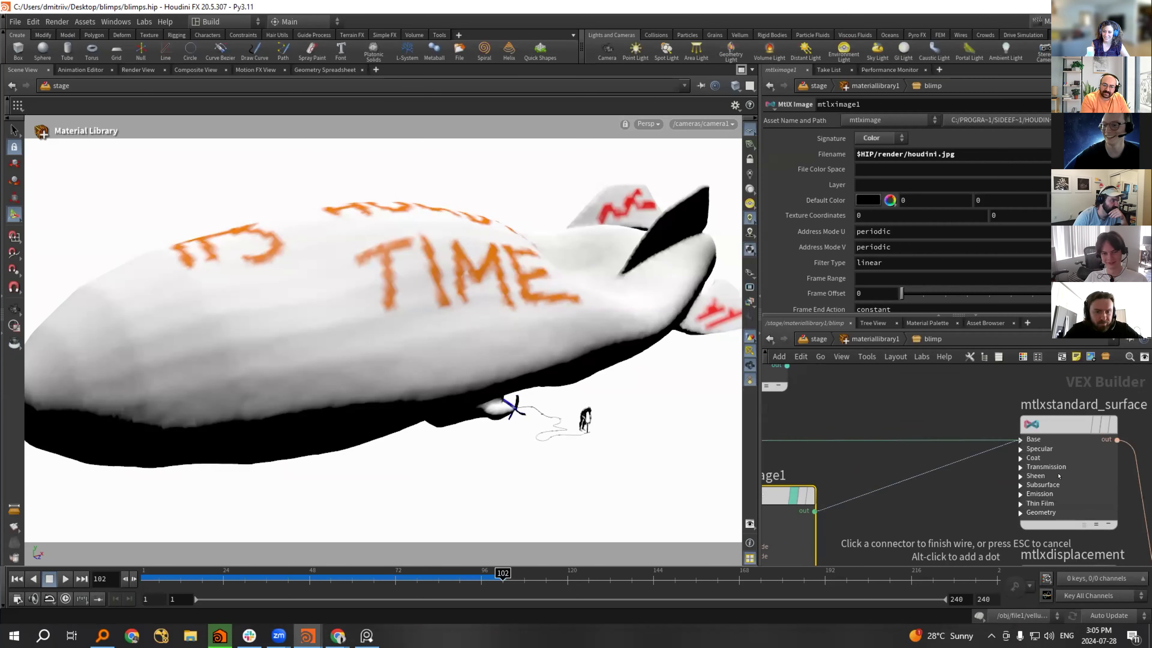
middle_click_drag(865, 469, 915, 447)
left_click(843, 474)
middle_click_drag(1023, 379, 954, 397)
key("u")
key("u")
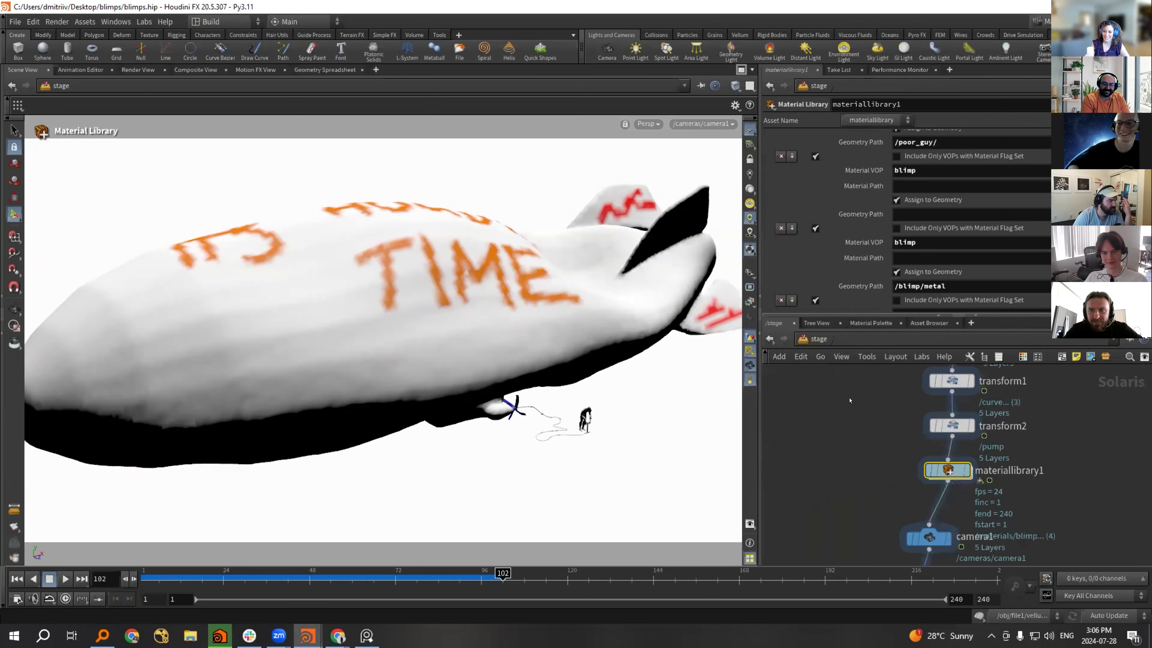
Switch the viewport renderer to Karma XPU and look over the materials inside materiallibrary1.
left_click(648, 123)
left_click(667, 186)
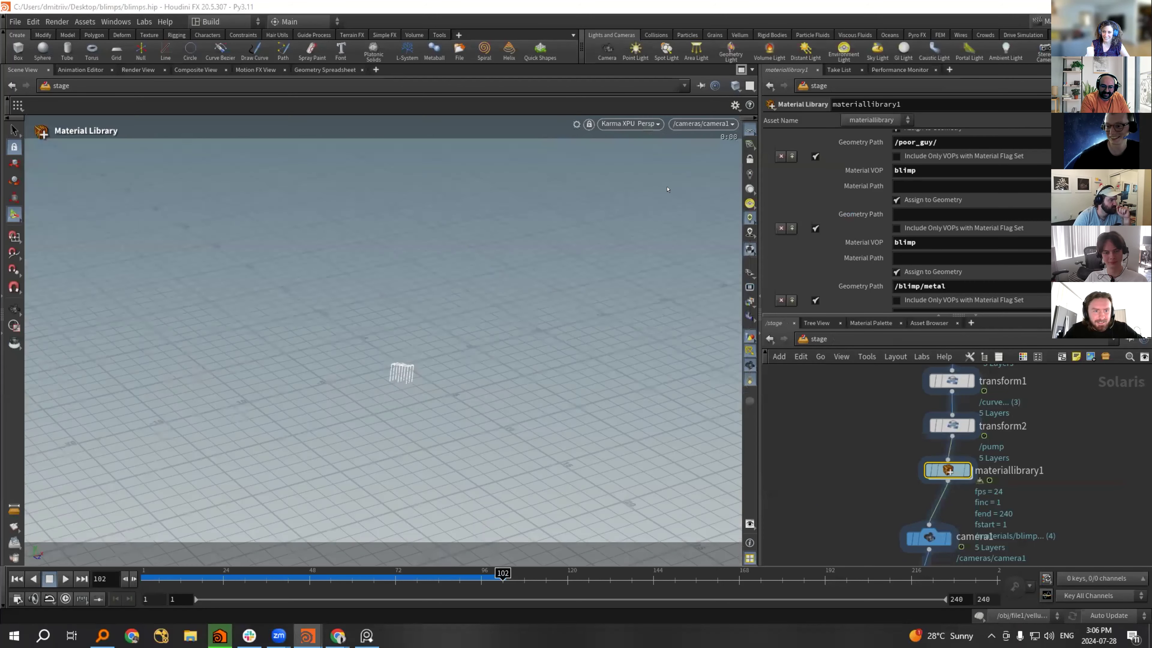
double_click(949, 471)
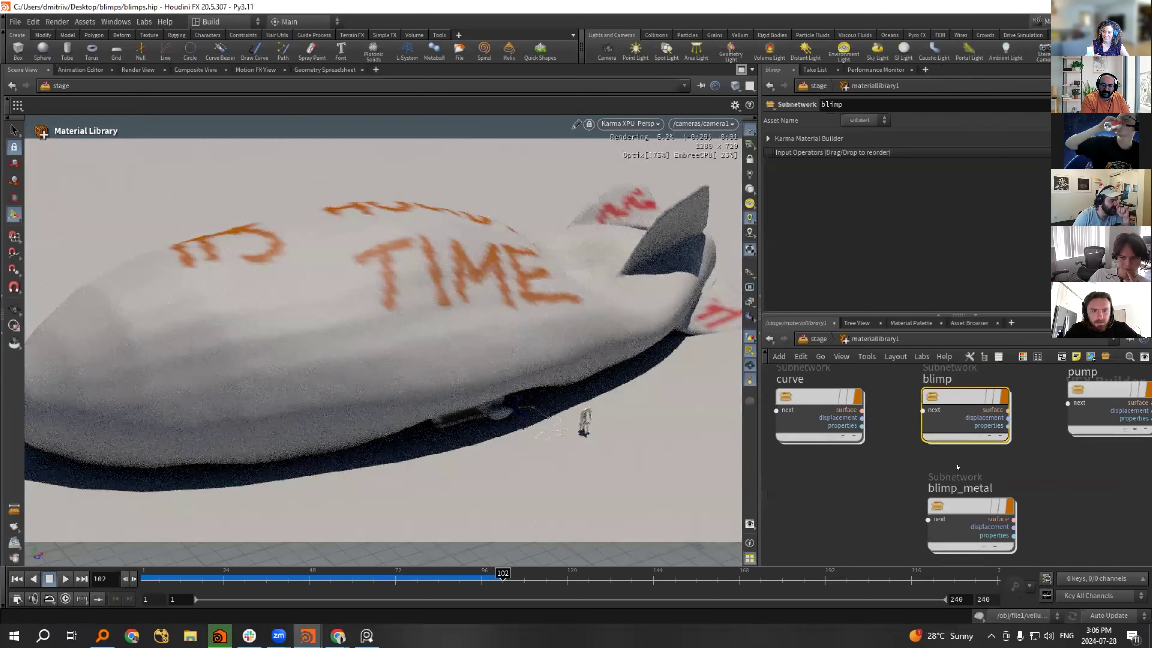
key("u")
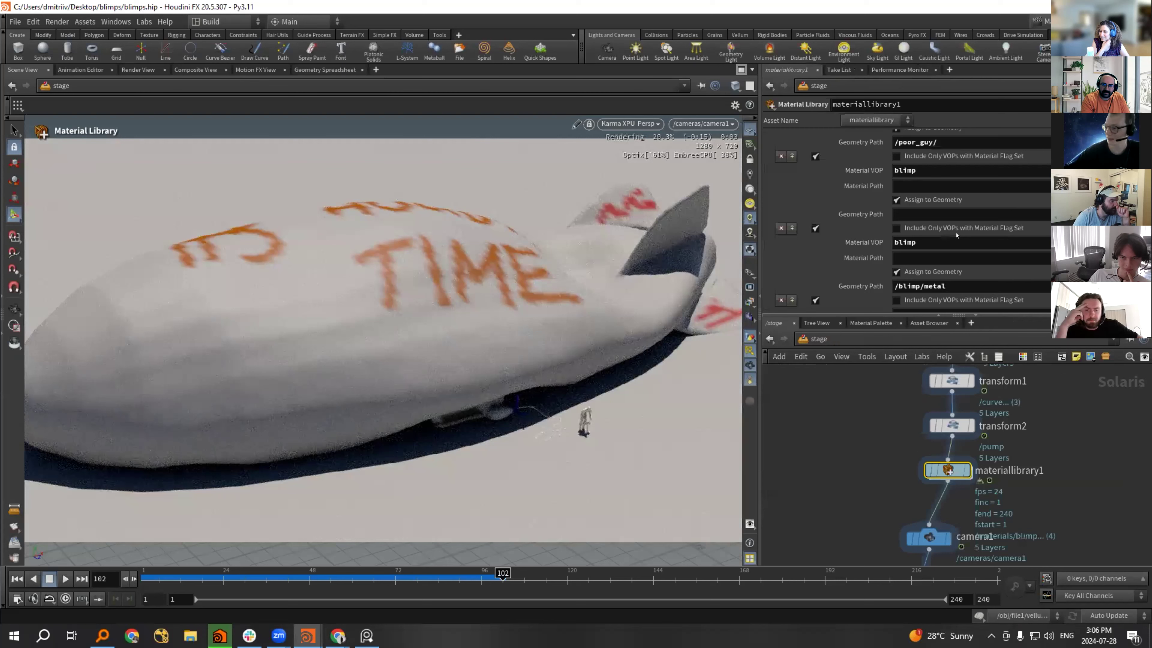
Disable the material assignment entry for /blimp/metal in materiallibrary1 and check the blimp's render.
scroll(918, 255, "down", 3)
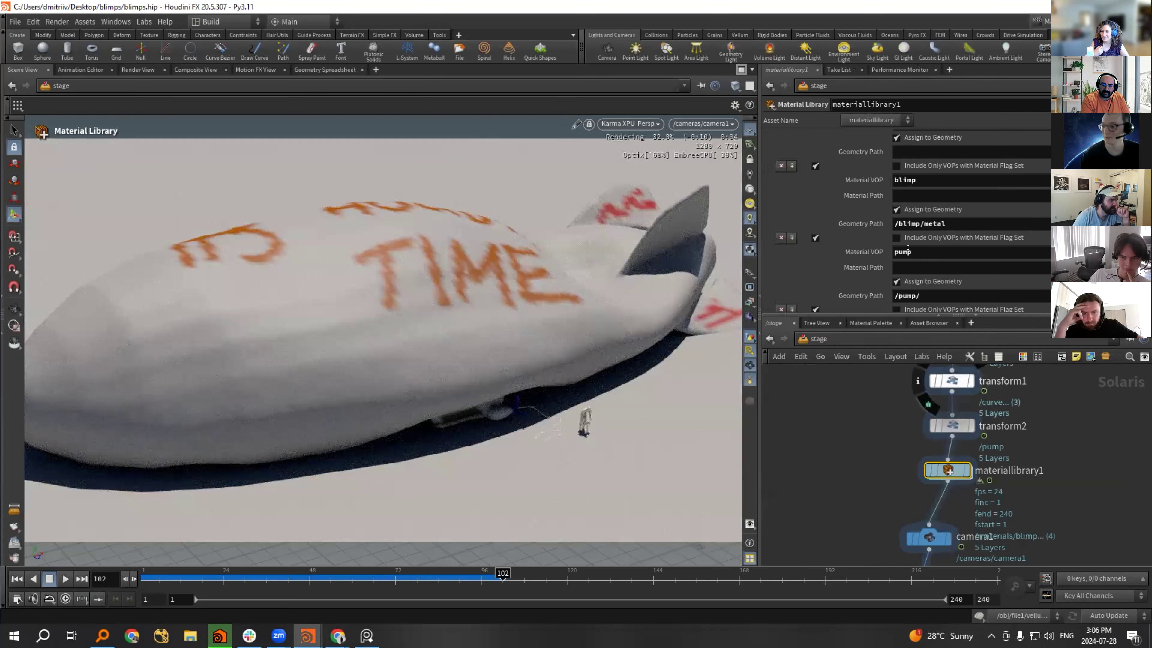
left_click(815, 165)
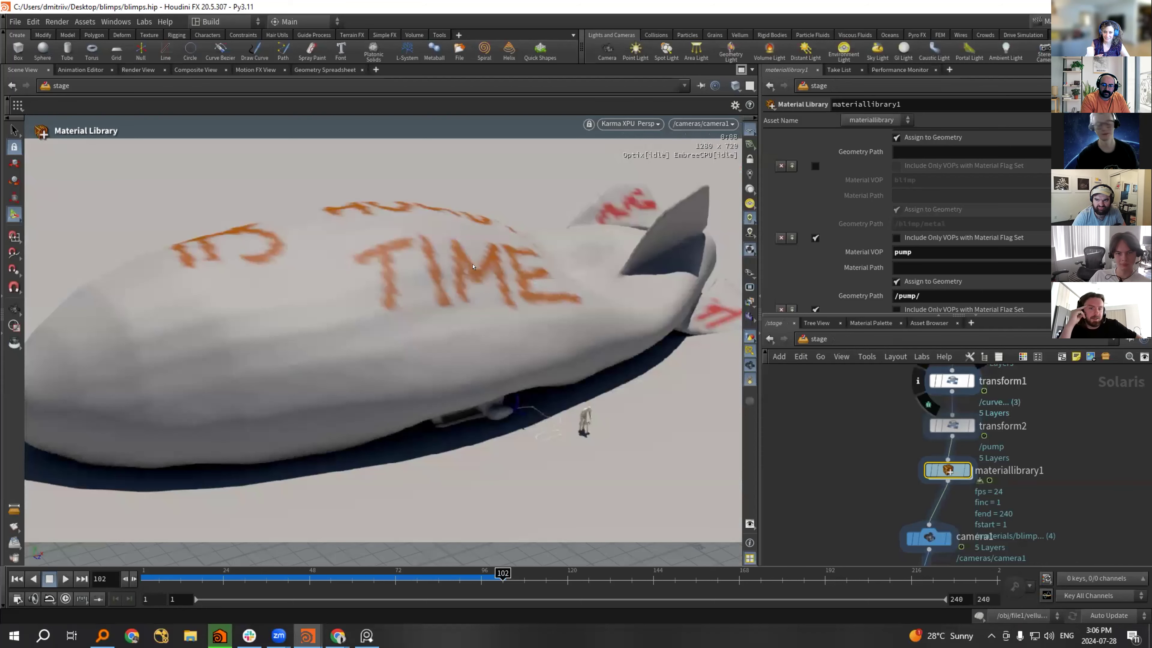
key("Escape")
left_click_drag(447, 268, 441, 277)
double_click(948, 470)
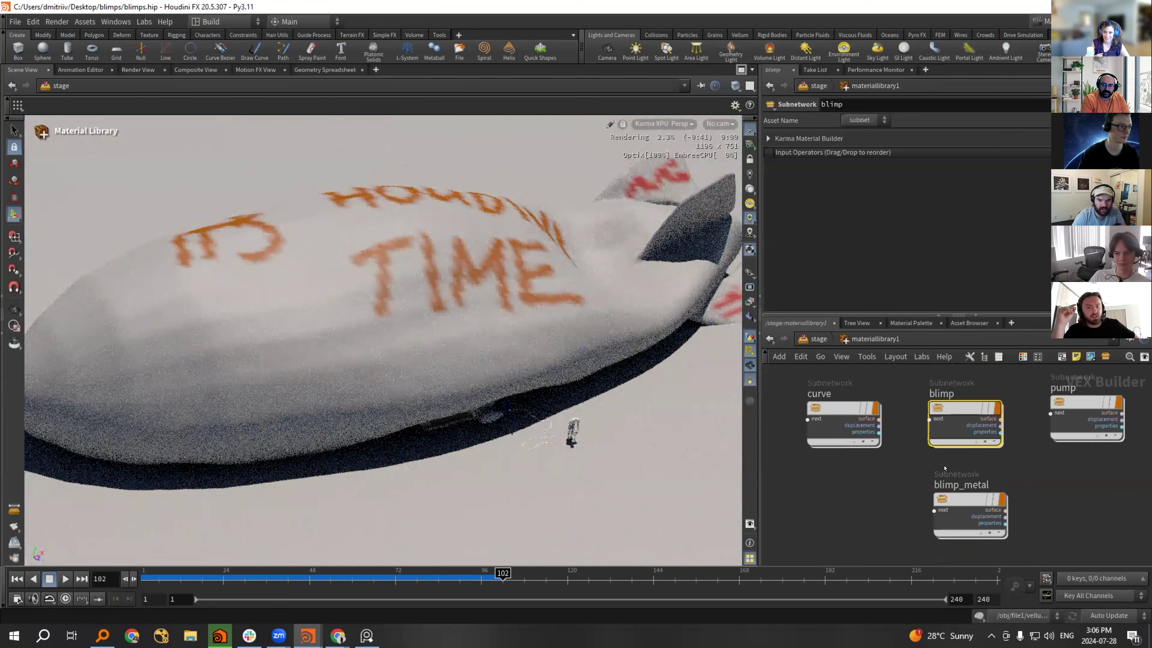
key("u")
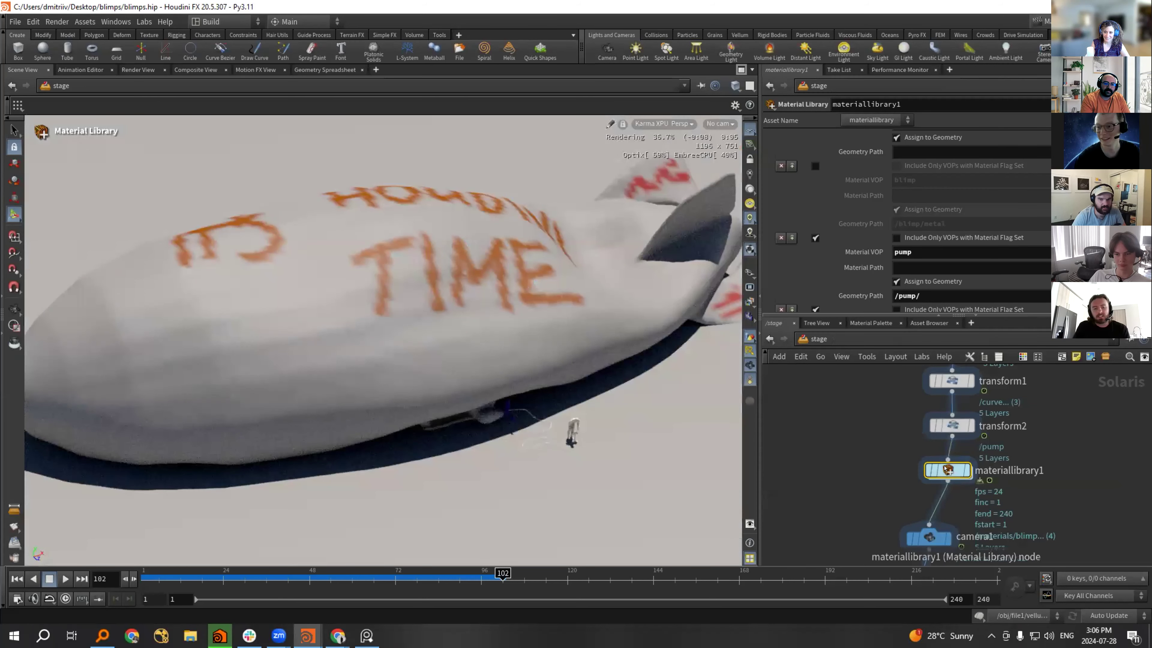
Examine how mtlximage1 is wired into mtlxstandard_surface inside the blimp material, and return to the stage network.
double_click(945, 469)
double_click(953, 409)
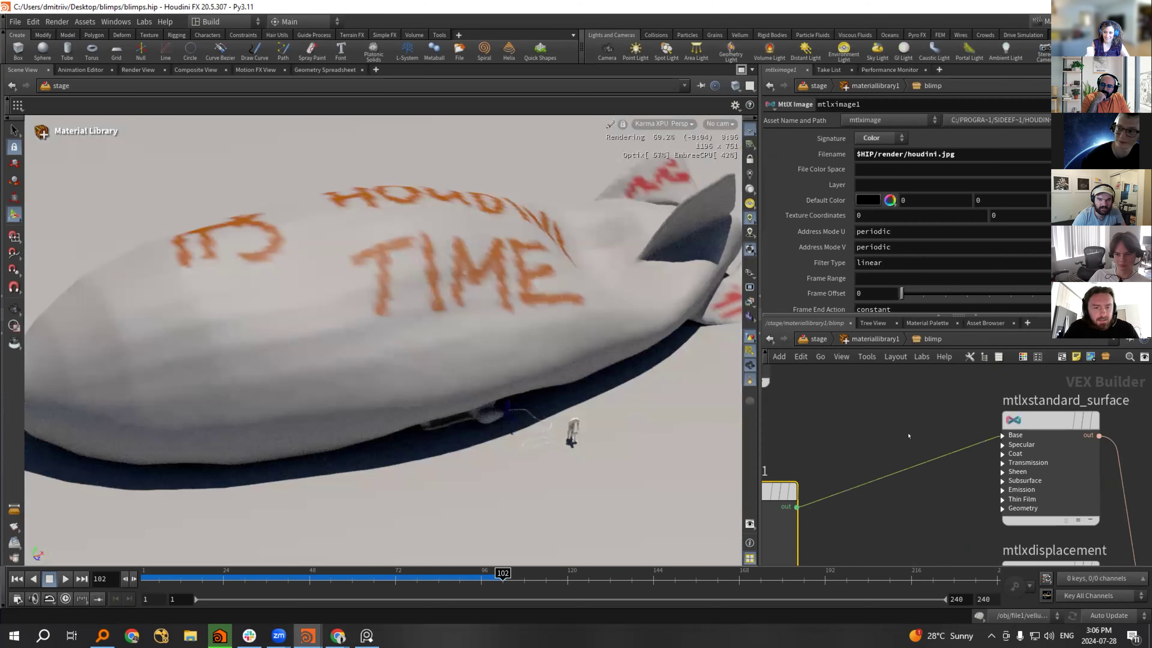
left_click_drag(830, 435, 769, 452)
middle_click_drag(843, 395, 861, 438)
left_click_drag(888, 426, 857, 382)
middle_click_drag(1047, 436, 877, 402)
left_click(957, 444)
key("u")
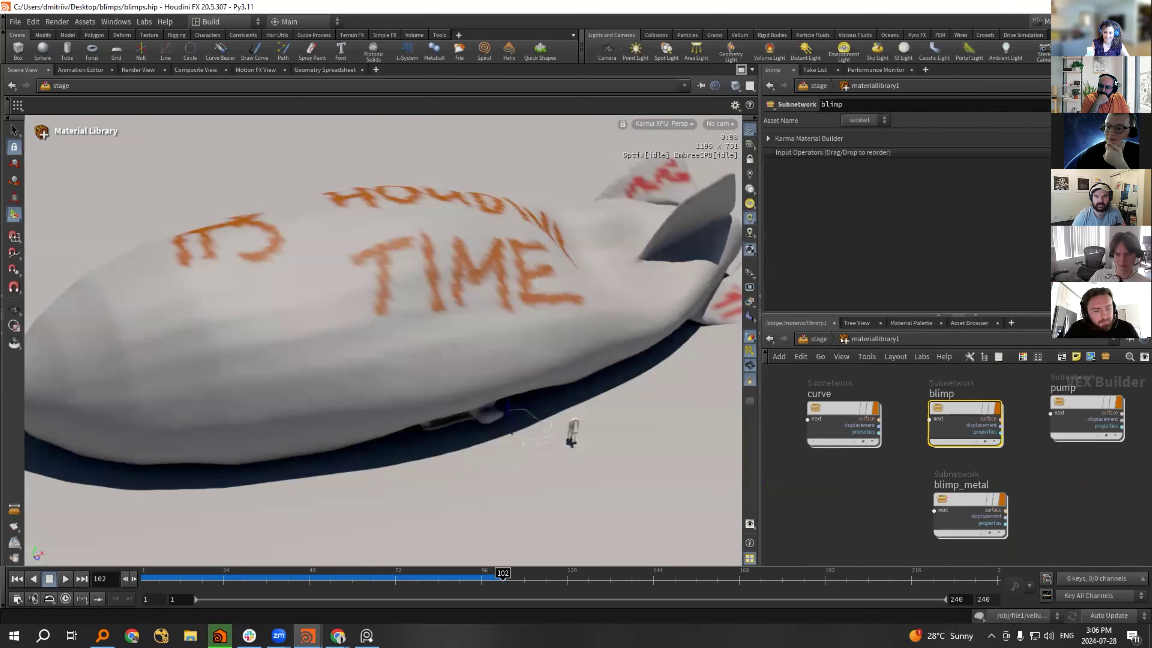
key("u")
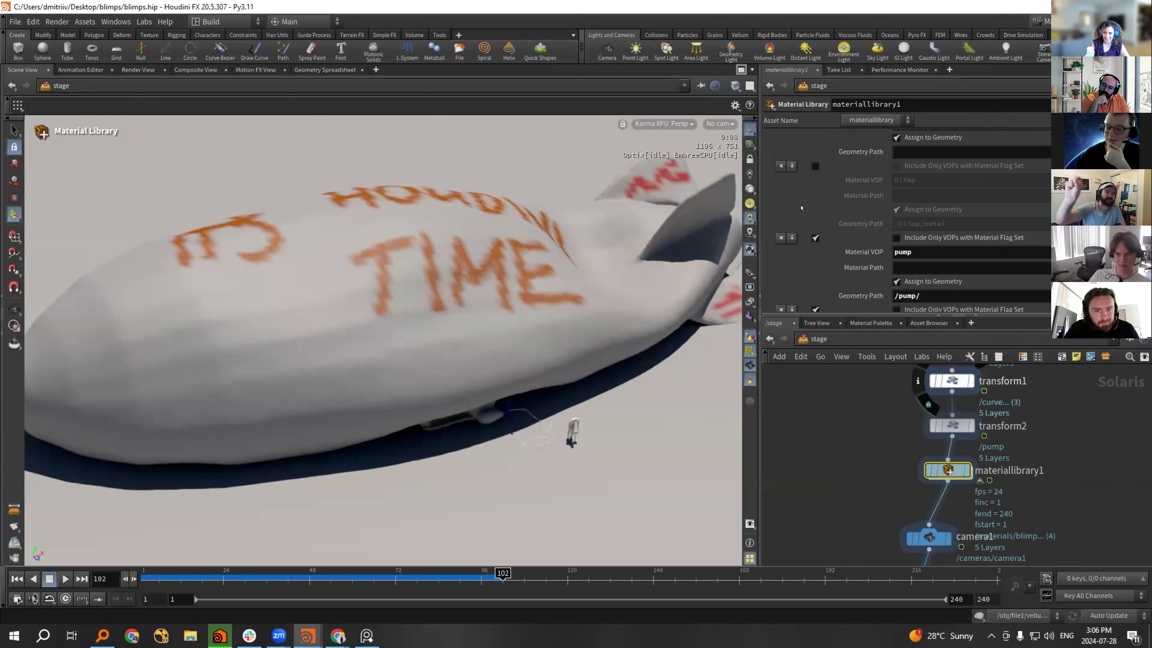
Enable the /blimp/metal entry of materiallibrary1 and set its Material VOP to blimp_metal.
left_click(814, 165)
left_click(931, 179)
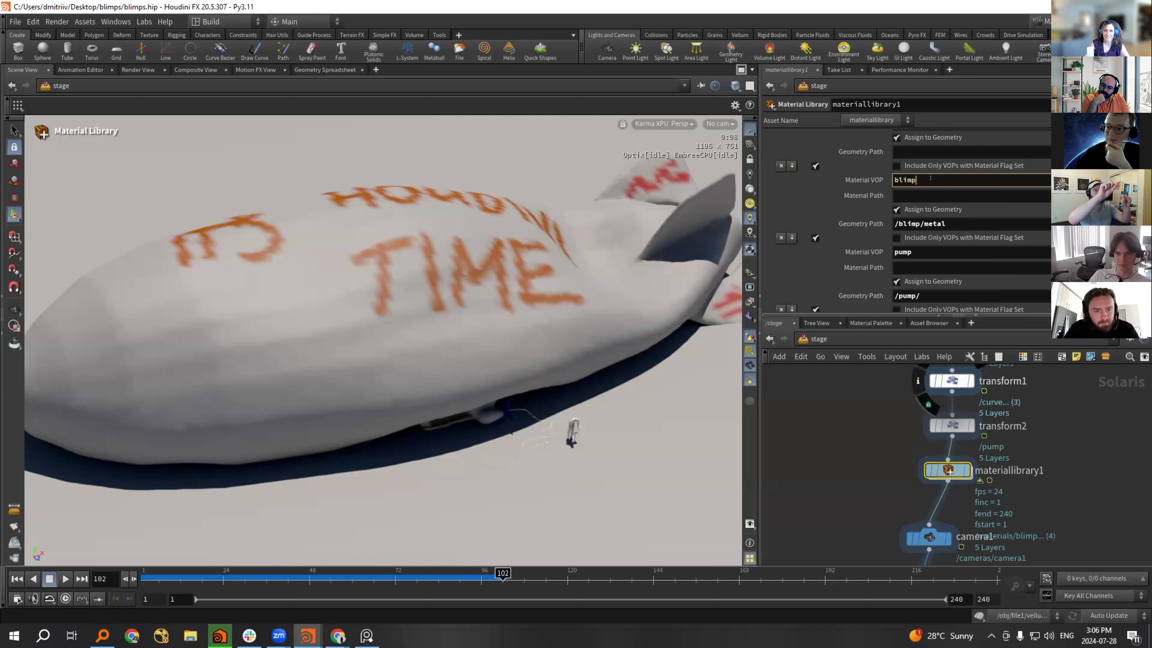
type("_,")
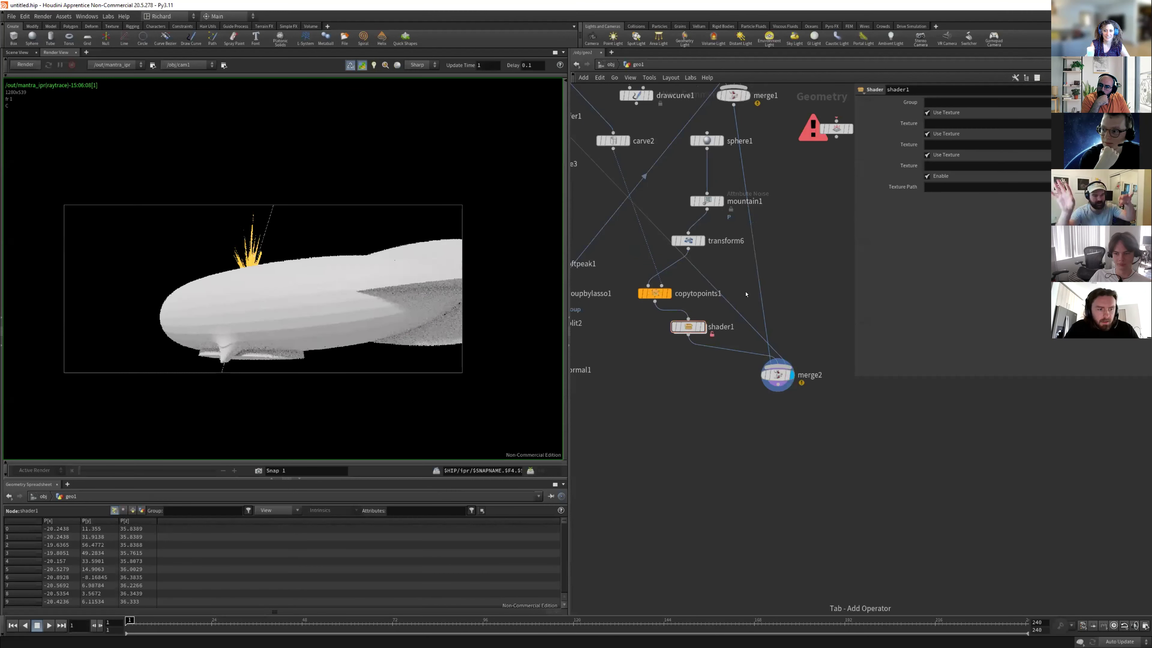
key("Tab")
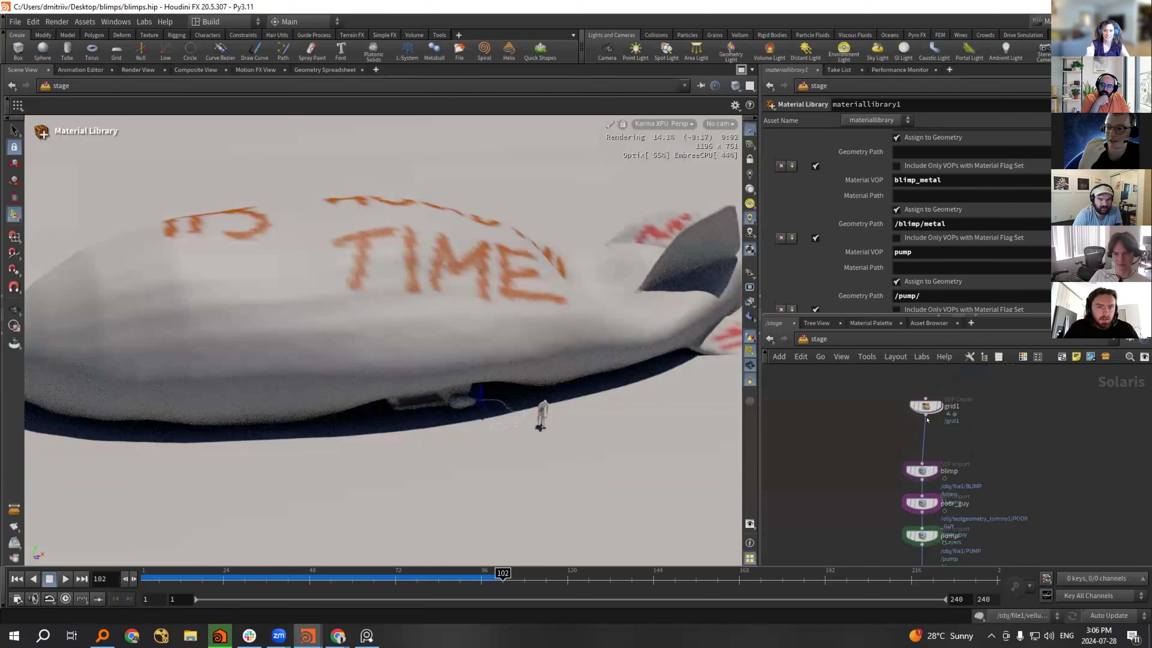
Enter the geometry network of the stage's grid1 and add a displayed Color node after the grid.
left_click(925, 402)
double_click(925, 403)
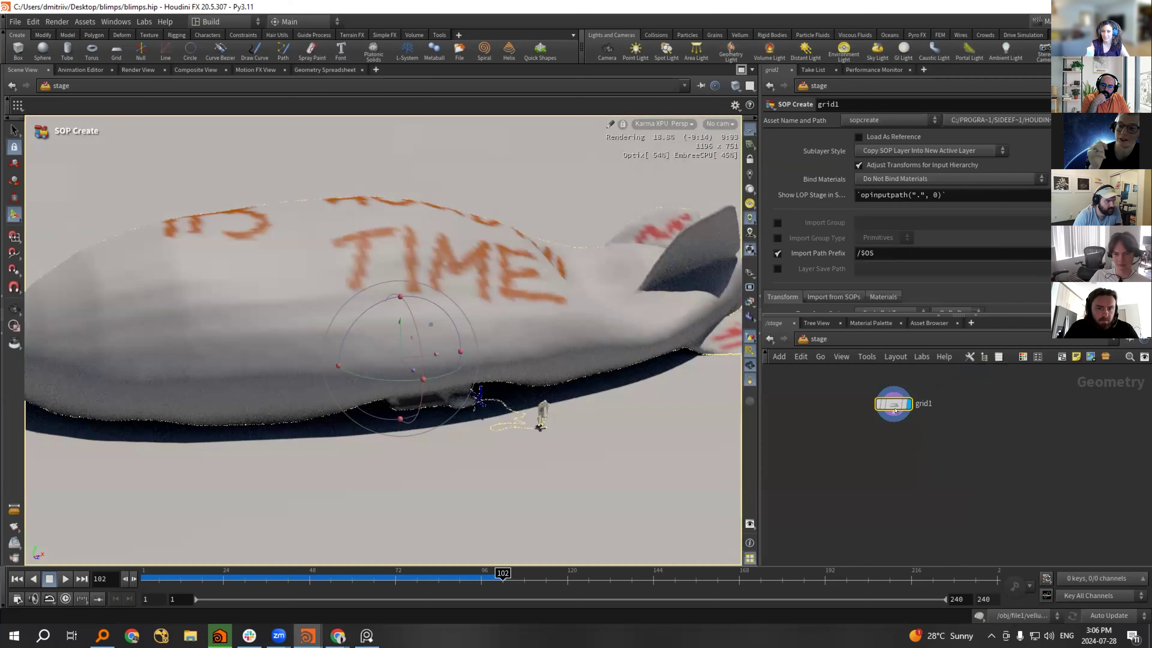
left_click(664, 120)
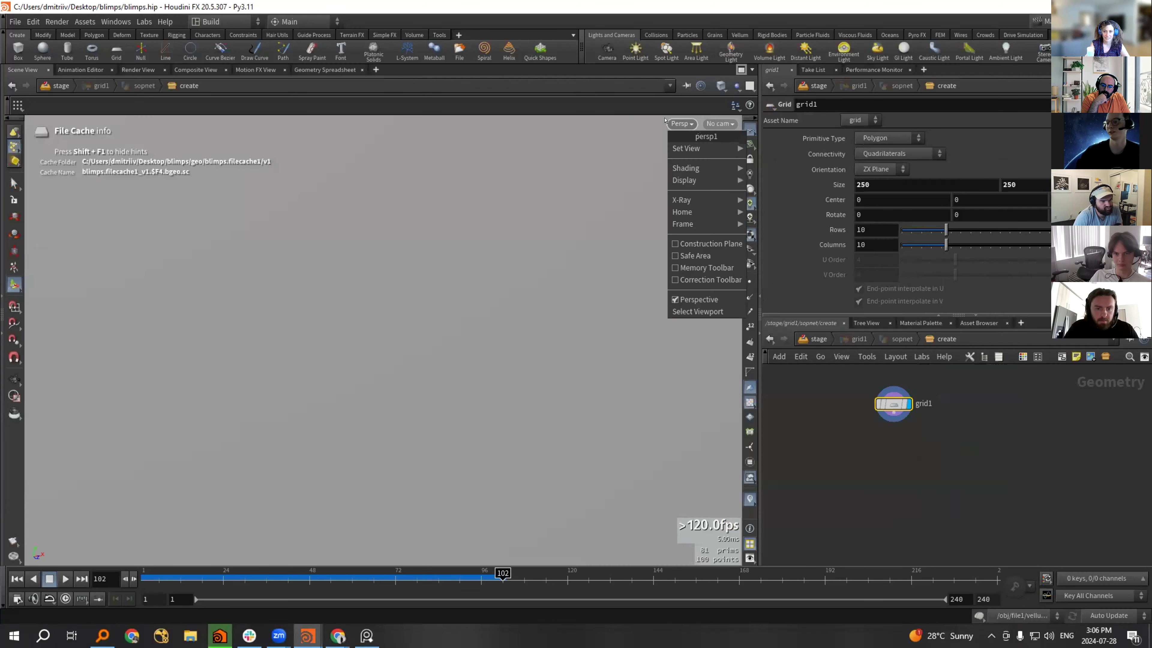
key("Escape")
left_click(893, 416)
key("Tab")
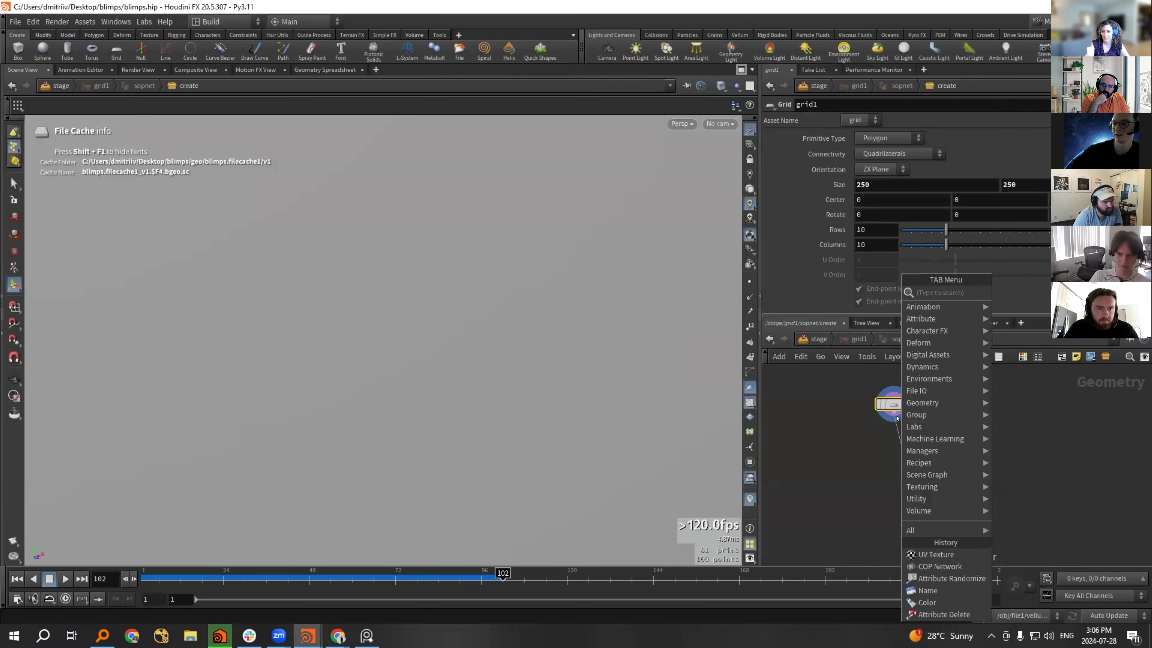
left_click(927, 602)
left_click(901, 443)
key("r")
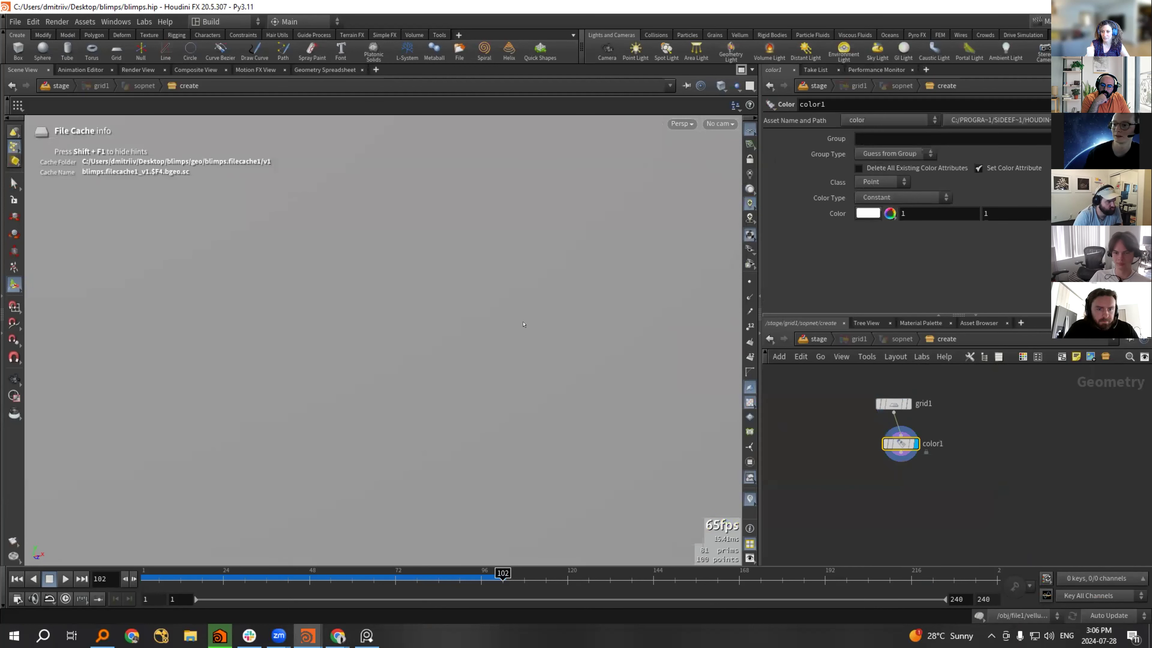
Set the grid's rows and columns to 500 each.
scroll(522, 324, "down", 3)
key("space+h")
key("w")
key("w")
left_click(893, 404)
left_click(871, 229)
double_click(871, 227)
type("500")
key("Tab")
type("500")
key("Return")
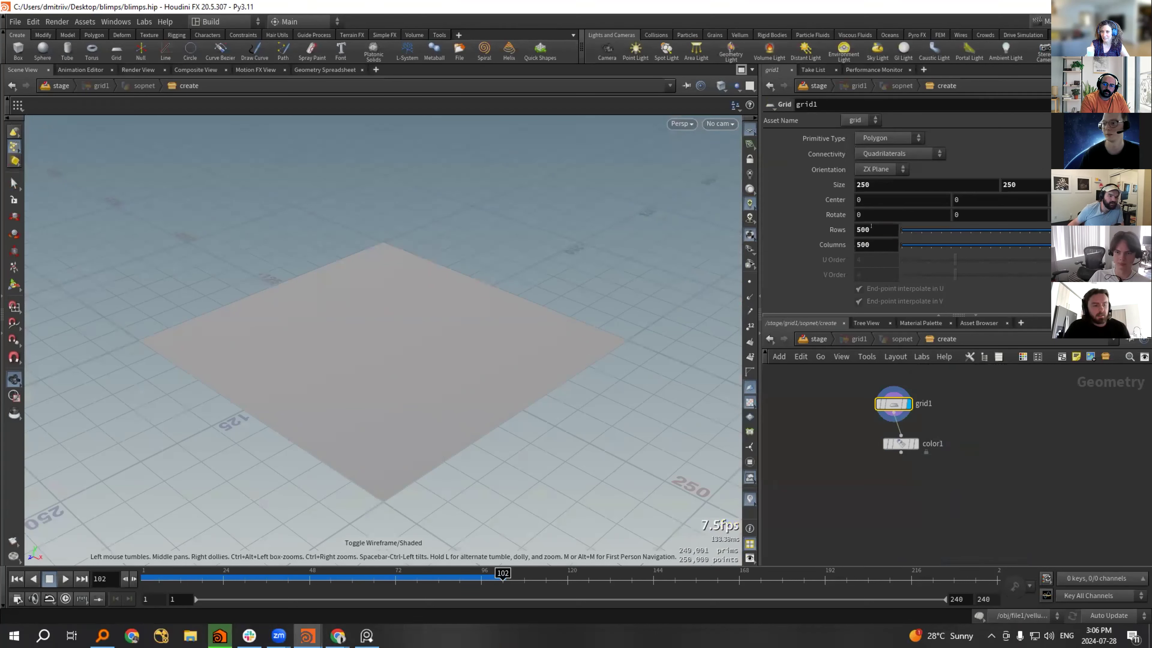
Align color1 below grid1, set its color to green (0, 0.5) and display it.
left_click(904, 445)
left_click_drag(905, 446, 895, 455)
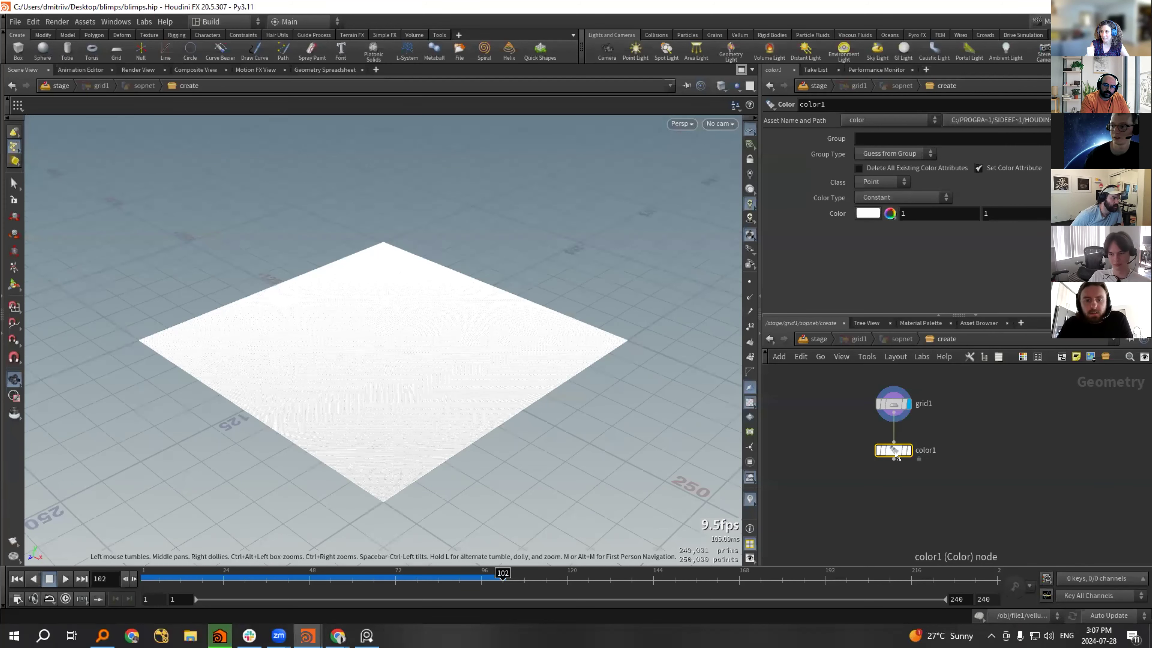
left_click(867, 213)
left_click(899, 223)
left_click(898, 233)
left_click(898, 220)
left_click(1039, 158)
scroll(879, 517, "up", 1)
left_click(896, 446)
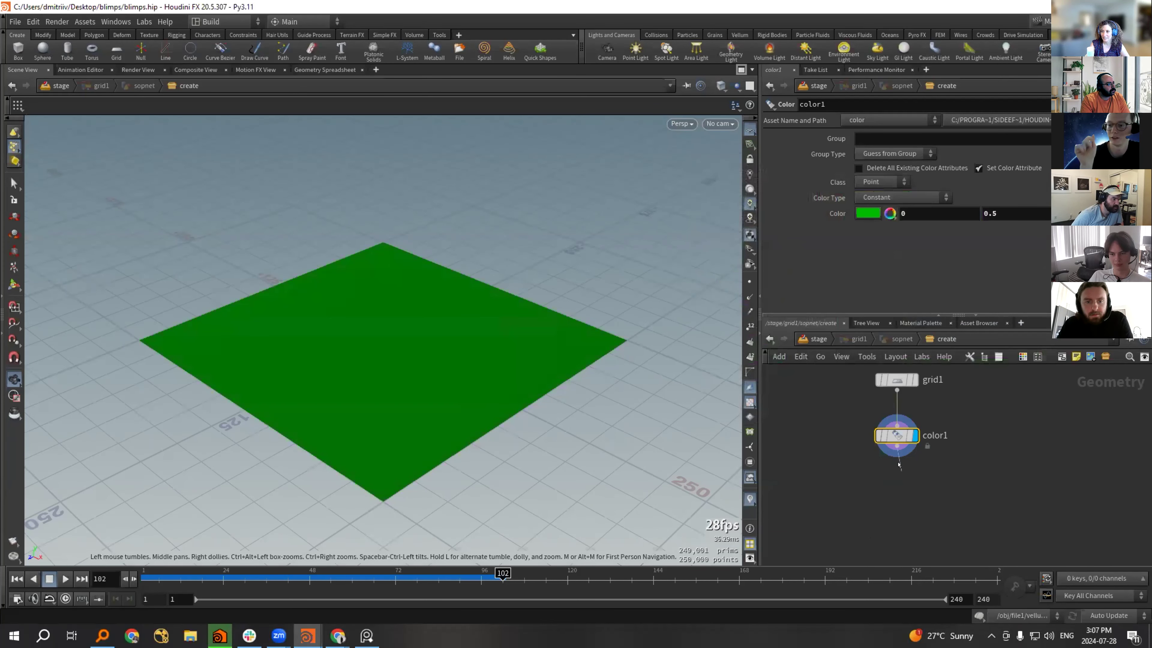
Add an Attribute Randomize node for Cd after color1 and set its operation to Add Value.
left_click(895, 487)
type("at ra")
key("Return")
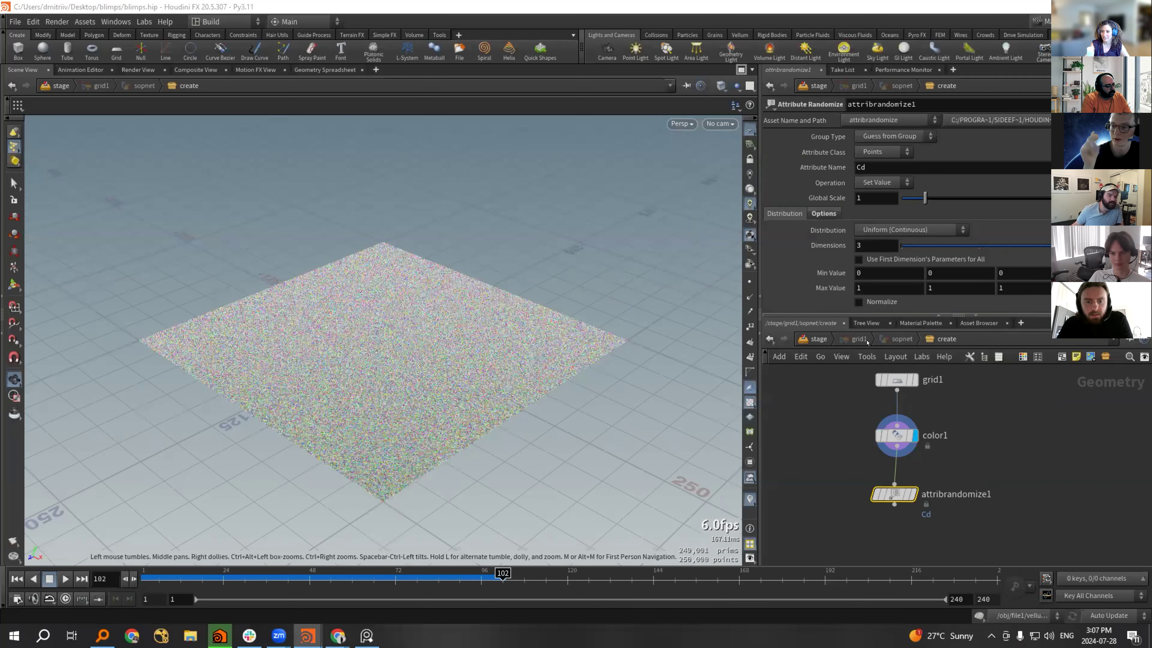
left_click(882, 183)
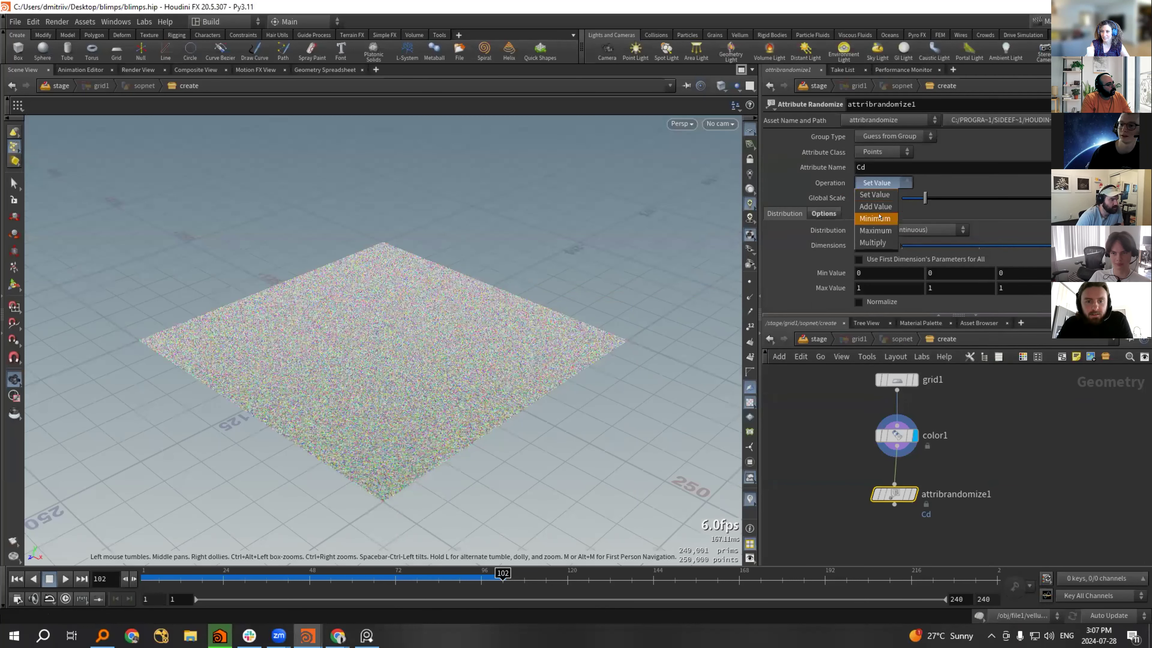
left_click(875, 206)
Display attribrandomize1 and lower its Max Value for a subtler color variation on the grid.
middle_click(879, 267)
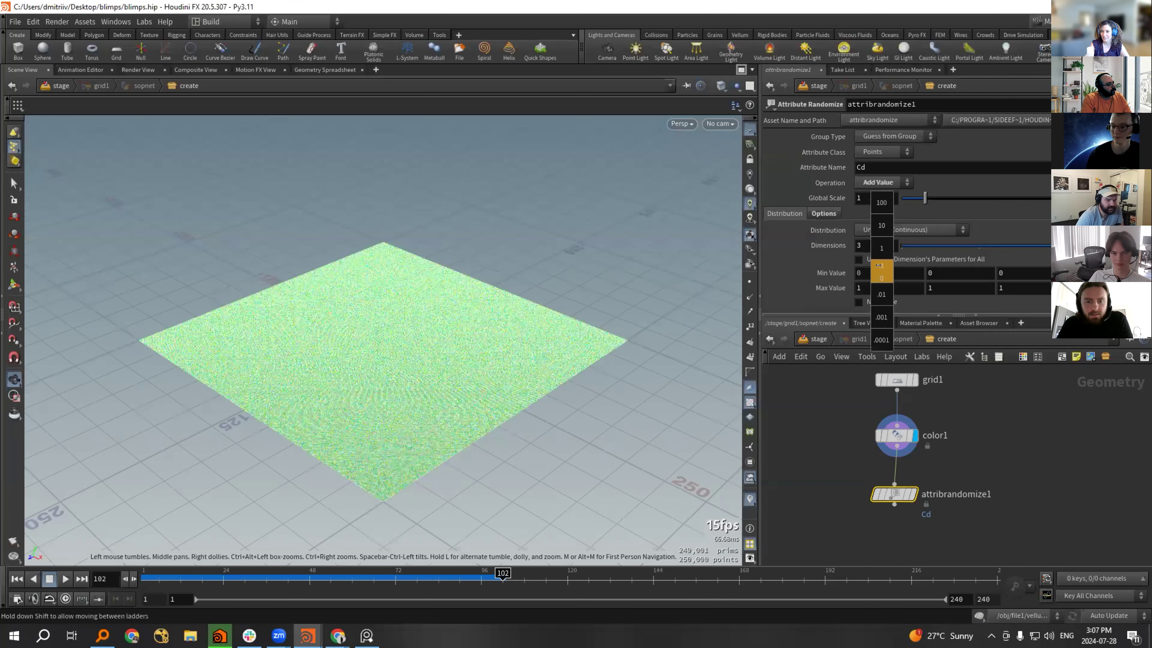
middle_click(840, 268)
right_click_drag(376, 308, 227, 399)
left_click(912, 494)
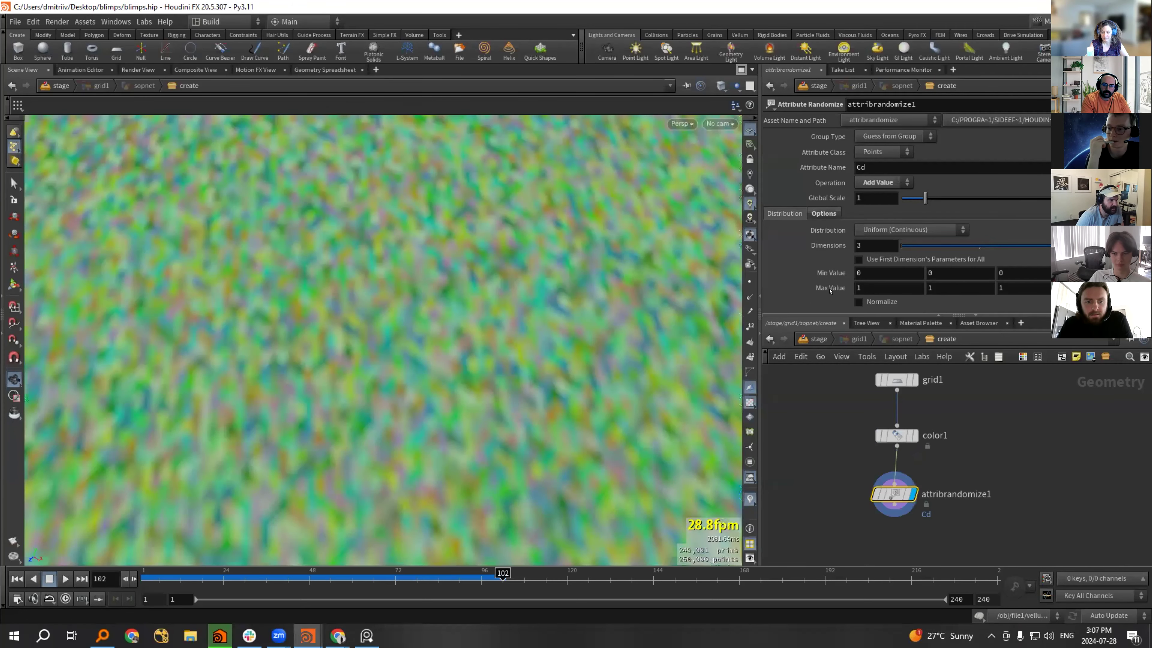
middle_click_drag(830, 290, 830, 281)
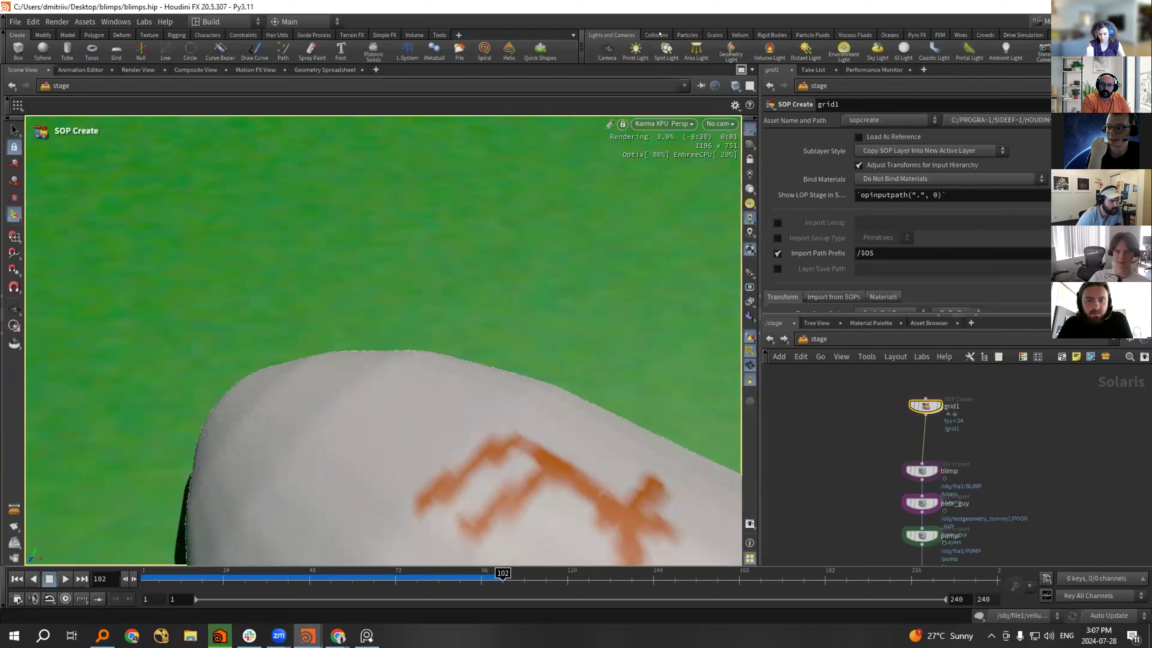
Examine the blimp on the green ground in the Karma XPU view from above and the side.
left_click_drag(558, 335, 482, 133, "alt")
right_click_drag(334, 379, 382, 267, "alt")
middle_click_drag(378, 535, 328, 489, "alt")
left_click_drag(327, 490, 488, 281, "alt")
middle_click_drag(488, 282, 515, 392, "alt")
left_click_drag(515, 392, 438, 302, "alt")
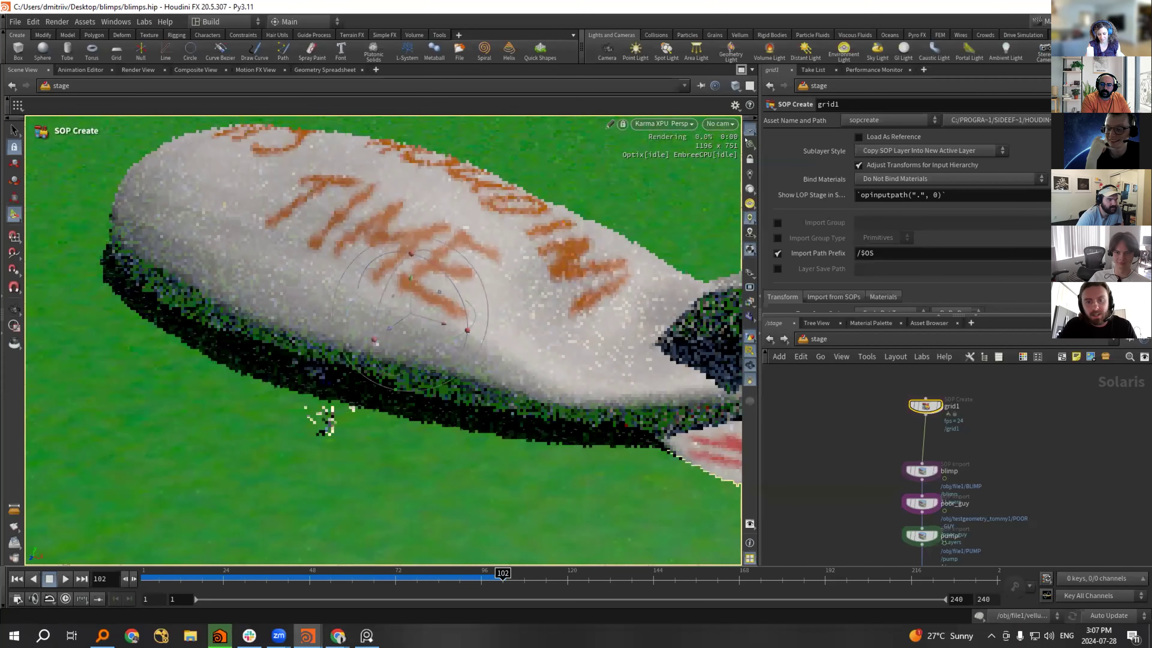
middle_click_drag(506, 360, 468, 343, "alt")
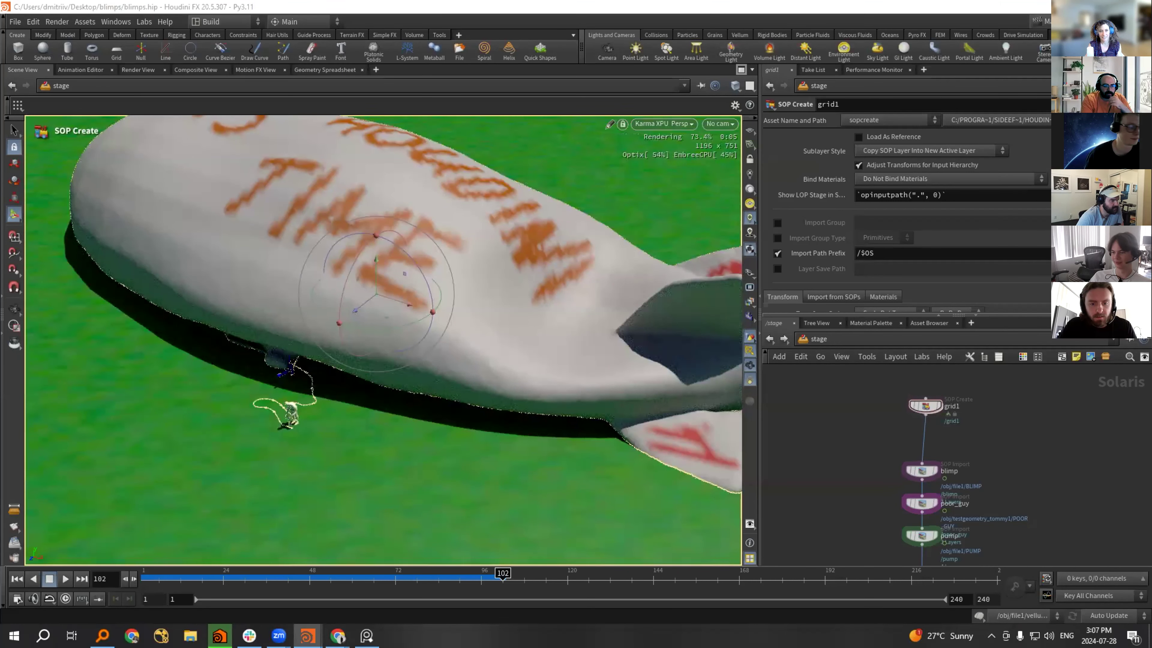
key("alt+Tab")
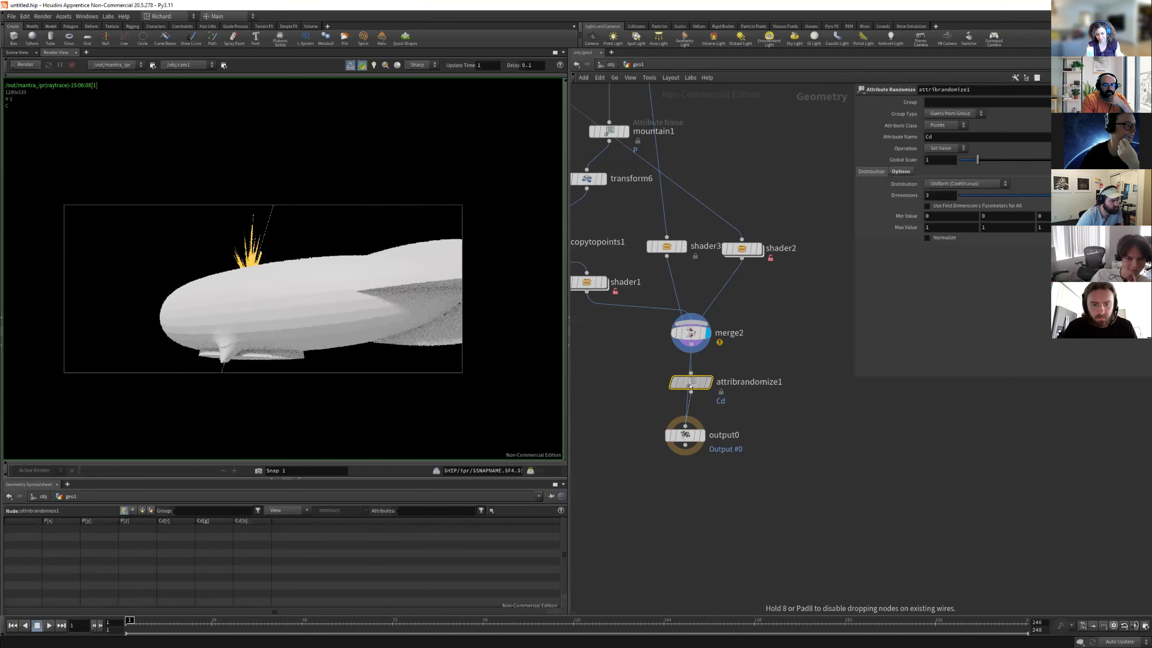
Place an Attribute Randomize between merge2 and output0, with attribute v and a minimum value of -2.
left_click(690, 382)
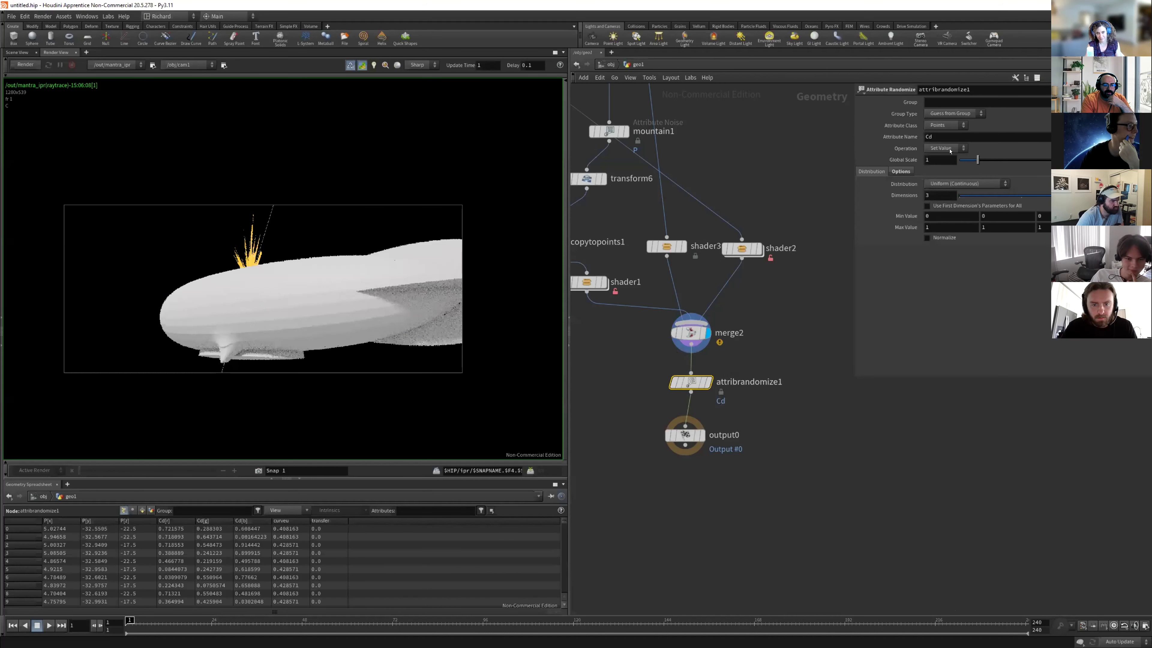
left_click(937, 132)
type("v")
key("Return")
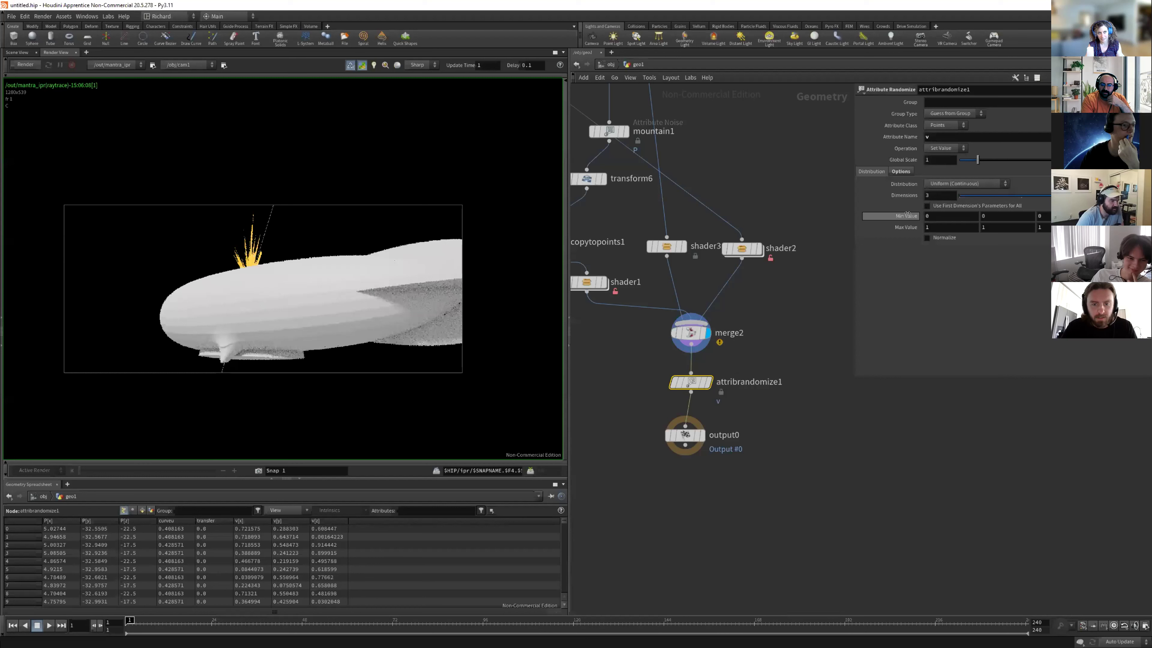
middle_click_drag(905, 193, 911, 216)
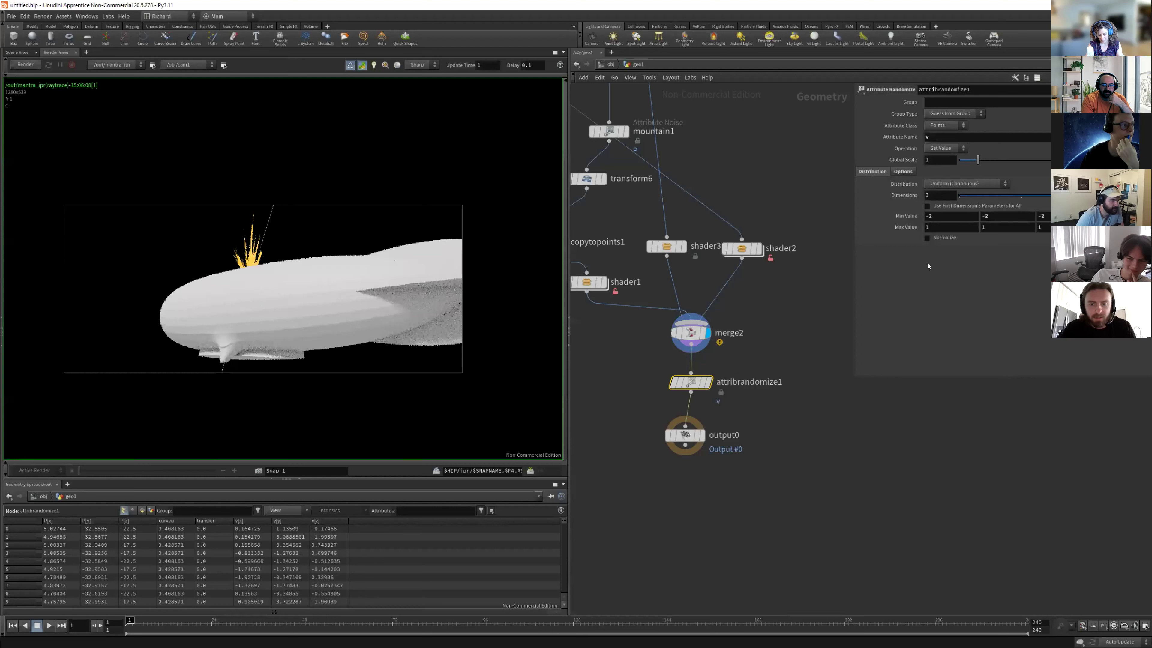
left_click_drag(690, 382, 684, 395)
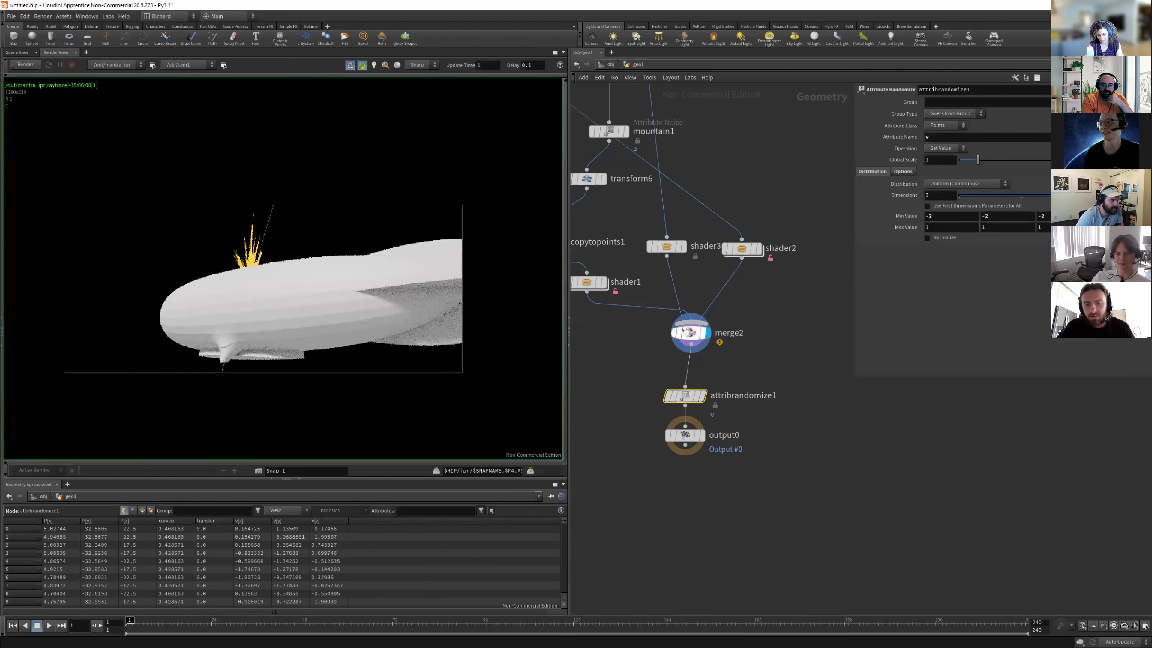
Enter matnet1 inside shader3 and delete its existing contents.
right_click(667, 248)
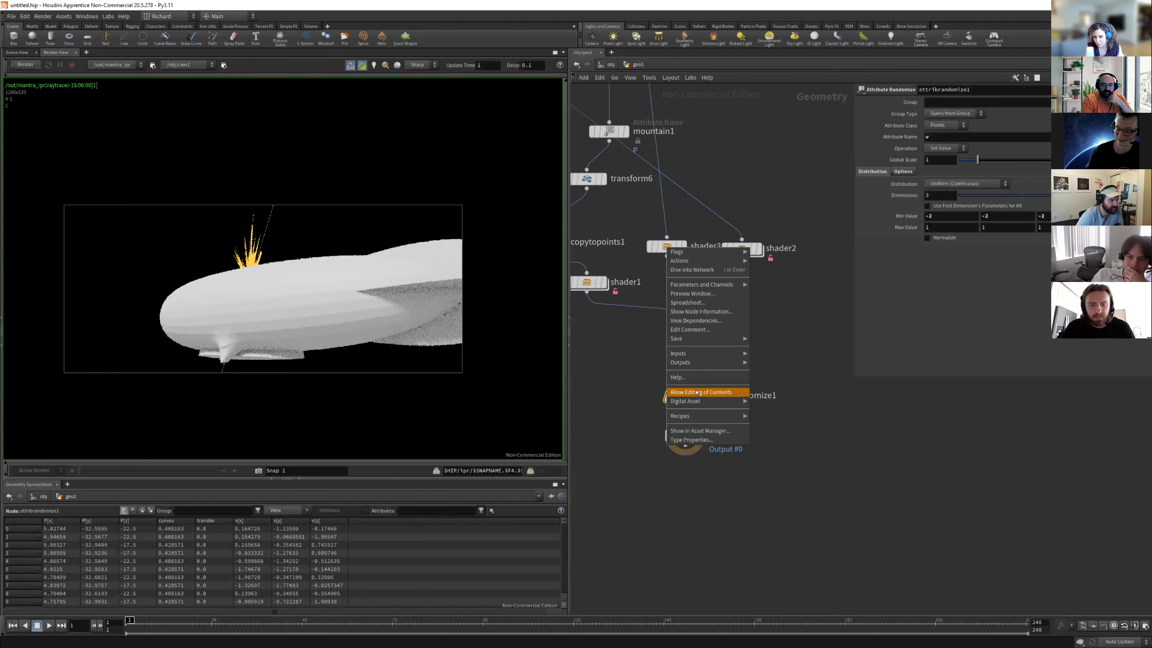
left_click(692, 270)
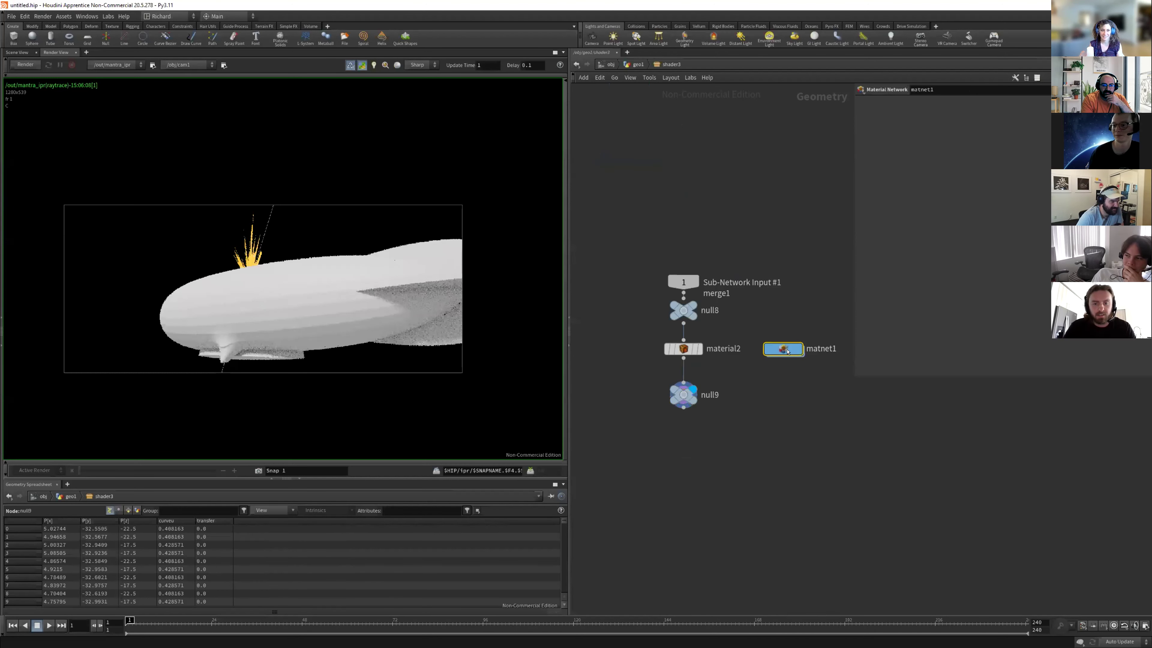
double_click(784, 344)
key("Delete")
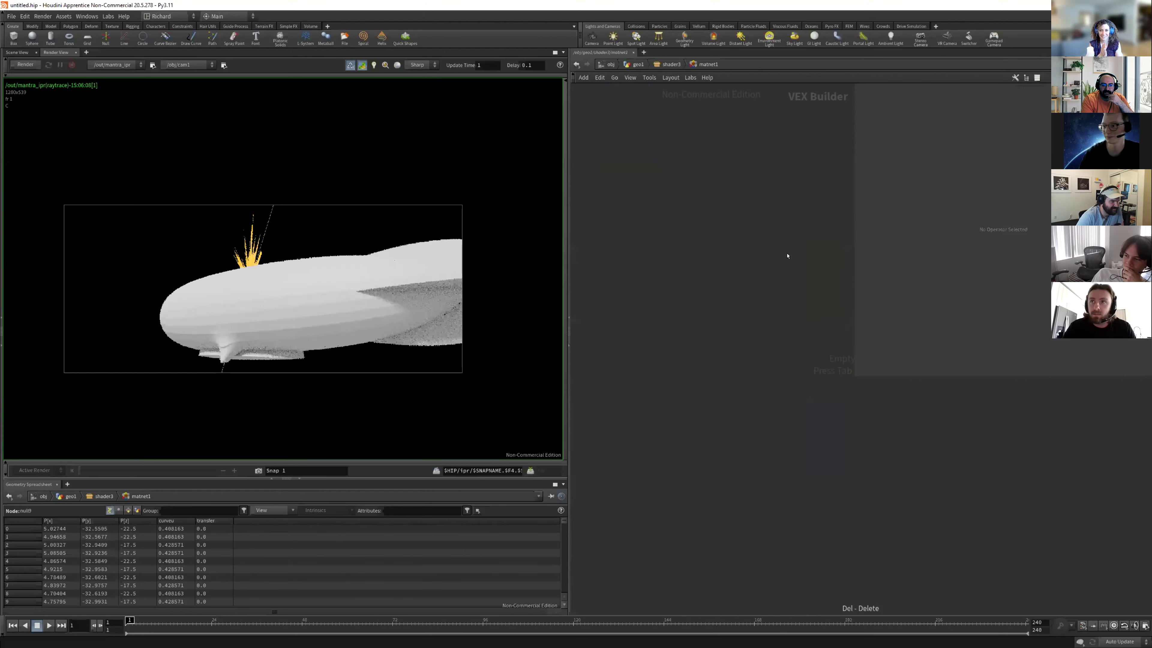
Add a Principled Shader in matnet1 with roughness .1 and metallic .25, and render the scene.
key("Tab")
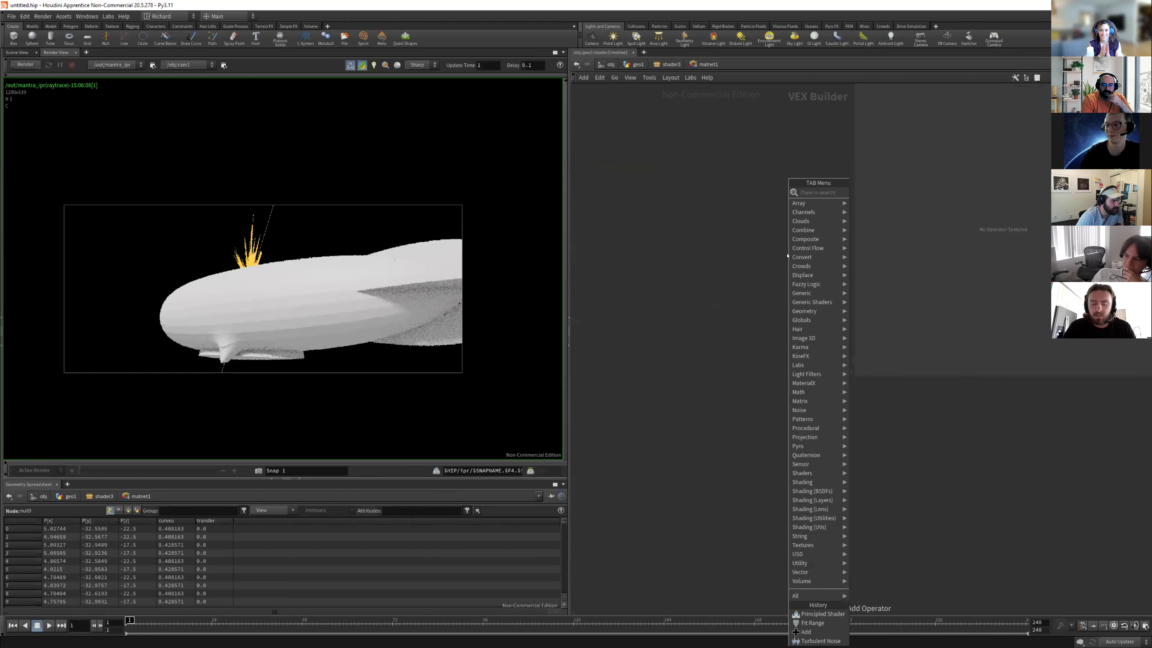
key("Return")
left_click(767, 262)
scroll(949, 233, "up", 10)
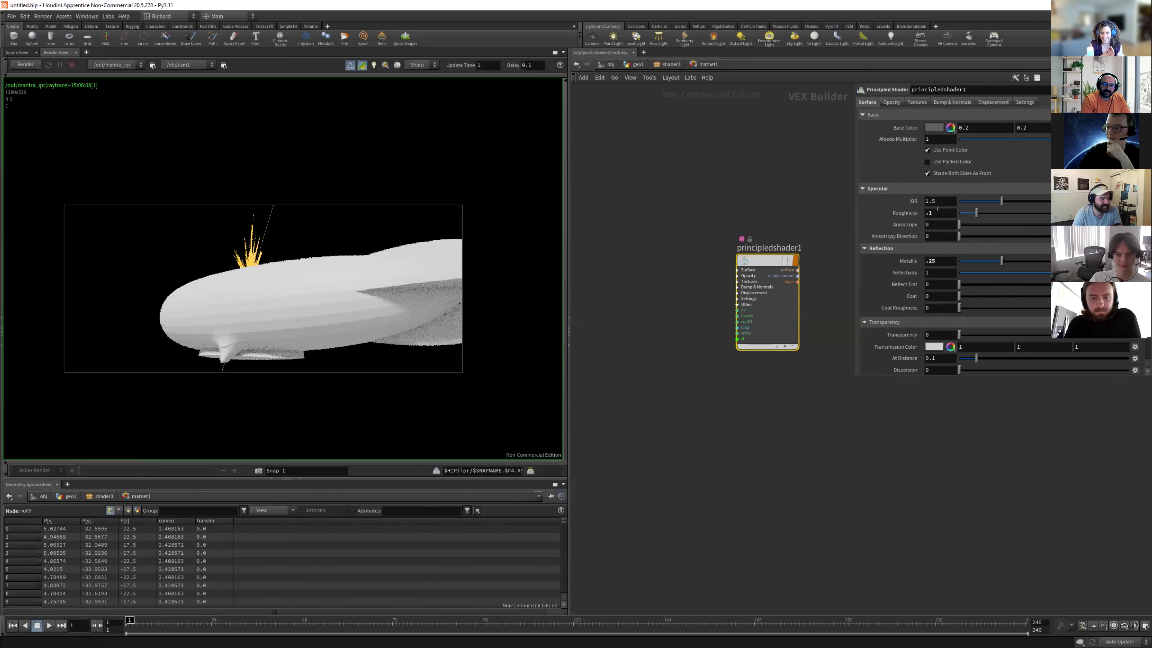
left_click(24, 65)
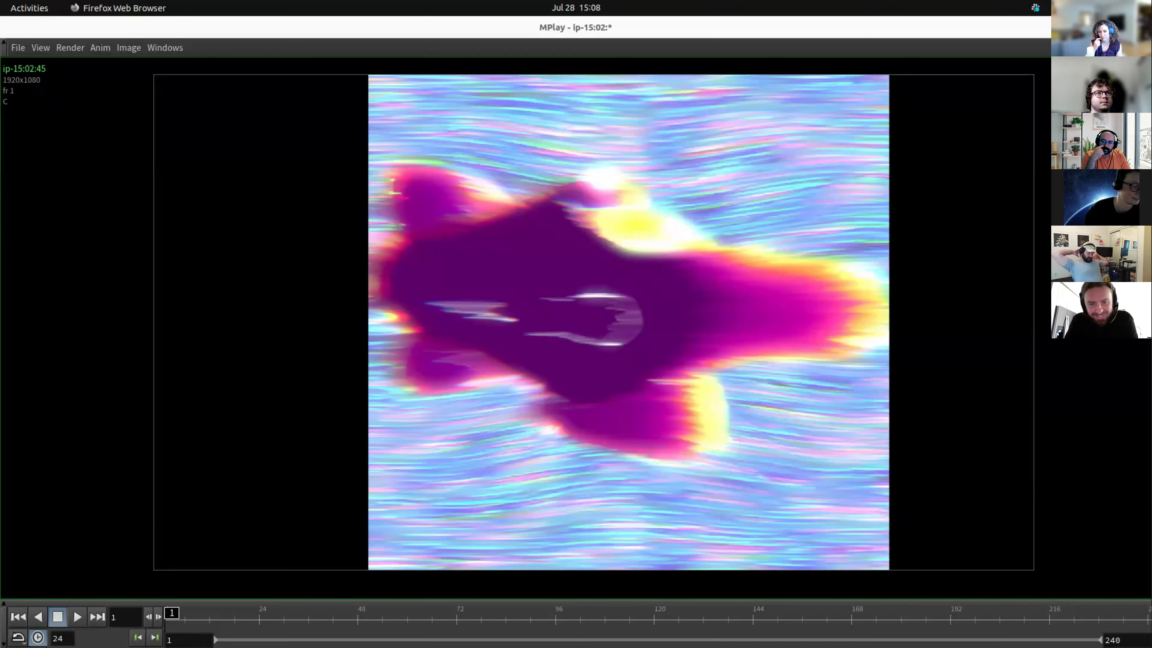
Play back the rendered blimp animation in MPlay, stop it, and return to the Houdini scene.
left_click(78, 620)
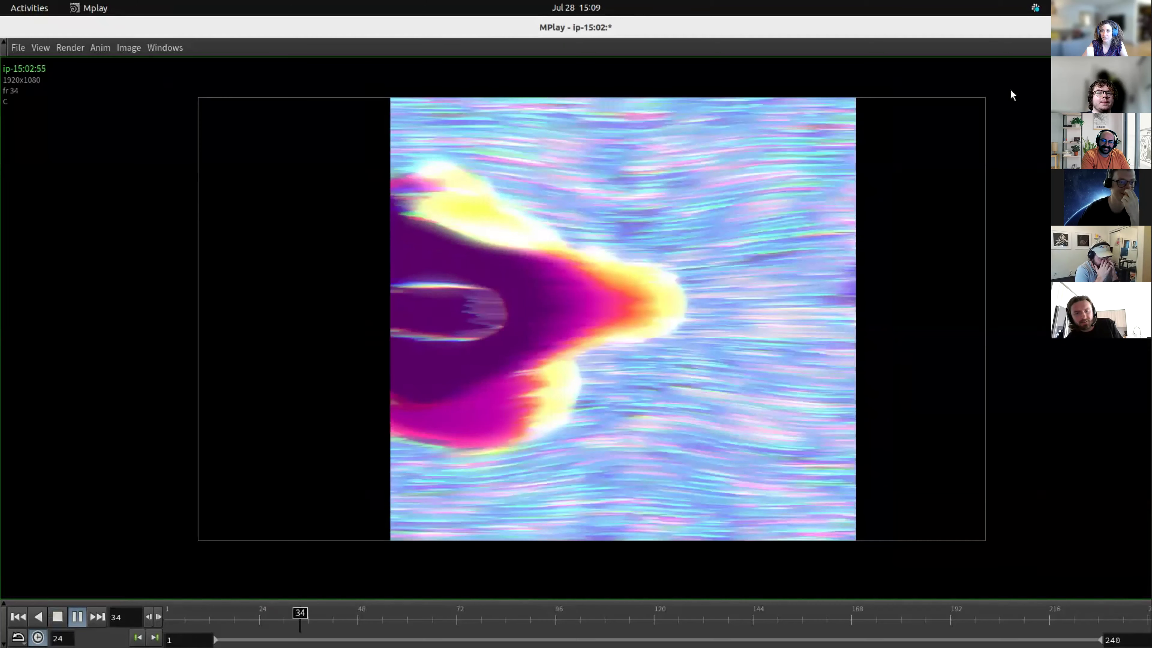
left_click(77, 616)
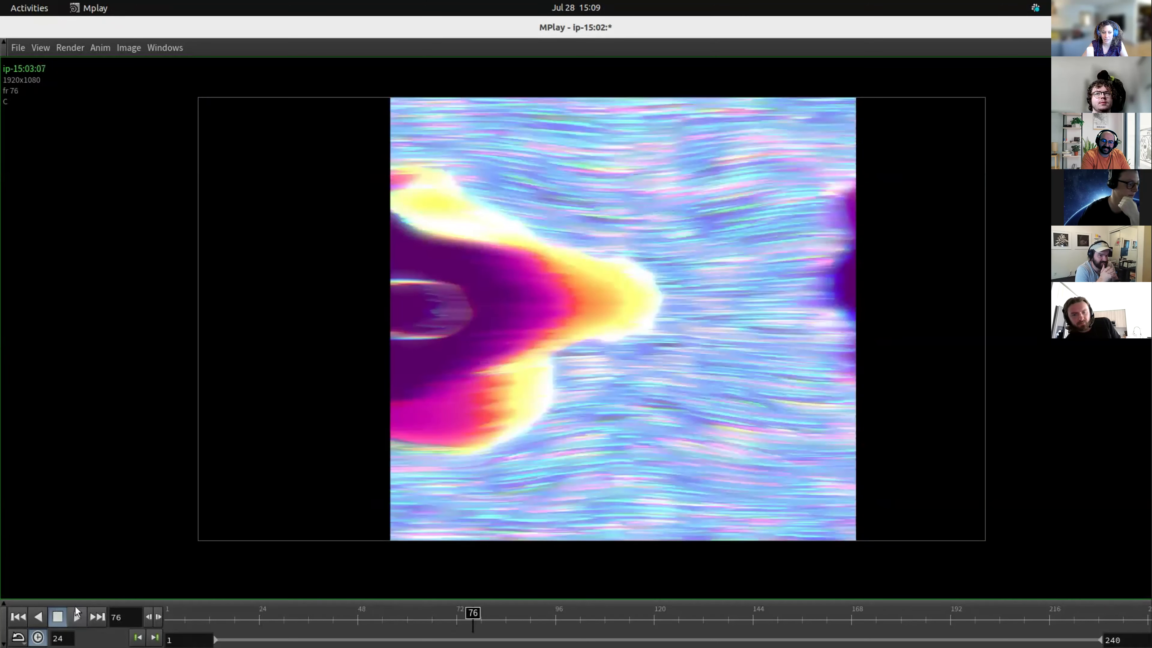
left_click(1100, 27)
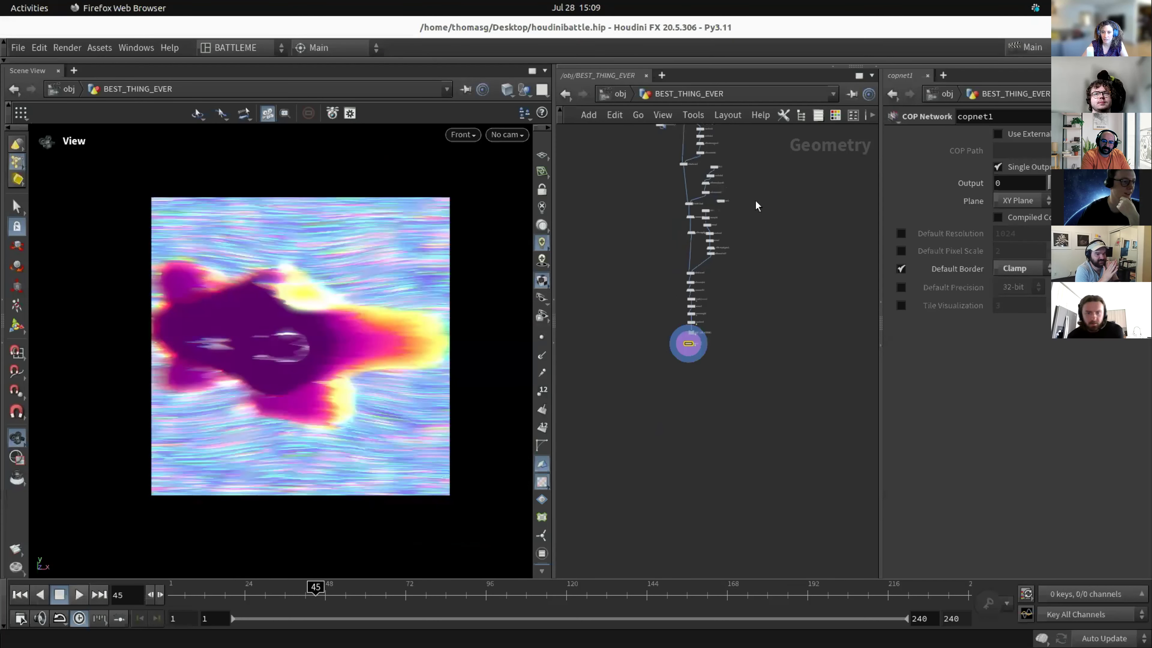
Move the line1 node clear of the blimp reference image at the start of the BEST_THING_EVER network.
middle_click_drag(757, 206, 766, 454)
scroll(678, 301, "up", 12)
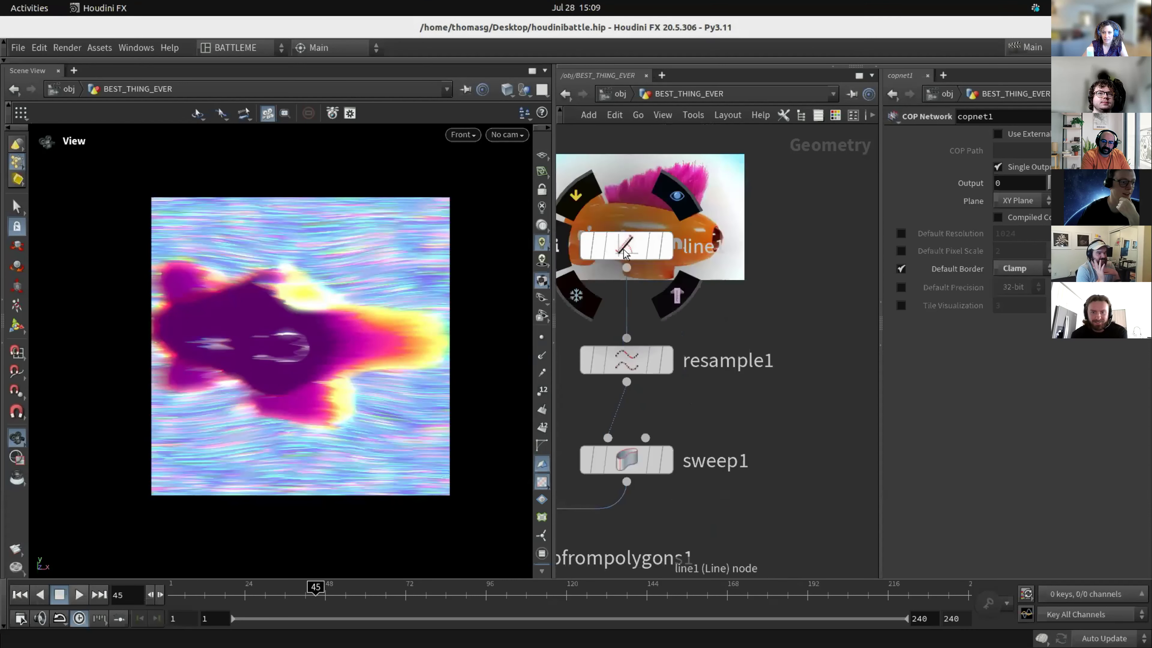
left_click_drag(625, 253, 819, 314)
scroll(737, 416, "down", 5)
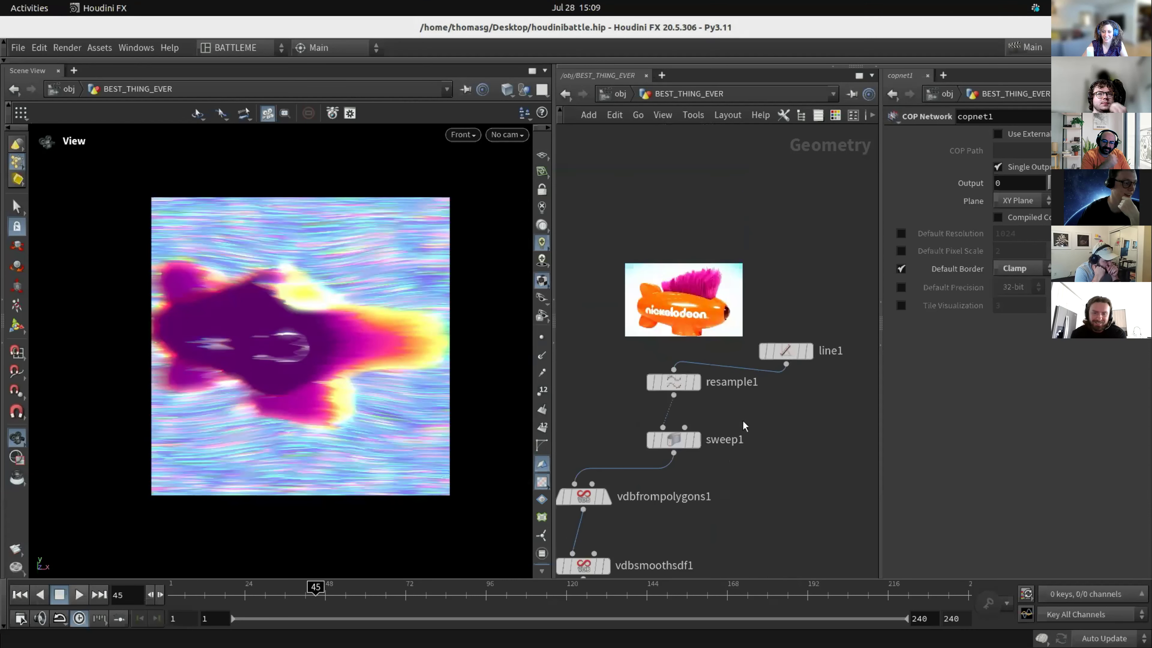
Display convertvdb2 and examine the blimp model in the perspective viewport.
scroll(744, 426, "down", 10)
scroll(701, 419, "up", 8)
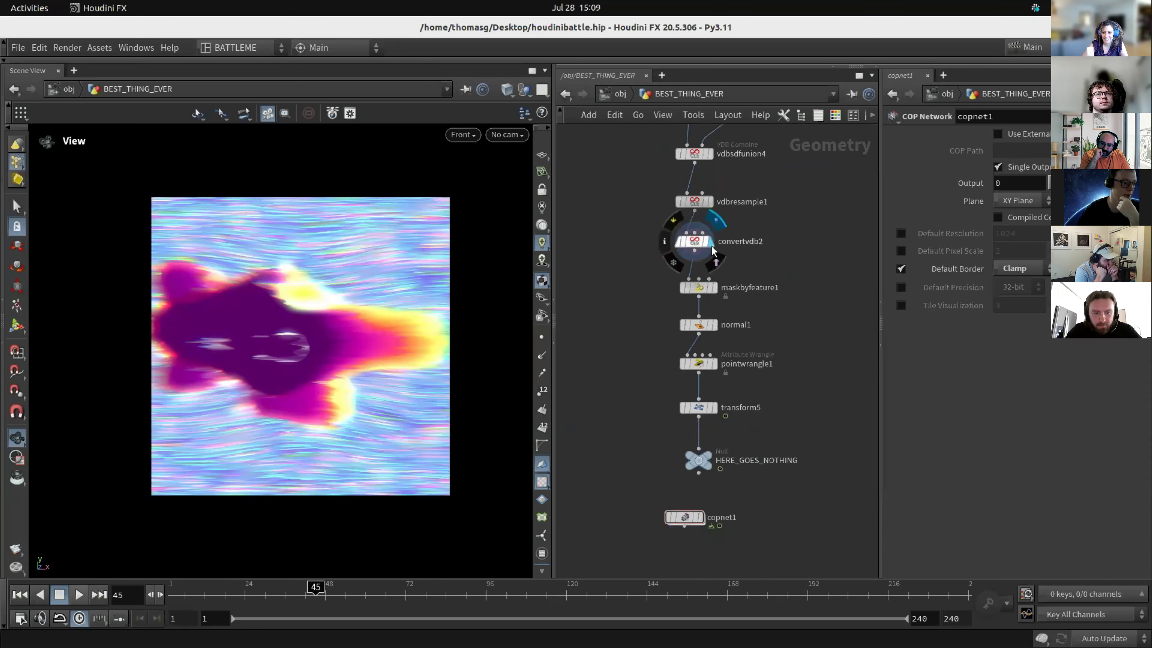
left_click(713, 250)
key("g")
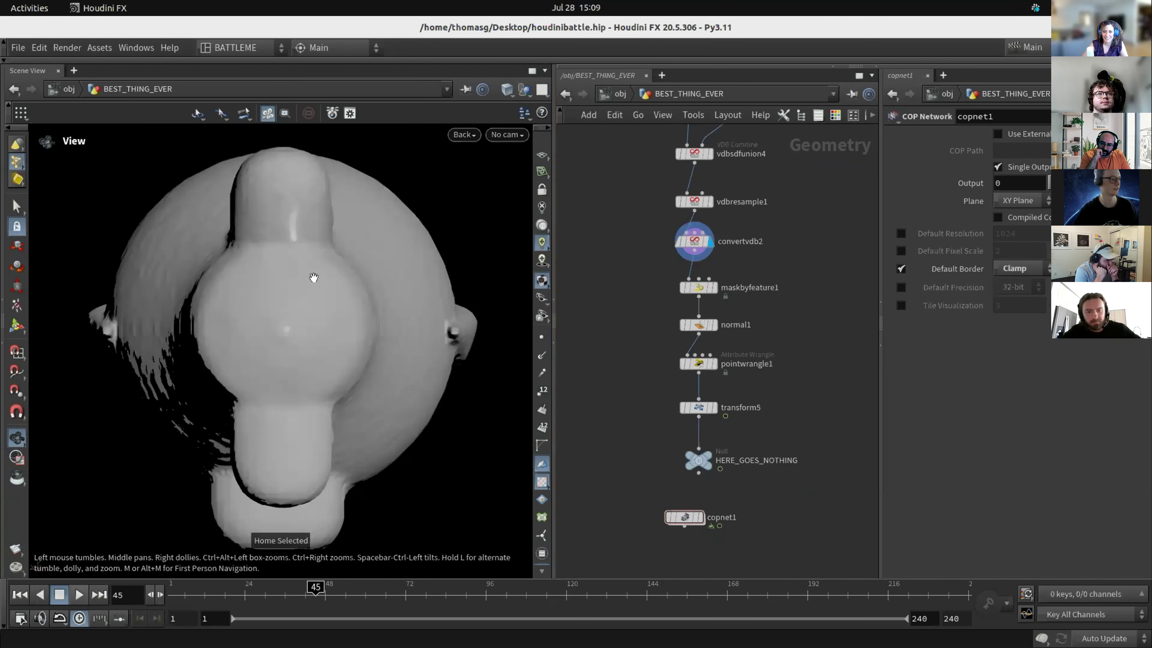
left_click_drag(386, 326, 324, 314)
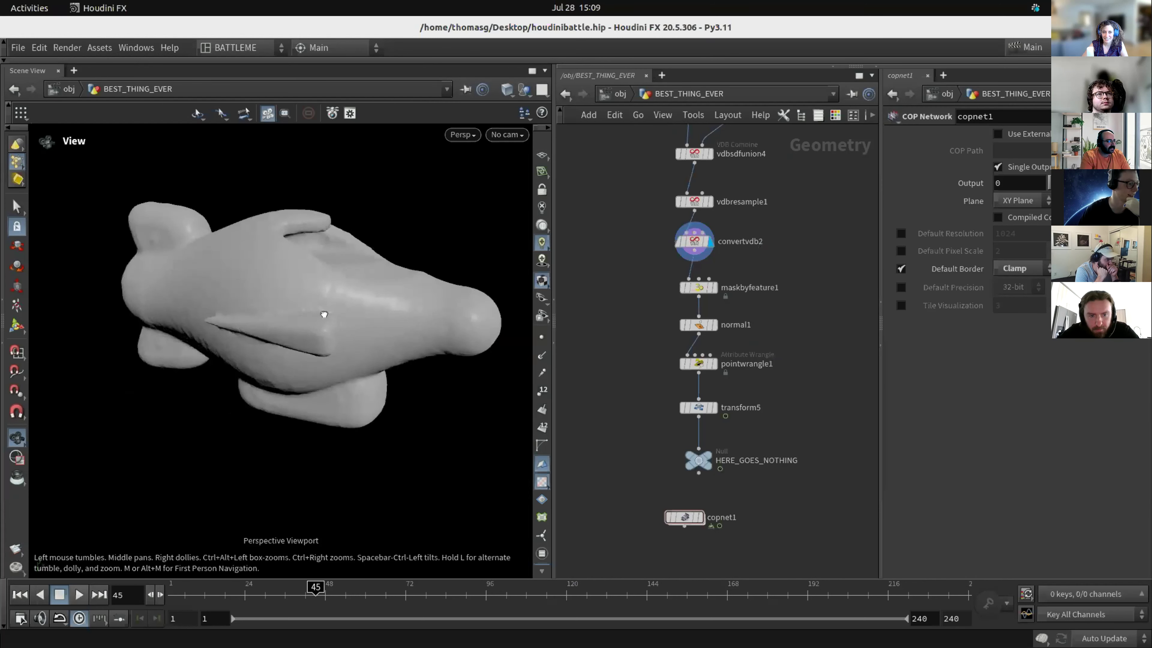
Display transform5 and scrub the timeline from frame 45 to frame 132 to check the blimp's motion.
scroll(659, 355, "up", 3)
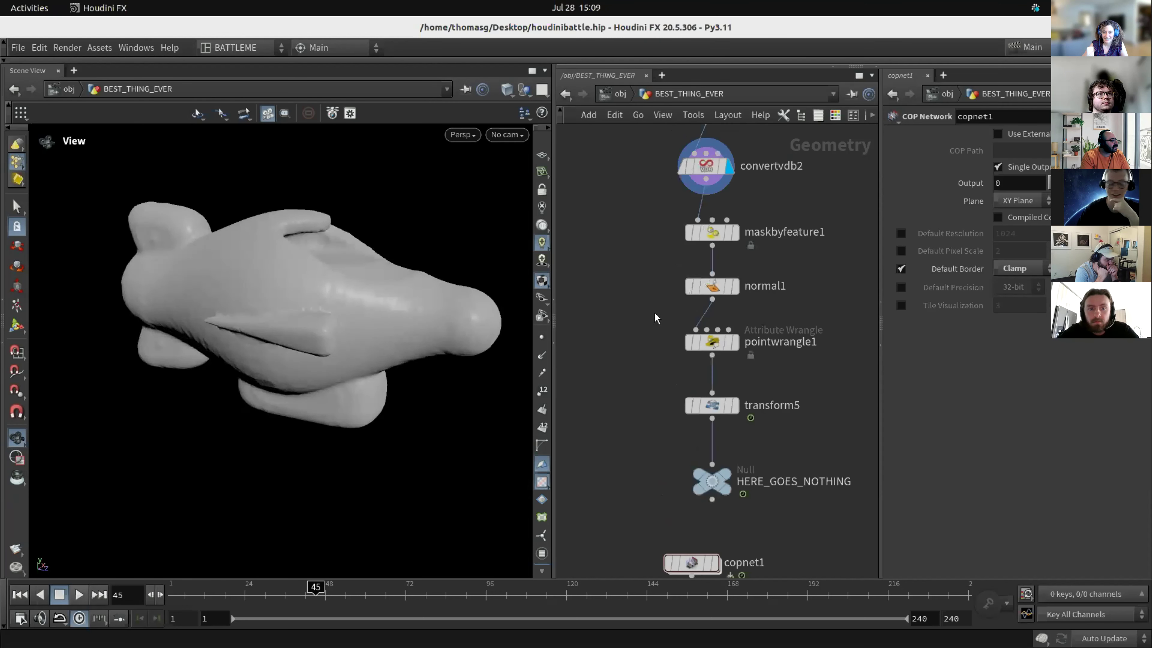
middle_click_drag(647, 353, 600, 230)
left_click(708, 303)
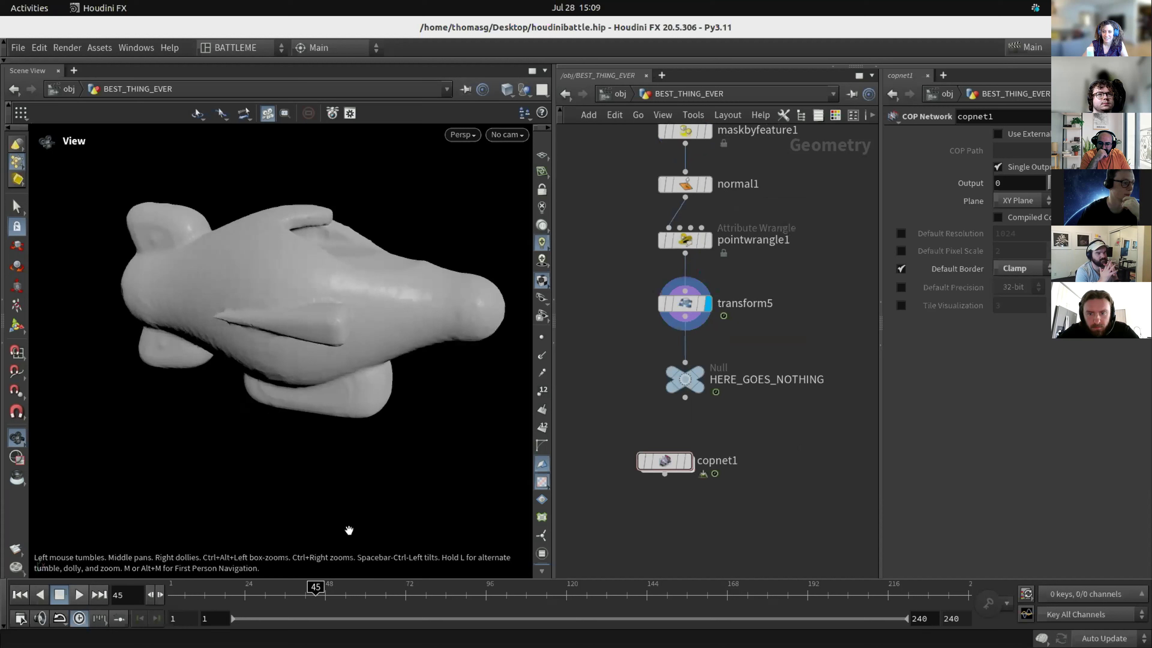
left_click_drag(316, 590, 606, 567)
middle_click_drag(712, 495, 721, 441)
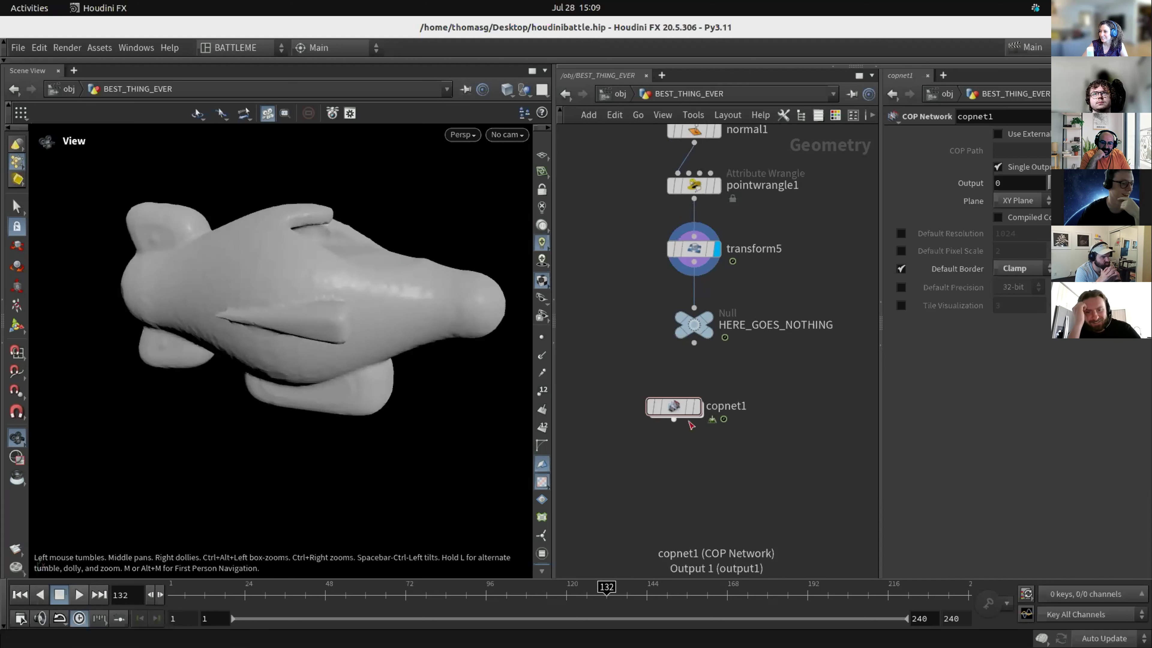
Enter copnet1 and look through the Copernicus network around the ramp1 and edge detection nodes.
mouse_move(675, 410)
left_click(702, 377)
double_click(674, 411)
scroll(858, 217, "up", 5)
scroll(843, 204, "up", 4)
middle_click_drag(858, 217, 609, 301)
scroll(822, 204, "down", 3)
scroll(676, 316, "down", 3)
scroll(688, 302, "down", 4)
scroll(686, 283, "up", 4)
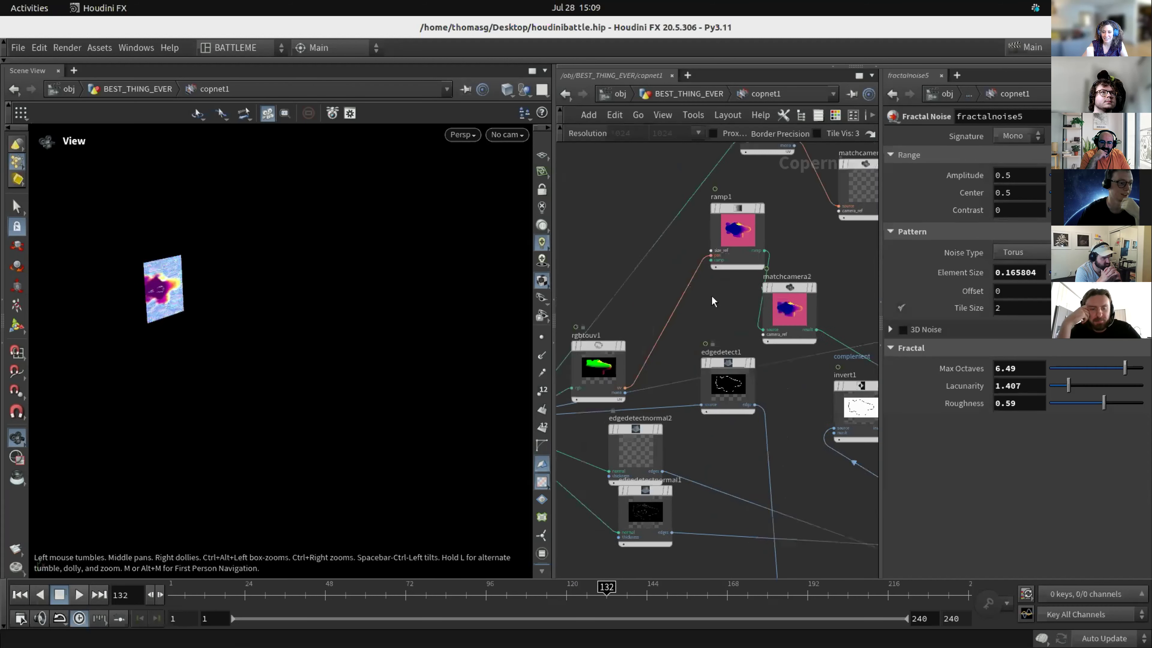
middle_click_drag(712, 301, 656, 329)
scroll(344, 255, "up", 5)
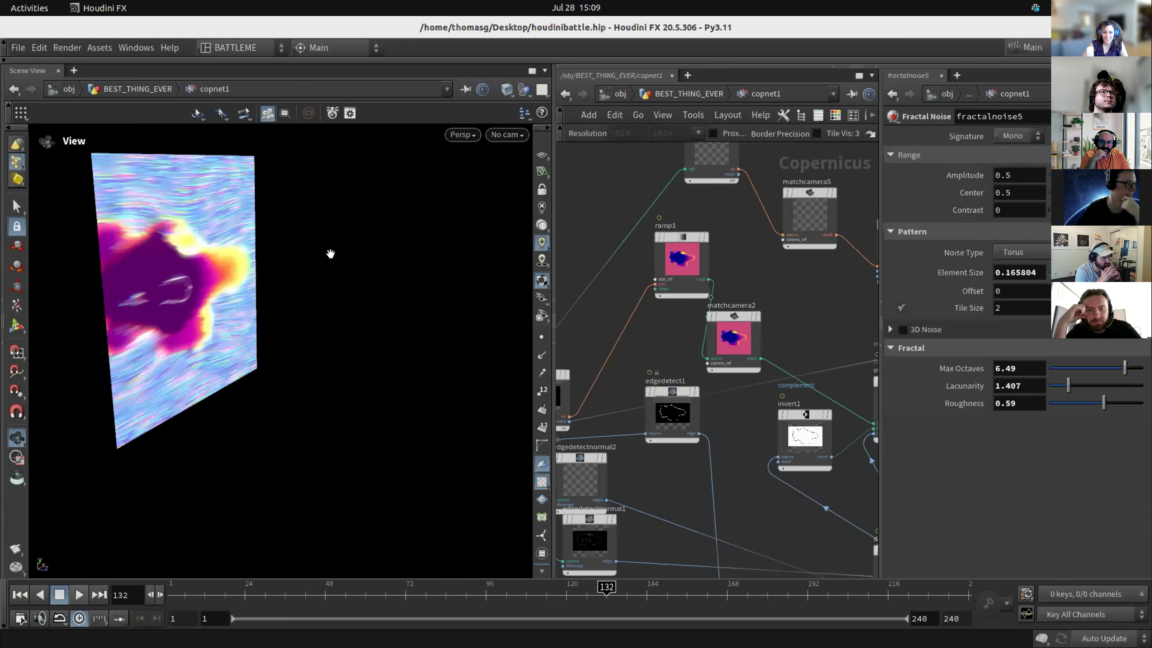
Display ramp1 and matchcamera2 in turn and examine the ramp-coloured blimp in the front viewport.
left_click(706, 238)
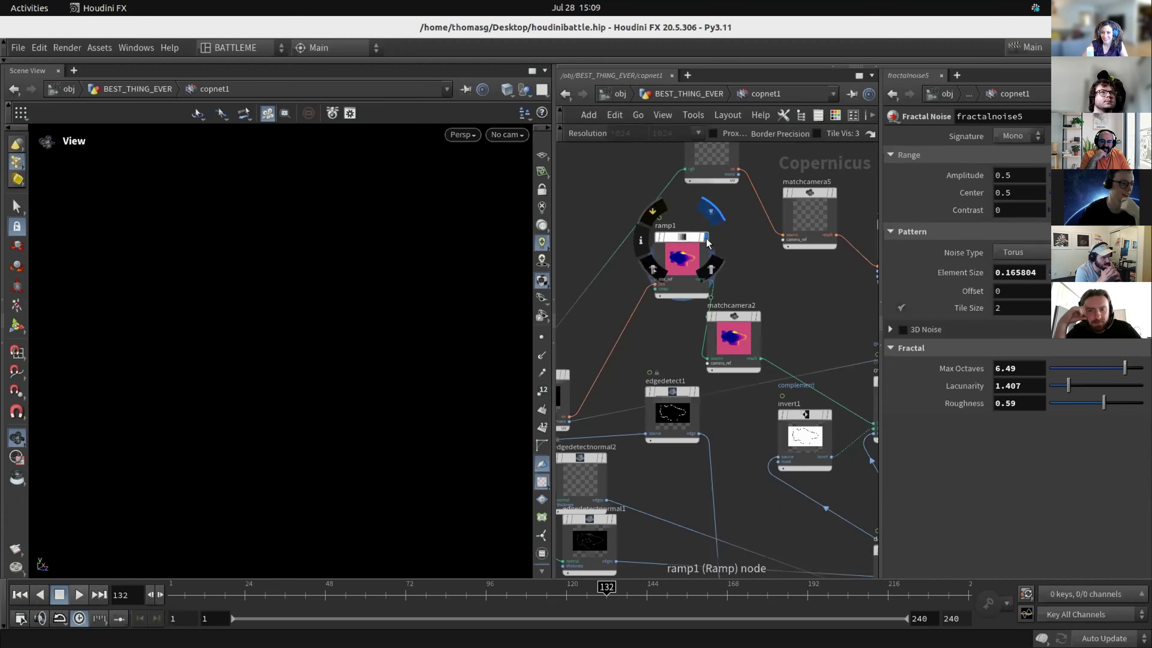
left_click(758, 316)
key("space+3")
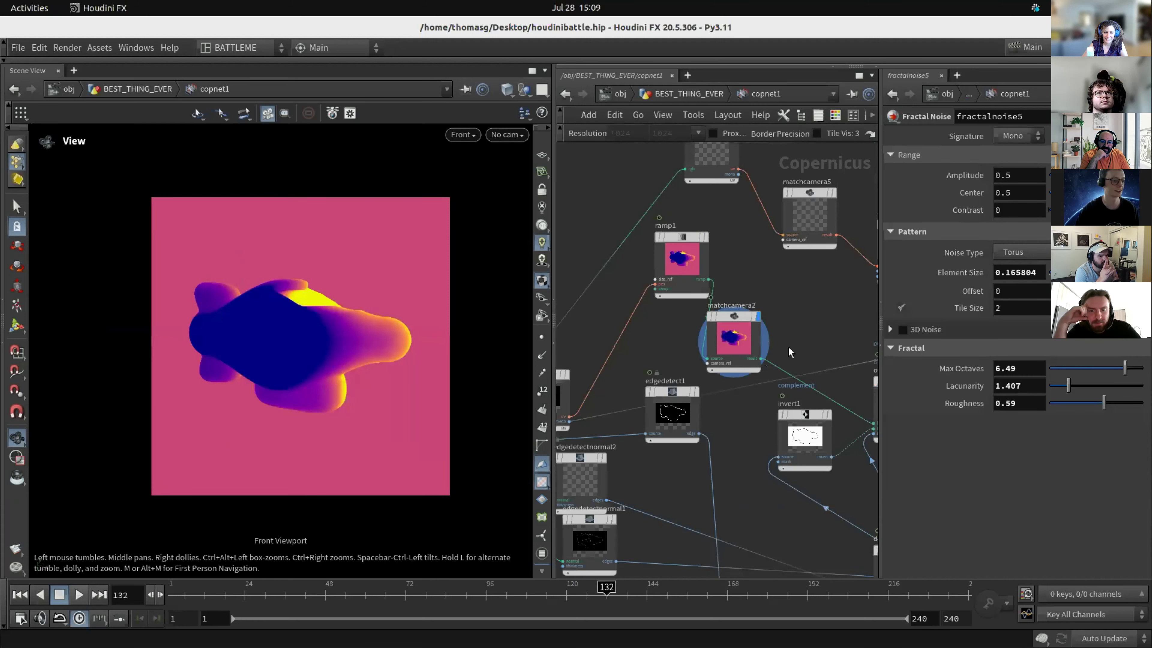
scroll(798, 338, "down", 1)
middle_click_drag(807, 328, 696, 268)
right_click_drag(302, 313, 383, 293)
Display the over2 blend to examine the blimp with its edge outlines.
scroll(752, 256, "down", 1)
middle_click_drag(754, 261, 635, 269)
scroll(792, 309, "up", 3)
left_click(738, 315)
scroll(330, 309, "down", 1)
scroll(329, 309, "up", 1)
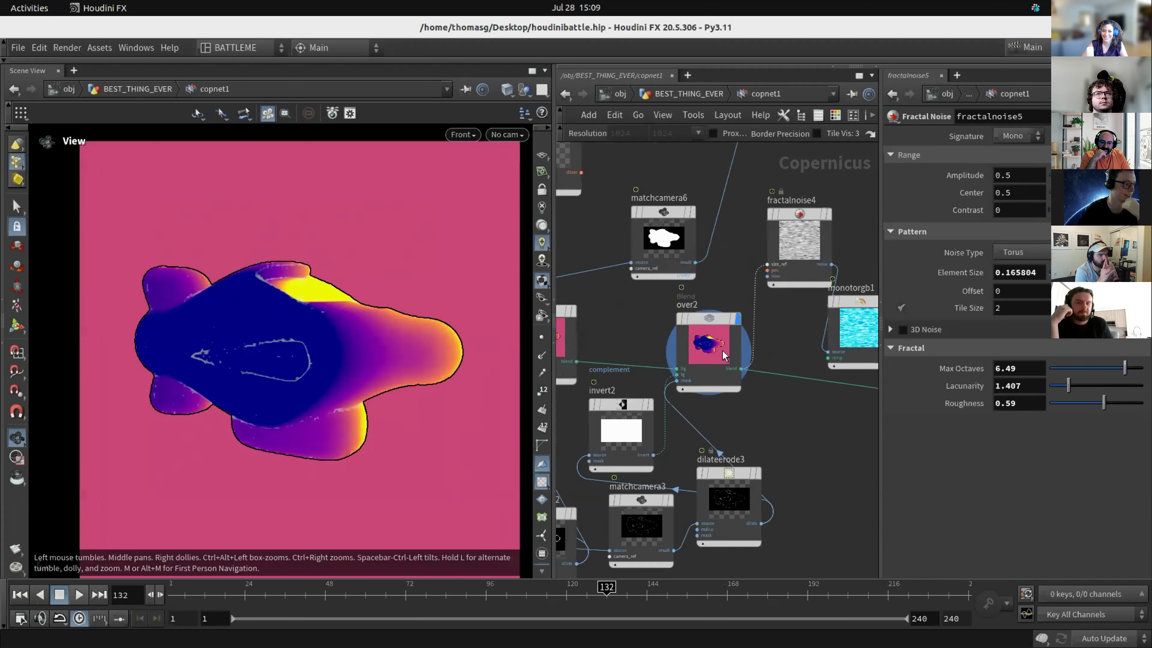
Display the over3 blend and scrub the timeline to frame 129 to check the blimp over the noise background.
scroll(722, 355, "down", 2)
middle_click_drag(789, 410, 599, 377)
scroll(745, 334, "up", 2)
scroll(745, 334, "up", 1)
middle_click_drag(743, 317, 623, 323)
left_click(791, 284)
scroll(362, 281, "up", 1)
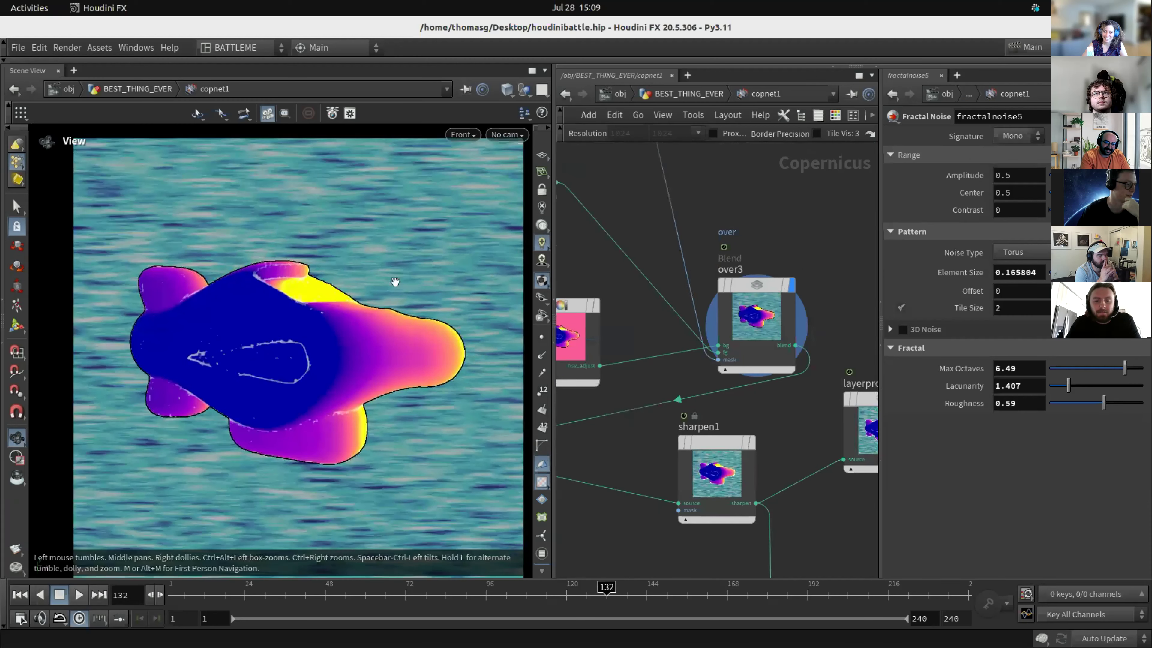
scroll(387, 267, "down", 2)
middle_click_drag(561, 401, 670, 364)
left_click_drag(377, 587, 598, 579)
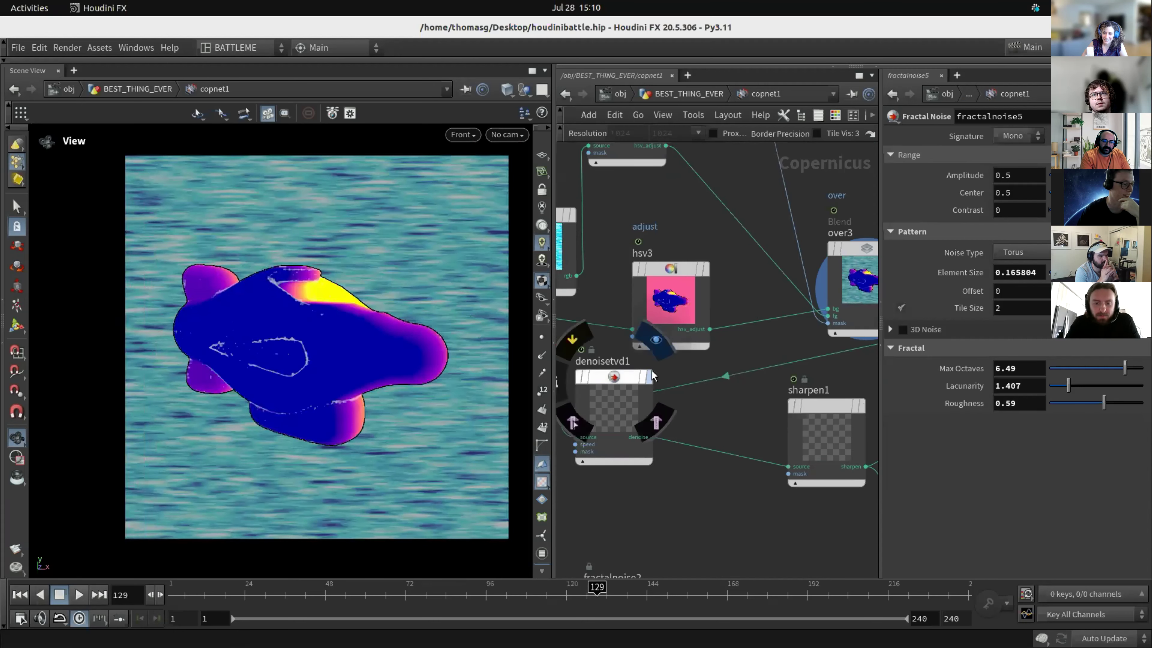
Display denoisetvd1 and the nodes following it in turn, scrubbing the timeline to compare their results.
left_click(648, 376)
middle_click_drag(737, 514, 655, 430)
left_click(786, 323)
middle_click_drag(786, 323, 690, 348)
middle_click_drag(702, 432, 567, 372)
left_click(755, 386)
scroll(388, 329, "down", 1)
left_click_drag(361, 587, 685, 577)
Display the next processing node in the chain and scrub to frame 153 to check the streaked blimp.
scroll(749, 296, "down", 3)
middle_click_drag(744, 291, 605, 451)
scroll(690, 391, "up", 3)
left_click(691, 369)
left_click_drag(518, 593, 678, 593)
Display a direction map node in the upper branch and scrub the timeline to frame 21.
scroll(694, 264, "down", 2)
scroll(692, 264, "down", 2)
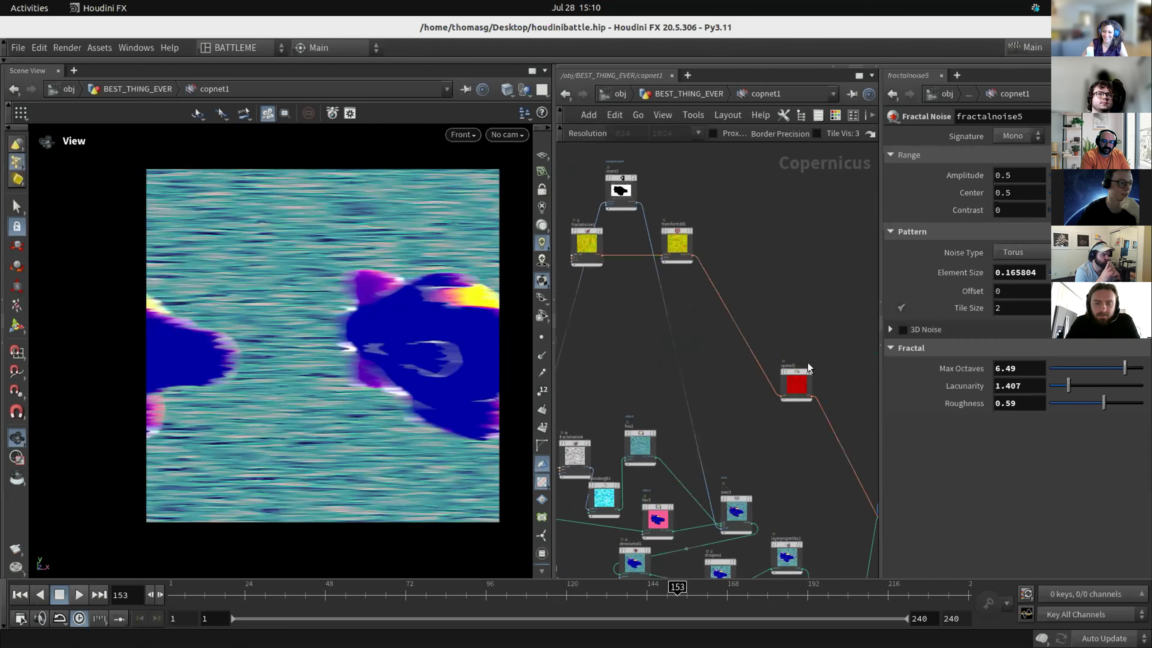
scroll(698, 254, "up", 3)
left_click(674, 200)
left_click_drag(501, 589, 235, 589)
Display the over4 blend further down the chain to examine the combined image.
scroll(679, 499, "down", 3)
middle_click_drag(679, 499, 637, 474)
scroll(621, 259, "up", 5)
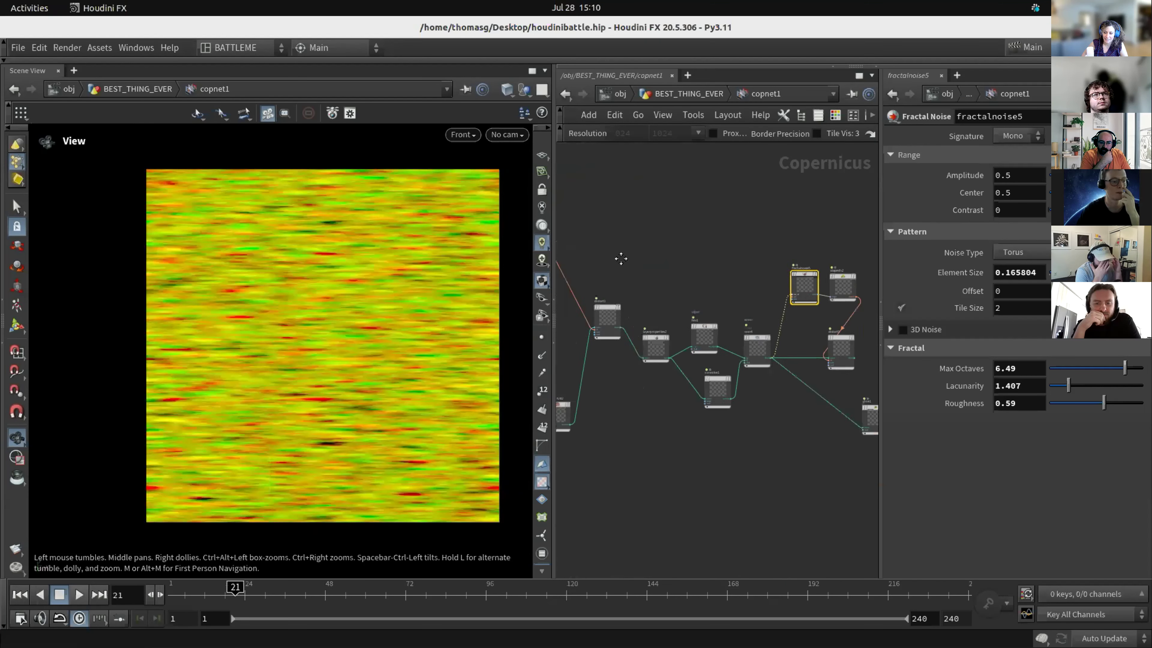
left_click(705, 353)
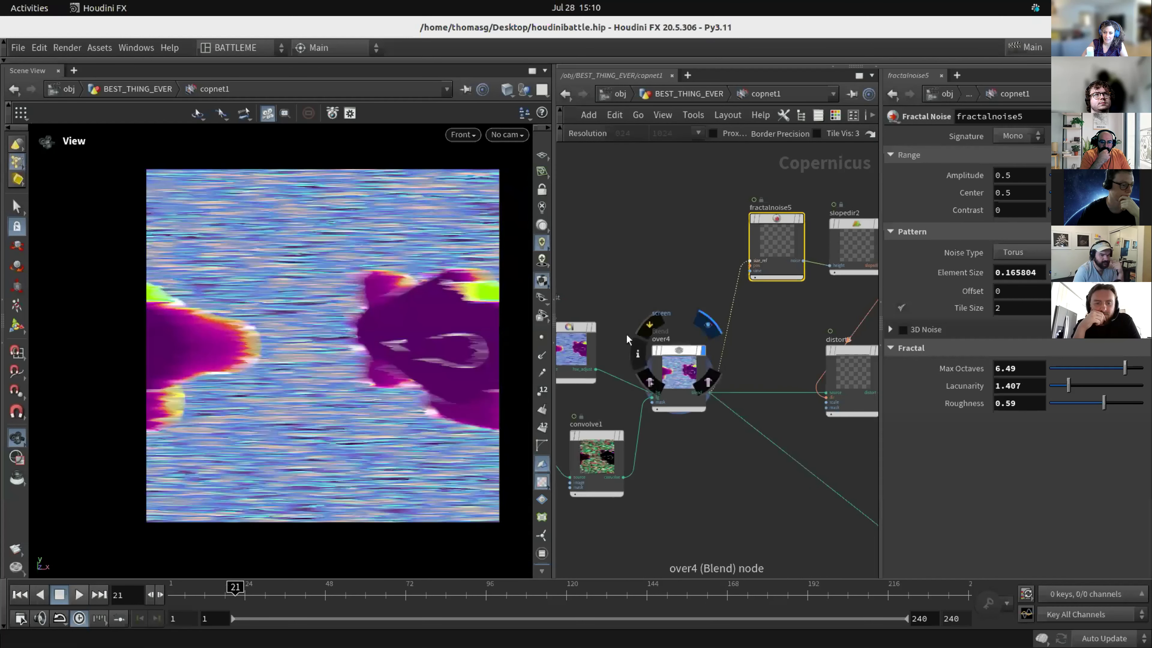
Display glow1 to examine the glow effect on the blimp image.
middle_click_drag(730, 344, 652, 315)
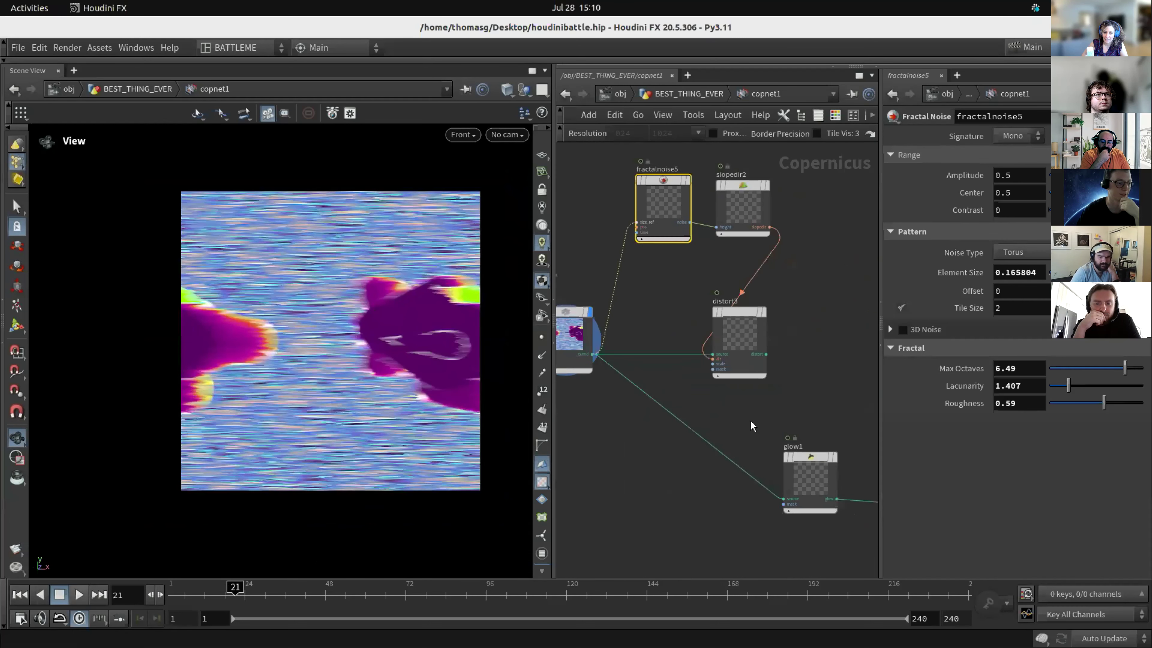
middle_click_drag(751, 424, 646, 345)
scroll(705, 388, "up", 3)
left_click(759, 381)
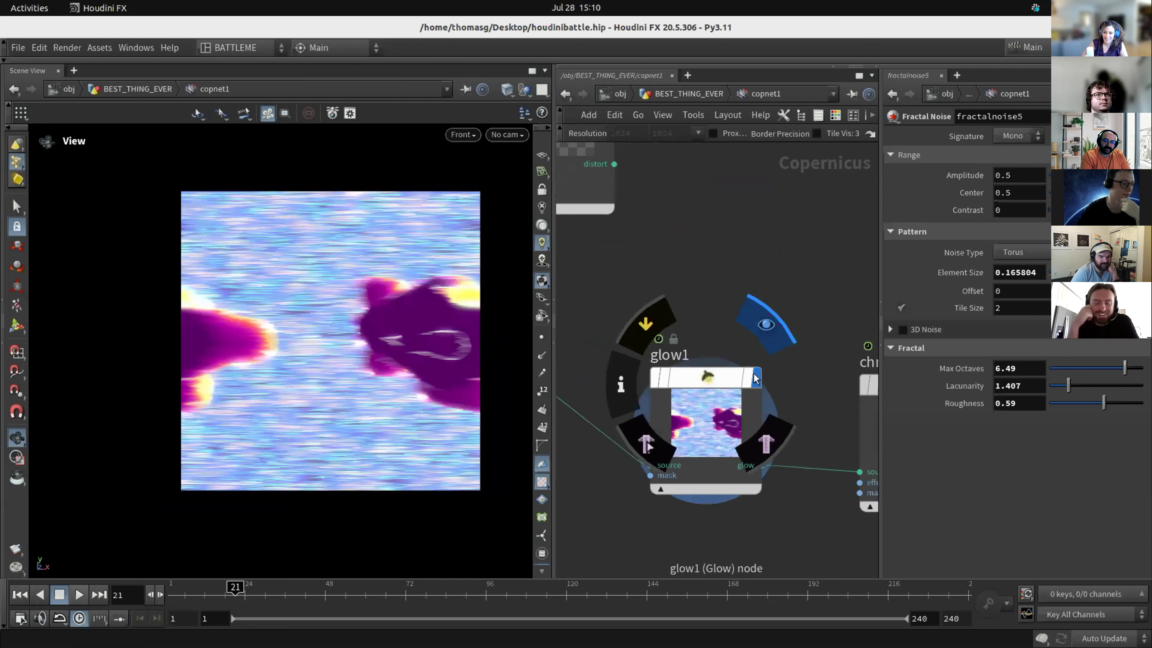
Display chromaticaberration1 and move to frame 54 to check the final effect.
middle_click_drag(761, 213, 689, 179)
middle_click_drag(825, 244, 714, 224)
left_click(783, 336)
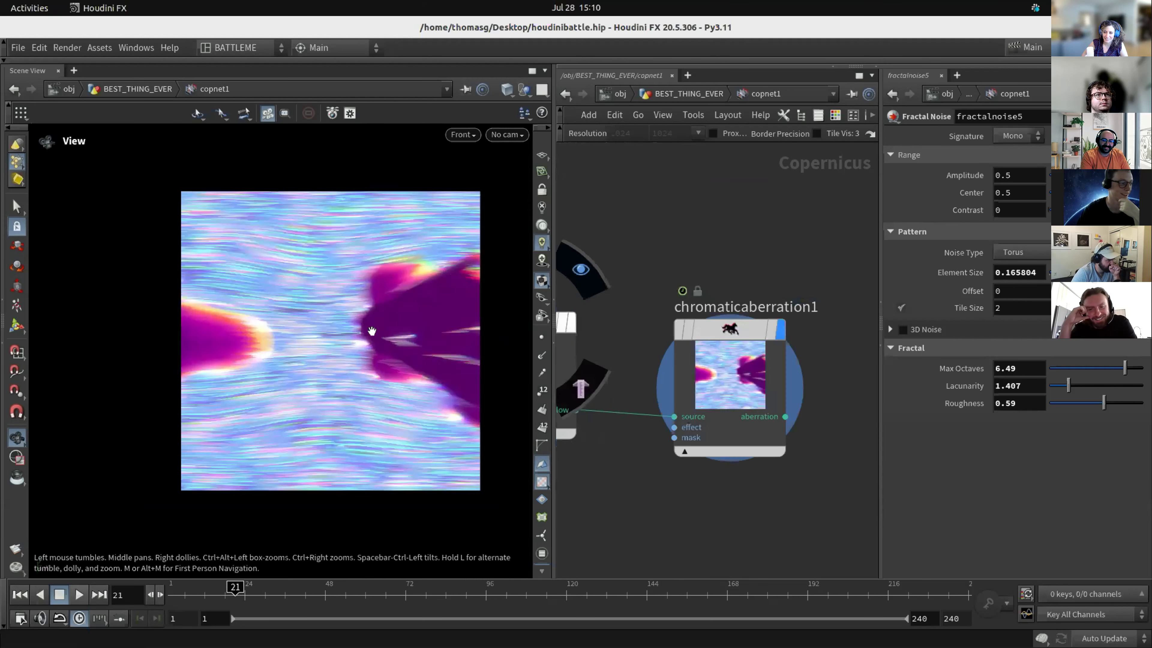
left_click(312, 591)
left_click(346, 591)
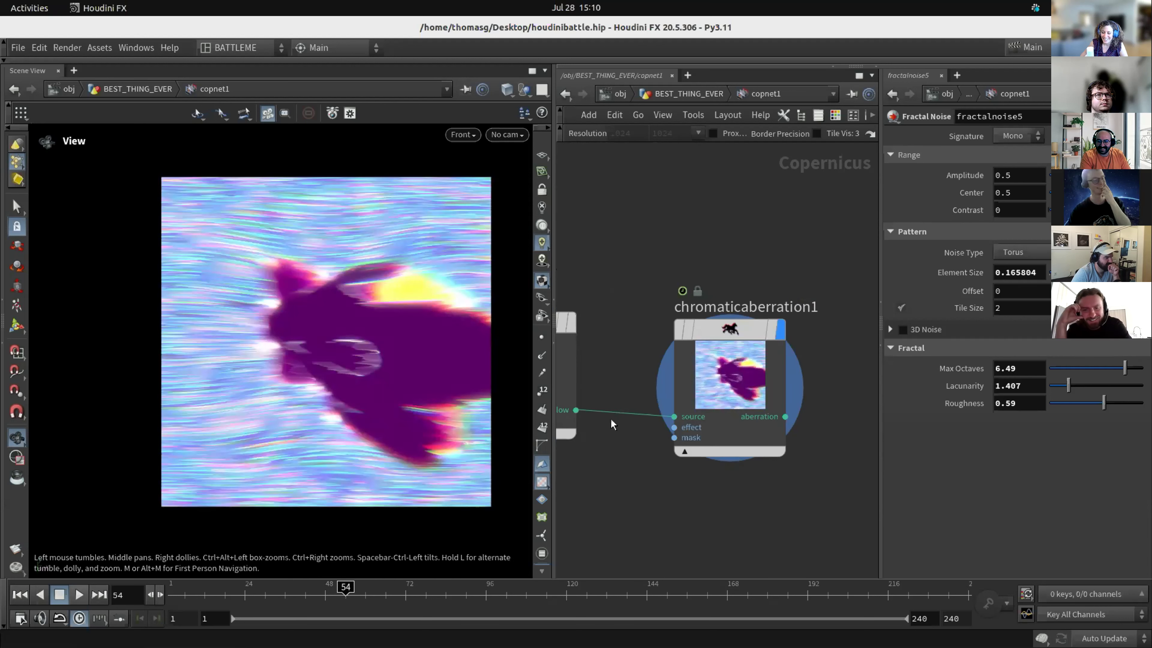
Save the scene file houdinibattle.hip.
middle_click_drag(646, 255, 727, 222)
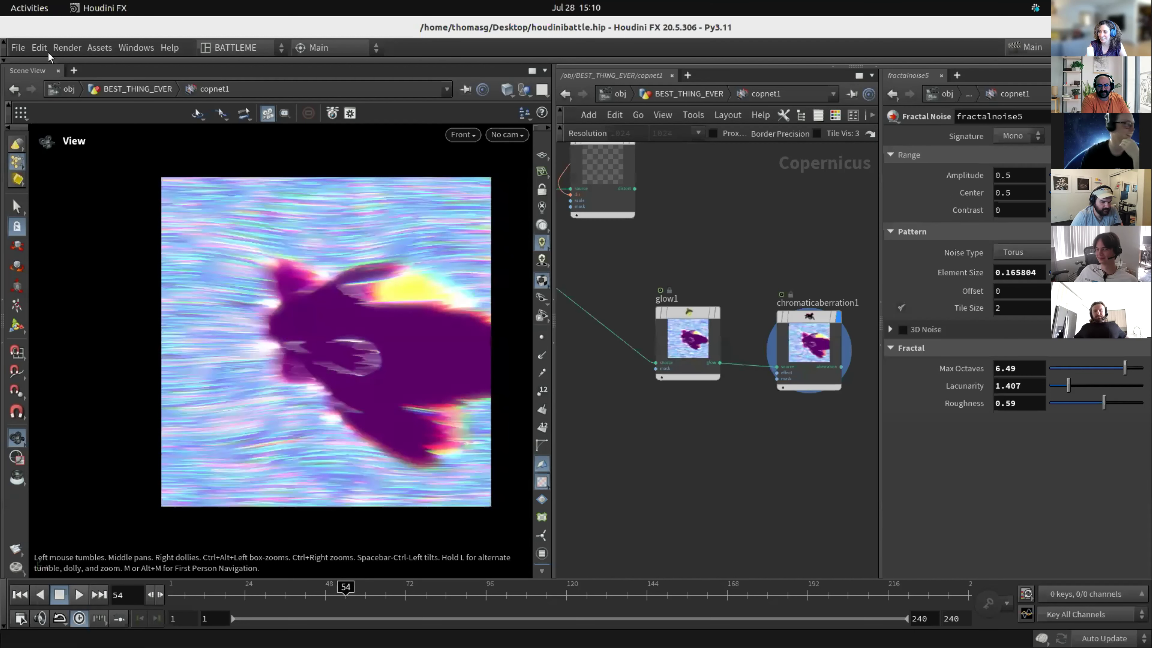
left_click(18, 47)
left_click(42, 118)
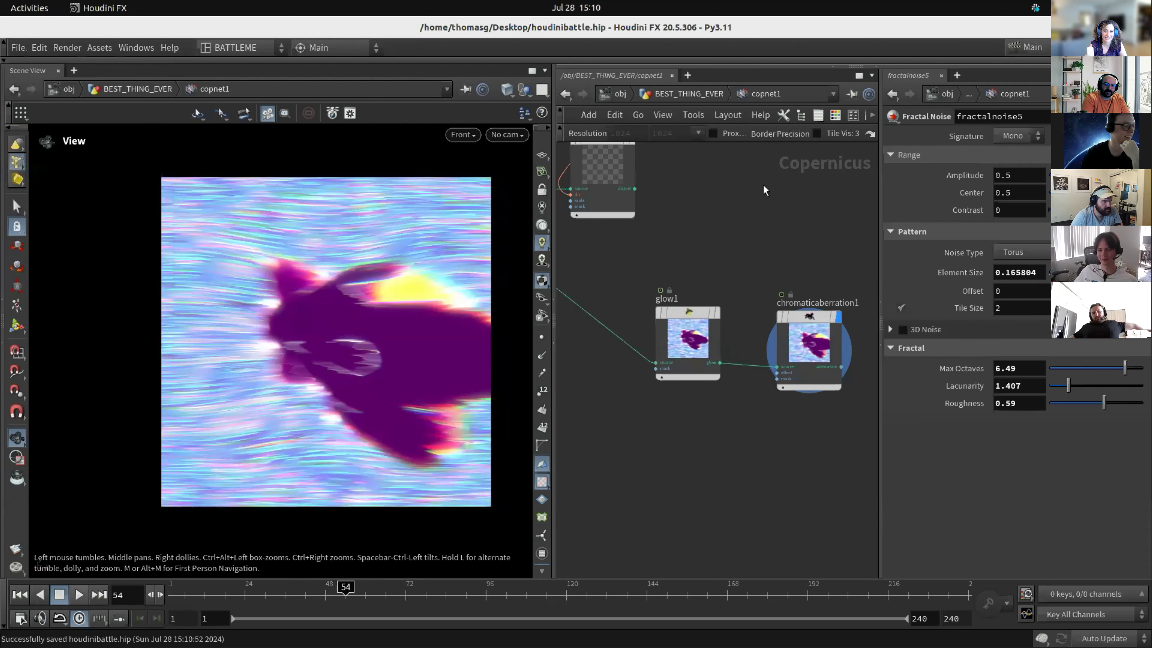
scroll(766, 189, "down", 10)
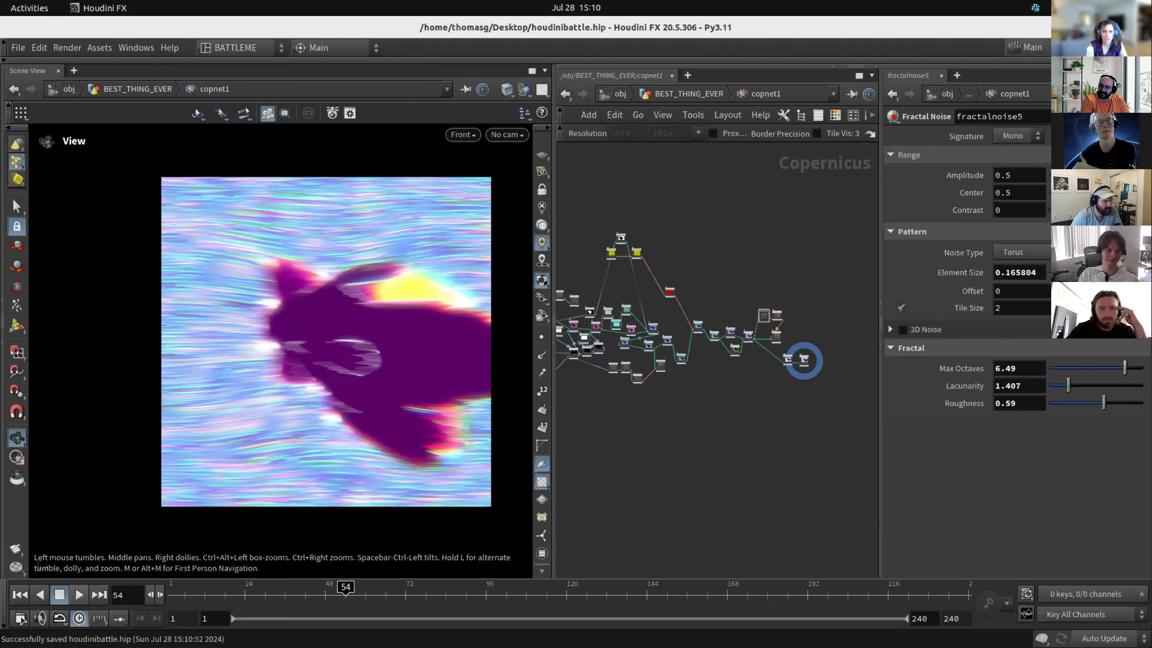
key("super+h")
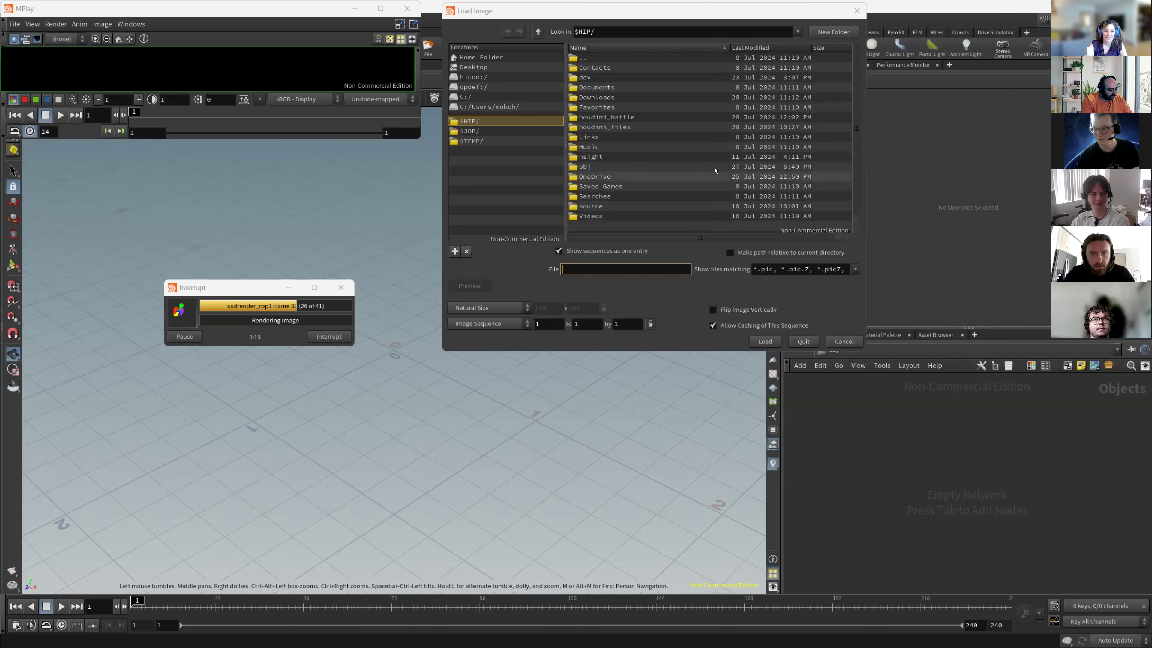
Load the scene_00.karmarendersettings.$F4.exr sequence from houdini_battle/render/04 into MPlay.
left_click(603, 136)
left_click_drag(585, 11, 625, 111)
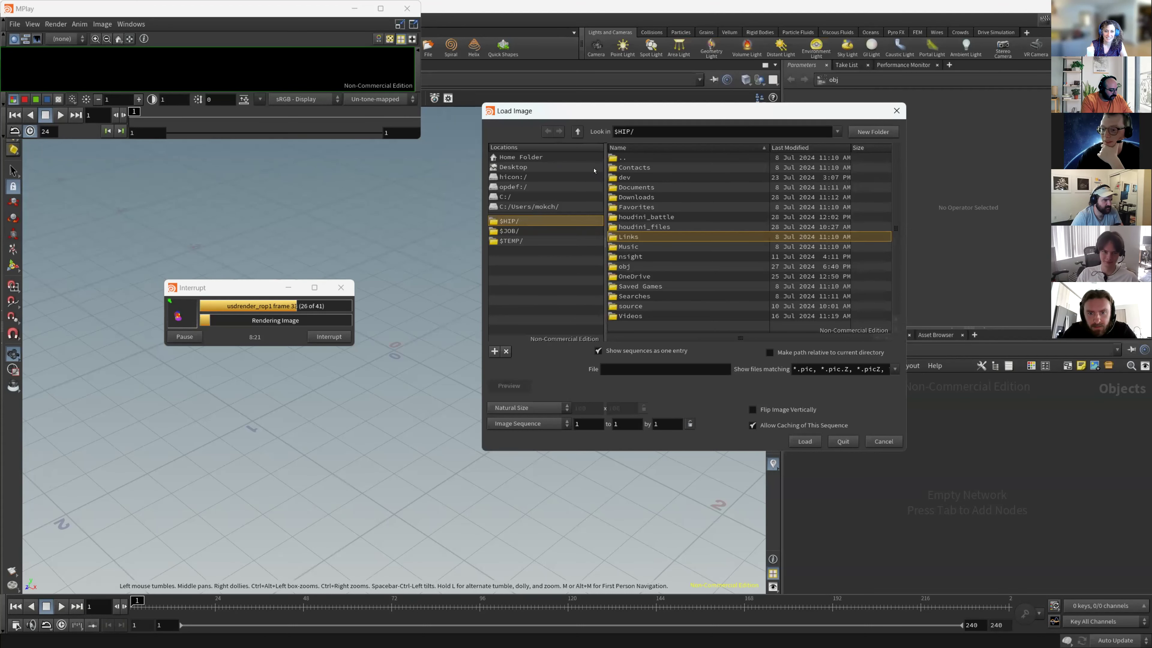
left_click(643, 219)
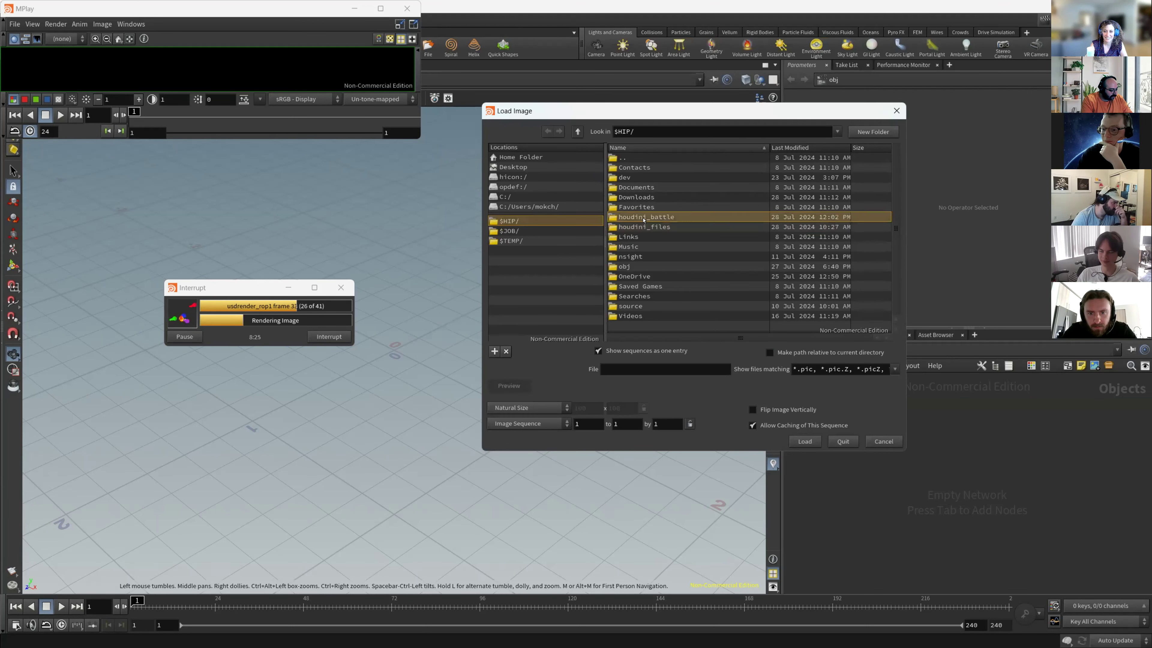
double_click(643, 220)
double_click(637, 177)
double_click(638, 198)
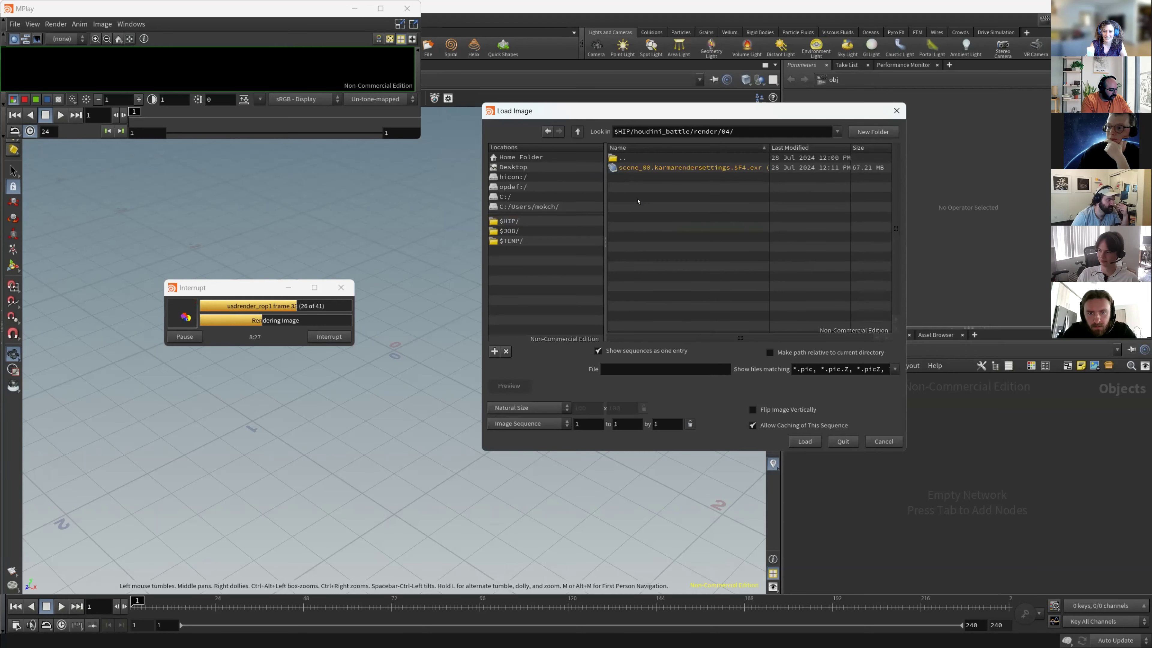
double_click(644, 172)
Start the MPlay playback range at frame 8 and play the rendered sequence in an enlarged window.
left_click(142, 409)
key("BackSpace")
type("8")
key("Return")
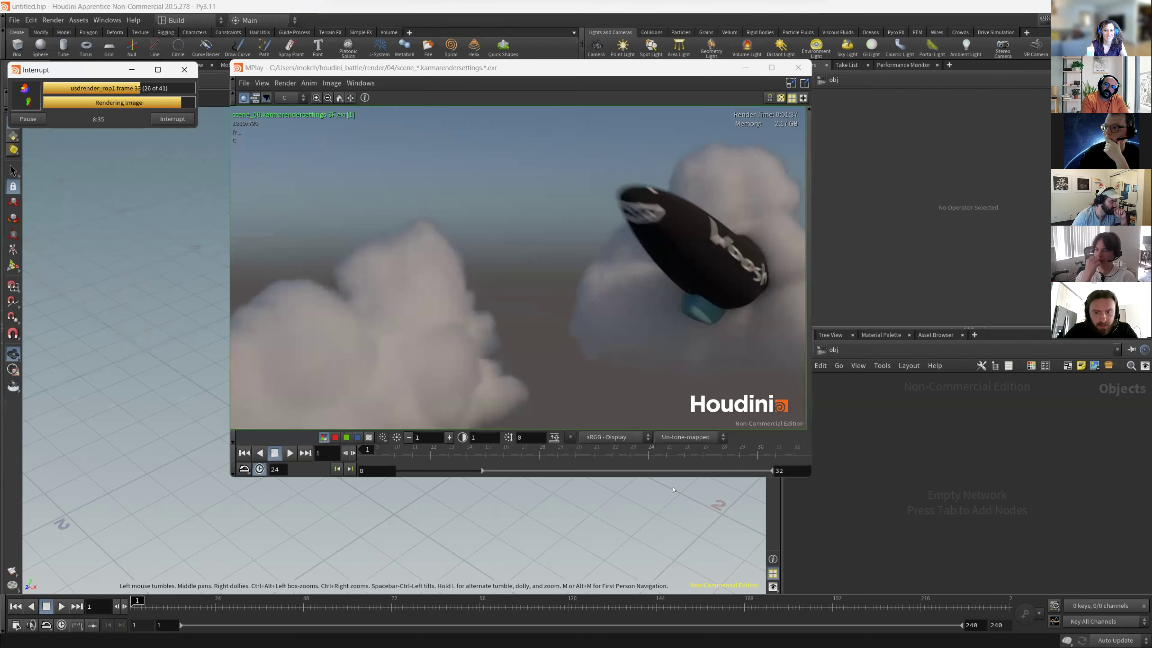
left_click_drag(806, 474, 987, 585)
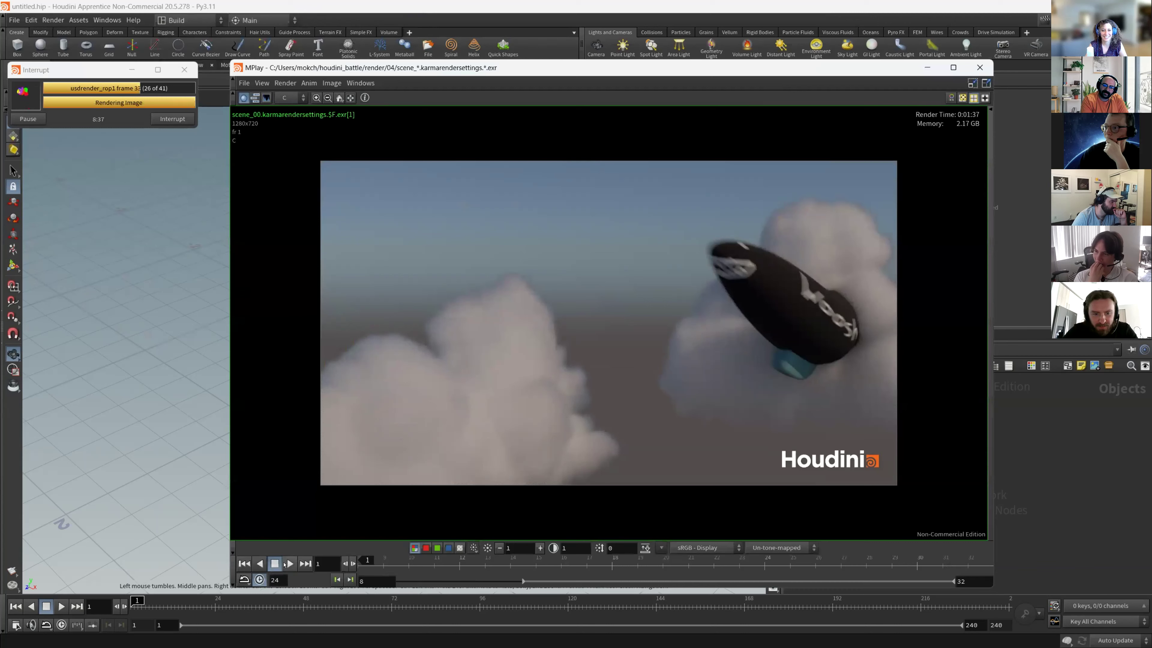
left_click(288, 564)
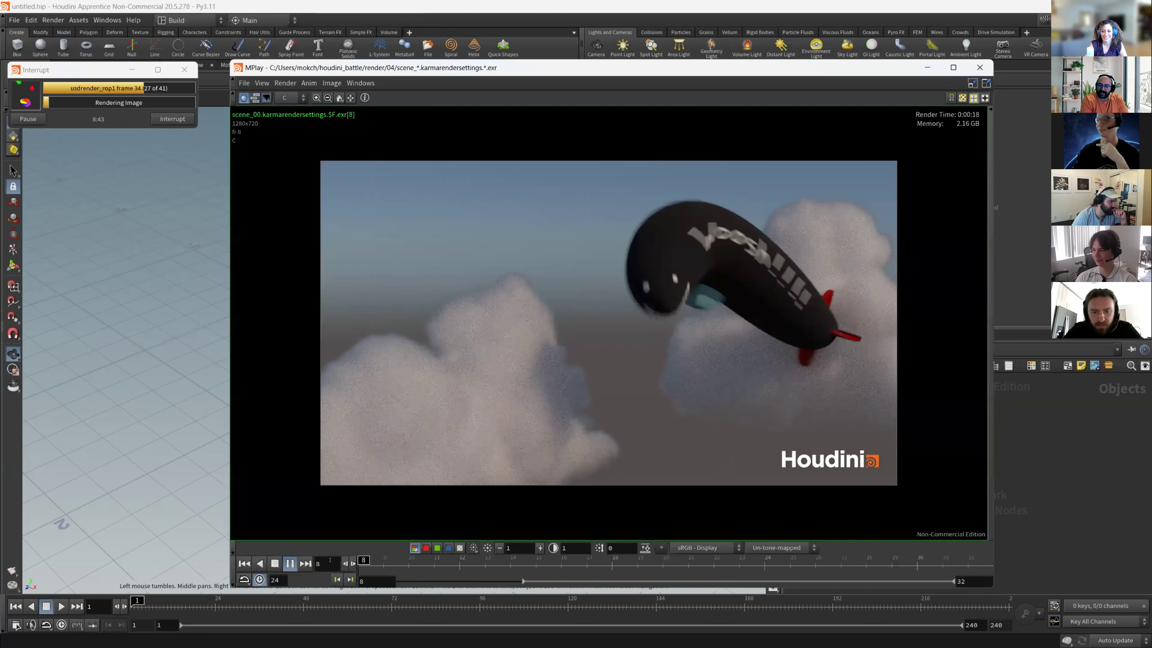
Scrub through the rendered blimp sequence in MPlay and replay it from frame 8, stopping at frame 11.
left_click_drag(389, 565, 589, 573)
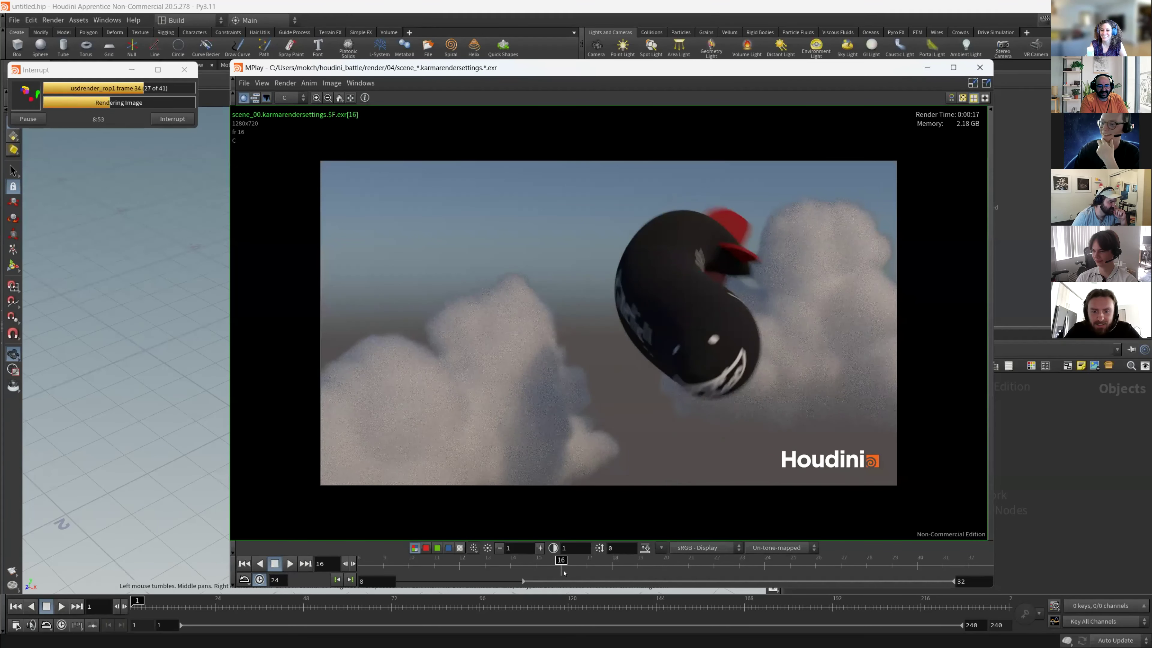
left_click_drag(640, 571, 360, 565)
left_click(290, 564)
left_click_drag(458, 566, 284, 564)
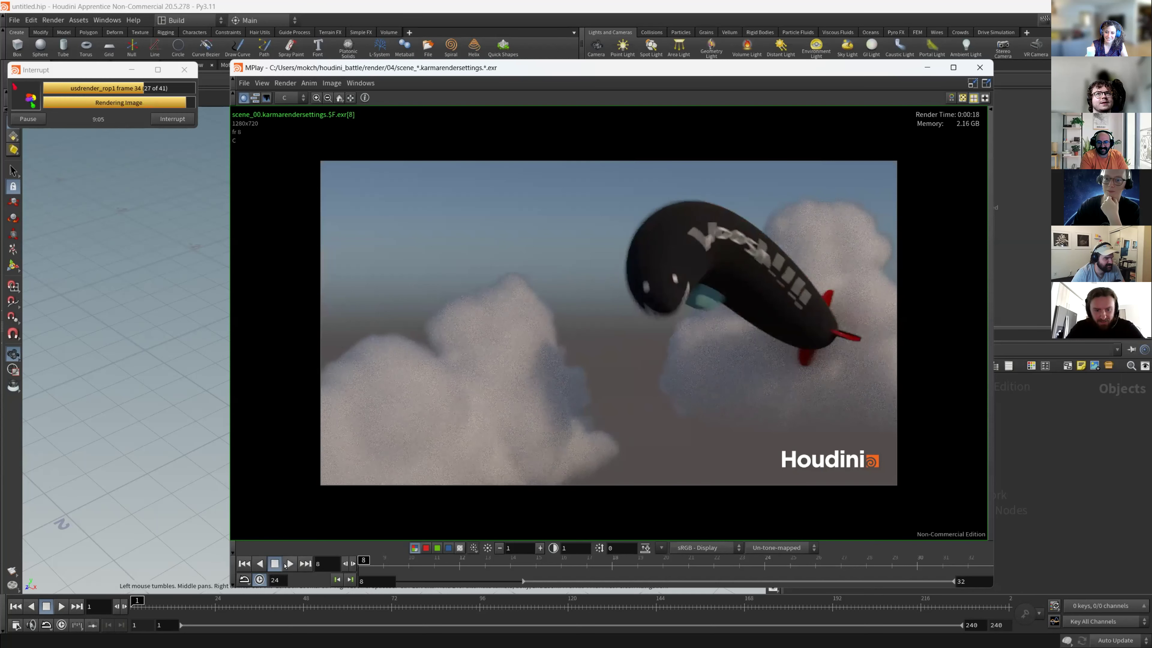
left_click(285, 564)
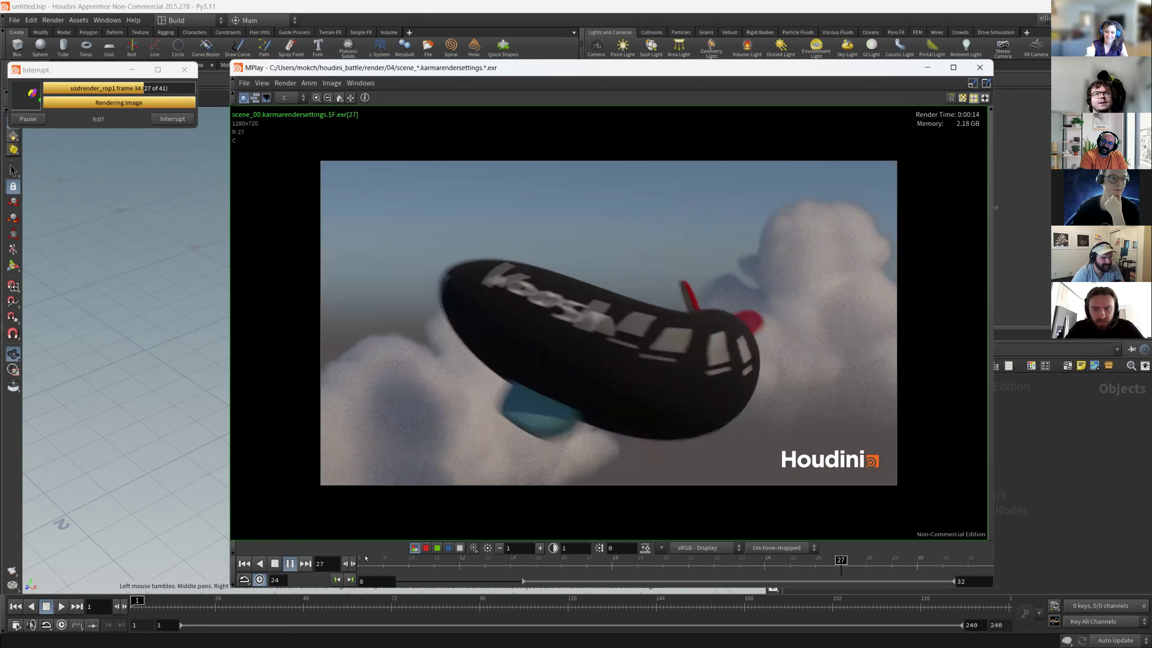
left_click(434, 566)
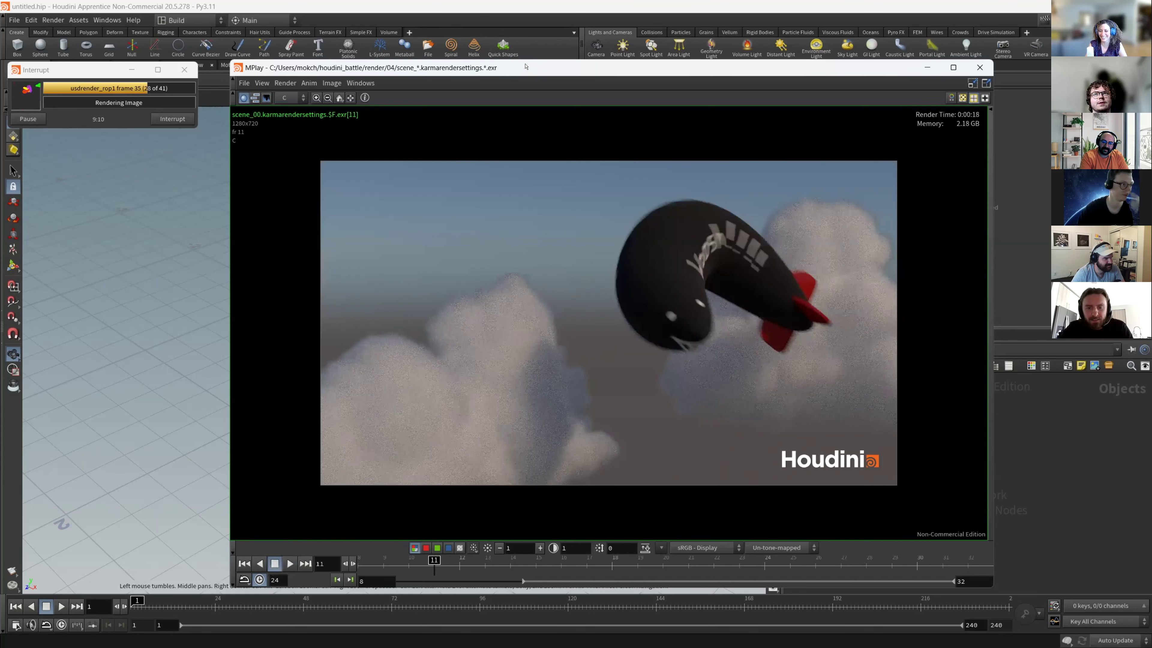
Put the MPlay window away and try to open scene_00.hipnc from the houdini_battle folder.
left_click_drag(525, 67, 463, 70)
left_click(918, 71)
left_click(14, 20)
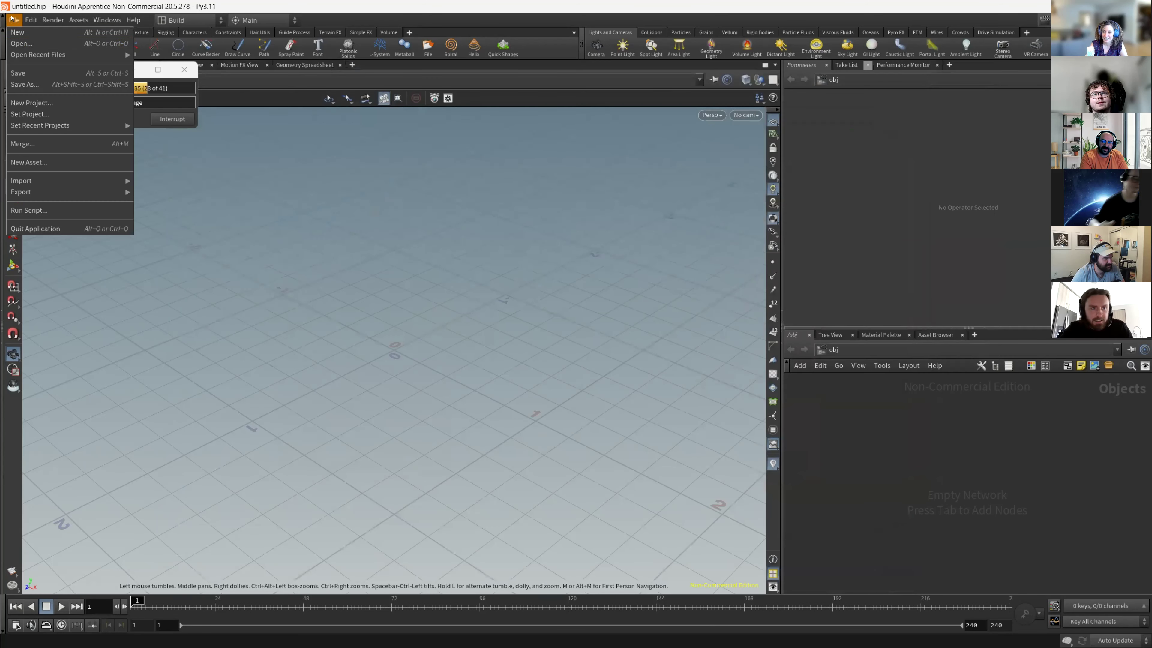
mouse_move(21, 55)
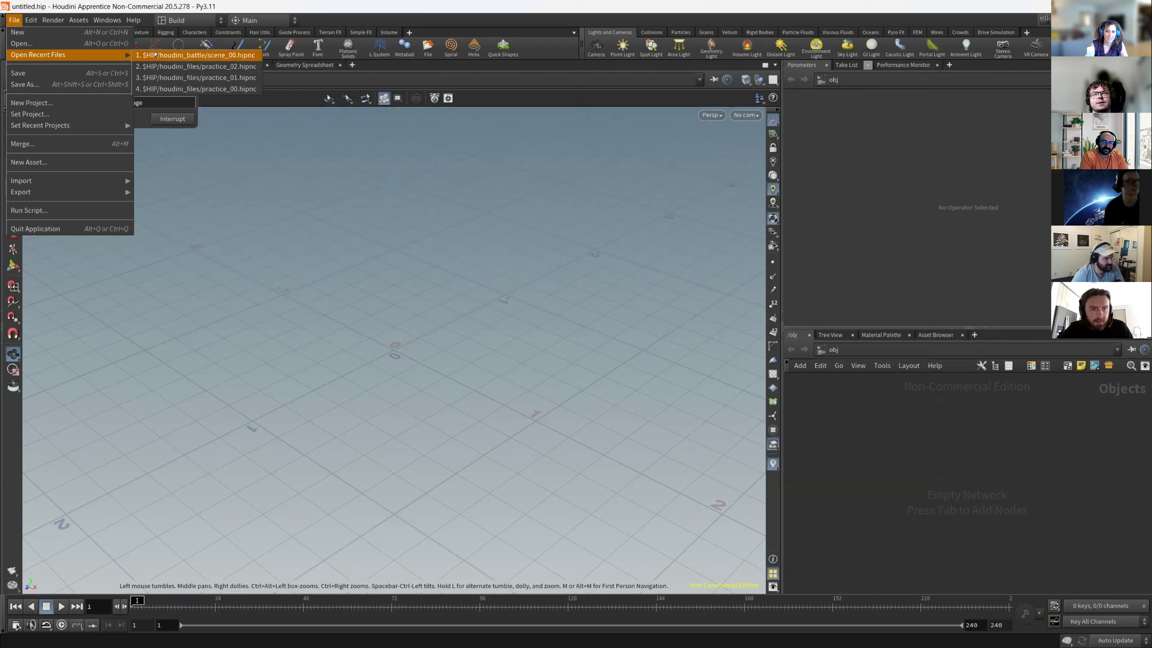
left_click(21, 43)
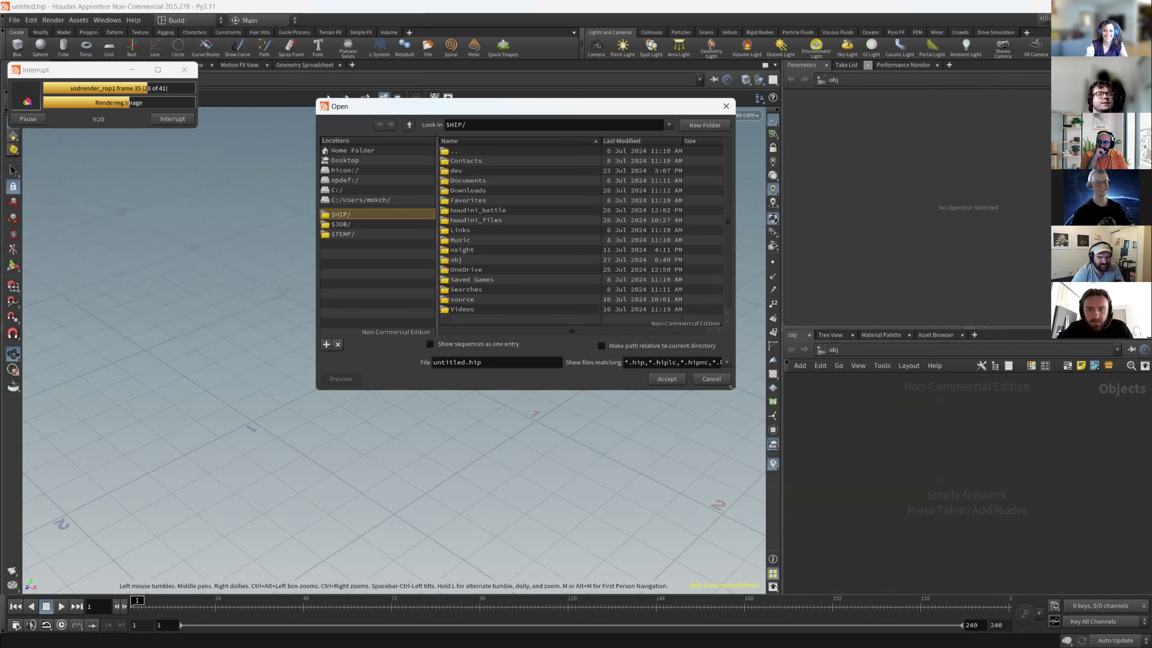
left_click_drag(731, 387, 845, 462)
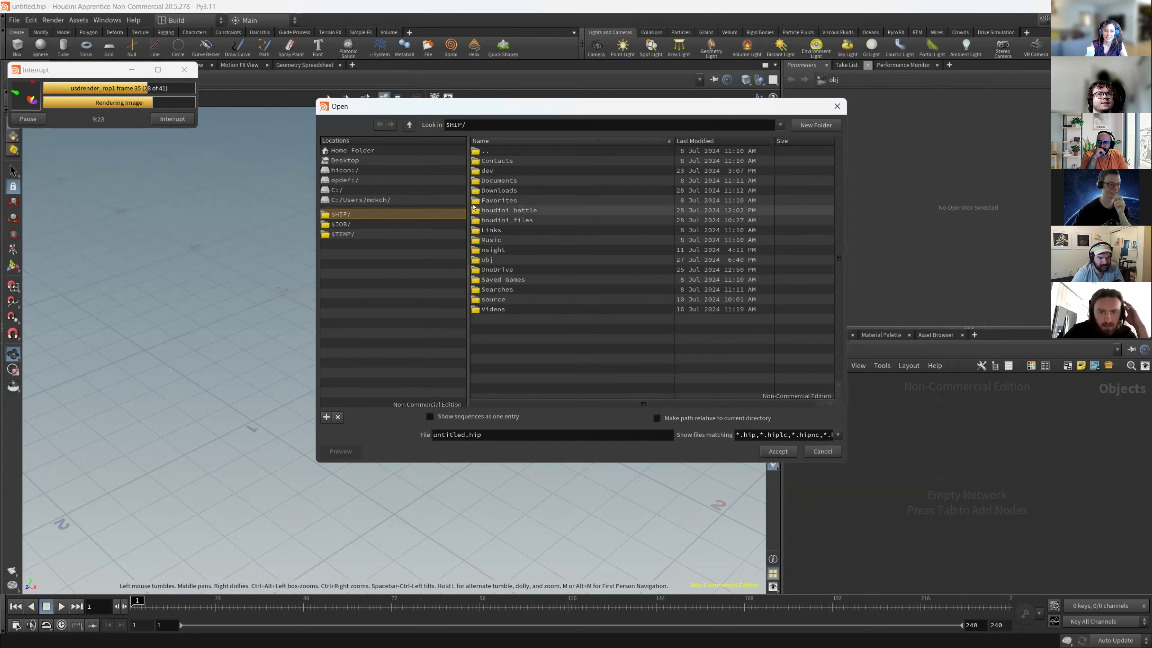
left_click(518, 213)
double_click(518, 211)
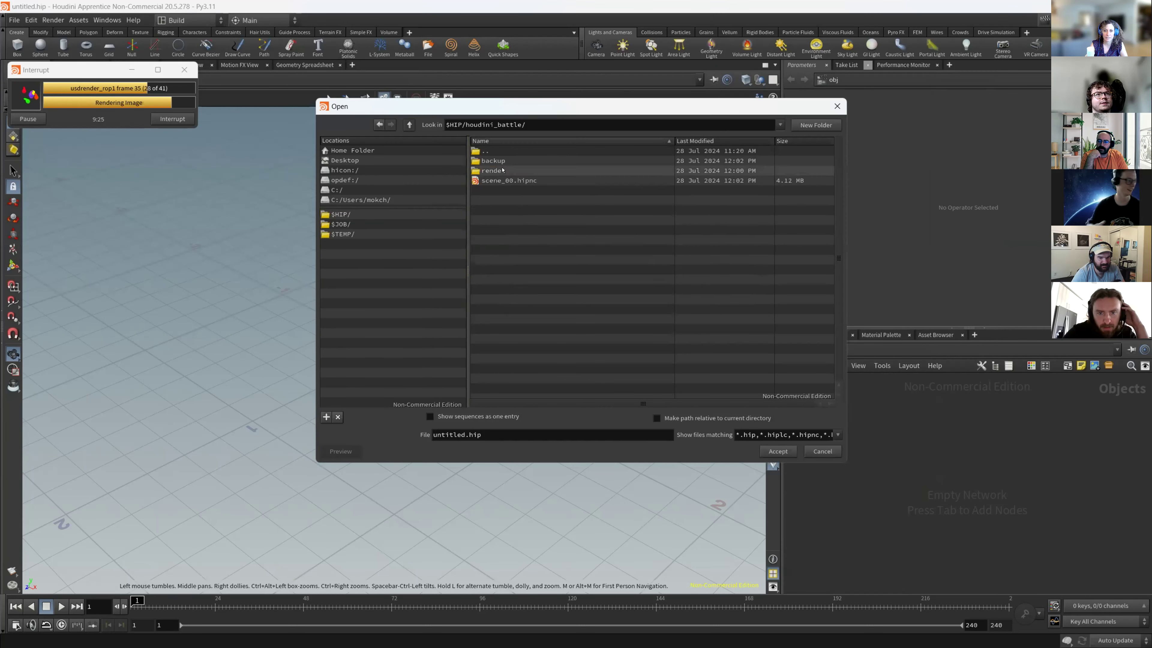
left_click(503, 181)
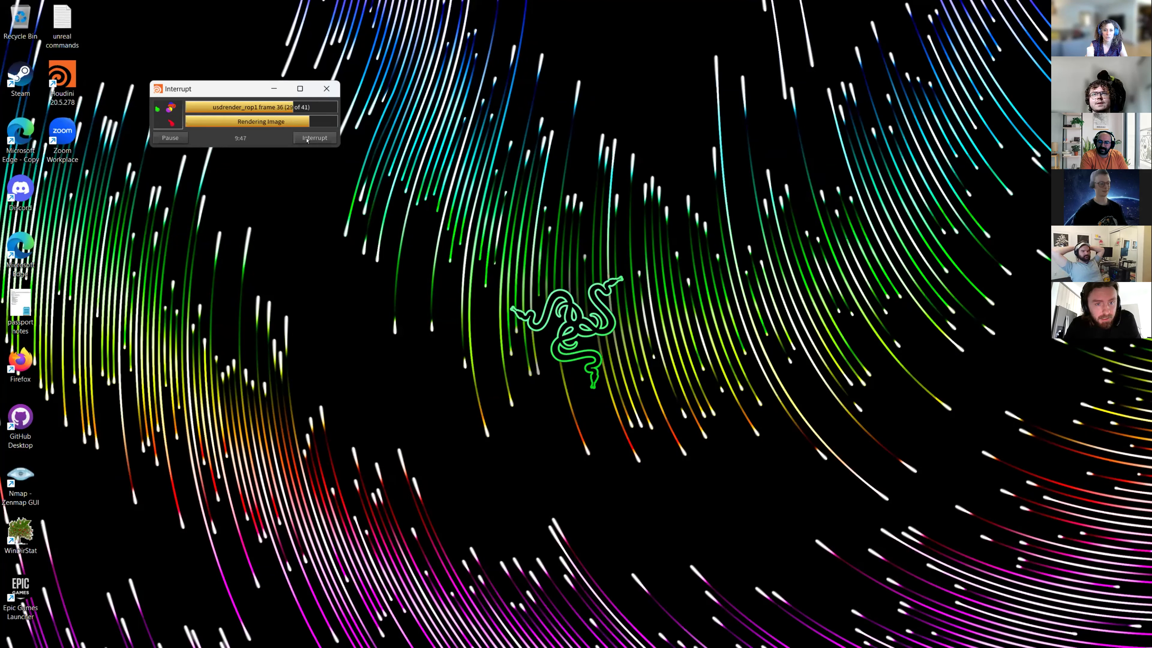
Interrupt the running render and bring up the scene_00.hipnc Houdini window maximized.
left_click(307, 138)
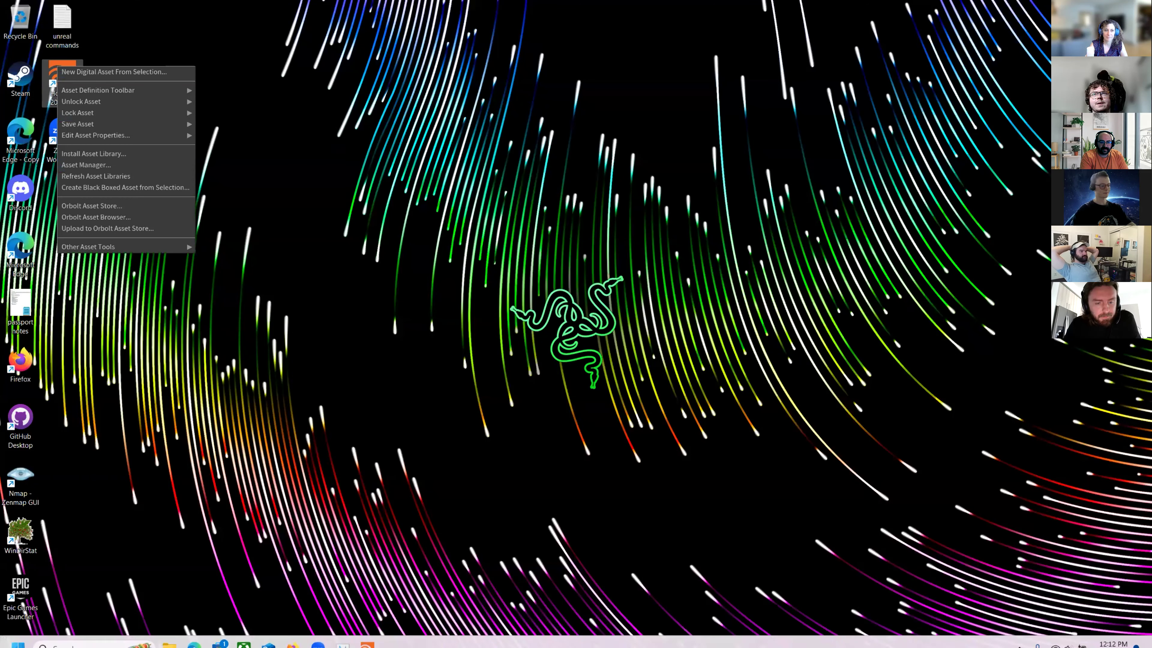
left_click(367, 634)
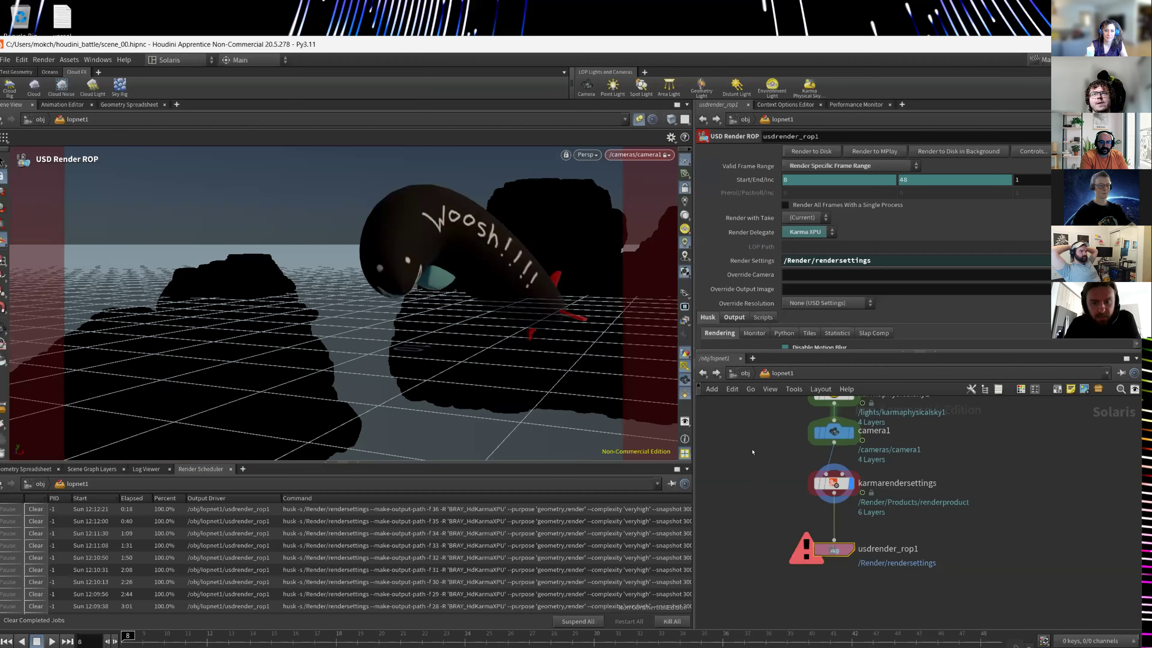
double_click(382, 45)
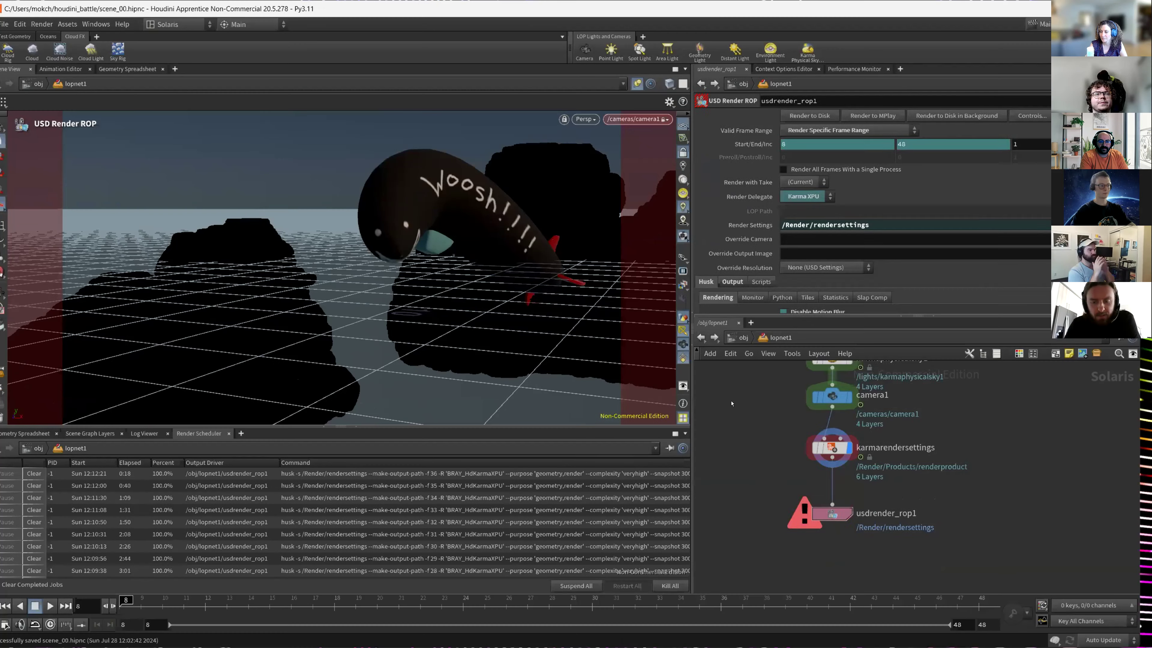
Leave lopnet1 and enter the geo1 geometry network to show its node overview.
key("u")
double_click(837, 441)
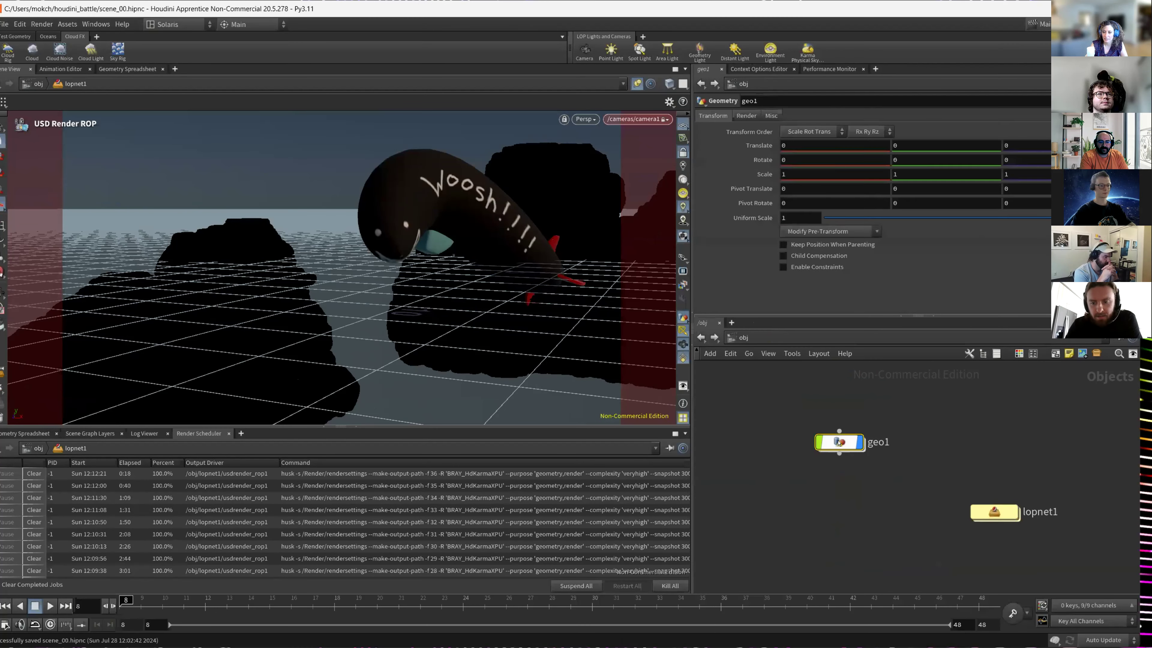
scroll(824, 525, "down", 6)
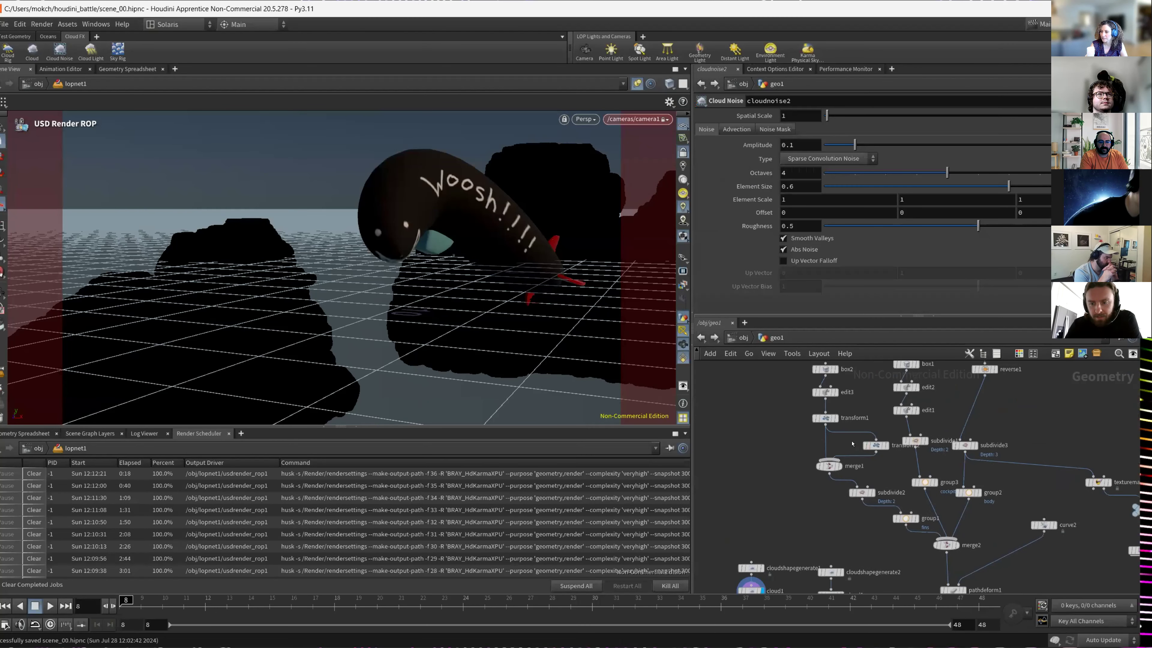
scroll(869, 423, "up", 6)
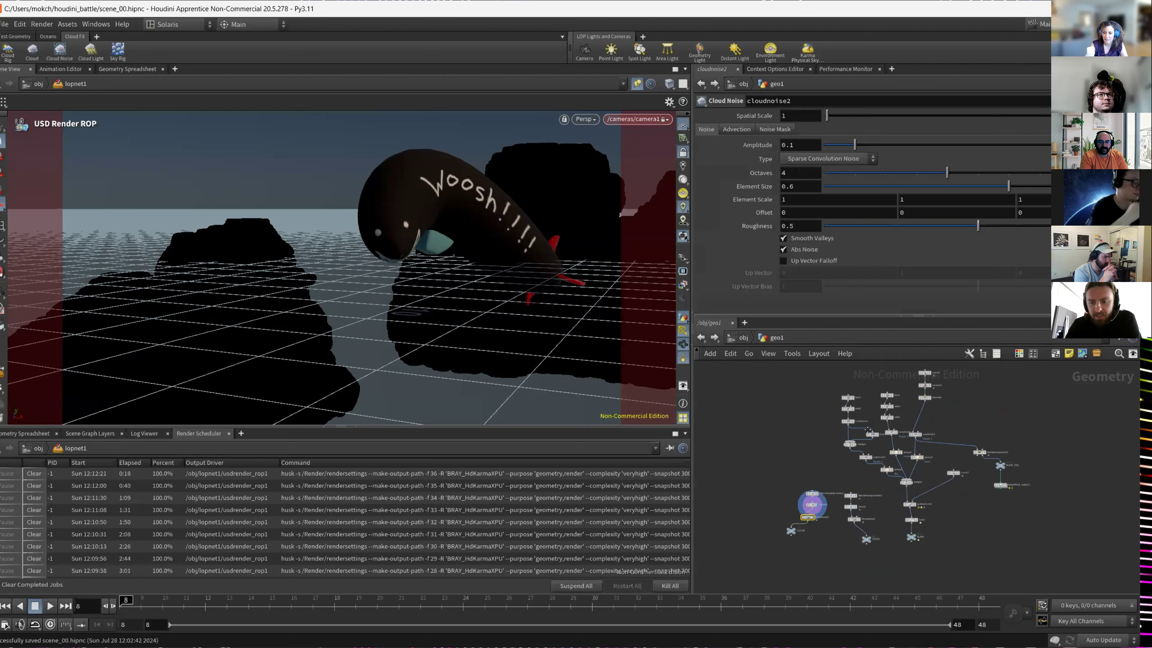
left_click(811, 476)
middle_click_drag(1004, 431, 964, 455)
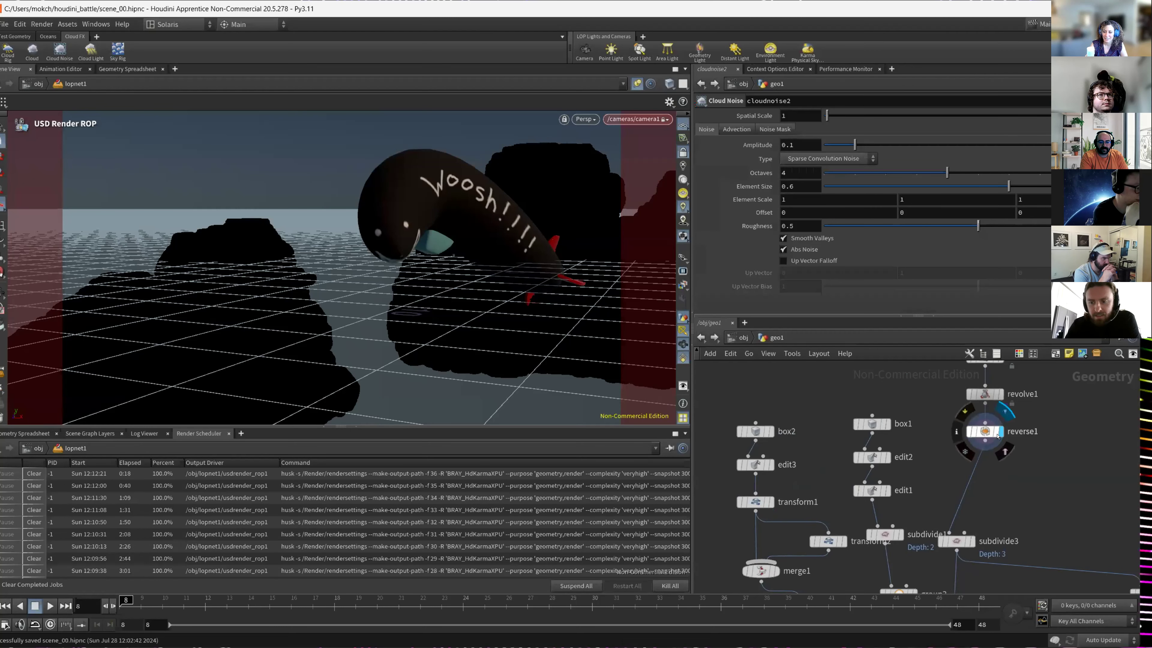
Display reverse1 in the scene view, unpinned from lopnet1, and frame the blimp body.
left_click(984, 431)
left_click(636, 84)
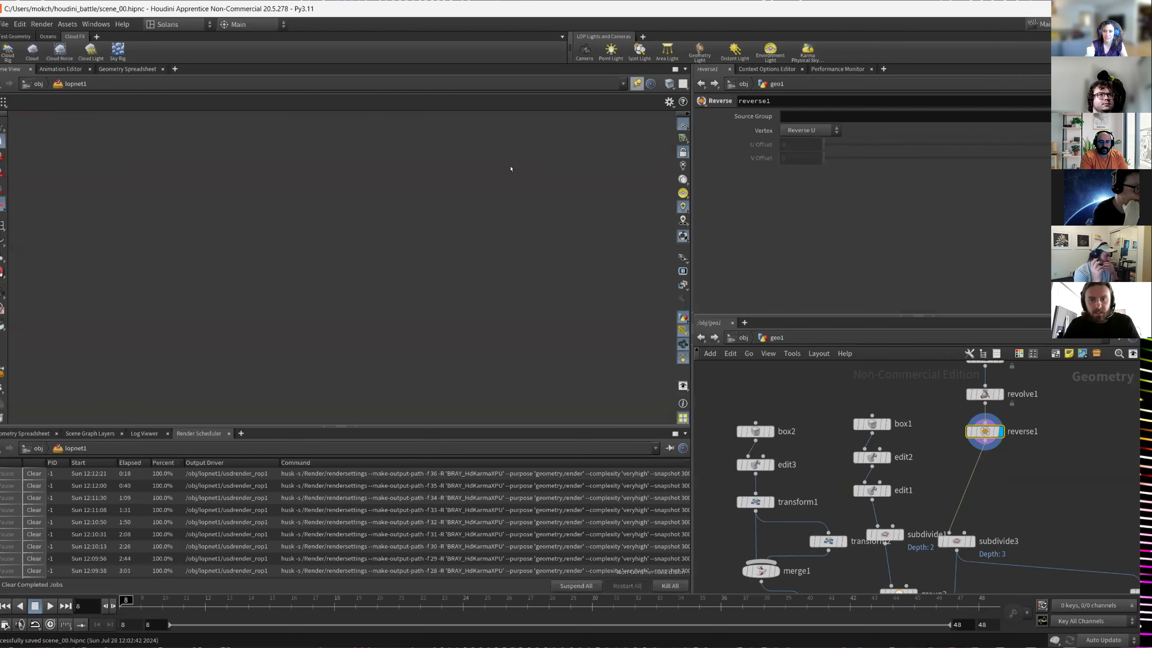
key("space+g")
left_click_drag(461, 249, 398, 241)
key("Return")
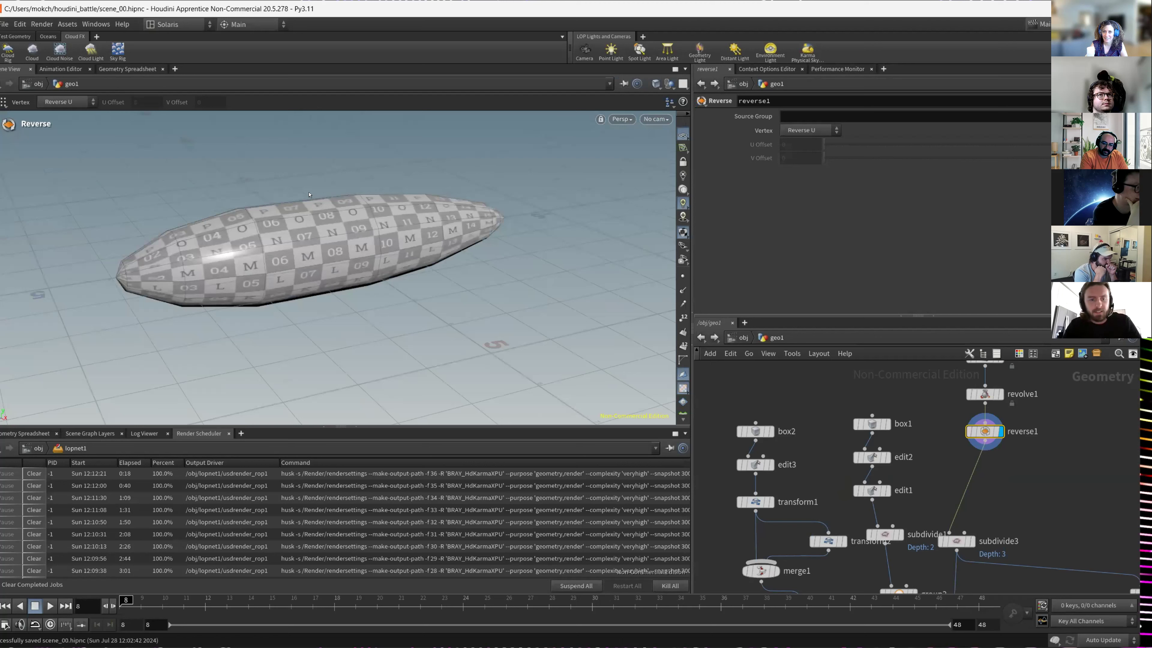
Display merge1 to examine the tail fins and merge2 to examine the assembled blimp.
middle_click_drag(997, 497, 973, 403)
left_click(752, 478)
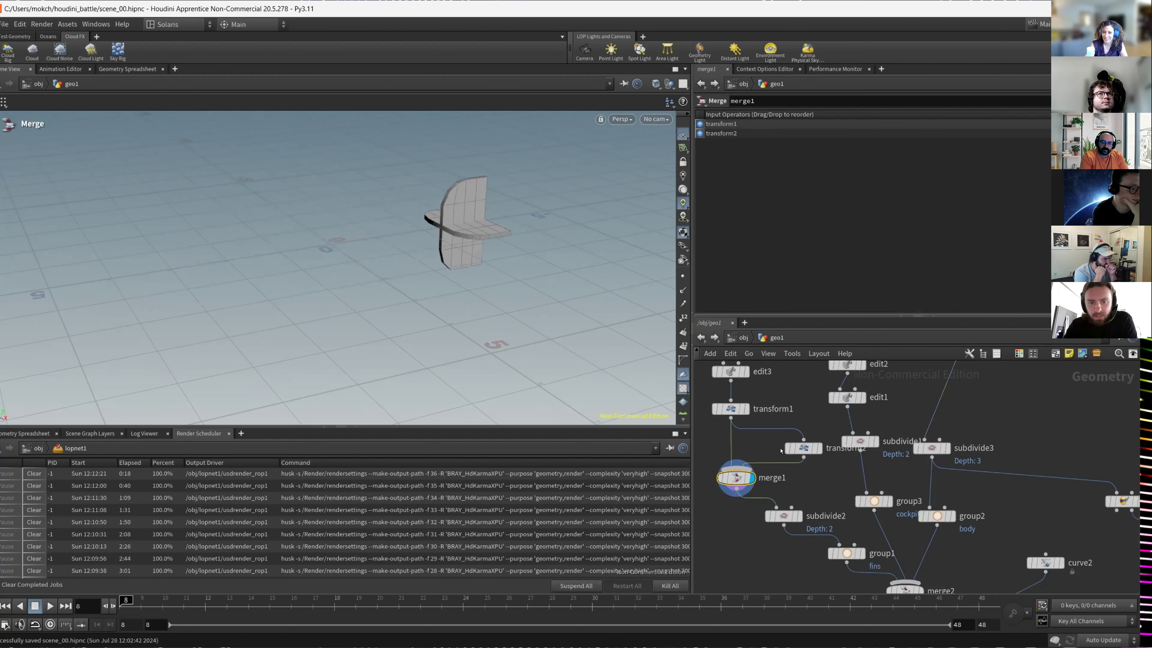
scroll(780, 450, "down", 4)
left_click(860, 500)
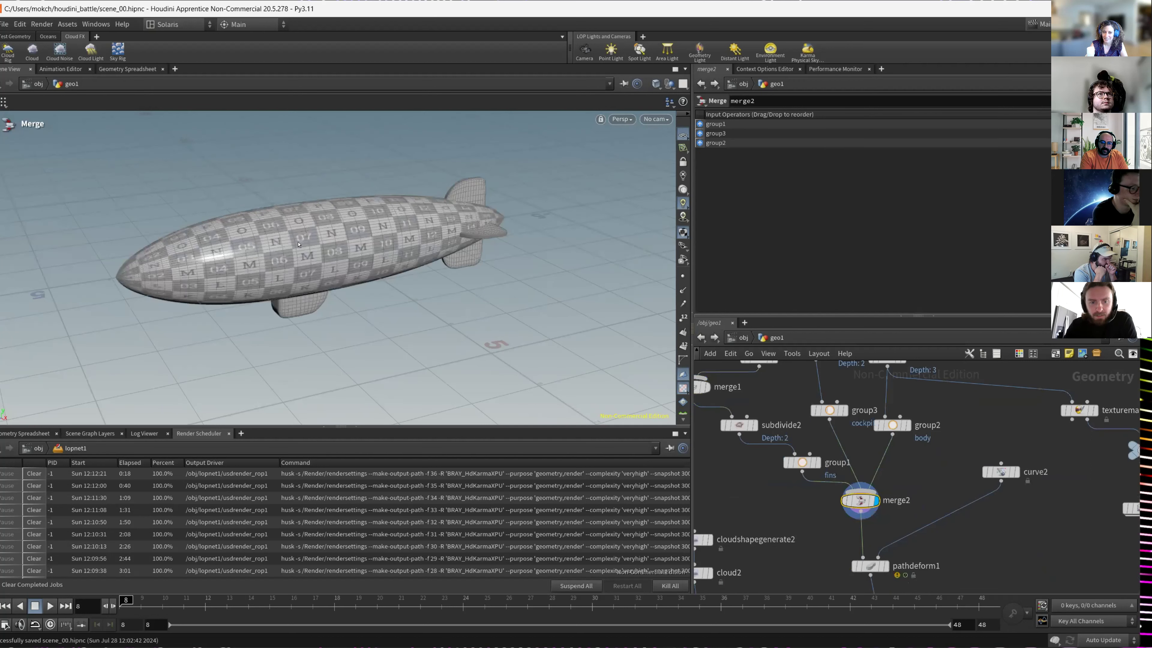
Display pathdeform1 with its parameters and bring the bent blimp into view.
middle_click_drag(870, 545, 815, 470)
left_click(829, 491)
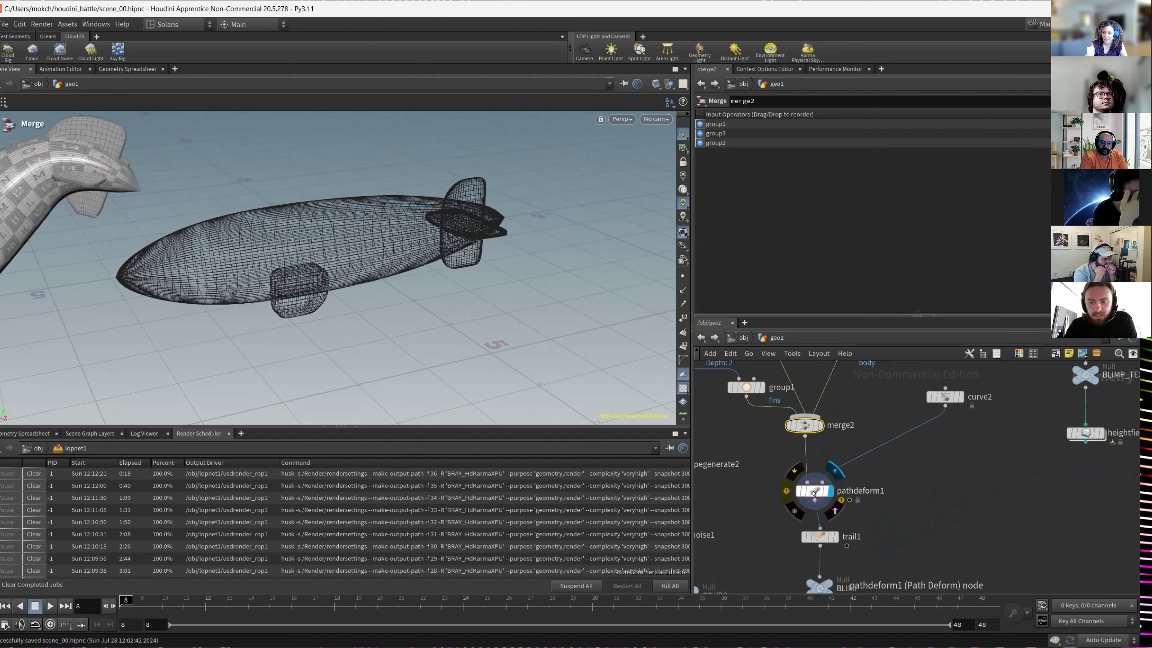
left_click(813, 492)
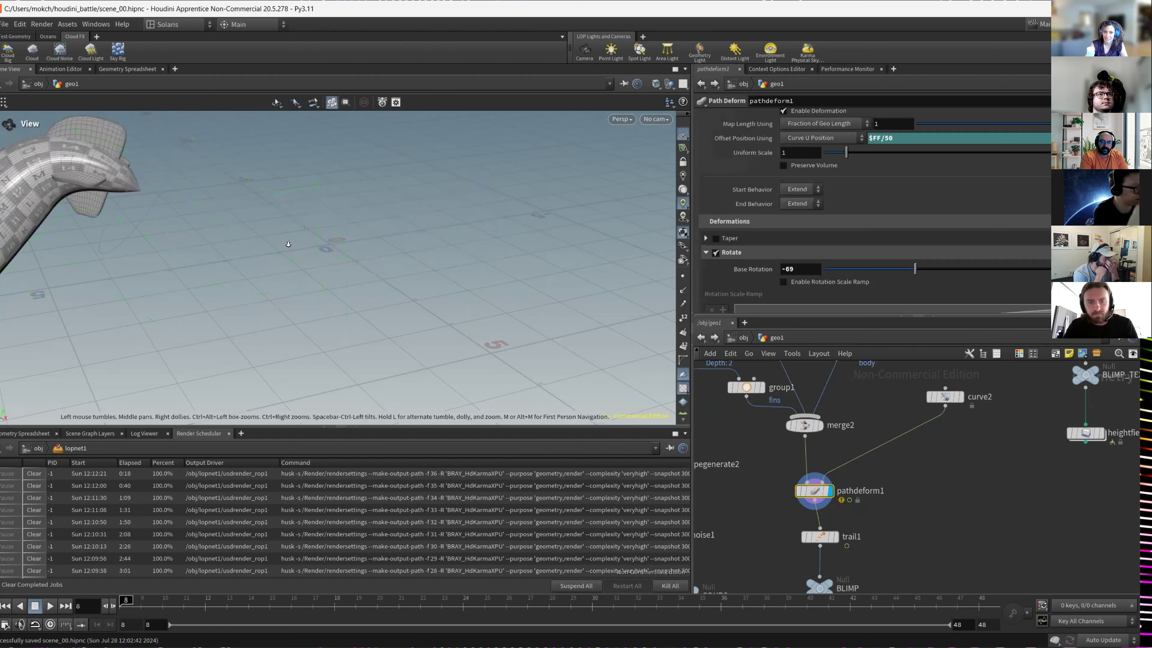
right_click_drag(288, 243, 184, 243, "alt")
middle_click_drag(184, 244, 331, 229, "alt")
left_click_drag(332, 230, 350, 227, "alt")
Scrub the blimp's motion along curve2 to frame 19, and check the BLIMP null back at frame 9.
left_click(941, 395)
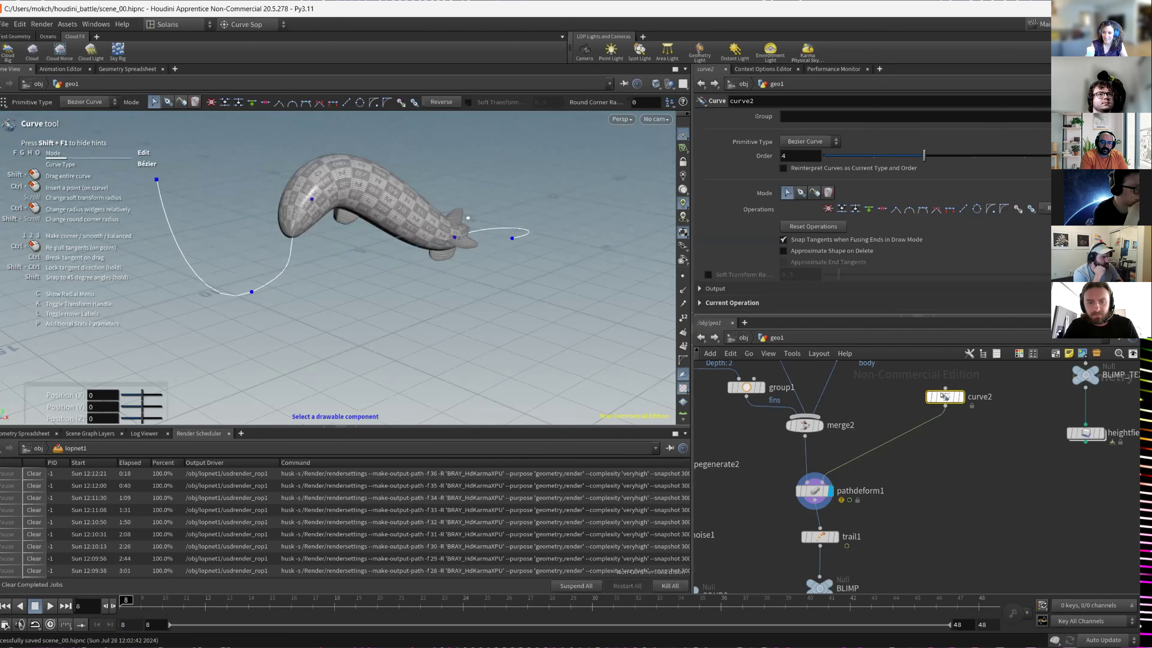
mouse_move(362, 593)
left_mouse_down()
mouse_move(164, 598)
mouse_move(366, 588)
left_mouse_up()
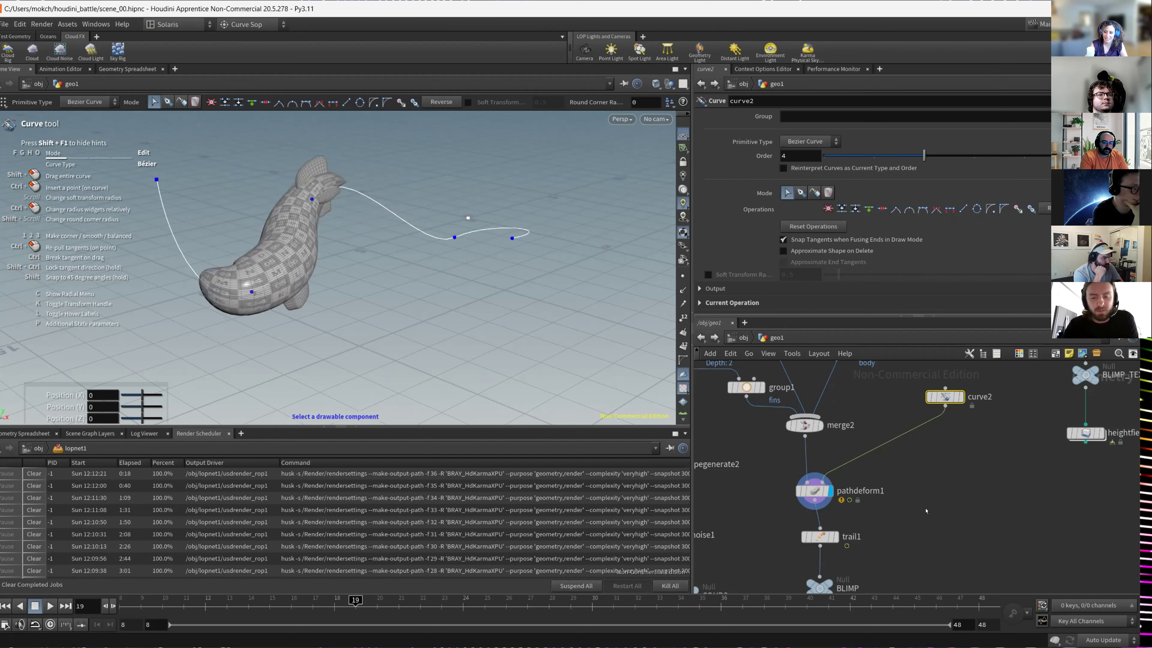
middle_click_drag(926, 510, 938, 465)
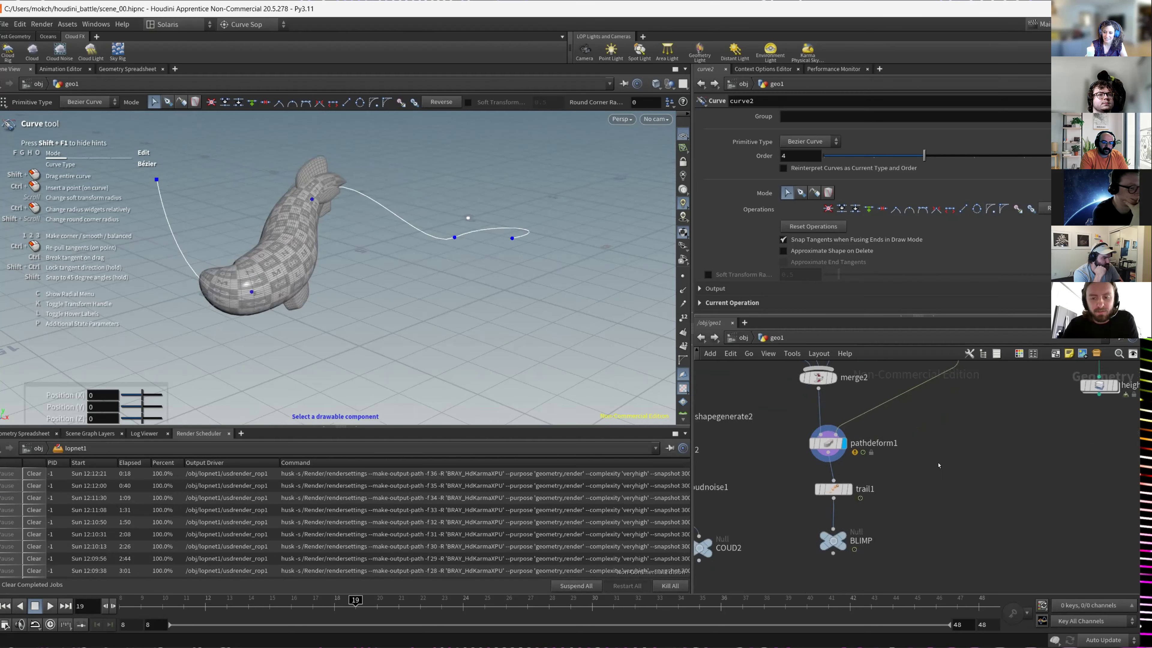
left_click(841, 538)
left_click_drag(454, 605, 141, 606)
Display BLIMP_TEX, then texturemaskpaint1 to examine the painted lettering and face on the blimp body.
scroll(935, 502, "down", 3)
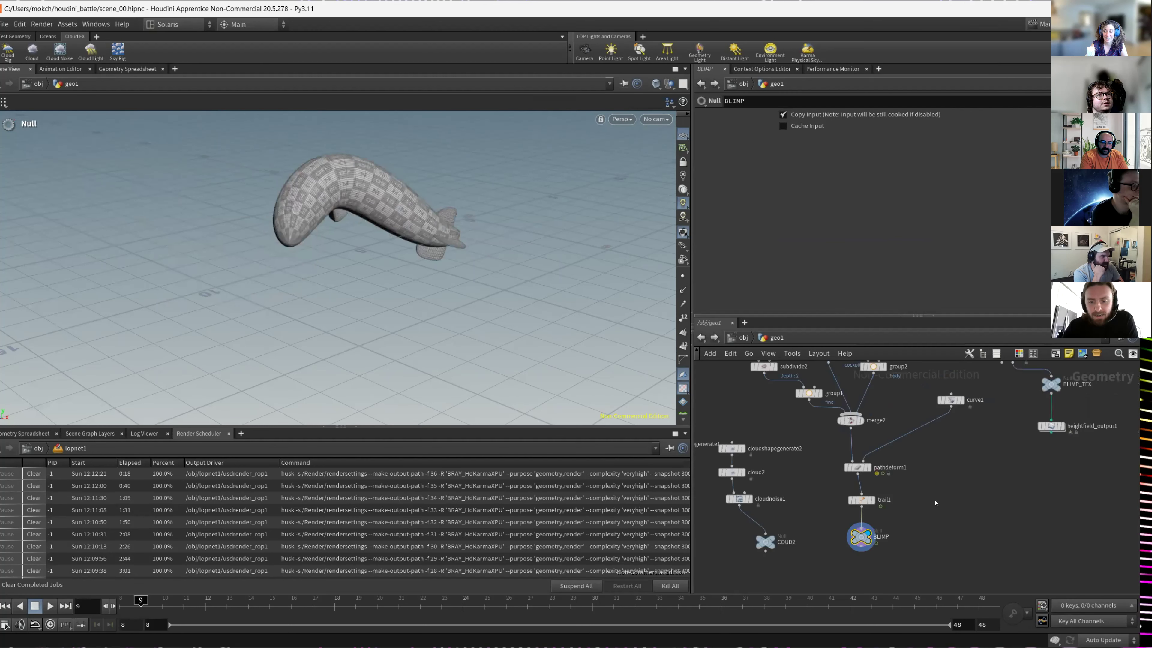
middle_click_drag(1052, 464, 1000, 545)
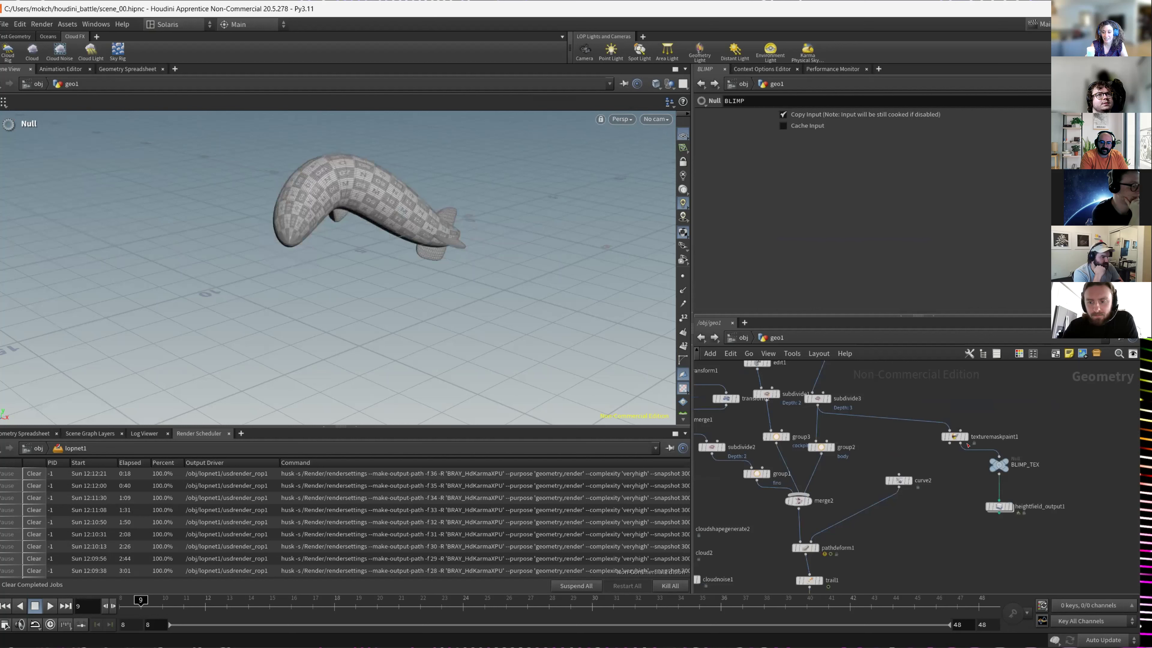
left_click(998, 465)
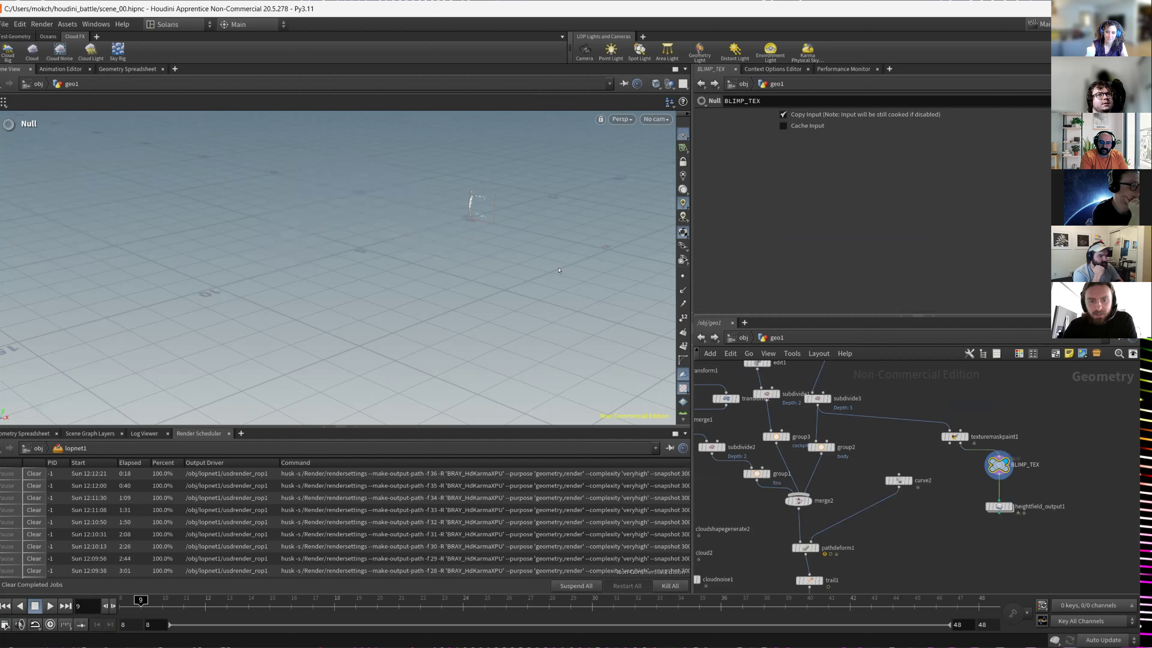
left_click(965, 437)
left_click(954, 436)
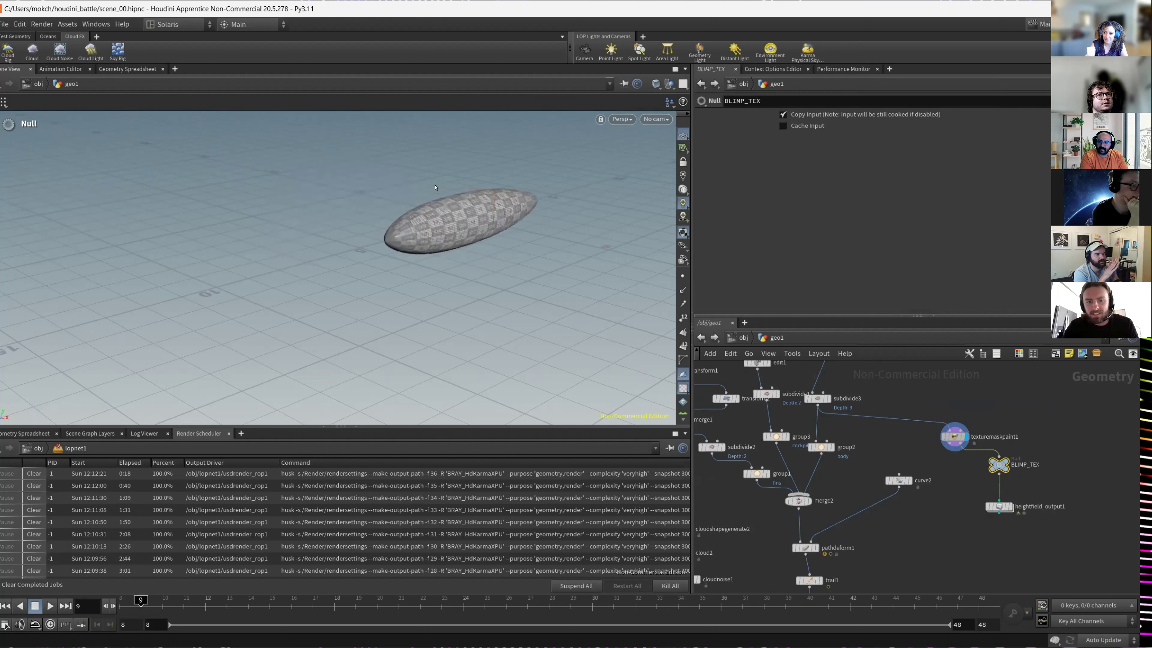
key("Escape")
mouse_move(437, 222)
left_mouse_down()
mouse_move(553, 175)
mouse_move(430, 191)
mouse_move(485, 195)
mouse_move(349, 193)
mouse_move(705, 195)
mouse_move(480, 229)
left_mouse_up()
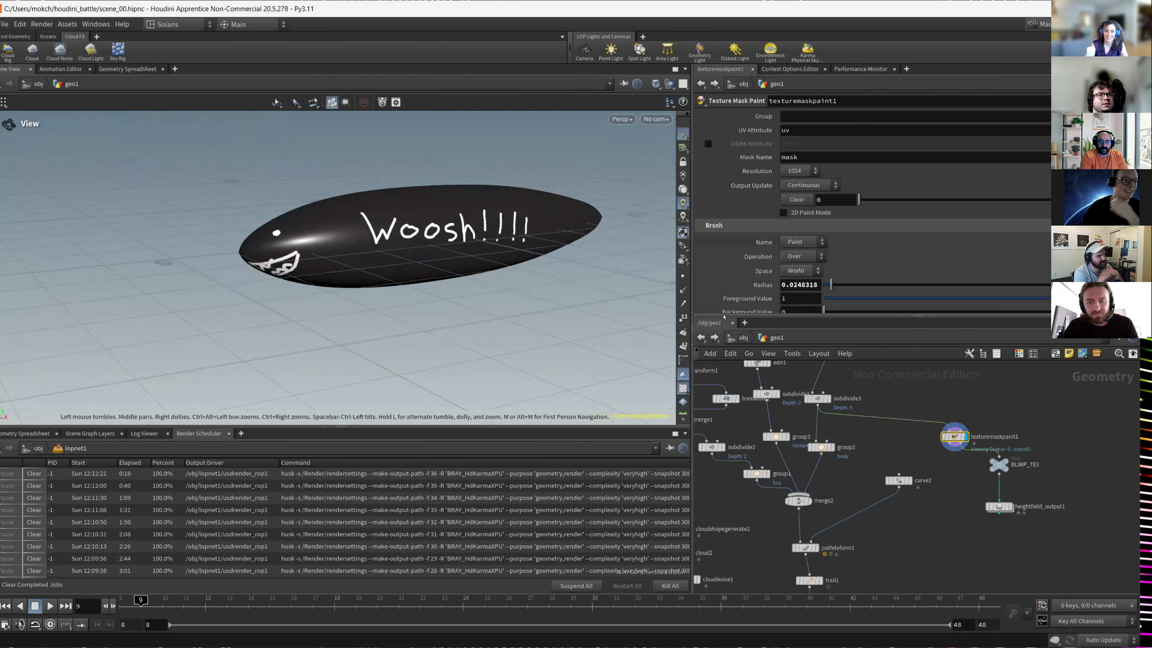
key("Return")
Check BLIMP_TEX and the image output settings of heightfield_output1, and return to the object level.
left_click(1000, 466)
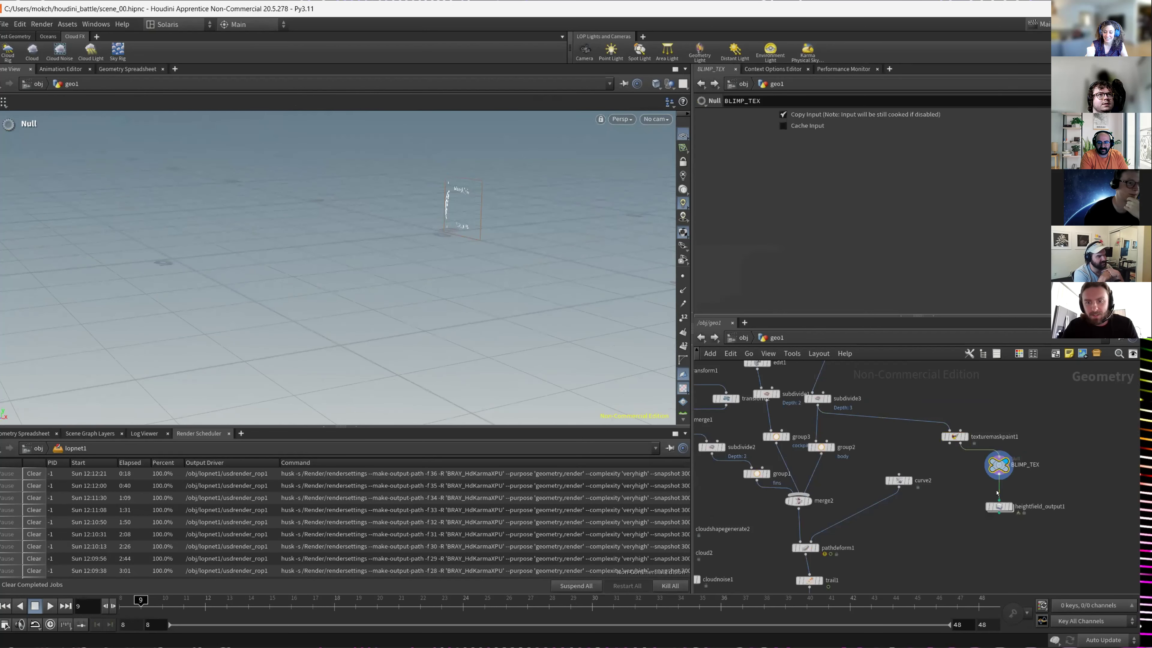
scroll(998, 484, "up", 3)
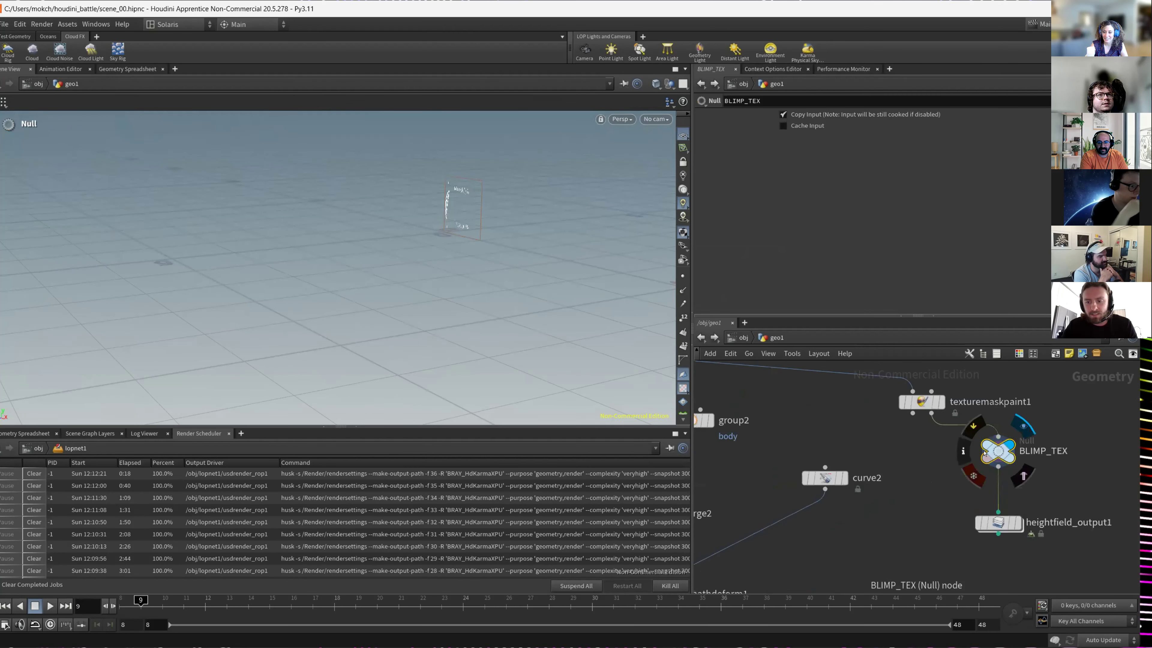
left_click(1000, 522)
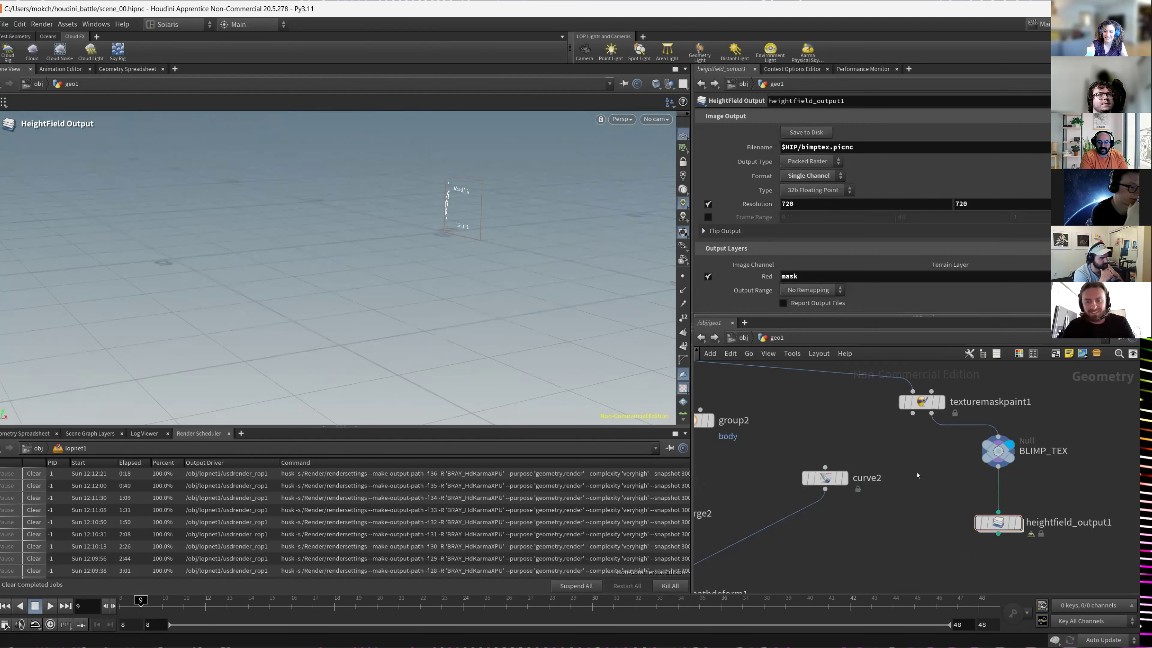
key("u")
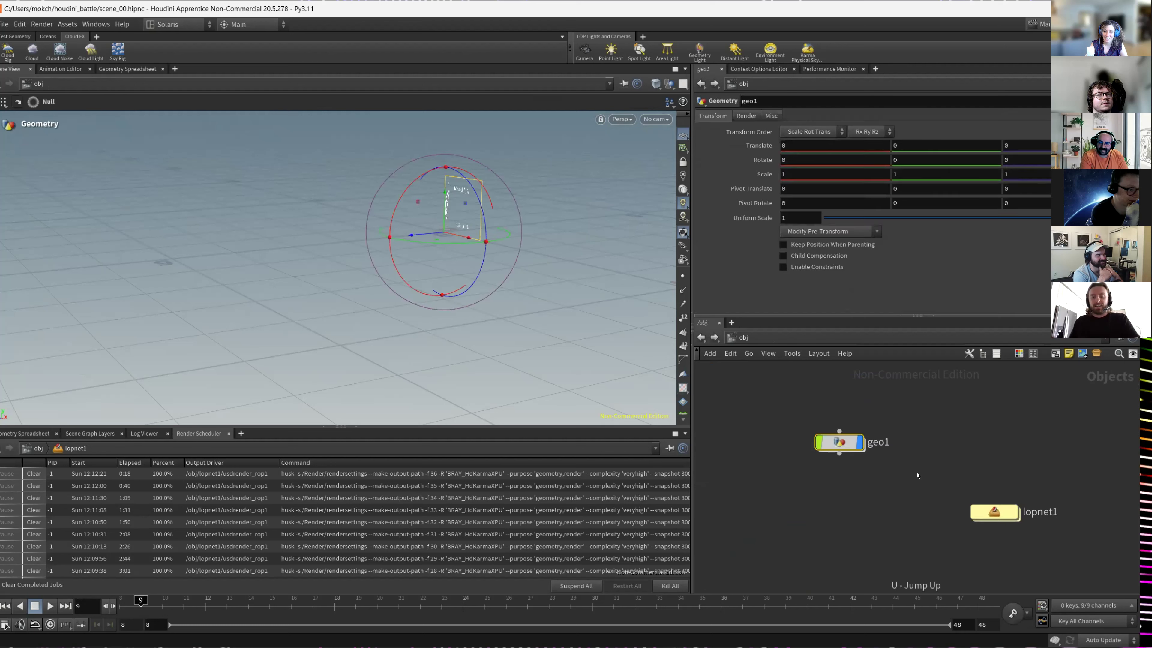
Open lopnet1 and look over its Solaris node network down to usdrender_rop1.
double_click(992, 511)
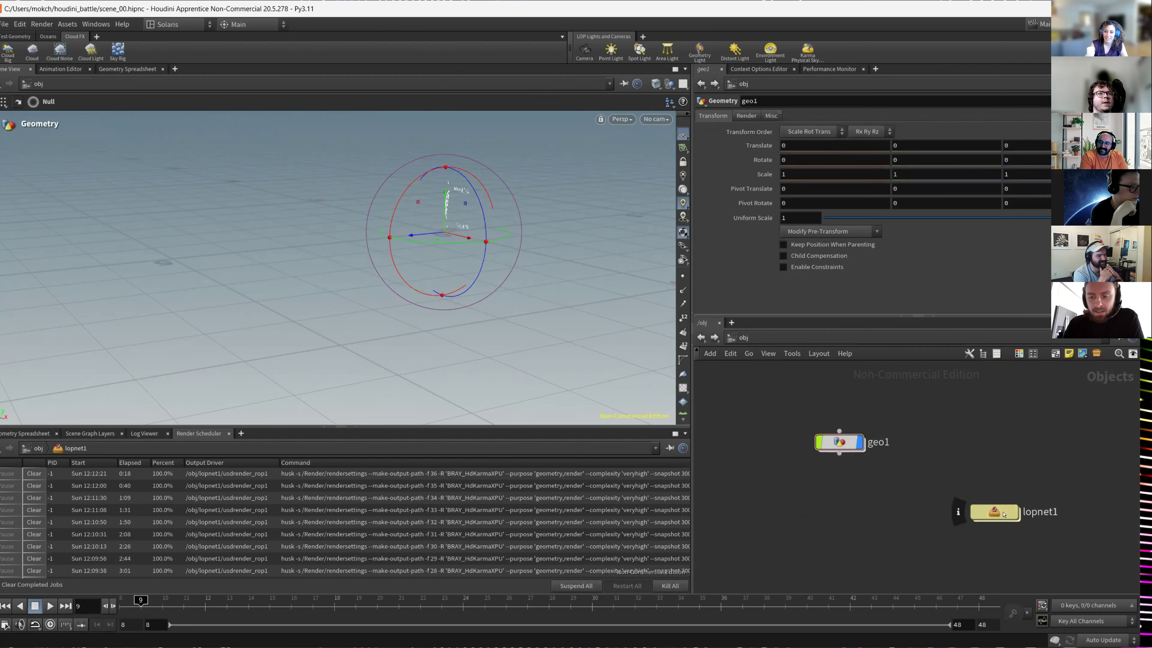
scroll(940, 485, "down", 2)
mouse_move(935, 445)
middle_mouse_down()
mouse_move(940, 492)
mouse_move(946, 456)
middle_mouse_up()
scroll(941, 479, "up", 1)
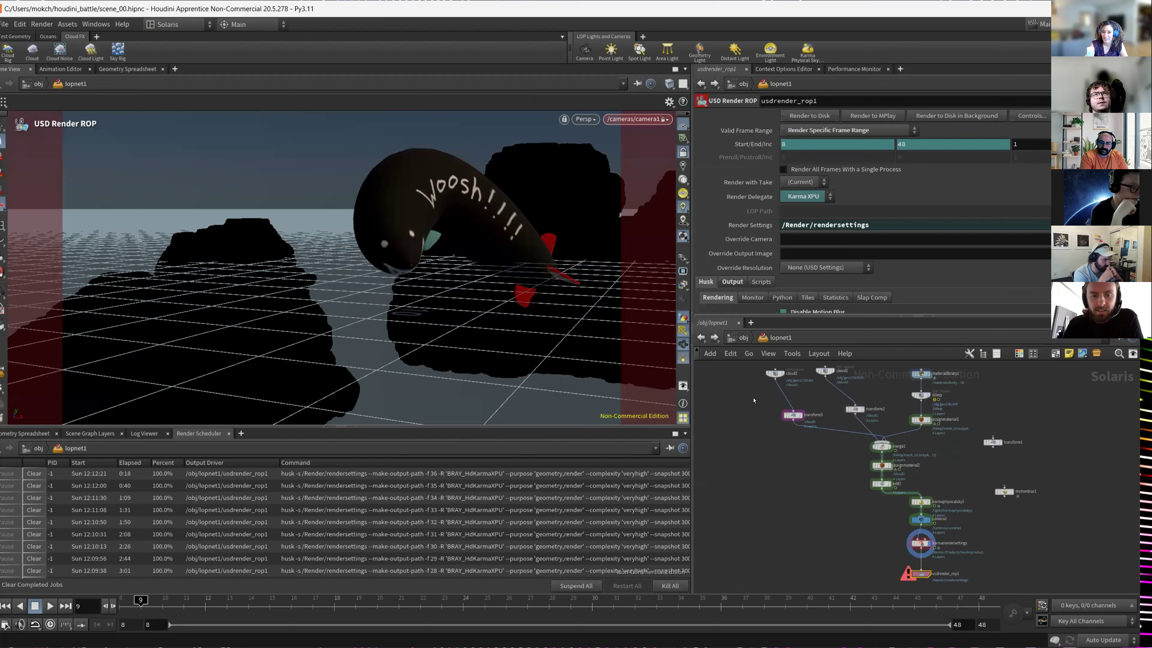
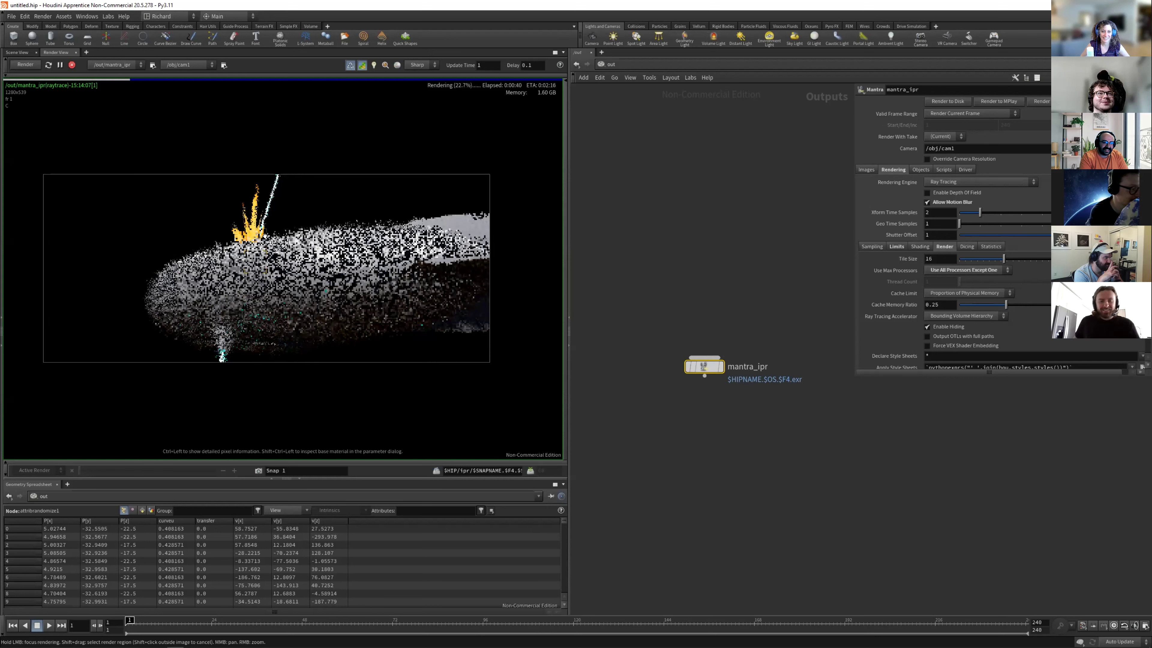
Switch from the Mantra render to the scene view, open geo1 and bring its whole node network into view.
key("ctrl+Page_Up")
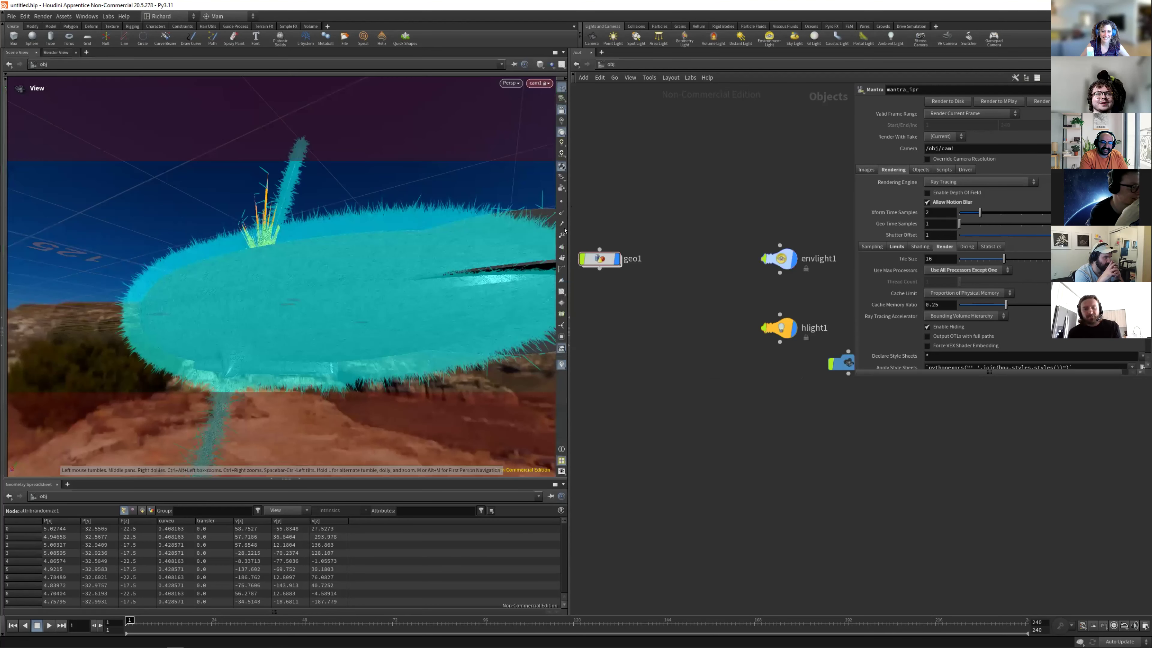
left_click(681, 330)
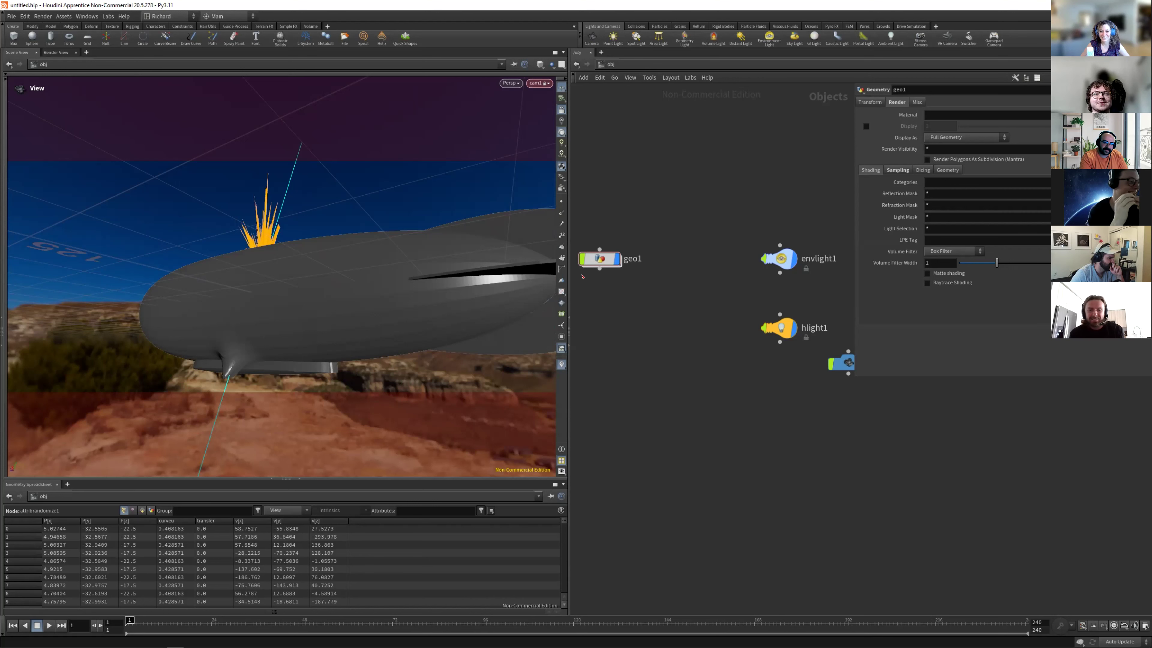
key("i")
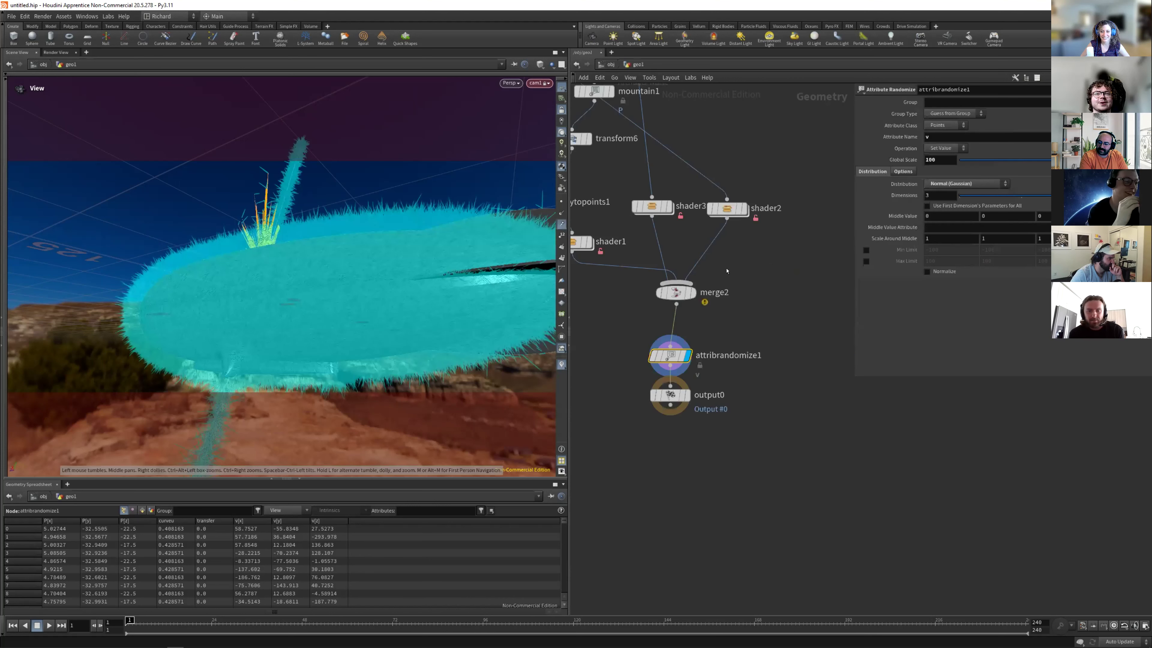
middle_click_drag(753, 356, 782, 397)
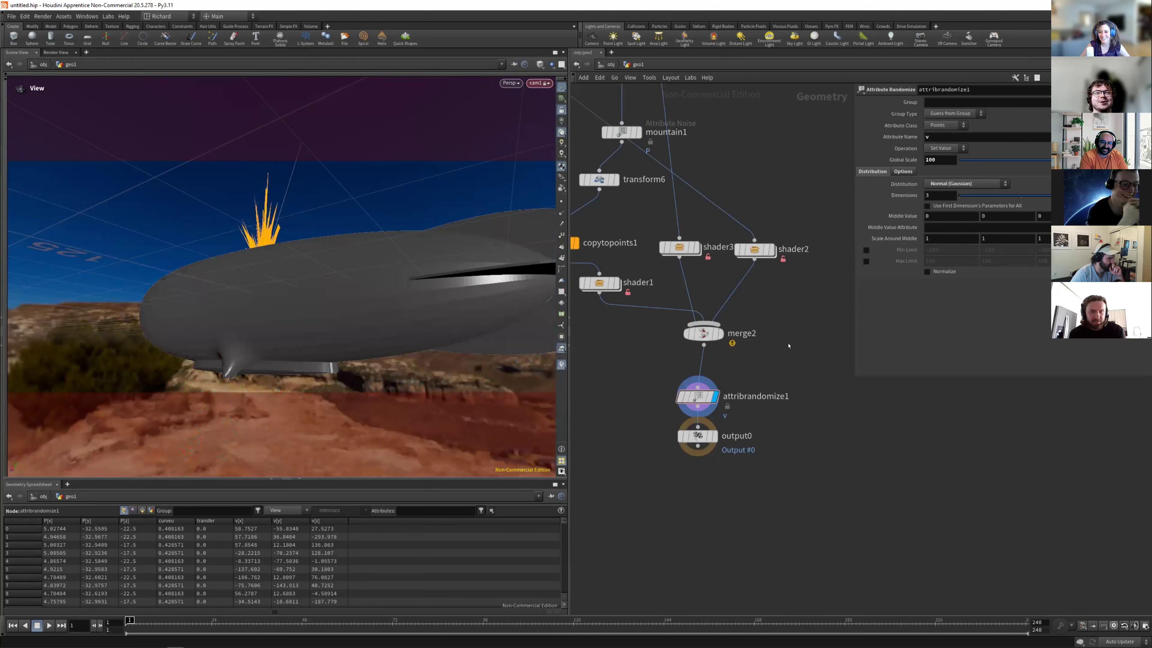
key("h")
scroll(772, 389, "down", 5)
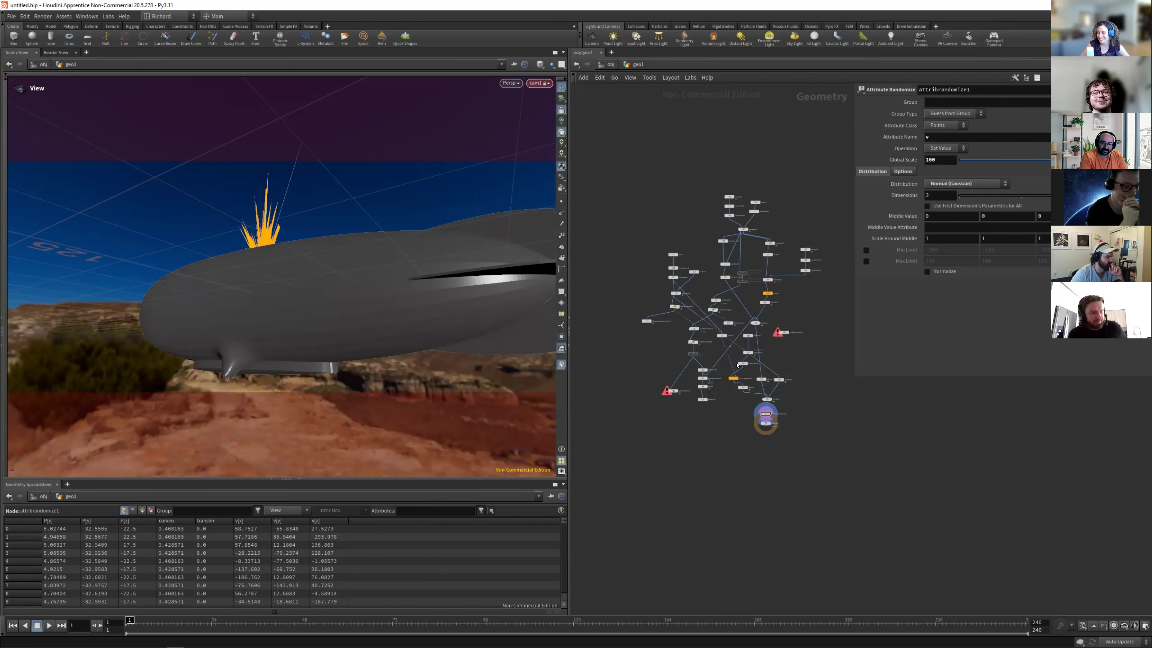
Examine the part of the geo1 network around attribtransfer1, attribwrangle3, softpeak1 and copytopoints1.
scroll(695, 411, "up", 7)
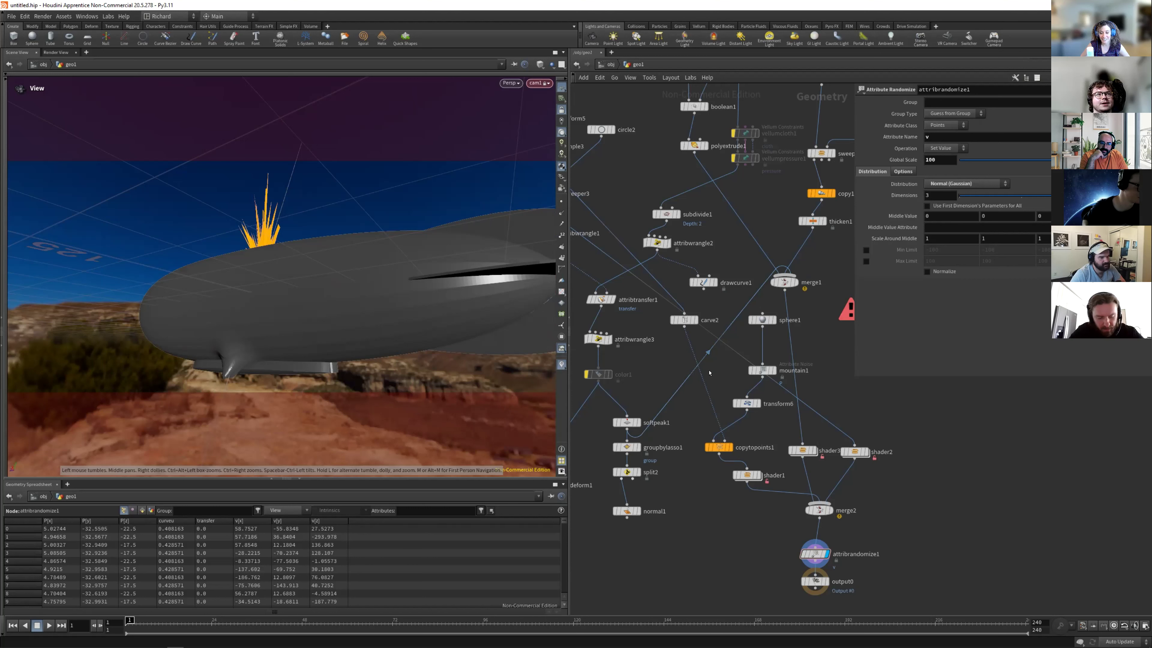
middle_click_drag(653, 353, 740, 298)
middle_click_drag(667, 268, 616, 358)
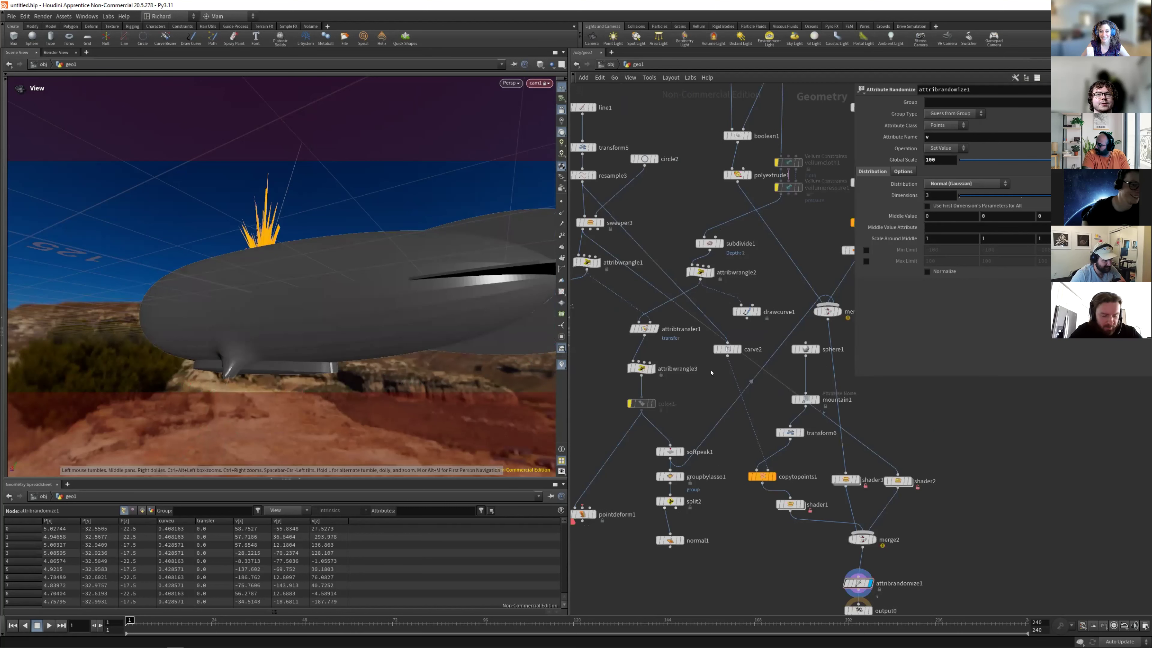
middle_click_drag(705, 386, 730, 359)
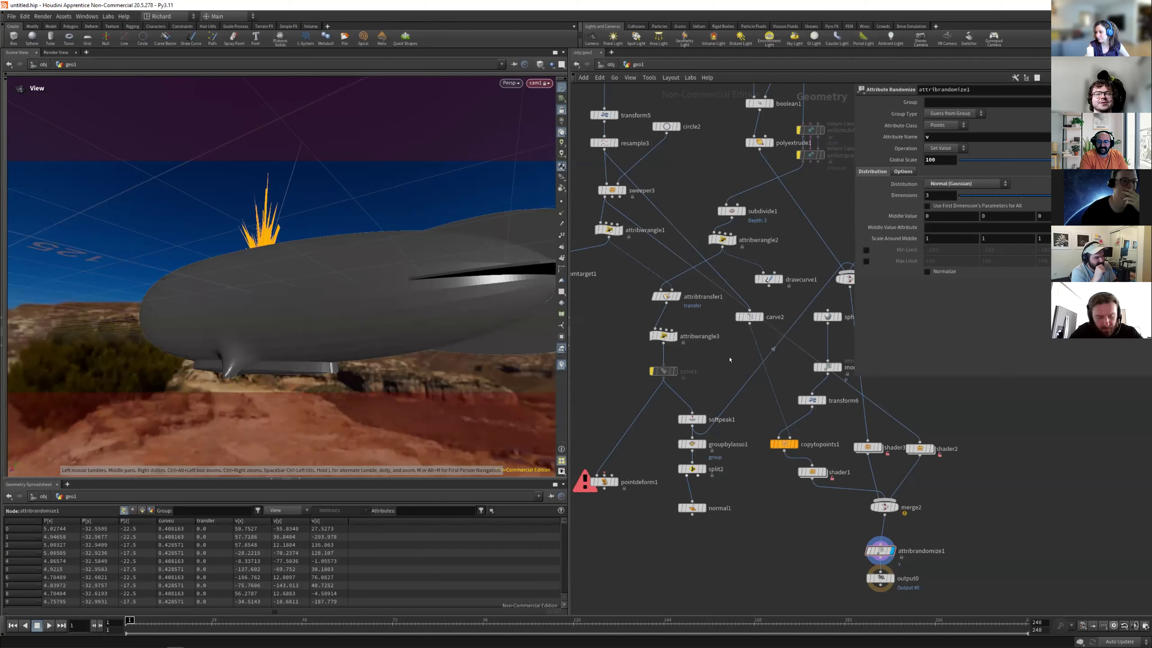
scroll(727, 340, "up", 2)
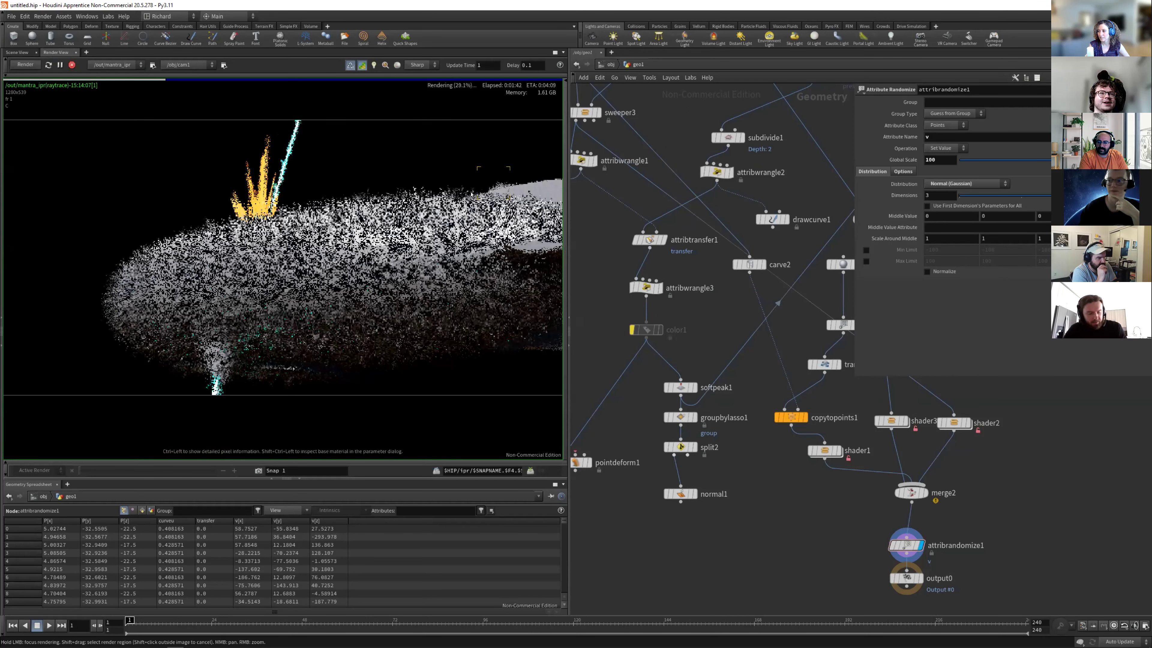
Examine the in-progress Mantra render of the blimp, checking the spikes on top and the glowing beam below.
scroll(278, 301, "down", 3)
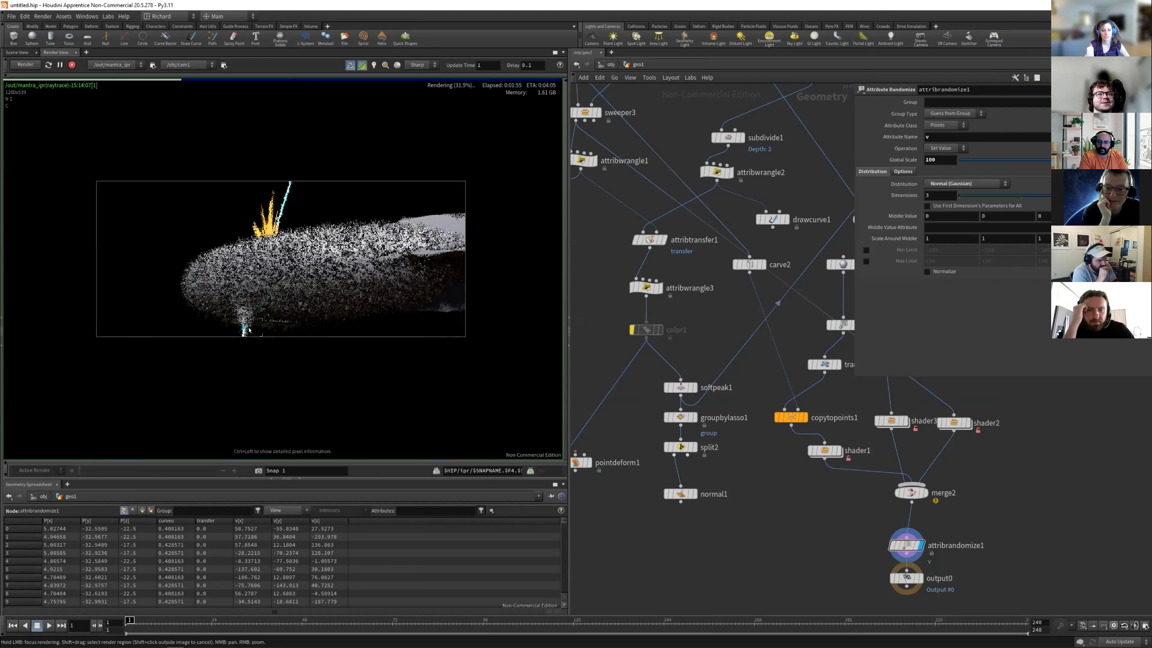
scroll(243, 322, "up", 3)
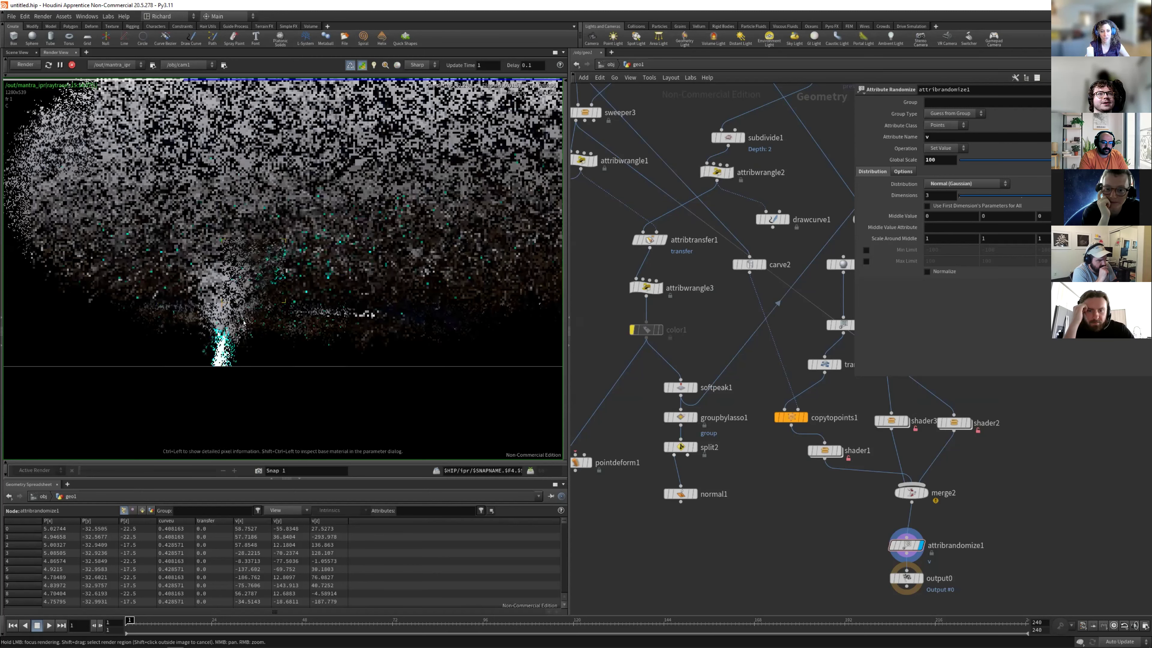
scroll(186, 274, "down", 3)
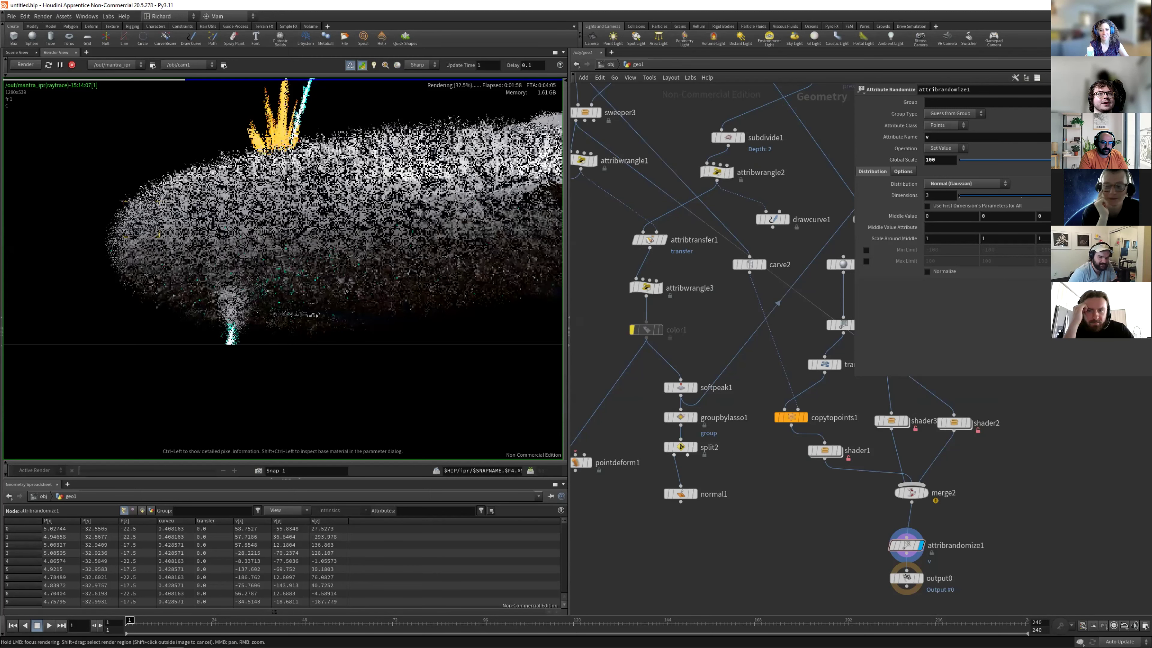
scroll(286, 179, "down", 2)
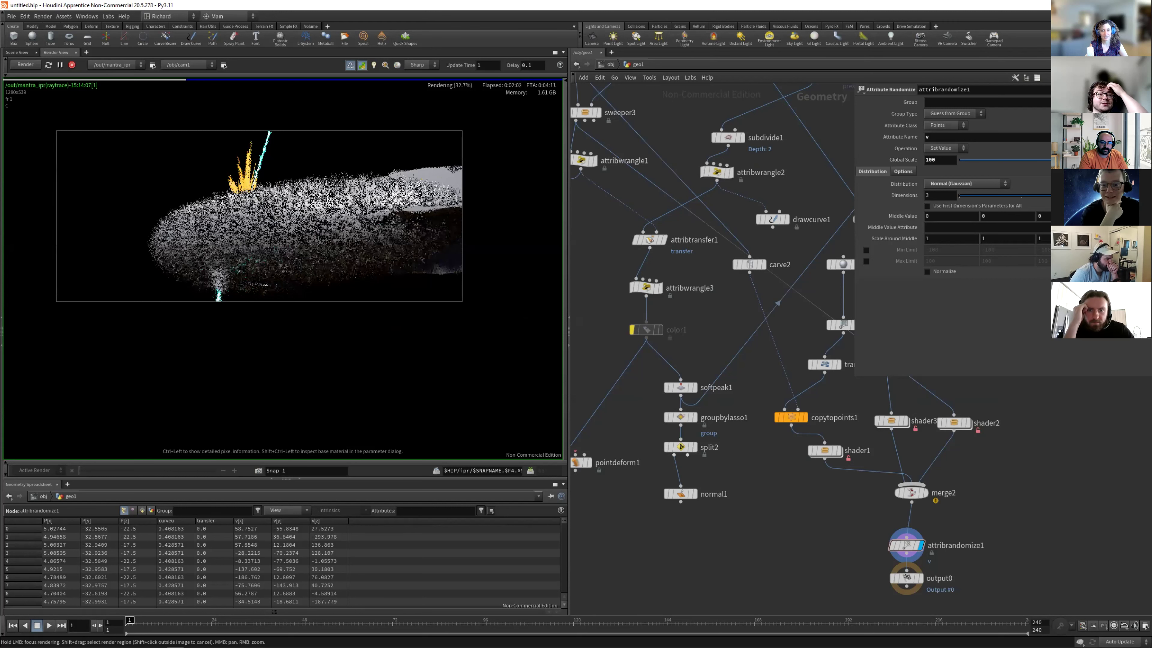
scroll(307, 193, "up", 1)
middle_click_drag(353, 230, 352, 286)
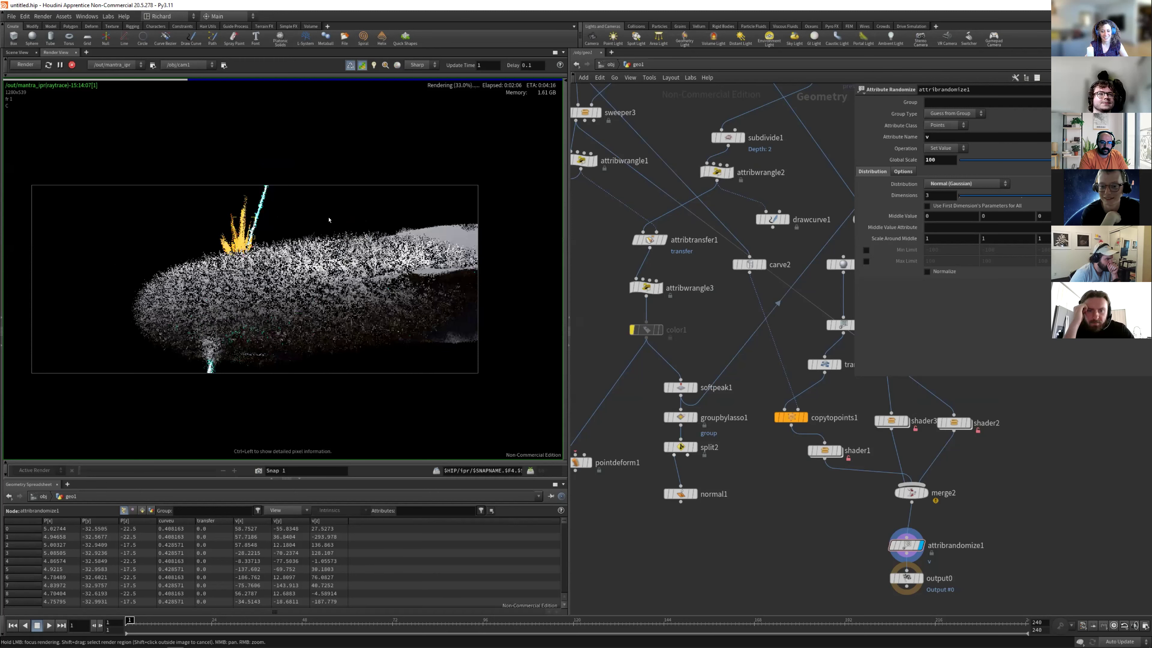
scroll(330, 219, "up", 4)
scroll(280, 198, "down", 4)
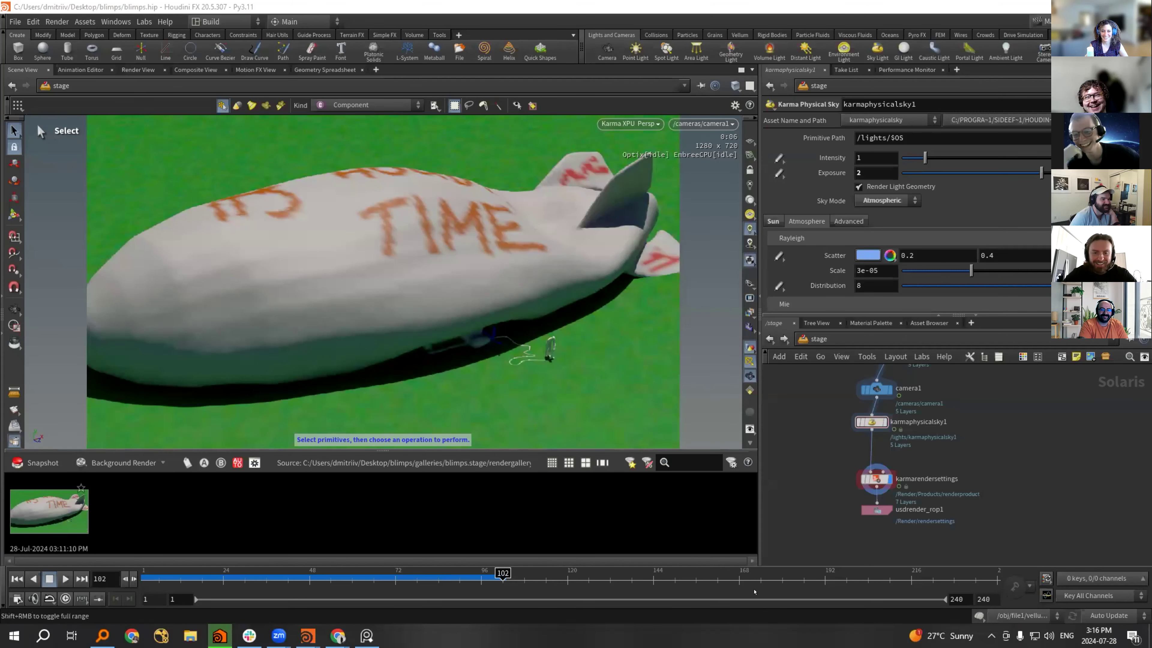
Set the stage viewport renderer to Houdini VK and bring the area beneath the lettered blimp into view.
left_click(646, 127)
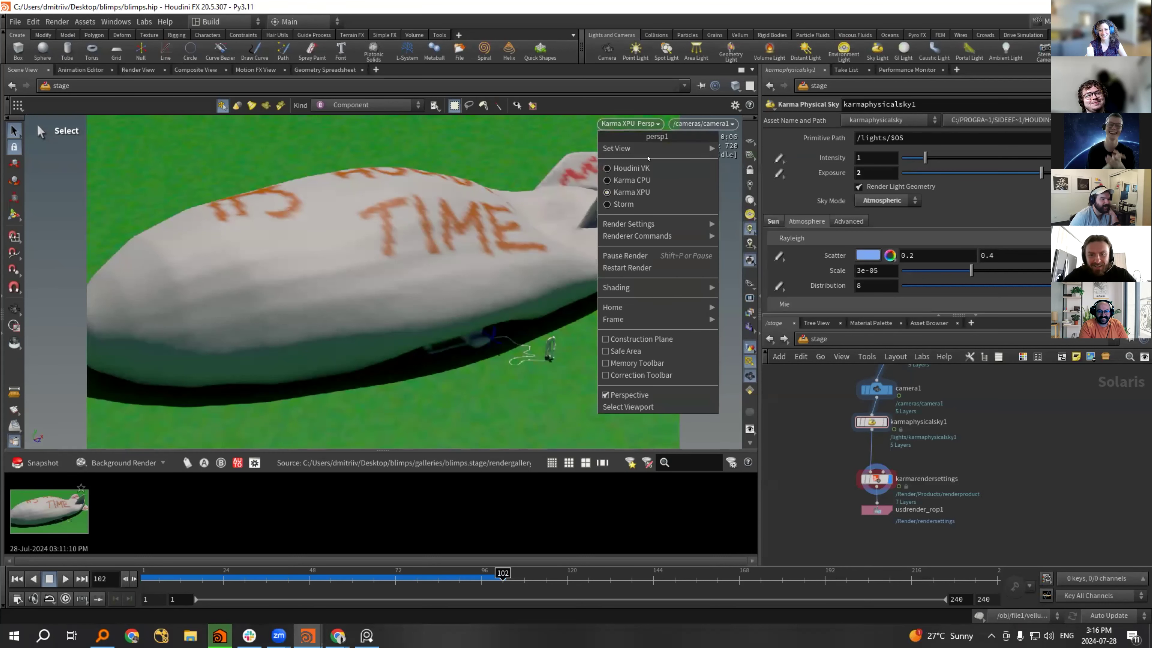
left_click(646, 167)
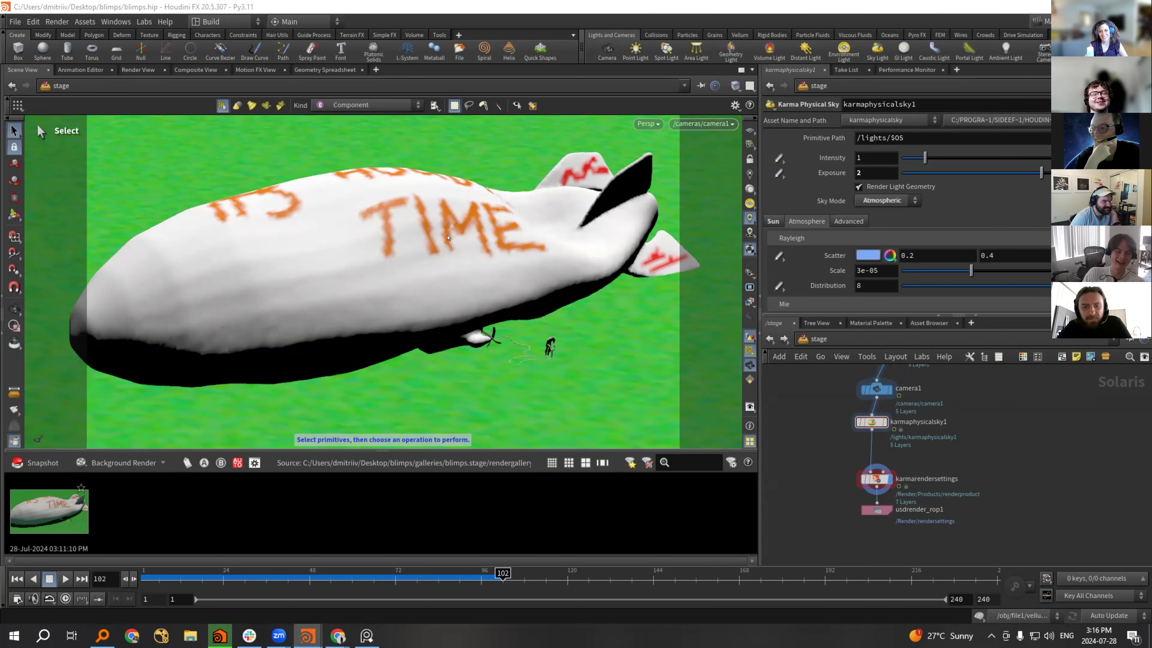
key("Escape")
scroll(399, 256, "up", 5)
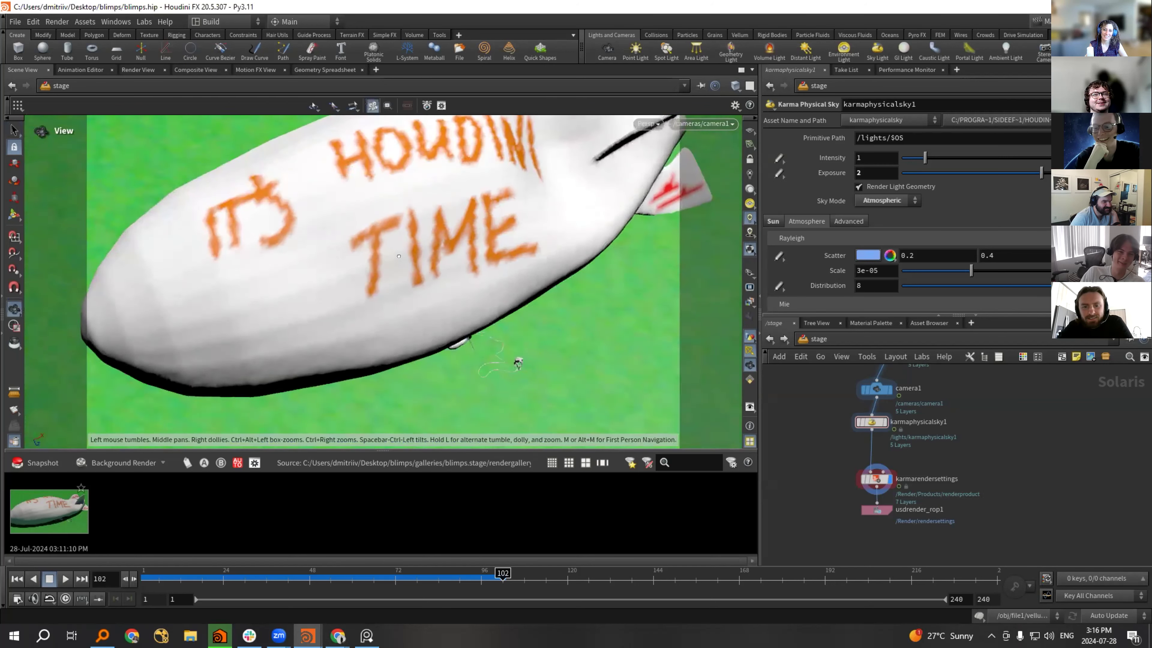
left_click_drag(399, 256, 460, 332)
middle_click_drag(460, 332, 445, 303)
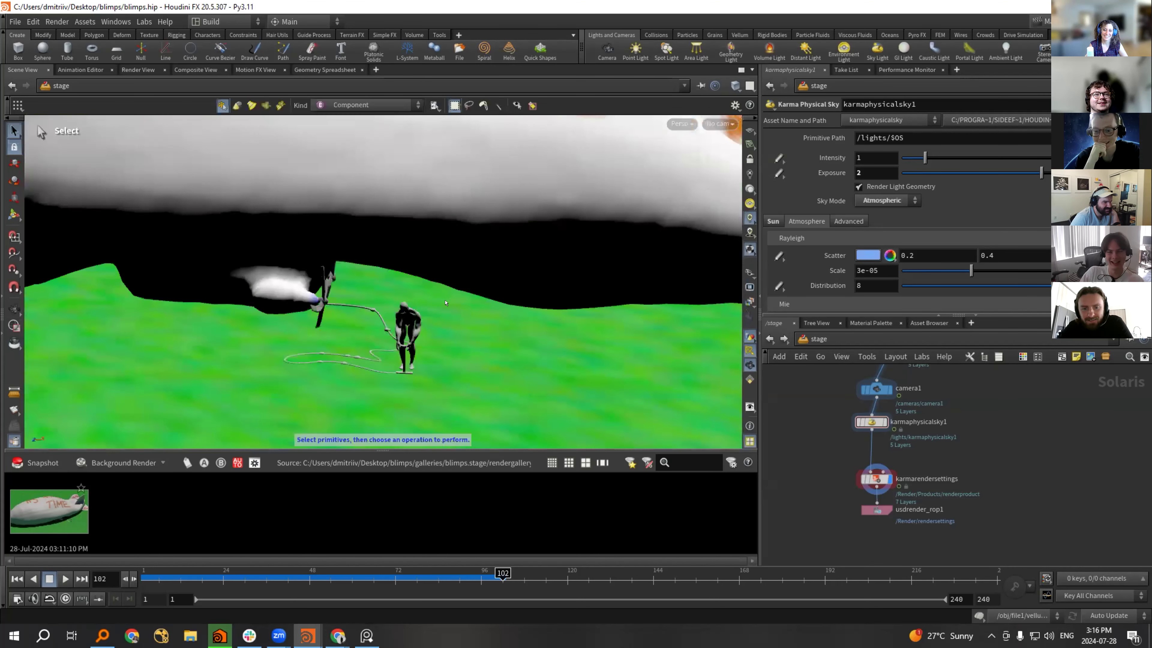
Examine the figure working the pump beneath the blimp from close up.
key("space")
right_click_drag(438, 302, 494, 304)
left_click_drag(494, 305, 503, 273)
right_click_drag(503, 272, 524, 267)
left_click_drag(524, 267, 385, 236)
key("s")
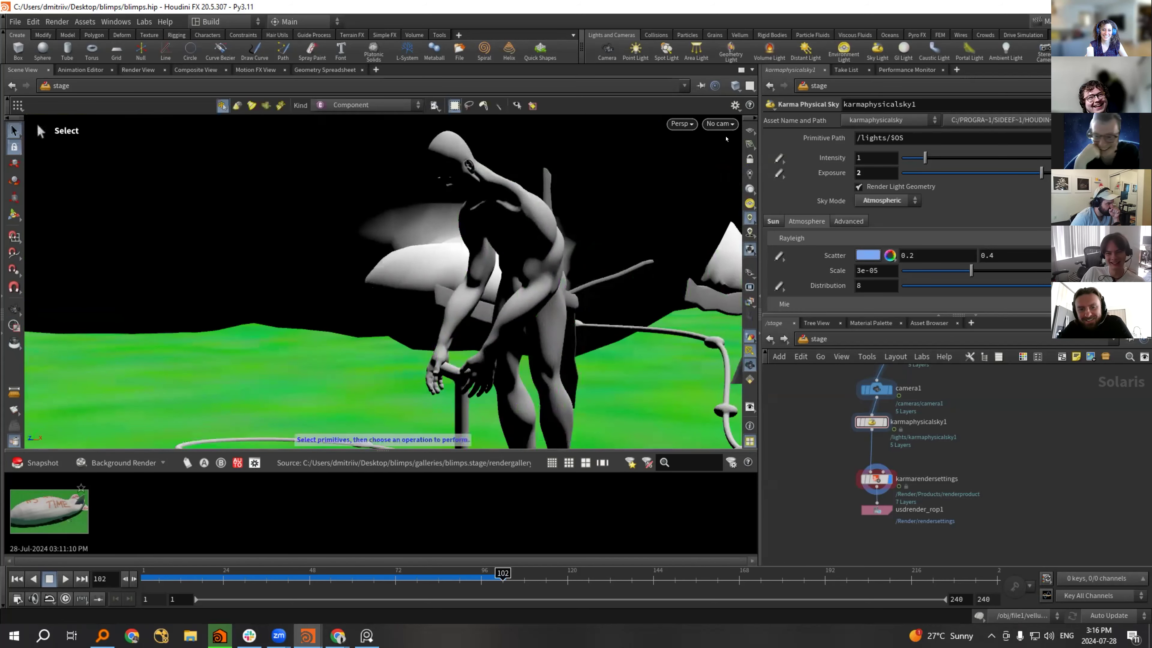
Switch the viewport to headlight-only lighting and examine the figure, the pump and the hose leading to the blimp.
left_click(750, 188)
key("space")
left_click_drag(472, 313, 410, 342)
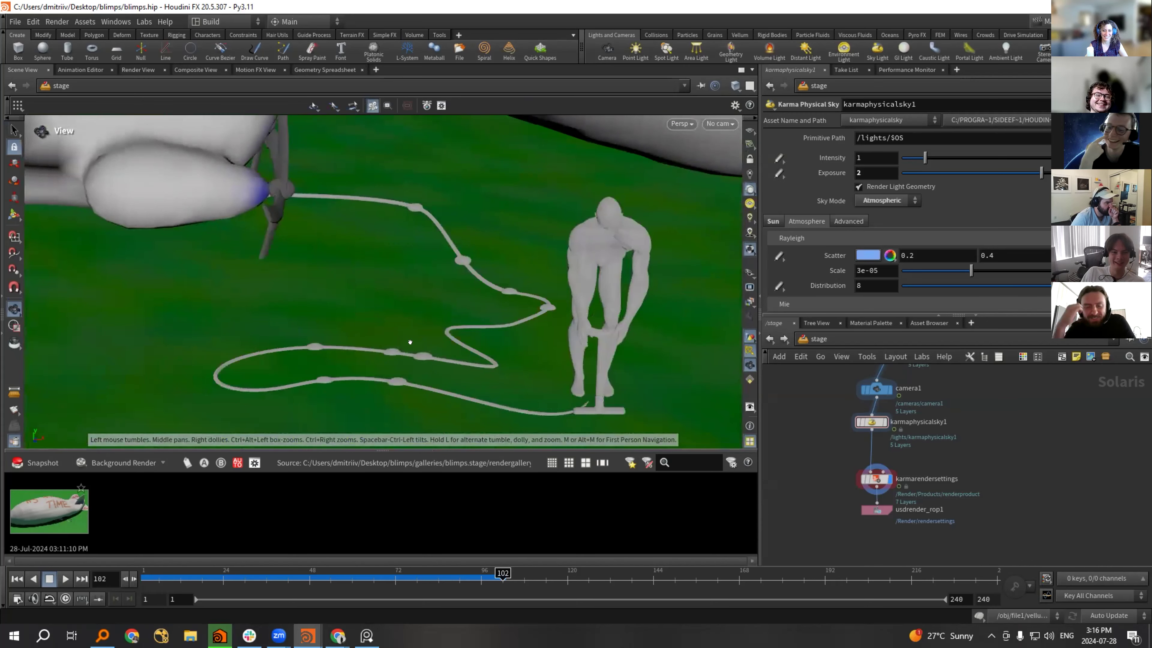
left_click_drag(554, 303, 635, 304)
key("s")
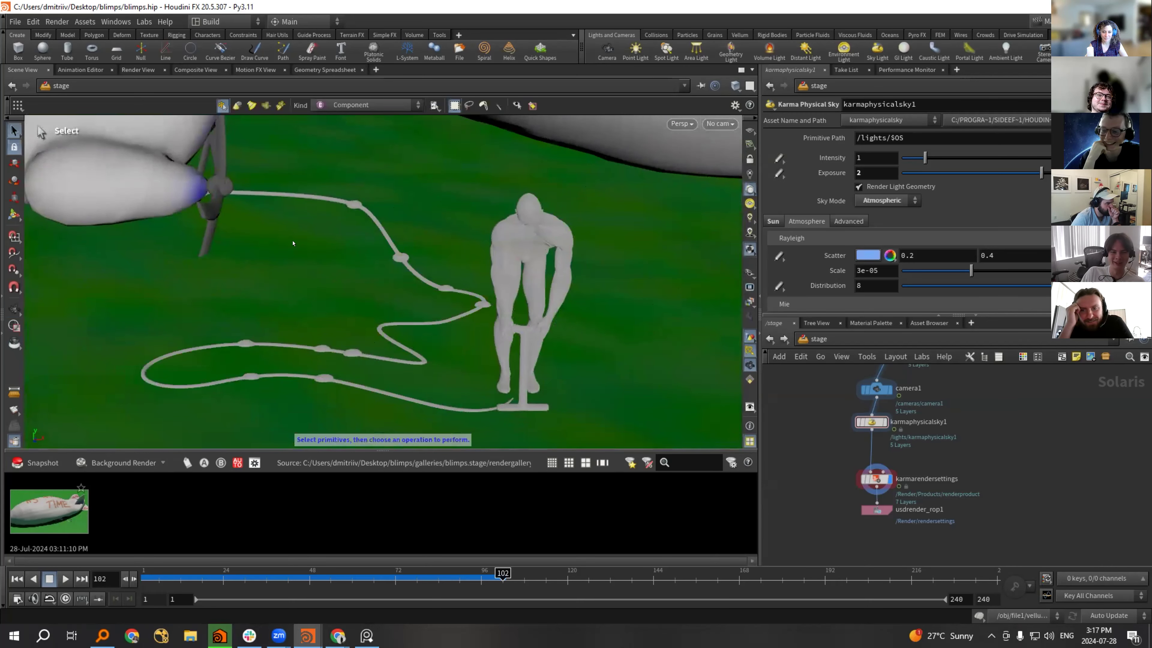
key("Escape")
right_click_drag(293, 243, 345, 258)
middle_click_drag(344, 259, 398, 345)
right_click_drag(399, 345, 436, 325)
left_click_drag(436, 325, 480, 358)
Jump to the object level and open file1 to find the merge node in the blimp network.
key("1")
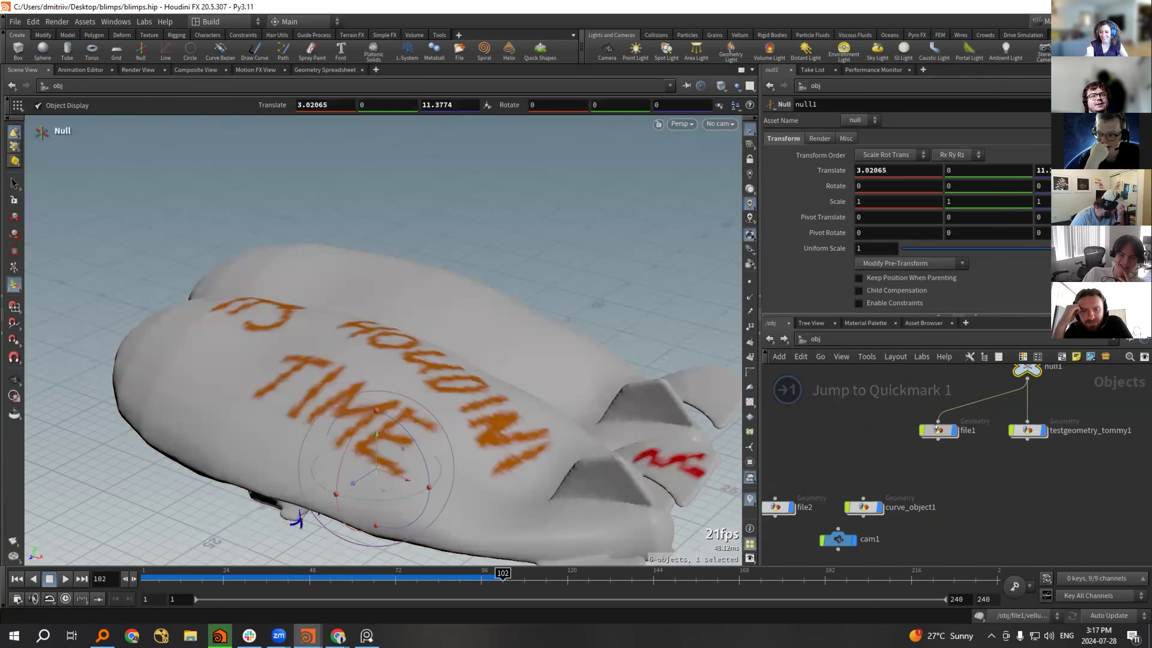
double_click(935, 431)
middle_click_drag(908, 417, 934, 526)
middle_click_drag(975, 386, 982, 448)
scroll(982, 447, "down", 3)
middle_click_drag(998, 372, 973, 437)
scroll(972, 437, "up", 1)
Display merge1 and examine the blimp body, fins and gondola before the VDB conversion.
left_click(883, 387)
key("Escape")
left_click(876, 377)
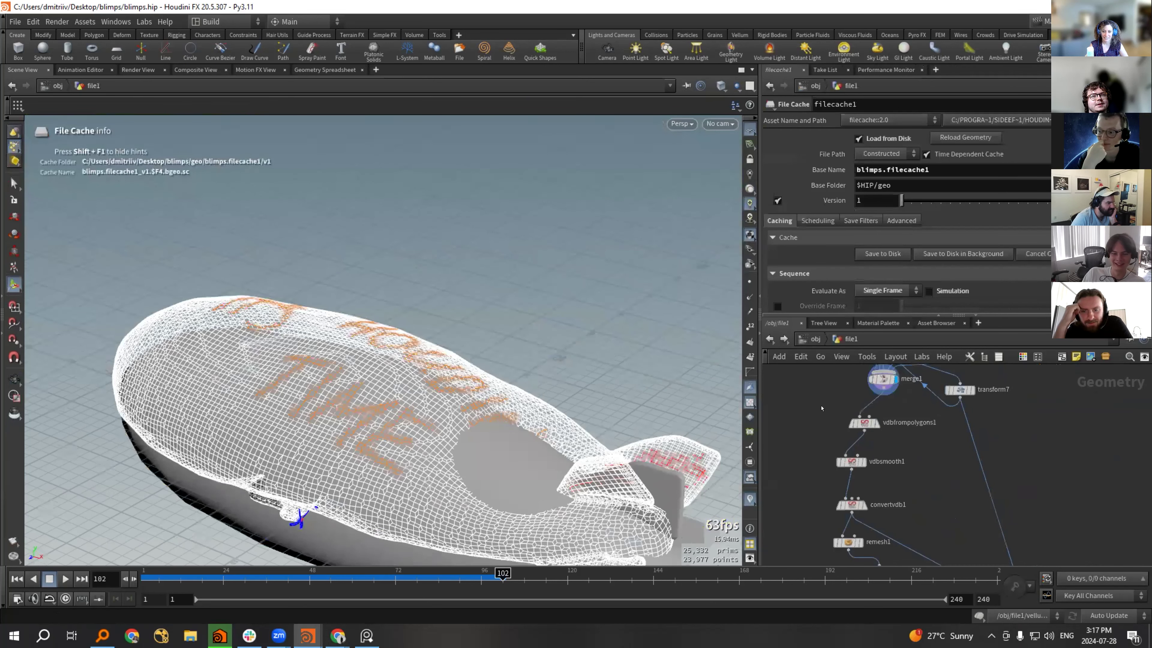
left_click(881, 379)
scroll(421, 427, "up", 4)
left_click_drag(420, 426, 603, 391)
right_click_drag(602, 391, 570, 321)
left_click_drag(571, 321, 594, 389)
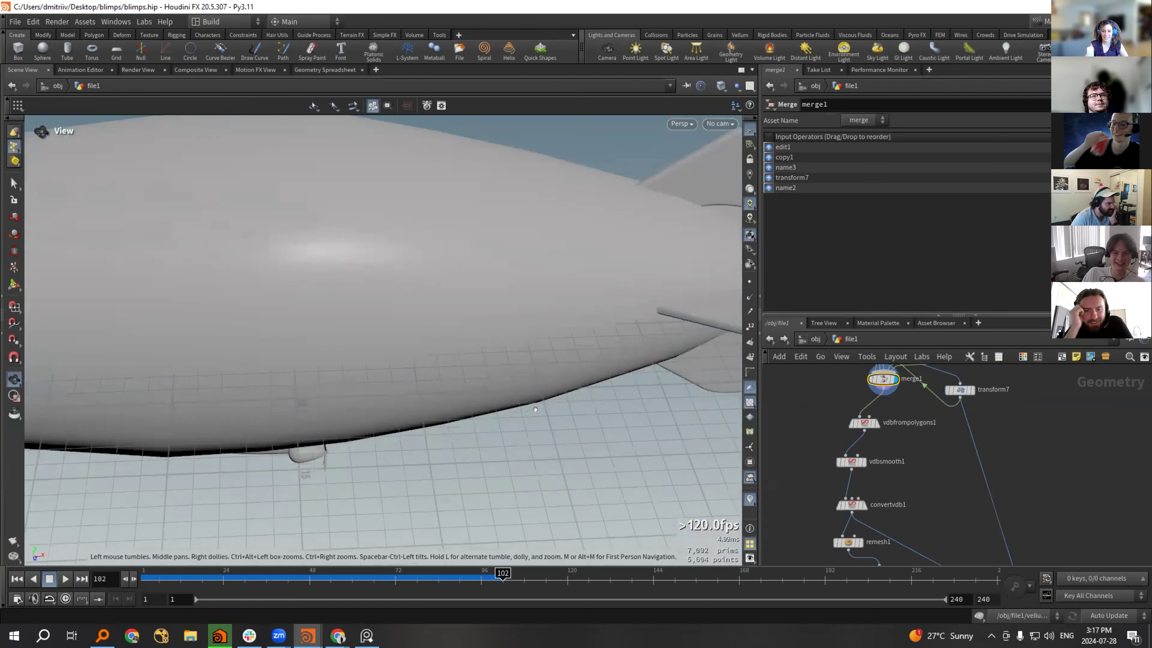
right_click_drag(594, 389, 562, 326)
Follow the network down to filecache1, display it and bring the painted tail fins into view.
scroll(964, 474, "down", 4)
middle_click_drag(964, 473, 960, 363)
scroll(950, 521, "up", 6)
middle_click_drag(989, 558, 990, 471)
left_click_drag(861, 466, 975, 409)
key("r")
middle_click_drag(689, 325, 512, 378)
right_click_drag(512, 378, 544, 426)
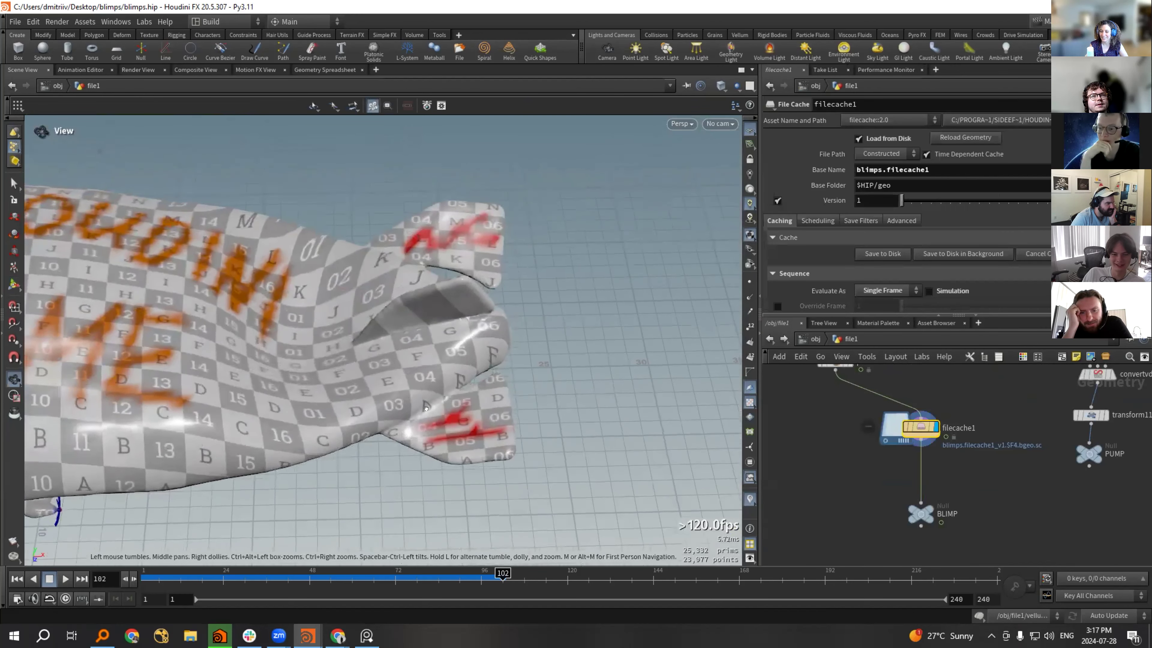
Examine the cached blimp's deformed tail and painted fins from behind, and view the whole model.
left_click_drag(408, 399, 261, 418)
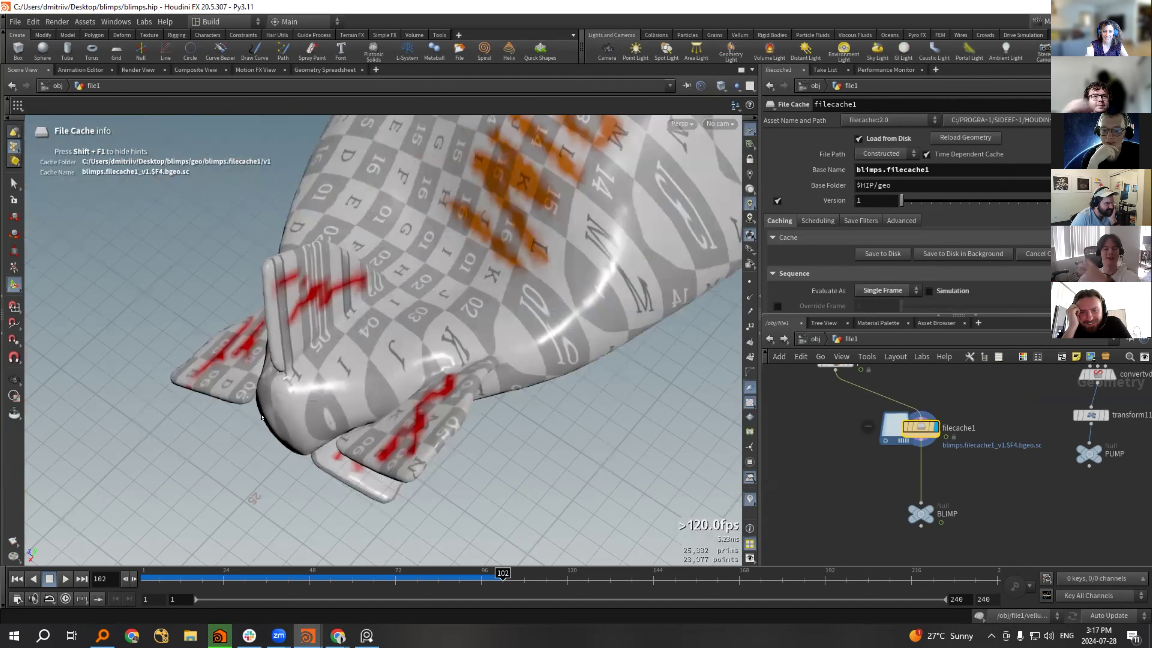
scroll(323, 292, "down", 5)
left_click_drag(322, 293, 481, 282, "alt")
scroll(480, 282, "down", 2)
Open copnet1 inside file1 to examine its lettering image, and return to the stage network.
left_click(812, 339)
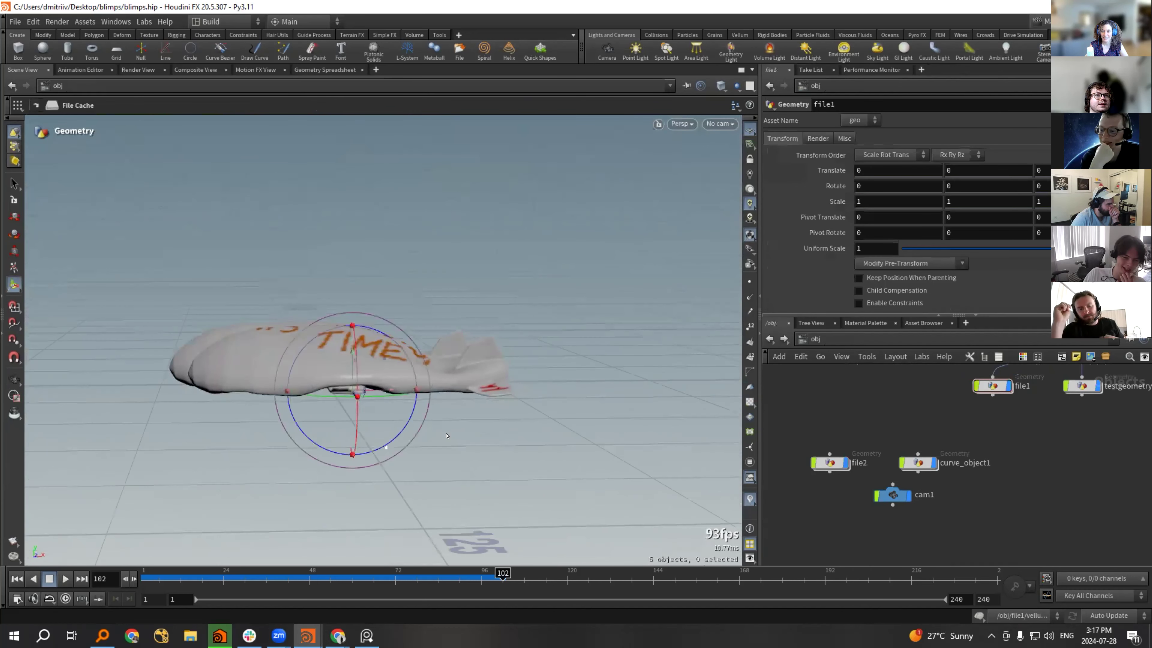
double_click(1000, 384)
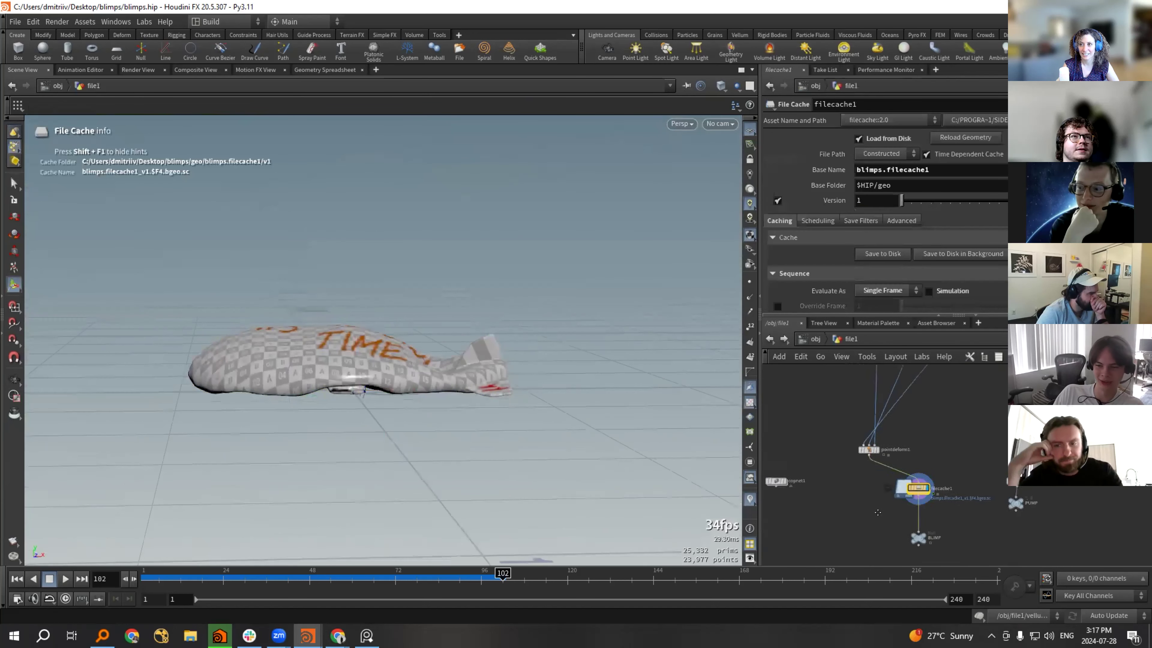
double_click(866, 454)
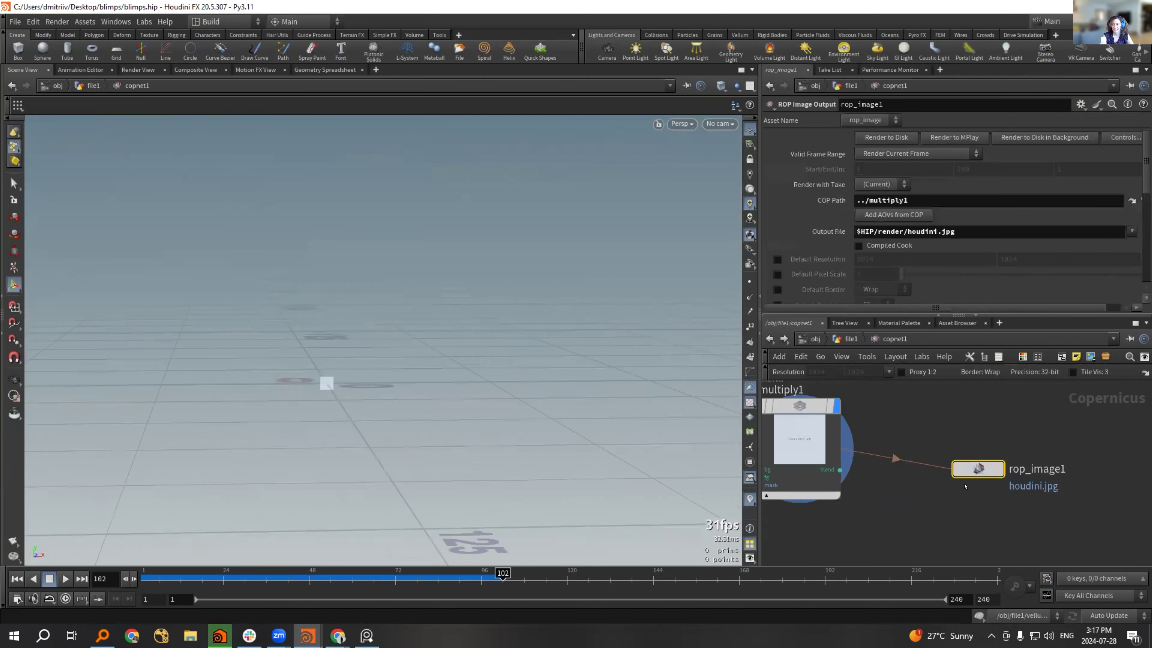
key("space+h")
left_click_drag(366, 379, 398, 368)
scroll(408, 364, "up", 3)
left_click(867, 397)
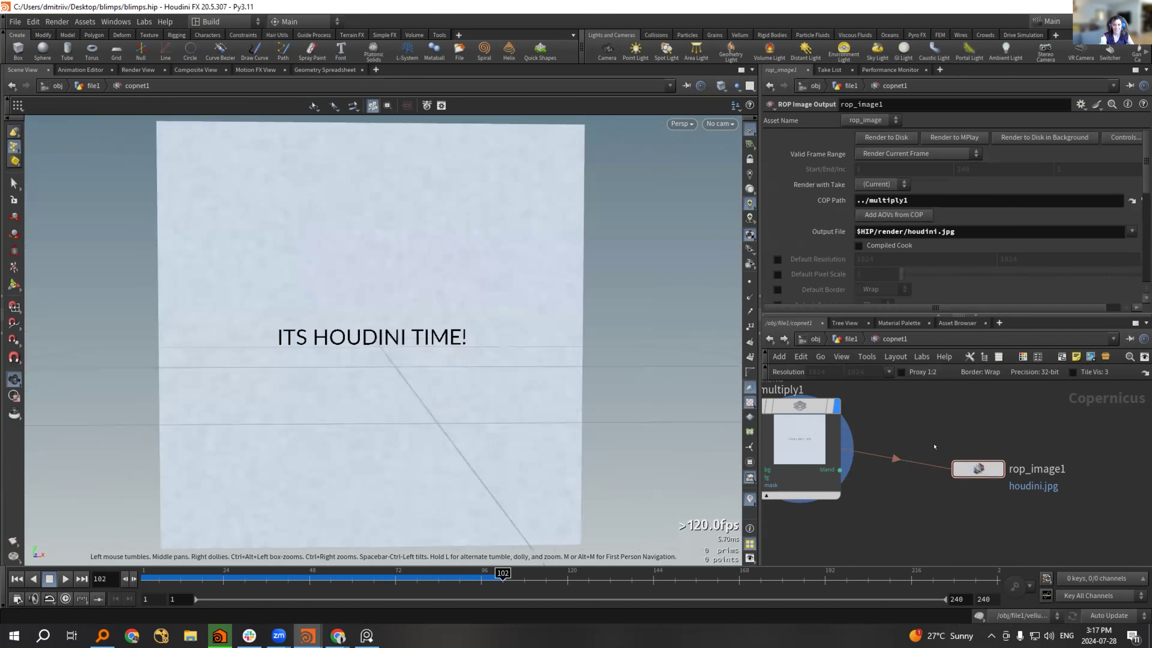
key("2")
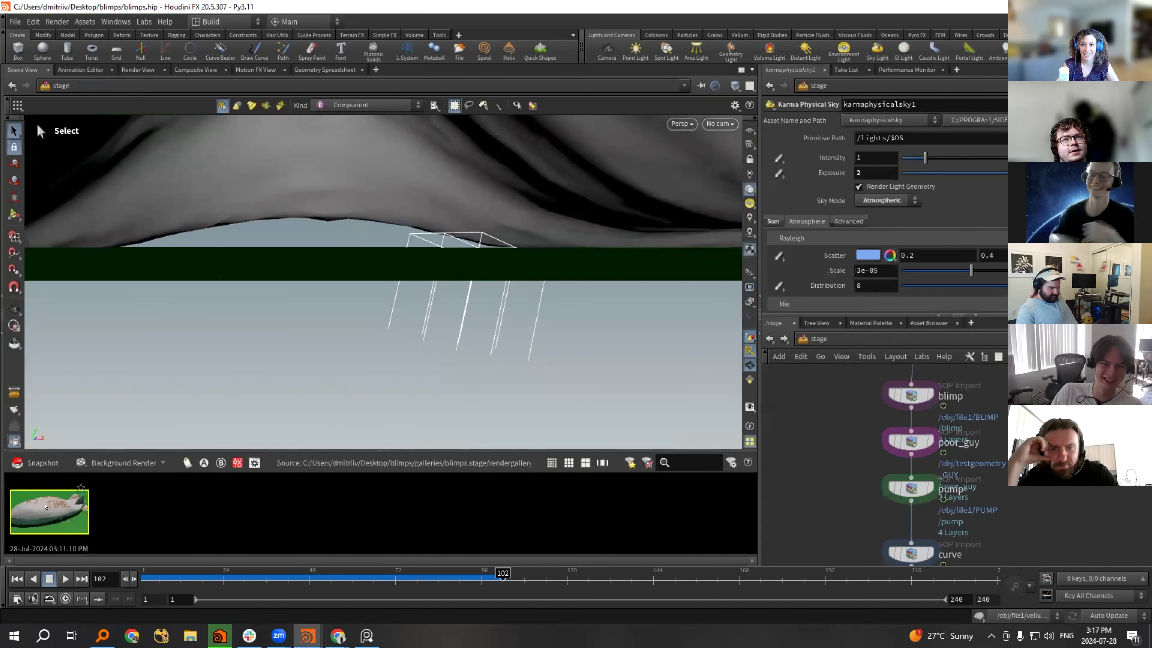
Frame the whole stage scene, and examine the crouching figure with the pump and hose beneath the blimp up close.
key("h")
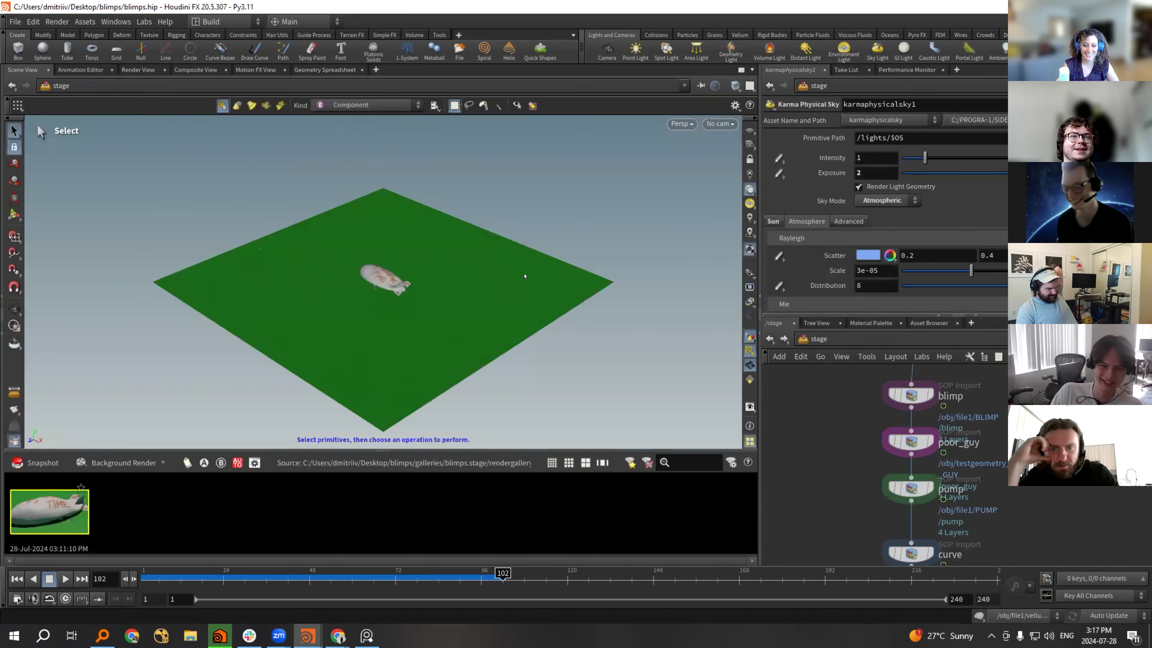
right_click_drag(373, 277, 499, 283, "alt")
right_click_drag(399, 319, 735, 293, "alt")
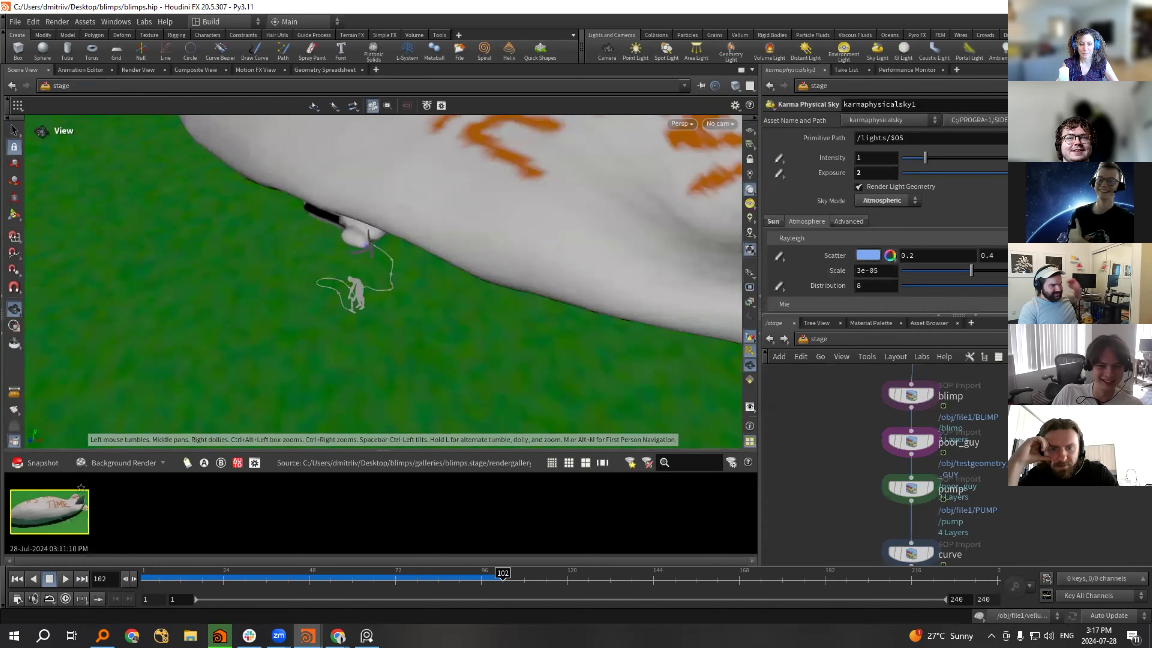
right_click_drag(354, 290, 408, 290, "alt")
right_click_drag(272, 245, 362, 245, "alt")
left_click_drag(268, 240, 303, 217, "alt")
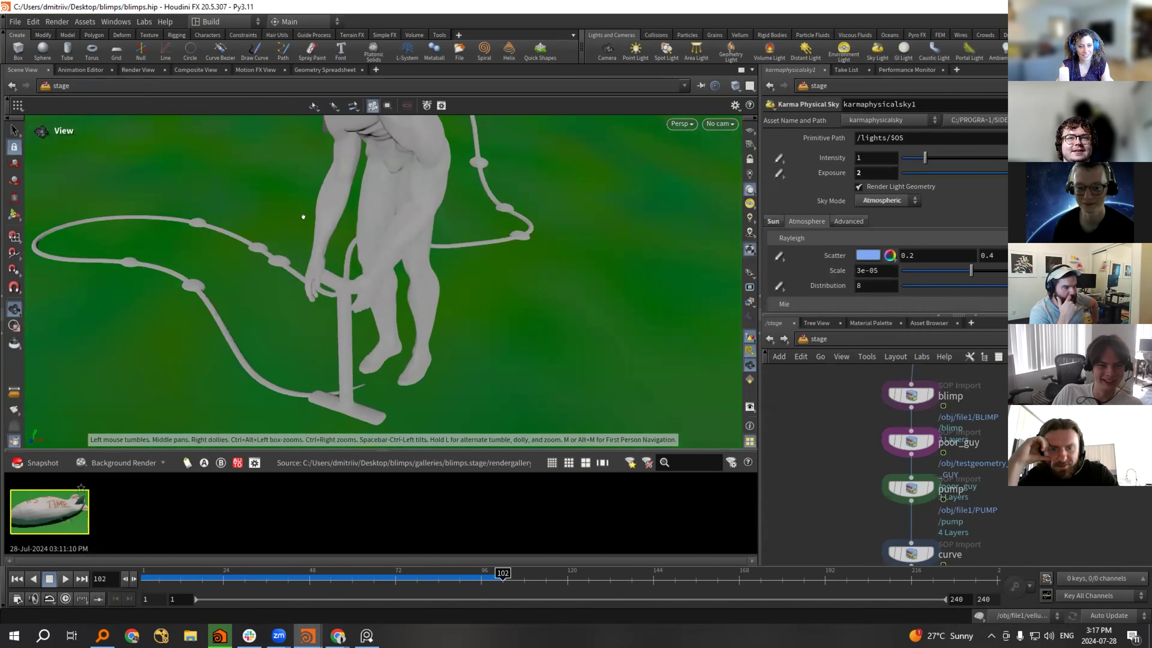
middle_click_drag(303, 217, 303, 246, "alt")
Orbit around the scene and examine the whole blimp from the side with its orange lettering and painted tail fins.
left_click_drag(303, 246, 542, 178, "alt")
right_click_drag(542, 177, 401, 227, "alt")
left_click_drag(401, 226, 573, 275)
middle_click_drag(573, 276, 525, 273, "alt")
right_click_drag(525, 273, 385, 300, "alt")
middle_click_drag(385, 300, 426, 293, "alt")
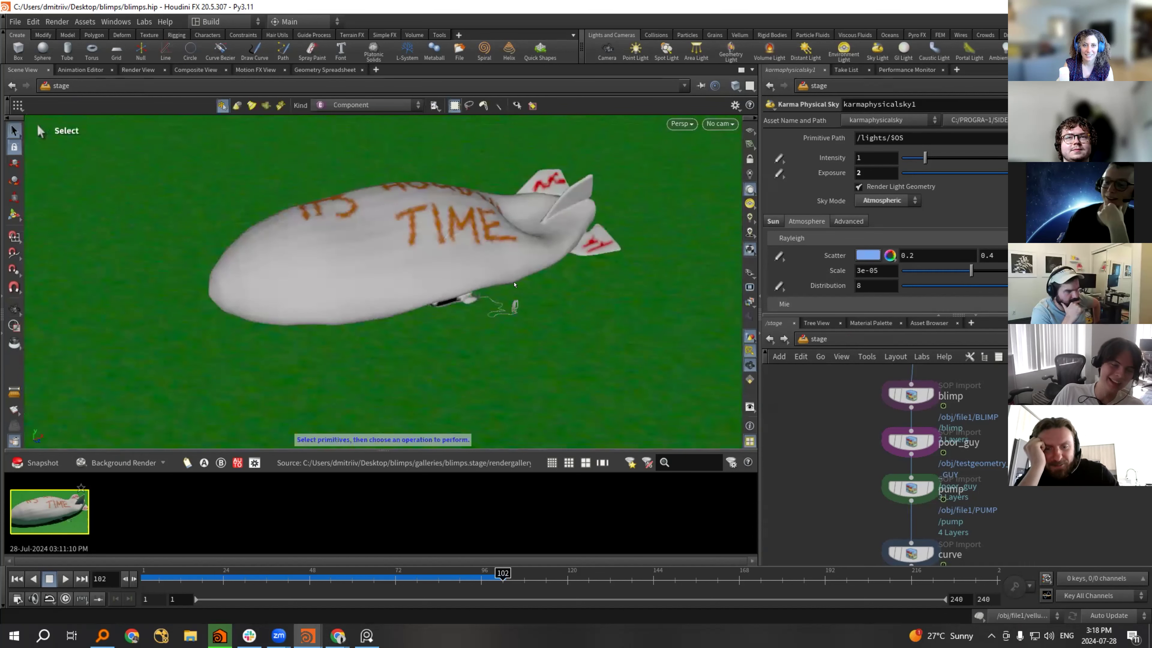
key("Escape")
Inspect the hose running from the gondola to the figure's pump, and return to a side view of the full blimp.
right_click_drag(515, 303, 656, 283, "alt")
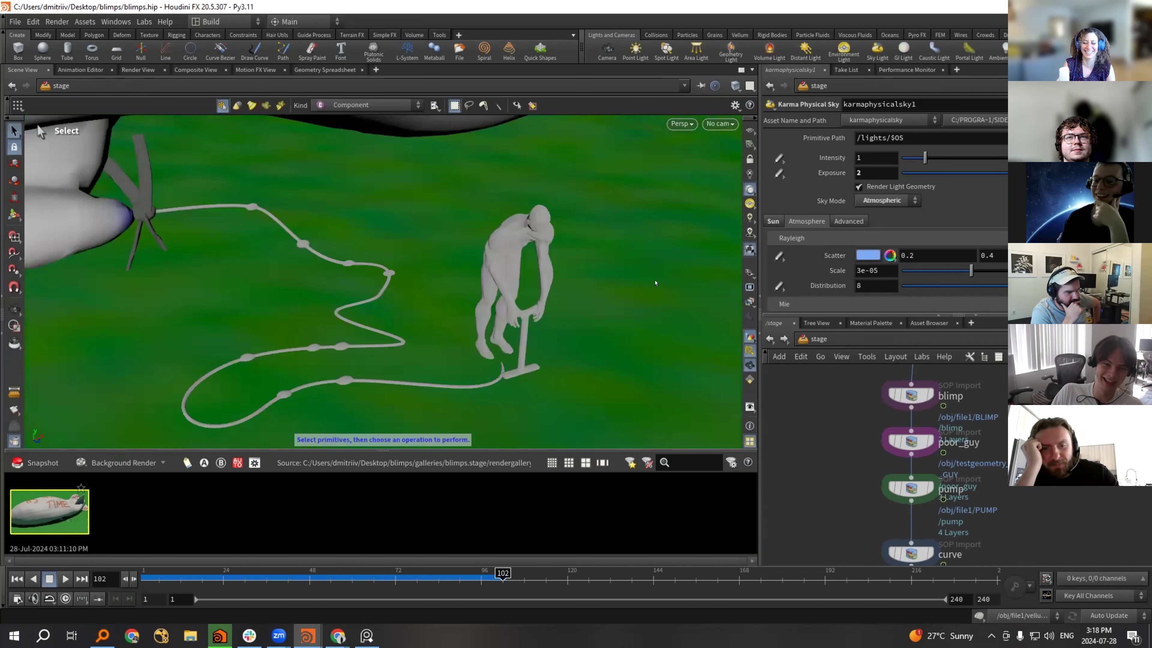
left_click_drag(655, 283, 483, 247, "alt")
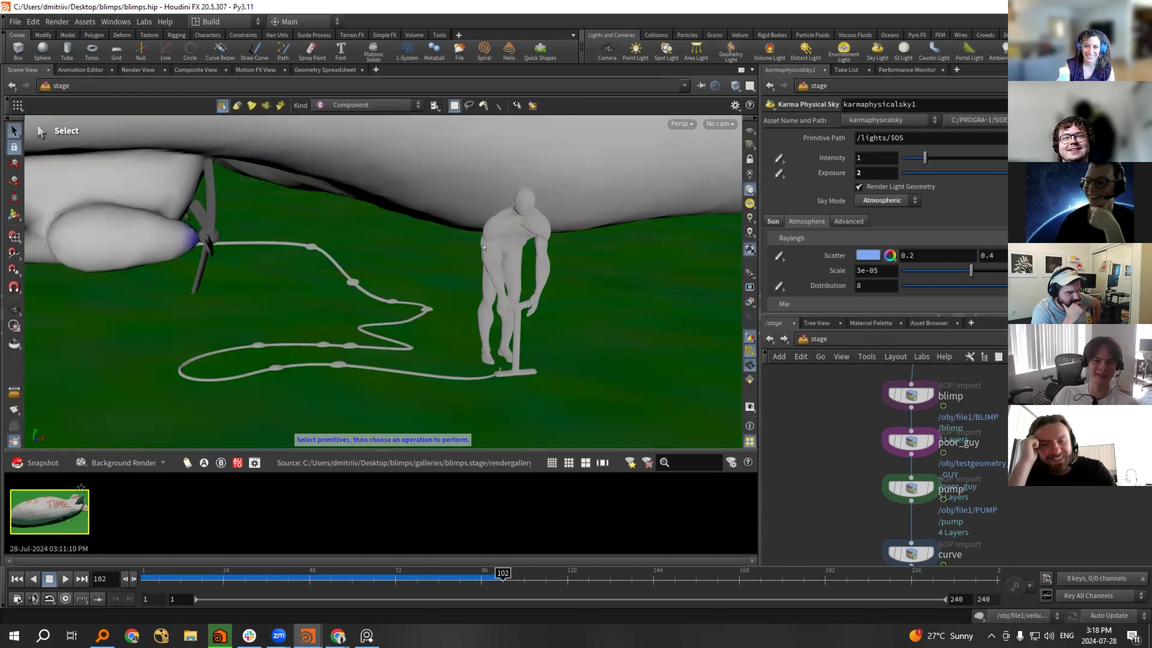
left_click_drag(483, 247, 490, 281, "alt")
right_click_drag(489, 281, 584, 243, "alt")
middle_click_drag(585, 242, 564, 303, "alt")
right_click_drag(563, 303, 579, 293, "alt")
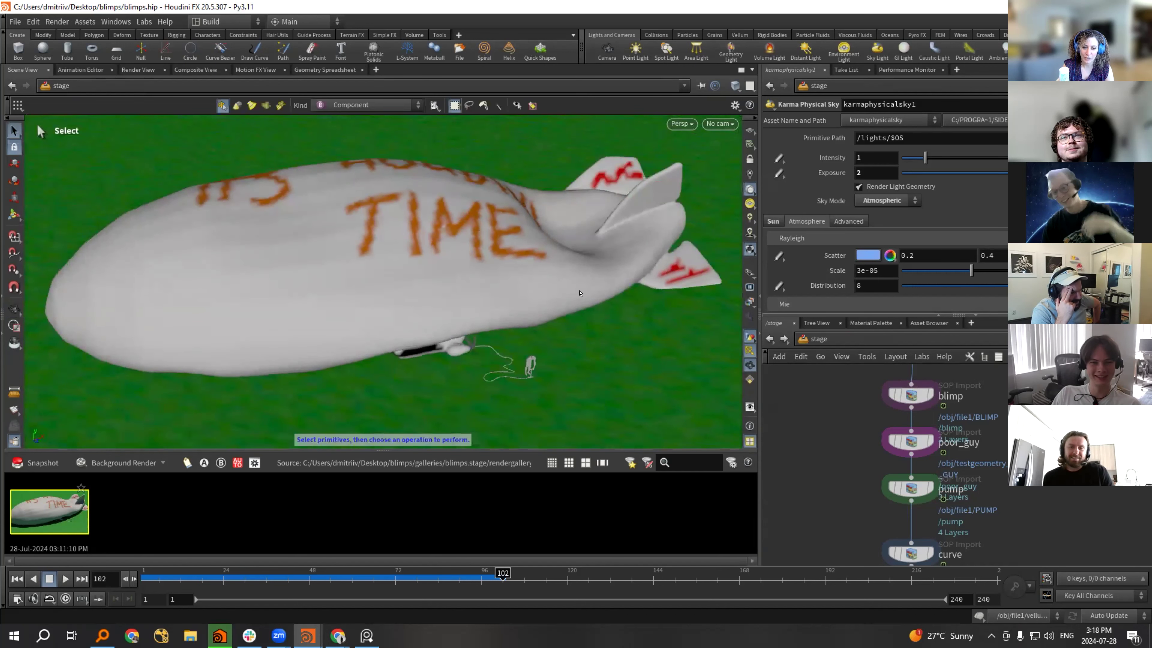